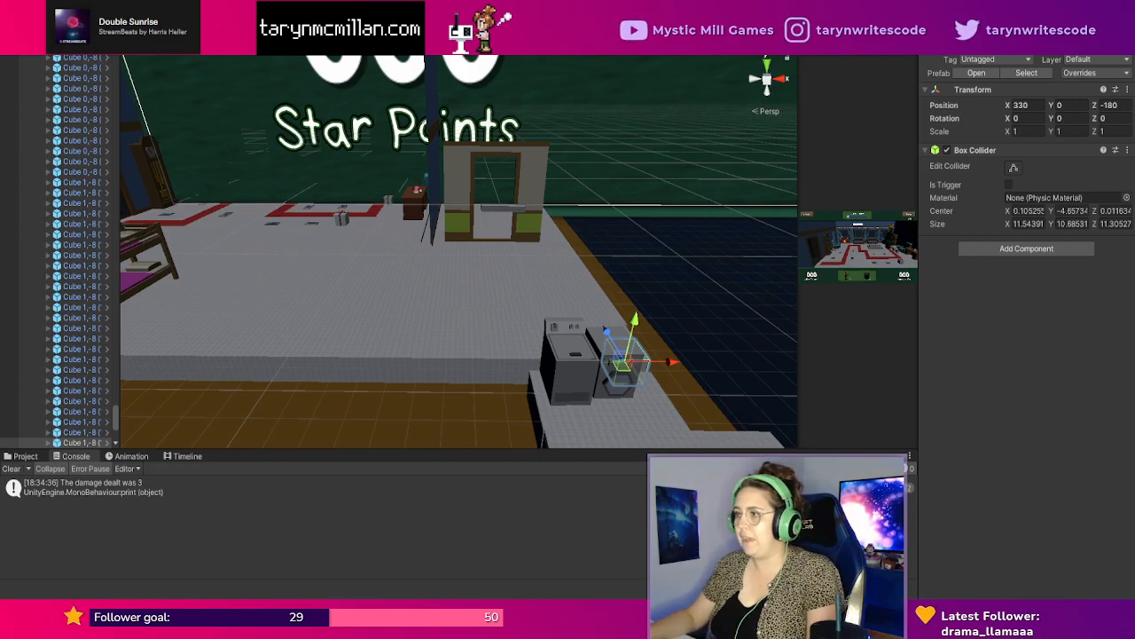
Check the camera's framing of the room in an enlarged game view, and examine the laundry corner and doorway in the scene.
{"action": "scroll", "coordinate": [595, 423], "scroll_direction": "up", "scroll_amount": 2}
{"action": "right_click_drag", "start_coordinate": [594, 423], "coordinate": [552, 401]}
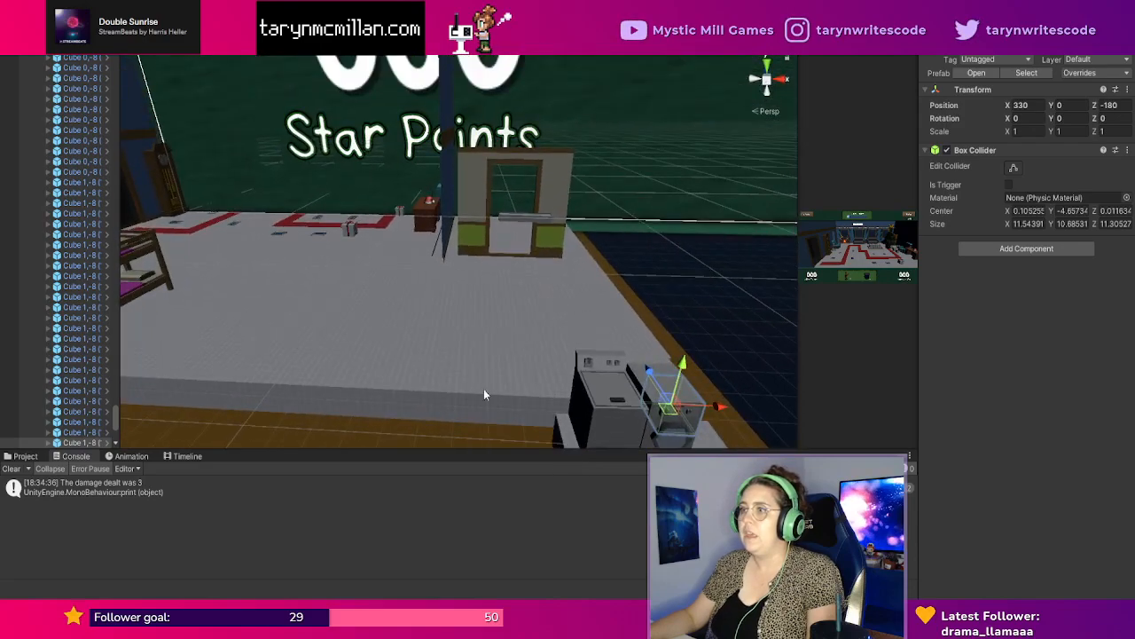
{"action": "left_click_drag", "start_coordinate": [799, 328], "coordinate": [1, 197]}
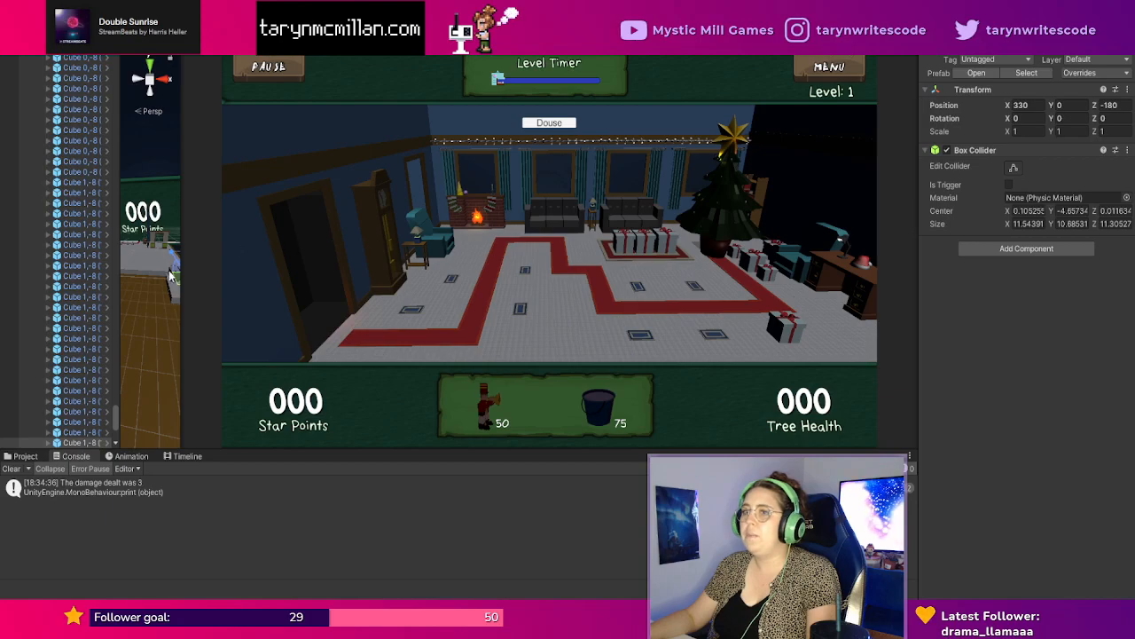
{"action": "left_click_drag", "start_coordinate": [181, 277], "coordinate": [883, 270]}
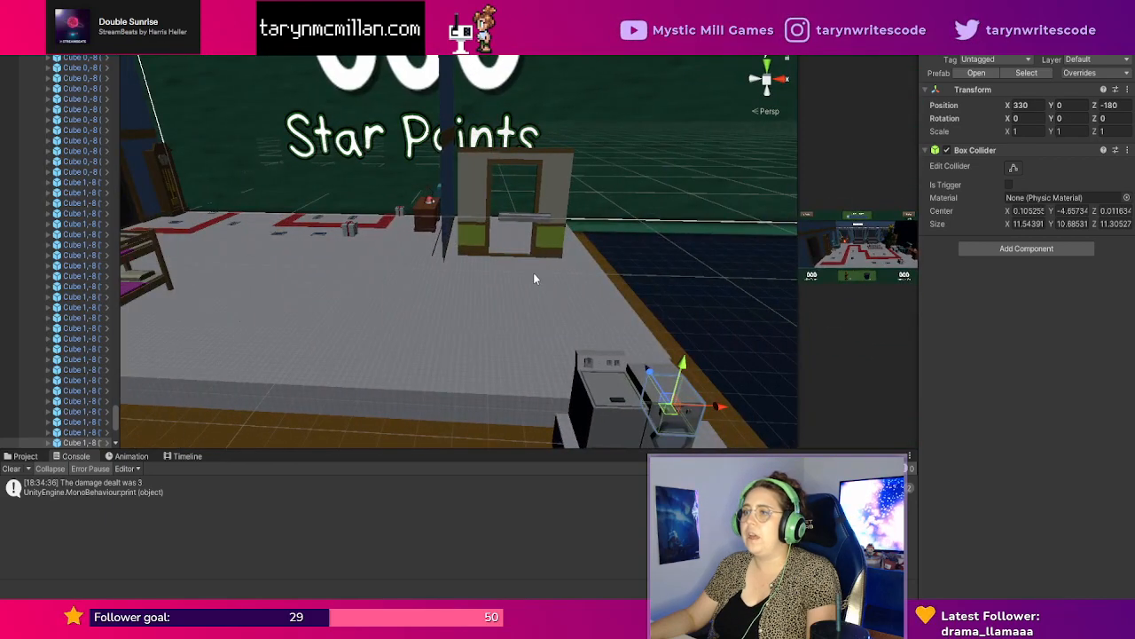
{"action": "scroll", "coordinate": [567, 293], "scroll_direction": "down", "scroll_amount": 1}
{"action": "scroll", "coordinate": [575, 295], "scroll_direction": "up", "scroll_amount": 2}
{"action": "middle_click_drag", "start_coordinate": [575, 295], "coordinate": [622, 414]}
{"action": "scroll", "coordinate": [71, 269], "scroll_direction": "up", "scroll_amount": 5}
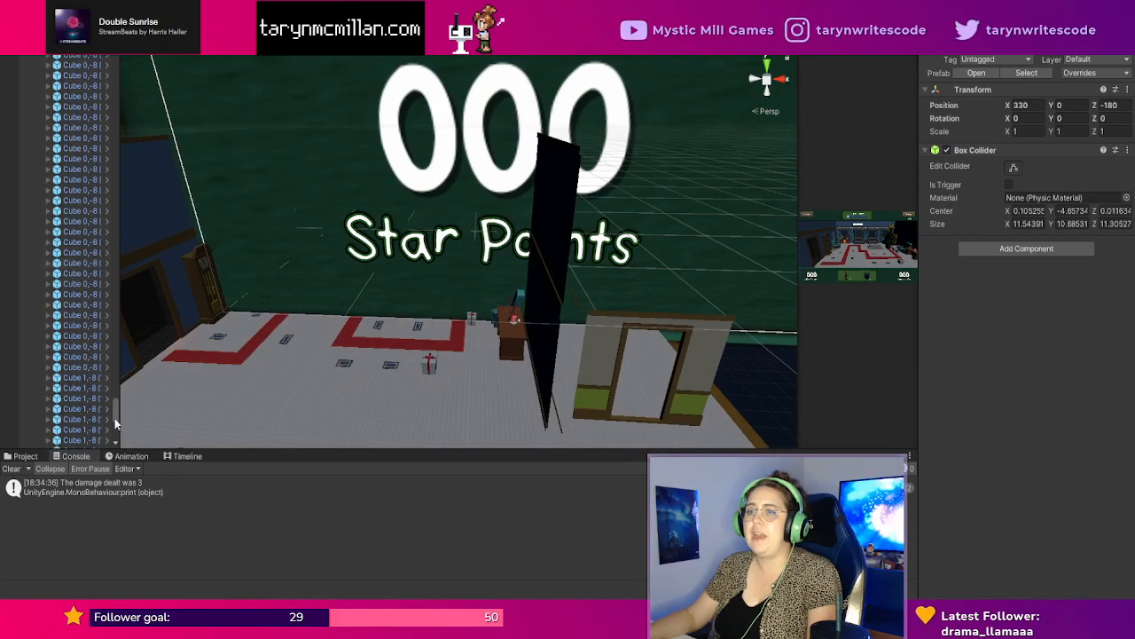
Deactivate the UI Canvas object so its overlay no longer covers the scene.
{"action": "left_click_drag", "start_coordinate": [115, 424], "coordinate": [165, 69]}
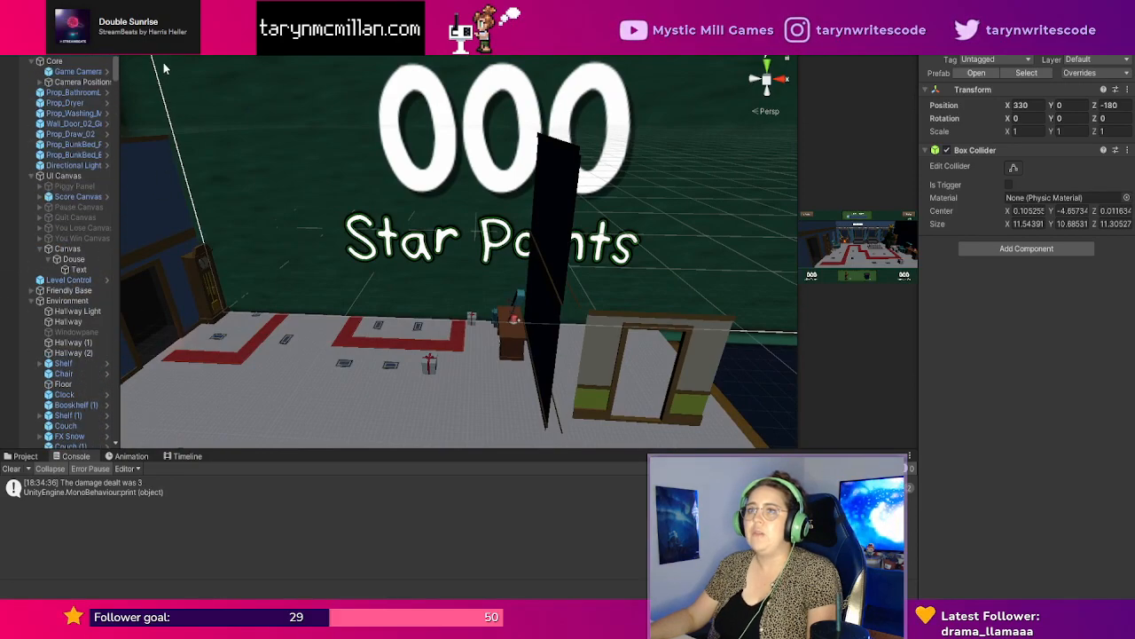
{"action": "left_click", "coordinate": [69, 82]}
{"action": "scroll", "coordinate": [292, 102], "scroll_direction": "down", "scroll_amount": 2}
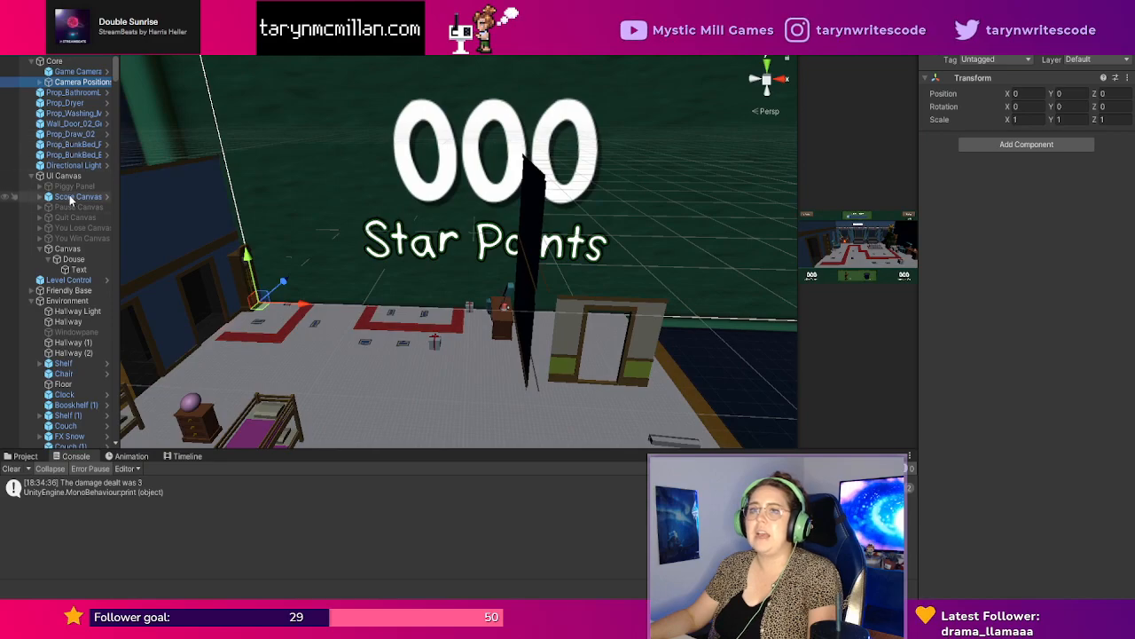
{"action": "left_click", "coordinate": [66, 176]}
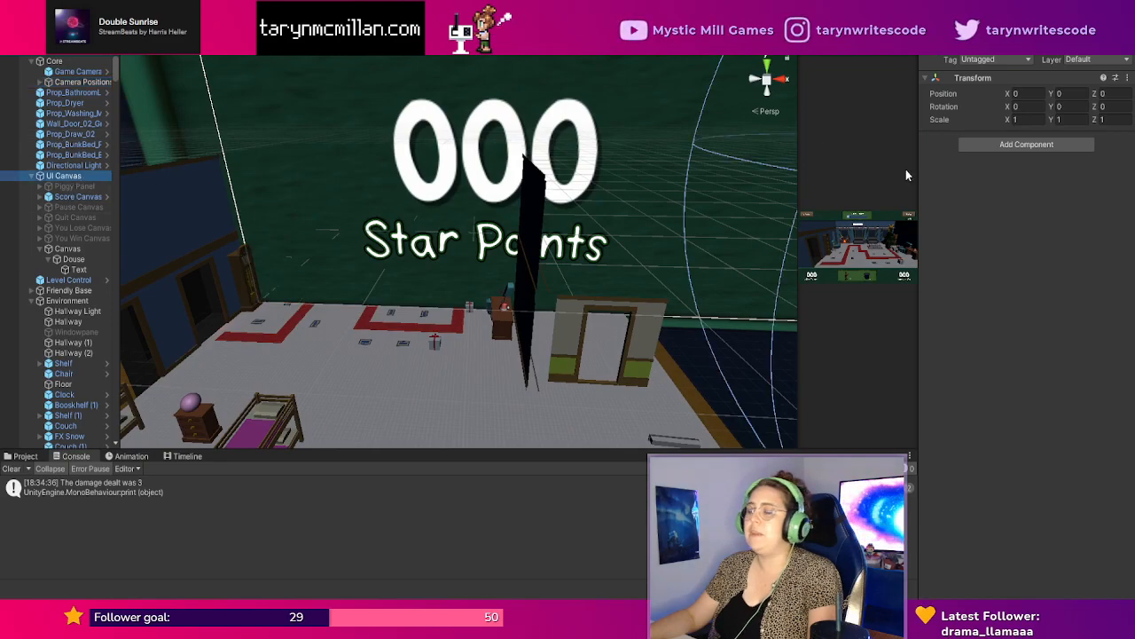
{"action": "left_click", "coordinate": [949, 48]}
Examine the house layout from several angles, covering the living room, bunk beds, hallway doors and laundry corner.
{"action": "scroll", "coordinate": [605, 319], "scroll_direction": "up", "scroll_amount": 5}
{"action": "right_click_drag", "start_coordinate": [647, 314], "coordinate": [427, 339]}
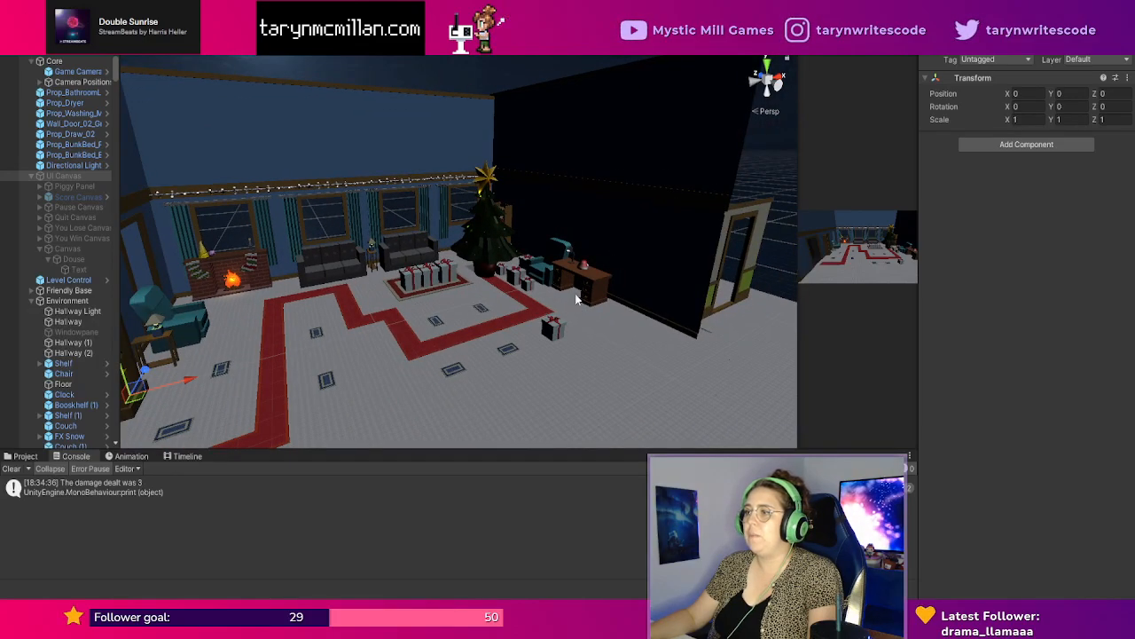
{"action": "right_click_drag", "start_coordinate": [689, 261], "coordinate": [386, 235]}
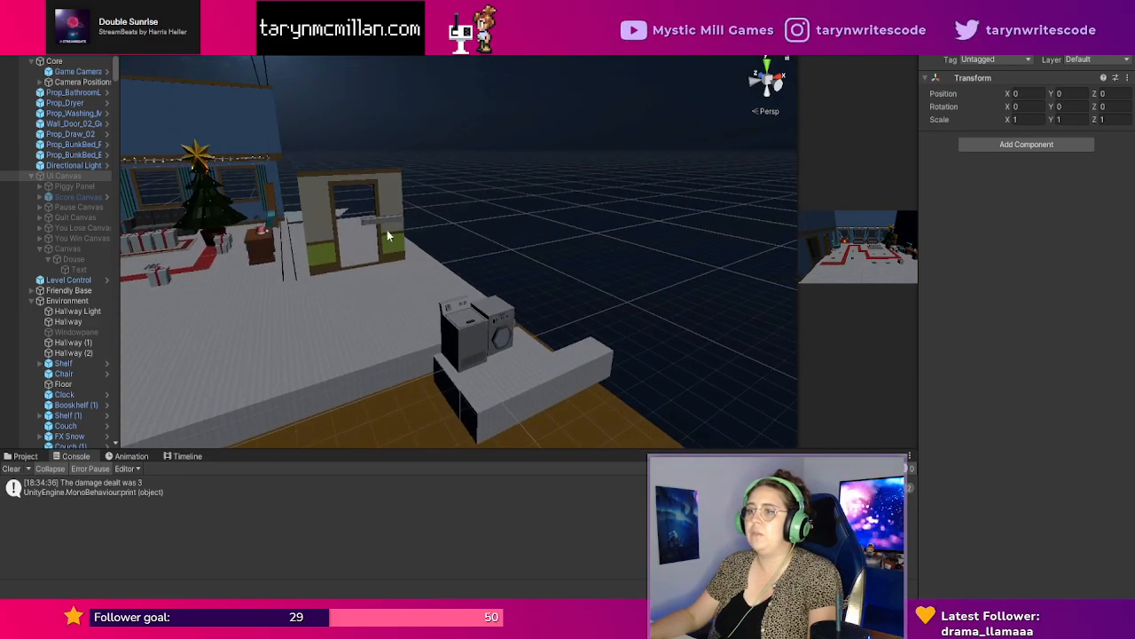
{"action": "right_click_drag", "start_coordinate": [613, 355], "coordinate": [524, 331]}
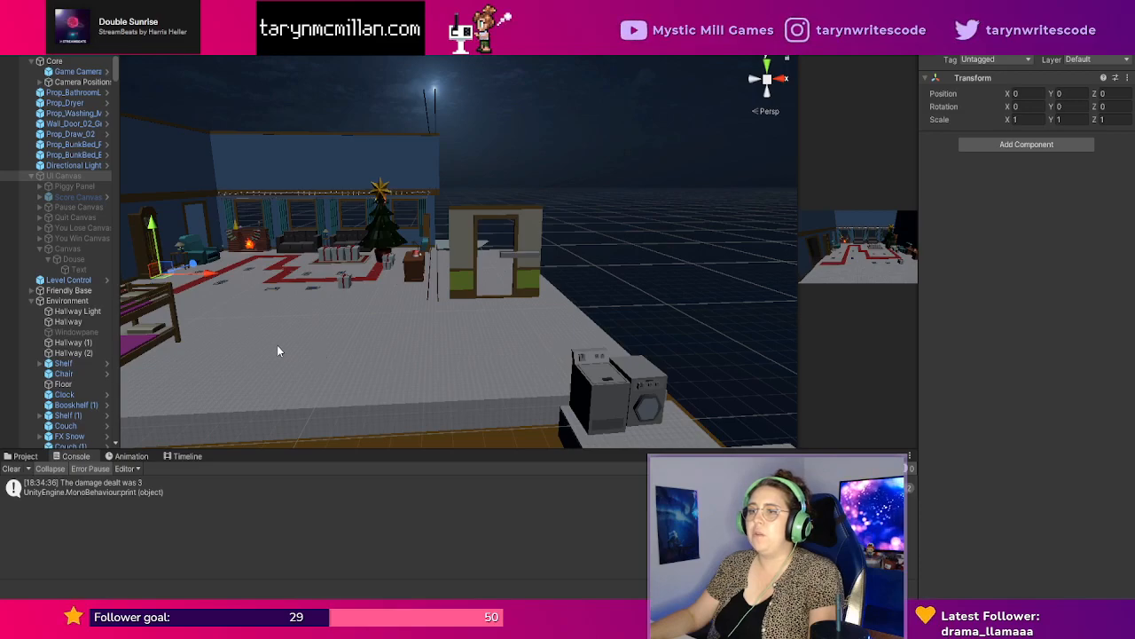
{"action": "middle_click_drag", "start_coordinate": [276, 347], "coordinate": [365, 352]}
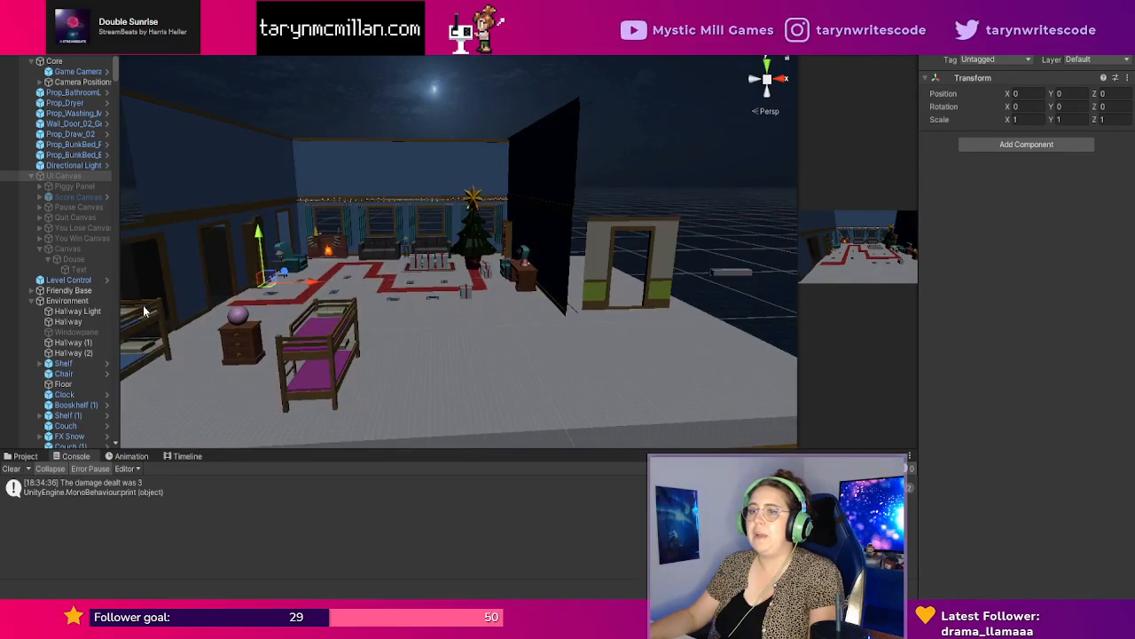
{"action": "middle_click_drag", "start_coordinate": [299, 322], "coordinate": [386, 336]}
{"action": "scroll", "coordinate": [462, 342], "scroll_direction": "up", "scroll_amount": 5}
{"action": "right_click_drag", "start_coordinate": [561, 364], "coordinate": [329, 384]}
{"action": "right_click_drag", "start_coordinate": [457, 377], "coordinate": [546, 402]}
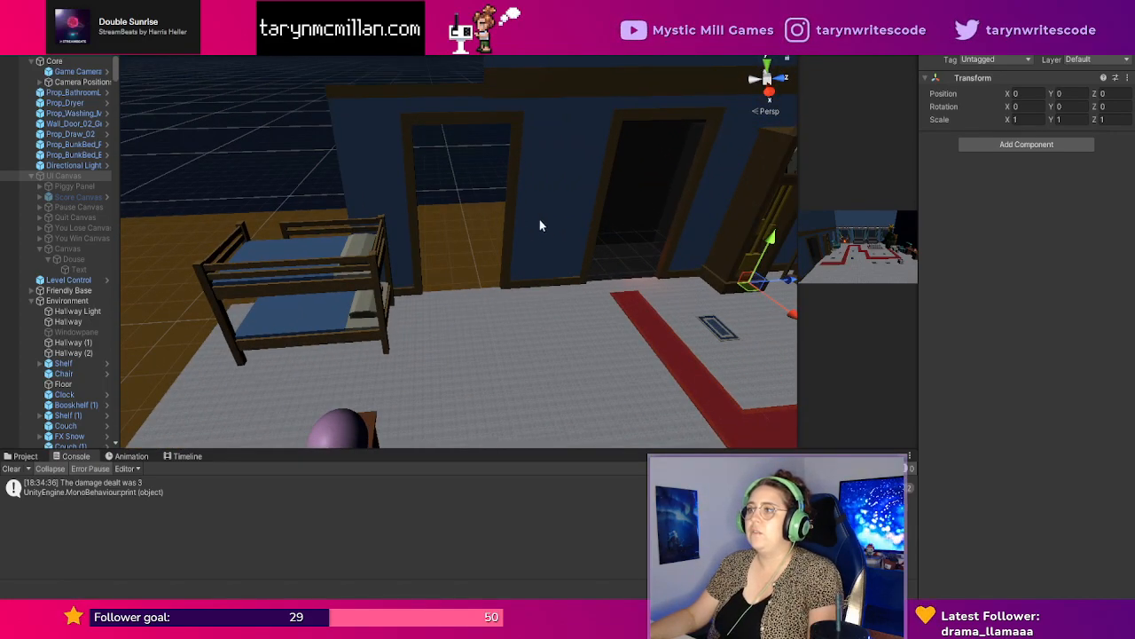
{"action": "scroll", "coordinate": [609, 269], "scroll_direction": "up", "scroll_amount": 3}
{"action": "right_click_drag", "start_coordinate": [610, 269], "coordinate": [809, 210]}
{"action": "scroll", "coordinate": [607, 309], "scroll_direction": "down", "scroll_amount": 3}
{"action": "scroll", "coordinate": [645, 360], "scroll_direction": "down", "scroll_amount": 4}
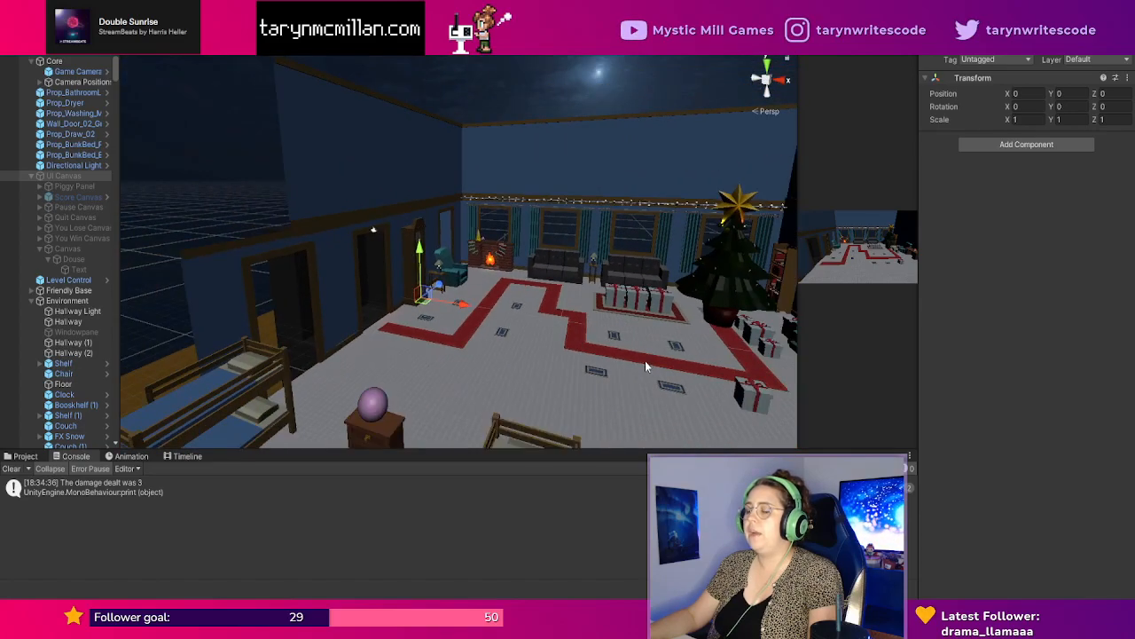
{"action": "right_click_drag", "start_coordinate": [645, 360], "coordinate": [715, 364]}
{"action": "scroll", "coordinate": [641, 378], "scroll_direction": "down", "scroll_amount": 3}
{"action": "middle_click_drag", "start_coordinate": [640, 378], "coordinate": [655, 341]}
{"action": "scroll", "coordinate": [589, 350], "scroll_direction": "down", "scroll_amount": 4}
{"action": "scroll", "coordinate": [707, 361], "scroll_direction": "down", "scroll_amount": 3}
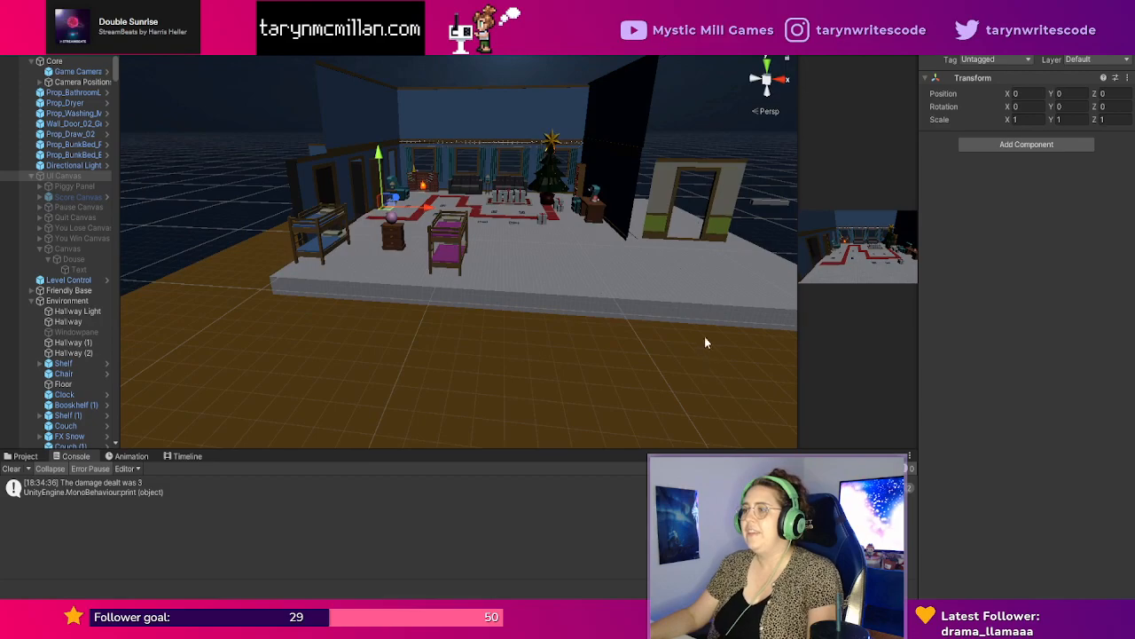
{"action": "right_click_drag", "start_coordinate": [704, 336], "coordinate": [617, 329]}
{"action": "scroll", "coordinate": [583, 389], "scroll_direction": "up", "scroll_amount": 3}
{"action": "scroll", "coordinate": [584, 389], "scroll_direction": "up", "scroll_amount": 3}
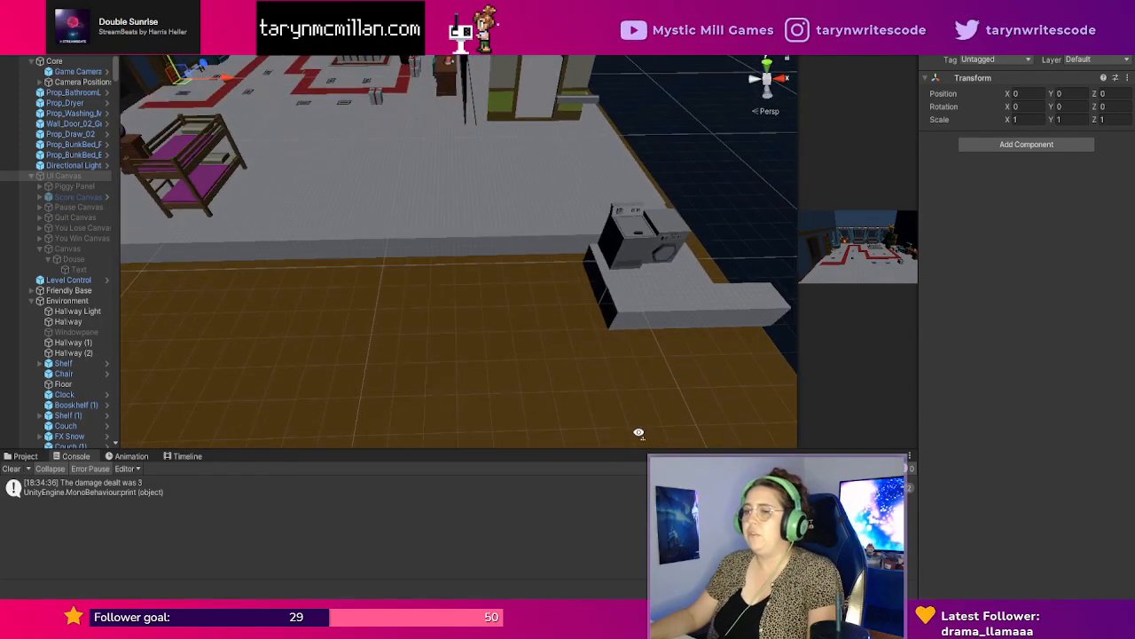
Duplicate floor tiles to fill in around the washer and dryer, placing one beside the dryer at X 330, Z -190.
{"action": "middle_click_drag", "start_coordinate": [581, 277], "coordinate": [585, 309]}
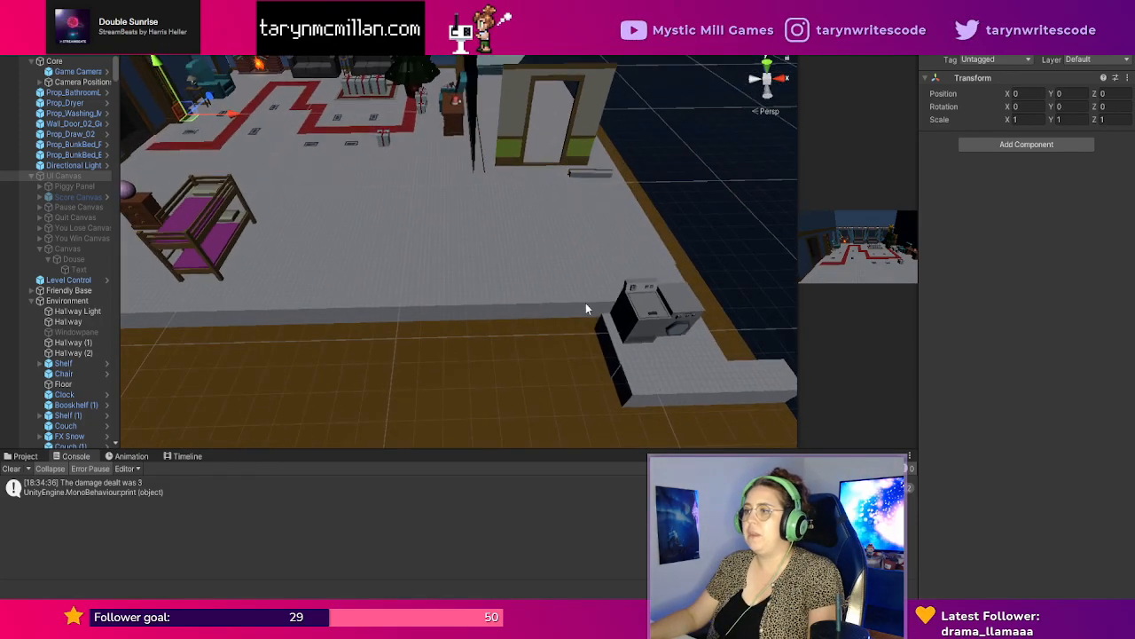
{"action": "left_click", "coordinate": [569, 298]}
{"action": "left_click_drag", "start_coordinate": [561, 268], "coordinate": [564, 283]}
{"action": "left_click_drag", "start_coordinate": [625, 319], "coordinate": [729, 318]}
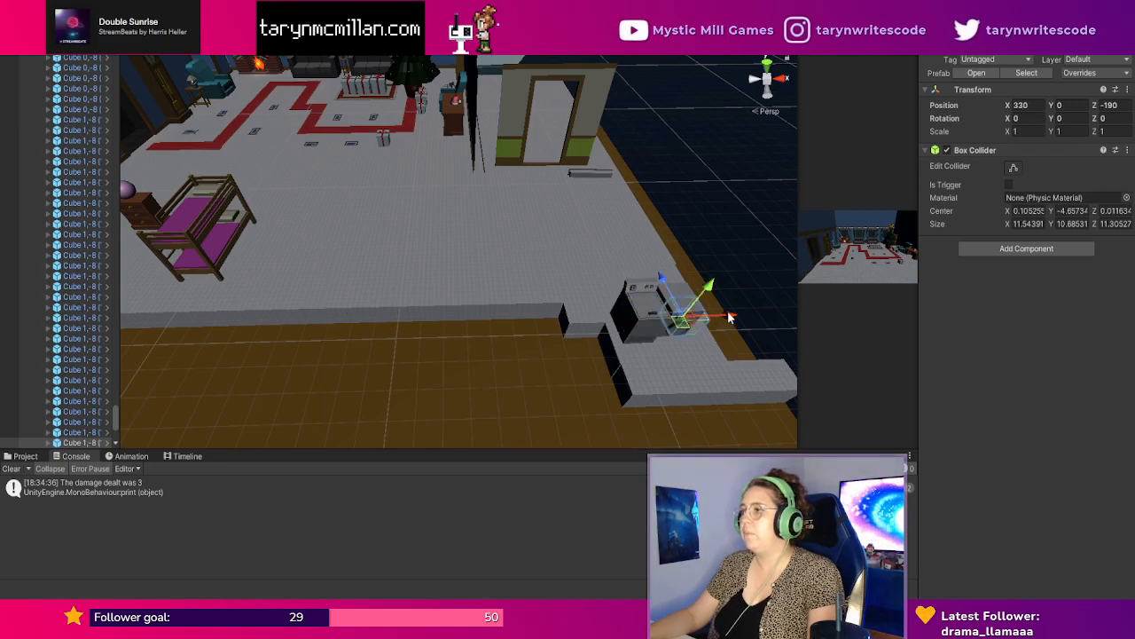
Delete the floor tiles directly behind the washer and dryer.
{"action": "middle_click_drag", "start_coordinate": [729, 318], "coordinate": [704, 330]}
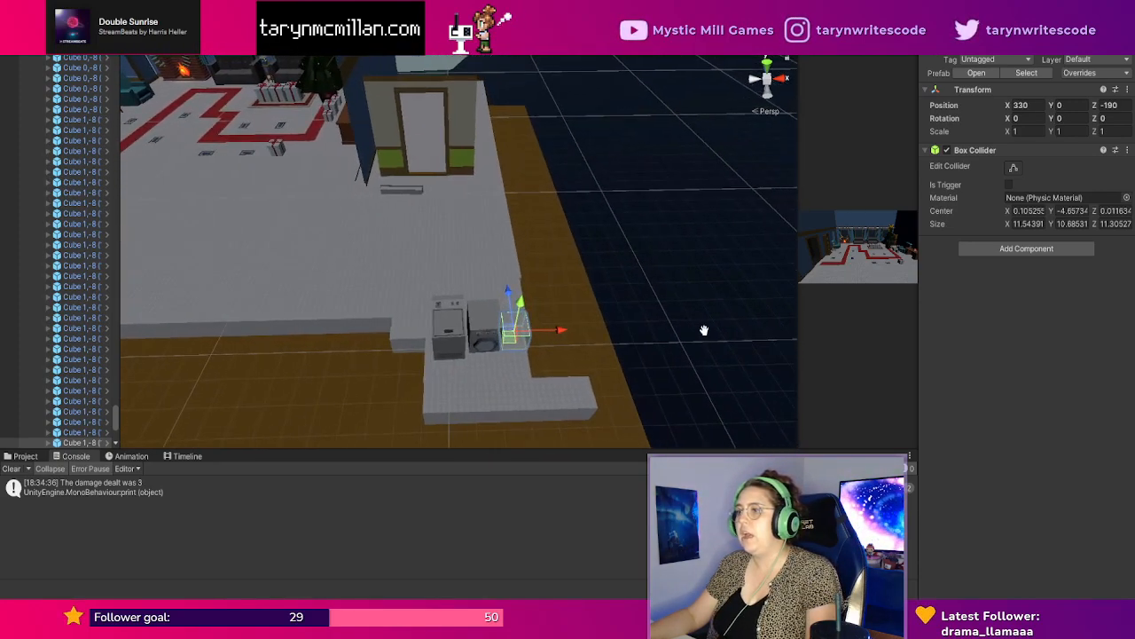
{"action": "left_click", "coordinate": [513, 288]}
{"action": "key", "text": "Delete"}
{"action": "left_click", "coordinate": [497, 294]}
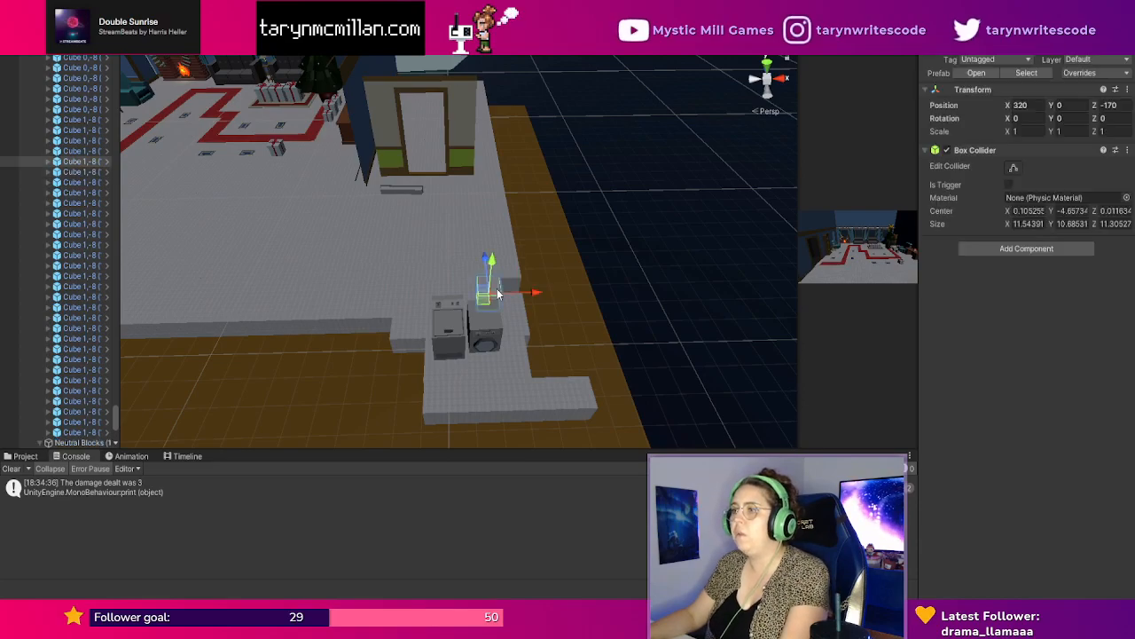
{"action": "key", "text": "Delete"}
{"action": "left_click", "coordinate": [472, 293]}
{"action": "key", "text": "Delete"}
{"action": "left_click", "coordinate": [446, 294]}
{"action": "left_click", "coordinate": [430, 289]}
{"action": "key", "text": "Delete"}
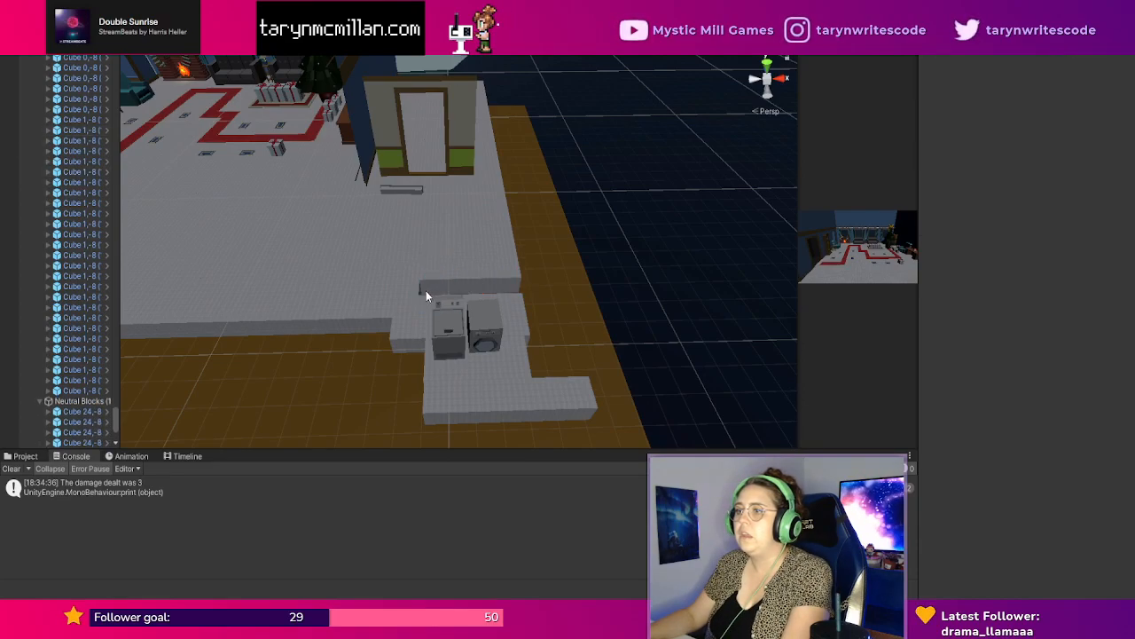
Delete the remaining floor tiles between the main floor and the washer's side to separate the laundry platform.
{"action": "left_click", "coordinate": [408, 291]}
{"action": "key", "text": "Delete"}
{"action": "left_click", "coordinate": [387, 292]}
{"action": "key", "text": "Delete"}
{"action": "left_click", "coordinate": [383, 309]}
{"action": "key", "text": "Delete"}
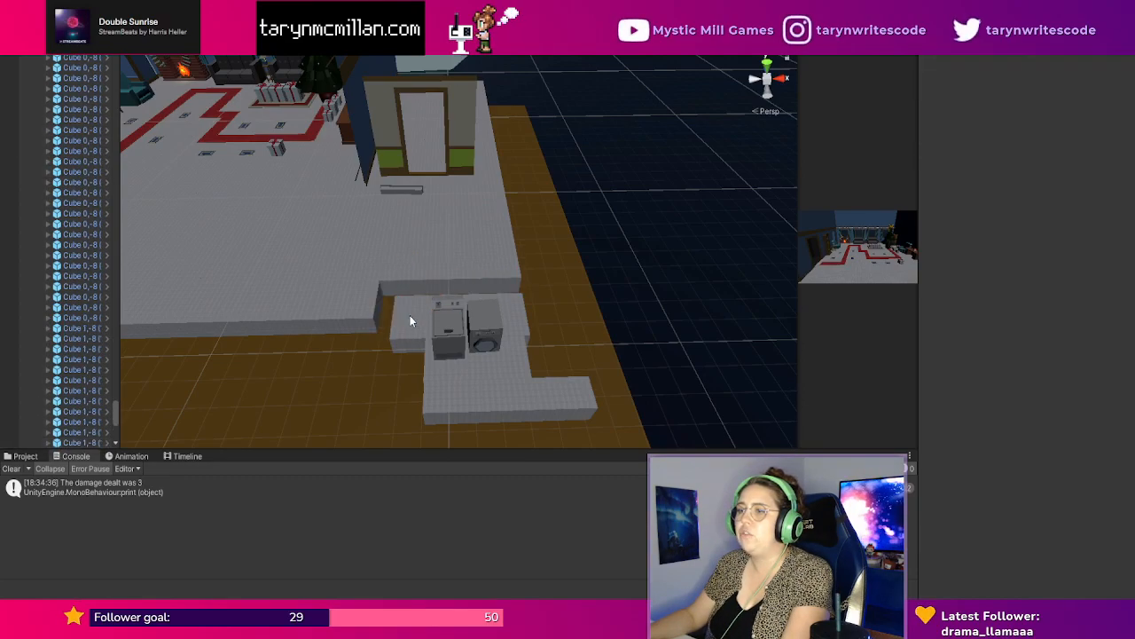
{"action": "left_click", "coordinate": [412, 336]}
{"action": "key", "text": "Delete"}
Look over the laundry gap and bedroom area, and browse the project's main Prefabs folder.
{"action": "middle_click_drag", "start_coordinate": [415, 324], "coordinate": [449, 315]}
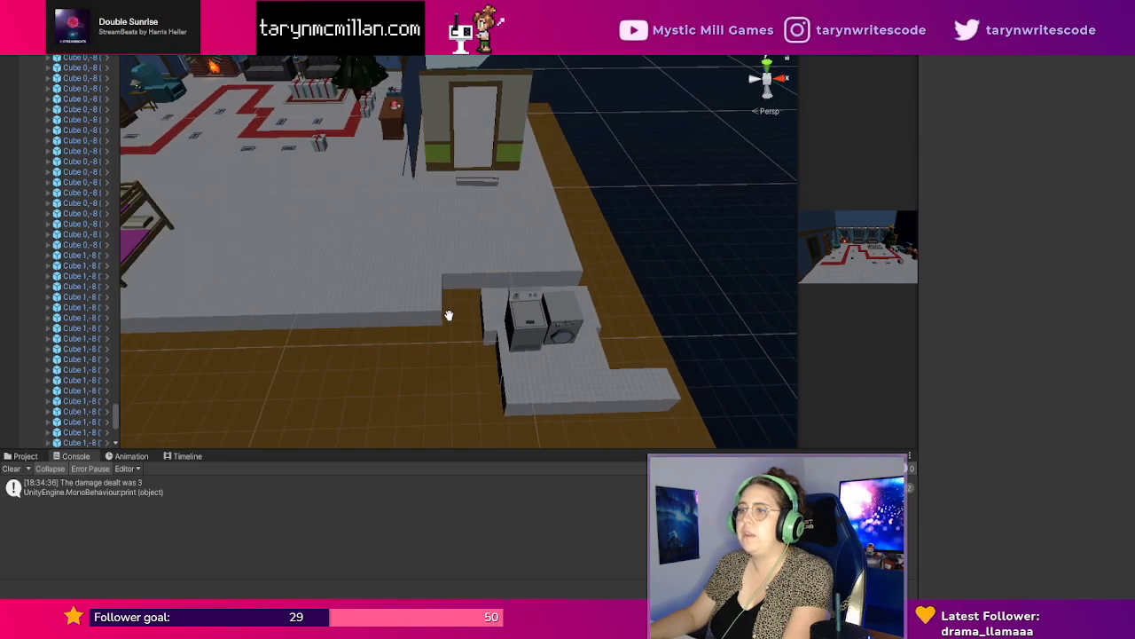
{"action": "scroll", "coordinate": [608, 324], "scroll_direction": "up", "scroll_amount": 4}
{"action": "scroll", "coordinate": [458, 352], "scroll_direction": "down", "scroll_amount": 2}
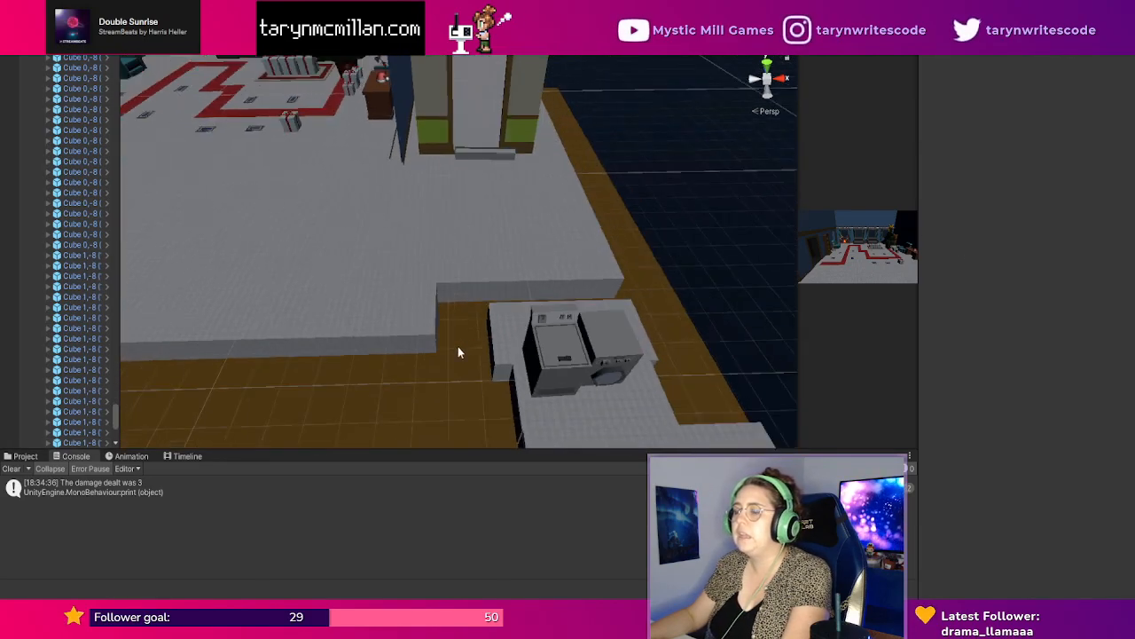
{"action": "middle_click_drag", "start_coordinate": [541, 338], "coordinate": [703, 358]}
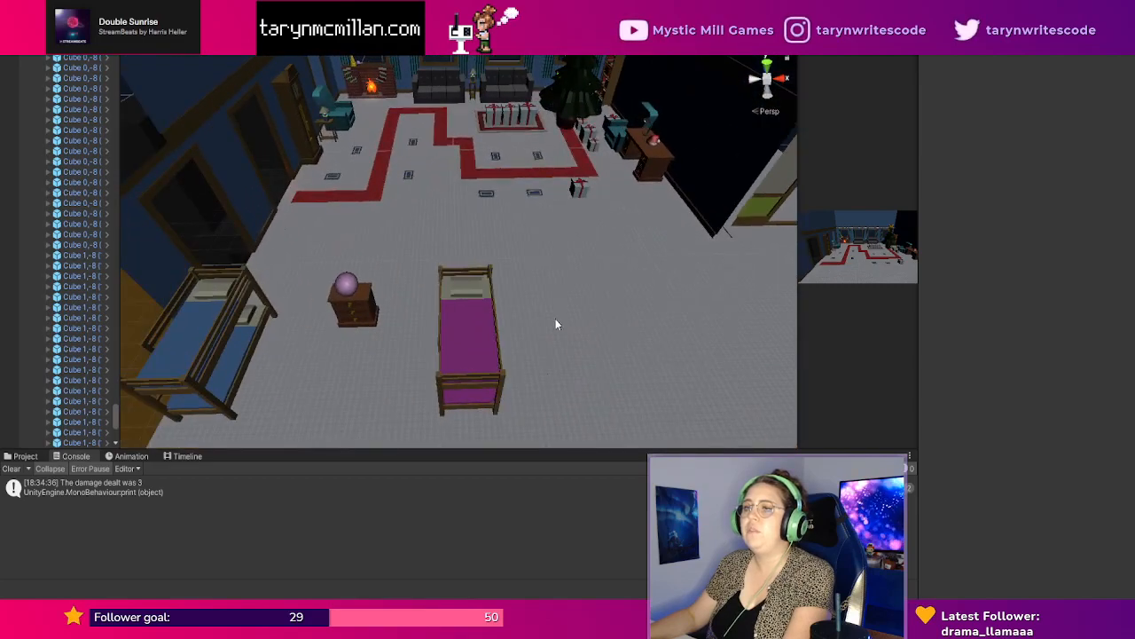
{"action": "scroll", "coordinate": [671, 222], "scroll_direction": "down", "scroll_amount": 2}
{"action": "right_click_drag", "start_coordinate": [534, 417], "coordinate": [620, 387]}
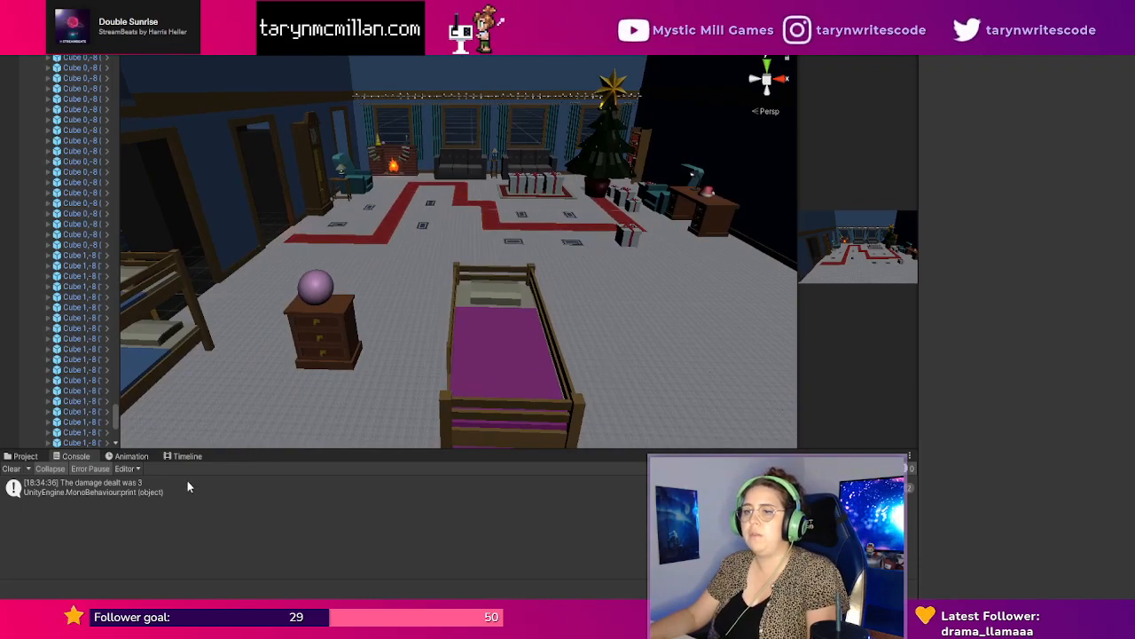
{"action": "left_click", "coordinate": [26, 456]}
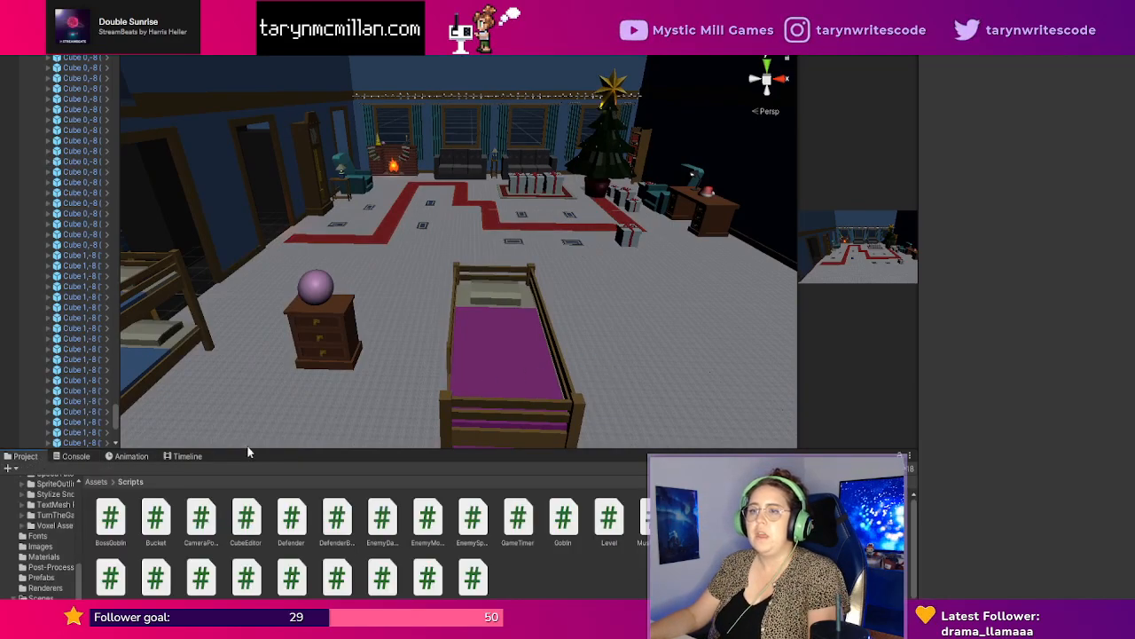
{"action": "left_click", "coordinate": [94, 482]}
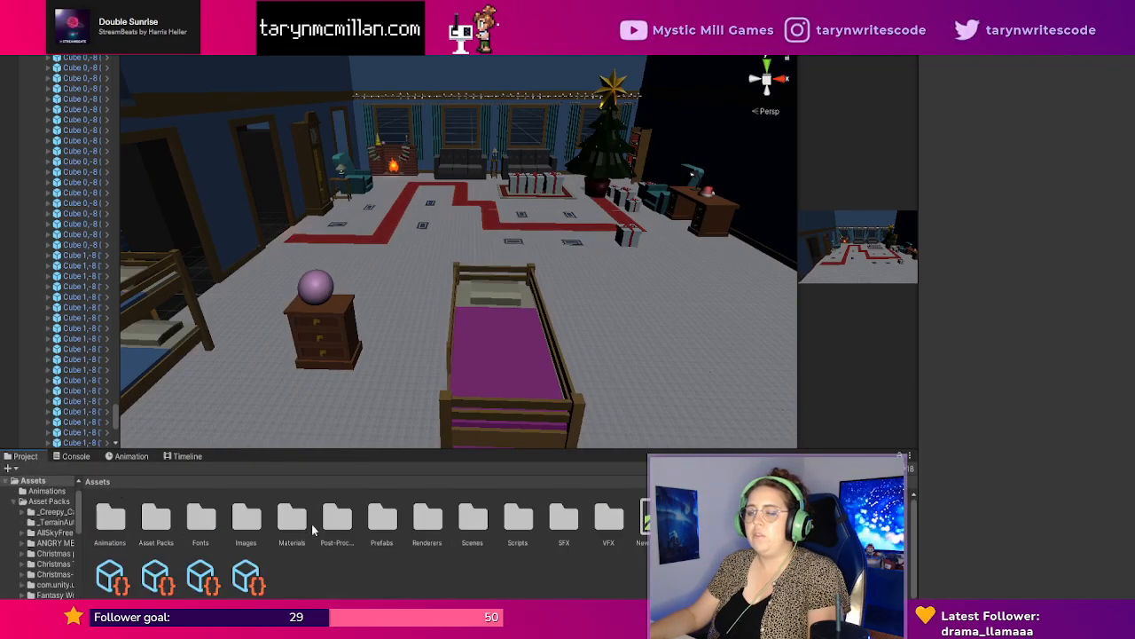
{"action": "double_click", "coordinate": [383, 537]}
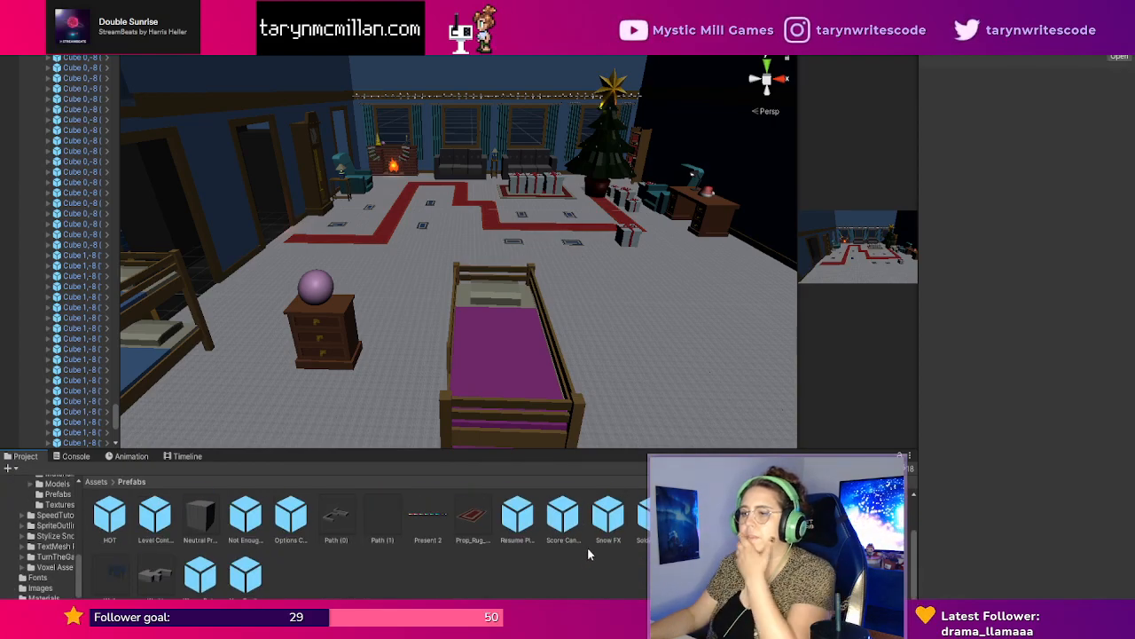
Open the Prefabs folder of the SimpleInteriorsHouses asset pack.
{"action": "left_click", "coordinate": [95, 481]}
{"action": "double_click", "coordinate": [156, 516]}
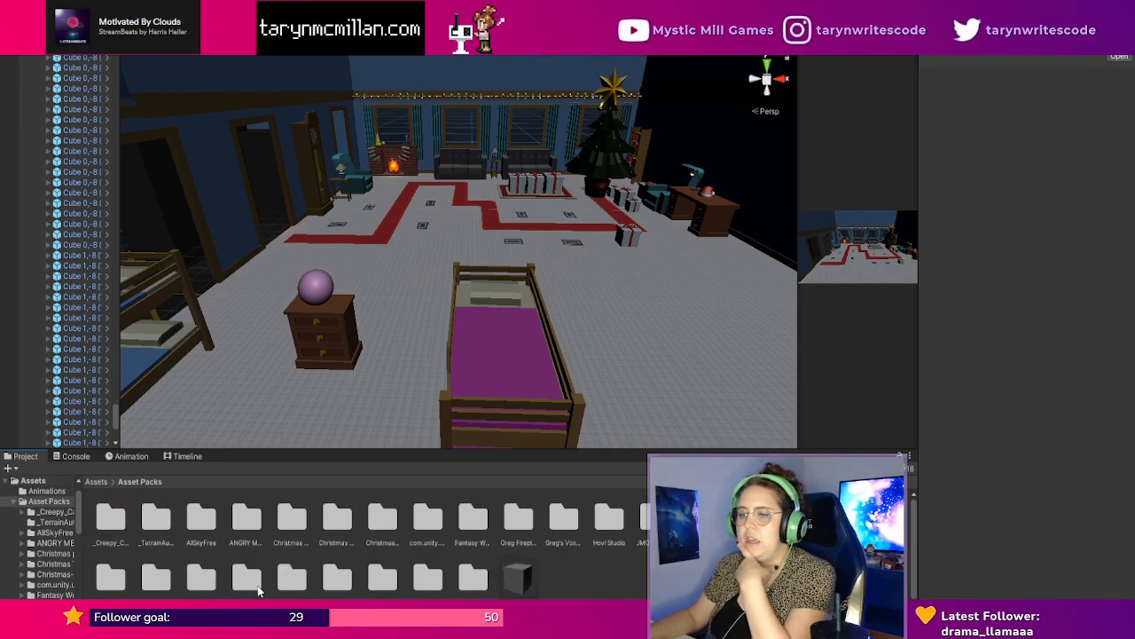
{"action": "double_click", "coordinate": [211, 581]}
{"action": "double_click", "coordinate": [246, 523]}
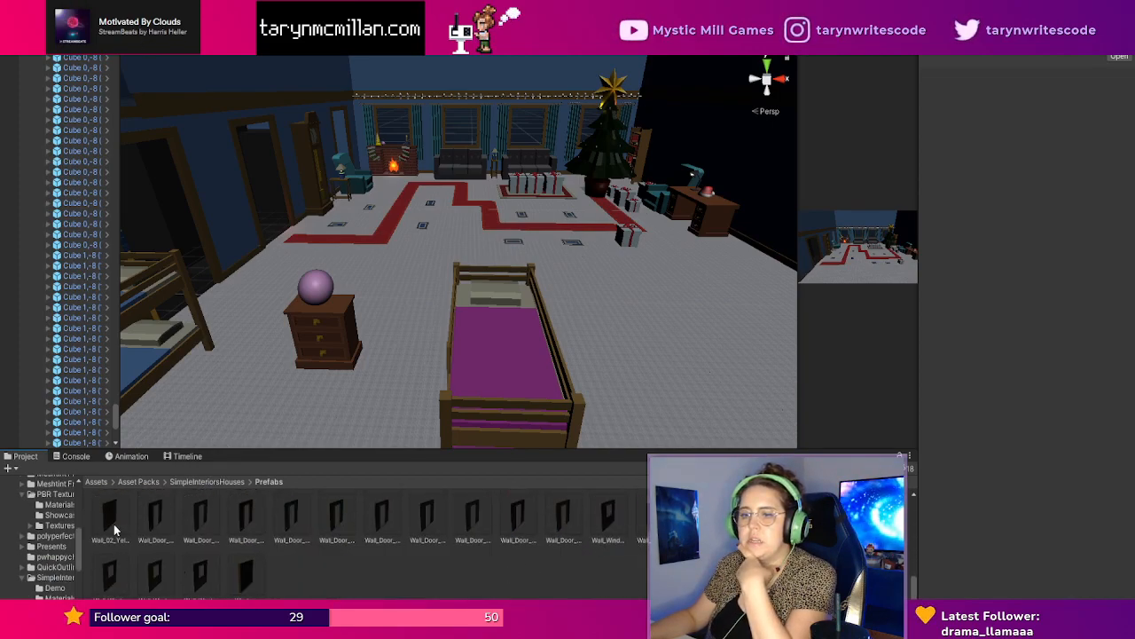
Place a Wall_01_Blue prefab on the floor beside the nightstand and raise it to about Y 23.1.
{"action": "scroll", "coordinate": [455, 543], "scroll_direction": "up", "scroll_amount": 2}
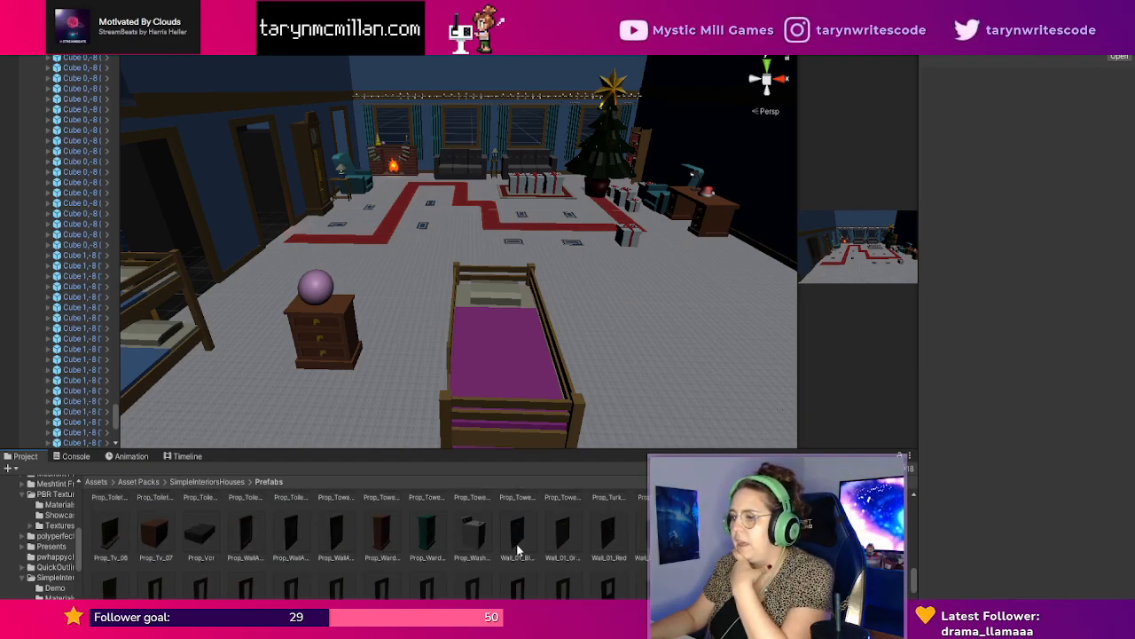
{"action": "left_click_drag", "start_coordinate": [519, 550], "coordinate": [388, 317]}
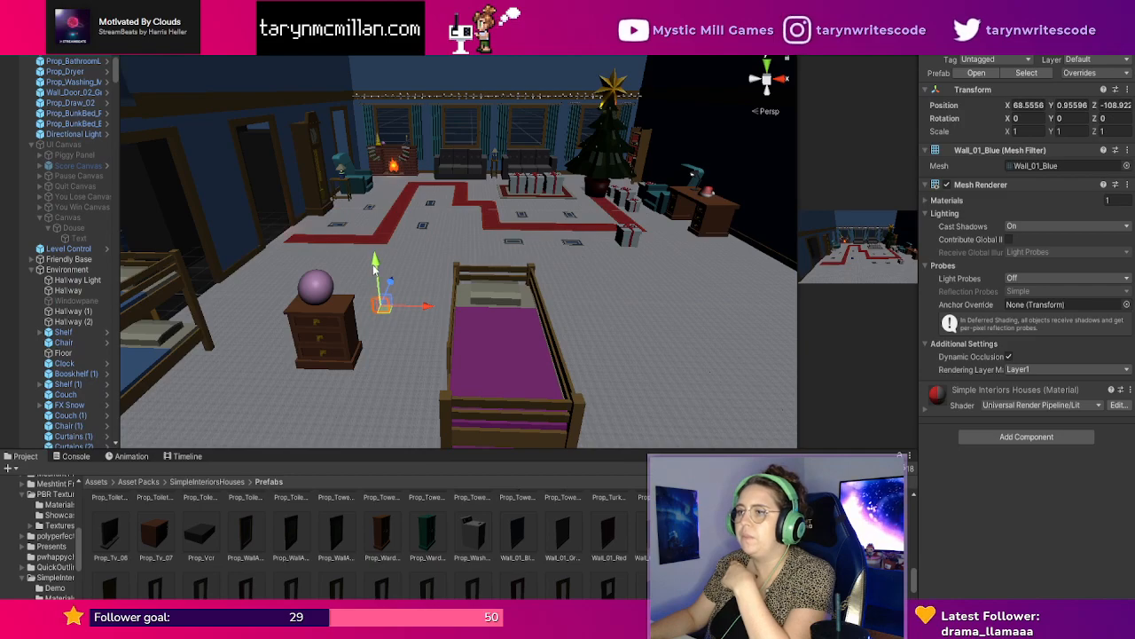
{"action": "left_click_drag", "start_coordinate": [374, 265], "coordinate": [369, 197]}
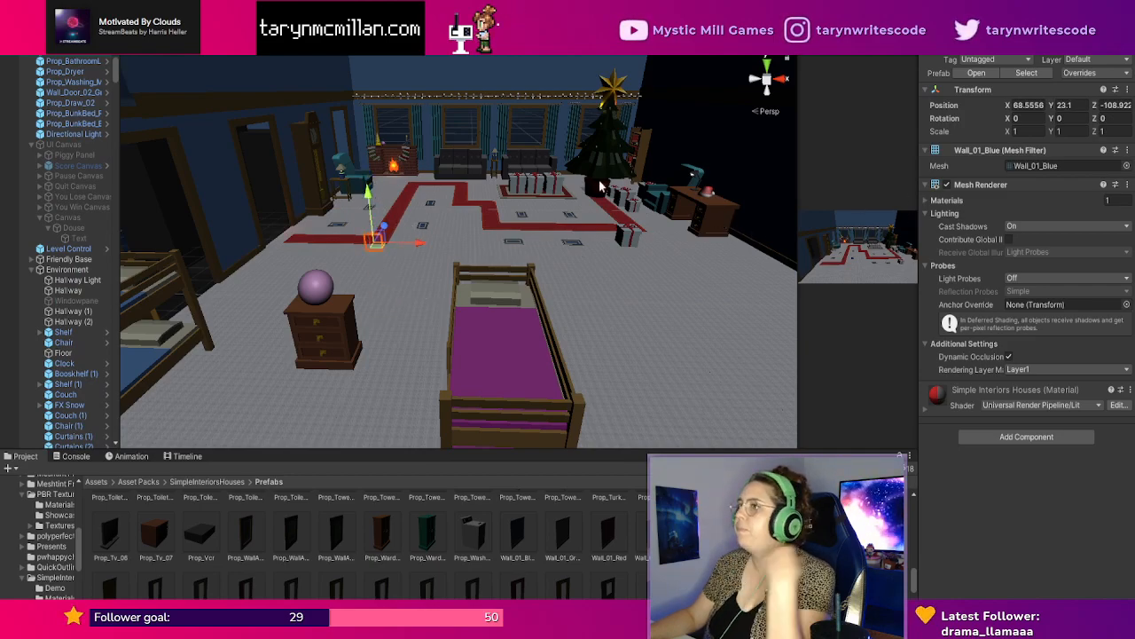
Check the transform of an existing blue door wall, and undo the raising of the newly placed Wall_01_Blue.
{"action": "scroll", "coordinate": [601, 187], "scroll_direction": "up", "scroll_amount": 3}
{"action": "left_click", "coordinate": [276, 259]}
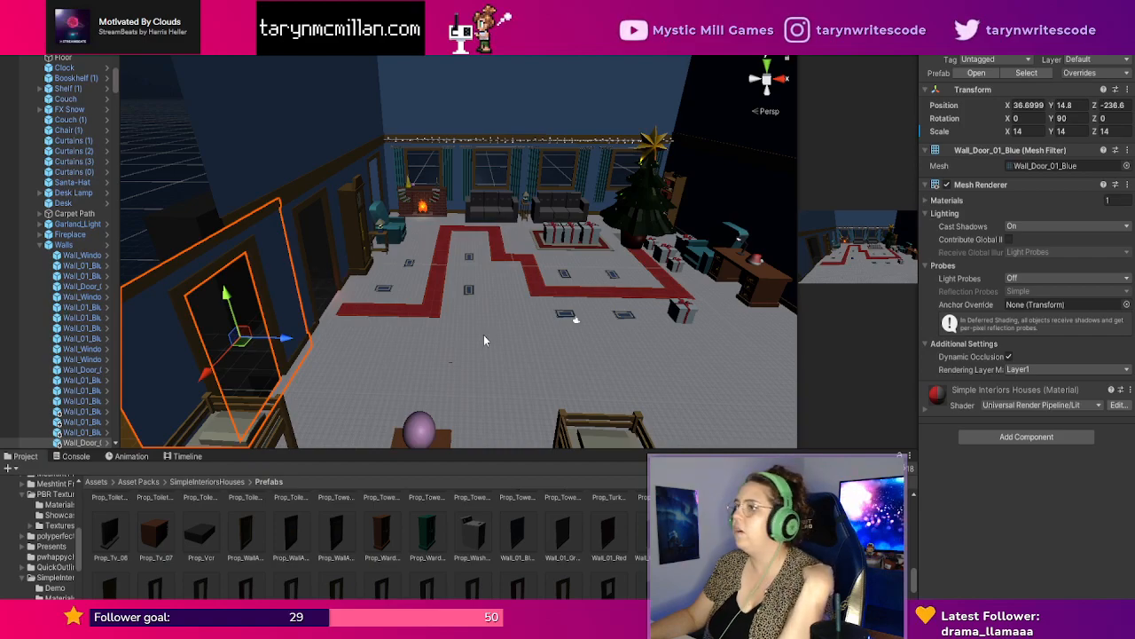
{"action": "left_click", "coordinate": [450, 368]}
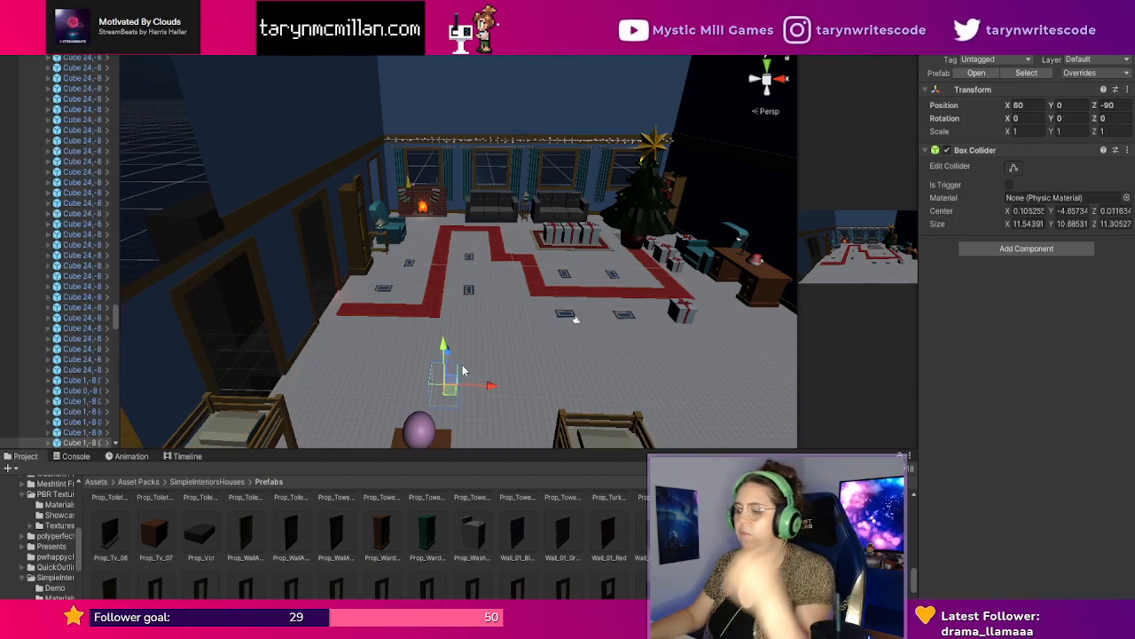
{"action": "key", "text": "ctrl+z"}
{"action": "key", "text": "ctrl+z"}
{"action": "key", "text": "ctrl+z"}
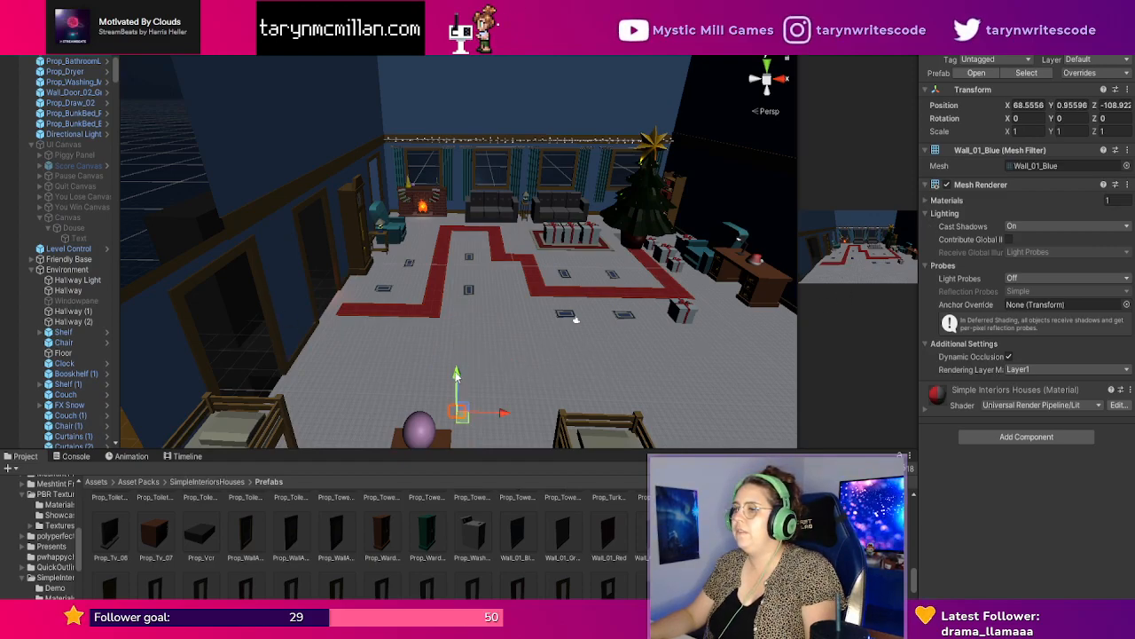
Set the new blue wall's scale to 14 on X, Y and Z.
{"action": "left_click", "coordinate": [1036, 132]}
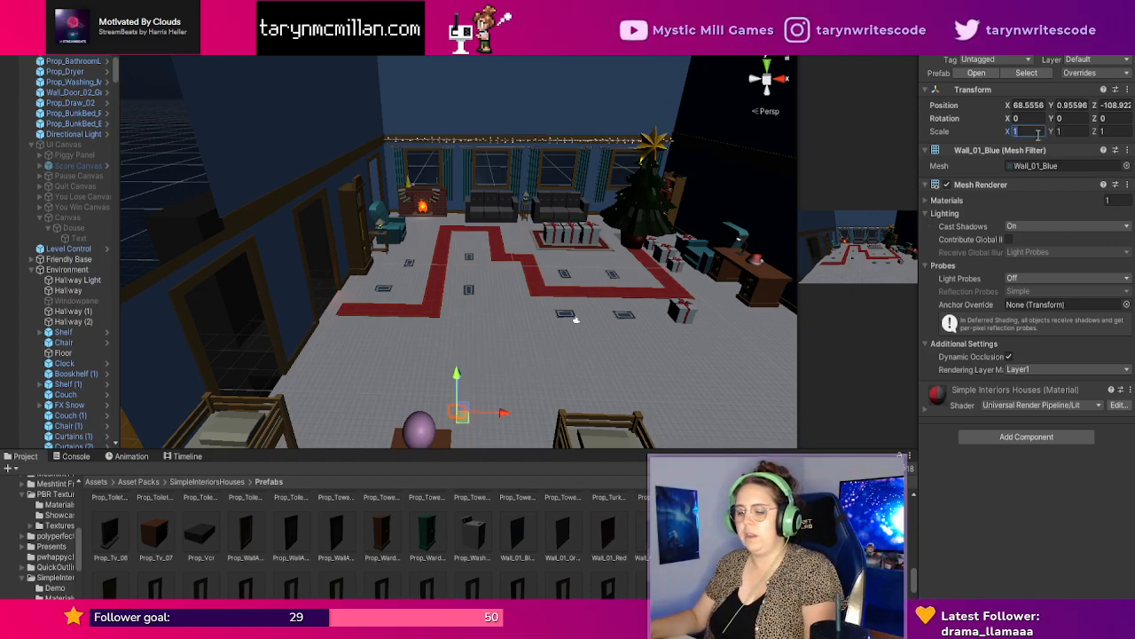
{"action": "type", "text": "1414"}
{"action": "key", "text": "Tab"}
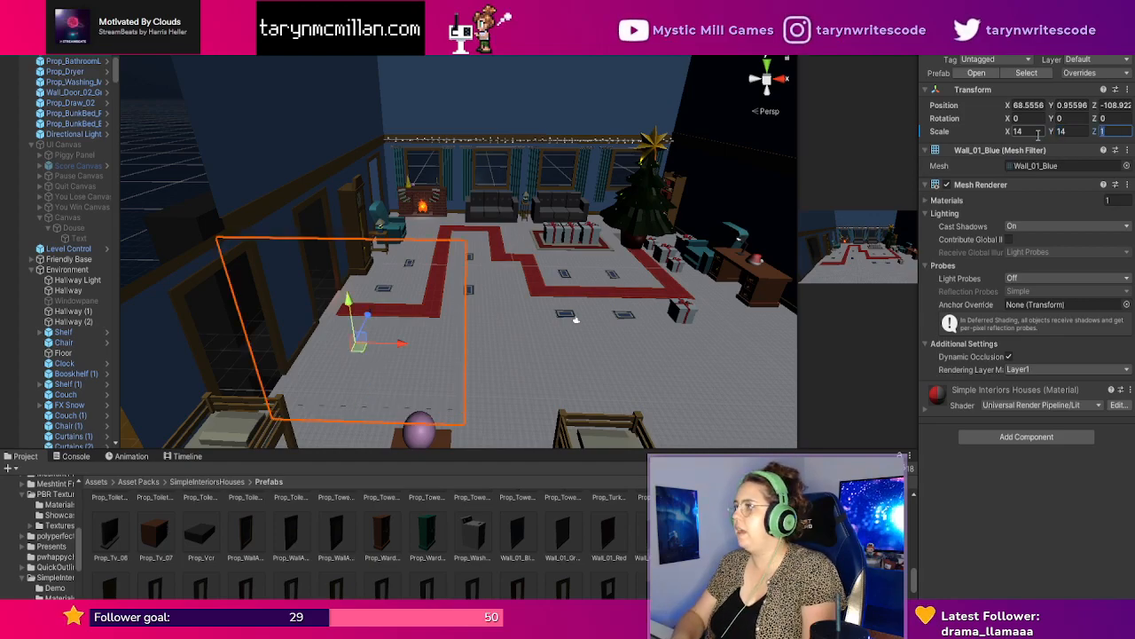
{"action": "type", "text": "14"}
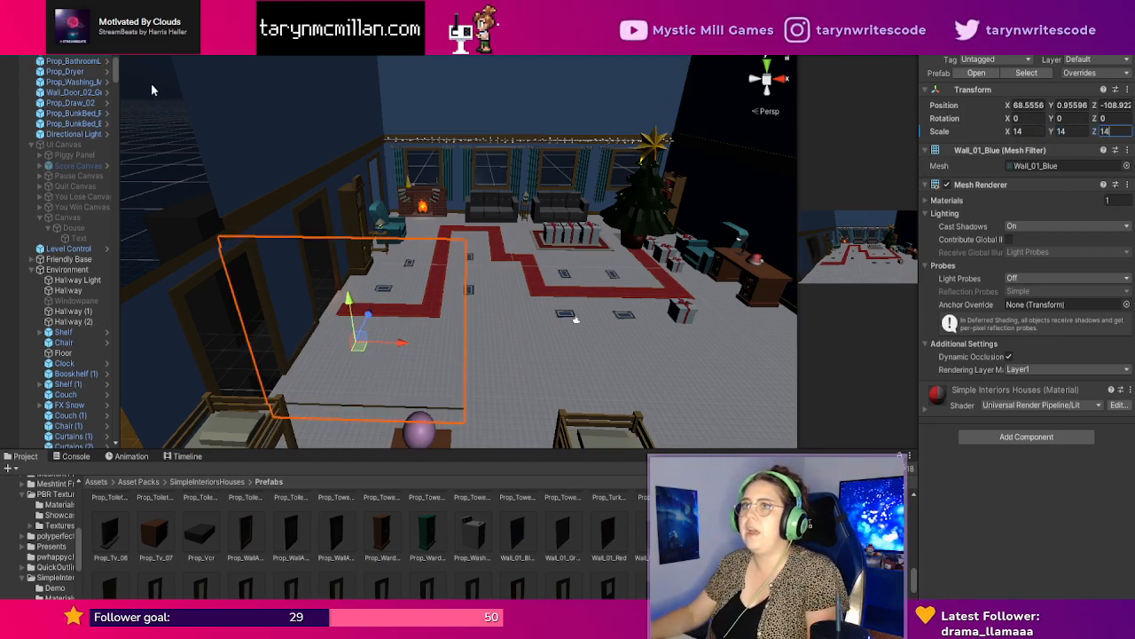
Try the new blue wall at a Y rotation of 90, and set its Y rotation to 180.
{"action": "left_click", "coordinate": [1061, 118]}
{"action": "type", "text": "90"}
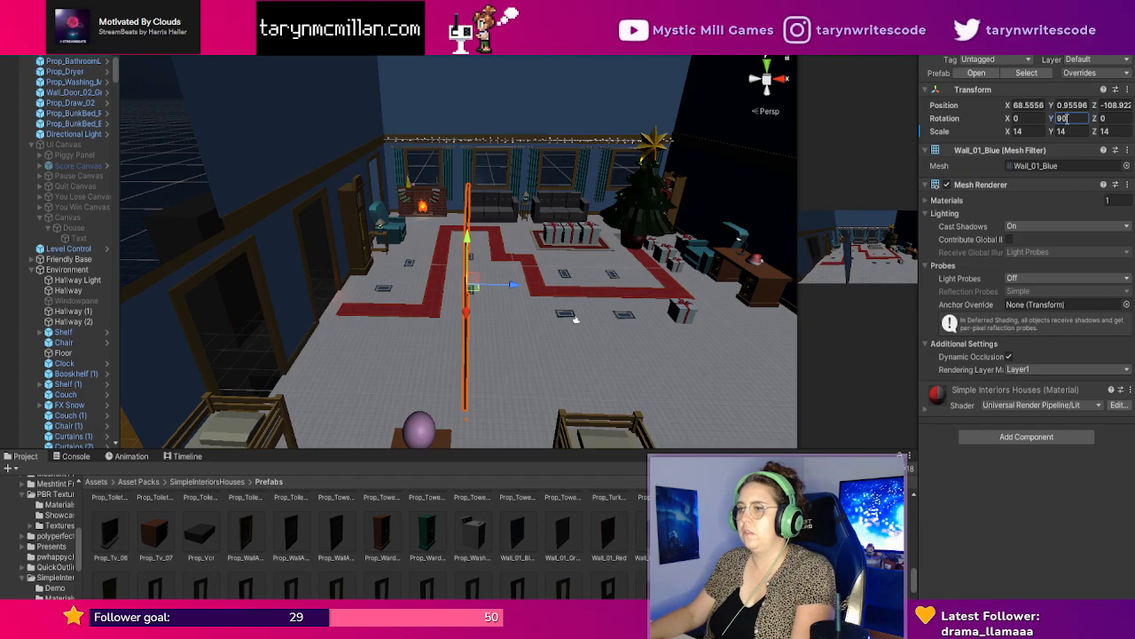
{"action": "double_click", "coordinate": [1077, 121]}
{"action": "type", "text": "180"}
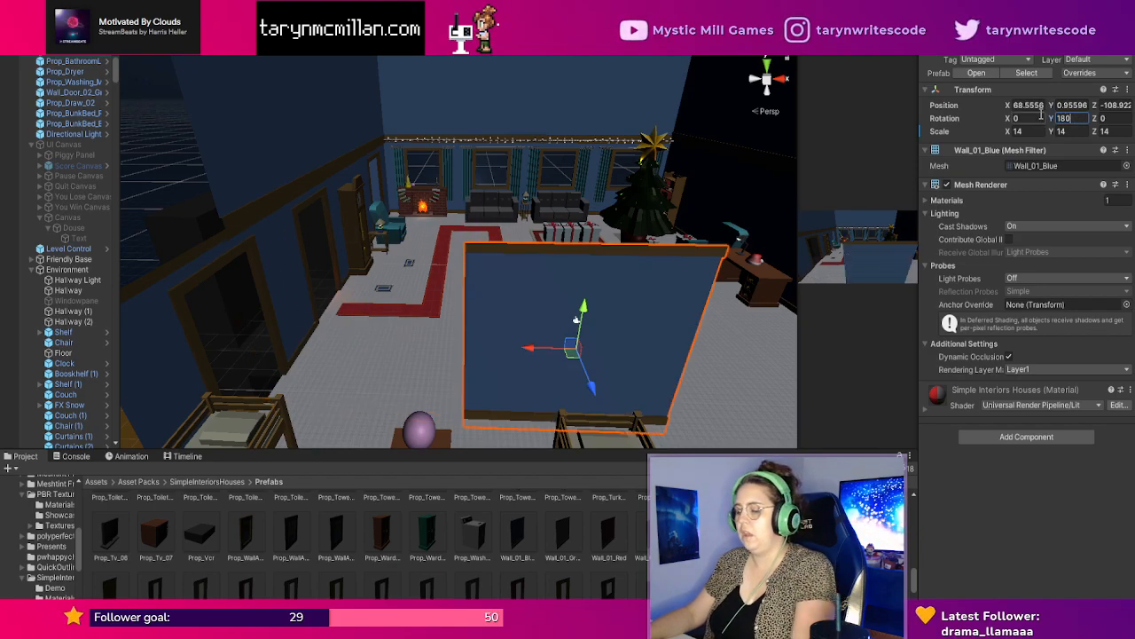
Move the blue wall behind the blue bunk bed and nightstand, to about X -8.9 and Z -126.3.
{"action": "left_click_drag", "start_coordinate": [522, 340], "coordinate": [321, 341]}
{"action": "middle_click_drag", "start_coordinate": [411, 363], "coordinate": [481, 300]}
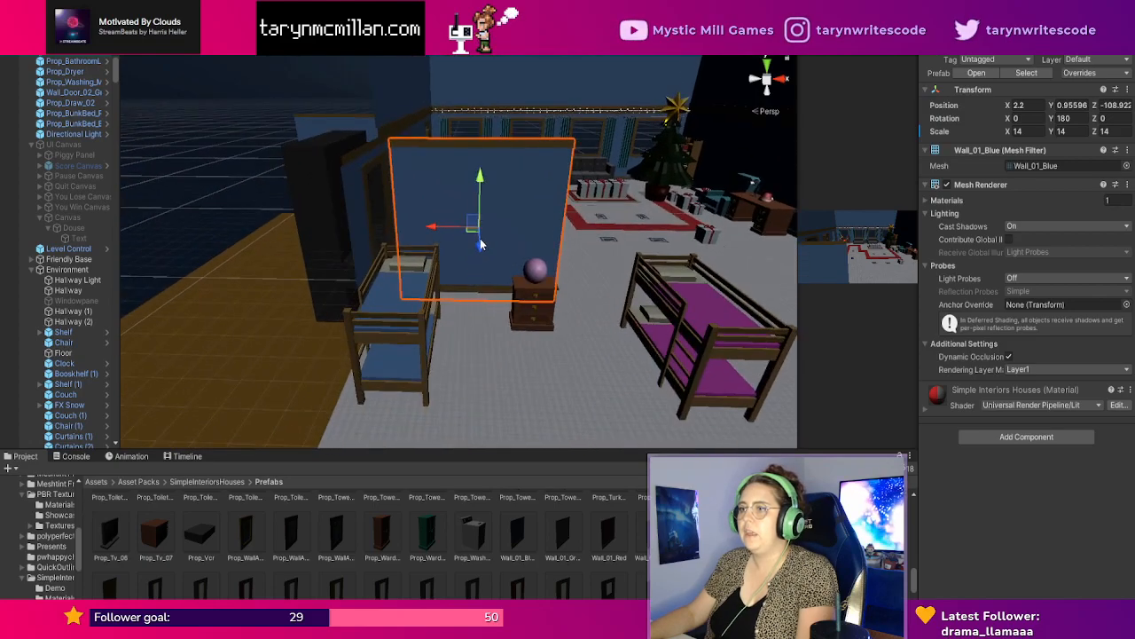
{"action": "left_click_drag", "start_coordinate": [481, 245], "coordinate": [454, 270]}
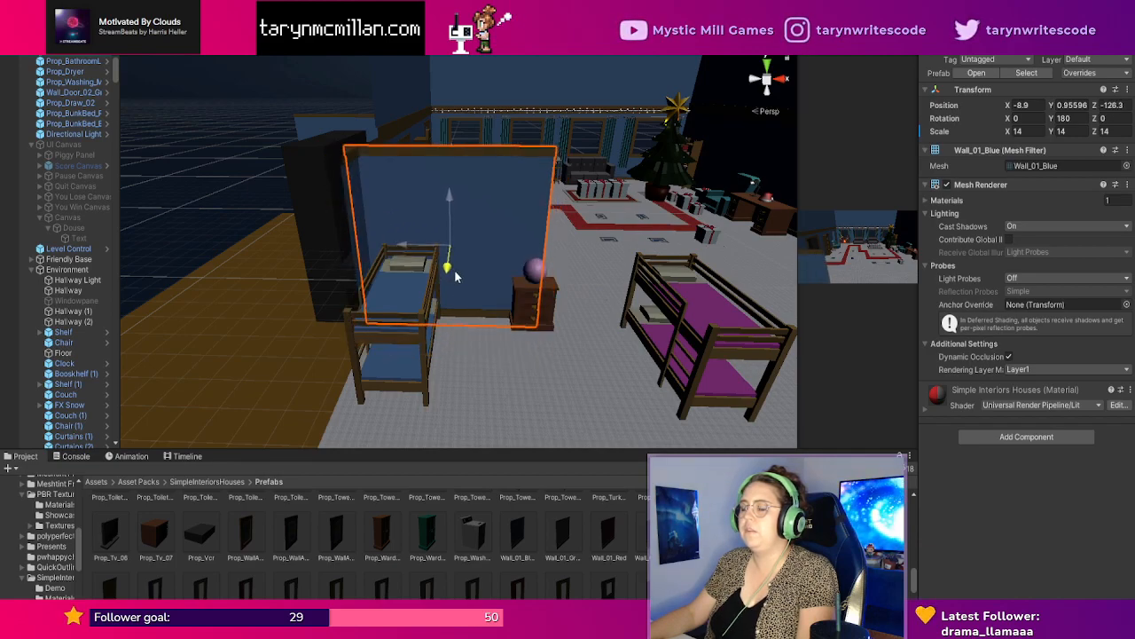
Shift the blue wall behind the nightstand along X to about -5.1, towards the room's side wall.
{"action": "left_click", "coordinate": [707, 336]}
{"action": "middle_click_drag", "start_coordinate": [707, 336], "coordinate": [541, 327]}
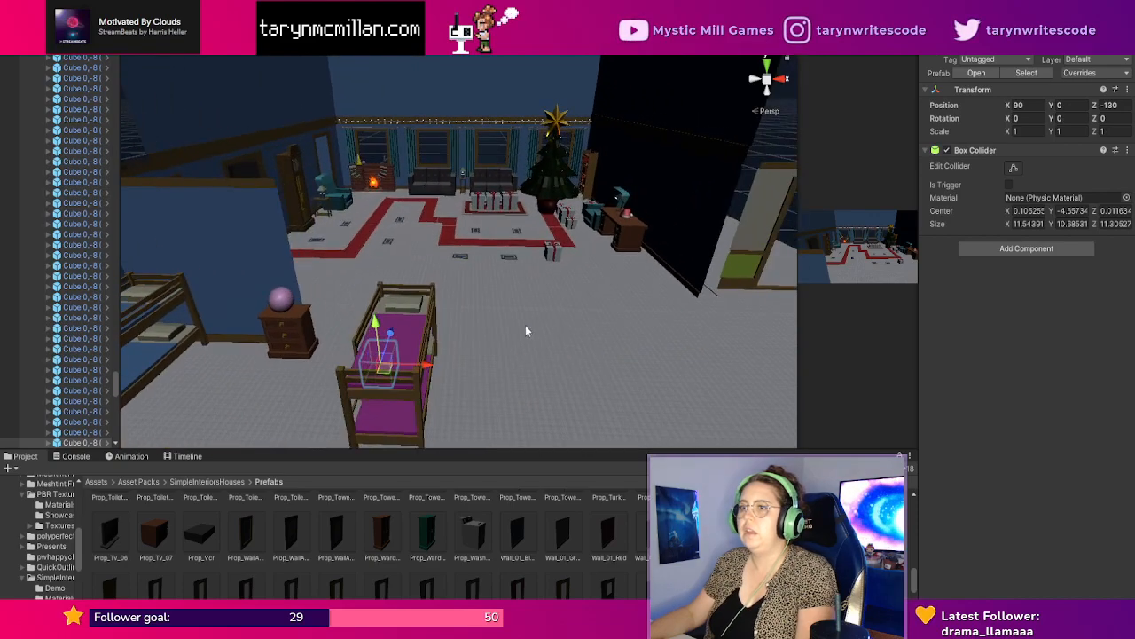
{"action": "scroll", "coordinate": [525, 325], "scroll_direction": "up", "scroll_amount": 3}
{"action": "middle_click_drag", "start_coordinate": [418, 304], "coordinate": [496, 309]}
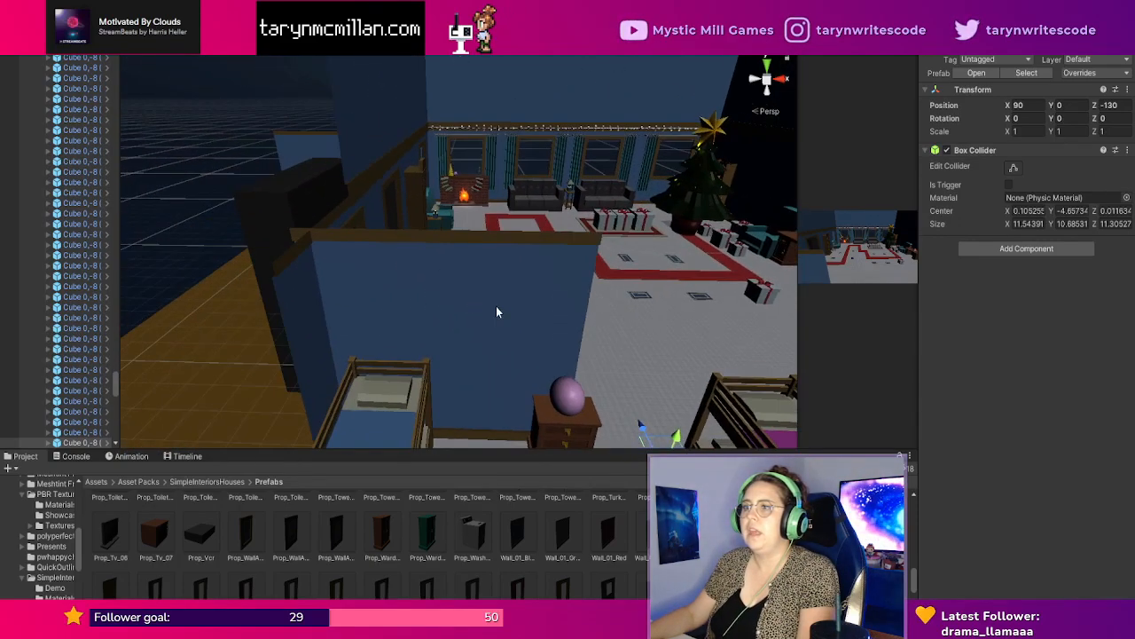
{"action": "scroll", "coordinate": [597, 353], "scroll_direction": "up", "scroll_amount": 1}
{"action": "scroll", "coordinate": [679, 300], "scroll_direction": "down", "scroll_amount": 3}
{"action": "middle_click_drag", "start_coordinate": [612, 326], "coordinate": [531, 311]}
{"action": "left_click", "coordinate": [342, 270]}
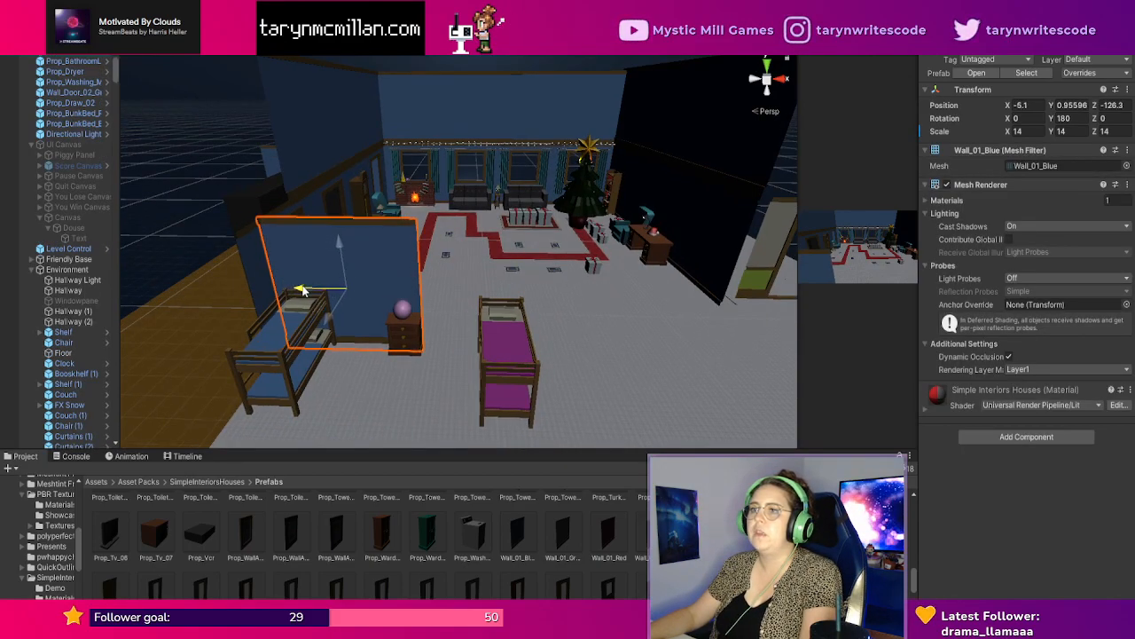
Nudge the bedroom wall along X to about -4.8 and inspect how it meets the side wall.
{"action": "left_click", "coordinate": [478, 275]}
{"action": "left_click", "coordinate": [364, 273]}
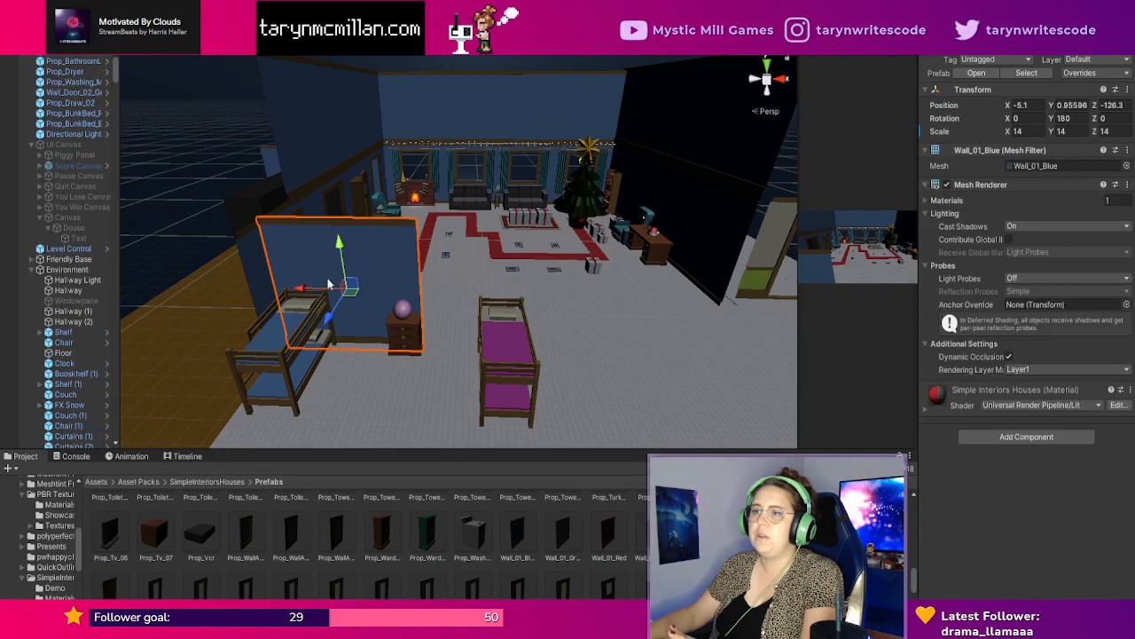
{"action": "left_click", "coordinate": [454, 281]}
{"action": "middle_click_drag", "start_coordinate": [342, 322], "coordinate": [432, 343]}
{"action": "scroll", "coordinate": [475, 321], "scroll_direction": "up", "scroll_amount": 3}
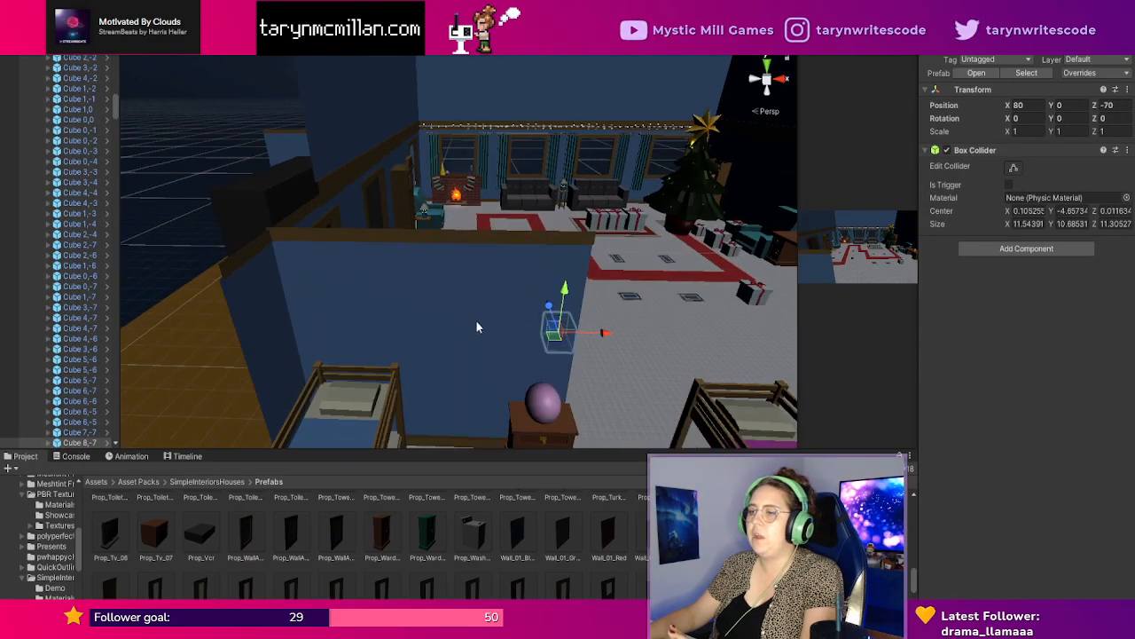
{"action": "mouse_move", "coordinate": [577, 251]}
{"action": "right_mouse_down"}
{"action": "mouse_move", "coordinate": [573, 331]}
{"action": "mouse_move", "coordinate": [584, 262]}
{"action": "right_mouse_up"}
{"action": "middle_click_drag", "start_coordinate": [582, 264], "coordinate": [559, 301]}
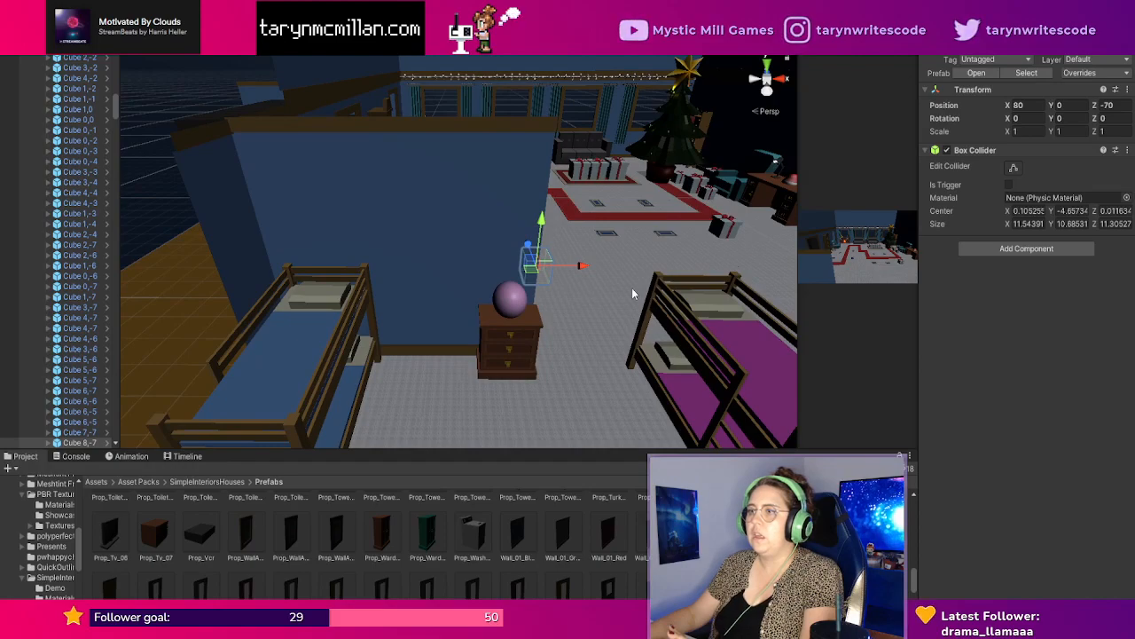
{"action": "mouse_move", "coordinate": [673, 289]}
{"action": "right_mouse_down"}
{"action": "mouse_move", "coordinate": [603, 275]}
{"action": "mouse_move", "coordinate": [665, 274]}
{"action": "right_mouse_up"}
{"action": "scroll", "coordinate": [659, 286], "scroll_direction": "down", "scroll_amount": 3}
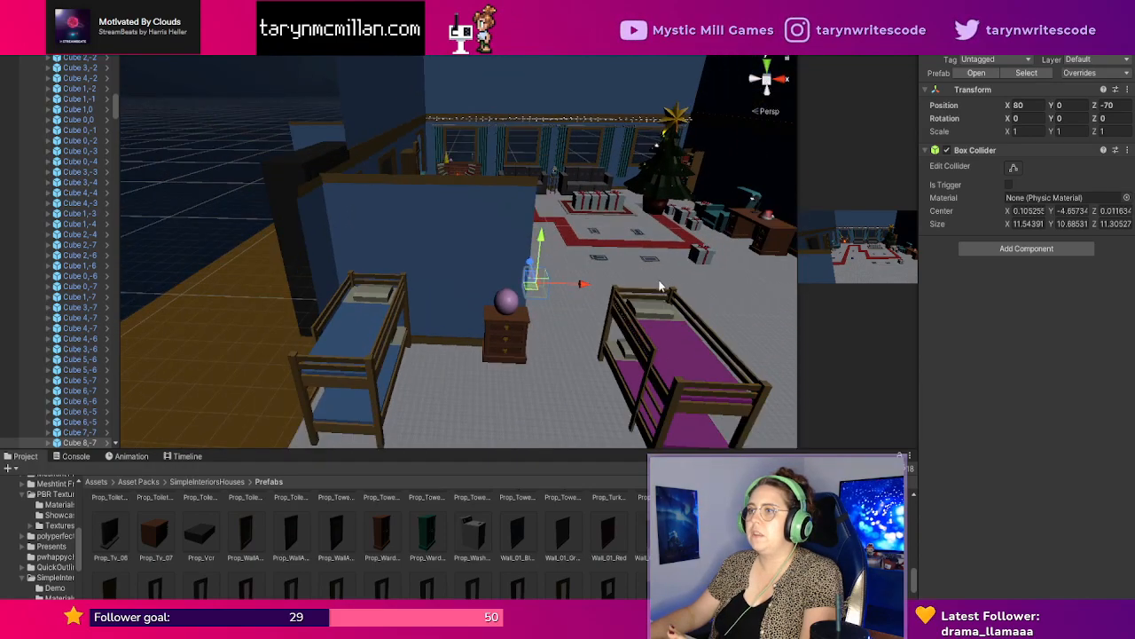
Duplicate the bedroom wall and place the copy end to end behind the purple bunk bed, at about X 65.2.
{"action": "left_click", "coordinate": [493, 280]}
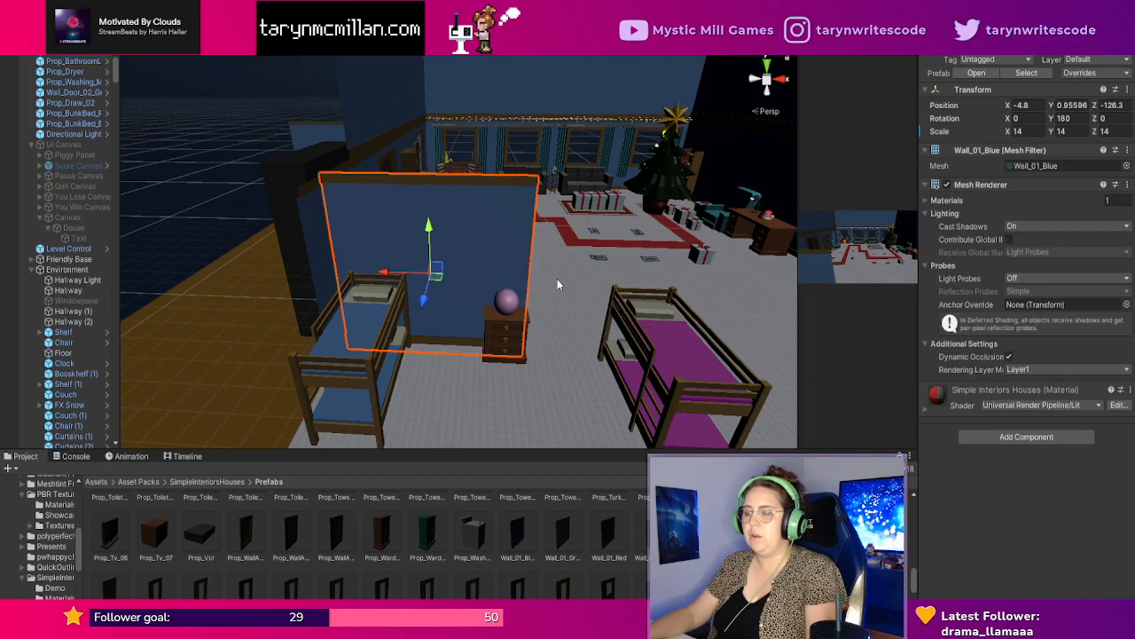
{"action": "key", "text": "ctrl+d"}
{"action": "left_click_drag", "start_coordinate": [393, 272], "coordinate": [579, 276]}
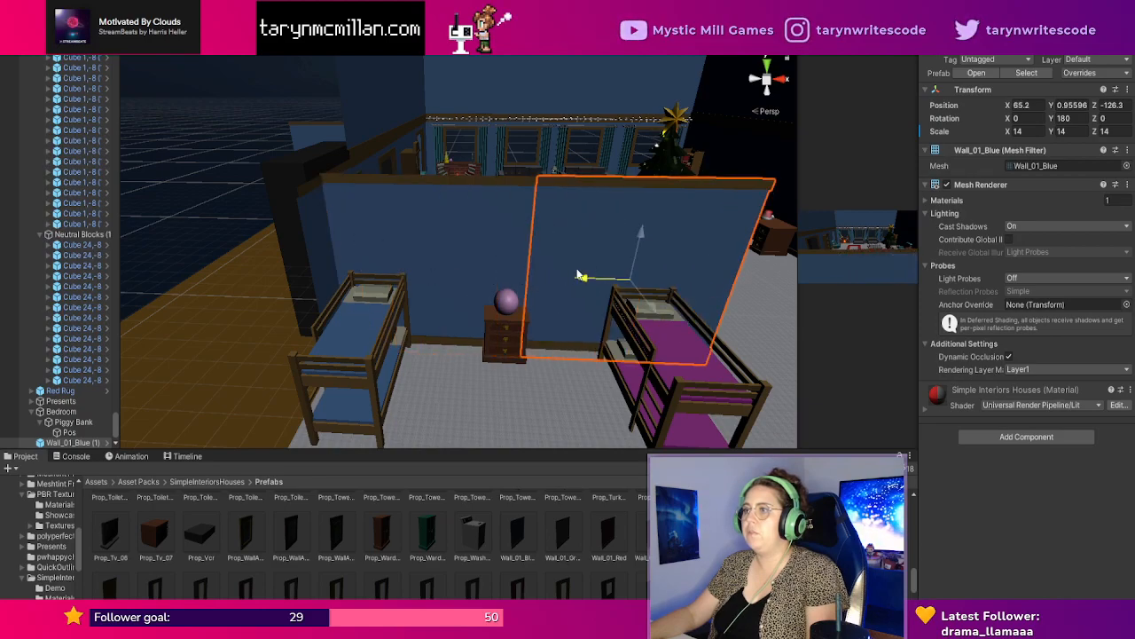
Duplicate the wall behind the purple bunk bed and set the copy's Y rotation to 90.
{"action": "left_click", "coordinate": [505, 378]}
{"action": "middle_click_drag", "start_coordinate": [589, 386], "coordinate": [544, 380]}
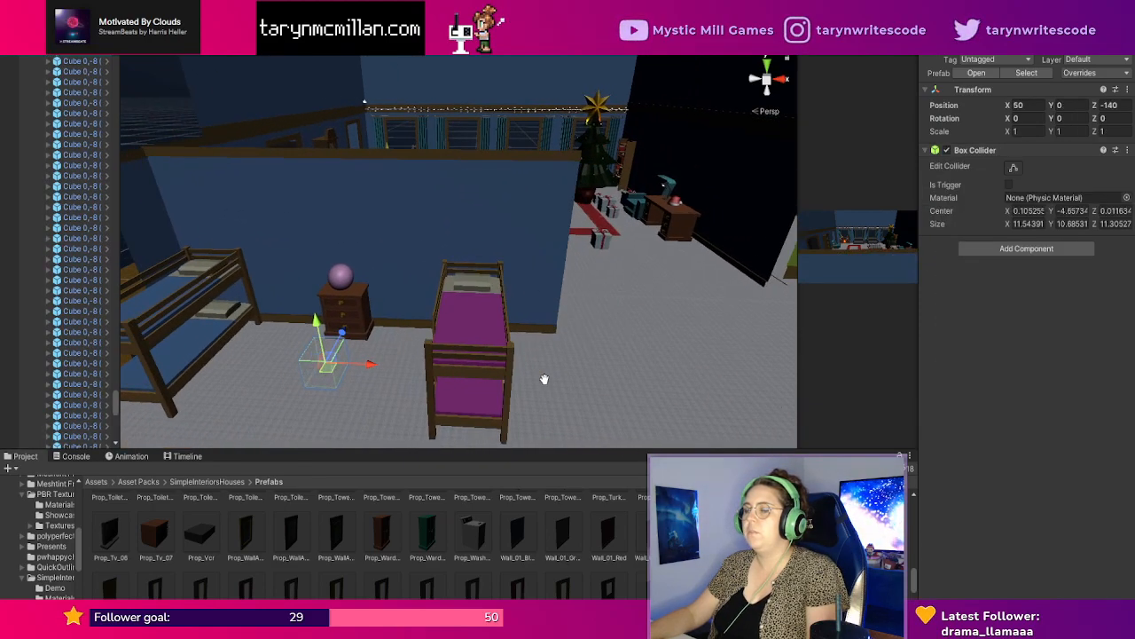
{"action": "left_click", "coordinate": [554, 308]}
{"action": "key", "text": "f"}
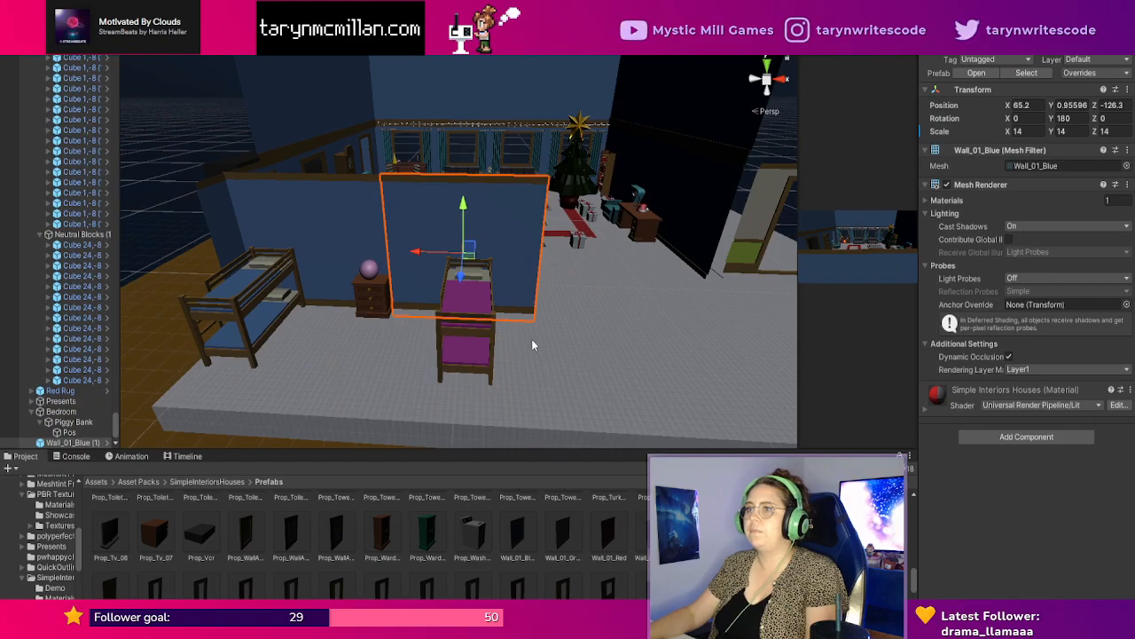
{"action": "mouse_move", "coordinate": [410, 371]}
{"action": "middle_mouse_down"}
{"action": "mouse_move", "coordinate": [464, 347]}
{"action": "mouse_move", "coordinate": [256, 363]}
{"action": "middle_mouse_up"}
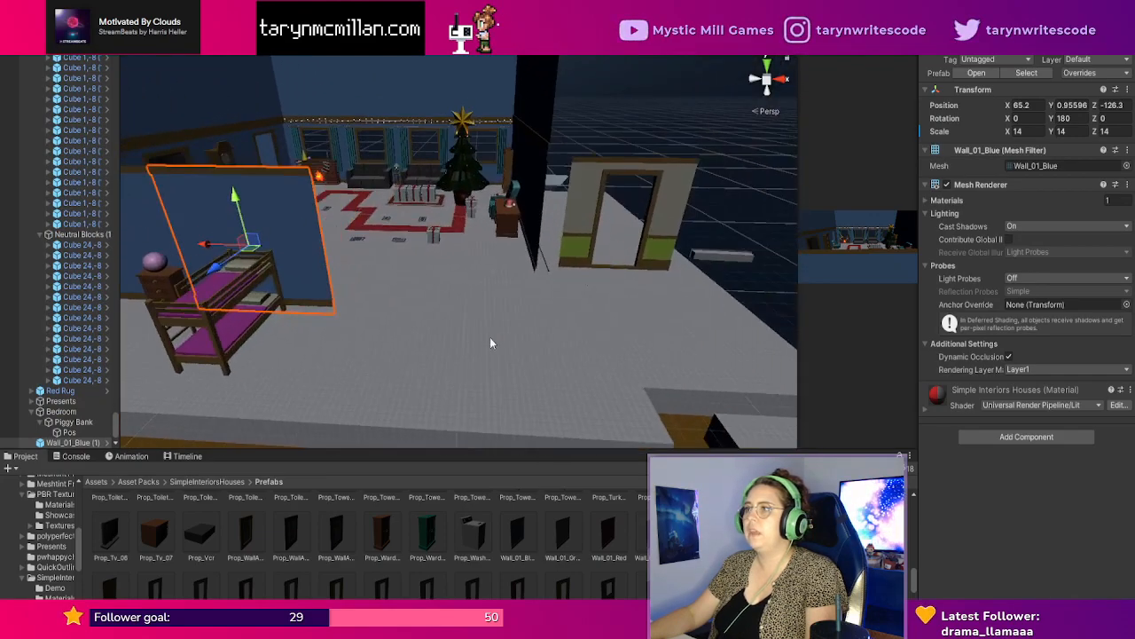
{"action": "mouse_move", "coordinate": [588, 283]}
{"action": "middle_mouse_down"}
{"action": "mouse_move", "coordinate": [547, 286]}
{"action": "mouse_move", "coordinate": [565, 325]}
{"action": "mouse_move", "coordinate": [662, 333]}
{"action": "mouse_move", "coordinate": [641, 318]}
{"action": "middle_mouse_up"}
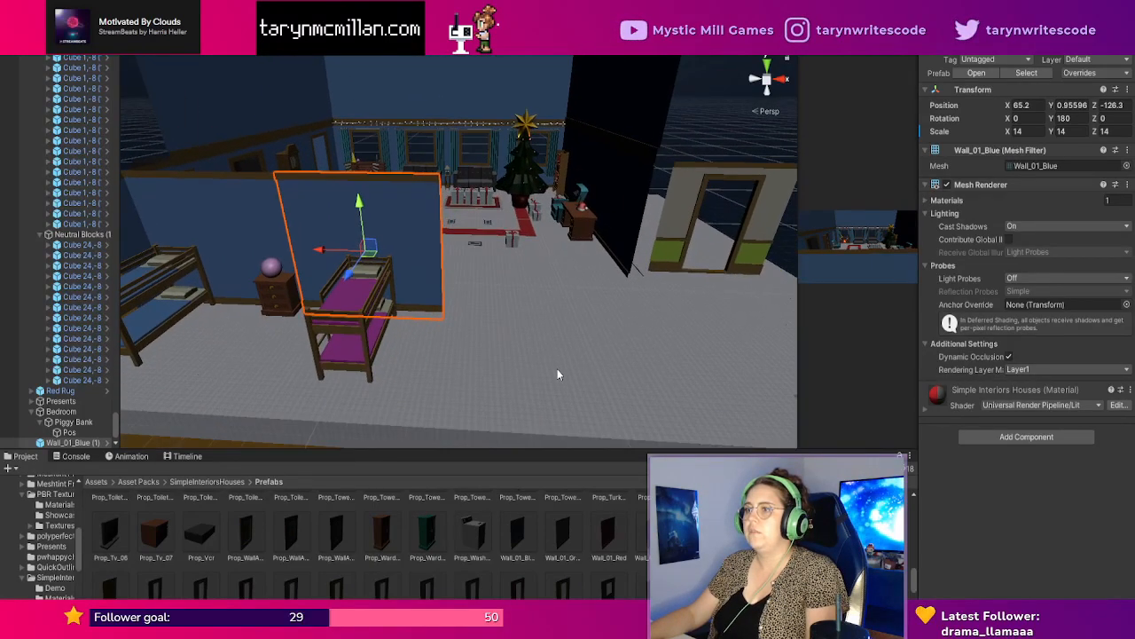
{"action": "scroll", "coordinate": [557, 372], "scroll_direction": "up", "scroll_amount": 1}
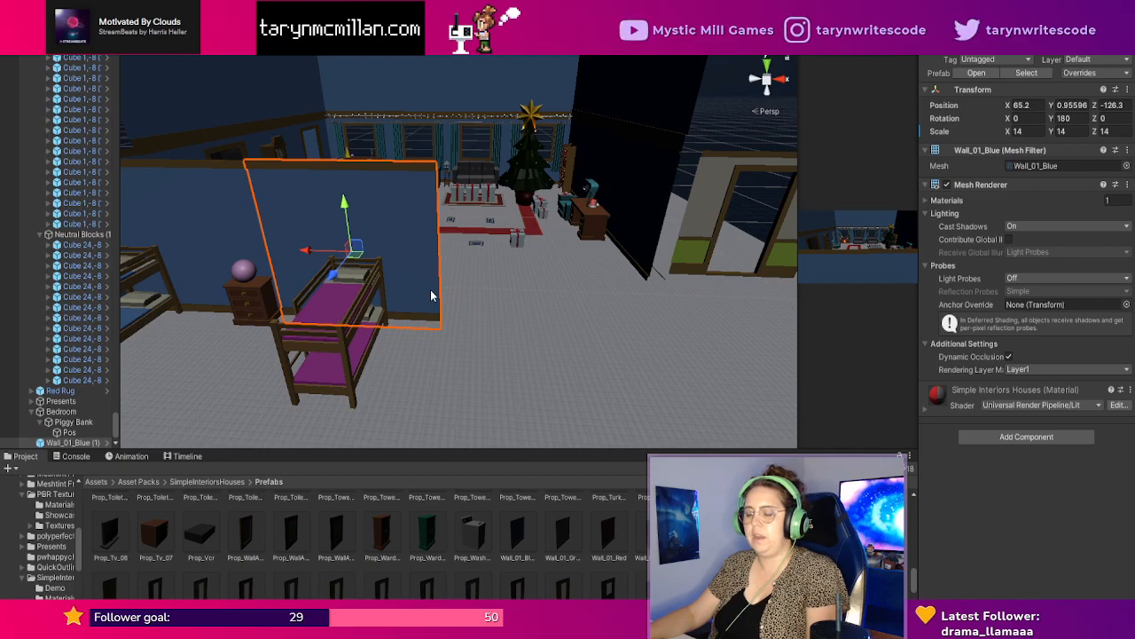
{"action": "key", "text": "ctrl+d"}
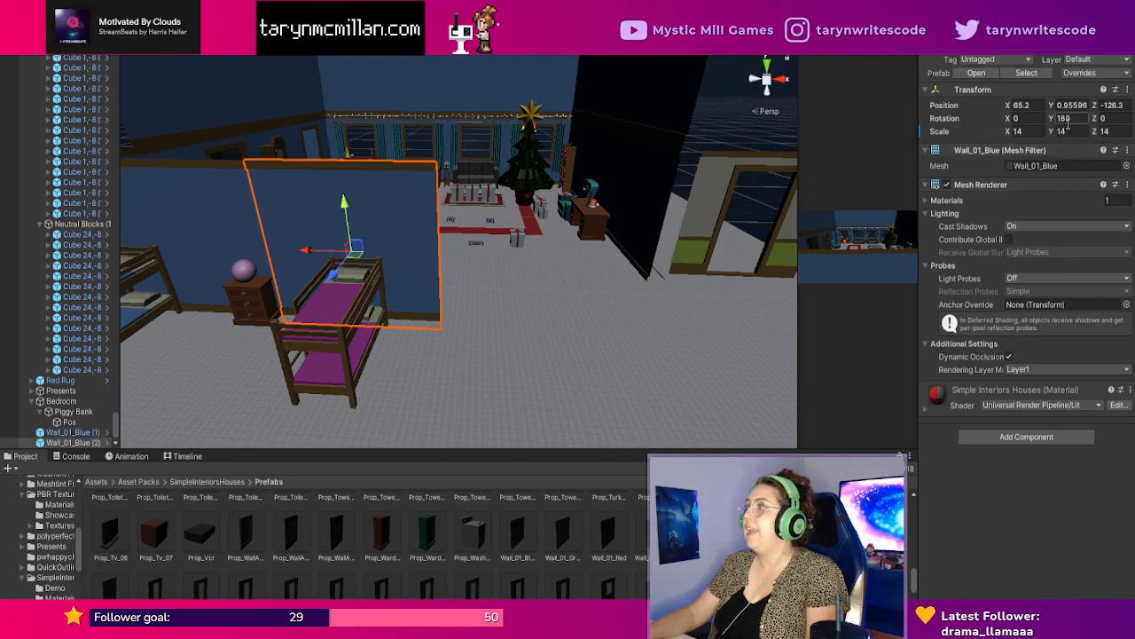
{"action": "type", "text": "90"}
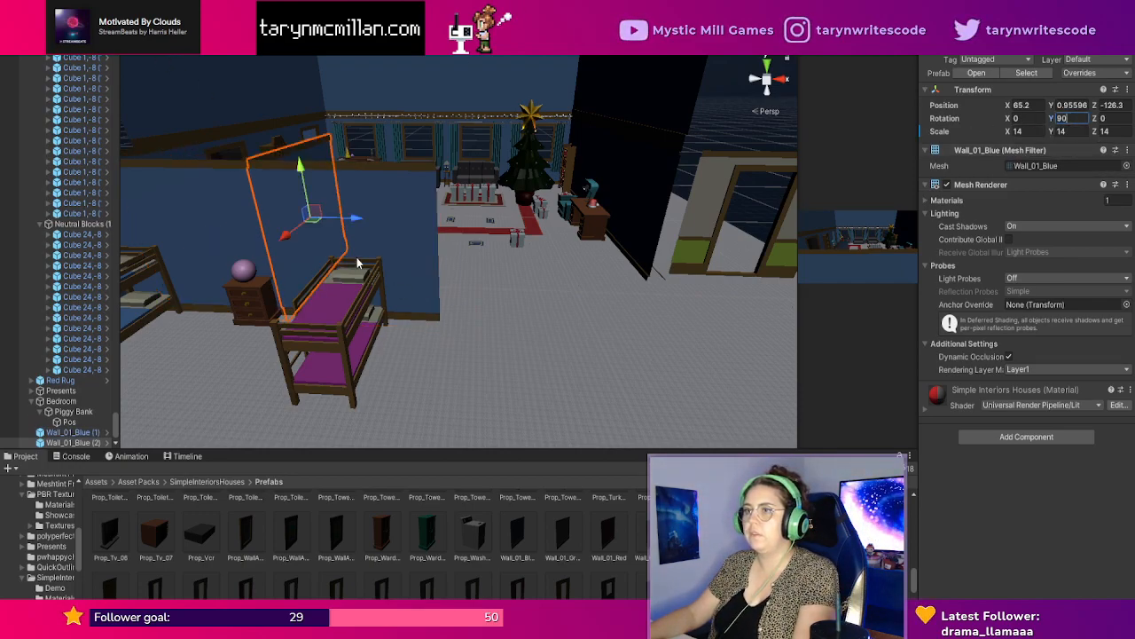
Move the rotated wall to the open side of the bedroom, at about X 133.8 and Z -193.6.
{"action": "left_click_drag", "start_coordinate": [358, 262], "coordinate": [488, 261]}
{"action": "left_click_drag", "start_coordinate": [634, 302], "coordinate": [610, 301], "text": "alt"}
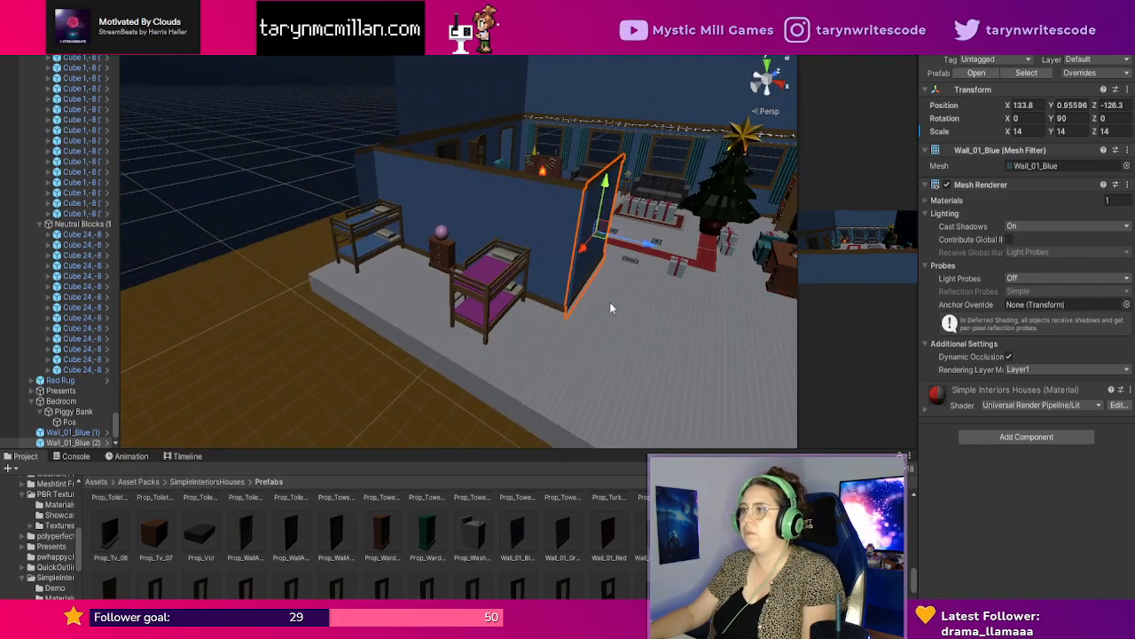
{"action": "left_click_drag", "start_coordinate": [585, 246], "coordinate": [526, 314]}
{"action": "scroll", "coordinate": [581, 335], "scroll_direction": "up", "scroll_amount": 1}
{"action": "right_click_drag", "start_coordinate": [613, 346], "coordinate": [643, 371]}
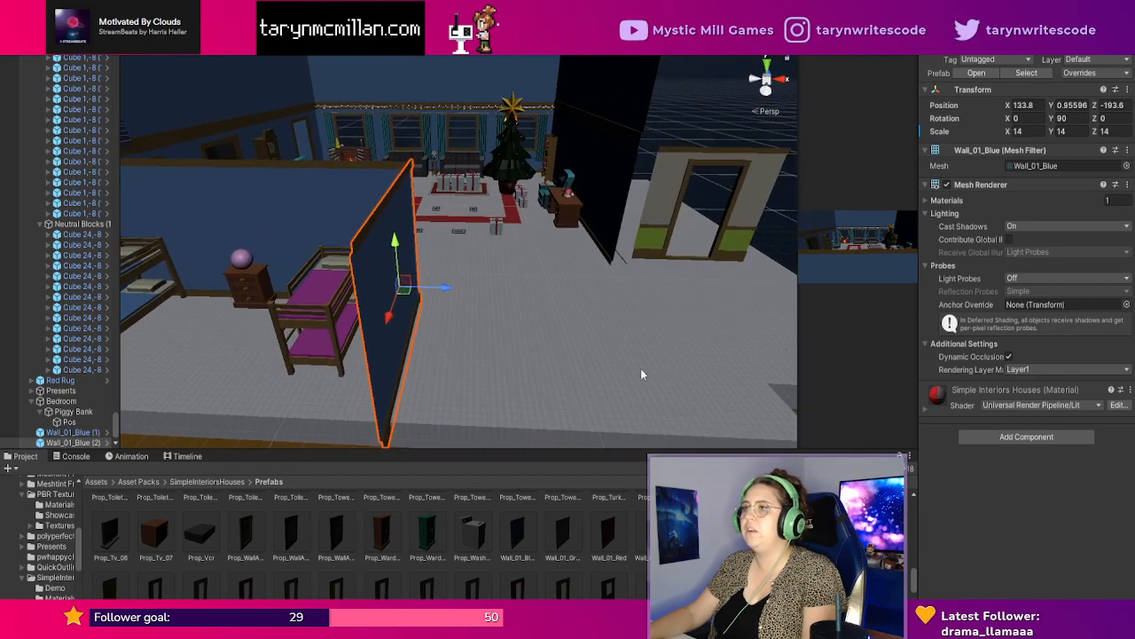
Inspect the side wall next to the purple bunk bed, then duplicate it and switch to the Rotate tool.
{"action": "middle_click_drag", "start_coordinate": [643, 371], "coordinate": [677, 354]}
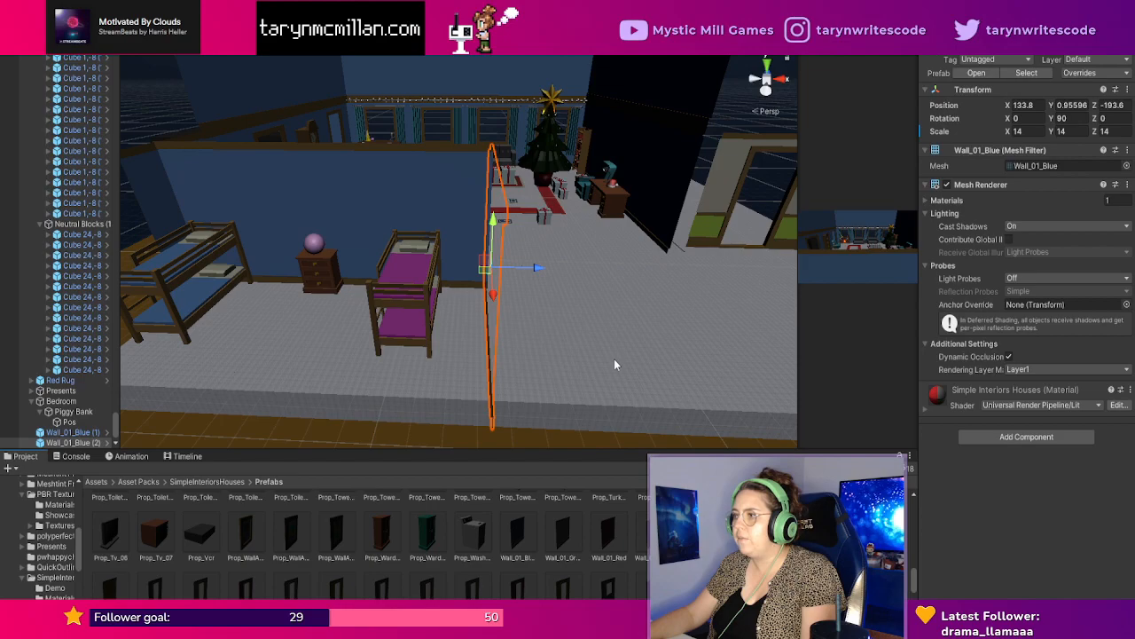
{"action": "scroll", "coordinate": [680, 437], "scroll_direction": "down", "scroll_amount": 3}
{"action": "scroll", "coordinate": [676, 421], "scroll_direction": "up", "scroll_amount": 4}
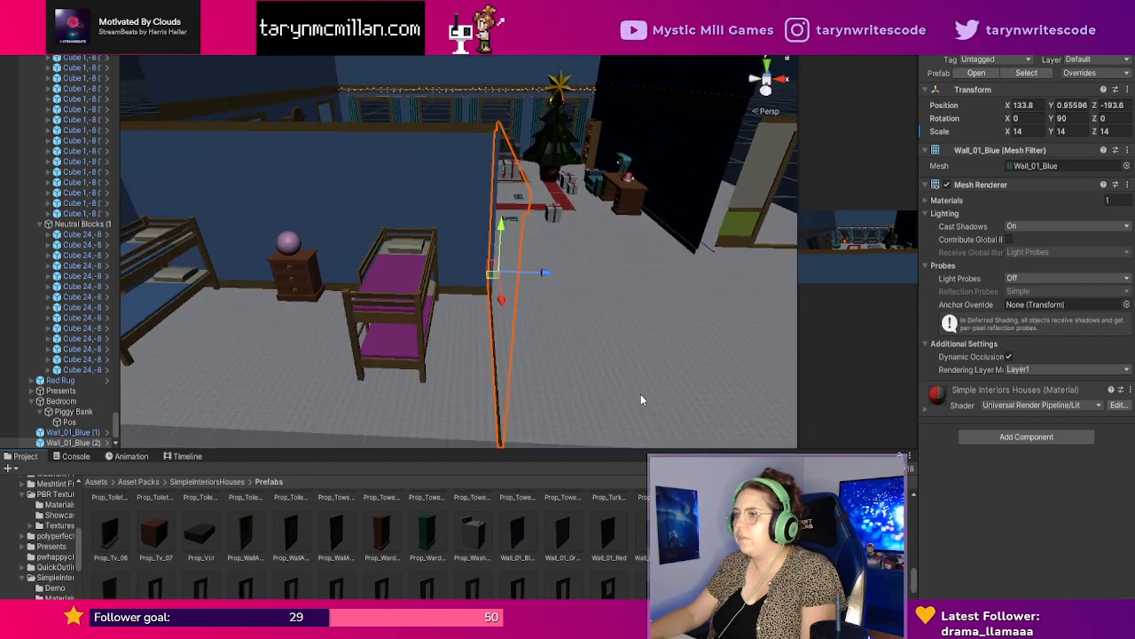
{"action": "left_click", "coordinate": [642, 399]}
{"action": "left_click", "coordinate": [495, 409]}
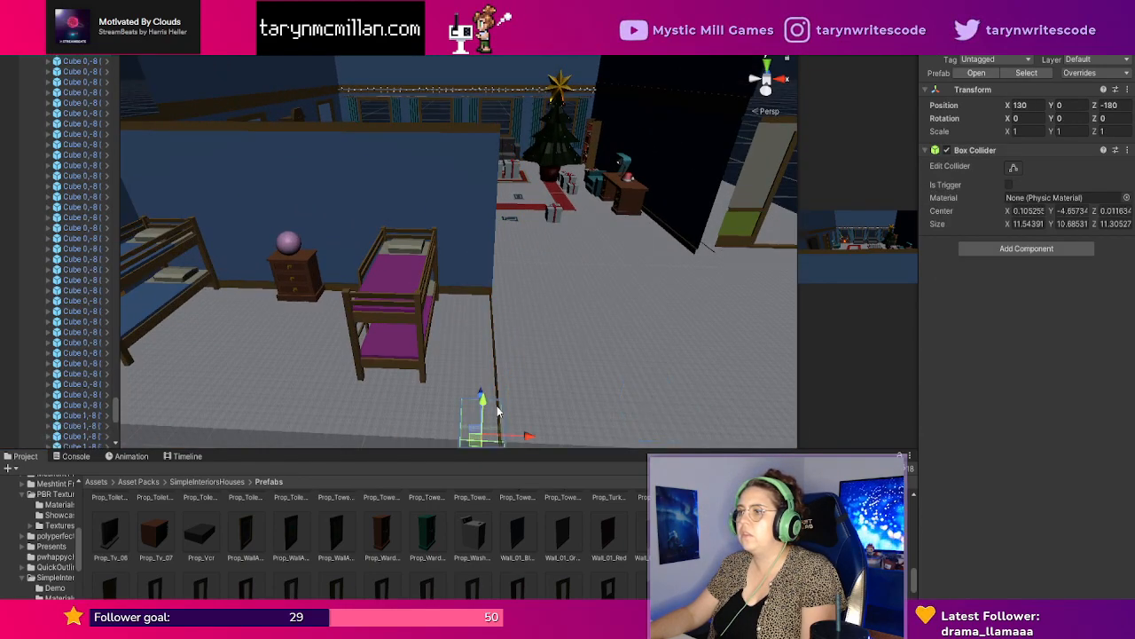
{"action": "left_click", "coordinate": [499, 408]}
{"action": "left_click_drag", "start_coordinate": [620, 372], "coordinate": [586, 362], "text": "alt"}
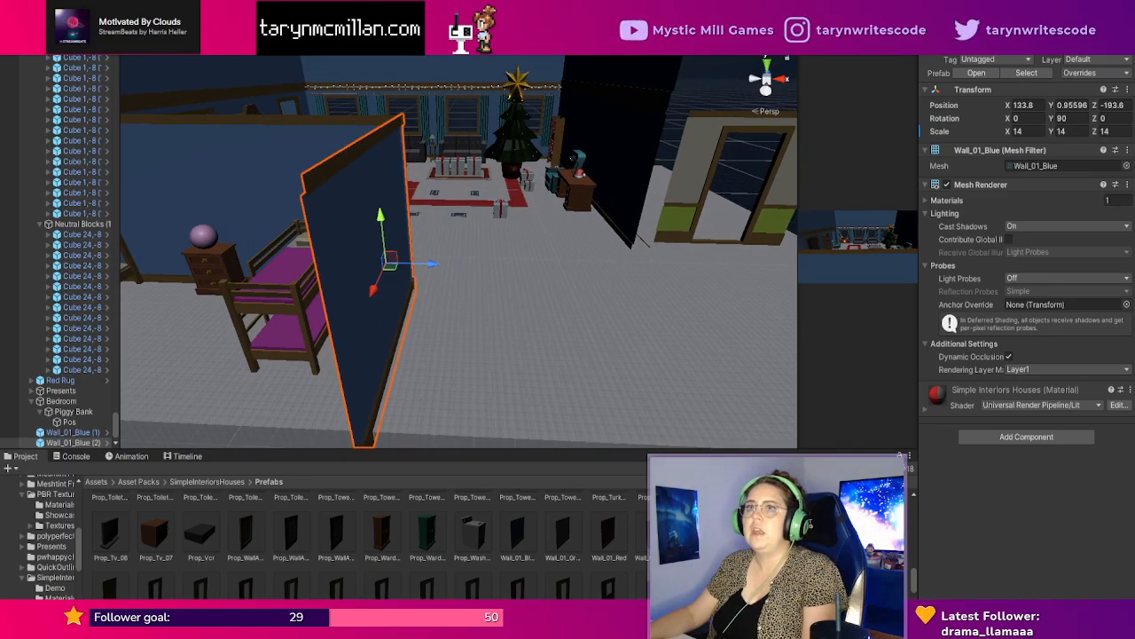
{"action": "key", "text": "ctrl+d"}
{"action": "key", "text": "e"}
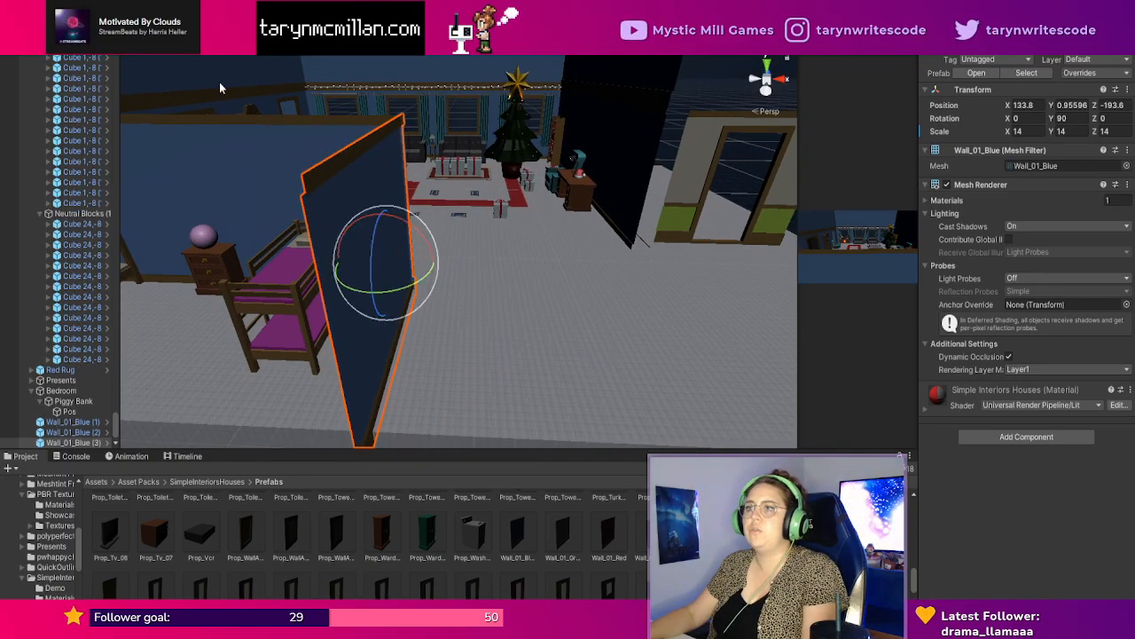
Turn the duplicated side wall beside the purple bunk bed to face the opposite way, with a Y rotation of -90.
{"action": "left_click_drag", "start_coordinate": [350, 279], "coordinate": [54, 259]}
{"action": "left_click", "coordinate": [1086, 118]}
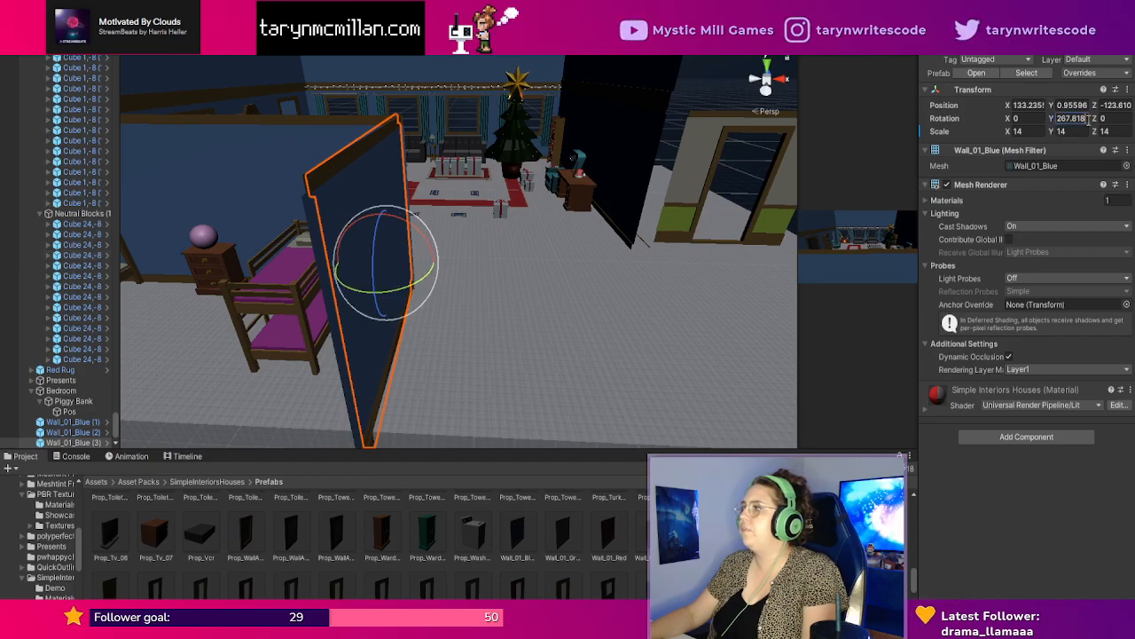
{"action": "type", "text": "90"}
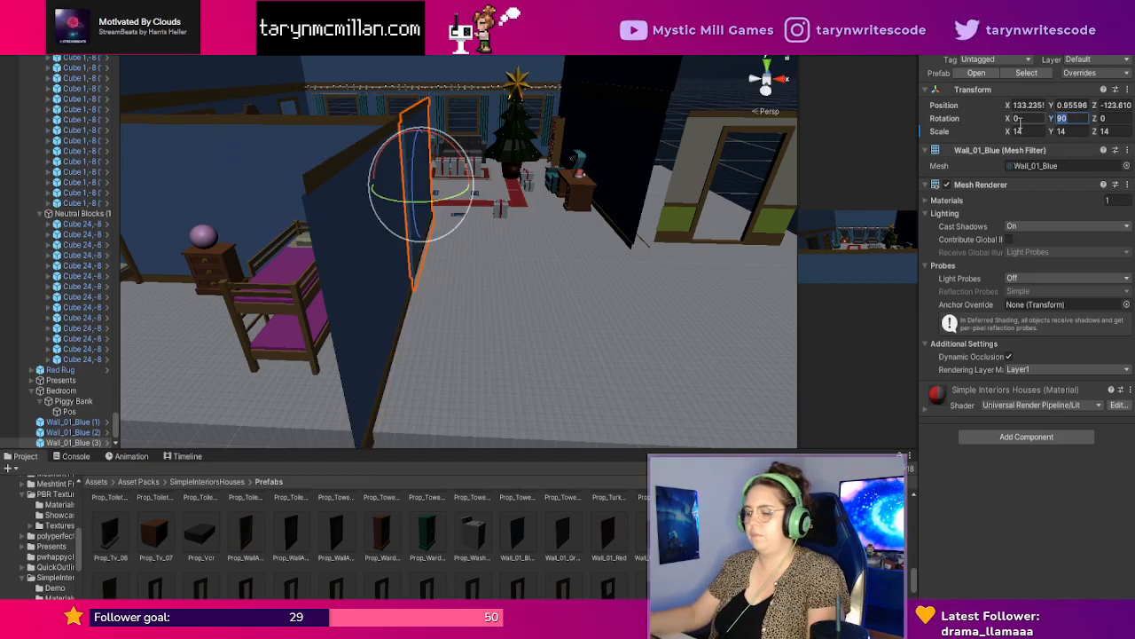
{"action": "type", "text": "180"}
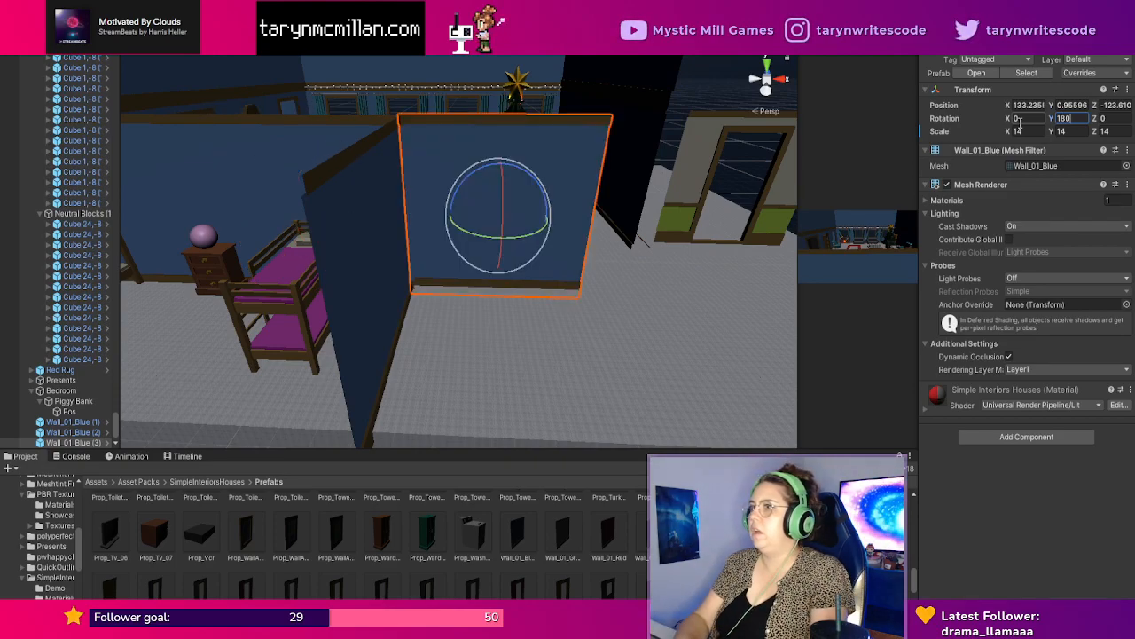
{"action": "key", "text": "BackSpace"}
{"action": "key", "text": "BackSpace"}
{"action": "key", "text": "BackSpace"}
{"action": "type", "text": "-"}
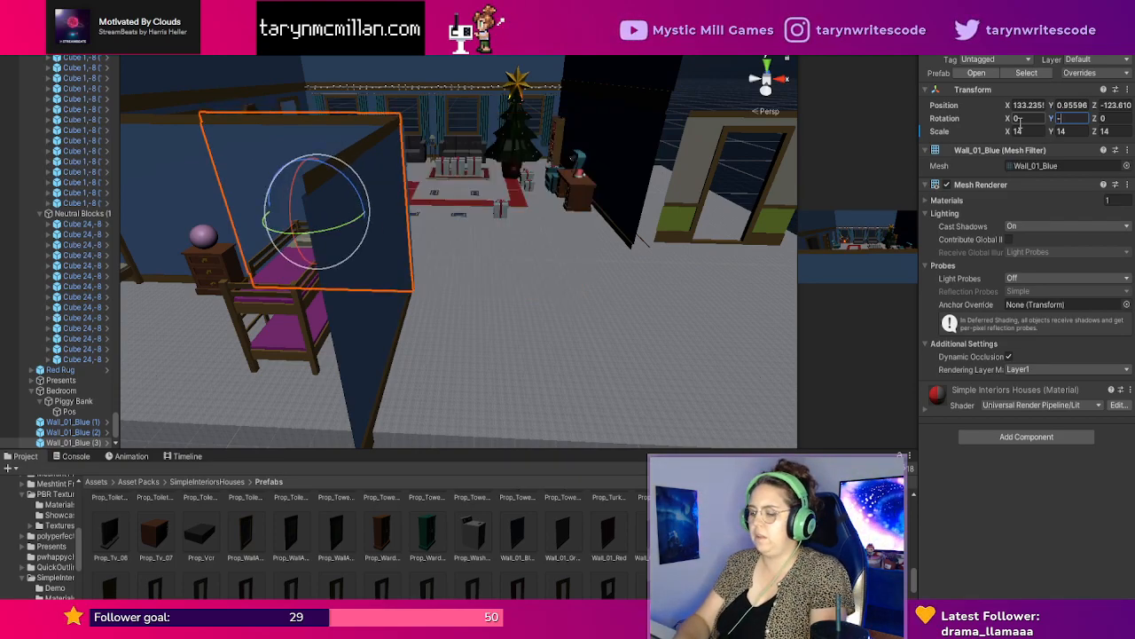
{"action": "type", "text": "90"}
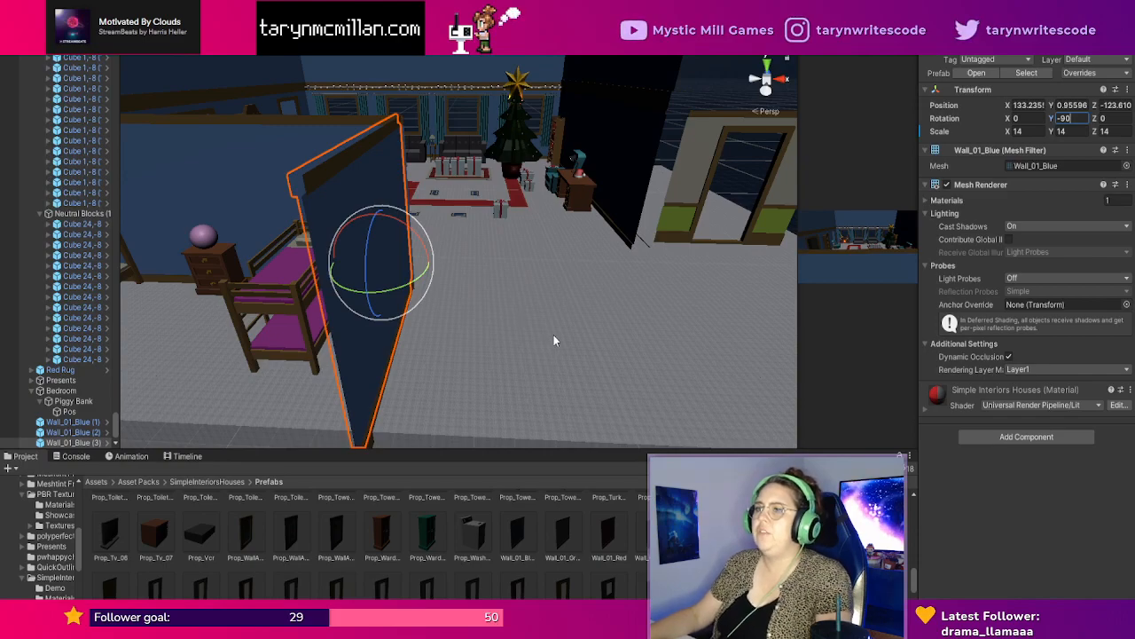
Raise the reversed wall copy to Y 1.2 and the original side wall against it to Y 3.9.
{"action": "middle_click_drag", "start_coordinate": [553, 336], "coordinate": [585, 335]}
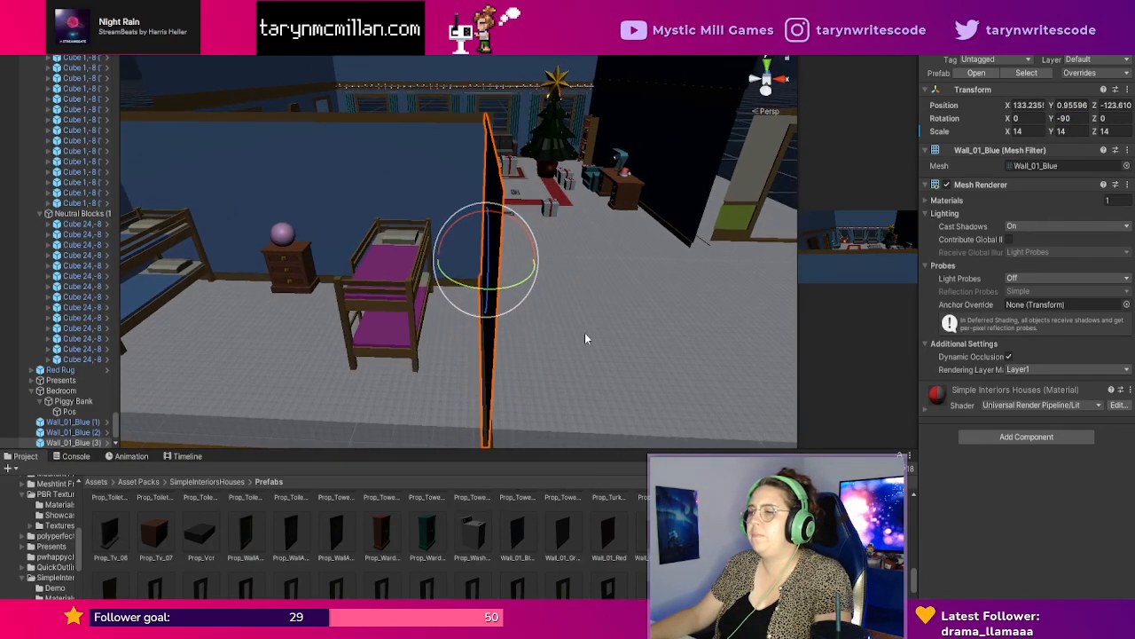
{"action": "key", "text": "w"}
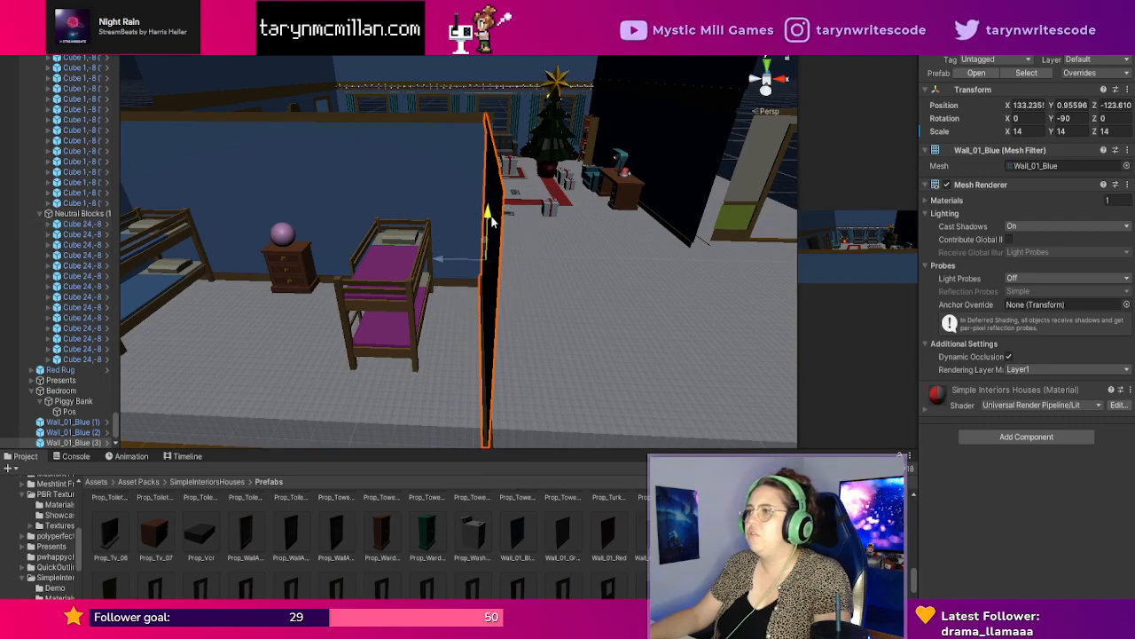
{"action": "mouse_move", "coordinate": [493, 222]}
{"action": "left_mouse_down"}
{"action": "mouse_move", "coordinate": [492, 142]}
{"action": "mouse_move", "coordinate": [498, 275]}
{"action": "mouse_move", "coordinate": [515, 219]}
{"action": "left_mouse_up"}
{"action": "left_click", "coordinate": [612, 301]}
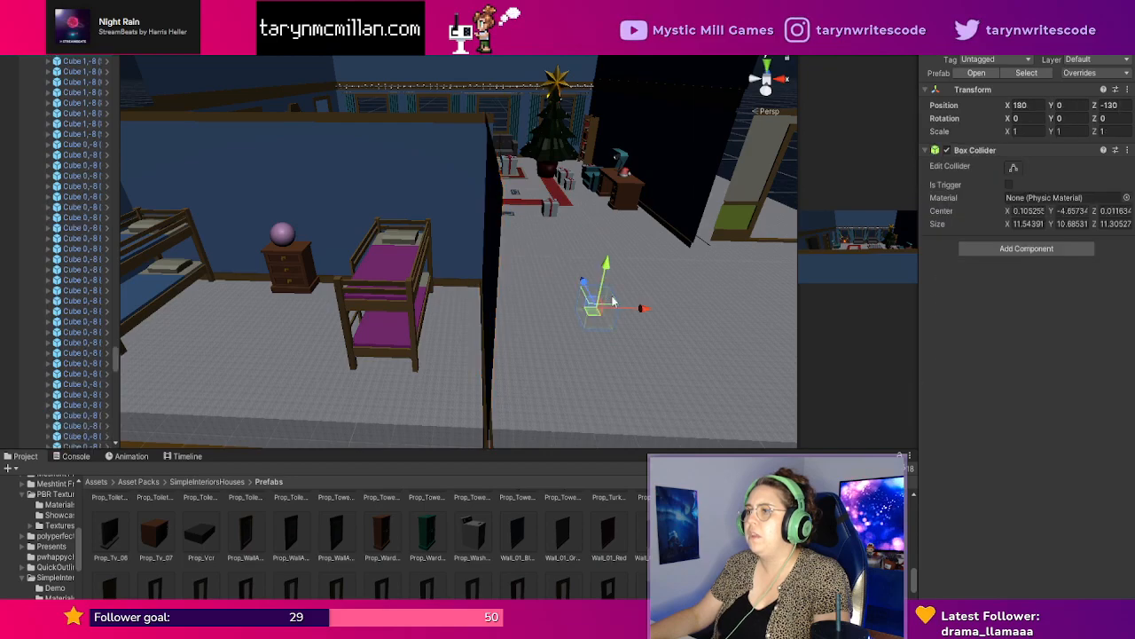
{"action": "middle_click_drag", "start_coordinate": [607, 345], "coordinate": [556, 324]}
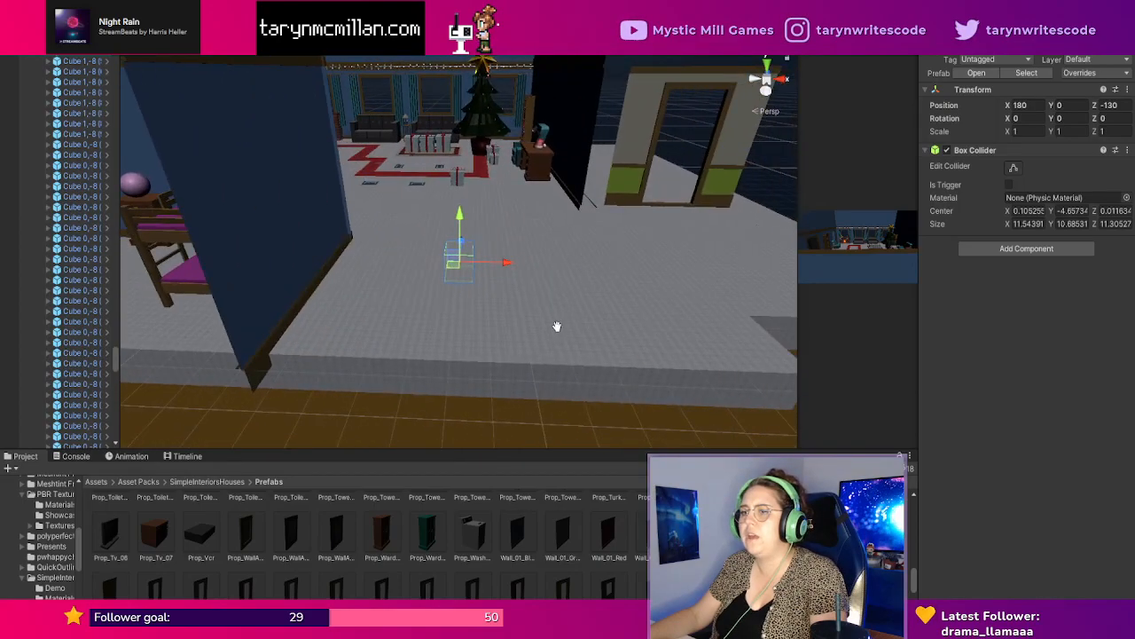
{"action": "left_click", "coordinate": [266, 384]}
{"action": "mouse_move", "coordinate": [286, 147]}
{"action": "left_mouse_down"}
{"action": "mouse_move", "coordinate": [277, 120]}
{"action": "mouse_move", "coordinate": [273, 135]}
{"action": "left_mouse_up"}
{"action": "left_click", "coordinate": [399, 309]}
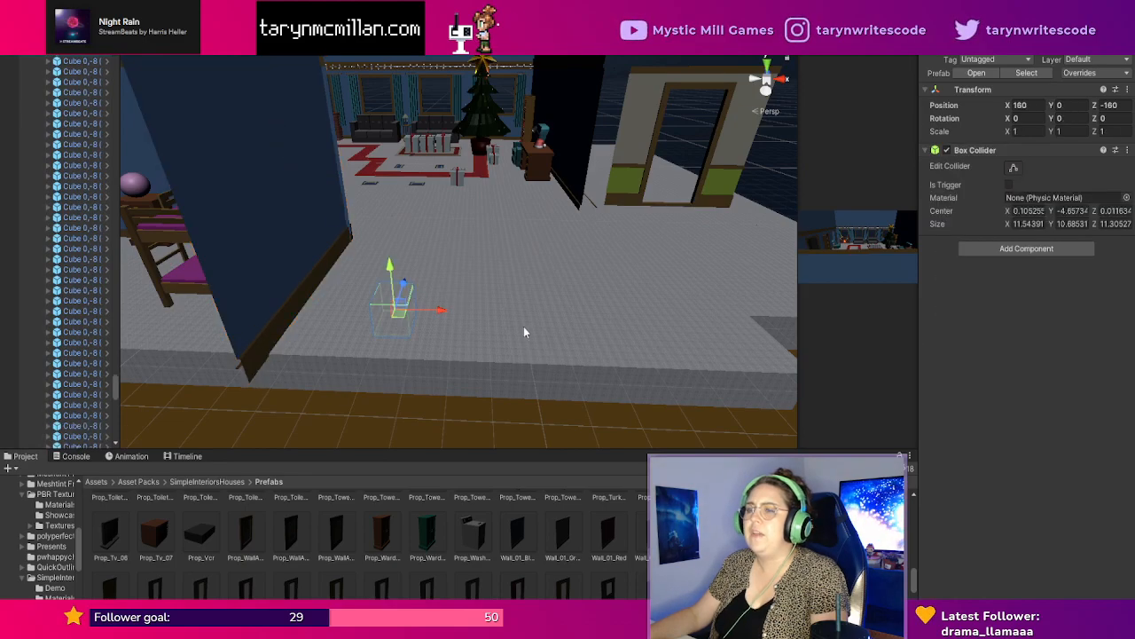
Raise the reversed side wall beside the purple bunk bed to Y 7.7.
{"action": "right_click_drag", "start_coordinate": [523, 325], "coordinate": [635, 383]}
{"action": "left_click", "coordinate": [517, 298]}
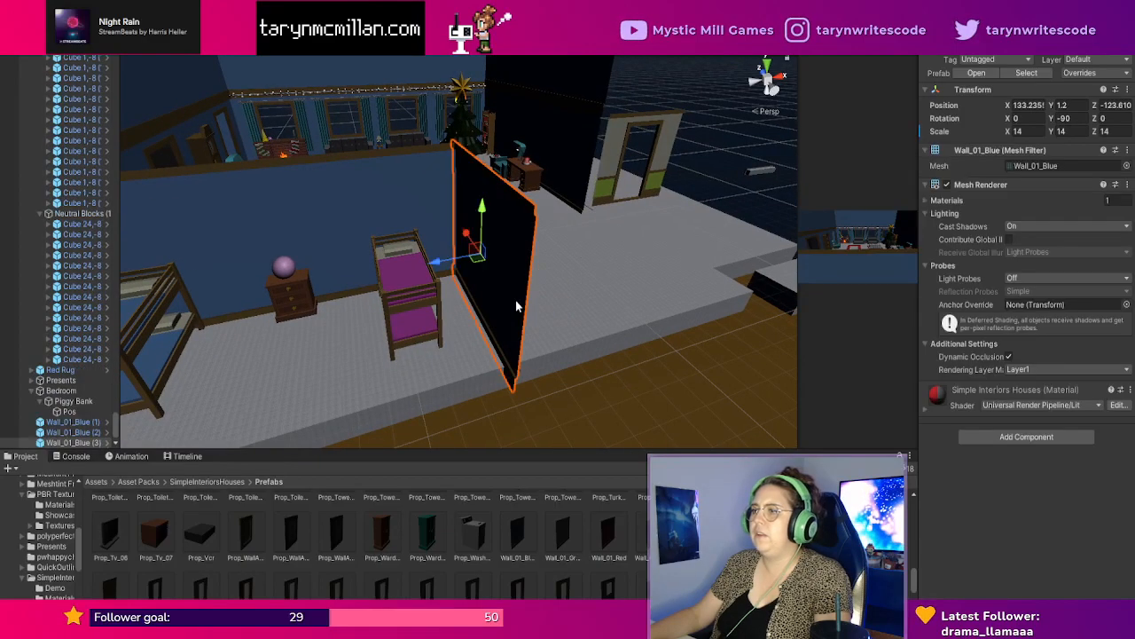
{"action": "left_click_drag", "start_coordinate": [481, 204], "coordinate": [482, 199]}
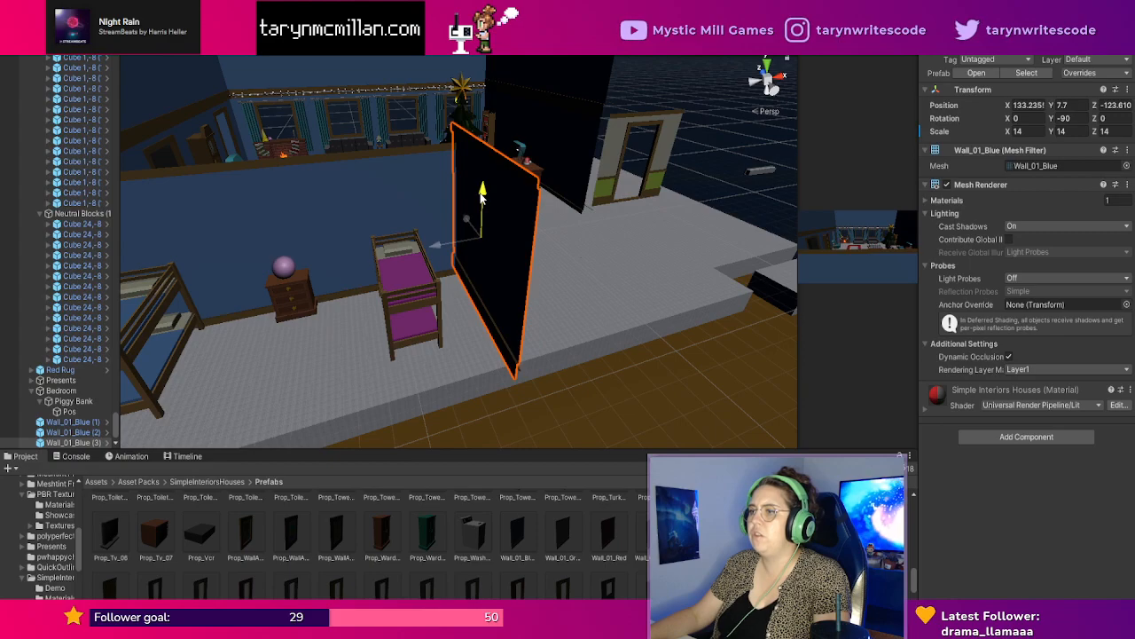
{"action": "left_click", "coordinate": [532, 374]}
{"action": "left_click", "coordinate": [520, 369]}
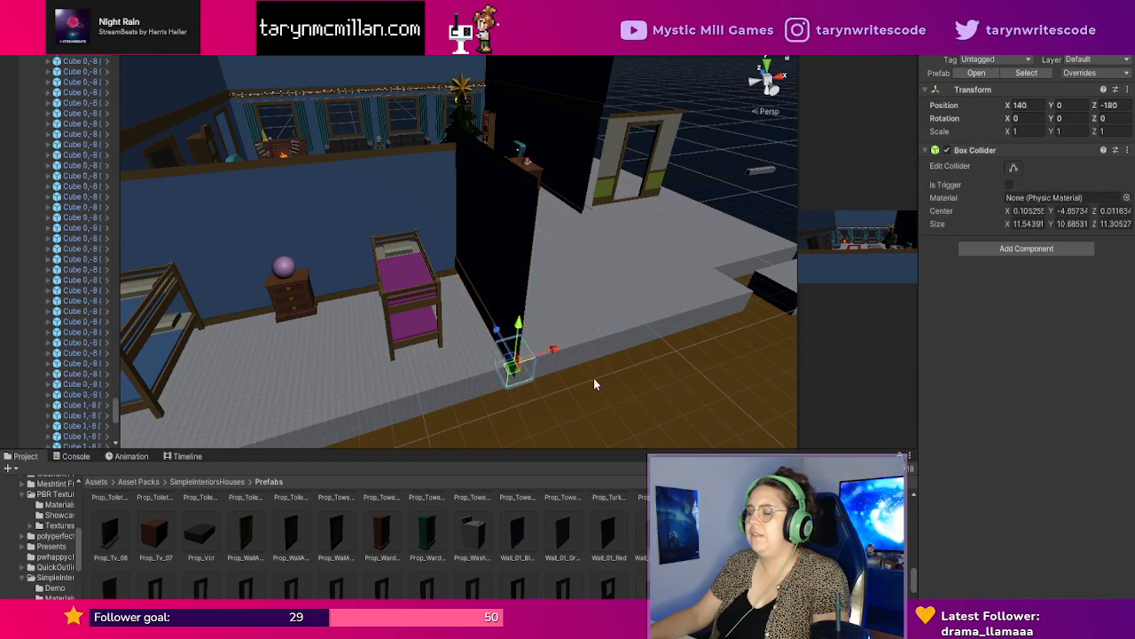
Delete the original side wall with Y rotation 90 next to the purple bunk bed.
{"action": "right_click_drag", "start_coordinate": [656, 340], "coordinate": [473, 296]}
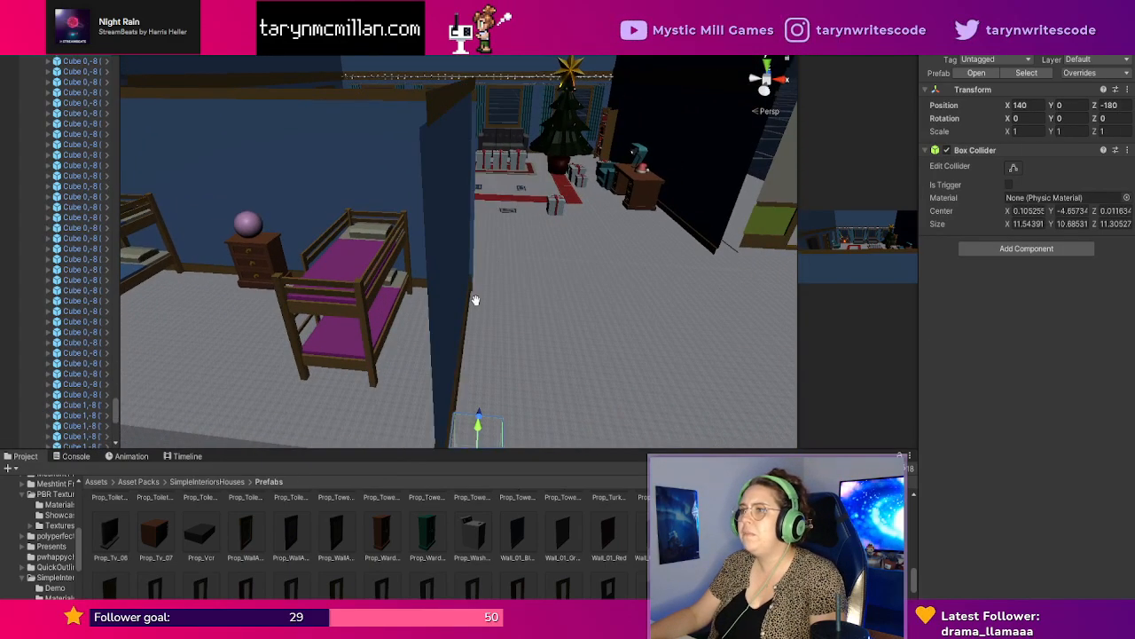
{"action": "left_click", "coordinate": [461, 292]}
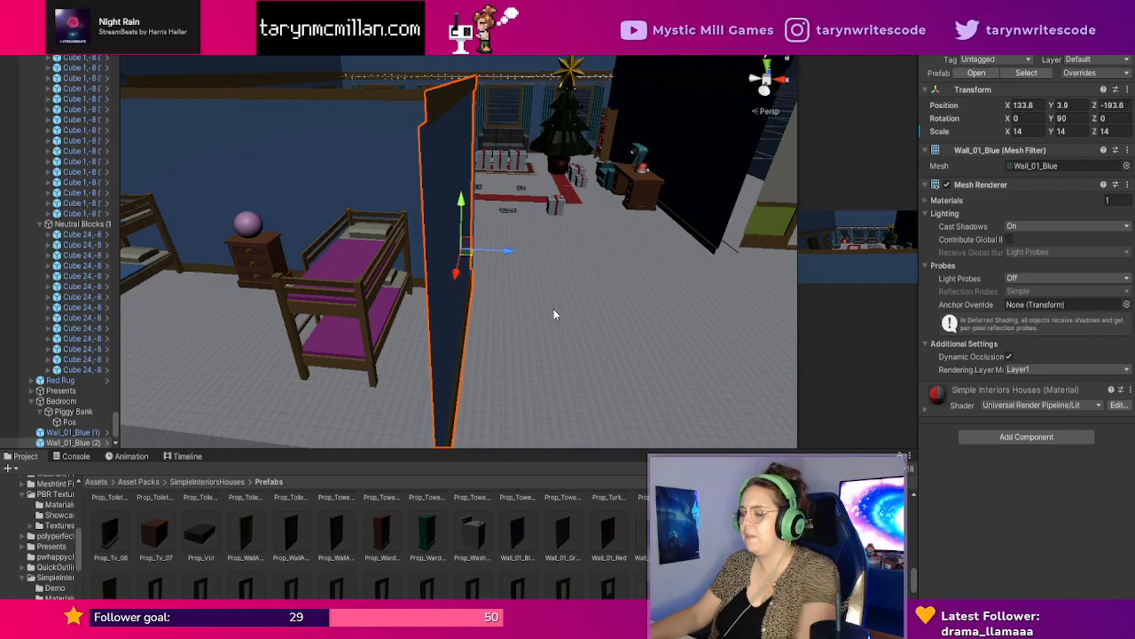
{"action": "key", "text": "Delete"}
Duplicate the remaining side wall and set the copy's Y rotation to 90.
{"action": "right_click_drag", "start_coordinate": [607, 337], "coordinate": [658, 373]}
{"action": "left_click", "coordinate": [546, 412]}
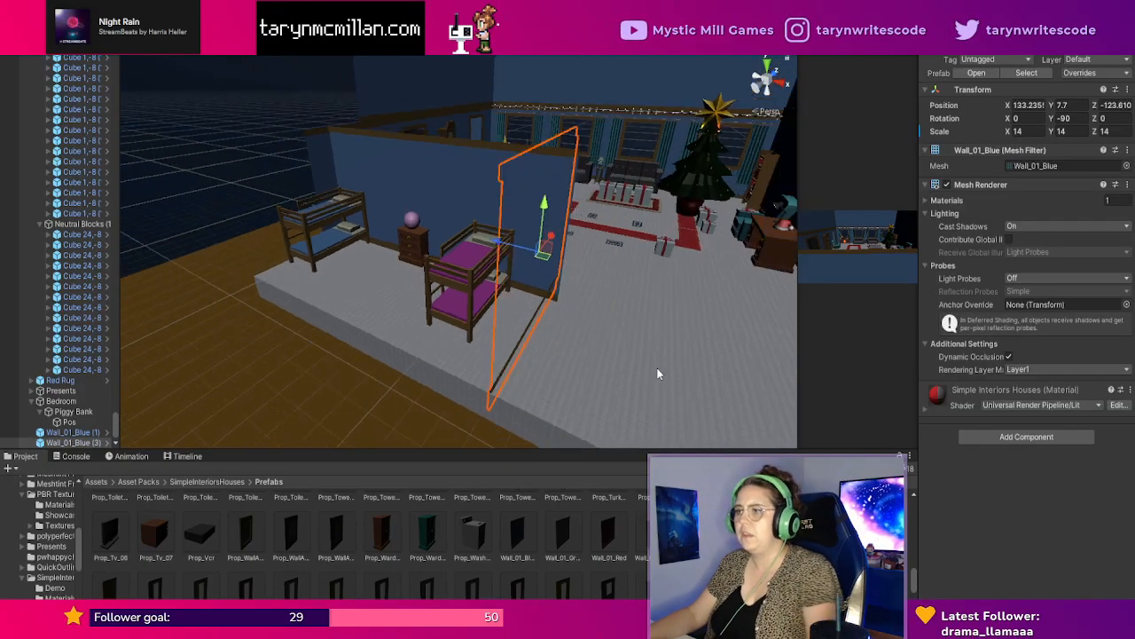
{"action": "key", "text": "ctrl+d"}
{"action": "left_click", "coordinate": [1075, 118]}
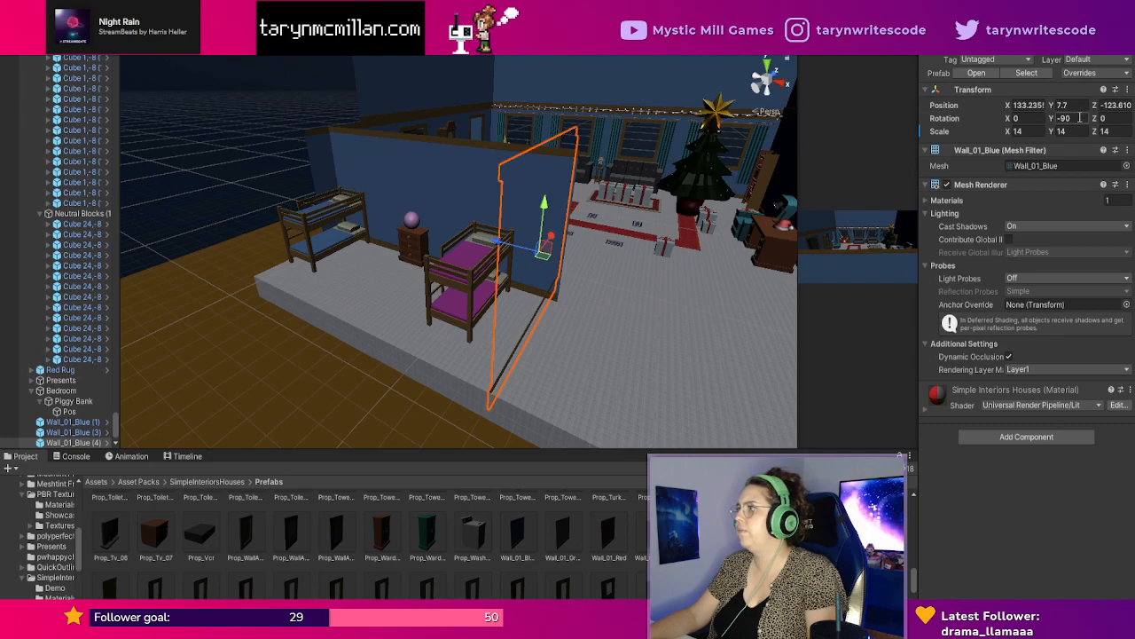
{"action": "type", "text": "0"}
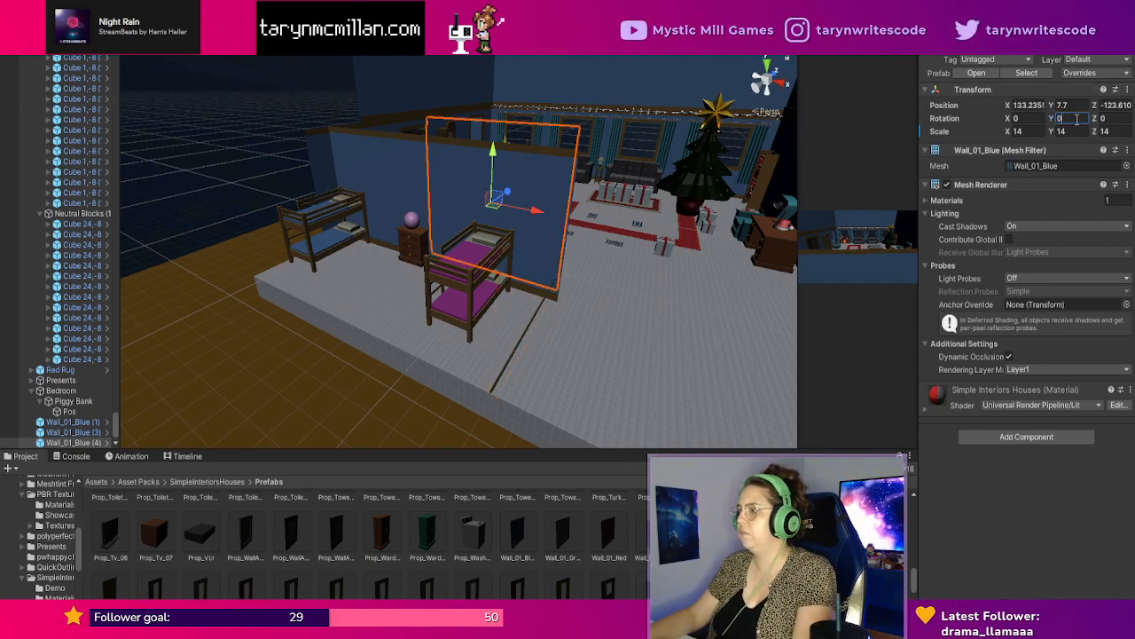
{"action": "type", "text": "-90"}
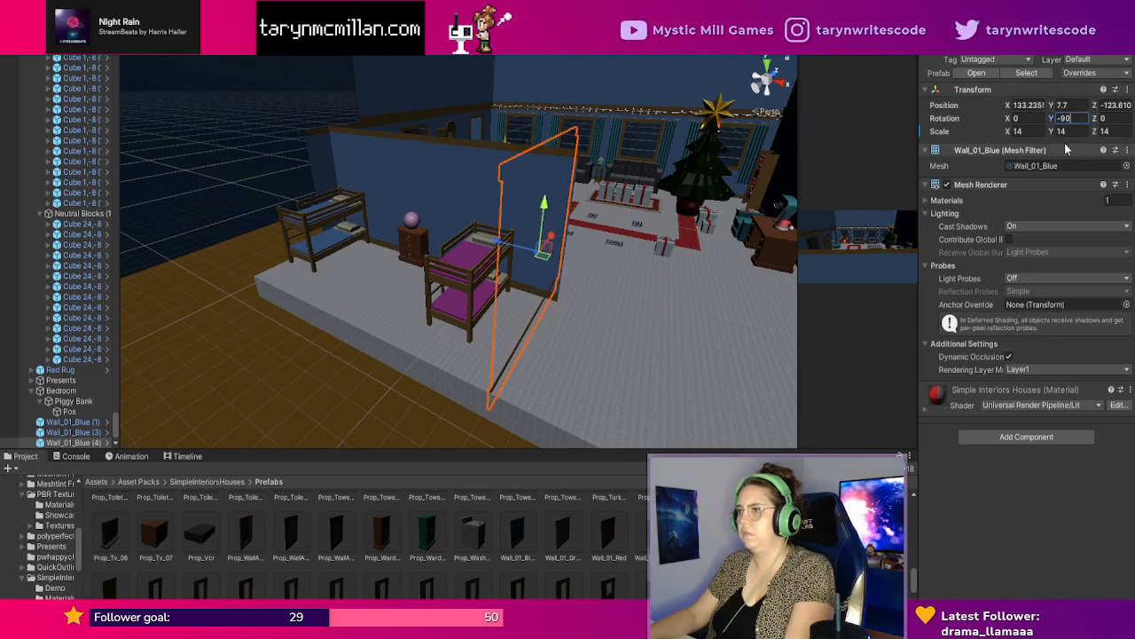
{"action": "right_click_drag", "start_coordinate": [639, 370], "coordinate": [550, 390]}
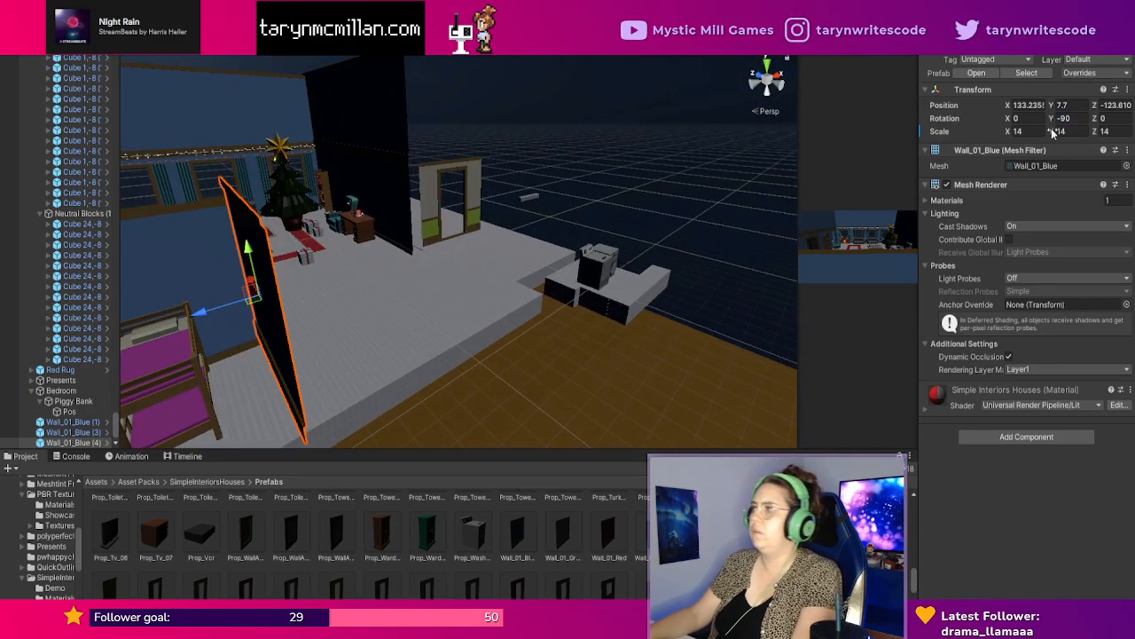
{"action": "left_click", "coordinate": [1073, 118]}
{"action": "type", "text": "90"}
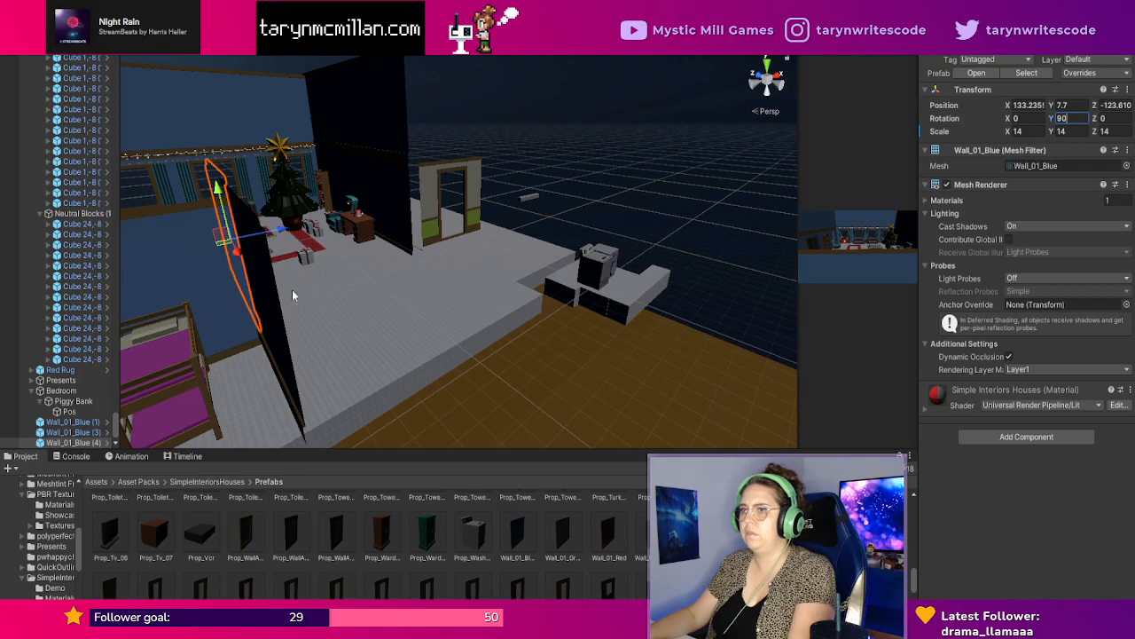
Move the rotated copy back against the side wall, at about X 133.2 and Z -197.9.
{"action": "left_click_drag", "start_coordinate": [257, 234], "coordinate": [278, 314]}
{"action": "left_click", "coordinate": [390, 317]}
{"action": "right_click_drag", "start_coordinate": [471, 322], "coordinate": [229, 317]}
{"action": "scroll", "coordinate": [517, 325], "scroll_direction": "down", "scroll_amount": 3}
{"action": "middle_click_drag", "start_coordinate": [571, 332], "coordinate": [613, 329]}
{"action": "scroll", "coordinate": [674, 341], "scroll_direction": "up", "scroll_amount": 3}
{"action": "right_click_drag", "start_coordinate": [679, 343], "coordinate": [443, 332]}
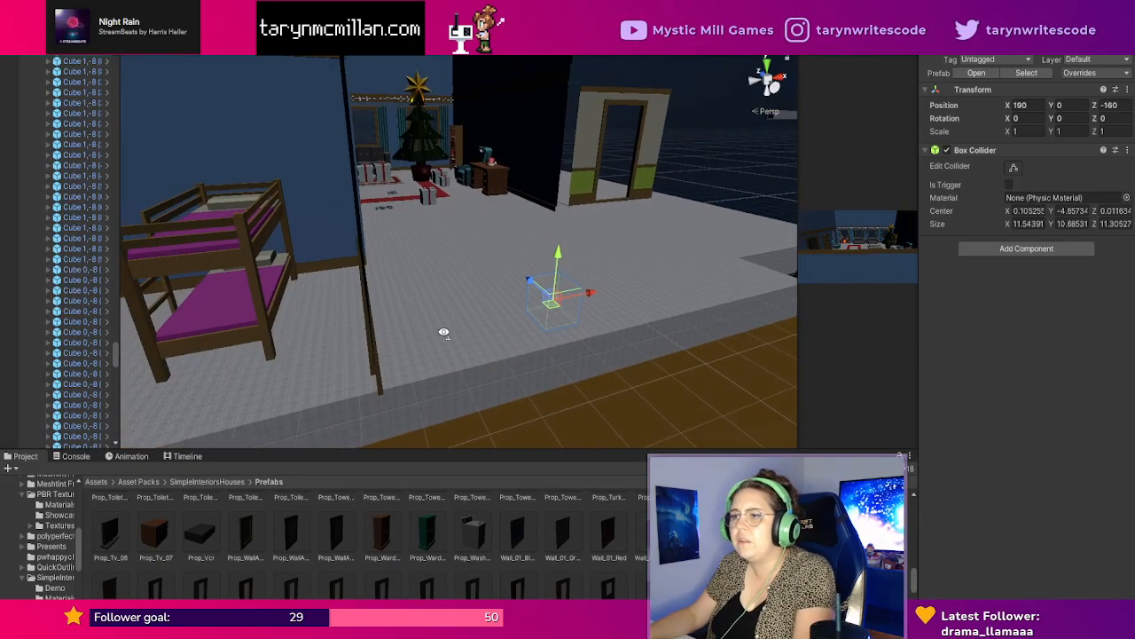
Slide the rotated wall copy along its length to about Z -195.4 so both wall faces line up.
{"action": "left_click", "coordinate": [375, 382]}
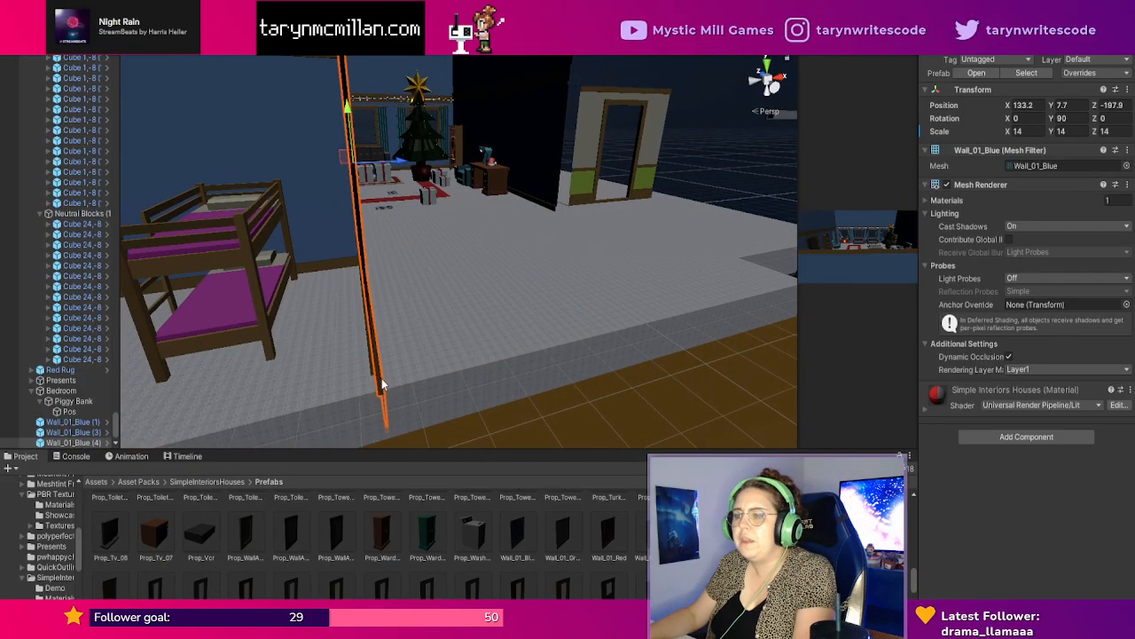
{"action": "left_click_drag", "start_coordinate": [581, 325], "coordinate": [439, 340], "text": "alt"}
{"action": "middle_click_drag", "start_coordinate": [466, 344], "coordinate": [420, 369]}
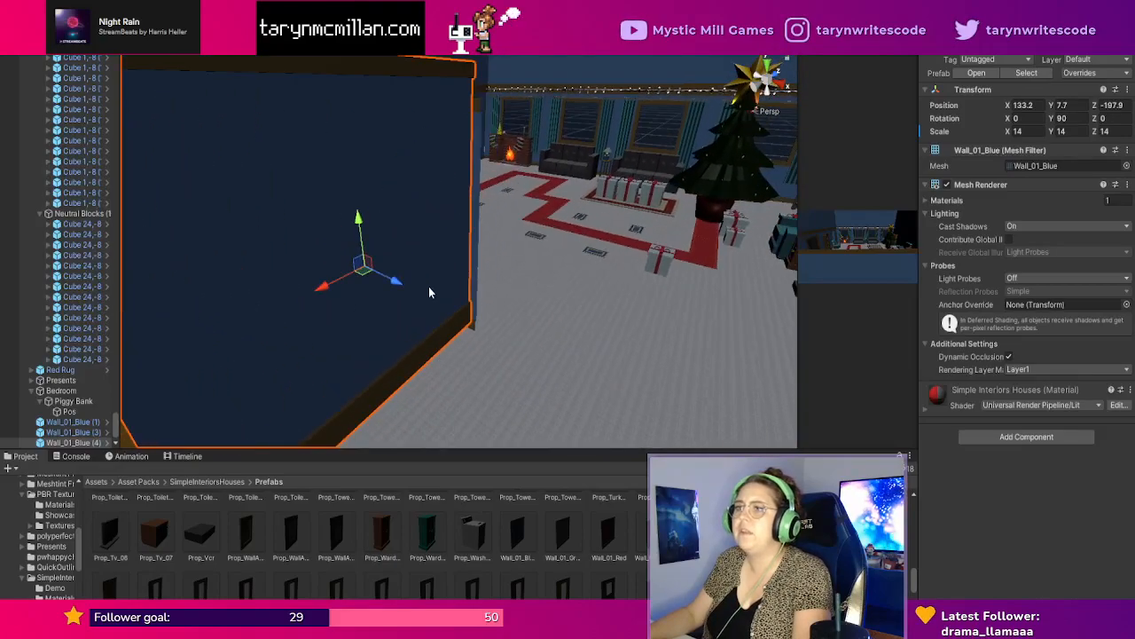
{"action": "left_click_drag", "start_coordinate": [325, 285], "coordinate": [344, 293]}
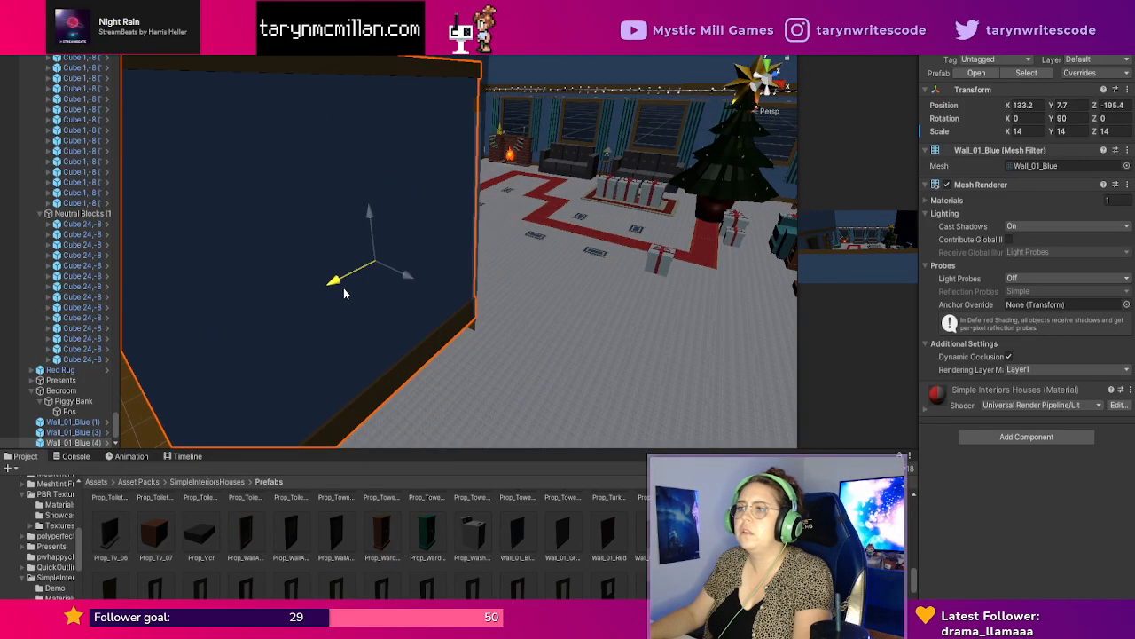
{"action": "scroll", "coordinate": [479, 330], "scroll_direction": "down", "scroll_amount": 3}
{"action": "scroll", "coordinate": [465, 359], "scroll_direction": "up", "scroll_amount": 2}
{"action": "left_click_drag", "start_coordinate": [465, 359], "coordinate": [458, 378], "text": "alt"}
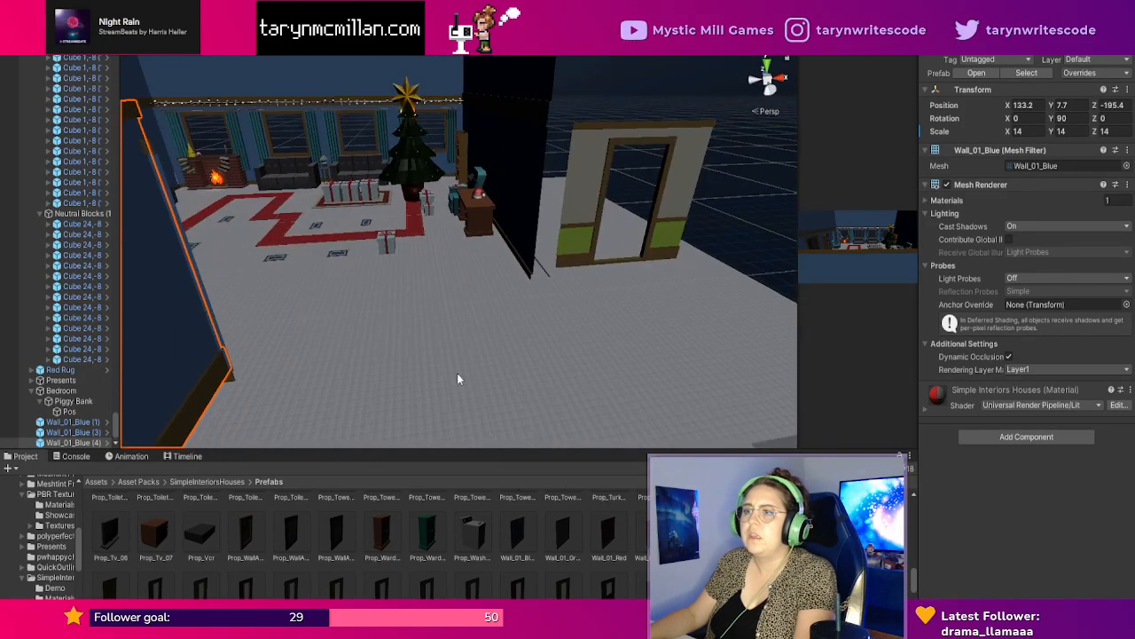
{"action": "middle_click_drag", "start_coordinate": [458, 378], "coordinate": [518, 341]}
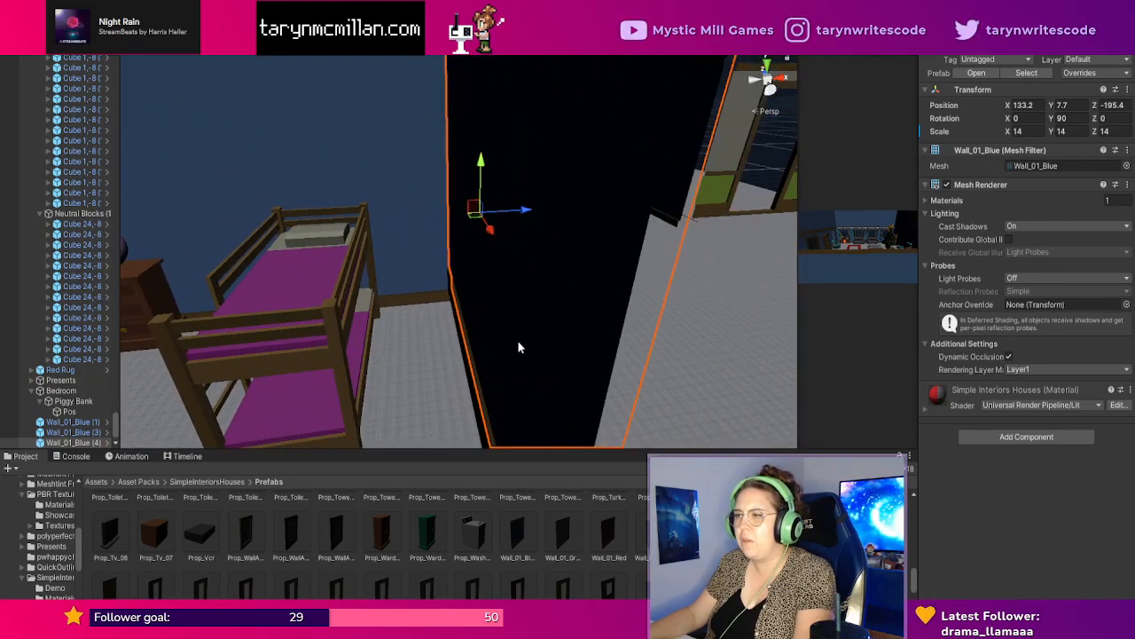
{"action": "scroll", "coordinate": [522, 338], "scroll_direction": "down", "scroll_amount": 4}
{"action": "left_click", "coordinate": [586, 340]}
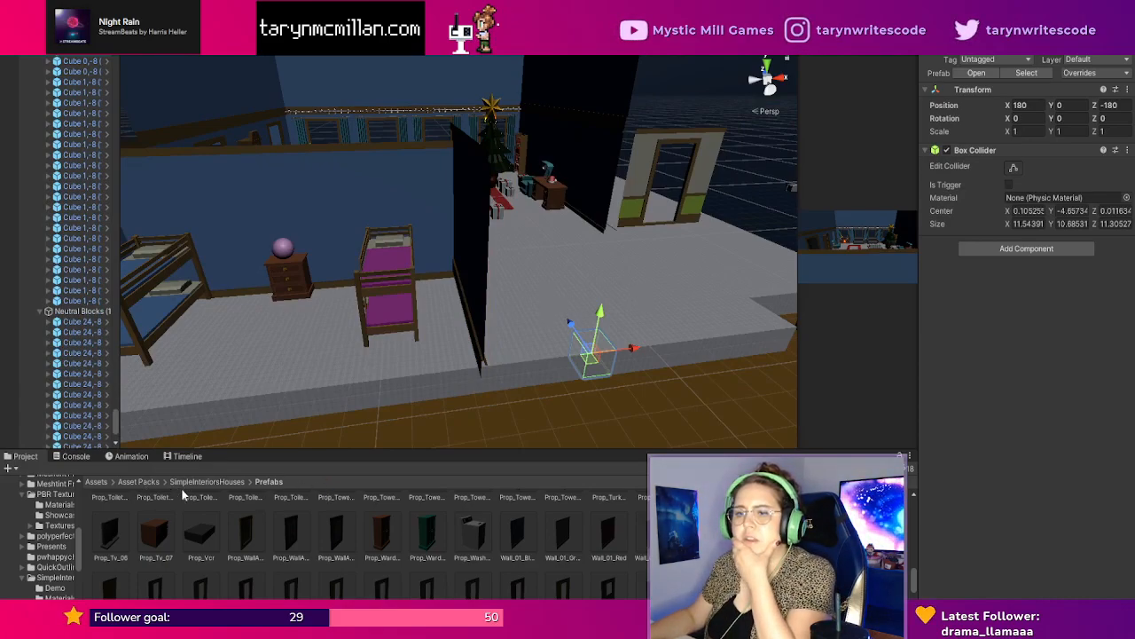
Open the Demo scene of the SimpleInteriorsHouses asset pack and bring its furnished rooms into view.
{"action": "left_click", "coordinate": [224, 483]}
{"action": "double_click", "coordinate": [111, 531]}
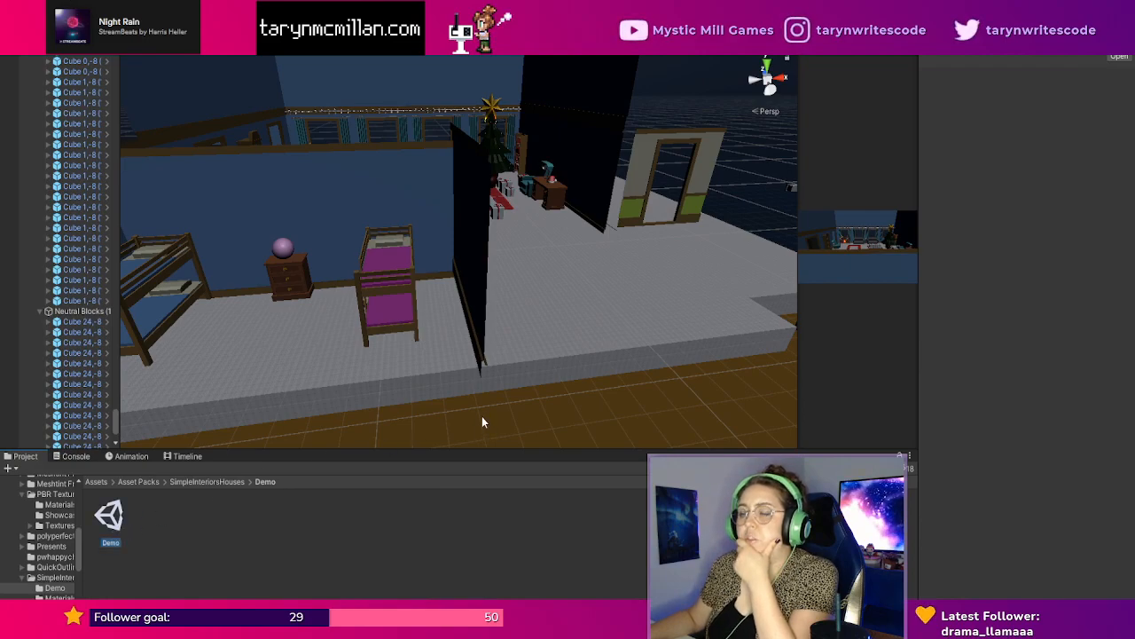
{"action": "scroll", "coordinate": [333, 249], "scroll_direction": "up", "scroll_amount": 4}
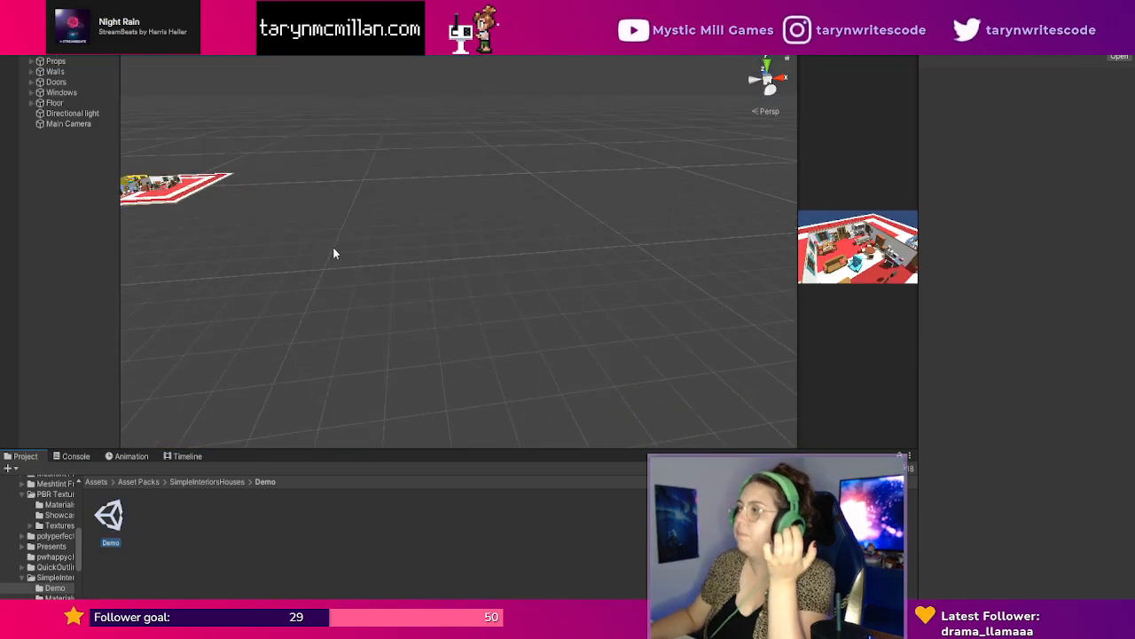
{"action": "middle_click_drag", "start_coordinate": [319, 259], "coordinate": [504, 310]}
{"action": "scroll", "coordinate": [504, 311], "scroll_direction": "up", "scroll_amount": 10}
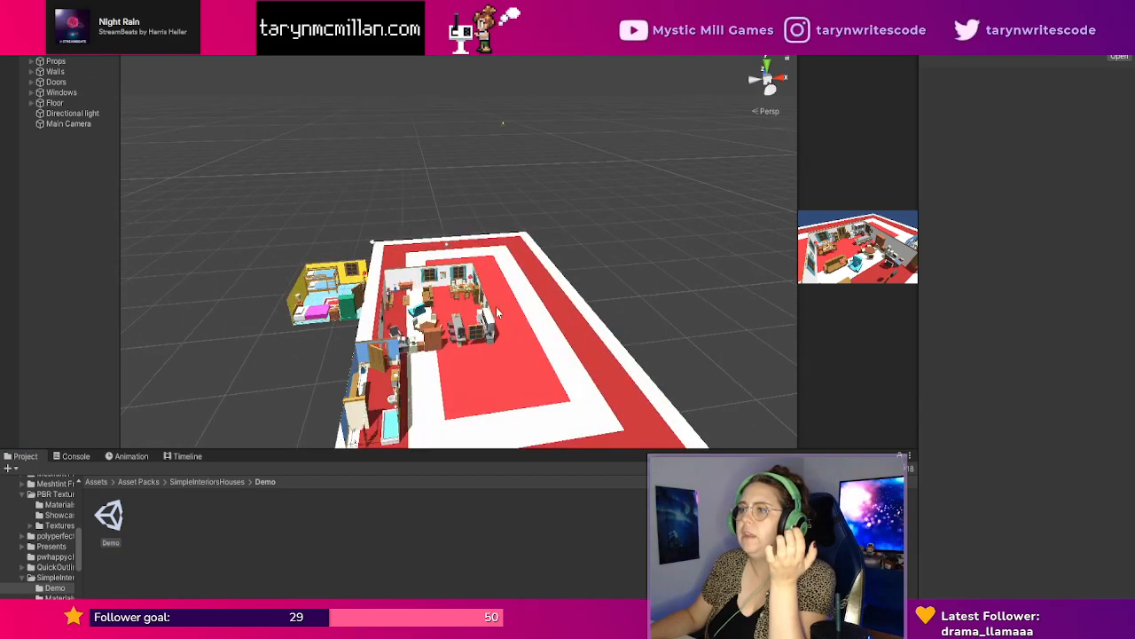
Examine the demo house's walls, doorways and furniture in the living room, laundry area and bedroom.
{"action": "scroll", "coordinate": [484, 332], "scroll_direction": "down", "scroll_amount": 5}
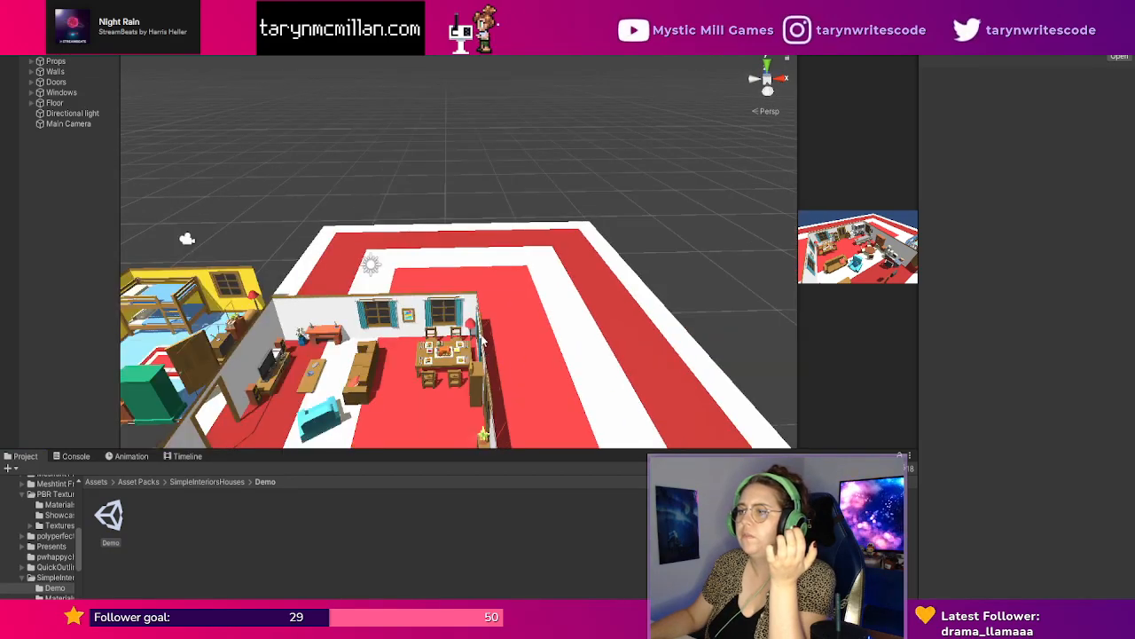
{"action": "middle_click_drag", "start_coordinate": [483, 338], "coordinate": [497, 308]}
{"action": "scroll", "coordinate": [483, 322], "scroll_direction": "up", "scroll_amount": 3}
{"action": "scroll", "coordinate": [477, 324], "scroll_direction": "down", "scroll_amount": 3}
{"action": "right_click_drag", "start_coordinate": [474, 325], "coordinate": [337, 345]}
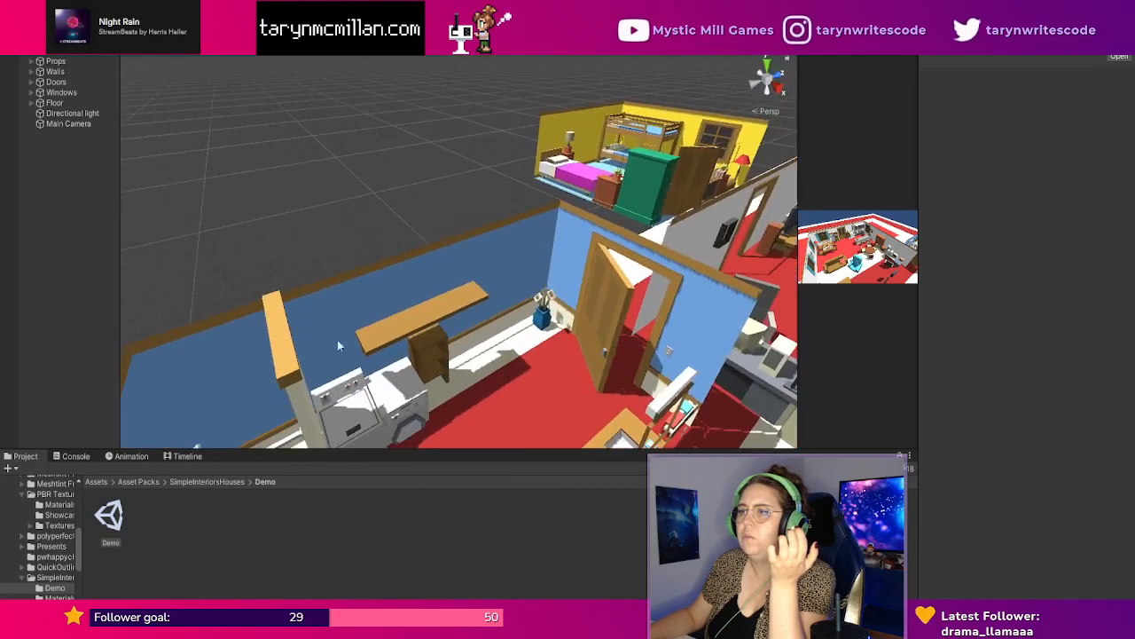
{"action": "mouse_move", "coordinate": [507, 323]}
{"action": "middle_mouse_down"}
{"action": "mouse_move", "coordinate": [483, 320]}
{"action": "mouse_move", "coordinate": [506, 319]}
{"action": "middle_mouse_up"}
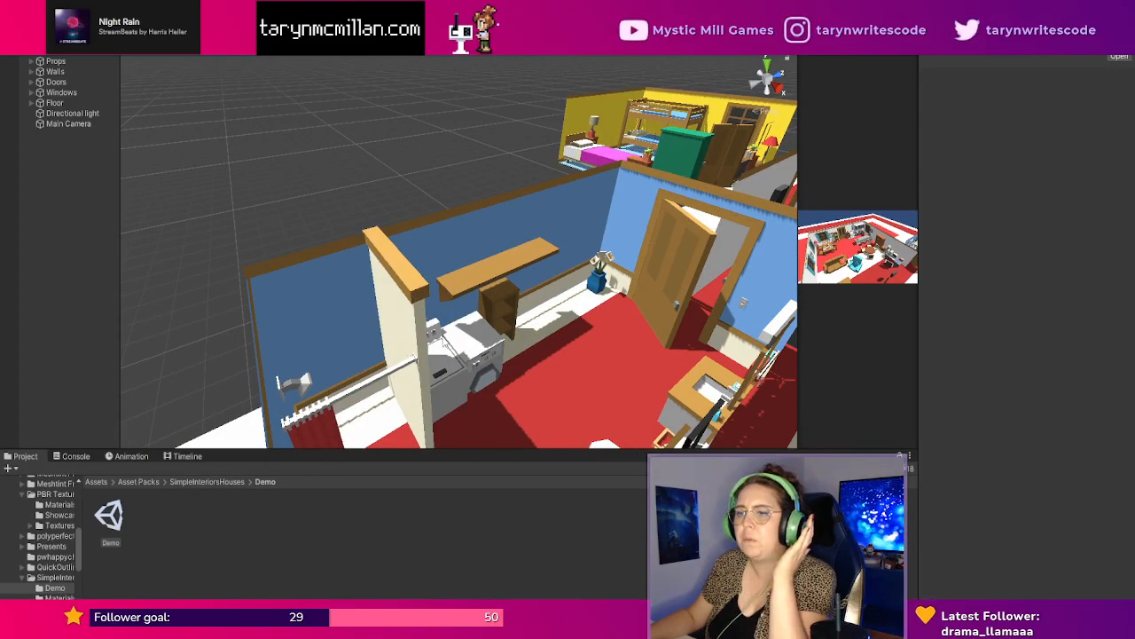
{"action": "scroll", "coordinate": [451, 348], "scroll_direction": "up", "scroll_amount": 3}
{"action": "scroll", "coordinate": [451, 348], "scroll_direction": "down", "scroll_amount": 3}
{"action": "right_click_drag", "start_coordinate": [450, 347], "coordinate": [535, 362]}
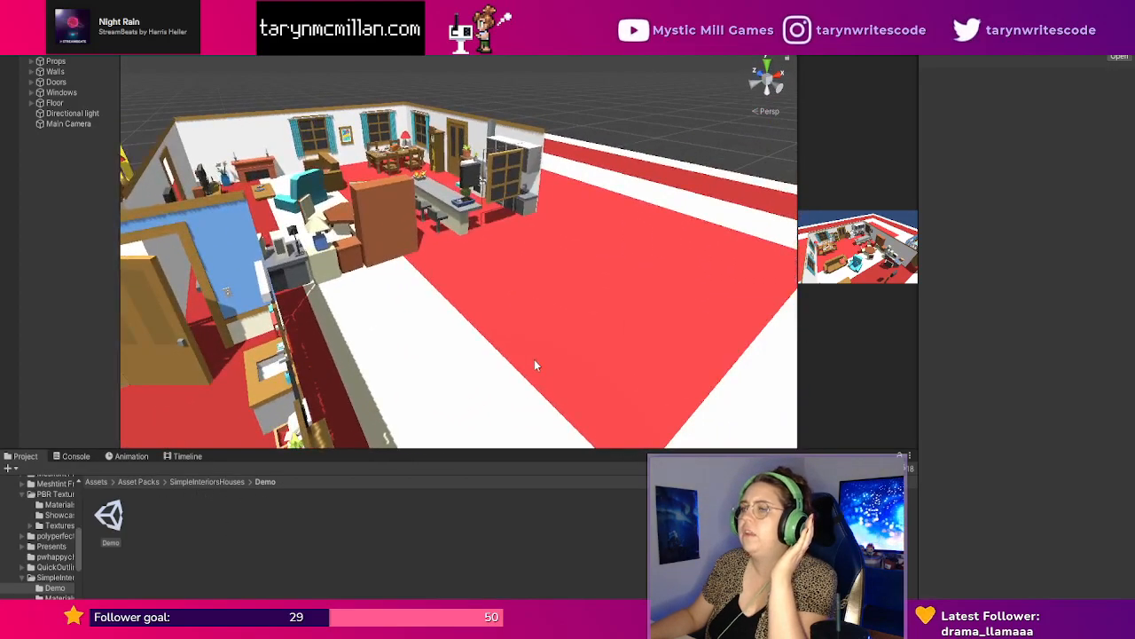
Return to the Game scene from the project's Scenes/Game folder and bring the bedroom into view.
{"action": "middle_click_drag", "start_coordinate": [534, 360], "coordinate": [462, 333]}
{"action": "scroll", "coordinate": [460, 332], "scroll_direction": "down", "scroll_amount": 4}
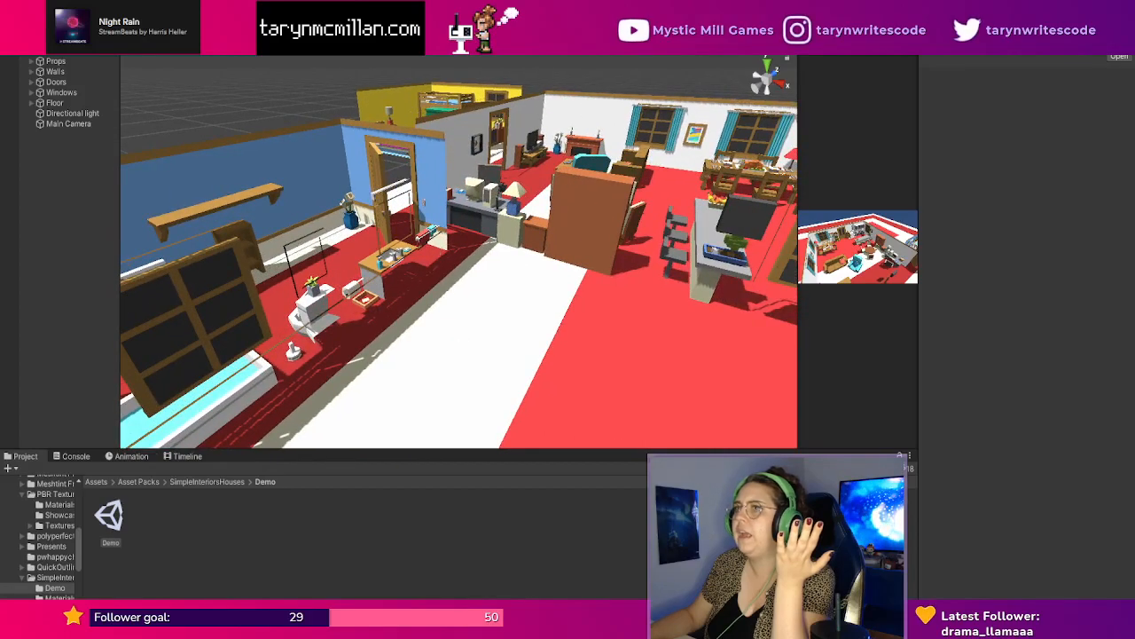
{"action": "left_click", "coordinate": [95, 482]}
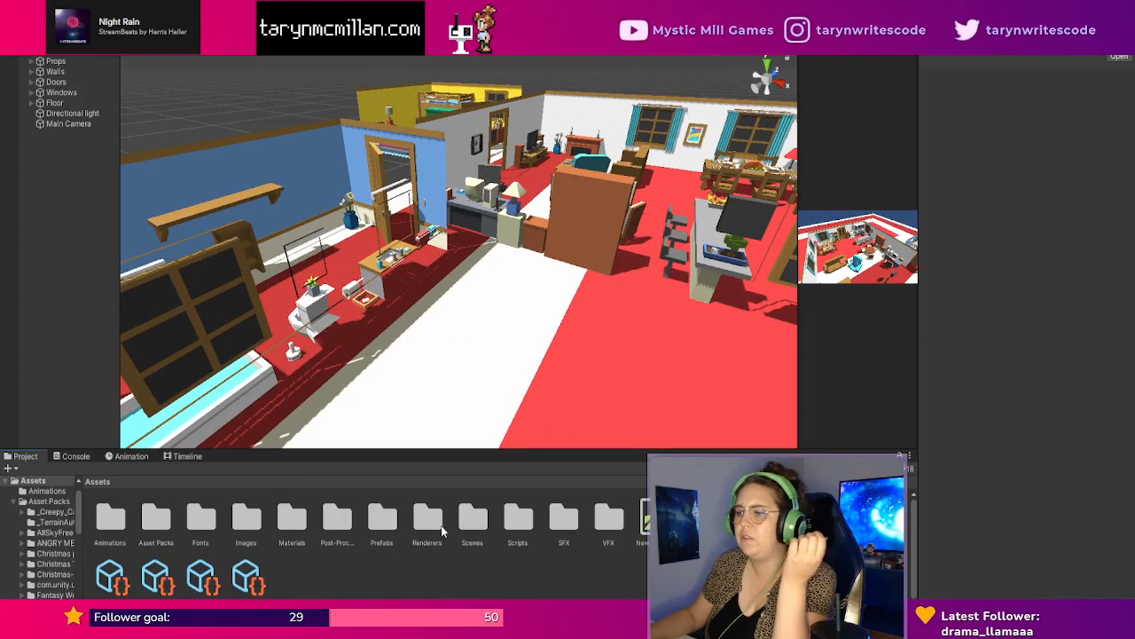
{"action": "double_click", "coordinate": [472, 524]}
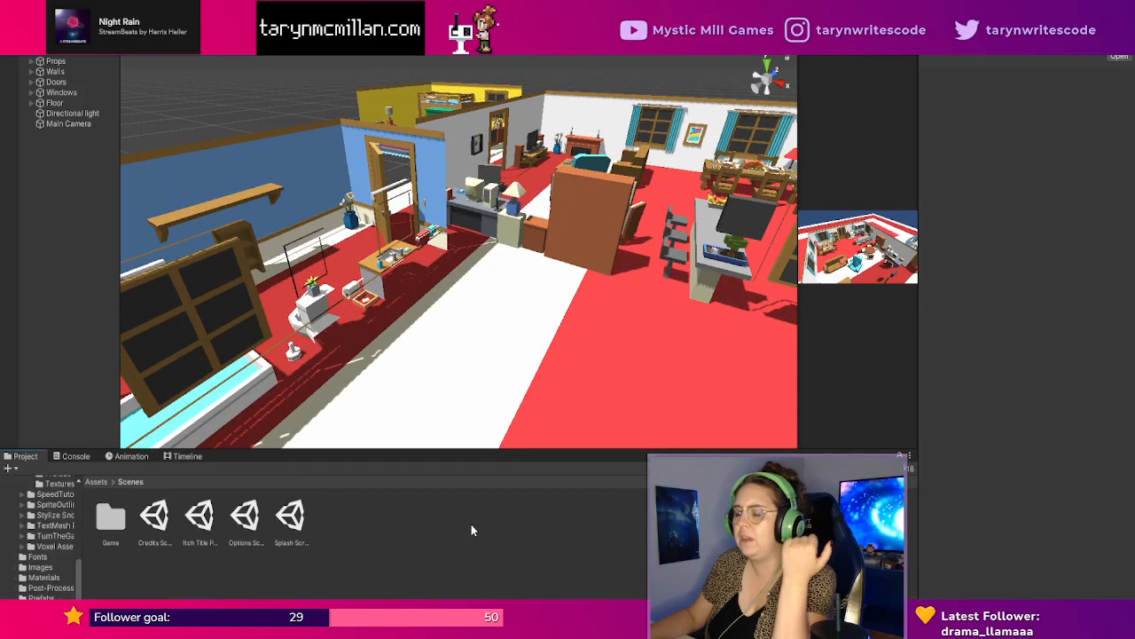
{"action": "double_click", "coordinate": [111, 519]}
{"action": "left_click", "coordinate": [199, 526]}
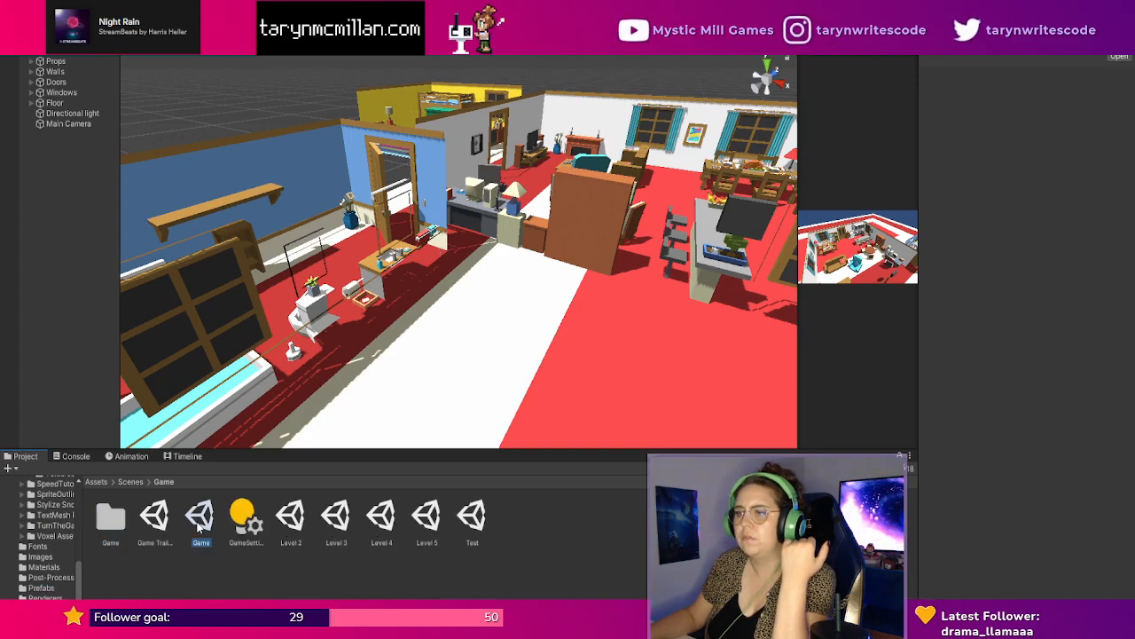
{"action": "scroll", "coordinate": [571, 346], "scroll_direction": "down", "scroll_amount": 10}
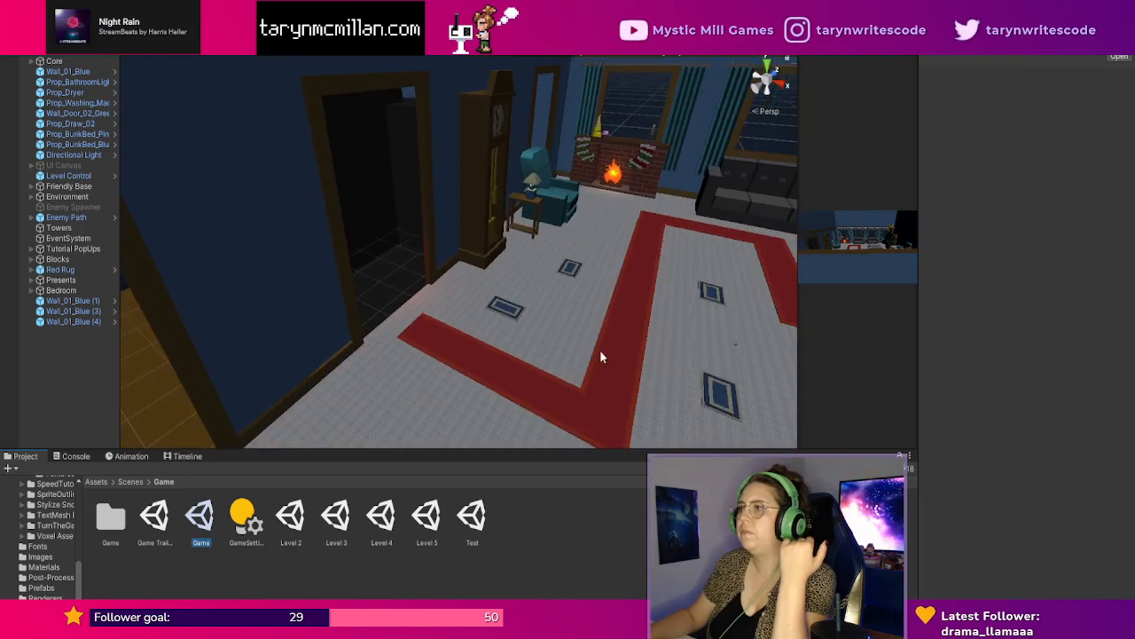
{"action": "scroll", "coordinate": [600, 349], "scroll_direction": "down", "scroll_amount": 10}
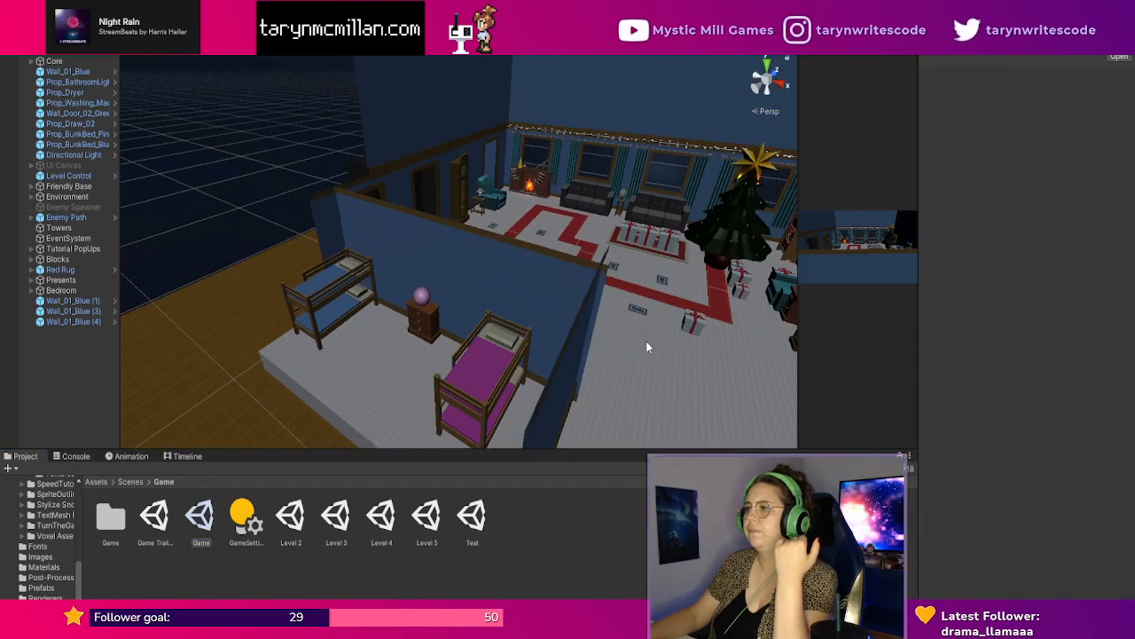
Delete both faces of the blue side wall between the pink bunk bed and the open floor.
{"action": "left_click", "coordinate": [558, 385]}
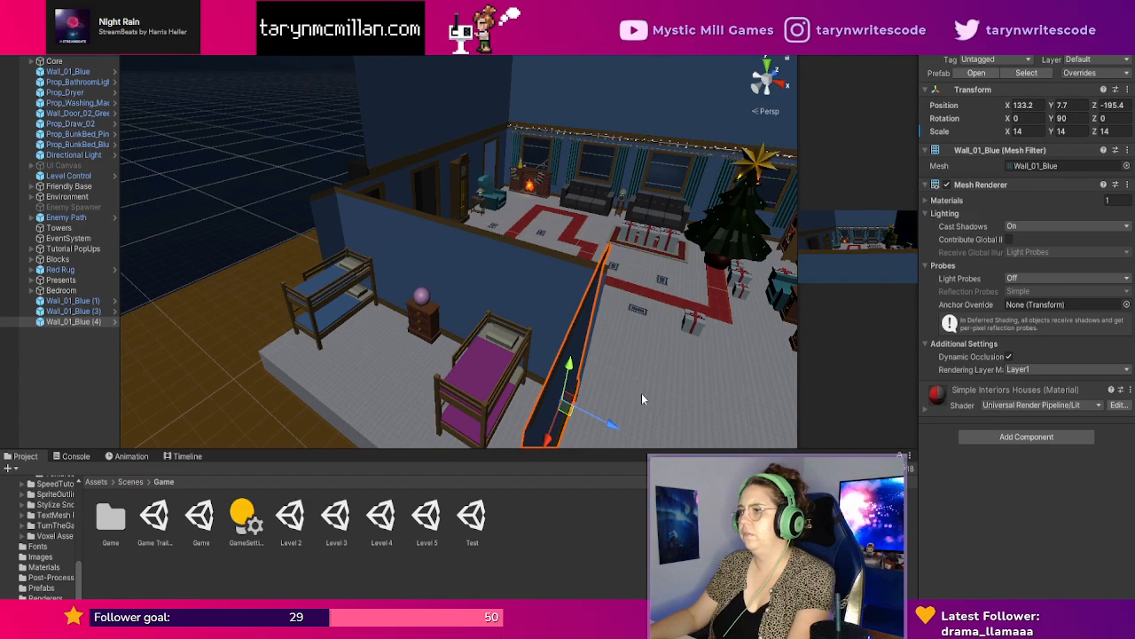
{"action": "key", "text": "h"}
{"action": "left_click", "coordinate": [557, 429]}
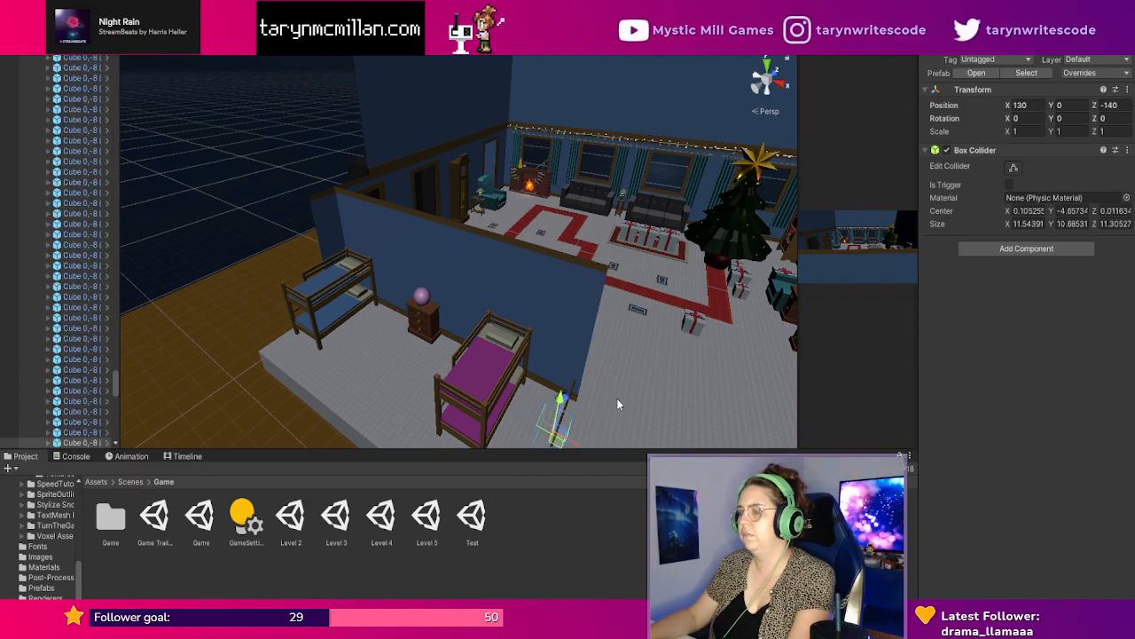
{"action": "right_click_drag", "start_coordinate": [651, 386], "coordinate": [794, 376]}
{"action": "middle_click_drag", "start_coordinate": [537, 419], "coordinate": [612, 338]}
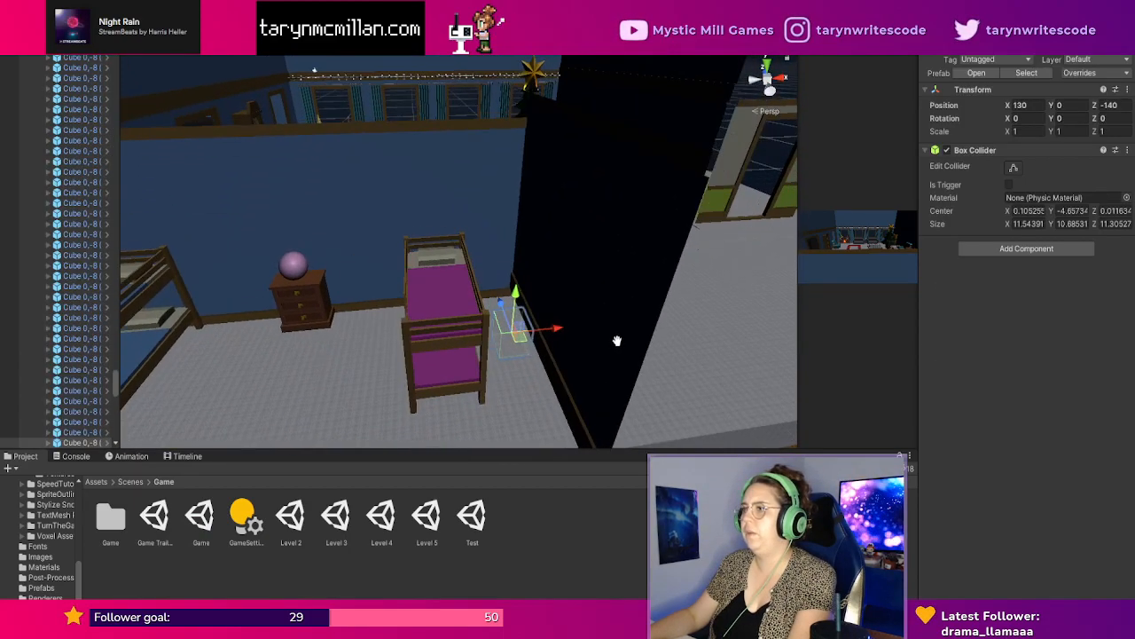
{"action": "left_click", "coordinate": [599, 334]}
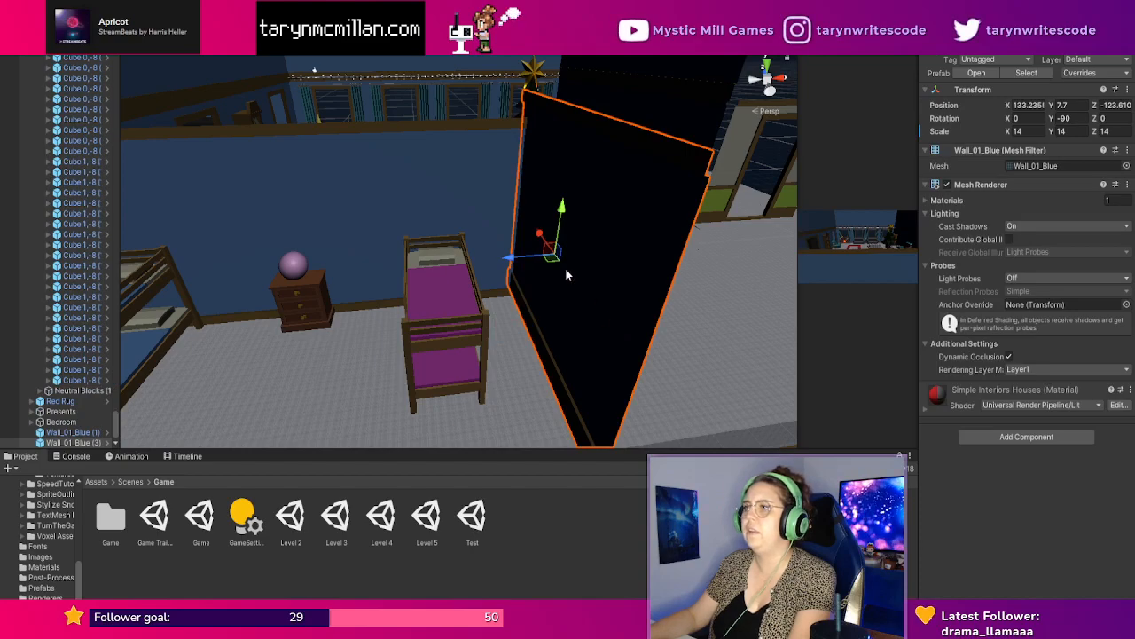
{"action": "key", "text": "h"}
Duplicate the blue wall behind the pink bunk bed, slide the copy to X 135.6 and set its Y rotation to 90.
{"action": "left_click", "coordinate": [497, 207]}
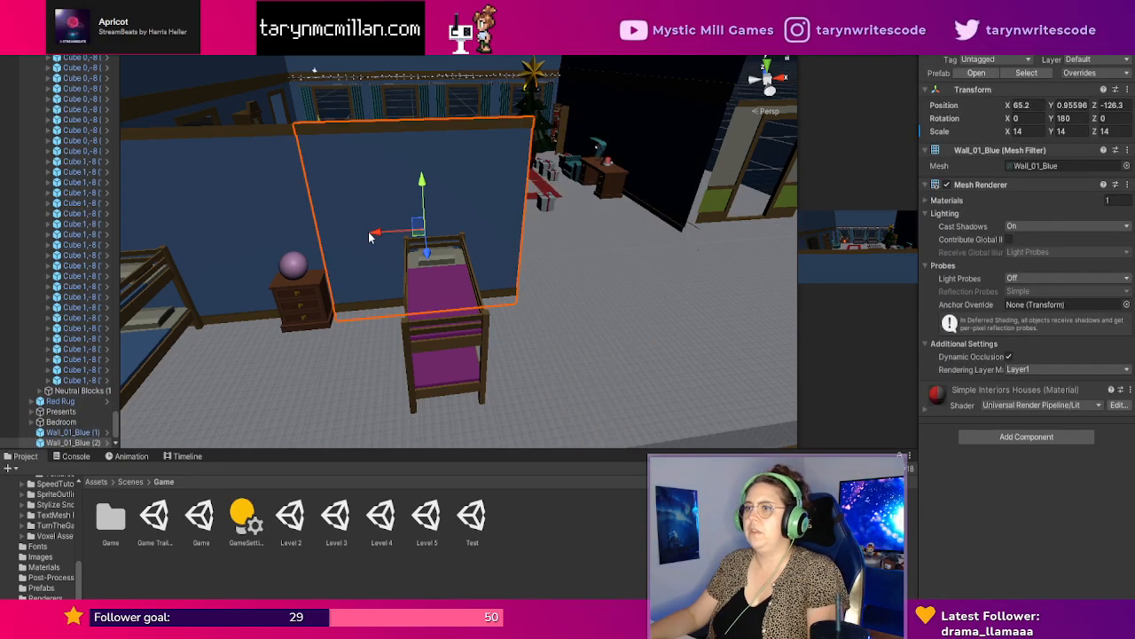
{"action": "left_click_drag", "start_coordinate": [370, 237], "coordinate": [569, 225]}
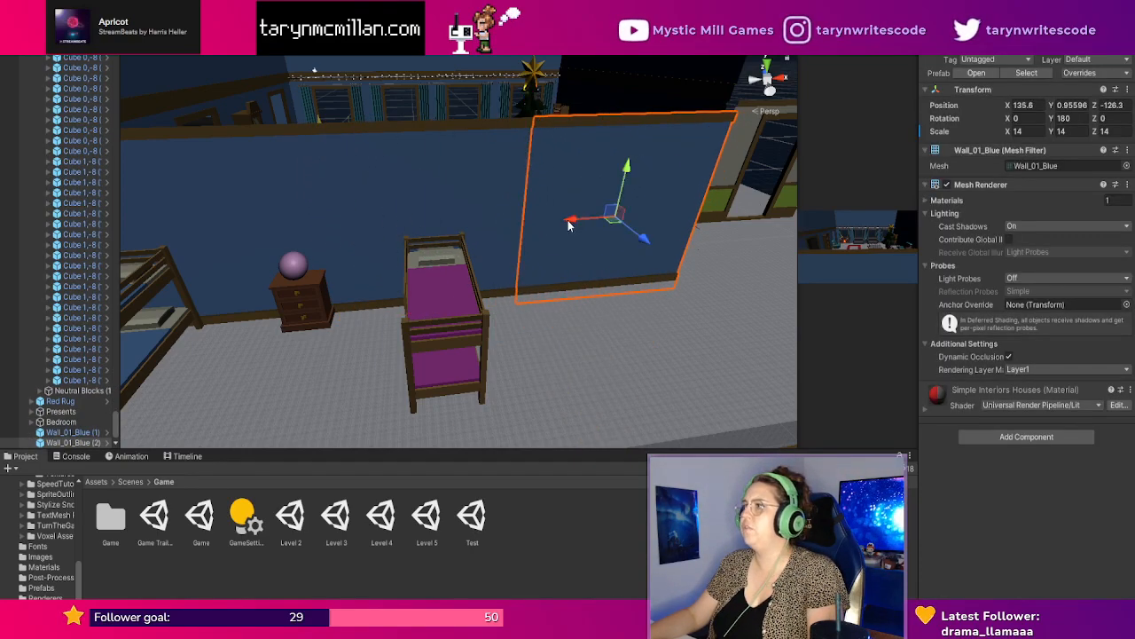
{"action": "left_click", "coordinate": [1084, 118]}
{"action": "type", "text": "0"}
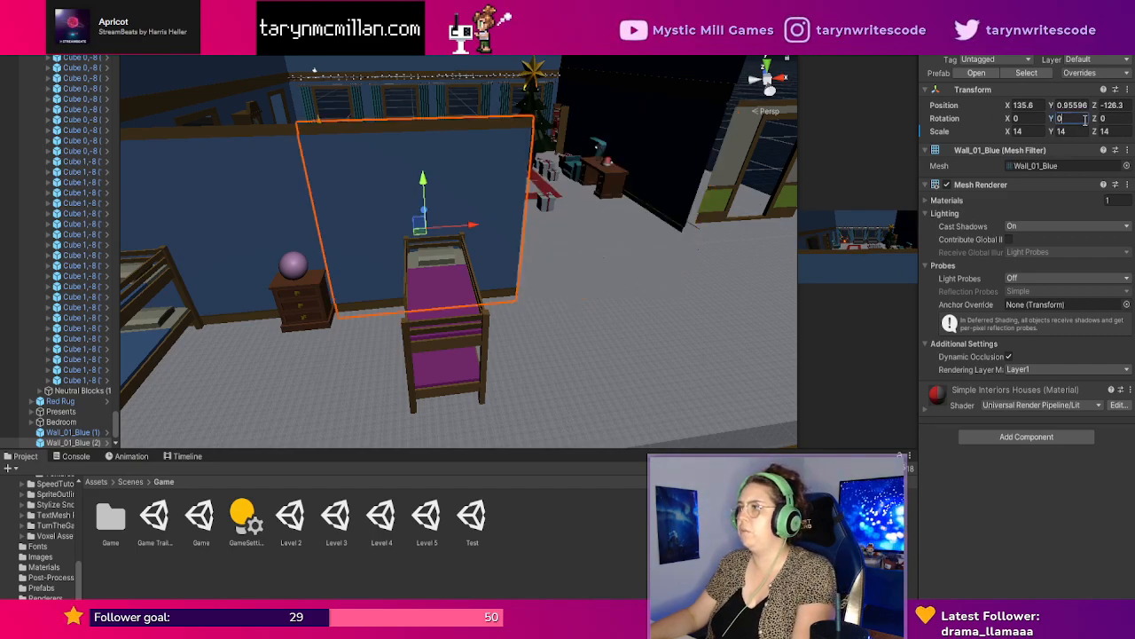
{"action": "left_click_drag", "start_coordinate": [1085, 121], "coordinate": [1046, 123]}
{"action": "type", "text": "90"}
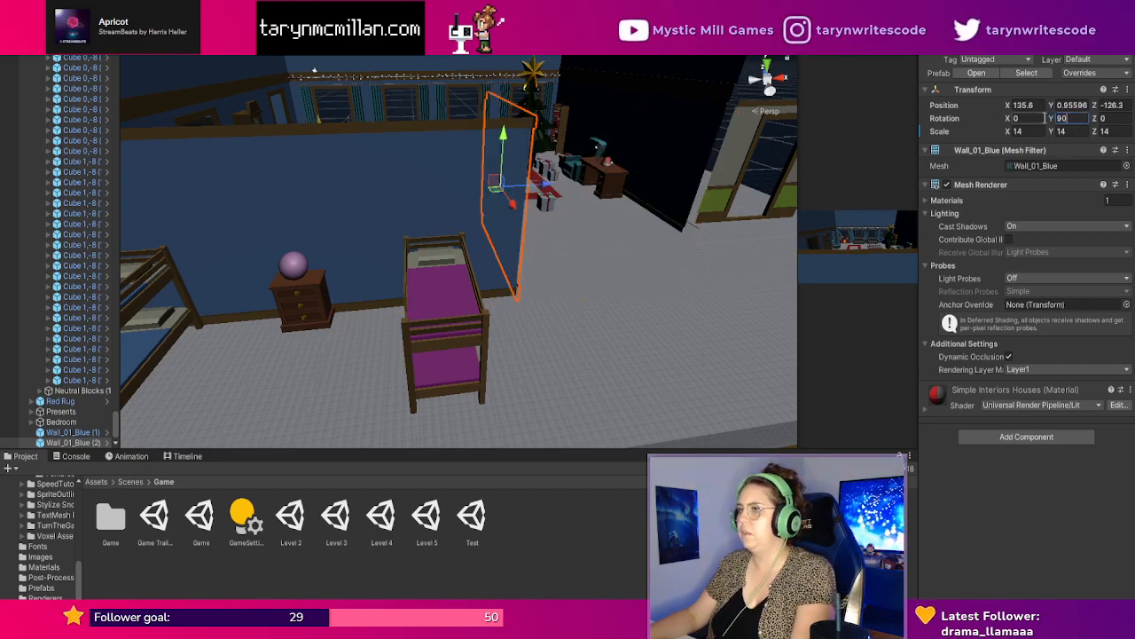
Set the wall copy's Y rotation to -90 and move it along the bedroom's open side to about Z -125.8.
{"action": "left_click_drag", "start_coordinate": [499, 213], "coordinate": [581, 310]}
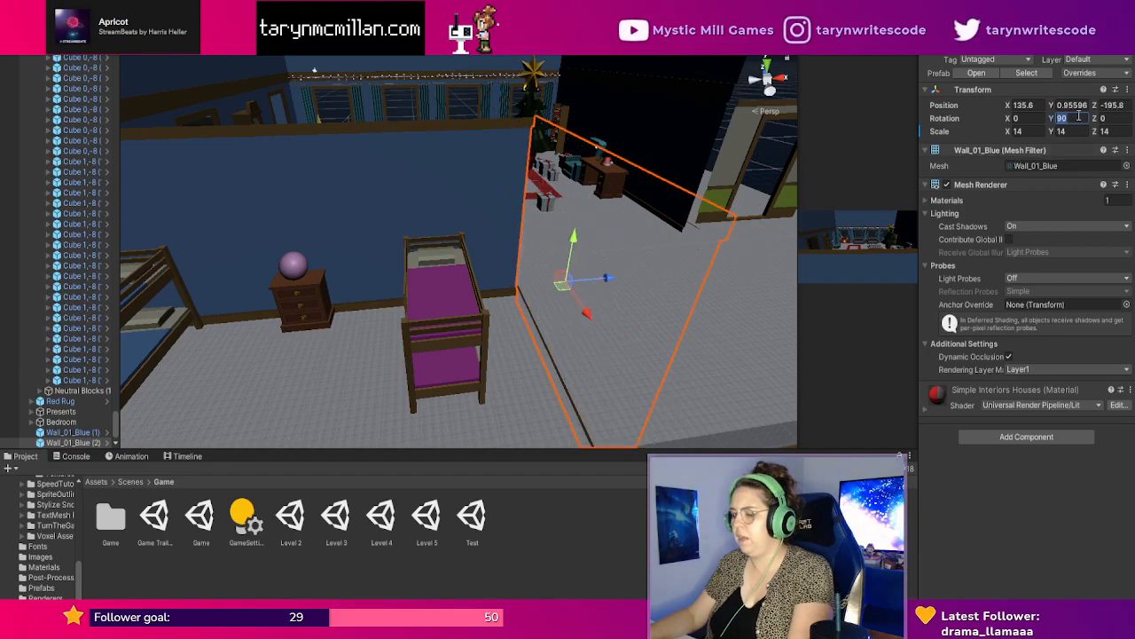
{"action": "type", "text": "-90"}
{"action": "scroll", "coordinate": [635, 373], "scroll_direction": "down", "scroll_amount": 4}
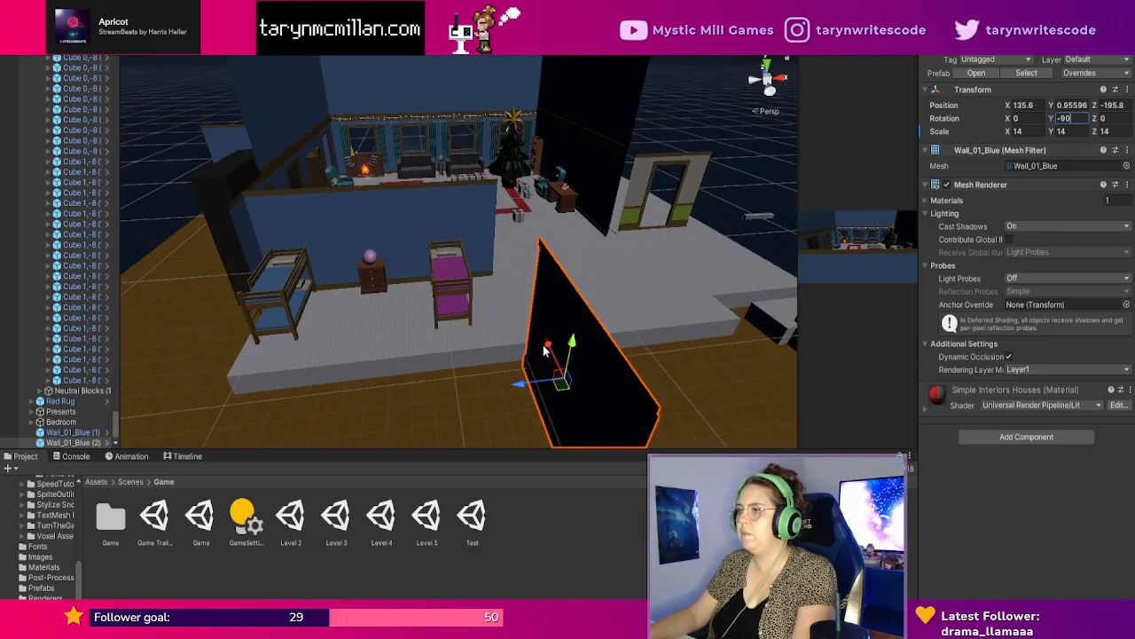
{"action": "left_click_drag", "start_coordinate": [545, 350], "coordinate": [491, 246]}
{"action": "left_click", "coordinate": [578, 346]}
{"action": "scroll", "coordinate": [644, 417], "scroll_direction": "up", "scroll_amount": 3}
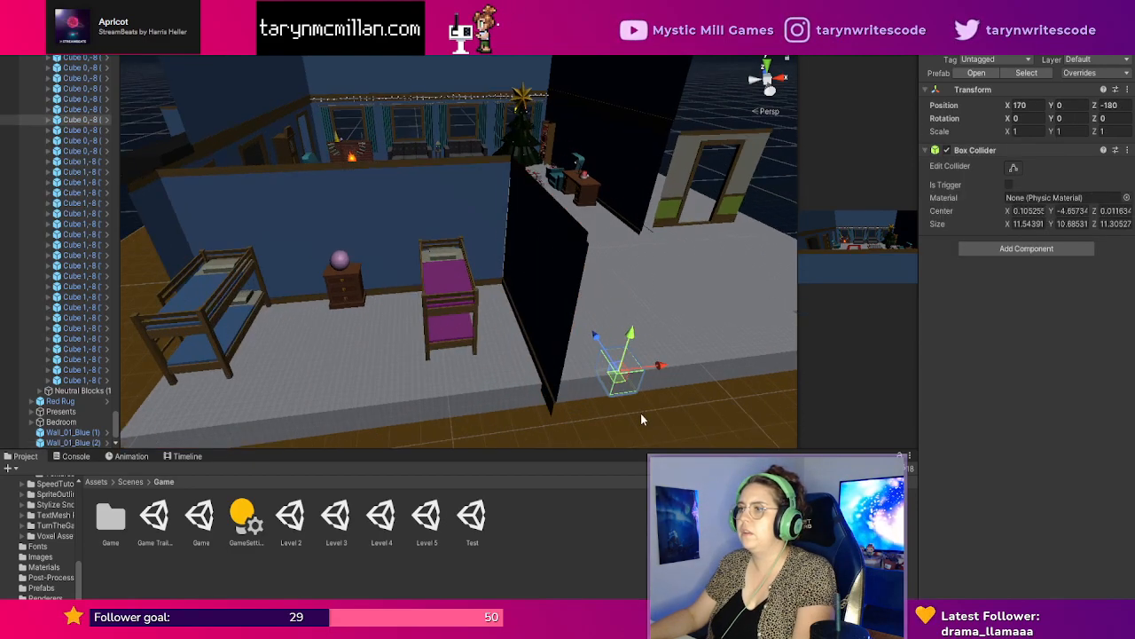
{"action": "scroll", "coordinate": [641, 414], "scroll_direction": "up", "scroll_amount": 3}
{"action": "scroll", "coordinate": [638, 429], "scroll_direction": "down", "scroll_amount": 3}
{"action": "right_click_drag", "start_coordinate": [546, 402], "coordinate": [525, 370]}
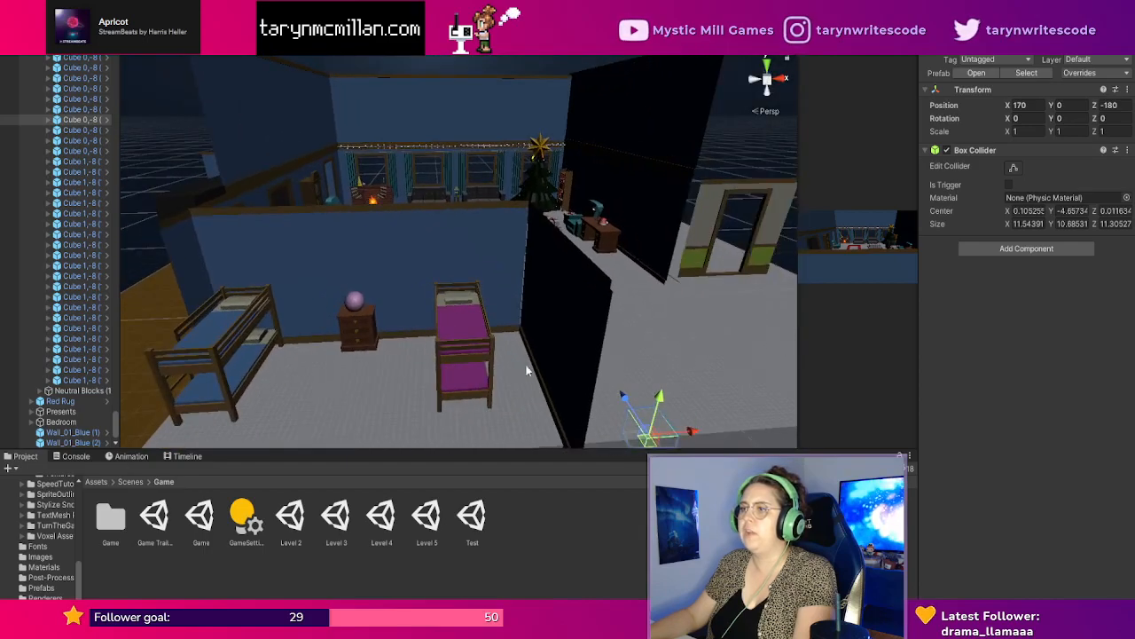
Nudge the side wall sideways to about X 135.1 so it meets the bedroom's back wall.
{"action": "left_click", "coordinate": [576, 337]}
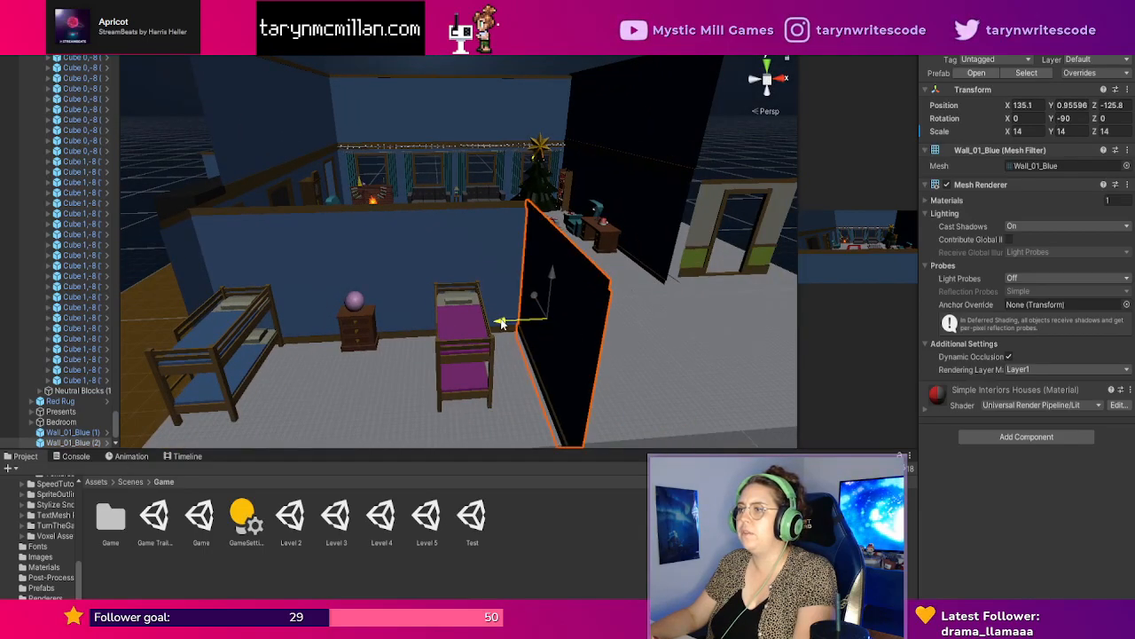
{"action": "left_click_drag", "start_coordinate": [503, 323], "coordinate": [502, 323]}
{"action": "left_click", "coordinate": [639, 349]}
{"action": "scroll", "coordinate": [649, 415], "scroll_direction": "up", "scroll_amount": 2}
{"action": "scroll", "coordinate": [582, 407], "scroll_direction": "down", "scroll_amount": 2}
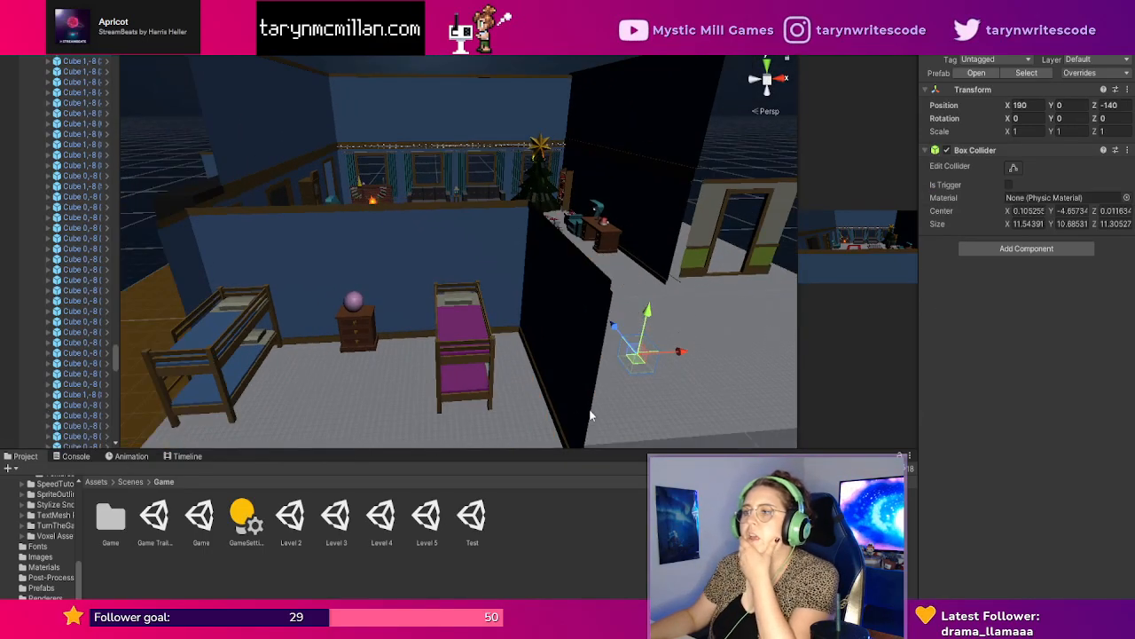
Examine the bedroom enclosure, the living room layout and the open floor around the standalone green doorway wall.
{"action": "scroll", "coordinate": [545, 385], "scroll_direction": "up", "scroll_amount": 3}
{"action": "scroll", "coordinate": [562, 385], "scroll_direction": "down", "scroll_amount": 2}
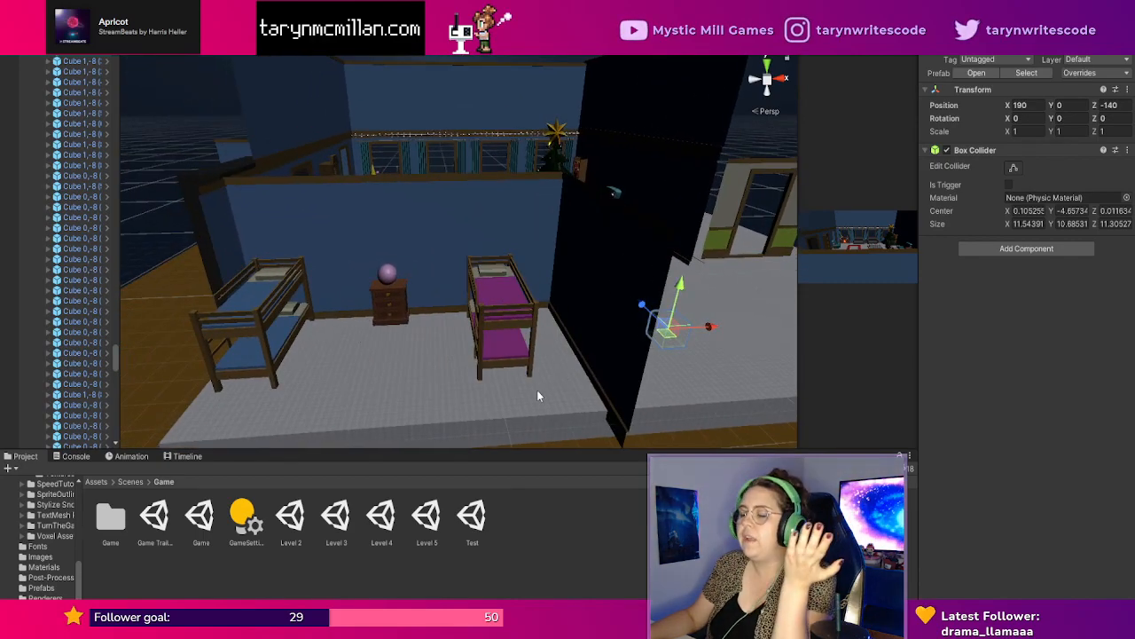
{"action": "scroll", "coordinate": [595, 366], "scroll_direction": "down", "scroll_amount": 1}
{"action": "middle_click_drag", "start_coordinate": [618, 371], "coordinate": [559, 424]}
{"action": "scroll", "coordinate": [519, 425], "scroll_direction": "up", "scroll_amount": 3}
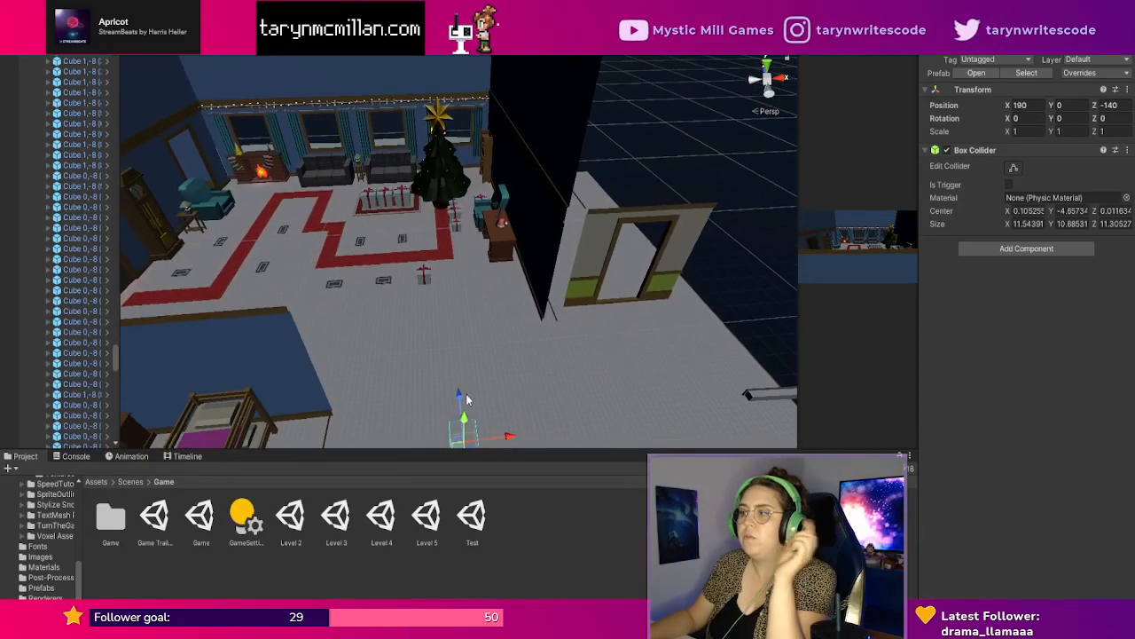
{"action": "scroll", "coordinate": [435, 342], "scroll_direction": "down", "scroll_amount": 3}
{"action": "middle_click_drag", "start_coordinate": [426, 344], "coordinate": [486, 360]}
{"action": "scroll", "coordinate": [446, 369], "scroll_direction": "up", "scroll_amount": 3}
{"action": "scroll", "coordinate": [446, 369], "scroll_direction": "up", "scroll_amount": 2}
{"action": "scroll", "coordinate": [472, 404], "scroll_direction": "up", "scroll_amount": 1}
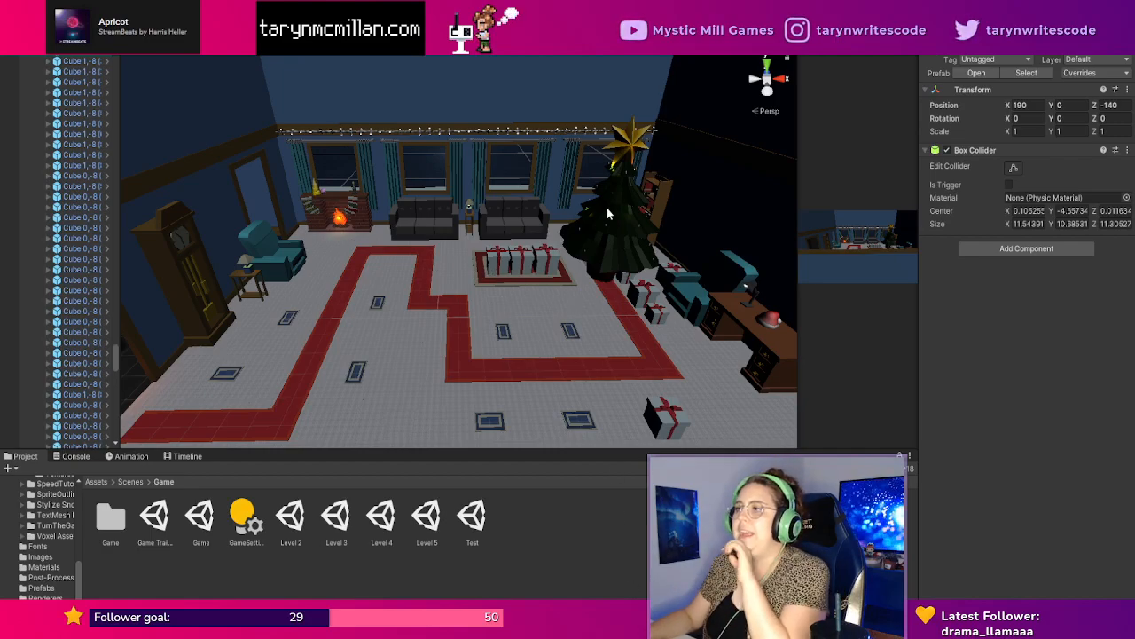
{"action": "scroll", "coordinate": [621, 236], "scroll_direction": "down", "scroll_amount": 2}
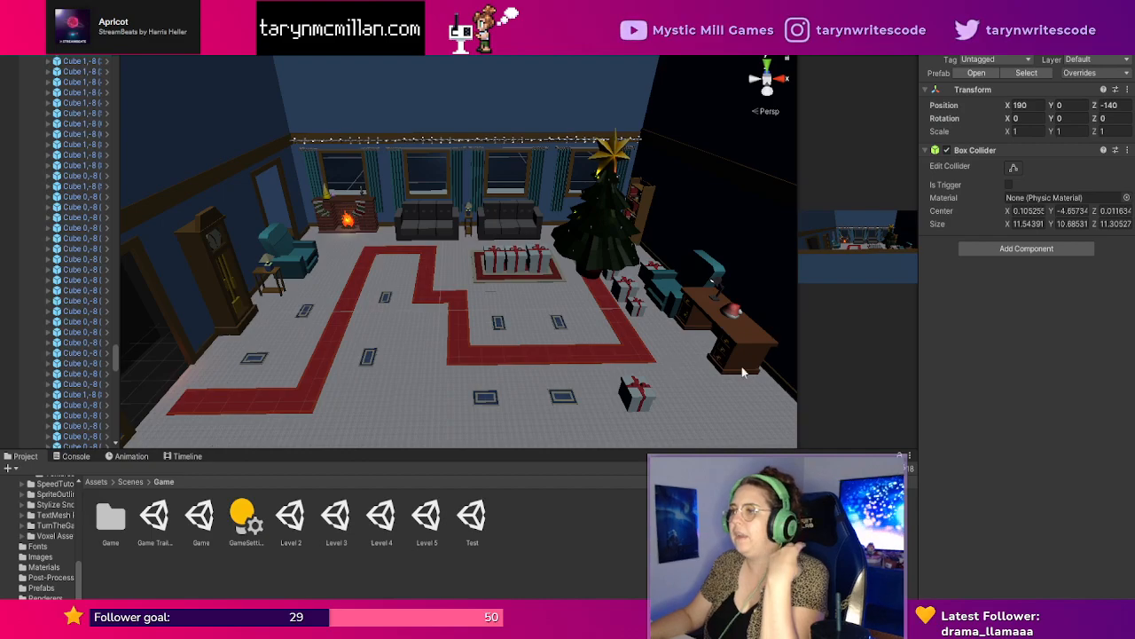
{"action": "scroll", "coordinate": [717, 328], "scroll_direction": "down", "scroll_amount": 2}
{"action": "scroll", "coordinate": [679, 329], "scroll_direction": "down", "scroll_amount": 2}
{"action": "middle_click_drag", "start_coordinate": [678, 328], "coordinate": [636, 314]}
{"action": "scroll", "coordinate": [606, 349], "scroll_direction": "up", "scroll_amount": 4}
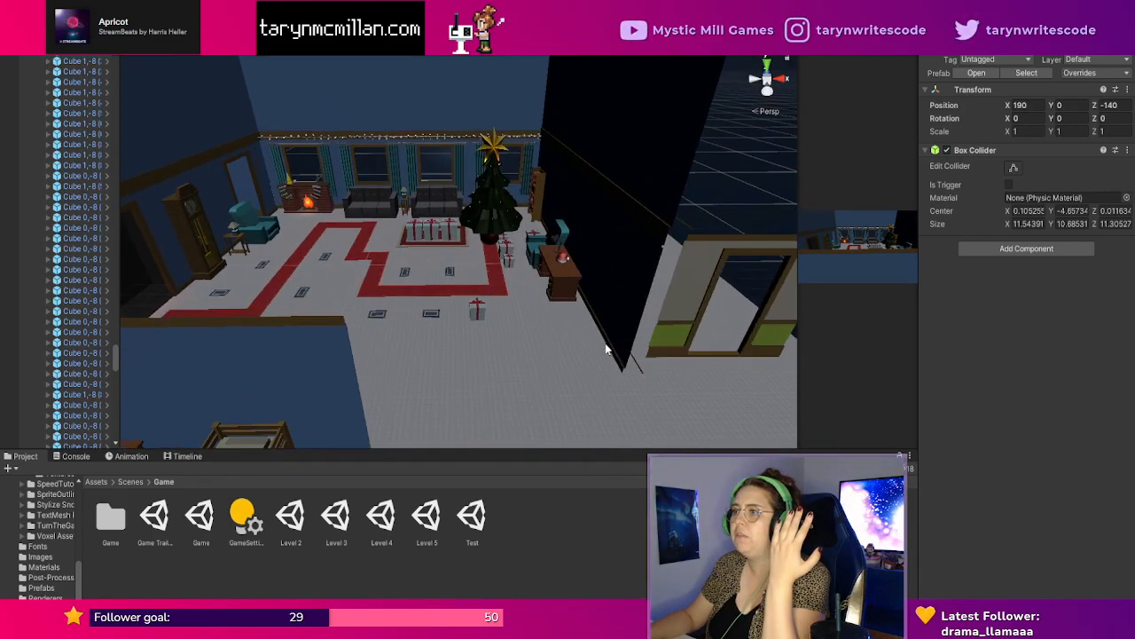
{"action": "scroll", "coordinate": [604, 358], "scroll_direction": "down", "scroll_amount": 2}
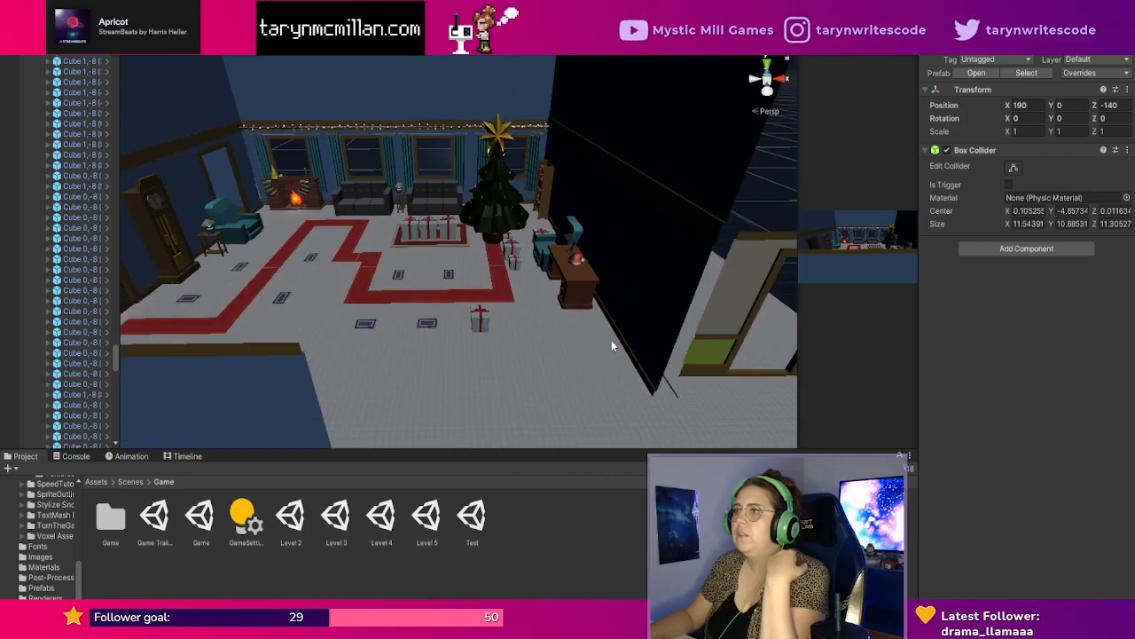
{"action": "scroll", "coordinate": [611, 339], "scroll_direction": "down", "scroll_amount": 2}
{"action": "middle_click_drag", "start_coordinate": [601, 325], "coordinate": [547, 309]}
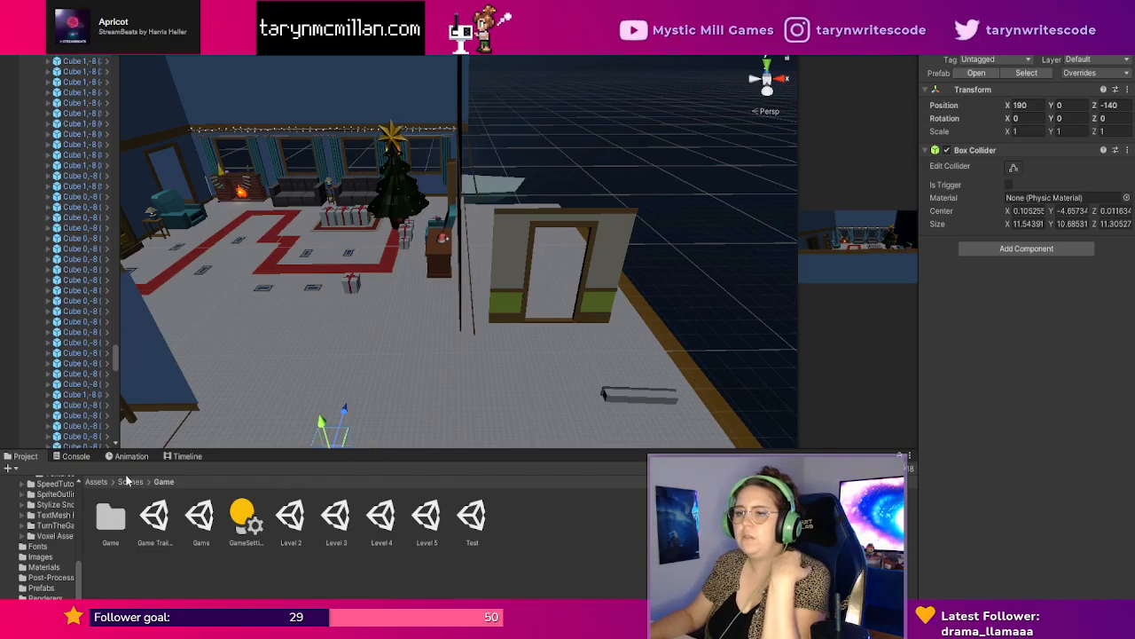
Open the Prefabs folder of the SimpleInteriorsHouses asset pack.
{"action": "left_click", "coordinate": [130, 482]}
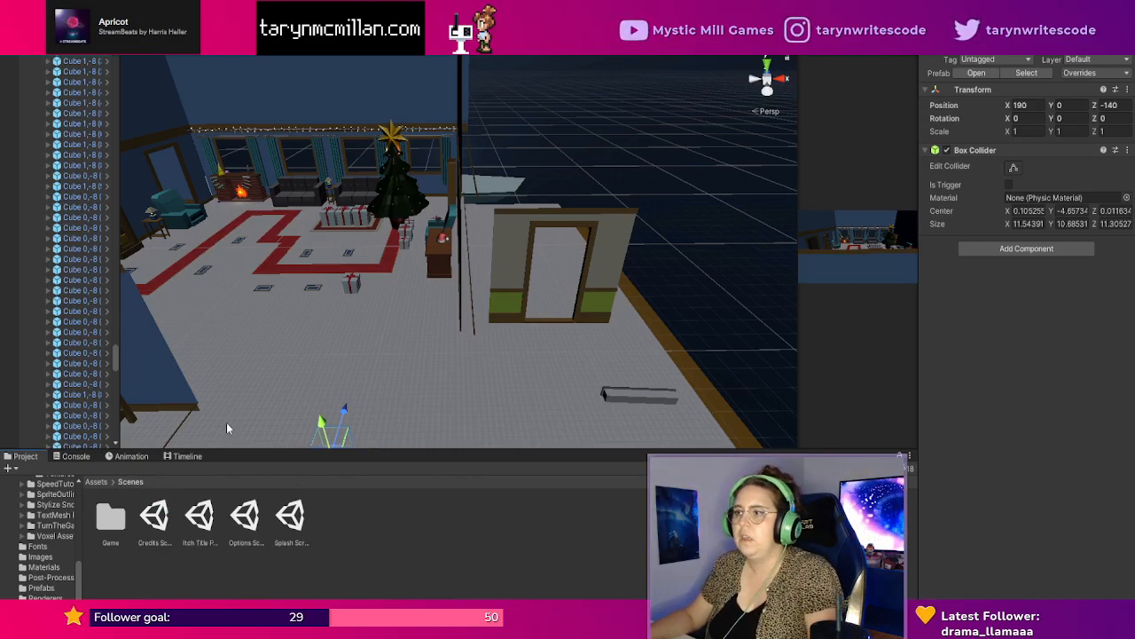
{"action": "left_click", "coordinate": [96, 481]}
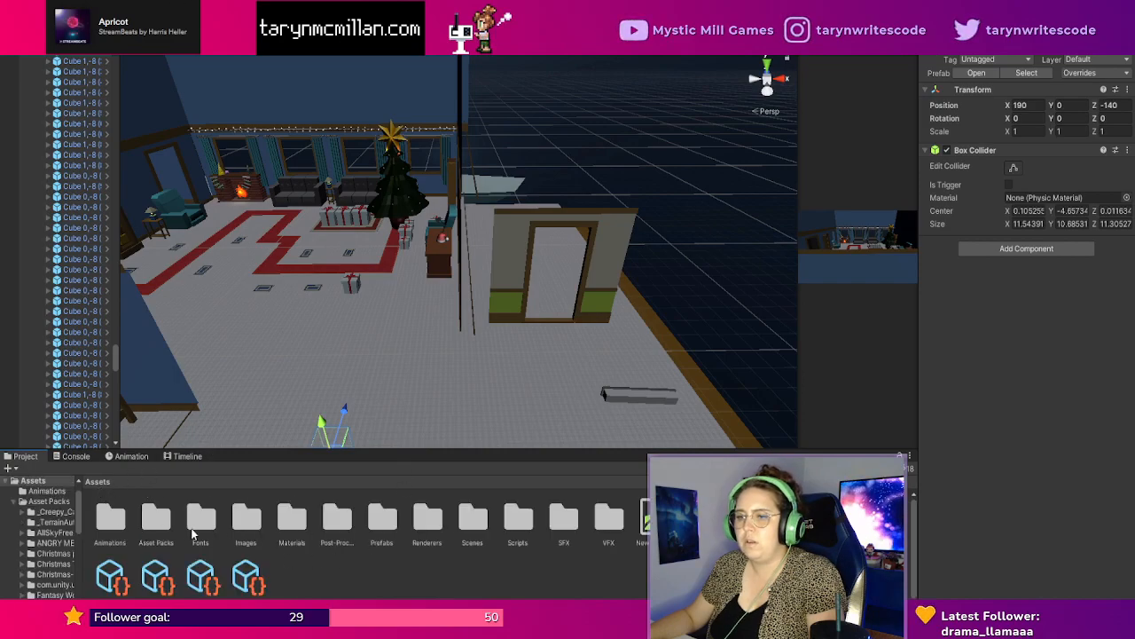
{"action": "double_click", "coordinate": [143, 529]}
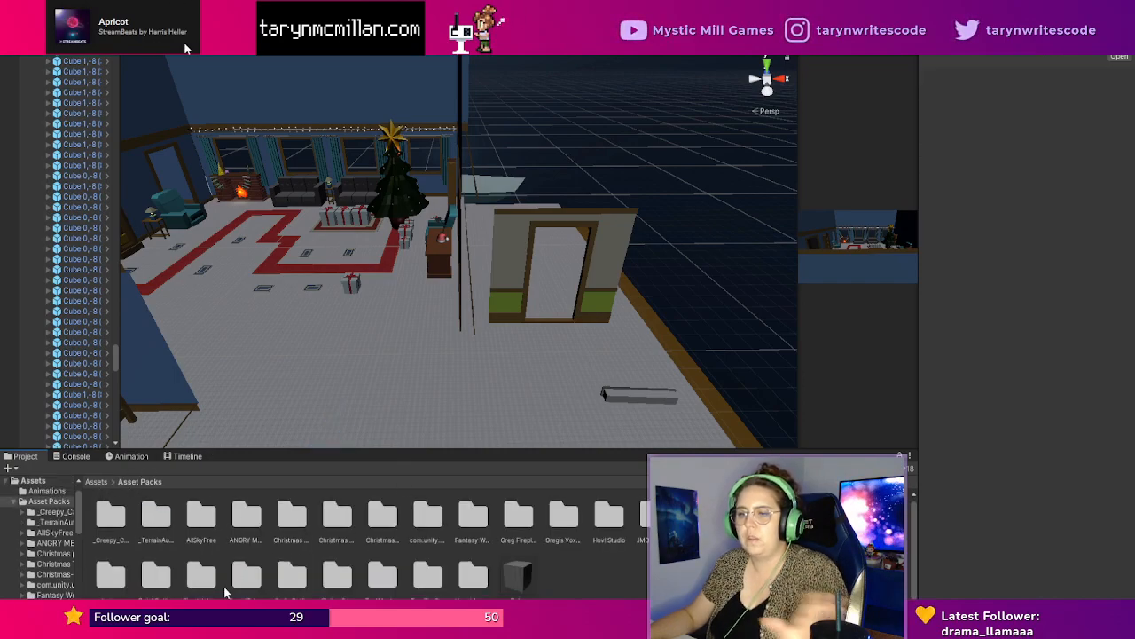
{"action": "double_click", "coordinate": [201, 577]}
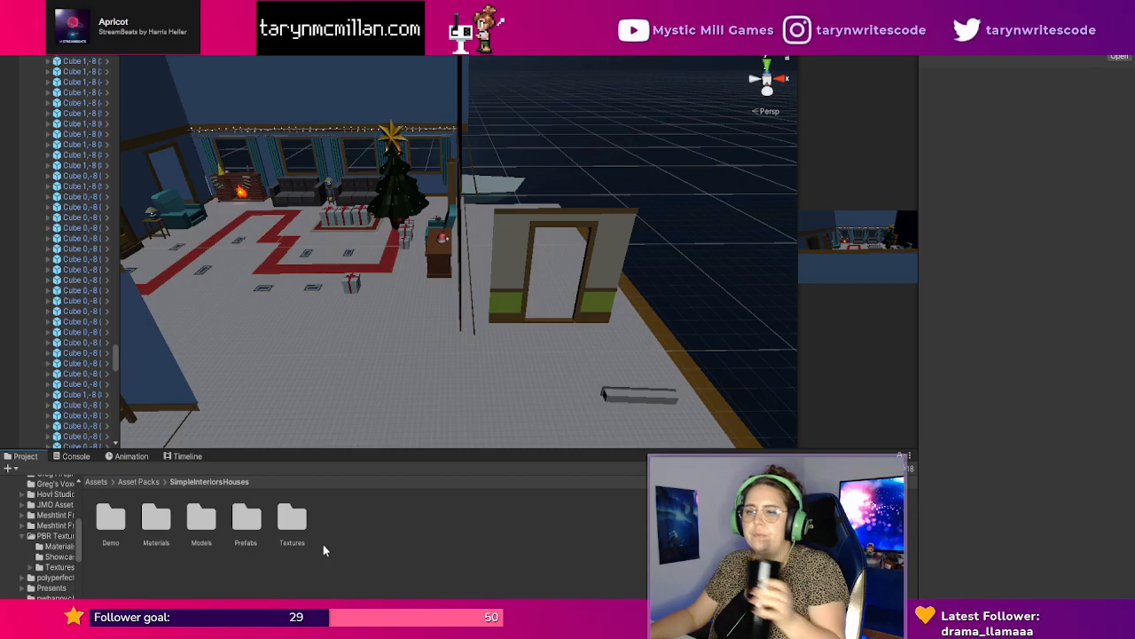
{"action": "double_click", "coordinate": [246, 522]}
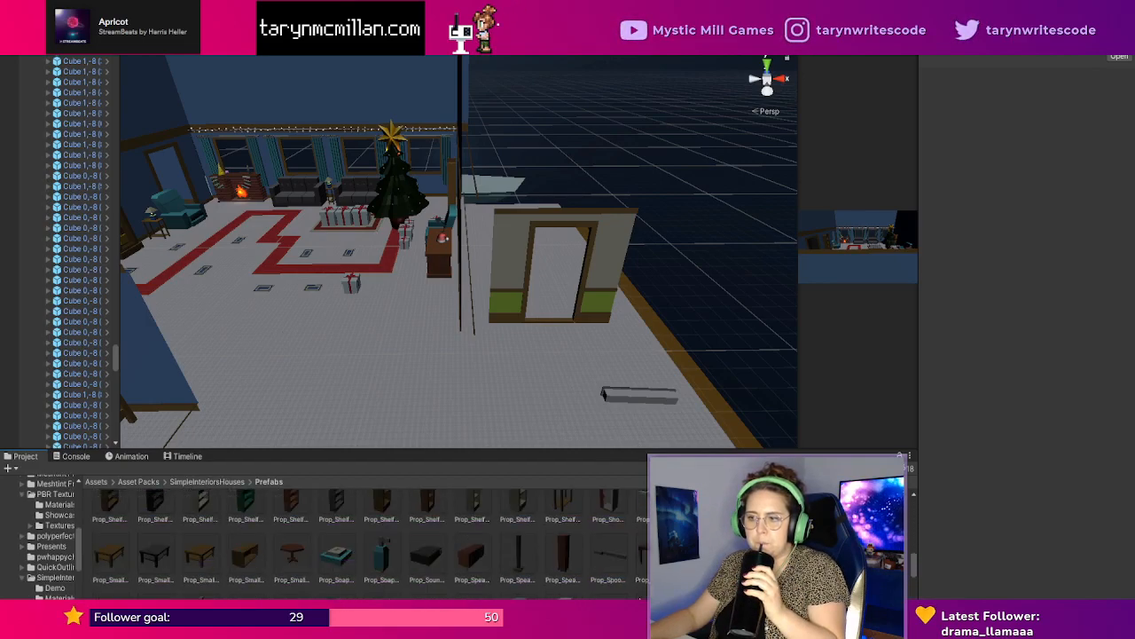
Look through the doorway wall prefabs for the Wall_Door_02_Blue variant.
{"action": "scroll", "coordinate": [371, 543], "scroll_direction": "down", "scroll_amount": 10}
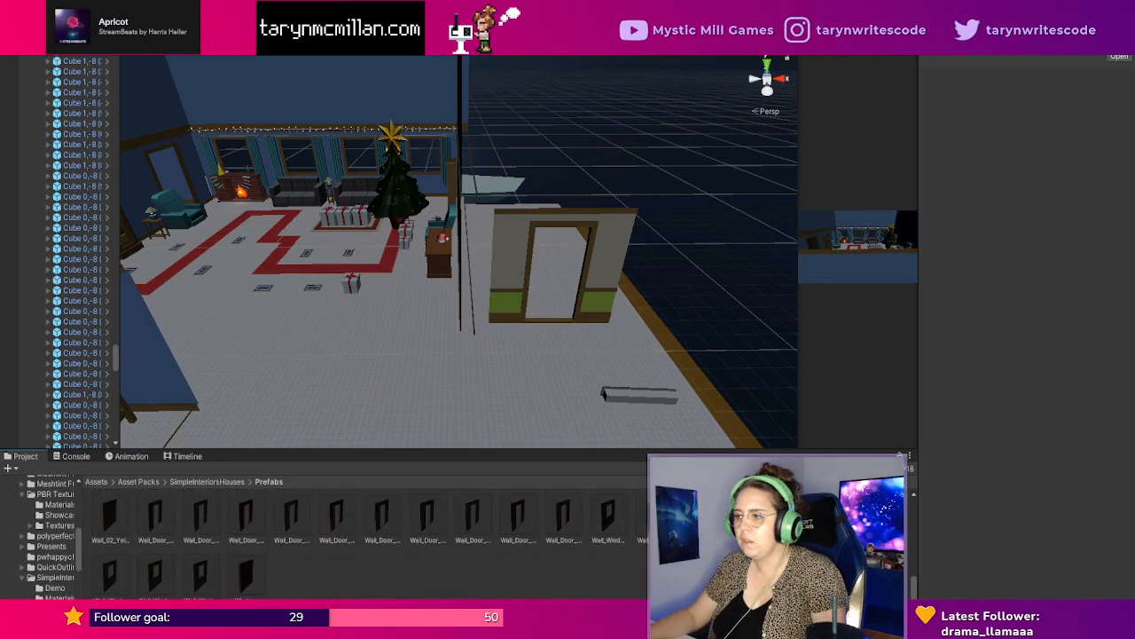
{"action": "left_click", "coordinate": [293, 523]}
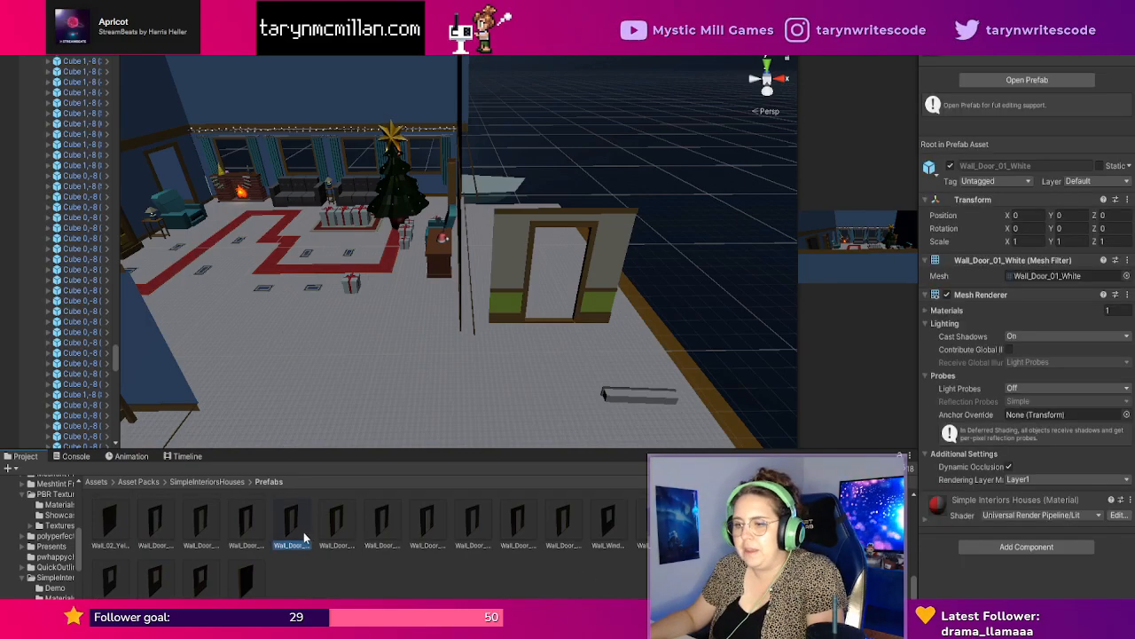
{"action": "left_click", "coordinate": [337, 532]}
{"action": "left_click", "coordinate": [381, 537]}
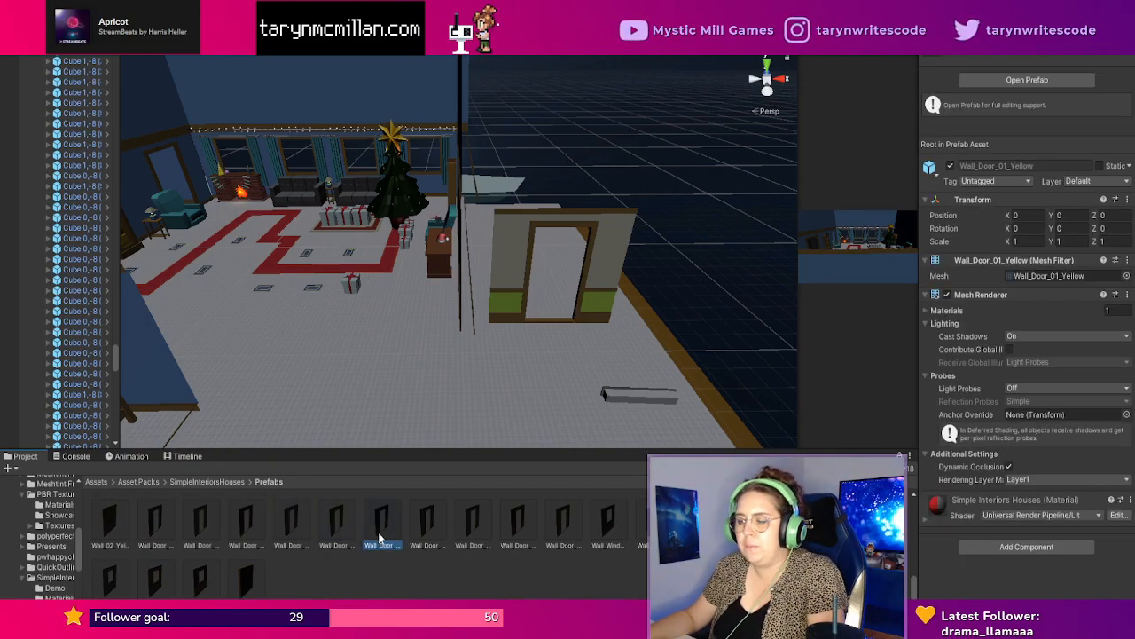
{"action": "left_click", "coordinate": [416, 535]}
{"action": "left_click", "coordinate": [377, 537]}
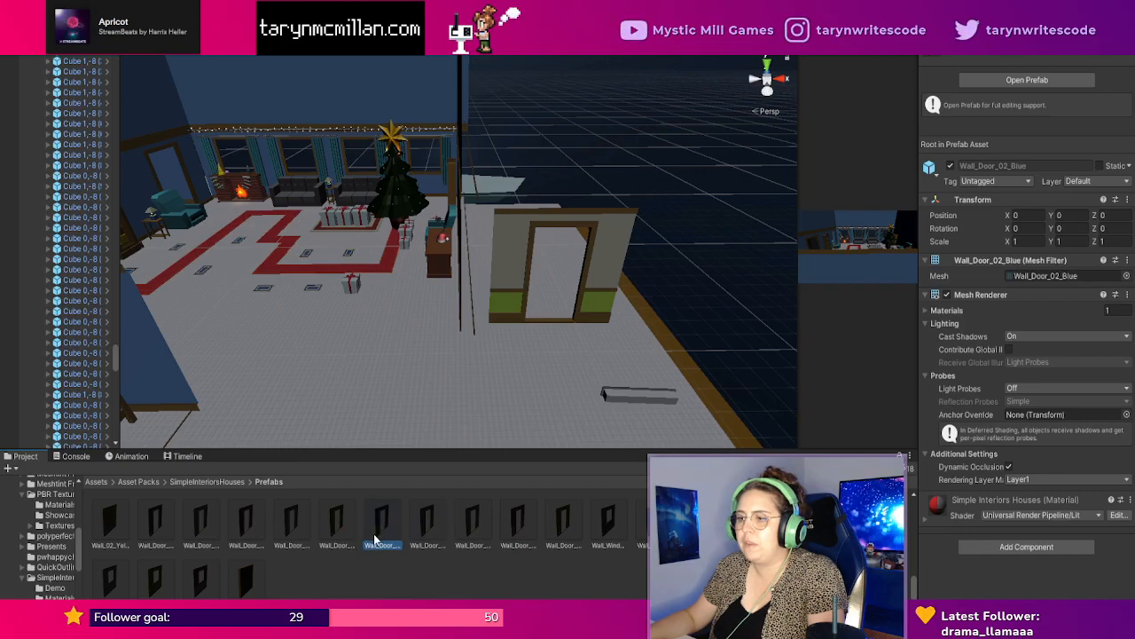
{"action": "left_click_drag", "start_coordinate": [382, 536], "coordinate": [407, 375]}
{"action": "left_click_drag", "start_coordinate": [629, 333], "coordinate": [754, 319]}
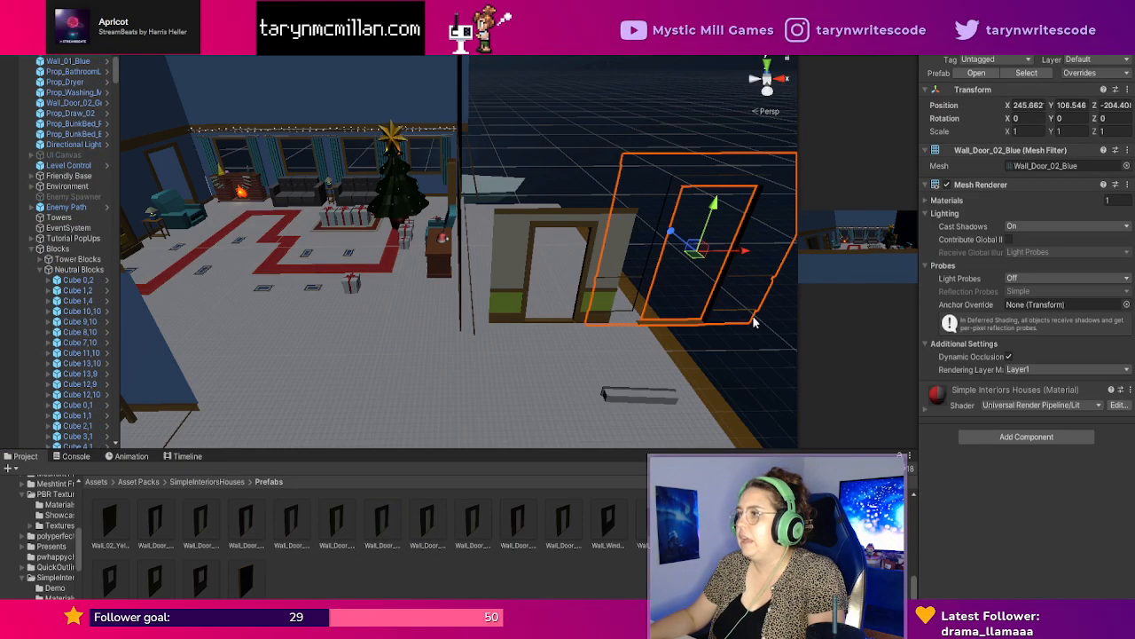
{"action": "scroll", "coordinate": [688, 364], "scroll_direction": "down", "scroll_amount": 2}
{"action": "scroll", "coordinate": [687, 367], "scroll_direction": "down", "scroll_amount": 1}
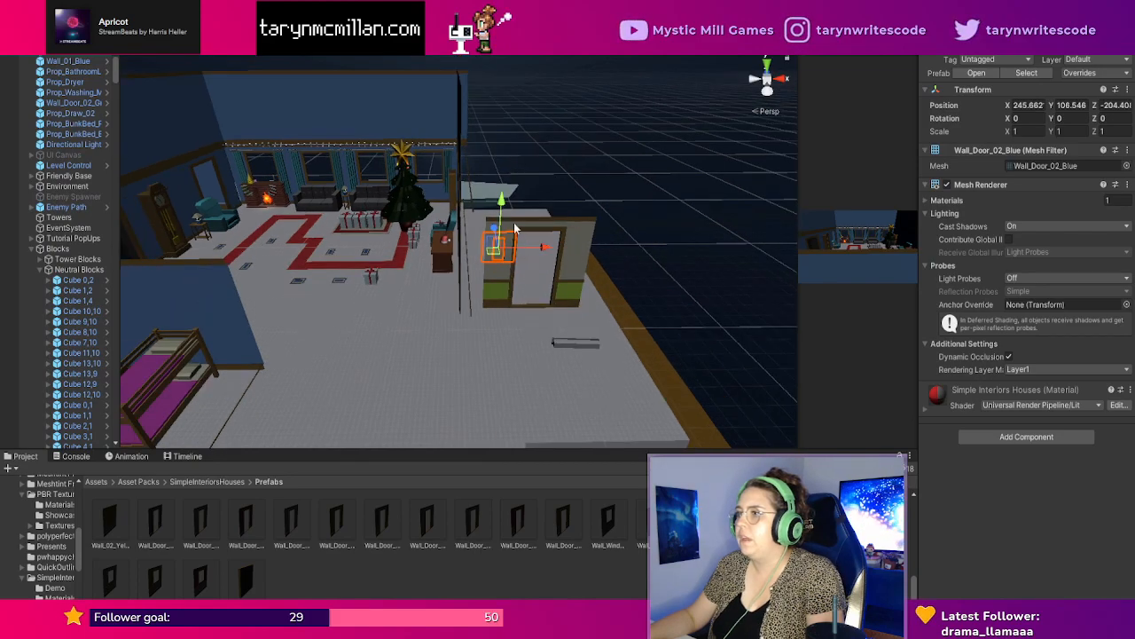
{"action": "left_click_drag", "start_coordinate": [515, 229], "coordinate": [522, 122]}
{"action": "left_click_drag", "start_coordinate": [677, 263], "coordinate": [579, 278], "text": "alt"}
{"action": "scroll", "coordinate": [636, 275], "scroll_direction": "down", "scroll_amount": 2}
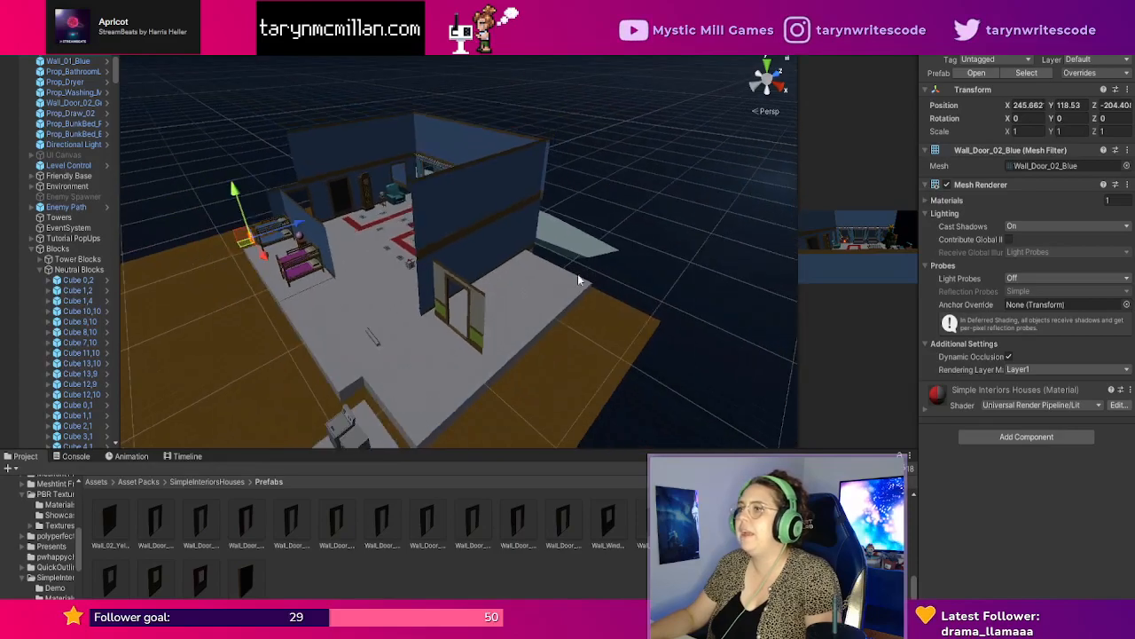
{"action": "left_click", "coordinate": [252, 230]}
{"action": "key", "text": "ctrl+z"}
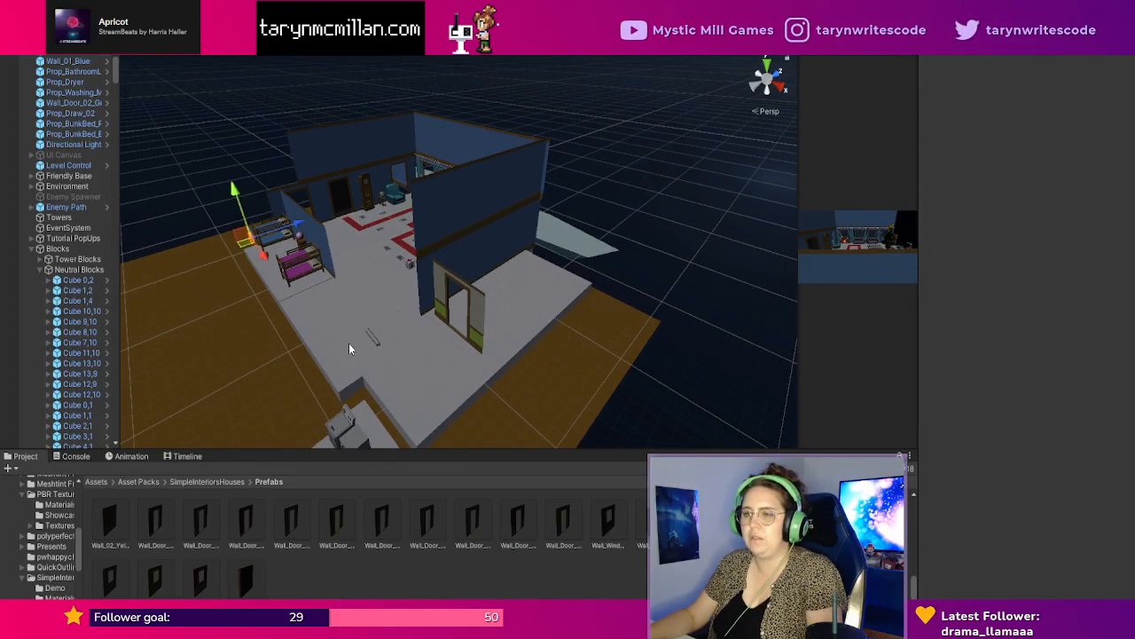
{"action": "key", "text": "ctrl+z"}
{"action": "key", "text": "ctrl+z"}
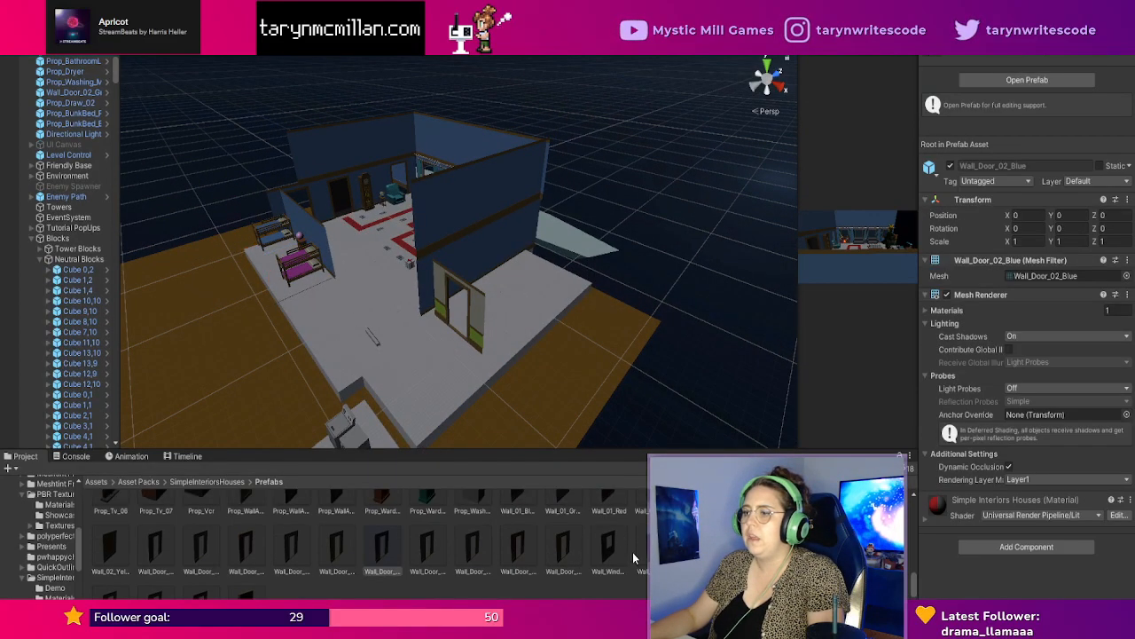
Add the Wall_Door_02_Blue prefab to the scene and shift it along Z to about -231.8.
{"action": "left_click_drag", "start_coordinate": [389, 557], "coordinate": [670, 397]}
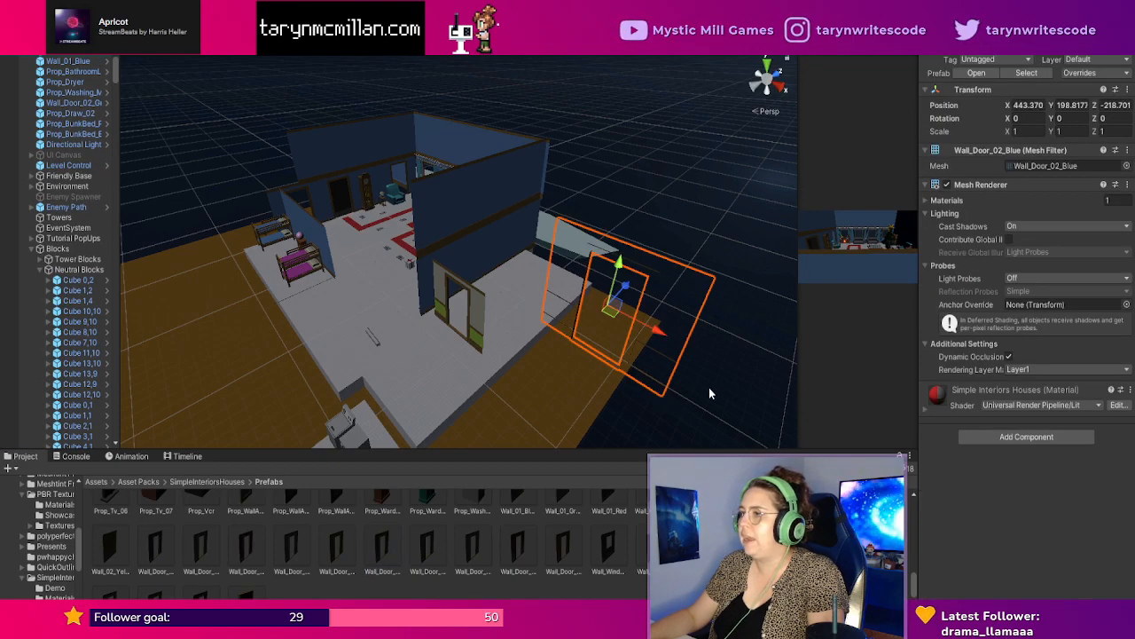
{"action": "scroll", "coordinate": [650, 392], "scroll_direction": "up", "scroll_amount": 2}
{"action": "scroll", "coordinate": [673, 394], "scroll_direction": "down", "scroll_amount": 3}
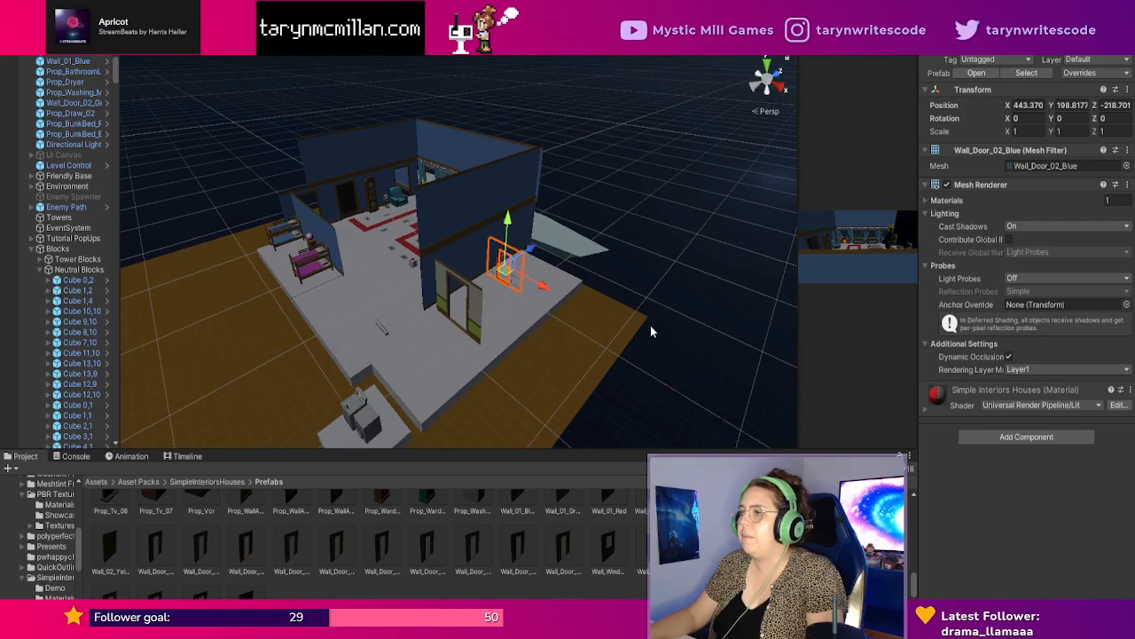
{"action": "scroll", "coordinate": [667, 343], "scroll_direction": "up", "scroll_amount": 2}
{"action": "scroll", "coordinate": [664, 354], "scroll_direction": "down", "scroll_amount": 2}
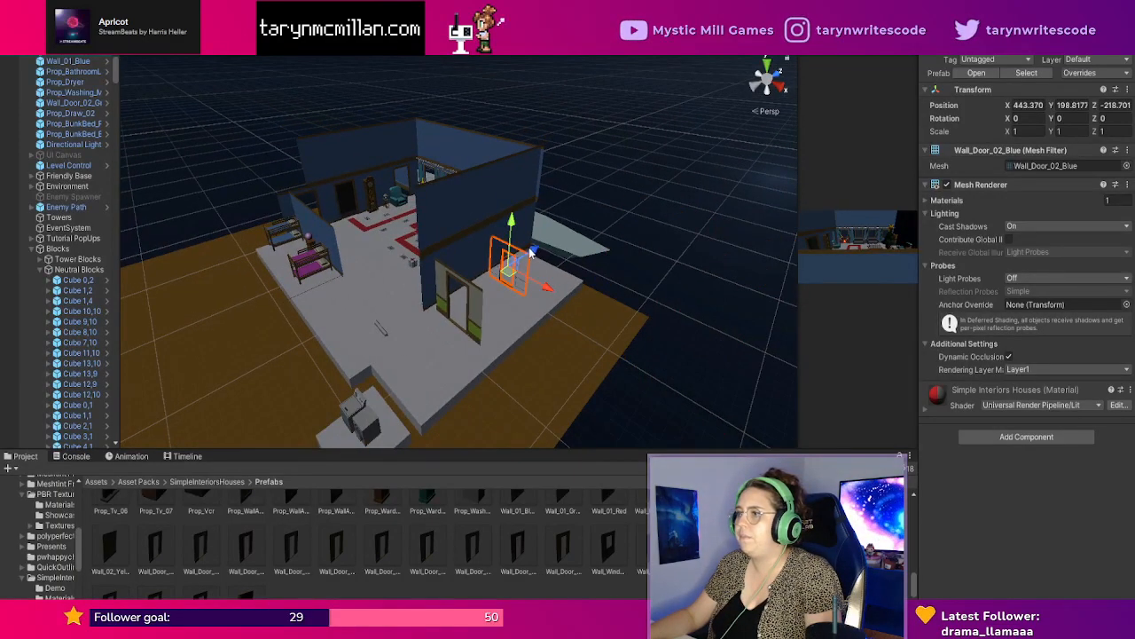
{"action": "left_click_drag", "start_coordinate": [530, 253], "coordinate": [437, 311]}
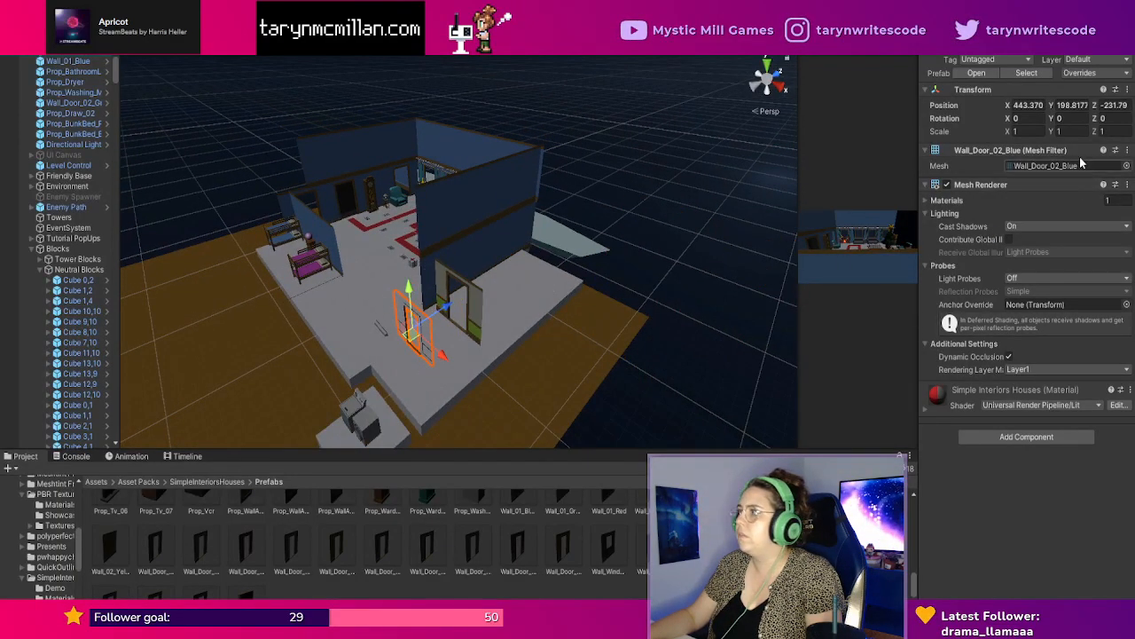
Rotate the blue doorway wall around its Y axis to about 178.6 degrees.
{"action": "left_click", "coordinate": [1065, 118]}
{"action": "type", "text": "90"}
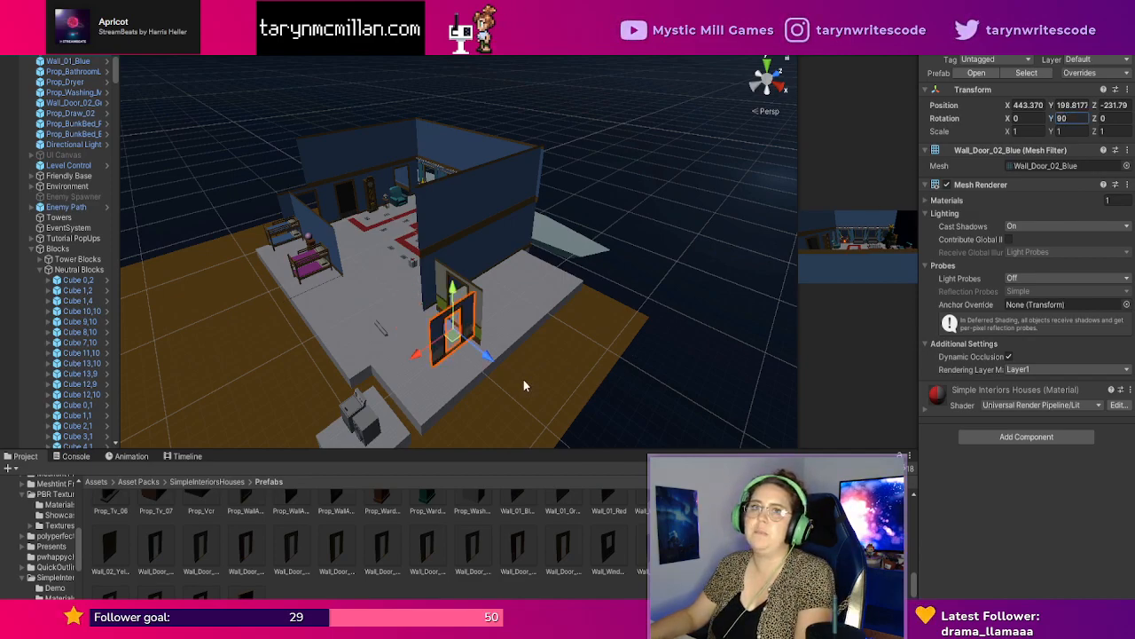
{"action": "key", "text": "Return"}
{"action": "key", "text": "e"}
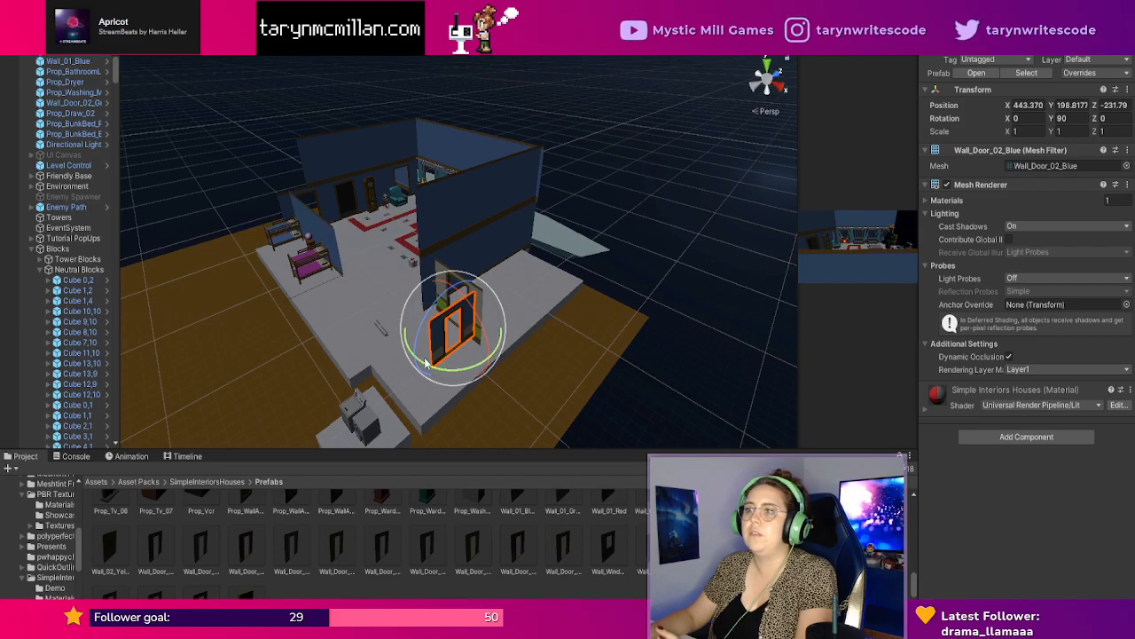
{"action": "left_click_drag", "start_coordinate": [472, 365], "coordinate": [298, 336]}
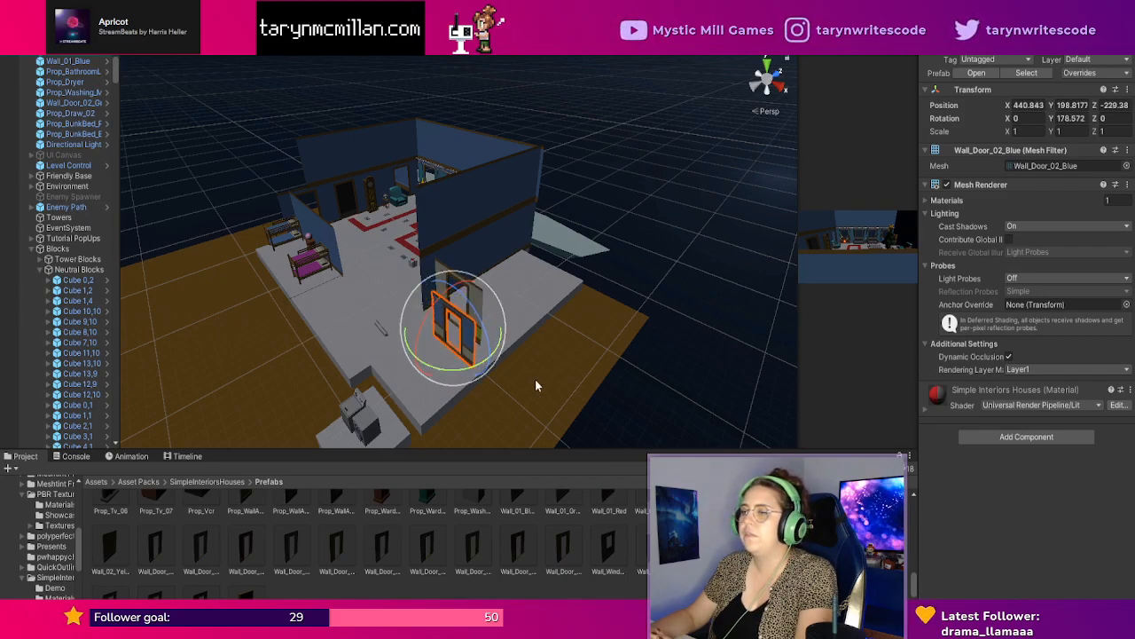
Scale the blue doorway wall to 12 on the X, Y and Z axes.
{"action": "left_click_drag", "start_coordinate": [535, 379], "coordinate": [621, 344], "text": "alt"}
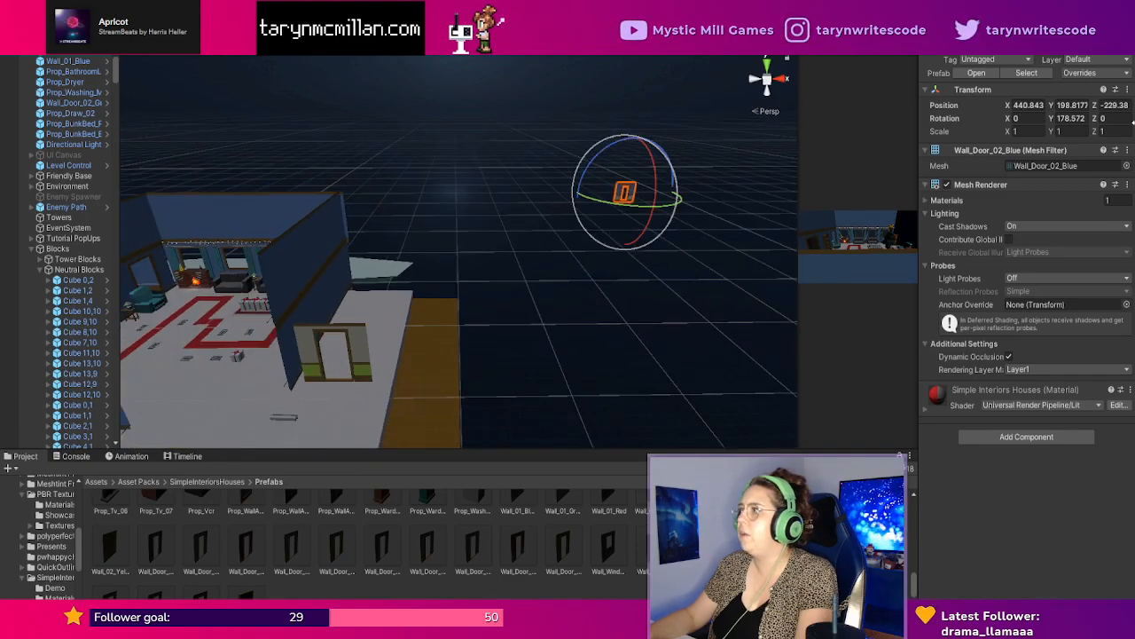
{"action": "type", "text": "12 Y "}
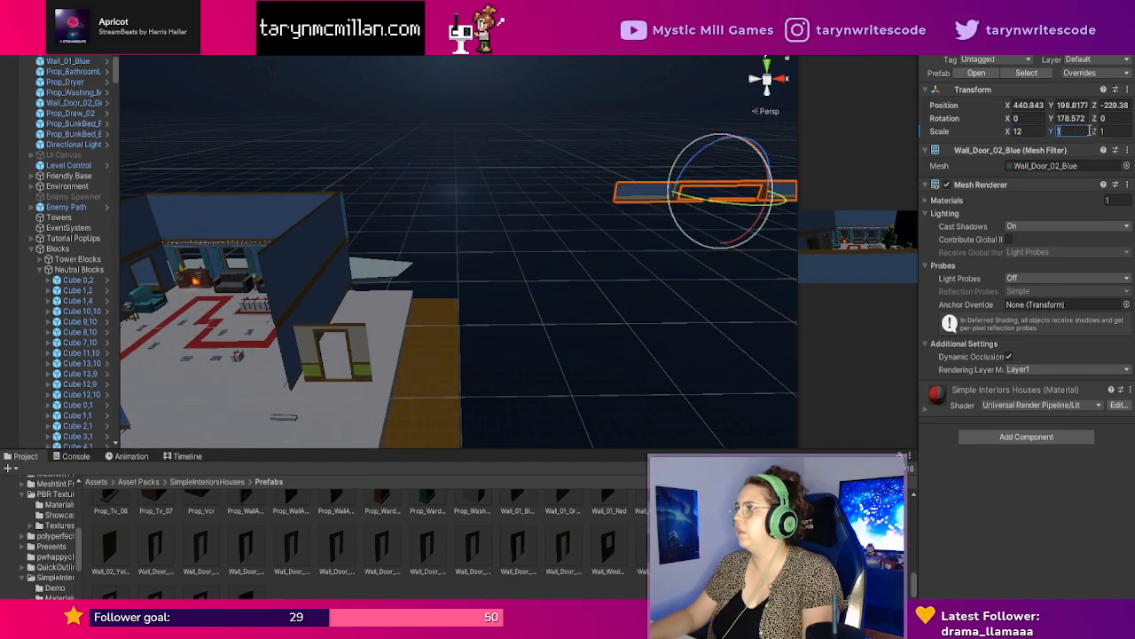
{"action": "type", "text": "12 Z "}
{"action": "type", "text": "12"}
Lower the blue doorway wall to Y 97 and move it toward the house to about X 294.3, Z -99.4.
{"action": "scroll", "coordinate": [459, 252], "scroll_direction": "down", "scroll_amount": 3}
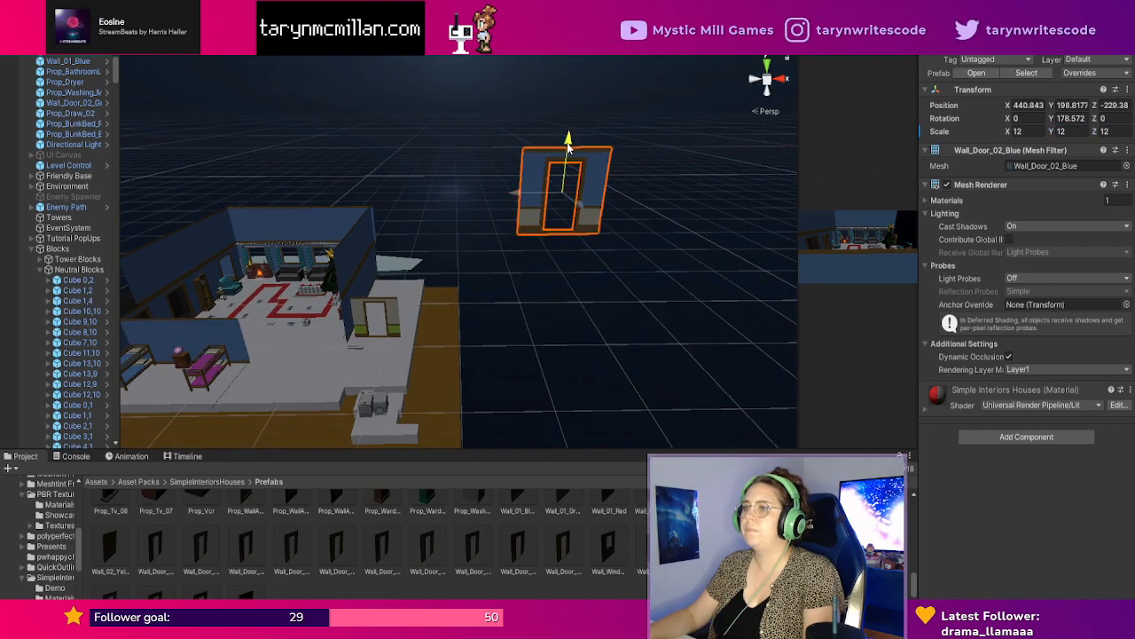
{"action": "left_click_drag", "start_coordinate": [568, 148], "coordinate": [410, 353]}
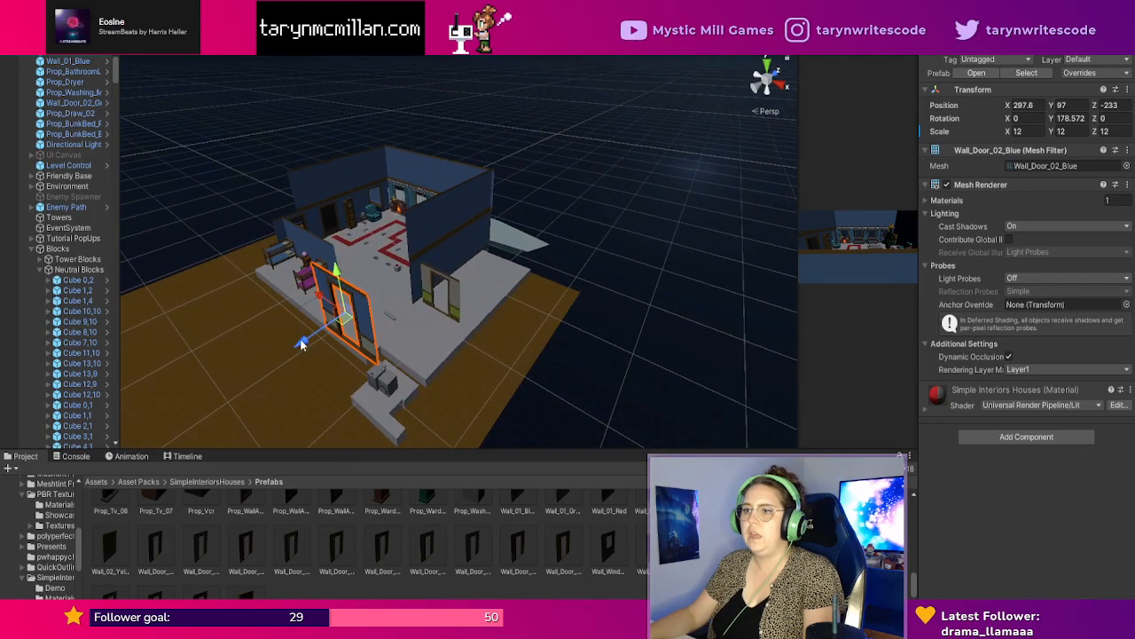
{"action": "left_click_drag", "start_coordinate": [301, 344], "coordinate": [435, 275]}
{"action": "left_click", "coordinate": [356, 328]}
{"action": "left_click", "coordinate": [356, 347]}
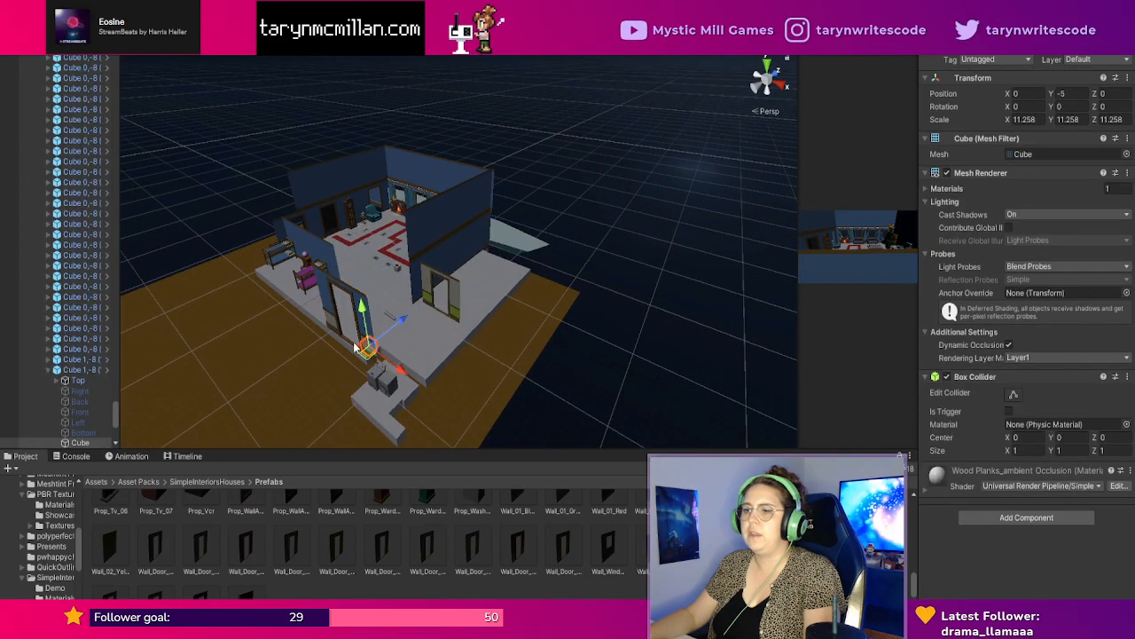
{"action": "left_click", "coordinate": [365, 328]}
{"action": "left_click_drag", "start_coordinate": [305, 338], "coordinate": [435, 267]}
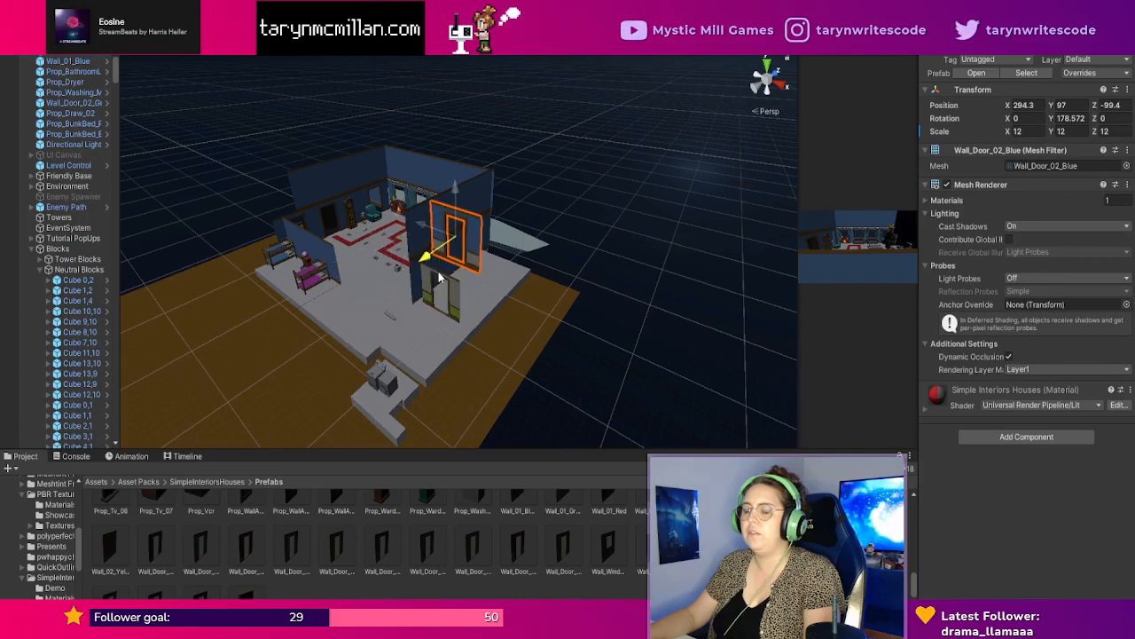
Lower the blue doorway wall to about Y 11.6 and slide it to X 247.5, in front of the green doorway wall.
{"action": "scroll", "coordinate": [533, 290], "scroll_direction": "up", "scroll_amount": 2}
{"action": "right_click_drag", "start_coordinate": [532, 296], "coordinate": [651, 309]}
{"action": "middle_click_drag", "start_coordinate": [541, 321], "coordinate": [745, 248]}
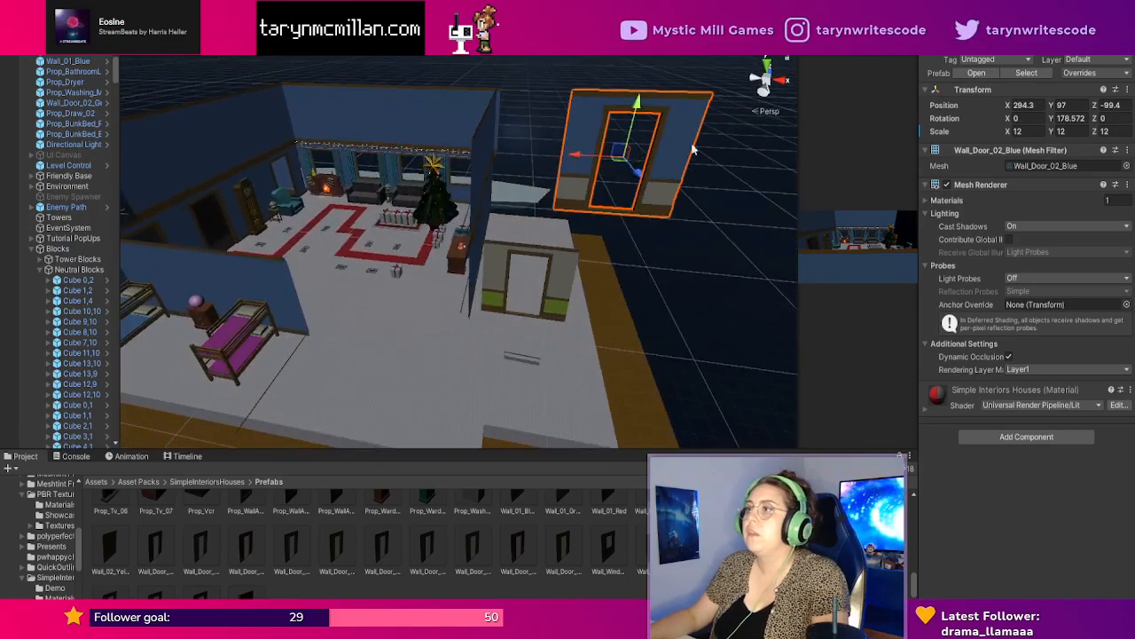
{"action": "left_click_drag", "start_coordinate": [648, 114], "coordinate": [612, 264]}
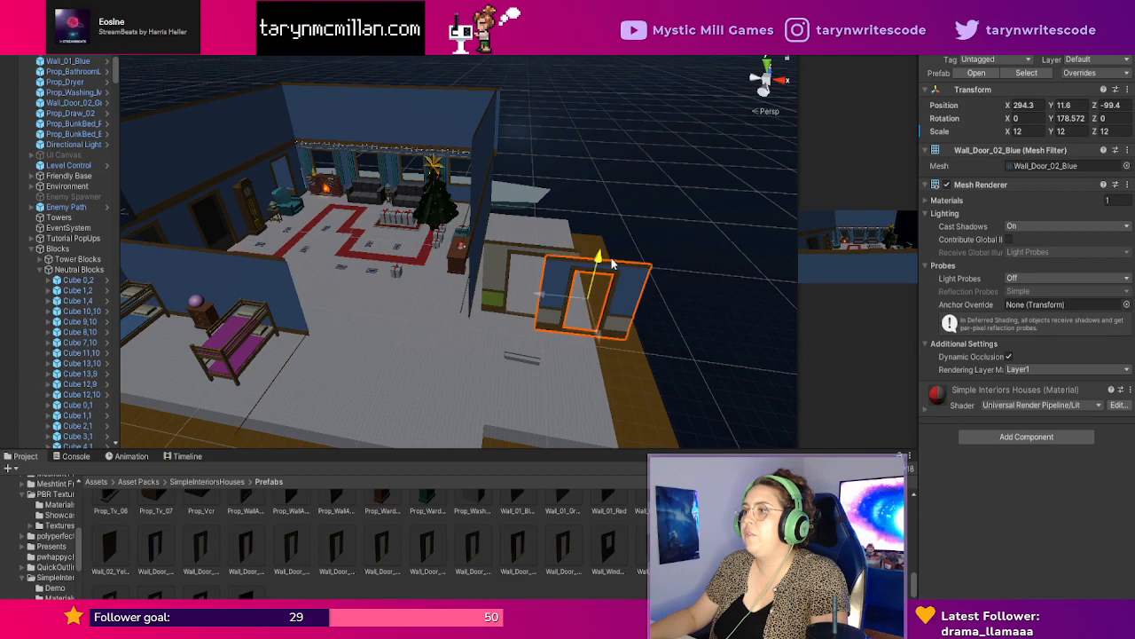
{"action": "scroll", "coordinate": [582, 314], "scroll_direction": "up", "scroll_amount": 2}
{"action": "left_click_drag", "start_coordinate": [566, 305], "coordinate": [480, 301]}
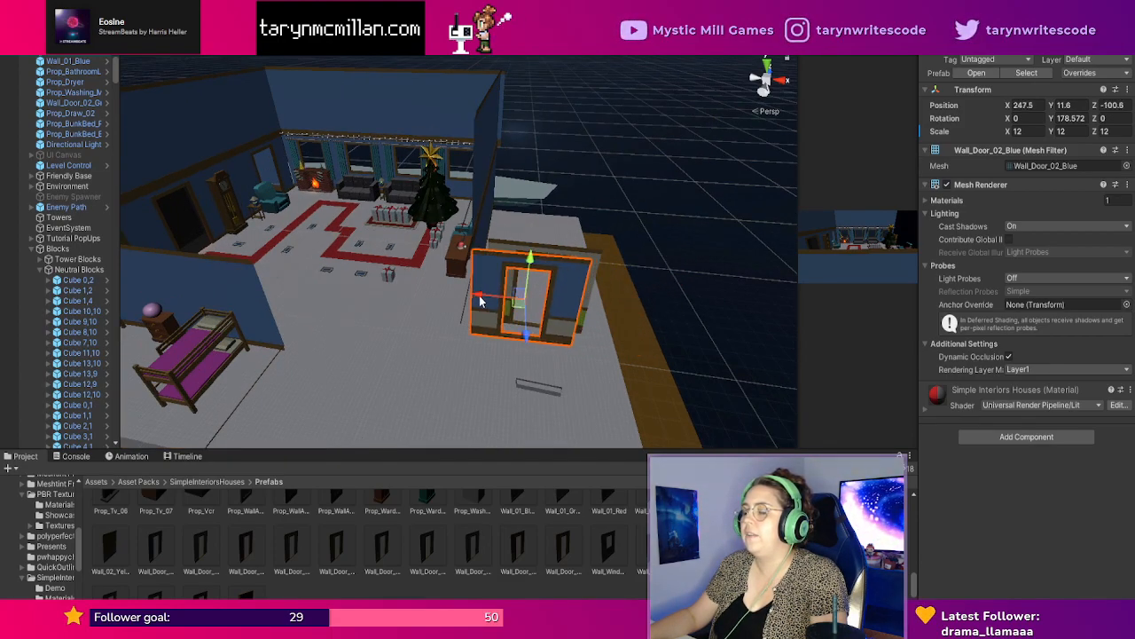
Delete the green doorway wall behind the blue one.
{"action": "left_click", "coordinate": [595, 264]}
{"action": "key", "text": "Delete"}
{"action": "scroll", "coordinate": [657, 334], "scroll_direction": "up", "scroll_amount": 4}
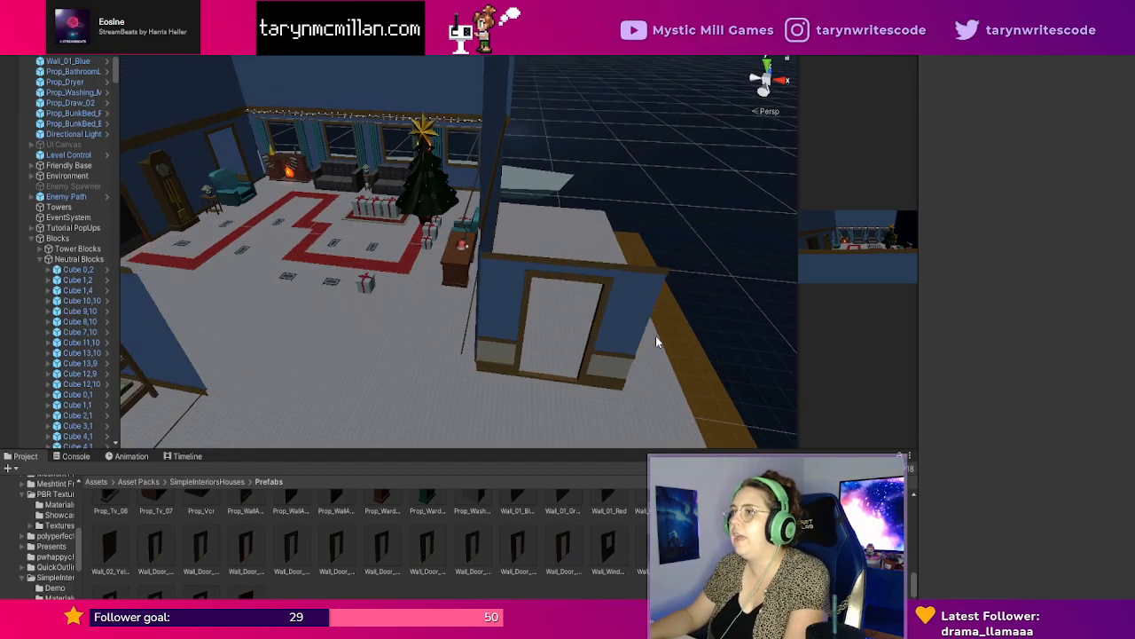
Move the blue doorway wall to about X 243.9, Z -94.1 so it lines up with the end of the living room wall.
{"action": "right_click_drag", "start_coordinate": [656, 335], "coordinate": [764, 332]}
{"action": "scroll", "coordinate": [619, 373], "scroll_direction": "down", "scroll_amount": 3}
{"action": "scroll", "coordinate": [549, 381], "scroll_direction": "up", "scroll_amount": 2}
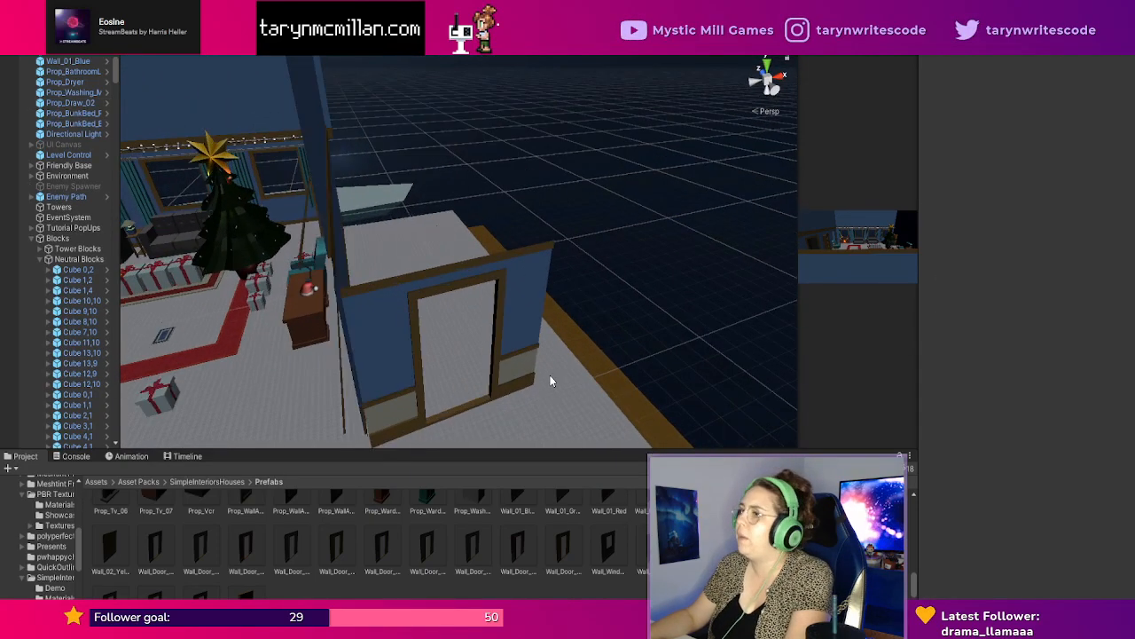
{"action": "right_click_drag", "start_coordinate": [550, 381], "coordinate": [633, 357]}
{"action": "middle_click_drag", "start_coordinate": [552, 360], "coordinate": [594, 354]}
{"action": "right_click_drag", "start_coordinate": [594, 354], "coordinate": [573, 350]}
{"action": "left_click", "coordinate": [503, 364]}
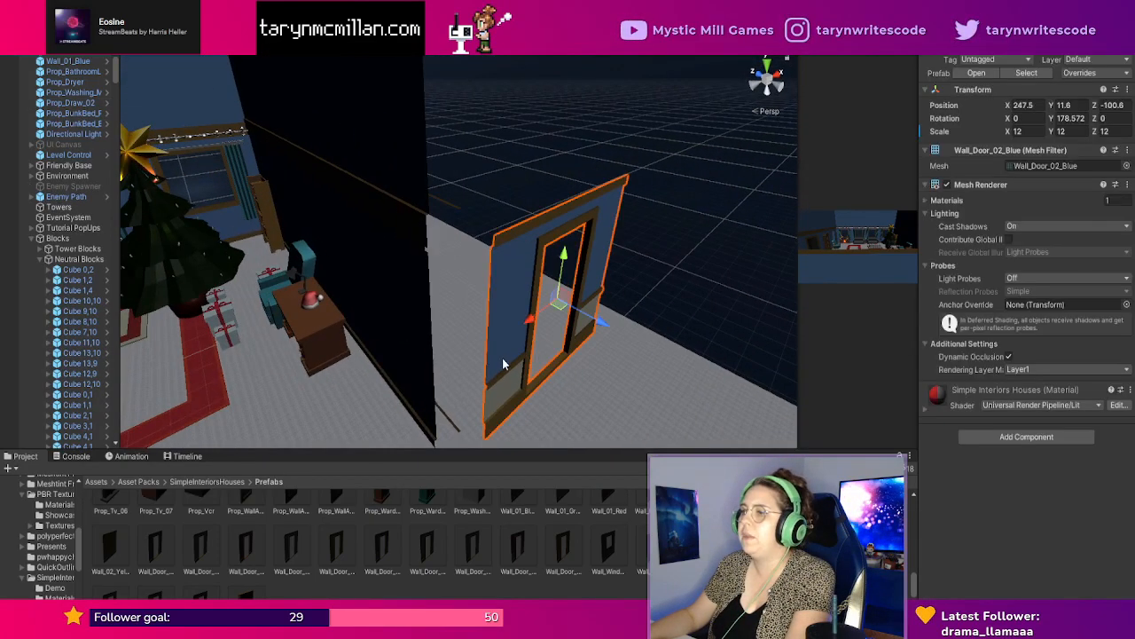
{"action": "left_click_drag", "start_coordinate": [590, 336], "coordinate": [502, 313]}
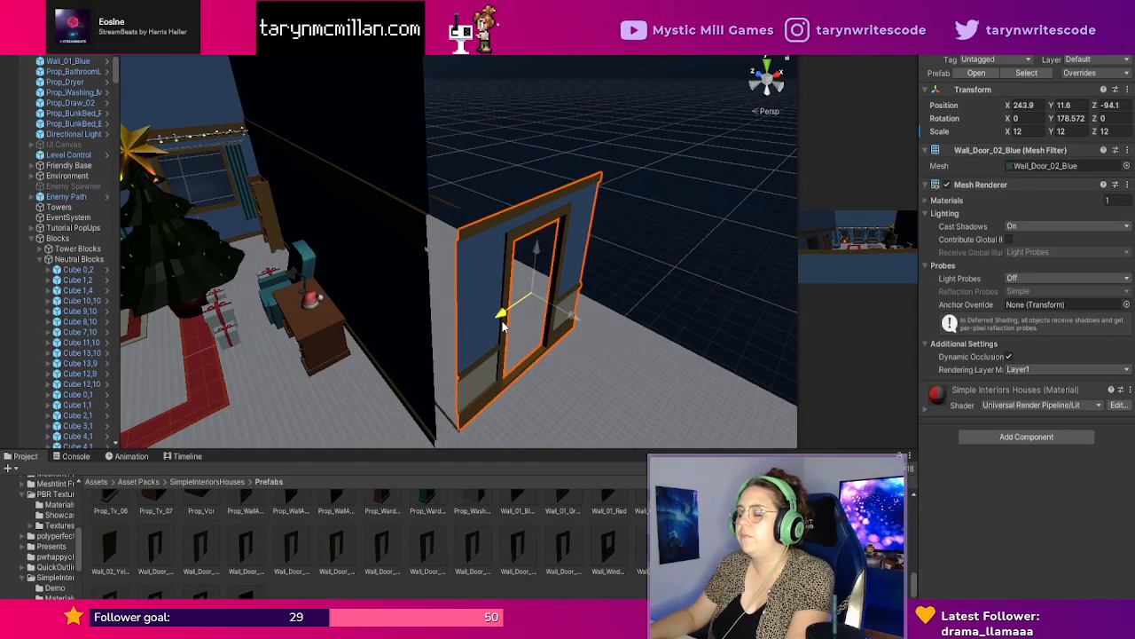
Lower the blue doorway wall to about Y 6.4 and nudge it sideways to about X 246.5.
{"action": "right_click_drag", "start_coordinate": [508, 326], "coordinate": [547, 346]}
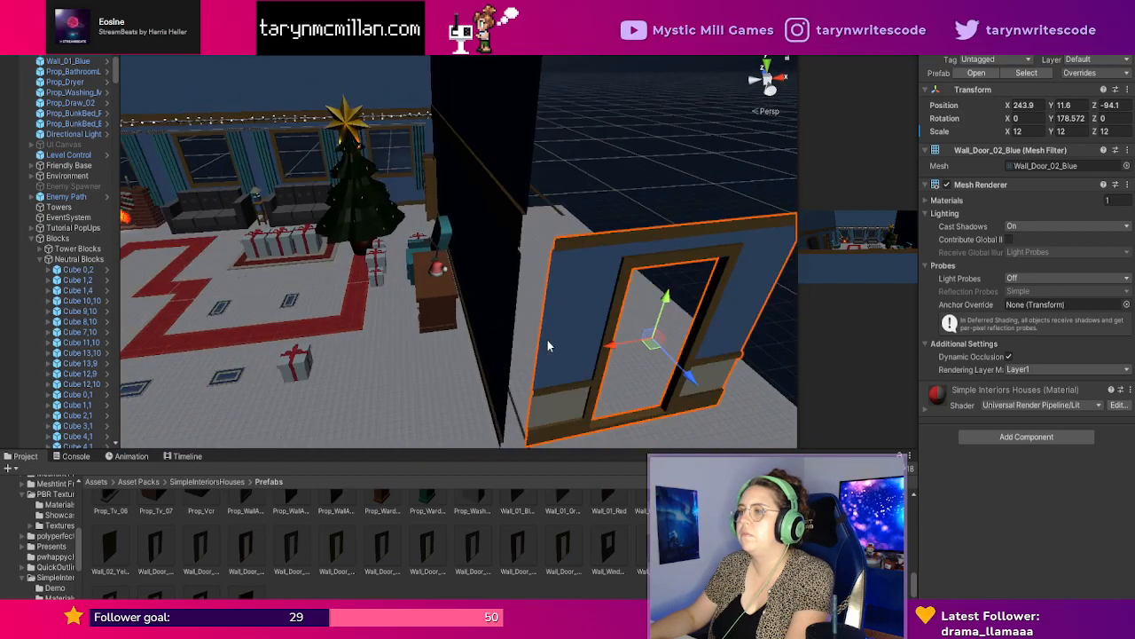
{"action": "right_click_drag", "start_coordinate": [721, 375], "coordinate": [674, 370]}
{"action": "scroll", "coordinate": [674, 370], "scroll_direction": "down", "scroll_amount": 4}
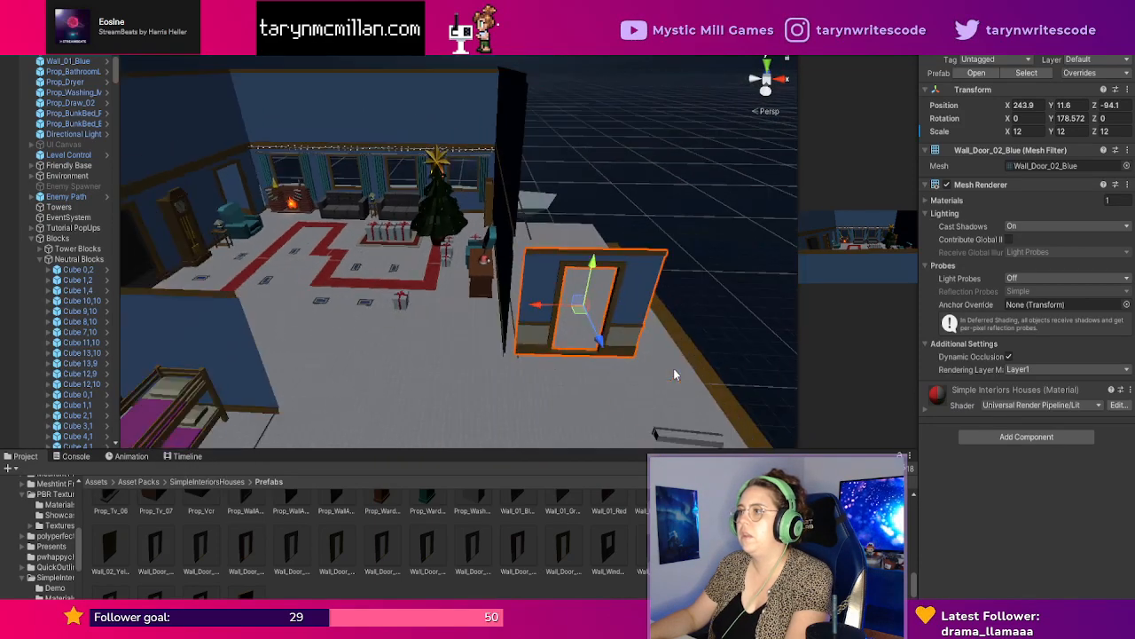
{"action": "middle_click_drag", "start_coordinate": [674, 371], "coordinate": [659, 328]}
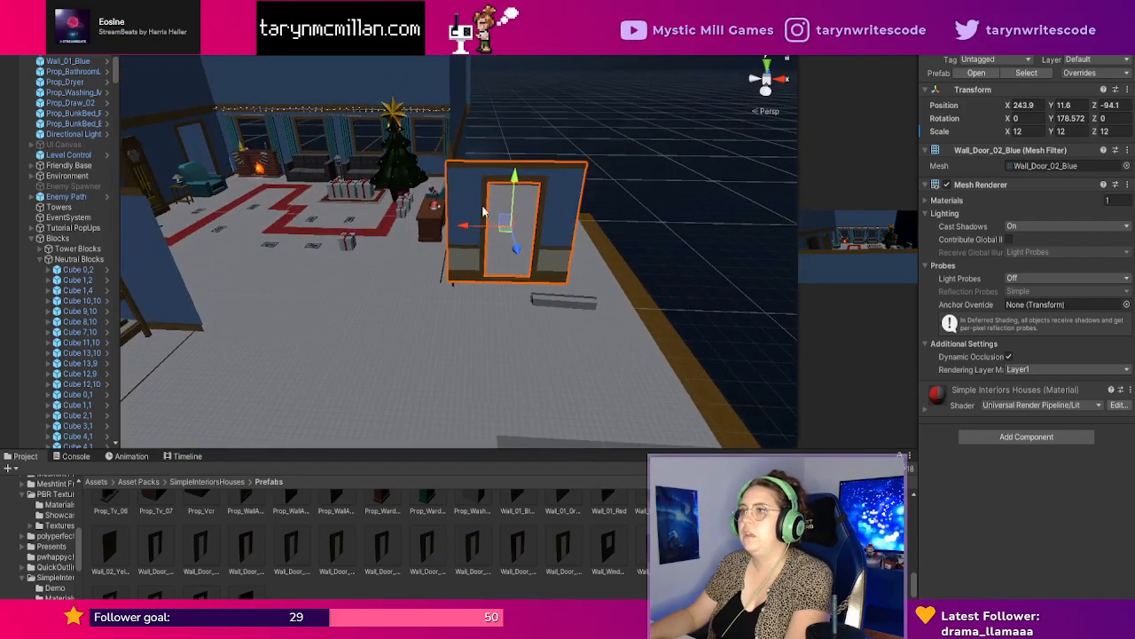
{"action": "left_click_drag", "start_coordinate": [520, 180], "coordinate": [529, 195]}
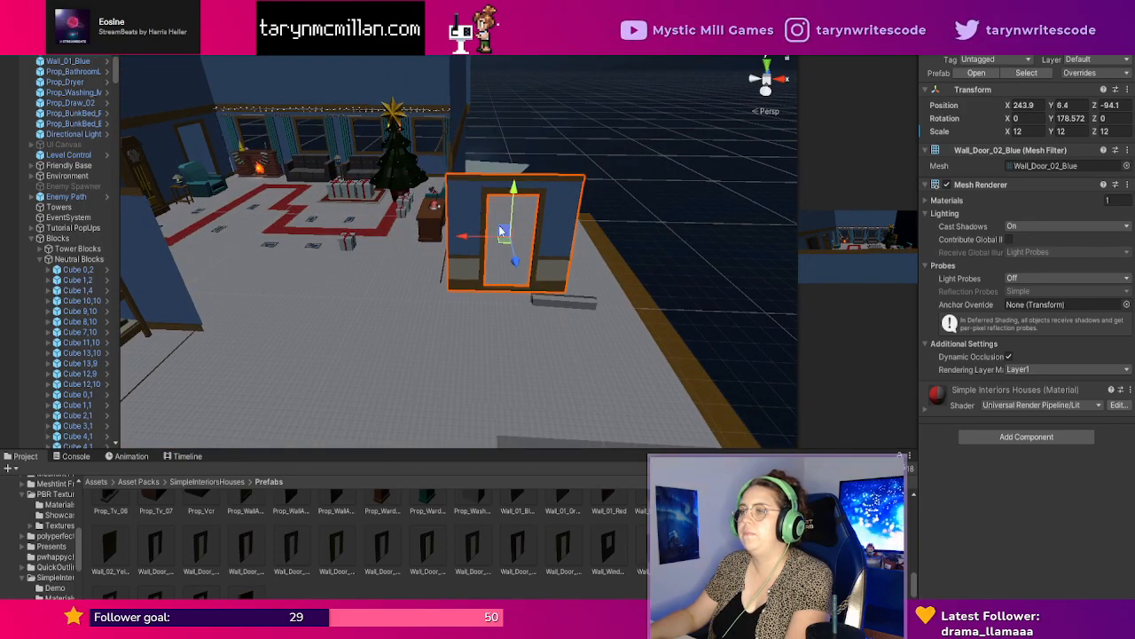
{"action": "left_click_drag", "start_coordinate": [462, 236], "coordinate": [470, 240]}
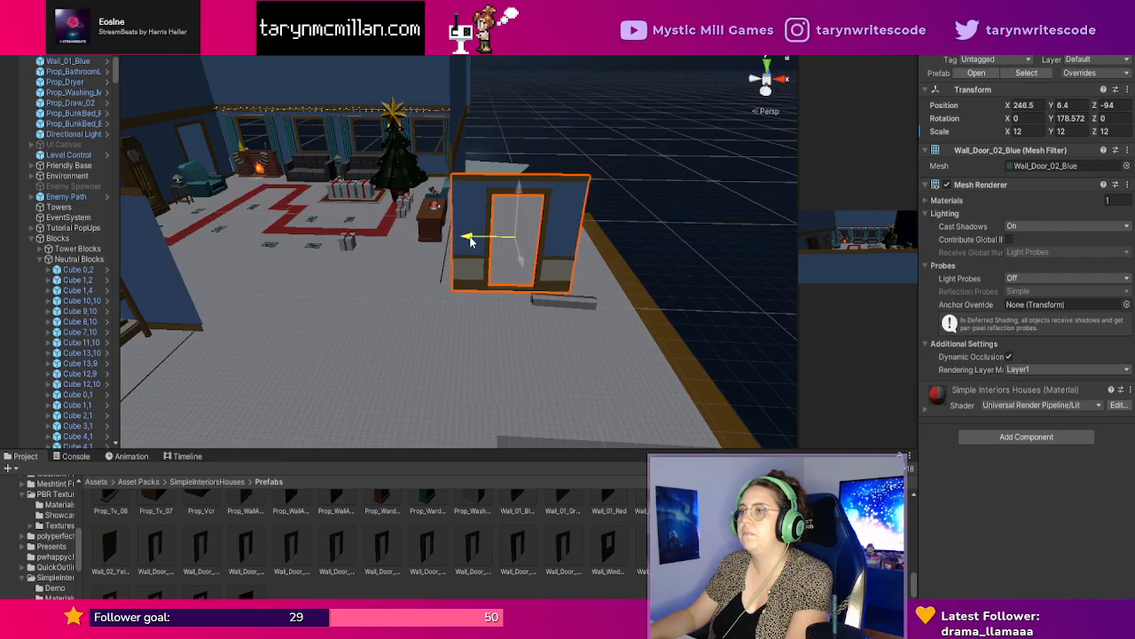
Duplicate the bedroom's end blue wall and move the copy above the blue doorway wall, to about X 239.7, Y 79.6.
{"action": "left_click", "coordinate": [724, 267]}
{"action": "right_click_drag", "start_coordinate": [697, 267], "coordinate": [596, 286]}
{"action": "scroll", "coordinate": [600, 267], "scroll_direction": "down", "scroll_amount": 3}
{"action": "mouse_move", "coordinate": [639, 286]}
{"action": "middle_mouse_down"}
{"action": "mouse_move", "coordinate": [576, 294]}
{"action": "mouse_move", "coordinate": [641, 301]}
{"action": "middle_mouse_up"}
{"action": "scroll", "coordinate": [576, 294], "scroll_direction": "down", "scroll_amount": 4}
{"action": "left_click", "coordinate": [442, 279]}
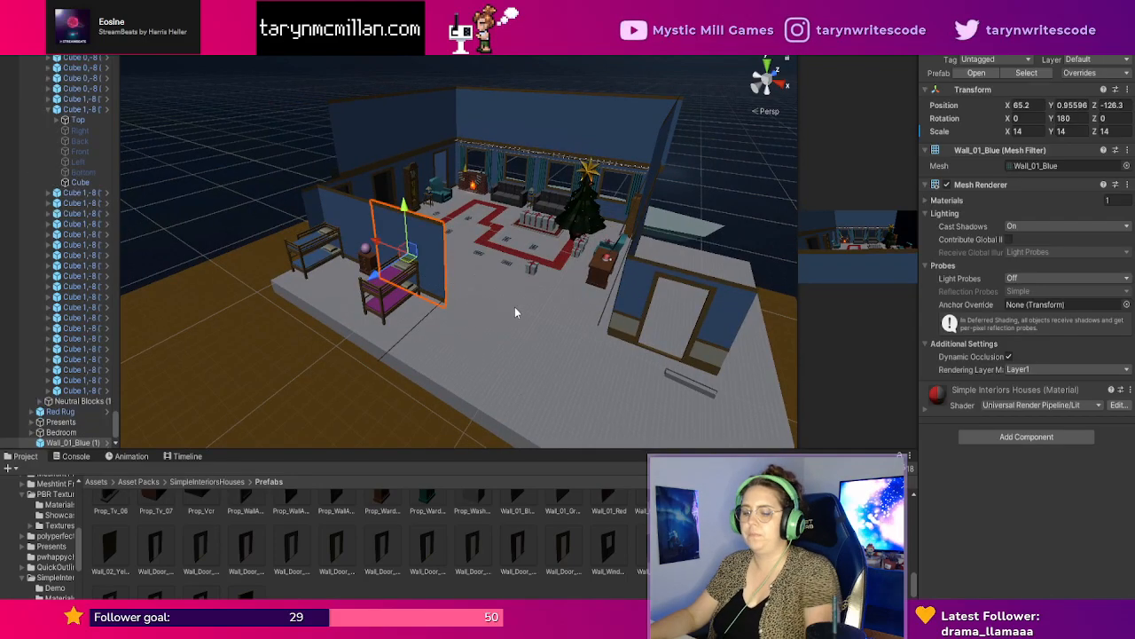
{"action": "key", "text": "ctrl+d"}
{"action": "left_click_drag", "start_coordinate": [381, 247], "coordinate": [777, 143]}
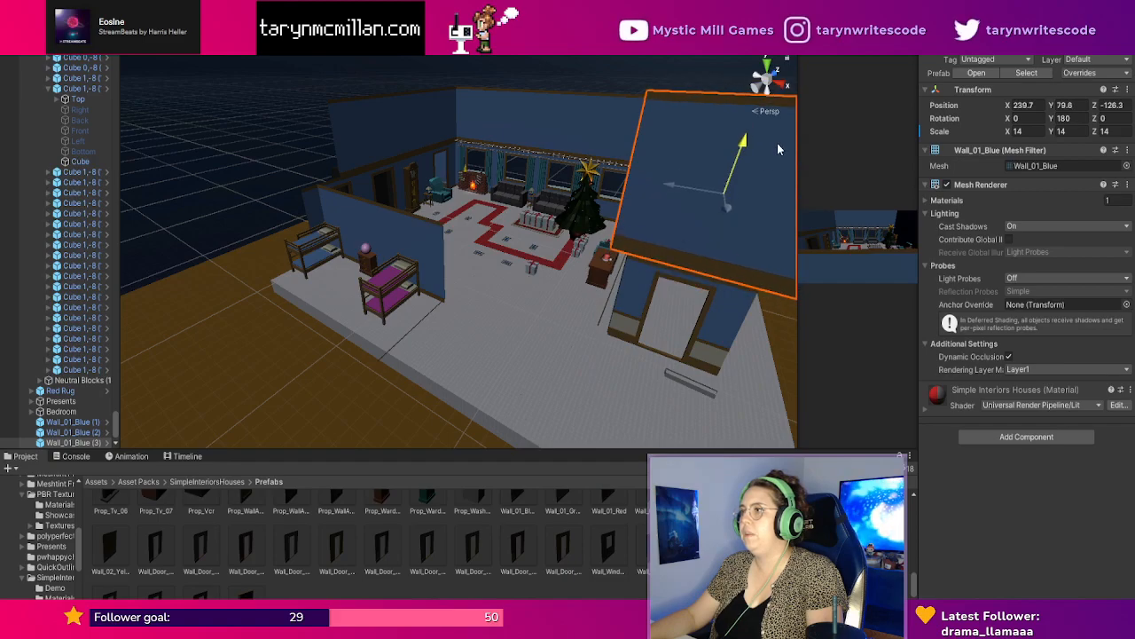
Set the duplicated wall's scale to 12 on all axes and slide it sideways to about X 261.6.
{"action": "scroll", "coordinate": [670, 356], "scroll_direction": "up", "scroll_amount": 2}
{"action": "middle_click_drag", "start_coordinate": [671, 357], "coordinate": [639, 343]}
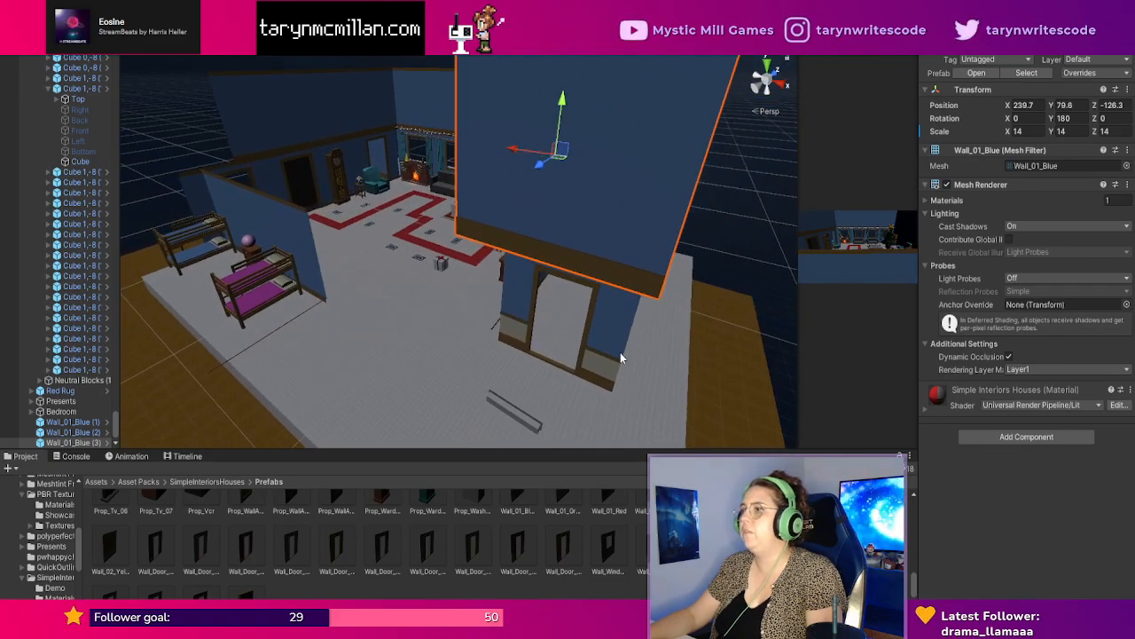
{"action": "left_click", "coordinate": [620, 355]}
{"action": "left_click", "coordinate": [653, 200]}
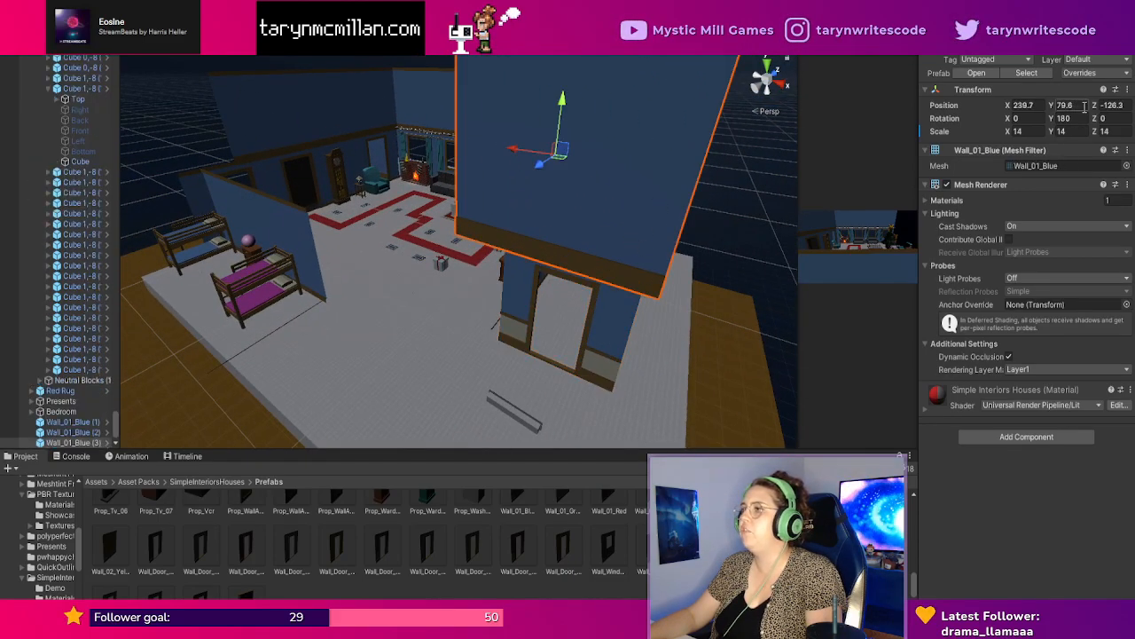
{"action": "left_click", "coordinate": [1034, 133]}
{"action": "type", "text": "12"}
{"action": "key", "text": "Tab"}
{"action": "type", "text": "12"}
{"action": "key", "text": "Tab"}
{"action": "type", "text": "12"}
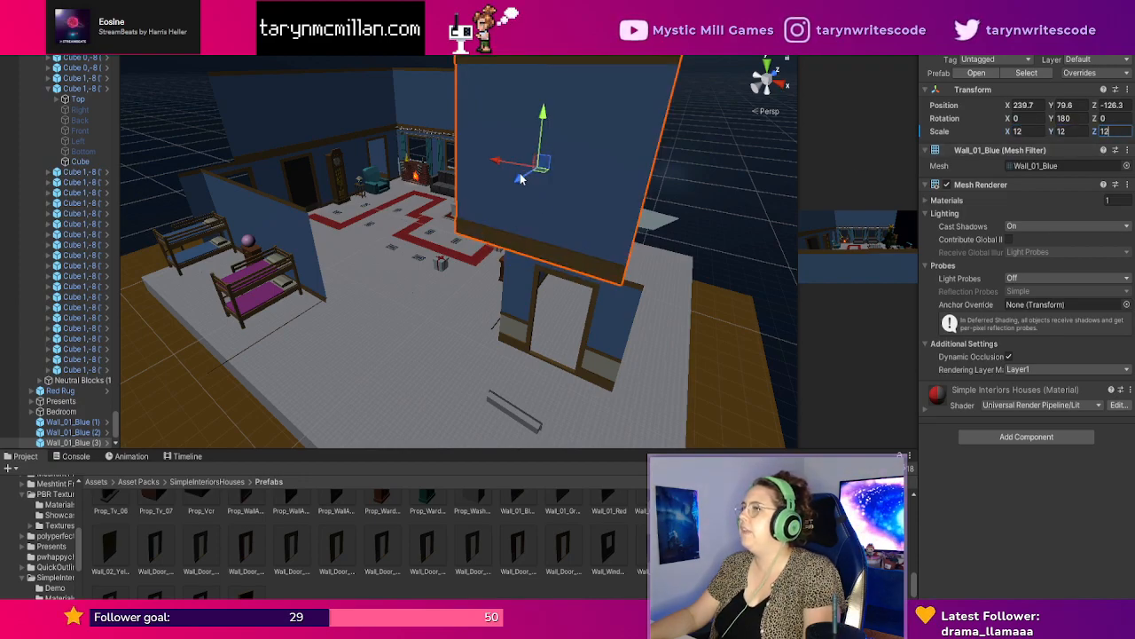
{"action": "left_click_drag", "start_coordinate": [521, 179], "coordinate": [568, 168]}
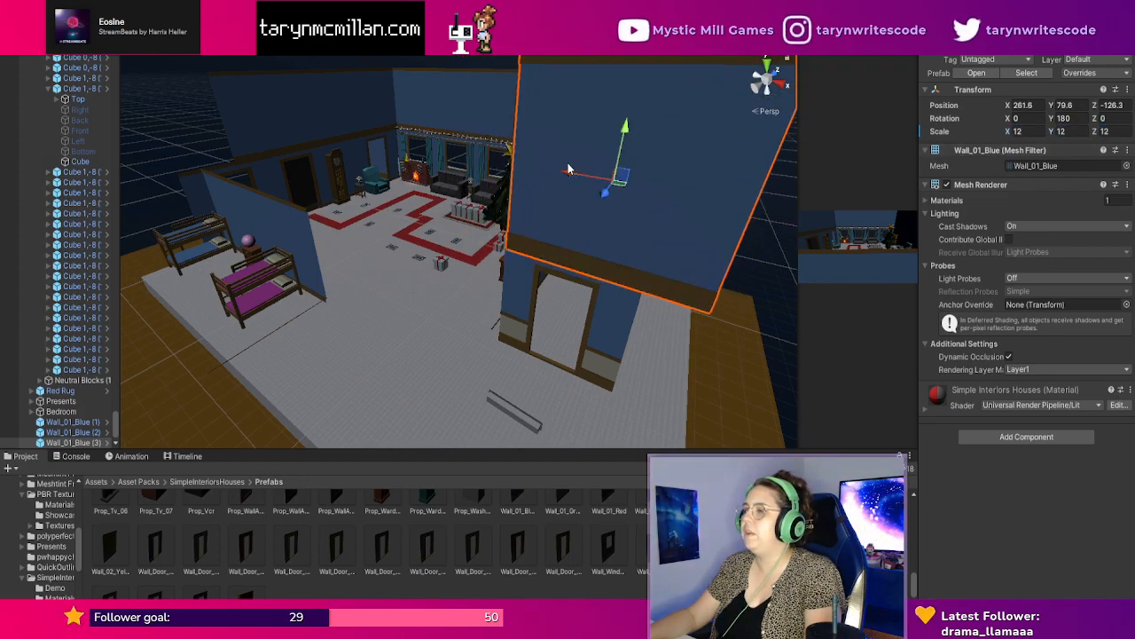
Delete the duplicated blue wall floating above the doorway wall.
{"action": "left_click", "coordinate": [663, 360]}
{"action": "key", "text": "w"}
{"action": "right_click_drag", "start_coordinate": [710, 393], "coordinate": [751, 345]}
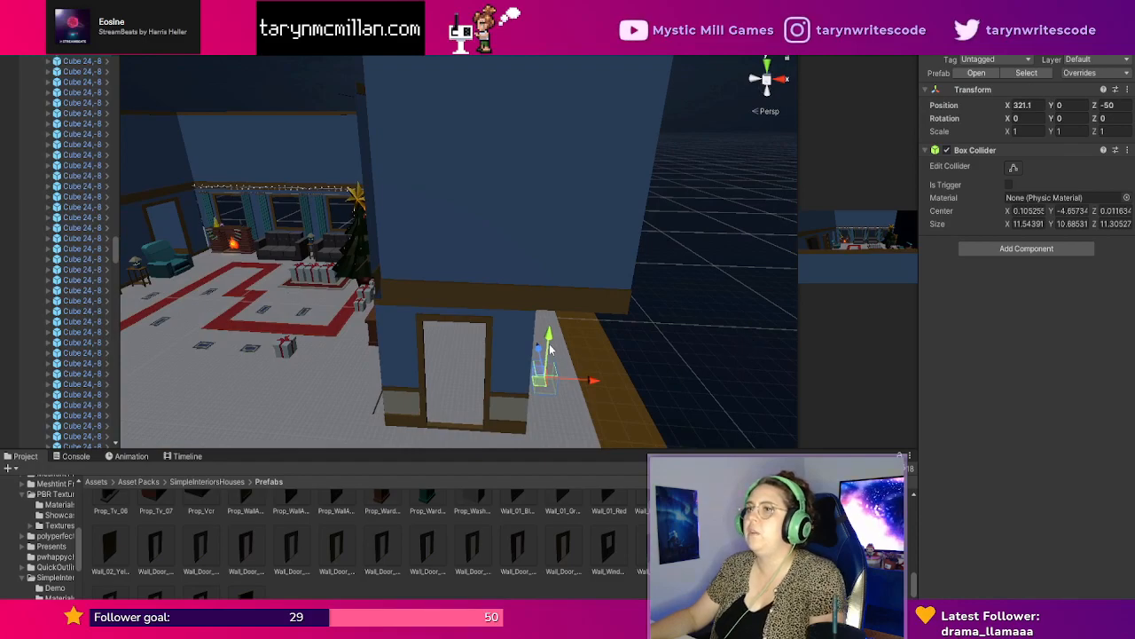
{"action": "middle_click_drag", "start_coordinate": [550, 349], "coordinate": [608, 346]}
{"action": "left_click", "coordinate": [474, 172]}
{"action": "left_click", "coordinate": [472, 172]}
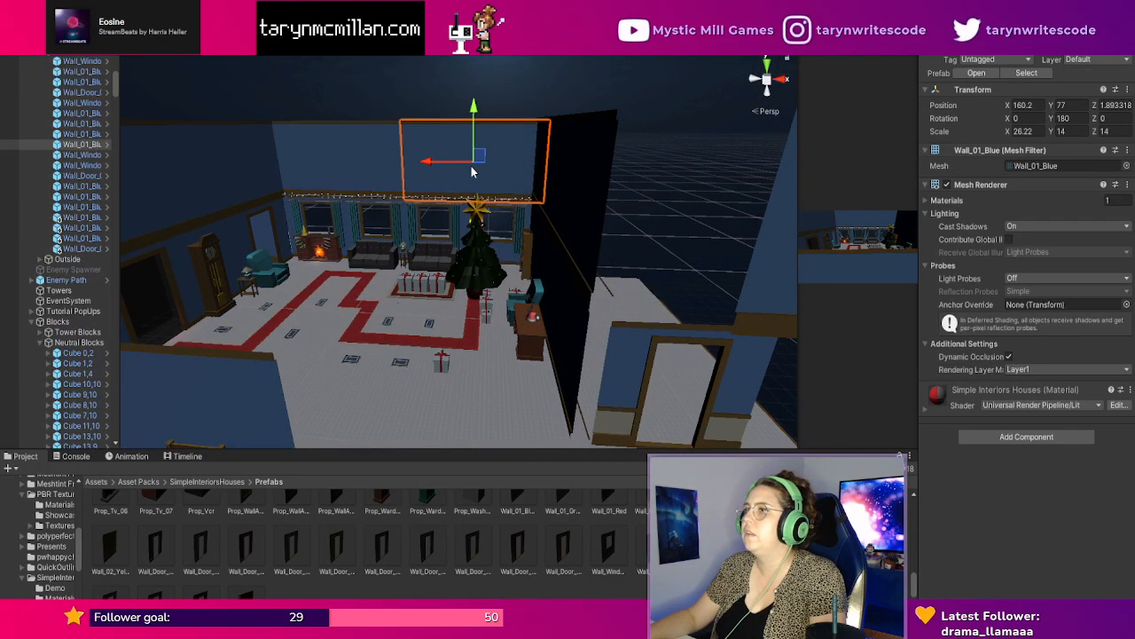
{"action": "scroll", "coordinate": [684, 321], "scroll_direction": "down", "scroll_amount": 2}
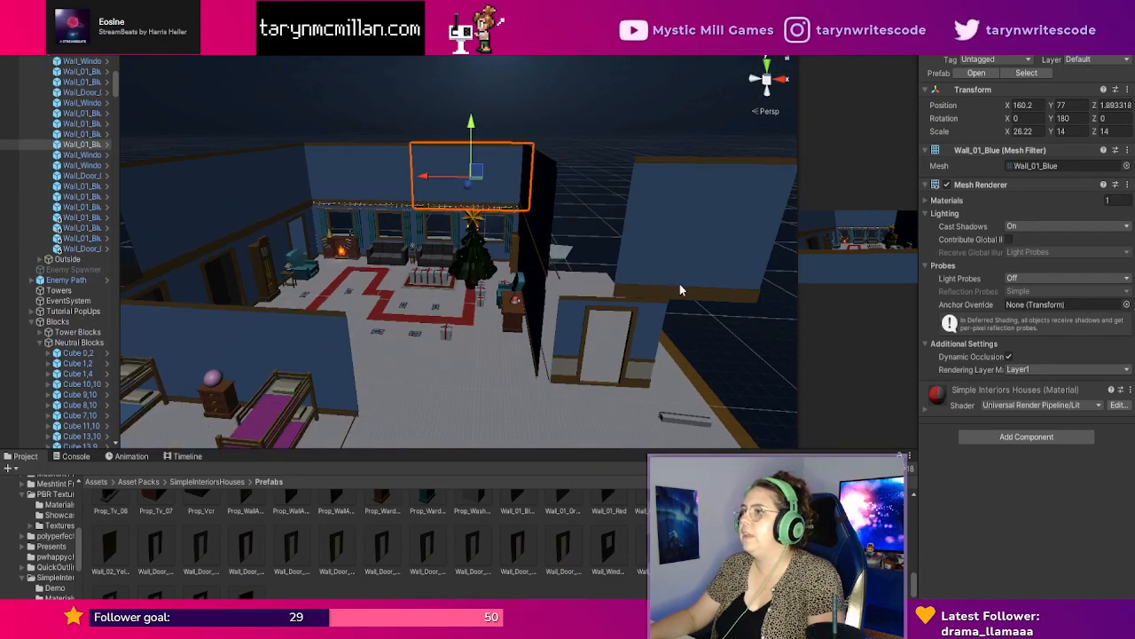
{"action": "left_click", "coordinate": [679, 284]}
{"action": "left_click_drag", "start_coordinate": [656, 241], "coordinate": [596, 236]}
{"action": "key", "text": "Delete"}
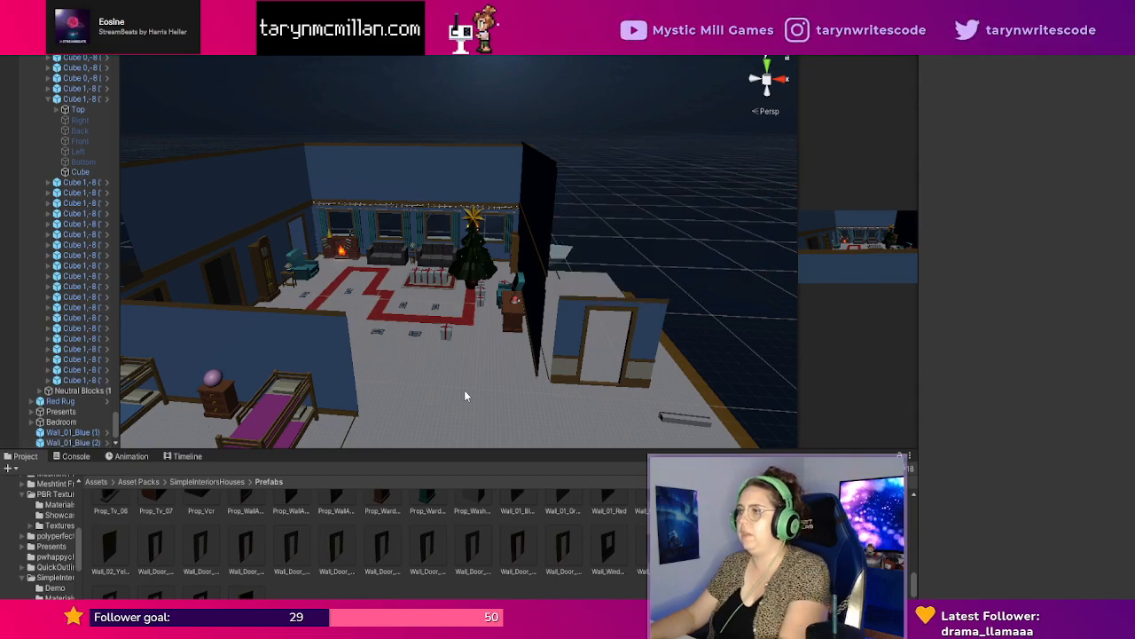
Check the bedroom wall's scale and set the blue doorway wall's scale to 14 on all axes.
{"action": "left_click", "coordinate": [337, 367]}
{"action": "left_click", "coordinate": [338, 367]}
{"action": "left_click", "coordinate": [300, 352]}
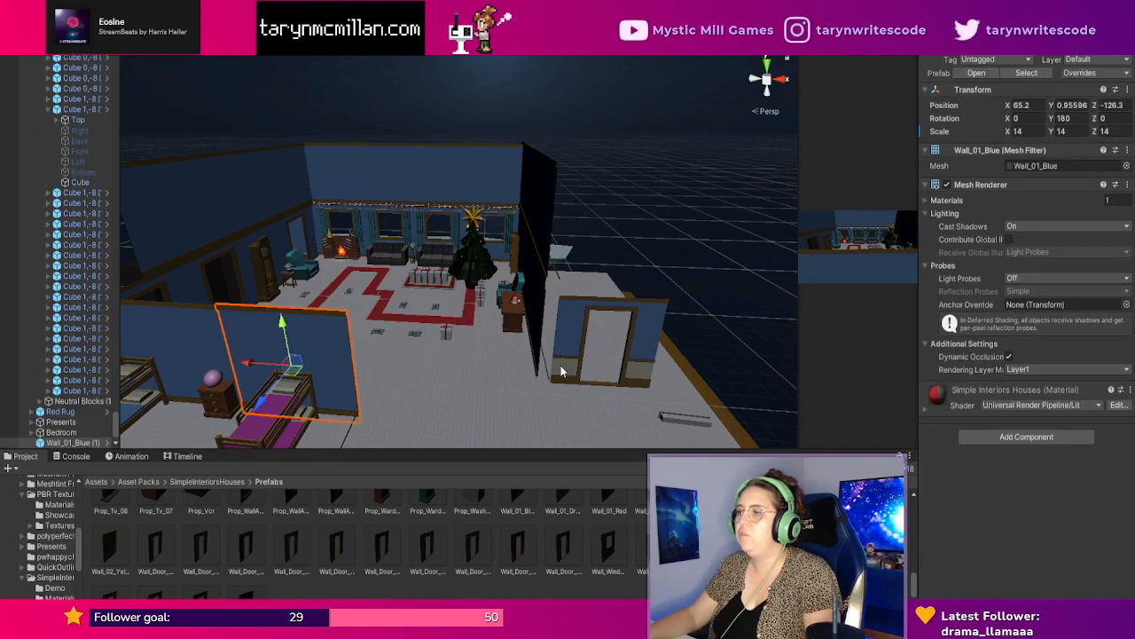
{"action": "left_click", "coordinate": [570, 352]}
{"action": "mouse_move", "coordinate": [597, 381]}
{"action": "middle_mouse_down"}
{"action": "mouse_move", "coordinate": [569, 363]}
{"action": "mouse_move", "coordinate": [612, 358]}
{"action": "mouse_move", "coordinate": [579, 385]}
{"action": "middle_mouse_up"}
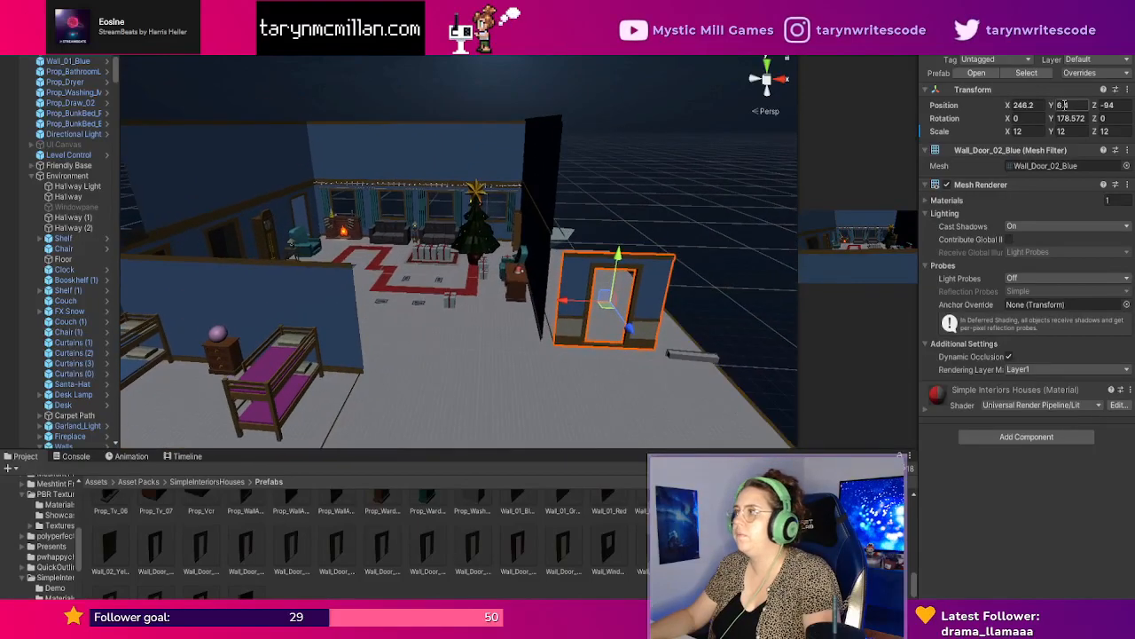
{"action": "type", "text": "14"}
{"action": "key", "text": "Tab"}
{"action": "type", "text": "14"}
{"action": "key", "text": "Tab"}
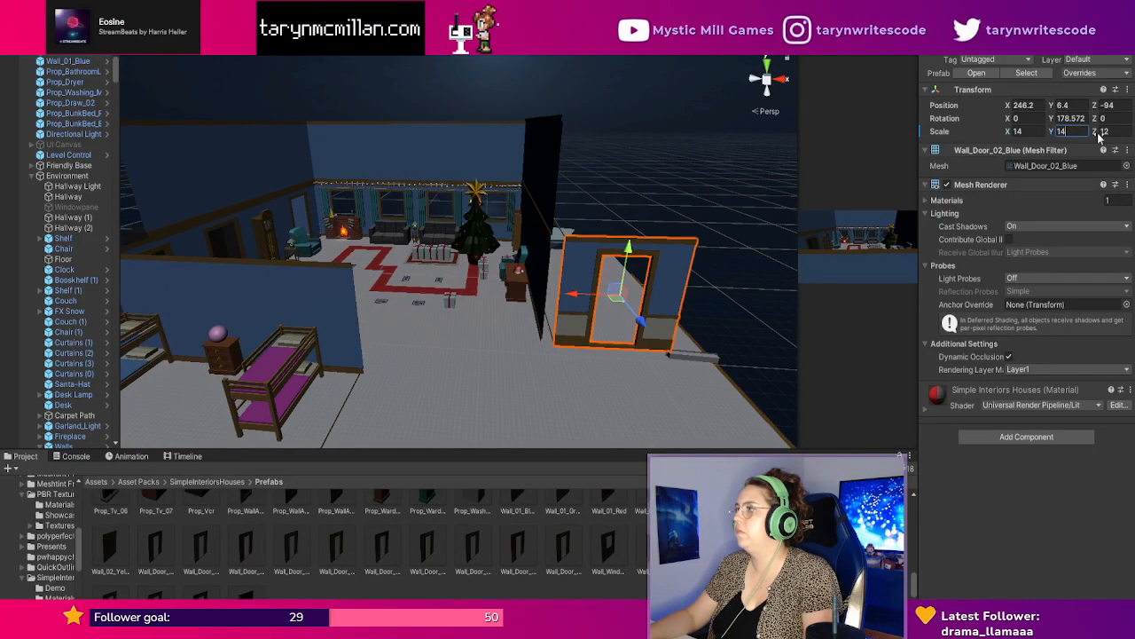
{"action": "type", "text": "14"}
Move the blue doorway wall to about X 238.6, Z -91.4, against the end of the living room's side wall.
{"action": "left_click_drag", "start_coordinate": [568, 296], "coordinate": [558, 295]}
{"action": "left_click", "coordinate": [754, 293]}
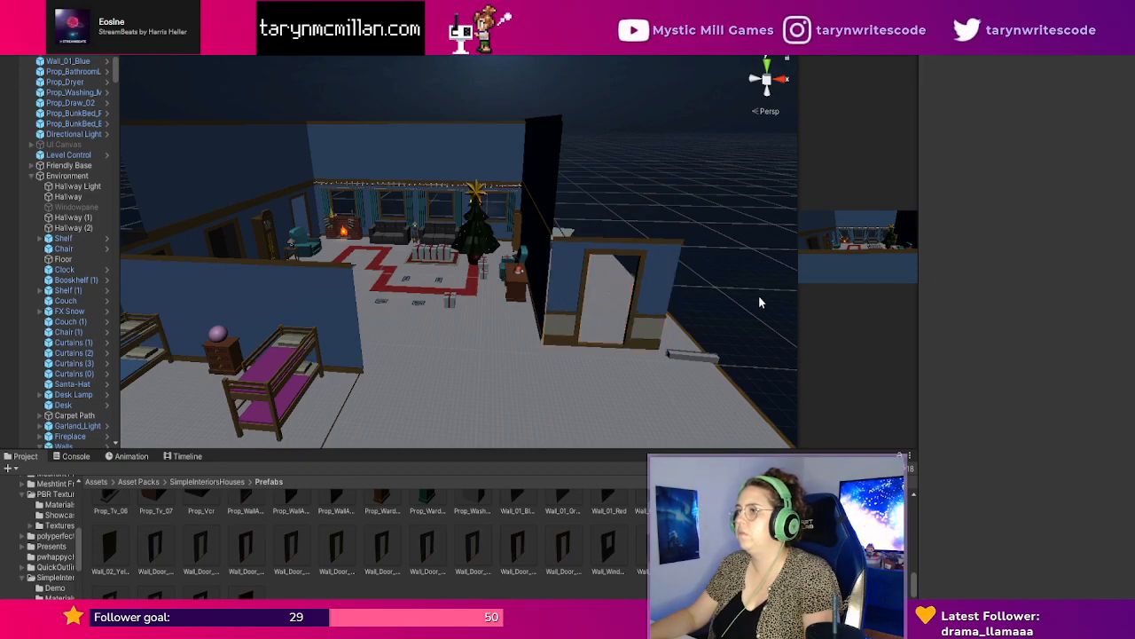
{"action": "middle_click_drag", "start_coordinate": [759, 294], "coordinate": [745, 292]}
{"action": "scroll", "coordinate": [621, 303], "scroll_direction": "up", "scroll_amount": 3}
{"action": "left_click", "coordinate": [619, 309]}
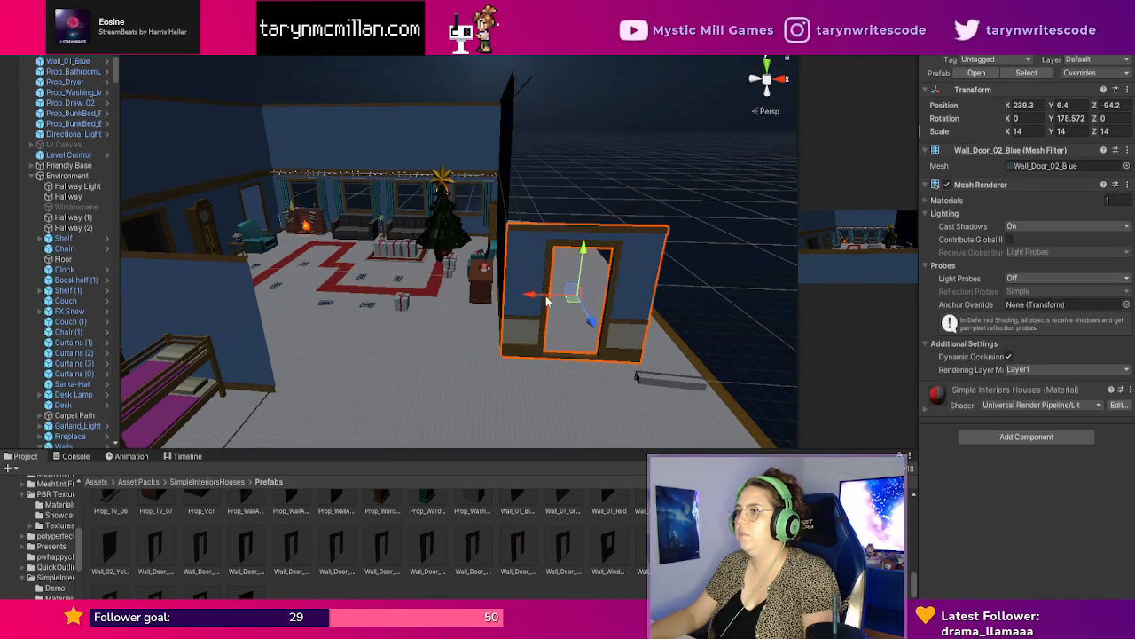
{"action": "left_click", "coordinate": [731, 314]}
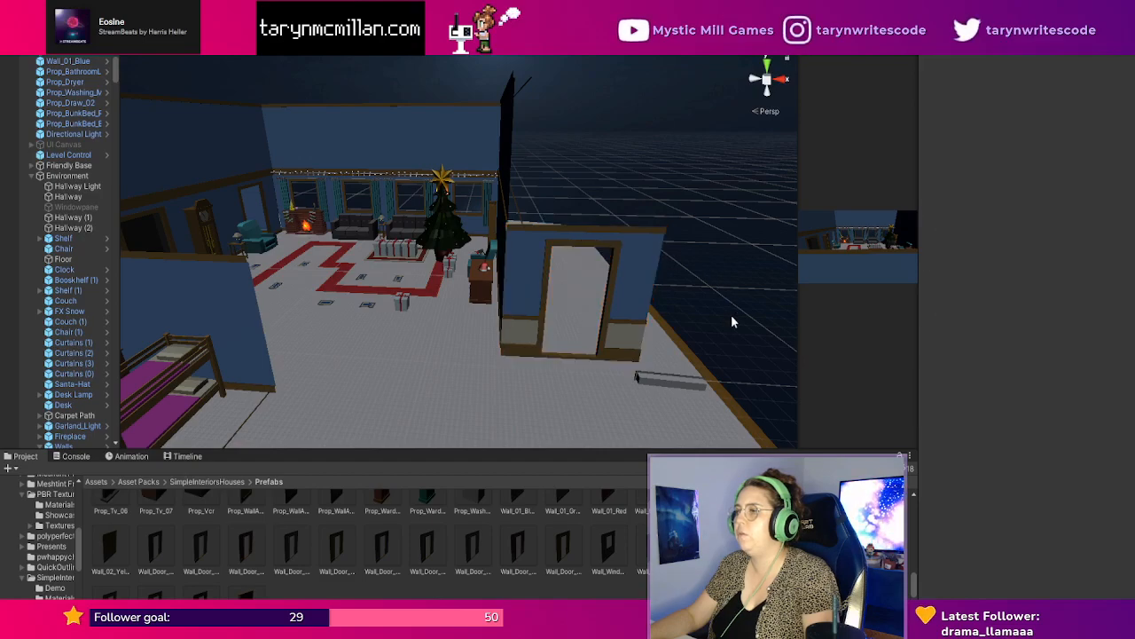
{"action": "middle_click_drag", "start_coordinate": [731, 315], "coordinate": [769, 324]}
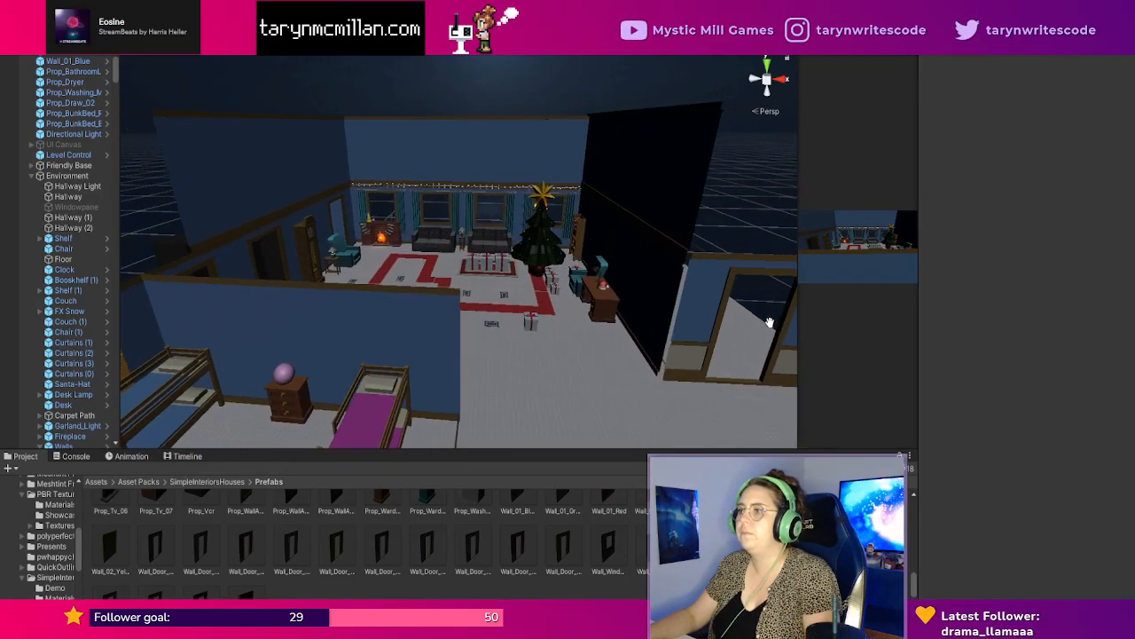
{"action": "left_click", "coordinate": [722, 342]}
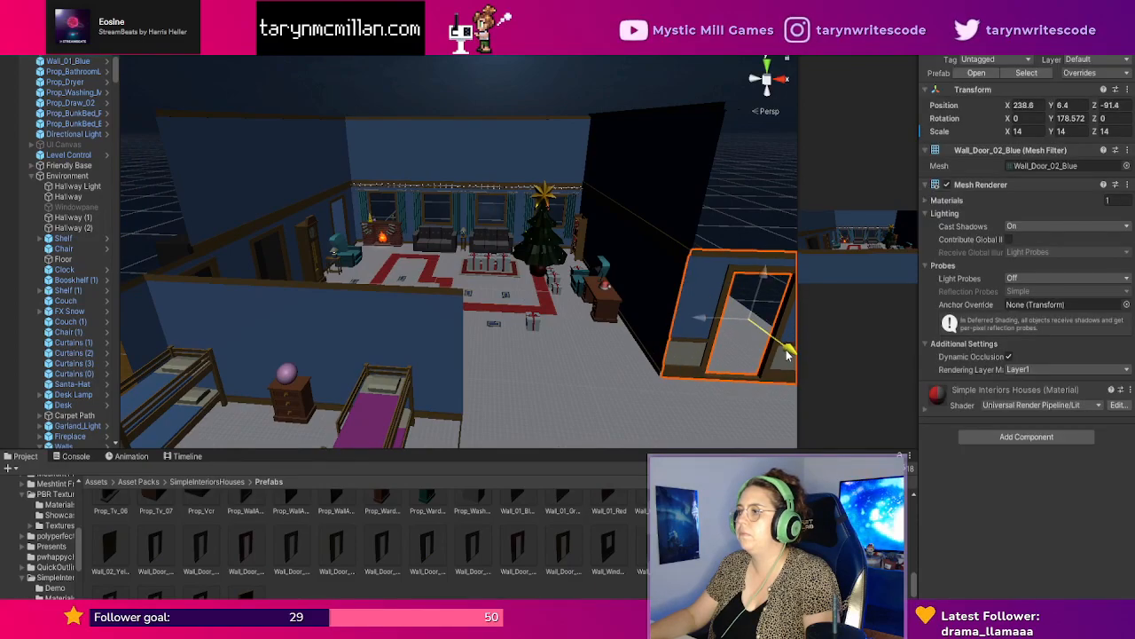
Slide the blue doorway wall away from the living room to about X 246.1.
{"action": "left_click", "coordinate": [718, 394]}
{"action": "middle_click_drag", "start_coordinate": [718, 394], "coordinate": [650, 387]}
{"action": "scroll", "coordinate": [465, 369], "scroll_direction": "up", "scroll_amount": 2}
{"action": "left_click", "coordinate": [514, 339]}
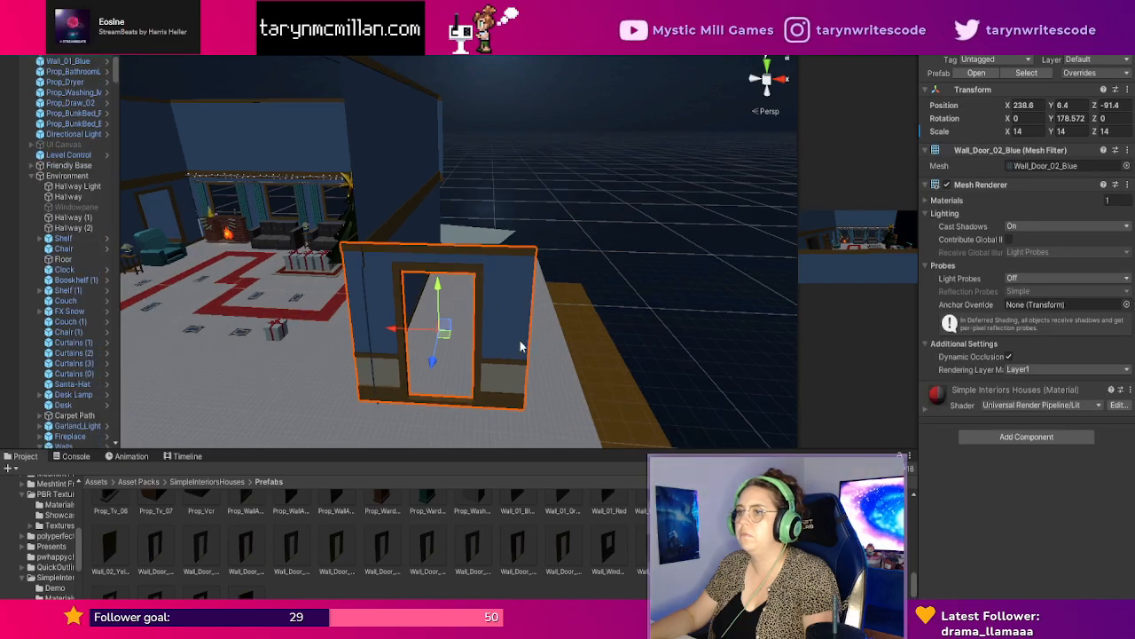
{"action": "left_click_drag", "start_coordinate": [395, 332], "coordinate": [421, 341]}
{"action": "left_click", "coordinate": [572, 355]}
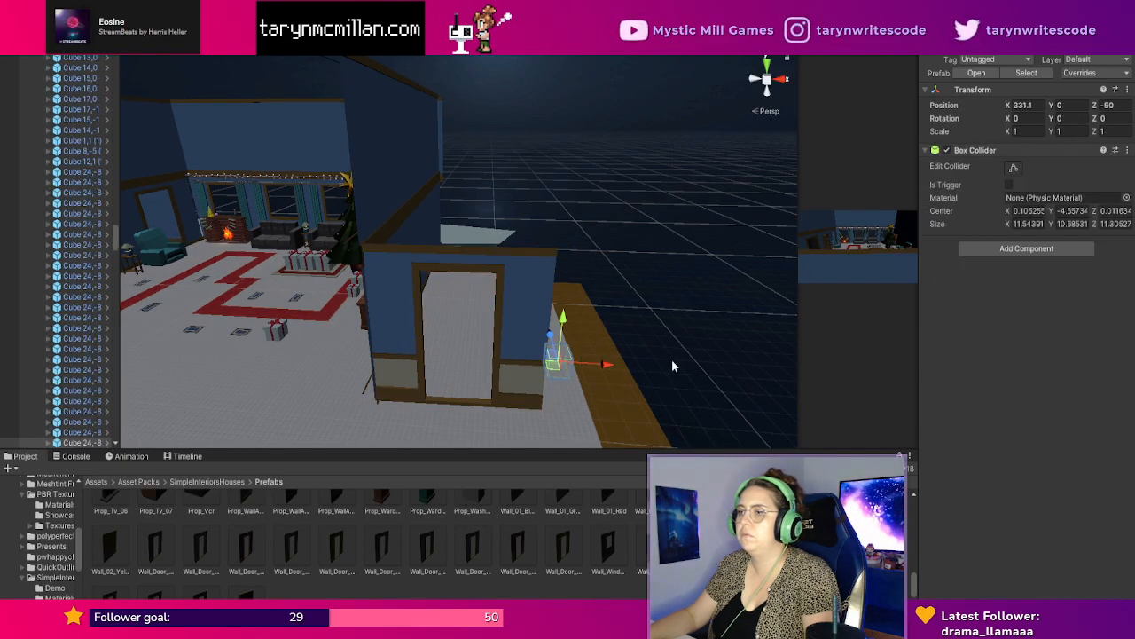
Select the lower and upper side walls beside the Christmas tree and shift them together so the lower one sits at about X 283.
{"action": "scroll", "coordinate": [672, 359], "scroll_direction": "up", "scroll_amount": 2}
{"action": "right_click_drag", "start_coordinate": [672, 359], "coordinate": [737, 363]}
{"action": "middle_click_drag", "start_coordinate": [603, 377], "coordinate": [665, 360]}
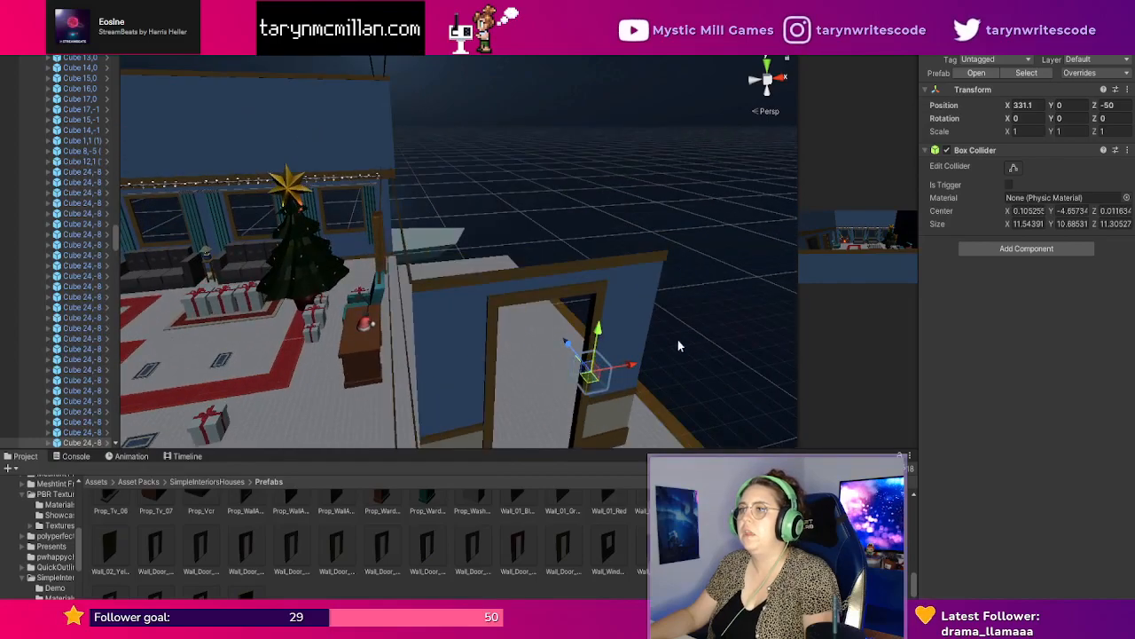
{"action": "scroll", "coordinate": [621, 336], "scroll_direction": "down", "scroll_amount": 5}
{"action": "right_click_drag", "start_coordinate": [621, 336], "coordinate": [536, 339]}
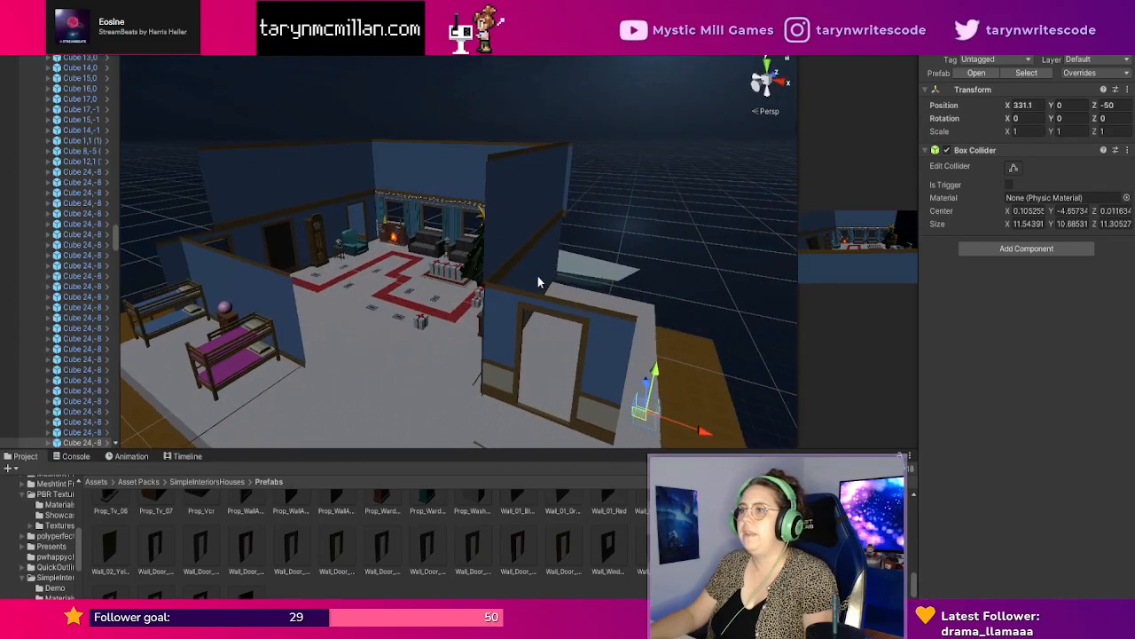
{"action": "left_click", "coordinate": [537, 276]}
{"action": "left_click", "coordinate": [537, 276]}
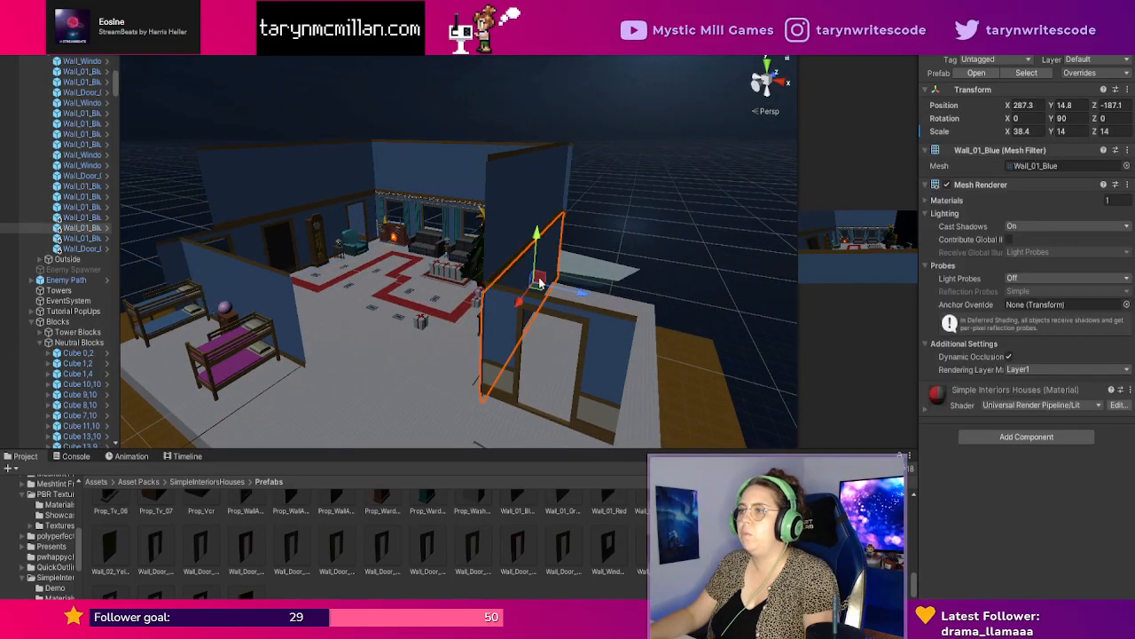
{"action": "left_click", "coordinate": [507, 236], "text": "shift"}
{"action": "left_click_drag", "start_coordinate": [595, 257], "coordinate": [586, 257]}
{"action": "left_click", "coordinate": [693, 354]}
Check the gap beside the living room's side wall and slide the blue doorway wall to about X 242.7.
{"action": "scroll", "coordinate": [695, 357], "scroll_direction": "up", "scroll_amount": 2}
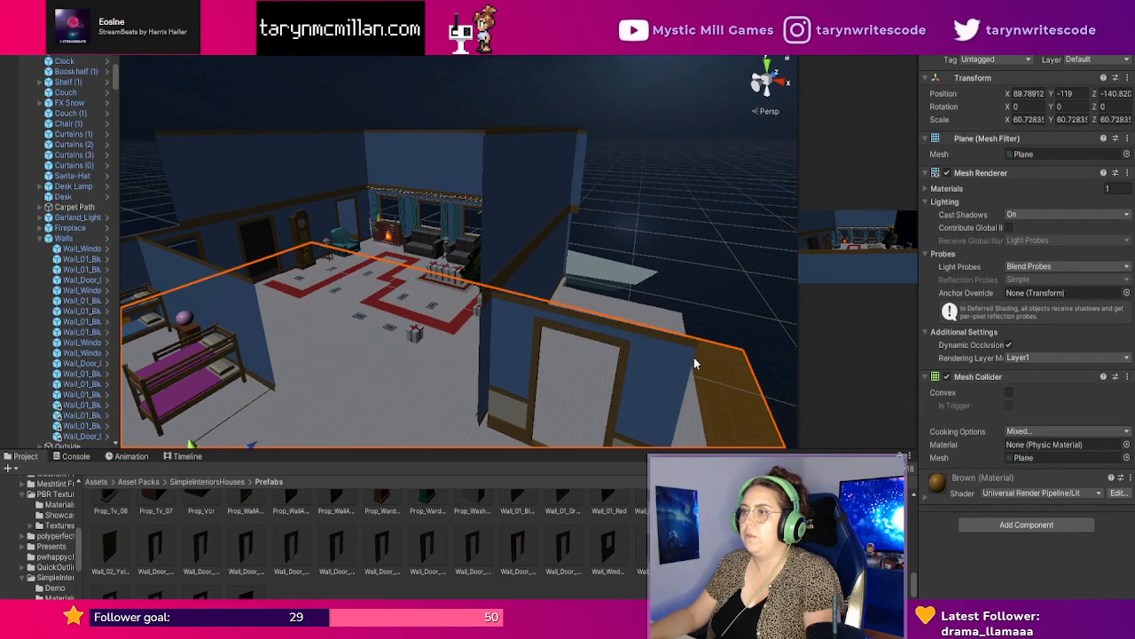
{"action": "left_click_drag", "start_coordinate": [696, 358], "coordinate": [752, 365], "text": "alt"}
{"action": "middle_click_drag", "start_coordinate": [654, 362], "coordinate": [684, 339]}
{"action": "scroll", "coordinate": [631, 329], "scroll_direction": "up", "scroll_amount": 3}
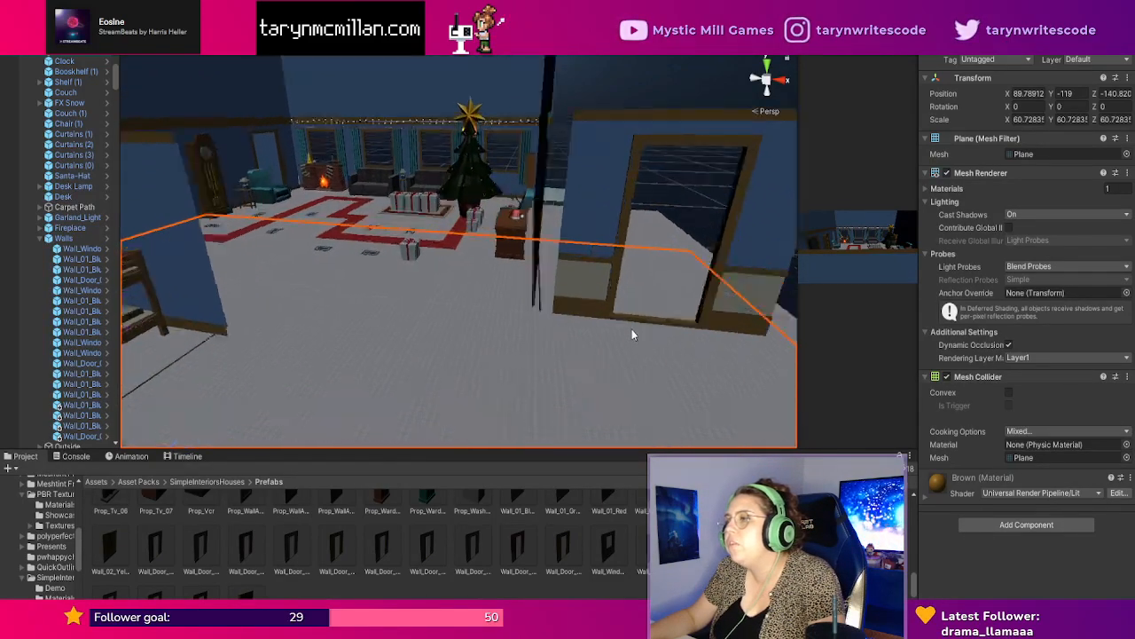
{"action": "right_click_drag", "start_coordinate": [631, 329], "coordinate": [663, 312]}
{"action": "mouse_move", "coordinate": [662, 313]}
{"action": "middle_mouse_down"}
{"action": "mouse_move", "coordinate": [648, 307]}
{"action": "mouse_move", "coordinate": [654, 321]}
{"action": "middle_mouse_up"}
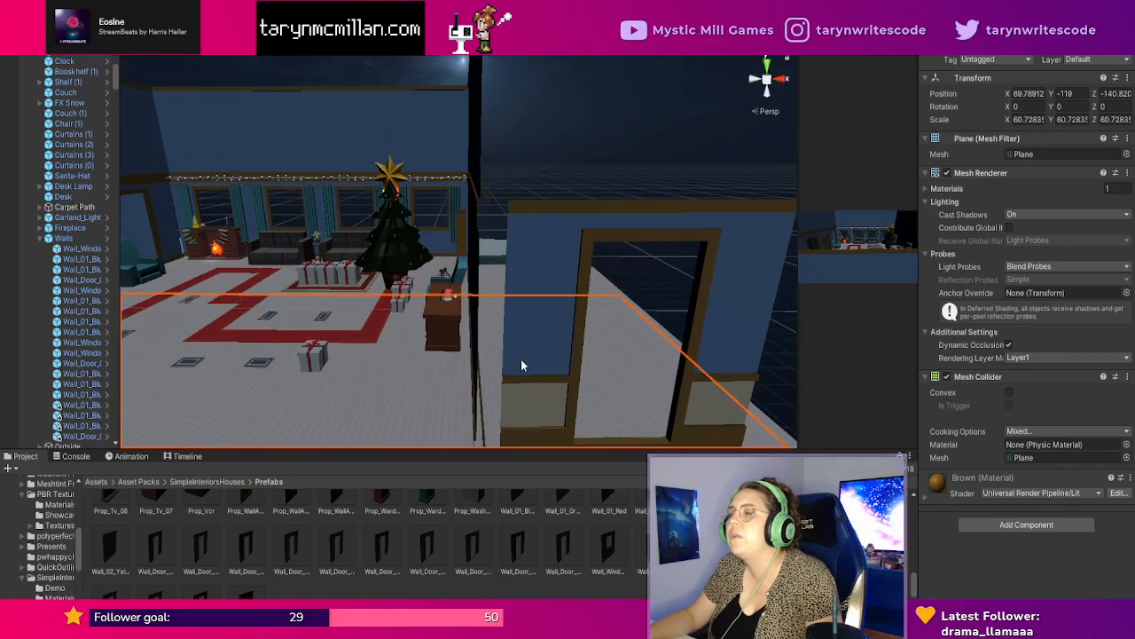
{"action": "left_click", "coordinate": [486, 412]}
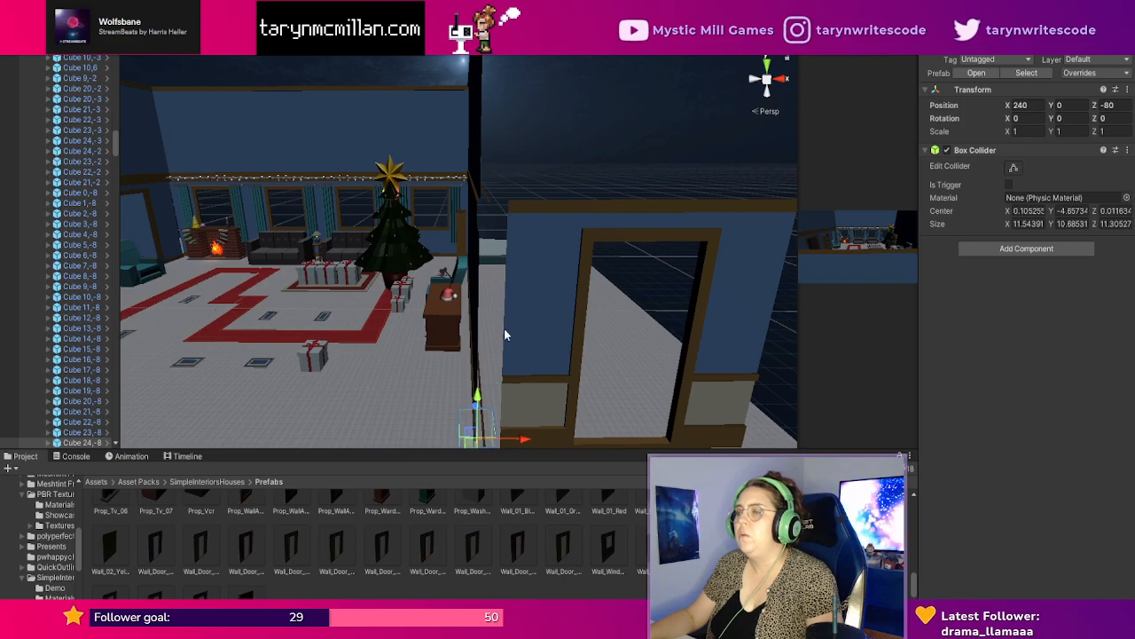
{"action": "mouse_move", "coordinate": [568, 339]}
{"action": "right_mouse_down"}
{"action": "mouse_move", "coordinate": [623, 343]}
{"action": "mouse_move", "coordinate": [572, 334]}
{"action": "right_mouse_up"}
{"action": "scroll", "coordinate": [570, 334], "scroll_direction": "down", "scroll_amount": 3}
{"action": "left_click", "coordinate": [480, 332]}
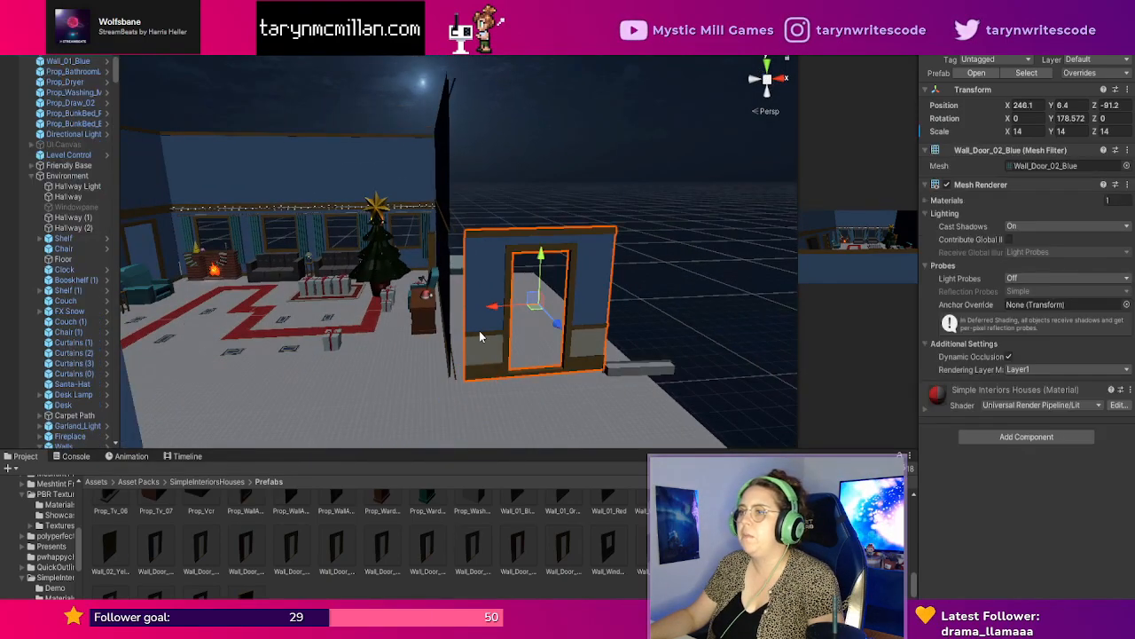
{"action": "left_click_drag", "start_coordinate": [494, 307], "coordinate": [487, 310]}
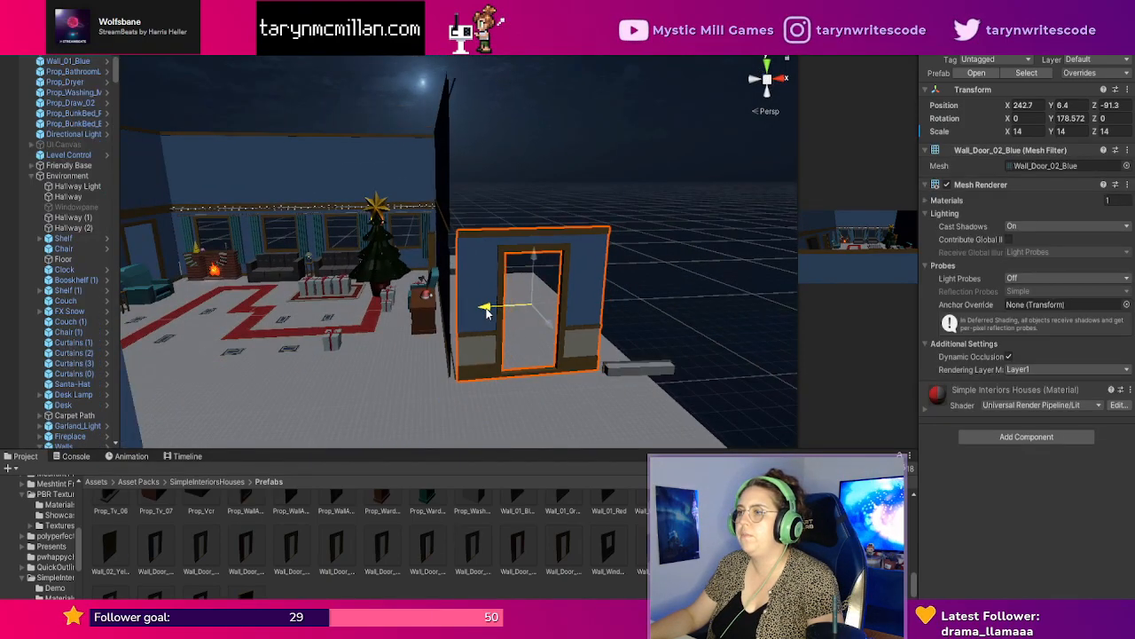
Duplicate the living room's lower side wall and move the copy to about X 381.4, along the floor's outer edge.
{"action": "scroll", "coordinate": [705, 293], "scroll_direction": "down", "scroll_amount": 2}
{"action": "scroll", "coordinate": [707, 297], "scroll_direction": "up", "scroll_amount": 4}
{"action": "right_click_drag", "start_coordinate": [713, 306], "coordinate": [656, 320]}
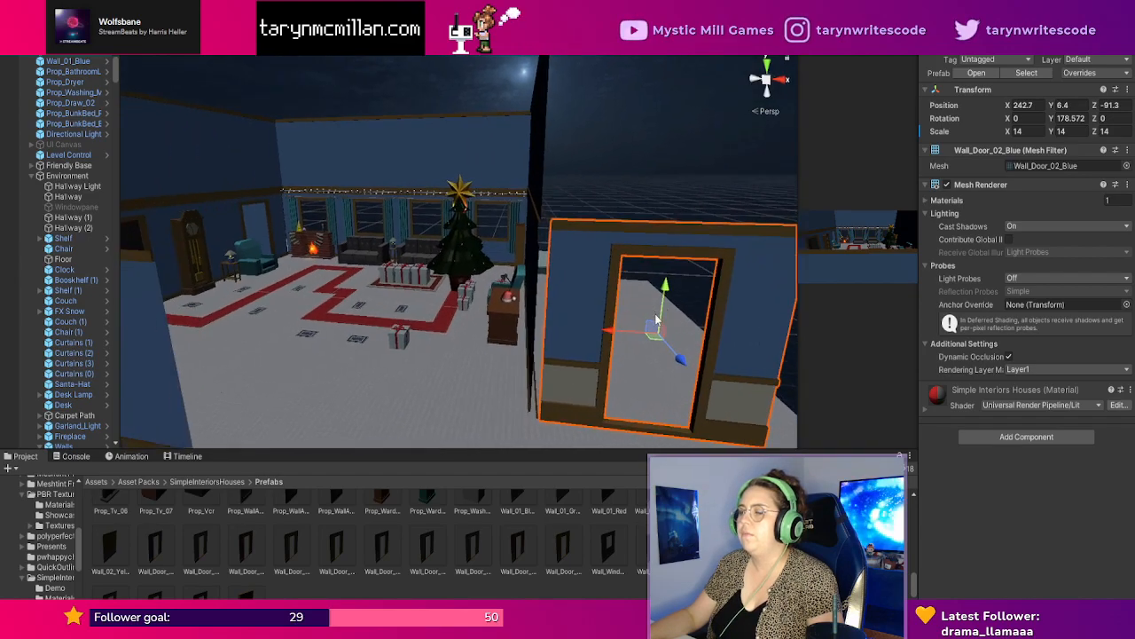
{"action": "middle_click_drag", "start_coordinate": [656, 320], "coordinate": [626, 323]}
{"action": "left_click", "coordinate": [436, 275]}
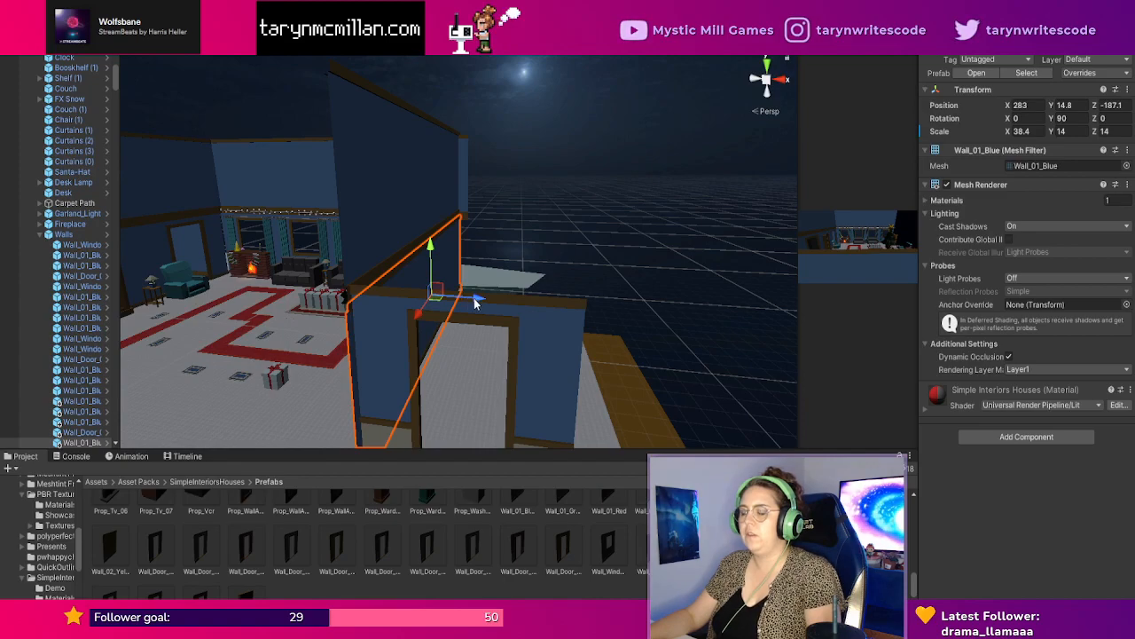
{"action": "left_click_drag", "start_coordinate": [475, 303], "coordinate": [646, 334]}
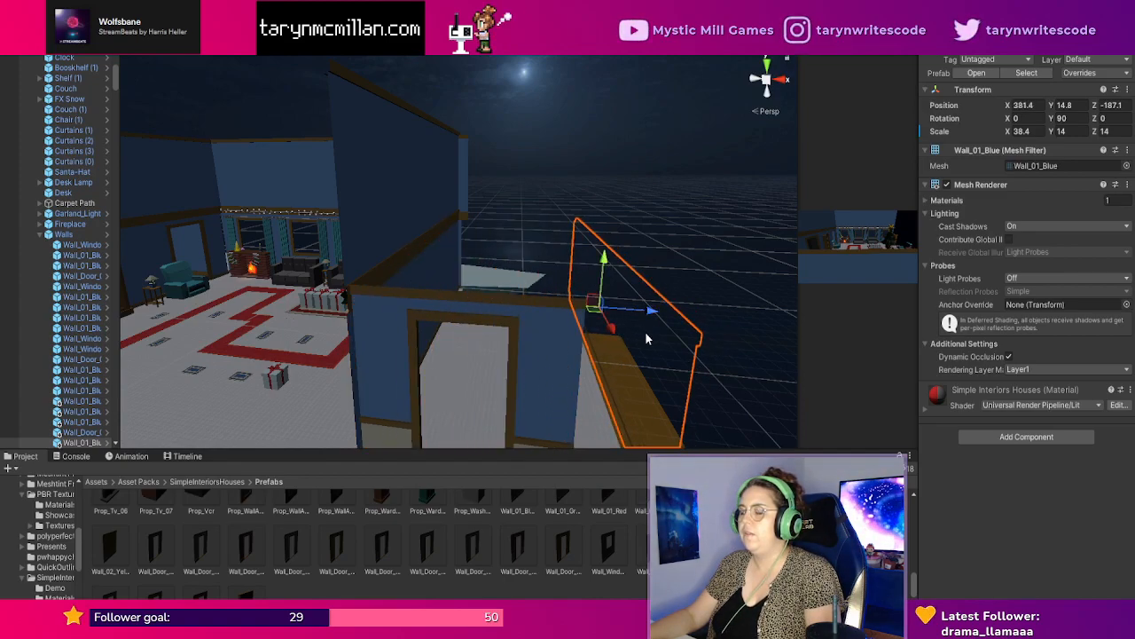
Set the duplicated outer wall's Y rotation to -90 so it faces the other way.
{"action": "scroll", "coordinate": [646, 333], "scroll_direction": "down", "scroll_amount": 2}
{"action": "scroll", "coordinate": [610, 339], "scroll_direction": "up", "scroll_amount": 1}
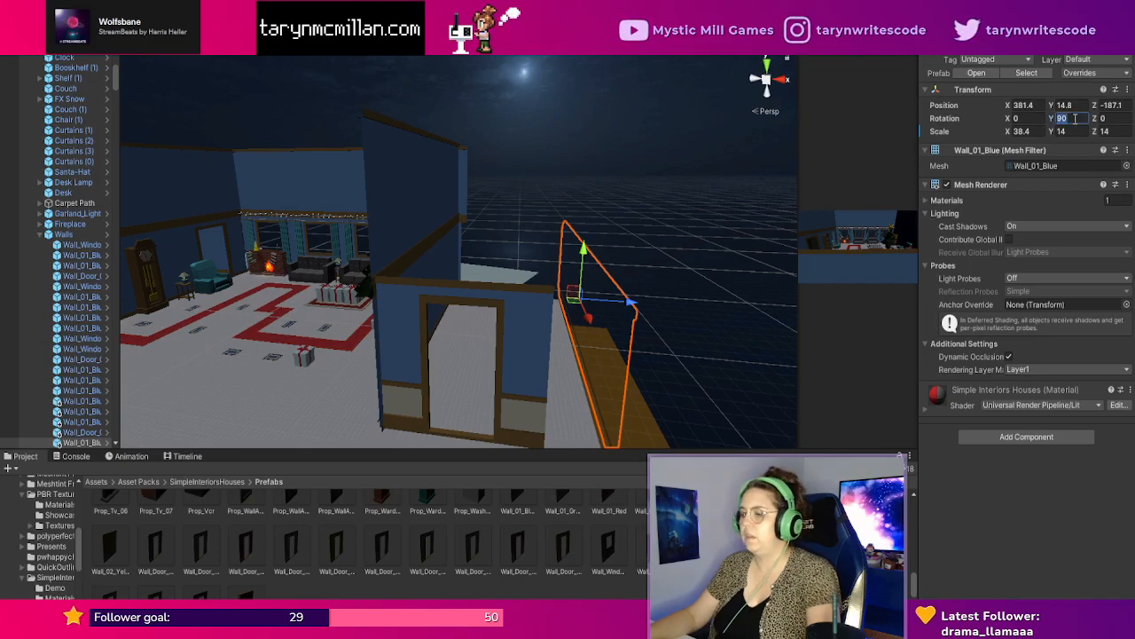
{"action": "type", "text": "0"}
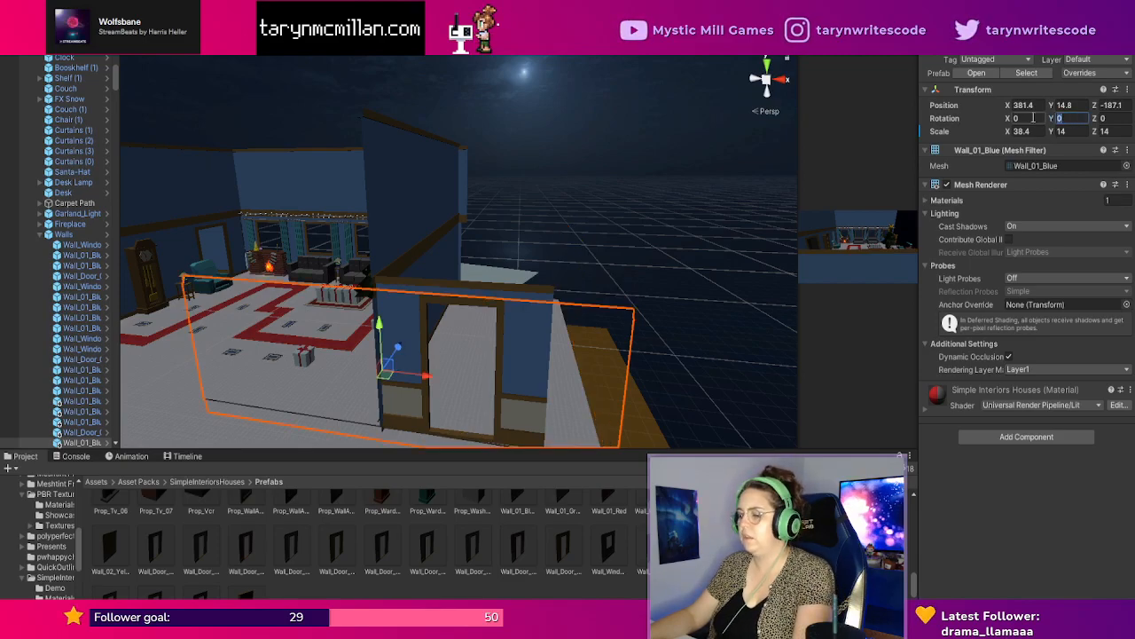
{"action": "type", "text": "-90"}
{"action": "scroll", "coordinate": [600, 401], "scroll_direction": "down", "scroll_amount": 3}
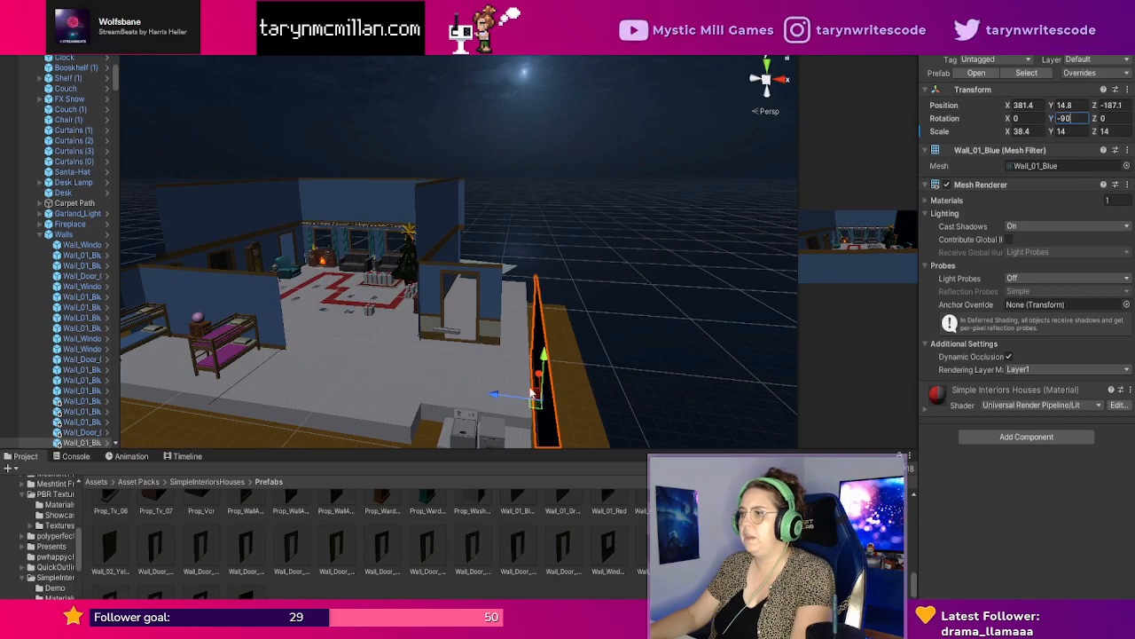
Move the rotated outer wall to about X 356.5, Z 9.4 so it runs back from the doorway wall, and inspect its fit.
{"action": "left_click_drag", "start_coordinate": [542, 382], "coordinate": [473, 277]}
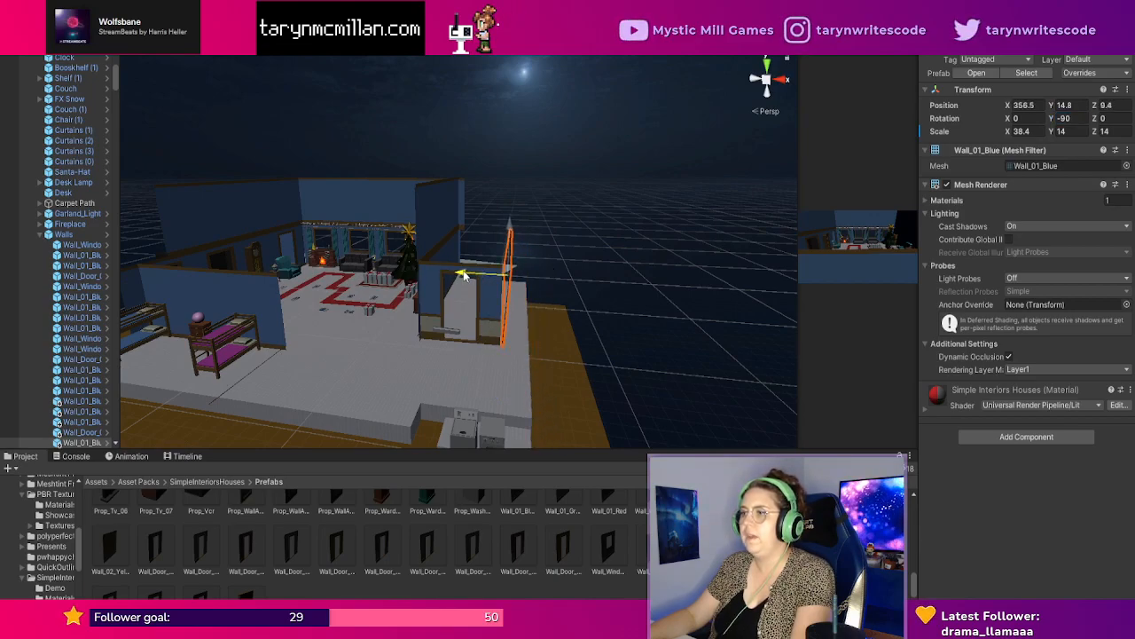
{"action": "scroll", "coordinate": [572, 347], "scroll_direction": "up", "scroll_amount": 2}
{"action": "scroll", "coordinate": [572, 344], "scroll_direction": "up", "scroll_amount": 1}
{"action": "middle_click_drag", "start_coordinate": [573, 346], "coordinate": [573, 375]}
{"action": "right_click_drag", "start_coordinate": [573, 376], "coordinate": [636, 384]}
{"action": "middle_click_drag", "start_coordinate": [636, 383], "coordinate": [665, 385]}
{"action": "scroll", "coordinate": [460, 344], "scroll_direction": "up", "scroll_amount": 3}
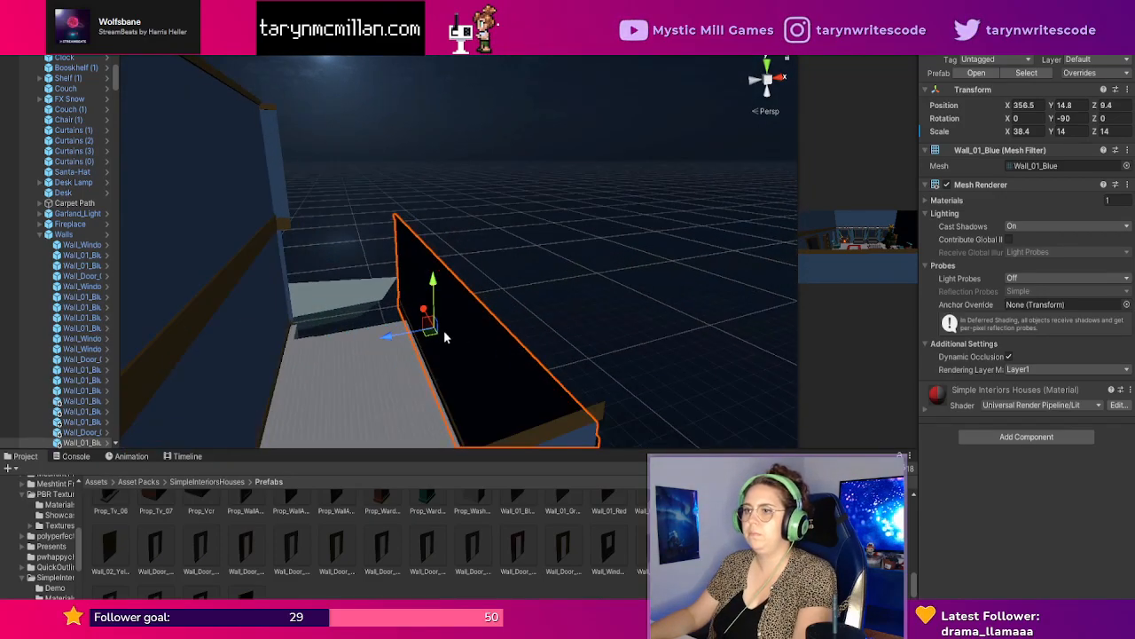
{"action": "scroll", "coordinate": [510, 386], "scroll_direction": "down", "scroll_amount": 3}
{"action": "scroll", "coordinate": [517, 400], "scroll_direction": "up", "scroll_amount": 2}
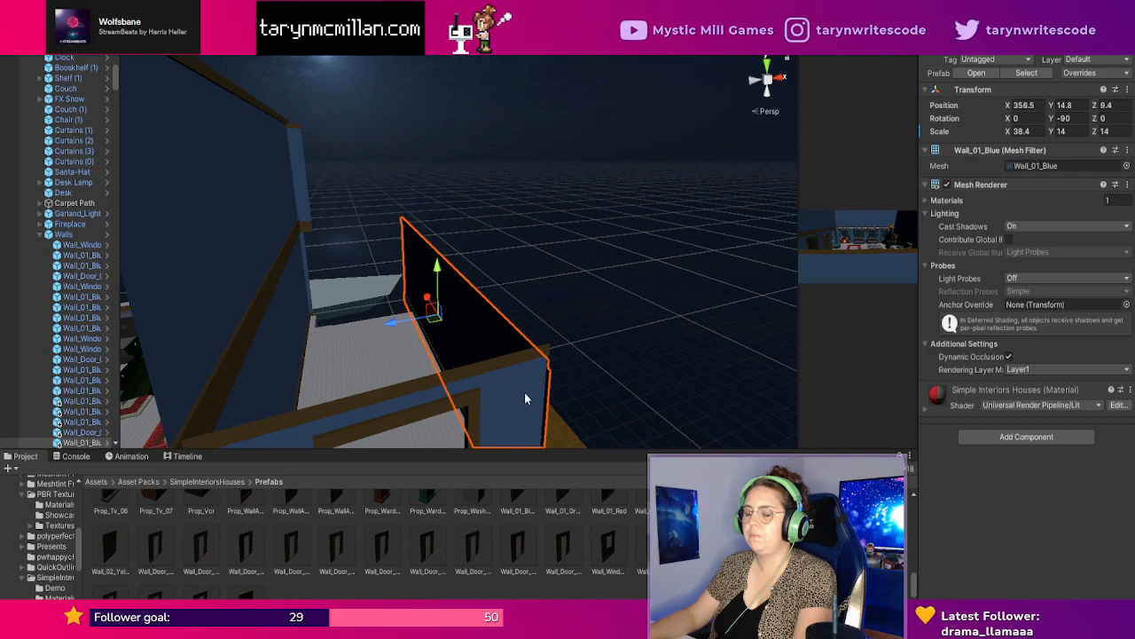
{"action": "middle_click_drag", "start_coordinate": [525, 398], "coordinate": [522, 364]}
Examine the floor blocks and the open far end of the narrow room behind the doorway wall.
{"action": "left_click", "coordinate": [383, 392]}
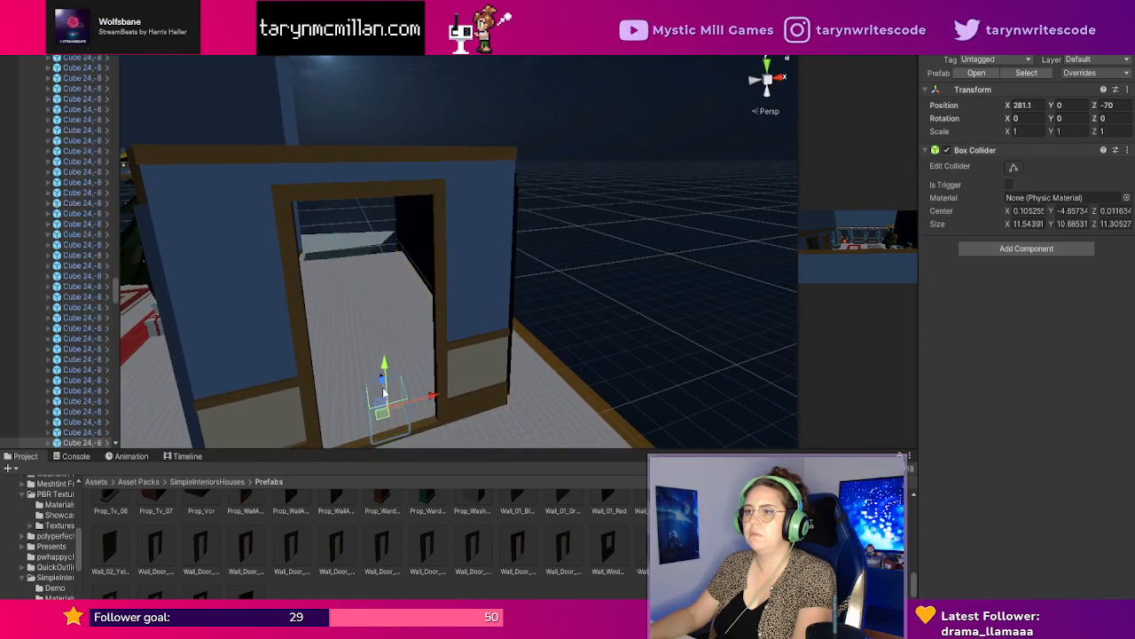
{"action": "scroll", "coordinate": [569, 379], "scroll_direction": "up", "scroll_amount": 2}
{"action": "right_click_drag", "start_coordinate": [568, 379], "coordinate": [556, 419]}
{"action": "scroll", "coordinate": [523, 366], "scroll_direction": "down", "scroll_amount": 3}
{"action": "middle_click_drag", "start_coordinate": [548, 359], "coordinate": [551, 392]}
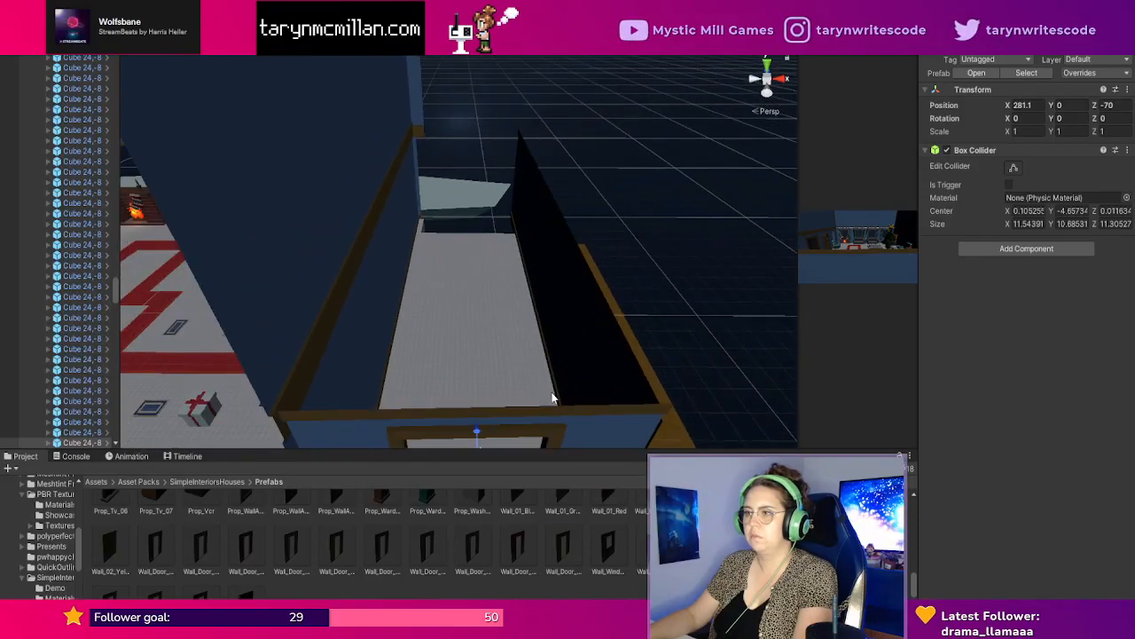
{"action": "scroll", "coordinate": [552, 396], "scroll_direction": "up", "scroll_amount": 2}
{"action": "right_click_drag", "start_coordinate": [556, 402], "coordinate": [558, 429]}
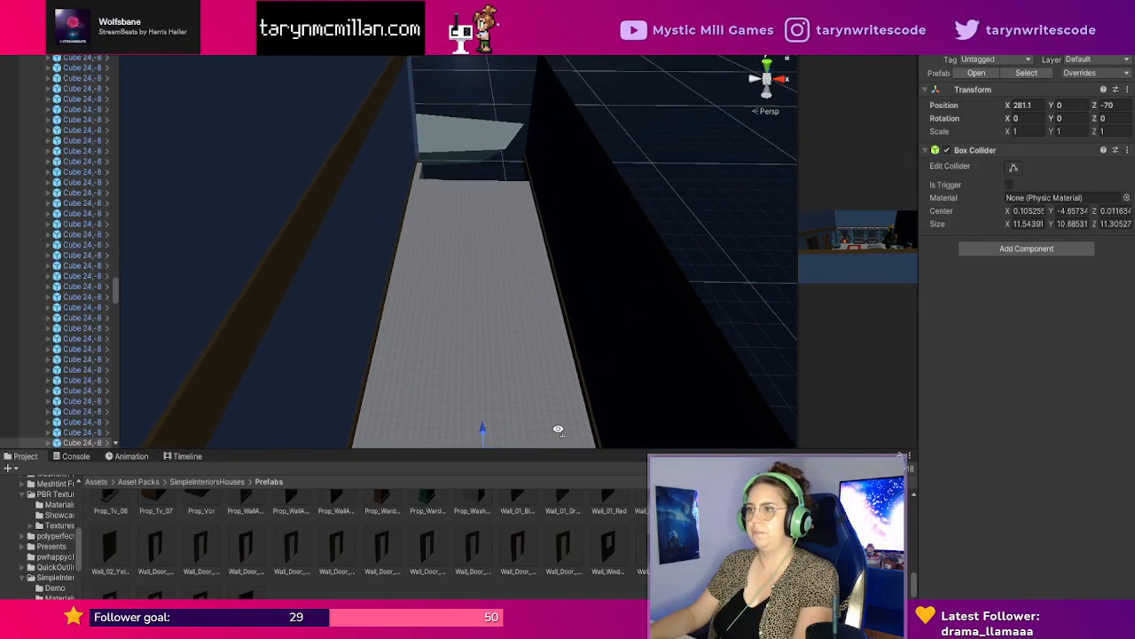
{"action": "left_click", "coordinate": [433, 195]}
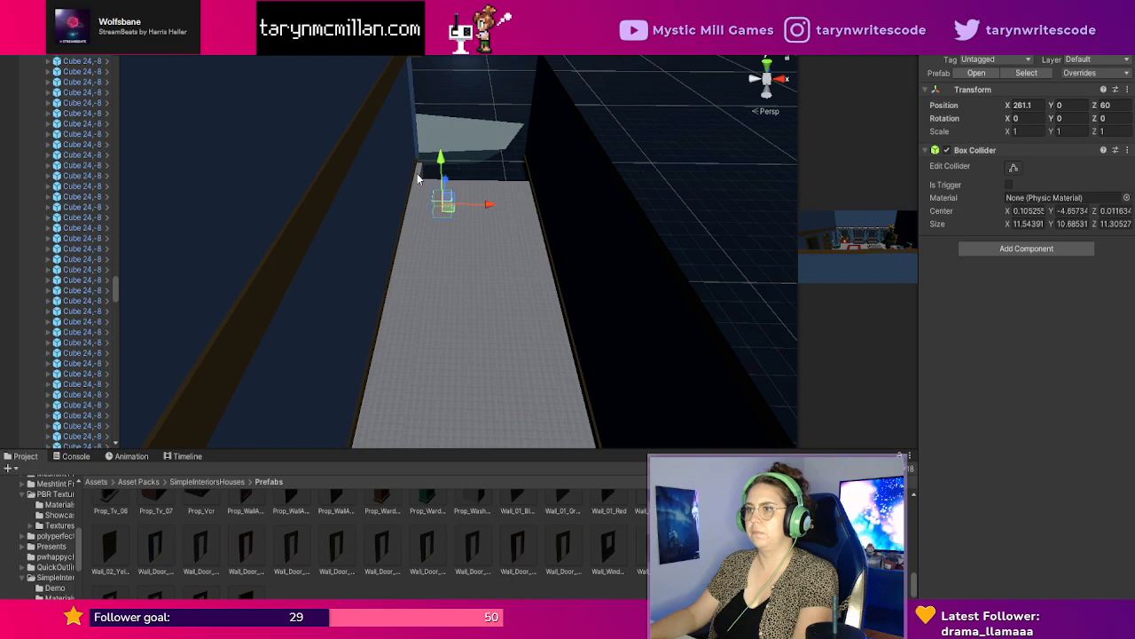
{"action": "left_click", "coordinate": [420, 178]}
{"action": "scroll", "coordinate": [533, 325], "scroll_direction": "down", "scroll_amount": 3}
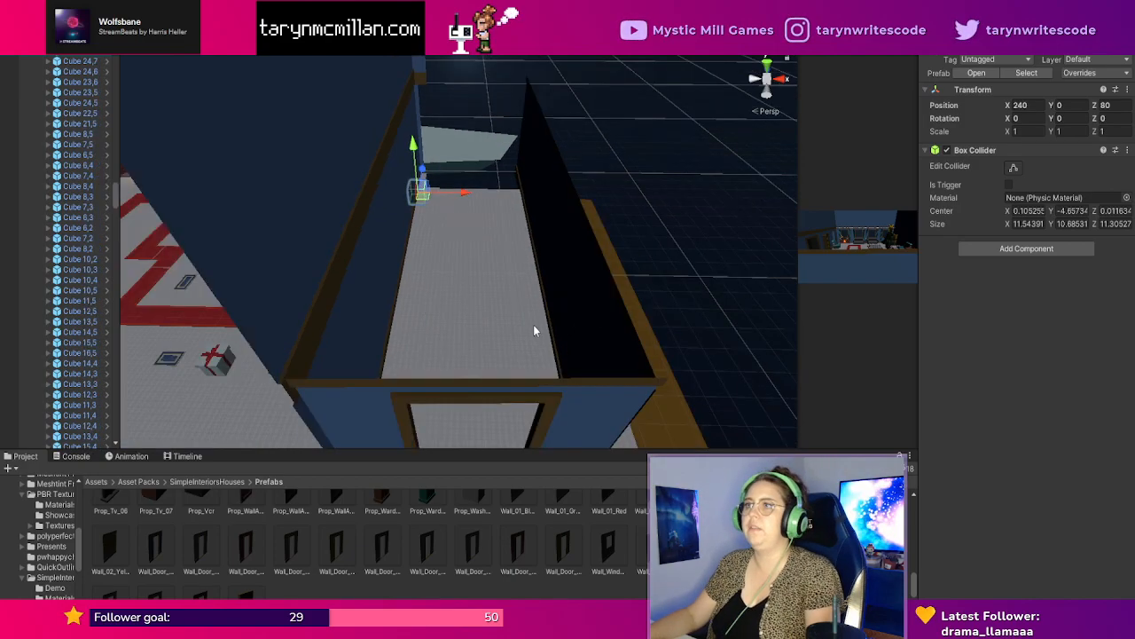
{"action": "middle_click_drag", "start_coordinate": [533, 326], "coordinate": [533, 365]}
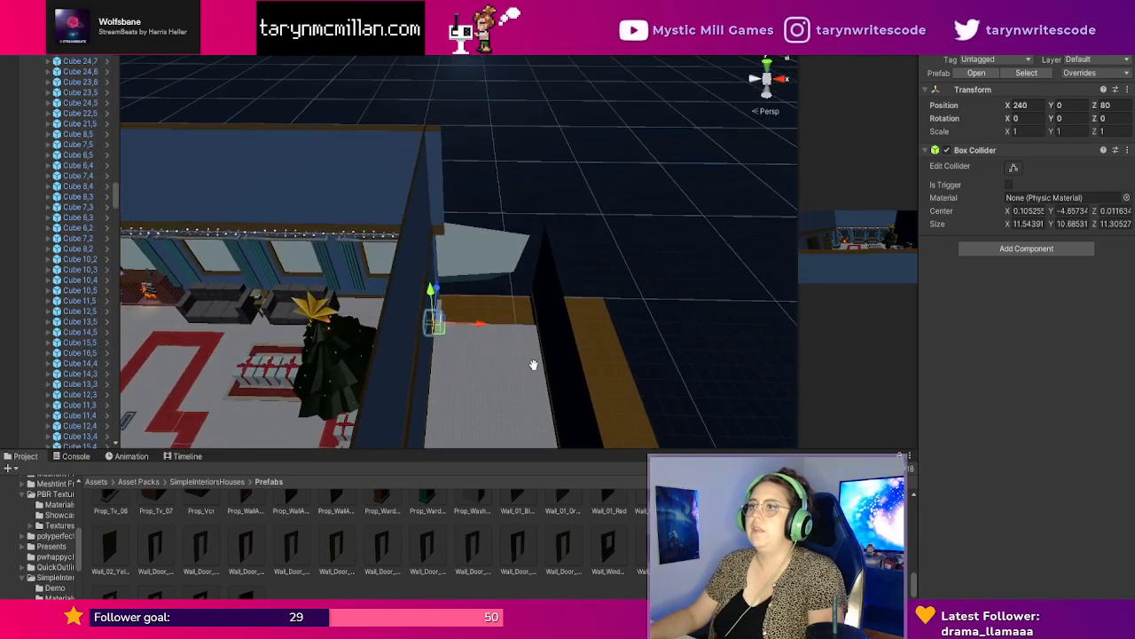
Duplicate the living room's window wall nearest the Christmas tree and move the copy to about X 285.5, closing the narrow room's far end.
{"action": "left_click", "coordinate": [374, 290]}
{"action": "key", "text": "ctrl+d"}
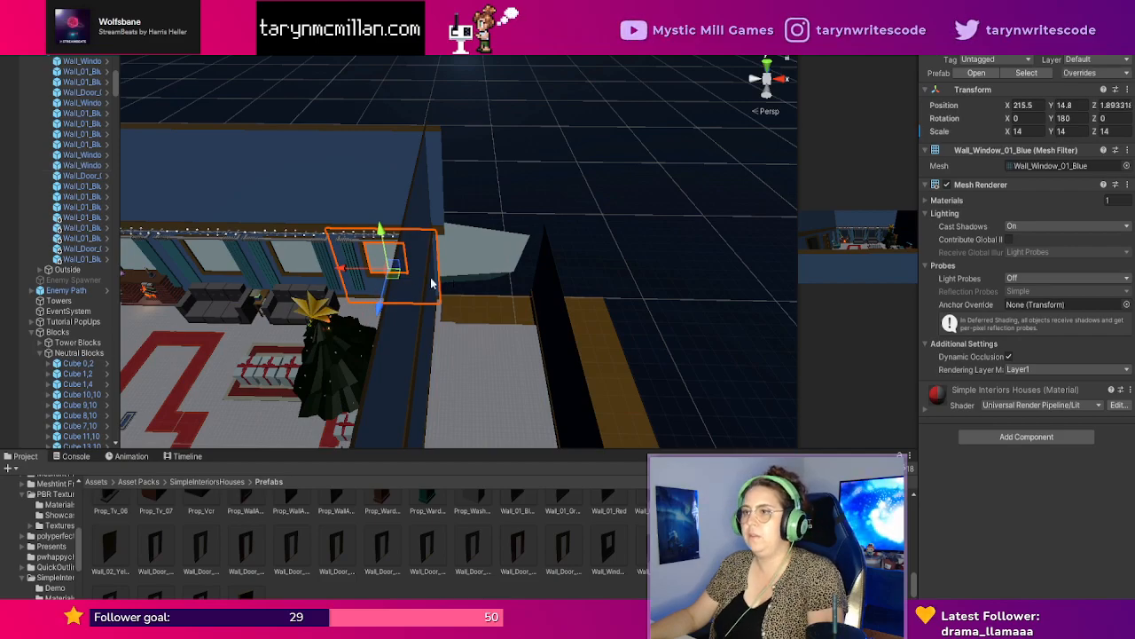
{"action": "left_click_drag", "start_coordinate": [343, 274], "coordinate": [444, 275]}
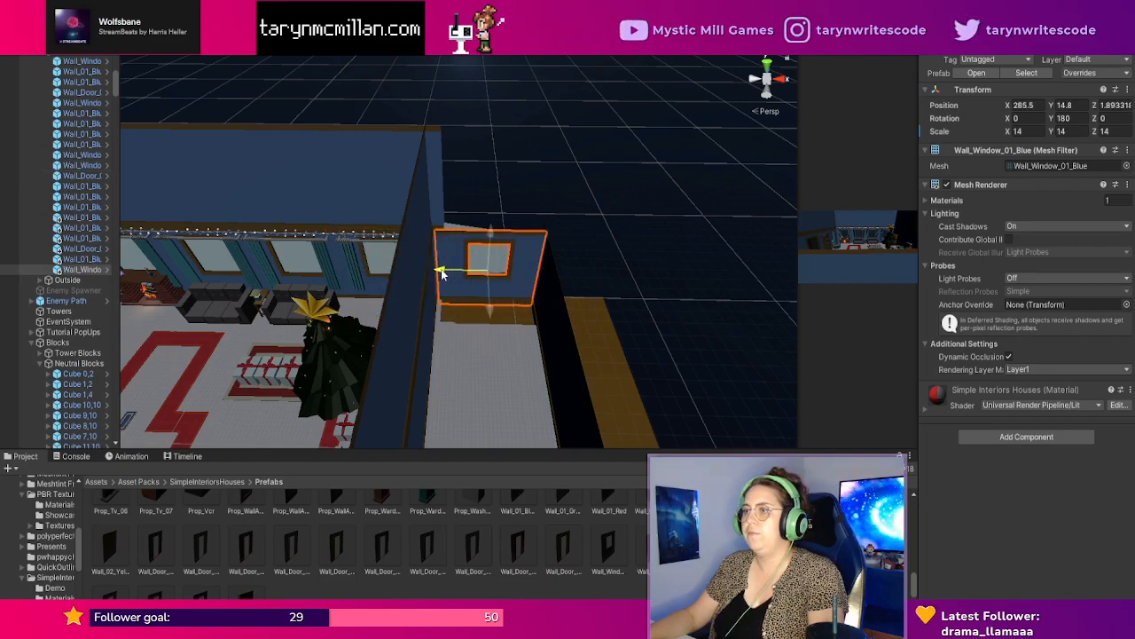
{"action": "left_click", "coordinate": [698, 383]}
{"action": "right_click_drag", "start_coordinate": [696, 339], "coordinate": [689, 343]}
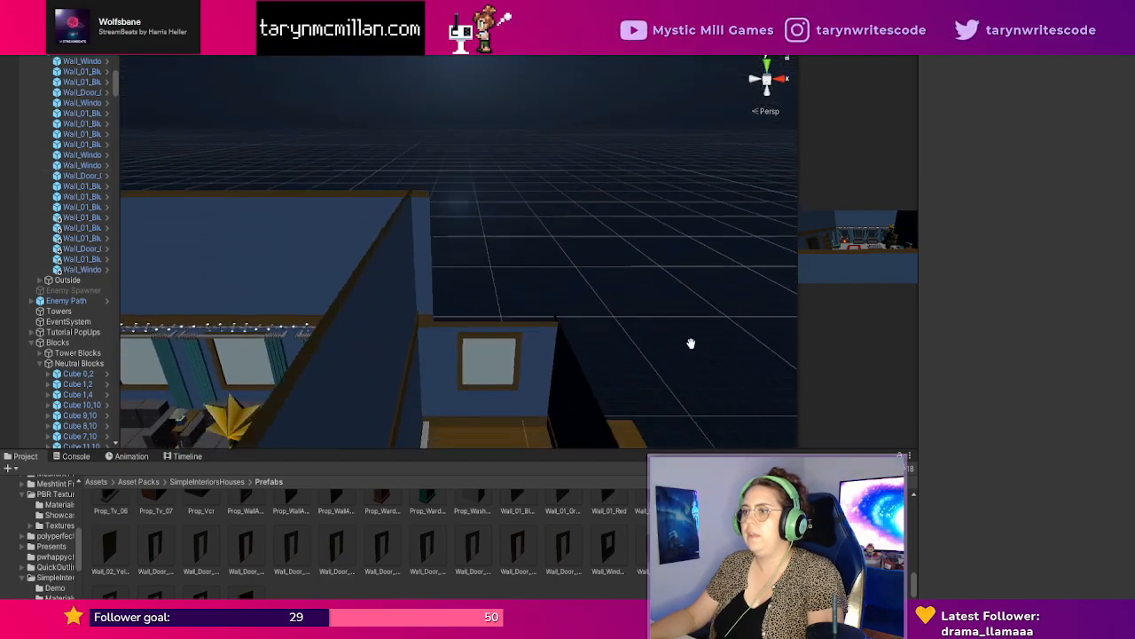
{"action": "middle_click_drag", "start_coordinate": [689, 344], "coordinate": [681, 299]}
{"action": "right_click_drag", "start_coordinate": [681, 303], "coordinate": [623, 315]}
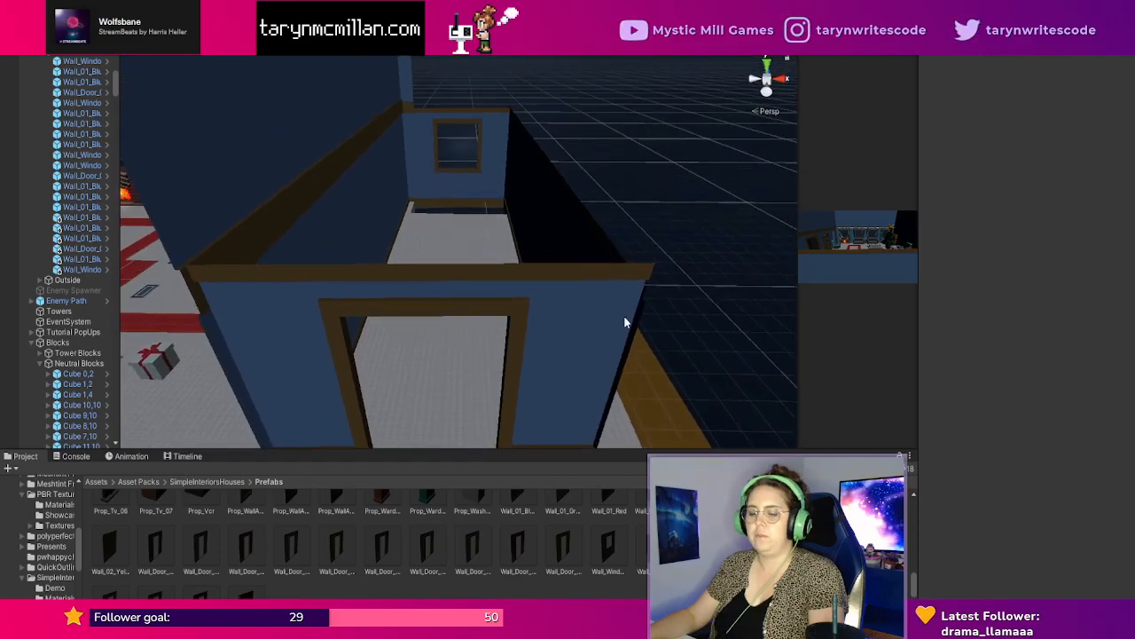
Fill the floor gap beneath the new window wall with a row of copied blocks at Z 90.
{"action": "scroll", "coordinate": [586, 346], "scroll_direction": "down", "scroll_amount": 3}
{"action": "scroll", "coordinate": [558, 291], "scroll_direction": "up", "scroll_amount": 5}
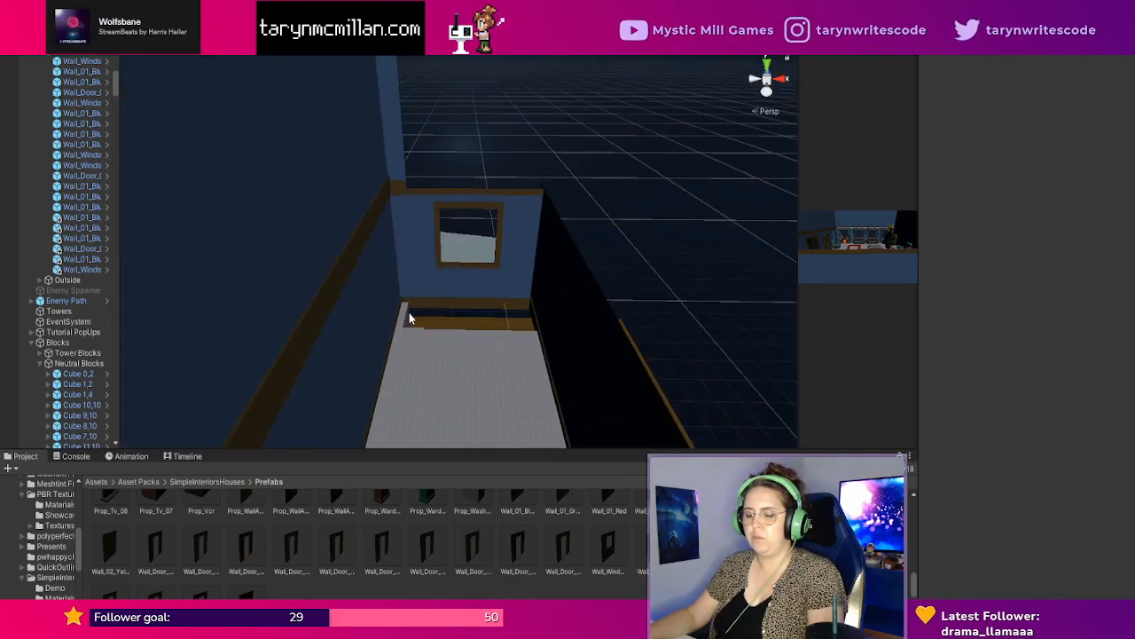
{"action": "mouse_move", "coordinate": [448, 349]}
{"action": "middle_mouse_down"}
{"action": "mouse_move", "coordinate": [491, 348]}
{"action": "mouse_move", "coordinate": [464, 342]}
{"action": "middle_mouse_up"}
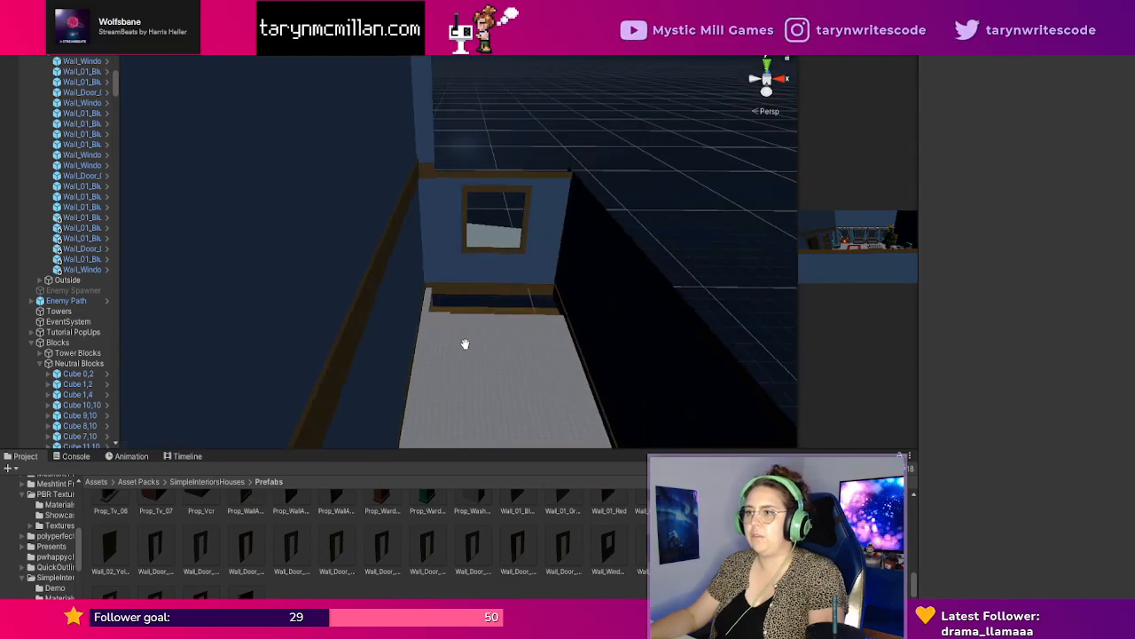
{"action": "left_click", "coordinate": [432, 299]}
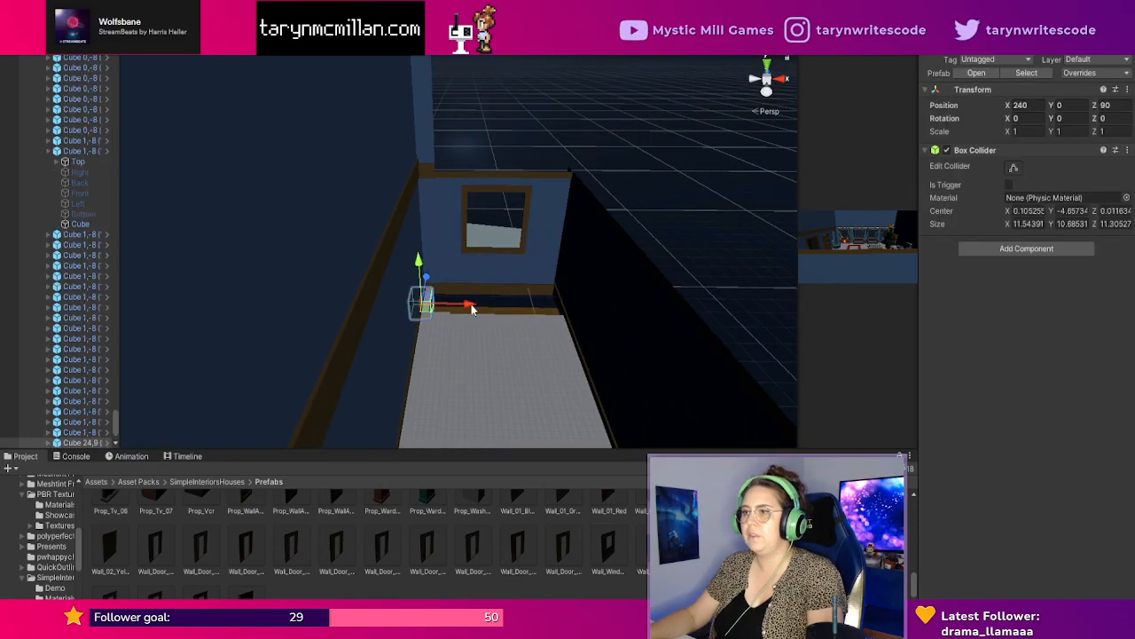
{"action": "left_click_drag", "start_coordinate": [468, 305], "coordinate": [589, 307]}
Delete the central group of floor blocks in front of the new row by the window wall.
{"action": "left_click", "coordinate": [444, 319]}
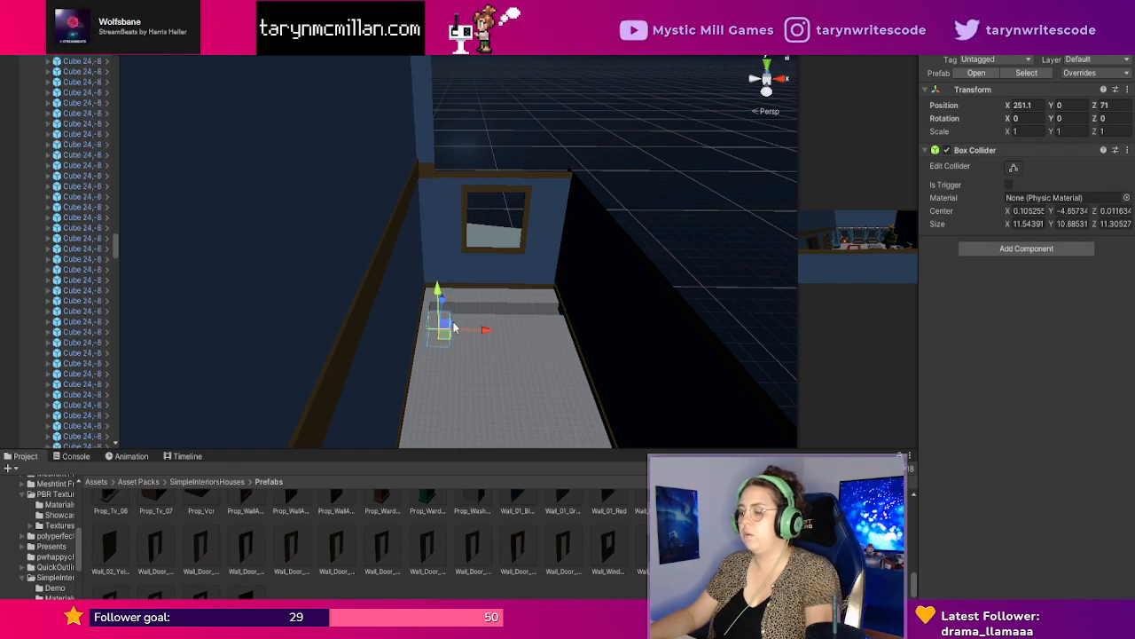
{"action": "key", "text": "Delete"}
{"action": "left_click", "coordinate": [455, 326]}
{"action": "left_click_drag", "start_coordinate": [447, 316], "coordinate": [571, 429]}
{"action": "key", "text": "Delete"}
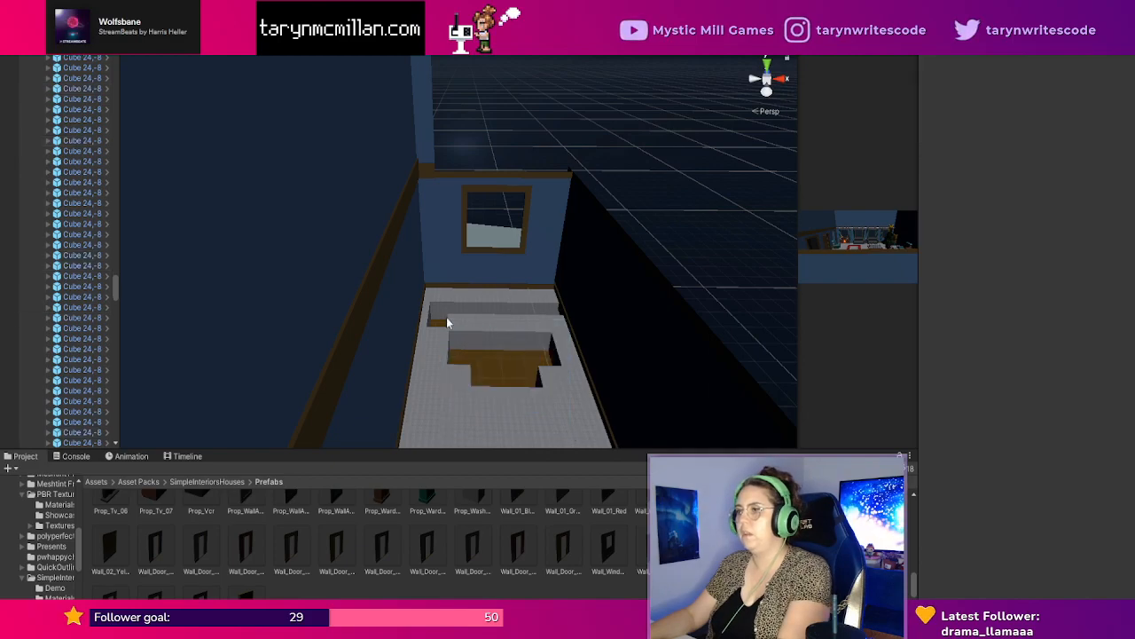
{"action": "left_click_drag", "start_coordinate": [447, 317], "coordinate": [564, 358]}
{"action": "key", "text": "Delete"}
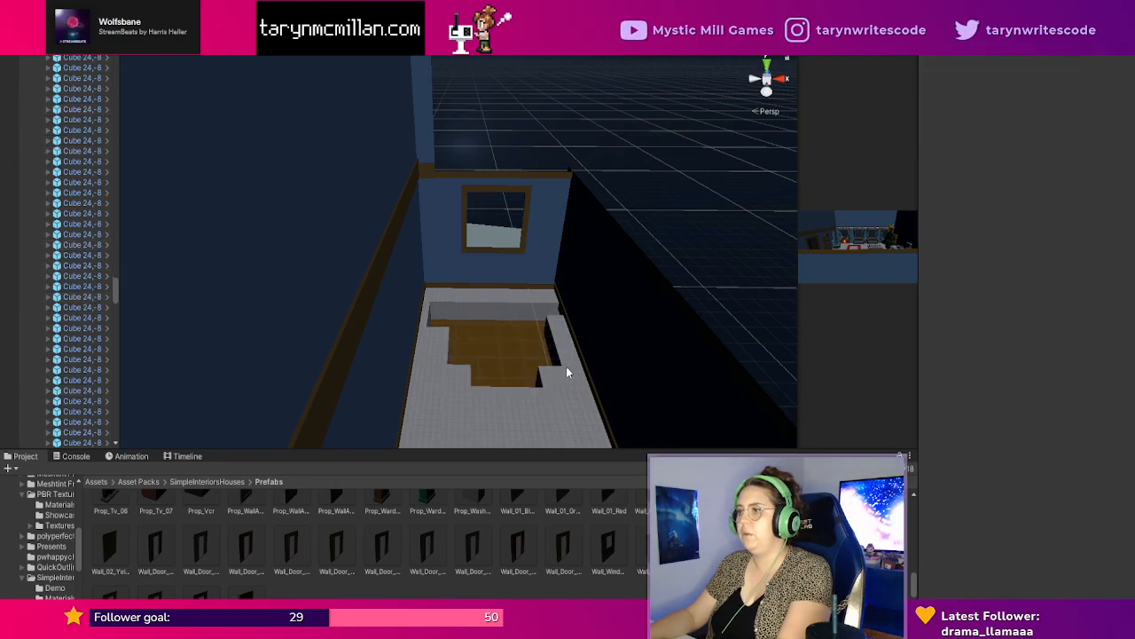
Delete the leftover floor blocks beside the dark outer wall at the window end of the narrow room.
{"action": "left_click_drag", "start_coordinate": [547, 315], "coordinate": [579, 415]}
{"action": "left_click", "coordinate": [557, 327]}
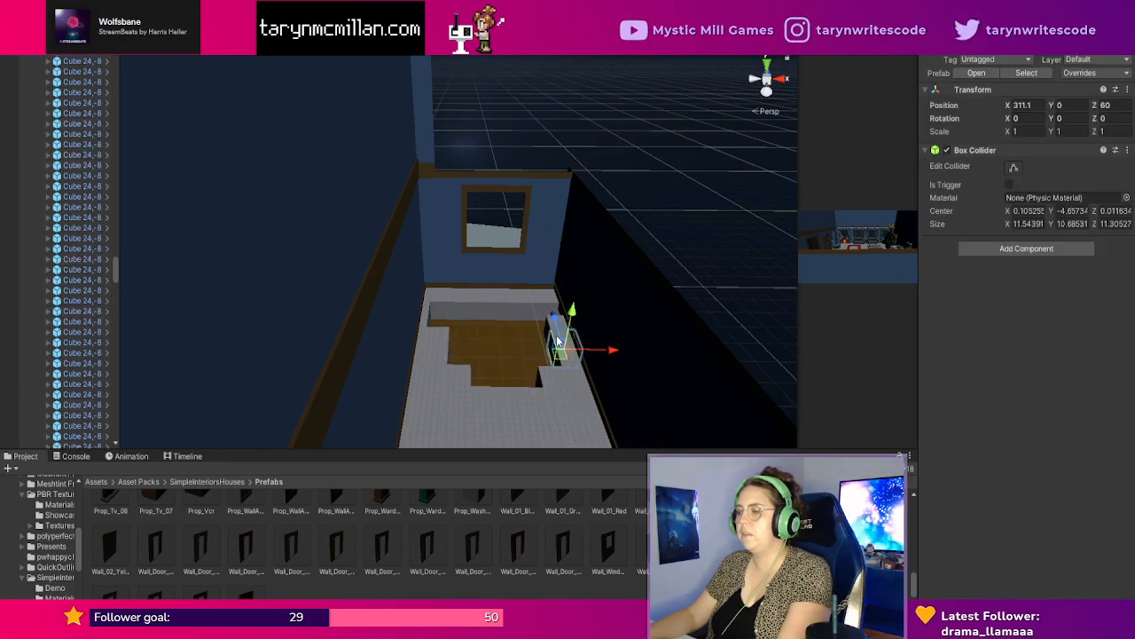
{"action": "key", "text": "Delete"}
{"action": "left_click", "coordinate": [565, 359]}
{"action": "key", "text": "Delete"}
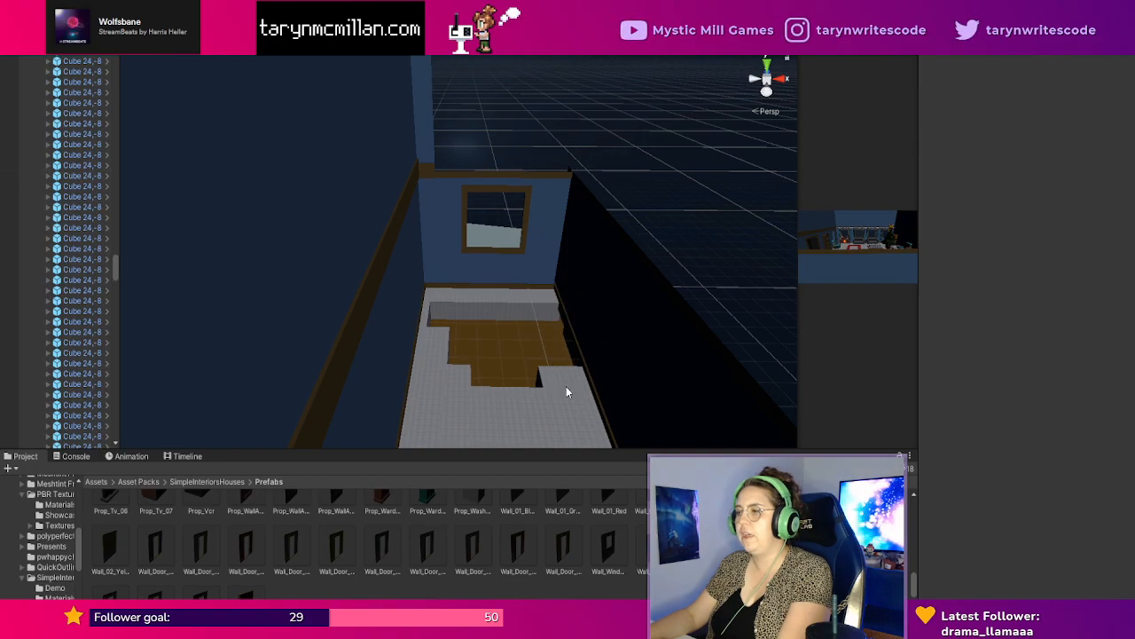
{"action": "left_click", "coordinate": [539, 383]}
{"action": "key", "text": "Delete"}
{"action": "left_click", "coordinate": [568, 379]}
{"action": "key", "text": "Delete"}
Delete the leftover floor blocks beside the living room's wall at the window end of the narrow room.
{"action": "left_click", "coordinate": [462, 374]}
{"action": "key", "text": "Delete"}
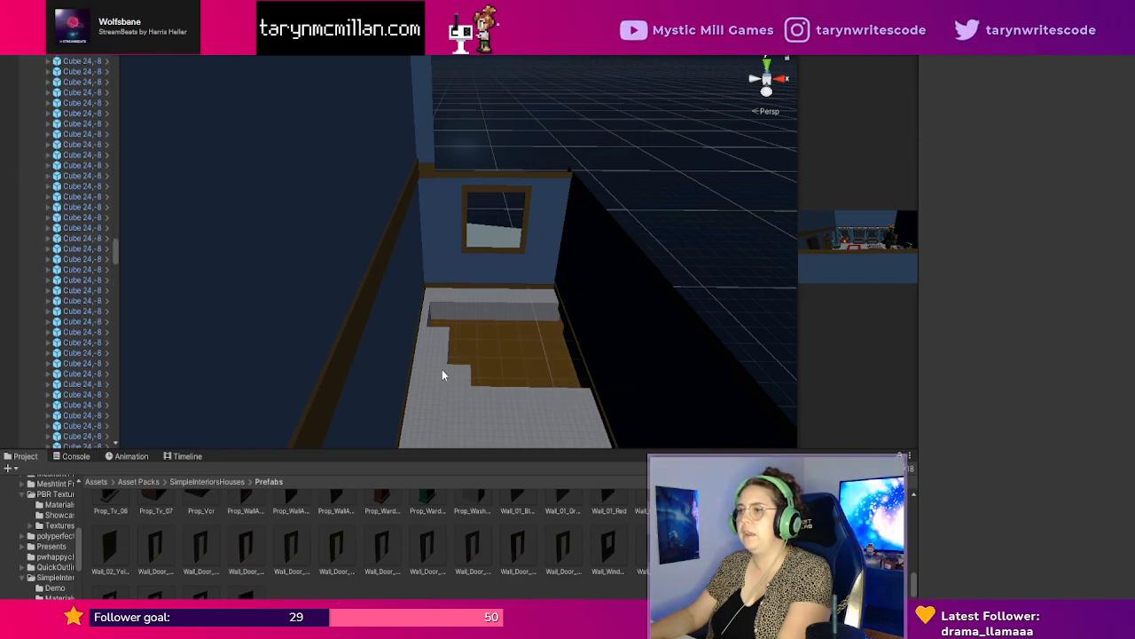
{"action": "left_click", "coordinate": [456, 374]}
{"action": "key", "text": "Delete"}
{"action": "left_click", "coordinate": [437, 355]}
{"action": "key", "text": "Delete"}
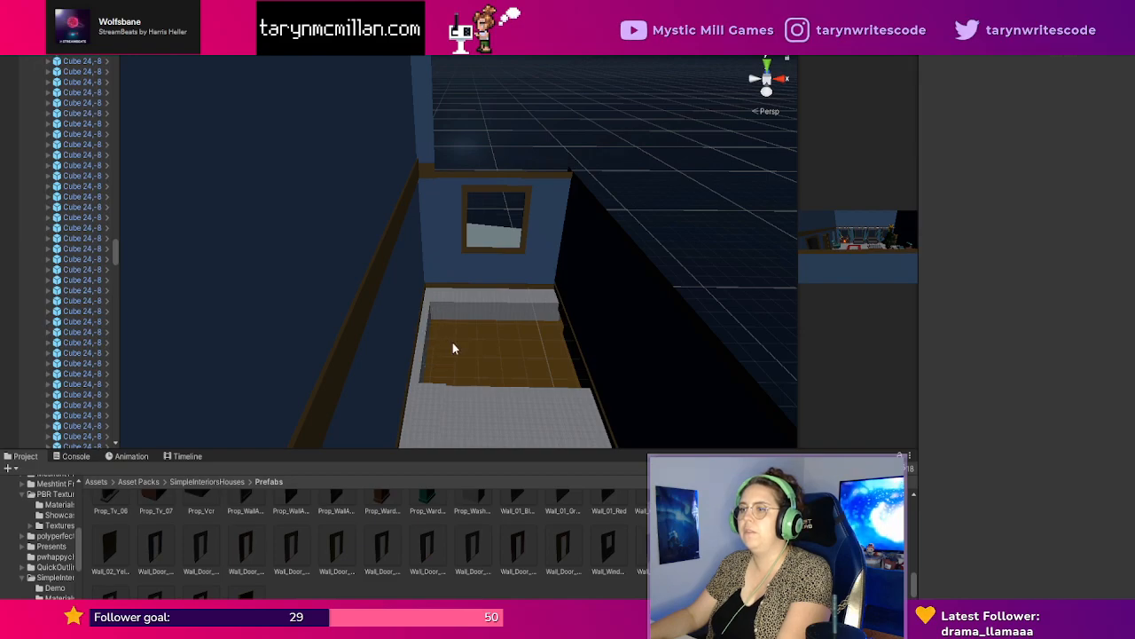
Delete the next row of floor blocks at Z 30, one by one across the narrow room.
{"action": "left_click", "coordinate": [442, 391]}
{"action": "key", "text": "Delete"}
{"action": "left_click", "coordinate": [462, 395]}
{"action": "key", "text": "Delete"}
{"action": "left_click", "coordinate": [487, 403]}
{"action": "key", "text": "Delete"}
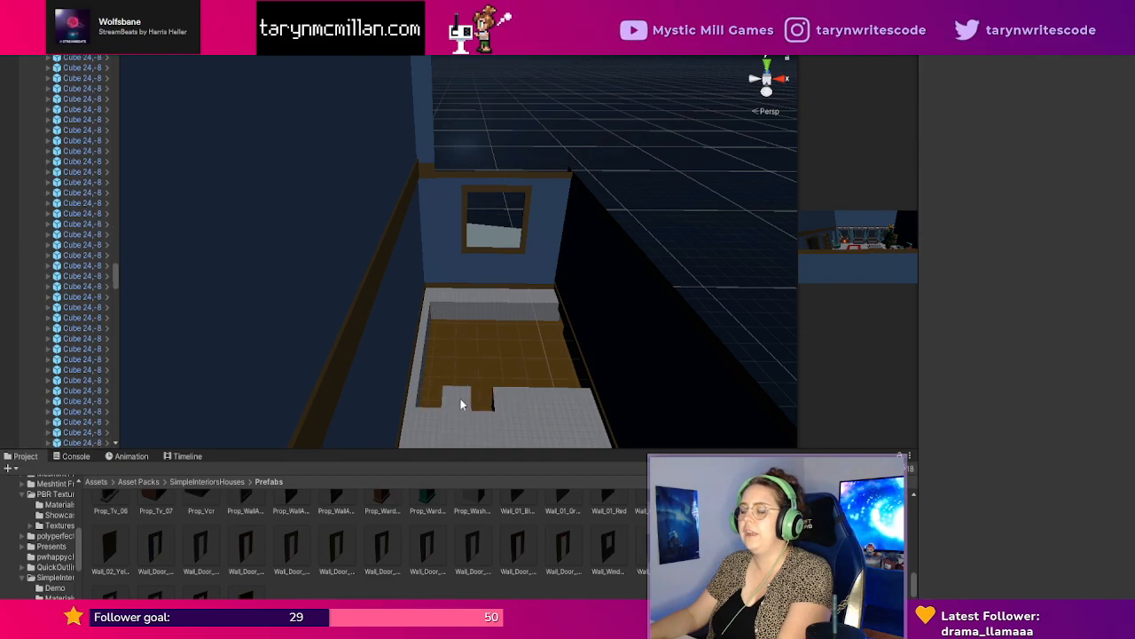
{"action": "left_click", "coordinate": [461, 400]}
{"action": "key", "text": "Delete"}
{"action": "left_click", "coordinate": [504, 407]}
{"action": "key", "text": "Delete"}
{"action": "left_click", "coordinate": [529, 407]}
{"action": "key", "text": "Delete"}
{"action": "left_click", "coordinate": [559, 408]}
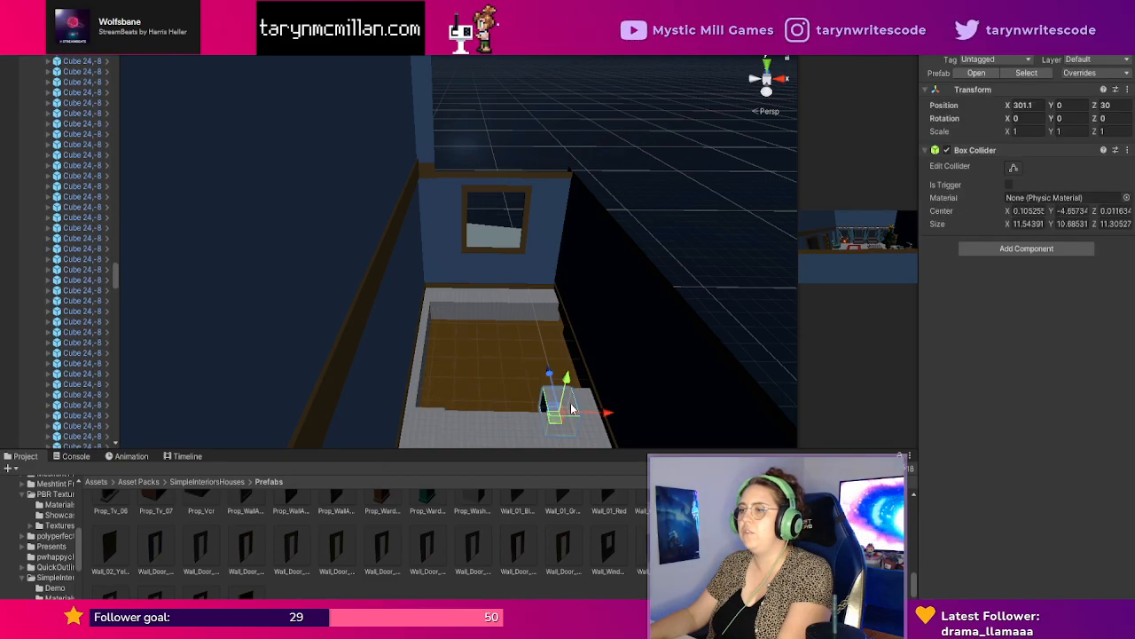
{"action": "key", "text": "Delete"}
{"action": "left_click", "coordinate": [584, 409]}
Delete the middle strip of floor blocks running from the cleared area towards the doorway wall.
{"action": "scroll", "coordinate": [495, 384], "scroll_direction": "down", "scroll_amount": 3}
{"action": "left_click_drag", "start_coordinate": [452, 334], "coordinate": [531, 460]}
{"action": "key", "text": "Delete"}
{"action": "left_click", "coordinate": [454, 335]}
{"action": "key", "text": "Delete"}
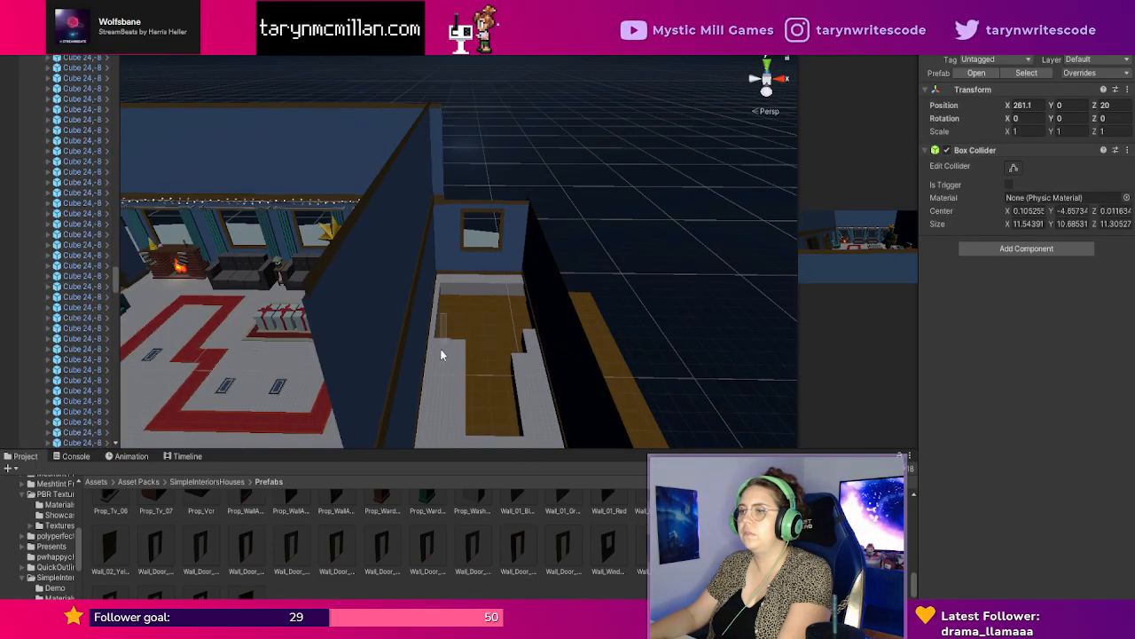
{"action": "left_click_drag", "start_coordinate": [440, 348], "coordinate": [479, 457]}
{"action": "key", "text": "Delete"}
Delete the floor blocks remaining on both sides of the cleared middle strip.
{"action": "left_click_drag", "start_coordinate": [494, 363], "coordinate": [432, 405]}
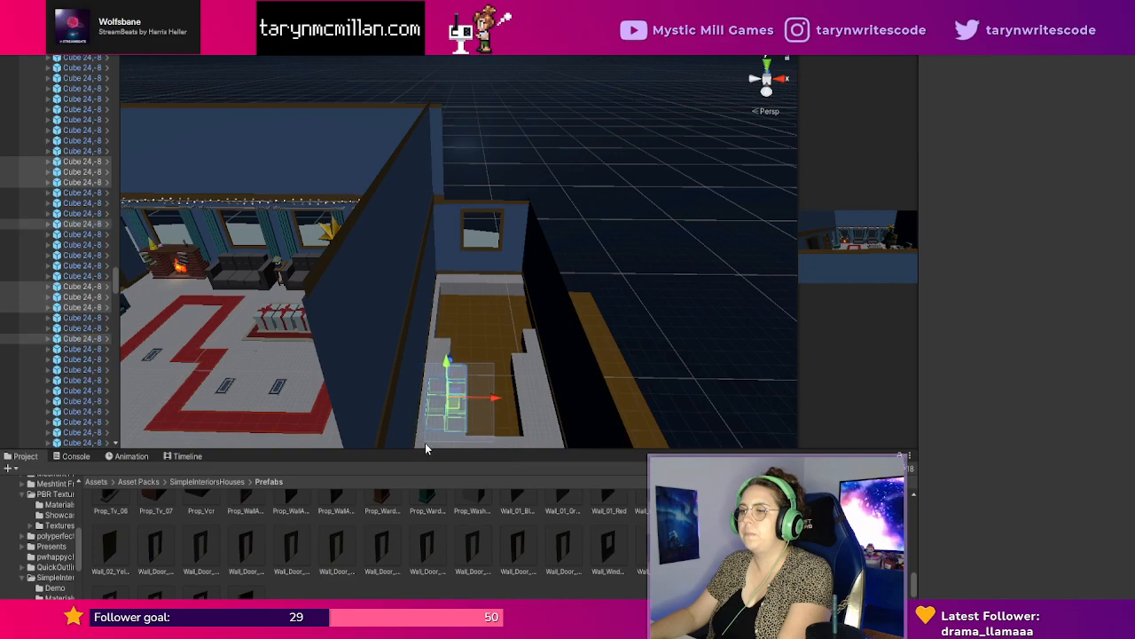
{"action": "key", "text": "Delete"}
{"action": "left_click", "coordinate": [441, 372]}
{"action": "key", "text": "Delete"}
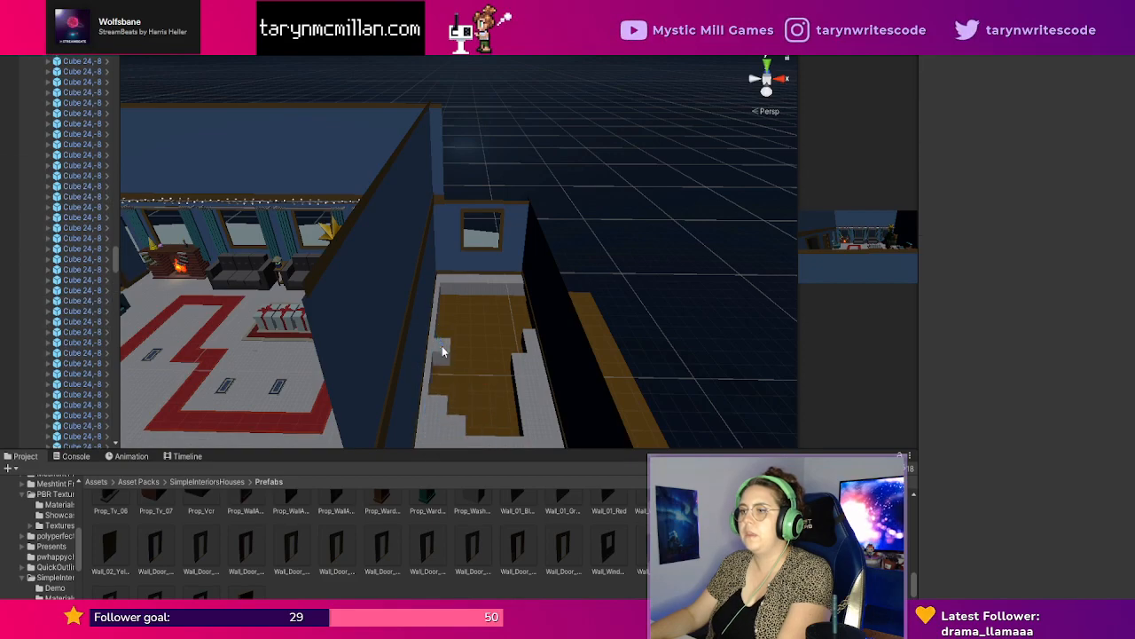
{"action": "left_click", "coordinate": [531, 351]}
{"action": "key", "text": "Delete"}
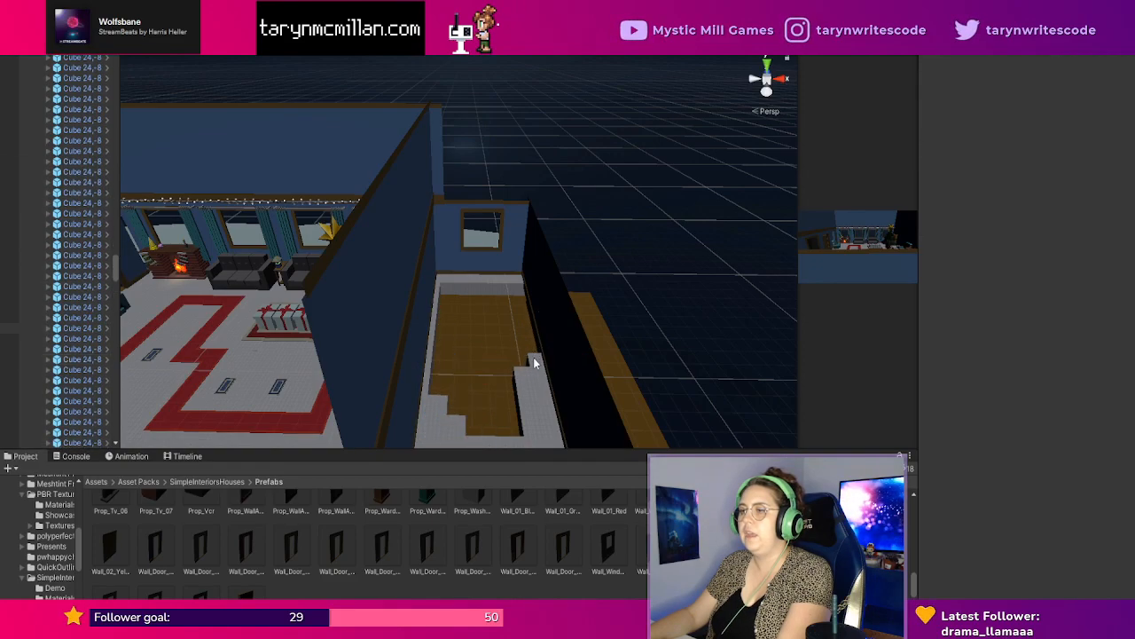
{"action": "left_click", "coordinate": [525, 391]}
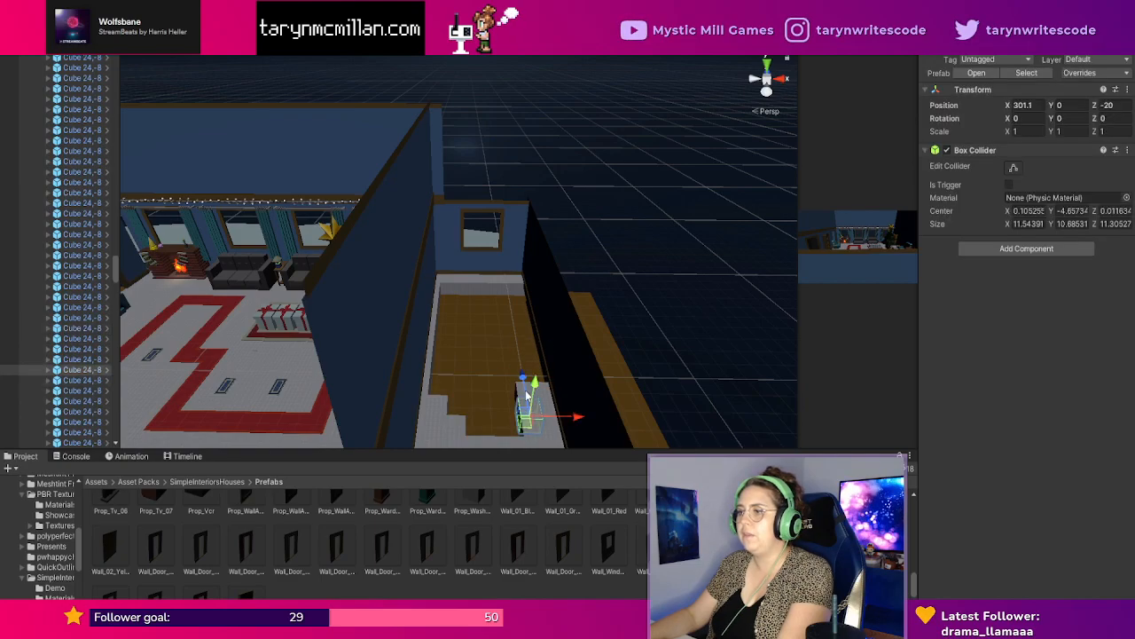
{"action": "key", "text": "Delete"}
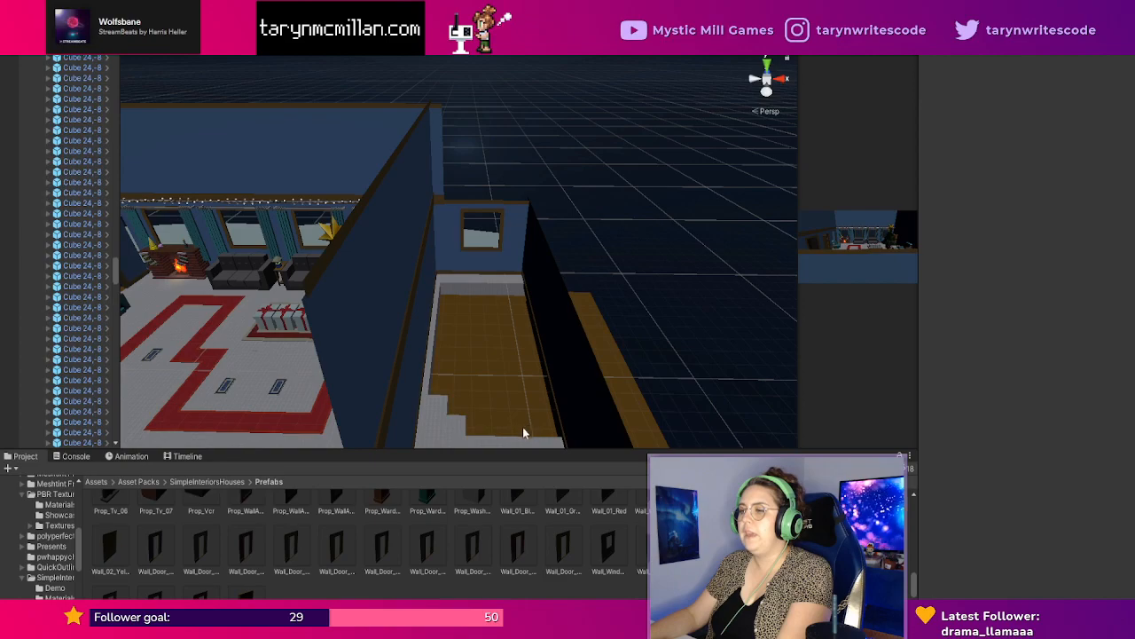
Select the full row of floor blocks at Z 90 under the window and duplicate it along the narrow room to Z 70.
{"action": "scroll", "coordinate": [483, 342], "scroll_direction": "up", "scroll_amount": 3}
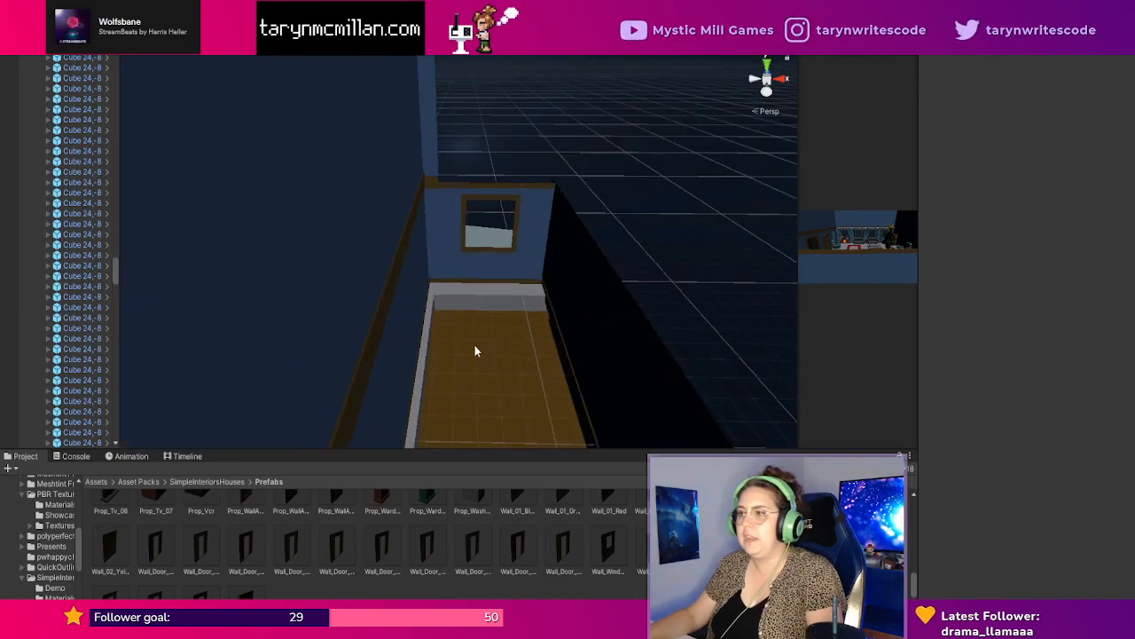
{"action": "scroll", "coordinate": [509, 372], "scroll_direction": "up", "scroll_amount": 2}
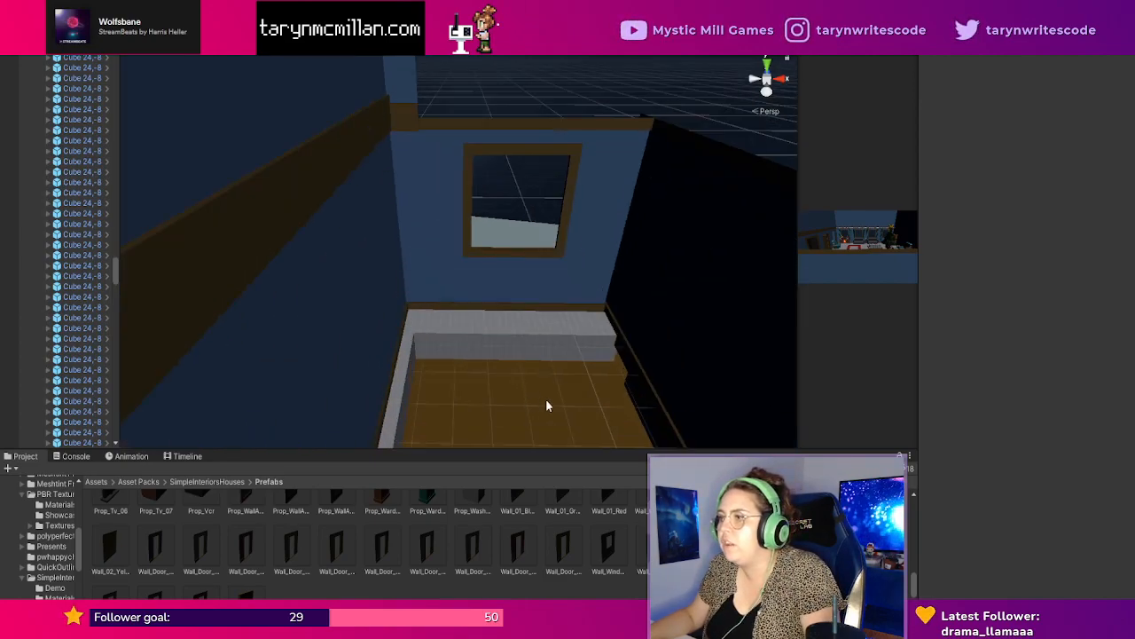
{"action": "scroll", "coordinate": [516, 391], "scroll_direction": "down", "scroll_amount": 1}
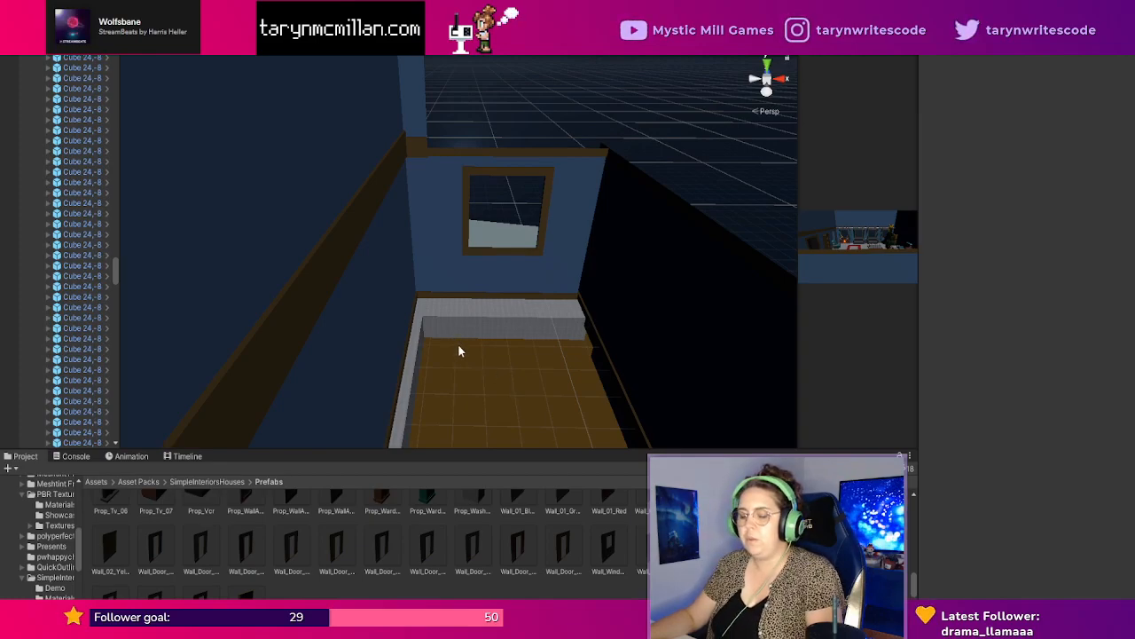
{"action": "left_click", "coordinate": [440, 325]}
{"action": "left_click_drag", "start_coordinate": [577, 362], "coordinate": [419, 294]}
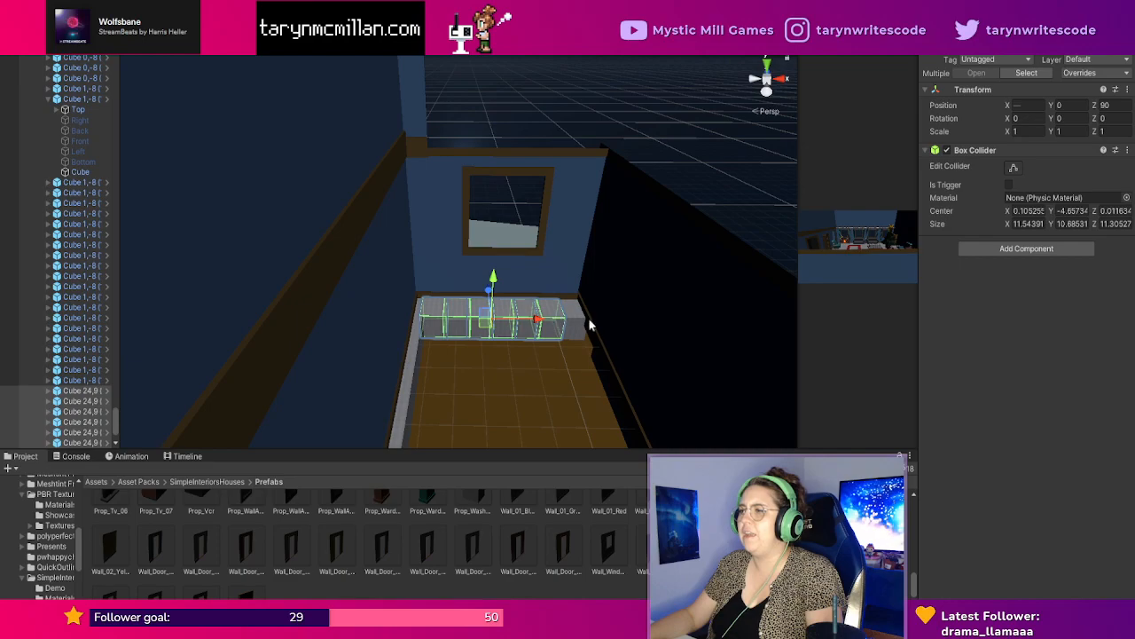
{"action": "left_click", "coordinate": [582, 330], "text": "shift"}
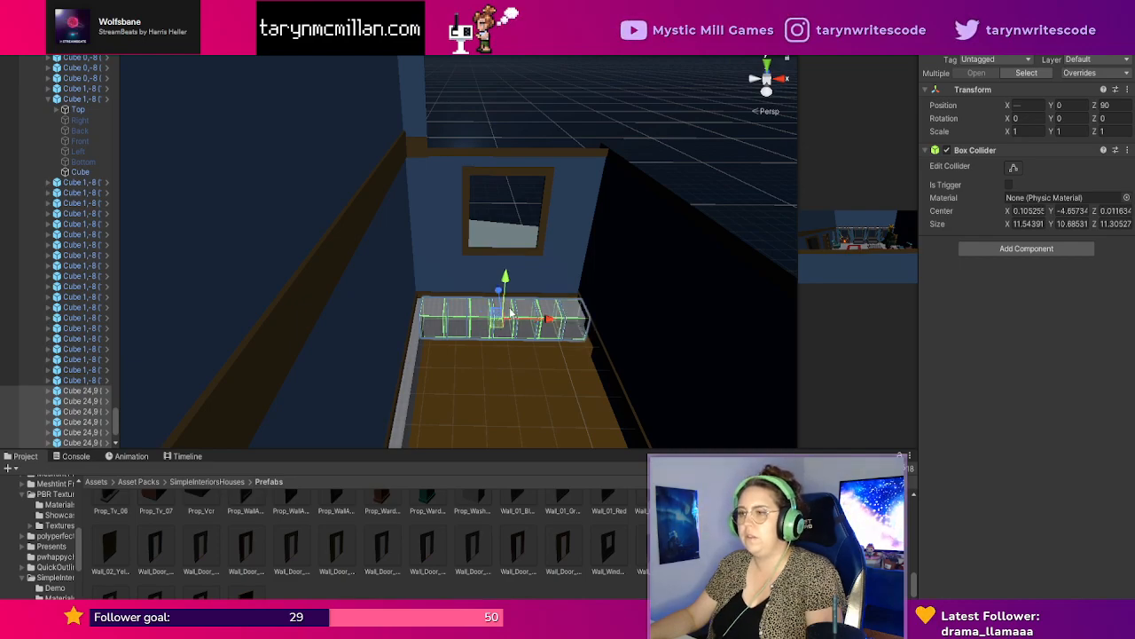
{"action": "mouse_move", "coordinate": [497, 315]}
{"action": "left_mouse_down"}
{"action": "mouse_move", "coordinate": [500, 302]}
{"action": "mouse_move", "coordinate": [499, 324]}
{"action": "left_mouse_up"}
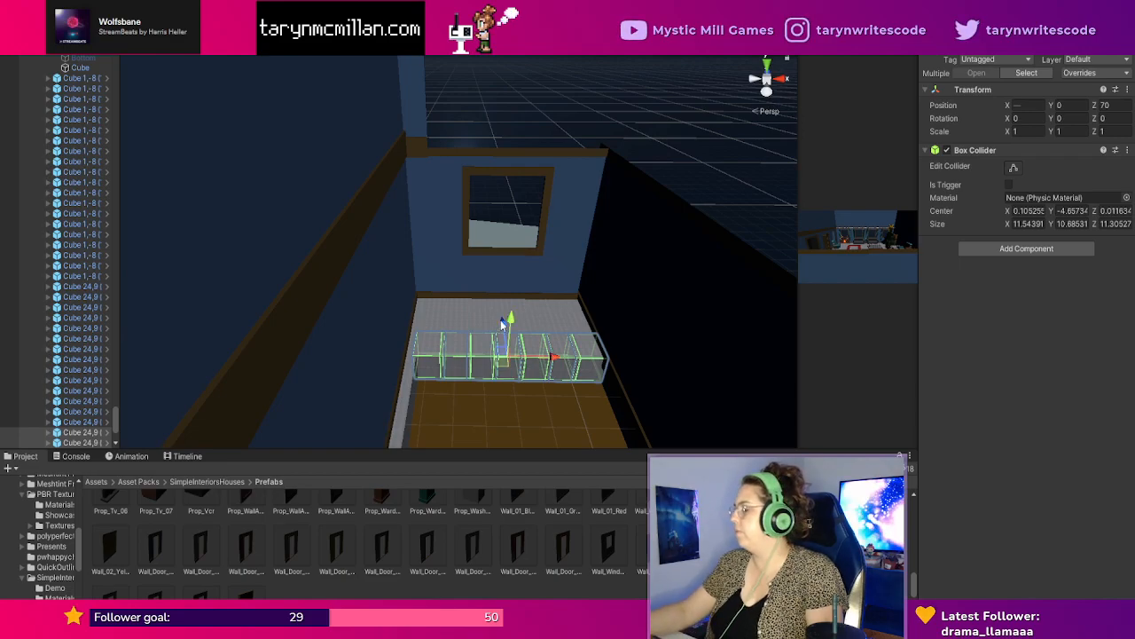
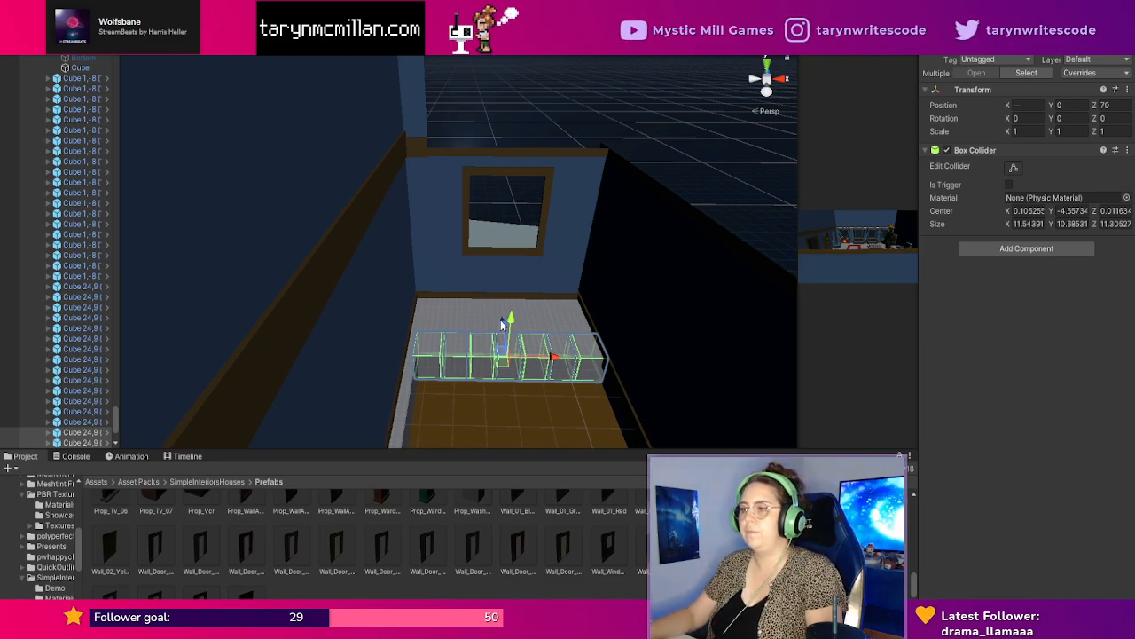
Continue duplicating the floor row along the narrow room towards the doorway, filling the gap down to Z 0.
{"action": "key", "text": "ctrl+d"}
{"action": "left_click_drag", "start_coordinate": [500, 319], "coordinate": [511, 353]}
{"action": "key", "text": "ctrl+d"}
{"action": "scroll", "coordinate": [497, 334], "scroll_direction": "down", "scroll_amount": 3}
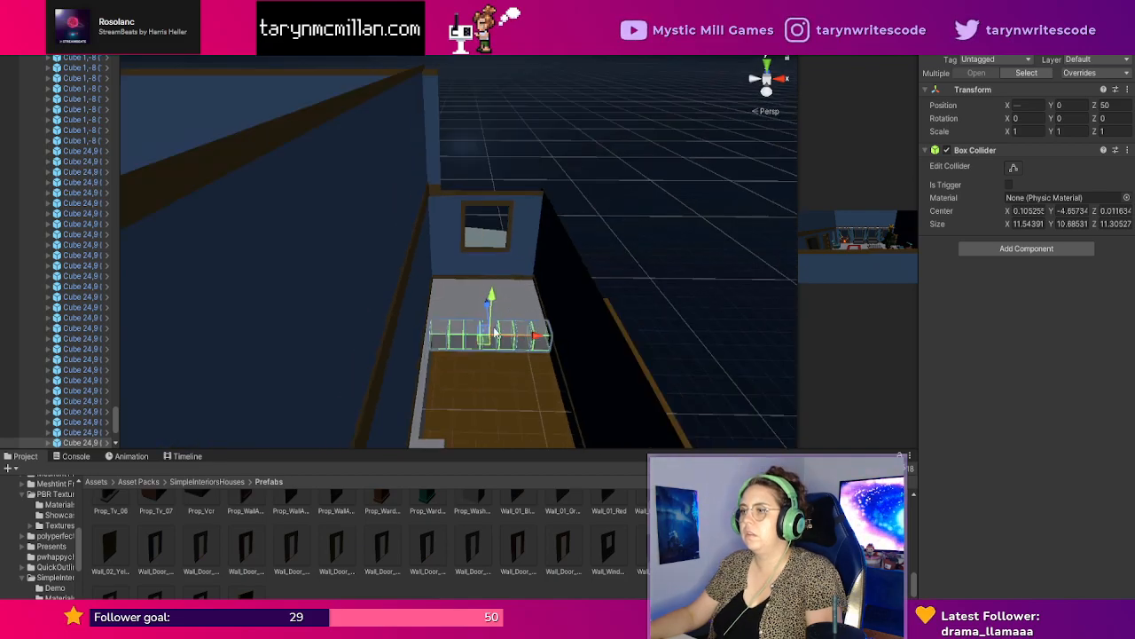
{"action": "key", "text": "ctrl+d"}
{"action": "left_click_drag", "start_coordinate": [487, 305], "coordinate": [488, 373]}
{"action": "key", "text": "ctrl+d"}
{"action": "key", "text": "ctrl+d"}
{"action": "middle_click_drag", "start_coordinate": [549, 388], "coordinate": [575, 354]}
{"action": "scroll", "coordinate": [490, 353], "scroll_direction": "up", "scroll_amount": 3}
{"action": "right_click_drag", "start_coordinate": [489, 353], "coordinate": [492, 375]}
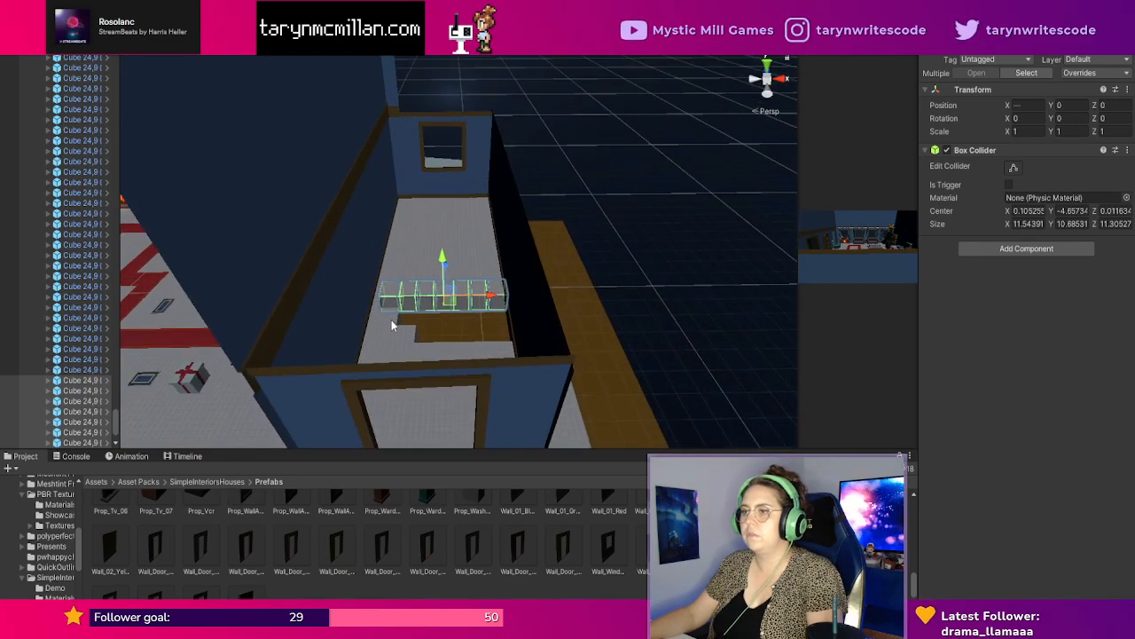
Delete the leftover uneven floor blocks at the doorway end of the narrow room, including those around Z -40.
{"action": "left_click", "coordinate": [391, 320]}
{"action": "key", "text": "Delete"}
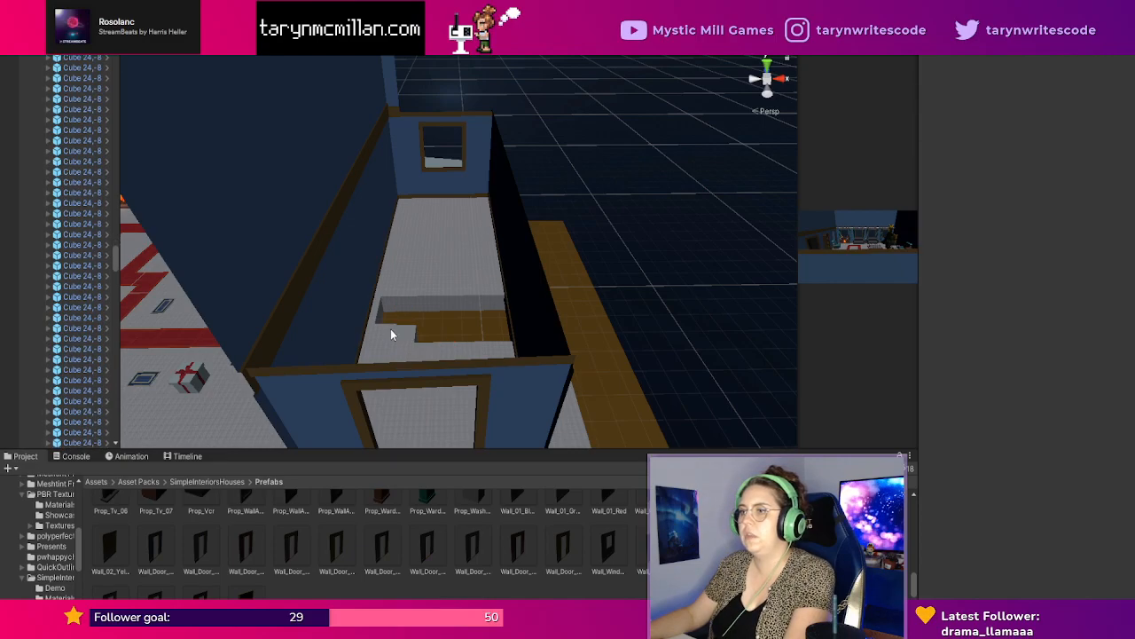
{"action": "left_click", "coordinate": [391, 334]}
{"action": "key", "text": "Delete"}
{"action": "left_click", "coordinate": [397, 346]}
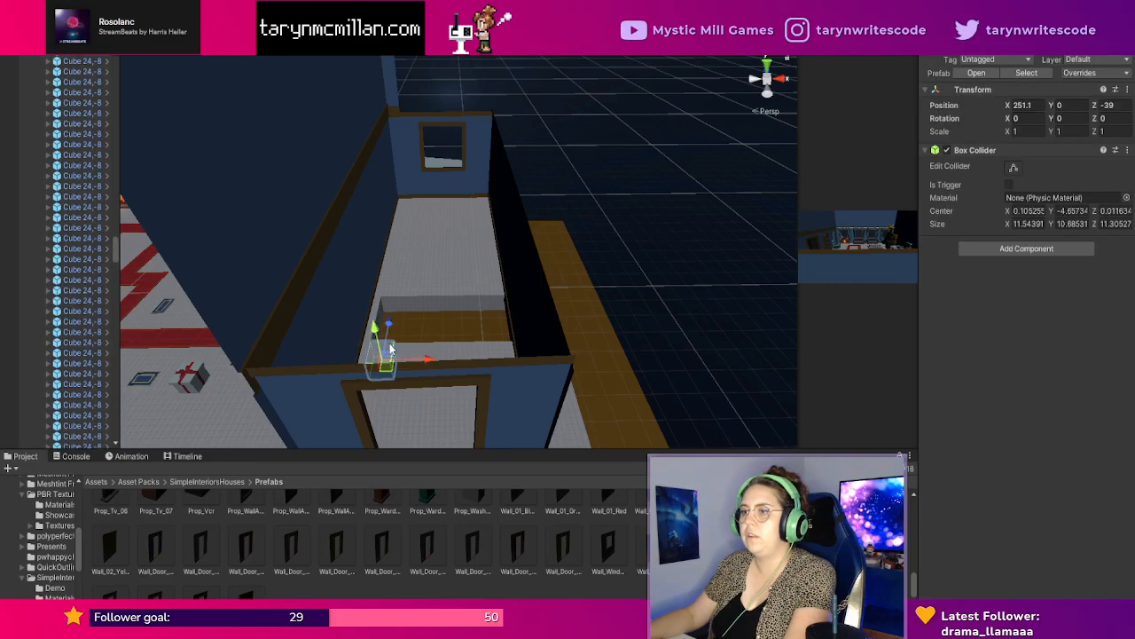
{"action": "key", "text": "Delete"}
{"action": "left_click", "coordinate": [435, 351]}
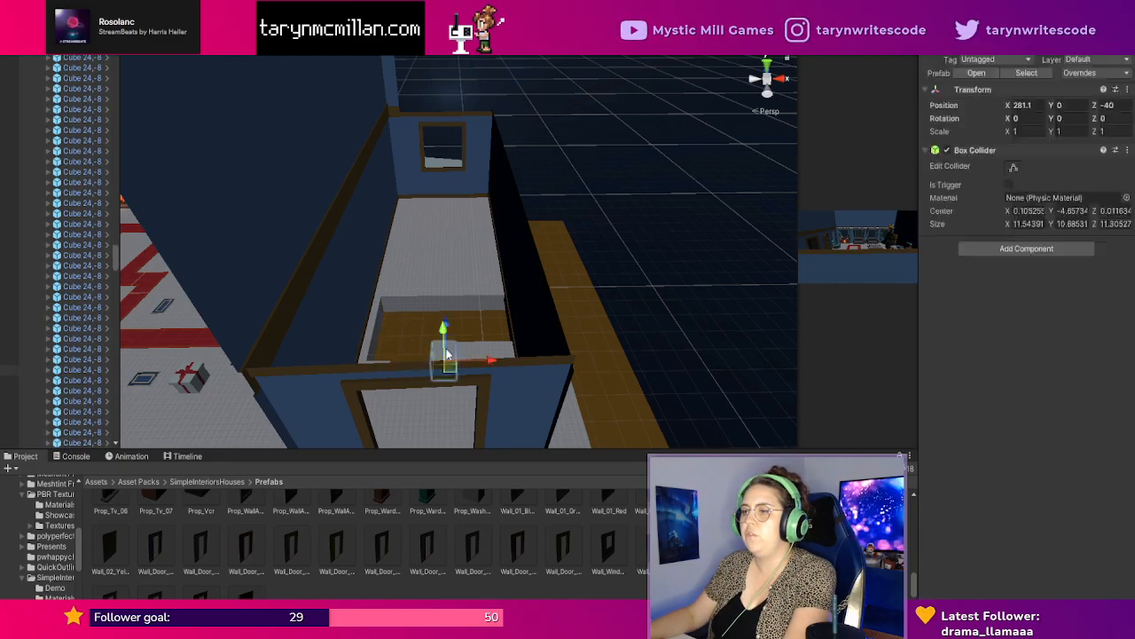
{"action": "key", "text": "Delete"}
{"action": "left_click", "coordinate": [504, 352]}
{"action": "scroll", "coordinate": [467, 332], "scroll_direction": "up", "scroll_amount": 4}
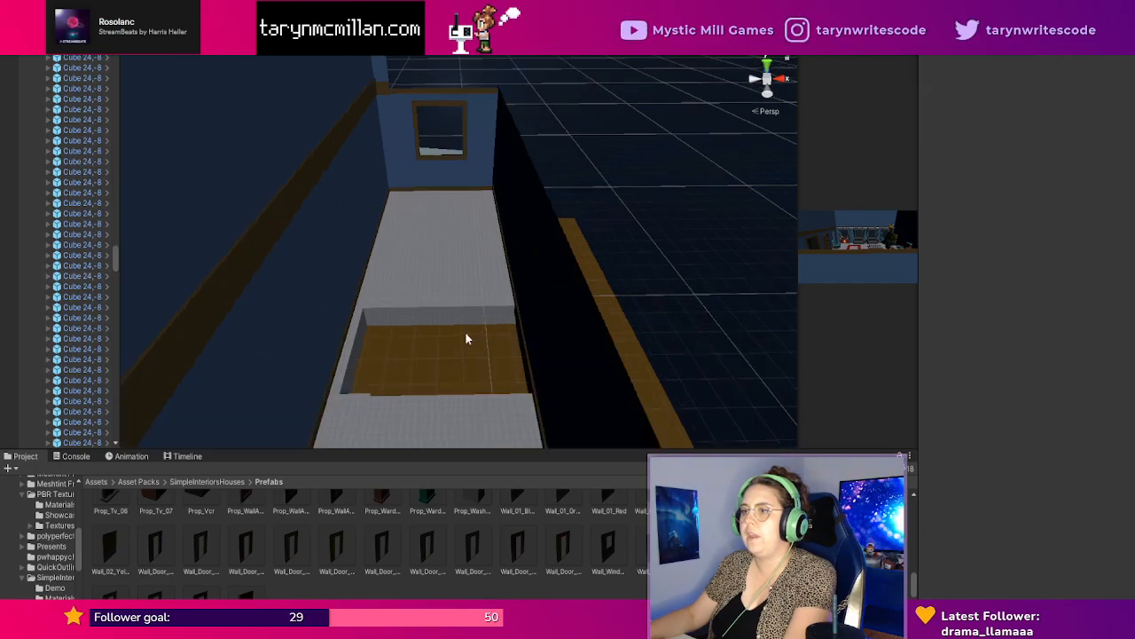
Select the last complete row of new floor blocks and duplicate it towards the doorway until the gap is filled to Z -40.
{"action": "left_click", "coordinate": [357, 323]}
{"action": "left_click_drag", "start_coordinate": [413, 321], "coordinate": [514, 321]}
{"action": "key", "text": "ctrl+d"}
{"action": "left_click_drag", "start_coordinate": [436, 288], "coordinate": [434, 384]}
{"action": "key", "text": "ctrl+d"}
{"action": "key", "text": "ctrl+d"}
{"action": "scroll", "coordinate": [446, 374], "scroll_direction": "down", "scroll_amount": 4}
{"action": "right_click_drag", "start_coordinate": [444, 369], "coordinate": [453, 390]}
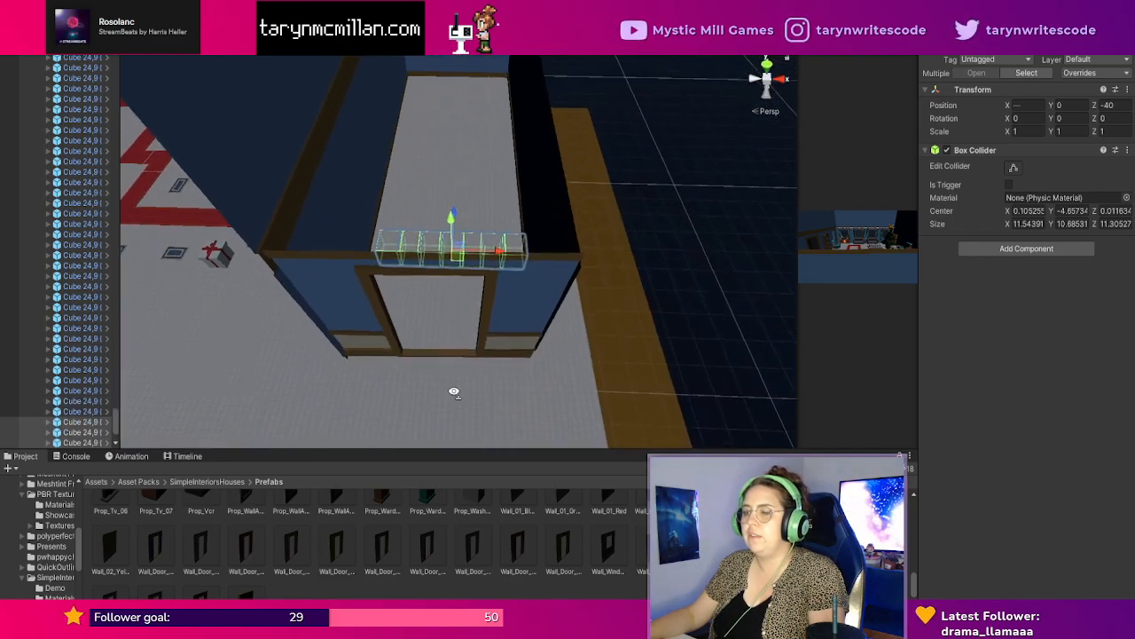
Check the alignment of the floor blocks at the seam between the new Z -40 row and the older Z -50 row.
{"action": "middle_click_drag", "start_coordinate": [451, 333], "coordinate": [458, 372]}
{"action": "left_click", "coordinate": [460, 370]}
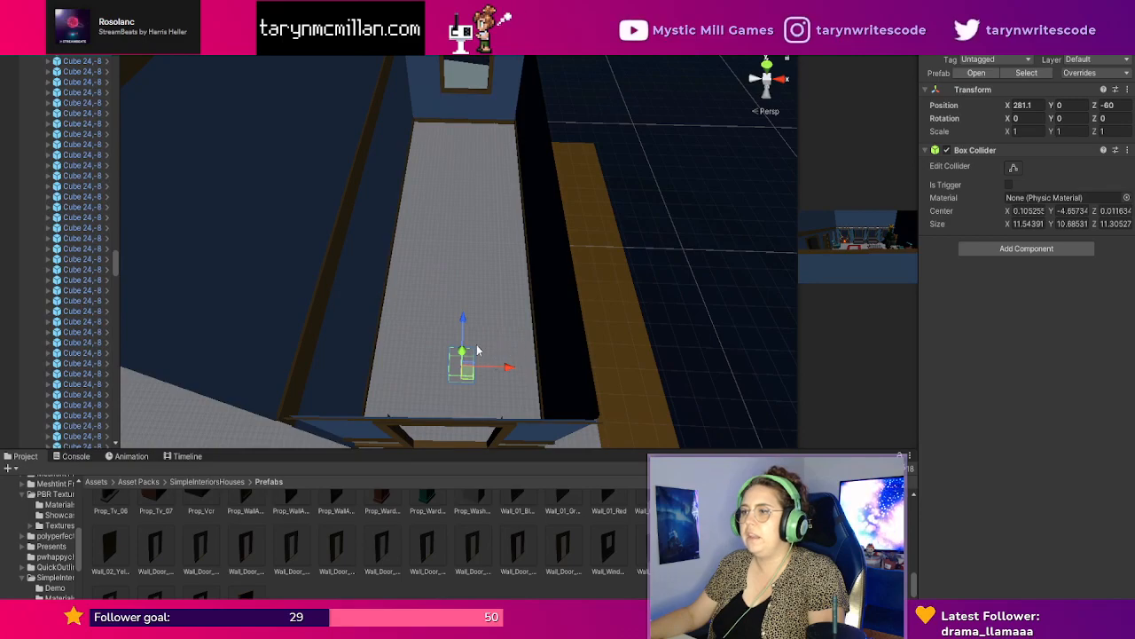
{"action": "left_click", "coordinate": [479, 350]}
{"action": "scroll", "coordinate": [489, 355], "scroll_direction": "up", "scroll_amount": 3}
{"action": "scroll", "coordinate": [488, 353], "scroll_direction": "up", "scroll_amount": 2}
{"action": "right_click_drag", "start_coordinate": [488, 351], "coordinate": [489, 441]}
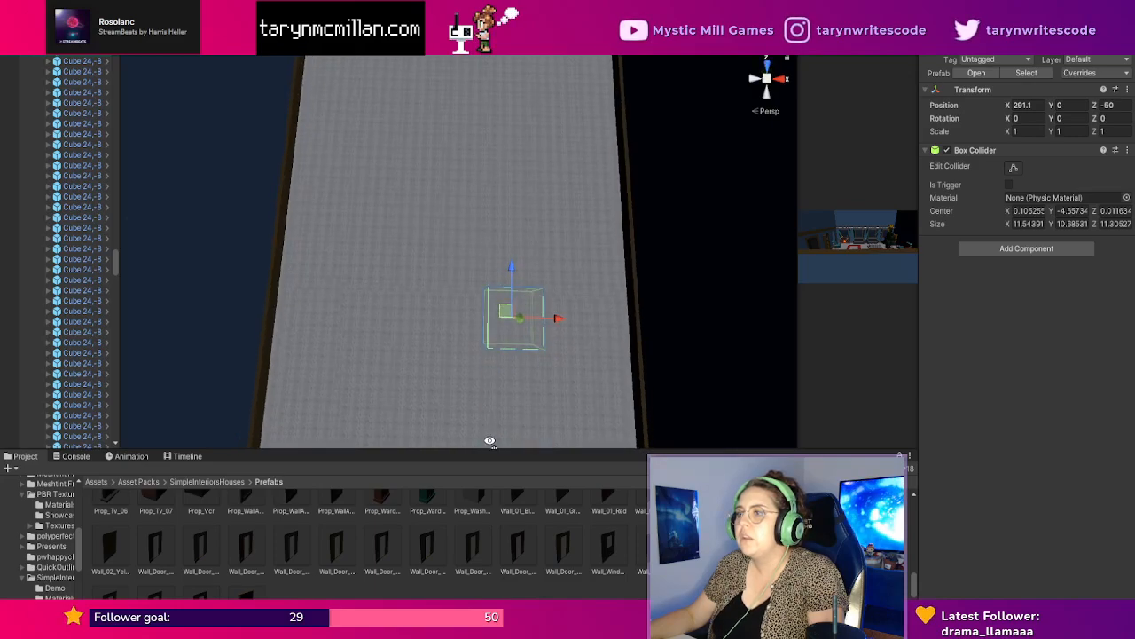
{"action": "scroll", "coordinate": [487, 435], "scroll_direction": "up", "scroll_amount": 2}
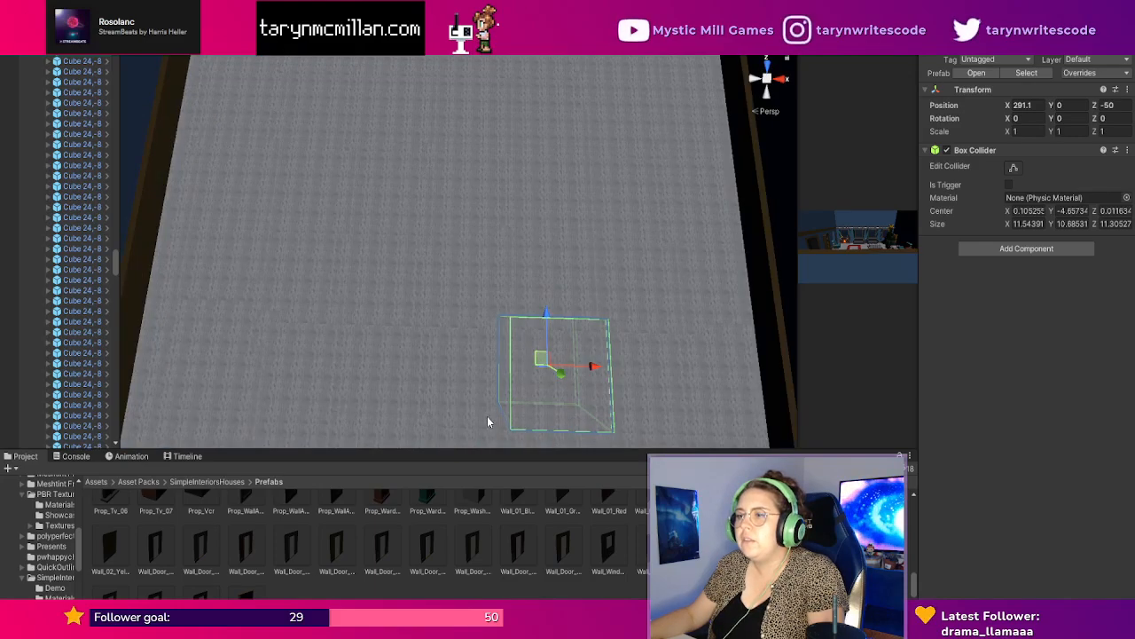
{"action": "middle_click_drag", "start_coordinate": [456, 393], "coordinate": [459, 397]}
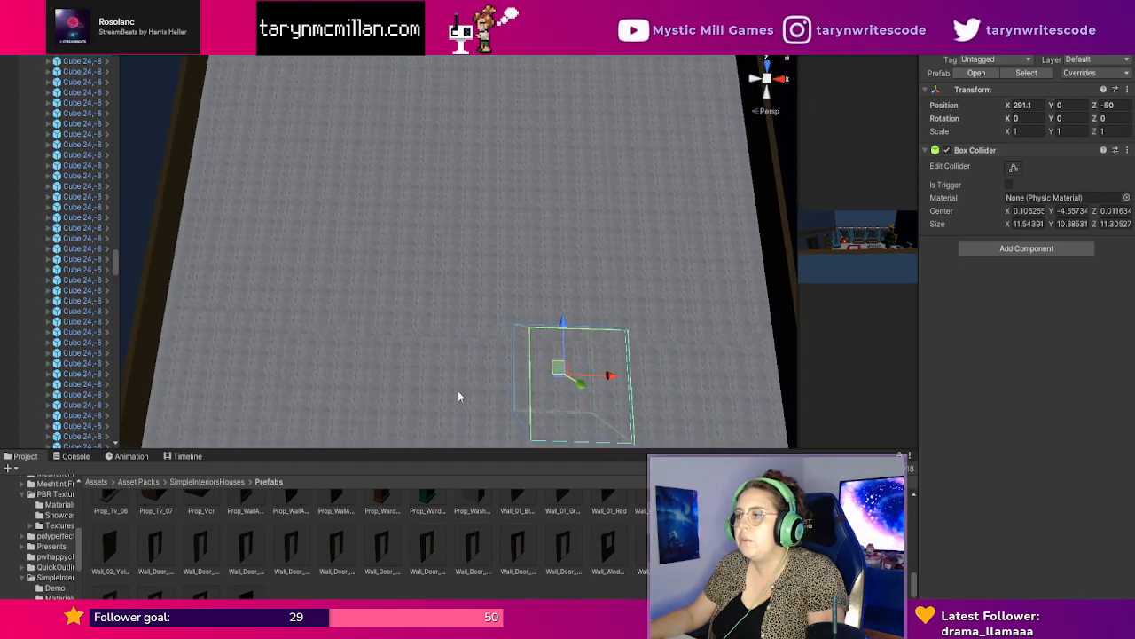
{"action": "left_click", "coordinate": [543, 311]}
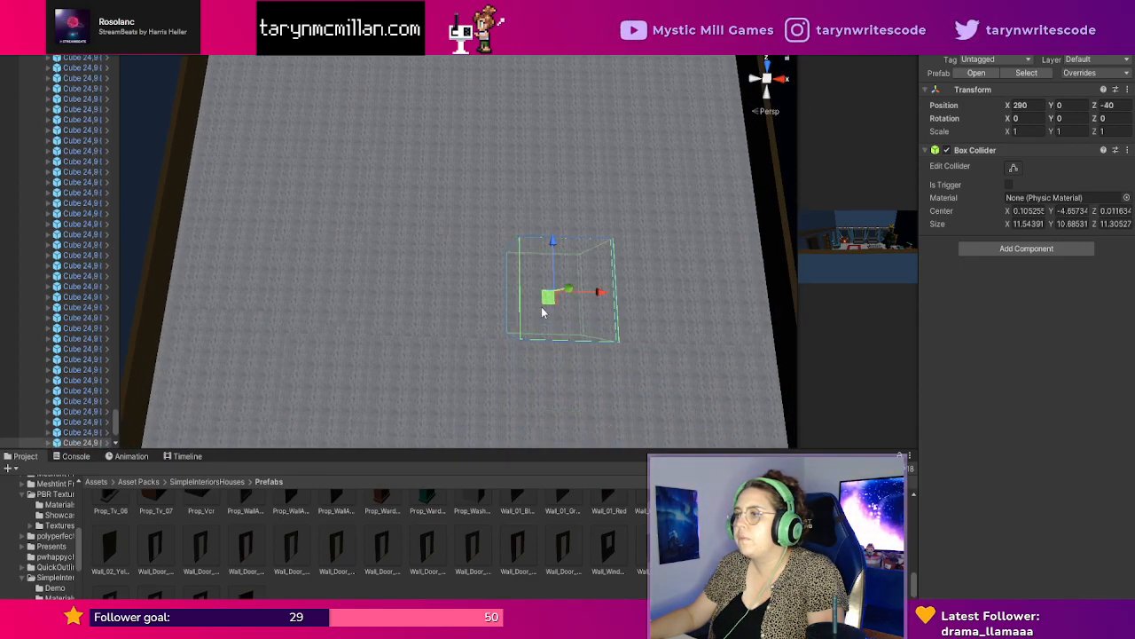
{"action": "left_click", "coordinate": [547, 354]}
{"action": "scroll", "coordinate": [549, 367], "scroll_direction": "down", "scroll_amount": 2}
{"action": "right_click_drag", "start_coordinate": [580, 355], "coordinate": [551, 342]}
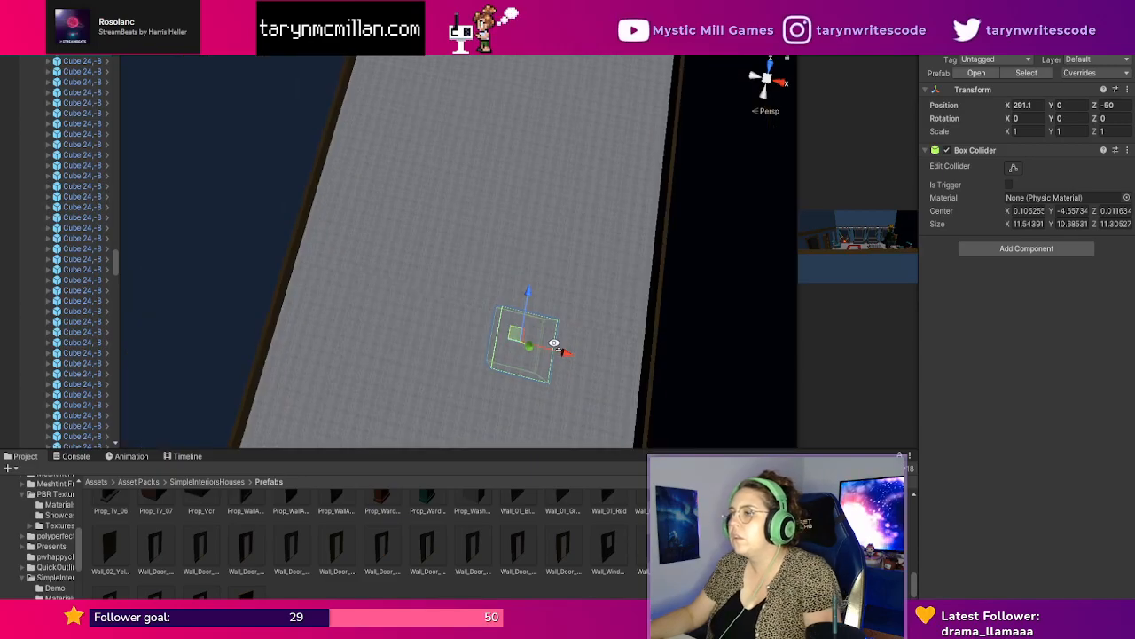
{"action": "left_click", "coordinate": [545, 303]}
{"action": "scroll", "coordinate": [571, 368], "scroll_direction": "down", "scroll_amount": 5}
{"action": "scroll", "coordinate": [570, 368], "scroll_direction": "down", "scroll_amount": 3}
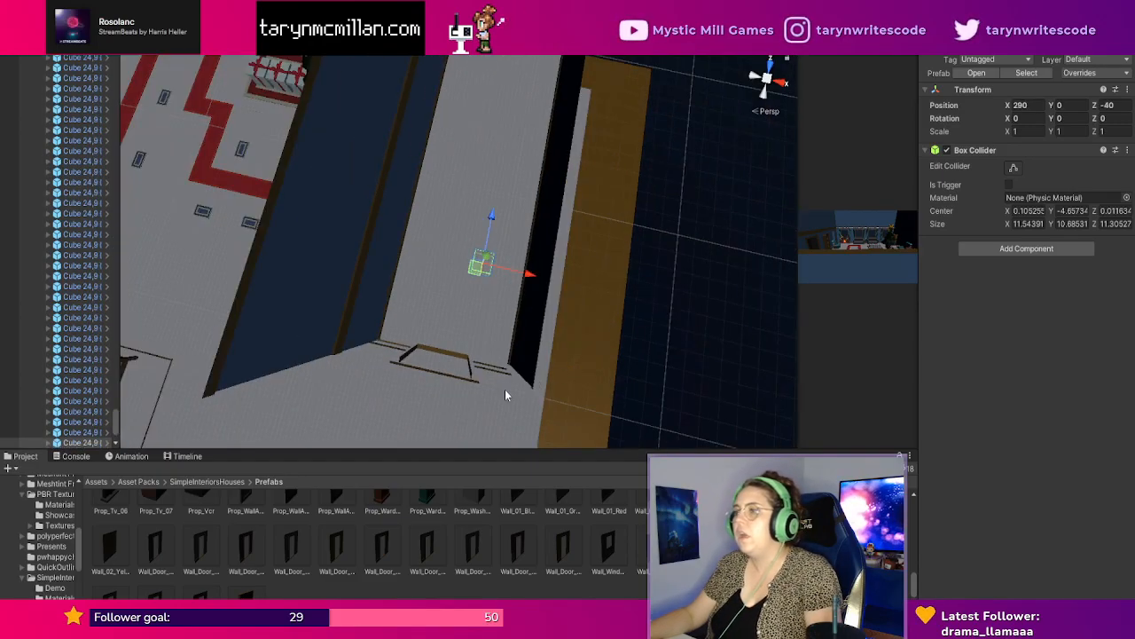
Examine the narrow room's finished floor and its doorway wall from outside.
{"action": "right_click_drag", "start_coordinate": [507, 393], "coordinate": [560, 245]}
{"action": "scroll", "coordinate": [503, 329], "scroll_direction": "down", "scroll_amount": 2}
{"action": "scroll", "coordinate": [503, 328], "scroll_direction": "down", "scroll_amount": 2}
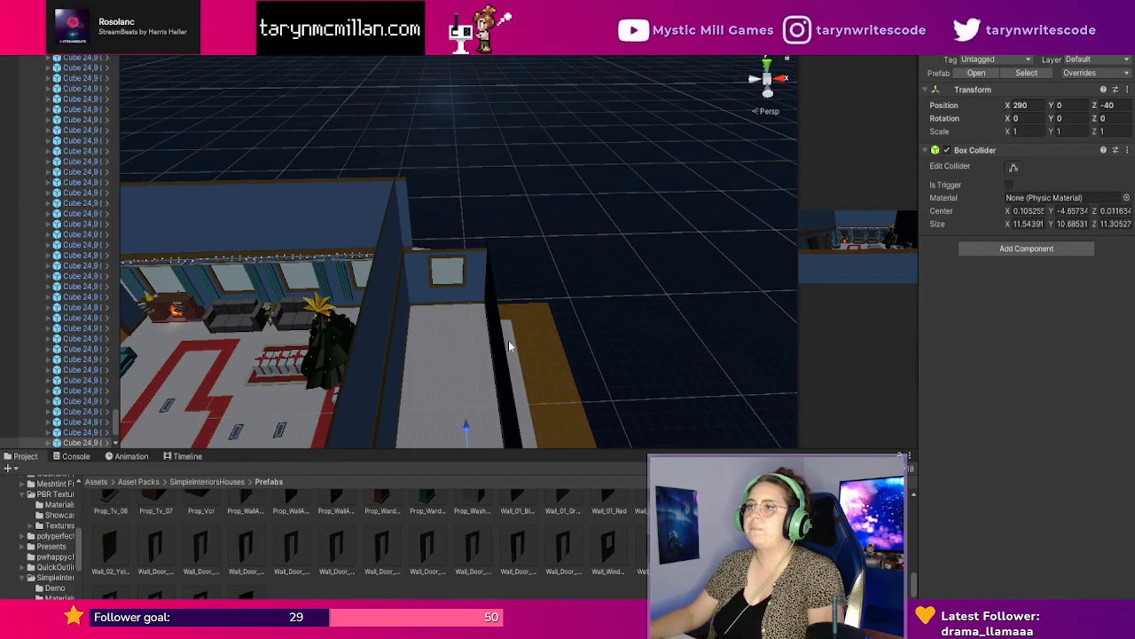
{"action": "middle_click_drag", "start_coordinate": [508, 341], "coordinate": [509, 270]}
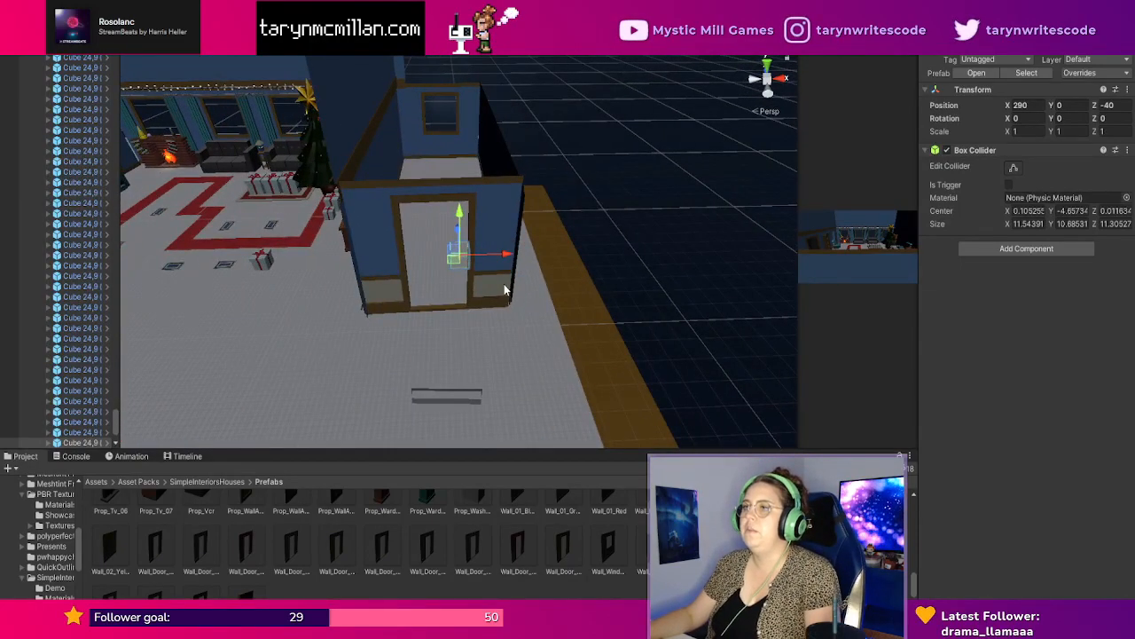
{"action": "scroll", "coordinate": [504, 284], "scroll_direction": "up", "scroll_amount": 3}
{"action": "right_click_drag", "start_coordinate": [504, 284], "coordinate": [524, 265]}
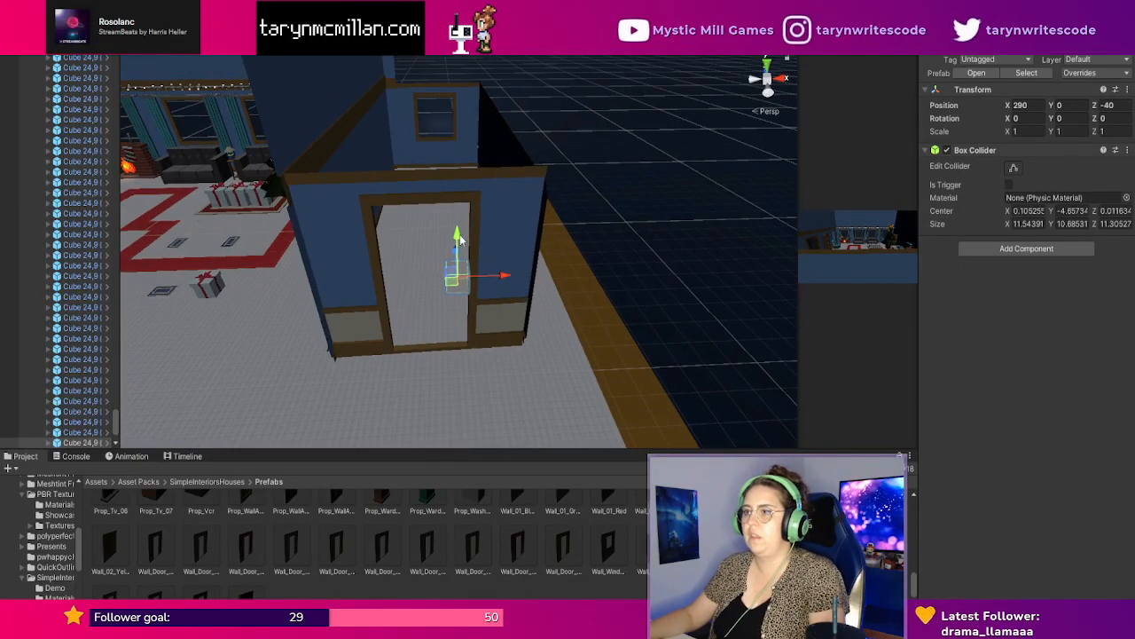
{"action": "right_click_drag", "start_coordinate": [388, 273], "coordinate": [446, 261]}
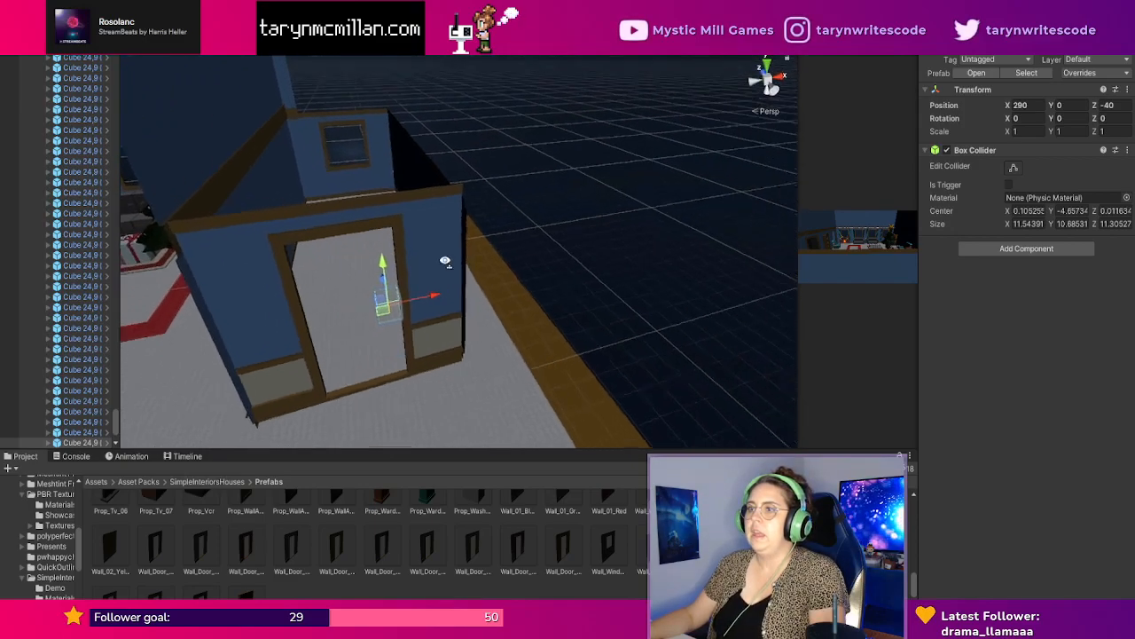
{"action": "middle_click_drag", "start_coordinate": [446, 260], "coordinate": [487, 257]}
Examine the living room's desk area and the corner where its side wall meets the narrow room's doorway wall.
{"action": "scroll", "coordinate": [431, 269], "scroll_direction": "up", "scroll_amount": 3}
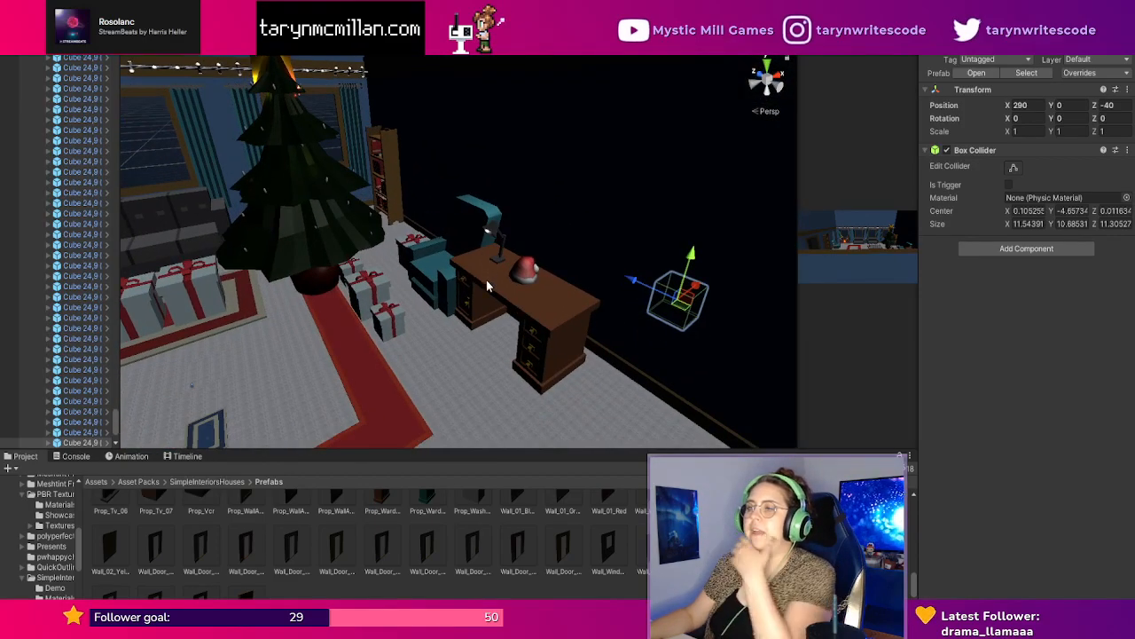
{"action": "scroll", "coordinate": [494, 346], "scroll_direction": "down", "scroll_amount": 4}
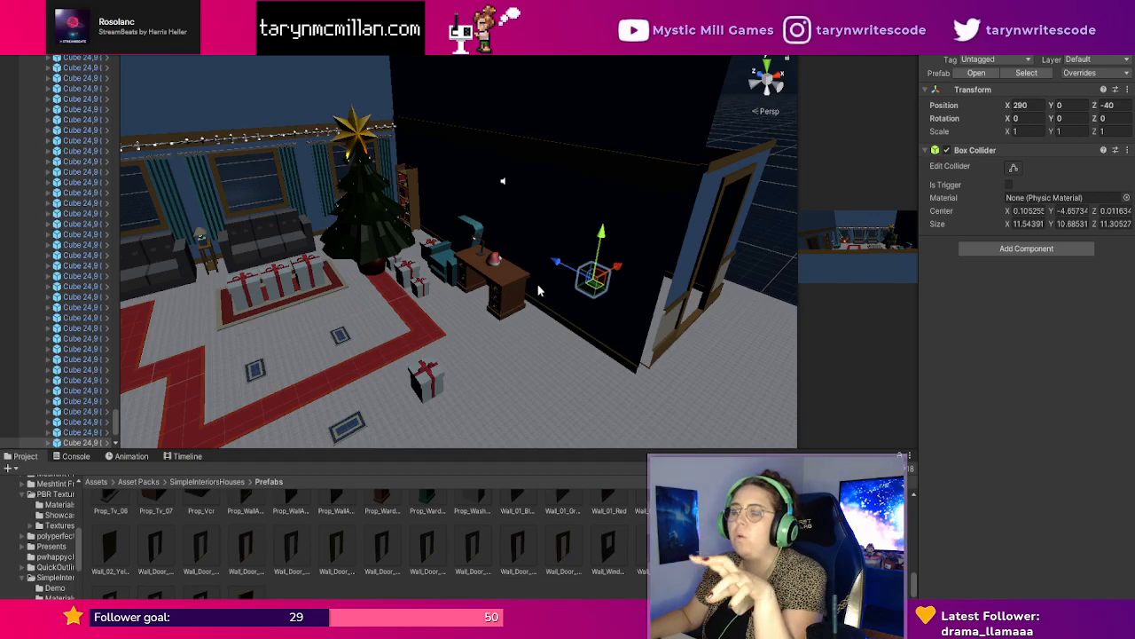
{"action": "scroll", "coordinate": [559, 328], "scroll_direction": "up", "scroll_amount": 2}
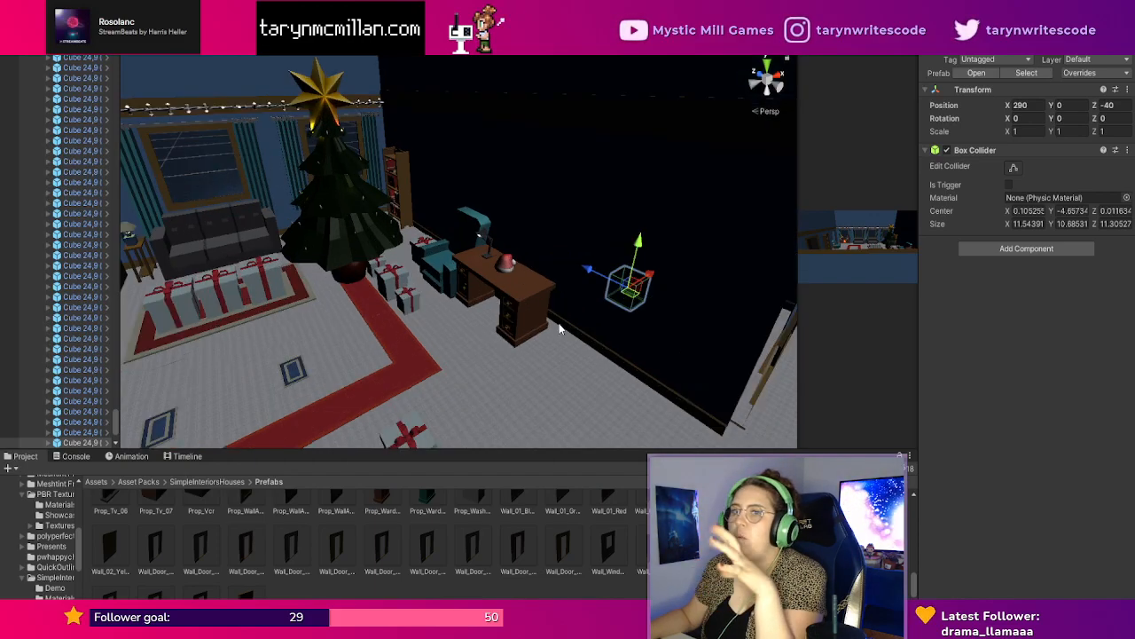
{"action": "right_click_drag", "start_coordinate": [608, 326], "coordinate": [557, 327]}
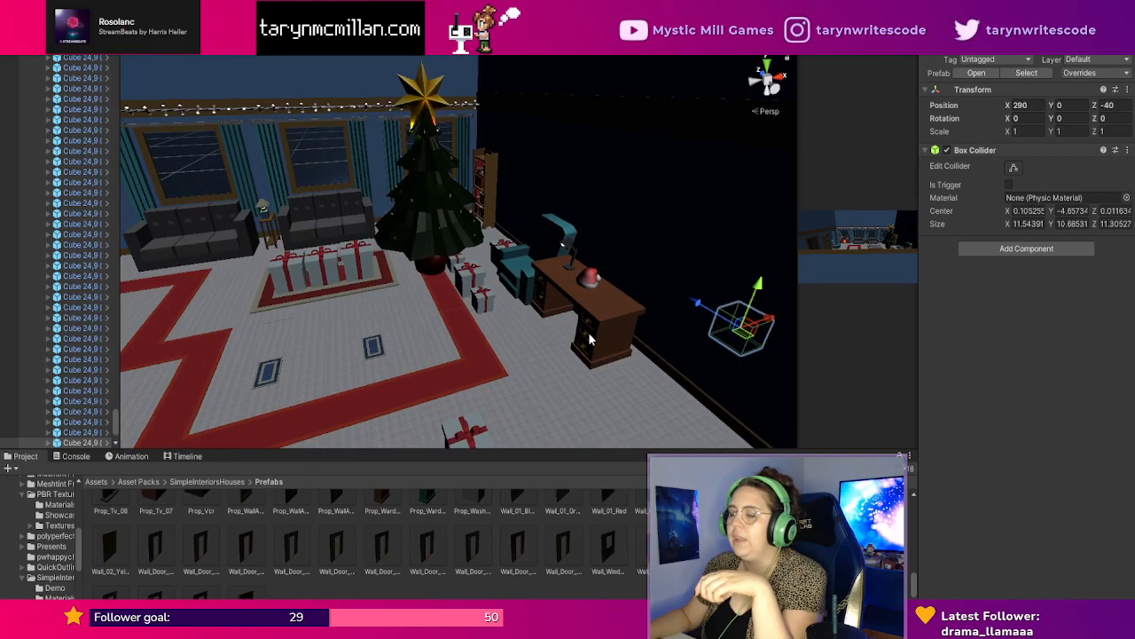
{"action": "middle_click_drag", "start_coordinate": [628, 355], "coordinate": [603, 348]}
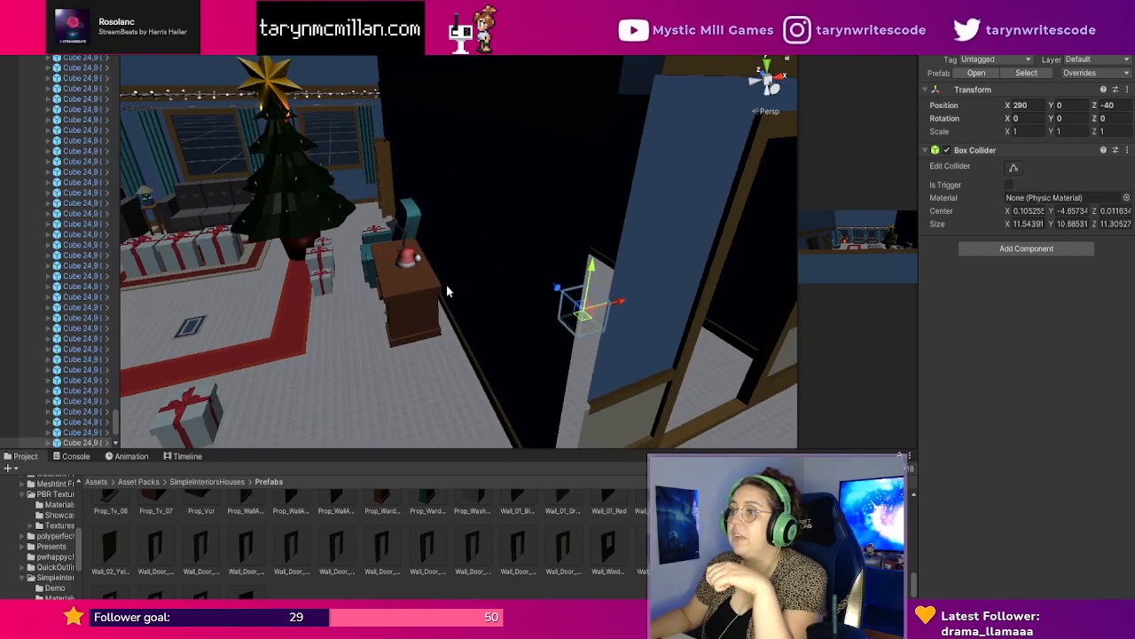
{"action": "scroll", "coordinate": [519, 290], "scroll_direction": "down", "scroll_amount": 3}
{"action": "middle_click_drag", "start_coordinate": [523, 289], "coordinate": [470, 299]}
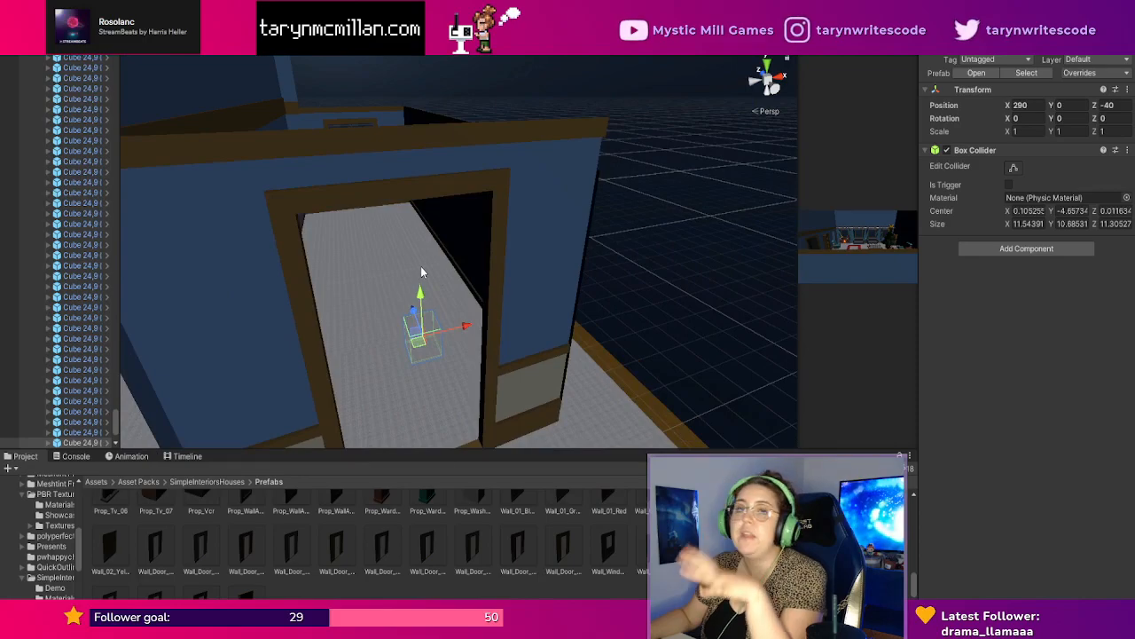
{"action": "scroll", "coordinate": [440, 316], "scroll_direction": "down", "scroll_amount": 3}
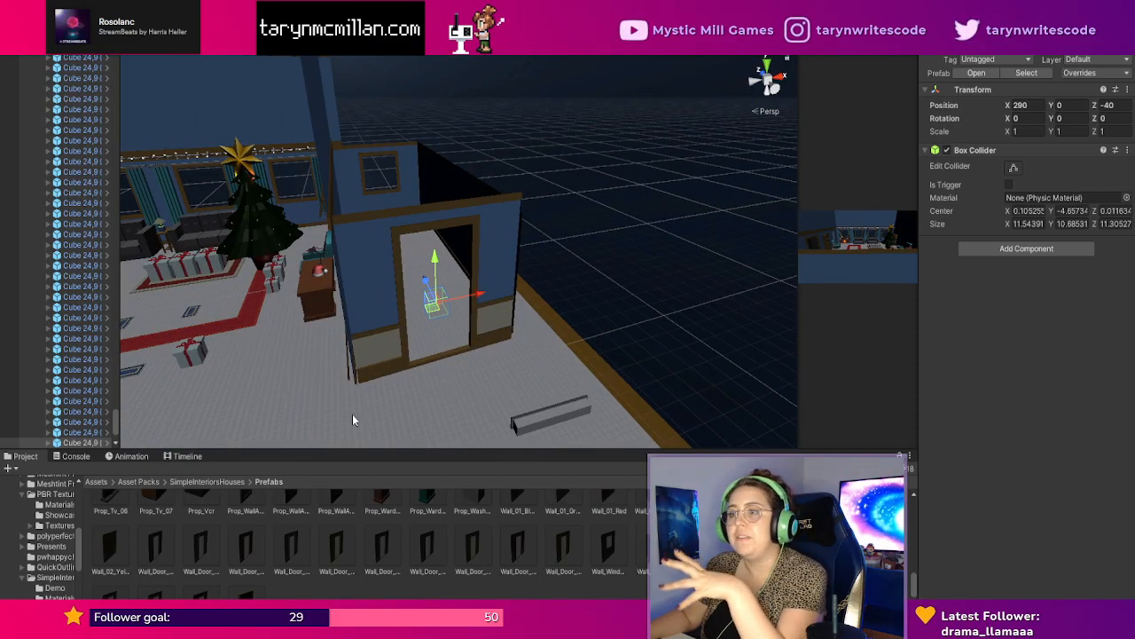
{"action": "scroll", "coordinate": [415, 401], "scroll_direction": "up", "scroll_amount": 3}
{"action": "left_click_drag", "start_coordinate": [416, 401], "coordinate": [504, 405], "text": "alt"}
{"action": "scroll", "coordinate": [467, 393], "scroll_direction": "down", "scroll_amount": 3}
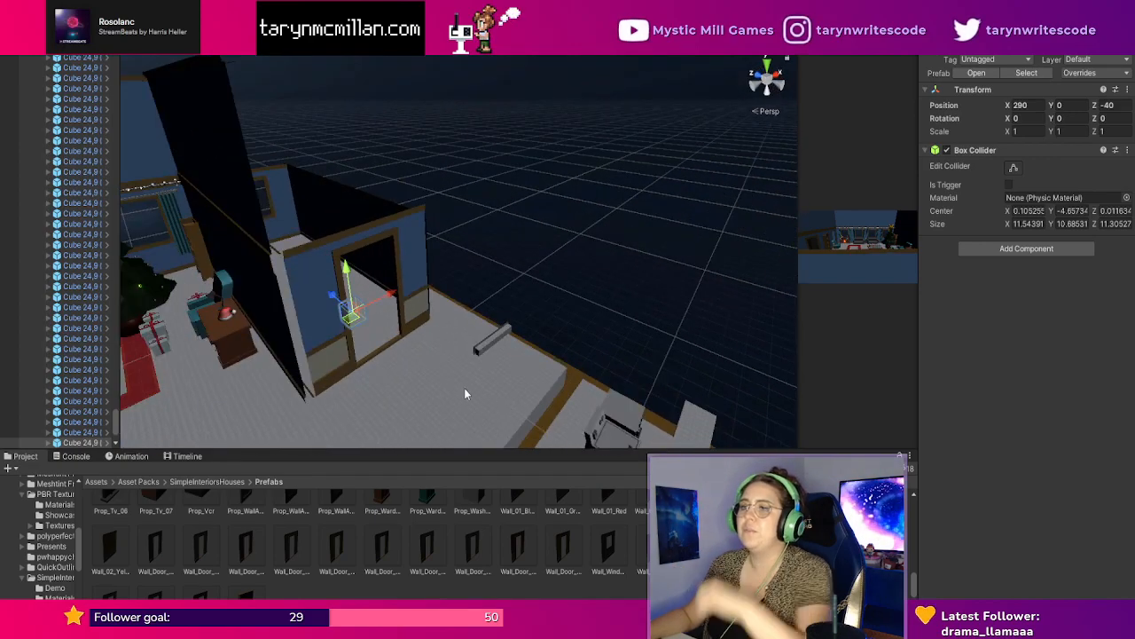
{"action": "mouse_move", "coordinate": [467, 393]}
{"action": "middle_mouse_down"}
{"action": "mouse_move", "coordinate": [497, 380]}
{"action": "mouse_move", "coordinate": [467, 389]}
{"action": "middle_mouse_up"}
{"action": "left_click_drag", "start_coordinate": [407, 394], "coordinate": [350, 397], "text": "alt"}
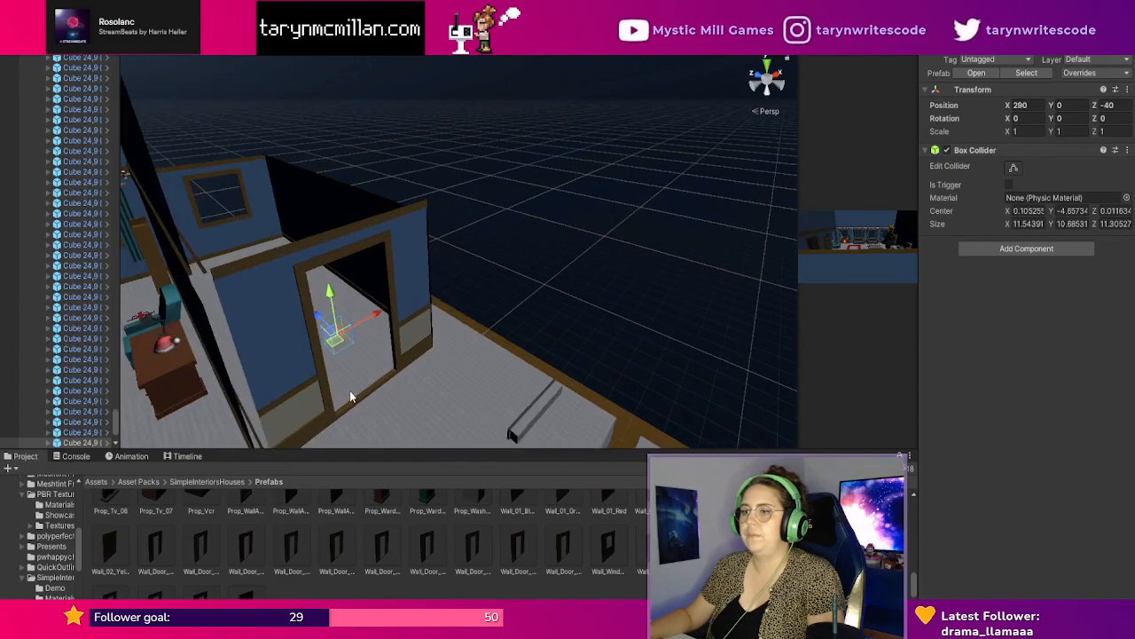
{"action": "left_click_drag", "start_coordinate": [254, 387], "coordinate": [333, 387], "text": "alt"}
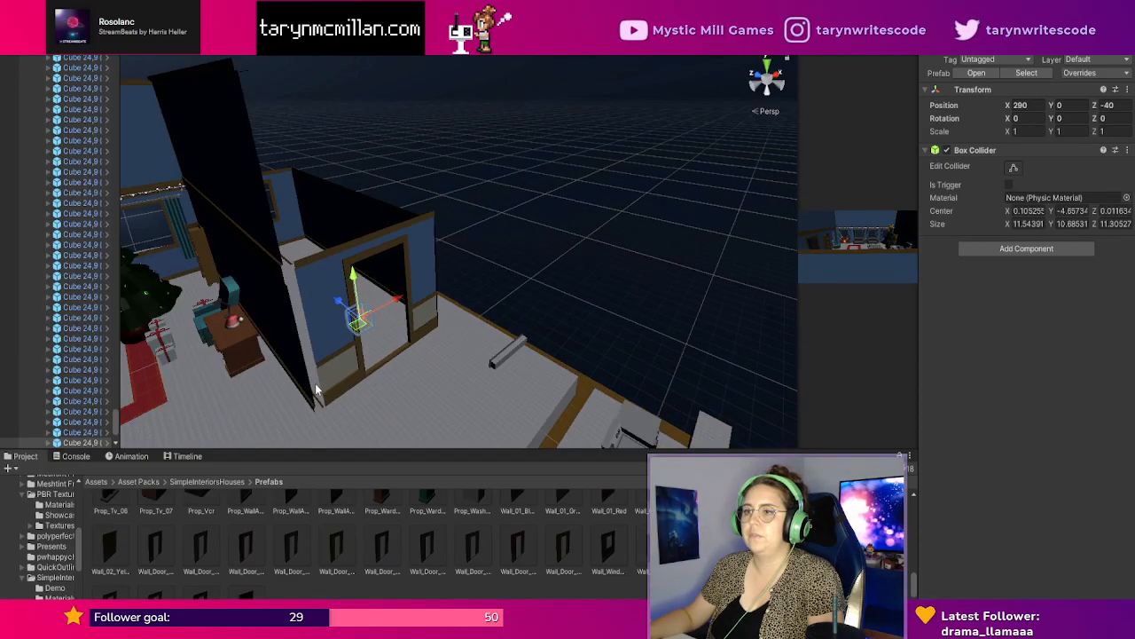
Try deleting the long blue side wall between the living room and the narrow room.
{"action": "left_click", "coordinate": [311, 390]}
{"action": "left_click", "coordinate": [319, 402]}
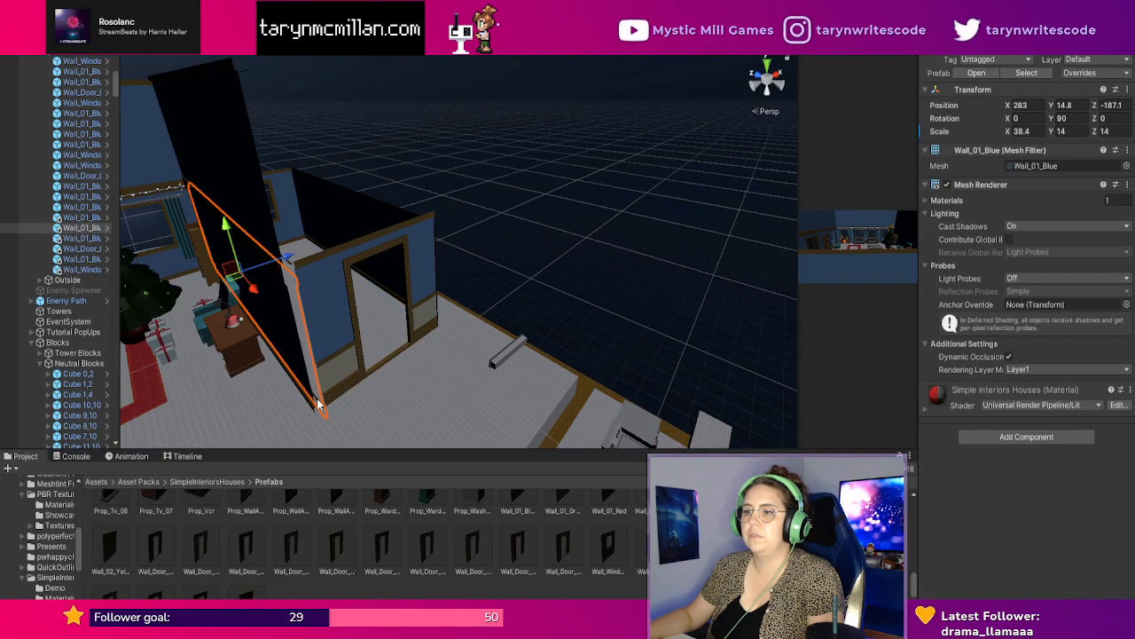
{"action": "key", "text": "Delete"}
{"action": "scroll", "coordinate": [385, 370], "scroll_direction": "up", "scroll_amount": 3}
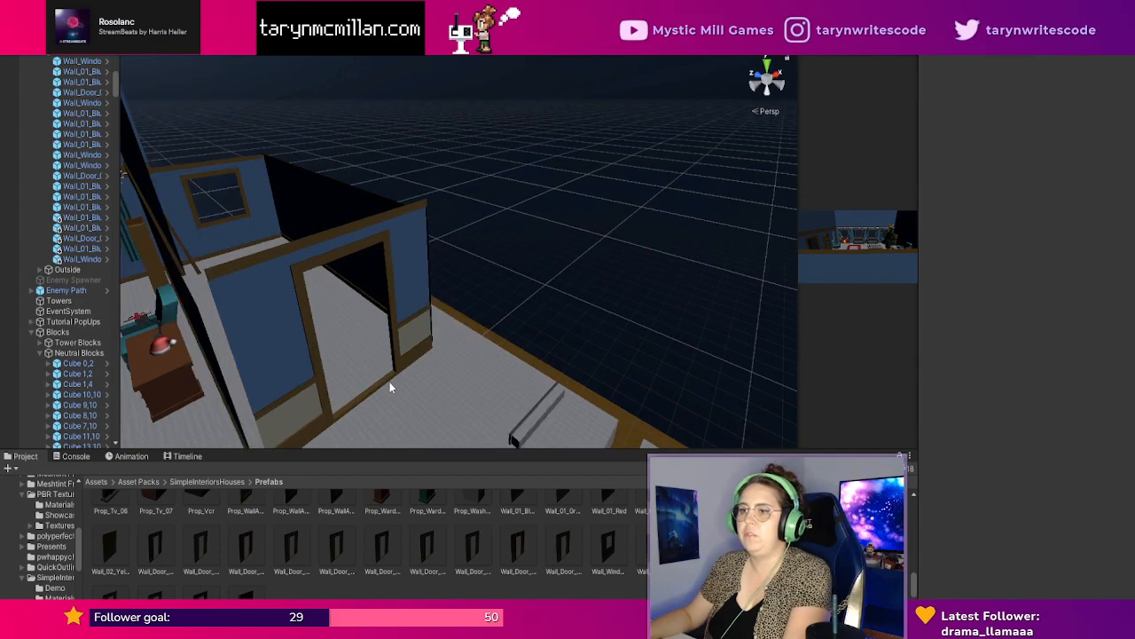
{"action": "left_click_drag", "start_coordinate": [389, 382], "coordinate": [326, 388], "text": "alt"}
{"action": "mouse_move", "coordinate": [368, 365]}
{"action": "middle_mouse_down"}
{"action": "mouse_move", "coordinate": [334, 385]}
{"action": "mouse_move", "coordinate": [356, 364]}
{"action": "middle_mouse_up"}
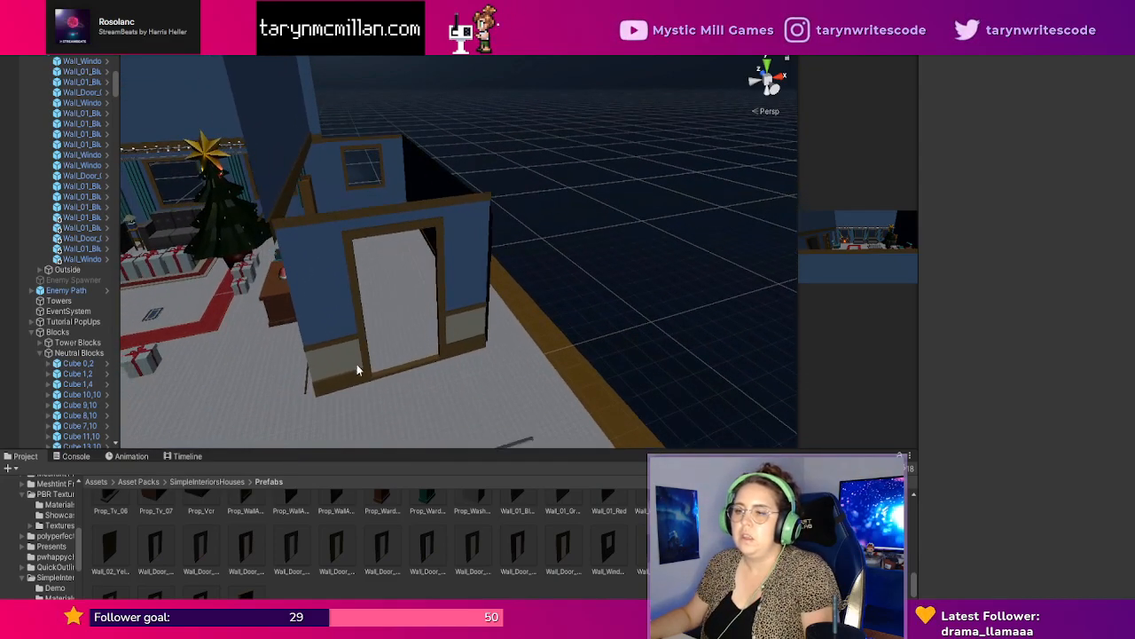
{"action": "left_click", "coordinate": [380, 391]}
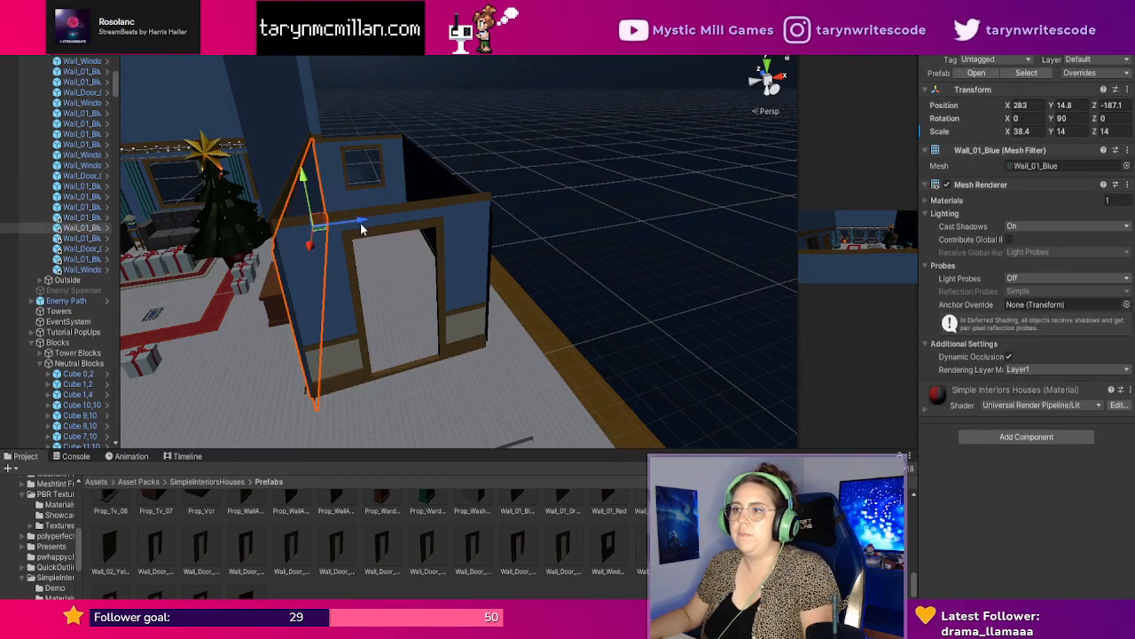
Try shifting the long side wall beside the desk to X 284.4, and undo the move.
{"action": "mouse_move", "coordinate": [361, 229]}
{"action": "left_mouse_down"}
{"action": "mouse_move", "coordinate": [393, 218]}
{"action": "mouse_move", "coordinate": [362, 223]}
{"action": "left_mouse_up"}
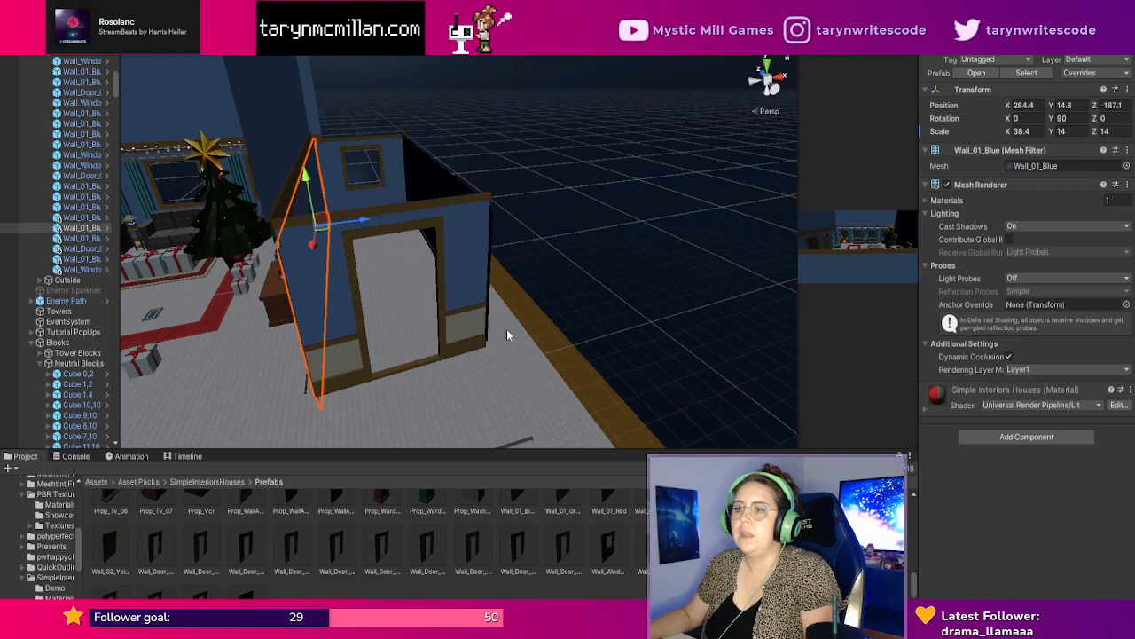
{"action": "left_click", "coordinate": [508, 333]}
{"action": "left_click_drag", "start_coordinate": [571, 370], "coordinate": [590, 352], "text": "alt"}
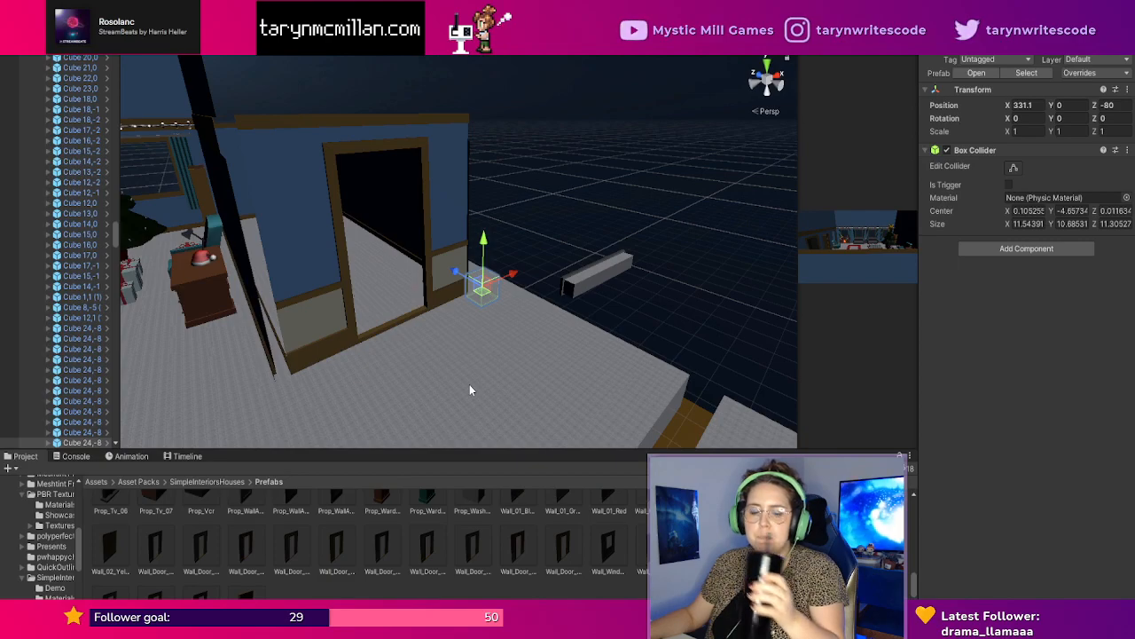
{"action": "right_click_drag", "start_coordinate": [481, 356], "coordinate": [461, 369]}
{"action": "middle_click_drag", "start_coordinate": [462, 369], "coordinate": [471, 356]}
{"action": "key", "text": "ctrl+z"}
{"action": "key", "text": "ctrl+z"}
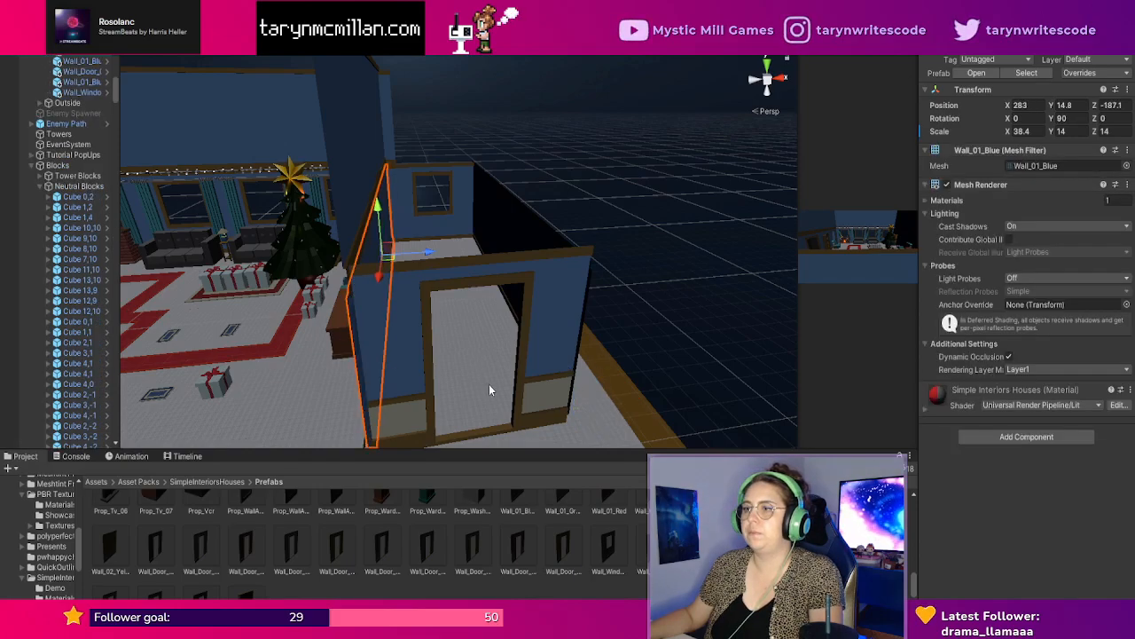
Select the narrow room's long outer wall and move it slightly outward to X 357.1.
{"action": "left_click", "coordinate": [573, 382]}
{"action": "right_click_drag", "start_coordinate": [665, 382], "coordinate": [571, 378]}
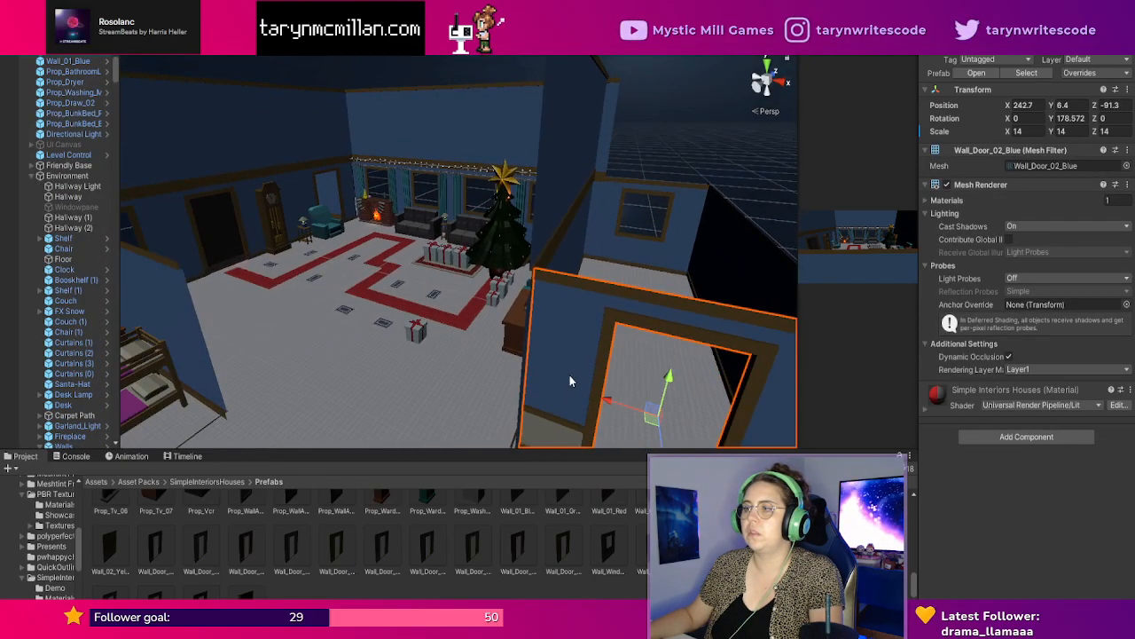
{"action": "middle_click_drag", "start_coordinate": [570, 378], "coordinate": [537, 355]}
{"action": "right_click_drag", "start_coordinate": [536, 356], "coordinate": [647, 336]}
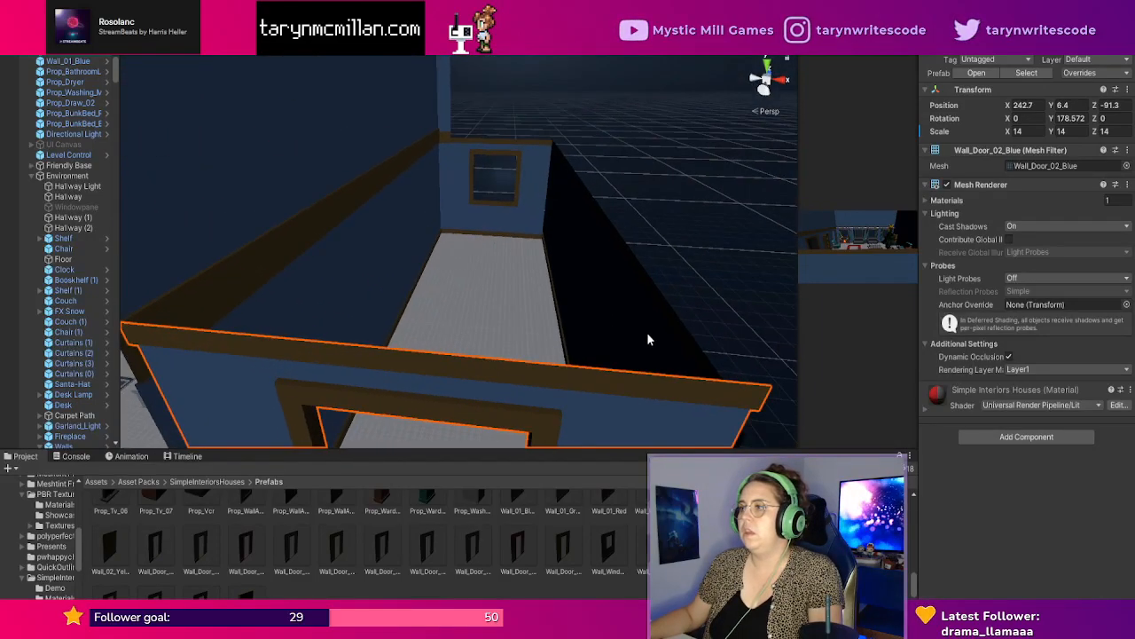
{"action": "left_click", "coordinate": [647, 336]}
{"action": "left_click", "coordinate": [578, 324]}
{"action": "scroll", "coordinate": [528, 261], "scroll_direction": "down", "scroll_amount": 3}
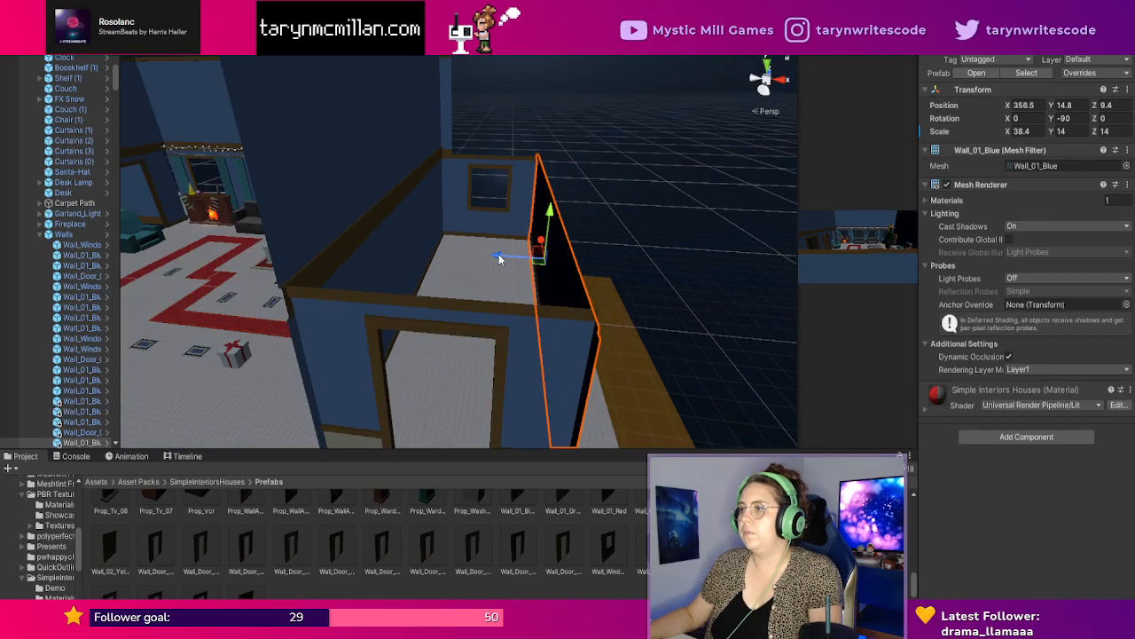
{"action": "left_click_drag", "start_coordinate": [499, 258], "coordinate": [501, 257]}
{"action": "scroll", "coordinate": [501, 257], "scroll_direction": "up", "scroll_amount": 2}
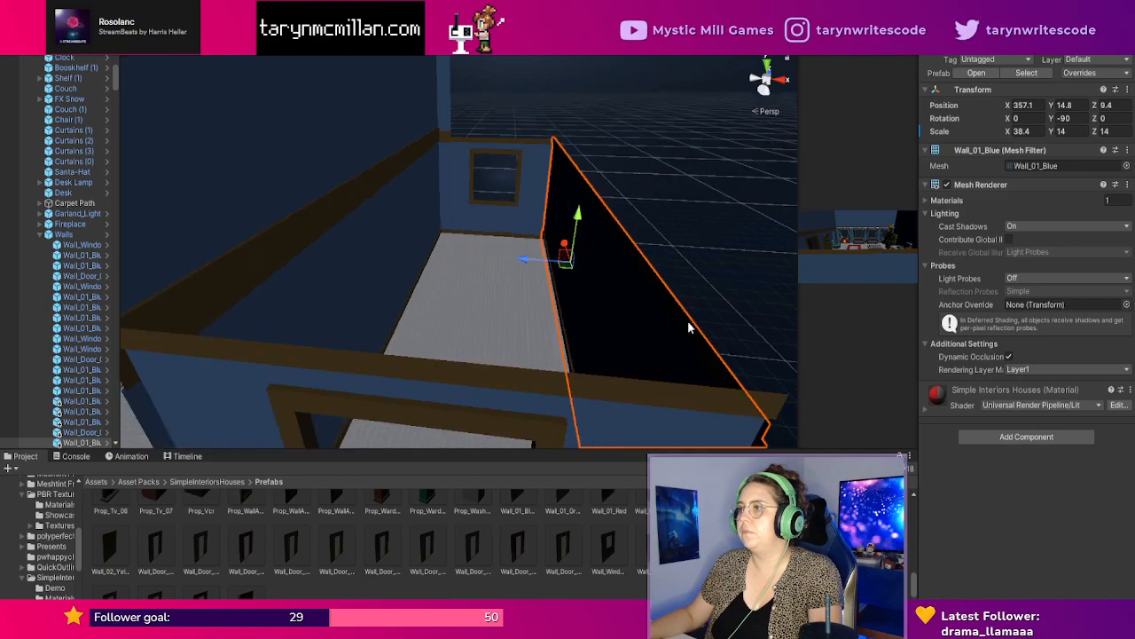
Examine how the narrow room's outer wall meets the floor edge and the window wall, from outside and inside.
{"action": "right_click_drag", "start_coordinate": [689, 327], "coordinate": [492, 325]}
{"action": "scroll", "coordinate": [533, 355], "scroll_direction": "down", "scroll_amount": 6}
{"action": "middle_click_drag", "start_coordinate": [563, 385], "coordinate": [487, 351]}
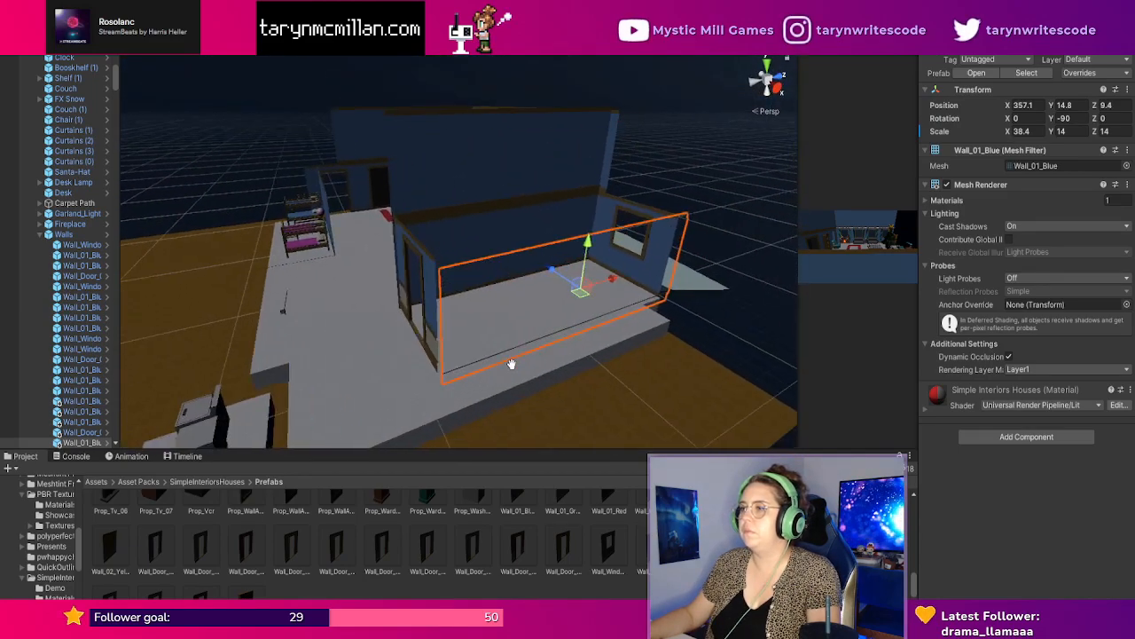
{"action": "scroll", "coordinate": [487, 351], "scroll_direction": "up", "scroll_amount": 2}
{"action": "left_click", "coordinate": [457, 381]}
{"action": "left_click", "coordinate": [375, 364]}
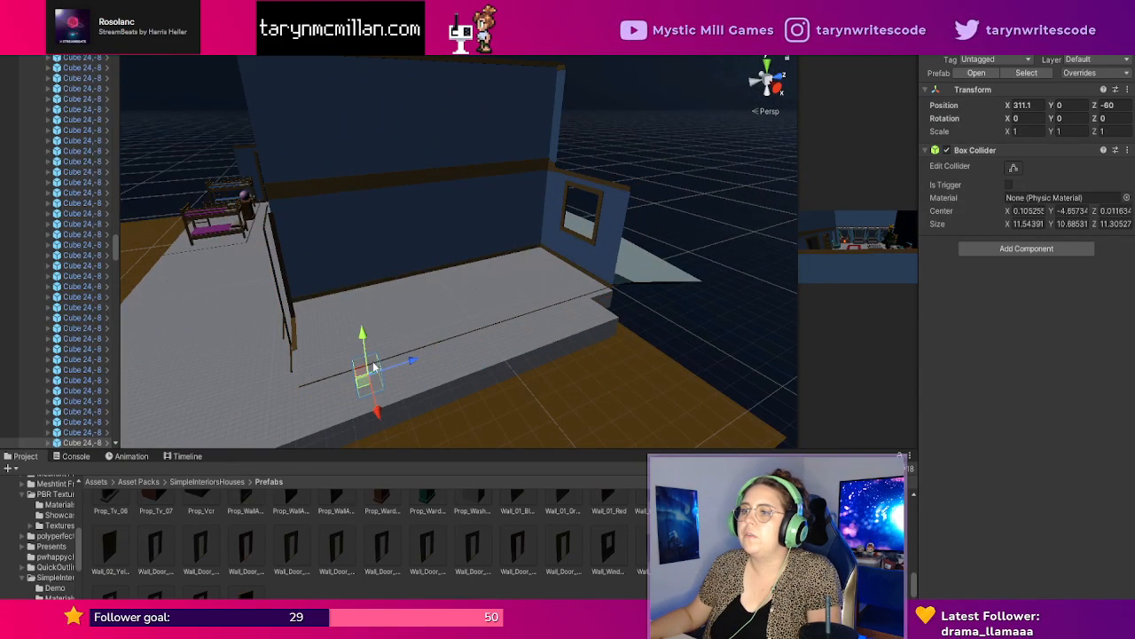
{"action": "left_click", "coordinate": [463, 334]}
{"action": "mouse_move", "coordinate": [462, 333]}
{"action": "right_mouse_down"}
{"action": "mouse_move", "coordinate": [638, 332]}
{"action": "mouse_move", "coordinate": [461, 334]}
{"action": "right_mouse_up"}
{"action": "middle_click_drag", "start_coordinate": [461, 334], "coordinate": [509, 326]}
{"action": "scroll", "coordinate": [555, 317], "scroll_direction": "up", "scroll_amount": 5}
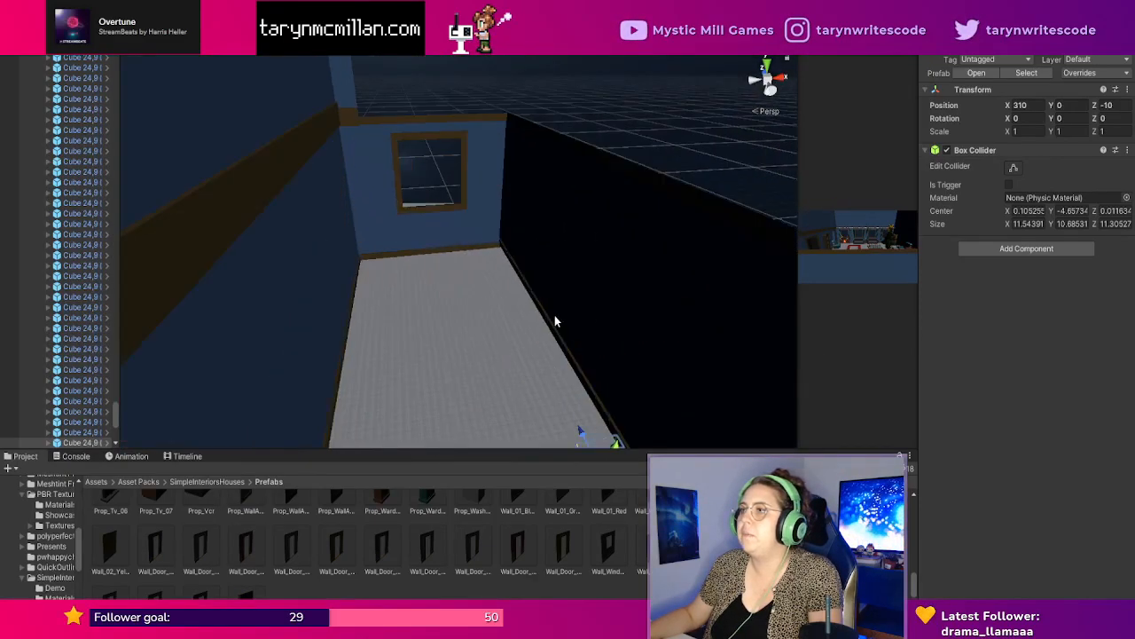
{"action": "right_click_drag", "start_coordinate": [557, 316], "coordinate": [759, 375]}
{"action": "middle_click_drag", "start_coordinate": [759, 376], "coordinate": [730, 372]}
{"action": "left_click", "coordinate": [497, 346]}
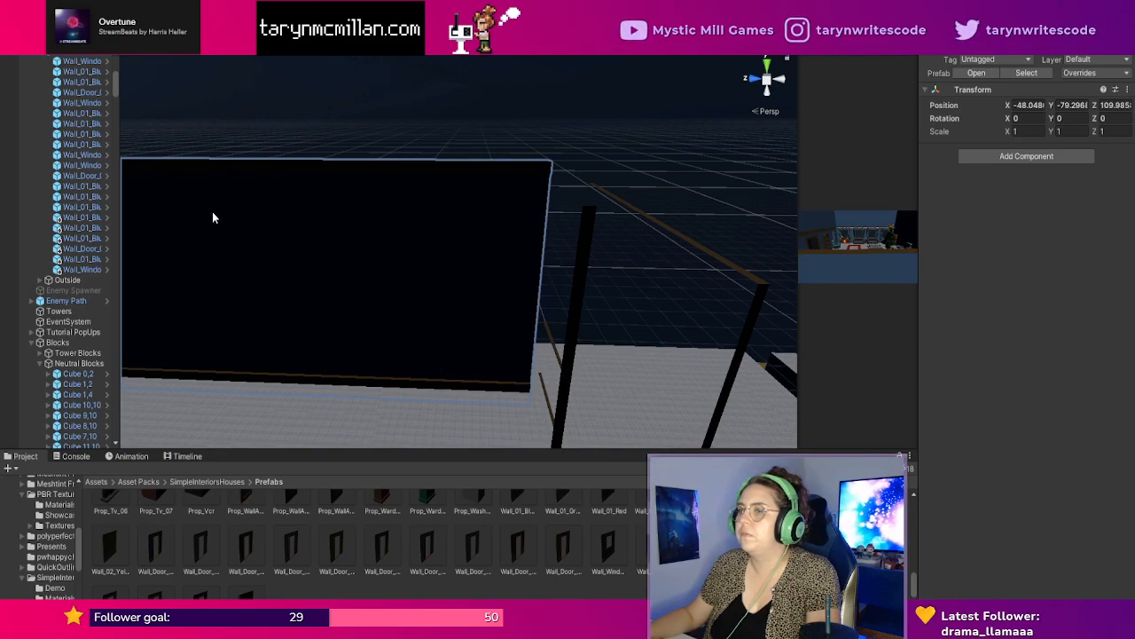
Slide the narrow room's outer wall along its length to Z 1.6.
{"action": "scroll", "coordinate": [386, 298], "scroll_direction": "up", "scroll_amount": 3}
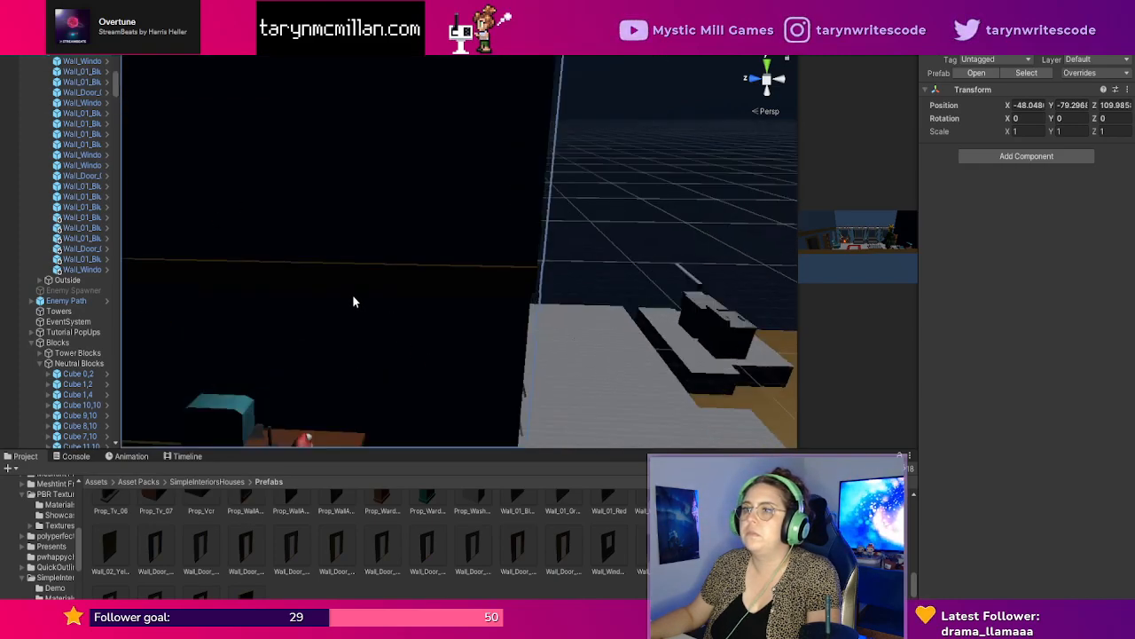
{"action": "scroll", "coordinate": [353, 294], "scroll_direction": "up", "scroll_amount": 1}
{"action": "middle_click_drag", "start_coordinate": [352, 295], "coordinate": [385, 318]}
{"action": "right_click_drag", "start_coordinate": [385, 314], "coordinate": [414, 445]}
{"action": "scroll", "coordinate": [404, 373], "scroll_direction": "down", "scroll_amount": 2}
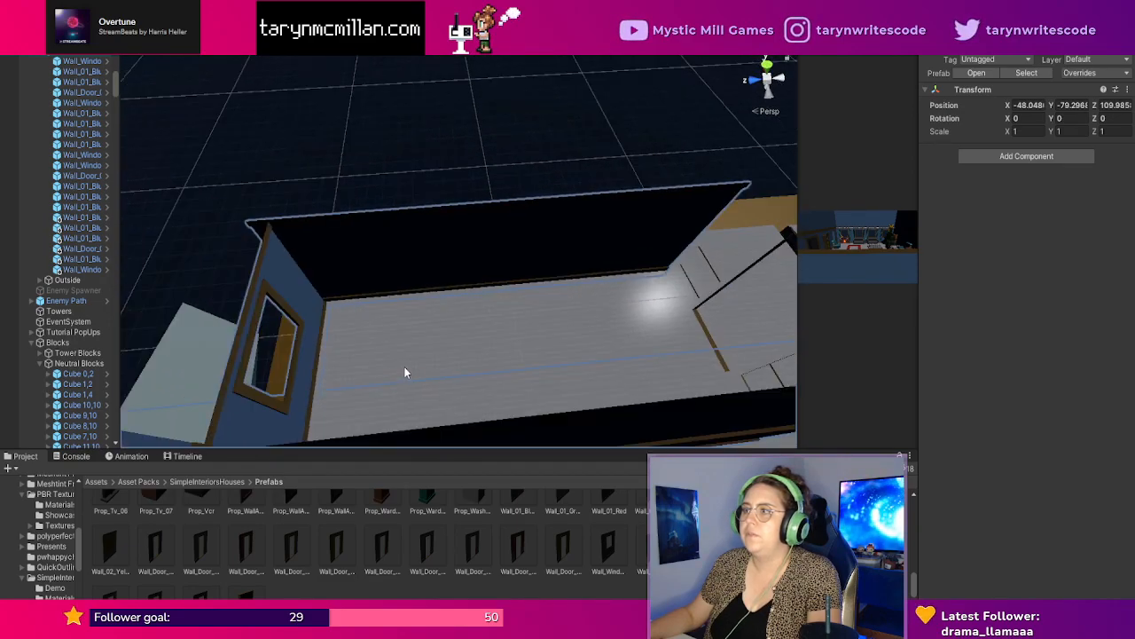
{"action": "scroll", "coordinate": [538, 354], "scroll_direction": "down", "scroll_amount": 2}
{"action": "left_click", "coordinate": [563, 245]}
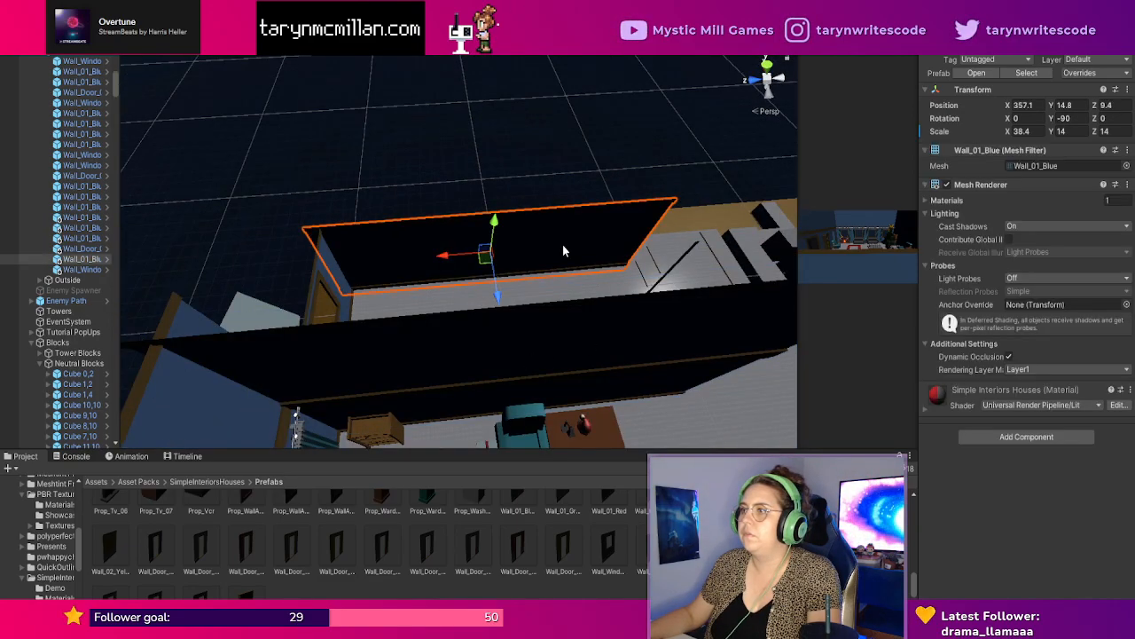
{"action": "left_click_drag", "start_coordinate": [443, 263], "coordinate": [455, 262]}
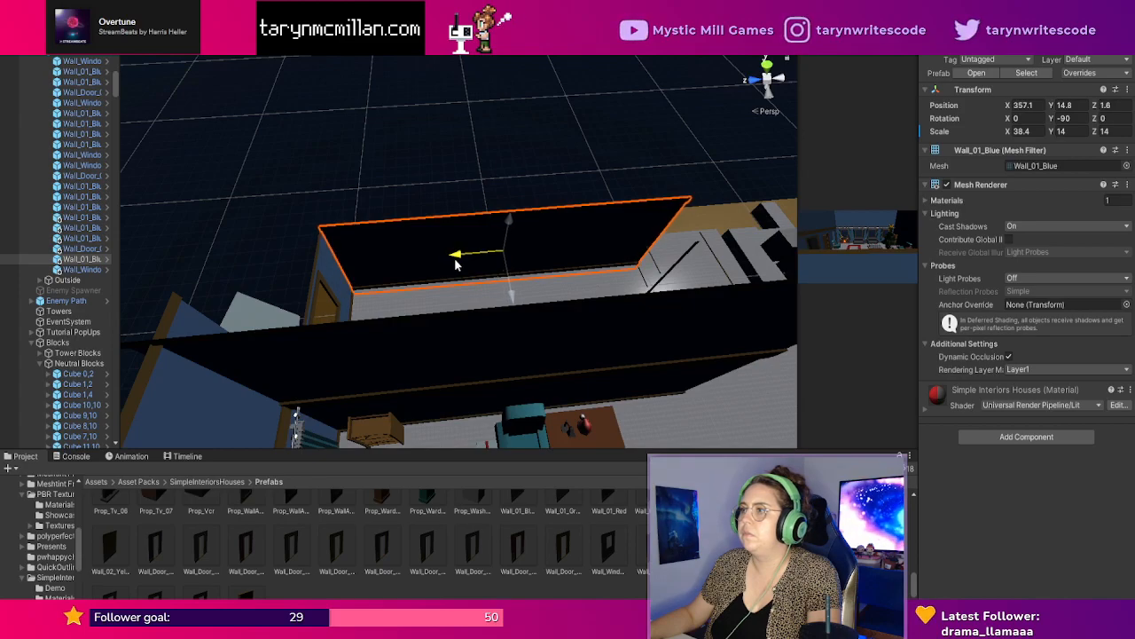
{"action": "left_click", "coordinate": [516, 162]}
Examine the ends of the outer wall at the window corner and at the doorway wall.
{"action": "scroll", "coordinate": [607, 254], "scroll_direction": "up", "scroll_amount": 4}
{"action": "right_click_drag", "start_coordinate": [607, 254], "coordinate": [322, 242]}
{"action": "middle_click_drag", "start_coordinate": [468, 295], "coordinate": [453, 289]}
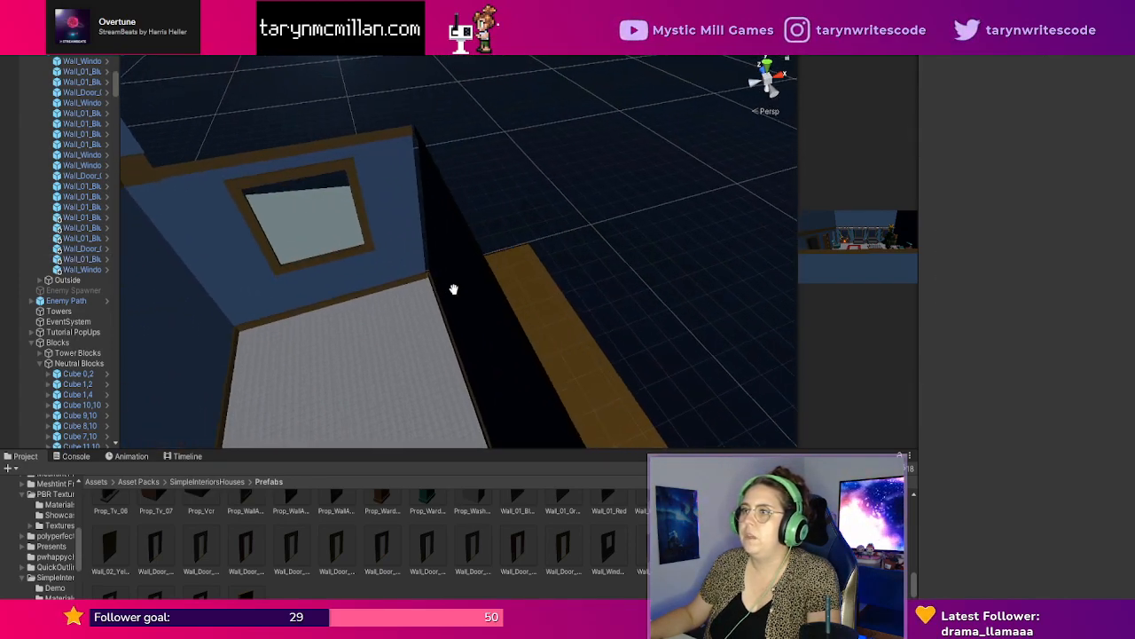
{"action": "scroll", "coordinate": [432, 327], "scroll_direction": "down", "scroll_amount": 5}
{"action": "right_click_drag", "start_coordinate": [433, 329], "coordinate": [404, 250]}
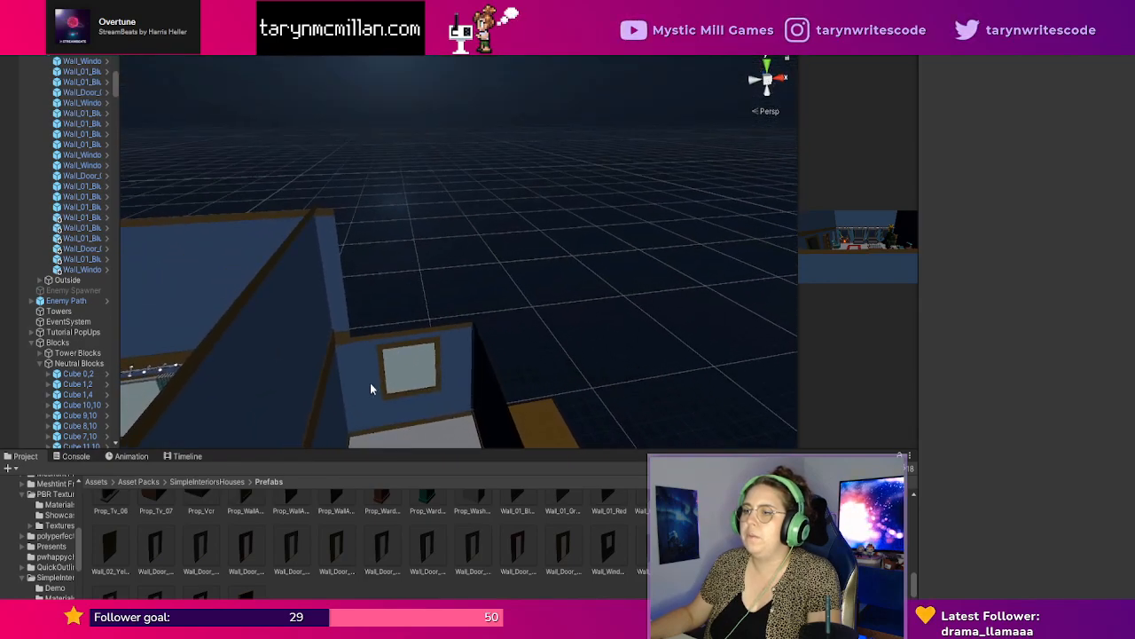
{"action": "middle_click_drag", "start_coordinate": [429, 407], "coordinate": [408, 320]}
{"action": "scroll", "coordinate": [432, 314], "scroll_direction": "down", "scroll_amount": 3}
{"action": "right_click_drag", "start_coordinate": [432, 314], "coordinate": [396, 364]}
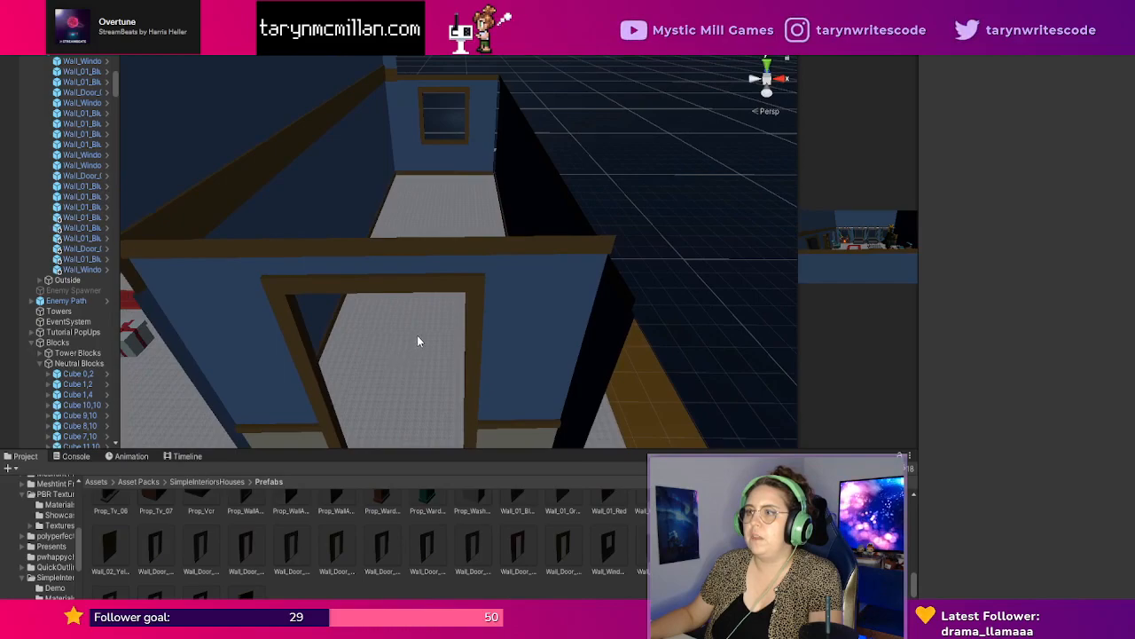
{"action": "mouse_move", "coordinate": [418, 337]}
{"action": "middle_mouse_down"}
{"action": "mouse_move", "coordinate": [414, 327]}
{"action": "mouse_move", "coordinate": [414, 338]}
{"action": "middle_mouse_up"}
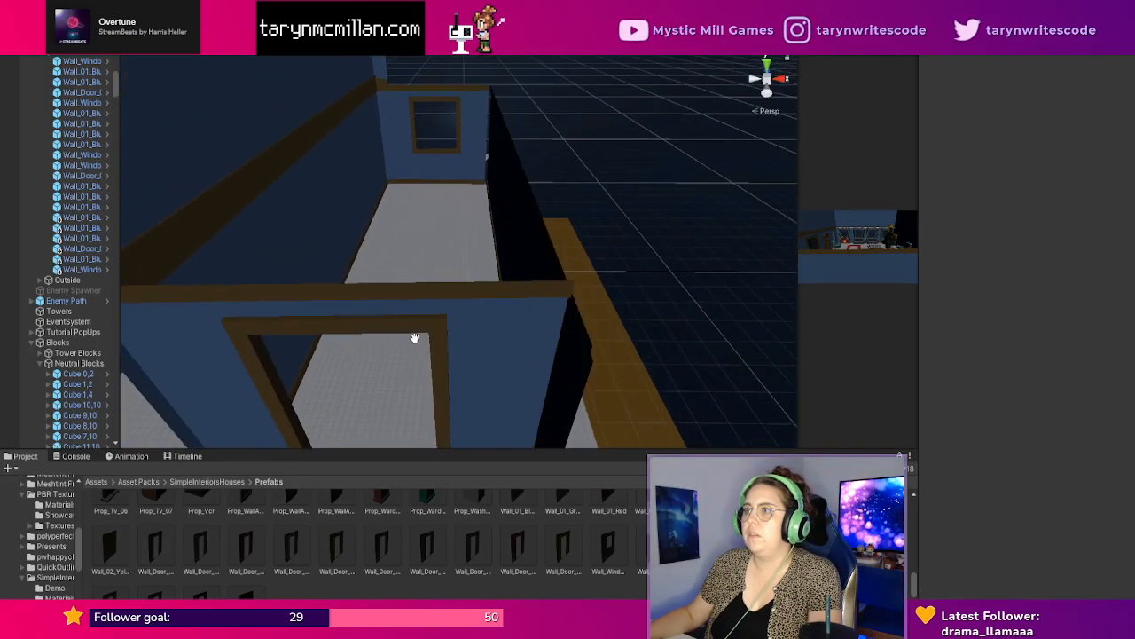
Delete the narrow room's long outer wall.
{"action": "left_click", "coordinate": [519, 268]}
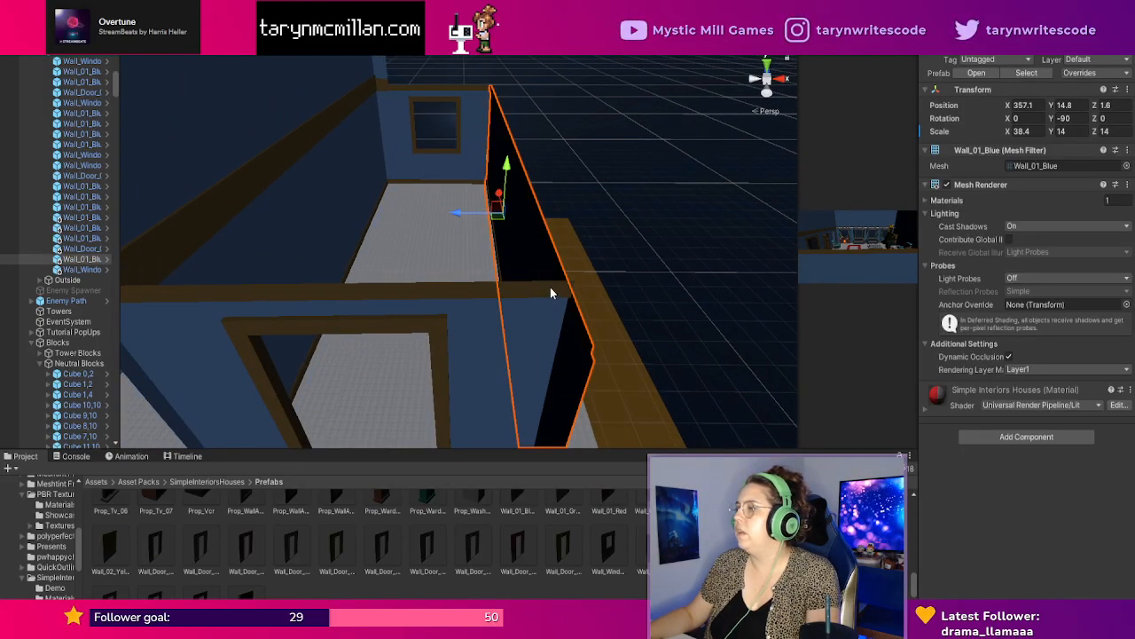
{"action": "key", "text": "Delete"}
{"action": "middle_click_drag", "start_coordinate": [395, 269], "coordinate": [420, 247]}
{"action": "scroll", "coordinate": [419, 247], "scroll_direction": "down", "scroll_amount": 6}
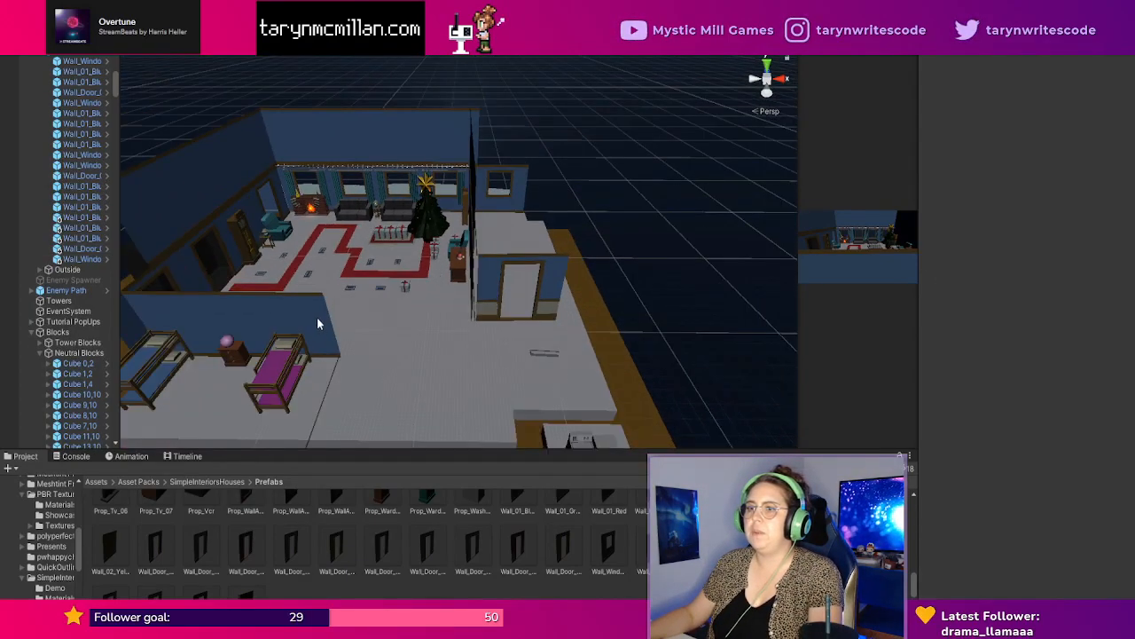
Duplicate the two adjoining blue wall sections behind the bunk beds and move the copies along X beyond the narrow room's doorway.
{"action": "left_click", "coordinate": [316, 326]}
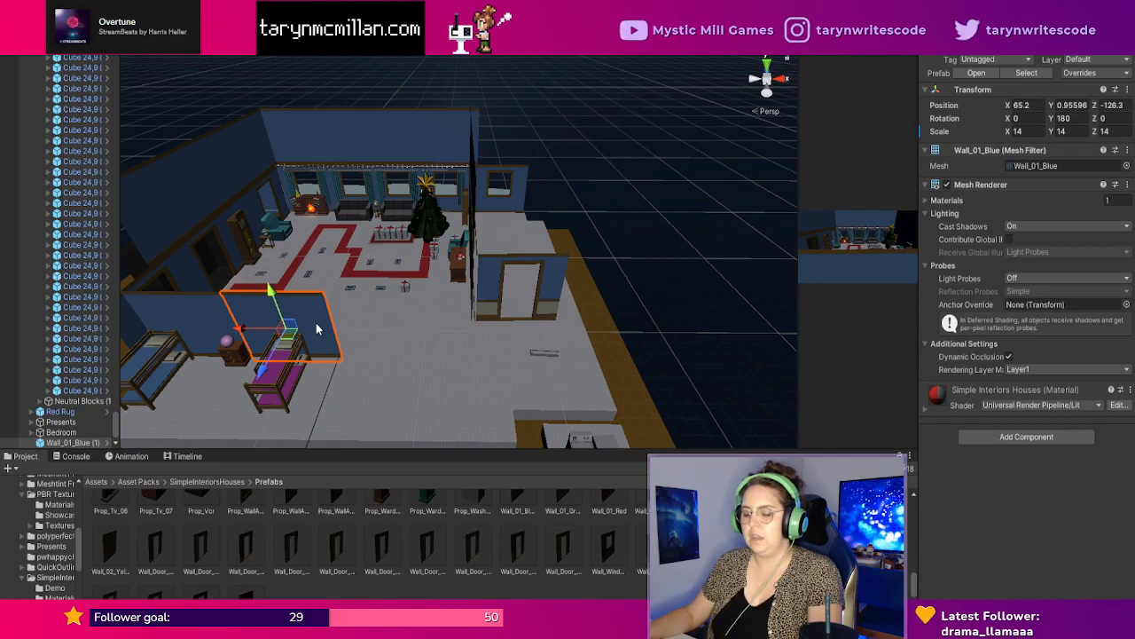
{"action": "key", "text": "ctrl+d"}
{"action": "key", "text": "ctrl+d"}
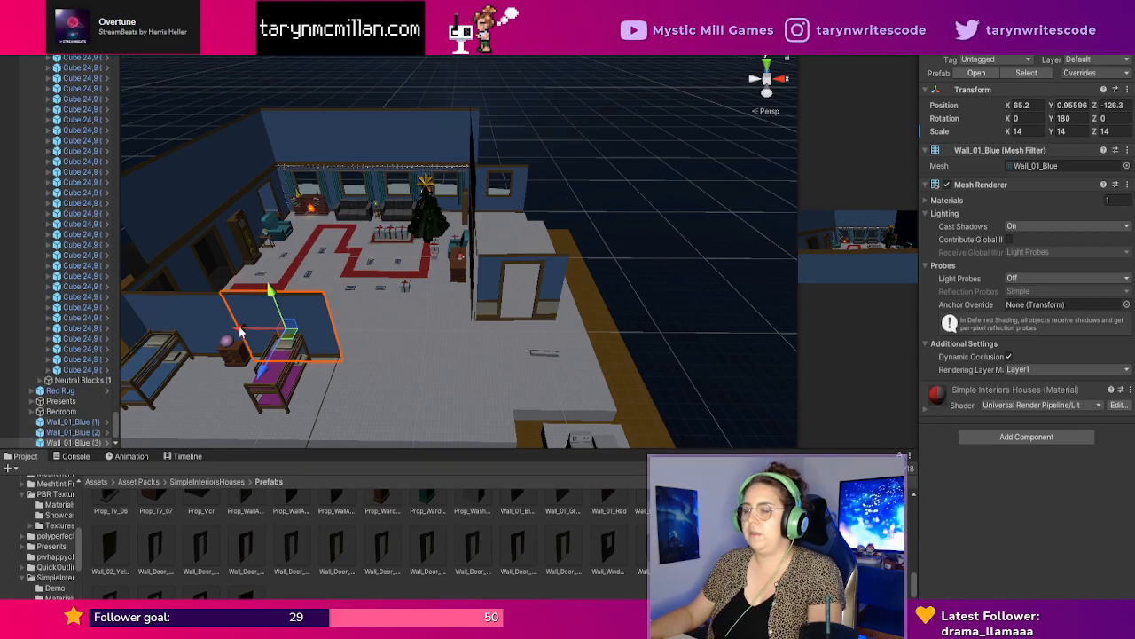
{"action": "left_click", "coordinate": [192, 319]}
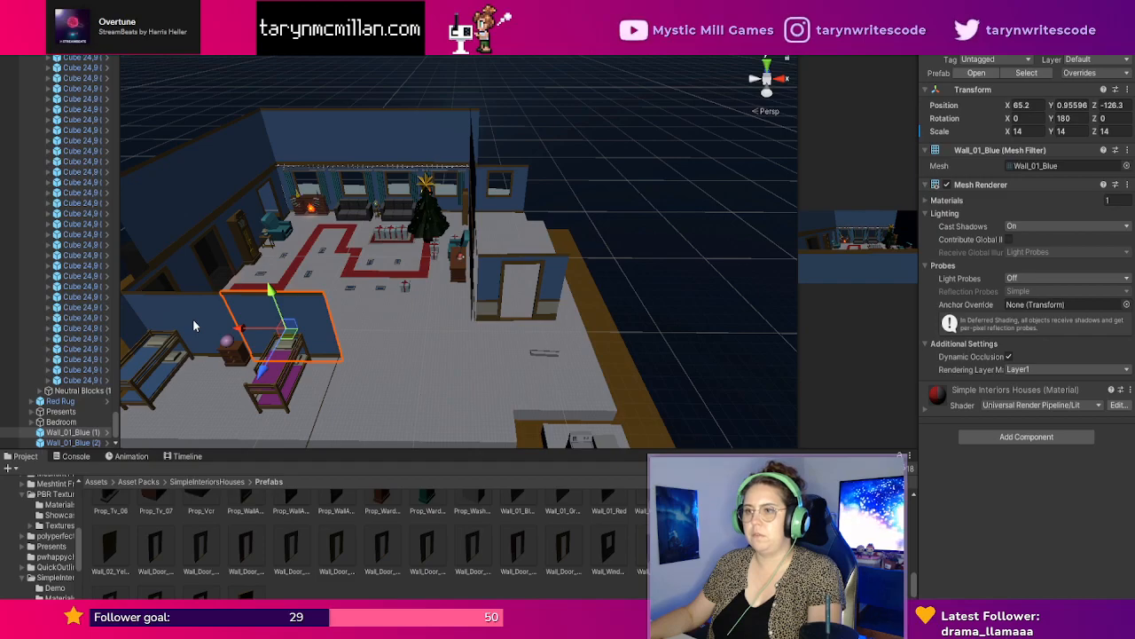
{"action": "left_click", "coordinate": [275, 325], "text": "shift"}
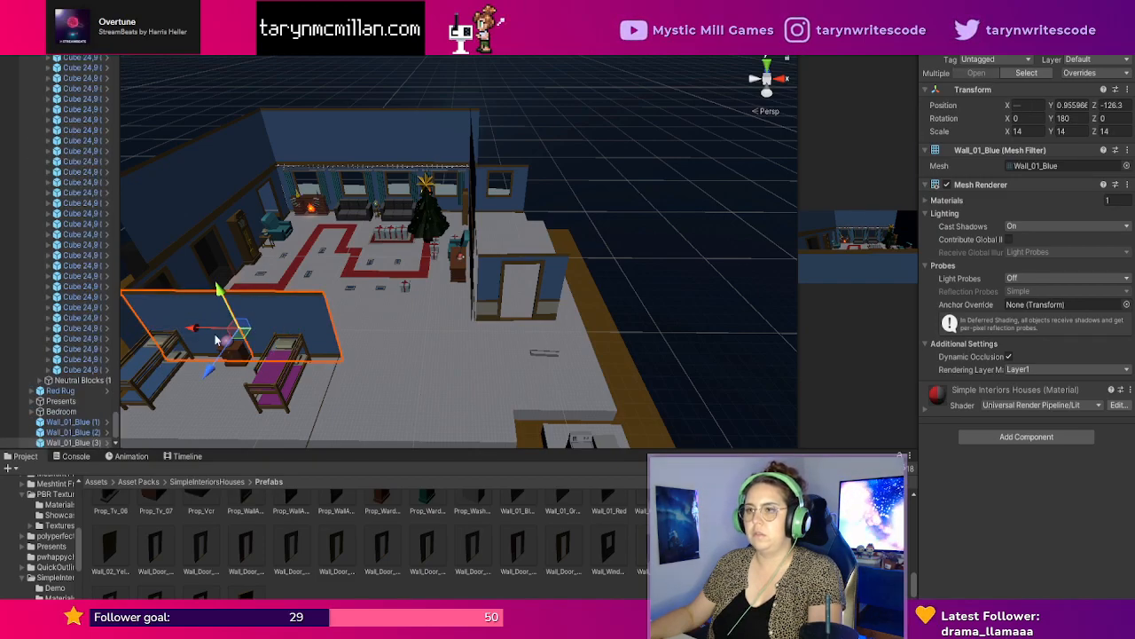
{"action": "left_click_drag", "start_coordinate": [216, 339], "coordinate": [657, 341]}
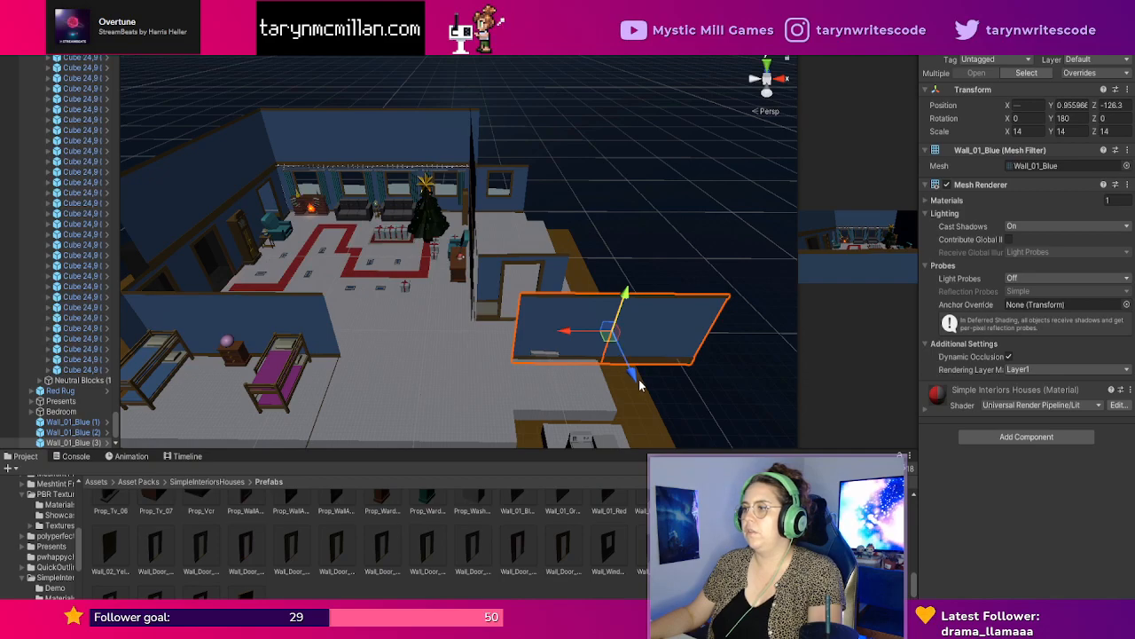
Select both copied wall sections and move them towards the window end of the narrow room, to Z 59.5.
{"action": "left_click", "coordinate": [637, 378]}
{"action": "left_click", "coordinate": [578, 343]}
{"action": "left_click", "coordinate": [650, 329], "text": "shift"}
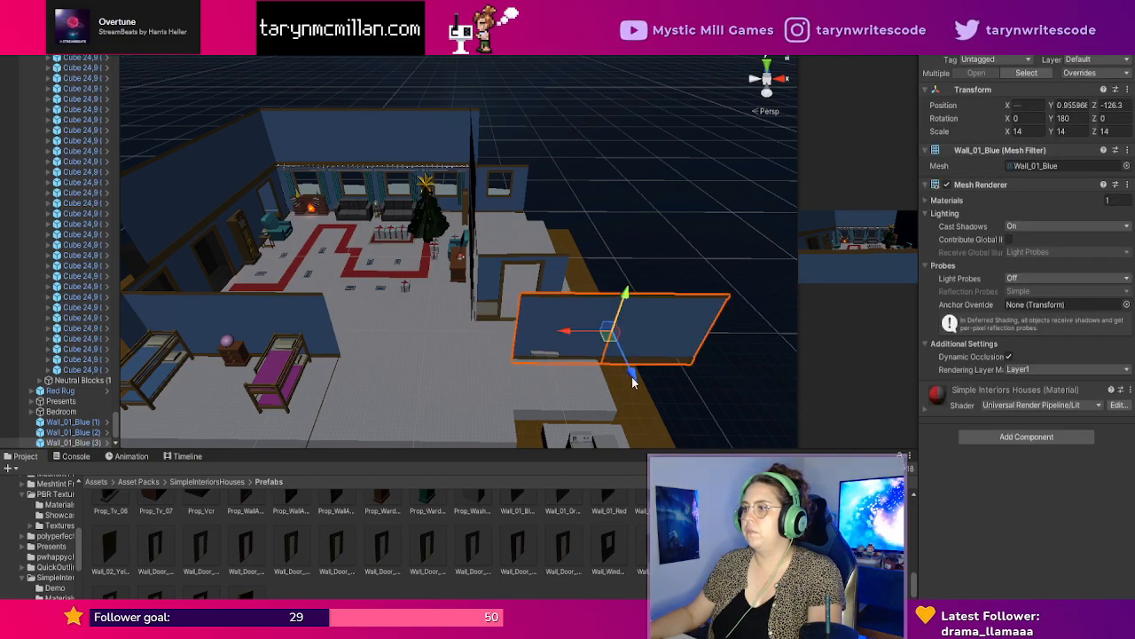
{"action": "left_click_drag", "start_coordinate": [633, 376], "coordinate": [581, 233]}
{"action": "scroll", "coordinate": [660, 285], "scroll_direction": "up", "scroll_amount": 6}
{"action": "middle_click_drag", "start_coordinate": [660, 285], "coordinate": [621, 301]}
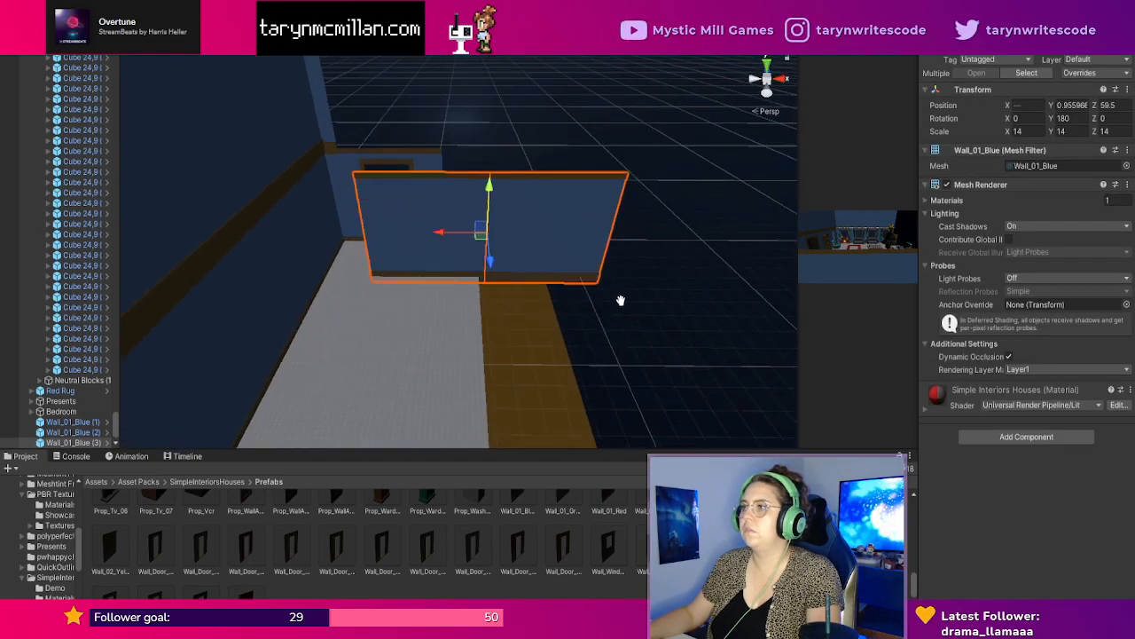
Rotate the two copied wall sections around the vertical axis to about Y 271.8, in line with the floor's outer edge.
{"action": "scroll", "coordinate": [237, 235], "scroll_direction": "up", "scroll_amount": 3}
{"action": "scroll", "coordinate": [321, 238], "scroll_direction": "down", "scroll_amount": 3}
{"action": "key", "text": "e"}
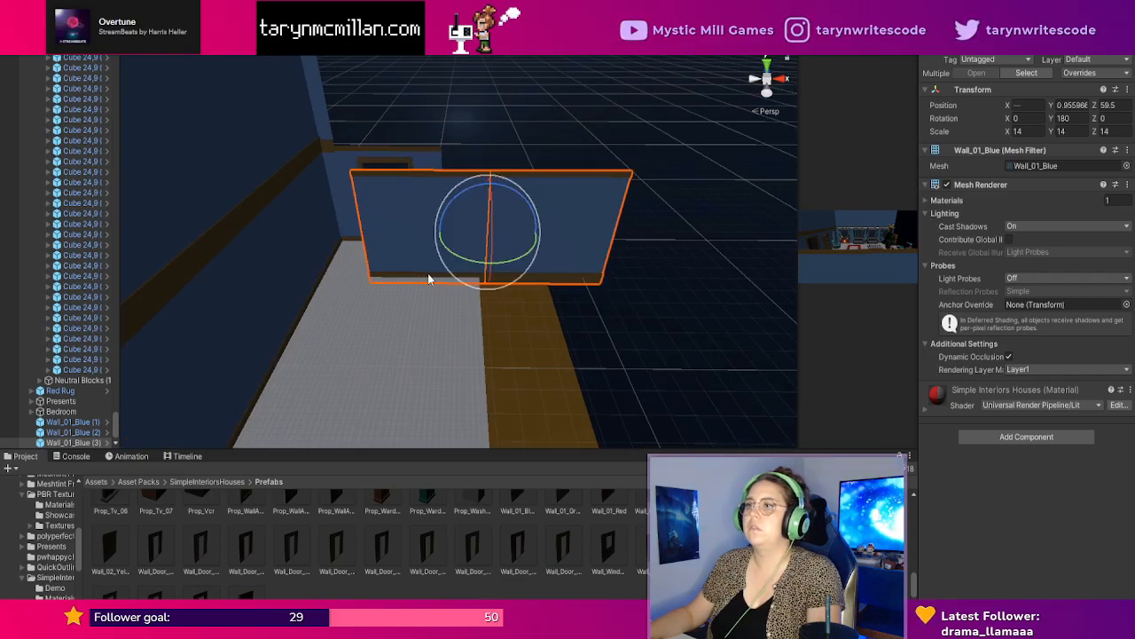
{"action": "left_click_drag", "start_coordinate": [432, 278], "coordinate": [419, 272]}
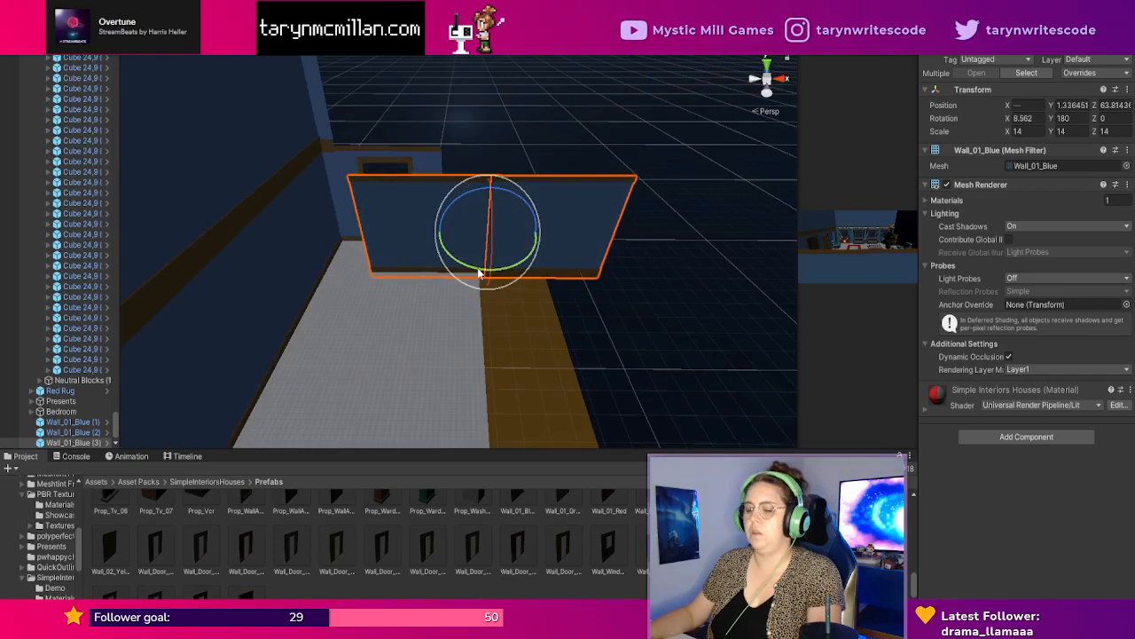
{"action": "key", "text": "ctrl+z"}
{"action": "left_click_drag", "start_coordinate": [508, 260], "coordinate": [366, 286]}
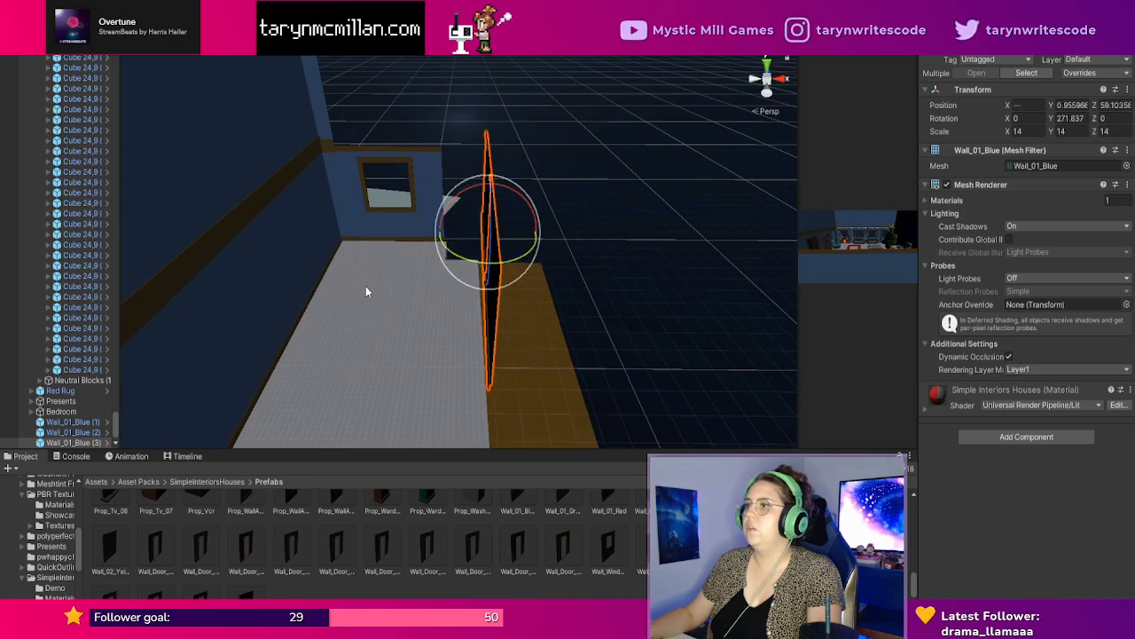
Select the floor tiles around the missing corner one after another to check their positions.
{"action": "left_click", "coordinate": [421, 278]}
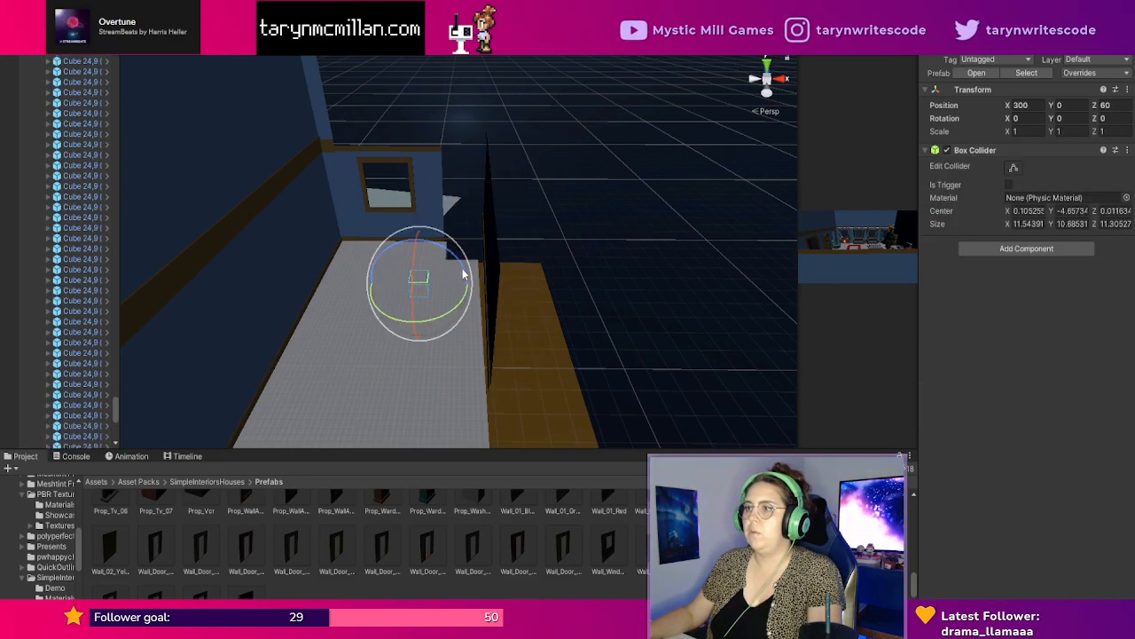
{"action": "middle_click_drag", "start_coordinate": [436, 254], "coordinate": [468, 282]}
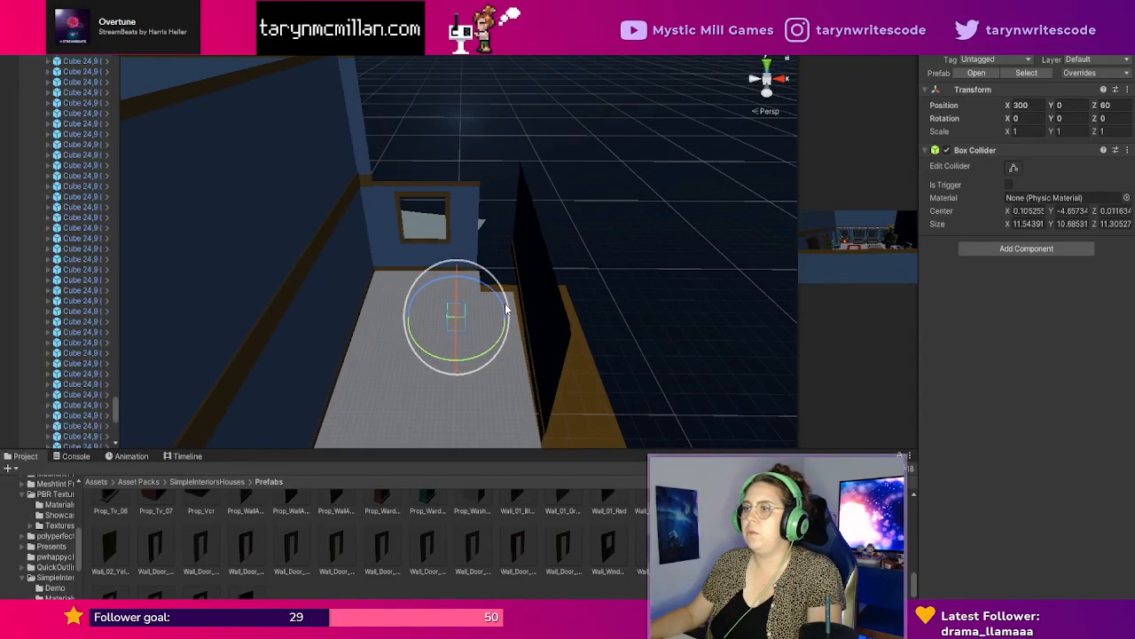
{"action": "left_click_drag", "start_coordinate": [513, 308], "coordinate": [521, 357]}
{"action": "left_click", "coordinate": [509, 423]}
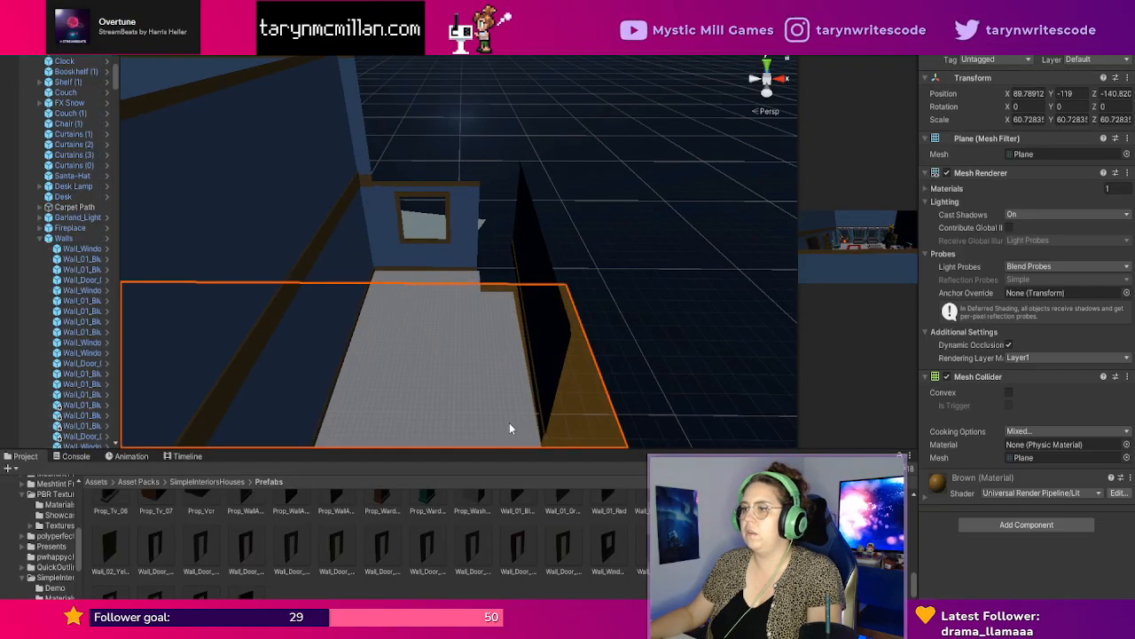
{"action": "left_click", "coordinate": [502, 383]}
{"action": "left_click", "coordinate": [475, 289]}
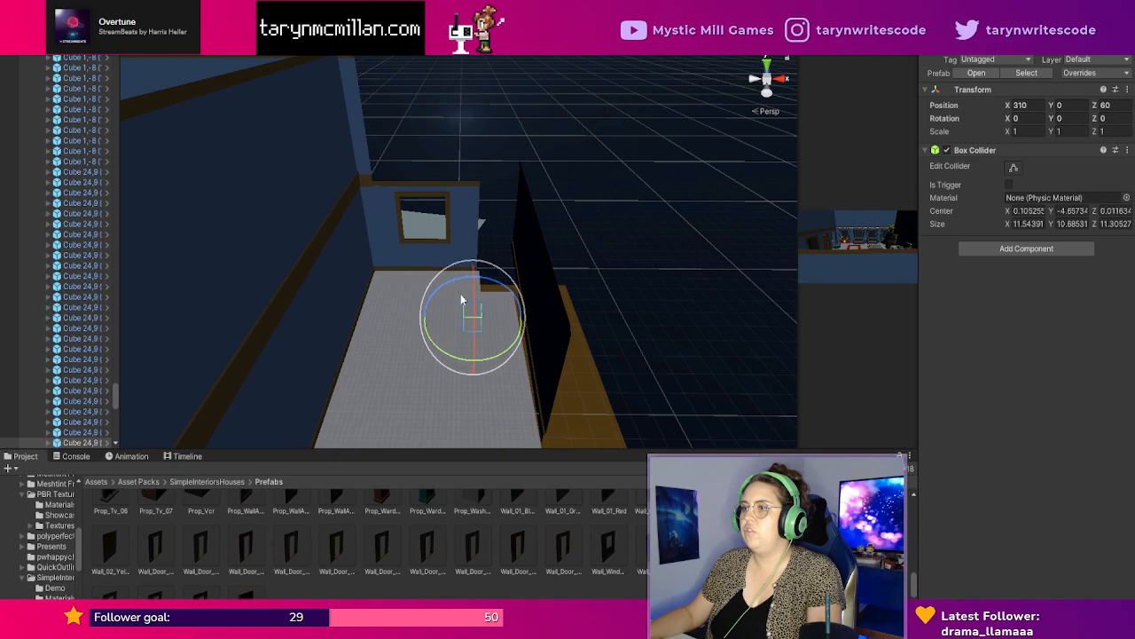
{"action": "scroll", "coordinate": [463, 302], "scroll_direction": "up", "scroll_amount": 3}
{"action": "left_click", "coordinate": [502, 335]}
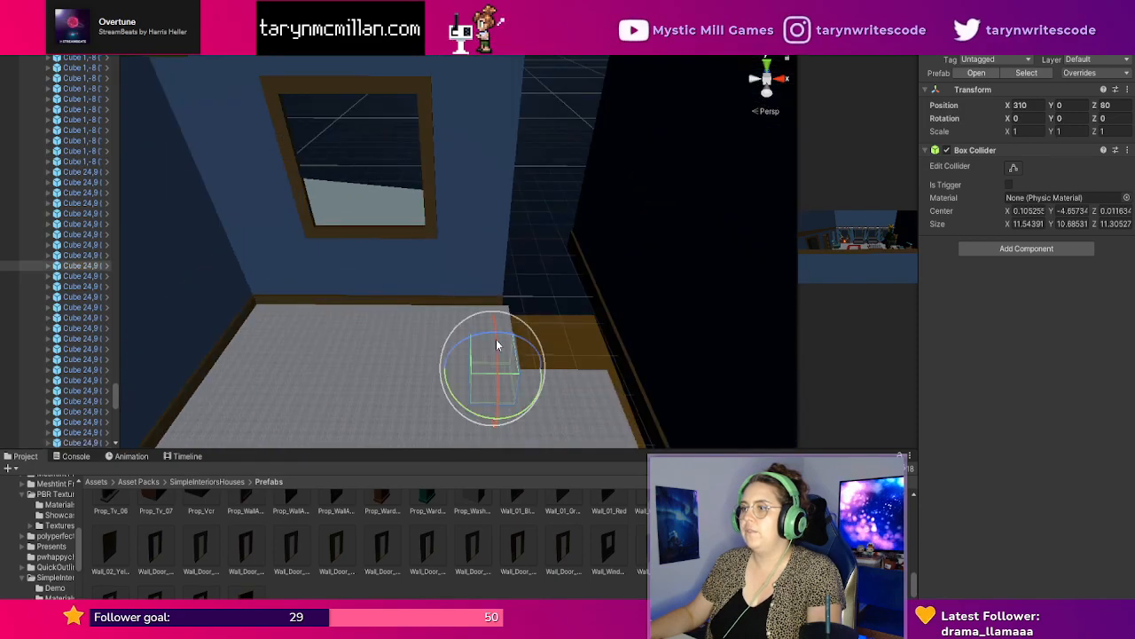
{"action": "left_click", "coordinate": [448, 319]}
{"action": "left_click_drag", "start_coordinate": [511, 355], "coordinate": [512, 364]}
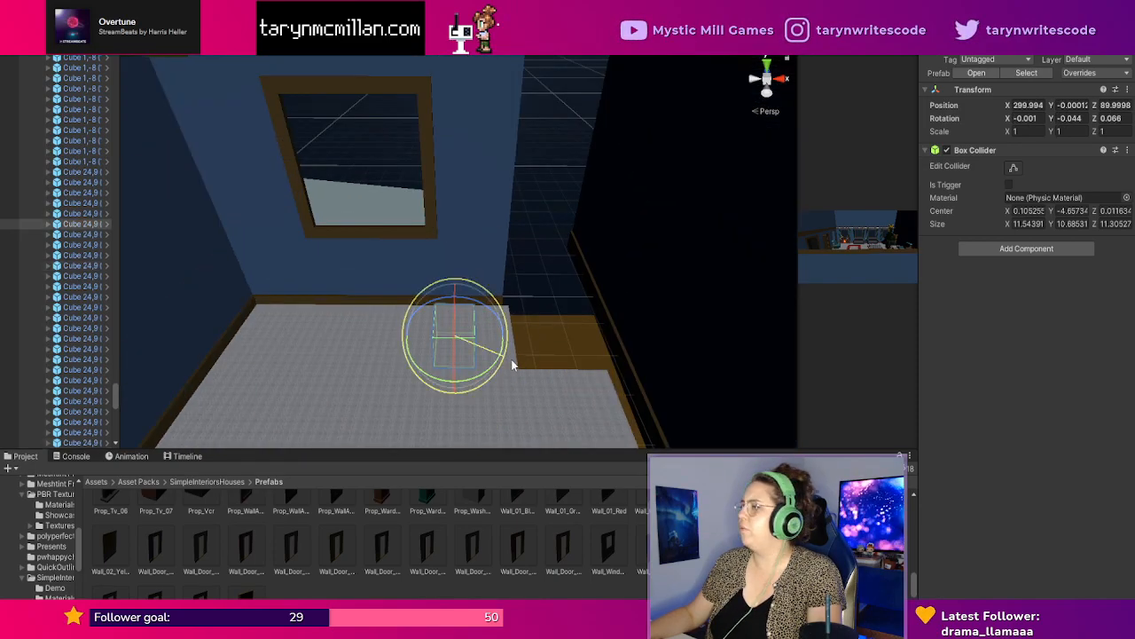
Duplicate the floor tile at X 321.1, Z 70 and move the copies to fill the missing corner near the window wall, up to X 331.1, Z 90.
{"action": "left_click", "coordinate": [528, 373]}
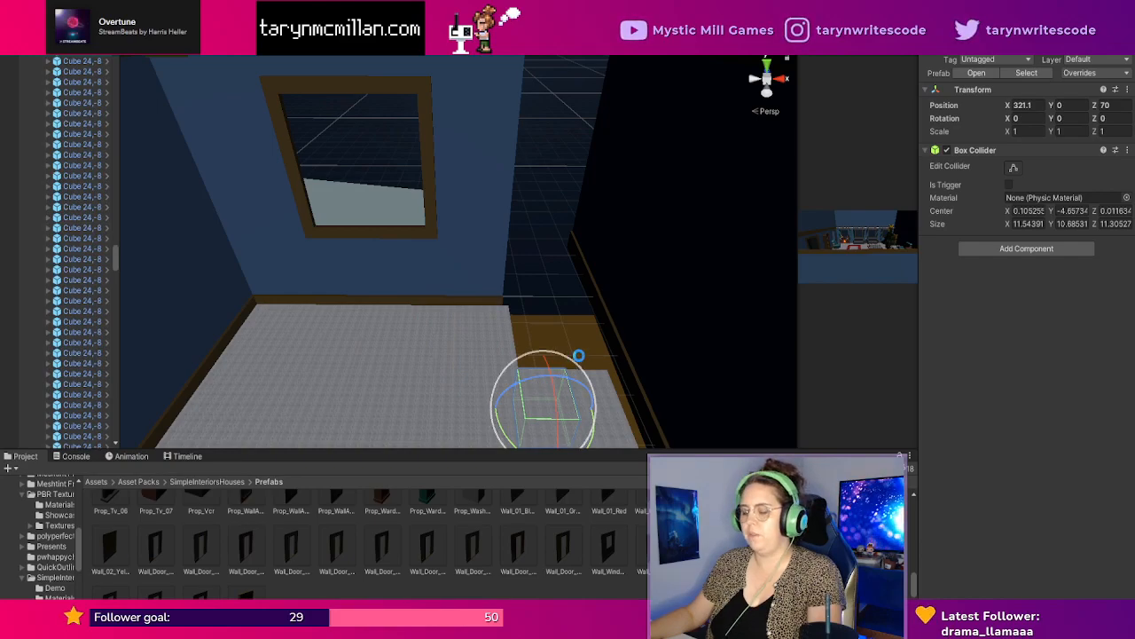
{"action": "scroll", "coordinate": [552, 370], "scroll_direction": "down", "scroll_amount": 3}
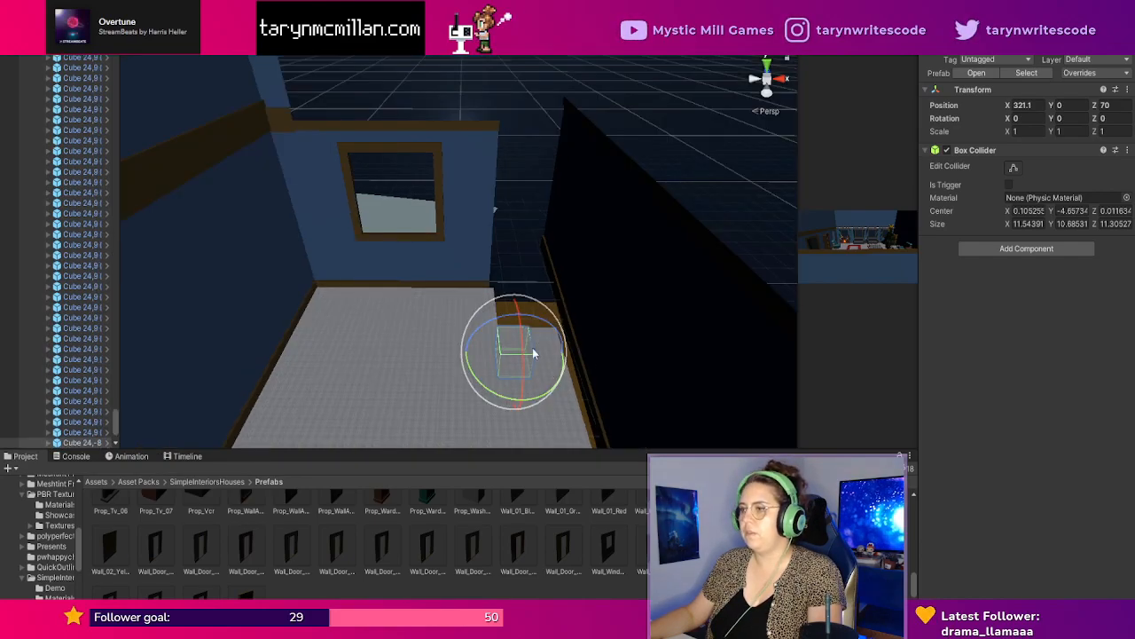
{"action": "key", "text": "w"}
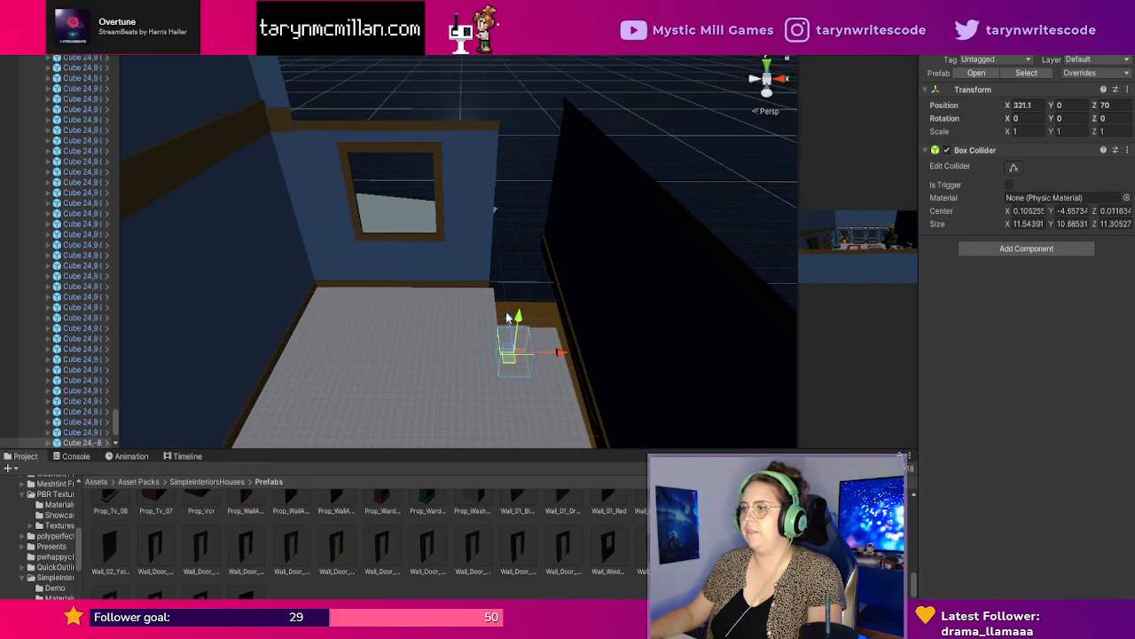
{"action": "left_click_drag", "start_coordinate": [505, 312], "coordinate": [572, 315]}
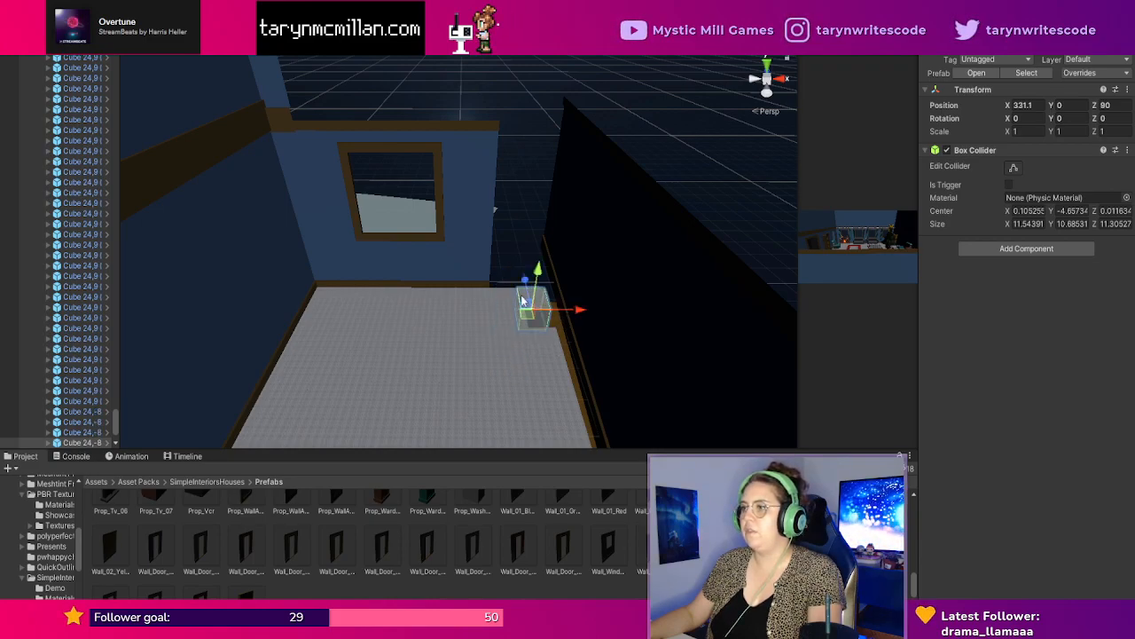
Select both copied wall sections and shift them inward onto the floor's outer edge, the nearer one to X 338.3, Z 59.2.
{"action": "left_click", "coordinate": [601, 318]}
{"action": "key", "text": "f"}
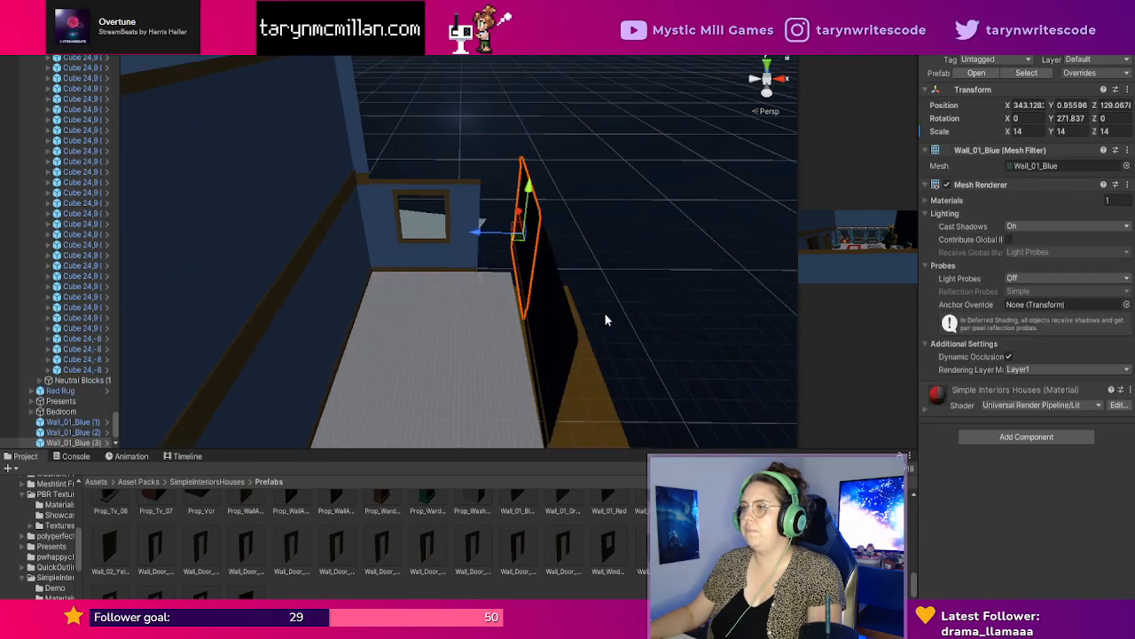
{"action": "left_click", "coordinate": [567, 330], "text": "shift"}
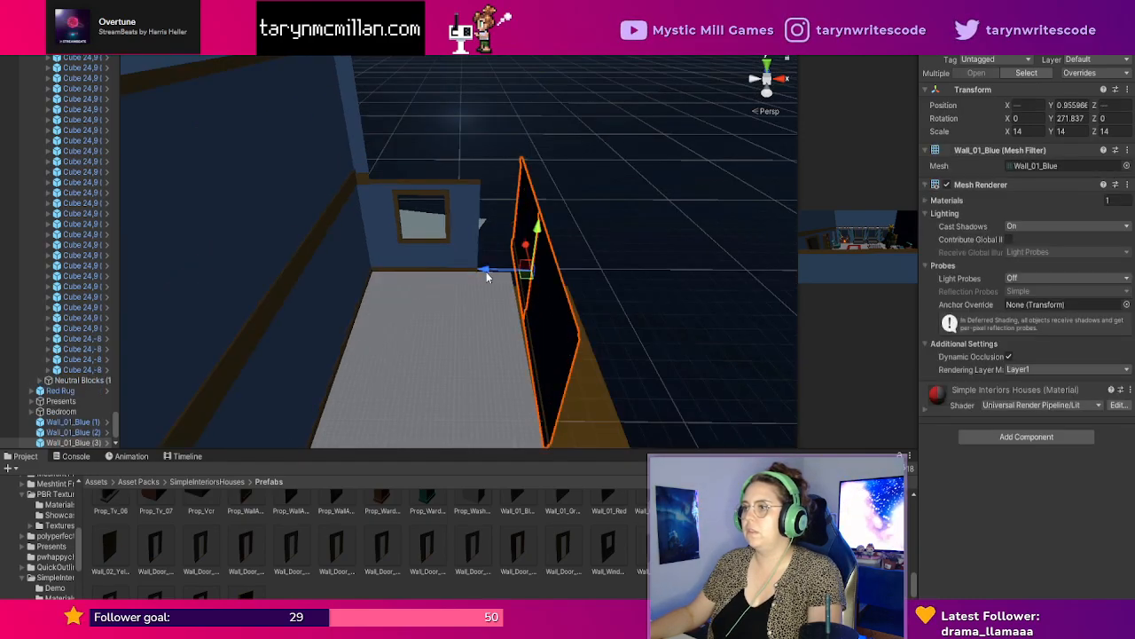
{"action": "left_click_drag", "start_coordinate": [486, 277], "coordinate": [482, 276]}
{"action": "left_click", "coordinate": [689, 387]}
{"action": "middle_click_drag", "start_coordinate": [689, 386], "coordinate": [644, 363]}
{"action": "scroll", "coordinate": [495, 338], "scroll_direction": "up", "scroll_amount": 1}
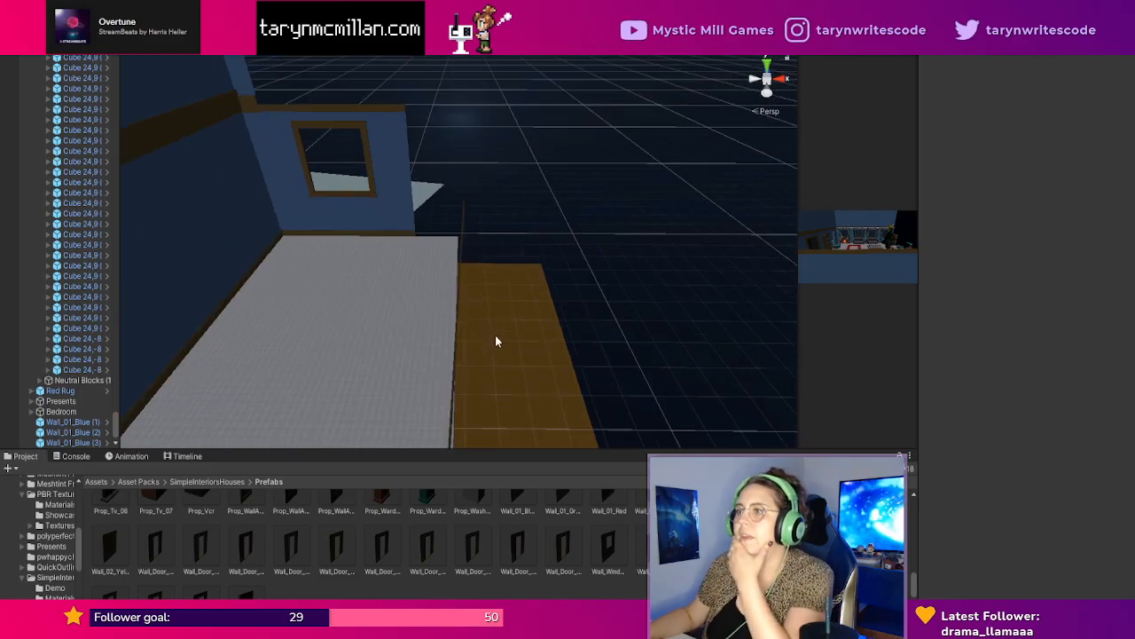
{"action": "scroll", "coordinate": [495, 334], "scroll_direction": "up", "scroll_amount": 1}
{"action": "scroll", "coordinate": [494, 332], "scroll_direction": "down", "scroll_amount": 1}
Delete the nearer copied wall section from the narrow room's outer edge.
{"action": "left_click", "coordinate": [459, 303]}
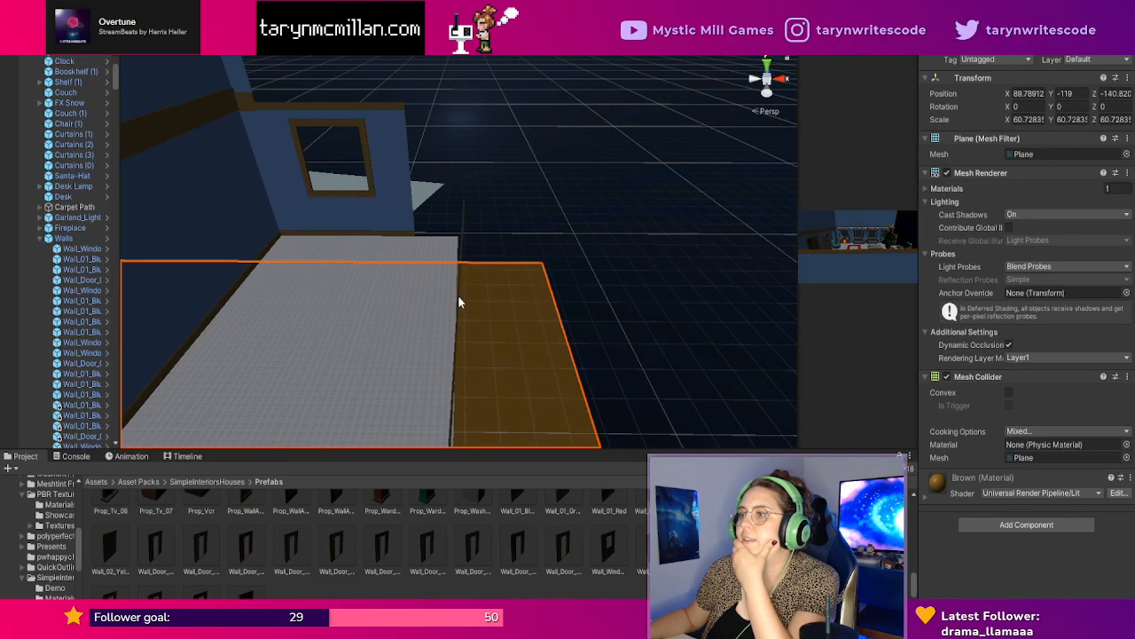
{"action": "left_click", "coordinate": [457, 303]}
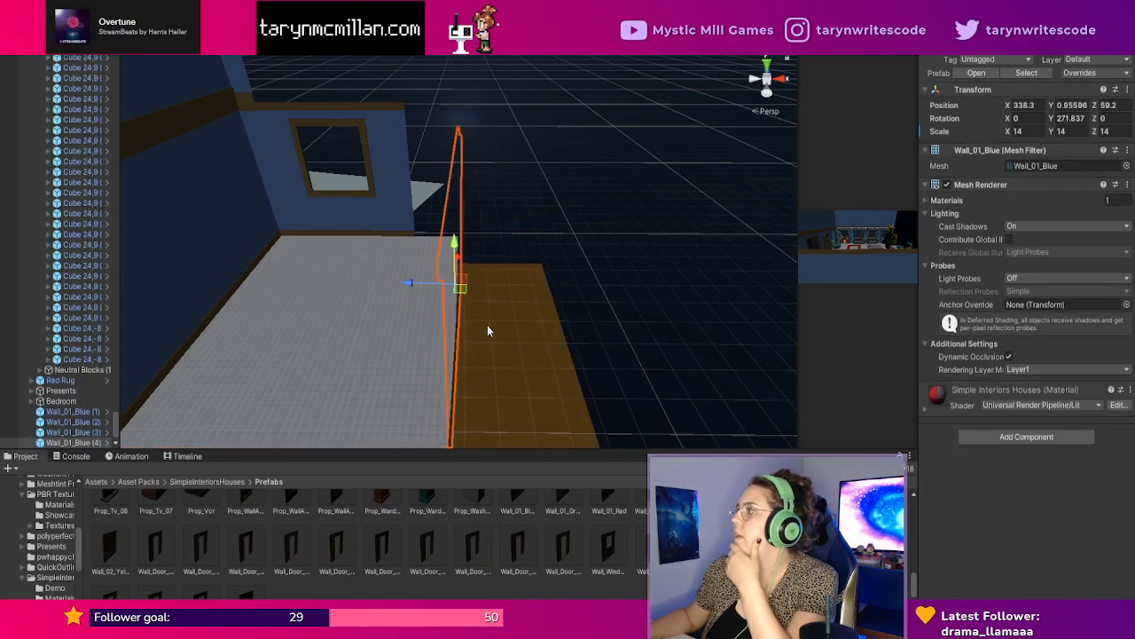
{"action": "scroll", "coordinate": [480, 328], "scroll_direction": "down", "scroll_amount": 1}
{"action": "scroll", "coordinate": [505, 345], "scroll_direction": "up", "scroll_amount": 1}
{"action": "right_click_drag", "start_coordinate": [504, 345], "coordinate": [552, 341]}
{"action": "middle_click_drag", "start_coordinate": [541, 343], "coordinate": [547, 336]}
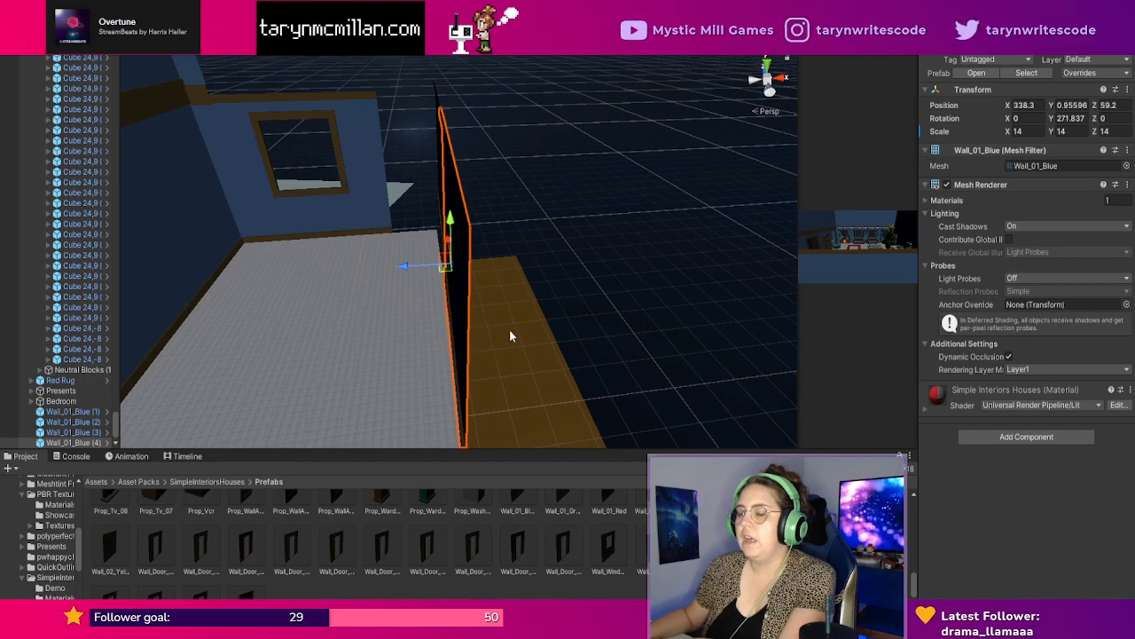
{"action": "scroll", "coordinate": [510, 335], "scroll_direction": "up", "scroll_amount": 5}
{"action": "scroll", "coordinate": [510, 335], "scroll_direction": "down", "scroll_amount": 5}
{"action": "right_click_drag", "start_coordinate": [511, 339], "coordinate": [526, 355]}
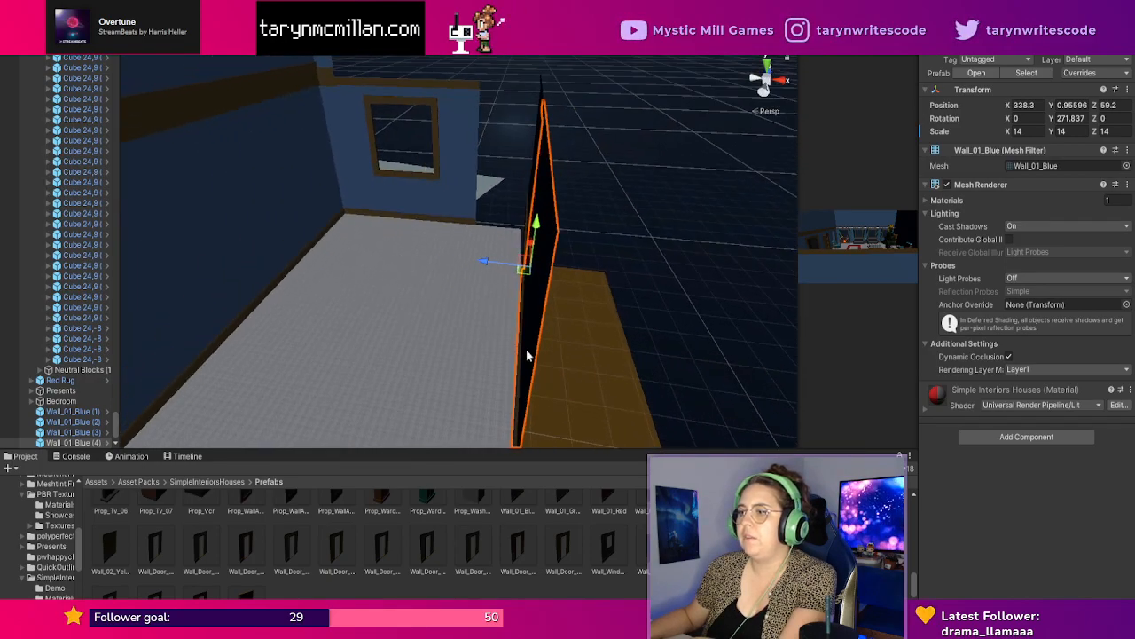
{"action": "middle_click_drag", "start_coordinate": [527, 355], "coordinate": [518, 349]}
{"action": "scroll", "coordinate": [379, 196], "scroll_direction": "up", "scroll_amount": 3}
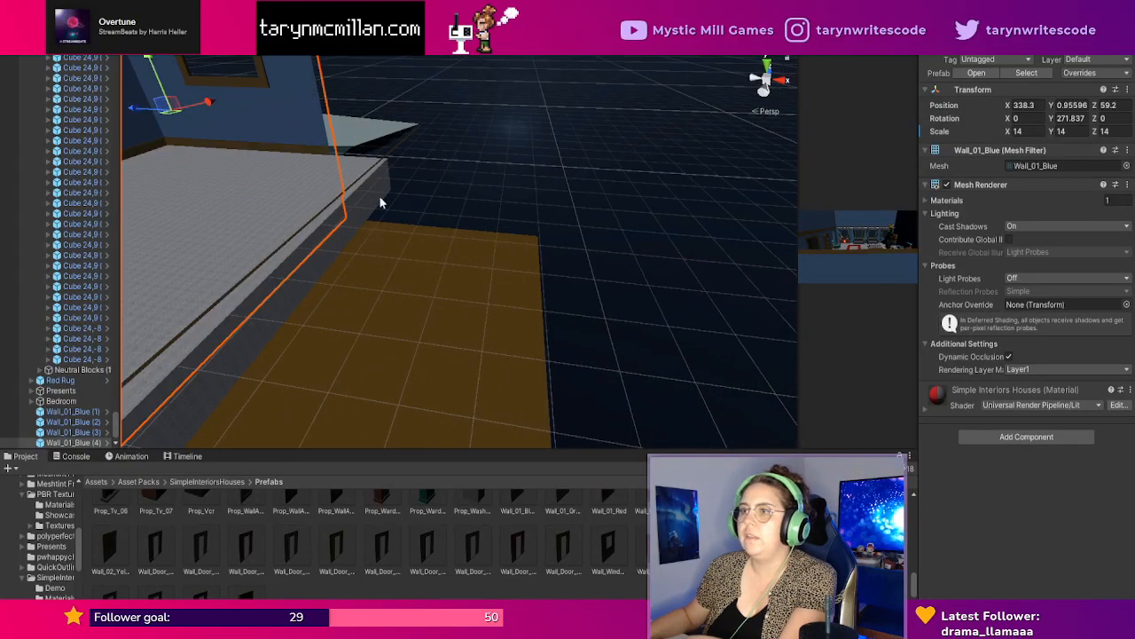
{"action": "middle_click_drag", "start_coordinate": [382, 216], "coordinate": [395, 219]}
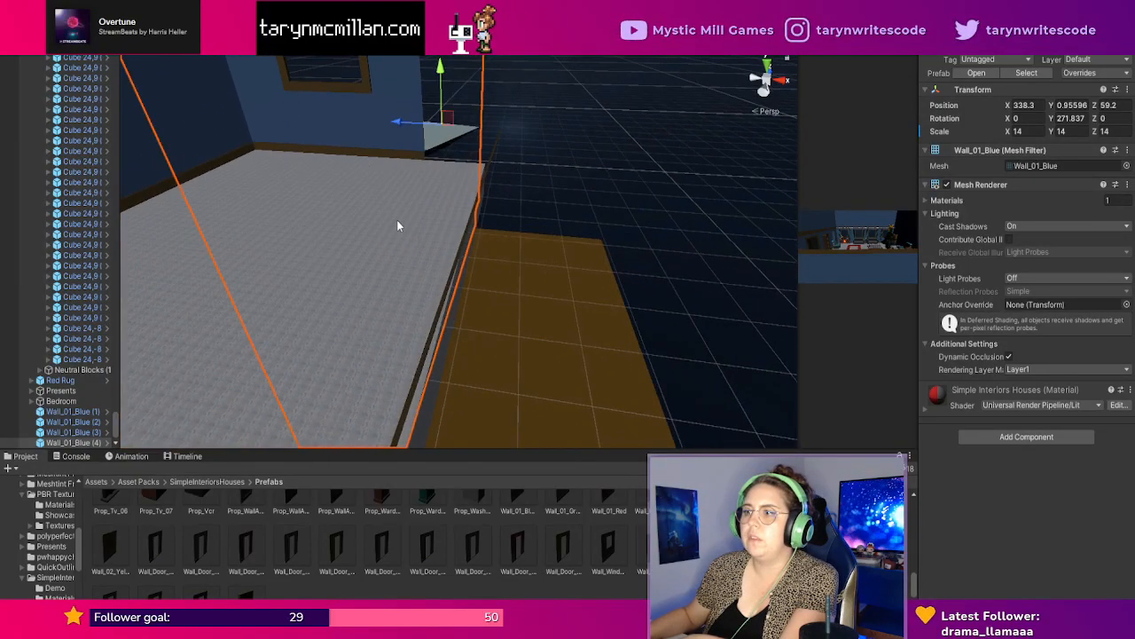
{"action": "key", "text": "Delete"}
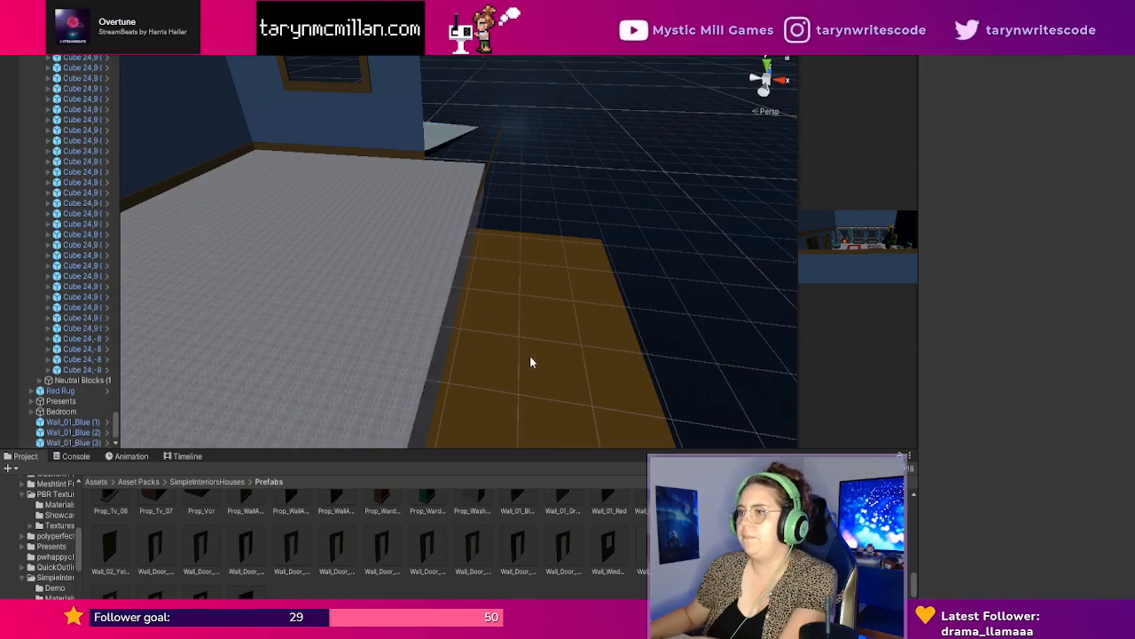
Place a fresh Wall_01_Blue prefab in the scene beside the narrow room's floor.
{"action": "scroll", "coordinate": [530, 355], "scroll_direction": "down", "scroll_amount": 3}
{"action": "scroll", "coordinate": [600, 569], "scroll_direction": "down", "scroll_amount": 1}
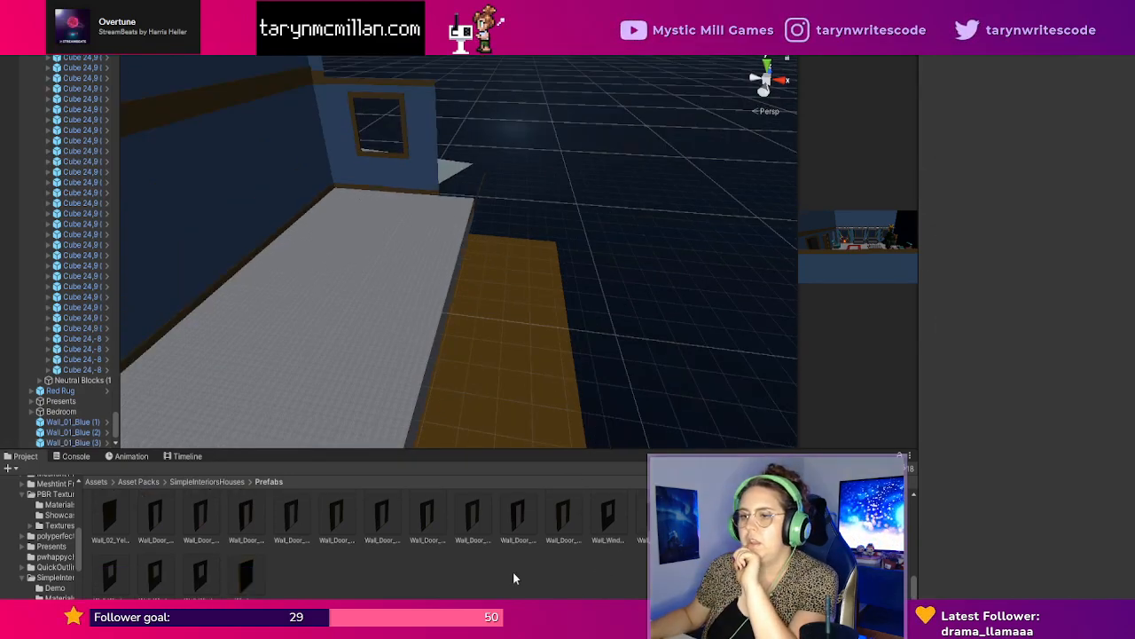
{"action": "scroll", "coordinate": [513, 575], "scroll_direction": "up", "scroll_amount": 1}
{"action": "left_click", "coordinate": [519, 539]}
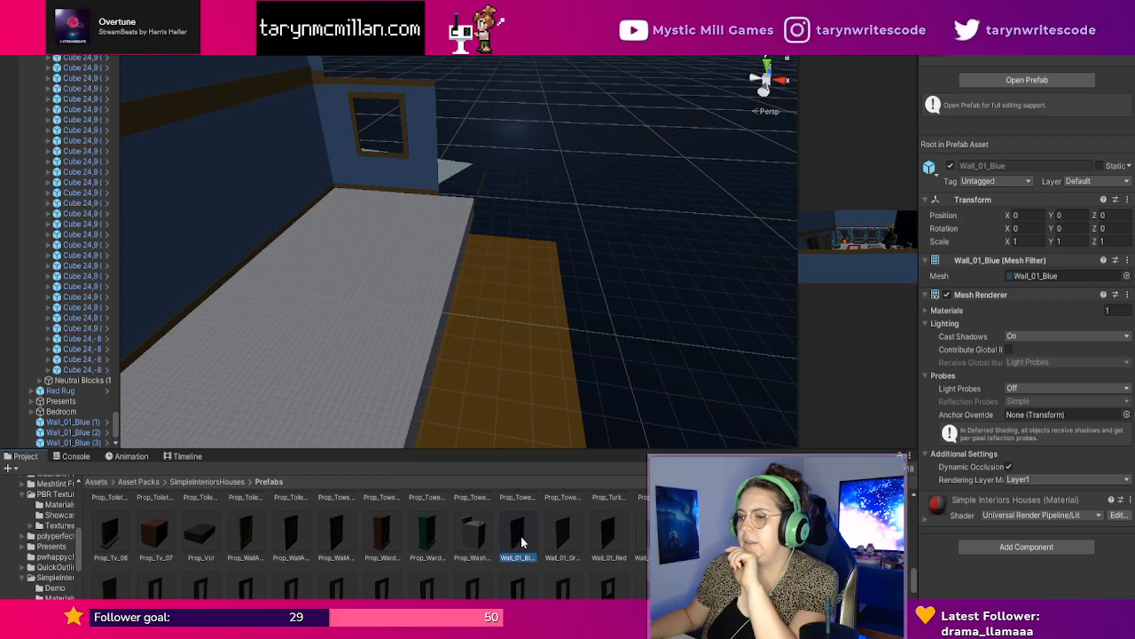
{"action": "left_click_drag", "start_coordinate": [521, 541], "coordinate": [628, 337]}
{"action": "left_click_drag", "start_coordinate": [705, 320], "coordinate": [711, 315]}
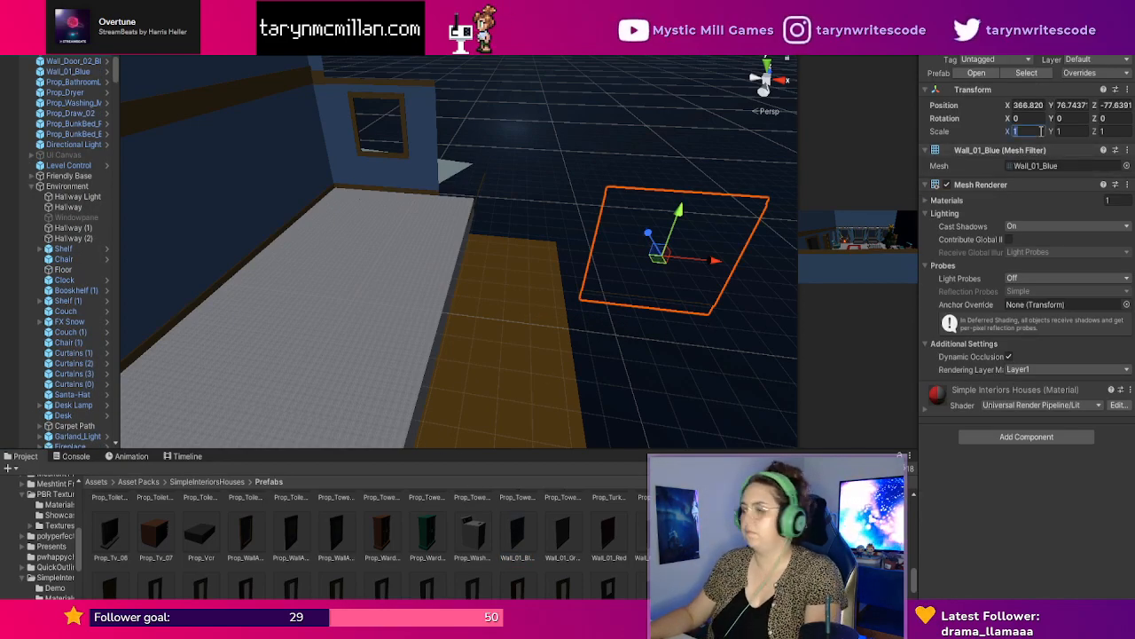
Set the new wall section's scale to 14 on X, Y and Z.
{"action": "type", "text": "4"}
{"action": "left_click", "coordinate": [1084, 129]}
{"action": "type", "text": "14"}
{"action": "left_click", "coordinate": [1118, 131]}
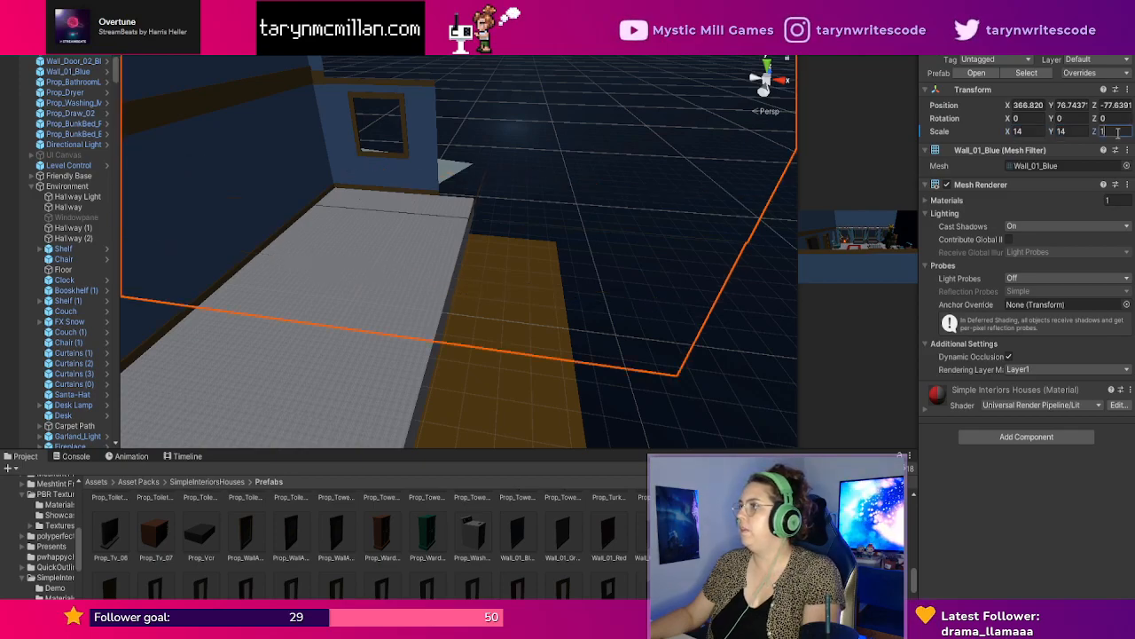
{"action": "type", "text": "14"}
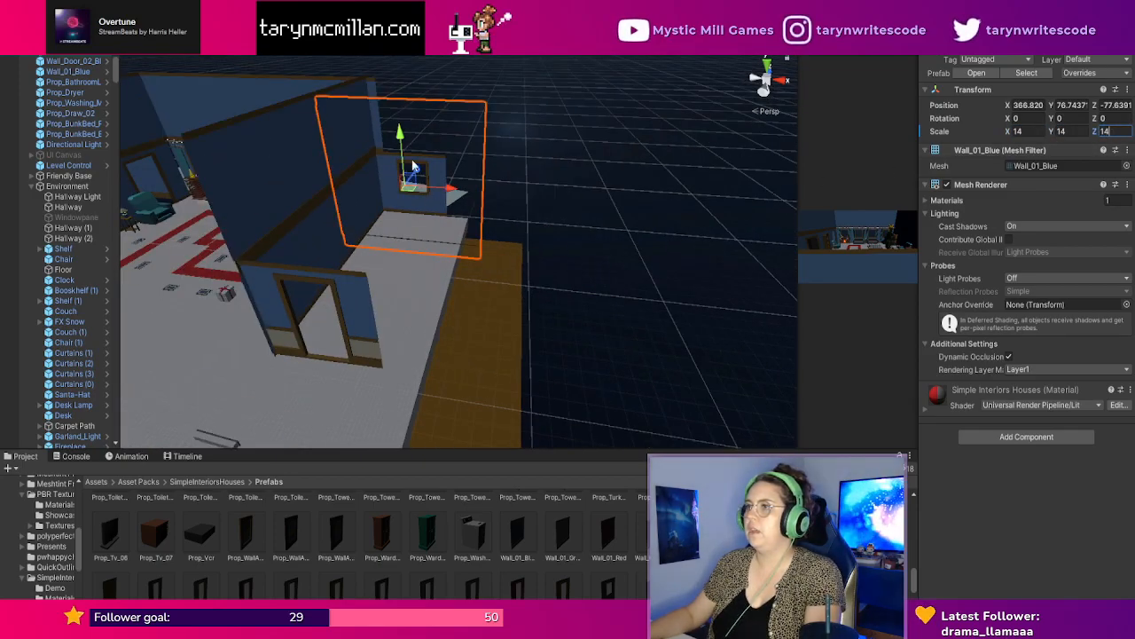
{"action": "key", "text": "Return"}
Move the new wall section to X 357.5, Z -43.2 and set its Y rotation to -90.
{"action": "key", "text": "e"}
{"action": "left_click_drag", "start_coordinate": [448, 189], "coordinate": [533, 174]}
{"action": "key", "text": "w"}
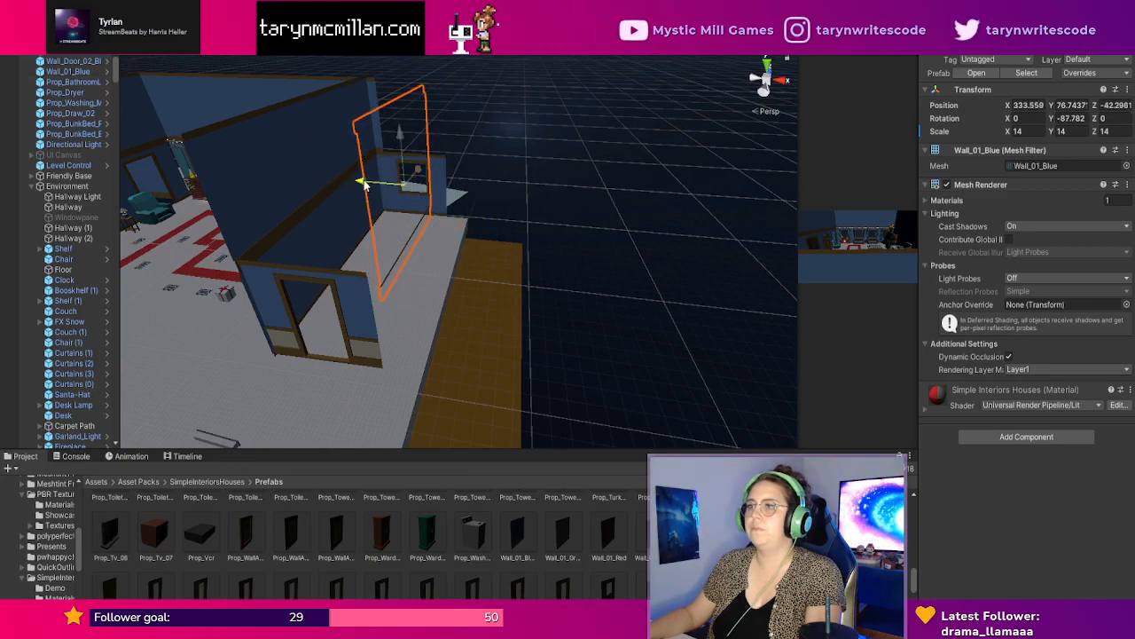
{"action": "left_click_drag", "start_coordinate": [366, 184], "coordinate": [415, 188]}
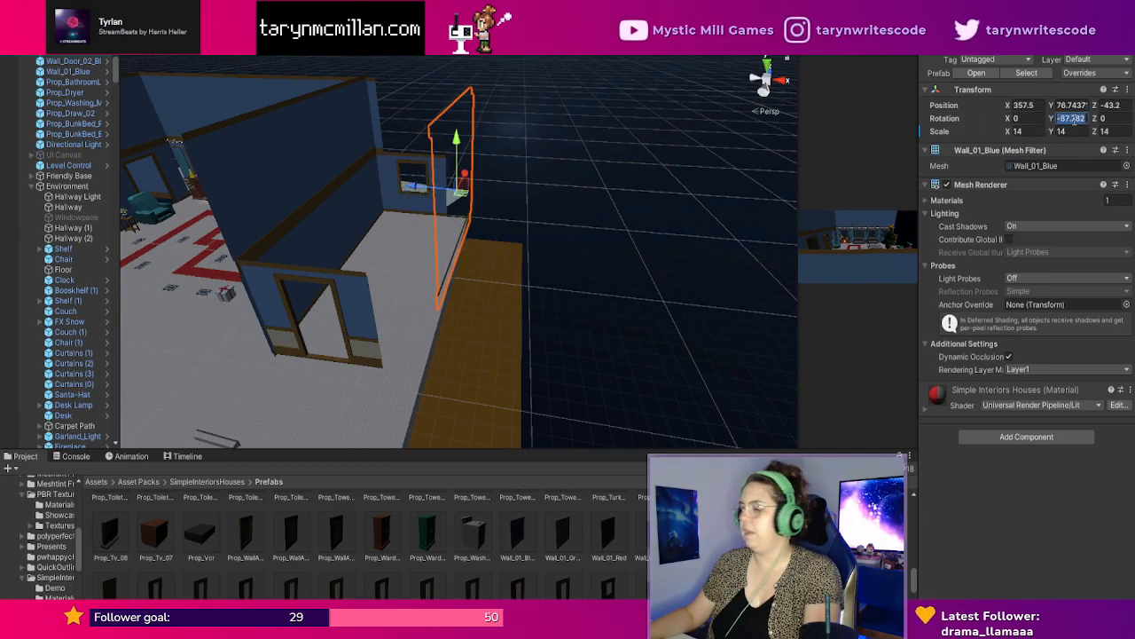
{"action": "type", "text": "-90"}
Lower the new wall section to Y 55.1 and shift it to X 339.2, Z -19.4.
{"action": "scroll", "coordinate": [544, 288], "scroll_direction": "up", "scroll_amount": 3}
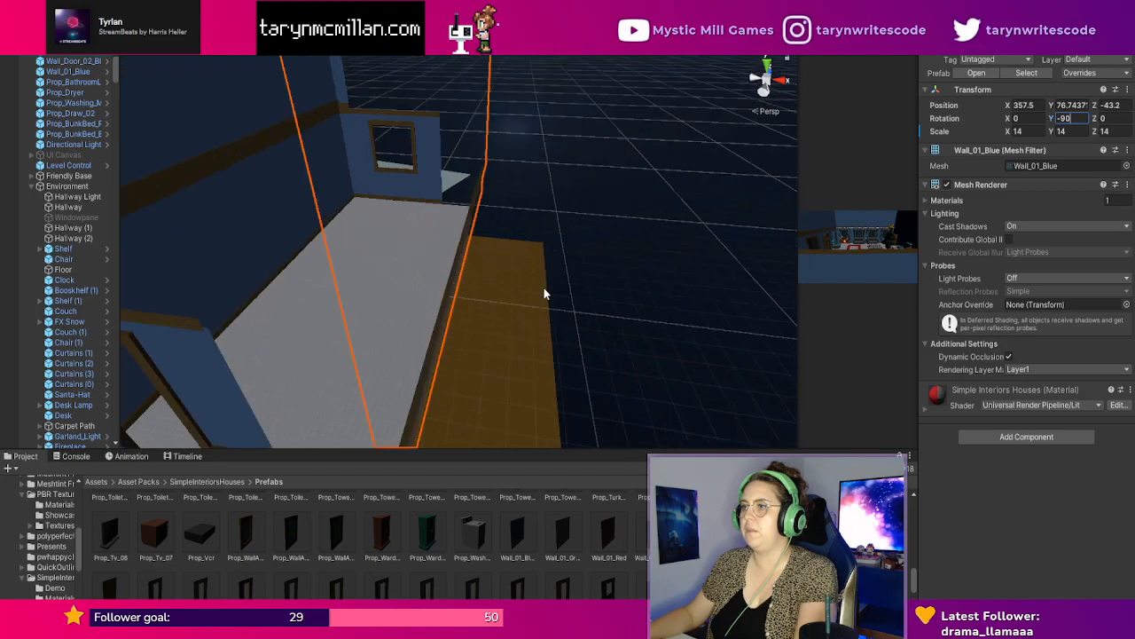
{"action": "mouse_move", "coordinate": [544, 287]}
{"action": "right_mouse_down"}
{"action": "mouse_move", "coordinate": [639, 287]}
{"action": "mouse_move", "coordinate": [520, 288]}
{"action": "mouse_move", "coordinate": [530, 287]}
{"action": "right_mouse_up"}
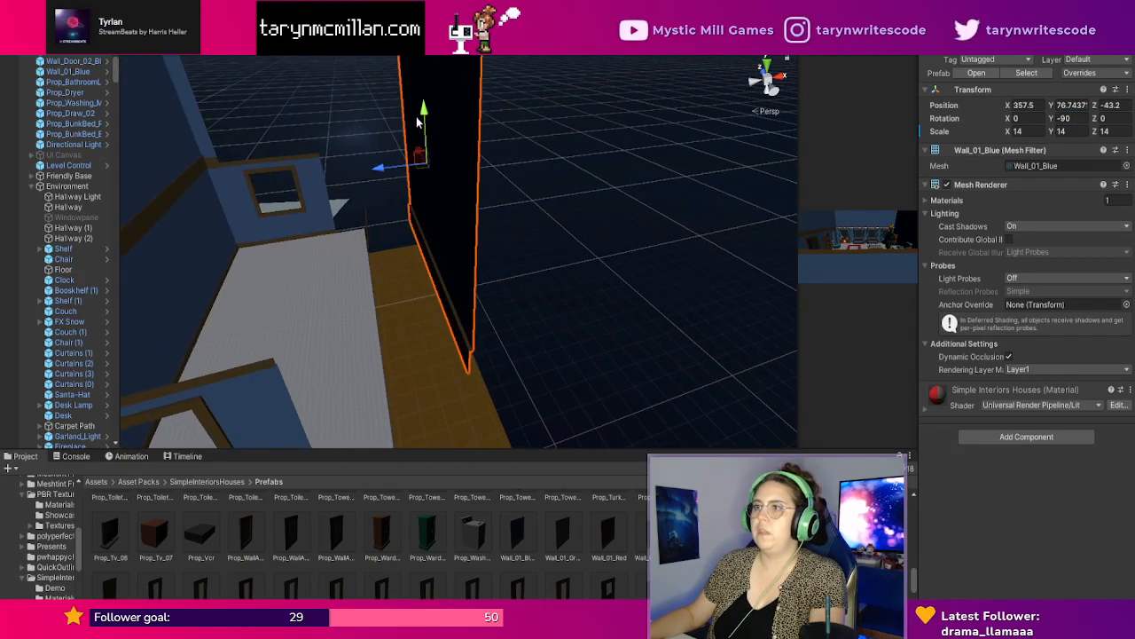
{"action": "left_click_drag", "start_coordinate": [416, 122], "coordinate": [322, 226]}
{"action": "left_click", "coordinate": [536, 288]}
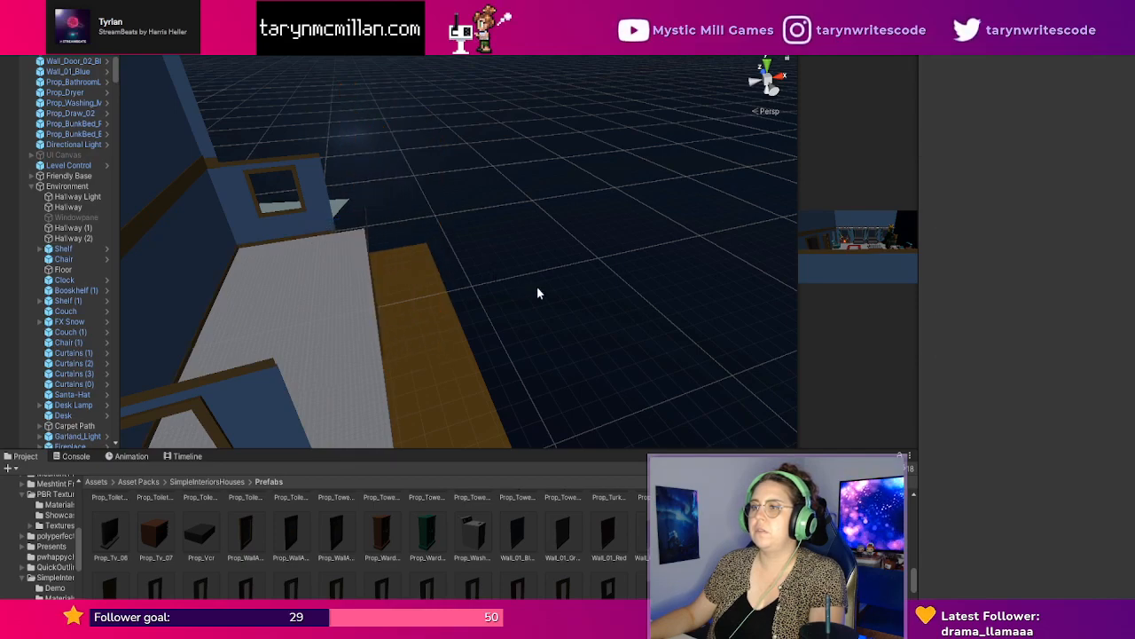
{"action": "scroll", "coordinate": [536, 287], "scroll_direction": "up", "scroll_amount": 2}
{"action": "right_click_drag", "start_coordinate": [483, 302], "coordinate": [552, 304]}
{"action": "middle_click_drag", "start_coordinate": [519, 300], "coordinate": [541, 298]}
Delete the remaining copied wall section at the window end of the narrow room.
{"action": "left_click", "coordinate": [306, 212]}
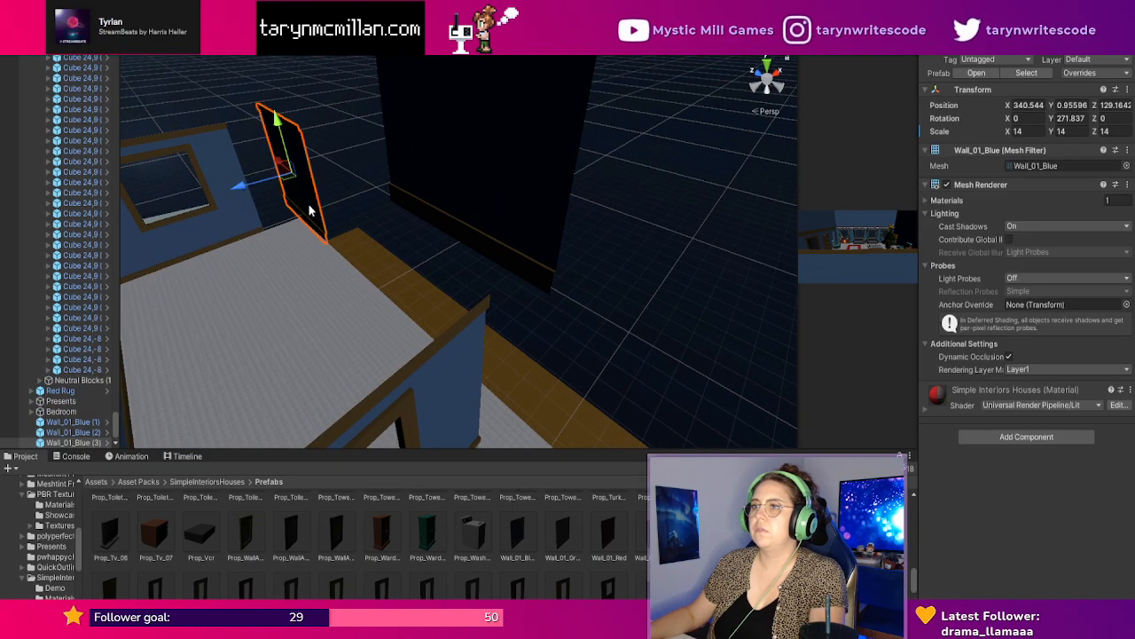
{"action": "left_click", "coordinate": [551, 191]}
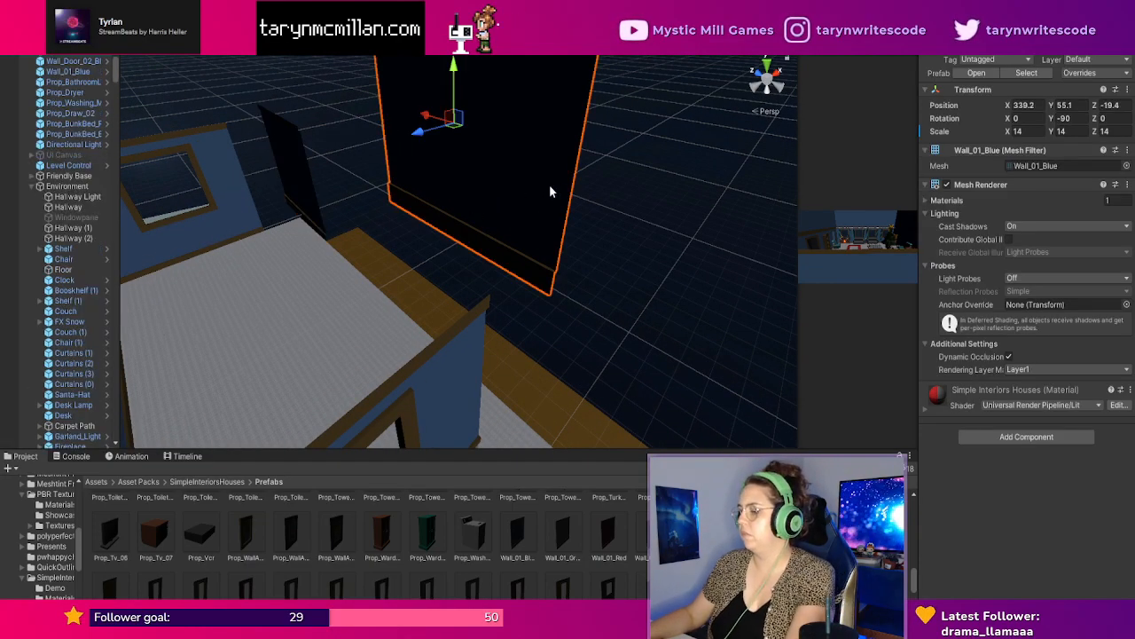
{"action": "left_click", "coordinate": [308, 179]}
{"action": "key", "text": "Delete"}
{"action": "scroll", "coordinate": [462, 135], "scroll_direction": "down", "scroll_amount": 3}
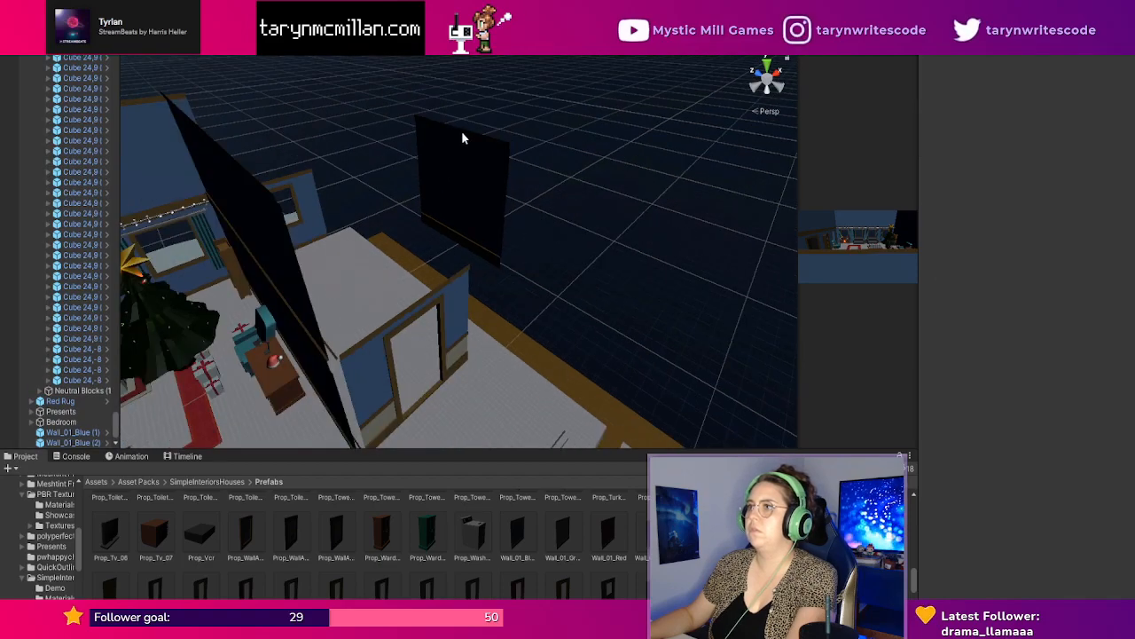
Lower the new wall section to Y 2.4 and move it along the floor's outer edge to the window end.
{"action": "left_click", "coordinate": [463, 137]}
{"action": "left_click_drag", "start_coordinate": [468, 162], "coordinate": [445, 230]}
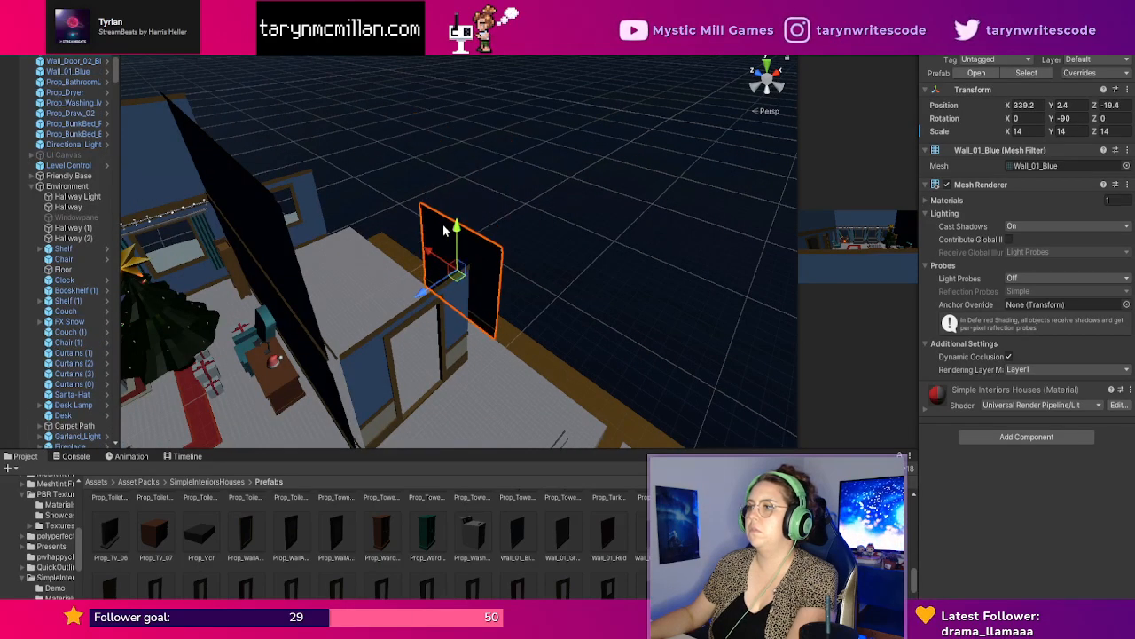
{"action": "scroll", "coordinate": [559, 307], "scroll_direction": "up", "scroll_amount": 3}
{"action": "left_click_drag", "start_coordinate": [427, 269], "coordinate": [288, 205]}
{"action": "left_click", "coordinate": [470, 293]}
{"action": "scroll", "coordinate": [577, 238], "scroll_direction": "up", "scroll_amount": 8}
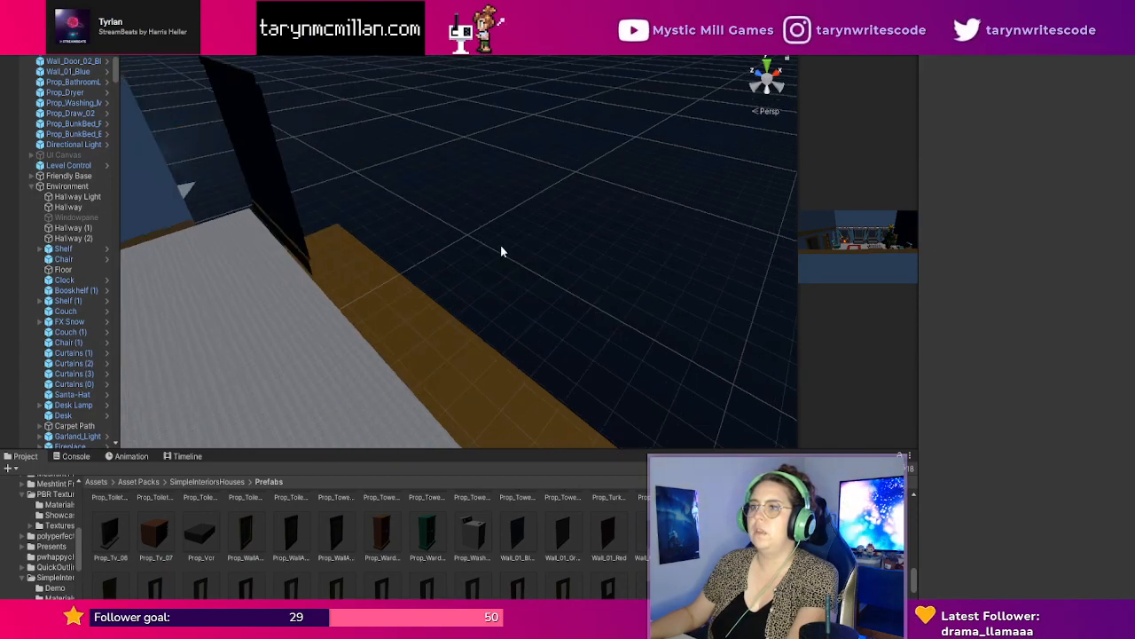
Shift the new wall section at the window end of the narrow room to X 337.2.
{"action": "scroll", "coordinate": [548, 232], "scroll_direction": "down", "scroll_amount": 5}
{"action": "left_click", "coordinate": [337, 197]}
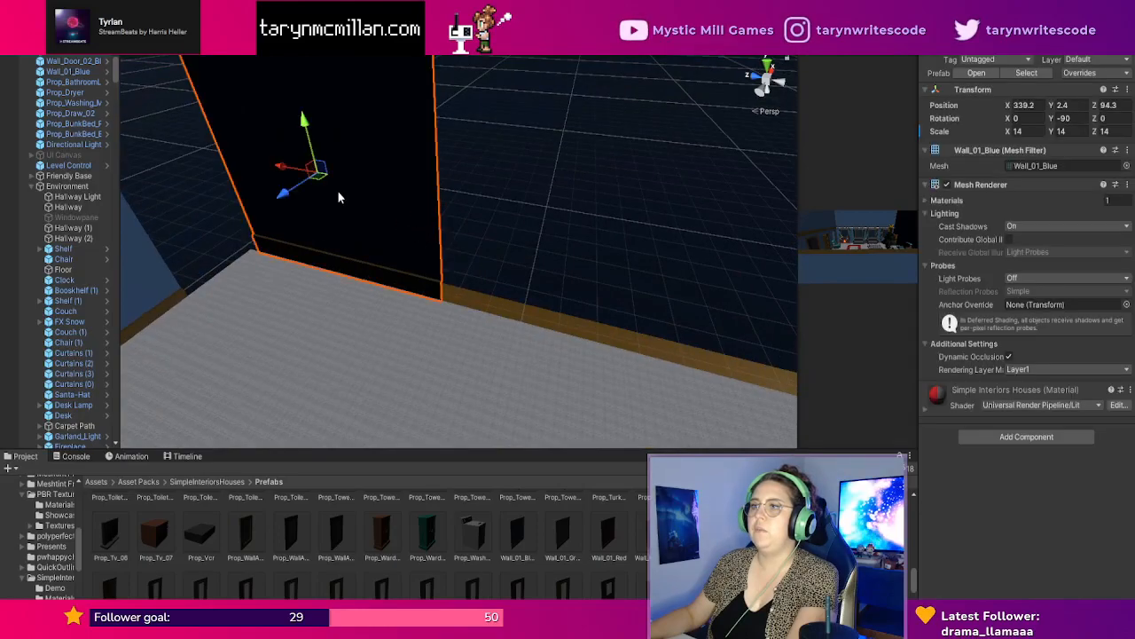
{"action": "left_click_drag", "start_coordinate": [294, 196], "coordinate": [284, 199]}
{"action": "scroll", "coordinate": [635, 194], "scroll_direction": "down", "scroll_amount": 3}
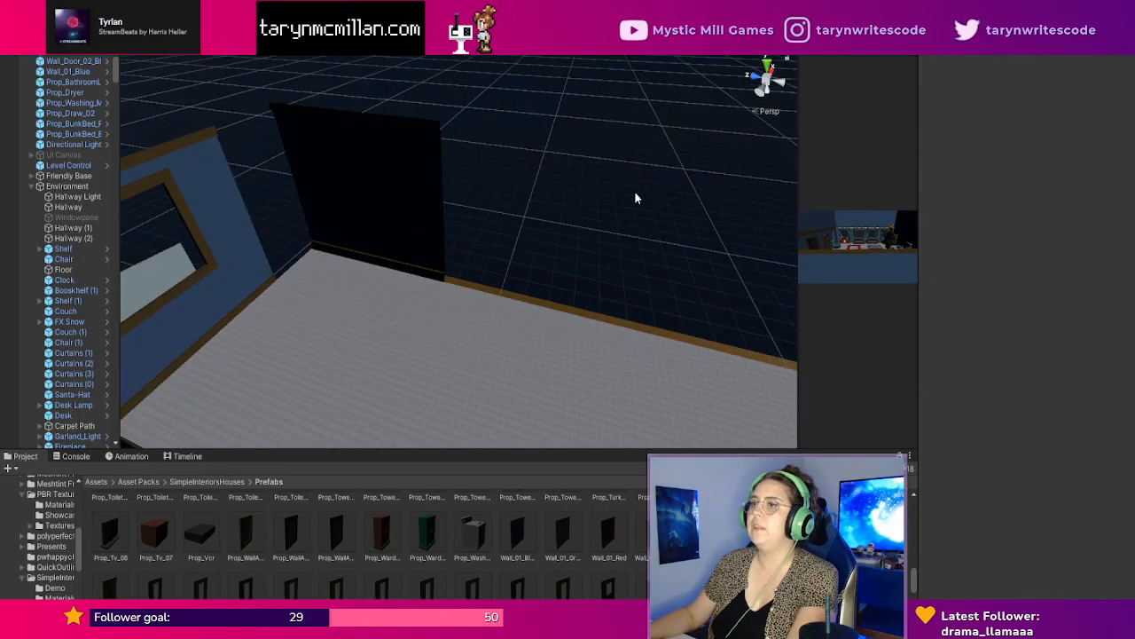
Duplicate the new wall section and place the copy along the floor's outer edge at Z -45.7.
{"action": "right_click_drag", "start_coordinate": [635, 195], "coordinate": [482, 221]}
{"action": "scroll", "coordinate": [482, 221], "scroll_direction": "up", "scroll_amount": 3}
{"action": "middle_click_drag", "start_coordinate": [482, 221], "coordinate": [427, 237]}
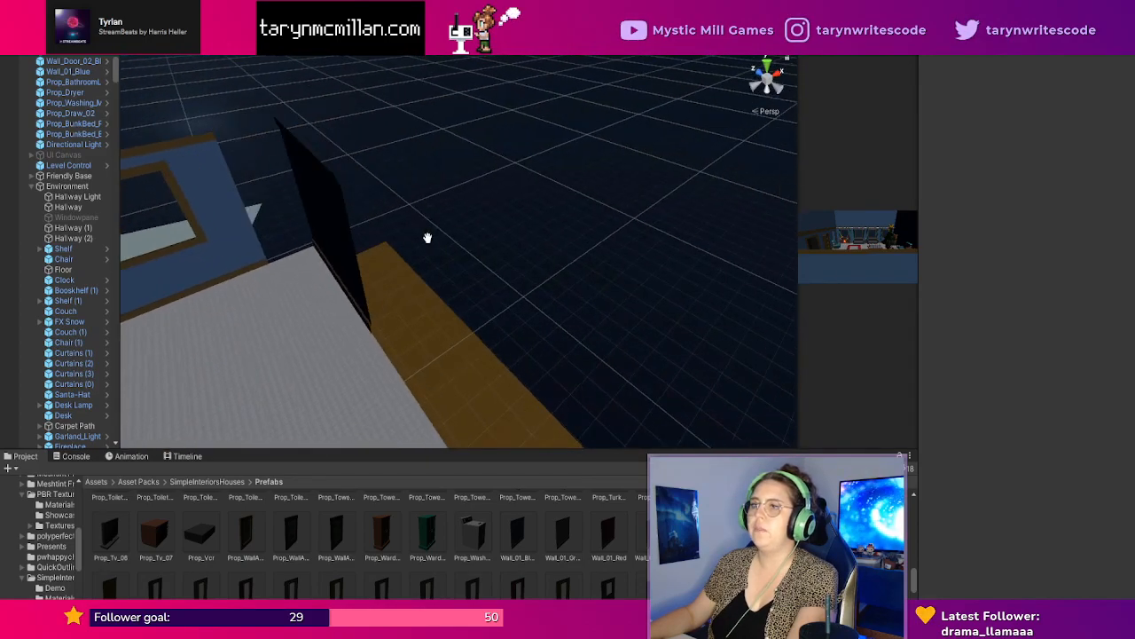
{"action": "left_click", "coordinate": [373, 263]}
{"action": "scroll", "coordinate": [530, 273], "scroll_direction": "up", "scroll_amount": 3}
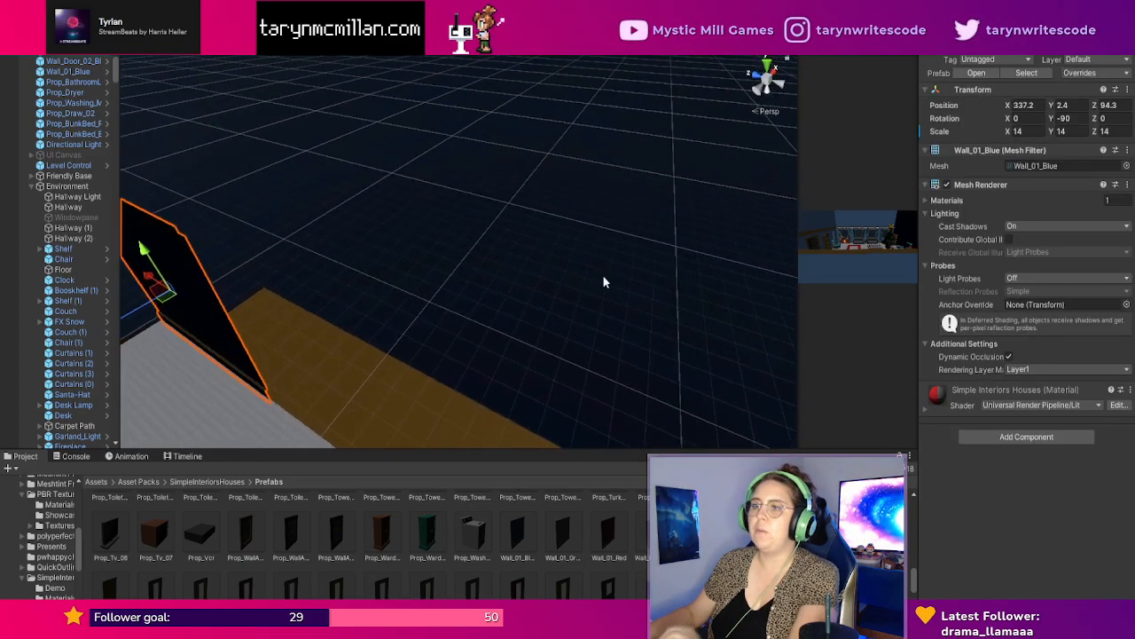
{"action": "scroll", "coordinate": [585, 280], "scroll_direction": "down", "scroll_amount": 1}
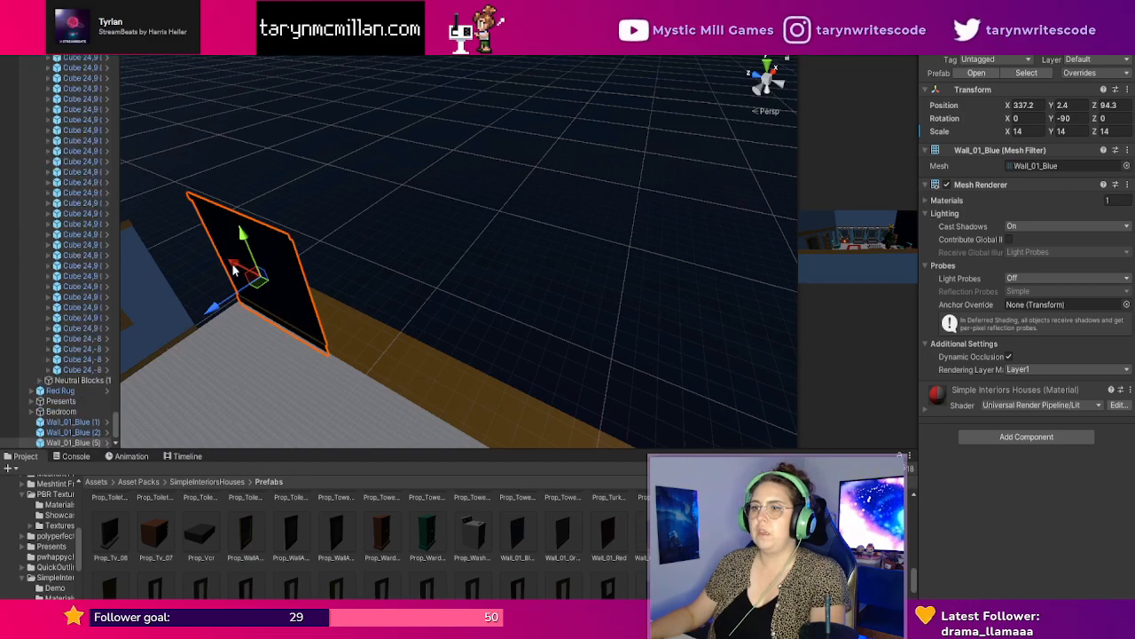
{"action": "left_click_drag", "start_coordinate": [236, 271], "coordinate": [532, 363]}
{"action": "key", "text": "ctrl+d"}
{"action": "scroll", "coordinate": [634, 282], "scroll_direction": "down", "scroll_amount": 1}
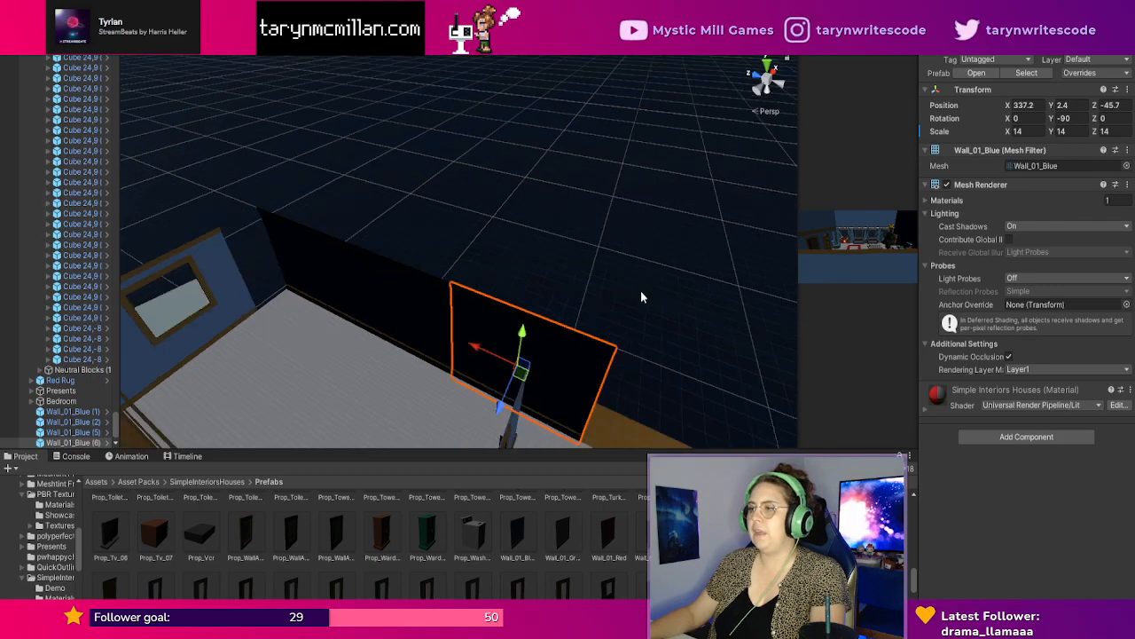
Duplicate the second wall section and continue the outer wall with the copy at Z -105.7.
{"action": "middle_click_drag", "start_coordinate": [641, 298], "coordinate": [483, 334]}
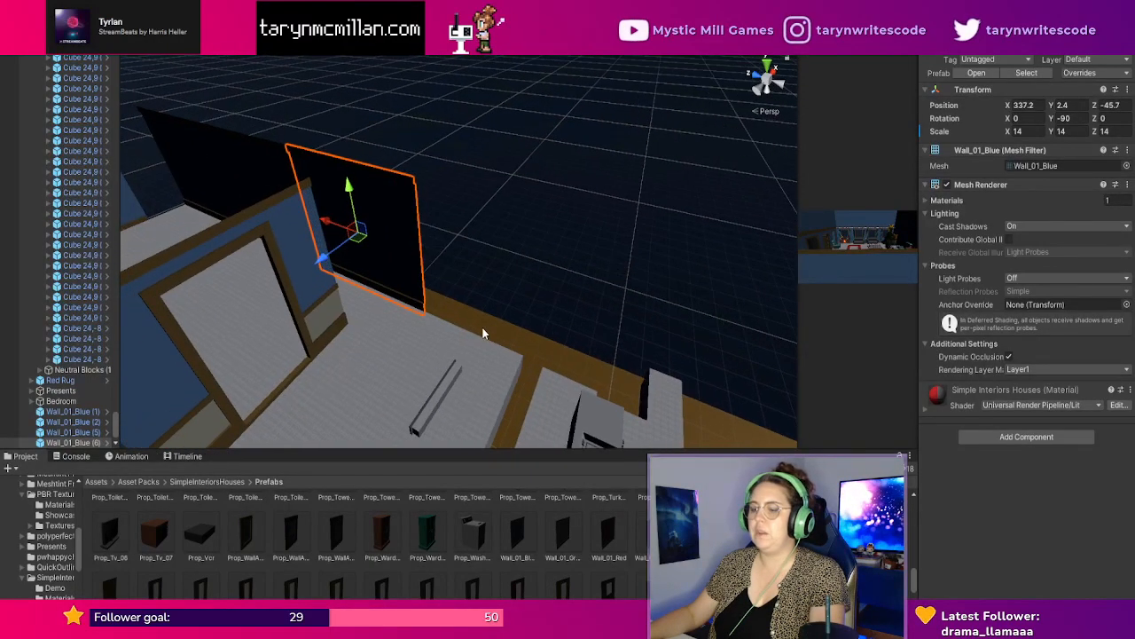
{"action": "key", "text": "ctrl+d"}
{"action": "left_click_drag", "start_coordinate": [339, 229], "coordinate": [435, 259]}
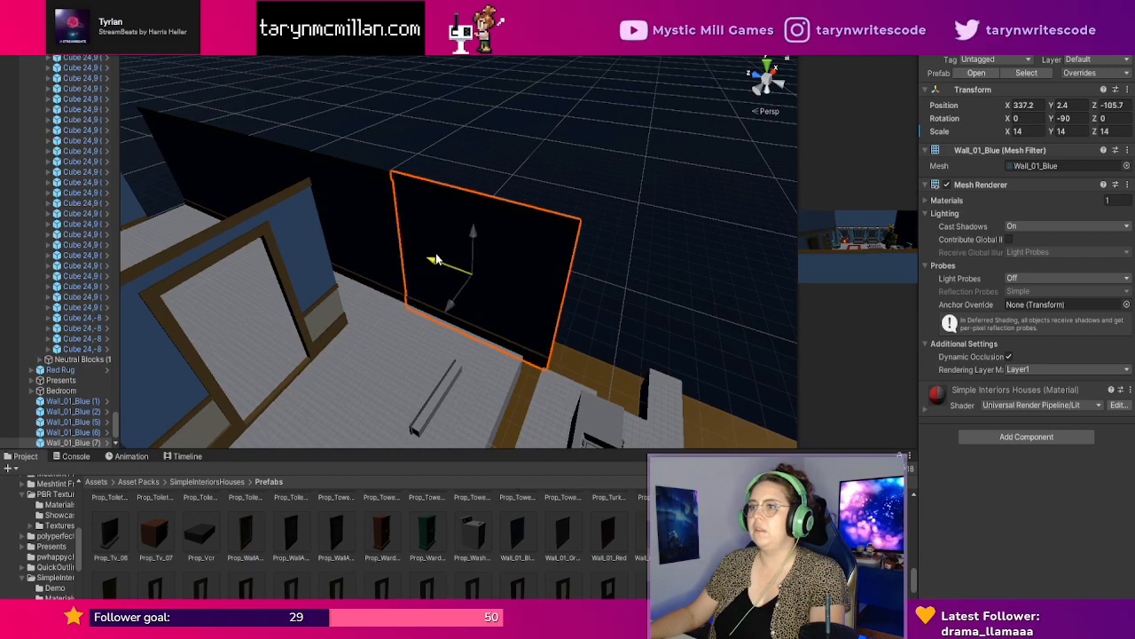
{"action": "left_click", "coordinate": [549, 140]}
Examine how the narrow room's door wall lines up with the new outer wall and the floor.
{"action": "scroll", "coordinate": [463, 188], "scroll_direction": "up", "scroll_amount": 3}
{"action": "right_click_drag", "start_coordinate": [463, 188], "coordinate": [275, 157]}
{"action": "left_click", "coordinate": [282, 245]}
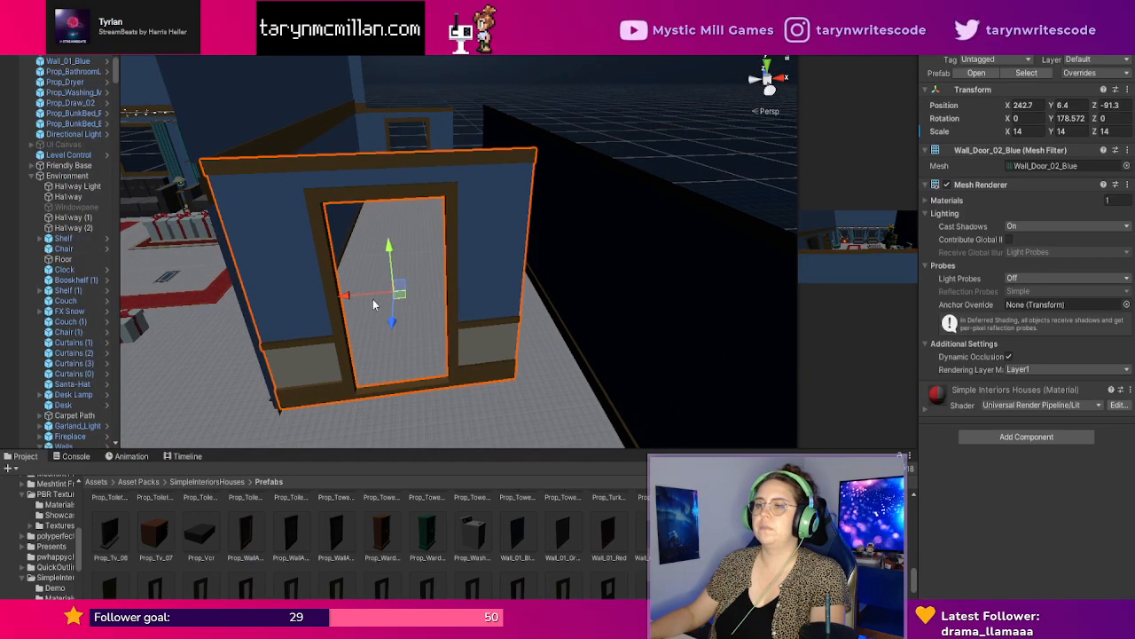
{"action": "mouse_move", "coordinate": [353, 299]}
{"action": "left_mouse_down"}
{"action": "mouse_move", "coordinate": [323, 303]}
{"action": "mouse_move", "coordinate": [346, 300]}
{"action": "left_mouse_up"}
{"action": "scroll", "coordinate": [394, 155], "scroll_direction": "down", "scroll_amount": 4}
{"action": "mouse_move", "coordinate": [393, 154]}
{"action": "middle_mouse_down"}
{"action": "mouse_move", "coordinate": [435, 157]}
{"action": "mouse_move", "coordinate": [414, 157]}
{"action": "middle_mouse_up"}
{"action": "right_click_drag", "start_coordinate": [414, 157], "coordinate": [417, 246]}
{"action": "scroll", "coordinate": [577, 196], "scroll_direction": "down", "scroll_amount": 3}
{"action": "middle_click_drag", "start_coordinate": [575, 191], "coordinate": [573, 231]}
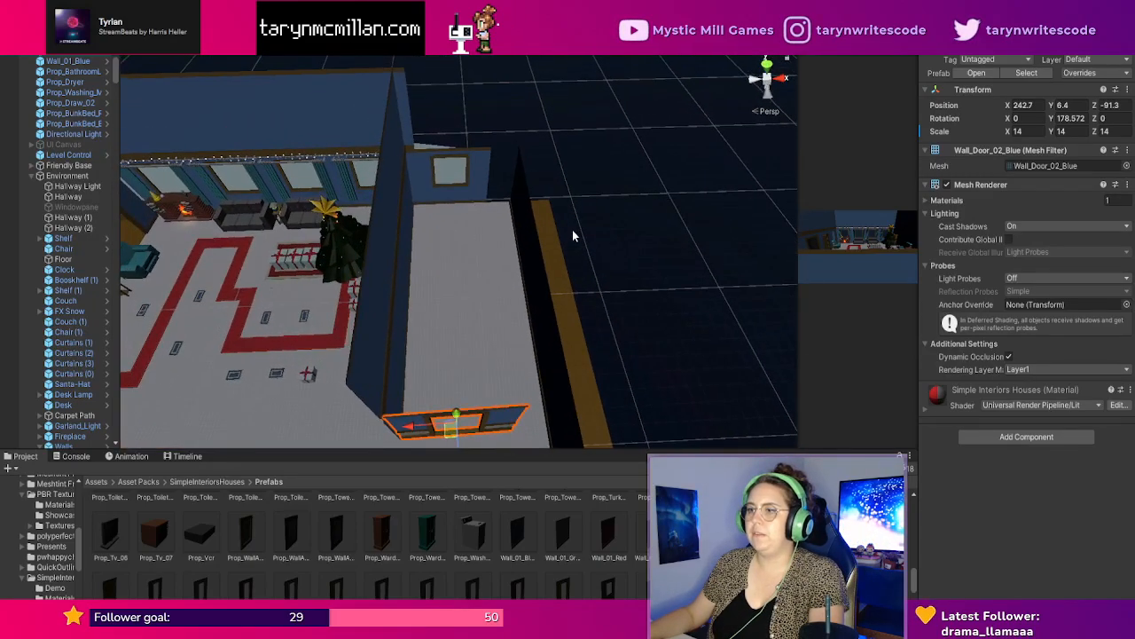
{"action": "right_click_drag", "start_coordinate": [573, 230], "coordinate": [573, 386]}
{"action": "mouse_move", "coordinate": [538, 285]}
{"action": "middle_mouse_down"}
{"action": "mouse_move", "coordinate": [534, 328]}
{"action": "mouse_move", "coordinate": [541, 295]}
{"action": "middle_mouse_up"}
{"action": "scroll", "coordinate": [542, 294], "scroll_direction": "up", "scroll_amount": 5}
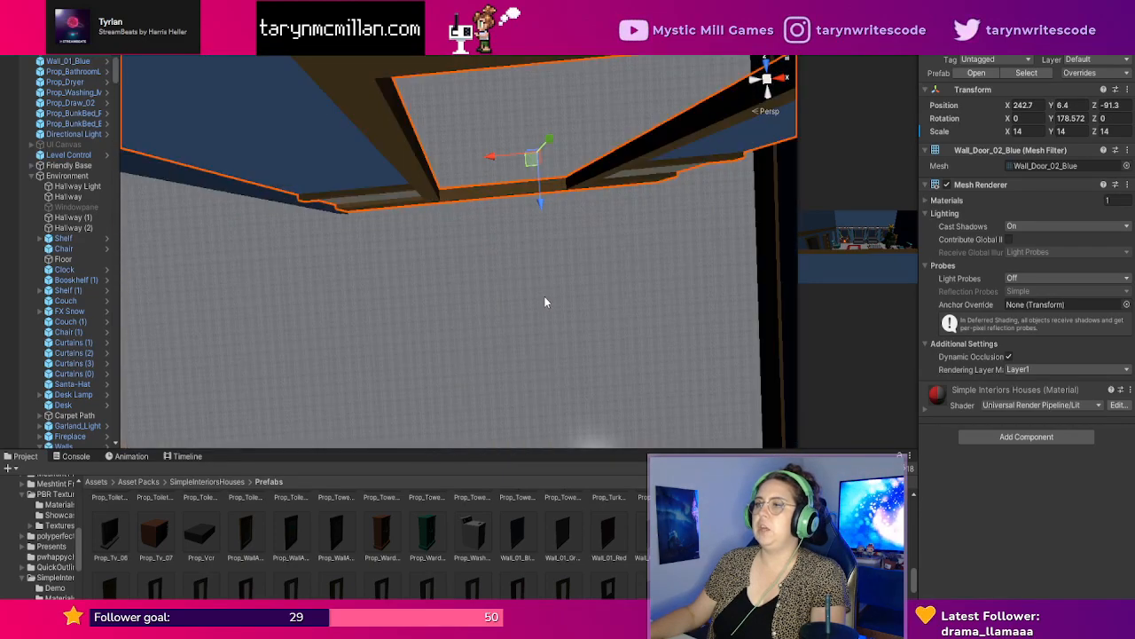
{"action": "right_click_drag", "start_coordinate": [544, 295], "coordinate": [535, 106]}
{"action": "scroll", "coordinate": [536, 107], "scroll_direction": "down", "scroll_amount": 4}
{"action": "middle_click_drag", "start_coordinate": [544, 163], "coordinate": [535, 167]}
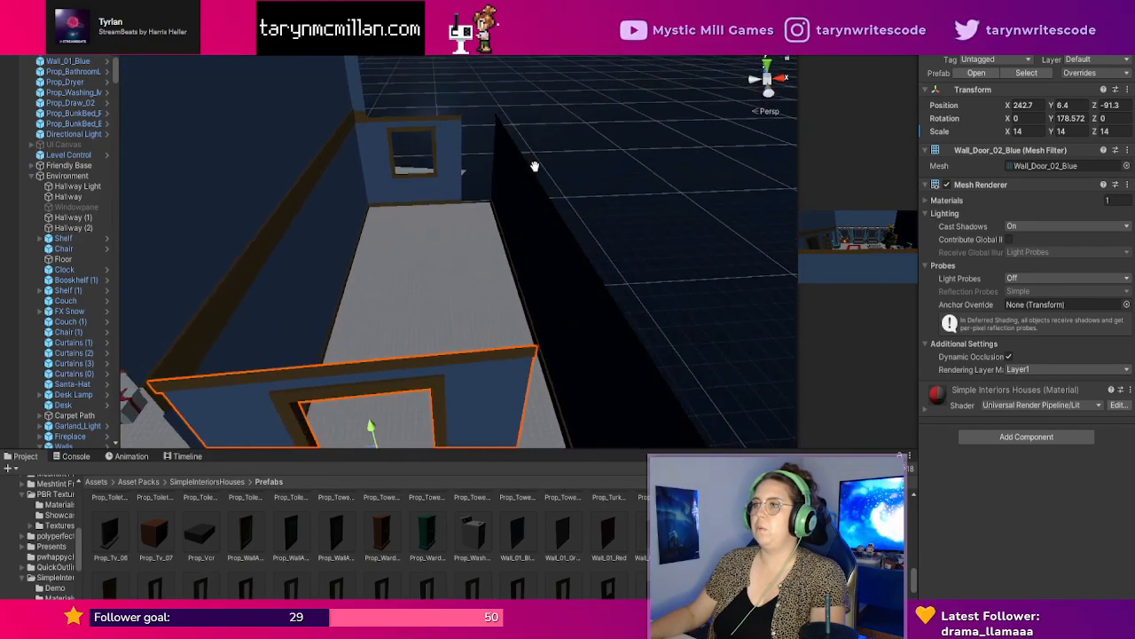
{"action": "scroll", "coordinate": [542, 215], "scroll_direction": "down", "scroll_amount": 3}
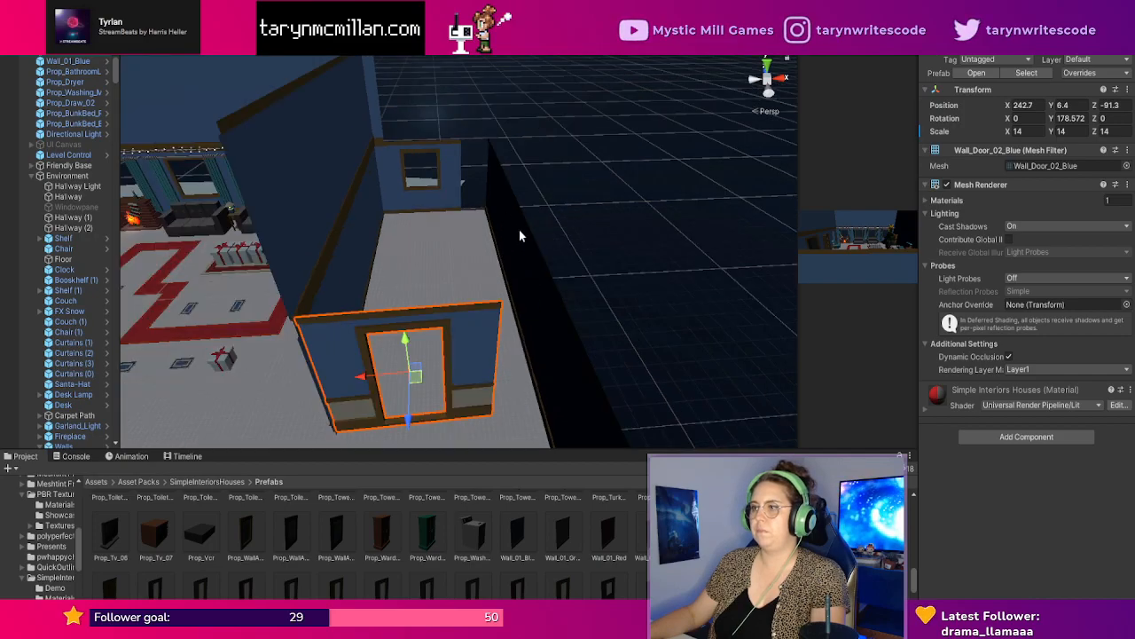
Select all the new outer wall sections and move them together toward the door wall to X 317.2.
{"action": "left_click", "coordinate": [499, 181]}
{"action": "scroll", "coordinate": [531, 206], "scroll_direction": "down", "scroll_amount": 3}
{"action": "left_click_drag", "start_coordinate": [577, 435], "coordinate": [518, 152]}
{"action": "left_click_drag", "start_coordinate": [643, 237], "coordinate": [612, 292], "text": "alt"}
{"action": "middle_click_drag", "start_coordinate": [612, 293], "coordinate": [586, 288]}
{"action": "scroll", "coordinate": [568, 287], "scroll_direction": "down", "scroll_amount": 2}
{"action": "left_click_drag", "start_coordinate": [565, 282], "coordinate": [530, 305], "text": "alt"}
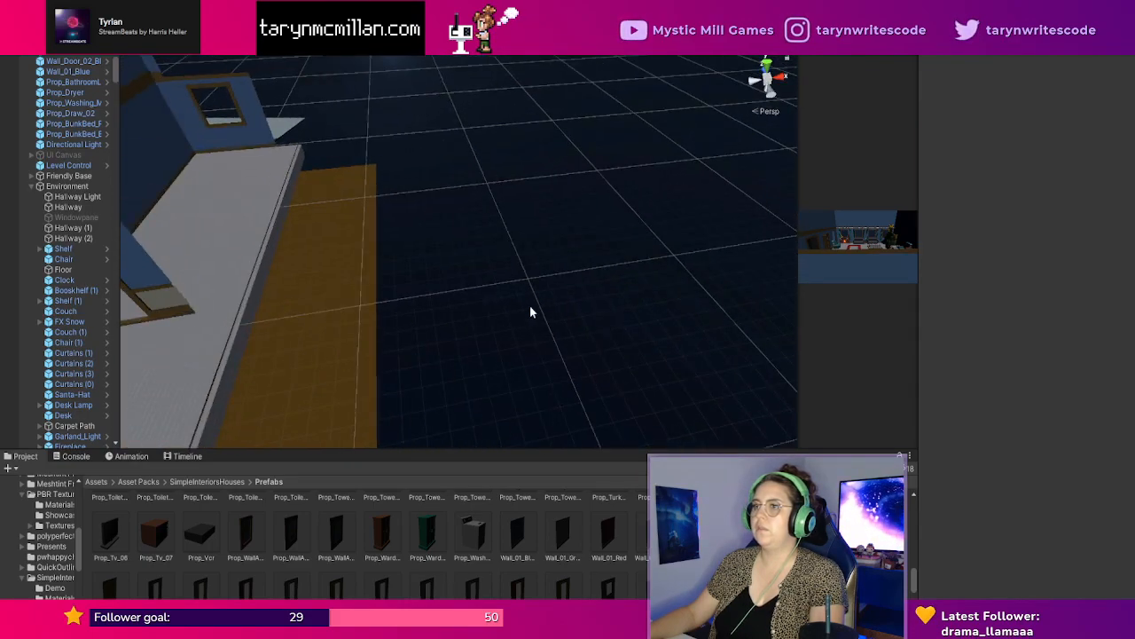
{"action": "middle_click_drag", "start_coordinate": [530, 305], "coordinate": [567, 342]}
{"action": "left_click", "coordinate": [465, 105]}
{"action": "left_click", "coordinate": [487, 149], "text": "shift"}
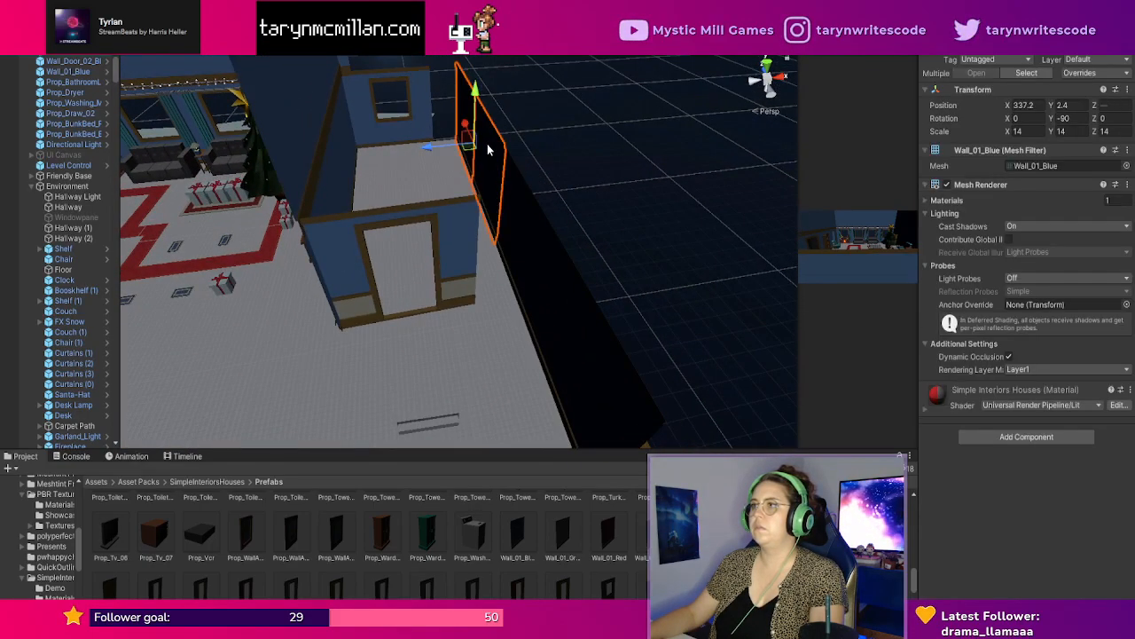
{"action": "left_click", "coordinate": [568, 307], "text": "shift"}
{"action": "left_click", "coordinate": [594, 371], "text": "shift"}
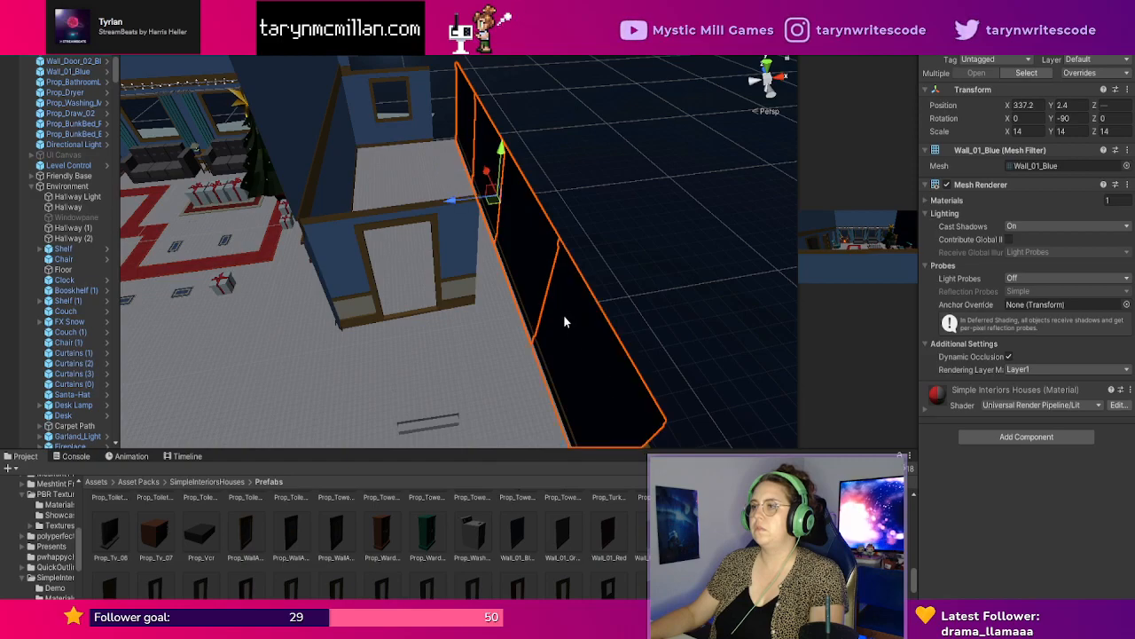
{"action": "scroll", "coordinate": [543, 288], "scroll_direction": "down", "scroll_amount": 2}
{"action": "left_click_drag", "start_coordinate": [450, 216], "coordinate": [416, 216]}
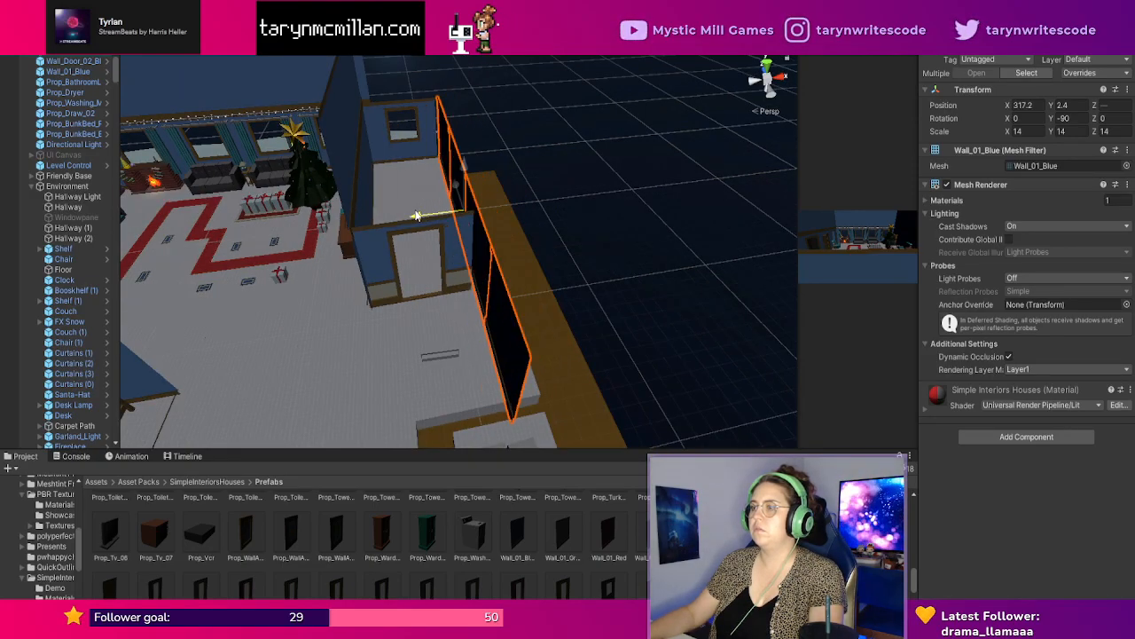
Reselect the outer wall sections and move them further inward to X 313, against the door wall's edge.
{"action": "left_click", "coordinate": [586, 220]}
{"action": "scroll", "coordinate": [589, 241], "scroll_direction": "up", "scroll_amount": 2}
{"action": "right_click_drag", "start_coordinate": [588, 241], "coordinate": [539, 236]}
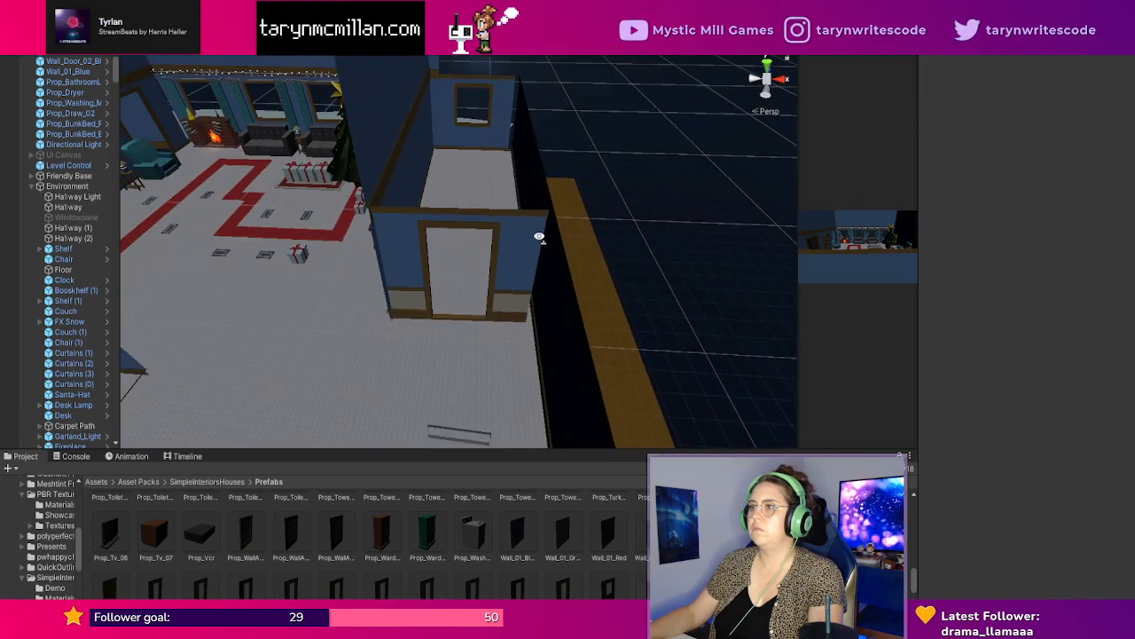
{"action": "middle_click_drag", "start_coordinate": [539, 236], "coordinate": [554, 241]}
{"action": "right_click_drag", "start_coordinate": [572, 231], "coordinate": [601, 310]}
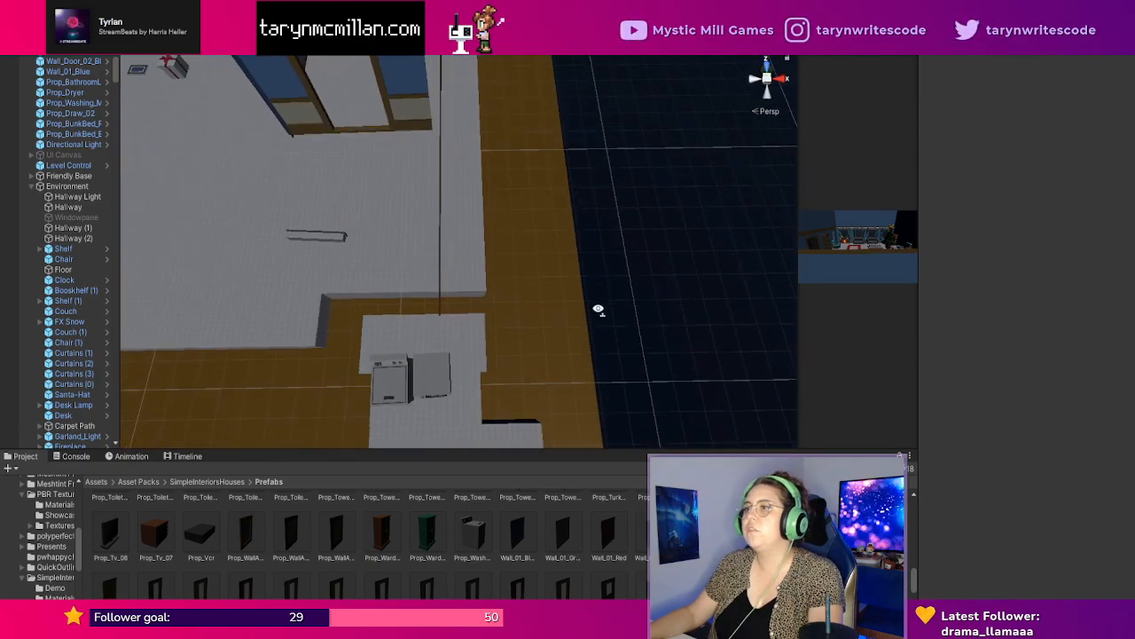
{"action": "middle_click_drag", "start_coordinate": [581, 155], "coordinate": [592, 225]}
{"action": "scroll", "coordinate": [580, 215], "scroll_direction": "down", "scroll_amount": 3}
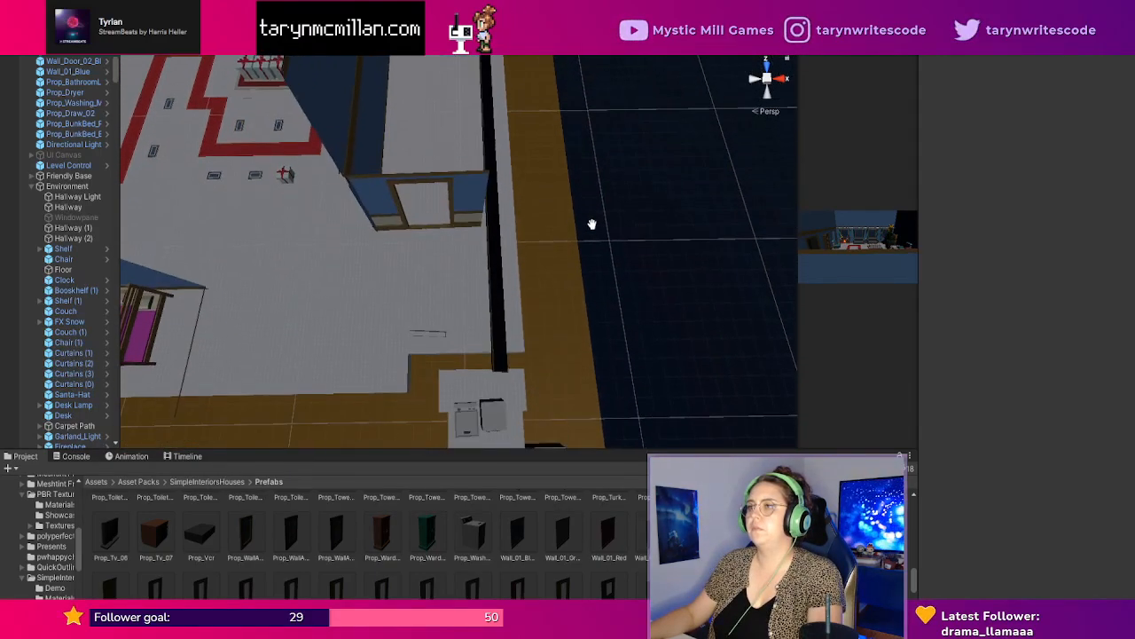
{"action": "left_click", "coordinate": [502, 279]}
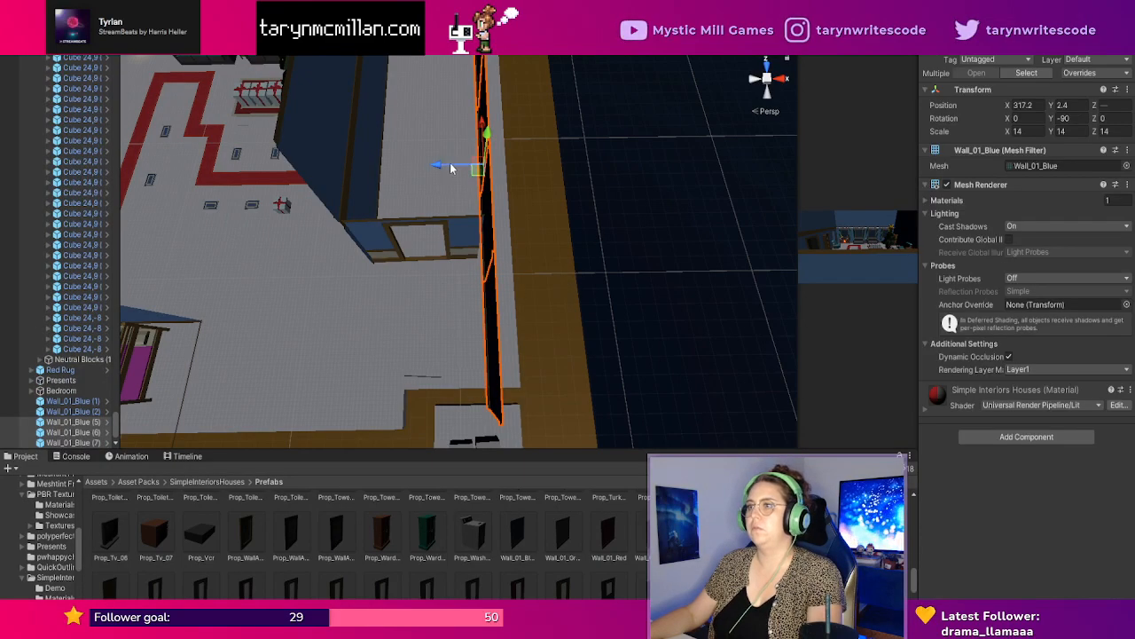
{"action": "mouse_move", "coordinate": [451, 168]}
{"action": "left_mouse_down"}
{"action": "mouse_move", "coordinate": [424, 169]}
{"action": "mouse_move", "coordinate": [436, 171]}
{"action": "left_mouse_up"}
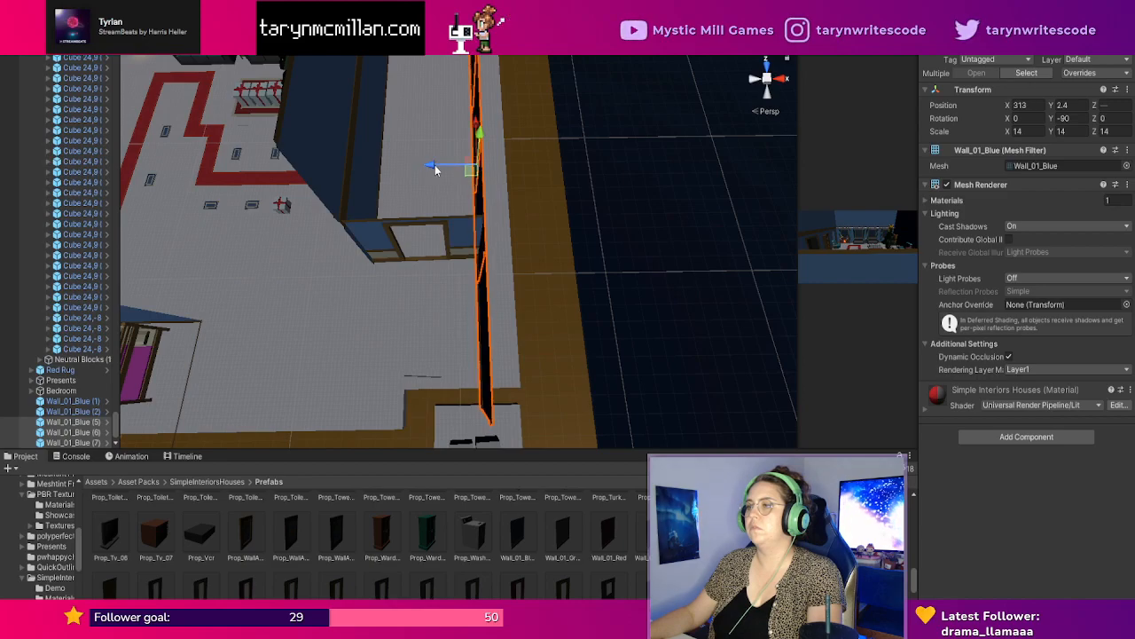
Move the bathroom light into the narrow room near the window at X 291.5, Z 23.3, and raise it to Y 81.
{"action": "left_click", "coordinate": [658, 238]}
{"action": "middle_click_drag", "start_coordinate": [608, 231], "coordinate": [620, 256]}
{"action": "scroll", "coordinate": [602, 281], "scroll_direction": "up", "scroll_amount": 3}
{"action": "right_click_drag", "start_coordinate": [602, 280], "coordinate": [606, 142]}
{"action": "middle_click_drag", "start_coordinate": [532, 255], "coordinate": [535, 227]}
{"action": "scroll", "coordinate": [539, 227], "scroll_direction": "down", "scroll_amount": 3}
{"action": "scroll", "coordinate": [535, 227], "scroll_direction": "down", "scroll_amount": 5}
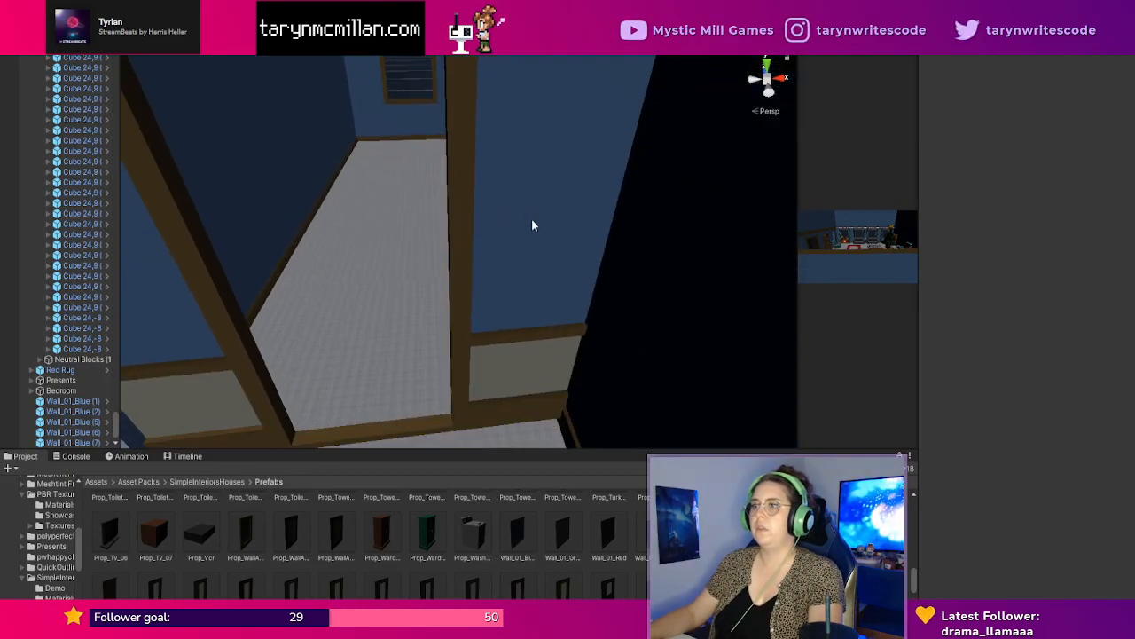
{"action": "left_click", "coordinate": [442, 361]}
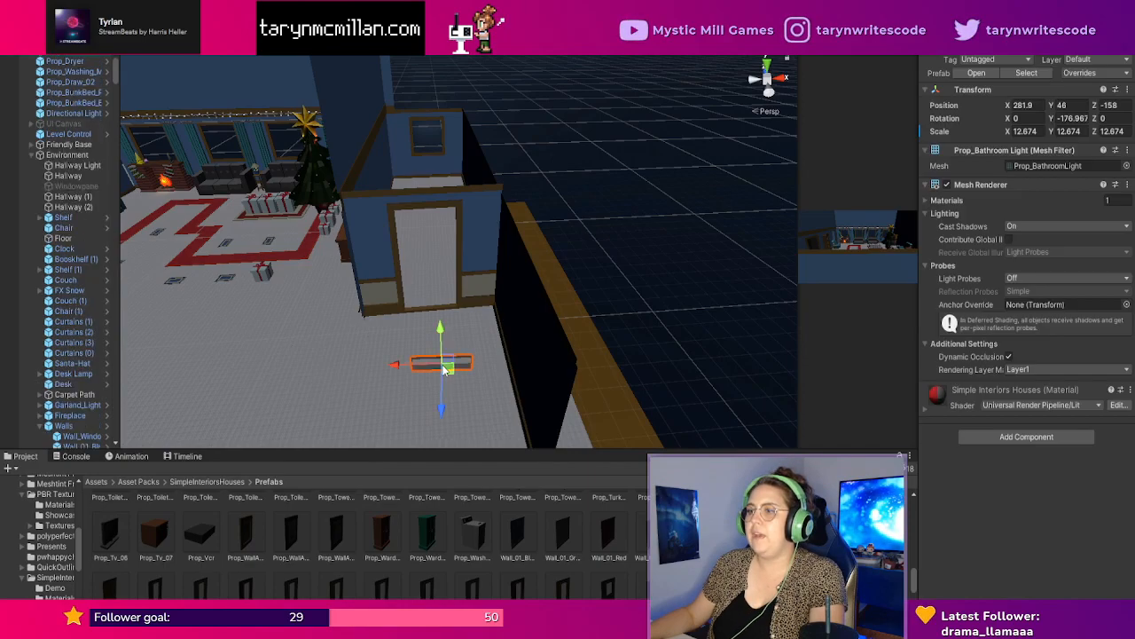
{"action": "left_click_drag", "start_coordinate": [442, 410], "coordinate": [471, 183]}
{"action": "middle_click_drag", "start_coordinate": [471, 183], "coordinate": [470, 266]}
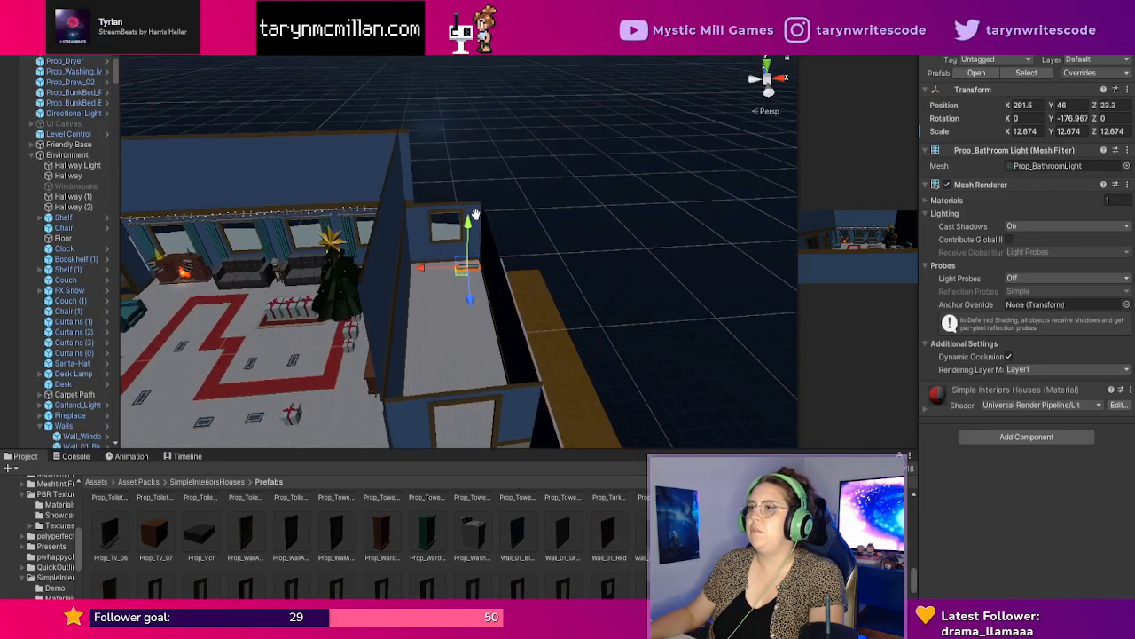
{"action": "scroll", "coordinate": [471, 276], "scroll_direction": "up", "scroll_amount": 3}
{"action": "left_click_drag", "start_coordinate": [479, 251], "coordinate": [480, 151]}
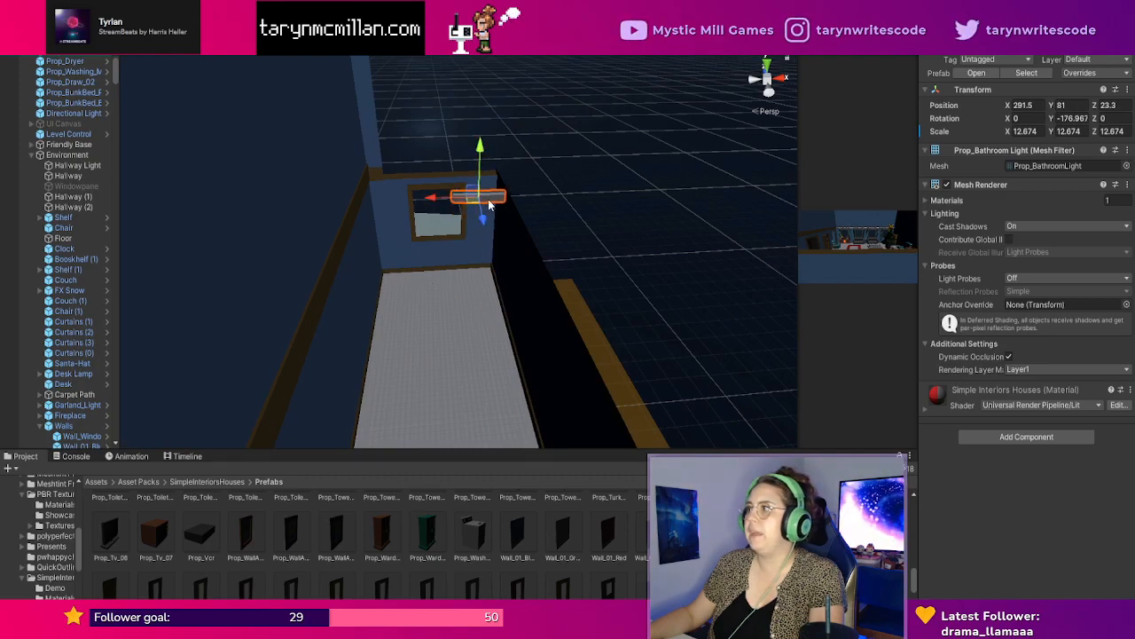
Set the bathroom light's Y rotation to 180 and move it to about X 272.3, Z 58.4, toward the windowed wall.
{"action": "scroll", "coordinate": [497, 204], "scroll_direction": "up", "scroll_amount": 2}
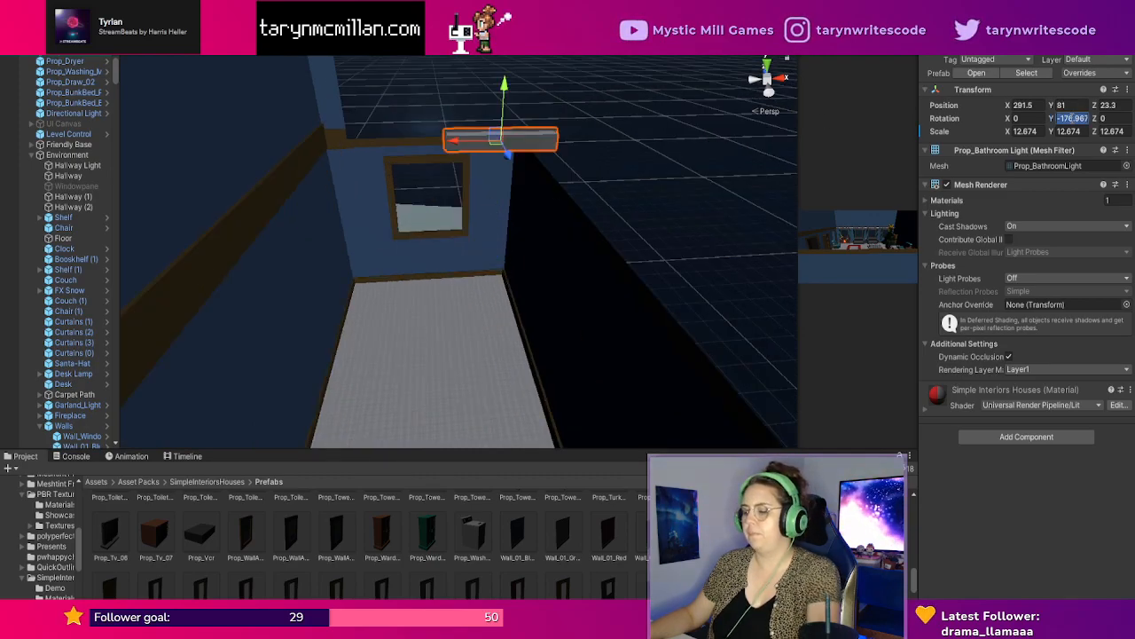
{"action": "type", "text": "180"}
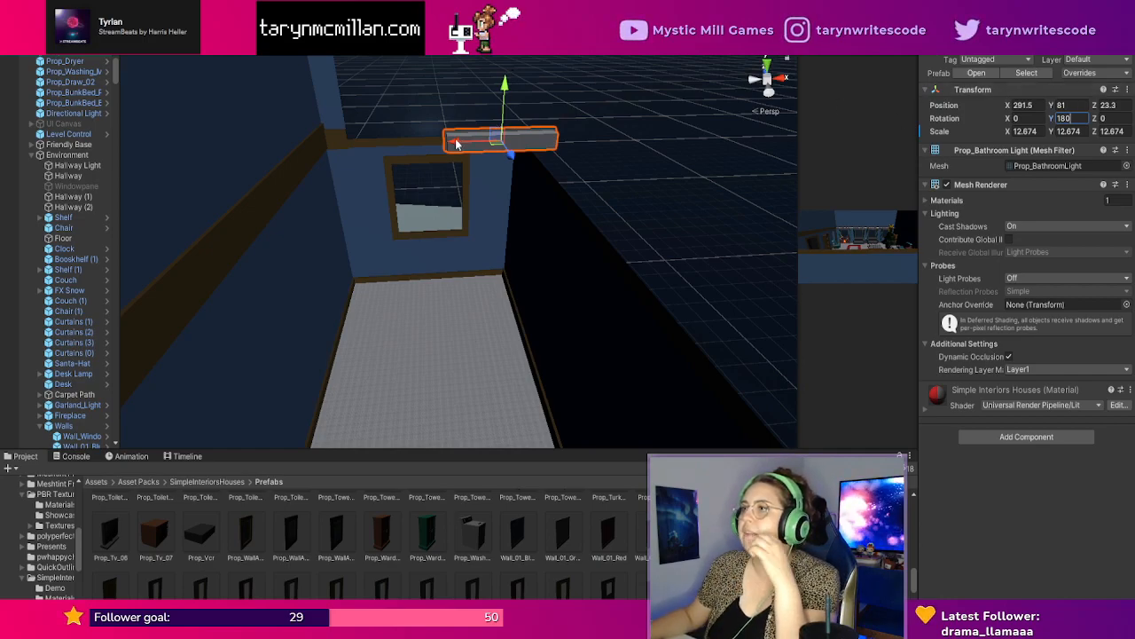
{"action": "left_click_drag", "start_coordinate": [456, 144], "coordinate": [377, 143]}
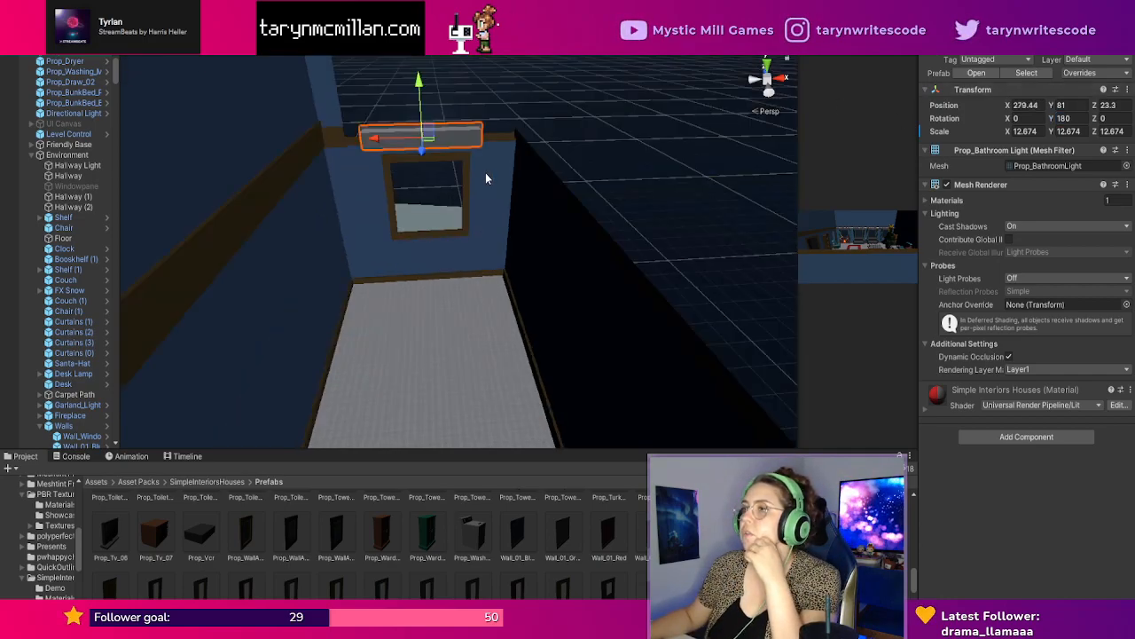
{"action": "right_click_drag", "start_coordinate": [488, 168], "coordinate": [628, 195]}
{"action": "middle_click_drag", "start_coordinate": [579, 201], "coordinate": [581, 215]}
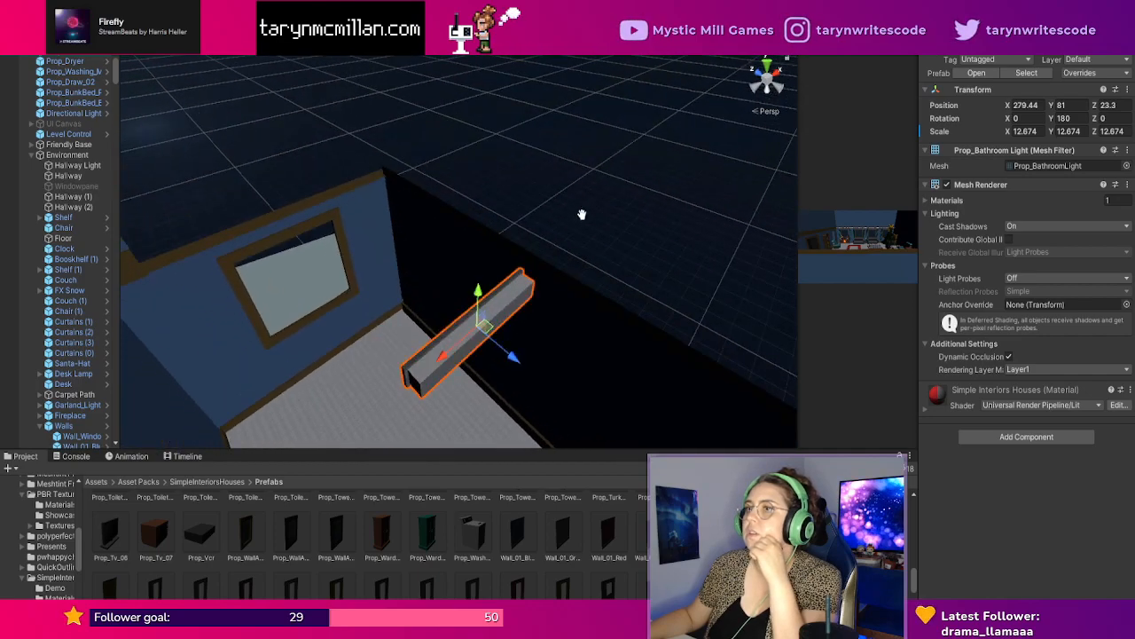
{"action": "left_click_drag", "start_coordinate": [512, 356], "coordinate": [325, 255]}
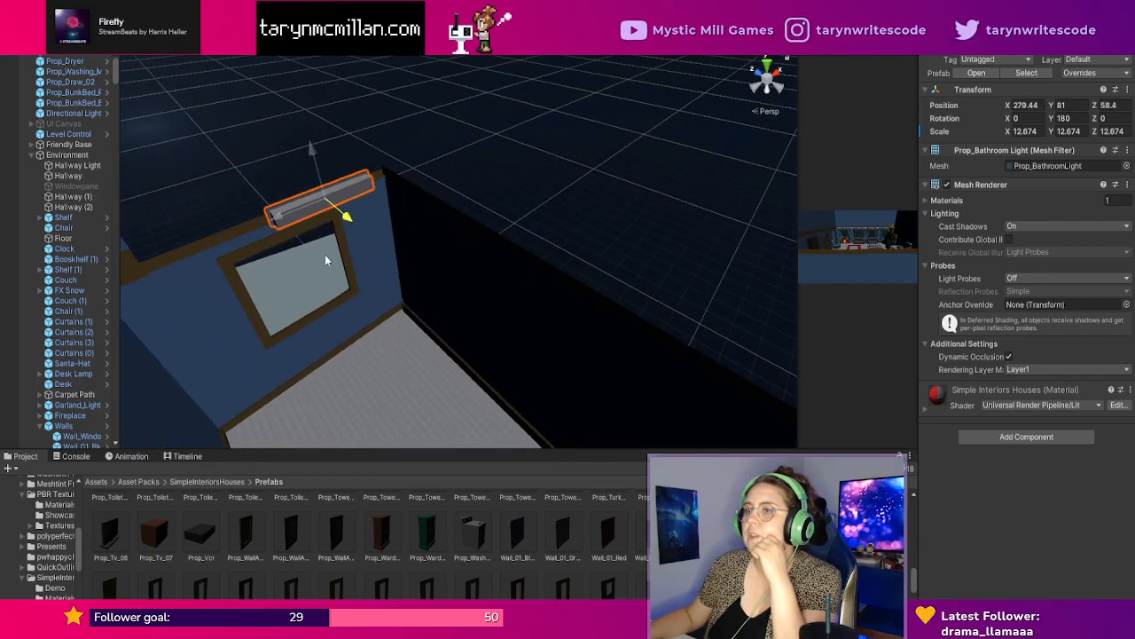
{"action": "left_click_drag", "start_coordinate": [284, 223], "coordinate": [236, 243]}
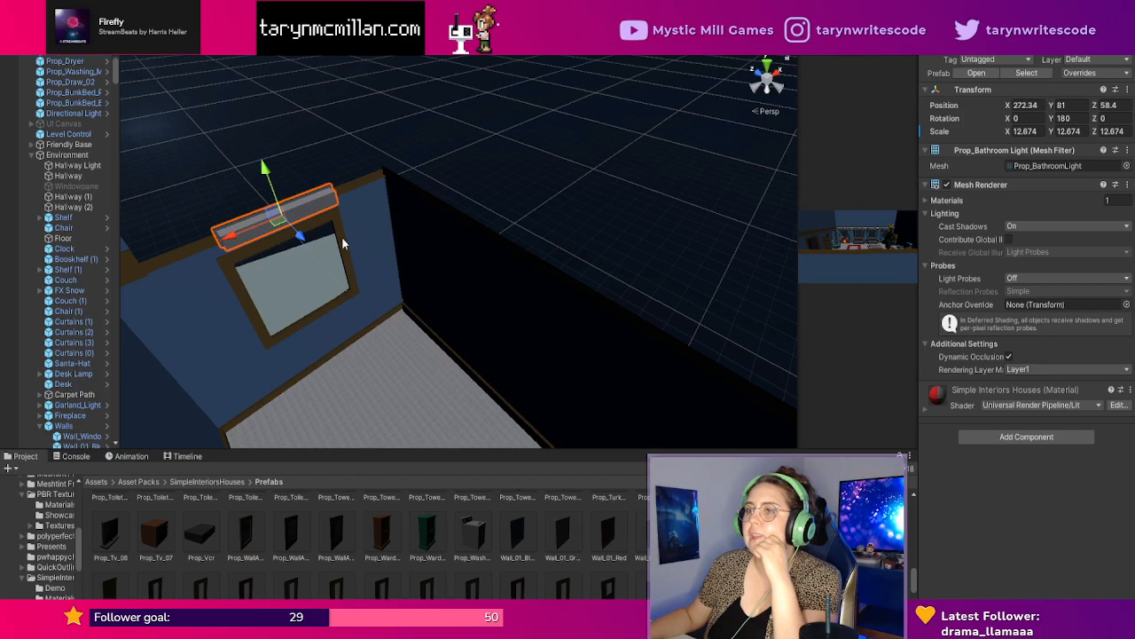
Move the bathroom light closer to the windowed wall and lower it, to about Y 75.4 and Z 80.
{"action": "scroll", "coordinate": [345, 250], "scroll_direction": "up", "scroll_amount": 3}
{"action": "scroll", "coordinate": [345, 251], "scroll_direction": "down", "scroll_amount": 3}
{"action": "right_click_drag", "start_coordinate": [396, 268], "coordinate": [489, 284]}
{"action": "scroll", "coordinate": [490, 284], "scroll_direction": "up", "scroll_amount": 3}
{"action": "scroll", "coordinate": [489, 285], "scroll_direction": "down", "scroll_amount": 3}
{"action": "middle_click_drag", "start_coordinate": [489, 285], "coordinate": [493, 289]}
{"action": "left_click_drag", "start_coordinate": [311, 344], "coordinate": [246, 322]}
{"action": "middle_click_drag", "start_coordinate": [333, 325], "coordinate": [342, 318]}
{"action": "left_click_drag", "start_coordinate": [418, 227], "coordinate": [350, 230]}
{"action": "left_click_drag", "start_coordinate": [315, 158], "coordinate": [309, 201]}
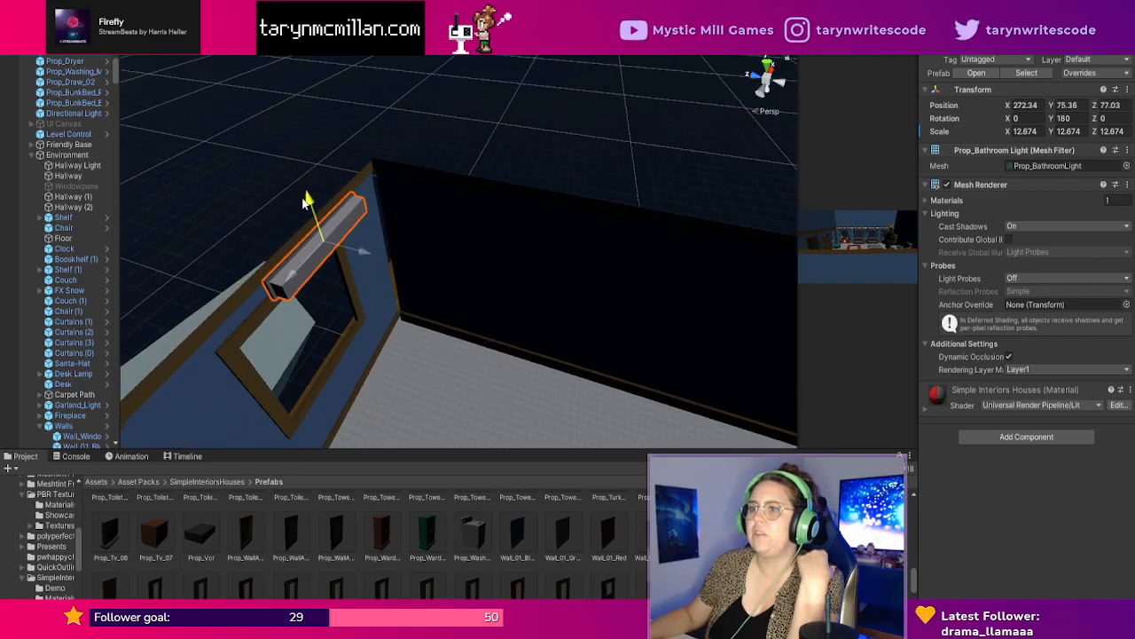
{"action": "left_click_drag", "start_coordinate": [362, 254], "coordinate": [343, 249]}
Bring the bathroom light down to about Y 69.3 and toward the wall to about Z 93.7.
{"action": "right_click_drag", "start_coordinate": [387, 268], "coordinate": [611, 188]}
{"action": "key", "text": "f"}
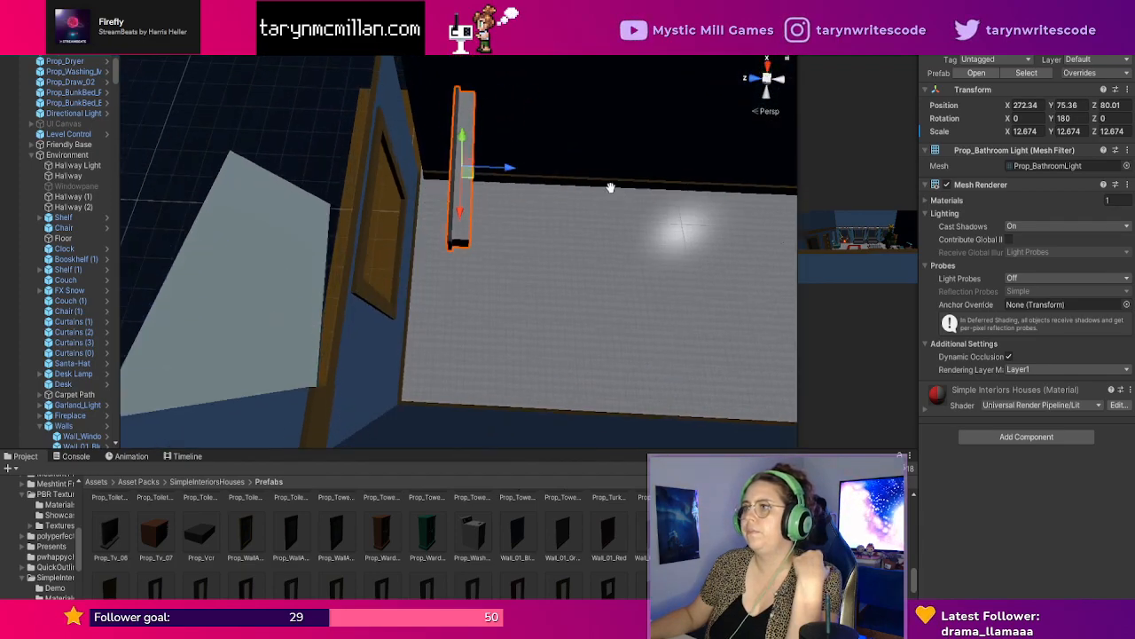
{"action": "left_click_drag", "start_coordinate": [501, 180], "coordinate": [399, 168]}
{"action": "left_click_drag", "start_coordinate": [354, 131], "coordinate": [425, 195]}
{"action": "middle_click_drag", "start_coordinate": [470, 210], "coordinate": [467, 208]}
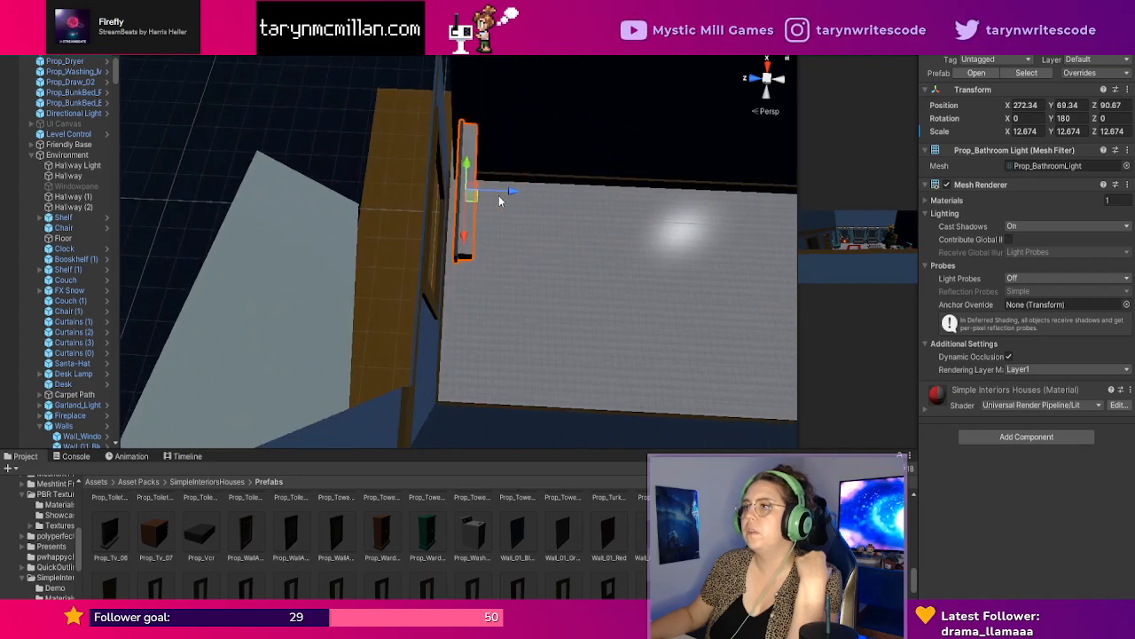
{"action": "left_click_drag", "start_coordinate": [514, 193], "coordinate": [452, 211]}
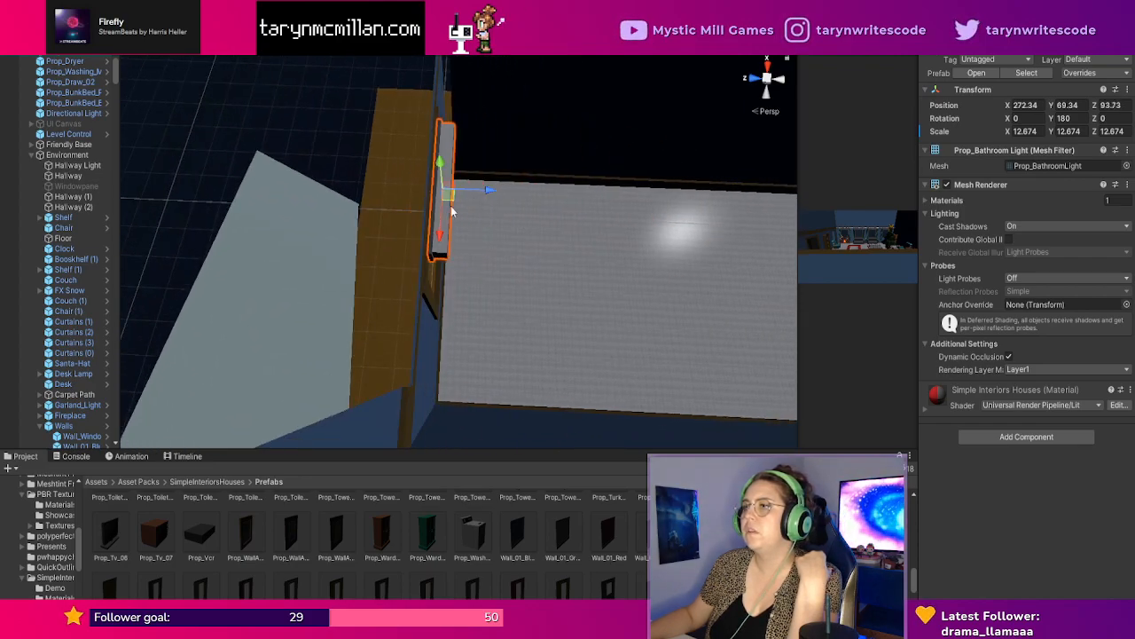
Lower the bathroom light to about Y 59 and shift it sideways to about X 276.3, centred above the window frame.
{"action": "scroll", "coordinate": [543, 244], "scroll_direction": "up", "scroll_amount": 3}
{"action": "right_click_drag", "start_coordinate": [547, 254], "coordinate": [488, 73]}
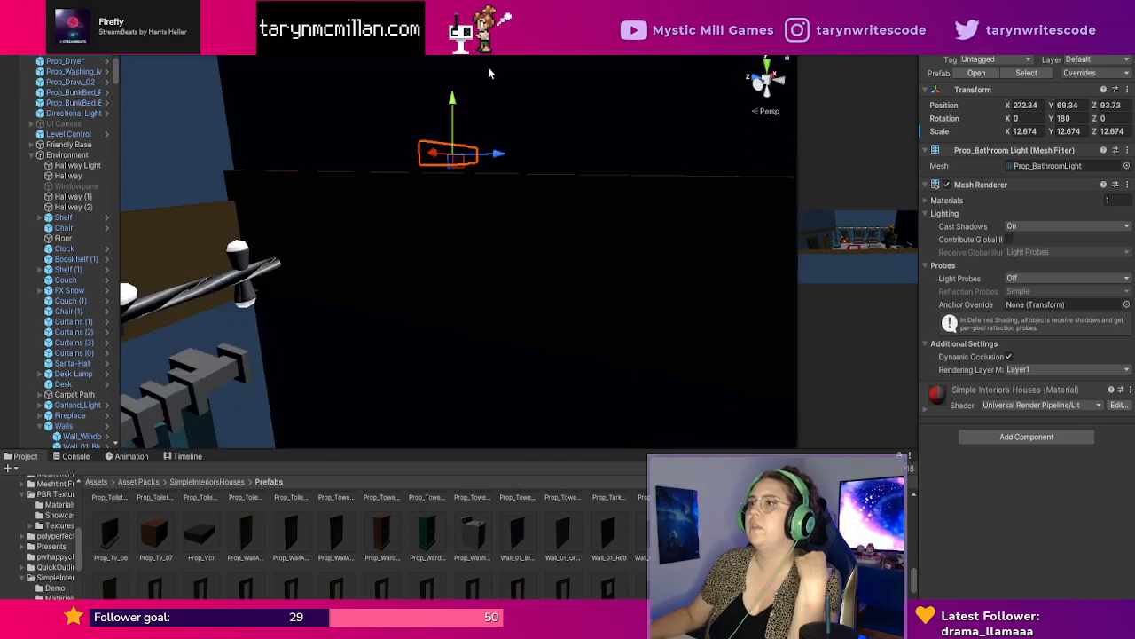
{"action": "middle_click_drag", "start_coordinate": [607, 183], "coordinate": [601, 184]}
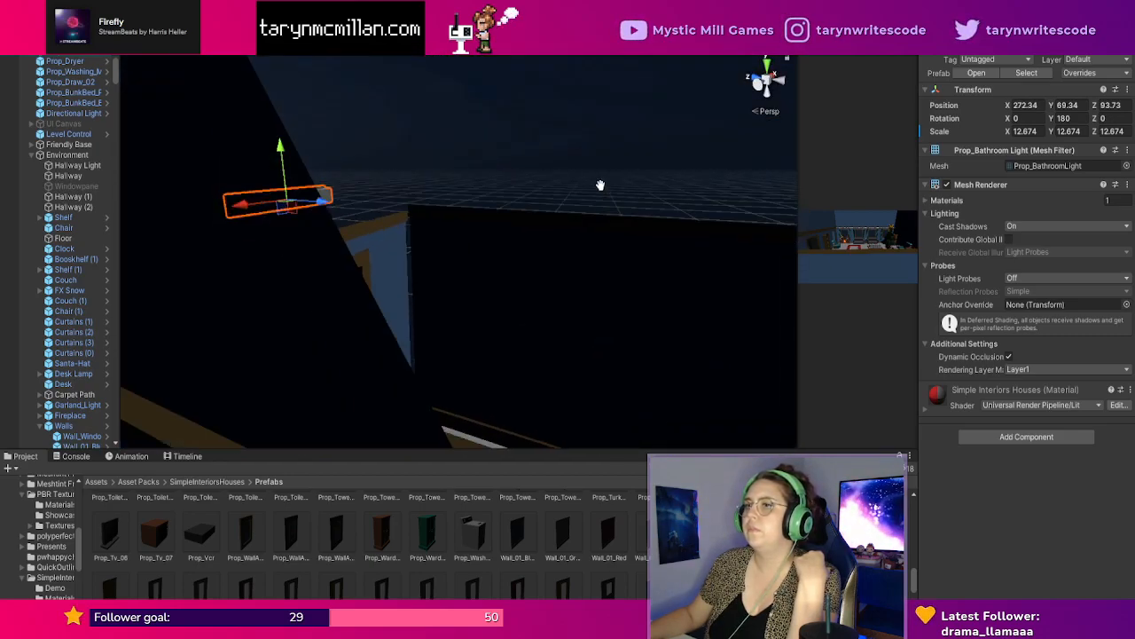
{"action": "scroll", "coordinate": [446, 192], "scroll_direction": "up", "scroll_amount": 2}
{"action": "right_click_drag", "start_coordinate": [445, 201], "coordinate": [380, 210]}
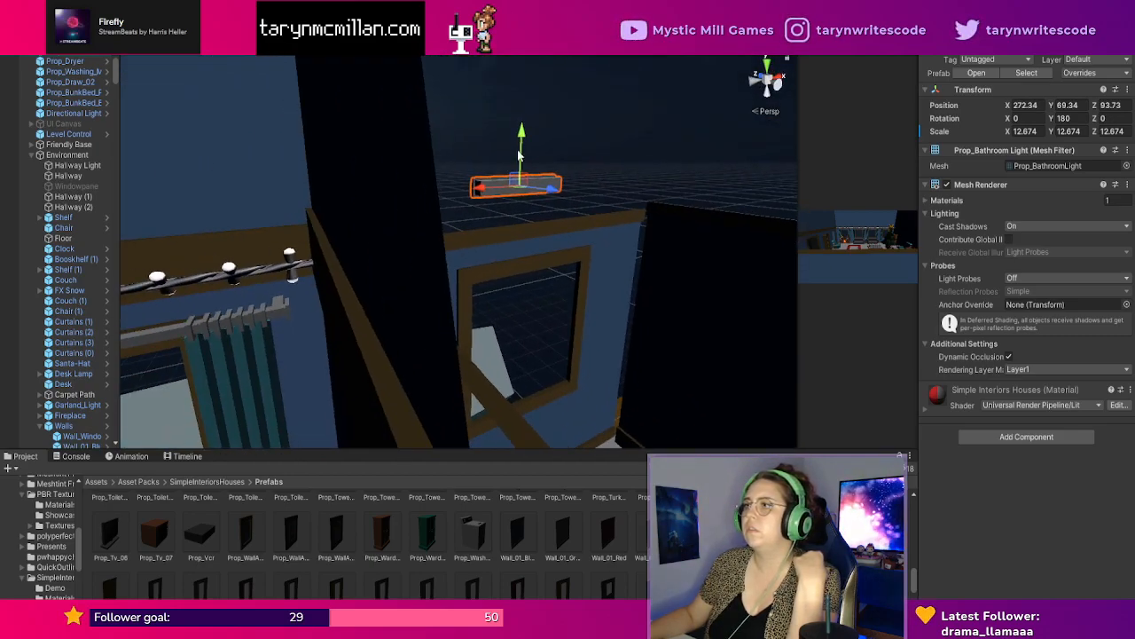
{"action": "left_click_drag", "start_coordinate": [520, 156], "coordinate": [521, 225]}
{"action": "middle_click_drag", "start_coordinate": [627, 236], "coordinate": [608, 244]}
{"action": "left_click_drag", "start_coordinate": [241, 255], "coordinate": [268, 255]}
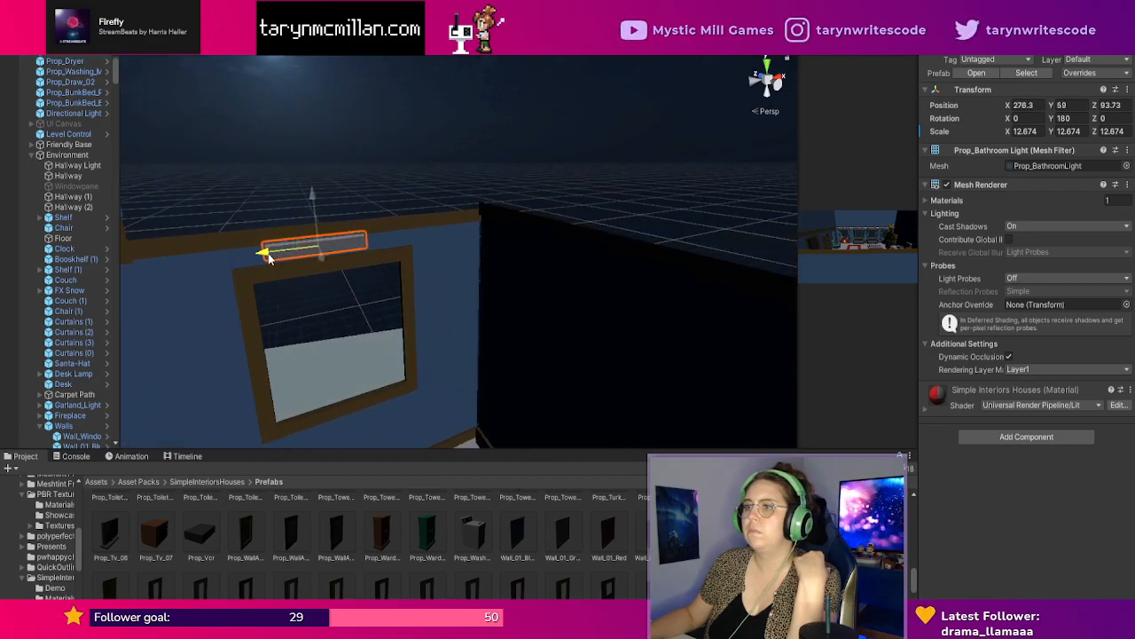
Push the bathroom light against the wall above the window at about Z 96, keeping the light selected.
{"action": "right_click_drag", "start_coordinate": [585, 229], "coordinate": [519, 264]}
{"action": "scroll", "coordinate": [519, 264], "scroll_direction": "down", "scroll_amount": 5}
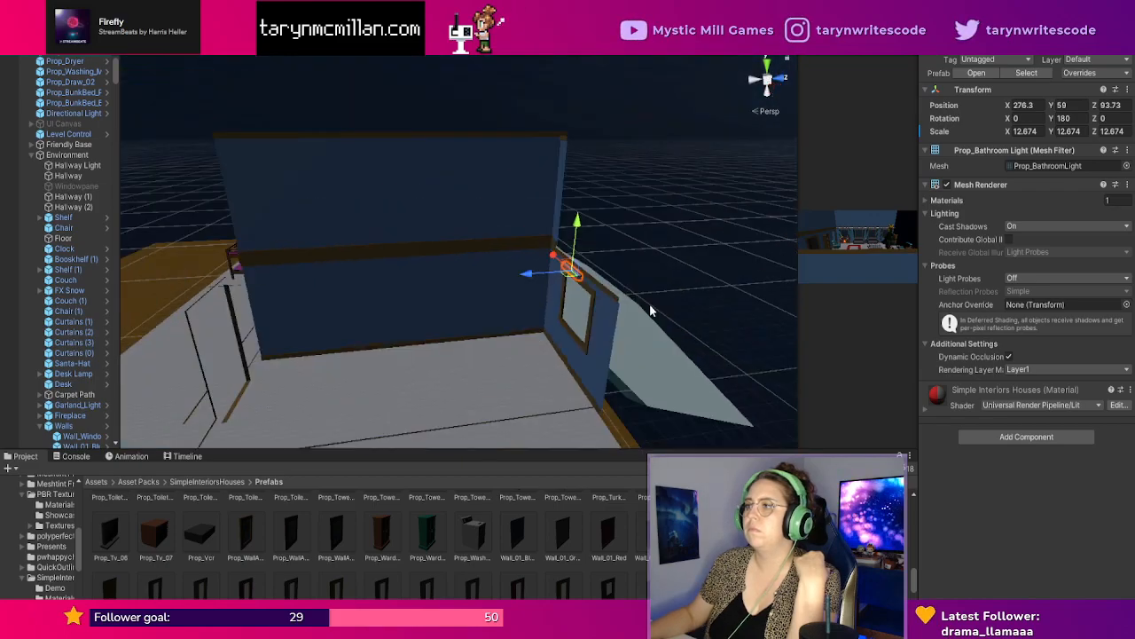
{"action": "middle_click_drag", "start_coordinate": [643, 305], "coordinate": [615, 297]}
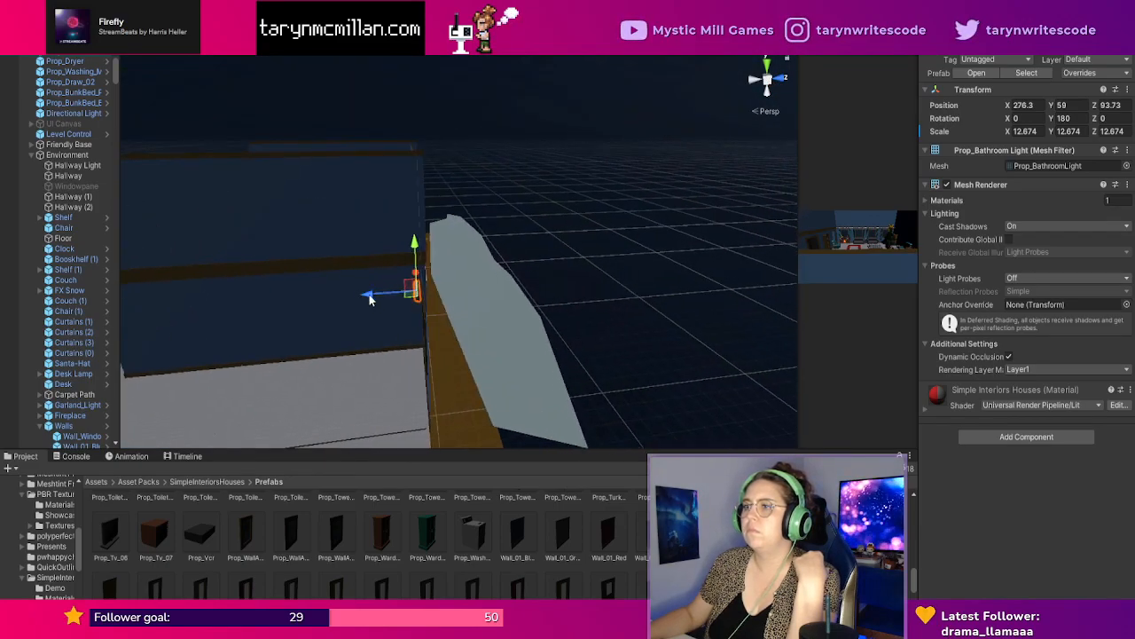
{"action": "left_click_drag", "start_coordinate": [370, 296], "coordinate": [375, 296]}
{"action": "scroll", "coordinate": [497, 310], "scroll_direction": "down", "scroll_amount": 5}
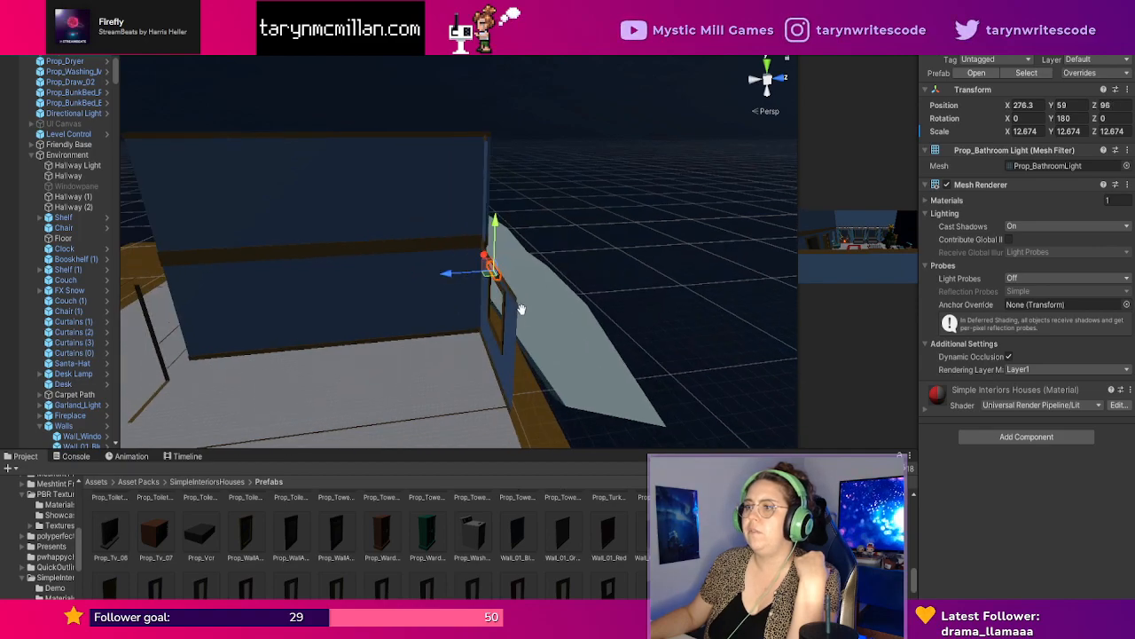
{"action": "middle_click_drag", "start_coordinate": [532, 309], "coordinate": [535, 307]}
{"action": "left_click", "coordinate": [619, 276]}
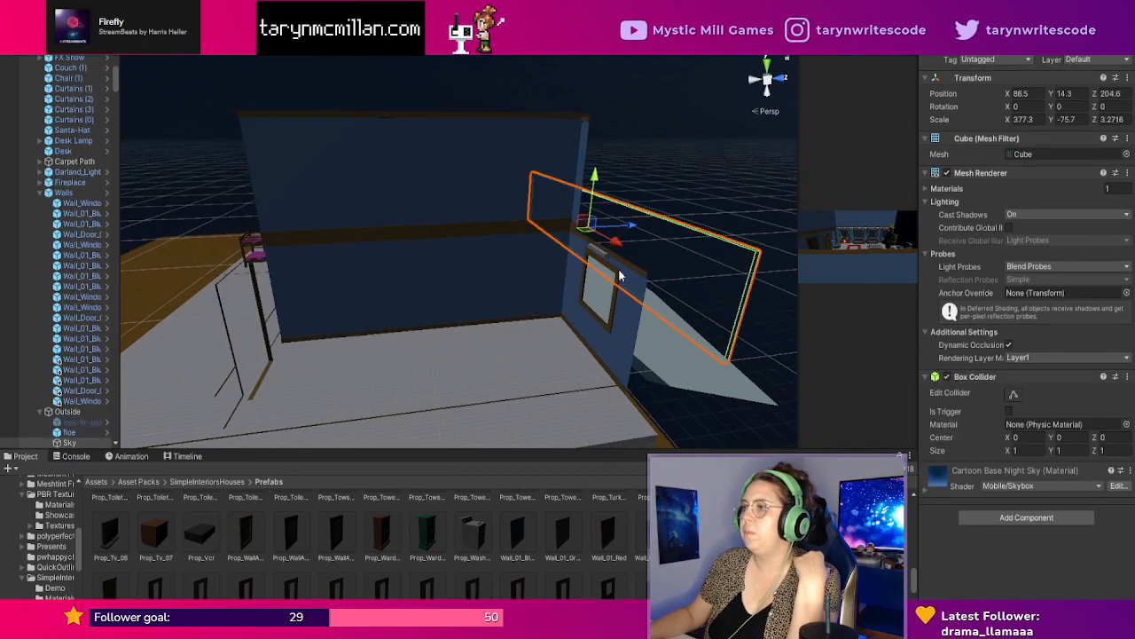
{"action": "left_click", "coordinate": [608, 262]}
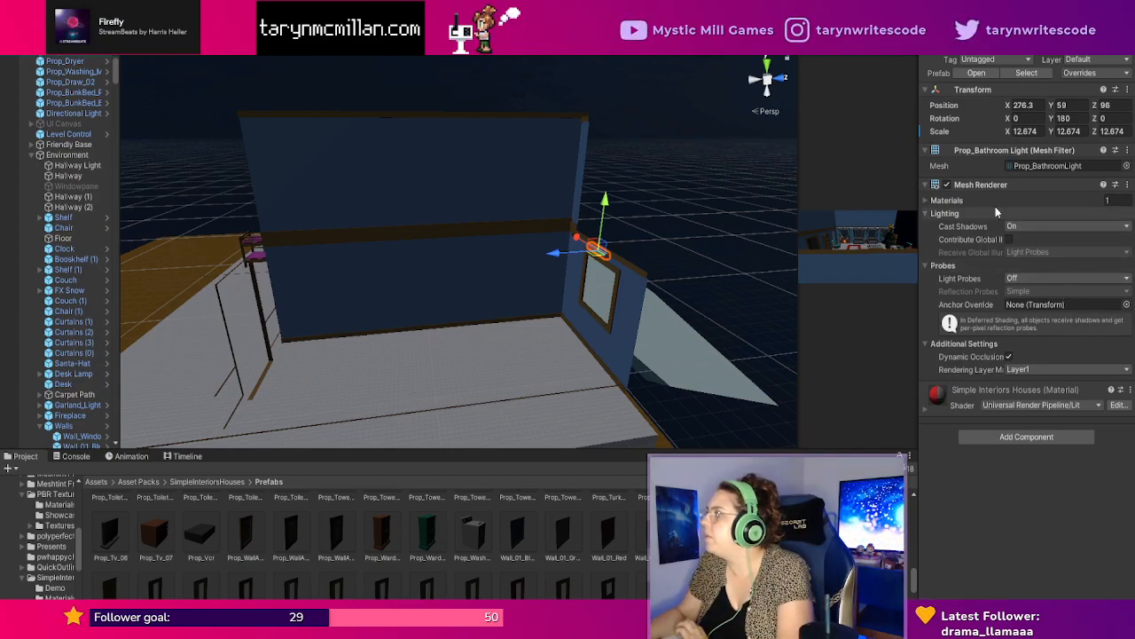
Check the bathroom light's assigned material and browse the asset packs to the SimpleInteriorsHouses Materials folder.
{"action": "left_click", "coordinate": [927, 200]}
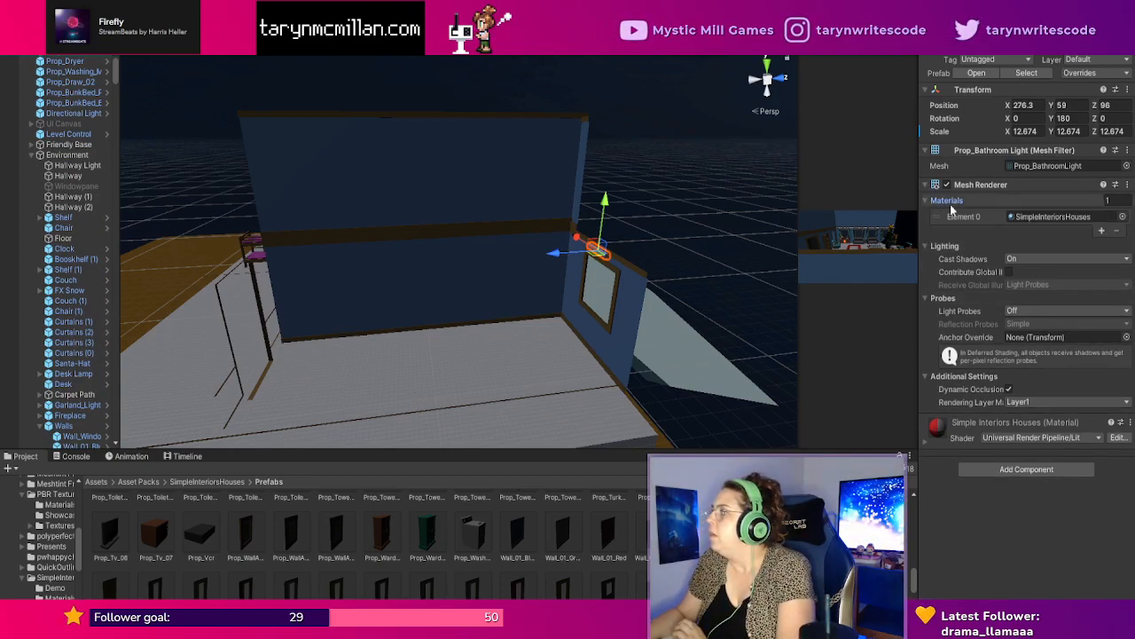
{"action": "left_click", "coordinate": [1123, 217]}
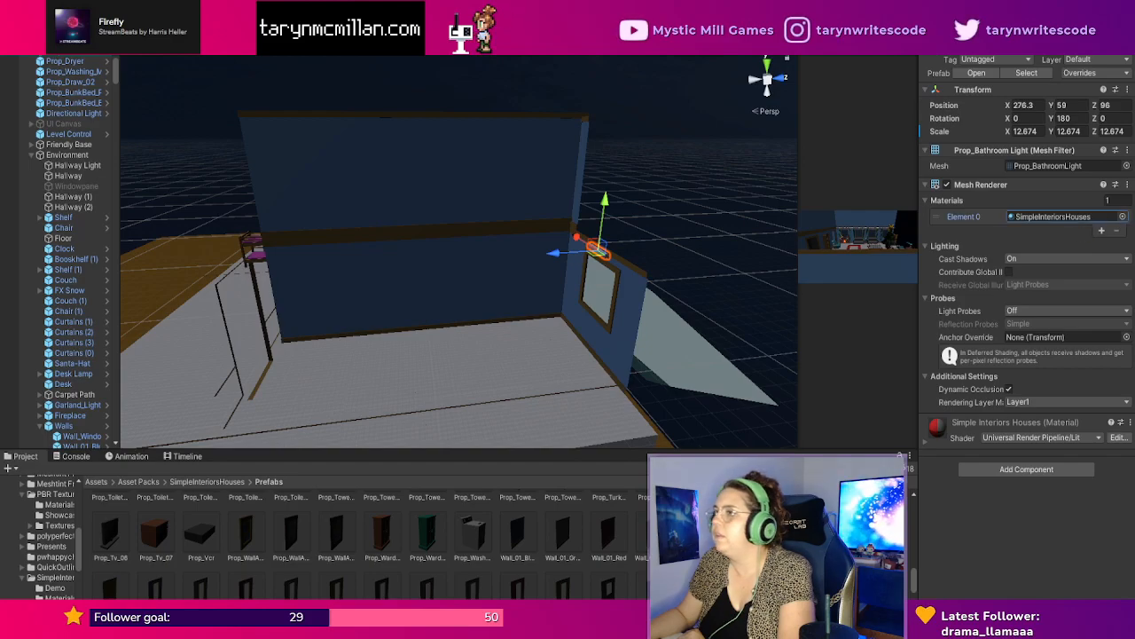
{"action": "left_click", "coordinate": [139, 481]}
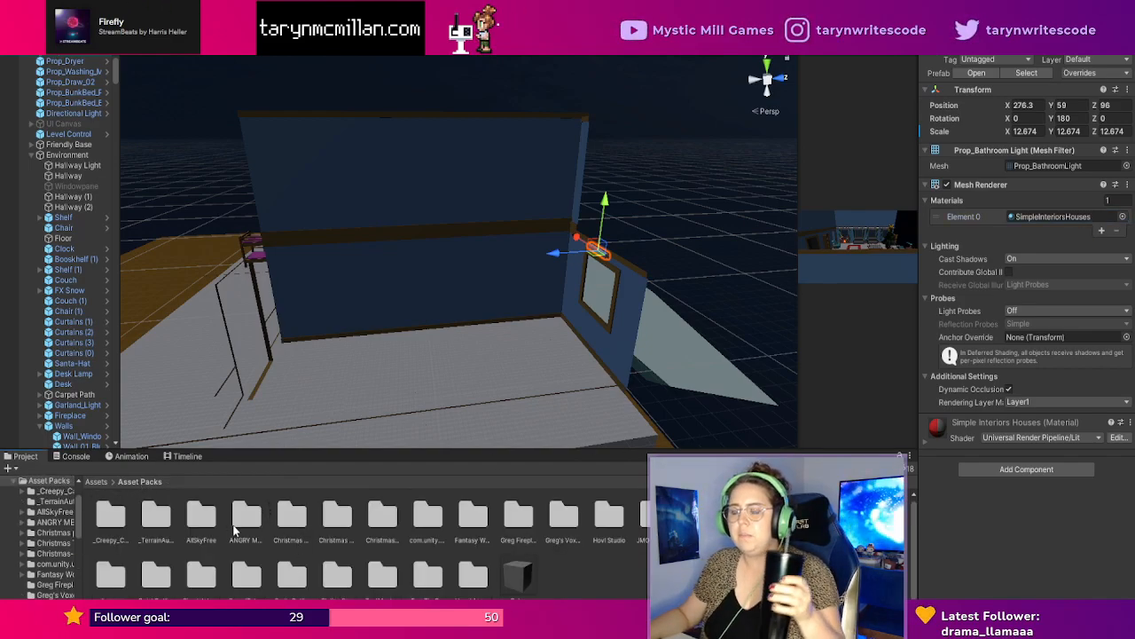
{"action": "left_click", "coordinate": [247, 576]}
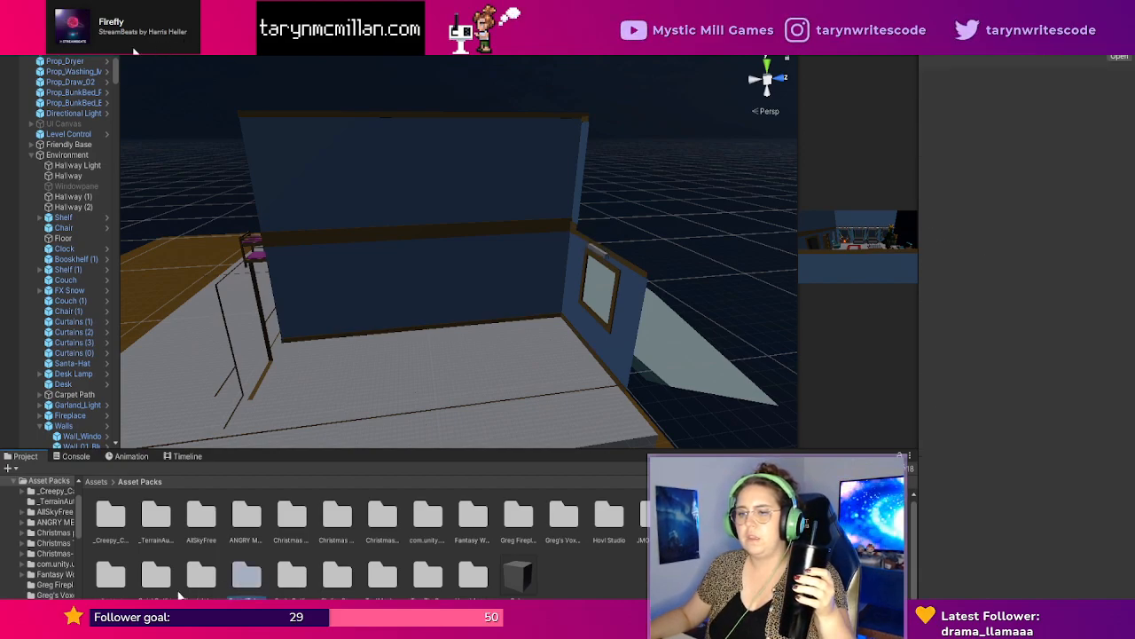
{"action": "double_click", "coordinate": [202, 576]}
{"action": "double_click", "coordinate": [165, 526]}
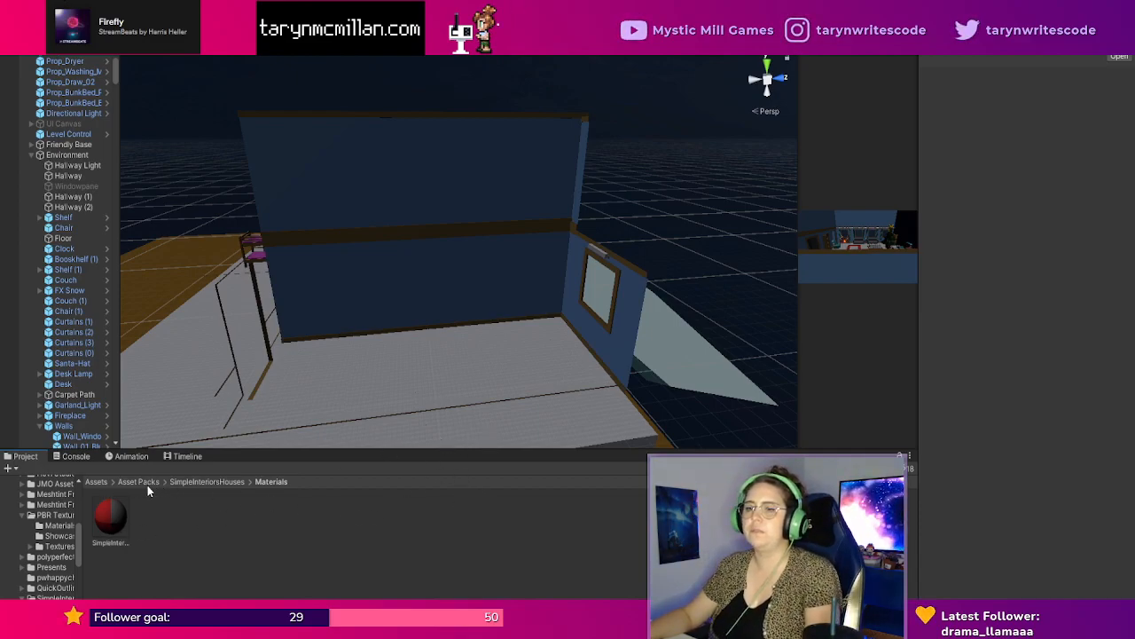
Create a new material with the default name in the project's main Materials folder and enable its emission with a grey colour.
{"action": "left_click", "coordinate": [96, 481]}
{"action": "double_click", "coordinate": [292, 520]}
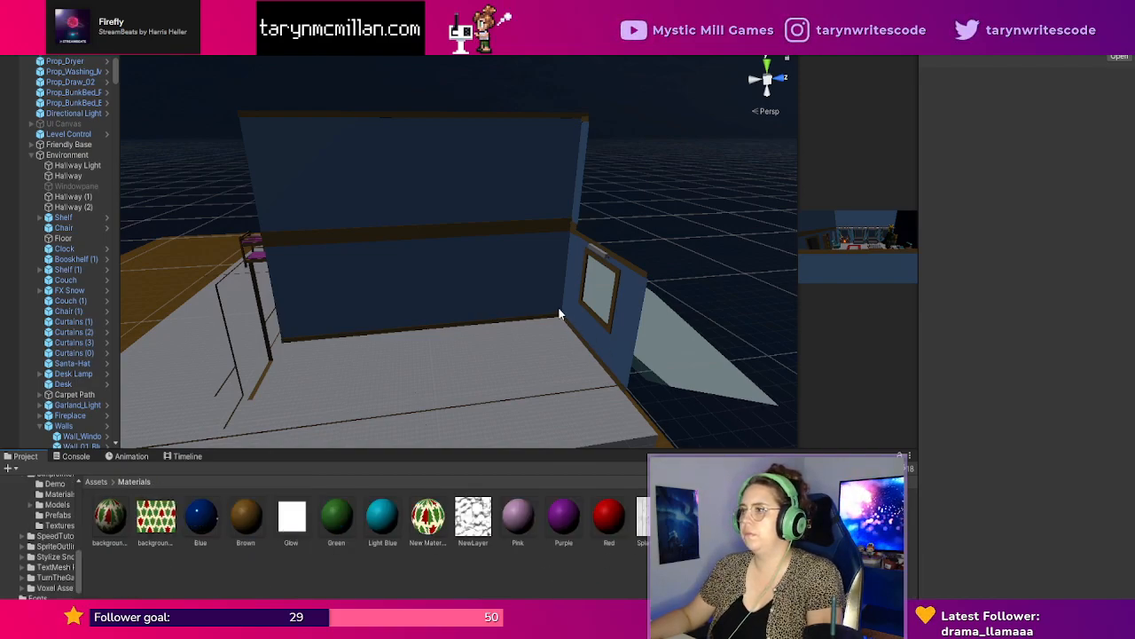
{"action": "left_click", "coordinate": [796, 352]}
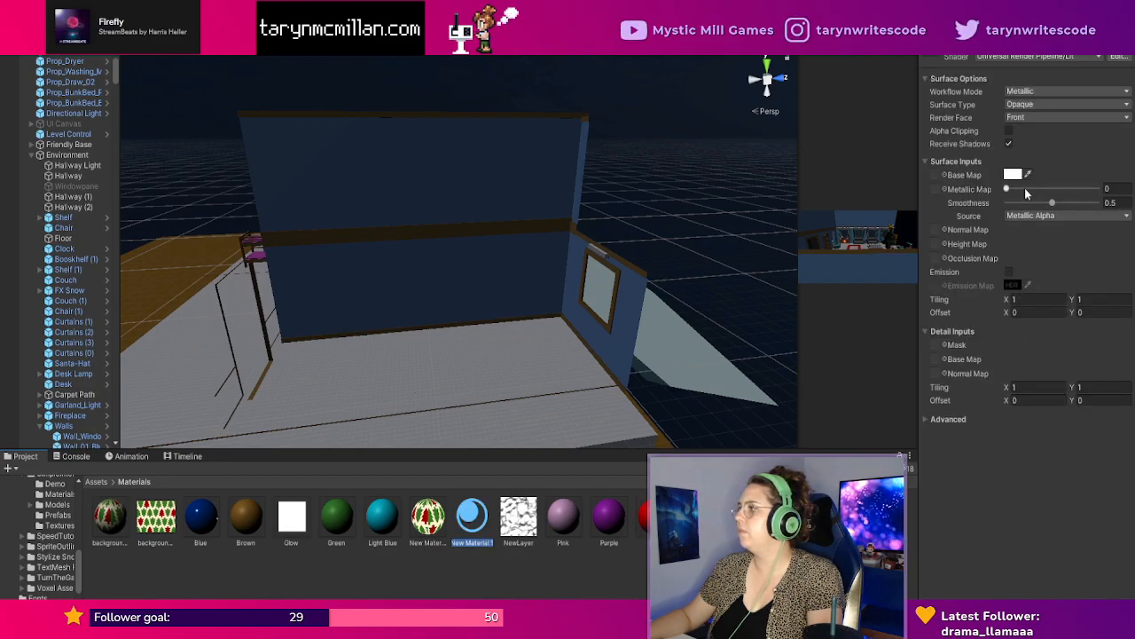
{"action": "key", "text": "Return"}
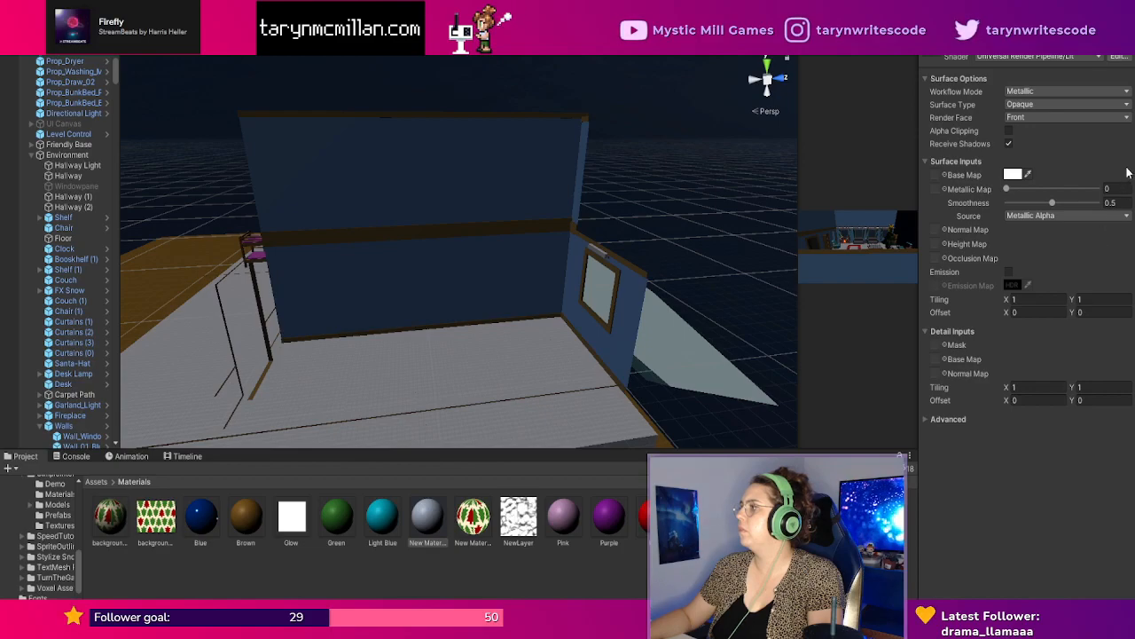
{"action": "left_click", "coordinate": [1008, 272]}
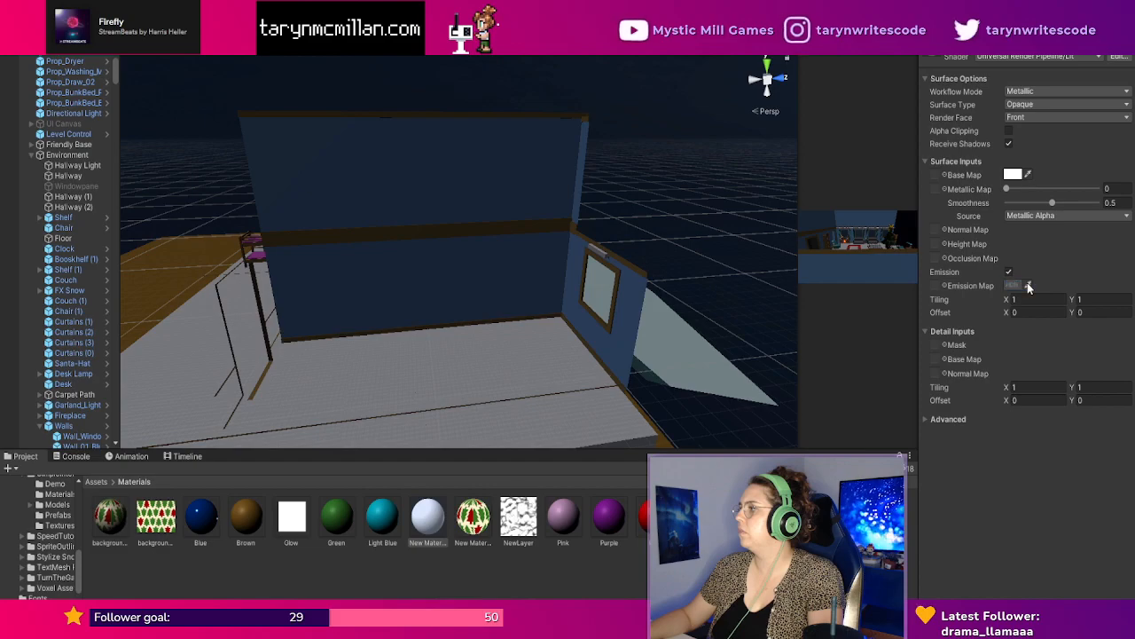
{"action": "left_click", "coordinate": [934, 284]}
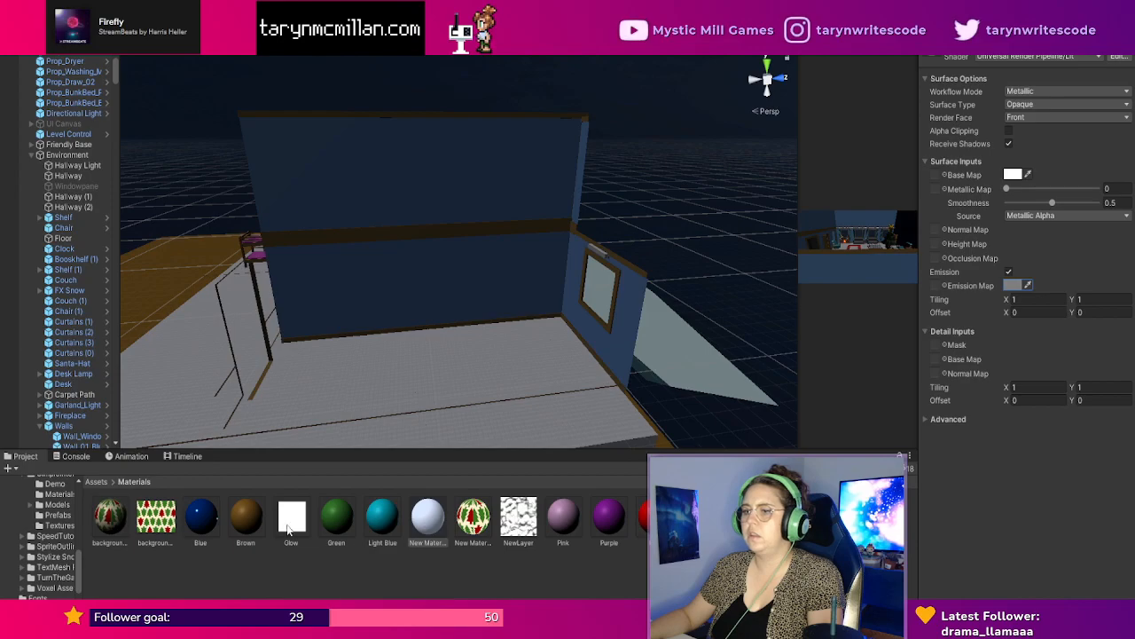
Check the Glow material's settings and change the new material's emission colour to yellow.
{"action": "left_click", "coordinate": [286, 523]}
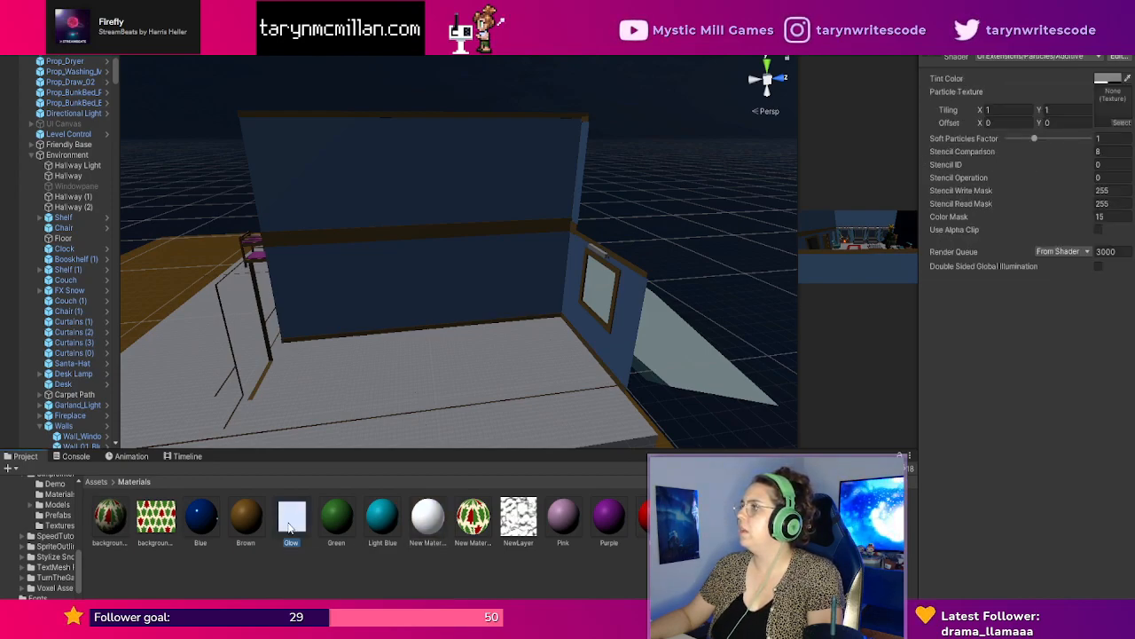
{"action": "left_click_drag", "start_coordinate": [290, 529], "coordinate": [613, 587]}
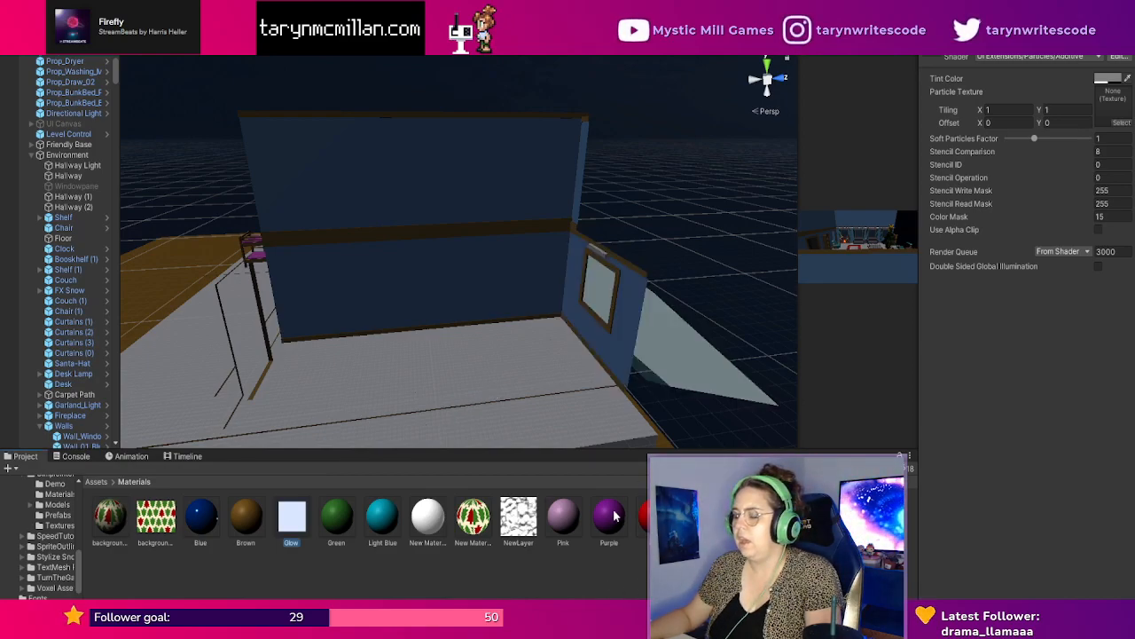
{"action": "left_click", "coordinate": [416, 527]}
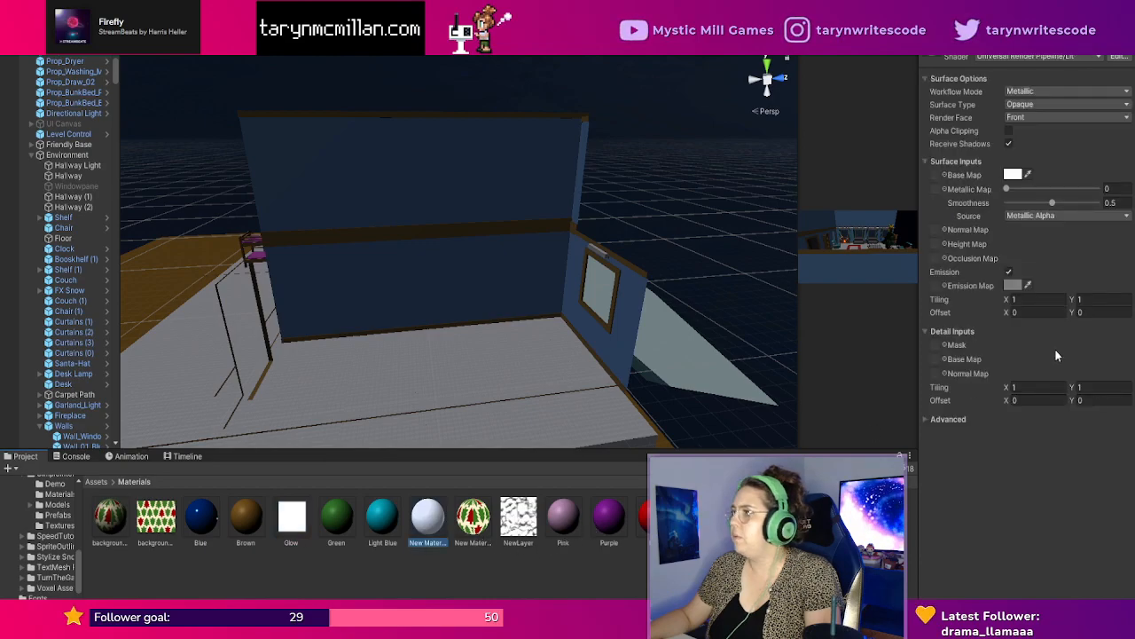
{"action": "left_click", "coordinate": [957, 285]}
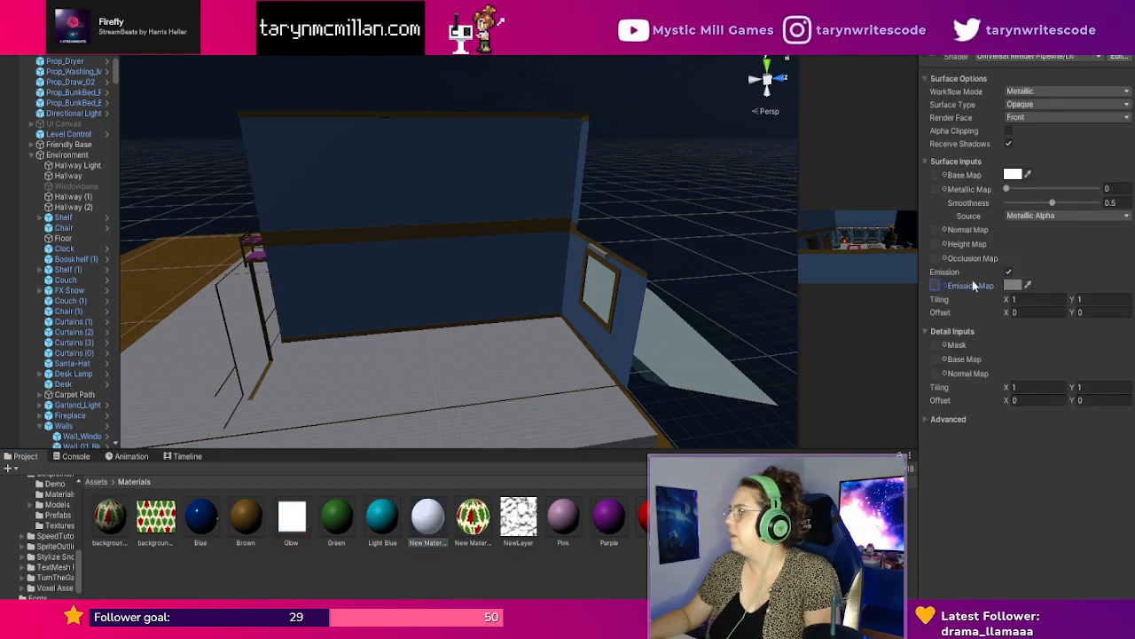
{"action": "left_click", "coordinate": [1016, 285]}
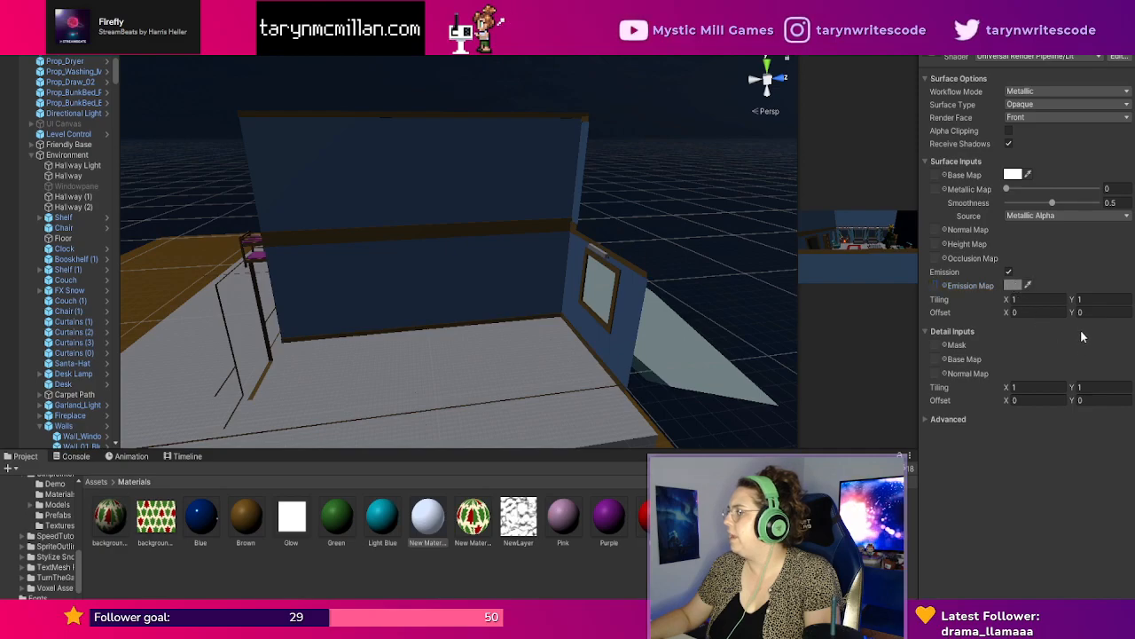
{"action": "left_click", "coordinate": [1091, 361]}
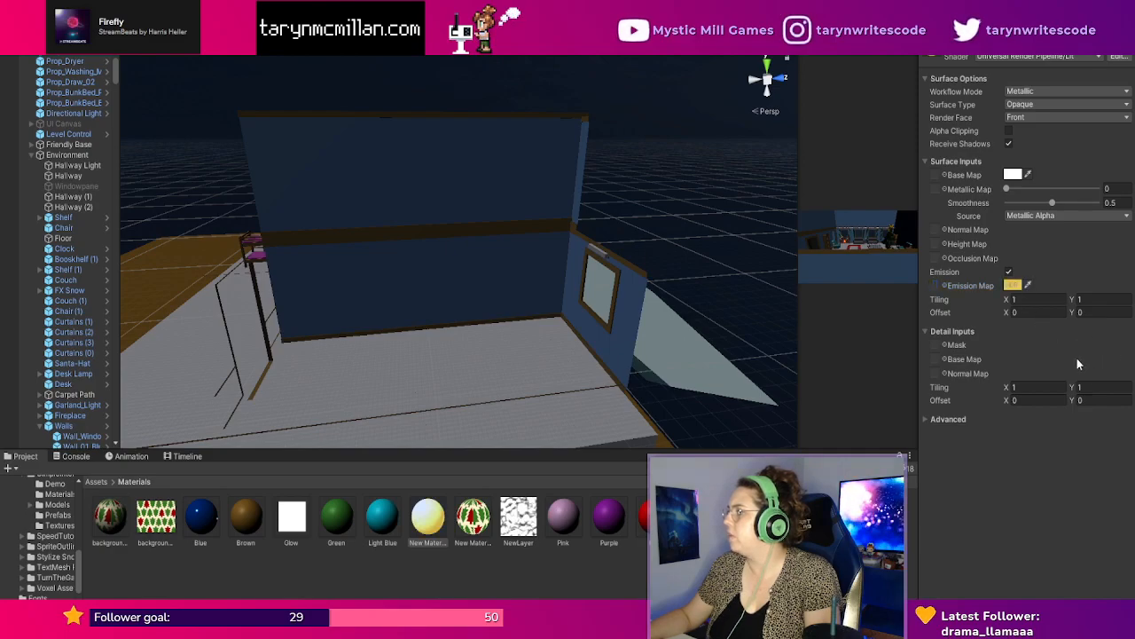
Apply the new yellow emissive material to the bathroom light above the window.
{"action": "left_click", "coordinate": [1111, 274]}
{"action": "left_click_drag", "start_coordinate": [428, 517], "coordinate": [630, 317]}
{"action": "scroll", "coordinate": [614, 334], "scroll_direction": "up", "scroll_amount": 3}
{"action": "right_click_drag", "start_coordinate": [612, 336], "coordinate": [775, 339]}
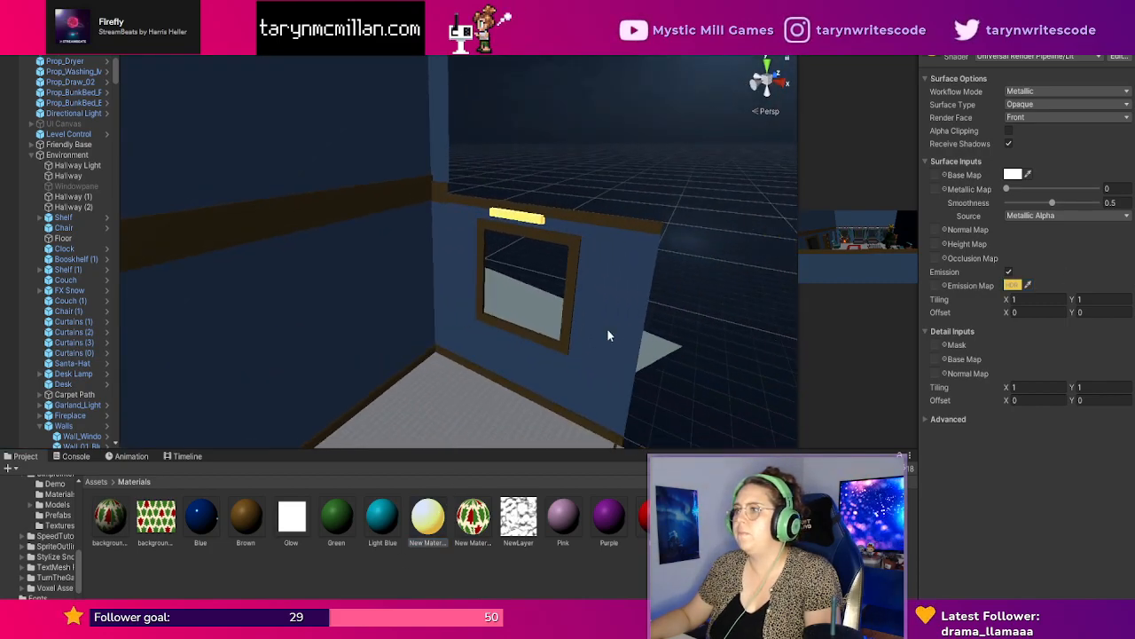
Examine the glowing bathroom light and its surrounding walls from inside the narrow room and from across the house.
{"action": "scroll", "coordinate": [605, 333], "scroll_direction": "down", "scroll_amount": 1}
{"action": "scroll", "coordinate": [501, 381], "scroll_direction": "down", "scroll_amount": 1}
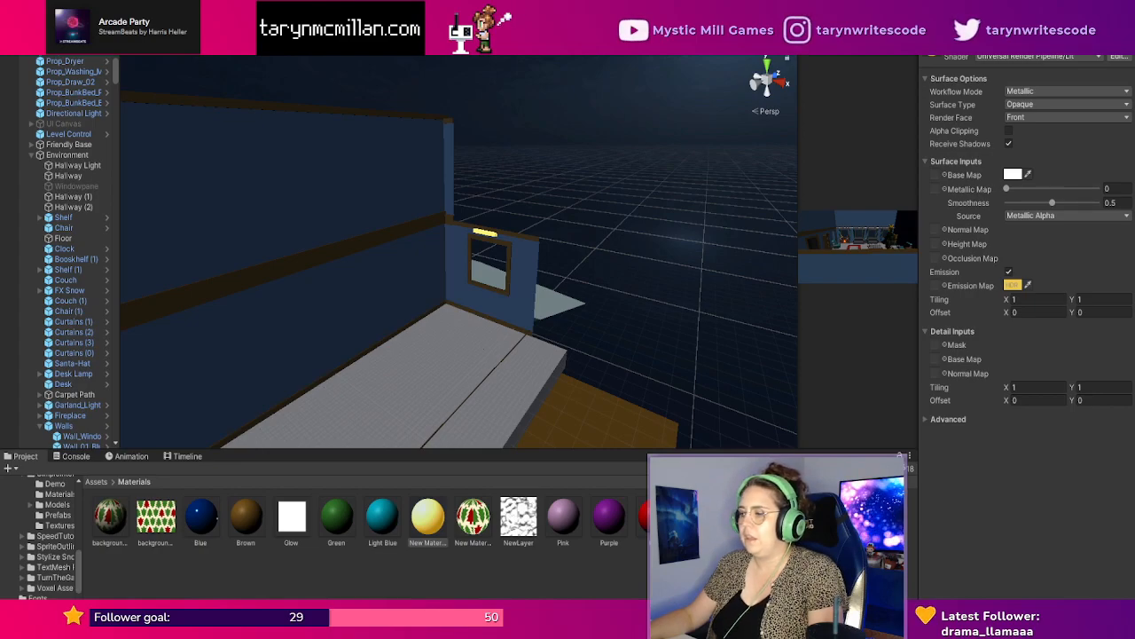
{"action": "scroll", "coordinate": [648, 432], "scroll_direction": "up", "scroll_amount": 4}
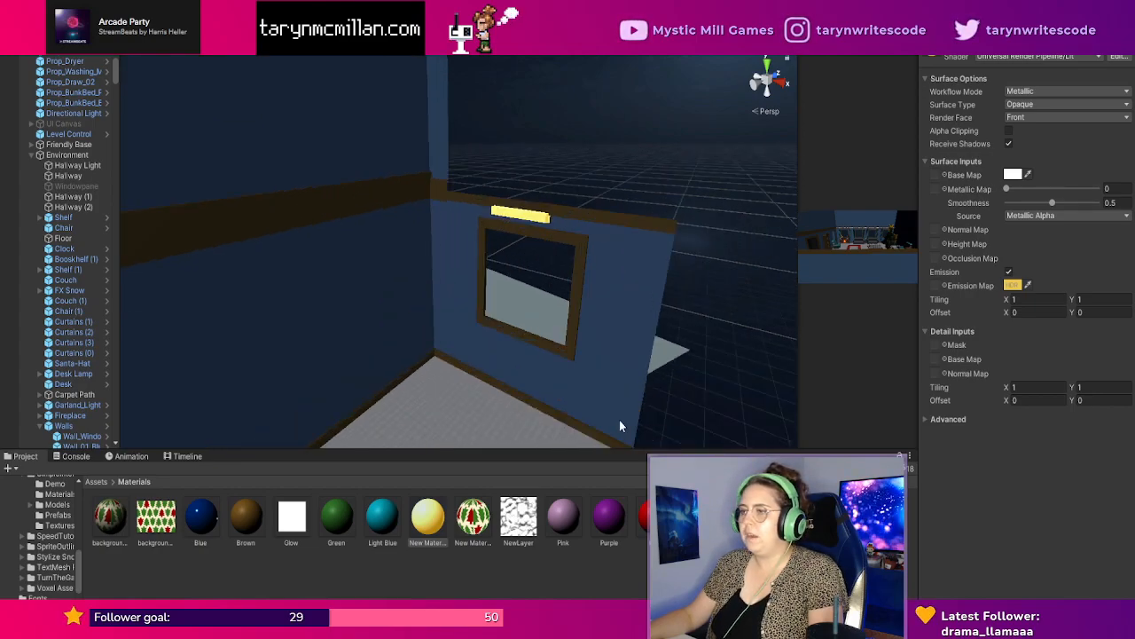
{"action": "scroll", "coordinate": [621, 424], "scroll_direction": "down", "scroll_amount": 2}
{"action": "right_click_drag", "start_coordinate": [621, 424], "coordinate": [707, 408]}
{"action": "scroll", "coordinate": [615, 413], "scroll_direction": "down", "scroll_amount": 2}
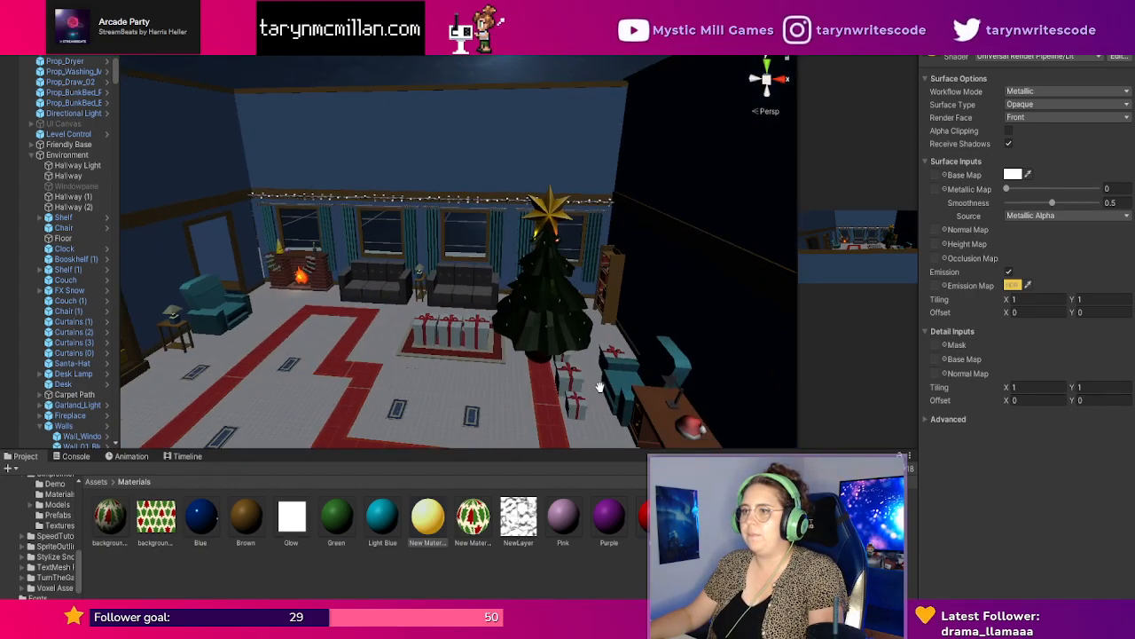
{"action": "scroll", "coordinate": [600, 387], "scroll_direction": "up", "scroll_amount": 6}
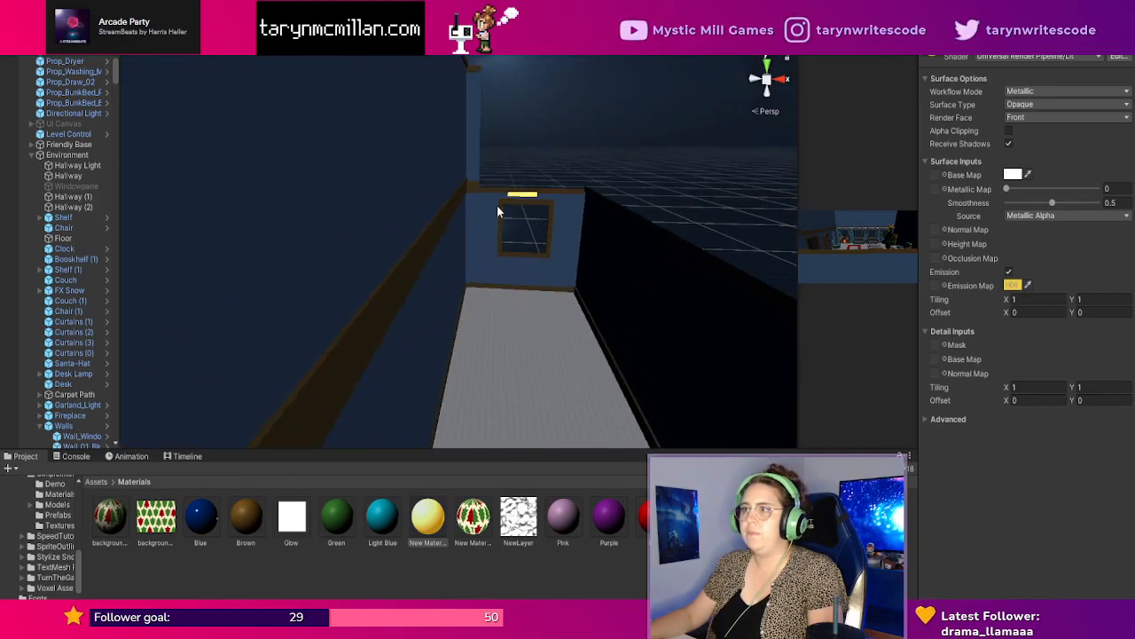
{"action": "left_click", "coordinate": [467, 152]}
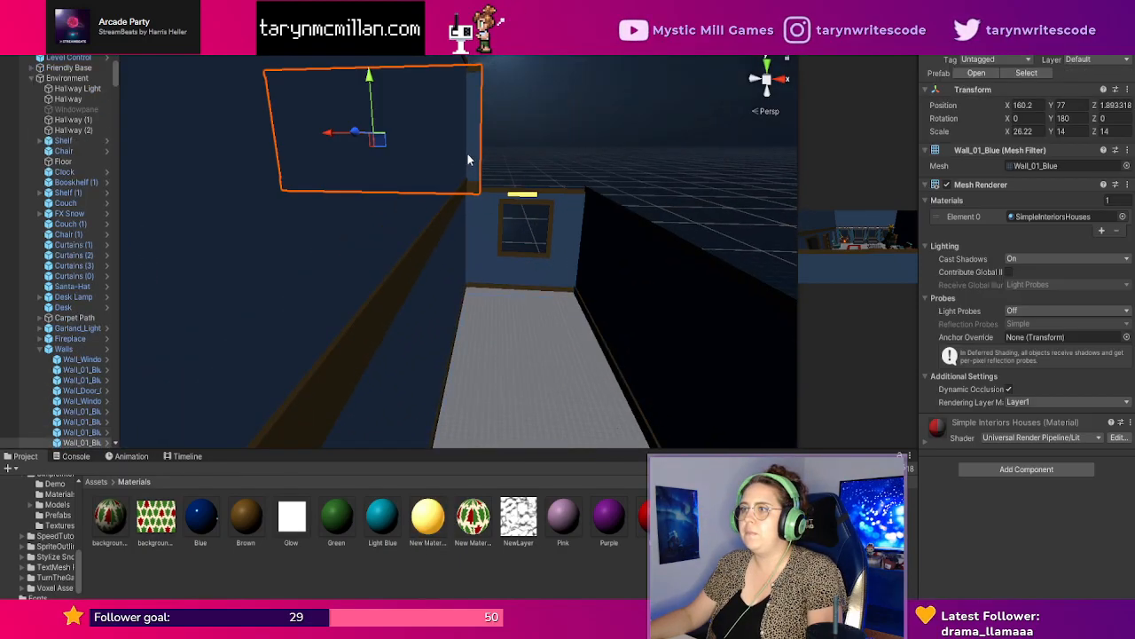
{"action": "scroll", "coordinate": [568, 195], "scroll_direction": "down", "scroll_amount": 5}
{"action": "middle_click_drag", "start_coordinate": [620, 235], "coordinate": [570, 250]}
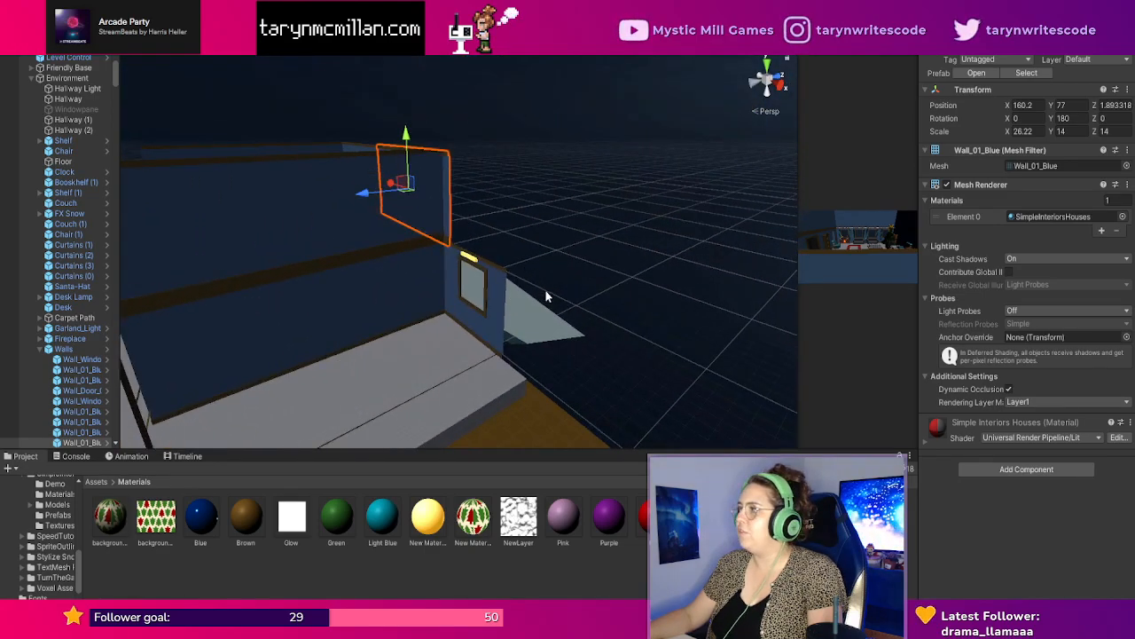
{"action": "middle_click_drag", "start_coordinate": [545, 289], "coordinate": [521, 305]}
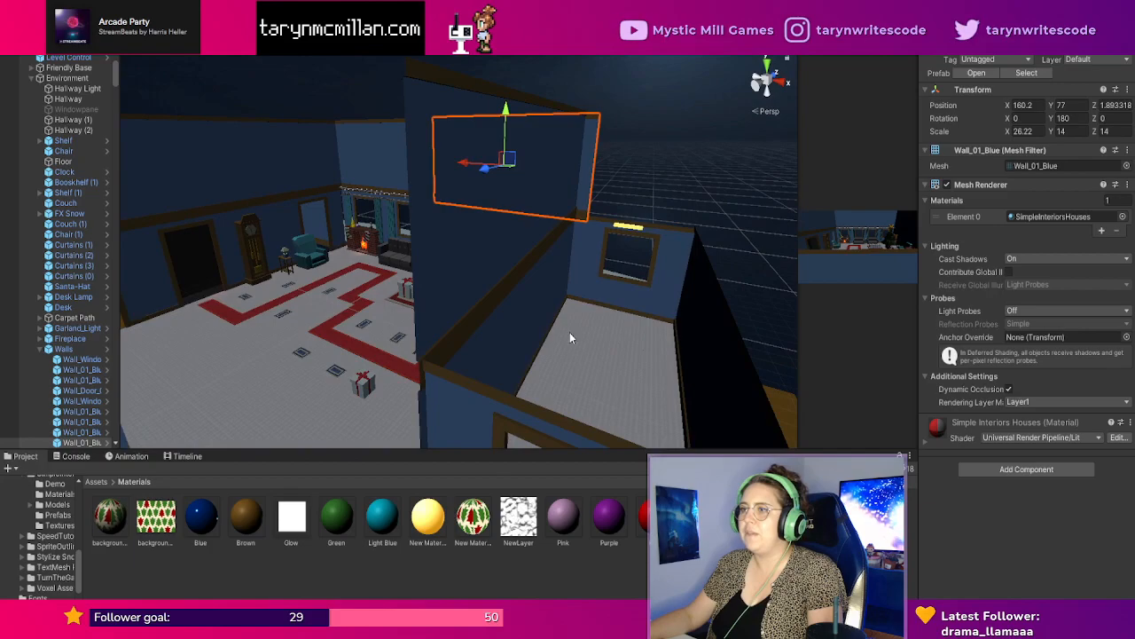
{"action": "right_click_drag", "start_coordinate": [569, 334], "coordinate": [614, 327]}
{"action": "middle_click_drag", "start_coordinate": [604, 396], "coordinate": [599, 349]}
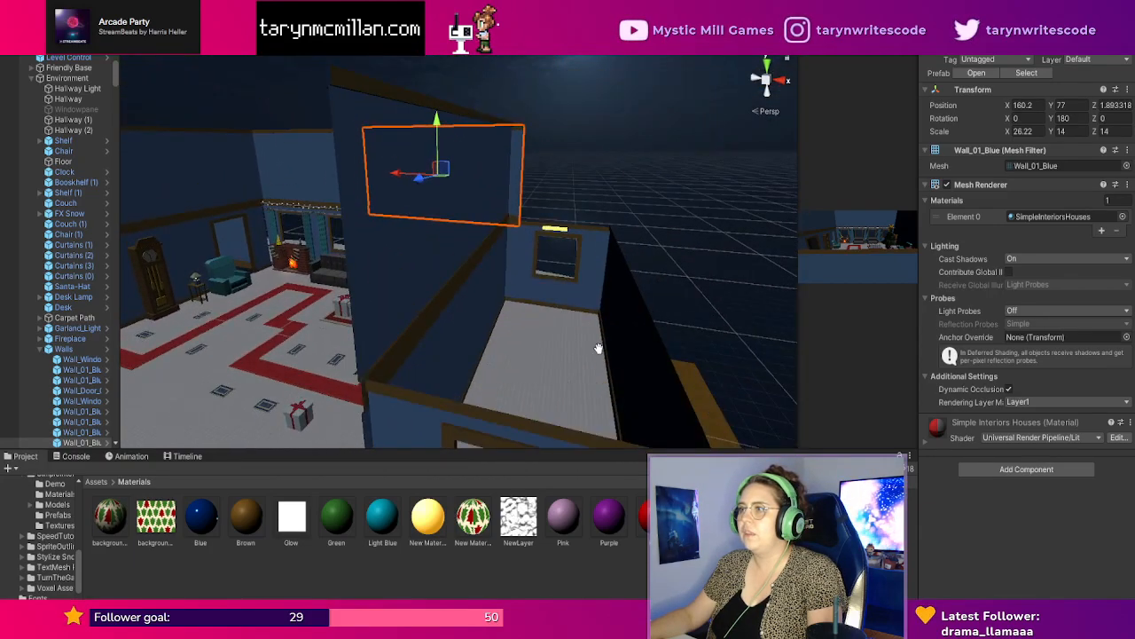
{"action": "scroll", "coordinate": [596, 353], "scroll_direction": "up", "scroll_amount": 3}
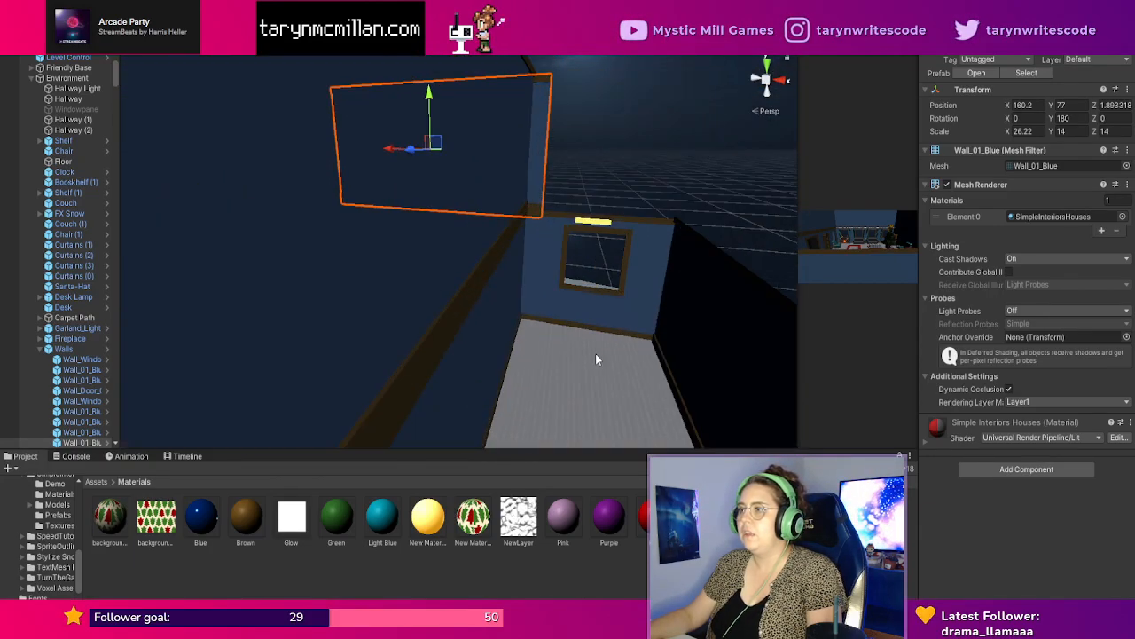
{"action": "right_click_drag", "start_coordinate": [595, 353], "coordinate": [674, 365]}
{"action": "middle_click_drag", "start_coordinate": [611, 350], "coordinate": [607, 352]}
{"action": "scroll", "coordinate": [547, 348], "scroll_direction": "up", "scroll_amount": 2}
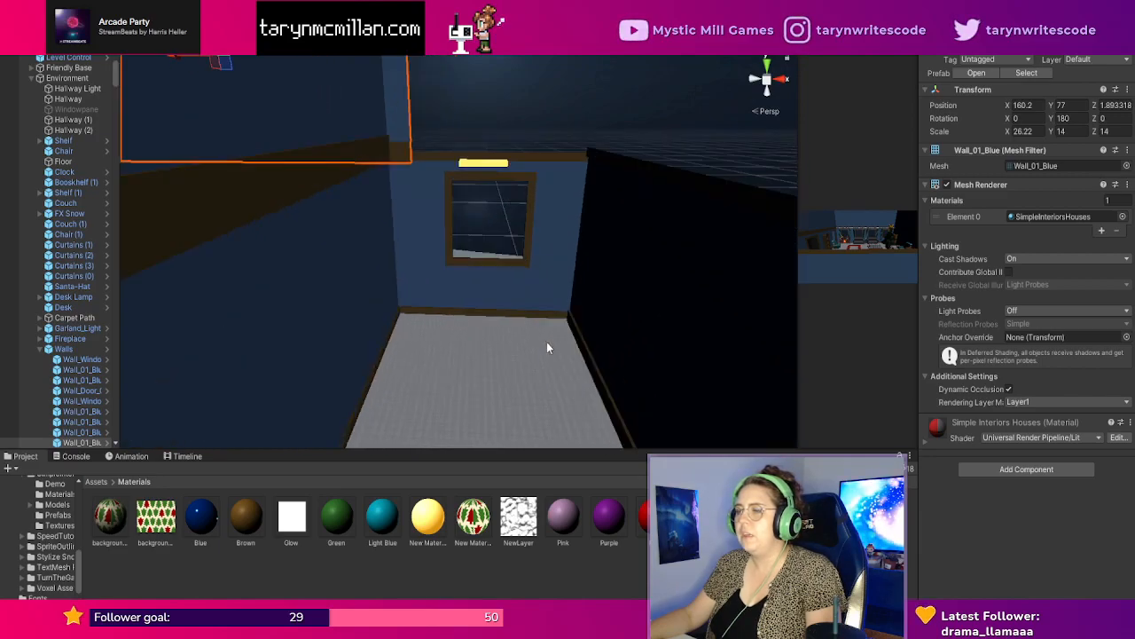
{"action": "scroll", "coordinate": [523, 336], "scroll_direction": "up", "scroll_amount": 2}
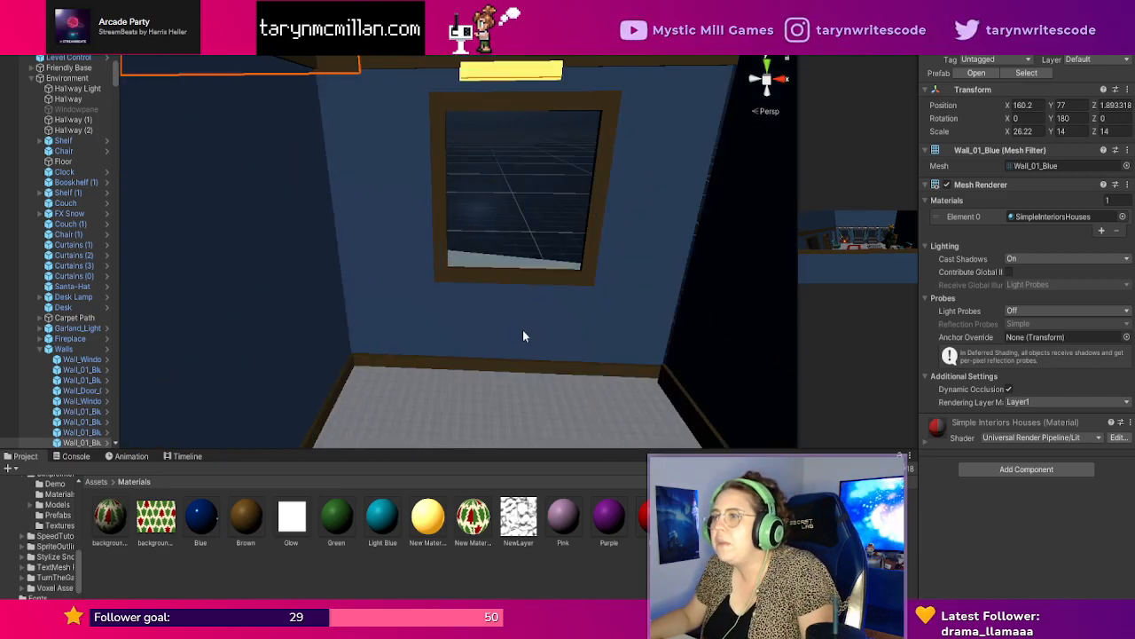
{"action": "scroll", "coordinate": [576, 238], "scroll_direction": "down", "scroll_amount": 3}
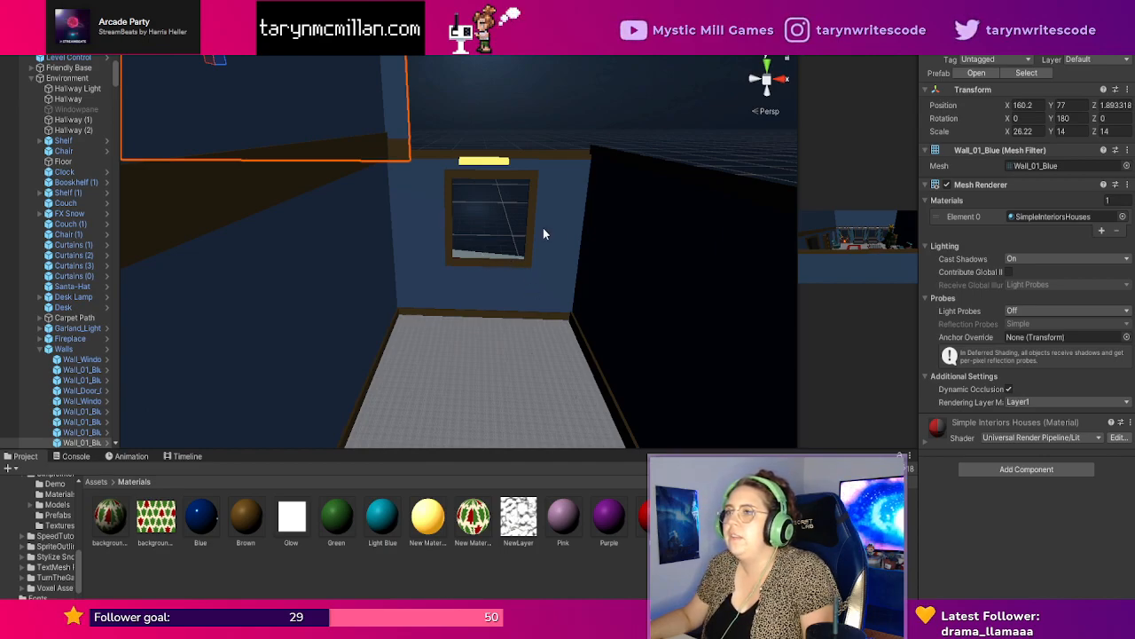
{"action": "mouse_move", "coordinate": [483, 215]}
{"action": "middle_mouse_down"}
{"action": "mouse_move", "coordinate": [517, 225]}
{"action": "mouse_move", "coordinate": [487, 220]}
{"action": "middle_mouse_up"}
{"action": "scroll", "coordinate": [488, 222], "scroll_direction": "down", "scroll_amount": 3}
{"action": "scroll", "coordinate": [512, 280], "scroll_direction": "up", "scroll_amount": 3}
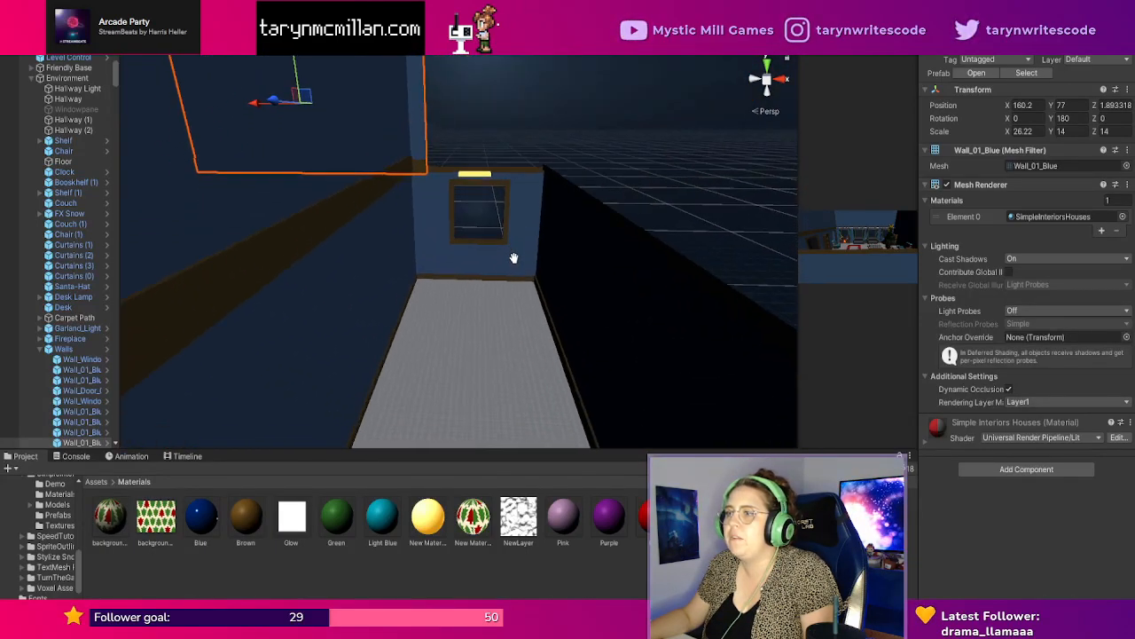
Browse the Prefabs folder of the SimpleInteriorsHouses asset pack for props to furnish the room.
{"action": "left_click", "coordinate": [96, 481]}
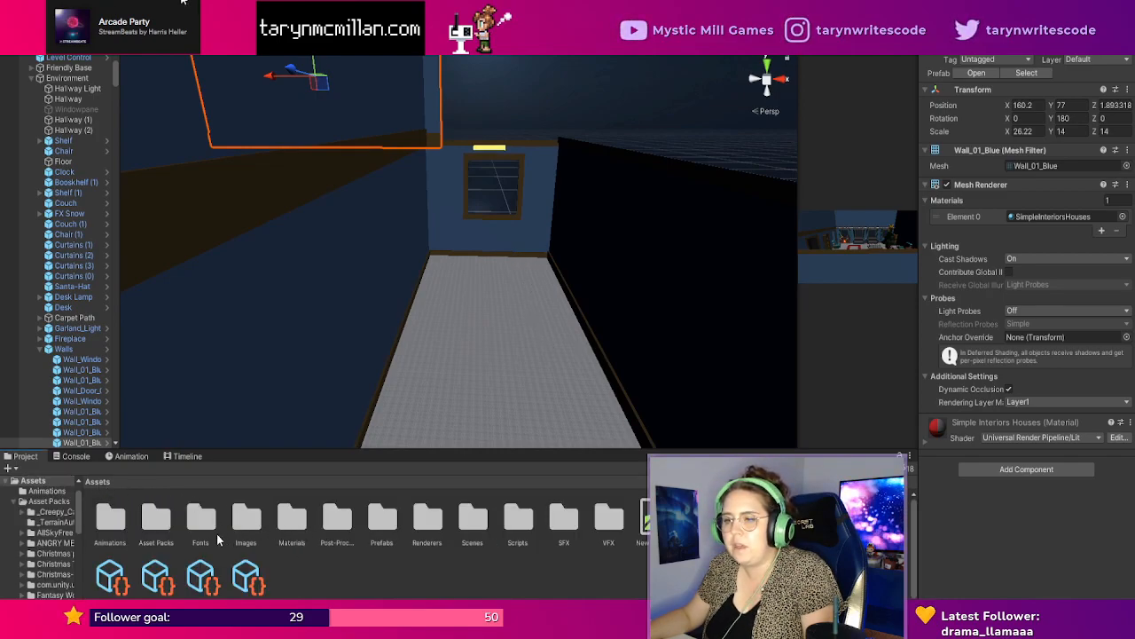
{"action": "double_click", "coordinate": [160, 536]}
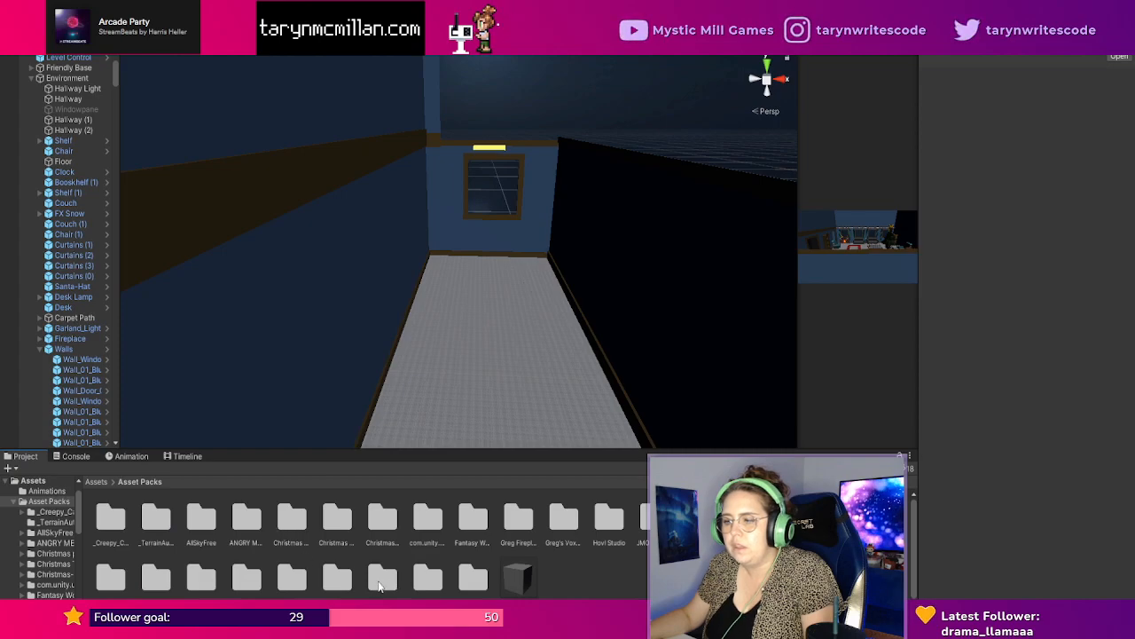
{"action": "double_click", "coordinate": [213, 584]}
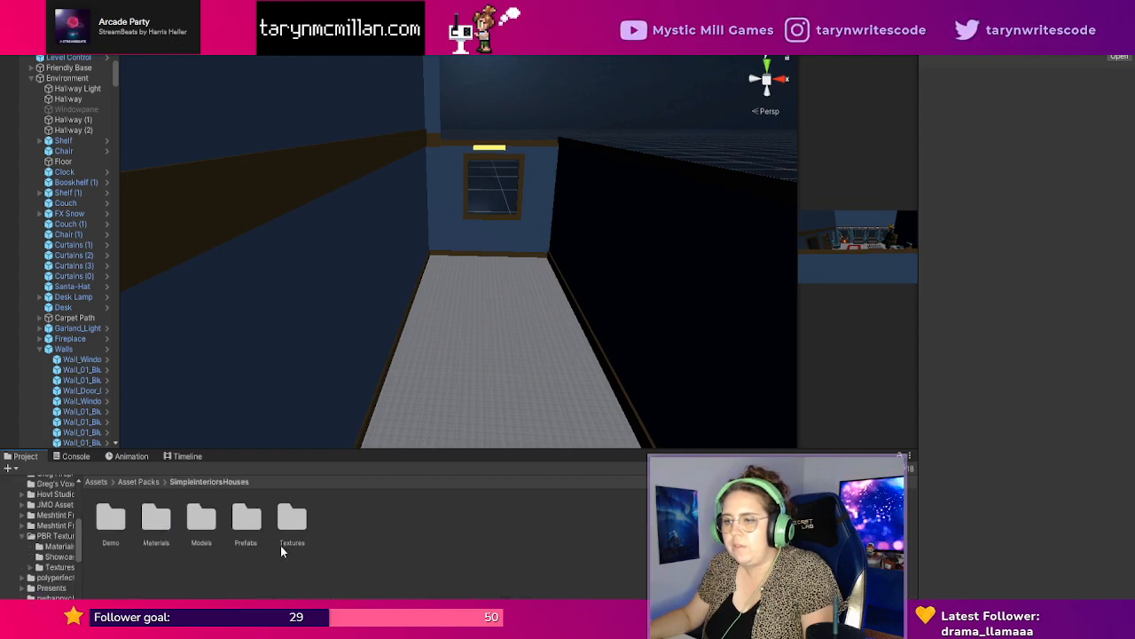
{"action": "double_click", "coordinate": [246, 521]}
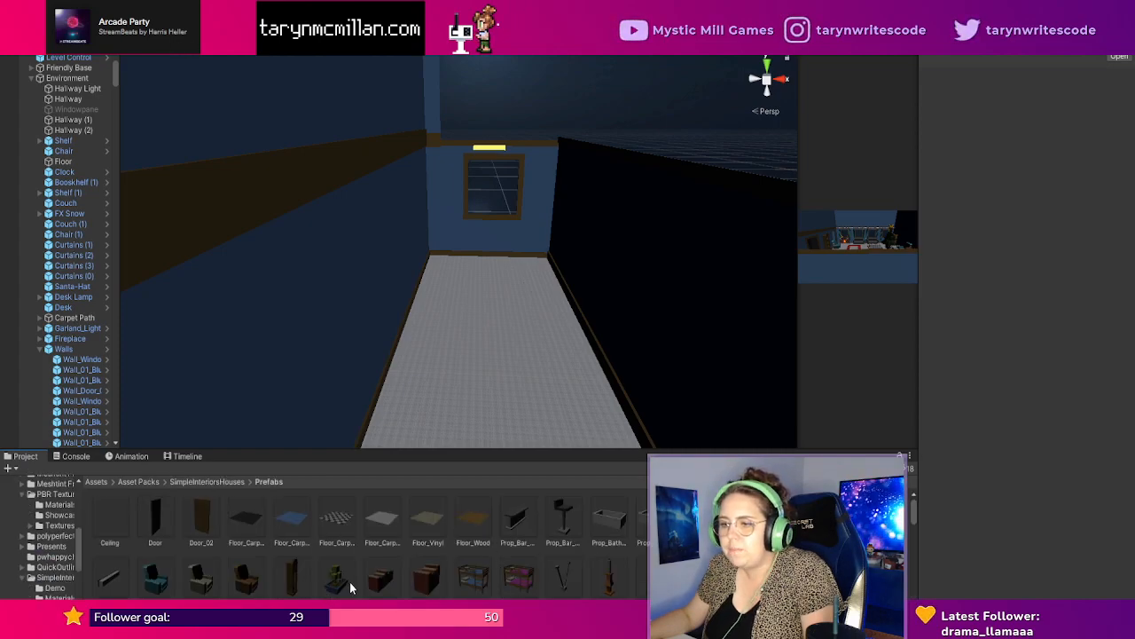
{"action": "scroll", "coordinate": [600, 584], "scroll_direction": "down", "scroll_amount": 1}
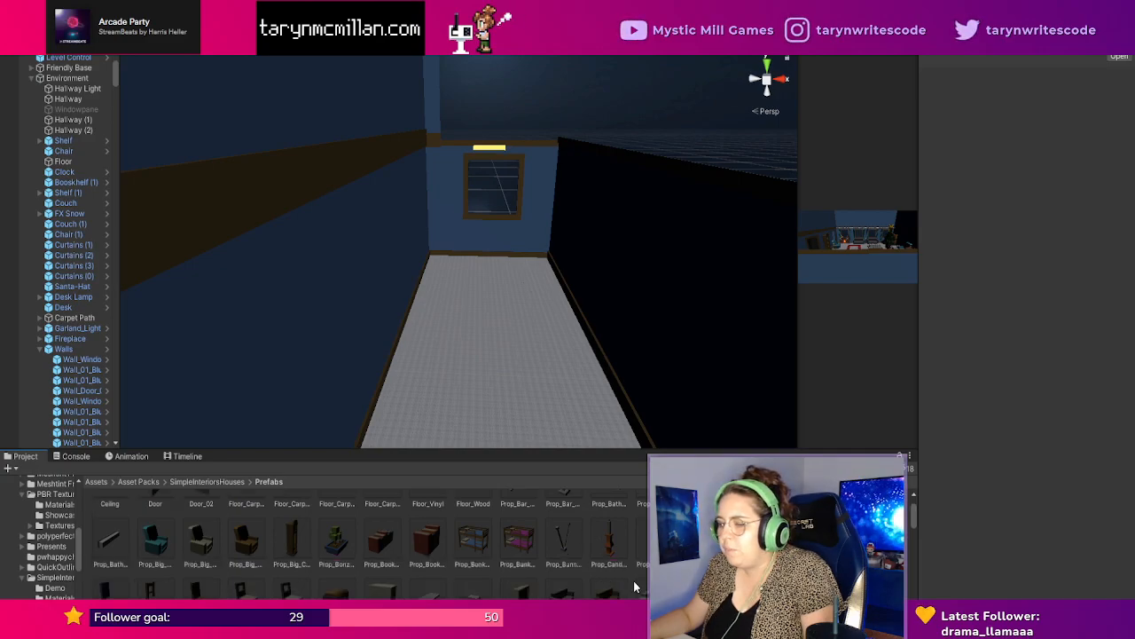
{"action": "scroll", "coordinate": [551, 586], "scroll_direction": "down", "scroll_amount": 1}
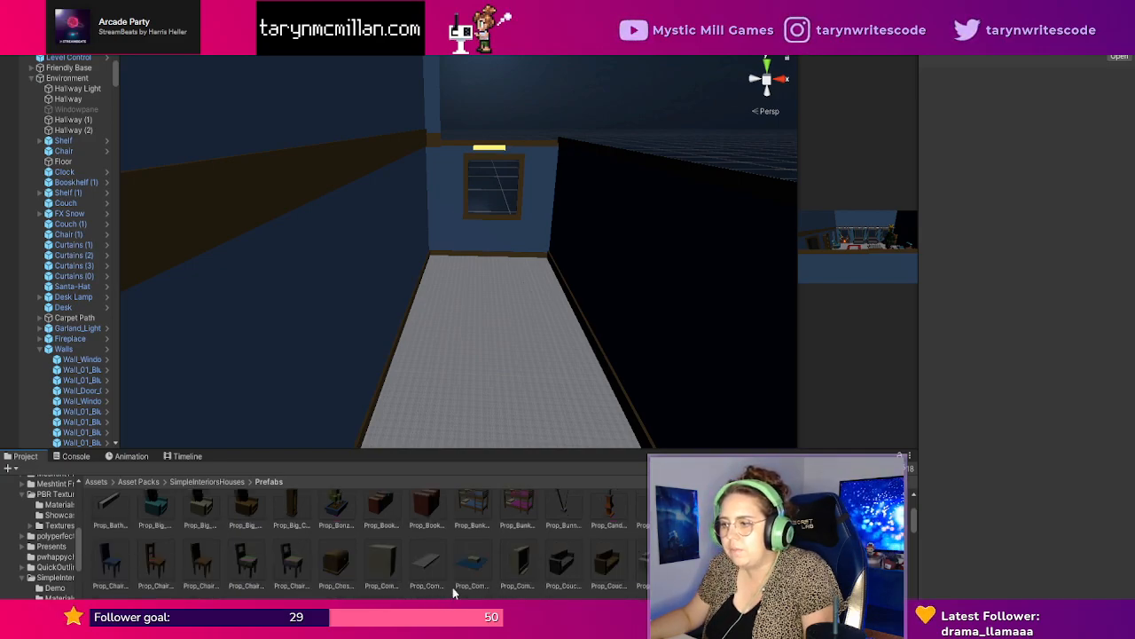
{"action": "scroll", "coordinate": [533, 572], "scroll_direction": "down", "scroll_amount": 1}
{"action": "scroll", "coordinate": [473, 574], "scroll_direction": "down", "scroll_amount": 1}
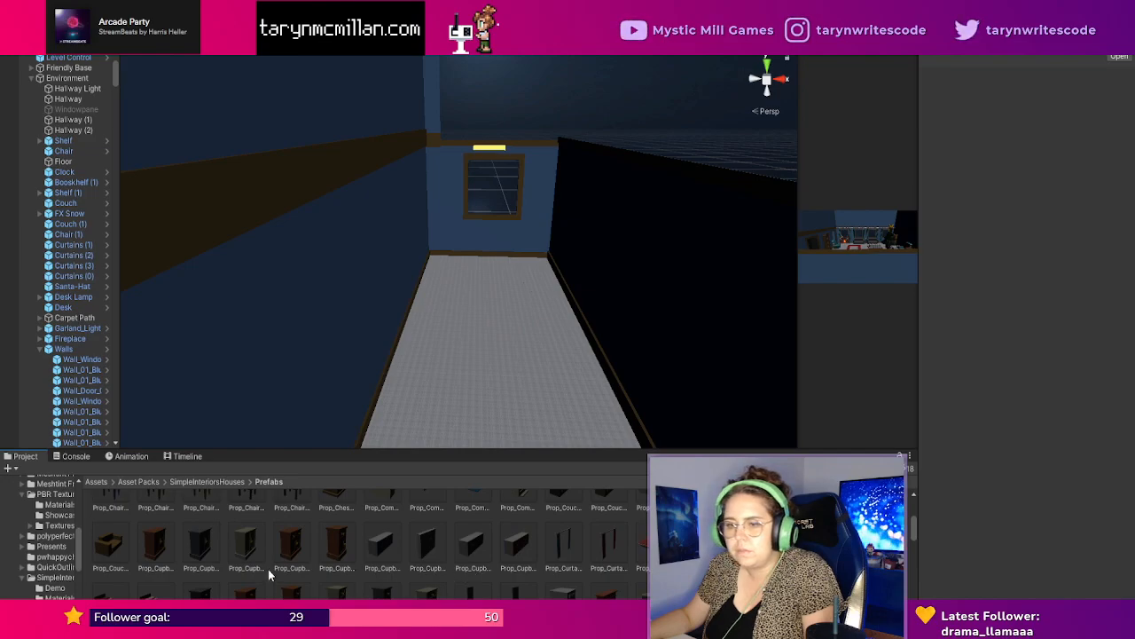
{"action": "scroll", "coordinate": [355, 577], "scroll_direction": "down", "scroll_amount": 1}
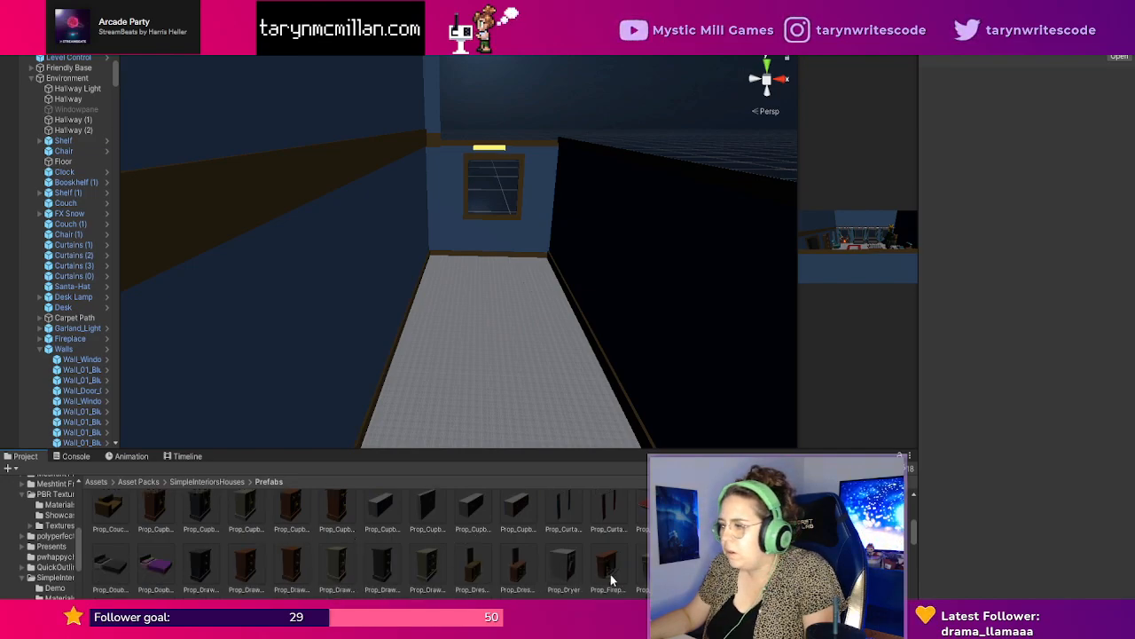
{"action": "scroll", "coordinate": [610, 580], "scroll_direction": "down", "scroll_amount": 1}
{"action": "scroll", "coordinate": [381, 559], "scroll_direction": "down", "scroll_amount": 1}
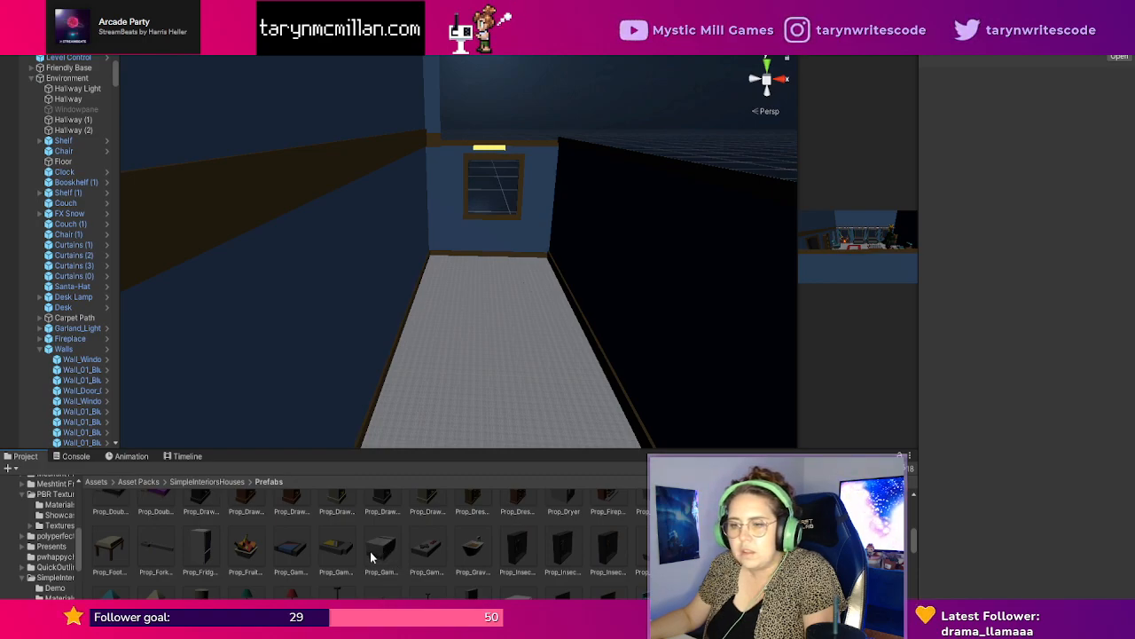
{"action": "scroll", "coordinate": [370, 551], "scroll_direction": "down", "scroll_amount": 1}
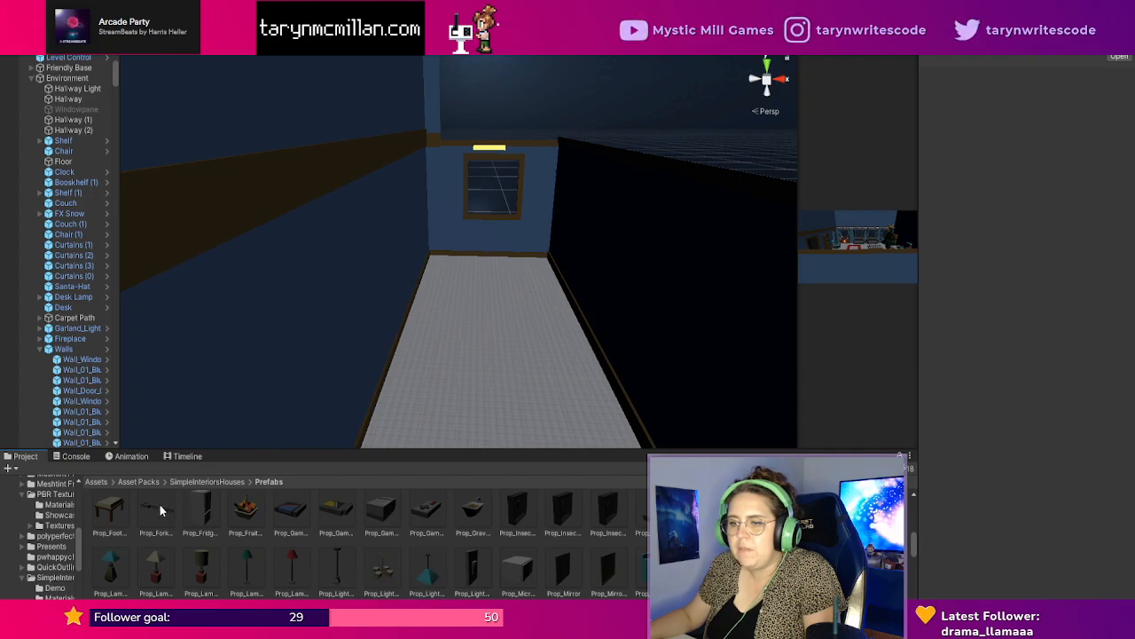
{"action": "scroll", "coordinate": [370, 532], "scroll_direction": "down", "scroll_amount": 1}
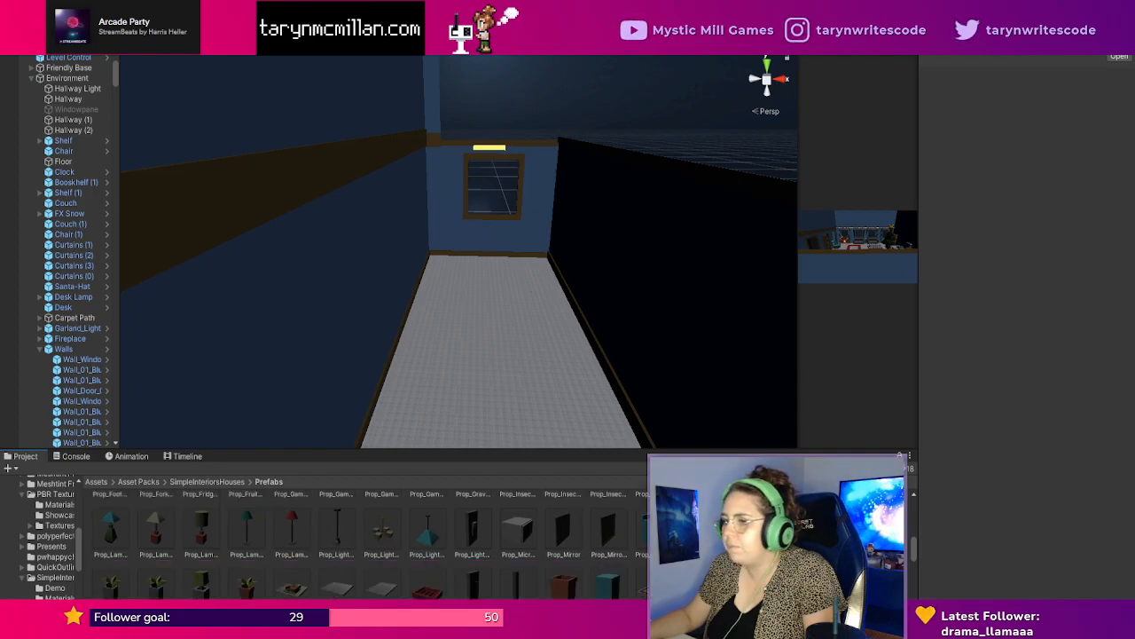
{"action": "scroll", "coordinate": [558, 581], "scroll_direction": "down", "scroll_amount": 1}
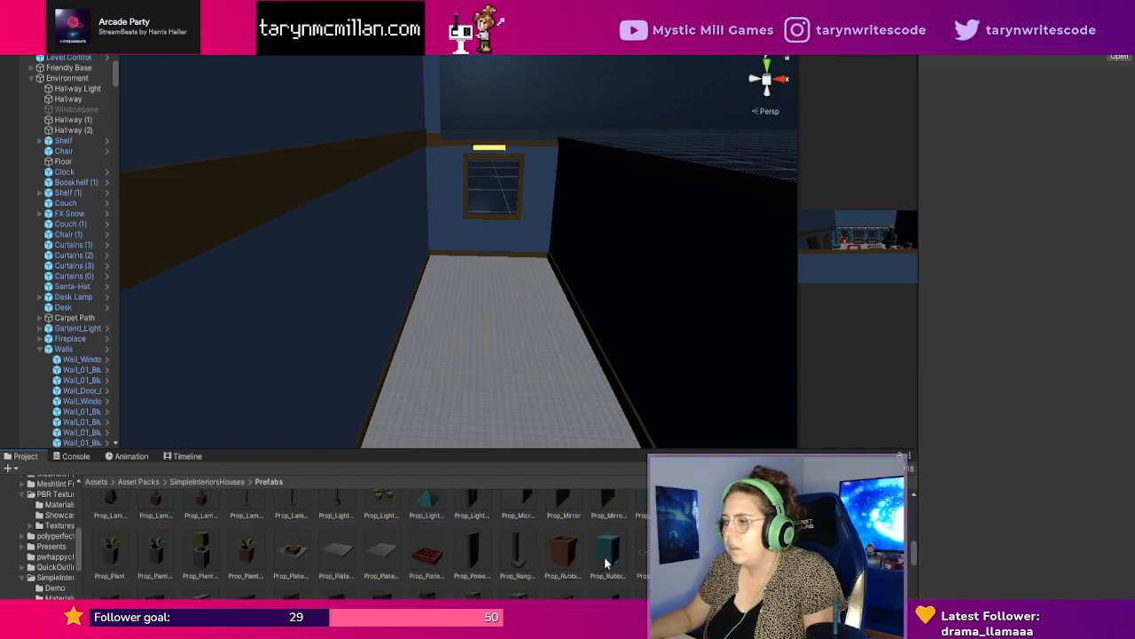
Add the teal Prop_RubbishBin_02 prefab near the washing machine and dryer and set its scale to 12 on all axes.
{"action": "scroll", "coordinate": [634, 406], "scroll_direction": "down", "scroll_amount": 2}
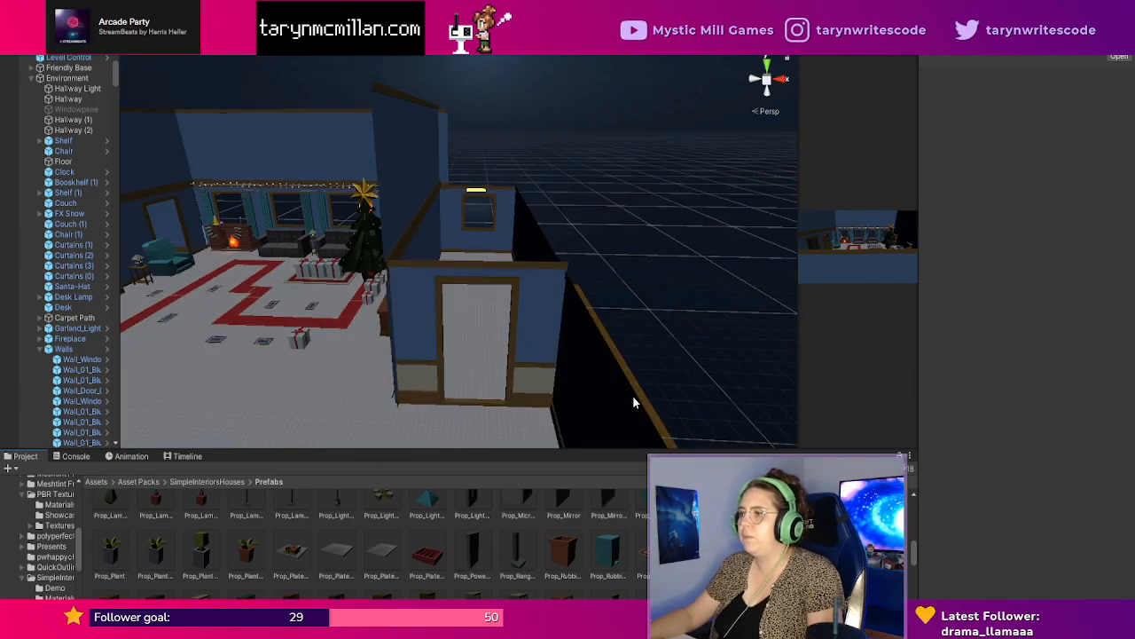
{"action": "middle_click_drag", "start_coordinate": [635, 399], "coordinate": [625, 360]}
{"action": "scroll", "coordinate": [626, 371], "scroll_direction": "down", "scroll_amount": 5}
{"action": "left_click_drag", "start_coordinate": [607, 548], "coordinate": [714, 308]}
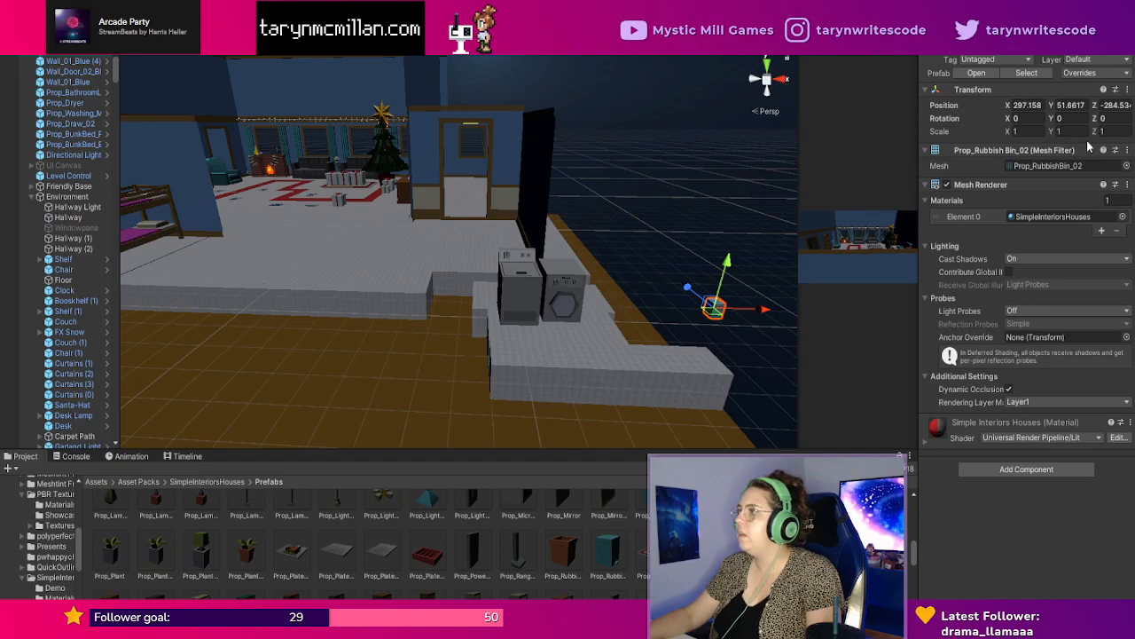
{"action": "left_click", "coordinate": [1025, 131]}
{"action": "type", "text": "12"}
{"action": "key", "text": "Tab"}
{"action": "type", "text": "12"}
{"action": "key", "text": "Tab"}
{"action": "type", "text": "12"}
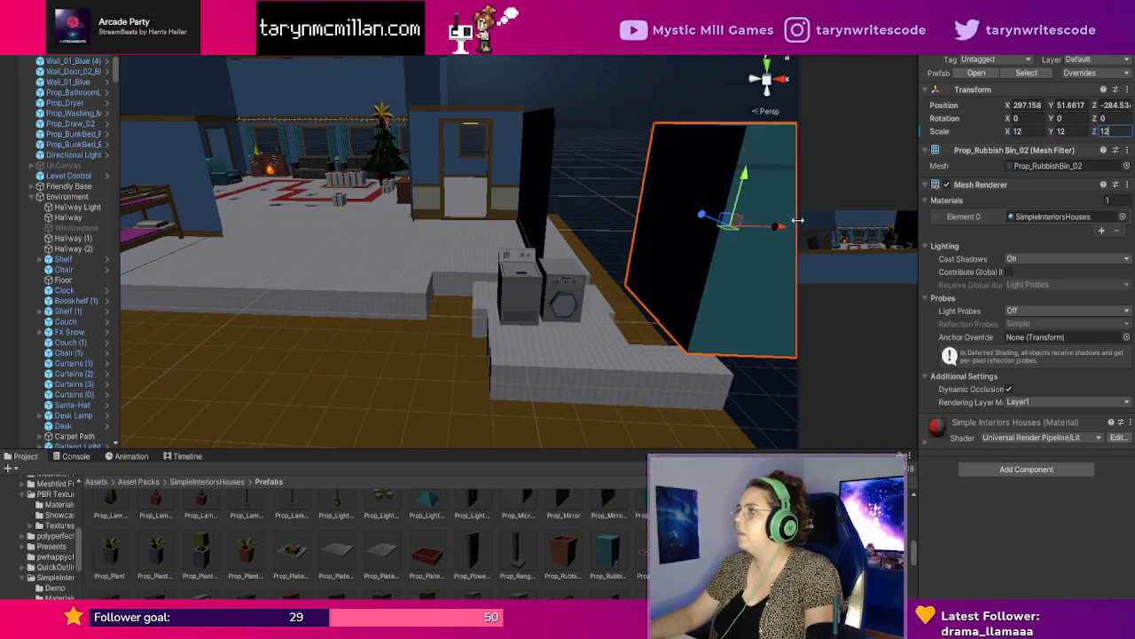
Lower the teal rubbish bin and bring it closer to the laundry platform, to about Y 19.5 and Z -232.8.
{"action": "scroll", "coordinate": [787, 280], "scroll_direction": "down", "scroll_amount": 3}
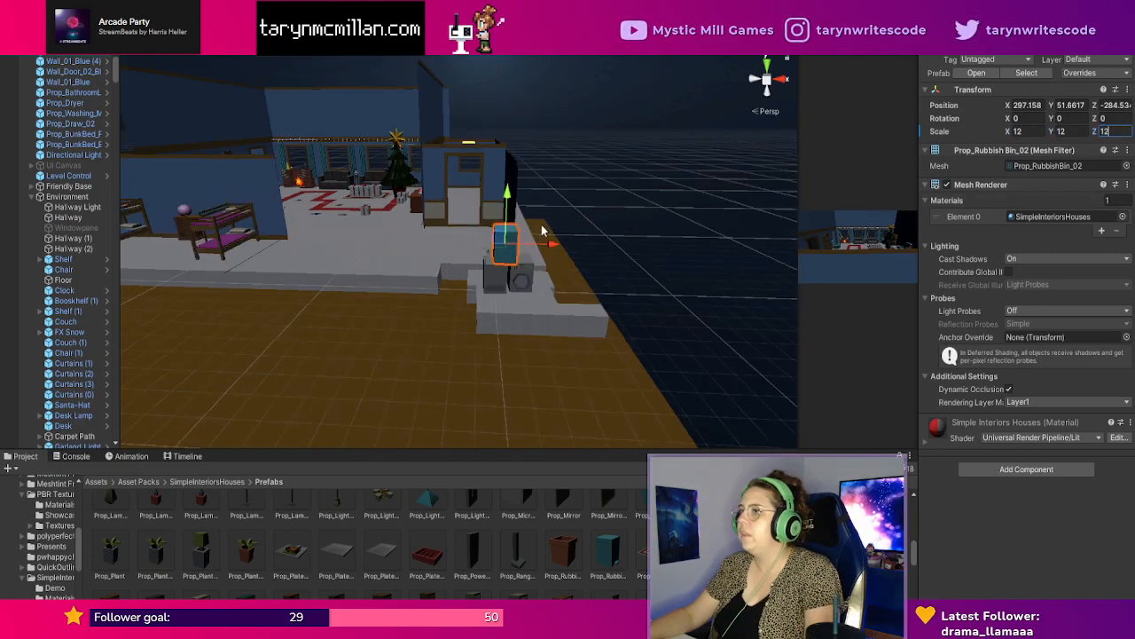
{"action": "left_click_drag", "start_coordinate": [508, 202], "coordinate": [507, 241]}
{"action": "key", "text": "f"}
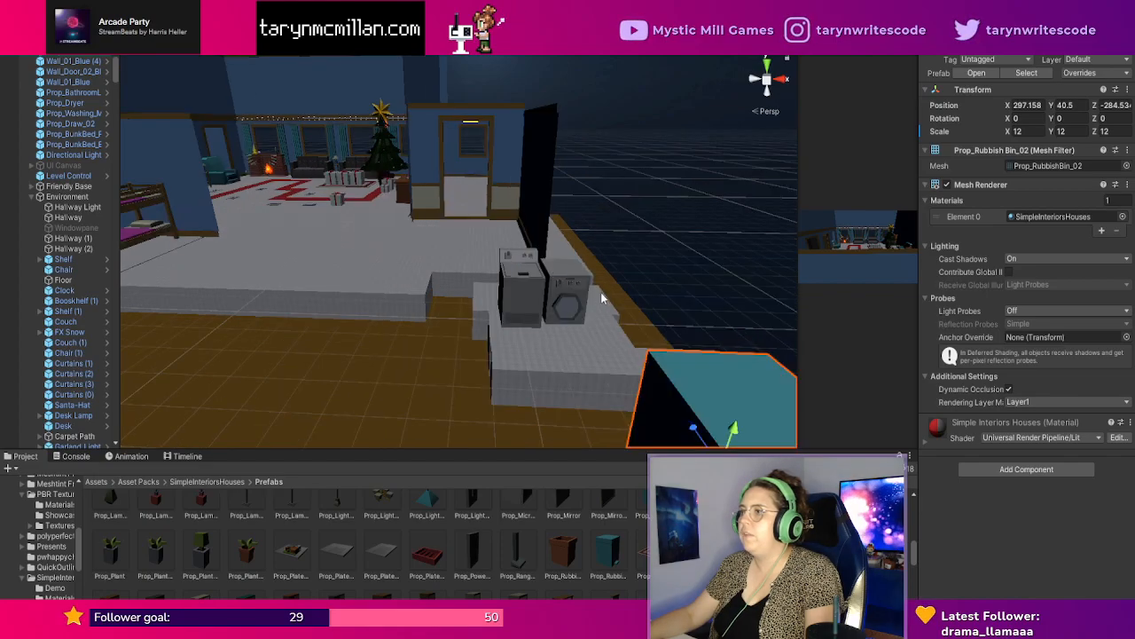
{"action": "left_click_drag", "start_coordinate": [421, 286], "coordinate": [313, 239]}
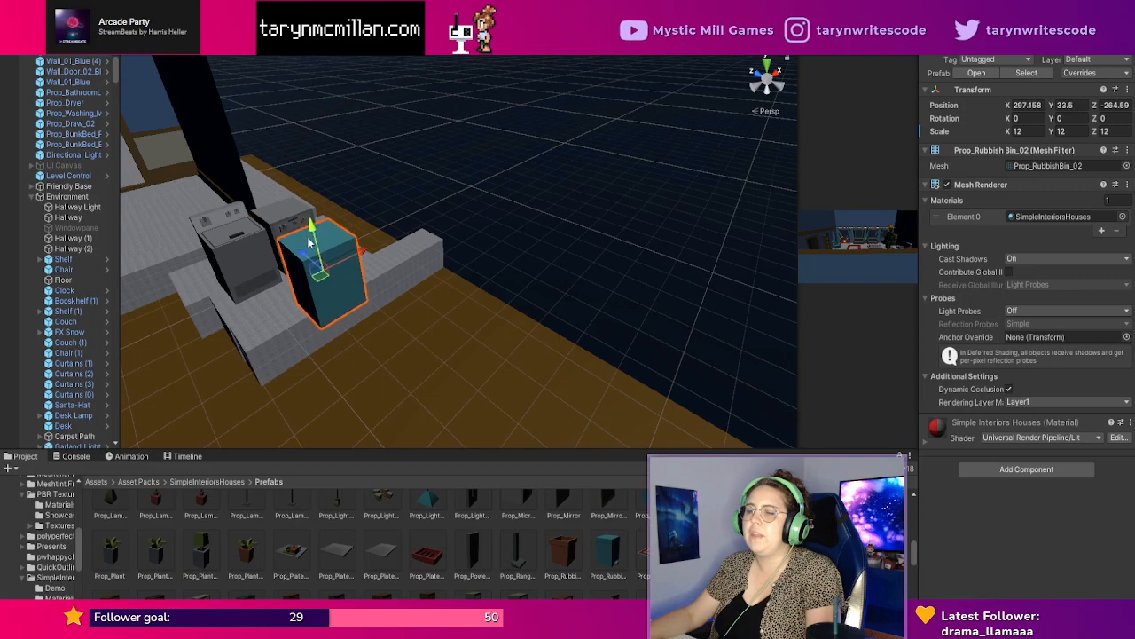
{"action": "middle_click_drag", "start_coordinate": [315, 247], "coordinate": [435, 285]}
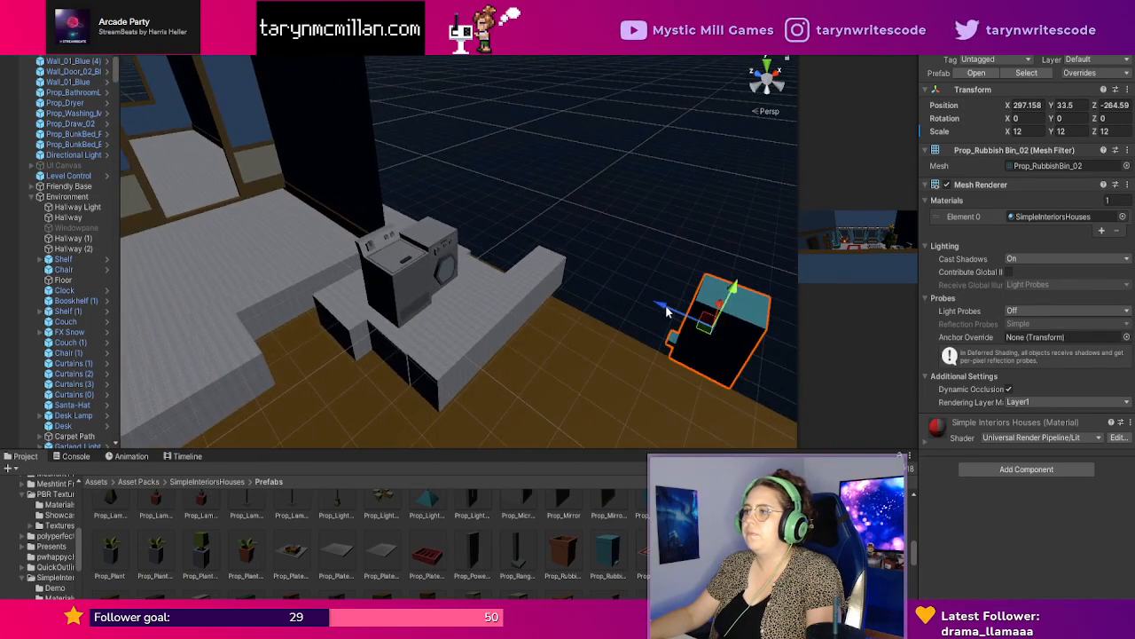
{"action": "left_click_drag", "start_coordinate": [668, 310], "coordinate": [434, 233]}
{"action": "left_click_drag", "start_coordinate": [494, 186], "coordinate": [492, 259]}
{"action": "scroll", "coordinate": [616, 322], "scroll_direction": "up", "scroll_amount": 1}
{"action": "scroll", "coordinate": [616, 322], "scroll_direction": "down", "scroll_amount": 1}
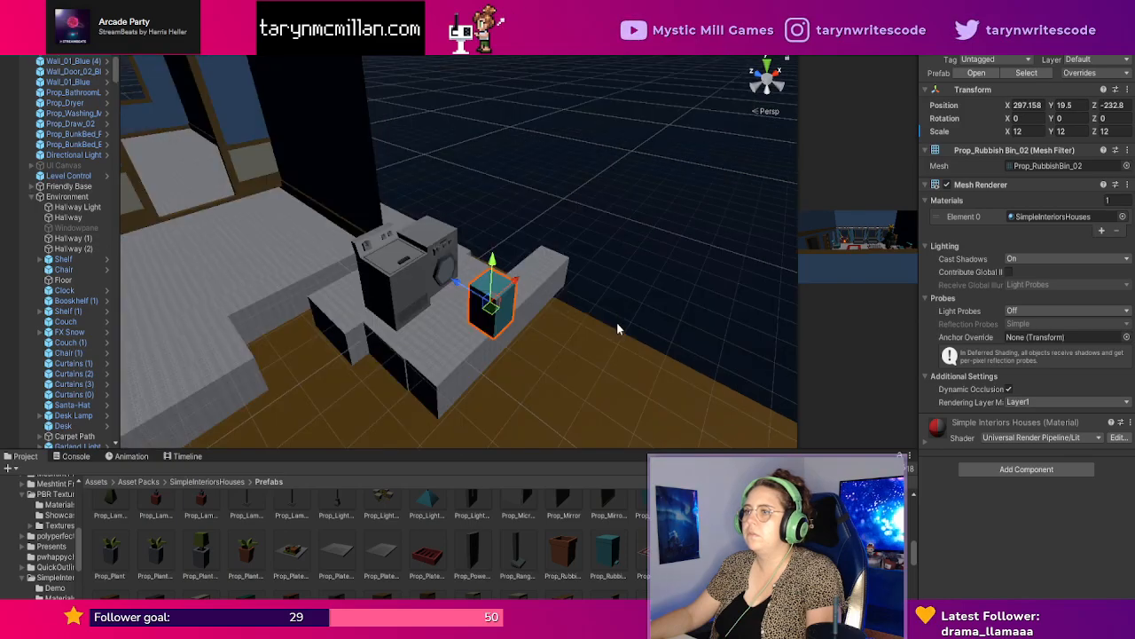
Set the teal rubbish bin down on the laundry platform directly in front of the washing machine.
{"action": "right_click_drag", "start_coordinate": [617, 324], "coordinate": [632, 343]}
{"action": "mouse_move", "coordinate": [589, 348]}
{"action": "middle_mouse_down"}
{"action": "mouse_move", "coordinate": [641, 339]}
{"action": "mouse_move", "coordinate": [590, 337]}
{"action": "middle_mouse_up"}
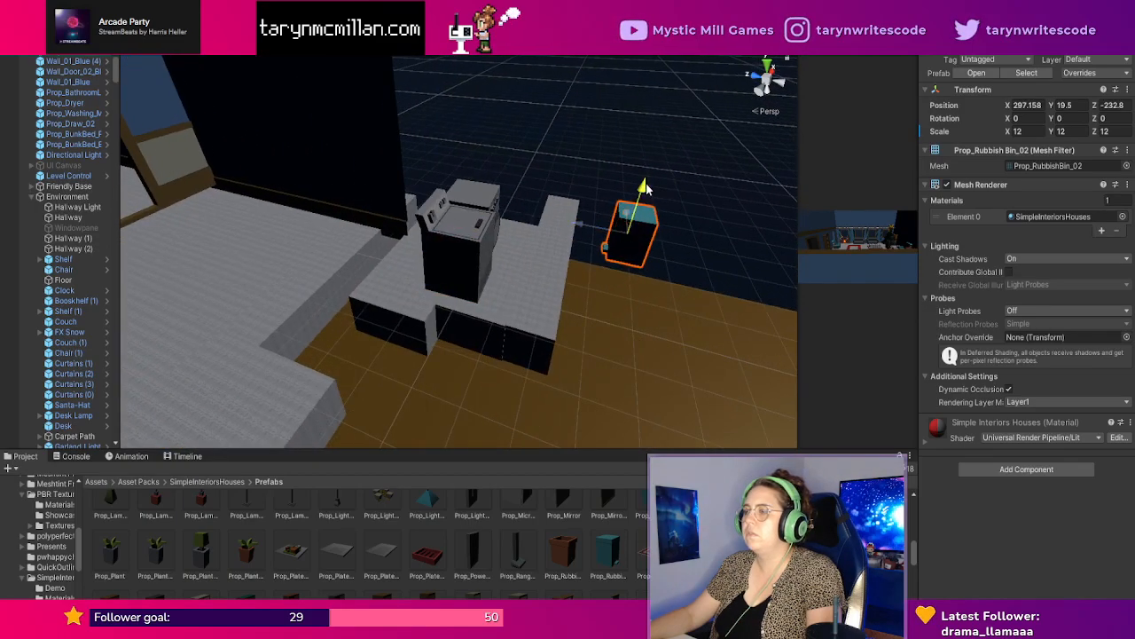
{"action": "left_click_drag", "start_coordinate": [639, 202], "coordinate": [486, 247]}
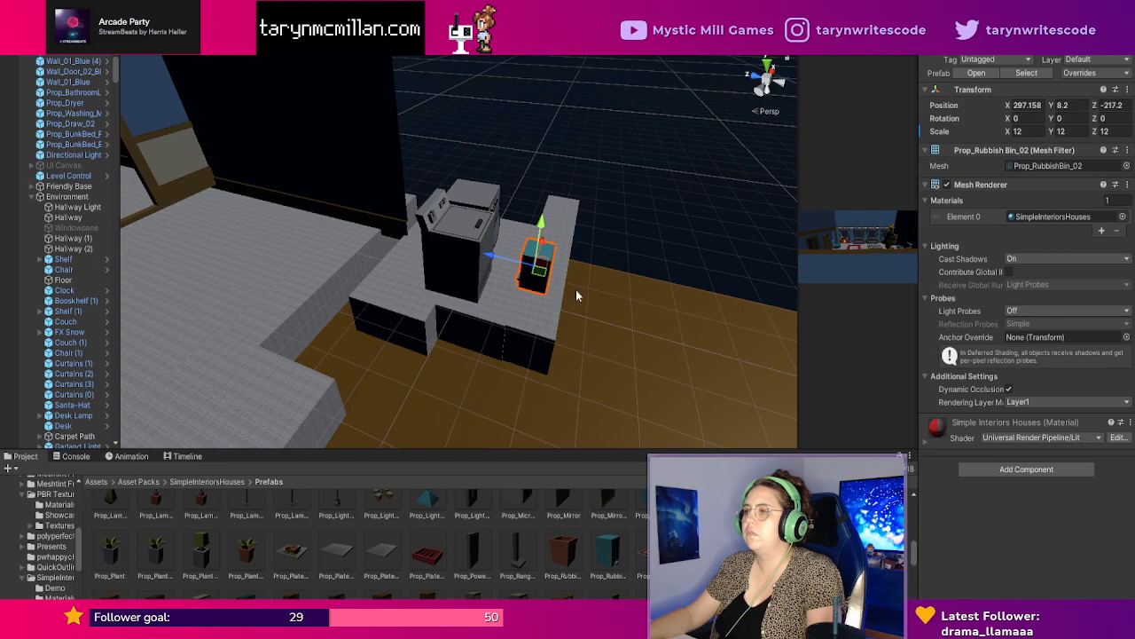
{"action": "right_click_drag", "start_coordinate": [679, 266], "coordinate": [527, 272]}
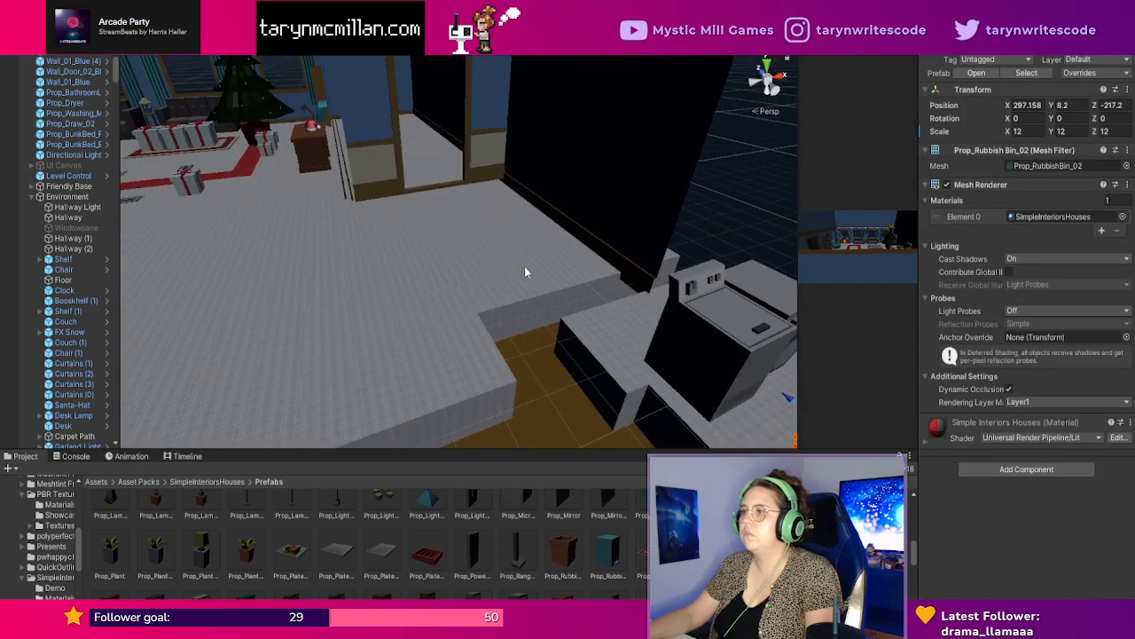
{"action": "middle_click_drag", "start_coordinate": [710, 306], "coordinate": [509, 261]}
{"action": "middle_click_drag", "start_coordinate": [390, 232], "coordinate": [514, 263]}
{"action": "left_click_drag", "start_coordinate": [448, 280], "coordinate": [454, 329]}
Add the Prop_RubbishBin_01 prefab in front of the dryer and set its scale to 12 on all axes.
{"action": "left_click_drag", "start_coordinate": [568, 549], "coordinate": [569, 326]}
{"action": "left_click", "coordinate": [1025, 131]}
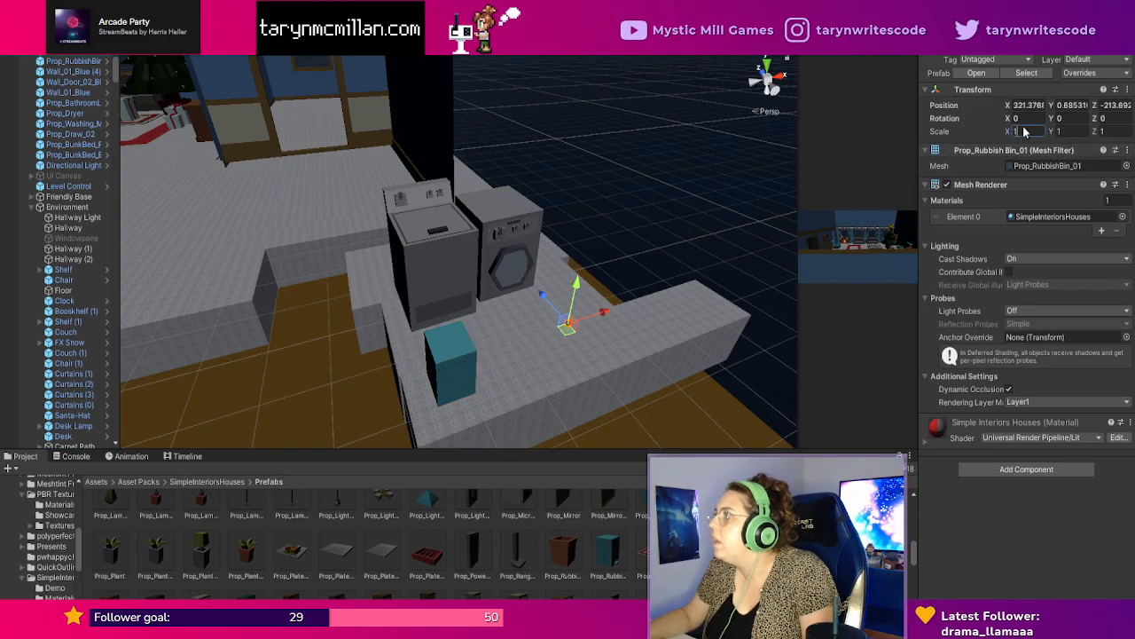
{"action": "type", "text": "12"}
{"action": "left_click", "coordinate": [1070, 131]}
{"action": "type", "text": "12"}
{"action": "left_click", "coordinate": [1116, 133]}
{"action": "type", "text": "12"}
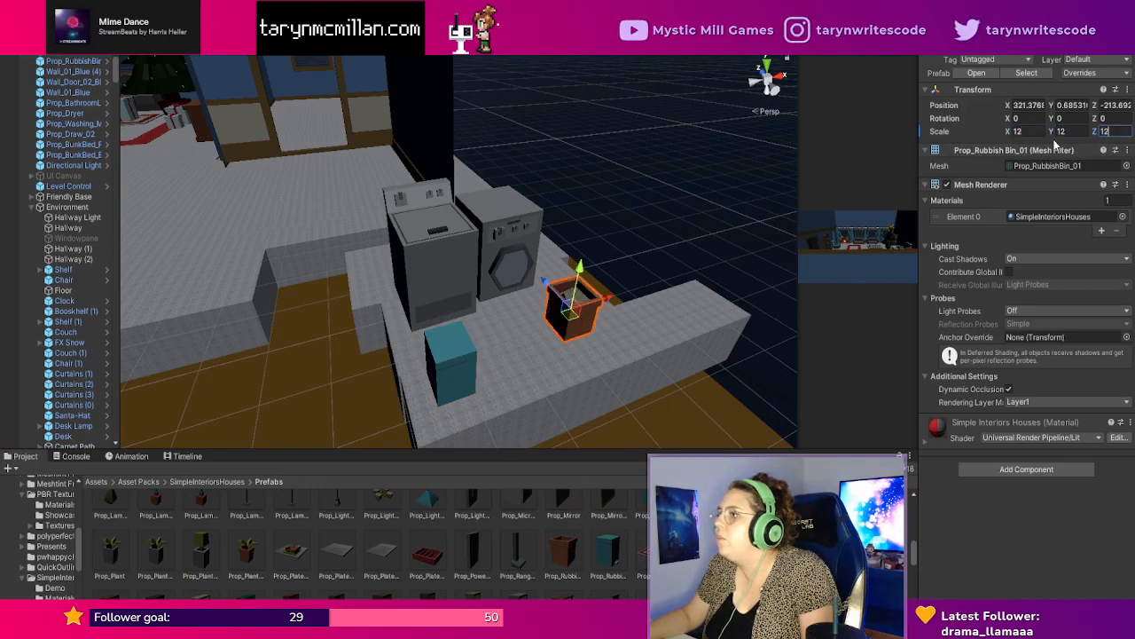
{"action": "left_click", "coordinate": [752, 309]}
Add the Prop_Shower prefab to the floor of the narrow bathroom with the glowing light.
{"action": "right_click_drag", "start_coordinate": [692, 298], "coordinate": [463, 274]}
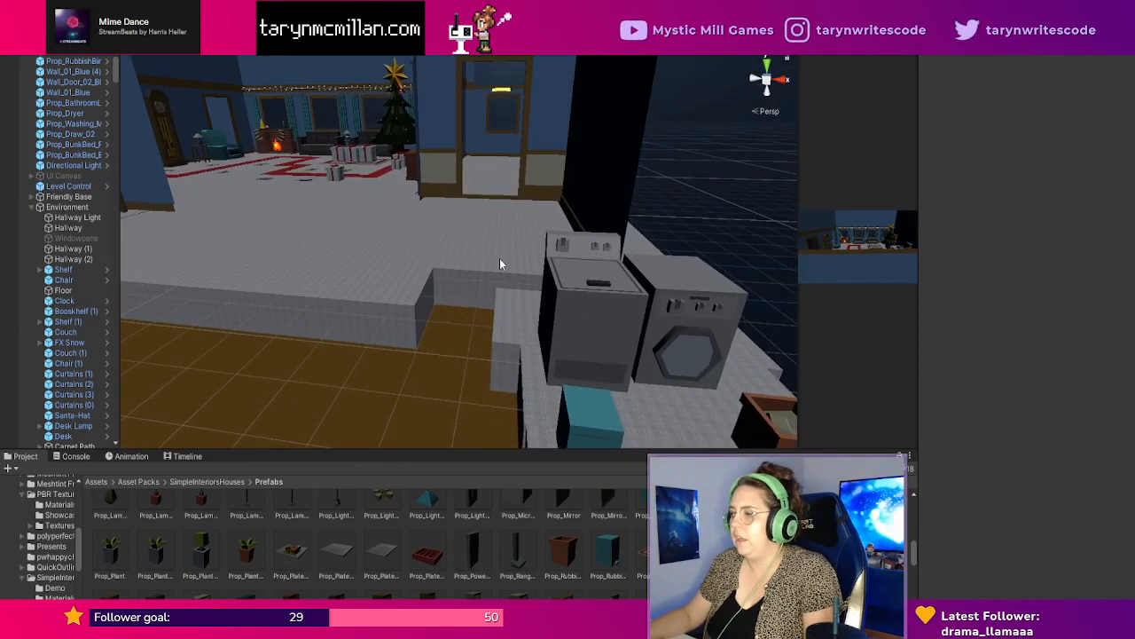
{"action": "middle_click_drag", "start_coordinate": [499, 258], "coordinate": [502, 270]}
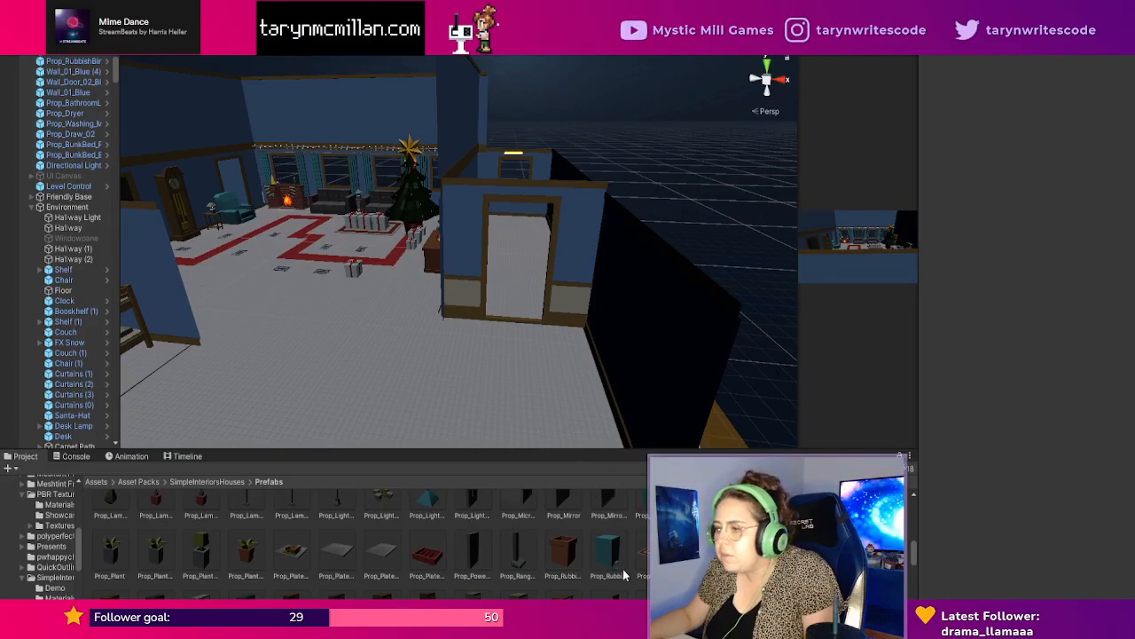
{"action": "scroll", "coordinate": [528, 566], "scroll_direction": "down", "scroll_amount": 1}
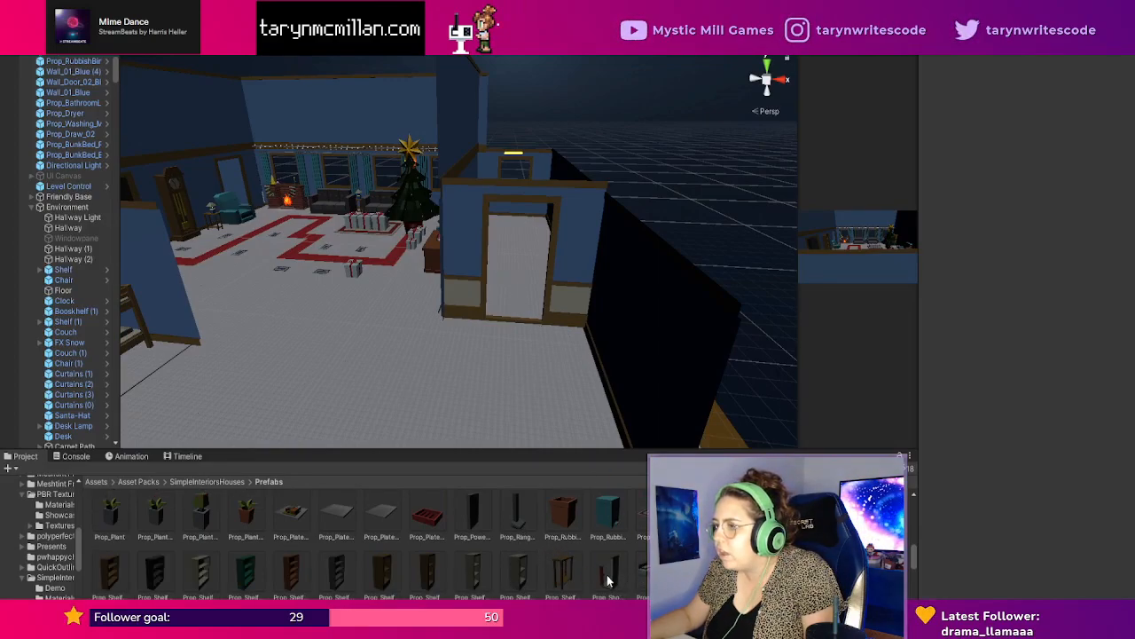
{"action": "middle_click_drag", "start_coordinate": [553, 348], "coordinate": [552, 357]}
{"action": "scroll", "coordinate": [543, 338], "scroll_direction": "up", "scroll_amount": 3}
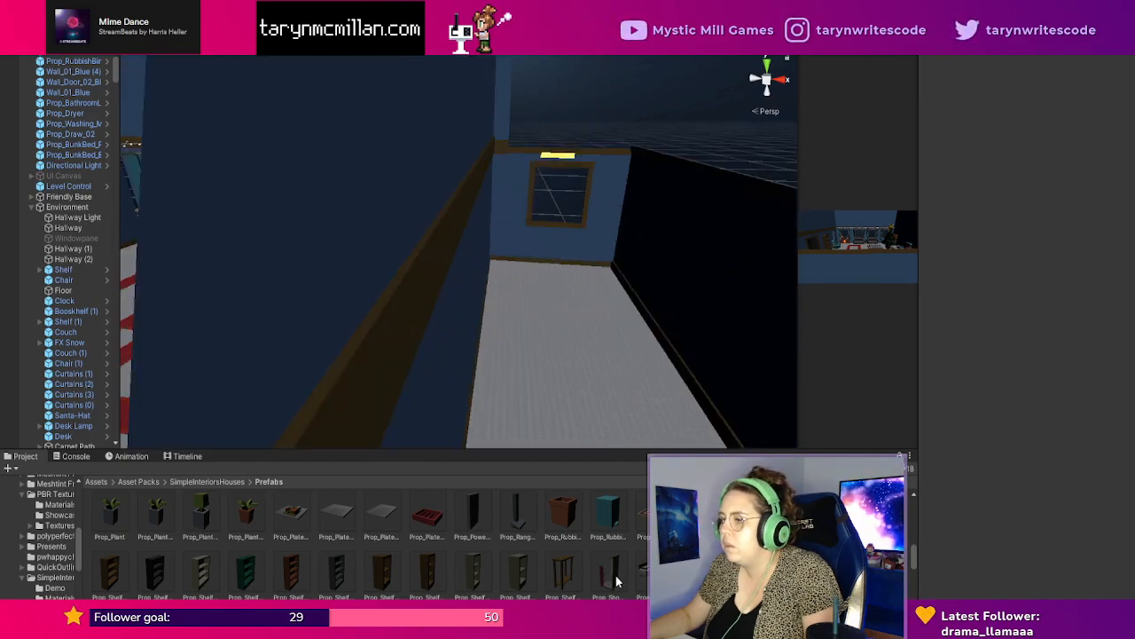
{"action": "left_click_drag", "start_coordinate": [619, 581], "coordinate": [606, 351]}
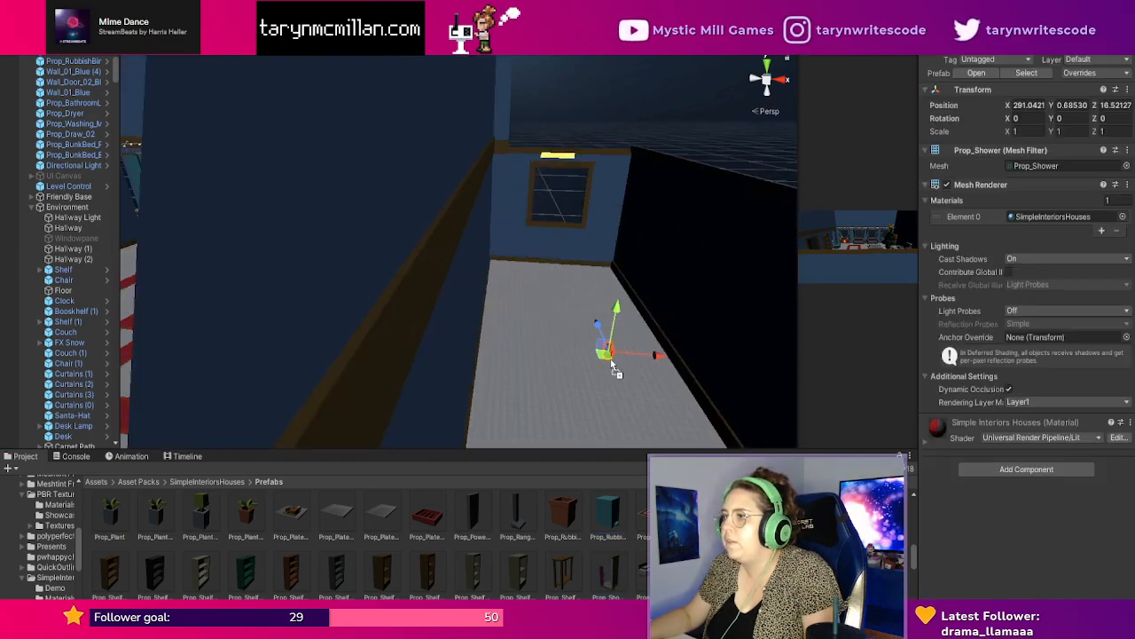
Set the shower's scale to 12 on the X, Y and Z axes.
{"action": "left_click", "coordinate": [1038, 131]}
{"action": "type", "text": "12"}
{"action": "key", "text": "Tab"}
{"action": "type", "text": "12"}
{"action": "key", "text": "Tab"}
{"action": "type", "text": "12"}
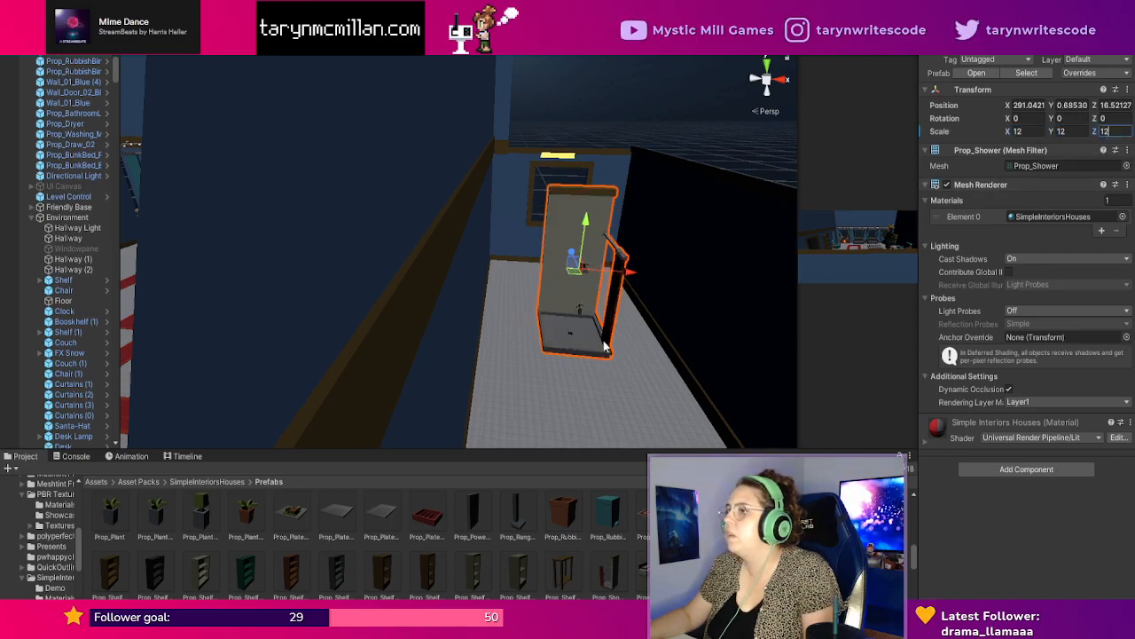
Move the shower into the far corner beside the bathroom window, at about X 311.5 and Z 63.
{"action": "left_click_drag", "start_coordinate": [629, 272], "coordinate": [696, 279]}
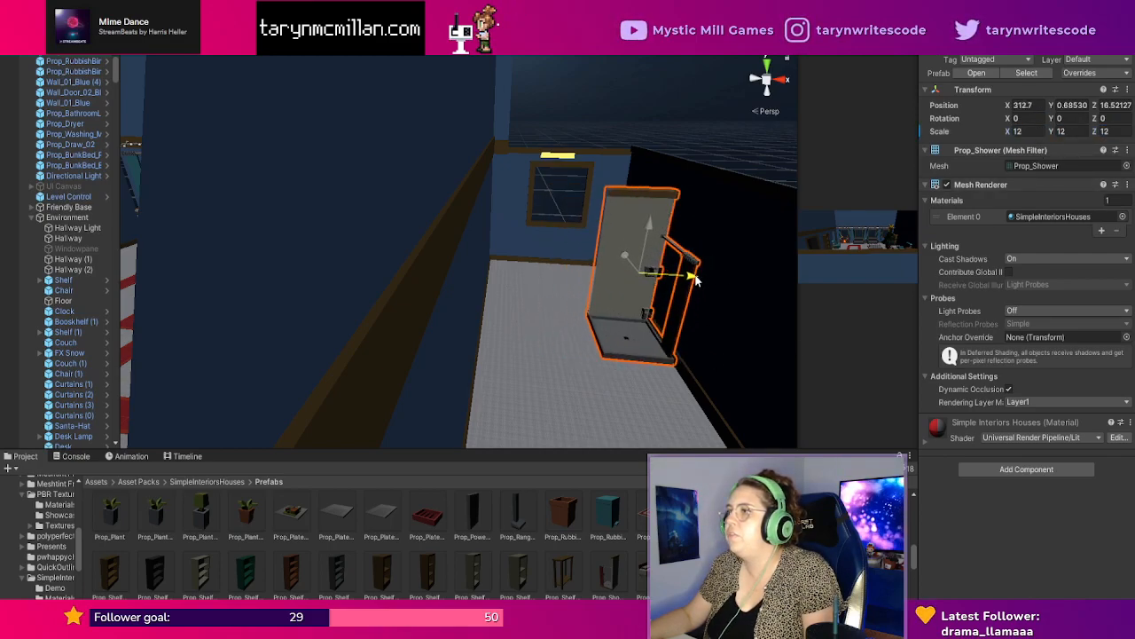
{"action": "left_click_drag", "start_coordinate": [626, 257], "coordinate": [653, 235]}
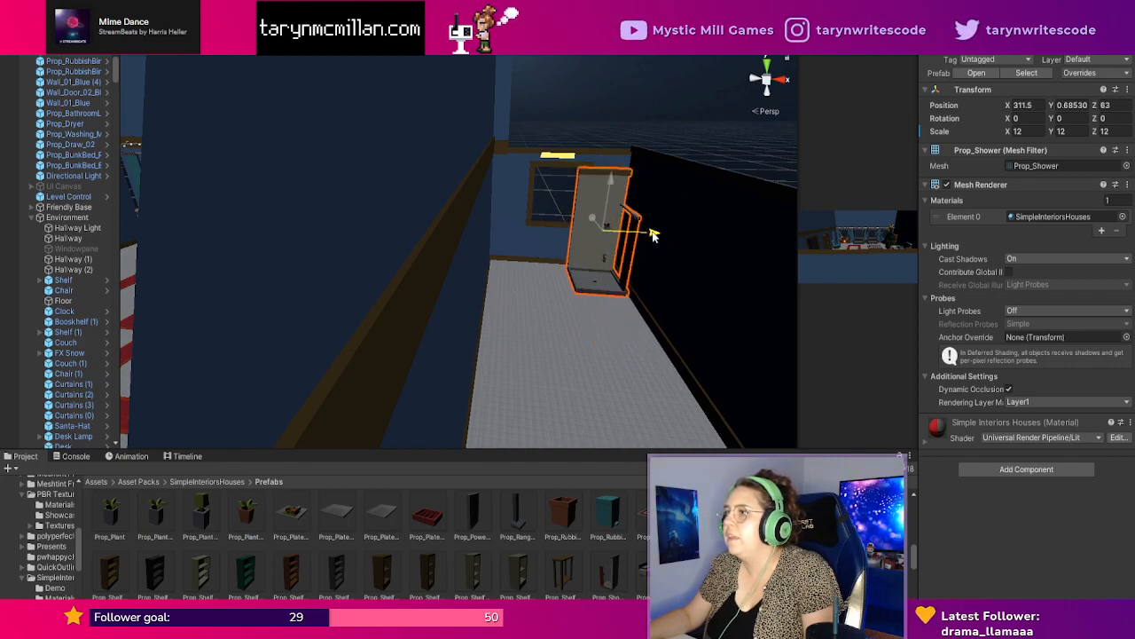
{"action": "middle_click_drag", "start_coordinate": [692, 295], "coordinate": [685, 296]}
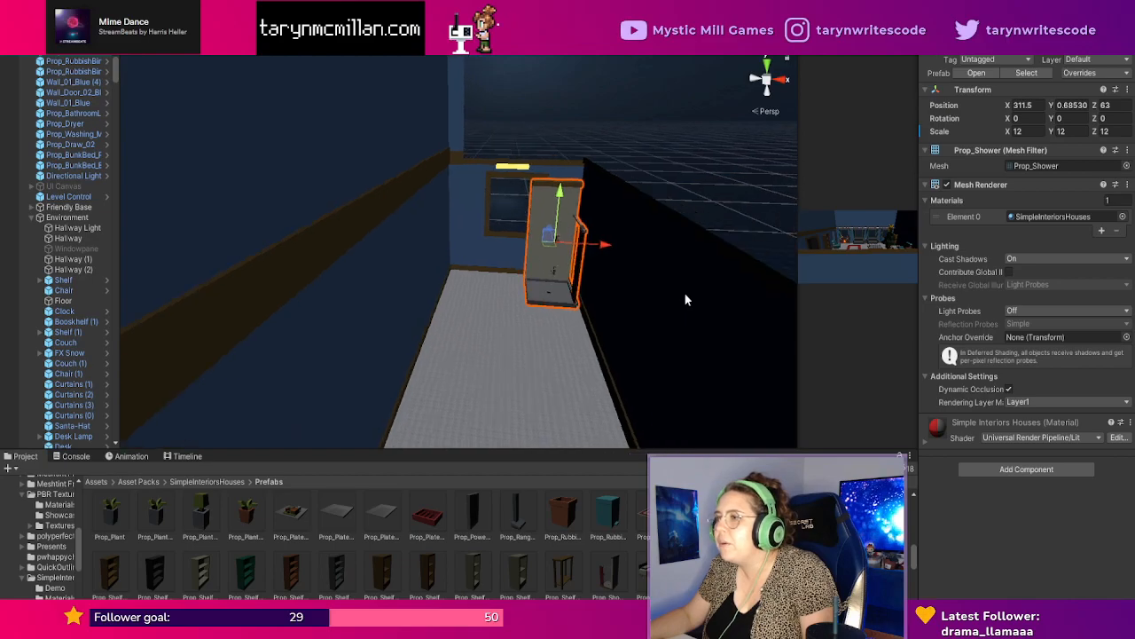
{"action": "scroll", "coordinate": [581, 272], "scroll_direction": "down", "scroll_amount": 1}
{"action": "scroll", "coordinate": [572, 302], "scroll_direction": "up", "scroll_amount": 1}
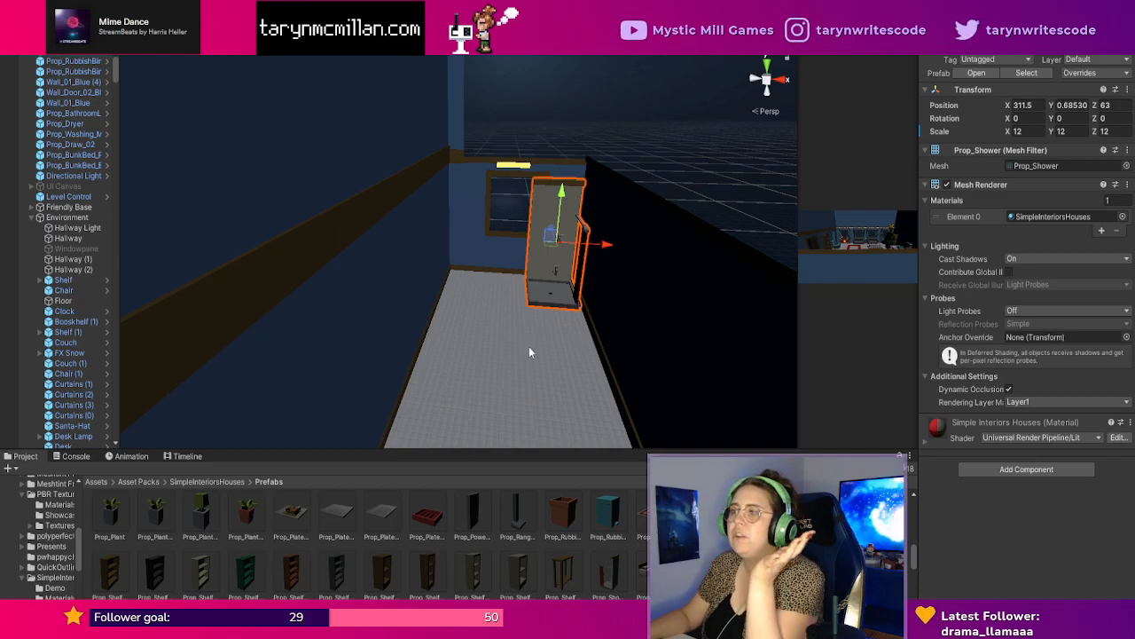
{"action": "left_click_drag", "start_coordinate": [532, 352], "coordinate": [546, 248], "text": "alt"}
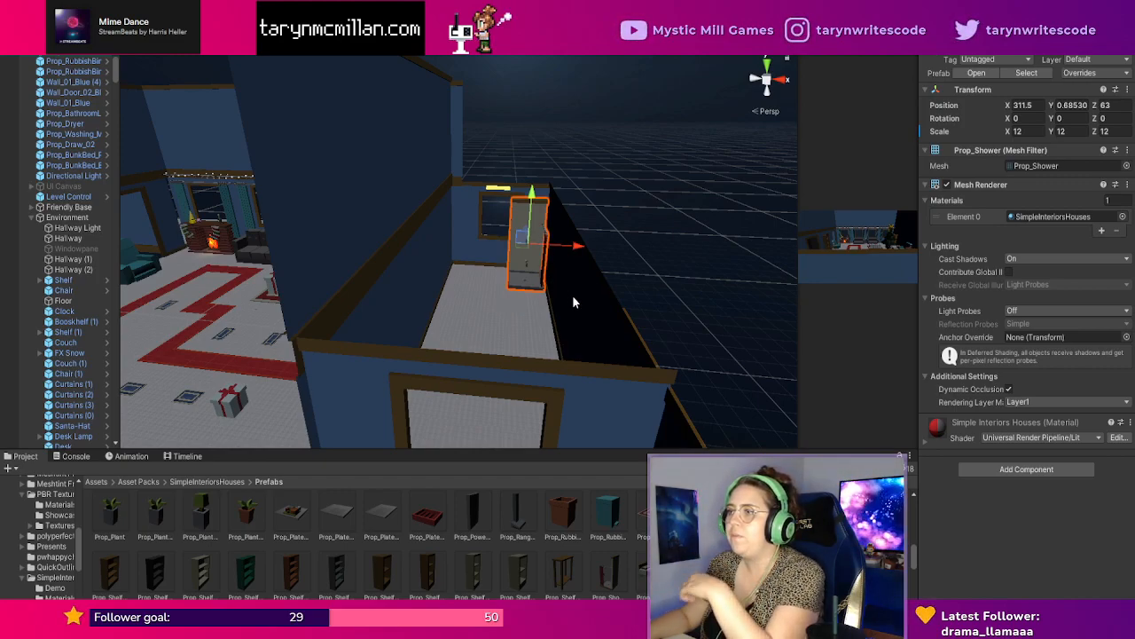
Rotate the shower about 90.5 degrees around its vertical axis.
{"action": "key", "text": "e"}
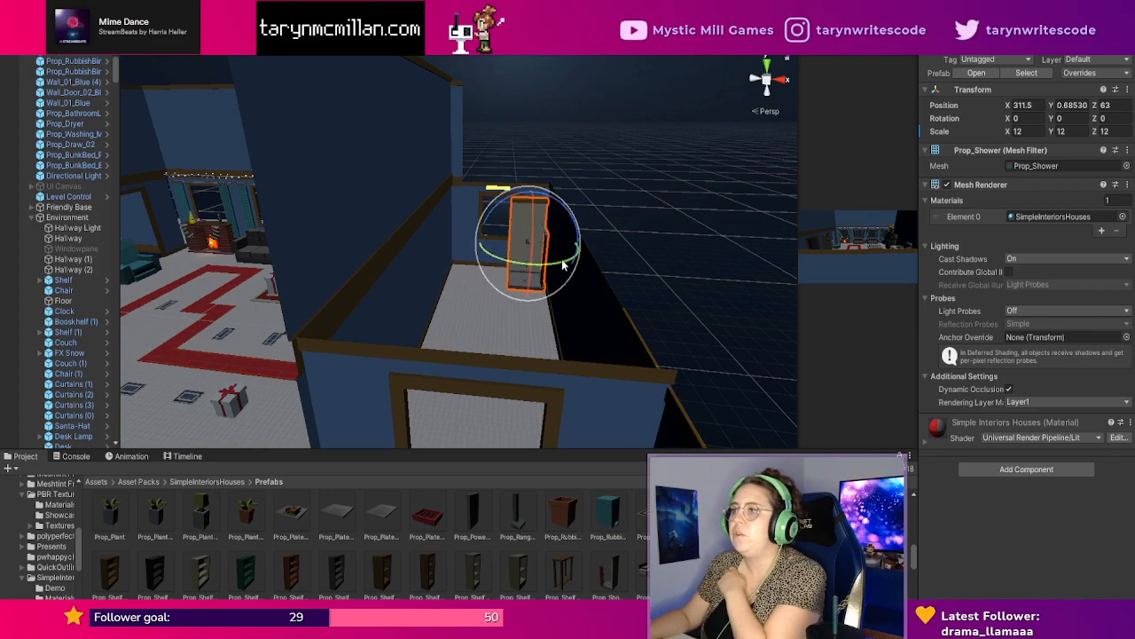
{"action": "left_click_drag", "start_coordinate": [536, 260], "coordinate": [433, 267]}
{"action": "key", "text": "f"}
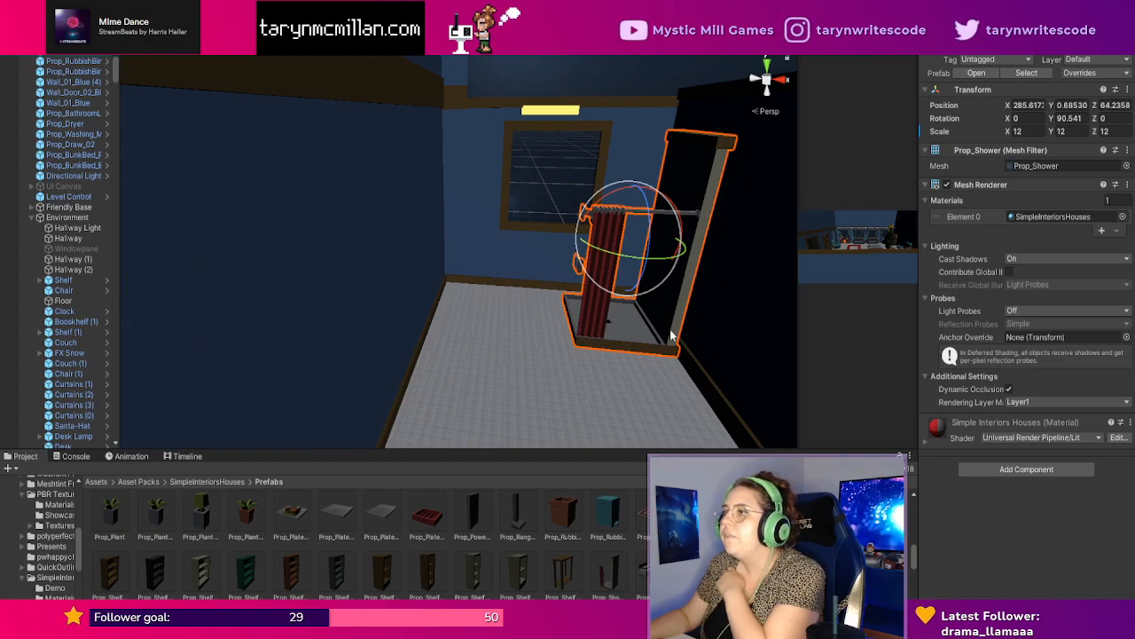
{"action": "middle_click_drag", "start_coordinate": [767, 321], "coordinate": [671, 361]}
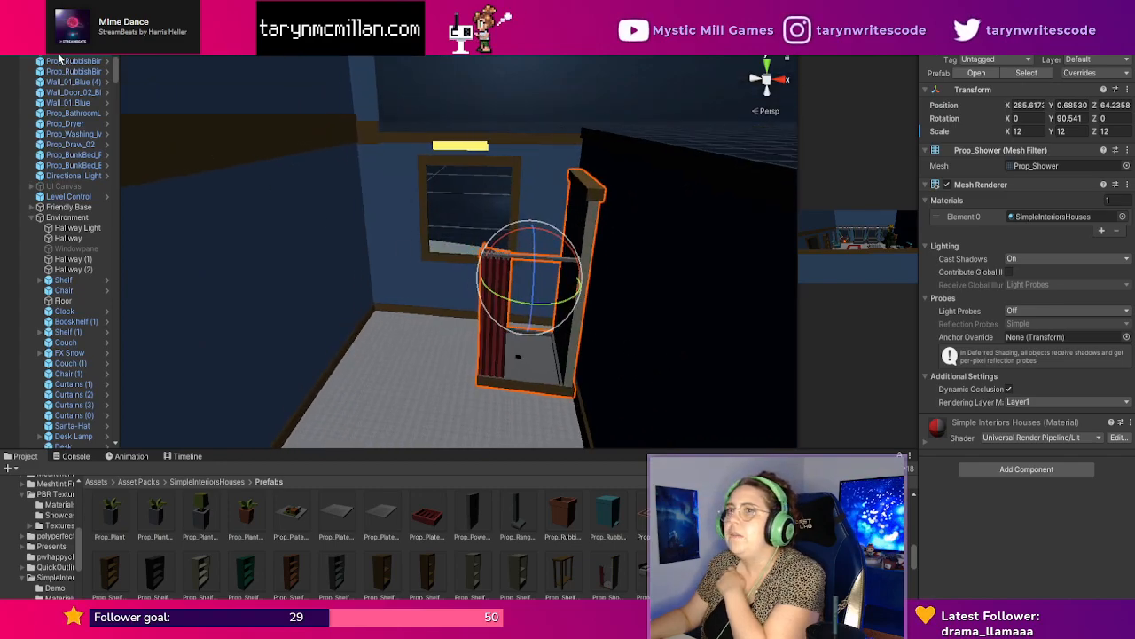
Shift the rotated shower away from the dark side wall, to about X 267.2 and Z 68.3.
{"action": "key", "text": "w"}
{"action": "left_click_drag", "start_coordinate": [571, 290], "coordinate": [497, 308]}
{"action": "left_click", "coordinate": [457, 295]}
{"action": "left_click", "coordinate": [466, 346]}
{"action": "right_click_drag", "start_coordinate": [572, 333], "coordinate": [588, 332]}
{"action": "middle_click_drag", "start_coordinate": [588, 333], "coordinate": [607, 325]}
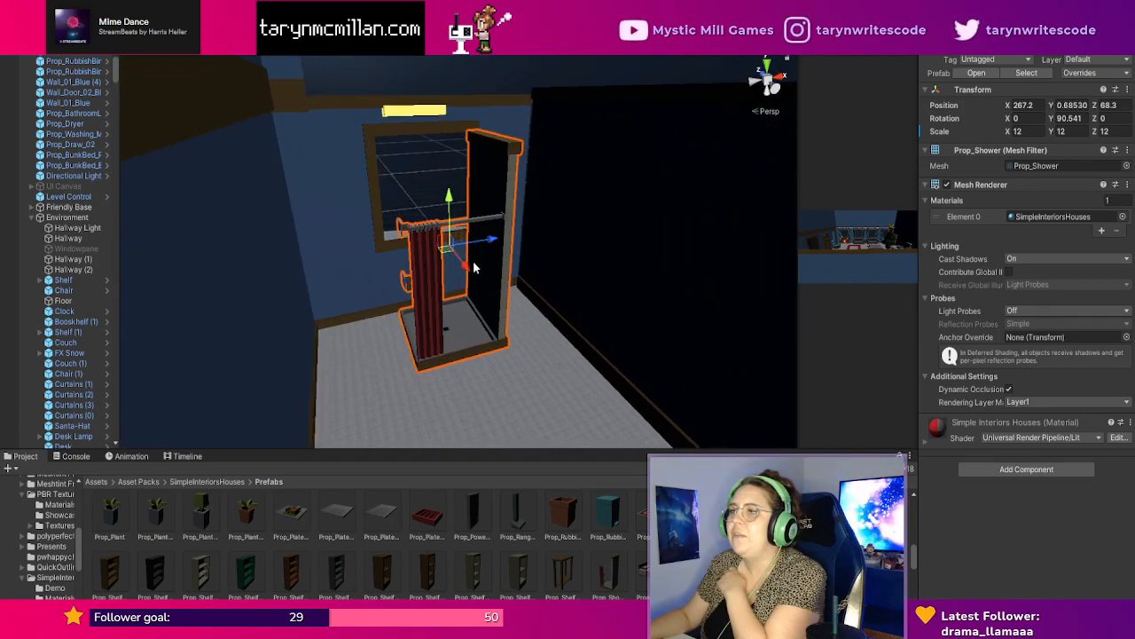
Bring the shower forward from the window and place it against the dark side wall, at about X 286.4 and Z 14.4.
{"action": "scroll", "coordinate": [479, 287], "scroll_direction": "down", "scroll_amount": 3}
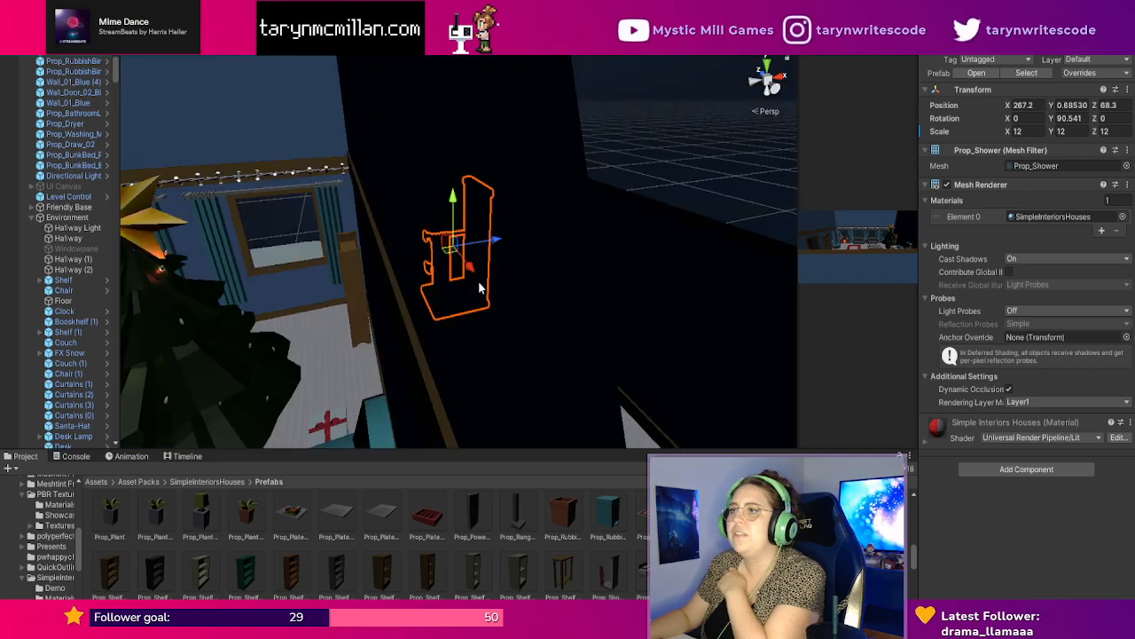
{"action": "left_click_drag", "start_coordinate": [474, 279], "coordinate": [671, 349]}
{"action": "key", "text": "f"}
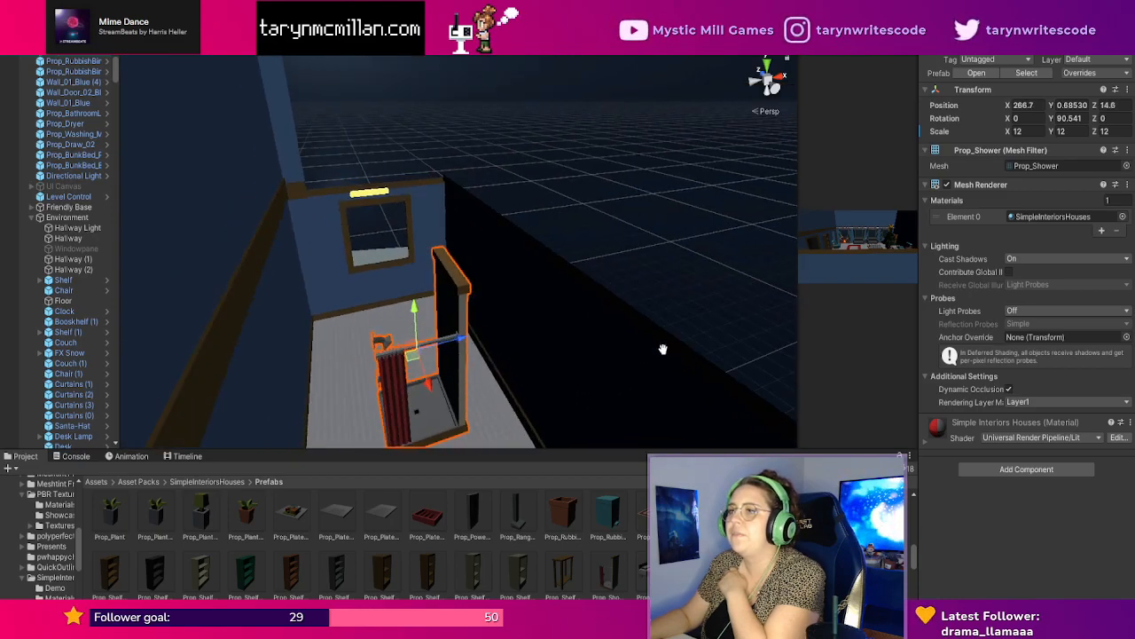
{"action": "left_click_drag", "start_coordinate": [464, 282], "coordinate": [519, 268]}
{"action": "left_click", "coordinate": [642, 141]}
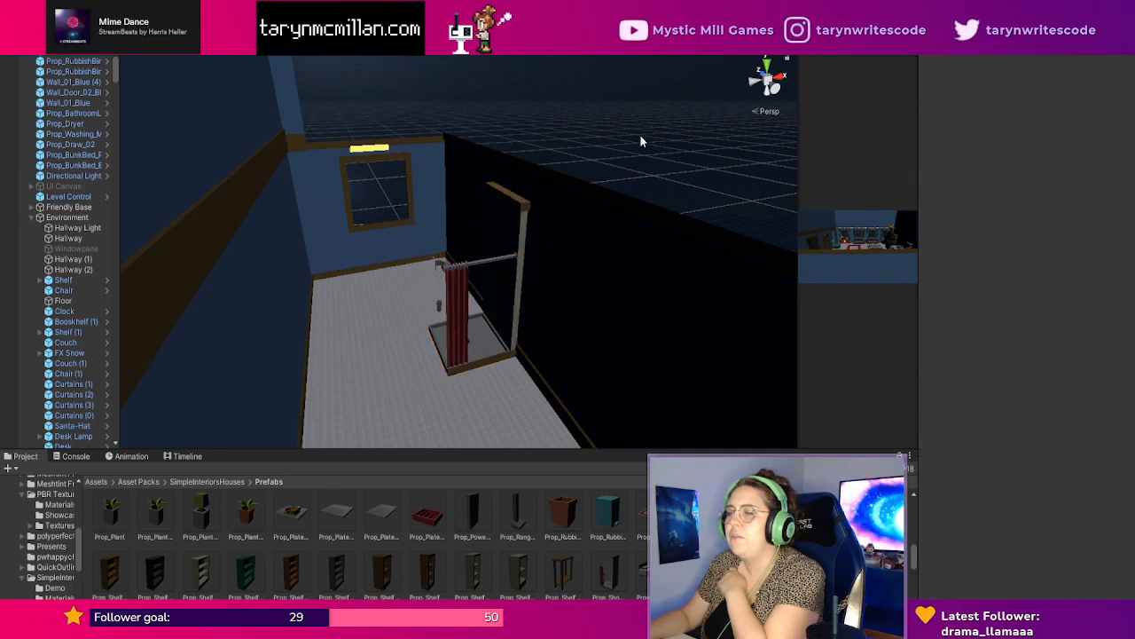
Add the Prop_SoapDispenser prefab to the bathroom floor in front of the shower.
{"action": "right_click_drag", "start_coordinate": [584, 318], "coordinate": [522, 315]}
{"action": "middle_click_drag", "start_coordinate": [557, 371], "coordinate": [502, 302]}
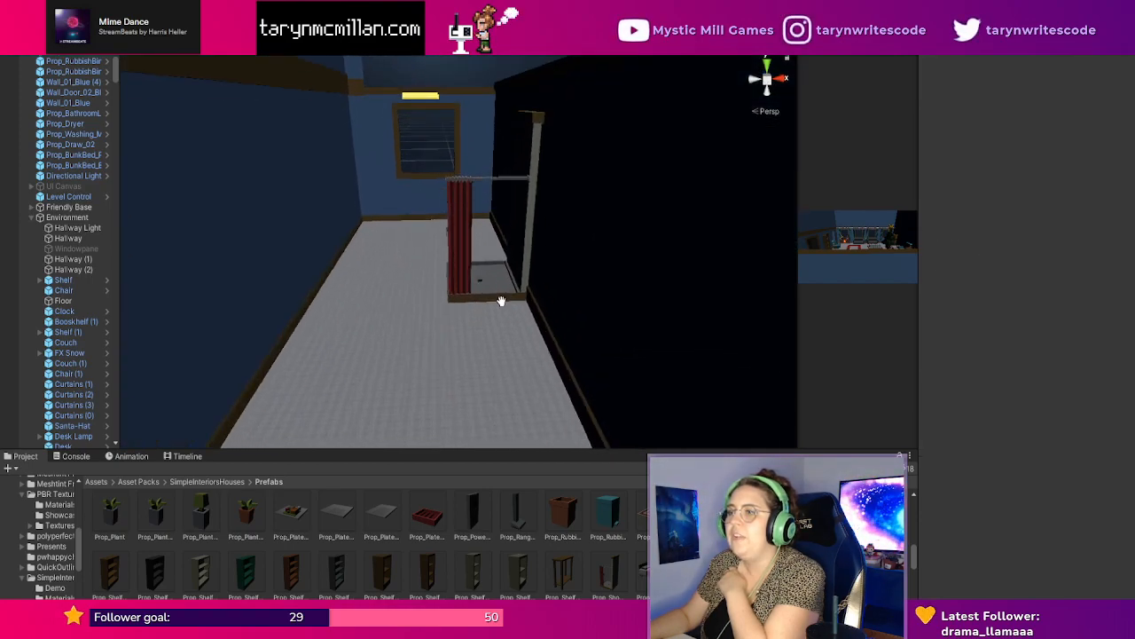
{"action": "left_click", "coordinate": [461, 246]}
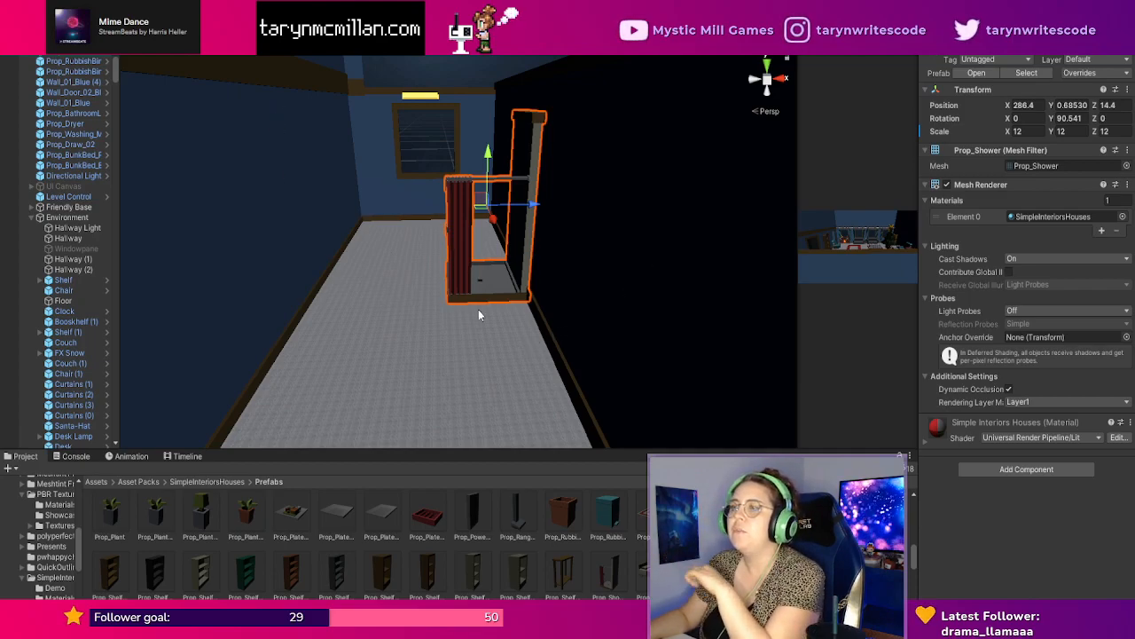
{"action": "scroll", "coordinate": [551, 352], "scroll_direction": "down", "scroll_amount": 5}
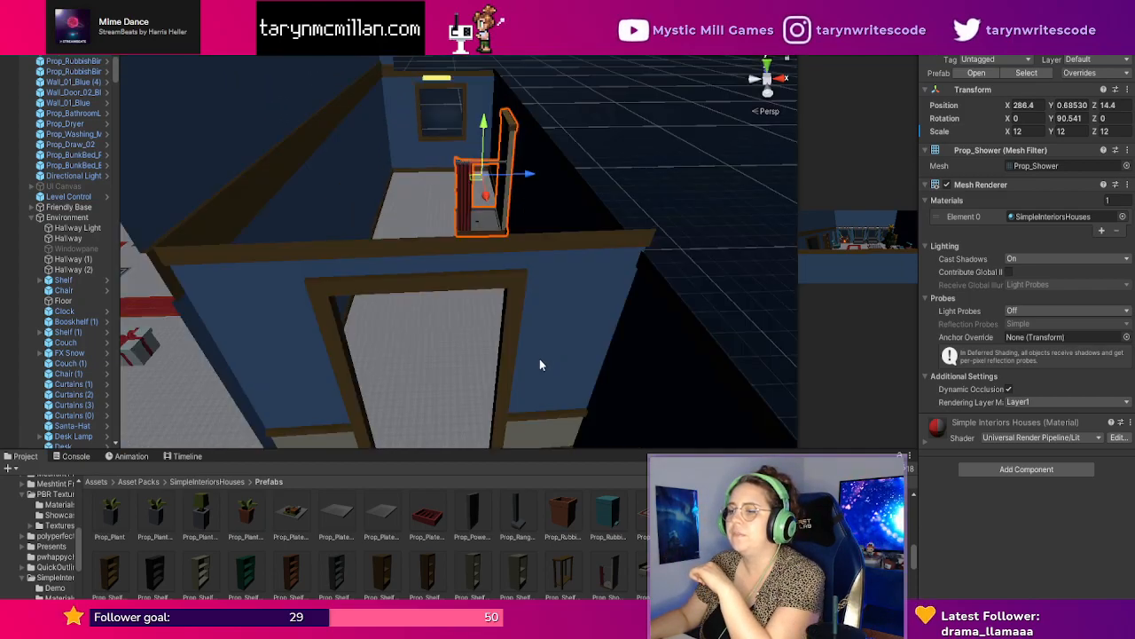
{"action": "scroll", "coordinate": [539, 363], "scroll_direction": "up", "scroll_amount": 3}
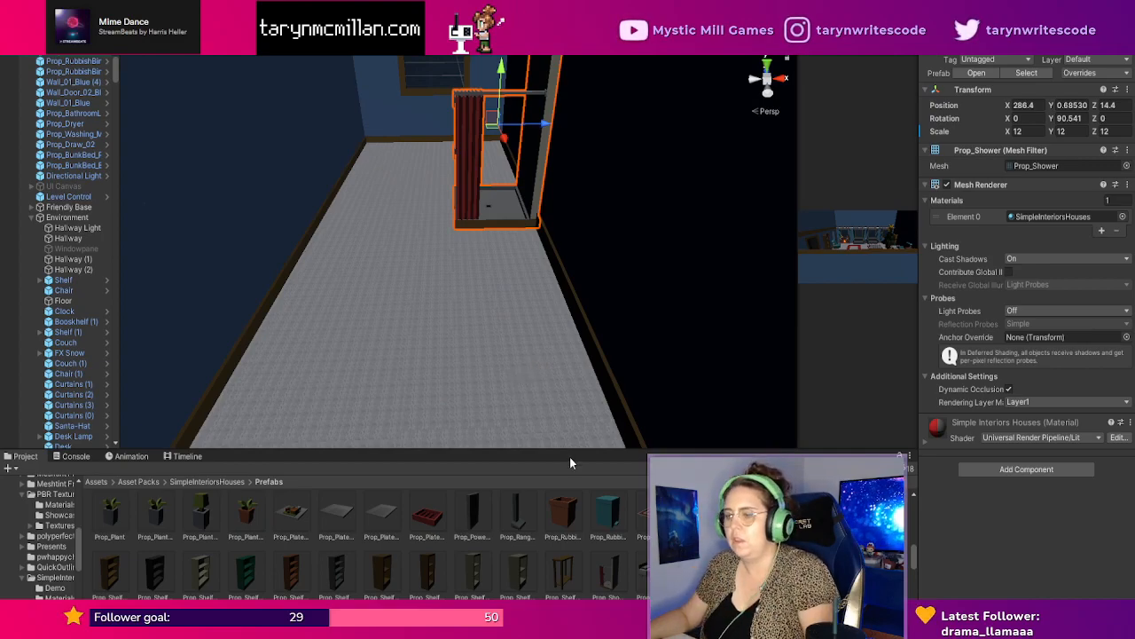
{"action": "scroll", "coordinate": [640, 536], "scroll_direction": "down", "scroll_amount": 2}
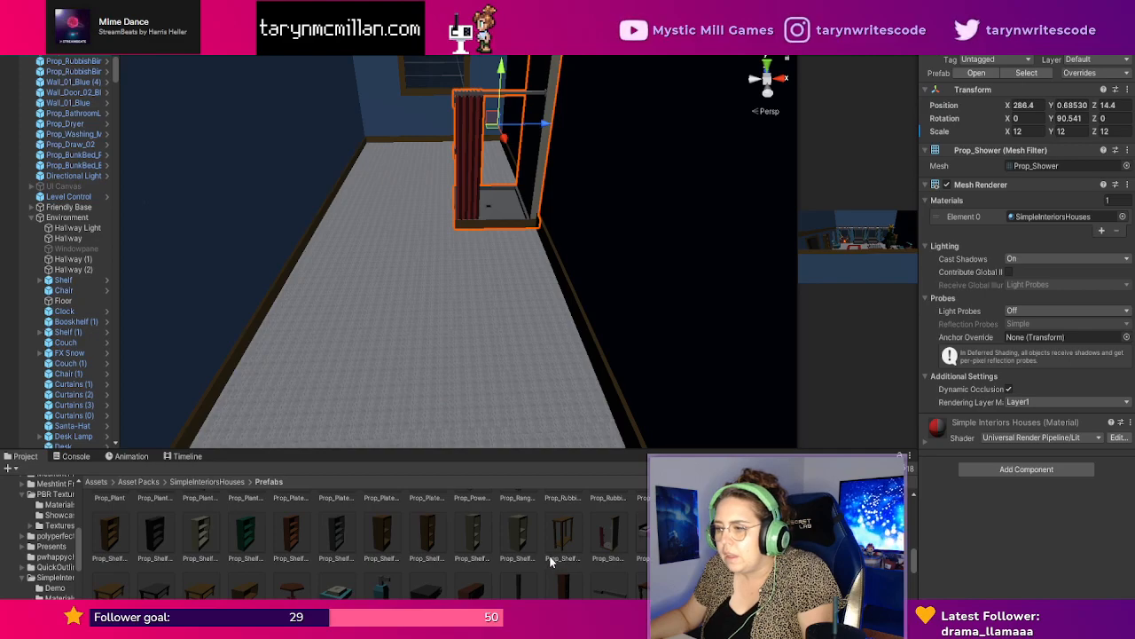
{"action": "scroll", "coordinate": [554, 558], "scroll_direction": "down", "scroll_amount": 1}
{"action": "left_click_drag", "start_coordinate": [497, 563], "coordinate": [470, 362]}
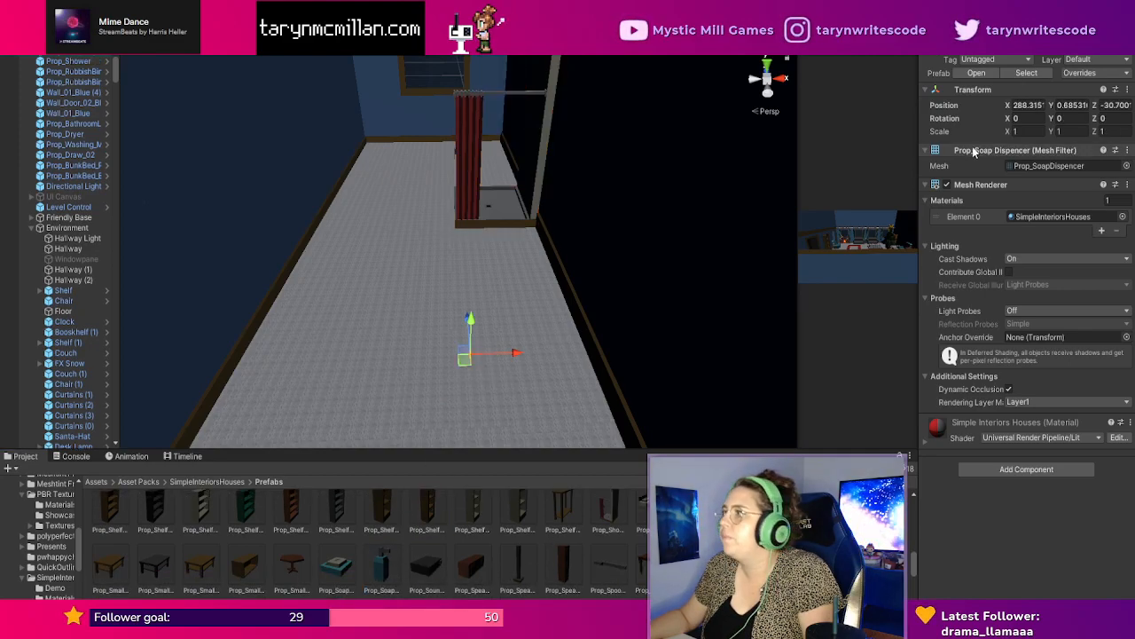
Scale the soap dispenser to 12 on all axes and raise it to about Y 31.33.
{"action": "left_click", "coordinate": [1020, 132]}
{"action": "type", "text": "12"}
{"action": "key", "text": "Tab"}
{"action": "type", "text": "12"}
{"action": "key", "text": "Tab"}
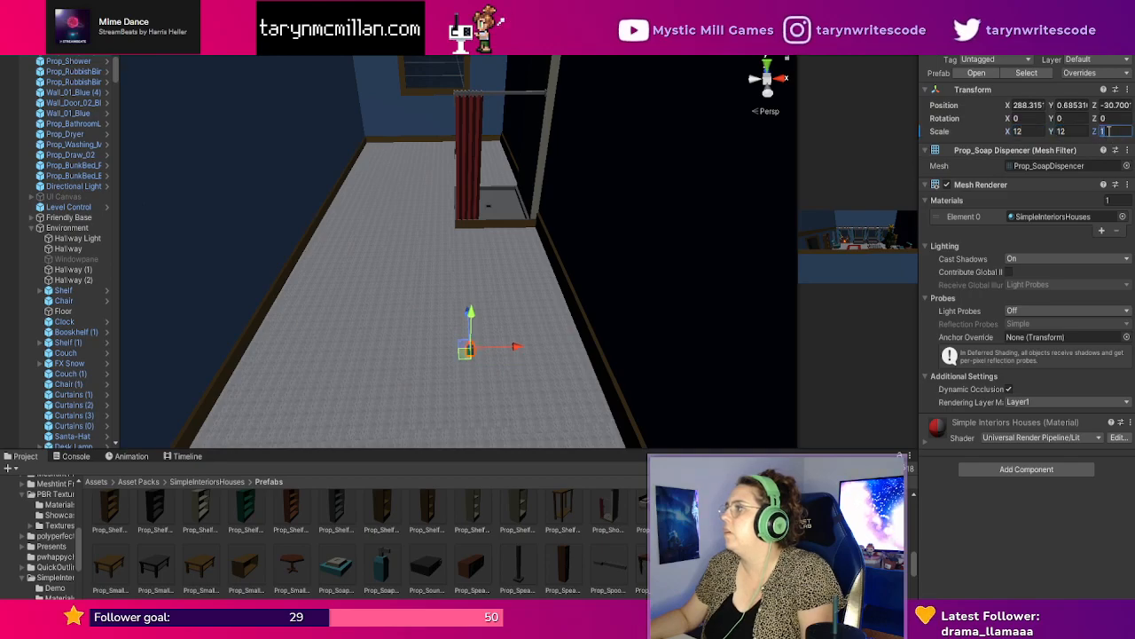
{"action": "type", "text": "12"}
{"action": "left_click_drag", "start_coordinate": [478, 324], "coordinate": [479, 153]}
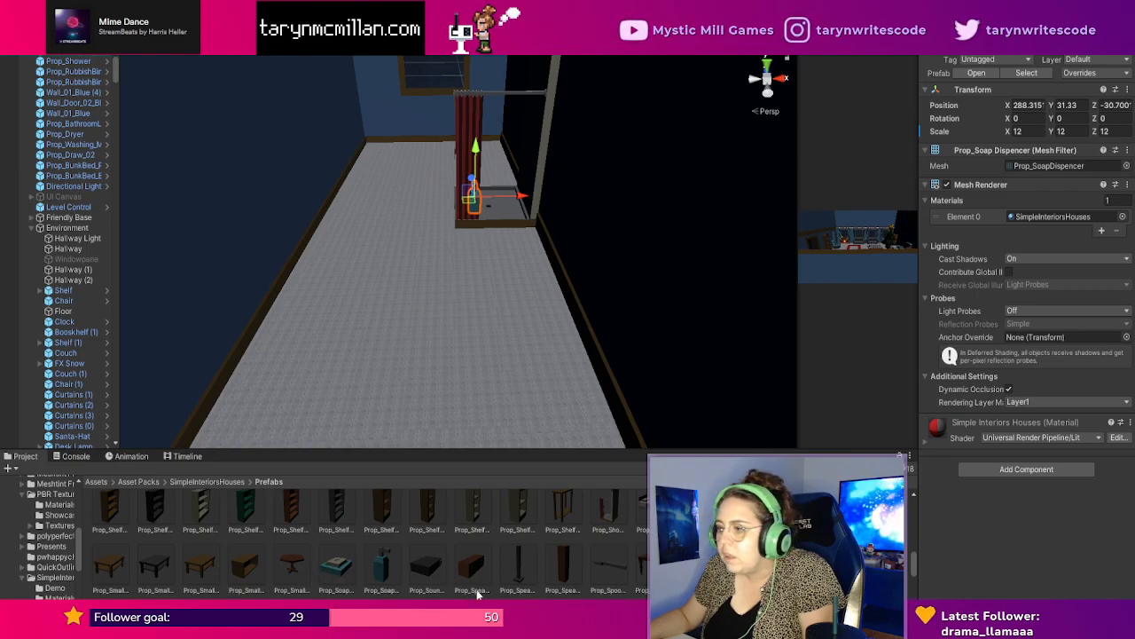
Add the Prop_Toilet_01 prefab to the bathroom floor in front of the shower and scale it to 12 on all axes.
{"action": "scroll", "coordinate": [584, 578], "scroll_direction": "down", "scroll_amount": 1}
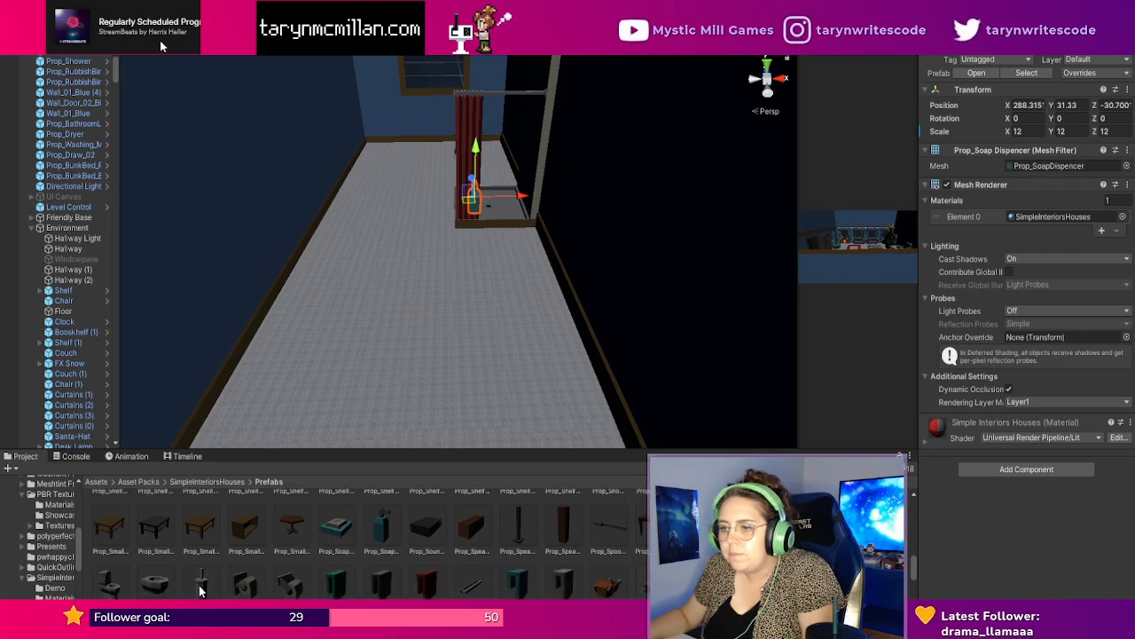
{"action": "left_click_drag", "start_coordinate": [121, 596], "coordinate": [448, 334]}
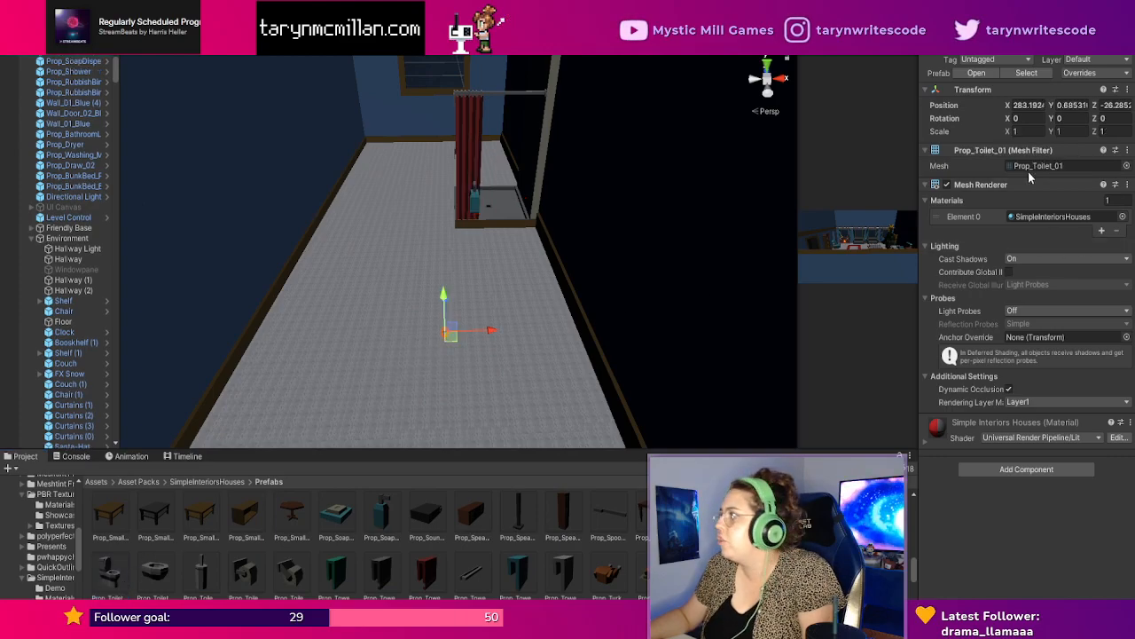
{"action": "left_click", "coordinate": [1020, 132]}
{"action": "type", "text": "12"}
{"action": "key", "text": "Tab"}
{"action": "type", "text": "12"}
{"action": "key", "text": "Tab"}
{"action": "type", "text": "12"}
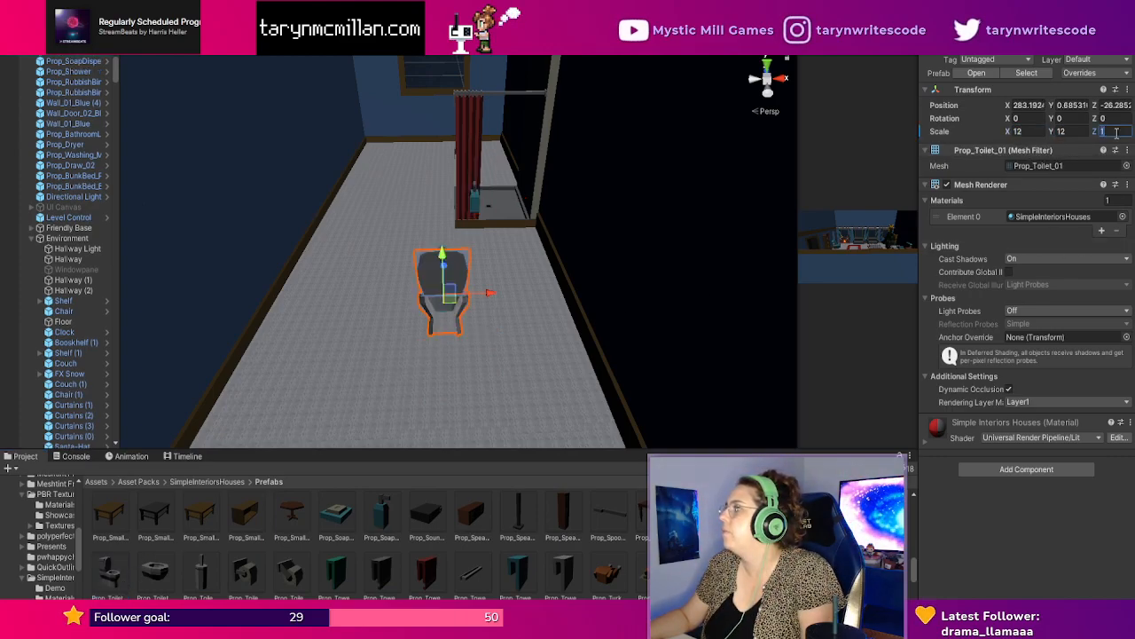
Raise the toilet to Y 6.5 so it stands on the bathroom floor.
{"action": "mouse_move", "coordinate": [458, 236]}
{"action": "left_click_drag", "start_coordinate": [457, 235], "coordinate": [458, 205]}
{"action": "scroll", "coordinate": [457, 209], "scroll_direction": "down", "scroll_amount": 3}
{"action": "scroll", "coordinate": [458, 210], "scroll_direction": "up", "scroll_amount": 3}
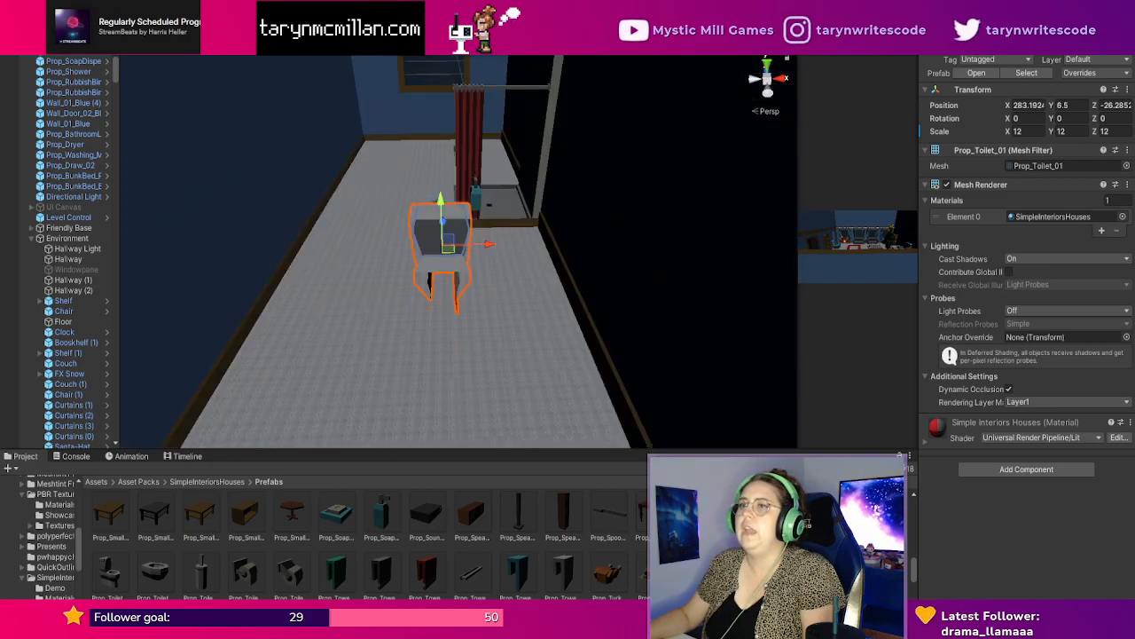
Rotate the toilet about 90.2 degrees around its vertical axis and move it against the blue side wall, at about X 246.5 and Z -18.4.
{"action": "key", "text": "e"}
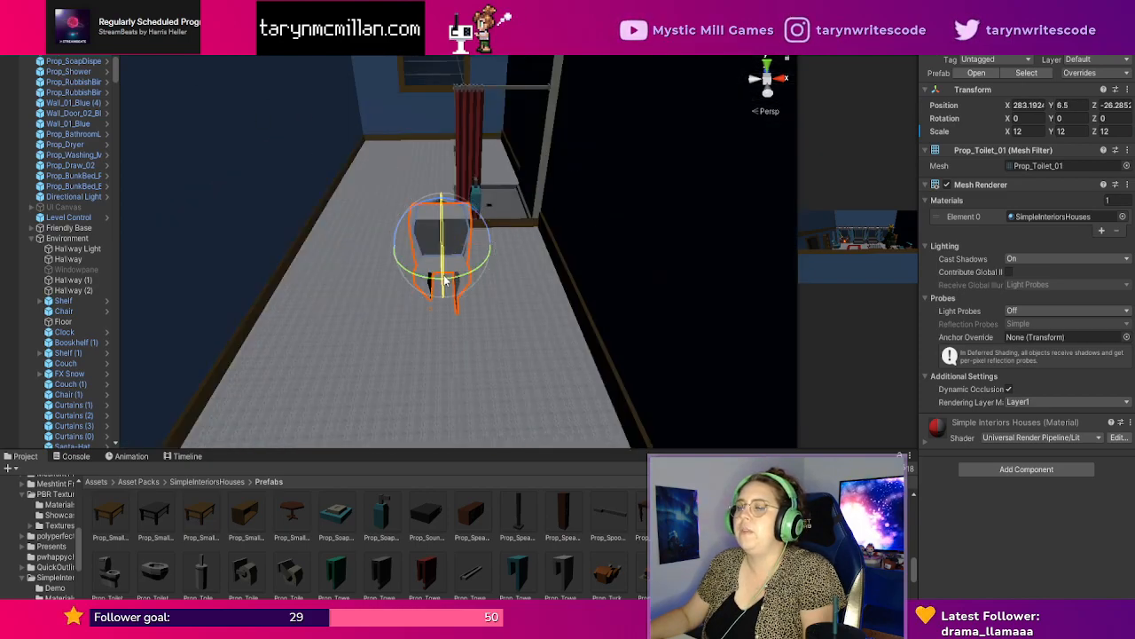
{"action": "left_click_drag", "start_coordinate": [493, 262], "coordinate": [507, 272]}
{"action": "key", "text": "ctrl+z"}
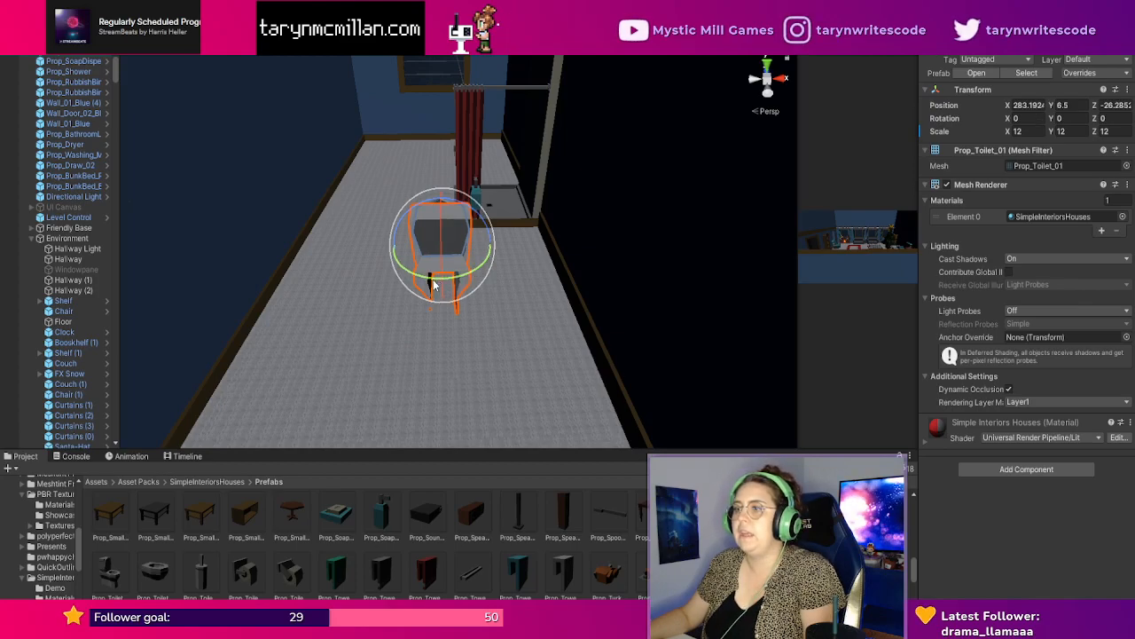
{"action": "left_click_drag", "start_coordinate": [434, 278], "coordinate": [273, 244]}
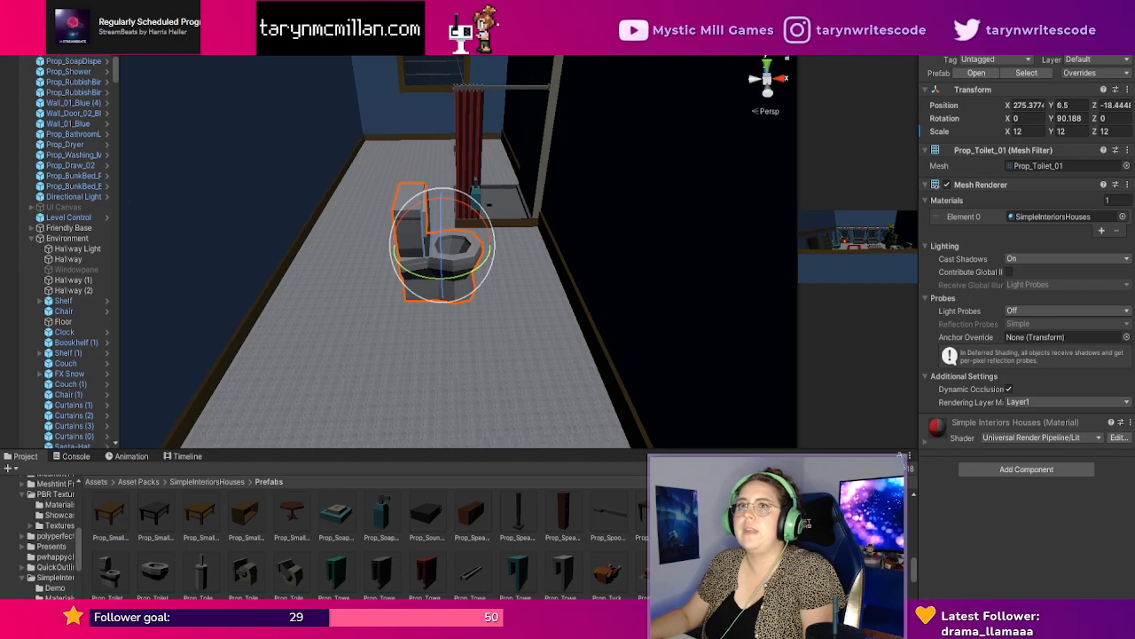
{"action": "key", "text": "w"}
{"action": "left_click_drag", "start_coordinate": [491, 246], "coordinate": [340, 233]}
{"action": "scroll", "coordinate": [492, 293], "scroll_direction": "down", "scroll_amount": 1}
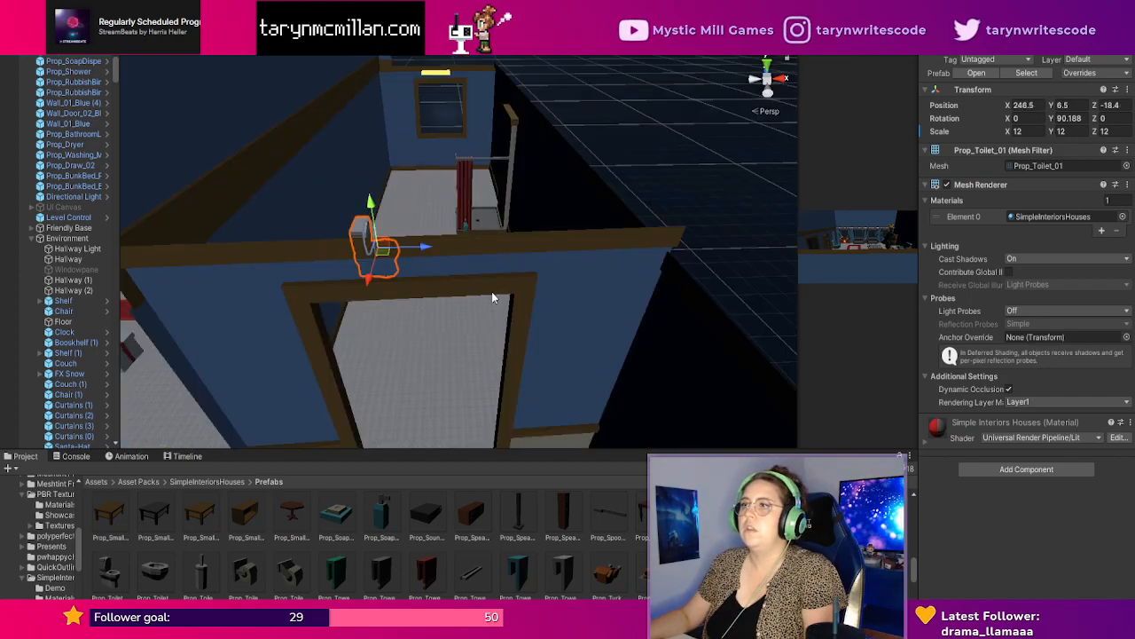
Shift the bathroom light sideways above the window to X 278.5.
{"action": "scroll", "coordinate": [493, 293], "scroll_direction": "up", "scroll_amount": 1}
{"action": "right_click_drag", "start_coordinate": [493, 292], "coordinate": [476, 249]}
{"action": "key", "text": "a"}
{"action": "left_click", "coordinate": [442, 89]}
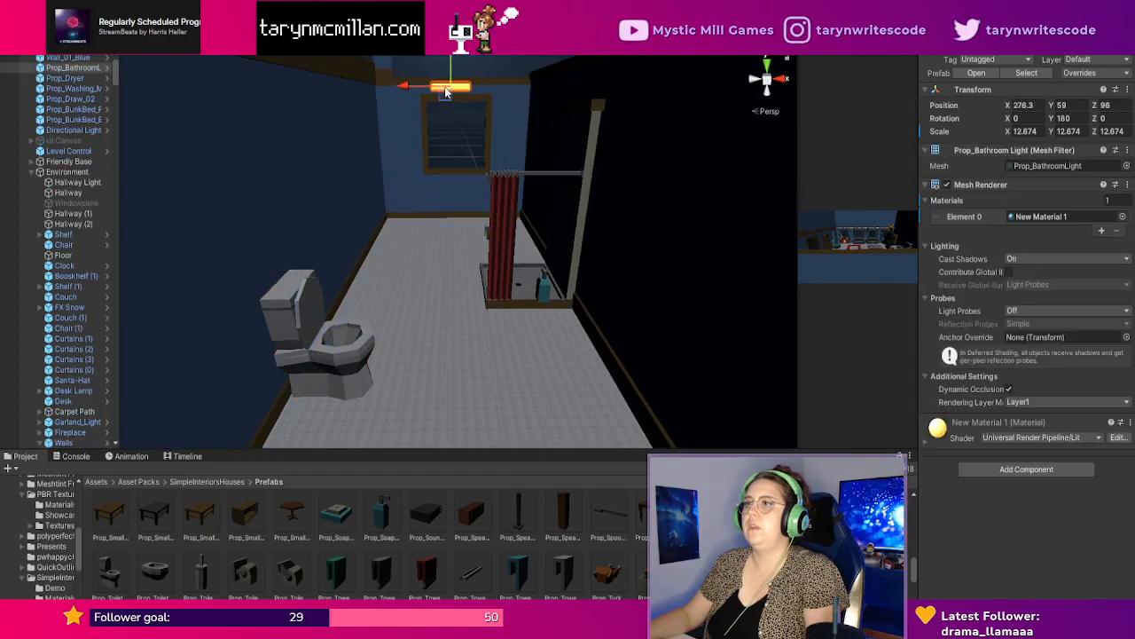
{"action": "left_click_drag", "start_coordinate": [419, 85], "coordinate": [409, 86]}
{"action": "left_click", "coordinate": [442, 88]}
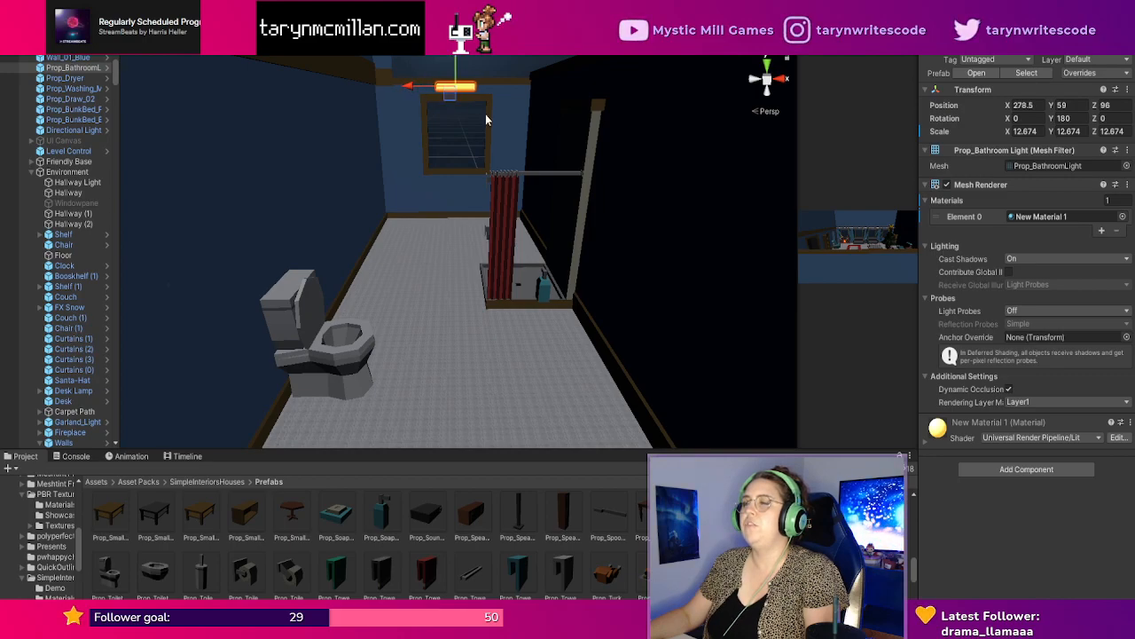
{"action": "left_click", "coordinate": [685, 296]}
{"action": "key", "text": "f"}
{"action": "scroll", "coordinate": [618, 344], "scroll_direction": "up", "scroll_amount": 5}
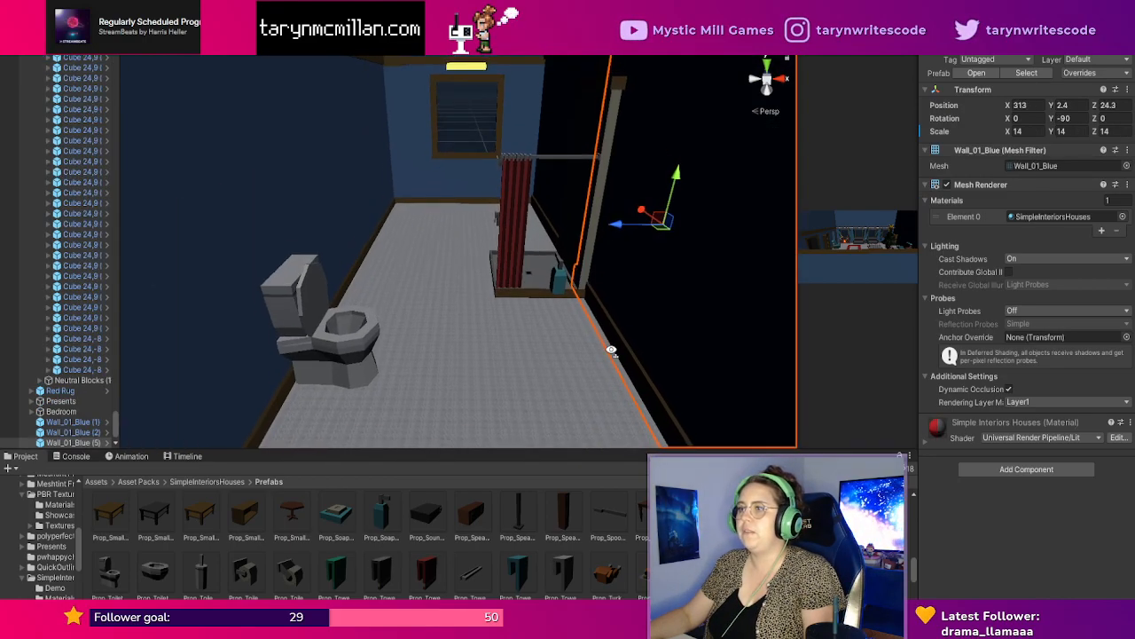
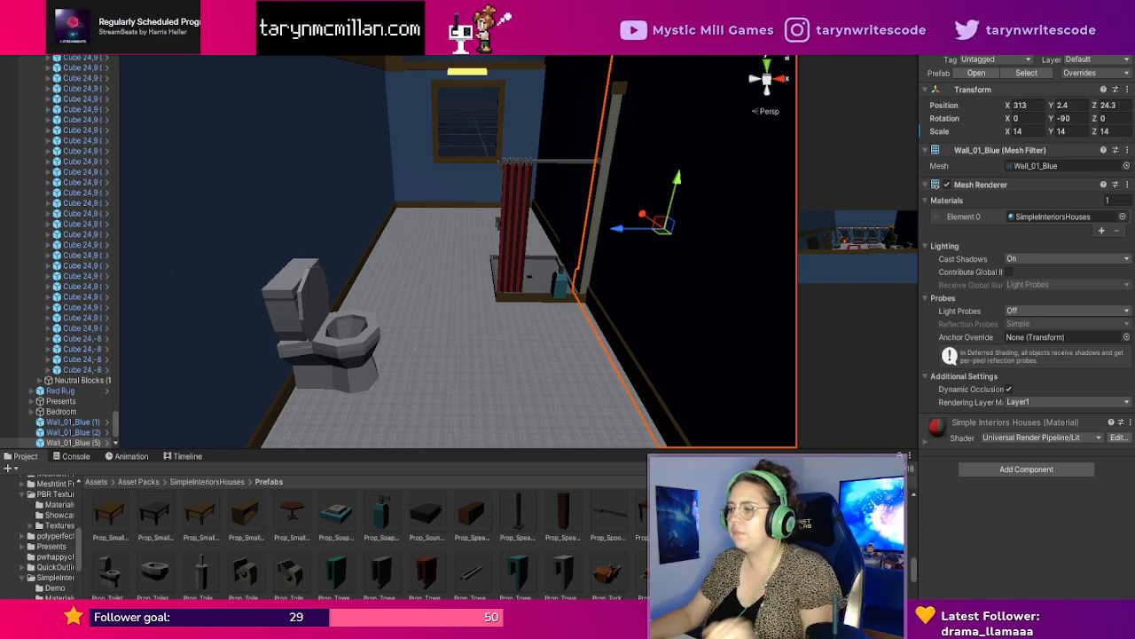
{"action": "scroll", "coordinate": [583, 381], "scroll_direction": "down", "scroll_amount": 3}
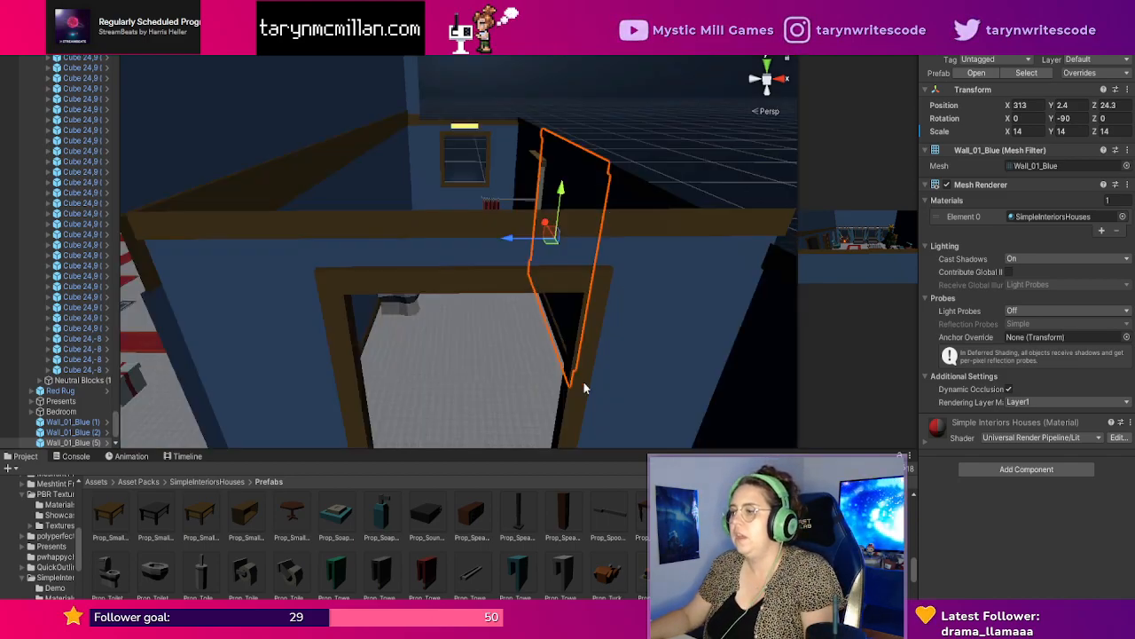
{"action": "scroll", "coordinate": [605, 408], "scroll_direction": "up", "scroll_amount": 3}
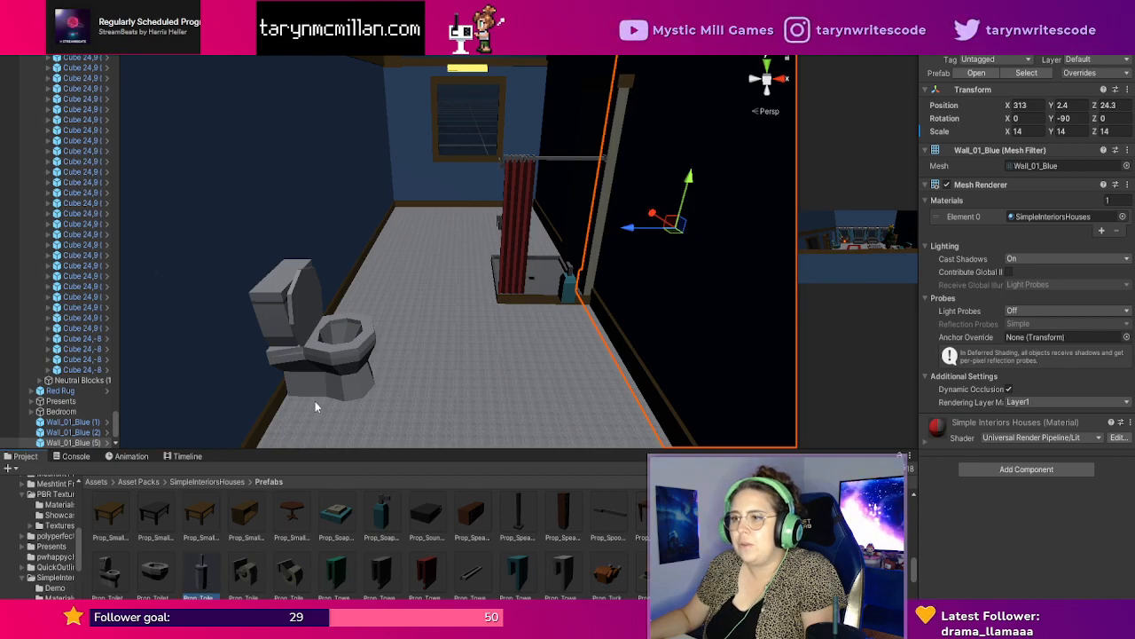
Add the Prop_ToiletBrush_01 prefab to the floor beside the toilet and scale it to 12 on all axes.
{"action": "left_click_drag", "start_coordinate": [302, 417], "coordinate": [302, 415]}
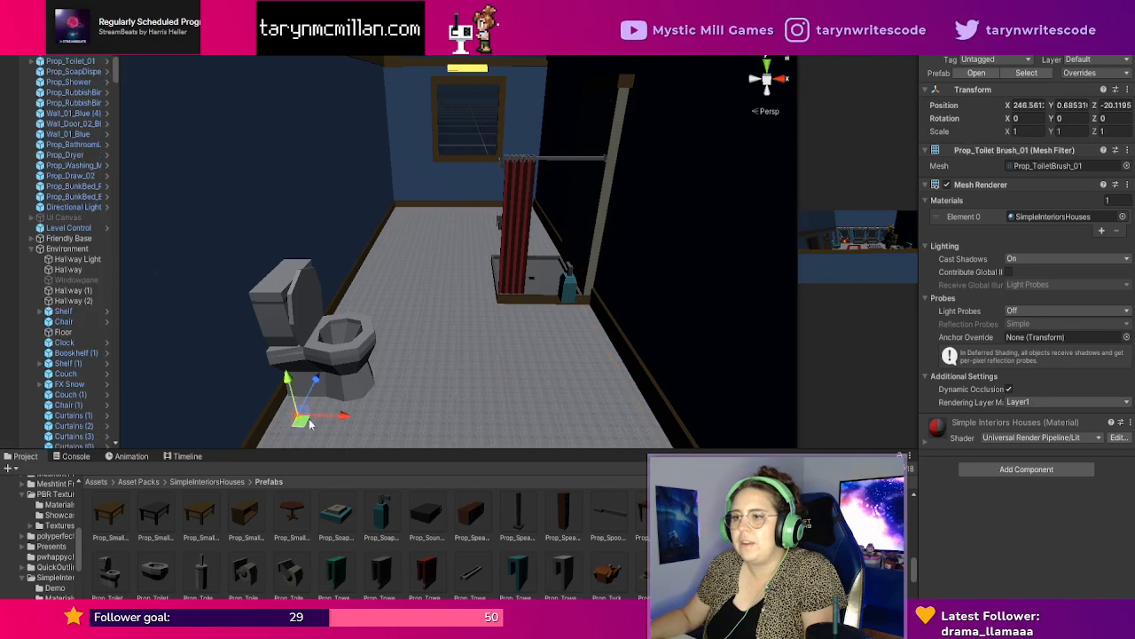
{"action": "left_click", "coordinate": [1029, 132]}
{"action": "type", "text": "12"}
{"action": "key", "text": "Tab"}
{"action": "type", "text": "12"}
{"action": "key", "text": "Tab"}
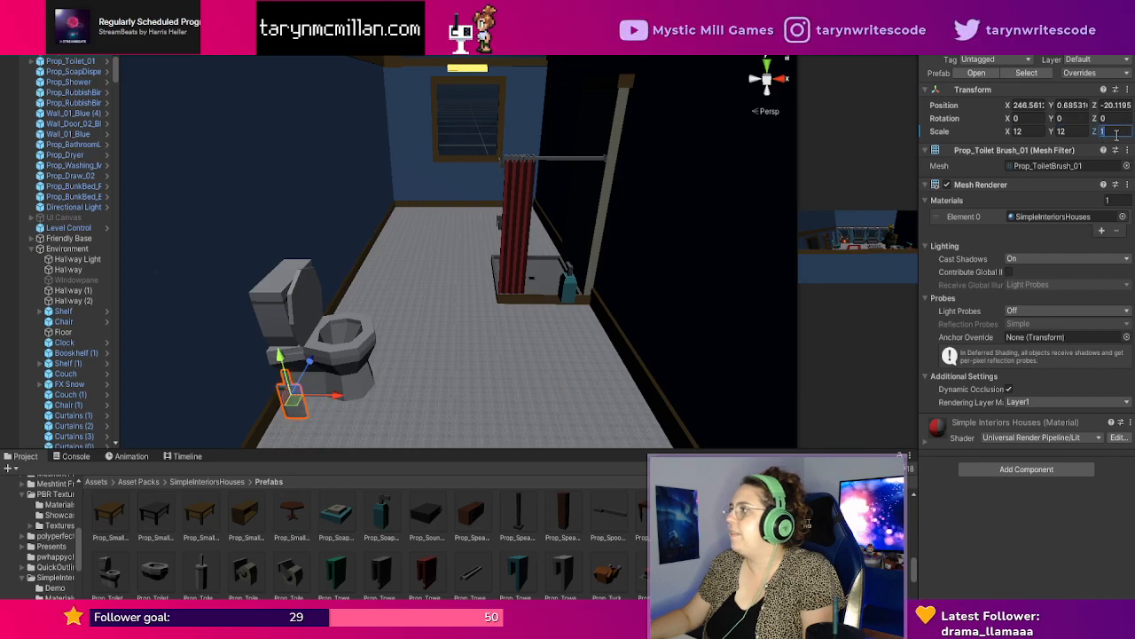
{"action": "type", "text": "12"}
Nudge the toilet brush clear of the toilet while keeping it close to the side wall.
{"action": "left_click", "coordinate": [410, 426]}
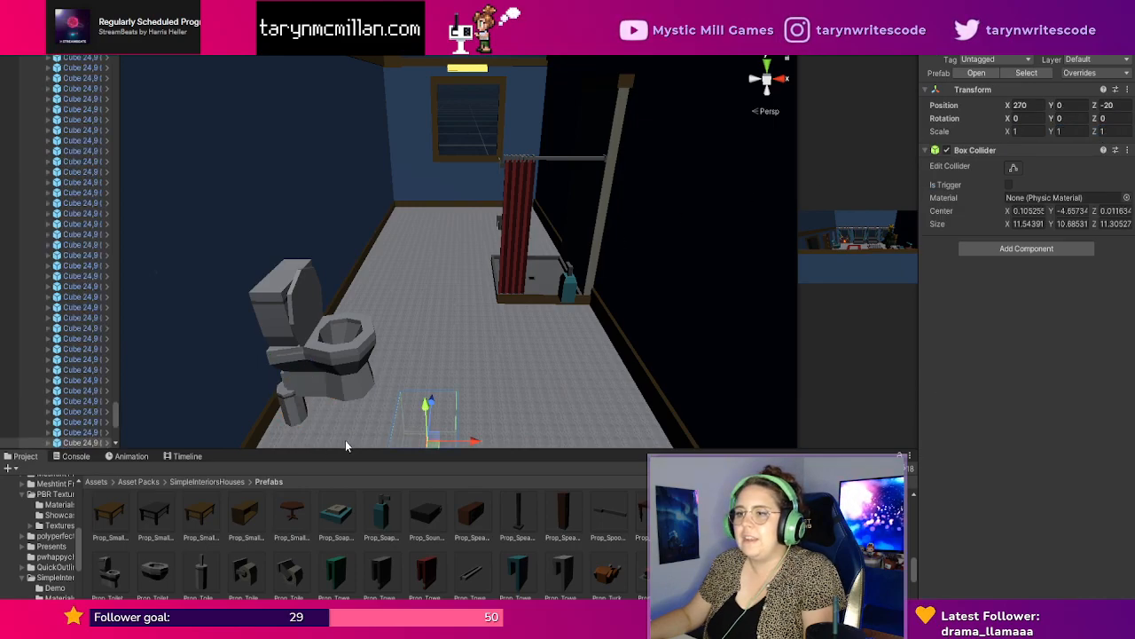
{"action": "left_click", "coordinate": [300, 414]}
{"action": "key", "text": "f"}
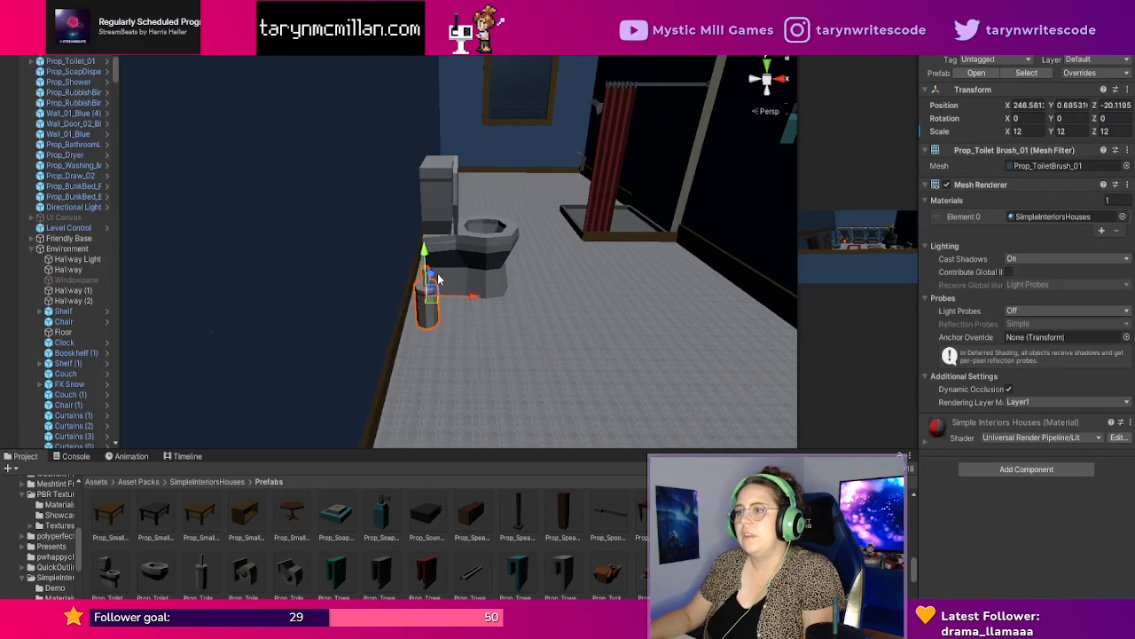
{"action": "mouse_move", "coordinate": [432, 274]}
{"action": "left_mouse_down"}
{"action": "mouse_move", "coordinate": [430, 285]}
{"action": "mouse_move", "coordinate": [425, 244]}
{"action": "mouse_move", "coordinate": [427, 279]}
{"action": "mouse_move", "coordinate": [434, 267]}
{"action": "left_mouse_up"}
{"action": "left_click", "coordinate": [680, 354]}
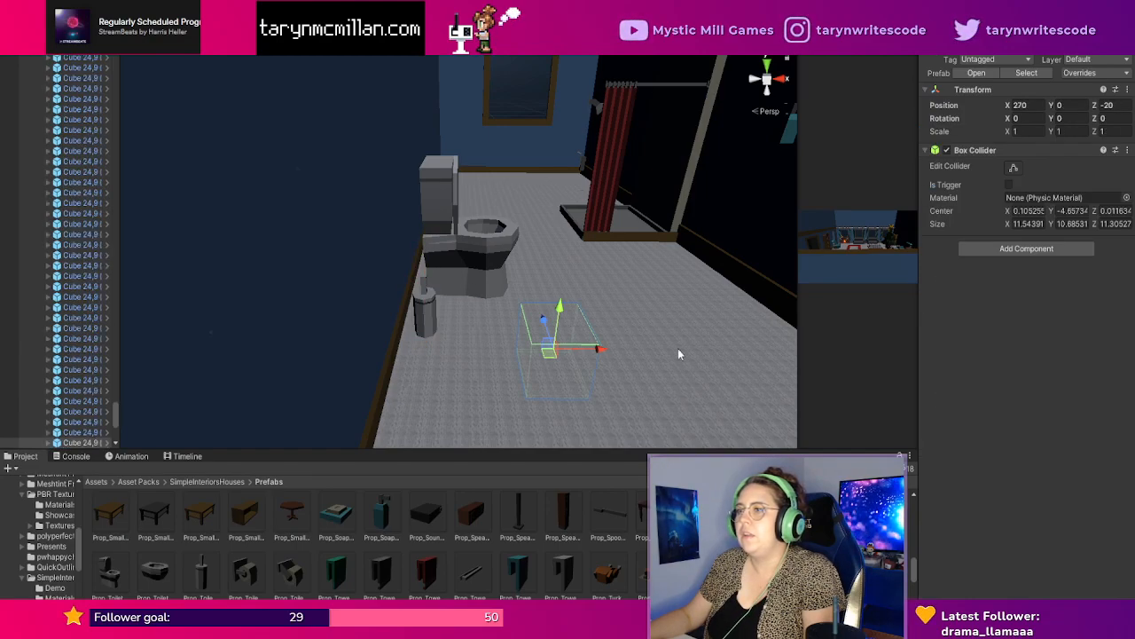
Find the Prop_Shelf_012 prefab in the SimpleInteriorsHouses prefabs and add it to the floor in front of the shower.
{"action": "middle_click_drag", "start_coordinate": [750, 300], "coordinate": [641, 341]}
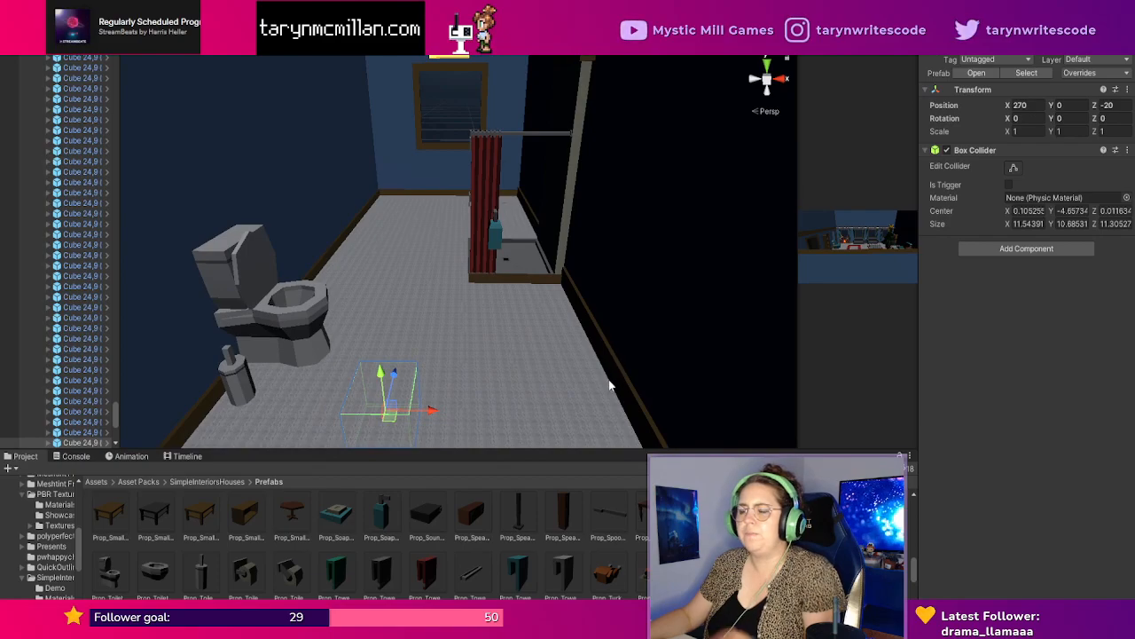
{"action": "scroll", "coordinate": [606, 480], "scroll_direction": "down", "scroll_amount": 1}
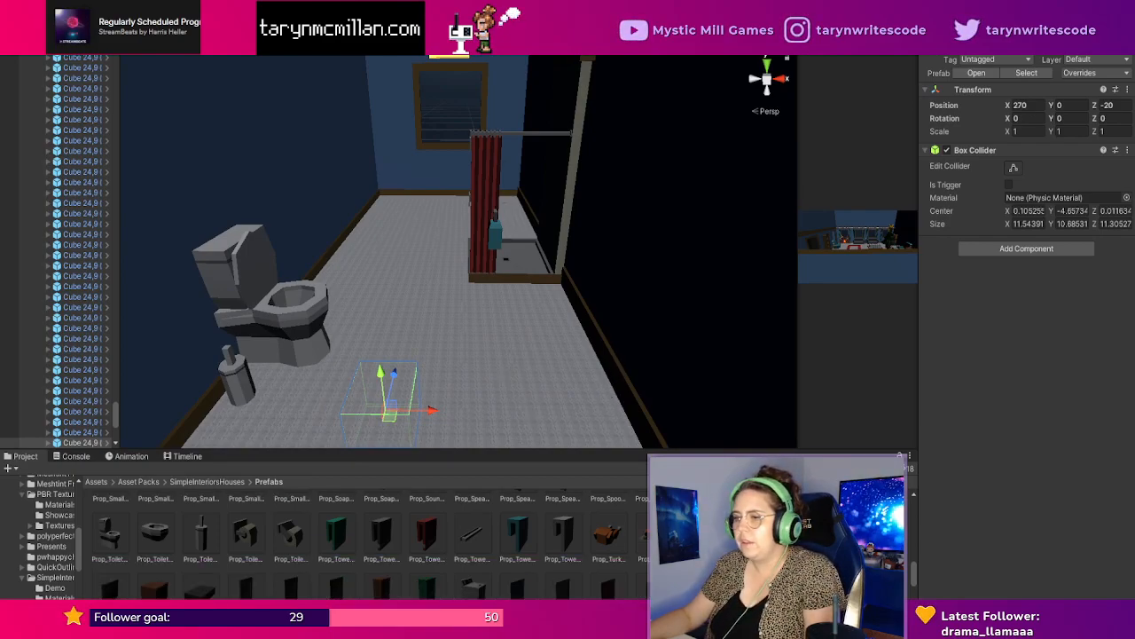
{"action": "scroll", "coordinate": [371, 544], "scroll_direction": "down", "scroll_amount": 1}
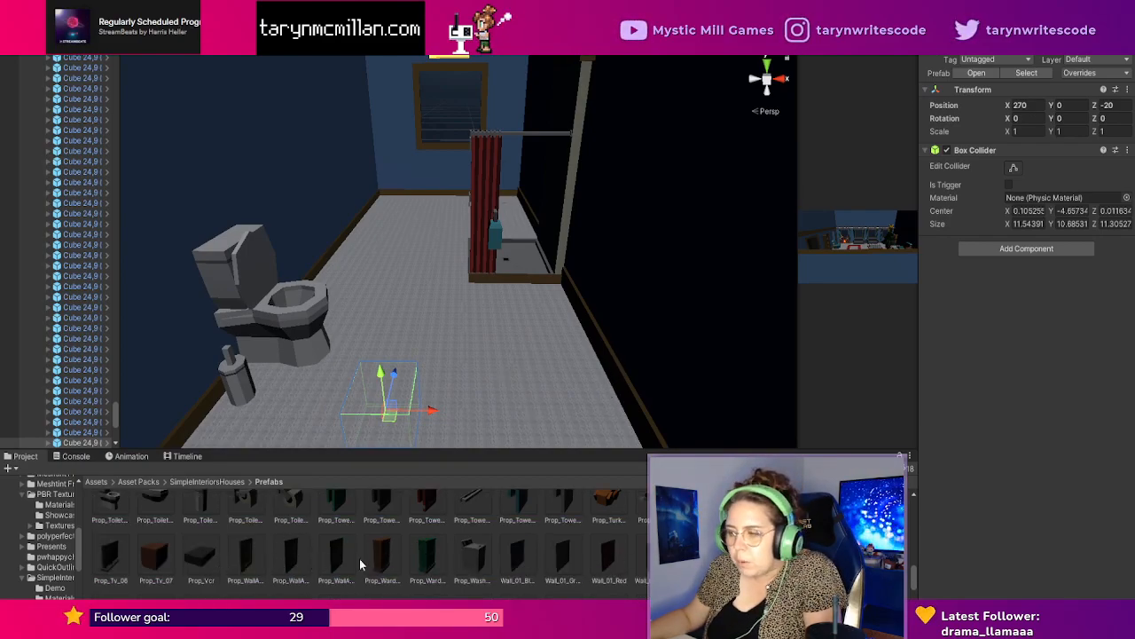
{"action": "scroll", "coordinate": [479, 588], "scroll_direction": "down", "scroll_amount": 1}
{"action": "scroll", "coordinate": [515, 585], "scroll_direction": "up", "scroll_amount": 3}
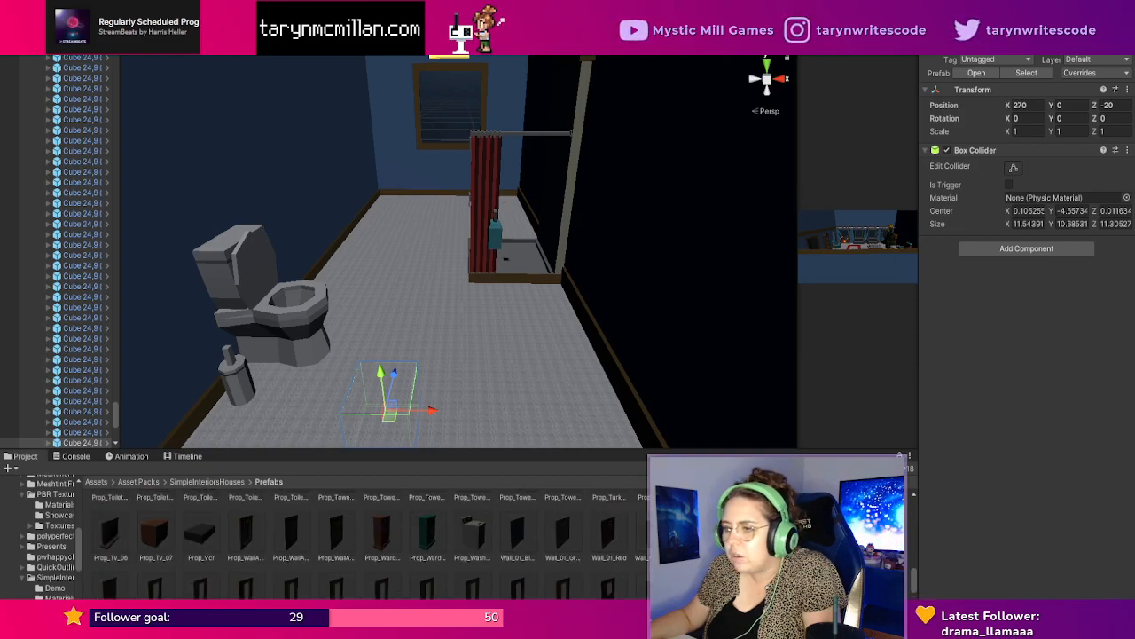
{"action": "scroll", "coordinate": [372, 544], "scroll_direction": "up", "scroll_amount": 1}
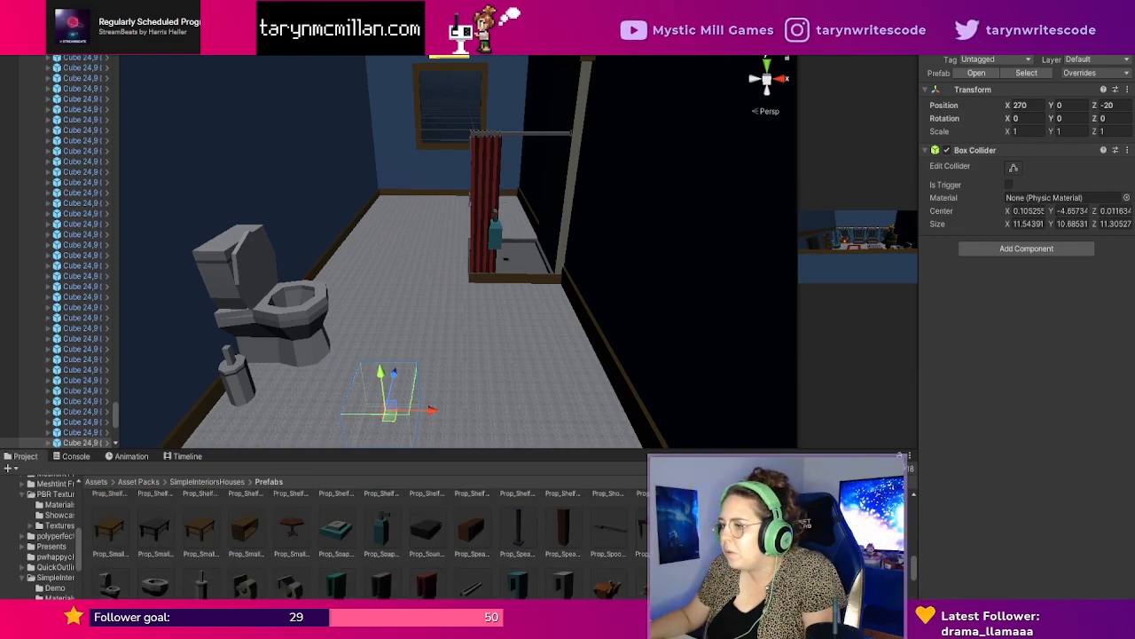
{"action": "scroll", "coordinate": [371, 544], "scroll_direction": "up", "scroll_amount": 1}
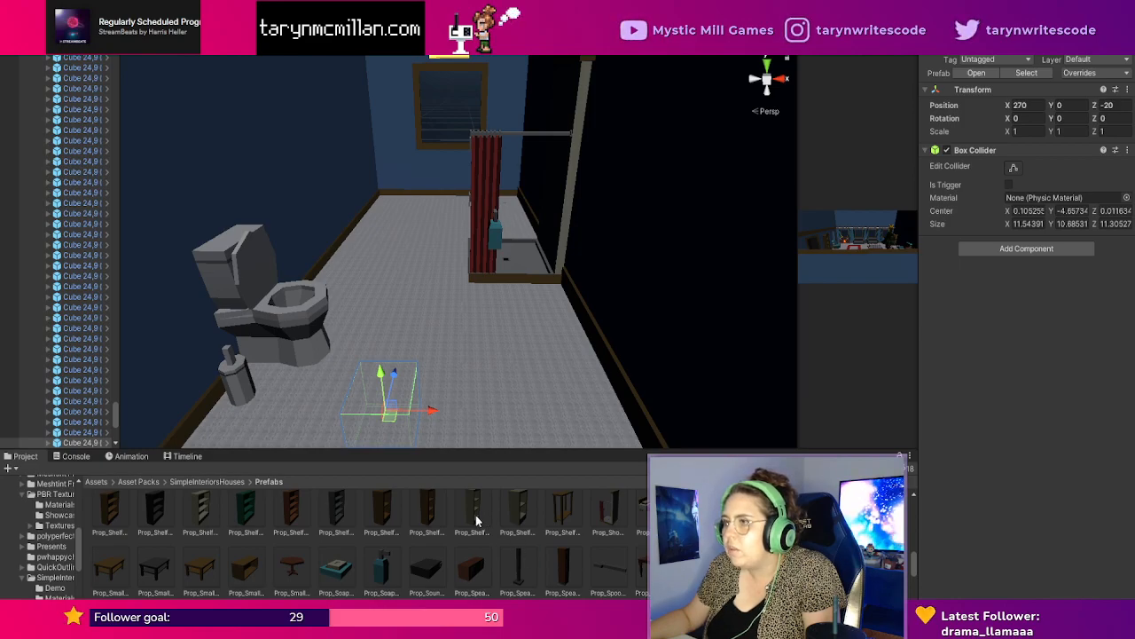
{"action": "left_click_drag", "start_coordinate": [476, 520], "coordinate": [504, 335]}
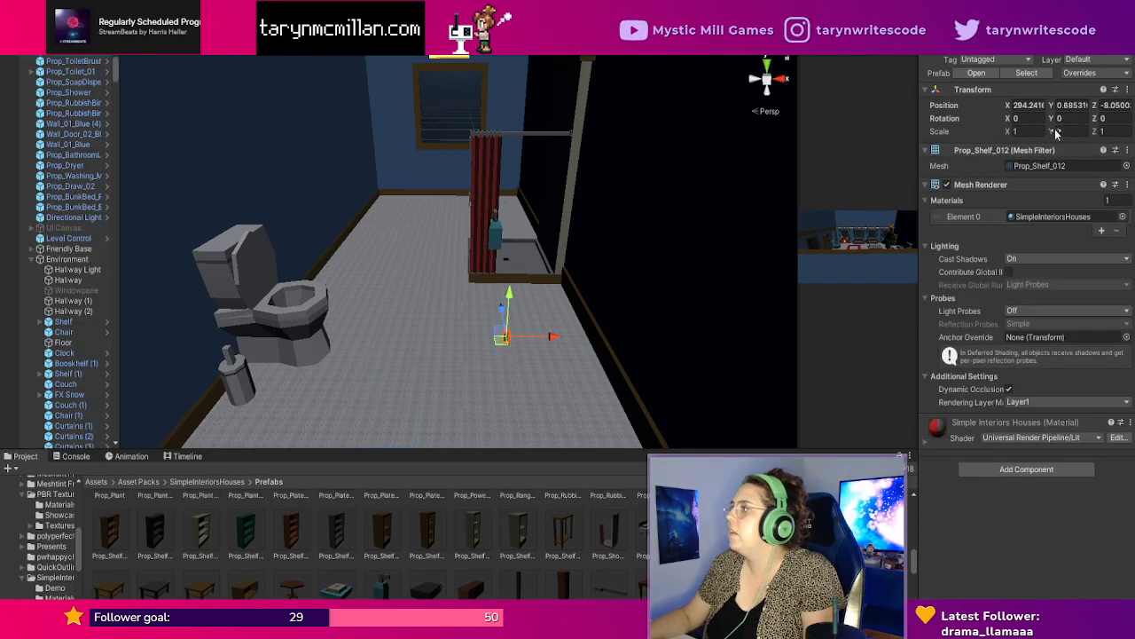
Scale the shelf to 12 on all axes and move it toward the corner beside the window, at about X 254.2 and Z 70.3.
{"action": "left_click", "coordinate": [1026, 131]}
{"action": "type", "text": "12"}
{"action": "key", "text": "Tab"}
{"action": "type", "text": "12"}
{"action": "key", "text": "Tab"}
{"action": "type", "text": "12"}
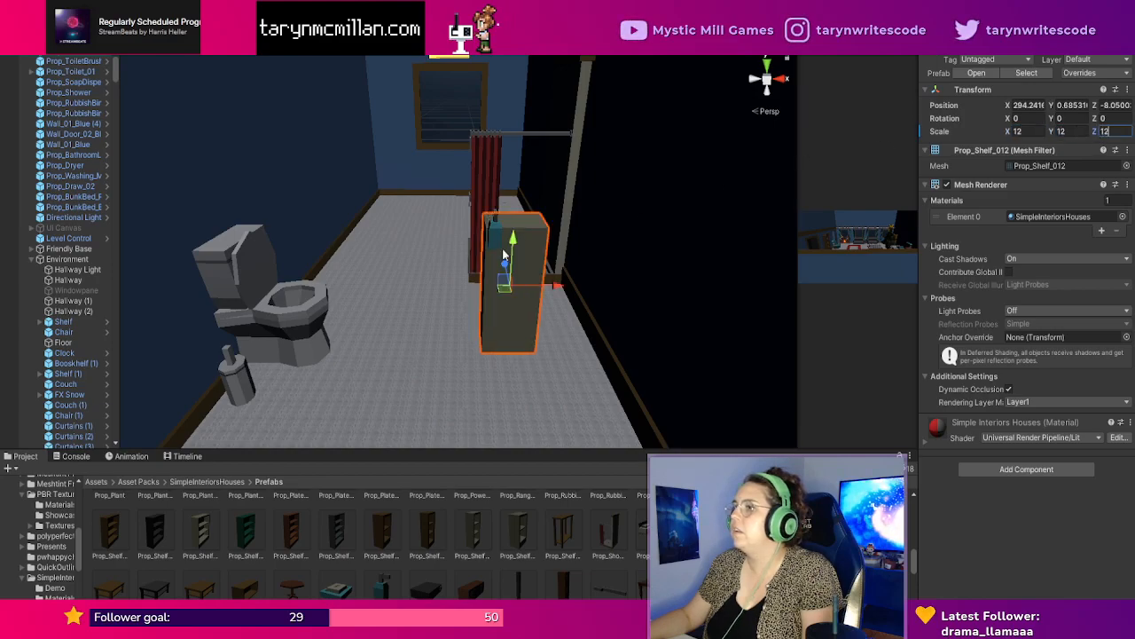
{"action": "left_click_drag", "start_coordinate": [556, 286], "coordinate": [438, 185]}
{"action": "middle_click_drag", "start_coordinate": [440, 185], "coordinate": [455, 228]}
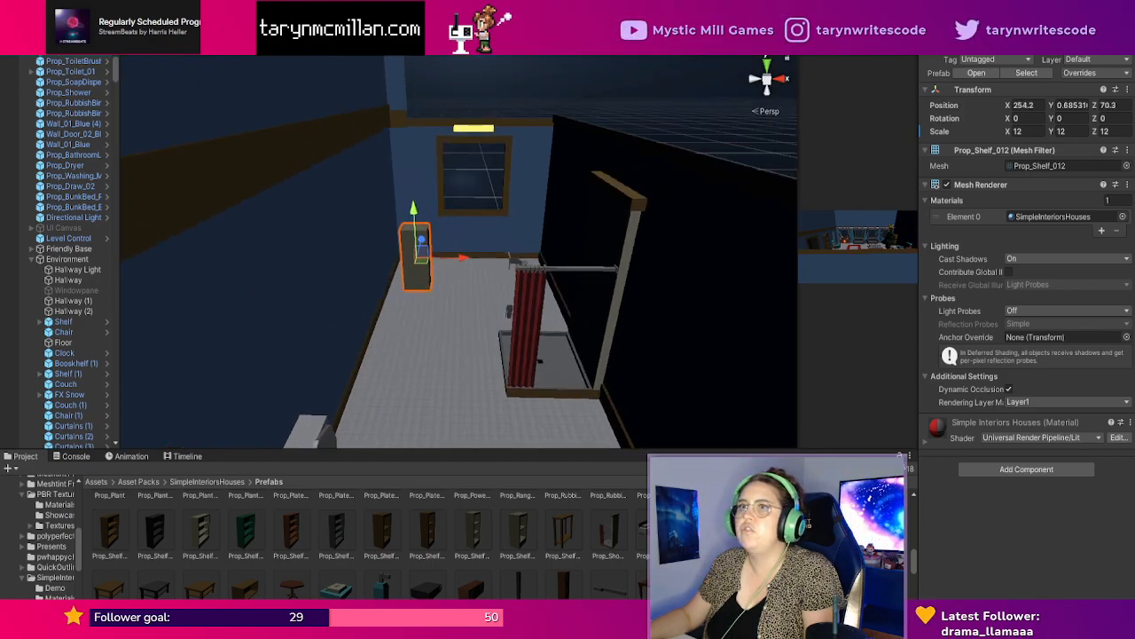
Turn the shelf to face into the room with a Y rotation of 180.
{"action": "key", "text": "e"}
{"action": "left_click_drag", "start_coordinate": [440, 282], "coordinate": [724, 216]}
{"action": "left_click", "coordinate": [1071, 118]}
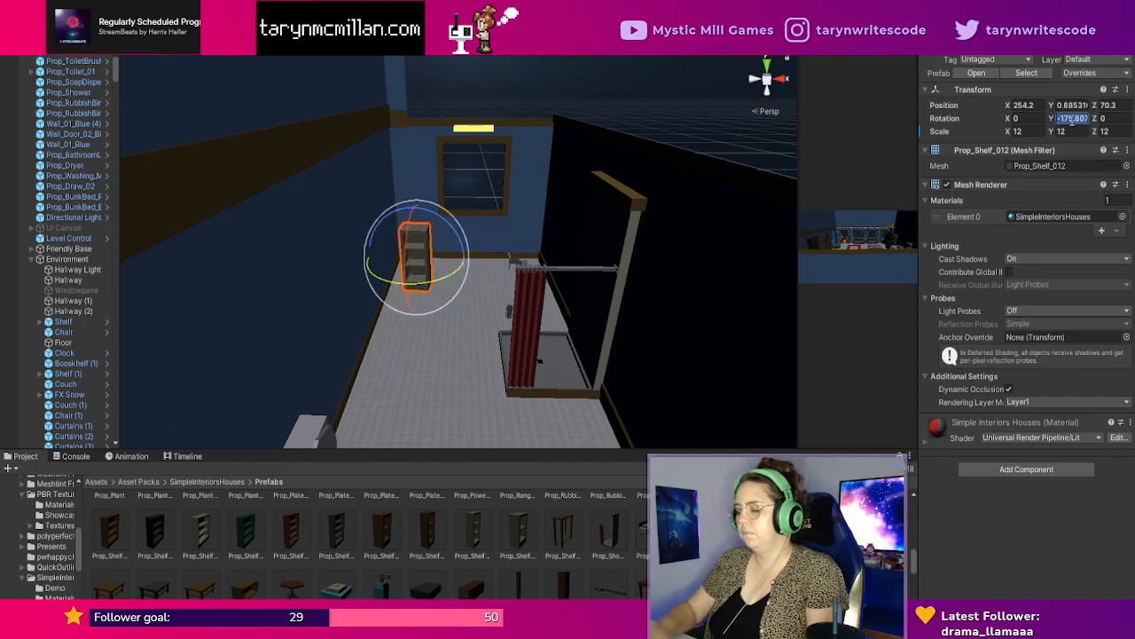
{"action": "type", "text": "--"}
{"action": "type", "text": "180"}
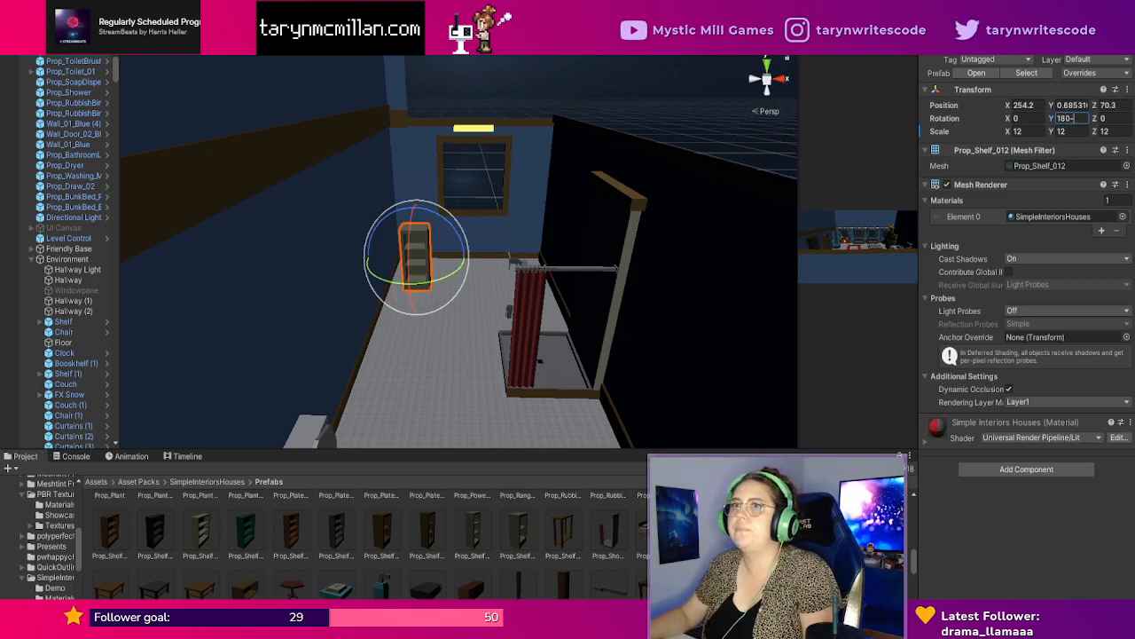
{"action": "key", "text": "Return"}
Enlarge the shelf uniformly to about 20.8 and fit it into the corner beside the window, at about X 252.5, Y 2.4 and Z 88.5.
{"action": "key", "text": "w"}
{"action": "left_click_drag", "start_coordinate": [414, 282], "coordinate": [414, 261]}
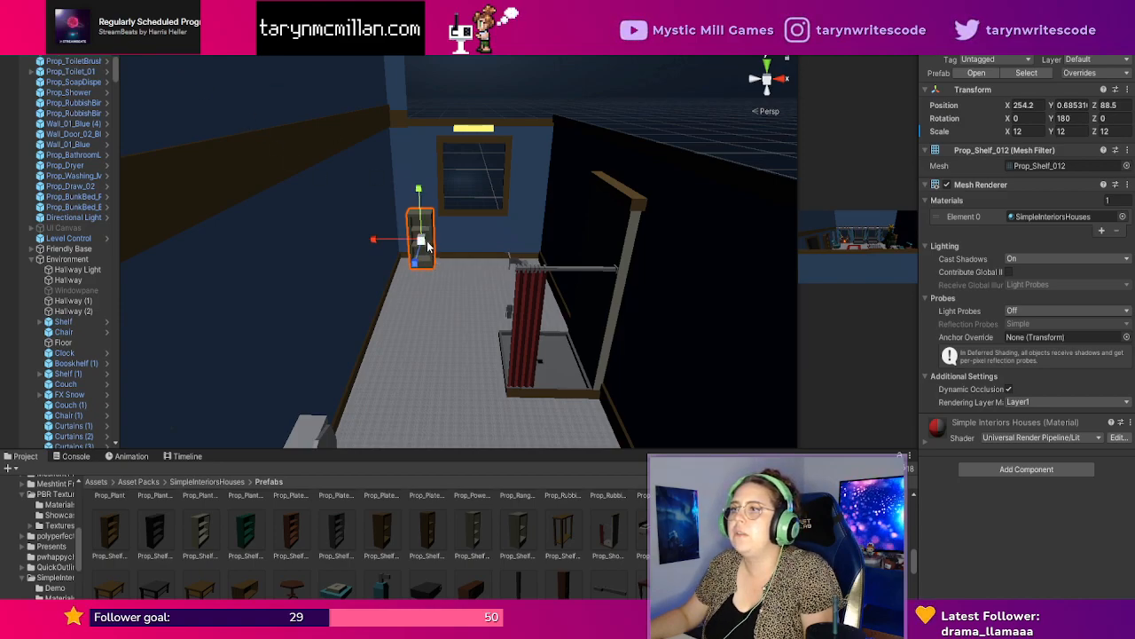
{"action": "left_click_drag", "start_coordinate": [427, 240], "coordinate": [422, 182]}
{"action": "left_click_drag", "start_coordinate": [377, 217], "coordinate": [373, 219]}
{"action": "left_click", "coordinate": [546, 226]}
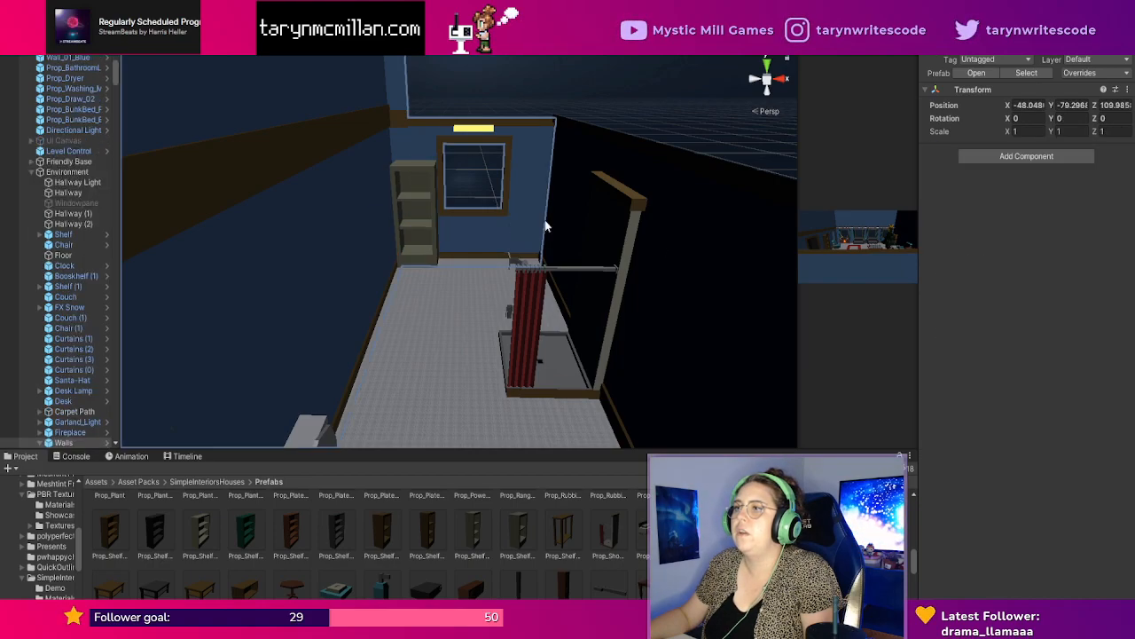
{"action": "scroll", "coordinate": [479, 249], "scroll_direction": "up", "scroll_amount": 3}
{"action": "left_click", "coordinate": [413, 259]}
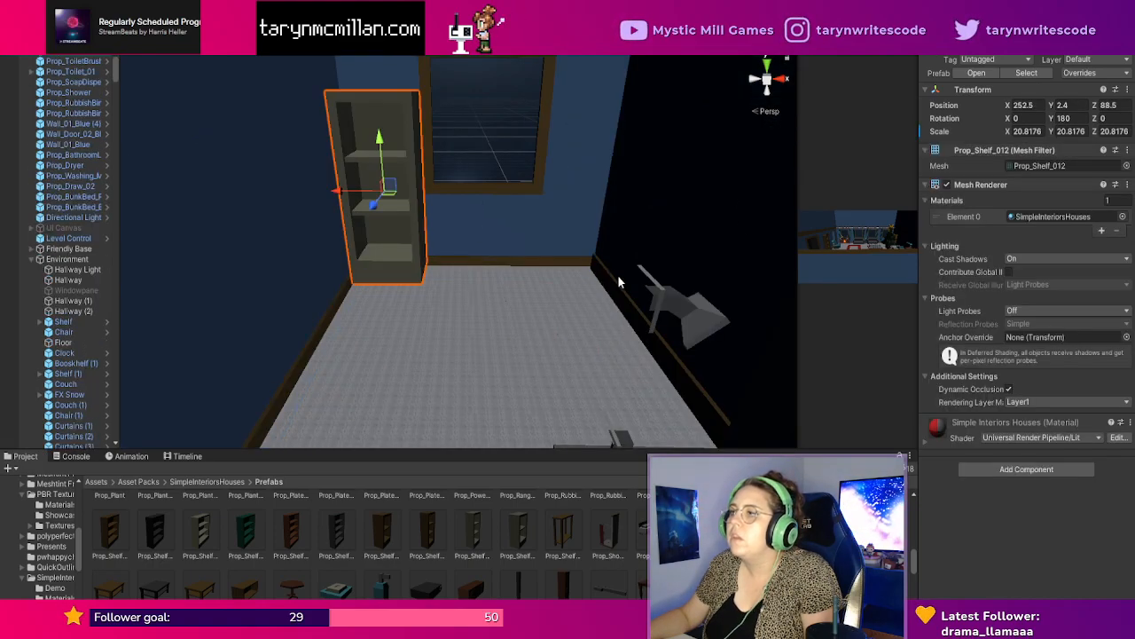
Add the Prop_Mirror prefab to the wall beside the window and set its Y rotation to 180.
{"action": "scroll", "coordinate": [639, 284], "scroll_direction": "down", "scroll_amount": 5}
{"action": "left_click_drag", "start_coordinate": [509, 355], "coordinate": [429, 231]}
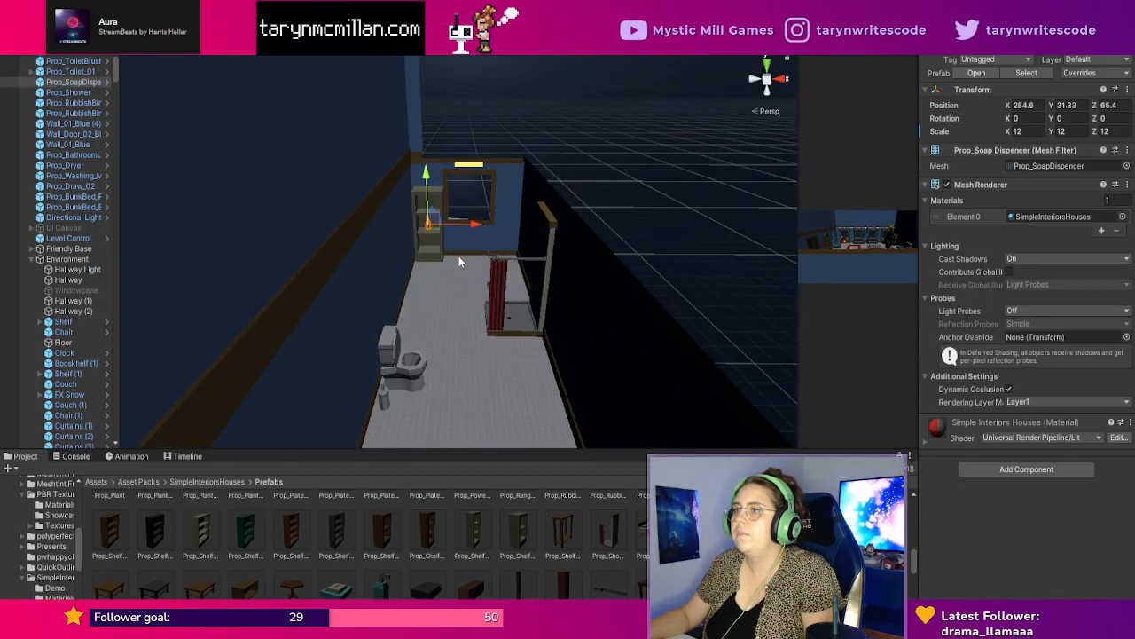
{"action": "scroll", "coordinate": [460, 258], "scroll_direction": "up", "scroll_amount": 3}
{"action": "left_click", "coordinate": [460, 258]}
{"action": "left_click", "coordinate": [416, 213]}
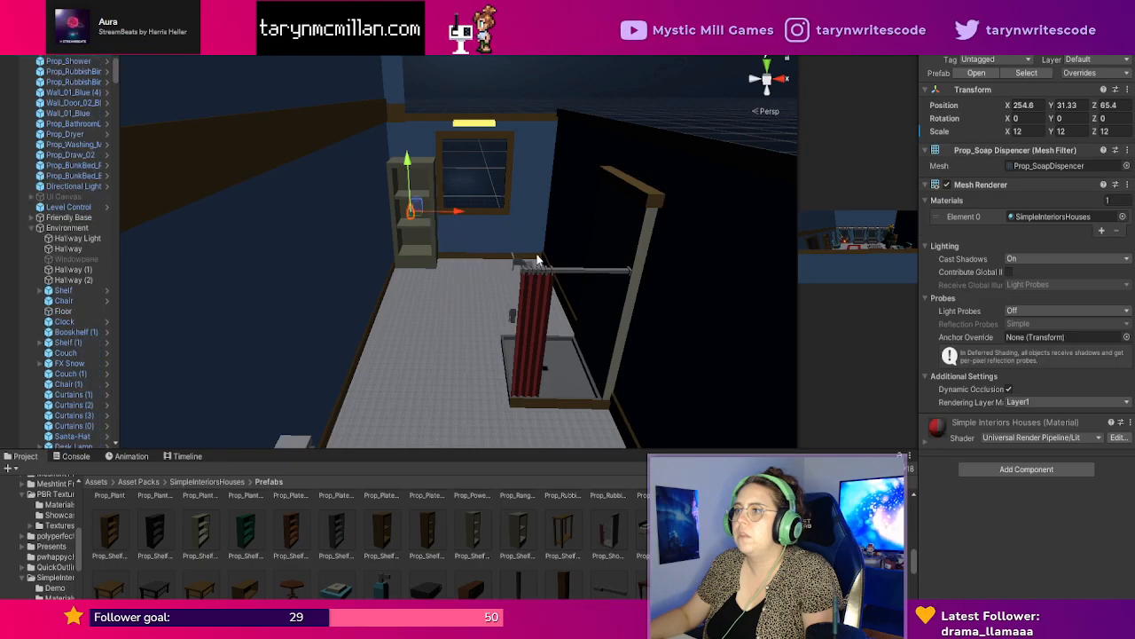
{"action": "scroll", "coordinate": [364, 533], "scroll_direction": "up", "scroll_amount": 5}
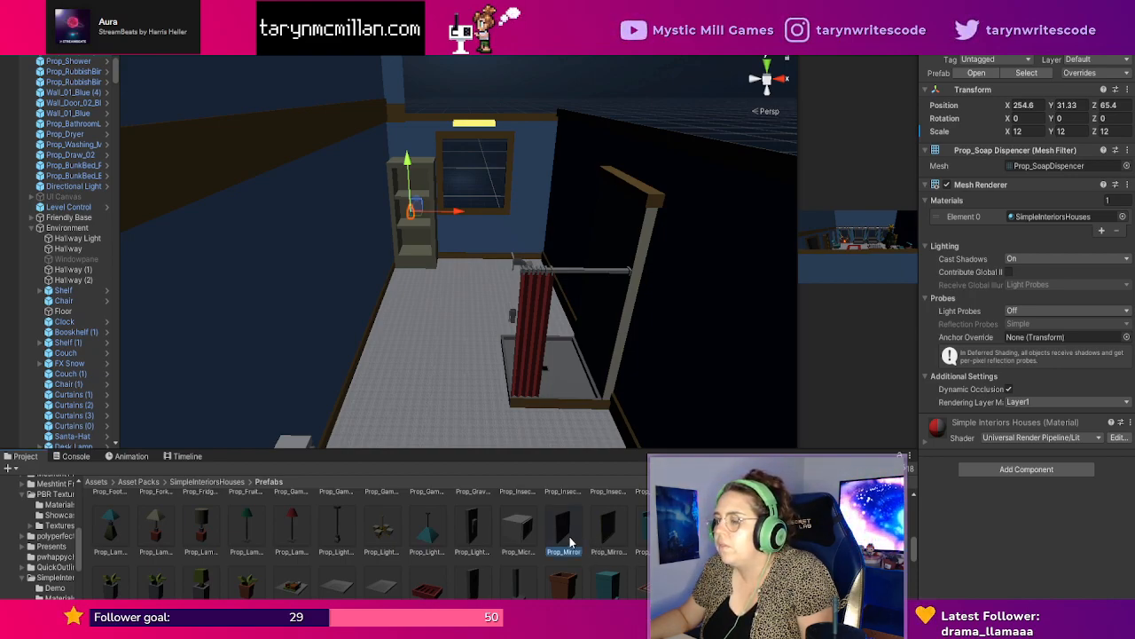
{"action": "left_click", "coordinate": [535, 171]}
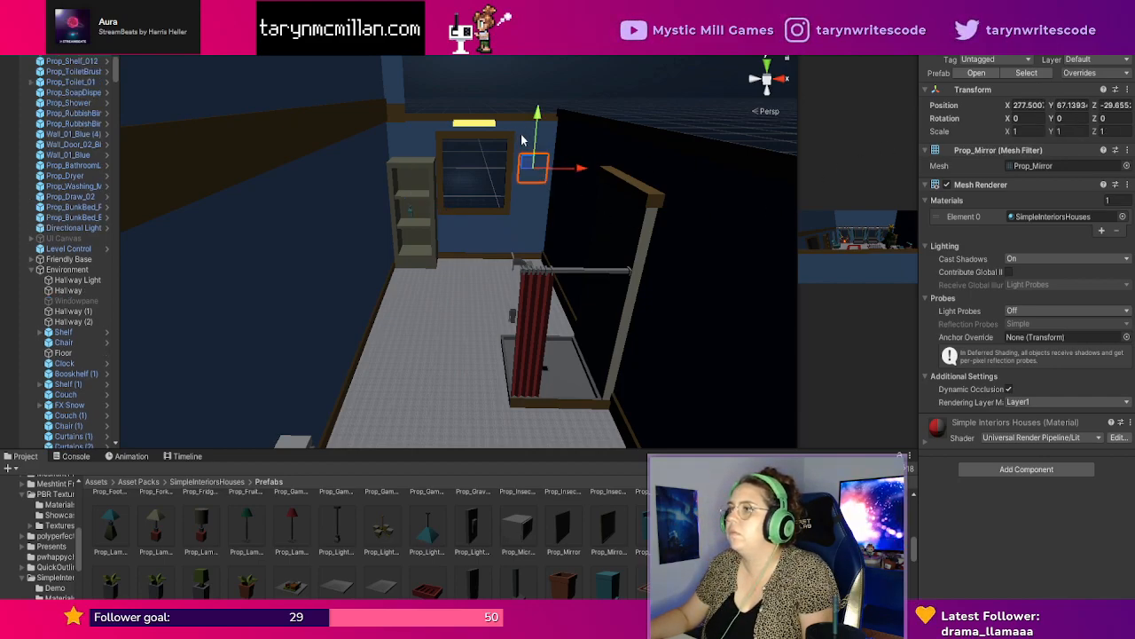
{"action": "left_click", "coordinate": [1075, 119]}
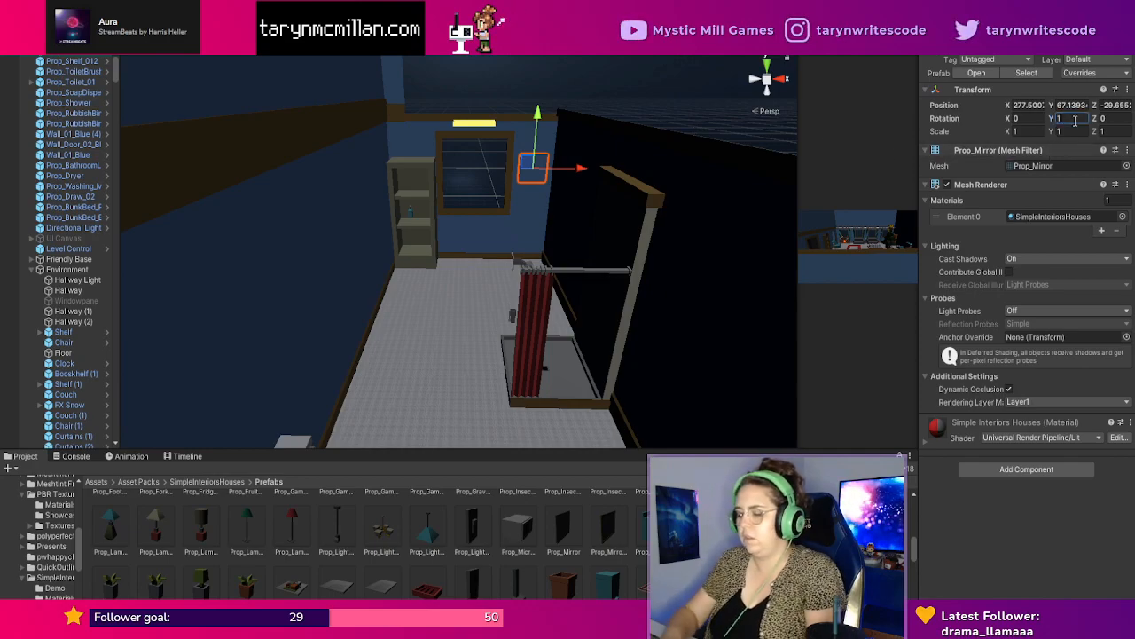
{"action": "type", "text": "180"}
{"action": "left_click", "coordinate": [573, 256]}
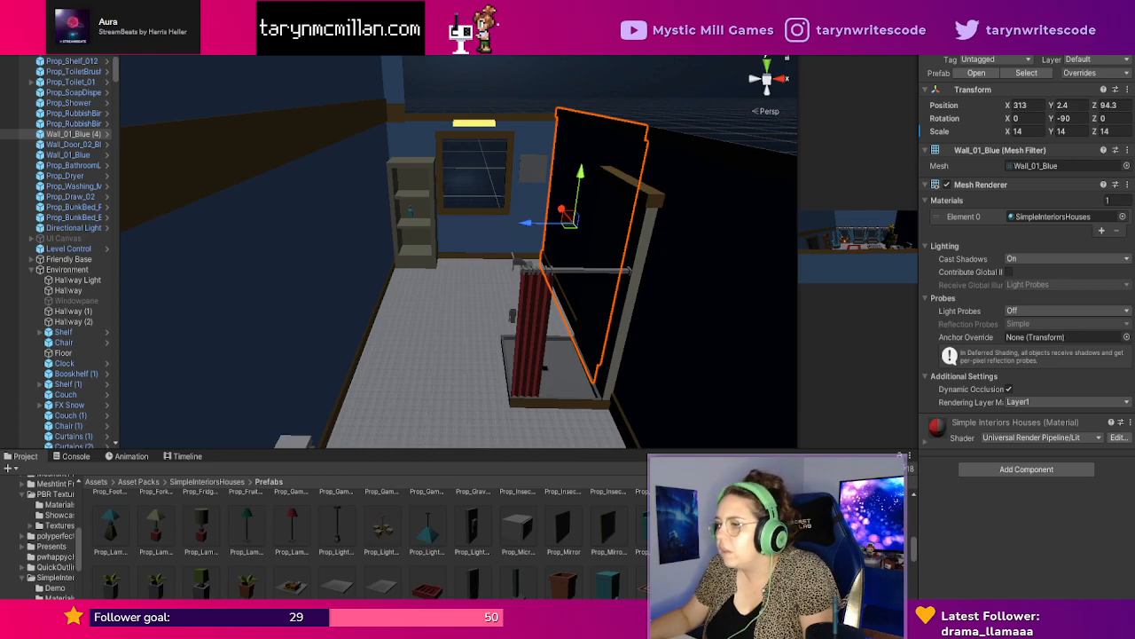
Find the white bathroom cabinet prefab in the SimpleInteriorsHouses prefabs and add it to the bathroom floor in front of the shelf.
{"action": "scroll", "coordinate": [368, 541], "scroll_direction": "up", "scroll_amount": 1}
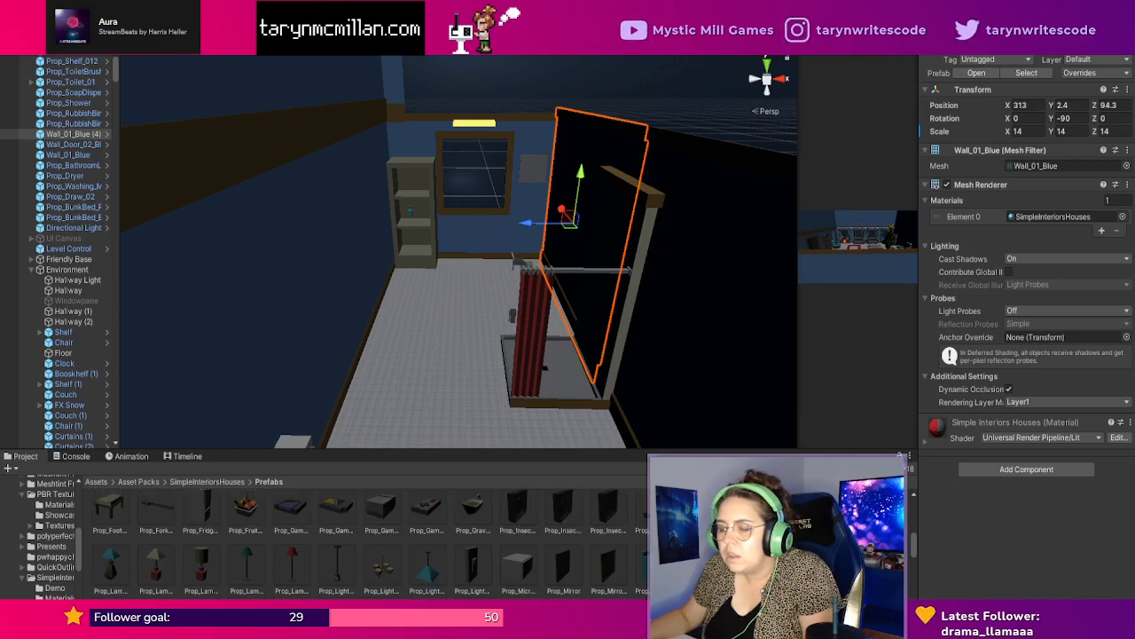
{"action": "scroll", "coordinate": [368, 541], "scroll_direction": "up", "scroll_amount": 2}
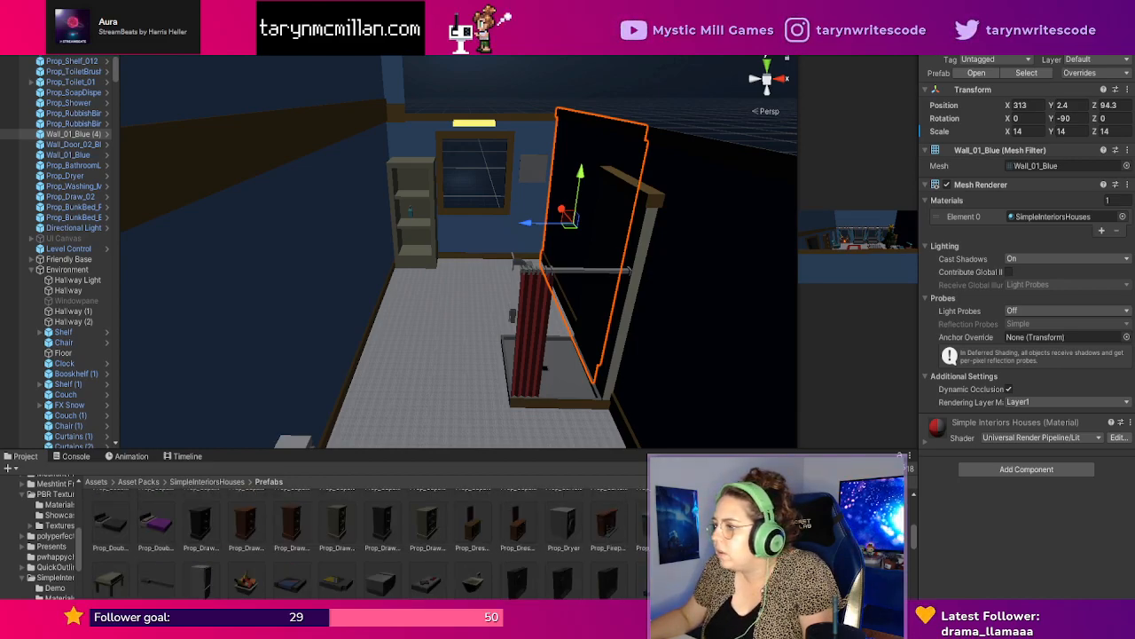
{"action": "scroll", "coordinate": [368, 541], "scroll_direction": "up", "scroll_amount": 1}
{"action": "scroll", "coordinate": [368, 541], "scroll_direction": "up", "scroll_amount": 1}
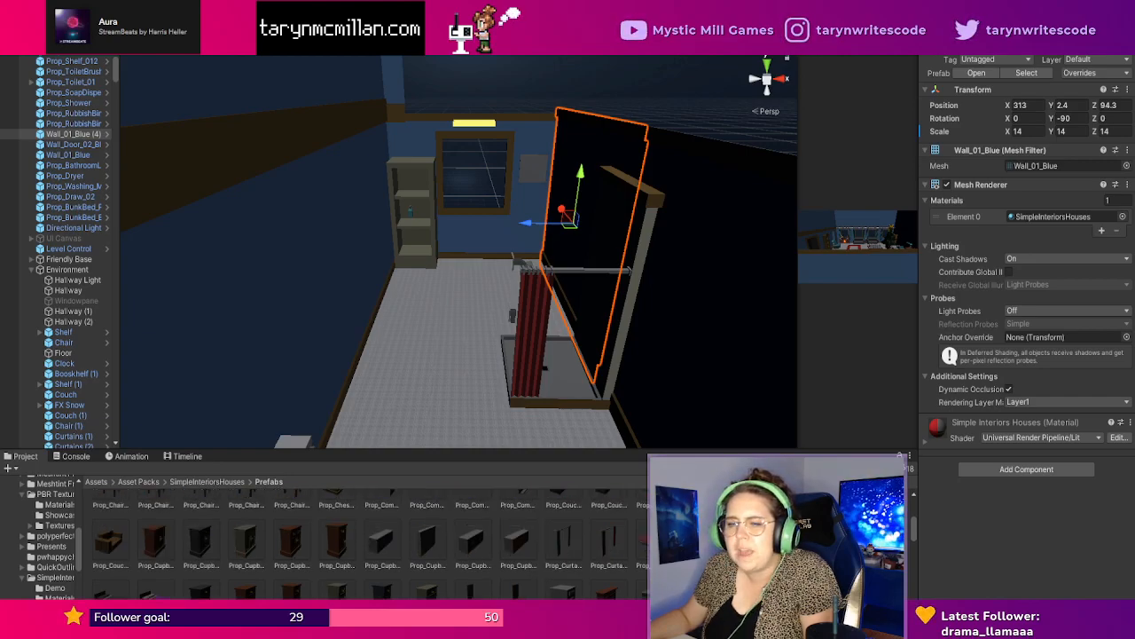
{"action": "scroll", "coordinate": [368, 541], "scroll_direction": "up", "scroll_amount": 1}
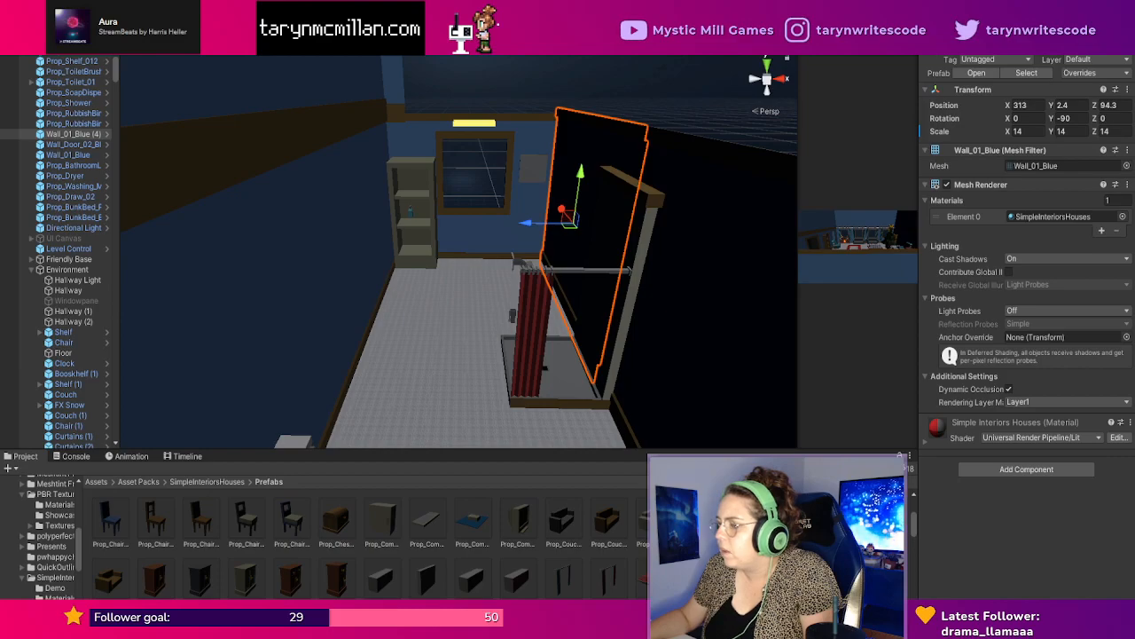
{"action": "scroll", "coordinate": [368, 541], "scroll_direction": "up", "scroll_amount": 2}
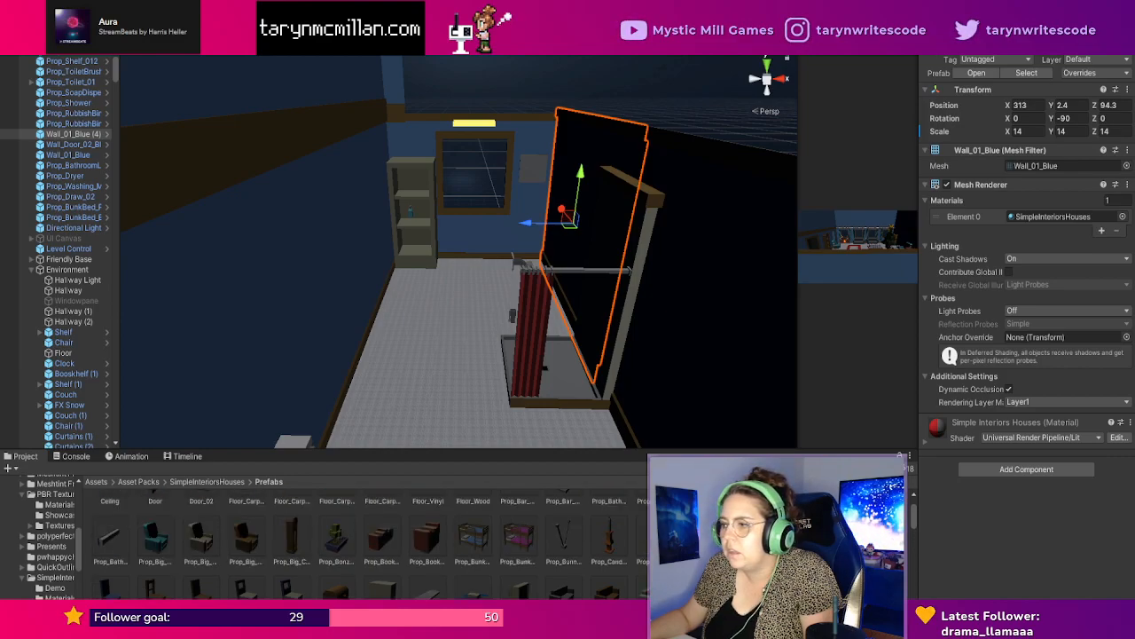
{"action": "scroll", "coordinate": [369, 541], "scroll_direction": "up", "scroll_amount": 1}
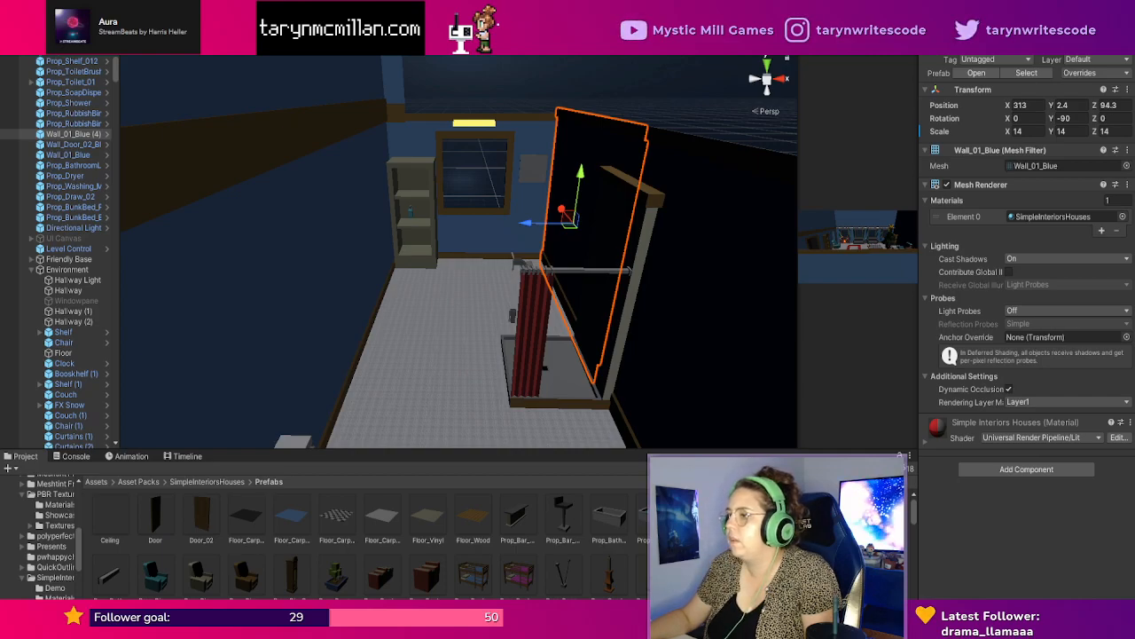
{"action": "scroll", "coordinate": [678, 523], "scroll_direction": "up", "scroll_amount": 1}
{"action": "left_click_drag", "start_coordinate": [679, 519], "coordinate": [439, 348]}
Scale the bathroom cabinet to 12 on all three axes.
{"action": "left_click", "coordinate": [1028, 132]}
{"action": "type", "text": "12"}
{"action": "key", "text": "Tab"}
{"action": "type", "text": "12"}
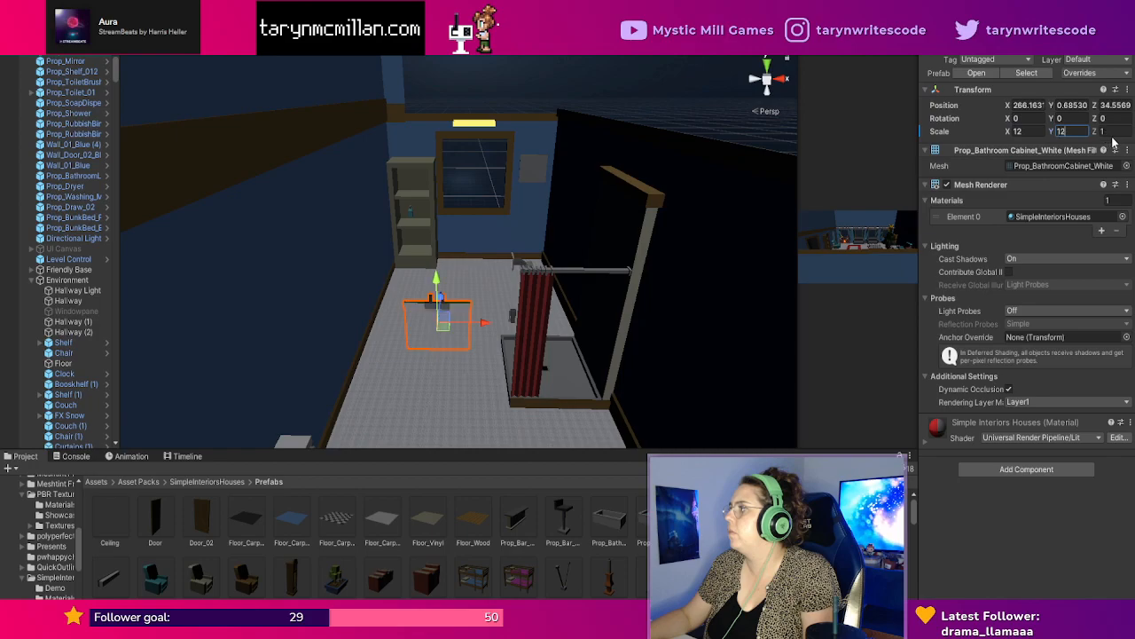
{"action": "key", "text": "Tab"}
{"action": "type", "text": "12"}
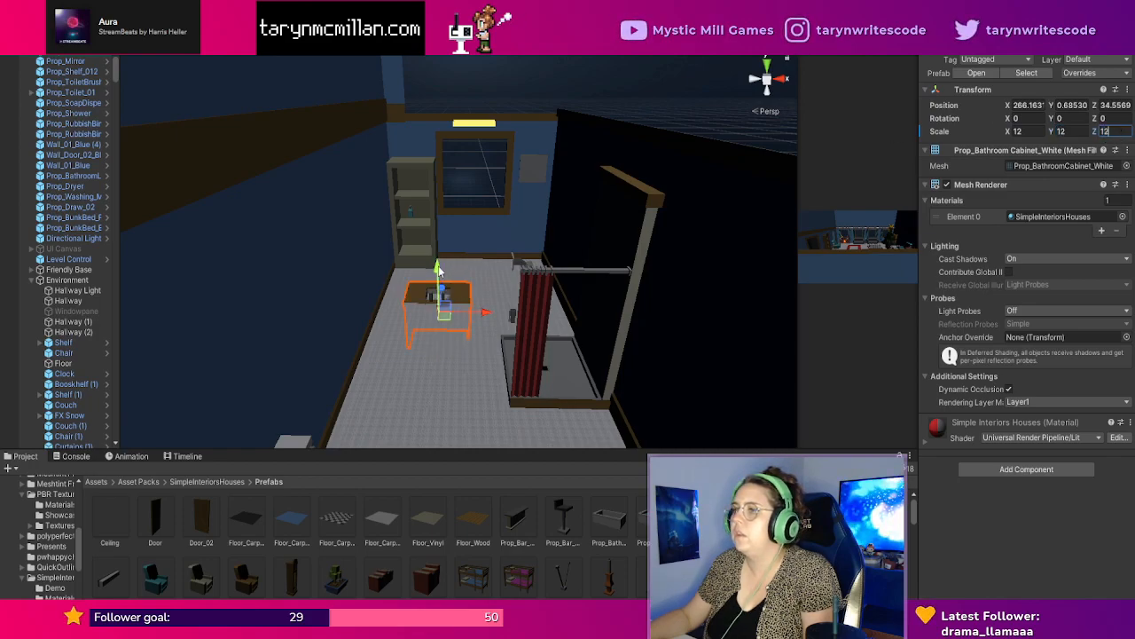
Raise the bathroom cabinet to Y 13.3 and rotate it about the Y axis to about -178.7 so its doors face the room.
{"action": "left_click_drag", "start_coordinate": [436, 283], "coordinate": [442, 228]}
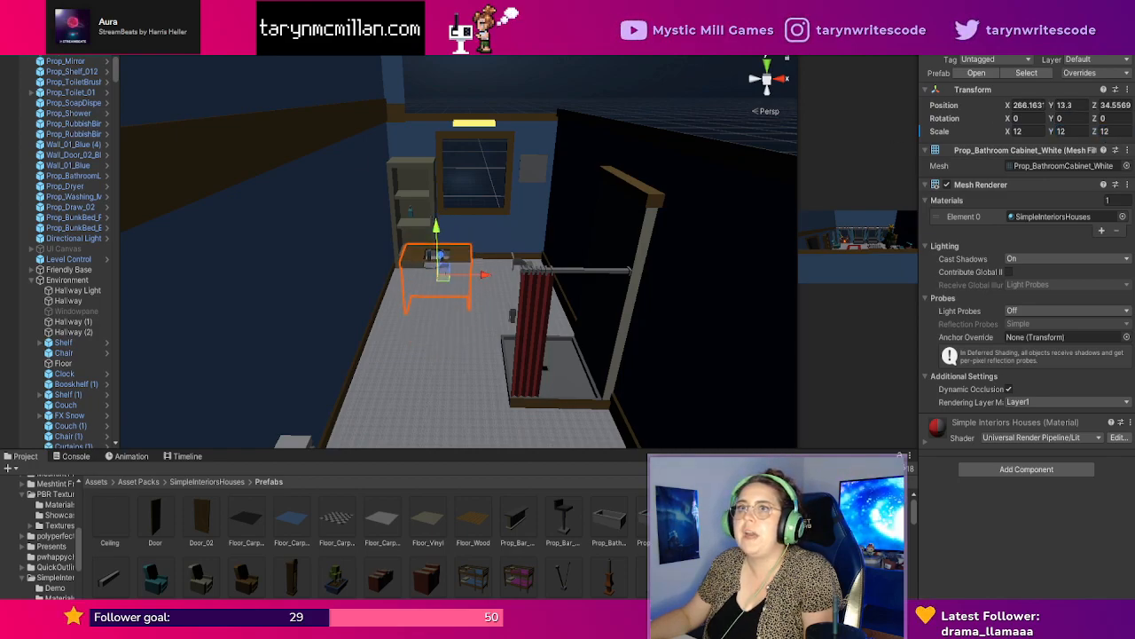
{"action": "key", "text": "e"}
{"action": "left_click_drag", "start_coordinate": [426, 302], "coordinate": [752, 248]}
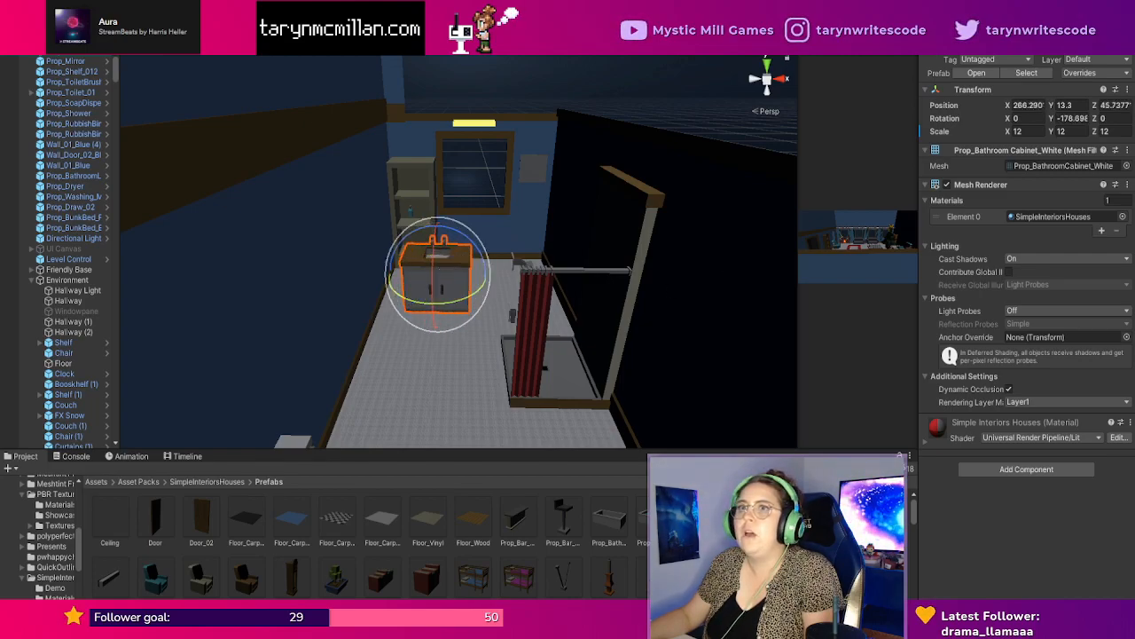
Move the bathroom cabinet back toward the window and away from the shelf, to about X 278.1 and Z 69.7.
{"action": "key", "text": "w"}
{"action": "left_click_drag", "start_coordinate": [431, 294], "coordinate": [417, 235]}
{"action": "left_click", "coordinate": [441, 251]}
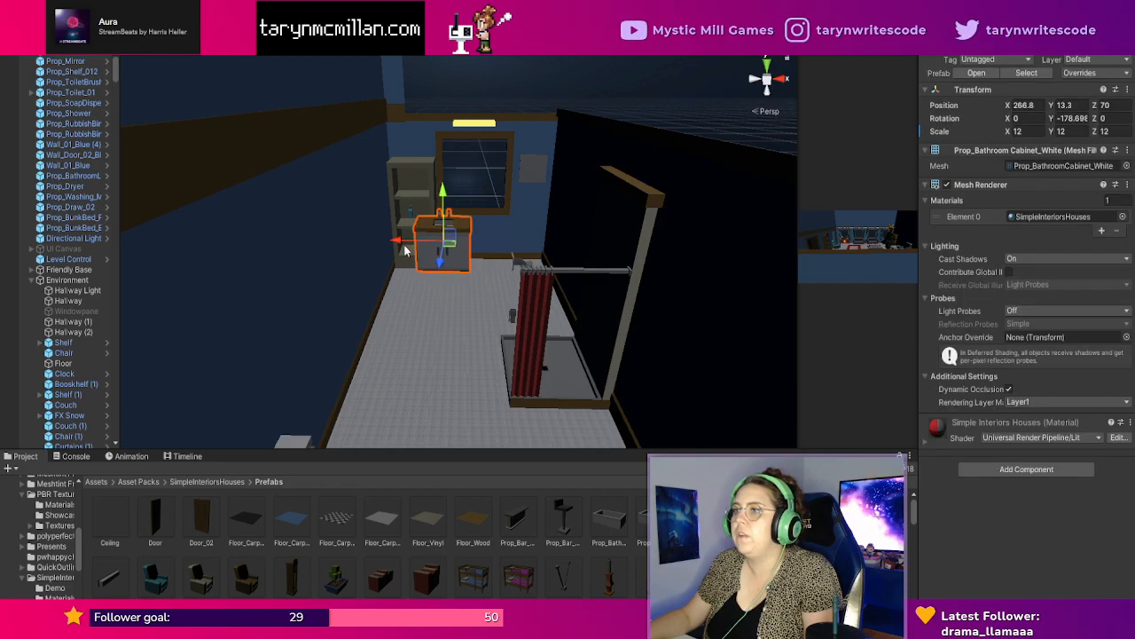
{"action": "left_click_drag", "start_coordinate": [399, 247], "coordinate": [433, 248]}
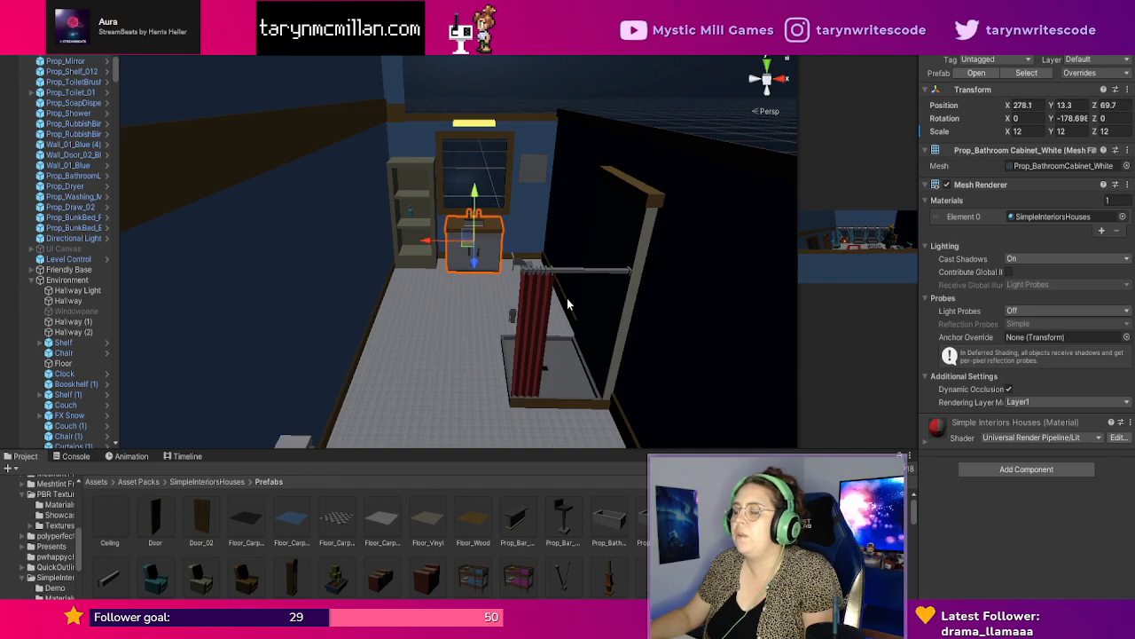
Shift the bathroom cabinet further back beneath the window beside the shelf, to about X 278.6 and Z 88.9.
{"action": "scroll", "coordinate": [571, 289], "scroll_direction": "up", "scroll_amount": 3}
{"action": "right_click_drag", "start_coordinate": [571, 287], "coordinate": [558, 316]}
{"action": "scroll", "coordinate": [561, 318], "scroll_direction": "down", "scroll_amount": 3}
{"action": "middle_click_drag", "start_coordinate": [561, 318], "coordinate": [550, 324]}
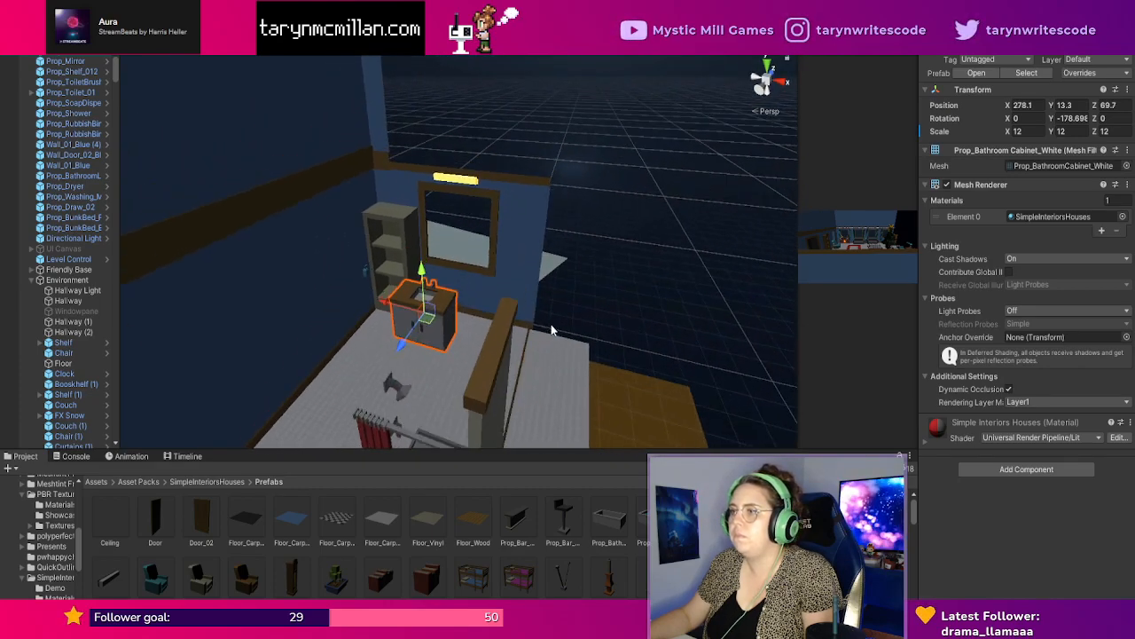
{"action": "scroll", "coordinate": [474, 331], "scroll_direction": "up", "scroll_amount": 3}
{"action": "scroll", "coordinate": [397, 401], "scroll_direction": "down", "scroll_amount": 3}
{"action": "left_click_drag", "start_coordinate": [405, 349], "coordinate": [425, 335]}
{"action": "left_click_drag", "start_coordinate": [399, 290], "coordinate": [408, 292]}
{"action": "right_click_drag", "start_coordinate": [524, 296], "coordinate": [580, 325]}
{"action": "middle_click_drag", "start_coordinate": [547, 278], "coordinate": [559, 330]}
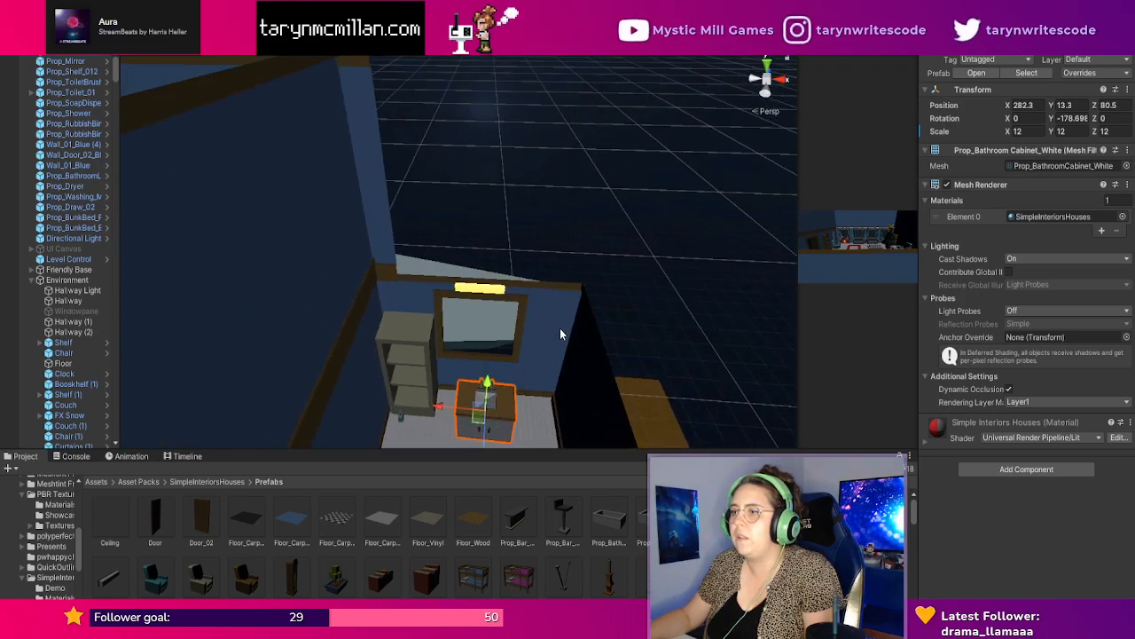
{"action": "scroll", "coordinate": [548, 398], "scroll_direction": "up", "scroll_amount": 3}
{"action": "right_click_drag", "start_coordinate": [548, 400], "coordinate": [573, 530]}
{"action": "left_click_drag", "start_coordinate": [446, 316], "coordinate": [426, 277]}
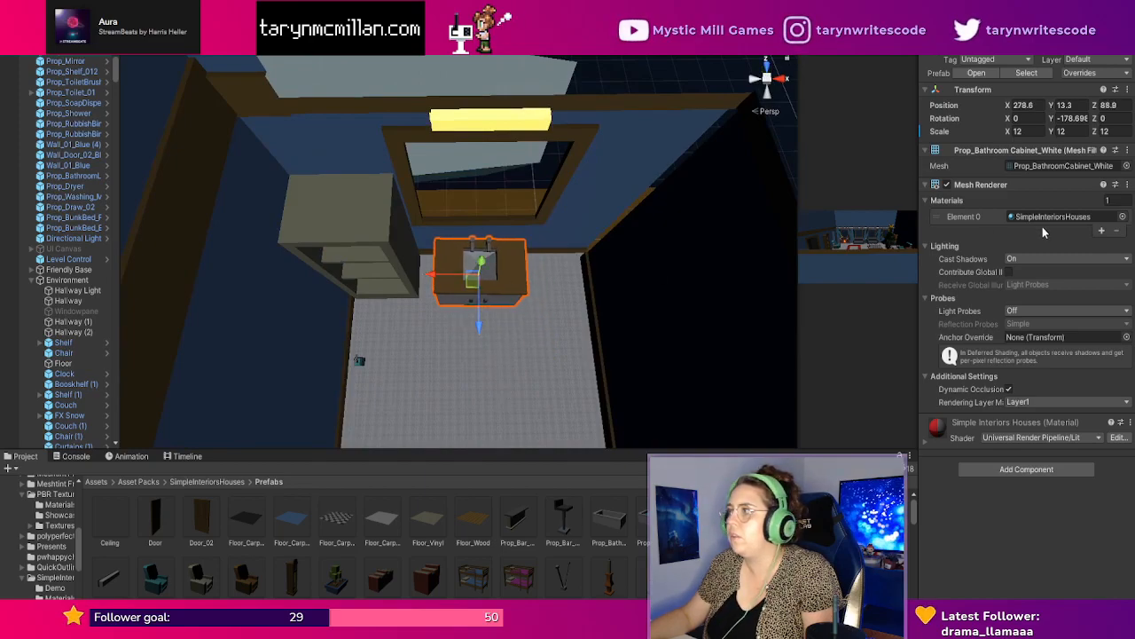
Enlarge the bathroom cabinet to a scale of 15 on all three axes.
{"action": "left_click", "coordinate": [1040, 131]}
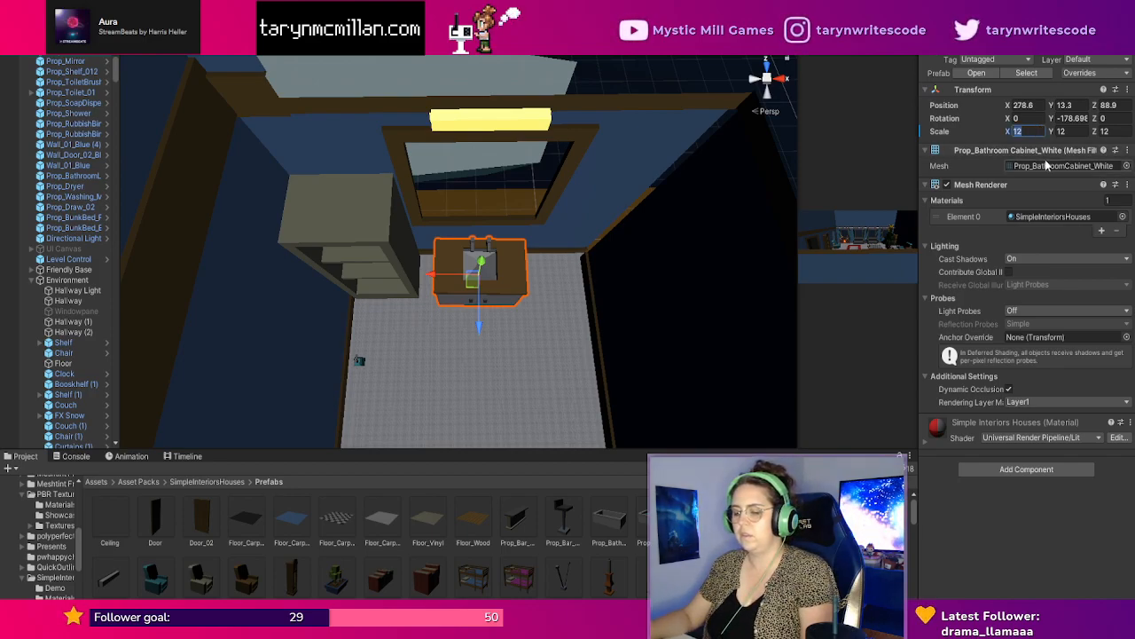
{"action": "type", "text": "15"}
{"action": "left_click", "coordinate": [1082, 131]}
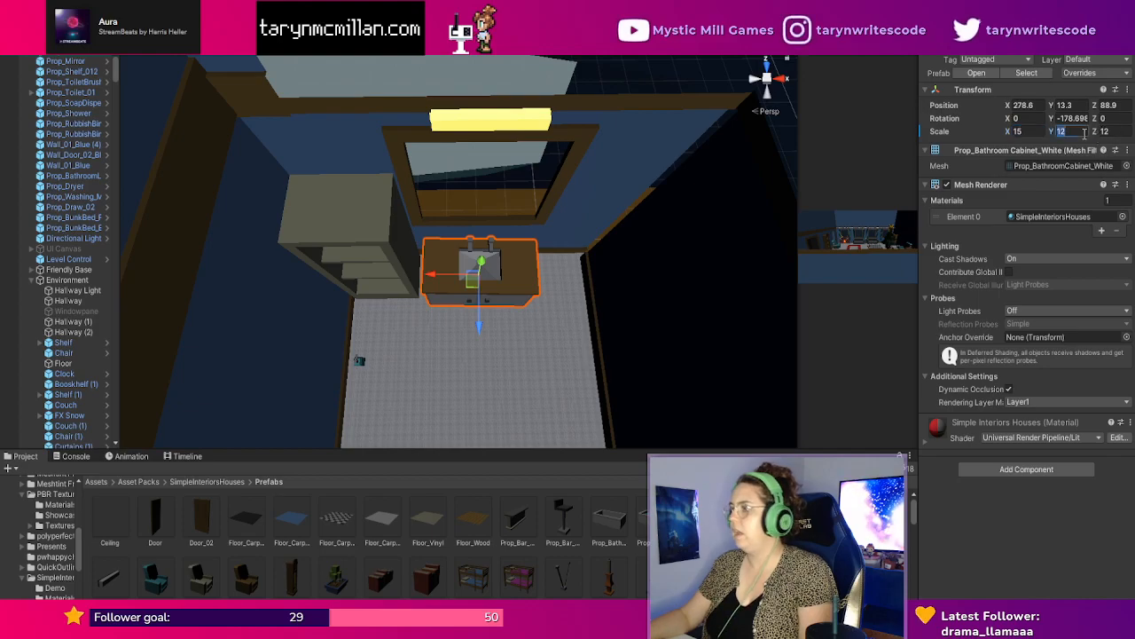
{"action": "type", "text": "15"}
{"action": "key", "text": "Tab"}
{"action": "type", "text": "15"}
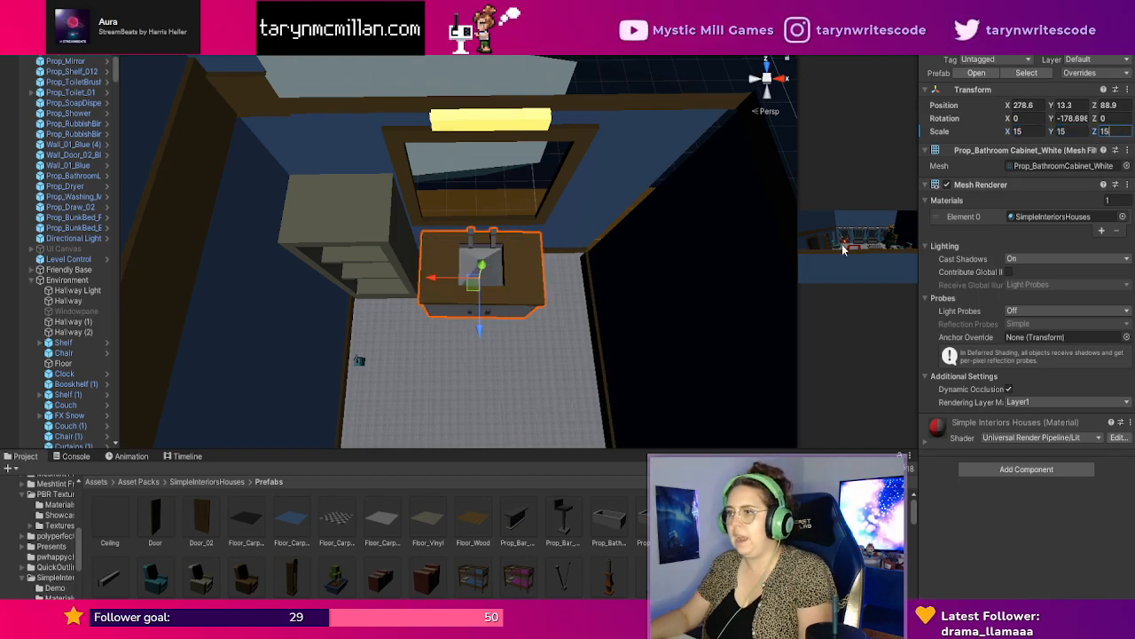
Push the bathroom cabinet back against the window wall, to about X 278.7 and Z 94.
{"action": "left_click", "coordinate": [614, 306]}
{"action": "right_click_drag", "start_coordinate": [617, 314], "coordinate": [514, 217]}
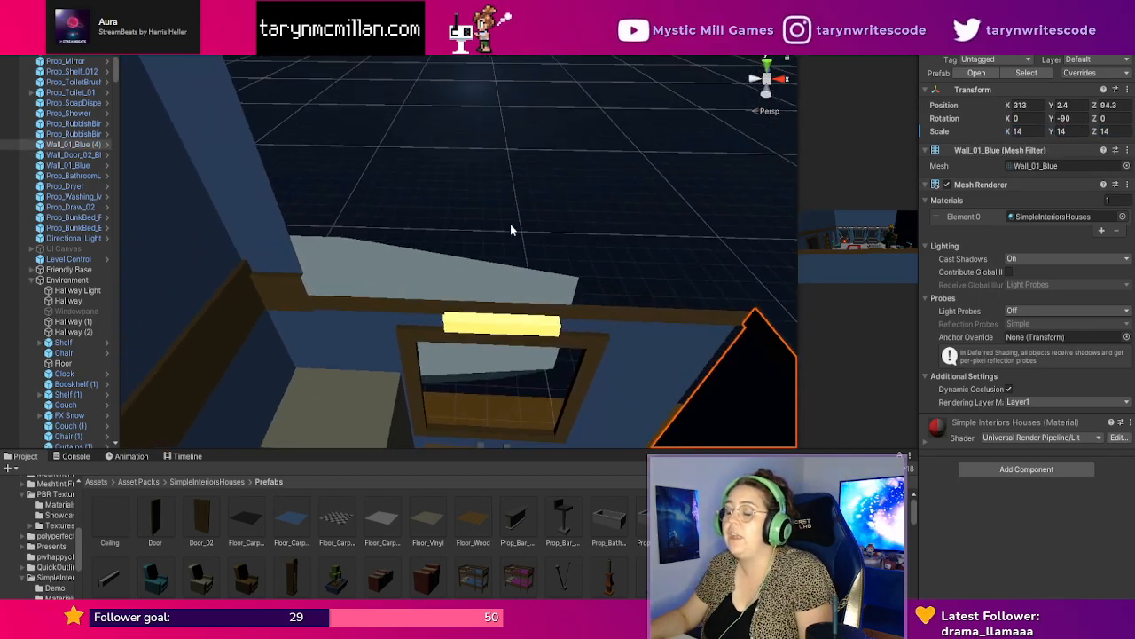
{"action": "middle_click_drag", "start_coordinate": [510, 224], "coordinate": [503, 201]}
{"action": "scroll", "coordinate": [529, 256], "scroll_direction": "down", "scroll_amount": 5}
{"action": "middle_click_drag", "start_coordinate": [530, 255], "coordinate": [595, 328]}
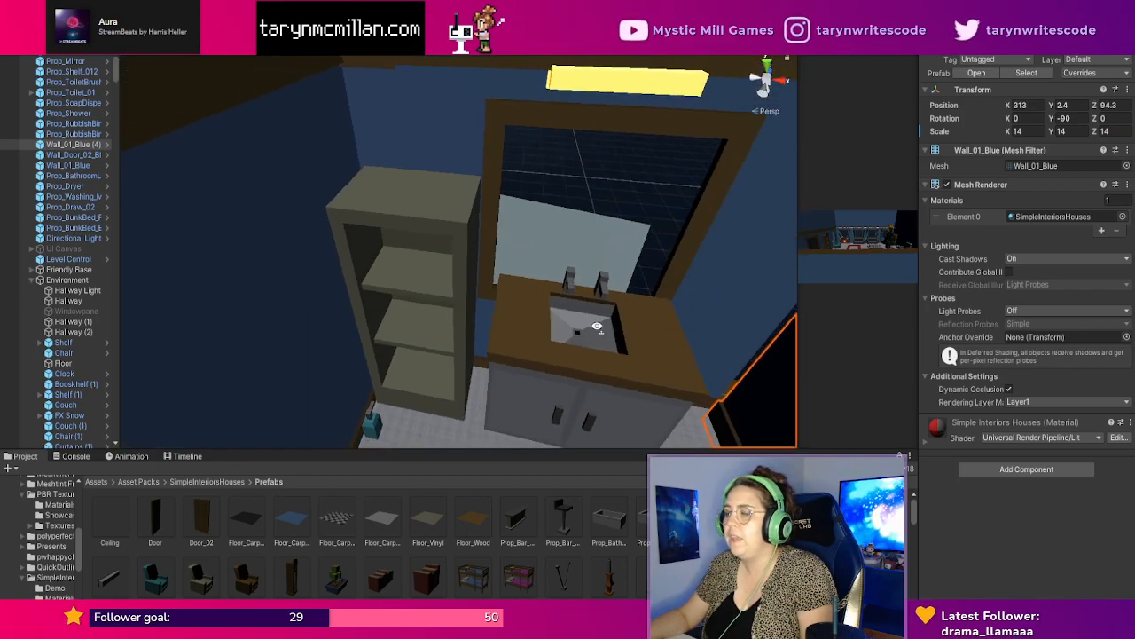
{"action": "scroll", "coordinate": [598, 329], "scroll_direction": "down", "scroll_amount": 5}
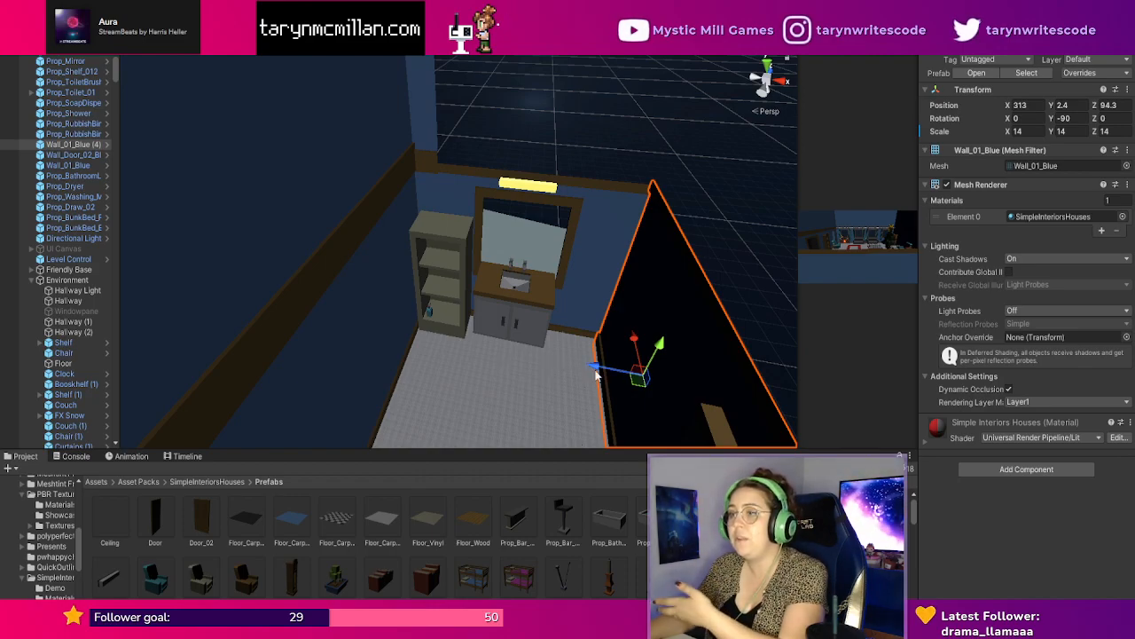
{"action": "right_click_drag", "start_coordinate": [595, 370], "coordinate": [410, 381]}
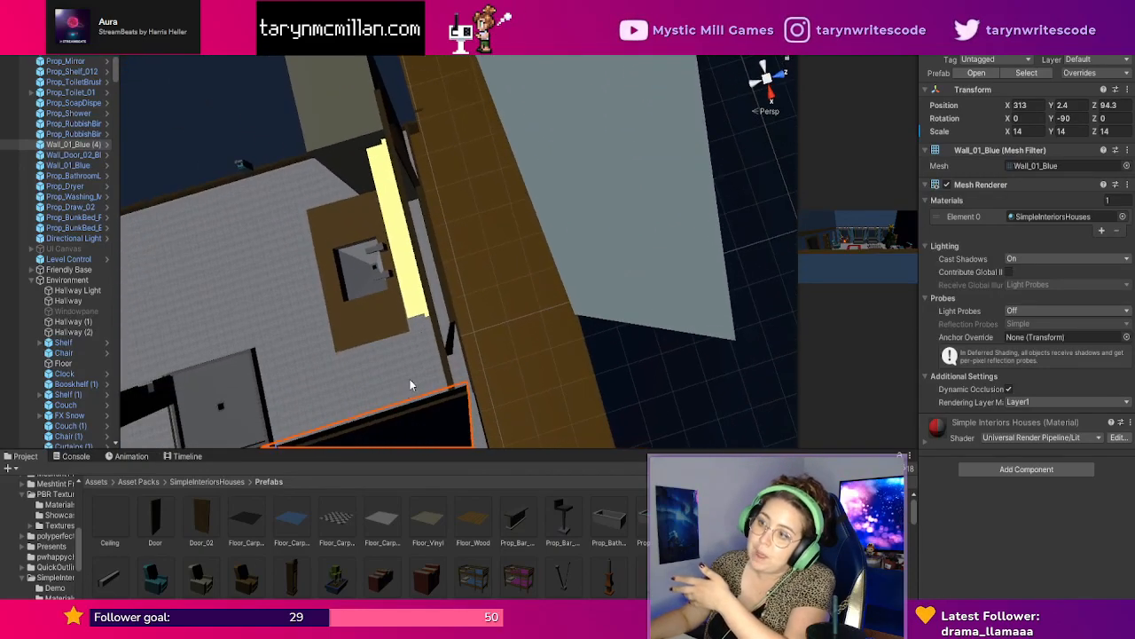
{"action": "middle_click_drag", "start_coordinate": [411, 381], "coordinate": [413, 378]}
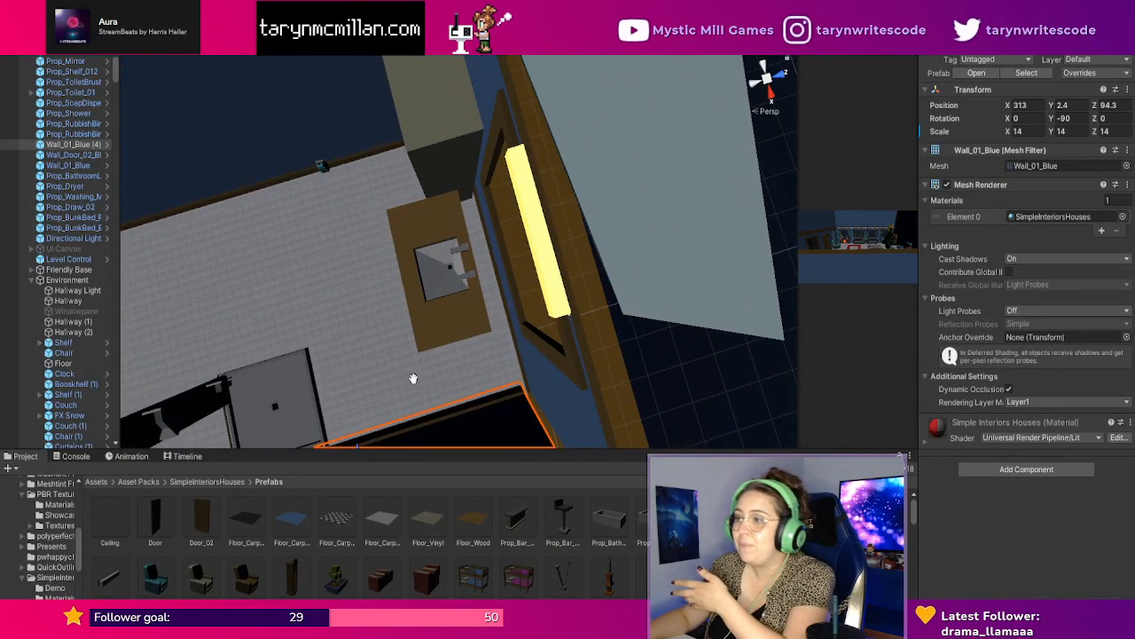
{"action": "left_click", "coordinate": [429, 347]}
{"action": "left_click_drag", "start_coordinate": [395, 284], "coordinate": [417, 276]}
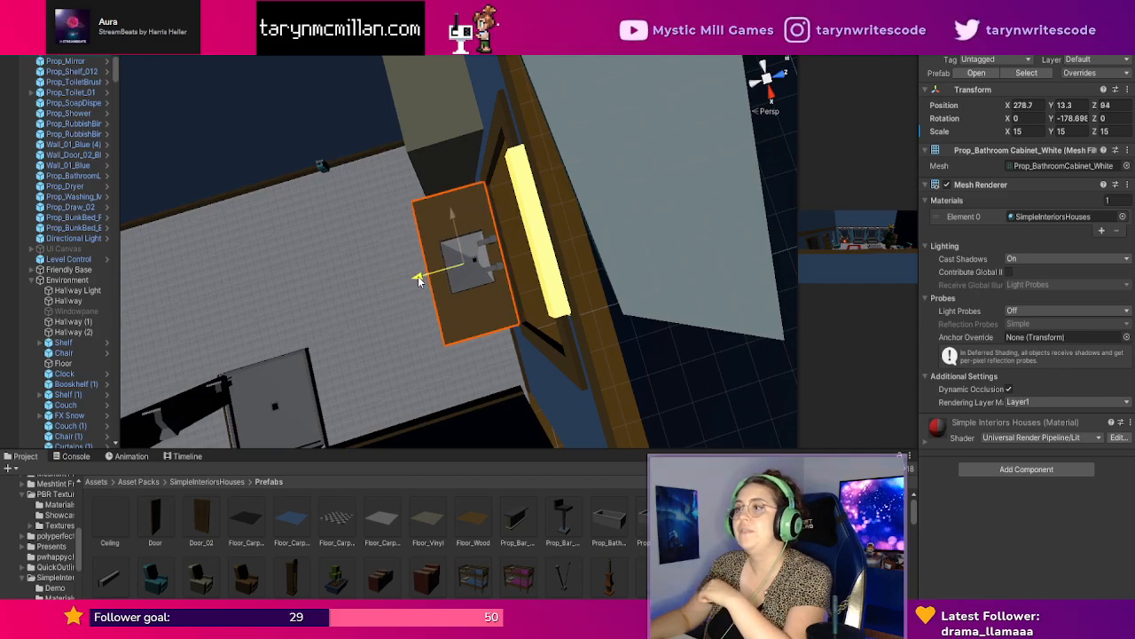
Lower the bathroom cabinet so that it rests on the floor beside the shelf.
{"action": "left_click", "coordinate": [700, 344]}
{"action": "right_click_drag", "start_coordinate": [701, 346], "coordinate": [754, 224]}
{"action": "scroll", "coordinate": [715, 221], "scroll_direction": "down", "scroll_amount": 5}
{"action": "middle_click_drag", "start_coordinate": [541, 222], "coordinate": [605, 269]}
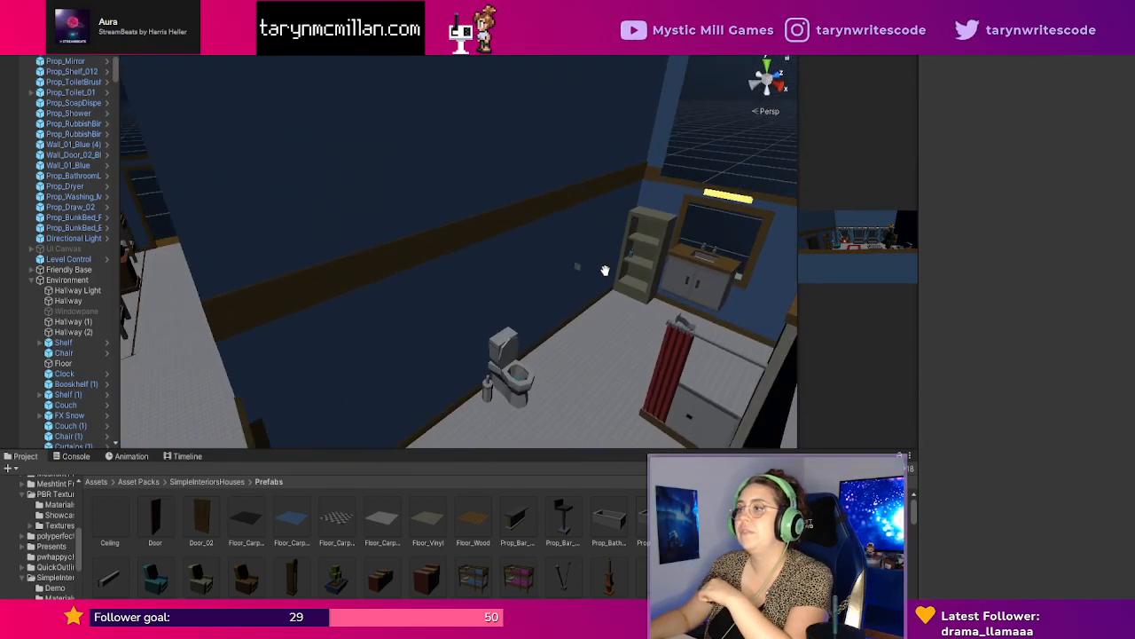
{"action": "left_click", "coordinate": [741, 282]}
{"action": "left_click_drag", "start_coordinate": [714, 233], "coordinate": [711, 257]}
{"action": "left_click", "coordinate": [774, 317]}
Move the soap dispenser sideways from the shelf toward the sink cabinet, to about X 269.1.
{"action": "middle_click_drag", "start_coordinate": [773, 318], "coordinate": [778, 260]}
{"action": "scroll", "coordinate": [637, 334], "scroll_direction": "up", "scroll_amount": 4}
{"action": "right_click_drag", "start_coordinate": [740, 316], "coordinate": [532, 289]}
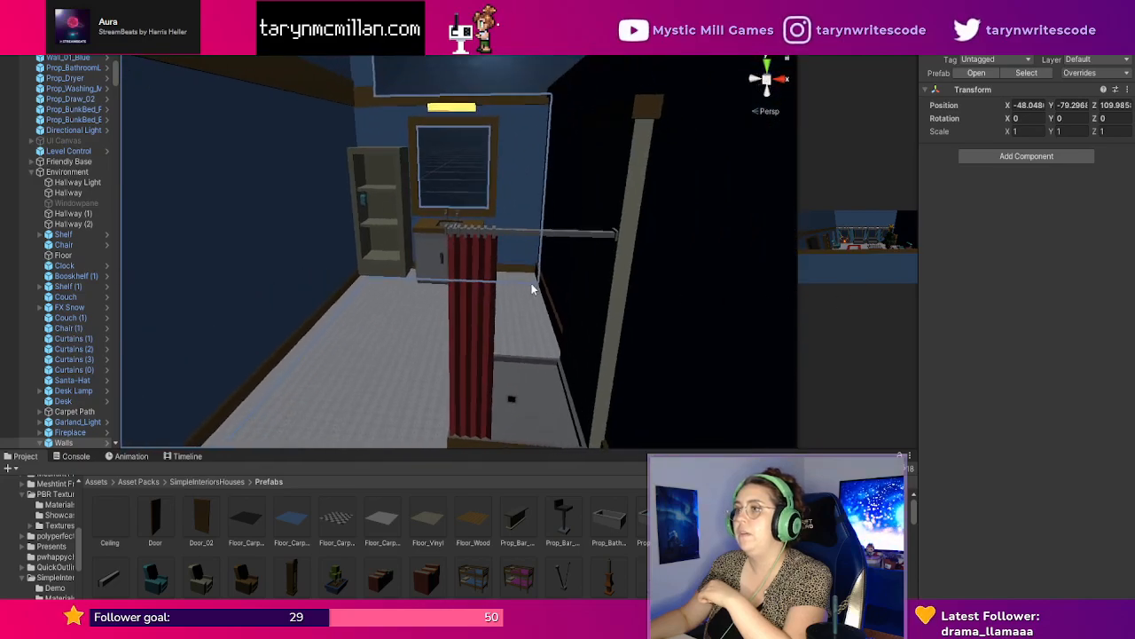
{"action": "scroll", "coordinate": [530, 284], "scroll_direction": "down", "scroll_amount": 3}
{"action": "middle_click_drag", "start_coordinate": [530, 284], "coordinate": [534, 274]}
{"action": "scroll", "coordinate": [534, 274], "scroll_direction": "up", "scroll_amount": 3}
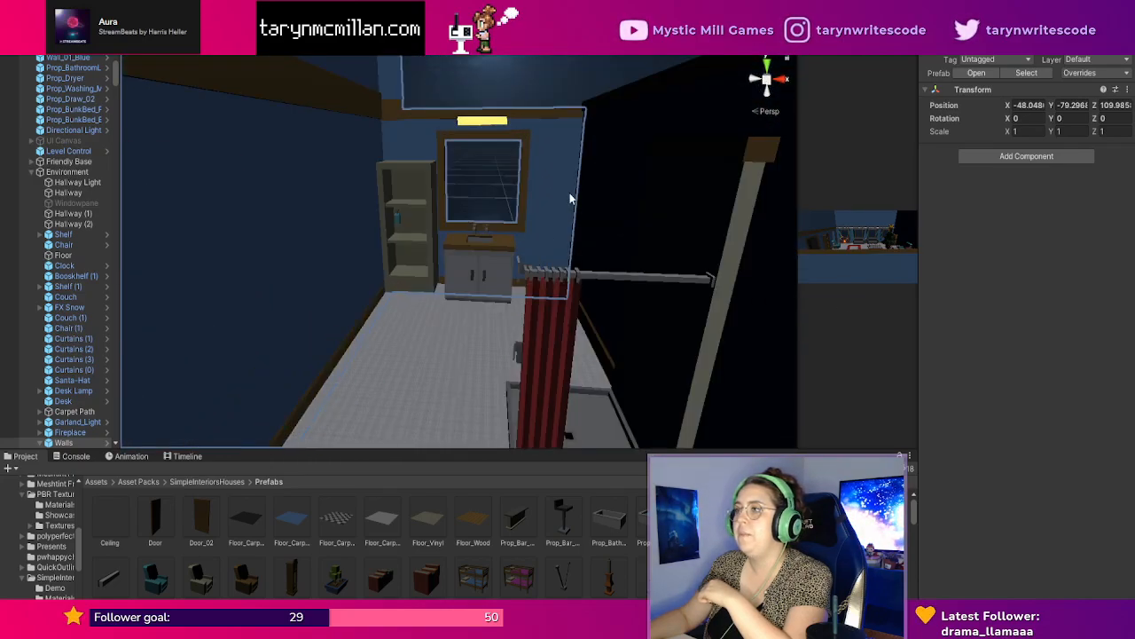
{"action": "left_click", "coordinate": [569, 192]}
{"action": "left_click", "coordinate": [562, 188]}
{"action": "middle_click_drag", "start_coordinate": [563, 189], "coordinate": [580, 205]}
{"action": "left_click", "coordinate": [441, 295]}
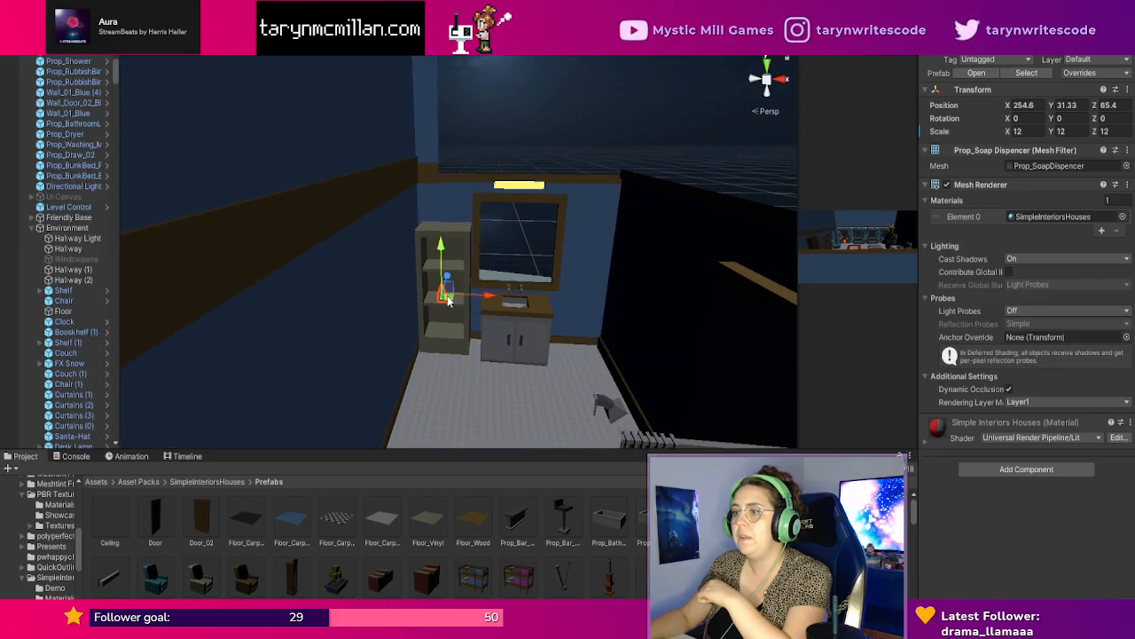
{"action": "left_click_drag", "start_coordinate": [485, 298], "coordinate": [535, 298]}
{"action": "scroll", "coordinate": [581, 330], "scroll_direction": "up", "scroll_amount": 3}
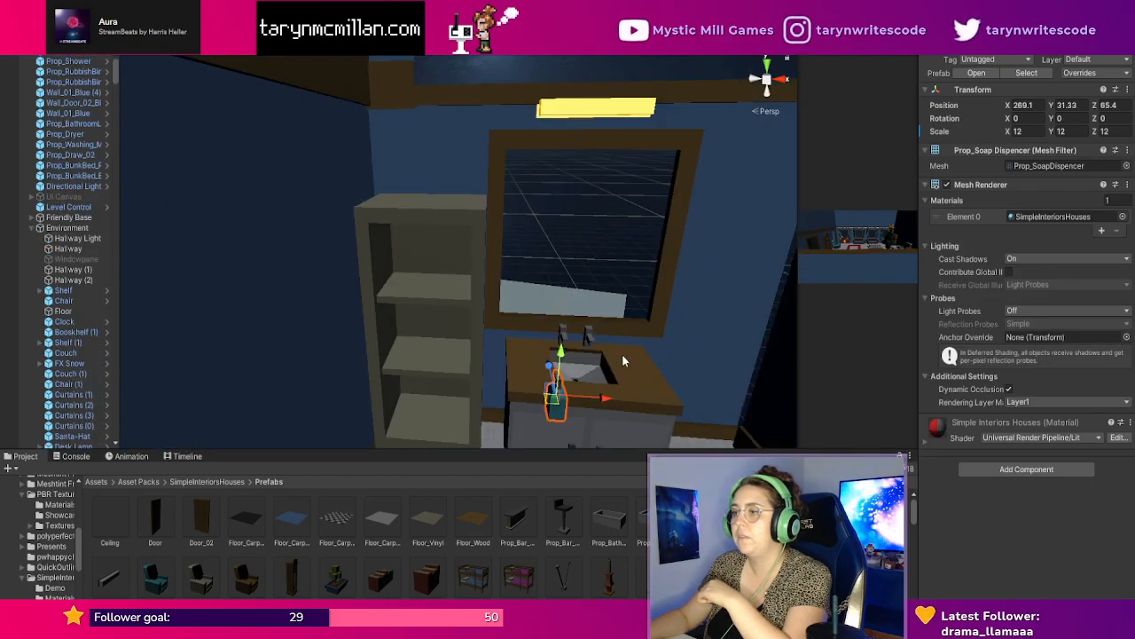
Shift the soap dispenser back and toward the sink's shelf side, to about X 267.4 and Z 71.6.
{"action": "left_click_drag", "start_coordinate": [549, 369], "coordinate": [538, 324]}
{"action": "left_click", "coordinate": [588, 356]}
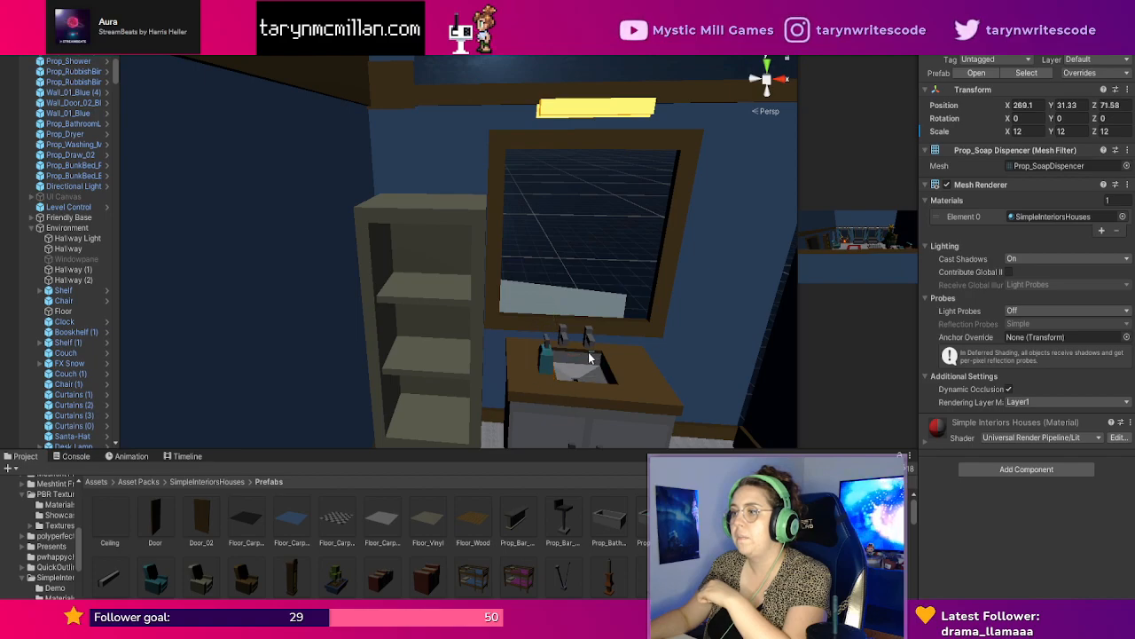
{"action": "left_click", "coordinate": [550, 371]}
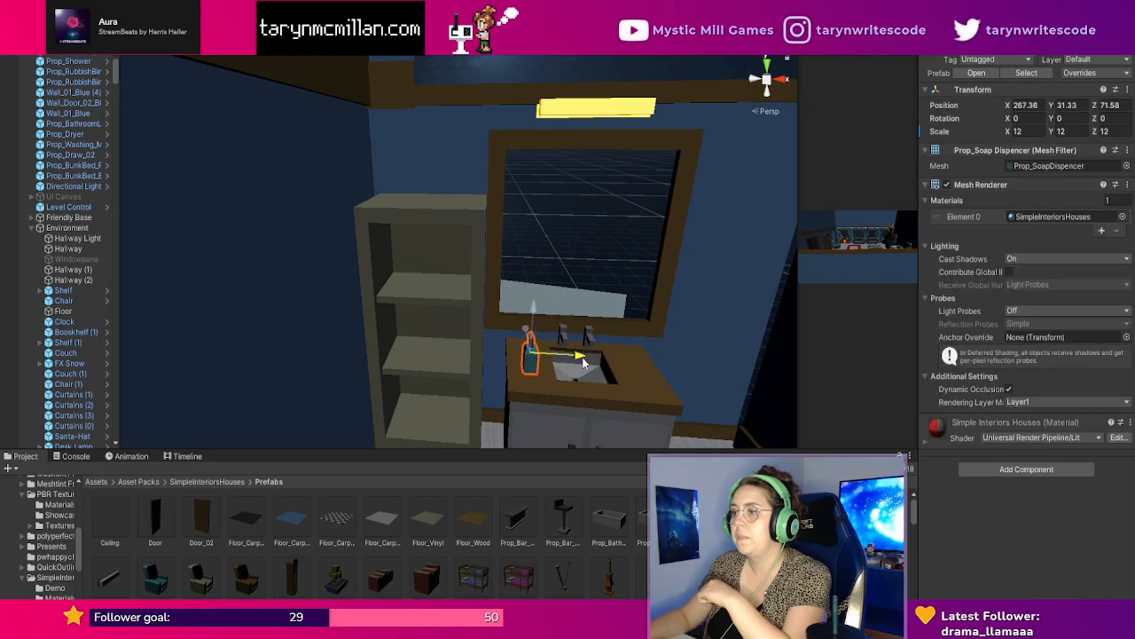
{"action": "right_click_drag", "start_coordinate": [636, 395], "coordinate": [537, 415]}
{"action": "middle_click_drag", "start_coordinate": [683, 434], "coordinate": [483, 406]}
Push the soap dispenser back to about Z 90.7 and lower it onto the sink counter, at about Y 21.1.
{"action": "left_click_drag", "start_coordinate": [381, 205], "coordinate": [552, 248]}
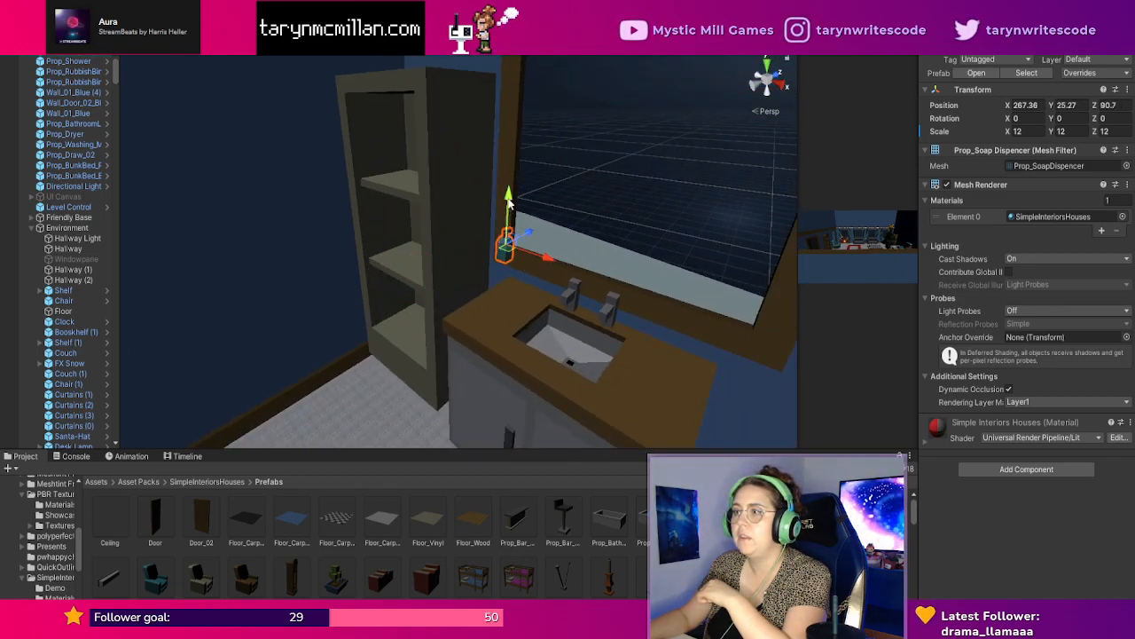
{"action": "left_click_drag", "start_coordinate": [507, 209], "coordinate": [518, 237]}
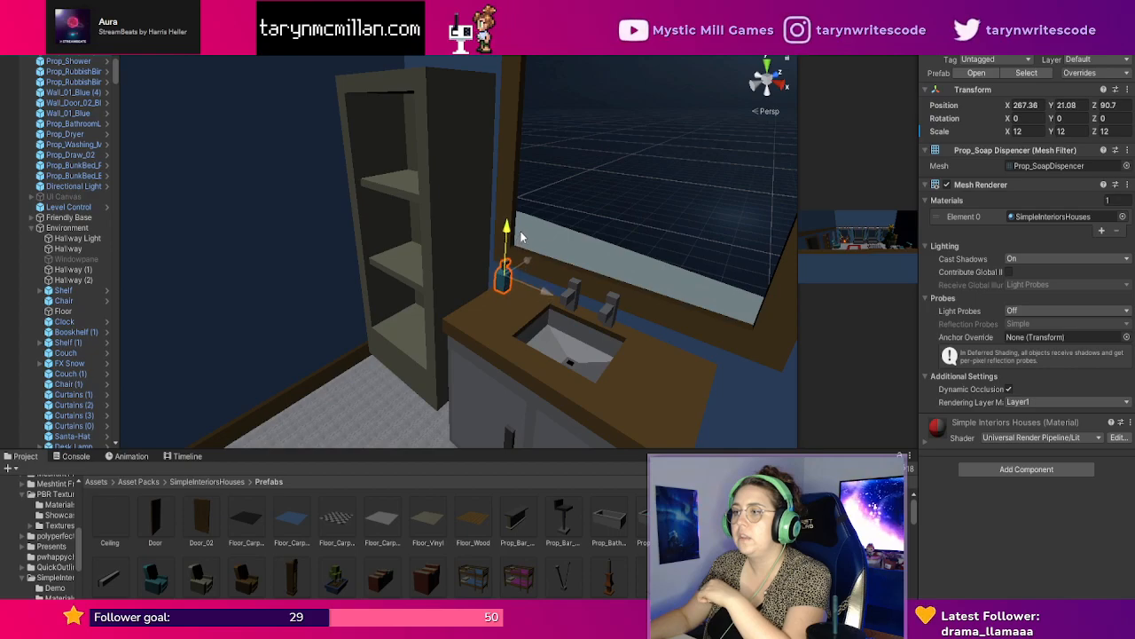
{"action": "mouse_move", "coordinate": [548, 295]}
{"action": "left_mouse_down"}
{"action": "mouse_move", "coordinate": [573, 302]}
{"action": "mouse_move", "coordinate": [547, 269]}
{"action": "mouse_move", "coordinate": [537, 279]}
{"action": "left_mouse_up"}
{"action": "left_click", "coordinate": [688, 311]}
Delete the small mirror prop hanging beside the bathroom's far wall.
{"action": "scroll", "coordinate": [659, 358], "scroll_direction": "down", "scroll_amount": 5}
{"action": "right_click_drag", "start_coordinate": [658, 358], "coordinate": [624, 363]}
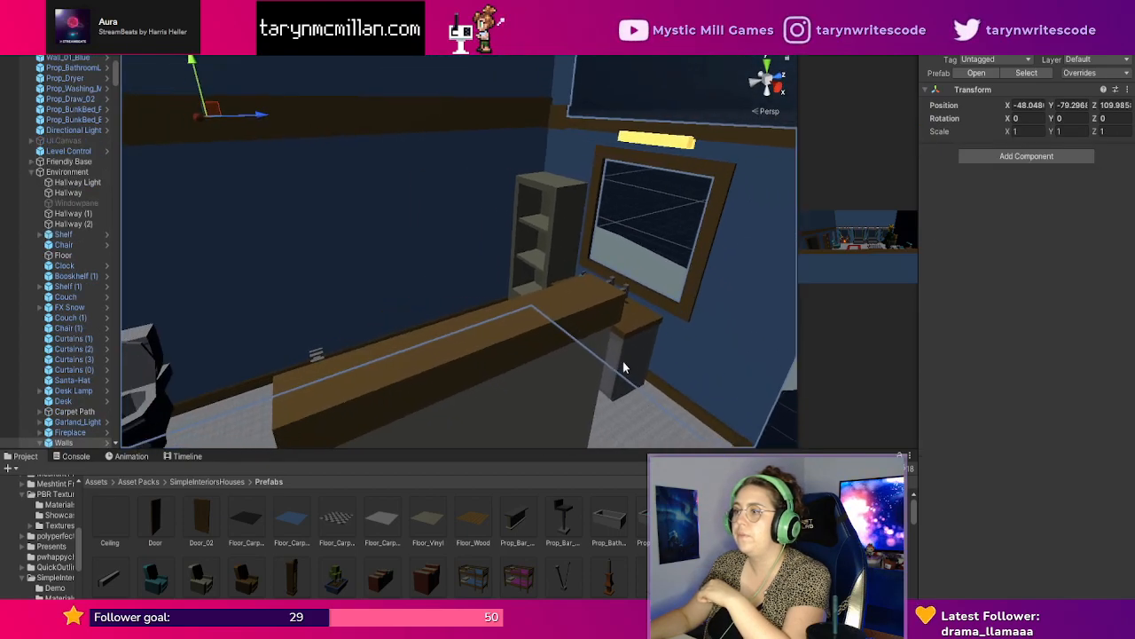
{"action": "scroll", "coordinate": [658, 364], "scroll_direction": "down", "scroll_amount": 4}
{"action": "mouse_move", "coordinate": [658, 363]}
{"action": "middle_mouse_down"}
{"action": "mouse_move", "coordinate": [613, 365]}
{"action": "mouse_move", "coordinate": [671, 365]}
{"action": "middle_mouse_up"}
{"action": "scroll", "coordinate": [612, 350], "scroll_direction": "up", "scroll_amount": 5}
{"action": "right_click_drag", "start_coordinate": [613, 349], "coordinate": [858, 314]}
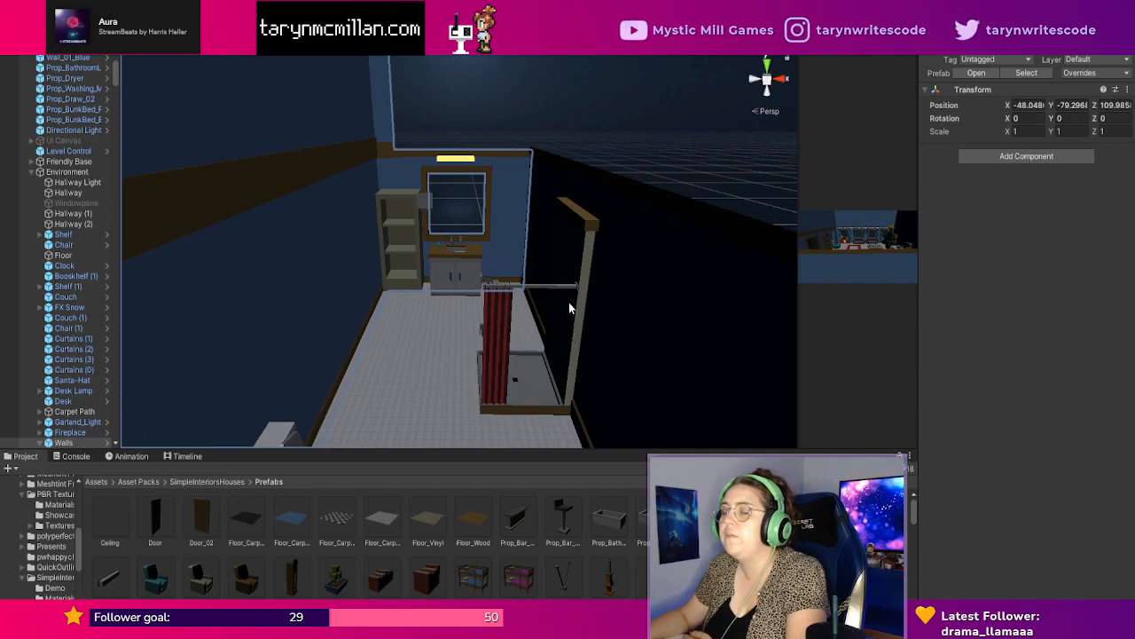
{"action": "right_click_drag", "start_coordinate": [571, 310], "coordinate": [578, 299]}
{"action": "key", "text": "a"}
{"action": "left_click", "coordinate": [572, 172]}
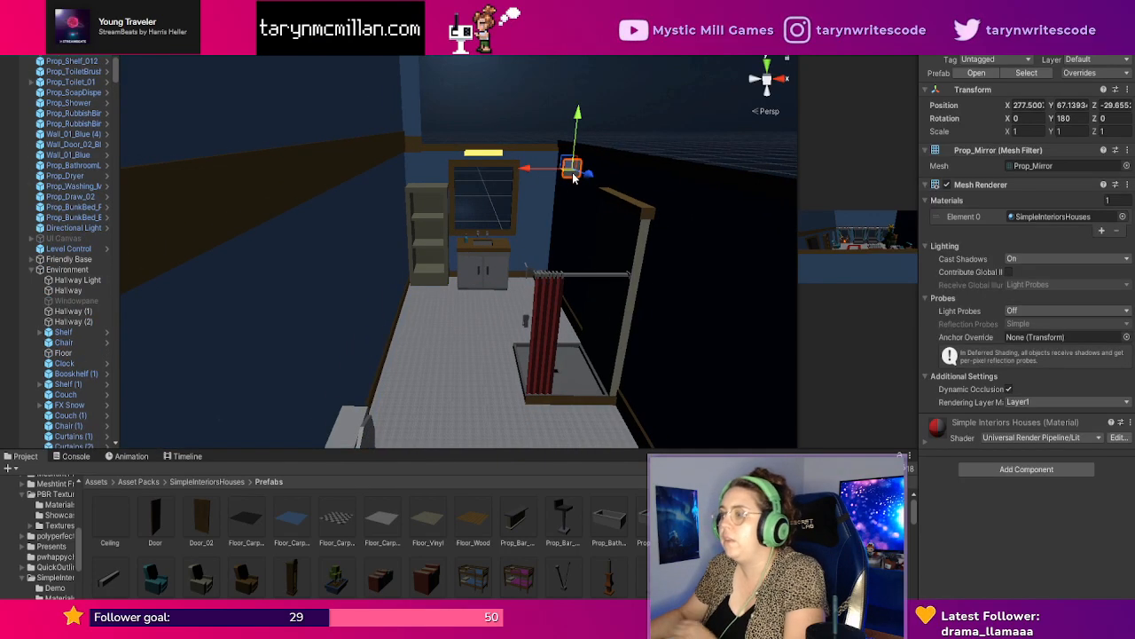
{"action": "key", "text": "Delete"}
Examine the furnished bathroom layout from inside the room and from outside its doorway.
{"action": "scroll", "coordinate": [558, 296], "scroll_direction": "up", "scroll_amount": 4}
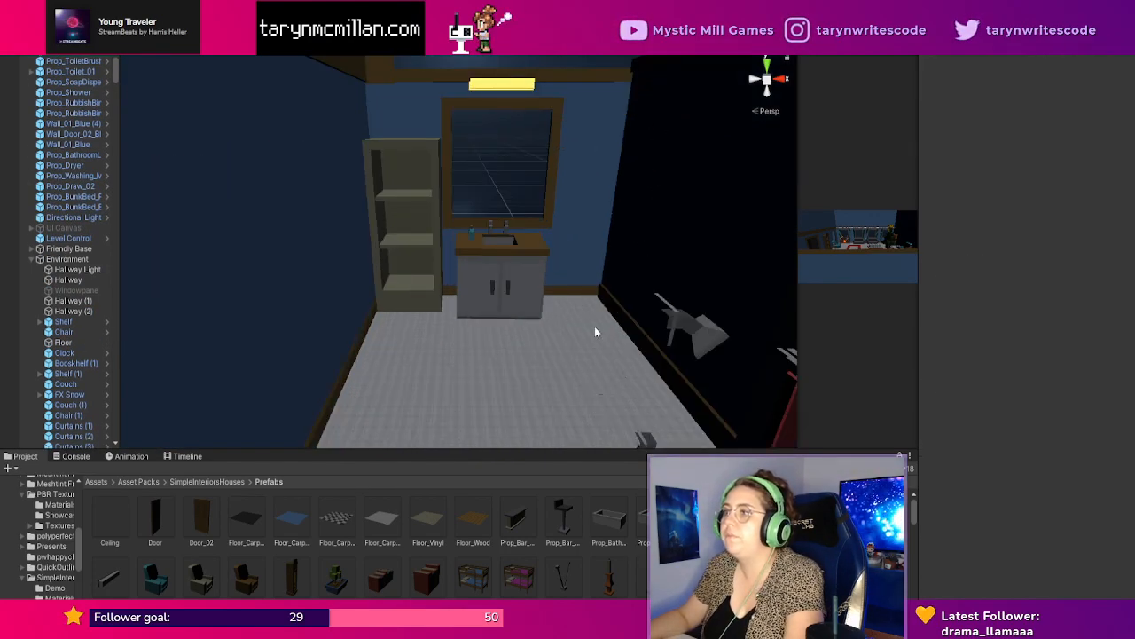
{"action": "scroll", "coordinate": [596, 328], "scroll_direction": "down", "scroll_amount": 4}
{"action": "right_click_drag", "start_coordinate": [629, 357], "coordinate": [615, 395]}
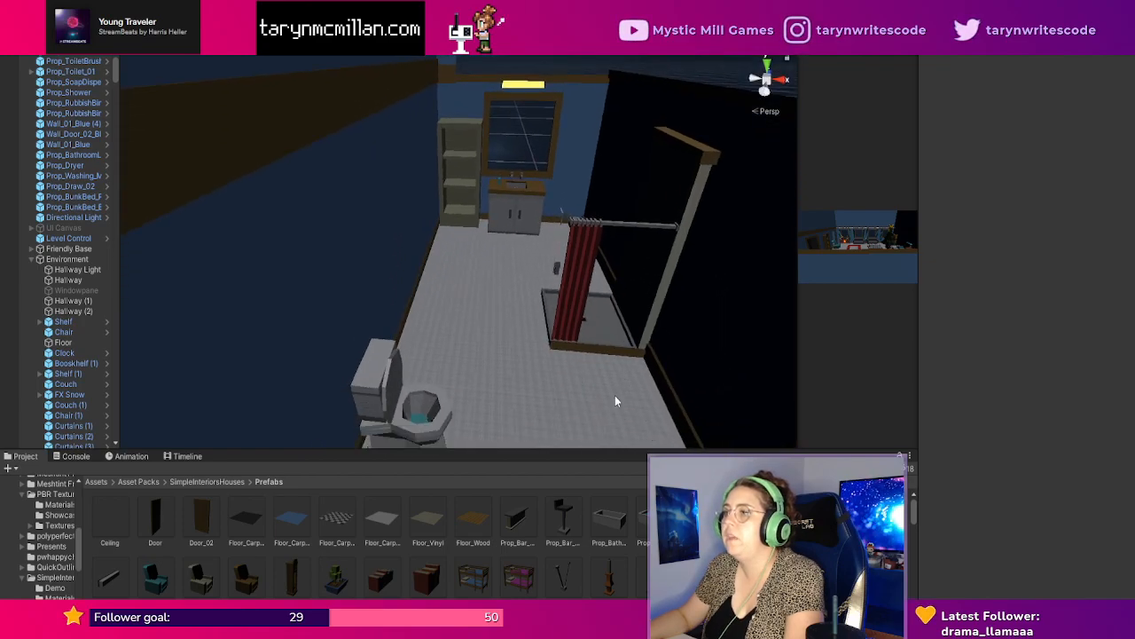
{"action": "scroll", "coordinate": [616, 399], "scroll_direction": "down", "scroll_amount": 4}
{"action": "middle_click_drag", "start_coordinate": [634, 398], "coordinate": [645, 374]}
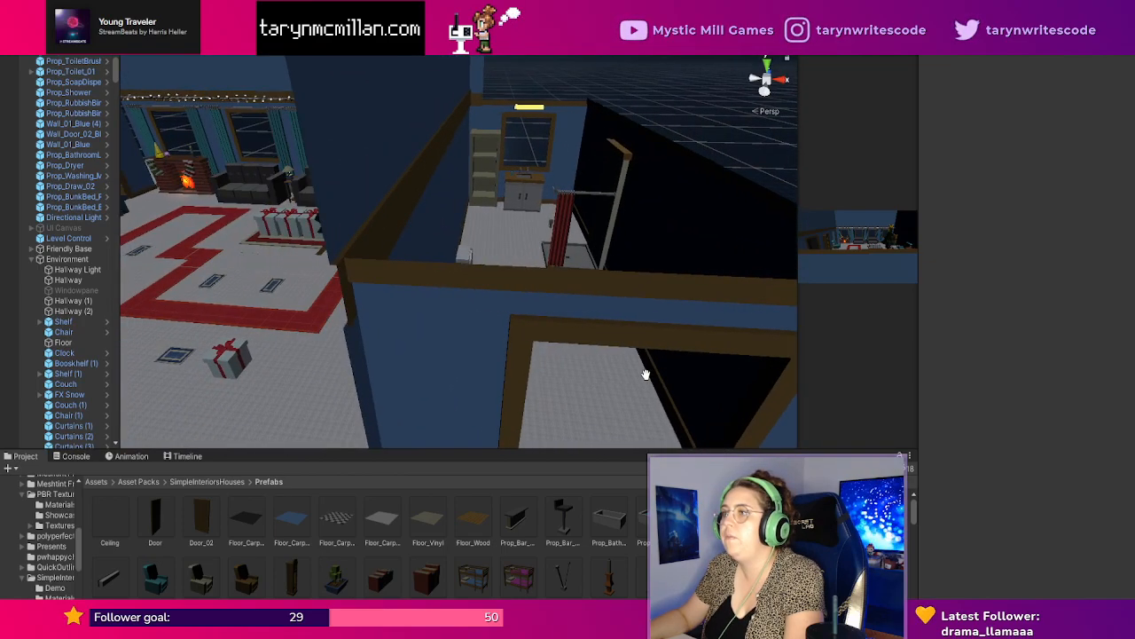
{"action": "scroll", "coordinate": [644, 374], "scroll_direction": "up", "scroll_amount": 5}
{"action": "right_click_drag", "start_coordinate": [618, 340], "coordinate": [640, 309]}
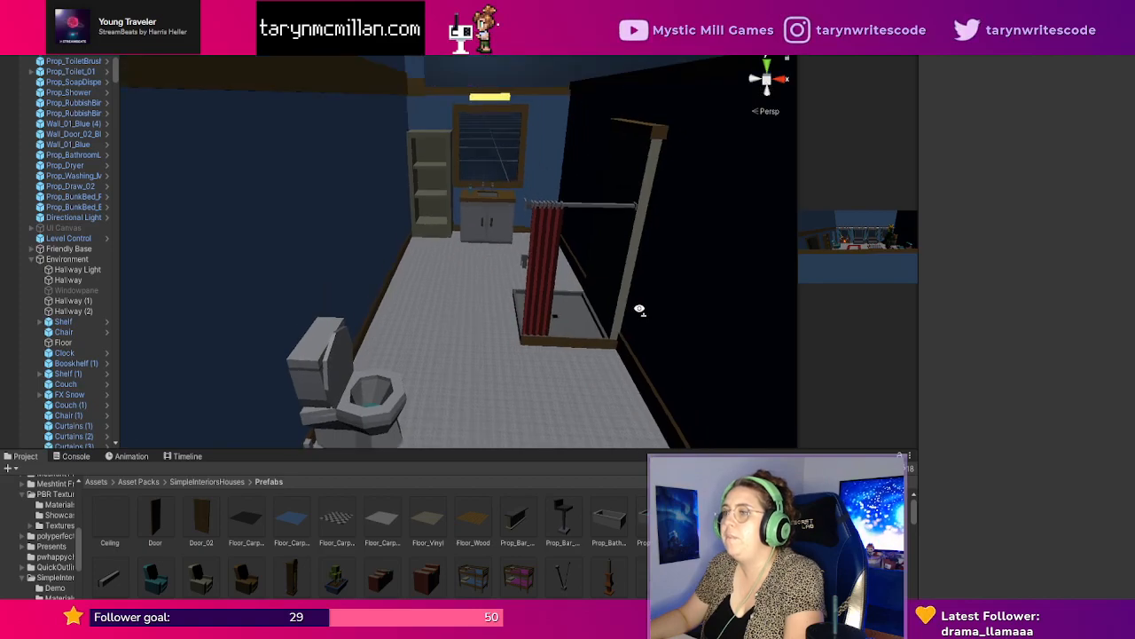
{"action": "scroll", "coordinate": [593, 274], "scroll_direction": "down", "scroll_amount": 4}
{"action": "middle_click_drag", "start_coordinate": [588, 316], "coordinate": [593, 308]}
{"action": "scroll", "coordinate": [592, 307], "scroll_direction": "down", "scroll_amount": 5}
{"action": "scroll", "coordinate": [450, 355], "scroll_direction": "up", "scroll_amount": 3}
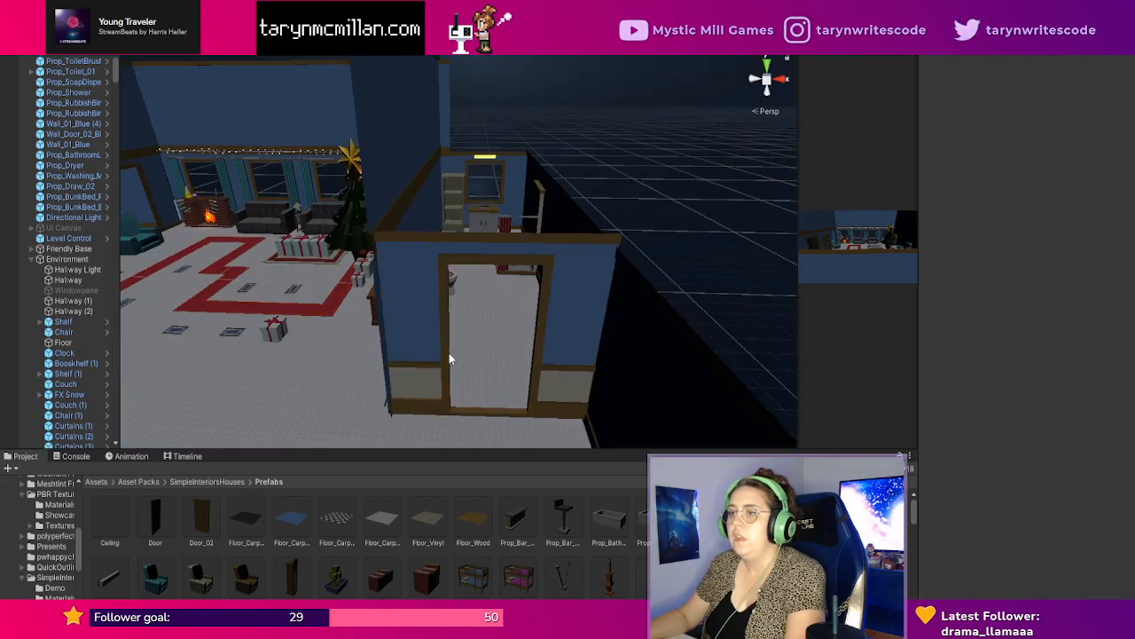
{"action": "middle_click_drag", "start_coordinate": [448, 353], "coordinate": [522, 343]}
Inspect the red carpet pieces and the invisible floor block beside the desk.
{"action": "left_click", "coordinate": [420, 269]}
{"action": "scroll", "coordinate": [525, 347], "scroll_direction": "up", "scroll_amount": 3}
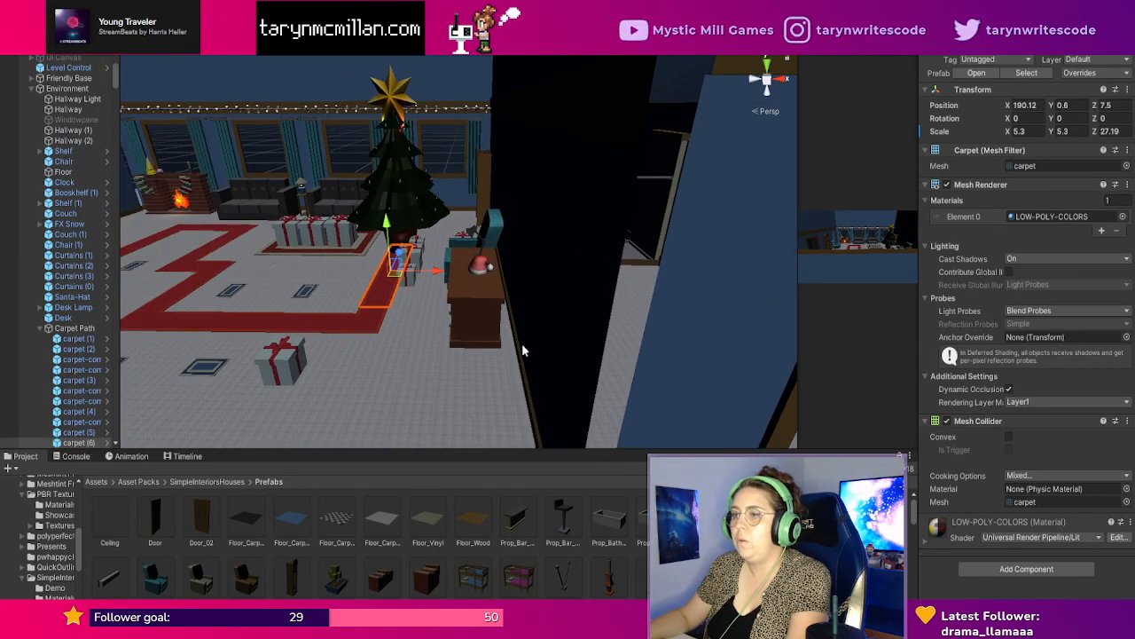
{"action": "left_click", "coordinate": [371, 321]}
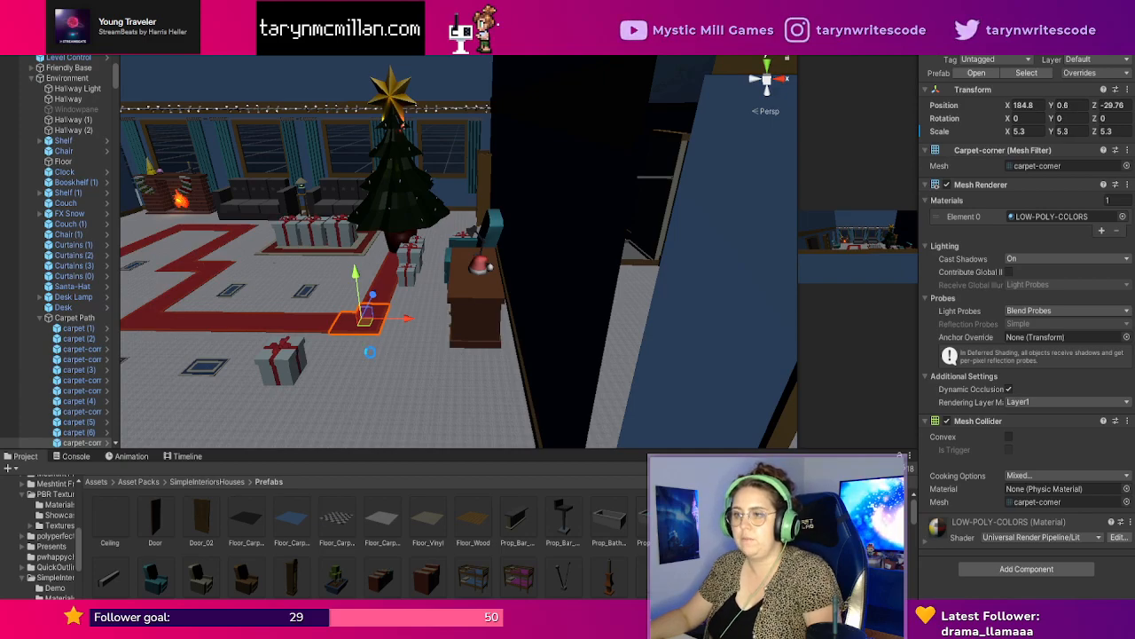
{"action": "scroll", "coordinate": [377, 360], "scroll_direction": "up", "scroll_amount": 3}
{"action": "left_click", "coordinate": [305, 429]}
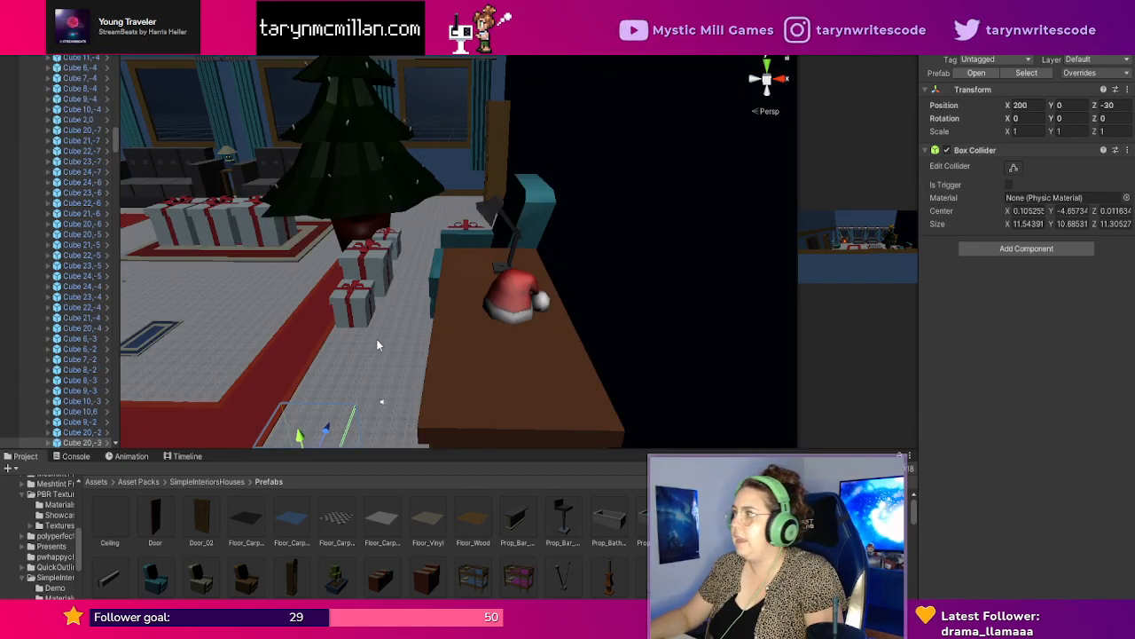
{"action": "scroll", "coordinate": [381, 346], "scroll_direction": "down", "scroll_amount": 5}
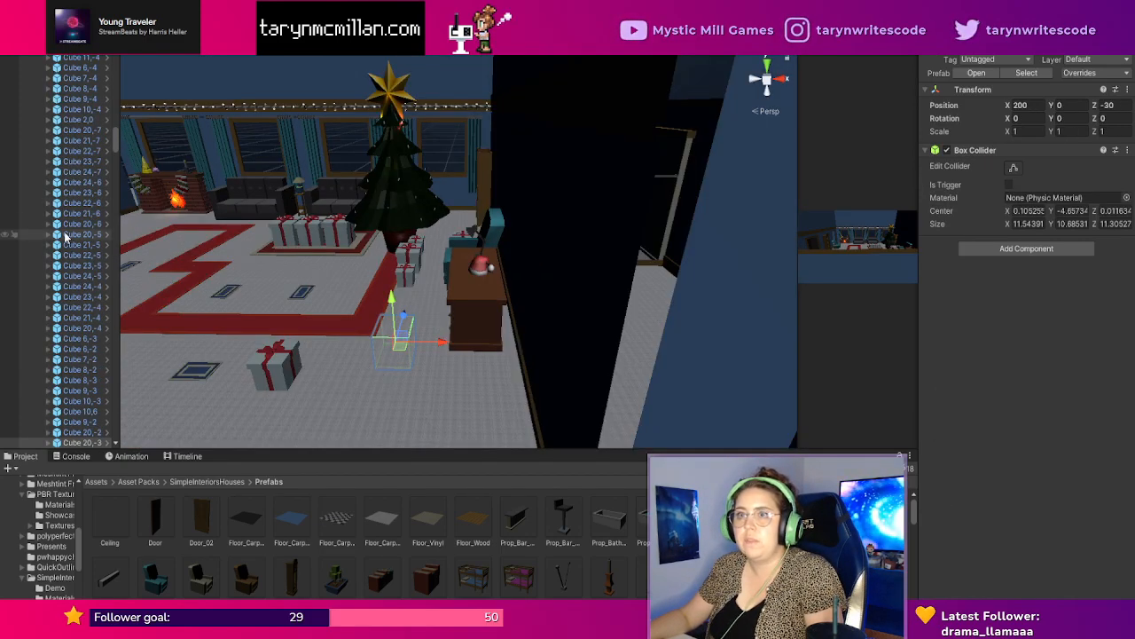
Inspect the Neutral Blocks group, and expand Tower Blocks to check the settings of Cube 2,-3.
{"action": "scroll", "coordinate": [67, 204], "scroll_direction": "up", "scroll_amount": 10}
{"action": "scroll", "coordinate": [66, 204], "scroll_direction": "up", "scroll_amount": 15}
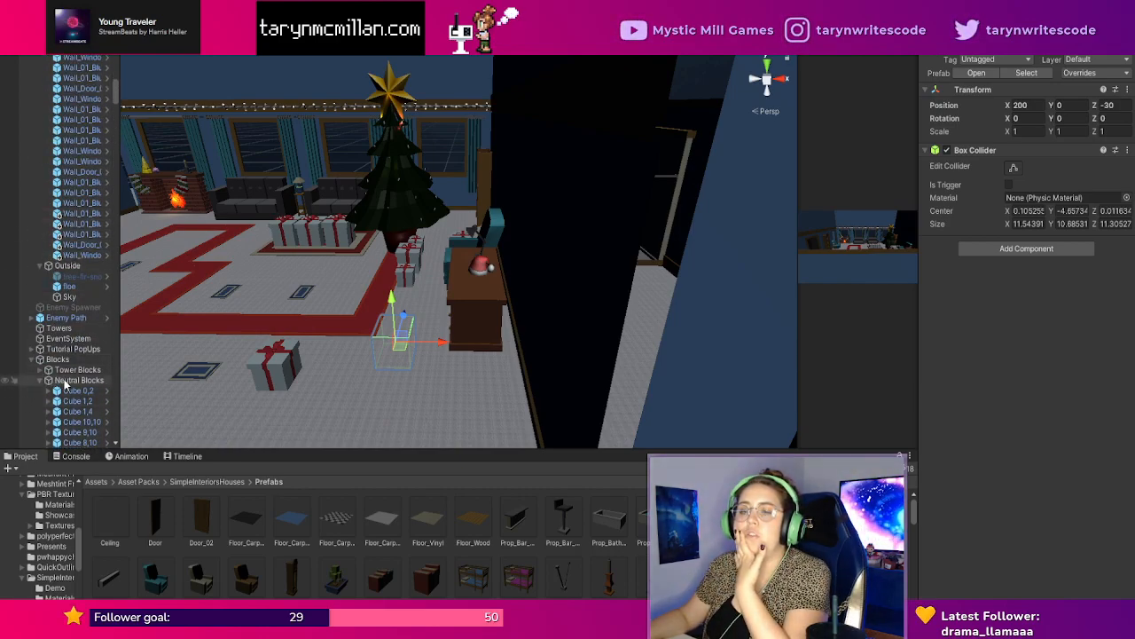
{"action": "left_click", "coordinate": [67, 381]}
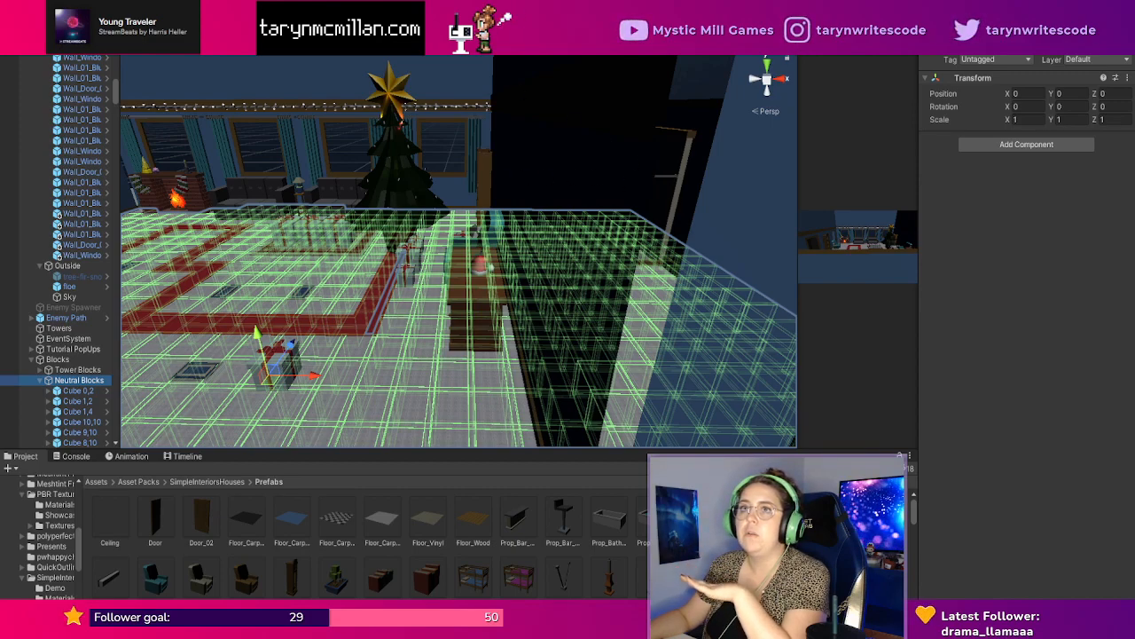
{"action": "left_click", "coordinate": [42, 369]}
{"action": "left_click", "coordinate": [70, 381]}
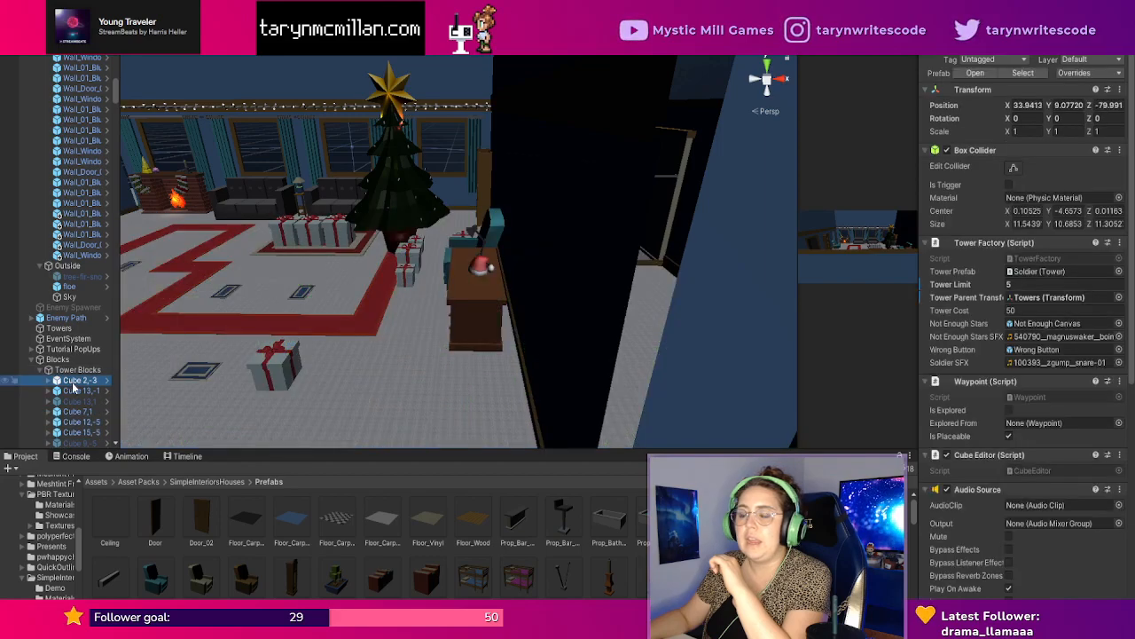
Look through the block list and check carpet (1), the carpet strip behind the loose present, and the adjacent floor block.
{"action": "scroll", "coordinate": [84, 387], "scroll_direction": "down", "scroll_amount": 15}
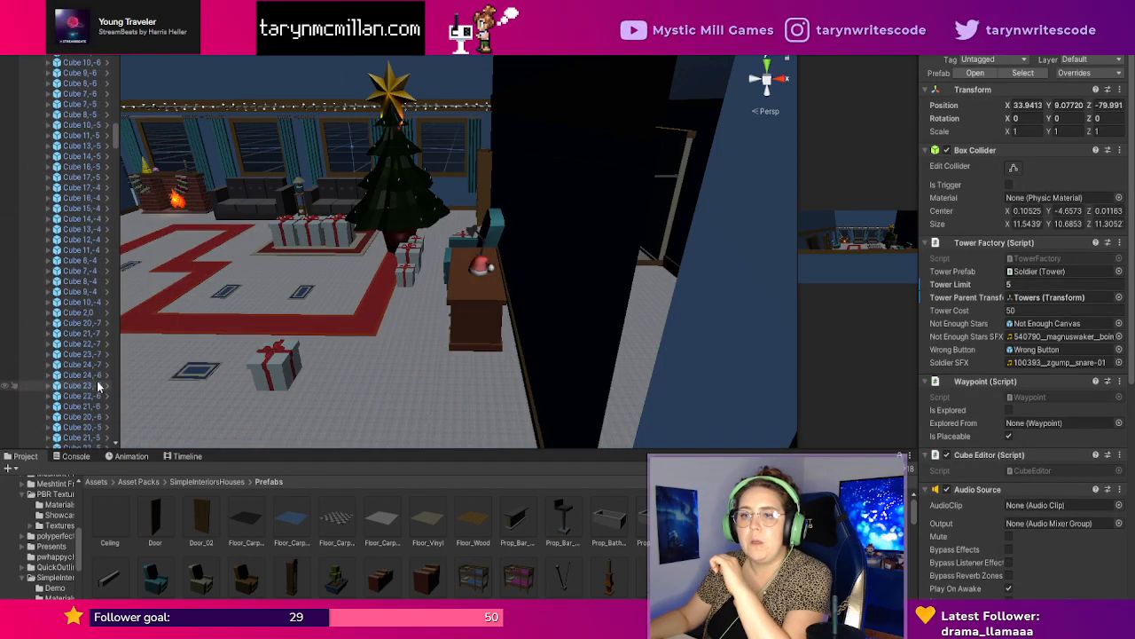
{"action": "scroll", "coordinate": [98, 387], "scroll_direction": "down", "scroll_amount": 10}
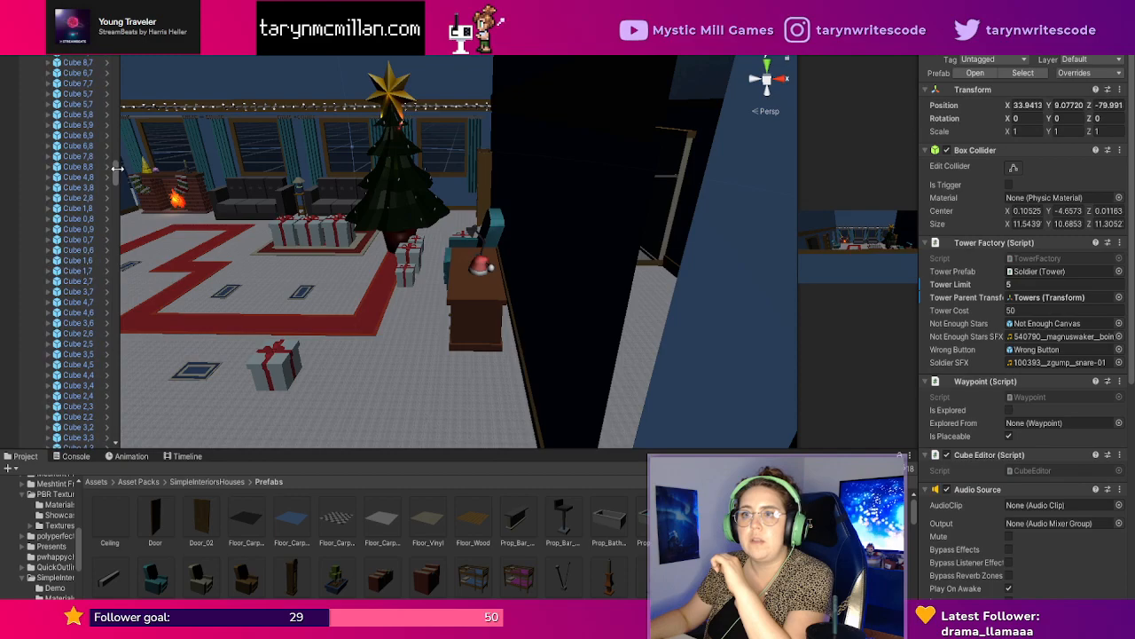
{"action": "left_click_drag", "start_coordinate": [117, 168], "coordinate": [133, 79]}
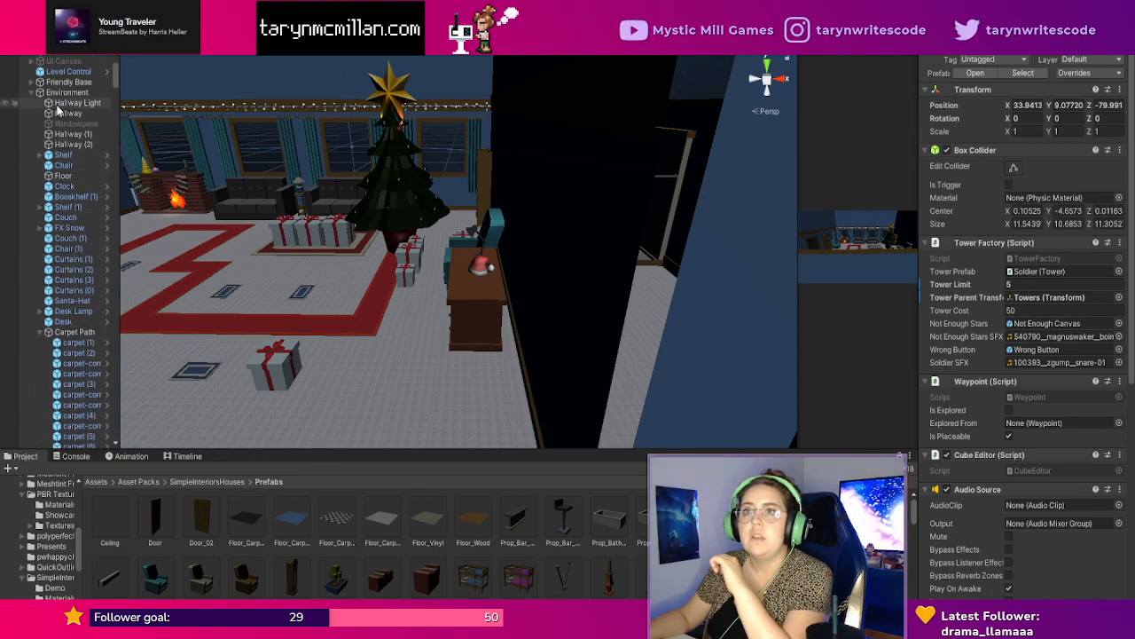
{"action": "left_click", "coordinate": [71, 342]}
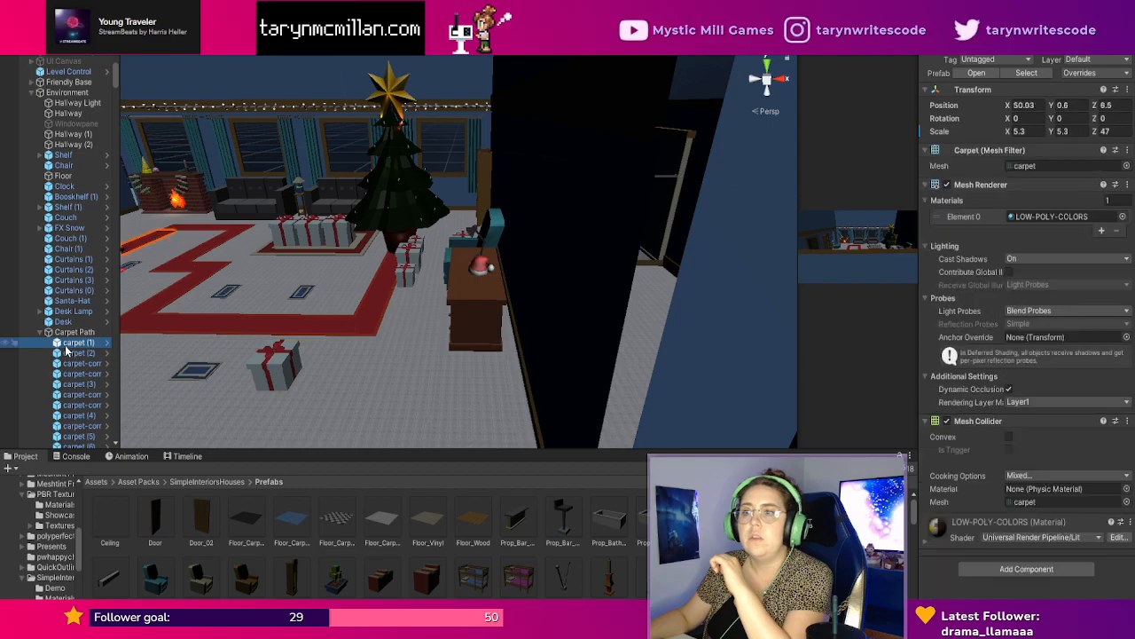
{"action": "left_click", "coordinate": [360, 333]}
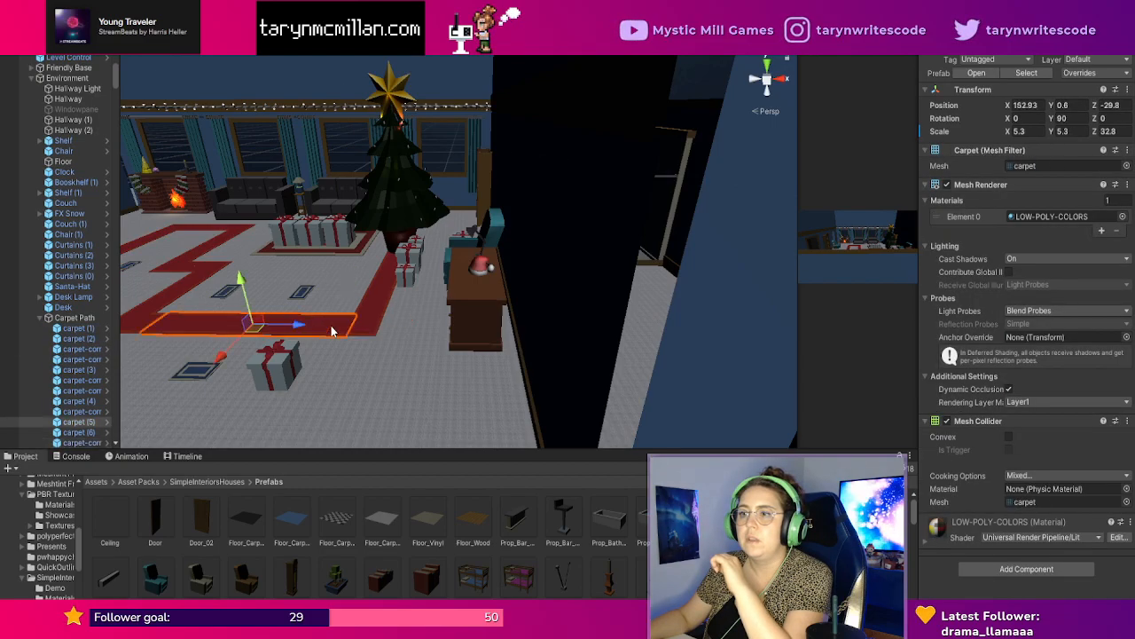
{"action": "left_click", "coordinate": [315, 347]}
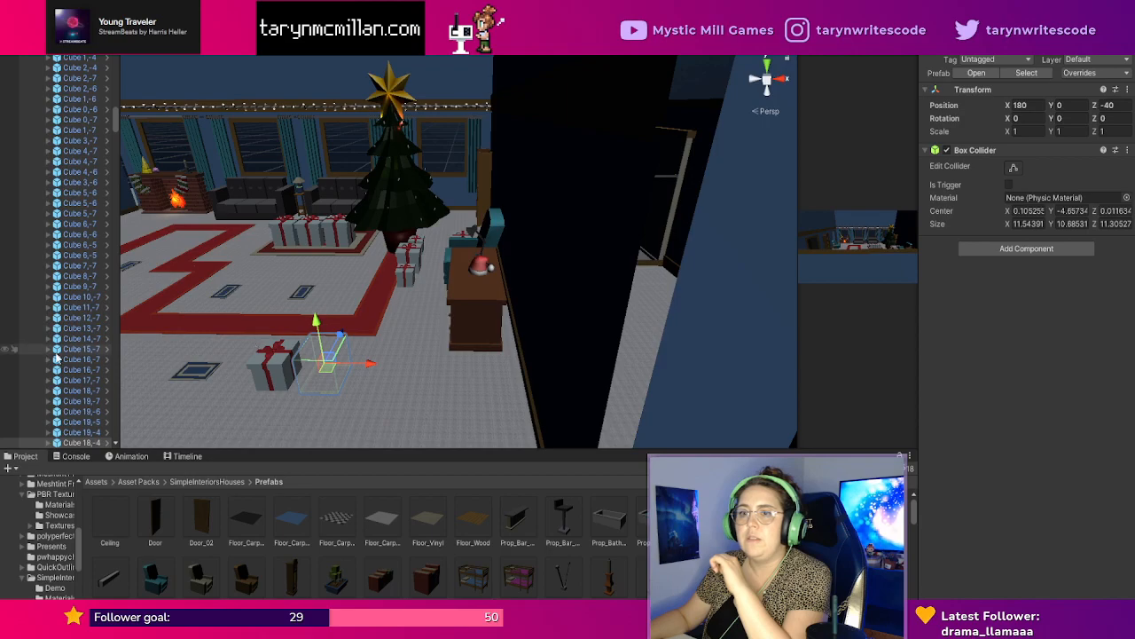
Collapse the first Neutral Blocks group in the scene hierarchy.
{"action": "scroll", "coordinate": [71, 346], "scroll_direction": "down", "scroll_amount": 10}
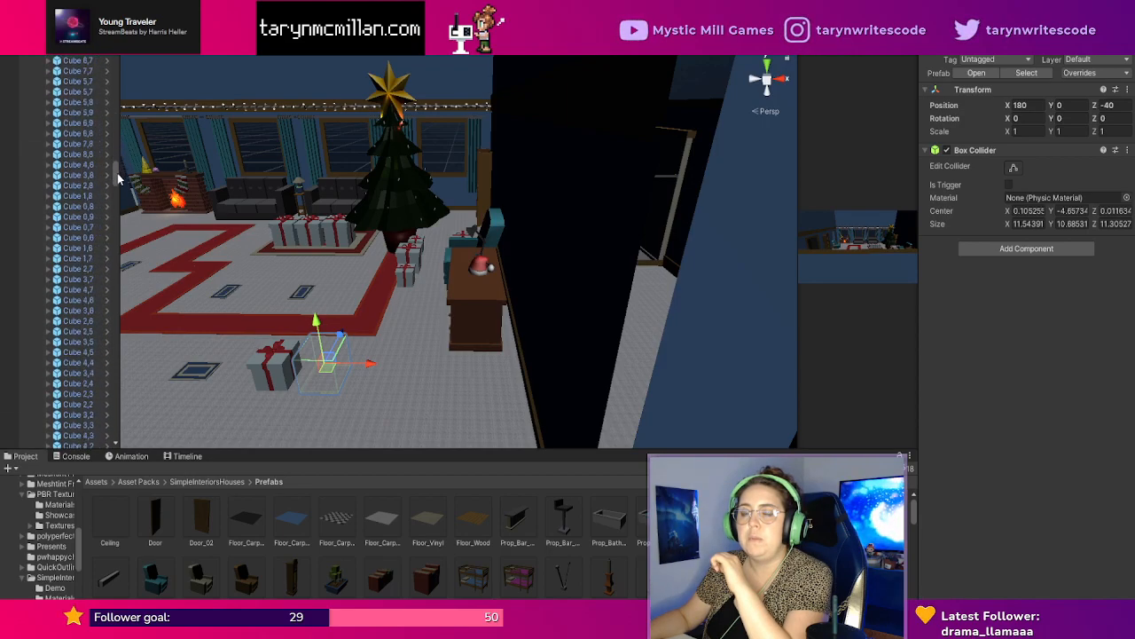
{"action": "left_click_drag", "start_coordinate": [118, 178], "coordinate": [126, 424]}
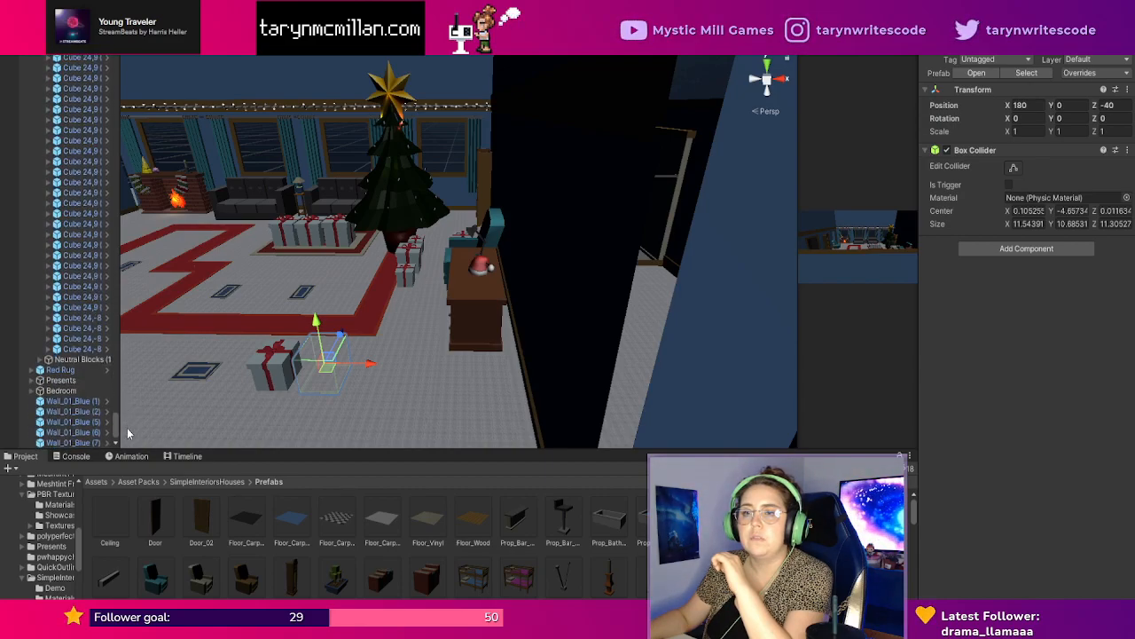
{"action": "left_click_drag", "start_coordinate": [127, 427], "coordinate": [165, 100]}
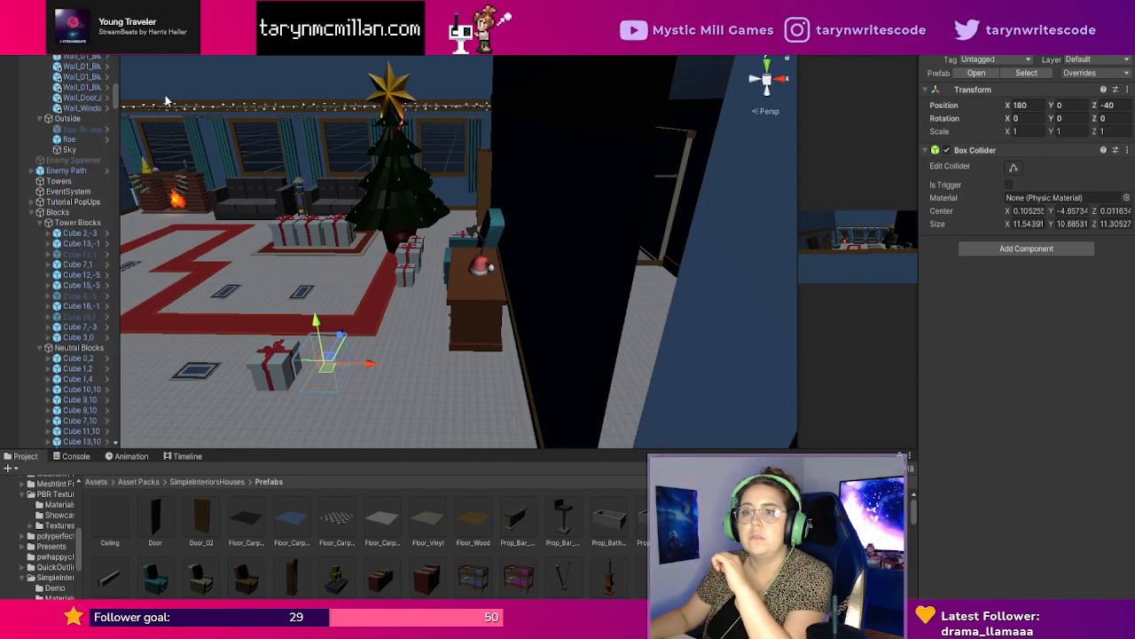
{"action": "left_click", "coordinate": [41, 348]}
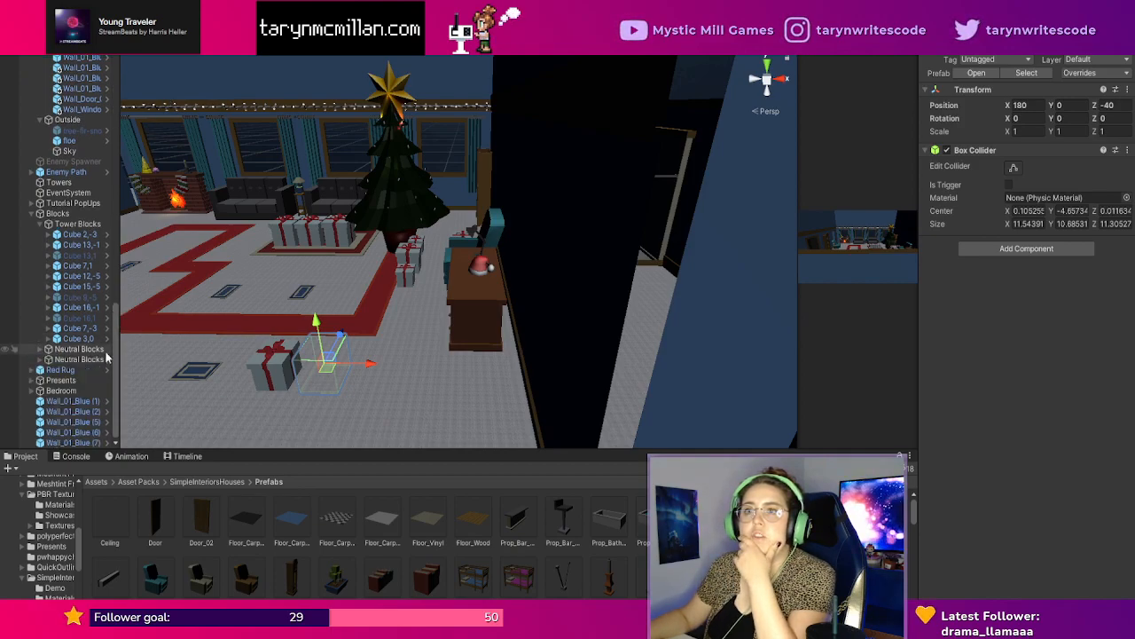
Check the floor block and path near the desk, and select Enemy Path to inspect its waypoints.
{"action": "left_click", "coordinate": [362, 351]}
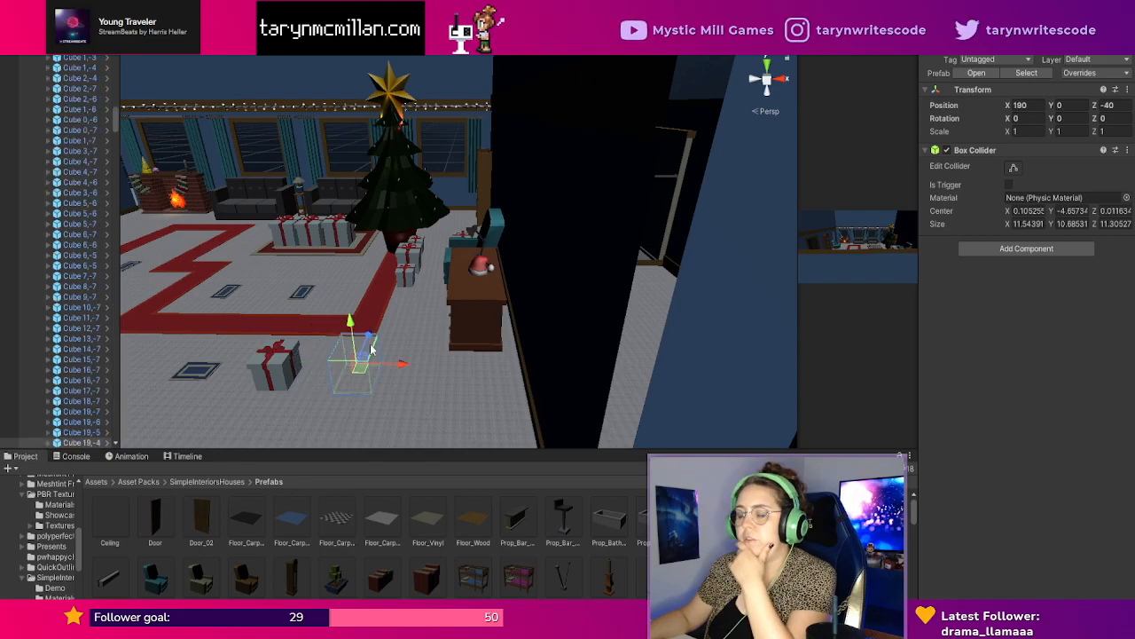
{"action": "left_click", "coordinate": [312, 331]}
{"action": "left_click", "coordinate": [67, 395]}
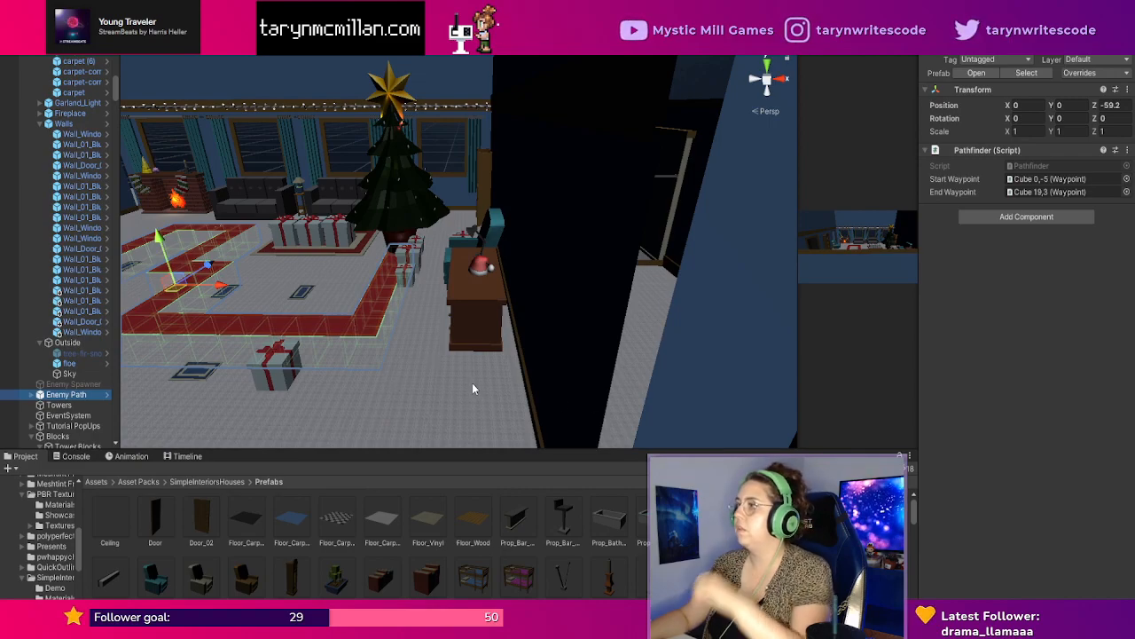
Open the Pathfinder script from the project's Scripts folder in Visual Studio.
{"action": "scroll", "coordinate": [470, 381], "scroll_direction": "down", "scroll_amount": 3}
{"action": "middle_click_drag", "start_coordinate": [456, 373], "coordinate": [475, 383]}
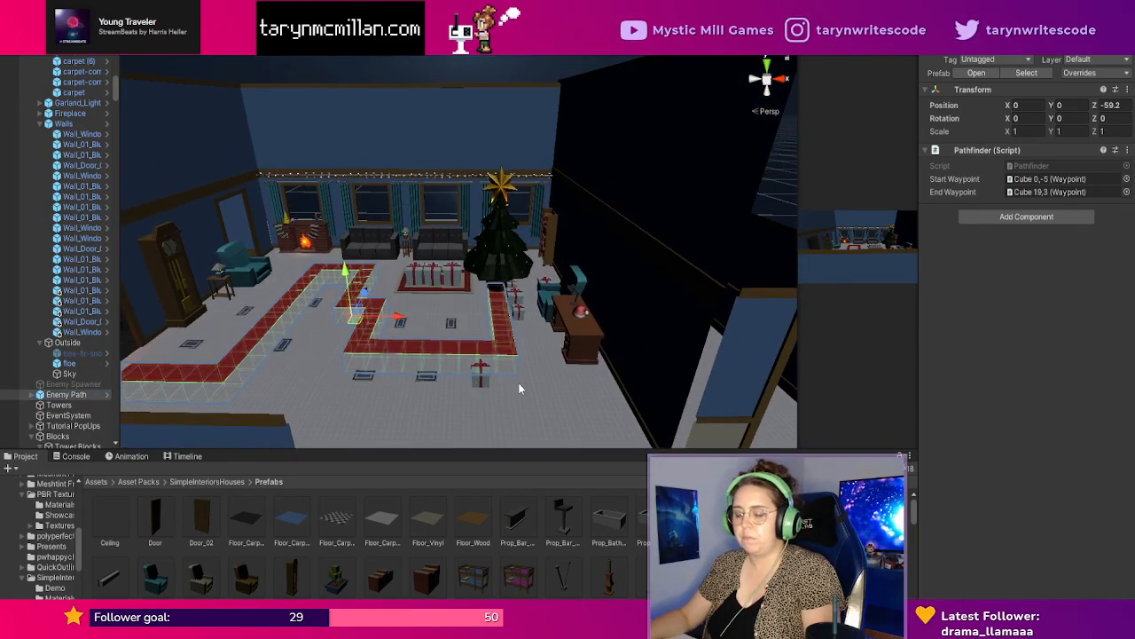
{"action": "right_click_drag", "start_coordinate": [565, 319], "coordinate": [577, 414]}
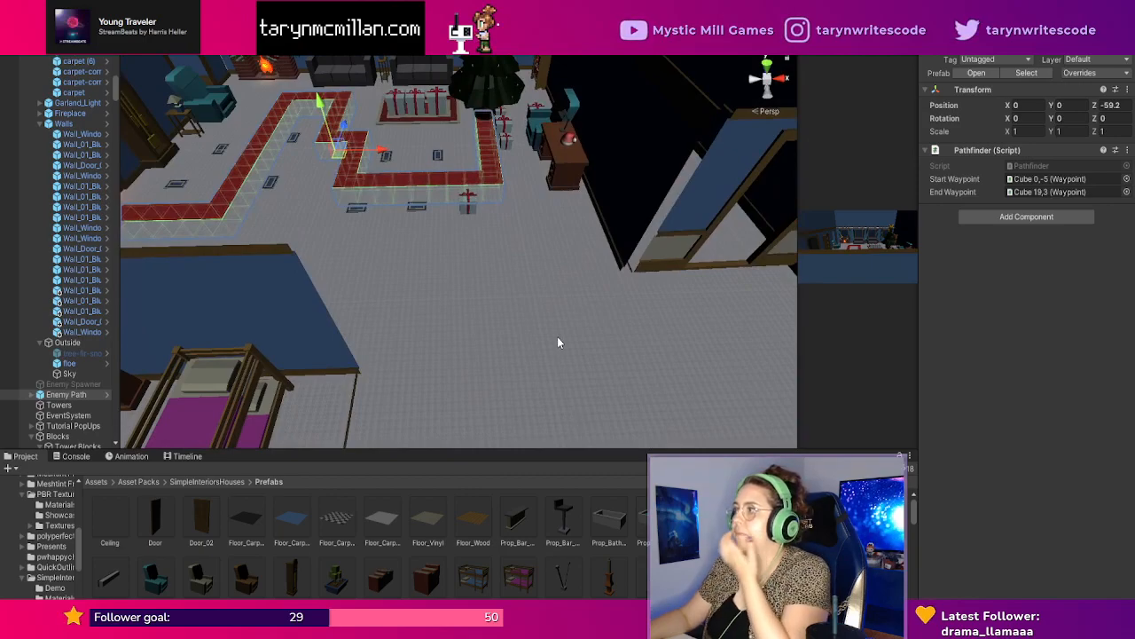
{"action": "middle_click_drag", "start_coordinate": [531, 311], "coordinate": [530, 327]}
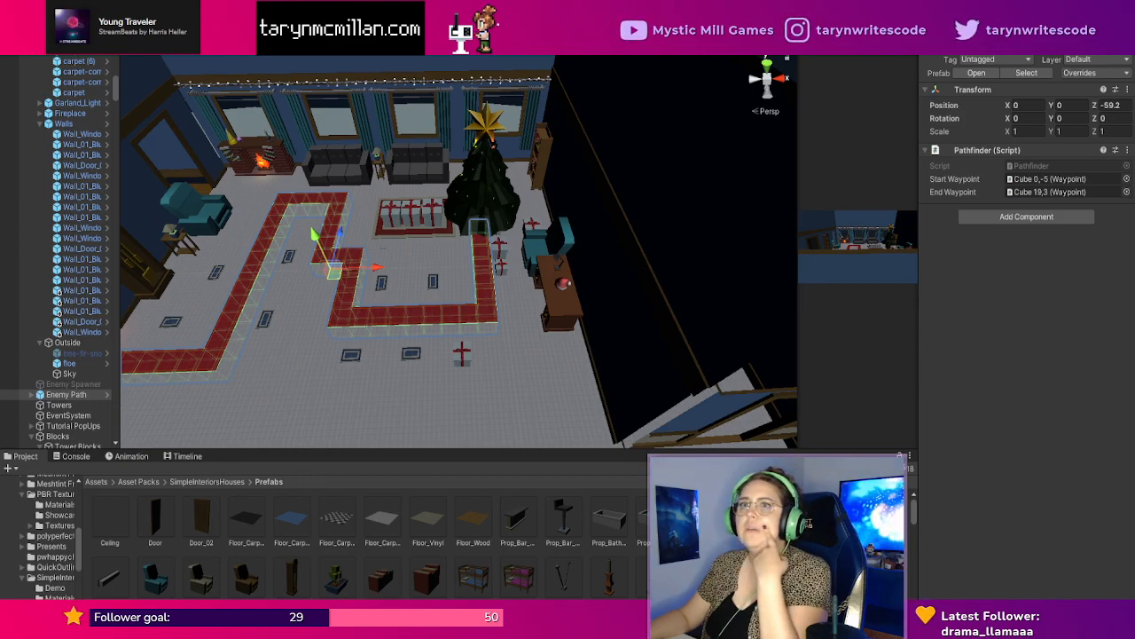
{"action": "left_click", "coordinate": [99, 483]}
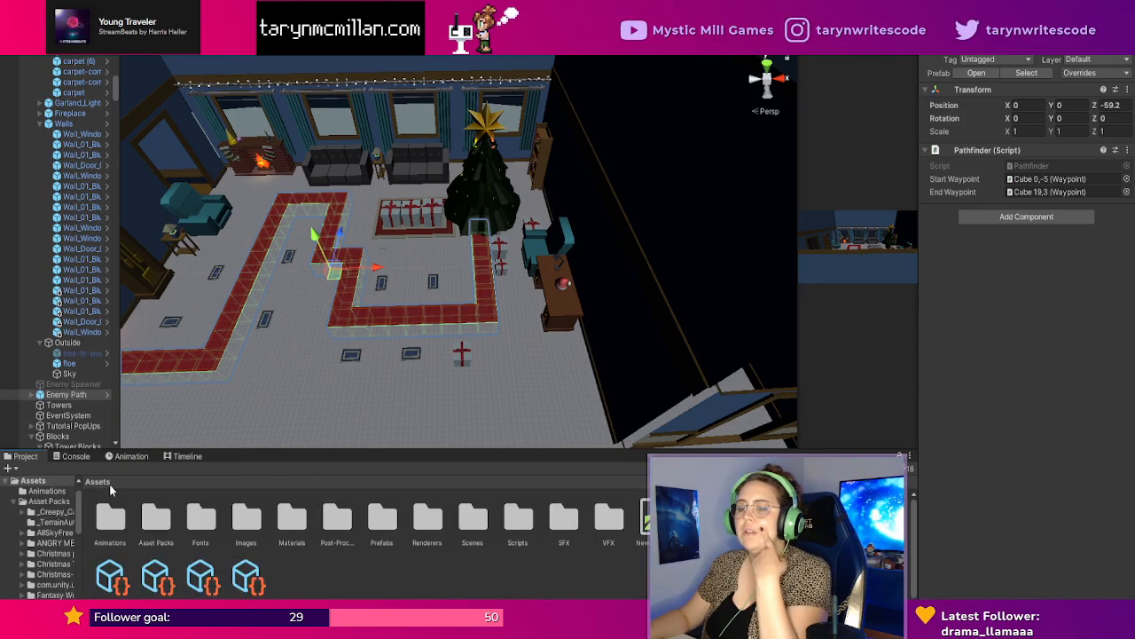
{"action": "double_click", "coordinate": [512, 523]}
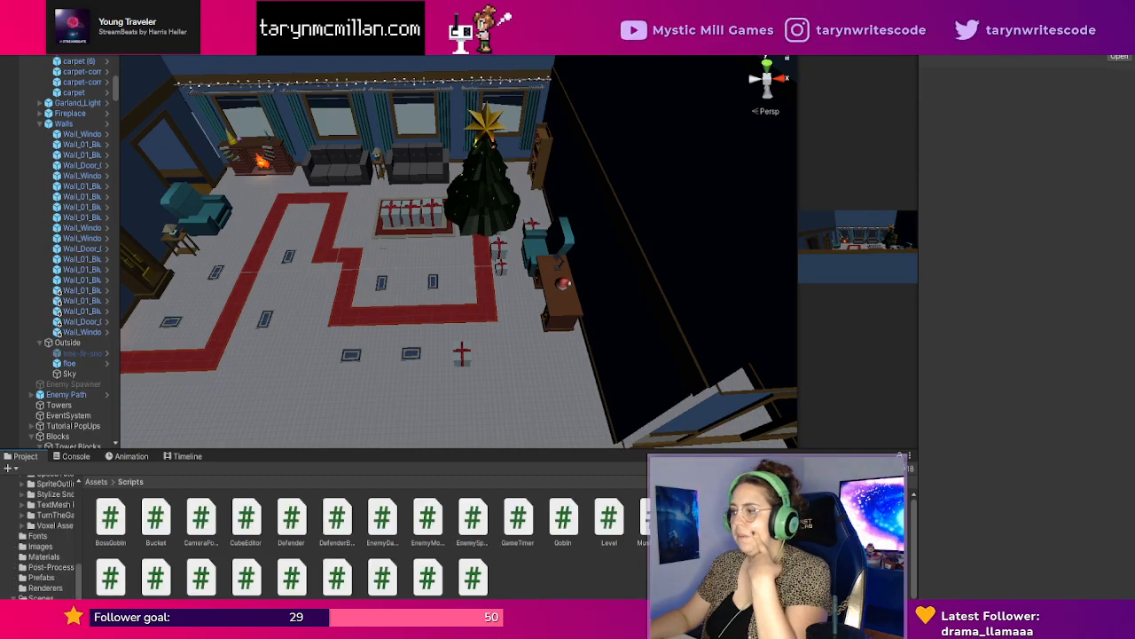
{"action": "left_click", "coordinate": [390, 586]}
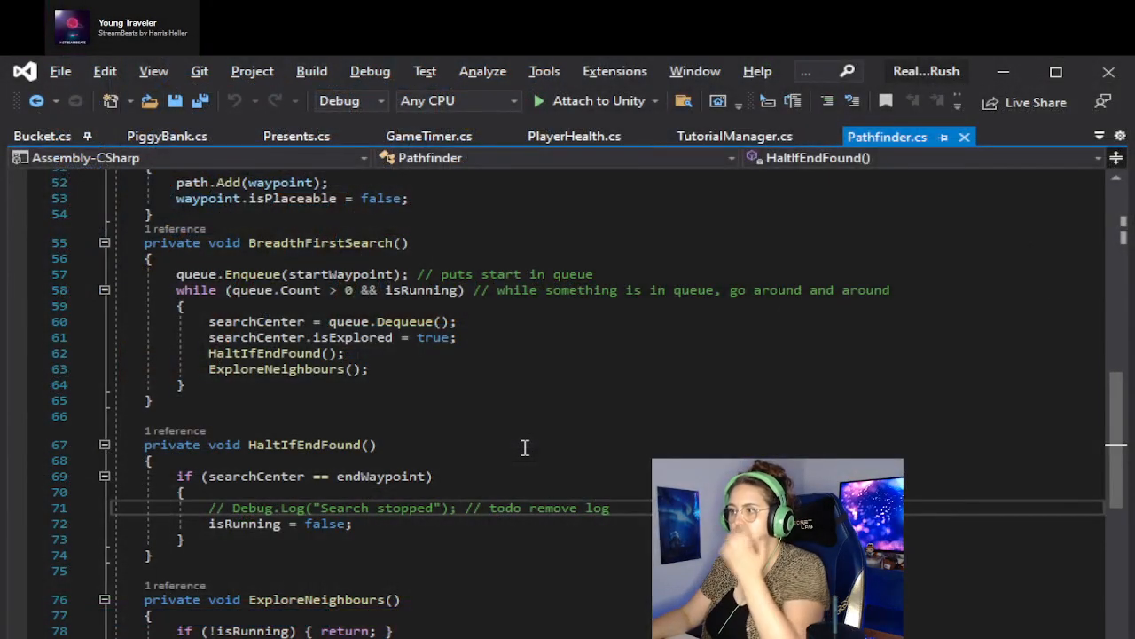
Read through the Pathfinder code, checking the waypoint fields, the search directions, and the GetPath, CreatePath and BreadthFirstSearch methods.
{"action": "scroll", "coordinate": [496, 523], "scroll_direction": "up", "scroll_amount": 10}
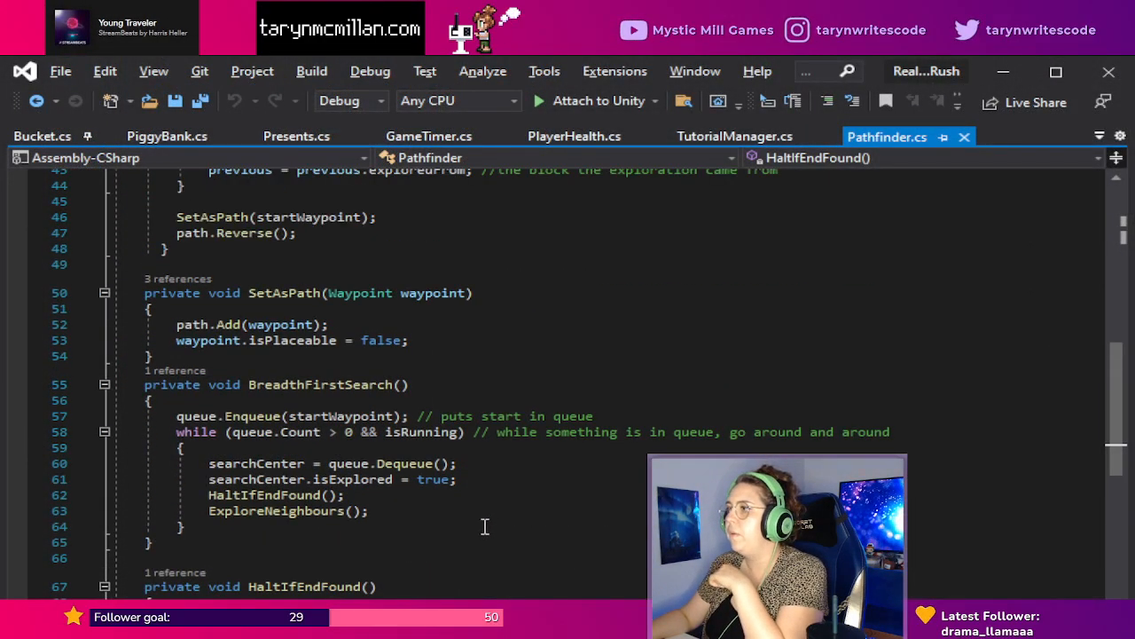
{"action": "scroll", "coordinate": [324, 229], "scroll_direction": "up", "scroll_amount": 6}
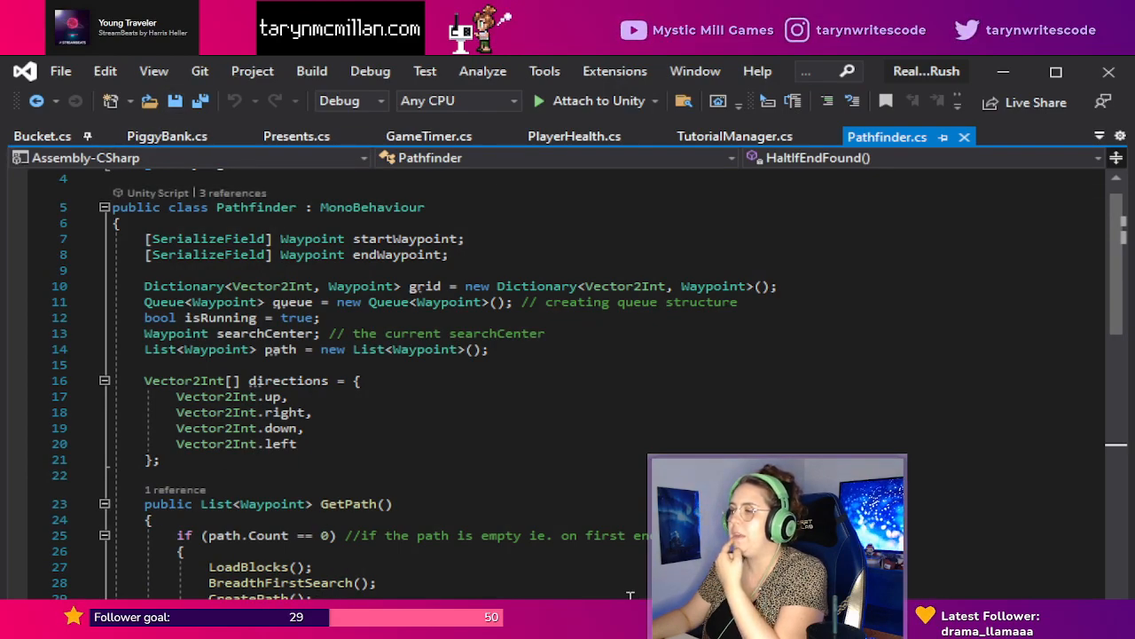
{"action": "scroll", "coordinate": [630, 596], "scroll_direction": "down", "scroll_amount": 1}
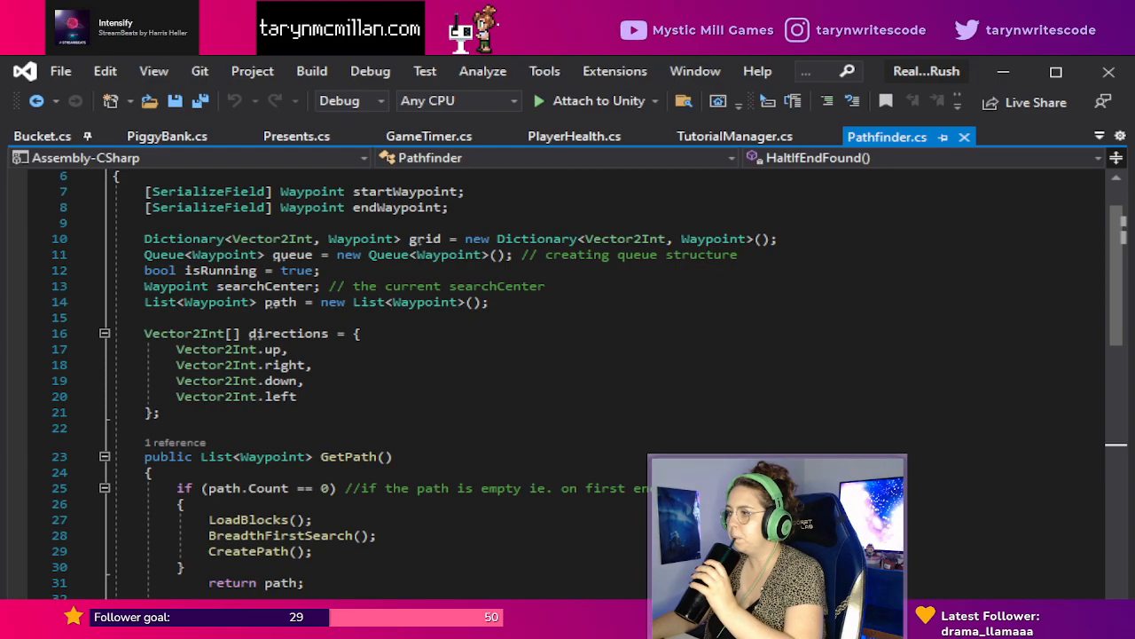
{"action": "scroll", "coordinate": [568, 381], "scroll_direction": "down", "scroll_amount": 1}
{"action": "scroll", "coordinate": [568, 382], "scroll_direction": "up", "scroll_amount": 3}
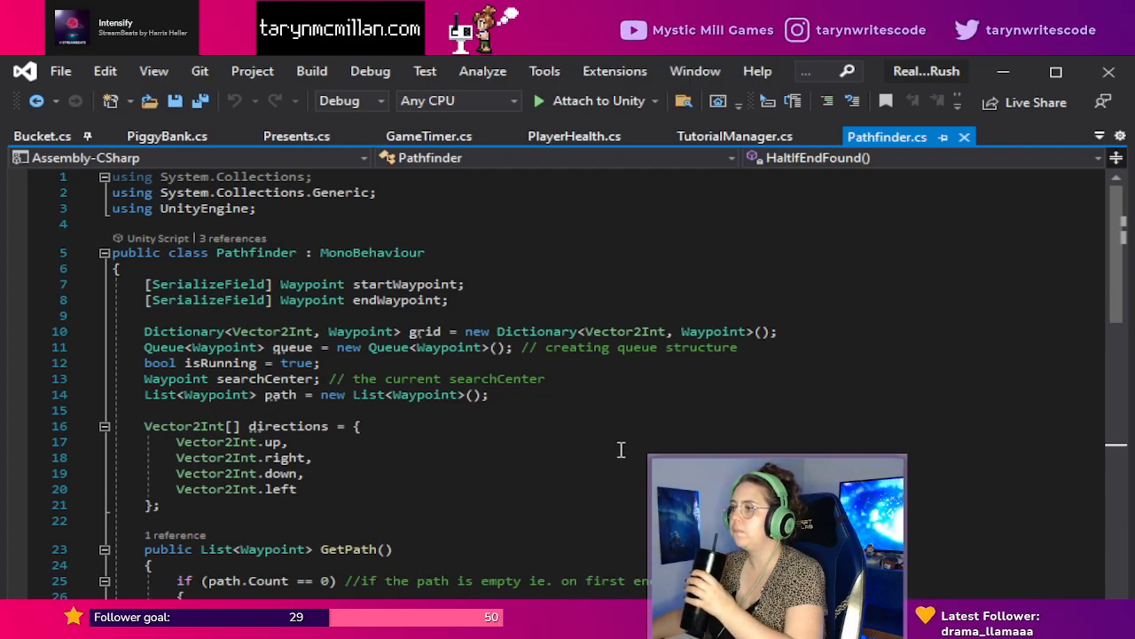
{"action": "scroll", "coordinate": [621, 450], "scroll_direction": "down", "scroll_amount": 1}
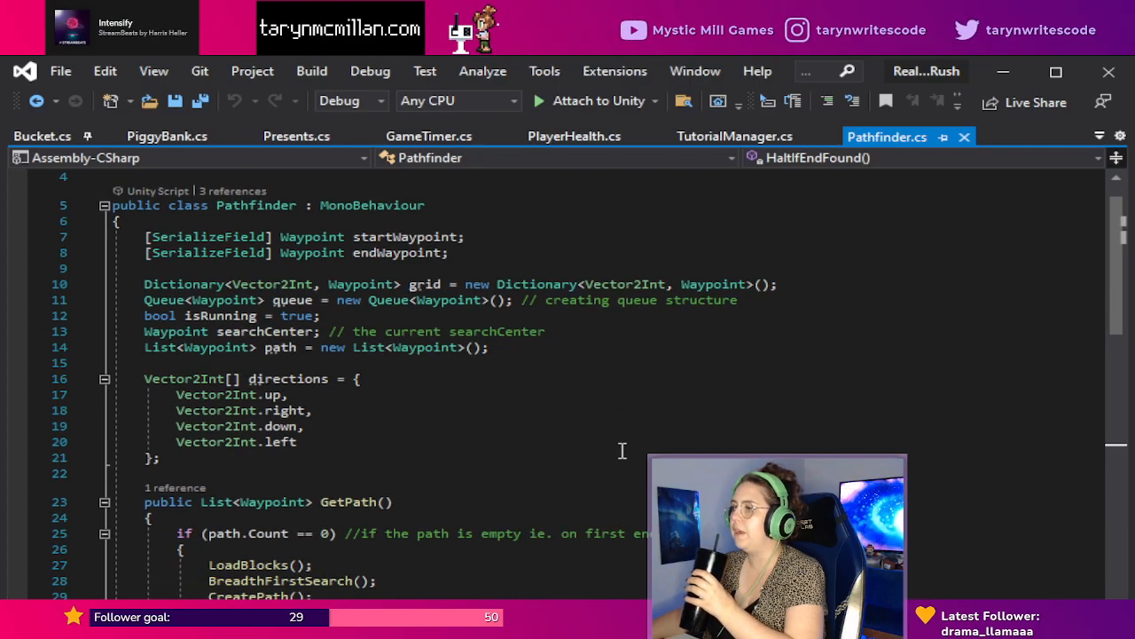
{"action": "scroll", "coordinate": [622, 450], "scroll_direction": "down", "scroll_amount": 1}
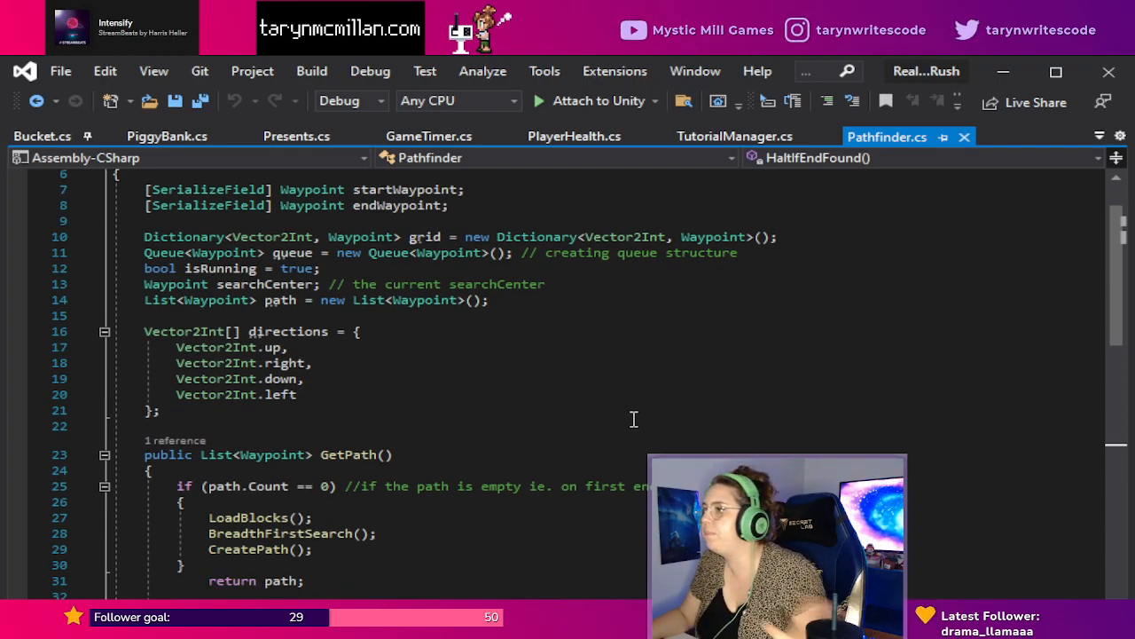
{"action": "scroll", "coordinate": [633, 423], "scroll_direction": "down", "scroll_amount": 2}
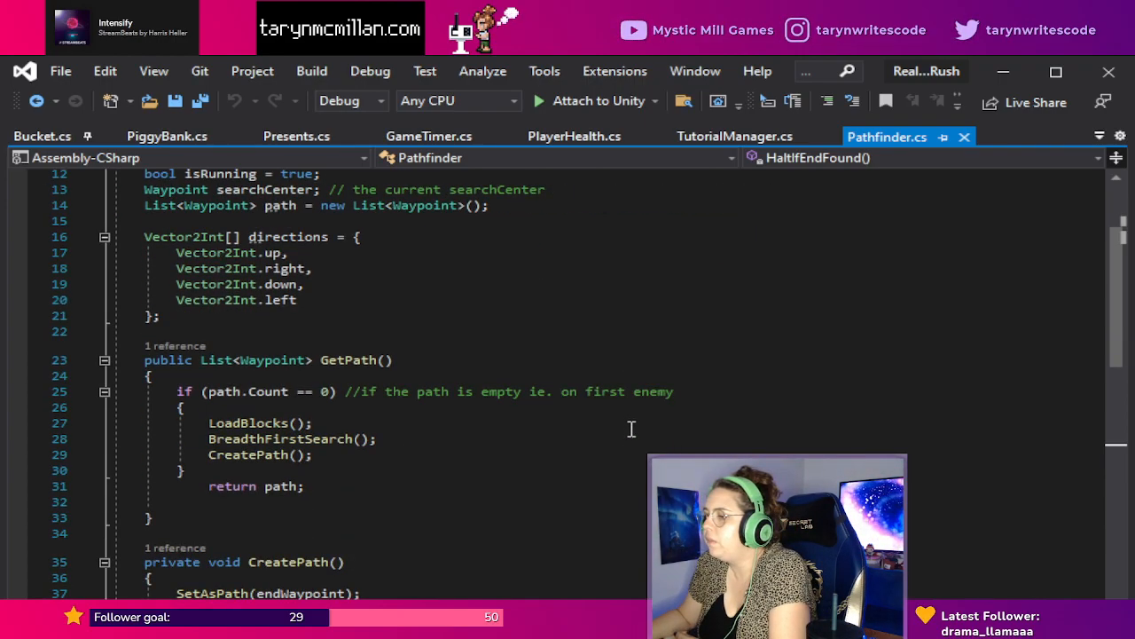
{"action": "scroll", "coordinate": [629, 448], "scroll_direction": "down", "scroll_amount": 2}
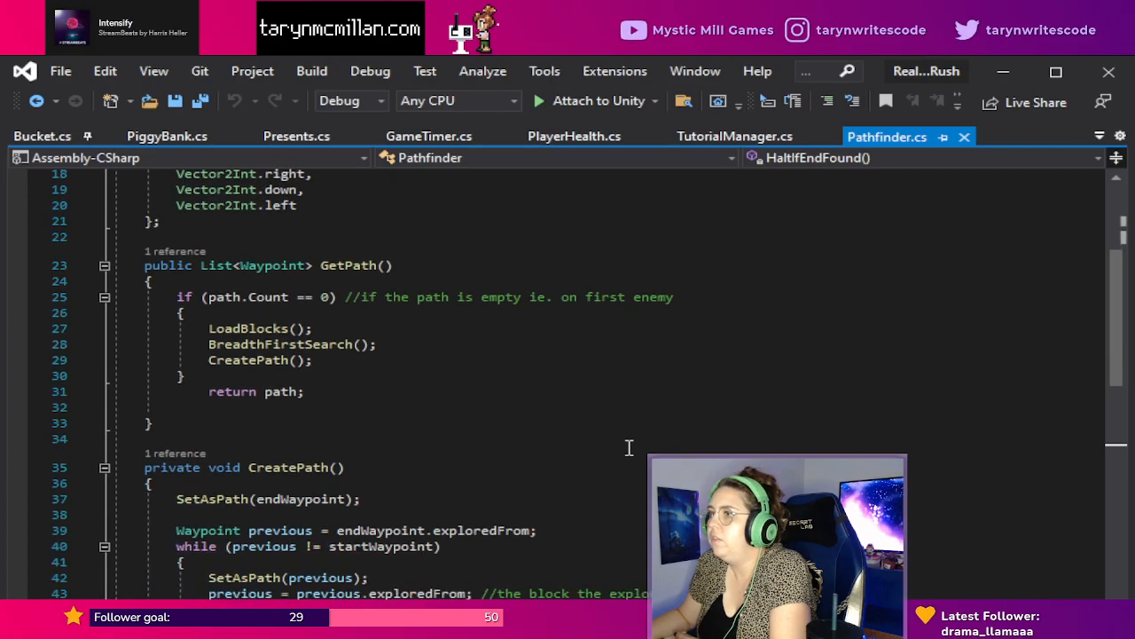
{"action": "scroll", "coordinate": [628, 448], "scroll_direction": "down", "scroll_amount": 2}
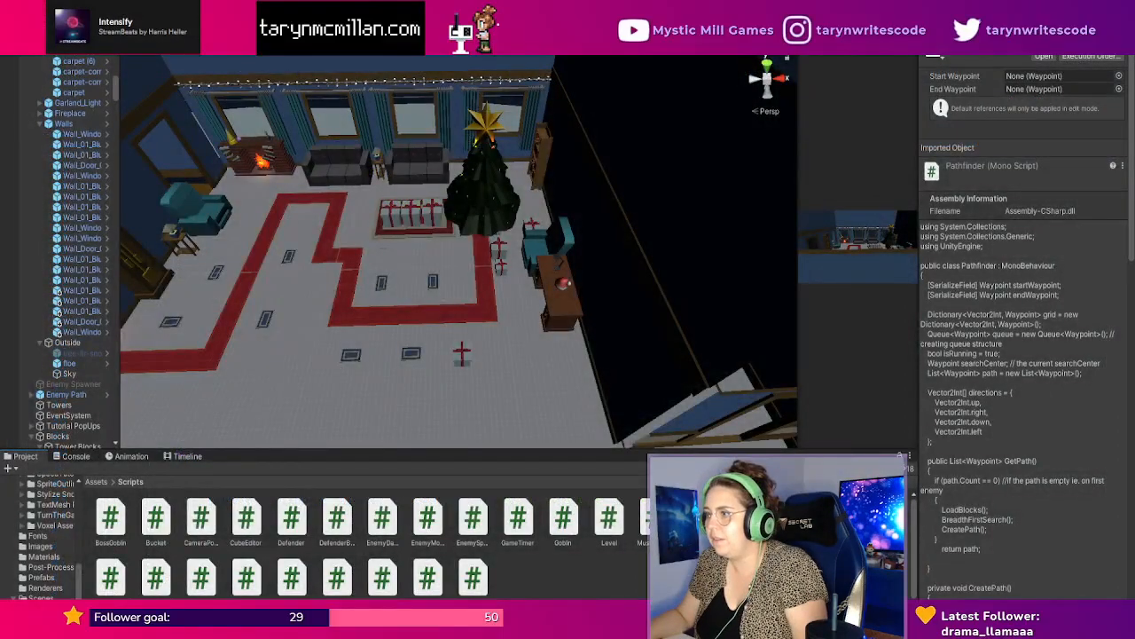
Switch back to Unity and inspect the floor block beside the carpet strip near the Christmas tree, Cube 18,1.
{"action": "scroll", "coordinate": [500, 345], "scroll_direction": "up", "scroll_amount": 5}
{"action": "scroll", "coordinate": [502, 343], "scroll_direction": "down", "scroll_amount": 3}
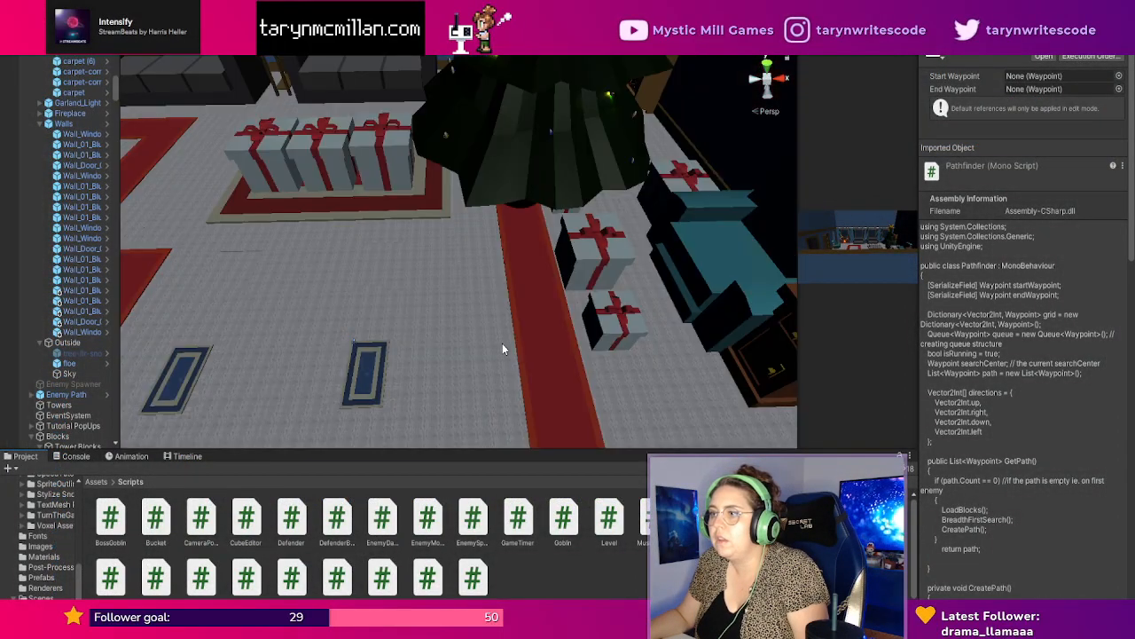
{"action": "scroll", "coordinate": [504, 345], "scroll_direction": "up", "scroll_amount": 4}
{"action": "right_click_drag", "start_coordinate": [513, 348], "coordinate": [781, 295]}
{"action": "left_click", "coordinate": [545, 213]}
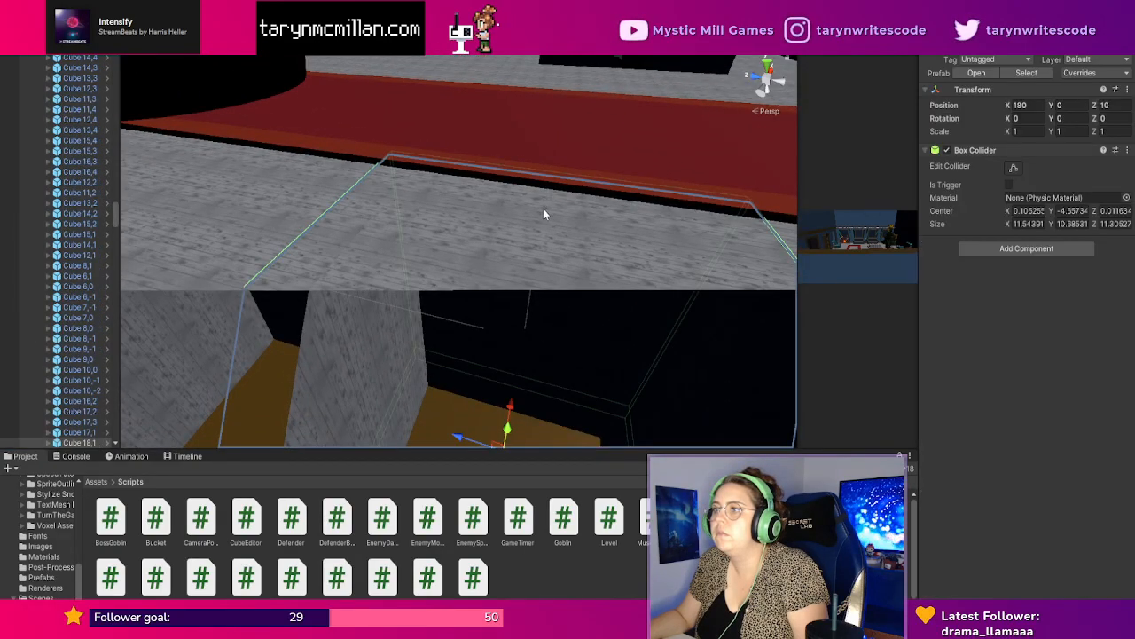
{"action": "scroll", "coordinate": [636, 311], "scroll_direction": "down", "scroll_amount": 5}
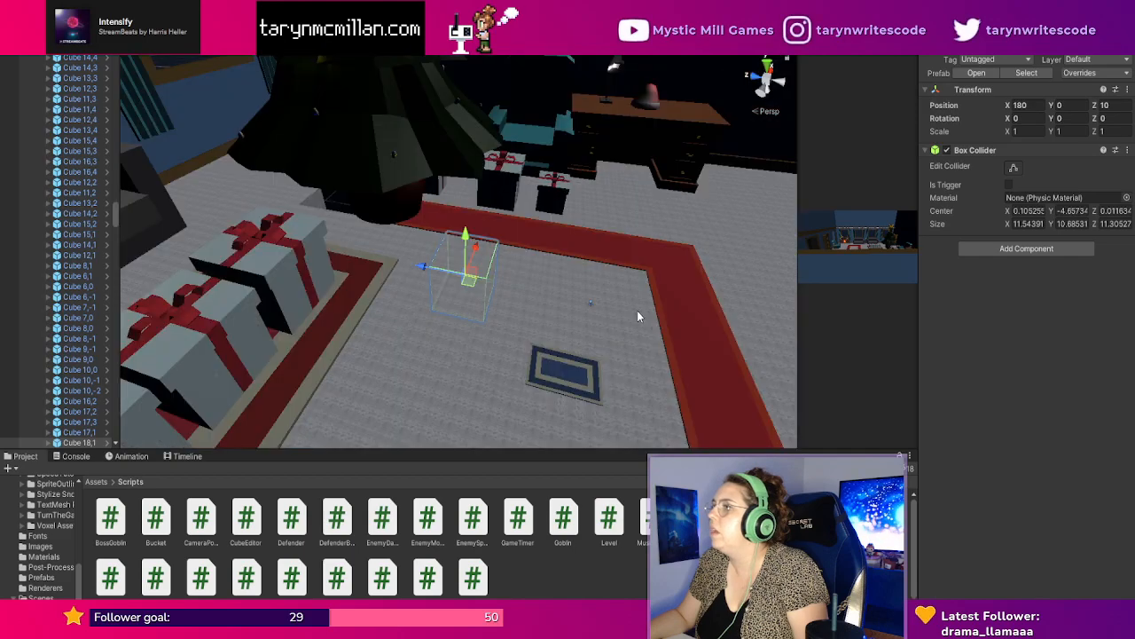
{"action": "right_click_drag", "start_coordinate": [589, 289], "coordinate": [659, 133]}
{"action": "scroll", "coordinate": [591, 266], "scroll_direction": "up", "scroll_amount": 5}
{"action": "scroll", "coordinate": [637, 174], "scroll_direction": "down", "scroll_amount": 5}
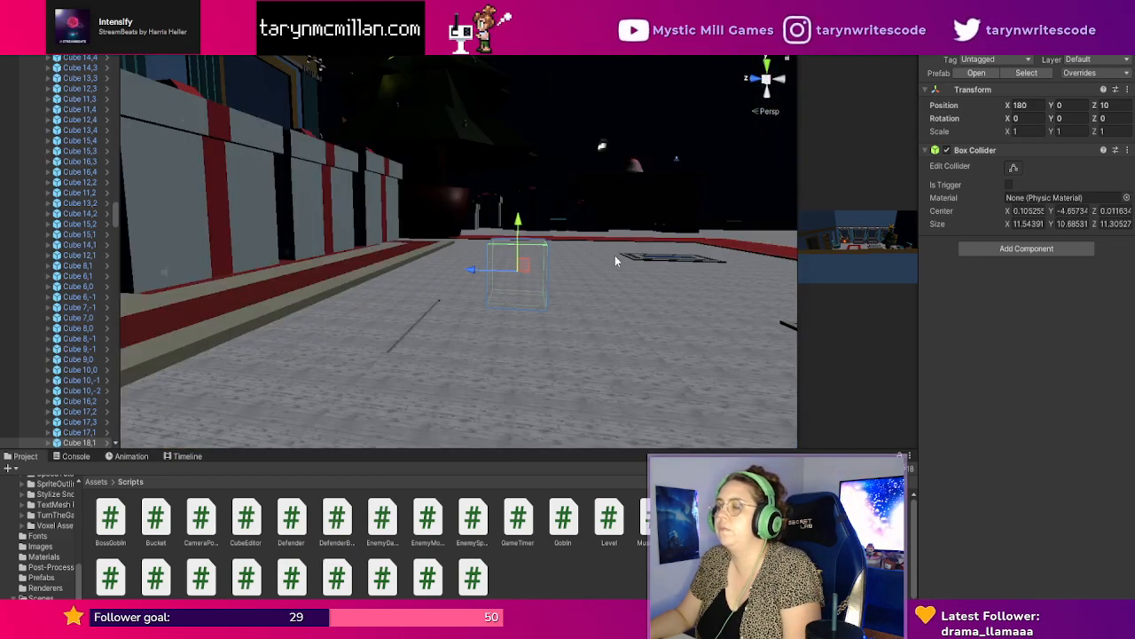
Deactivate the straight carpet strip that runs from the path corner to the Christmas tree.
{"action": "right_click_drag", "start_coordinate": [617, 261], "coordinate": [476, 277]}
{"action": "scroll", "coordinate": [574, 291], "scroll_direction": "down", "scroll_amount": 5}
{"action": "middle_click_drag", "start_coordinate": [642, 282], "coordinate": [643, 318]}
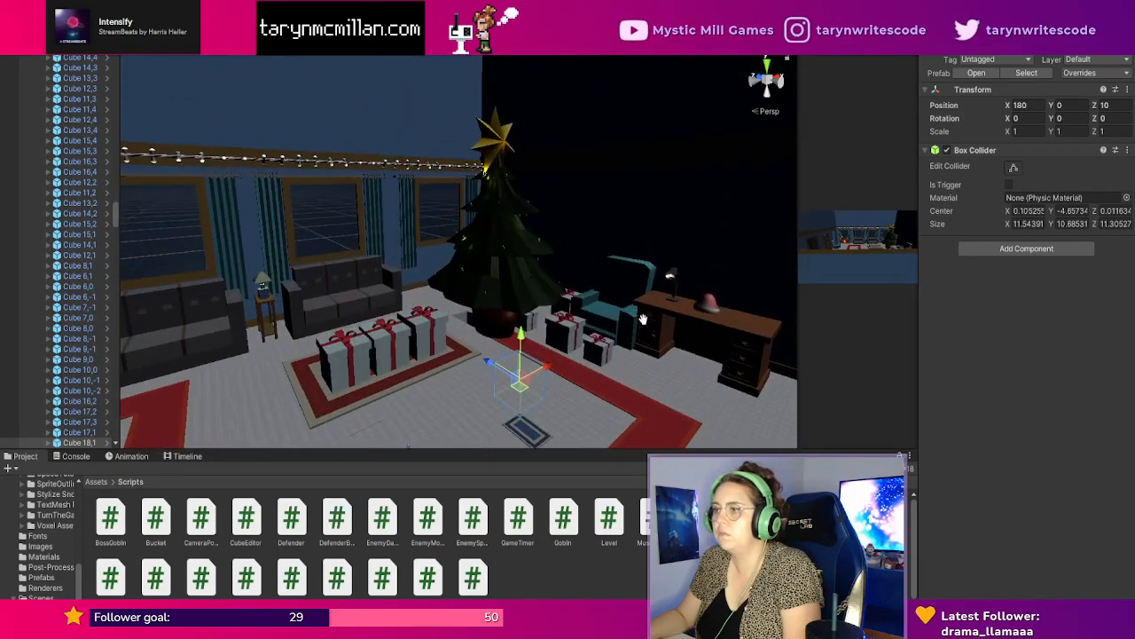
{"action": "left_click", "coordinate": [571, 383]}
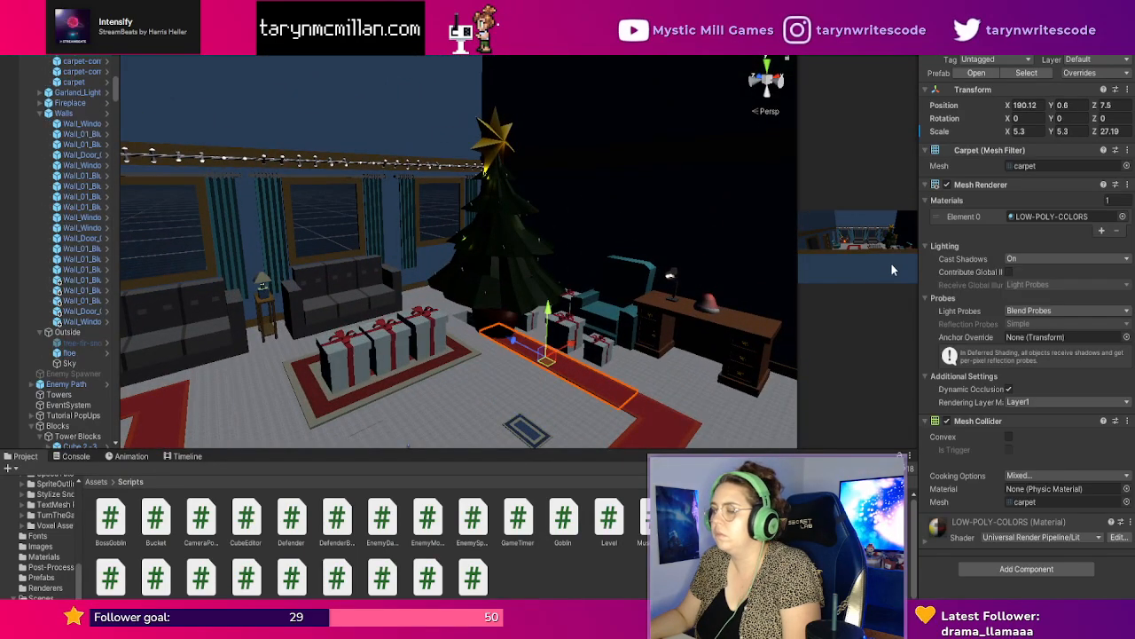
{"action": "left_click", "coordinate": [952, 48]}
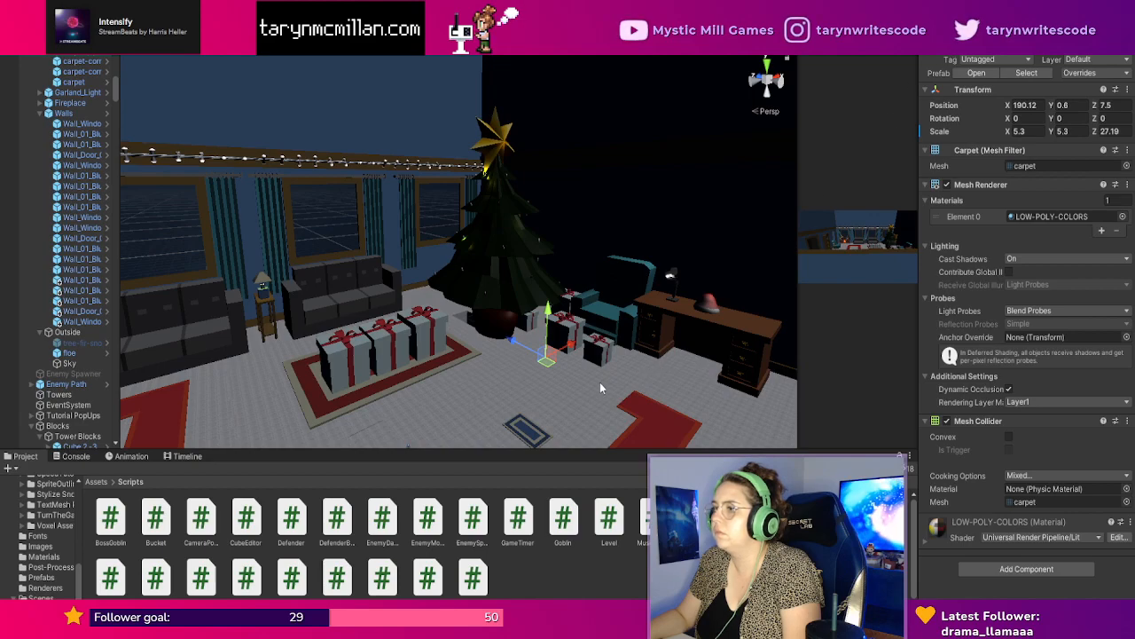
Inspect the waypoint settings of path blocks Cube 19,-1, Cube 19,0 and Cube 19,1 on the bare floor near the tree.
{"action": "scroll", "coordinate": [591, 385], "scroll_direction": "up", "scroll_amount": 5}
{"action": "right_click_drag", "start_coordinate": [618, 393], "coordinate": [665, 466]}
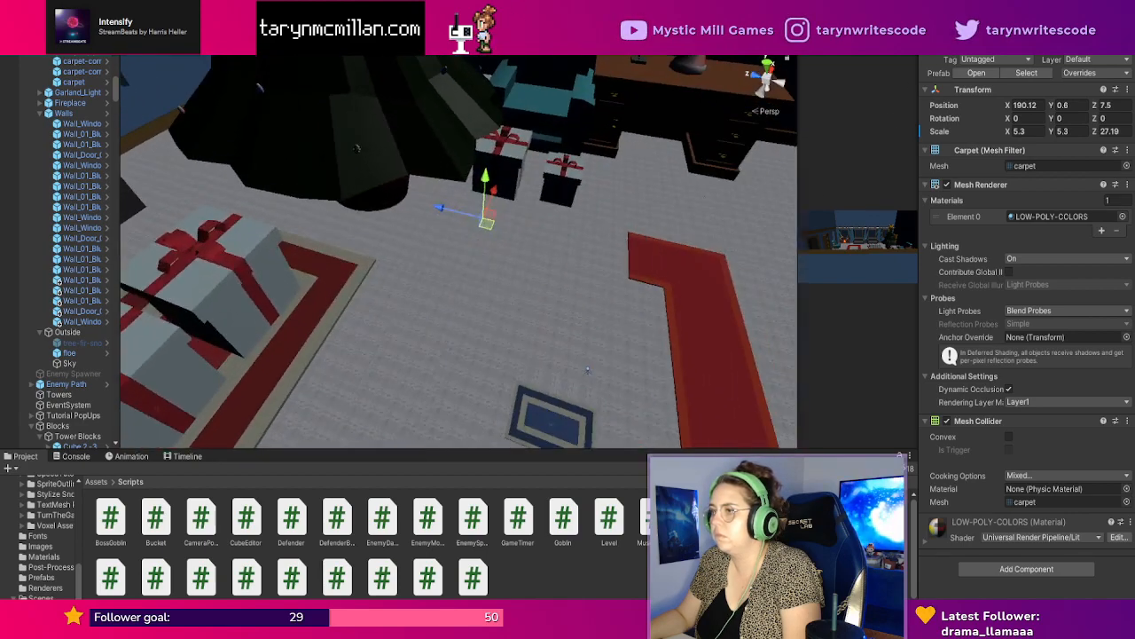
{"action": "left_click", "coordinate": [618, 256]}
{"action": "left_click", "coordinate": [603, 250]}
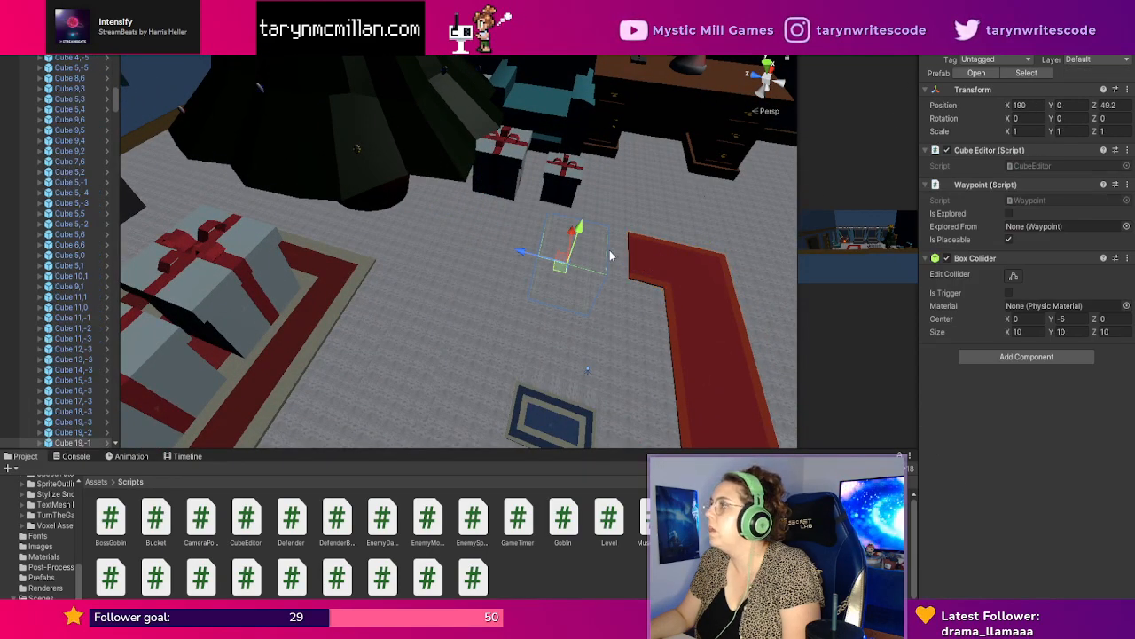
{"action": "left_click", "coordinate": [627, 255]}
{"action": "left_click", "coordinate": [577, 251]}
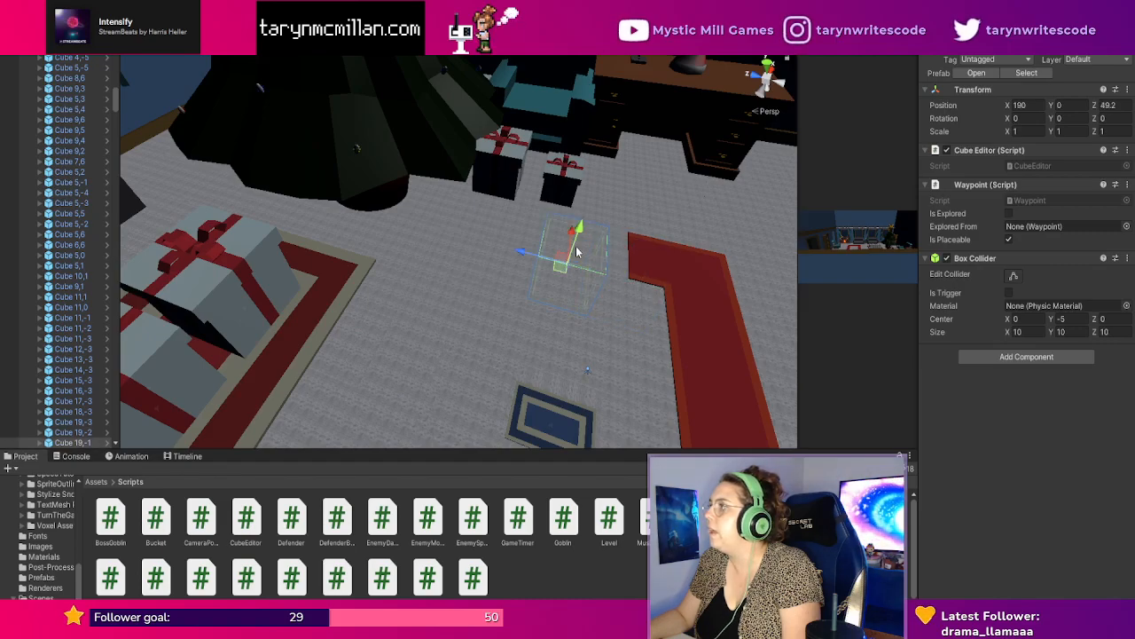
{"action": "left_click", "coordinate": [527, 243]}
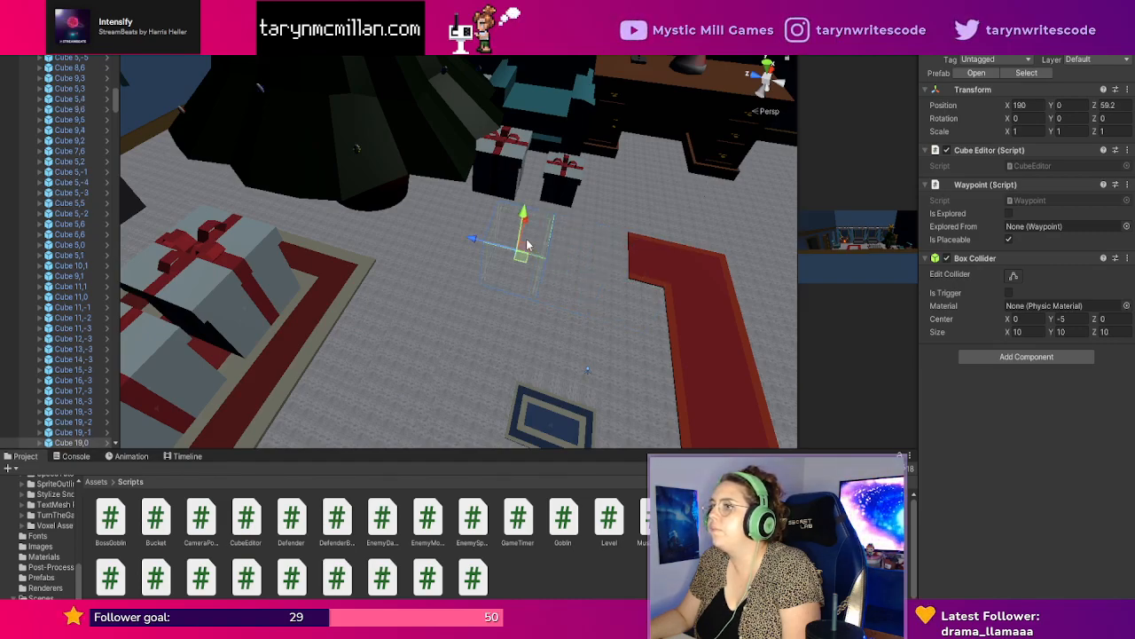
{"action": "left_click", "coordinate": [469, 233]}
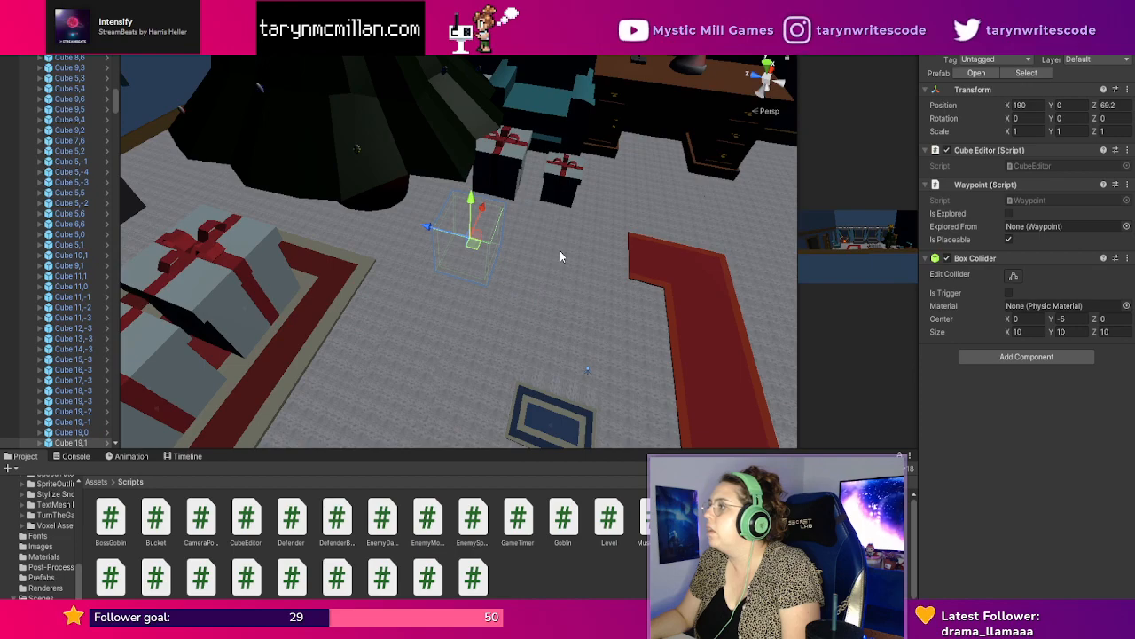
Check Cube 19,-2 at the cut end of the carpet against the neighbouring path and floor blocks.
{"action": "left_click", "coordinate": [612, 255]}
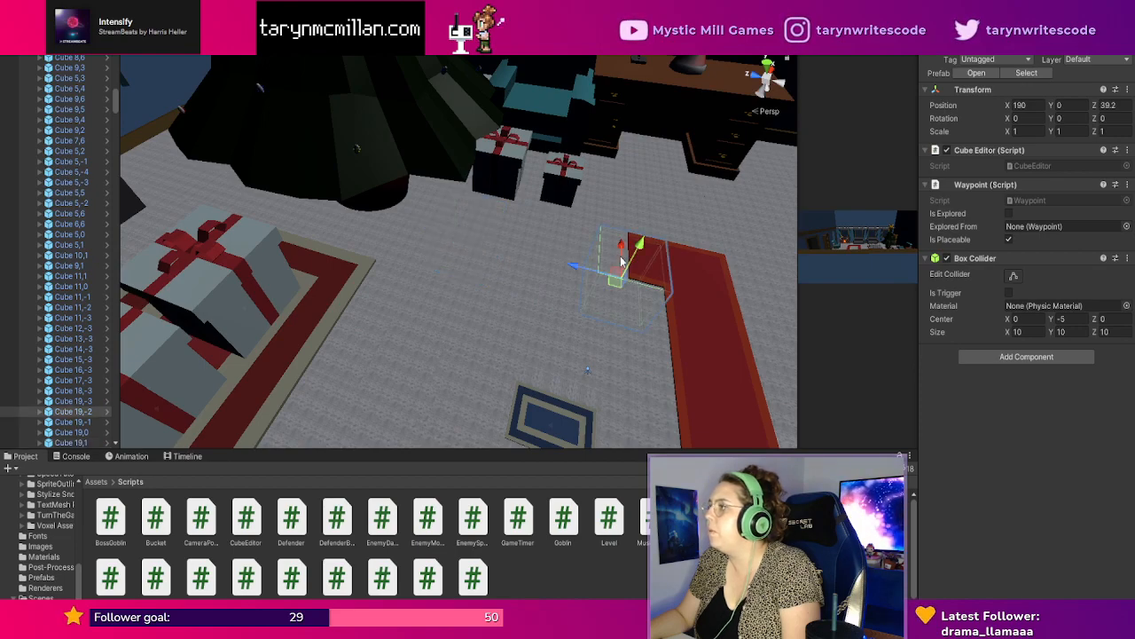
{"action": "left_click", "coordinate": [572, 253]}
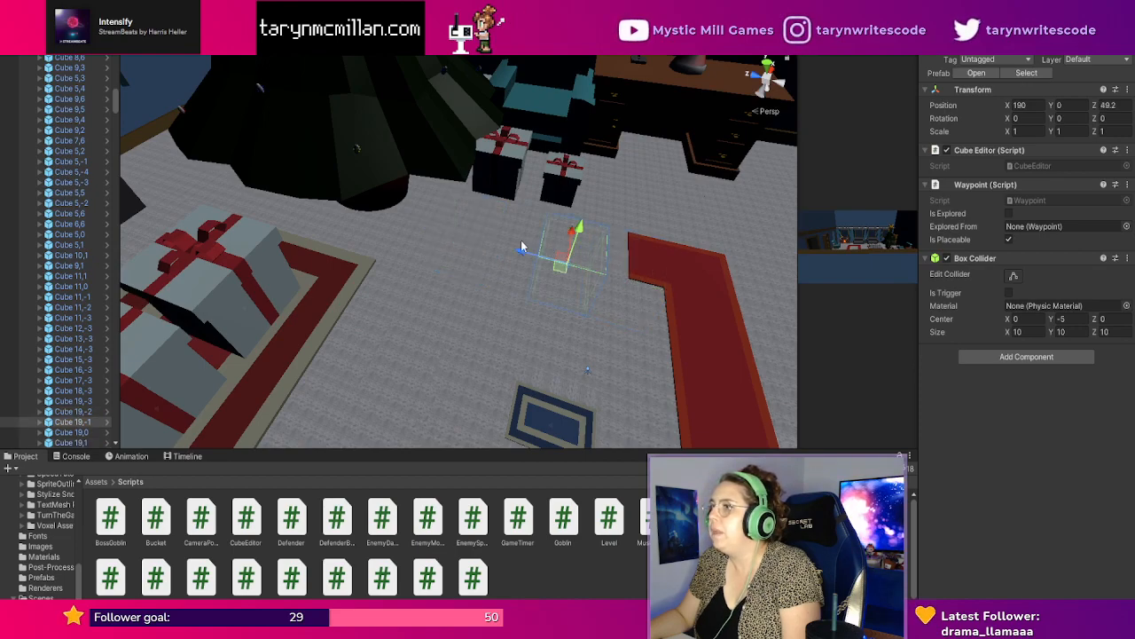
{"action": "left_click", "coordinate": [524, 245]}
{"action": "left_click", "coordinate": [625, 266]}
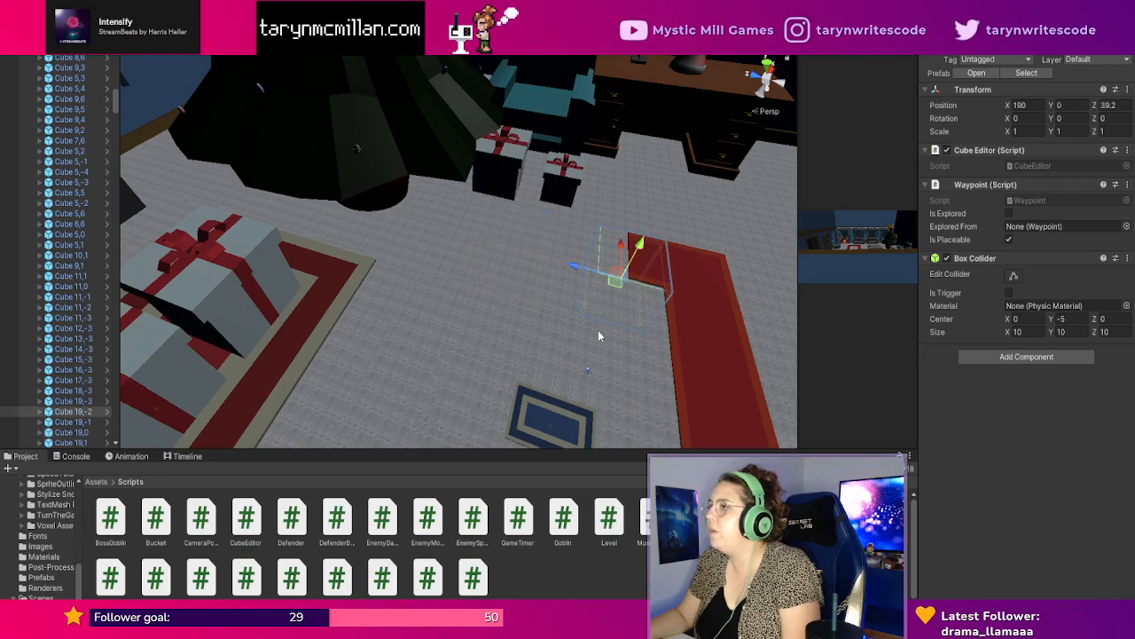
{"action": "left_click", "coordinate": [592, 341]}
{"action": "left_click", "coordinate": [612, 261]}
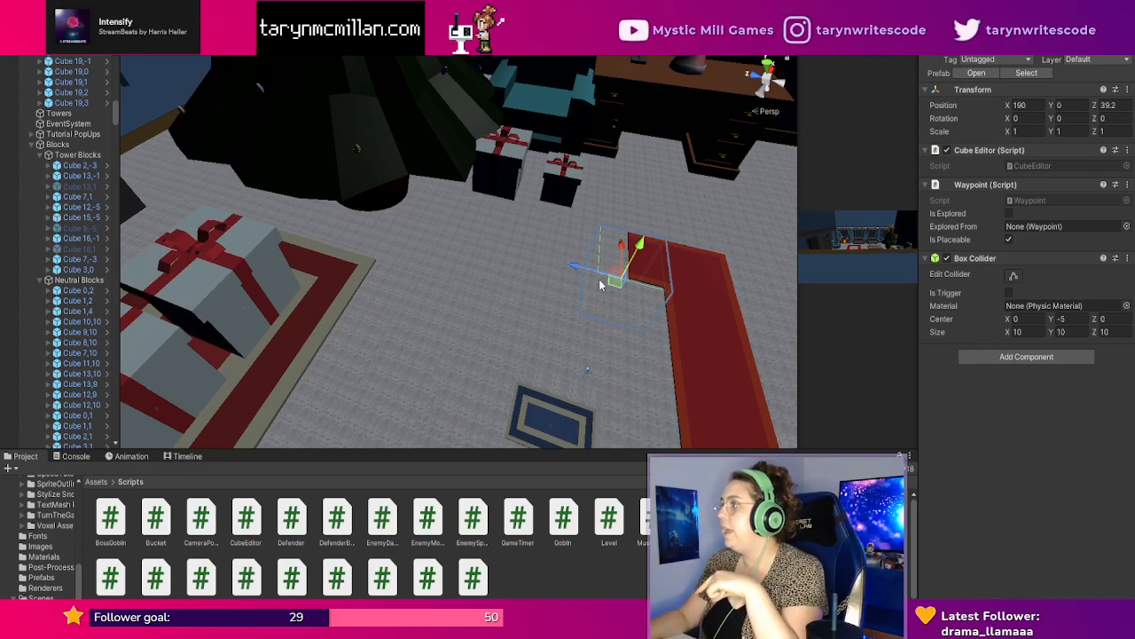
{"action": "left_click", "coordinate": [605, 337]}
{"action": "left_click", "coordinate": [611, 267]}
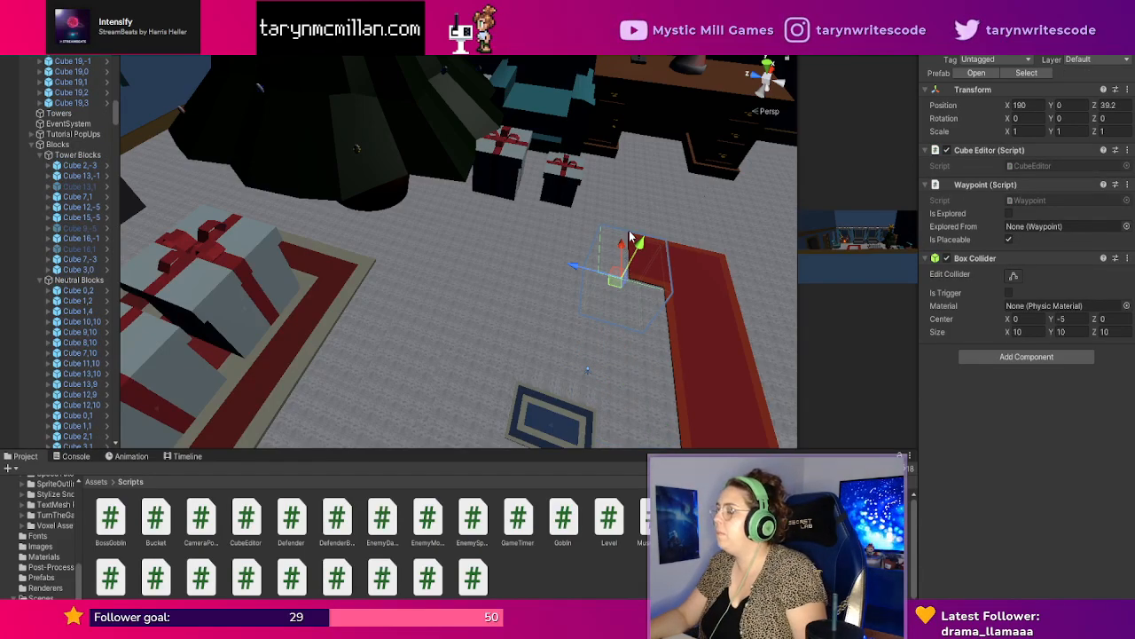
Move the desk along the wall away from the teal armchair, to Z position -14.5.
{"action": "right_click_drag", "start_coordinate": [621, 257], "coordinate": [564, 281]}
{"action": "scroll", "coordinate": [705, 333], "scroll_direction": "down", "scroll_amount": 5}
{"action": "scroll", "coordinate": [710, 330], "scroll_direction": "up", "scroll_amount": 2}
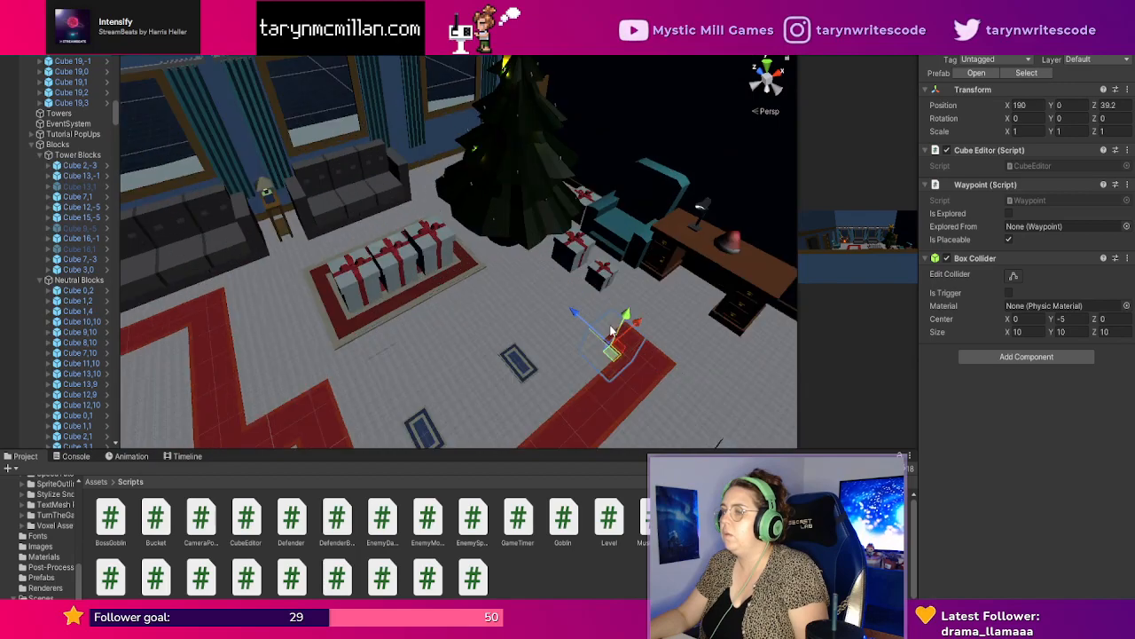
{"action": "left_click", "coordinate": [726, 326]}
{"action": "right_click_drag", "start_coordinate": [725, 327], "coordinate": [873, 301]}
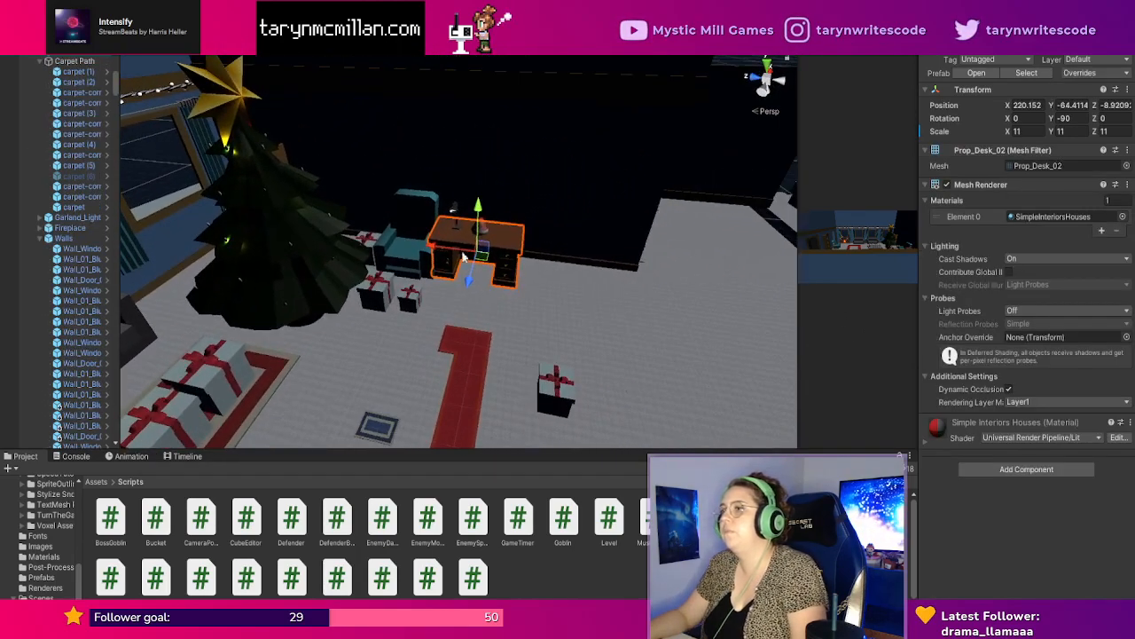
{"action": "left_click_drag", "start_coordinate": [435, 249], "coordinate": [448, 254]}
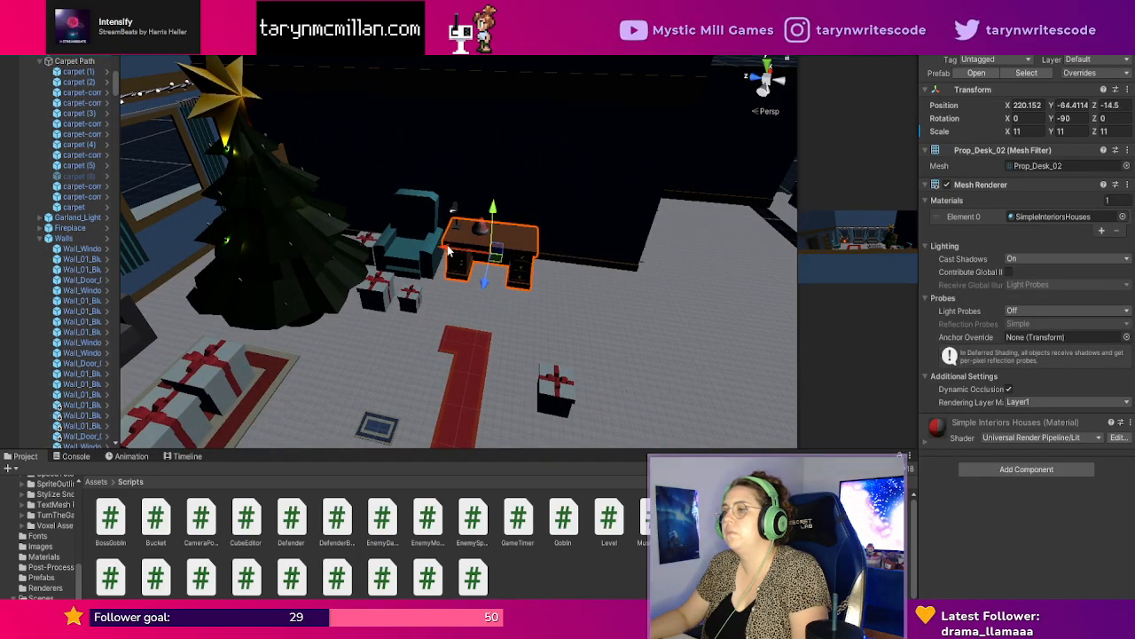
Delete the row of neutral floor blocks from Cube 20,-3 to Cube 23,-3, between the carpet corner and the desk.
{"action": "left_click", "coordinate": [433, 348]}
{"action": "left_click", "coordinate": [425, 334]}
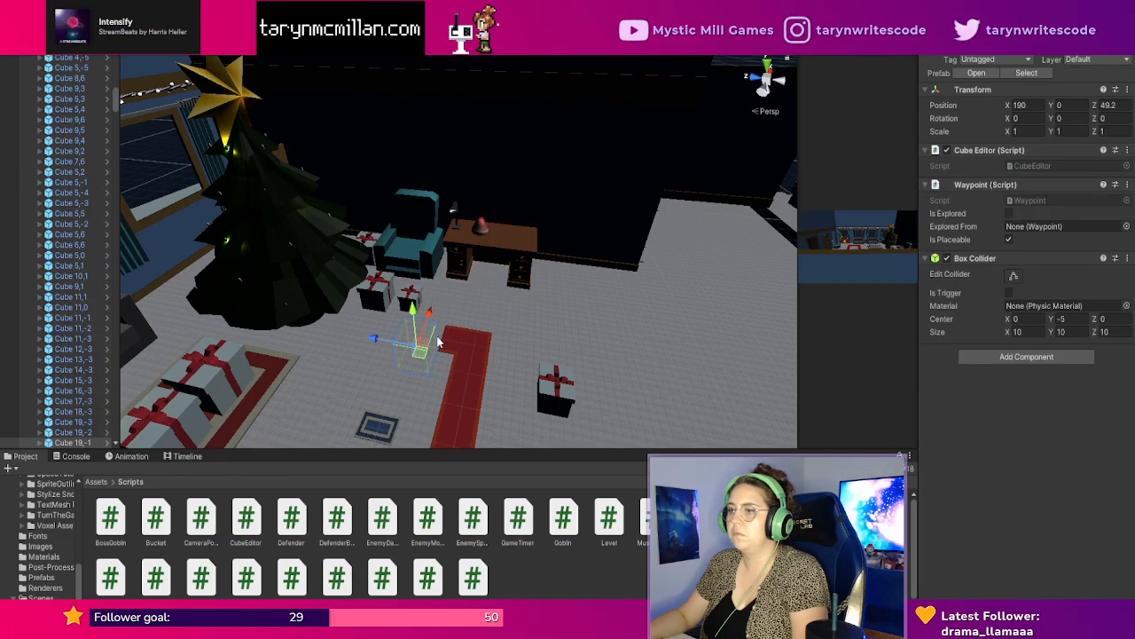
{"action": "left_click", "coordinate": [486, 326]}
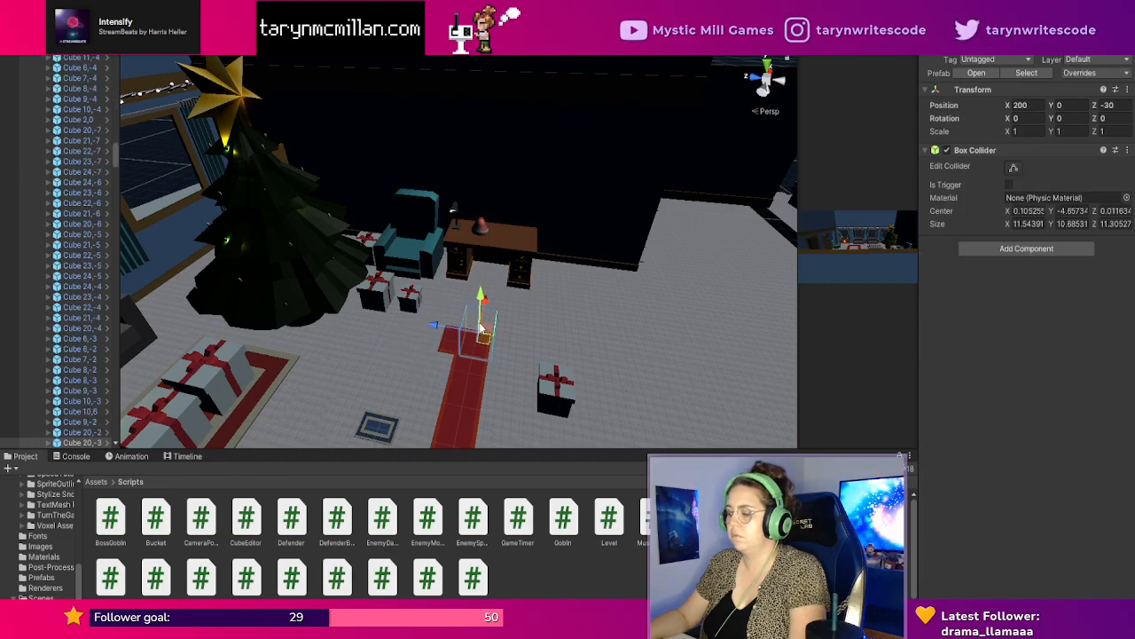
{"action": "key", "text": "Delete"}
{"action": "left_click", "coordinate": [485, 311]}
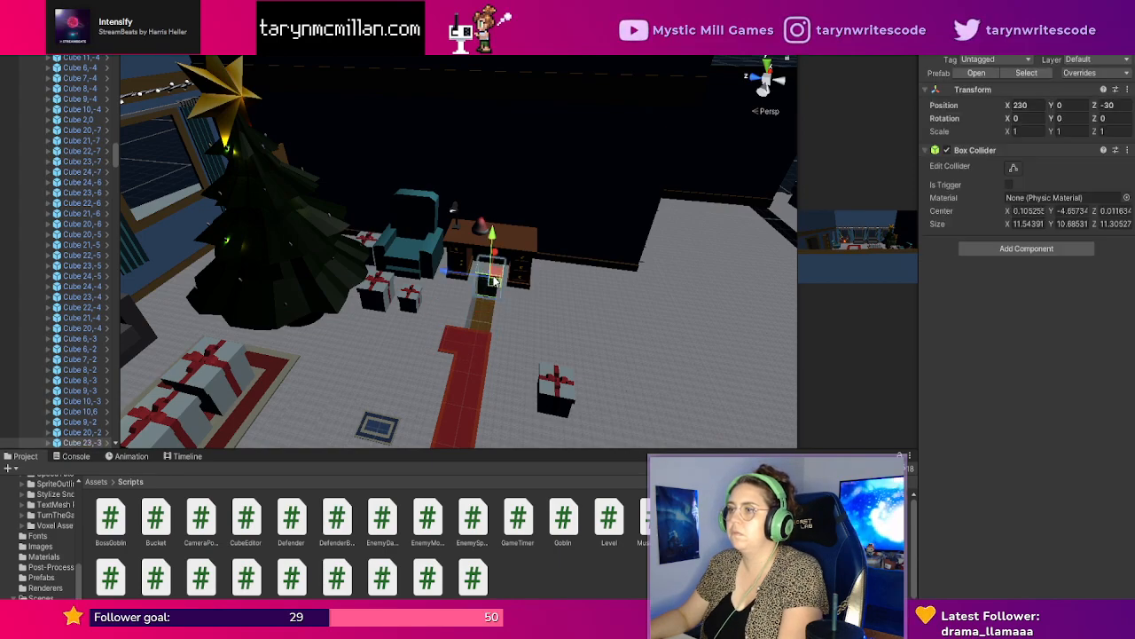
{"action": "key", "text": "Delete"}
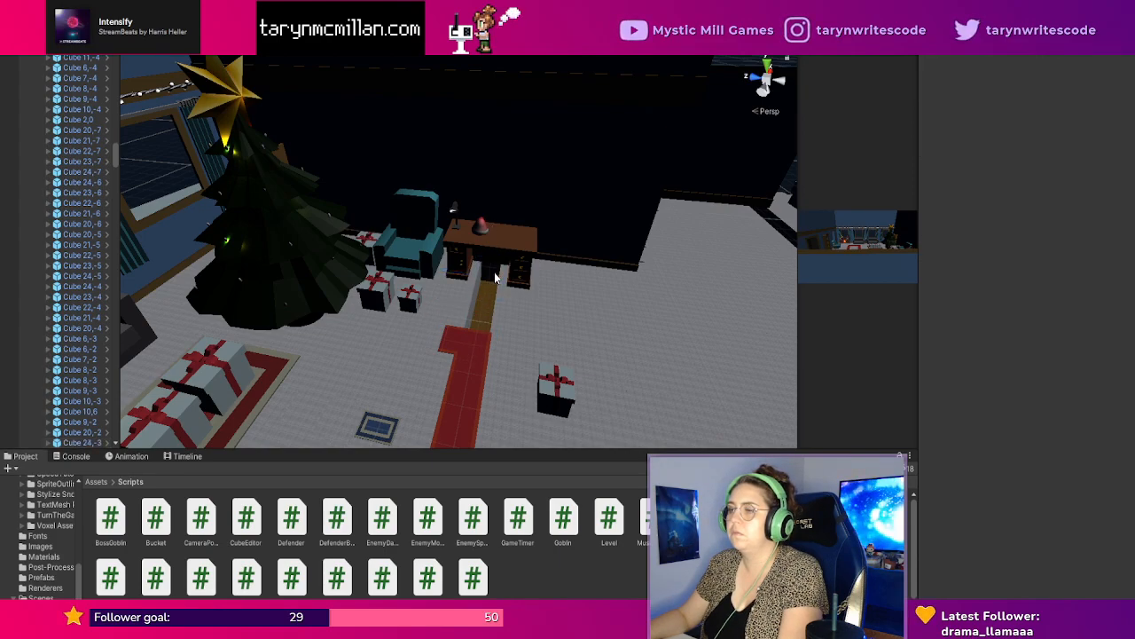
Move four waypoint blocks from the old path near the tree into the cleared row, at X 200 to 230 and Z 29.2.
{"action": "left_click", "coordinate": [427, 351]}
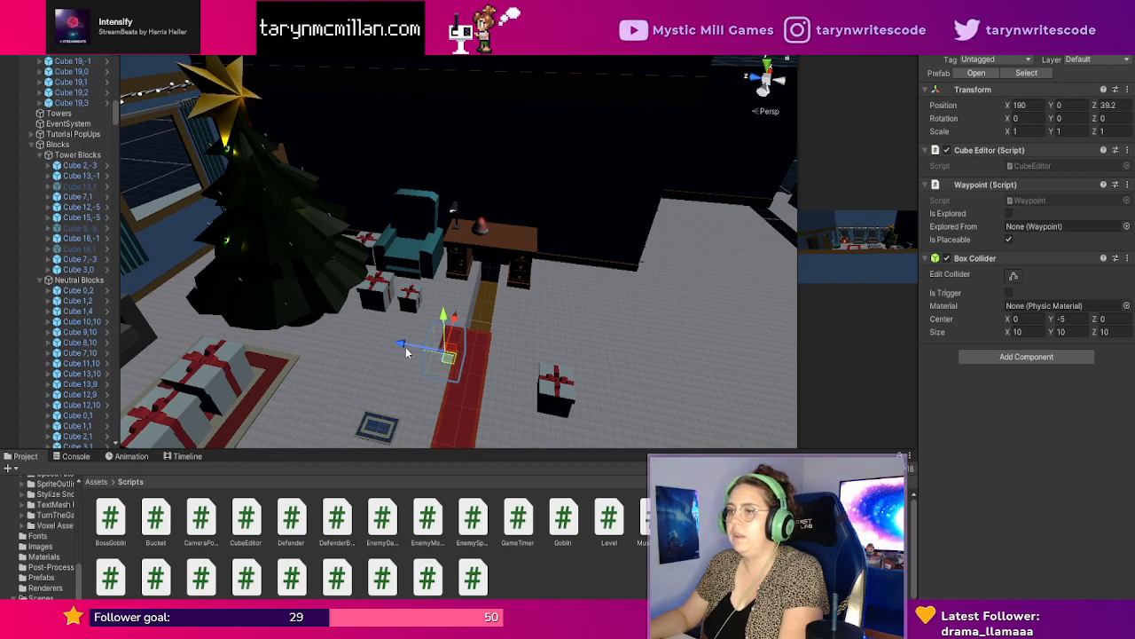
{"action": "left_click_drag", "start_coordinate": [406, 353], "coordinate": [492, 286]}
{"action": "left_click", "coordinate": [420, 344]}
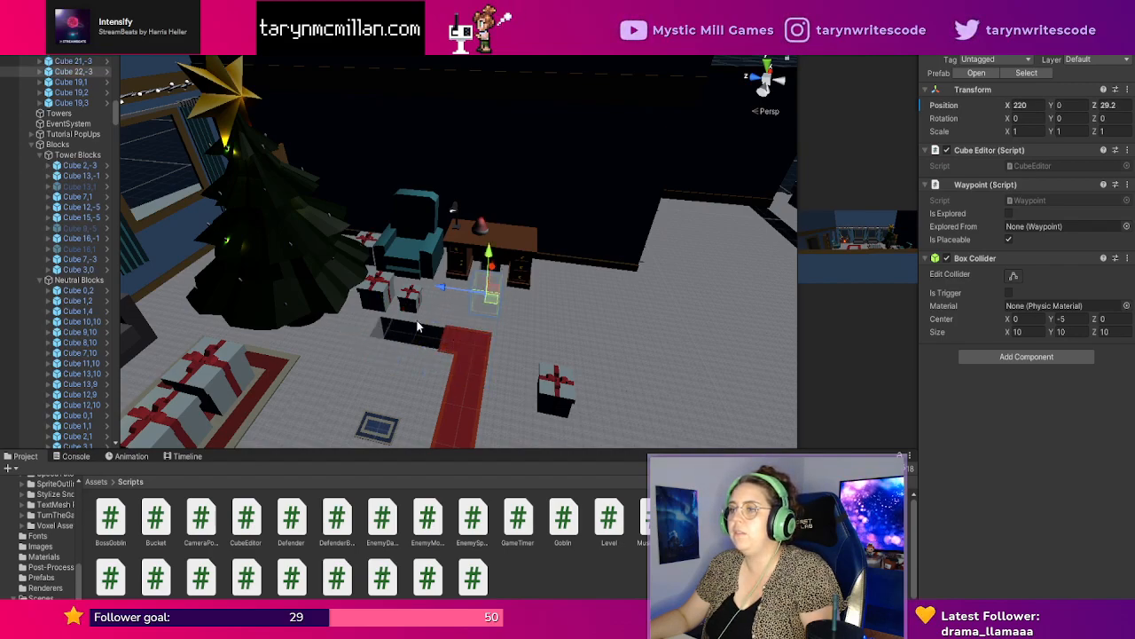
{"action": "left_click_drag", "start_coordinate": [364, 336], "coordinate": [517, 264]}
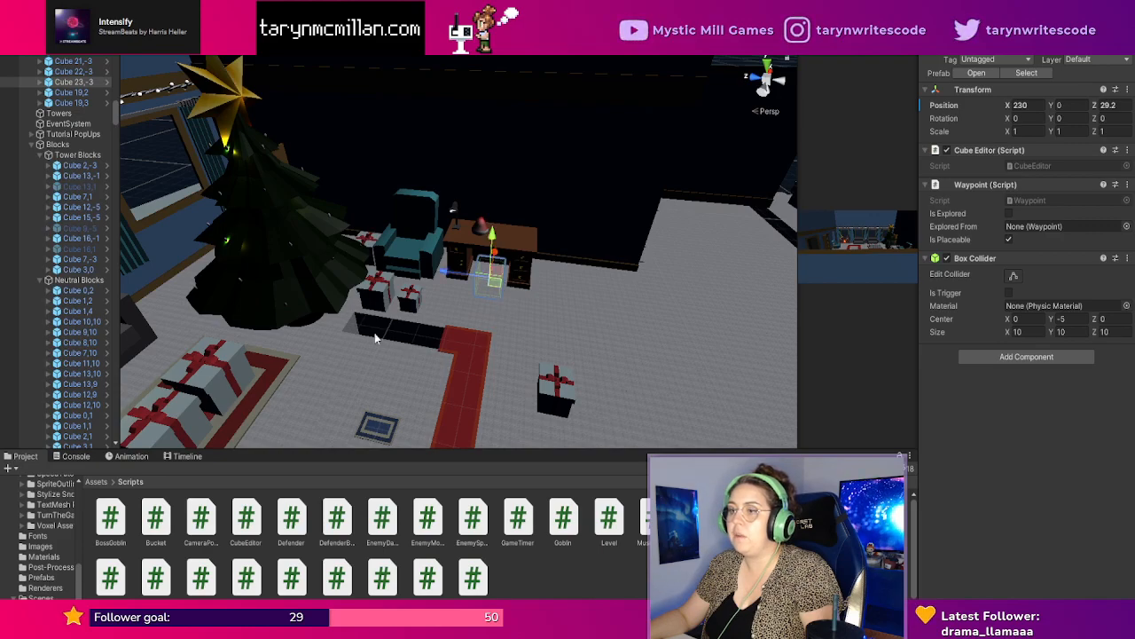
{"action": "left_click", "coordinate": [337, 330]}
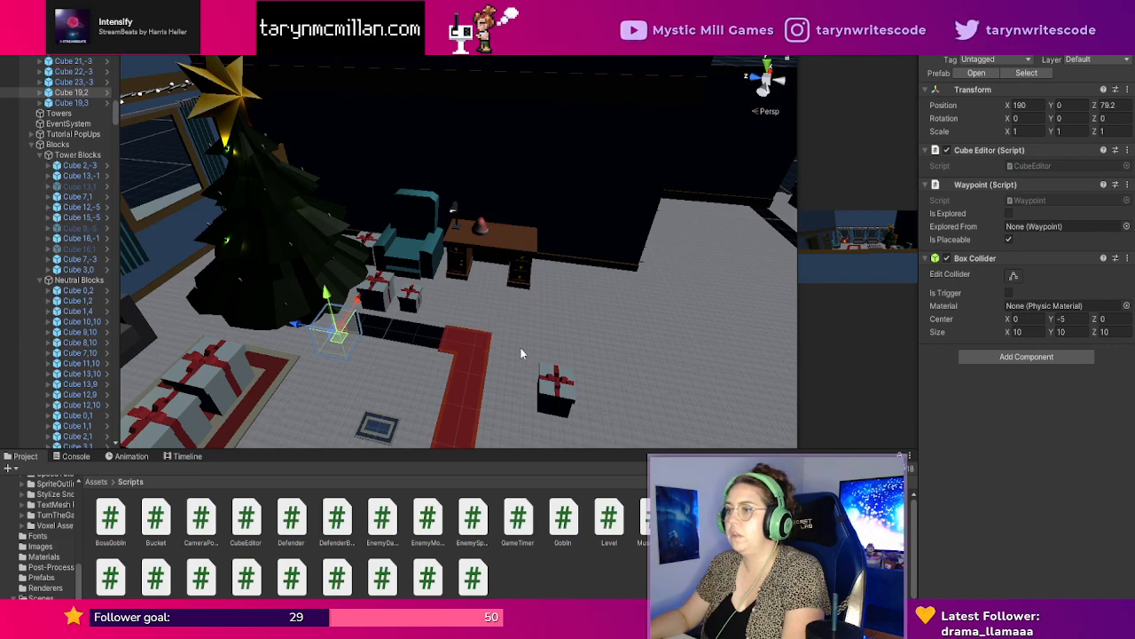
Try raising the whole Walls group to Y -66.9, then undo the move.
{"action": "left_click", "coordinate": [516, 204]}
{"action": "right_click_drag", "start_coordinate": [675, 289], "coordinate": [560, 257]}
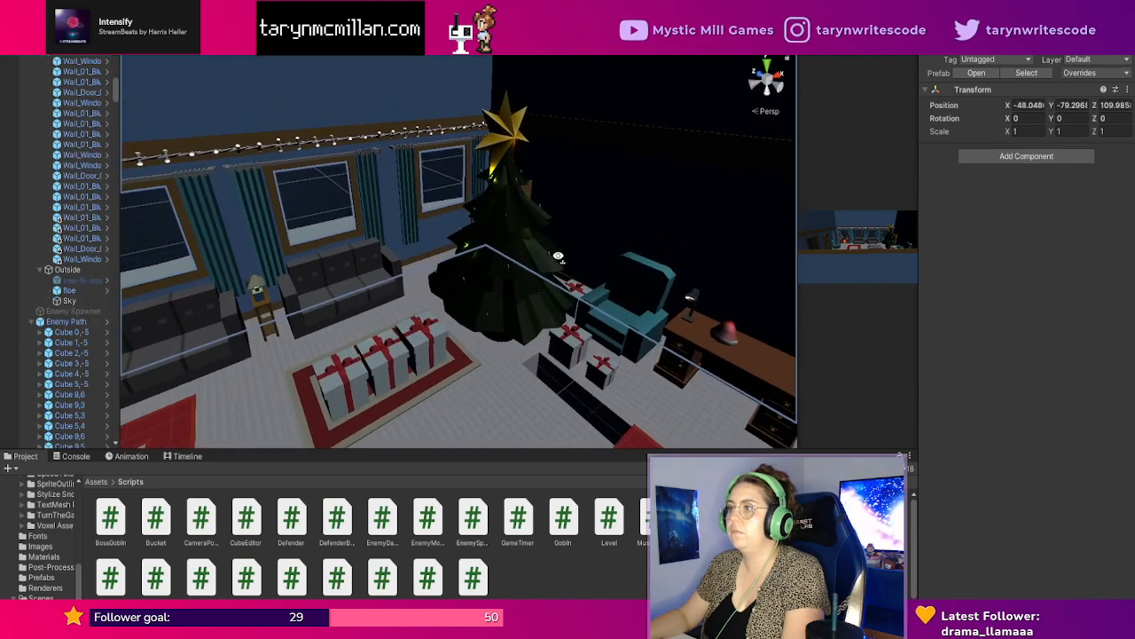
{"action": "scroll", "coordinate": [638, 285], "scroll_direction": "down", "scroll_amount": 5}
{"action": "middle_click_drag", "start_coordinate": [733, 325], "coordinate": [658, 314]}
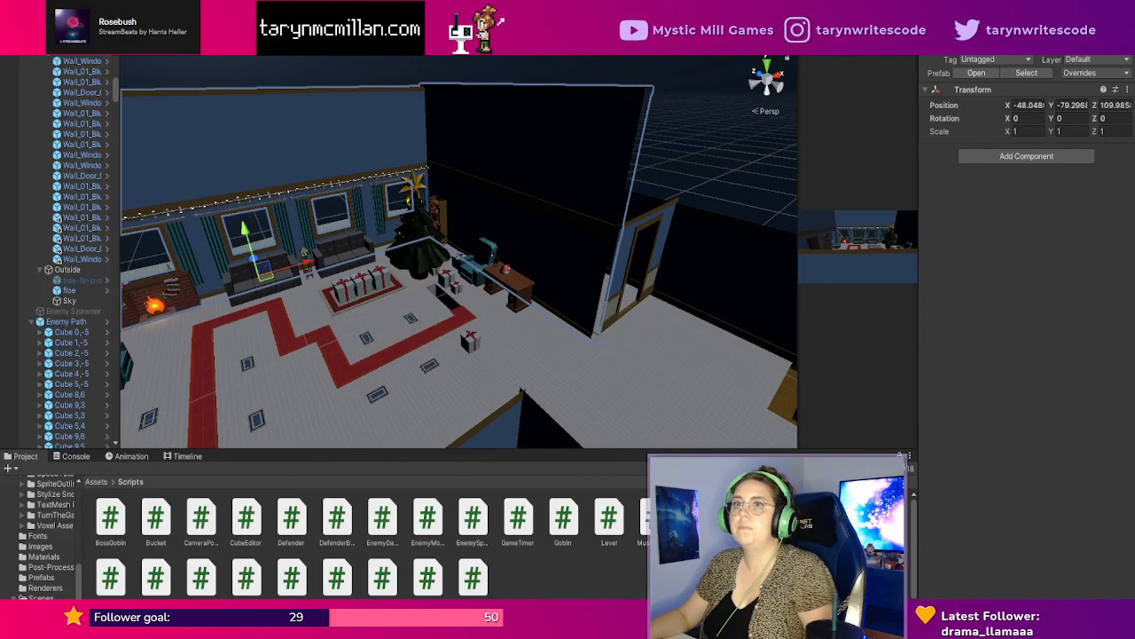
{"action": "left_click_drag", "start_coordinate": [249, 232], "coordinate": [254, 198]}
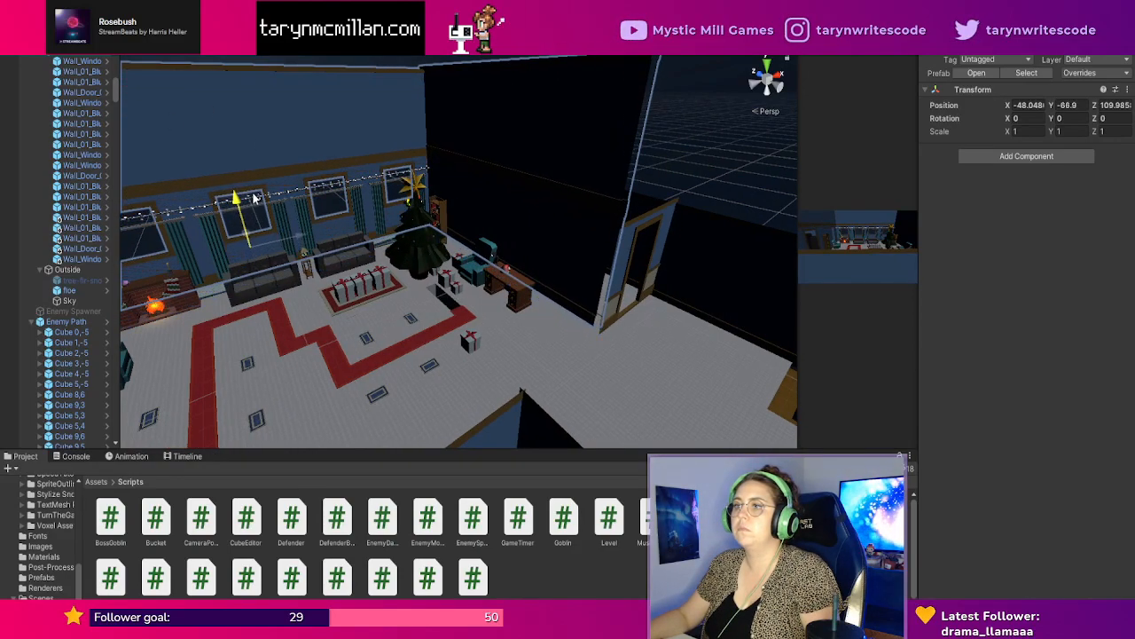
{"action": "key", "text": "ctrl+z"}
Raise the two stacked dark wall panels behind the desk to open up the space beneath them.
{"action": "left_click", "coordinate": [588, 270]}
{"action": "left_click", "coordinate": [572, 195], "text": "shift"}
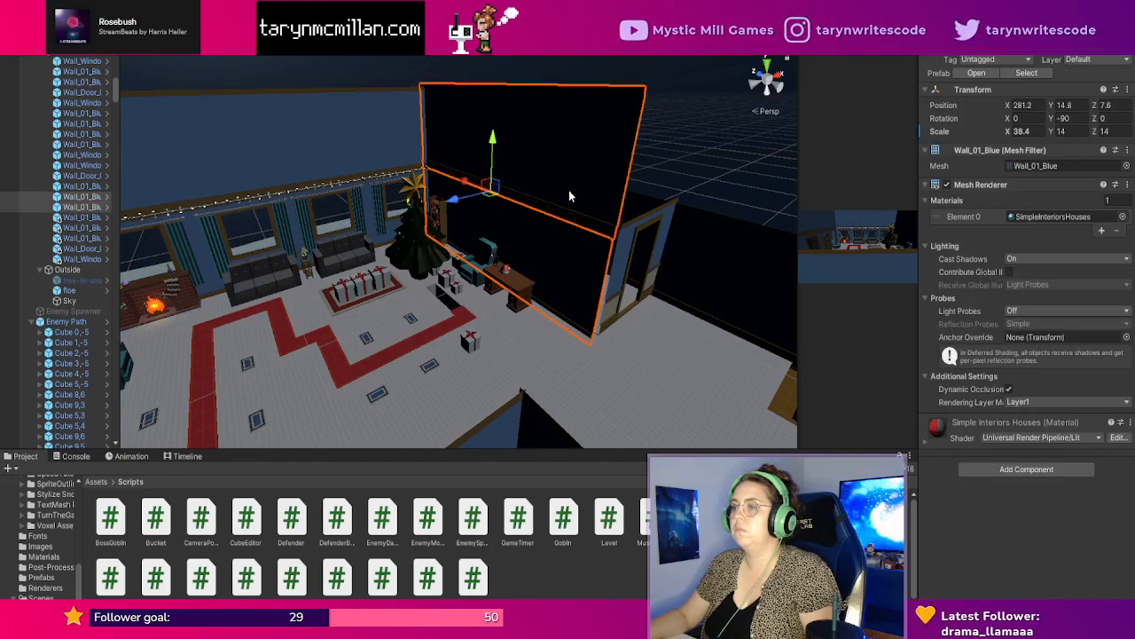
{"action": "left_click_drag", "start_coordinate": [496, 143], "coordinate": [500, 104]}
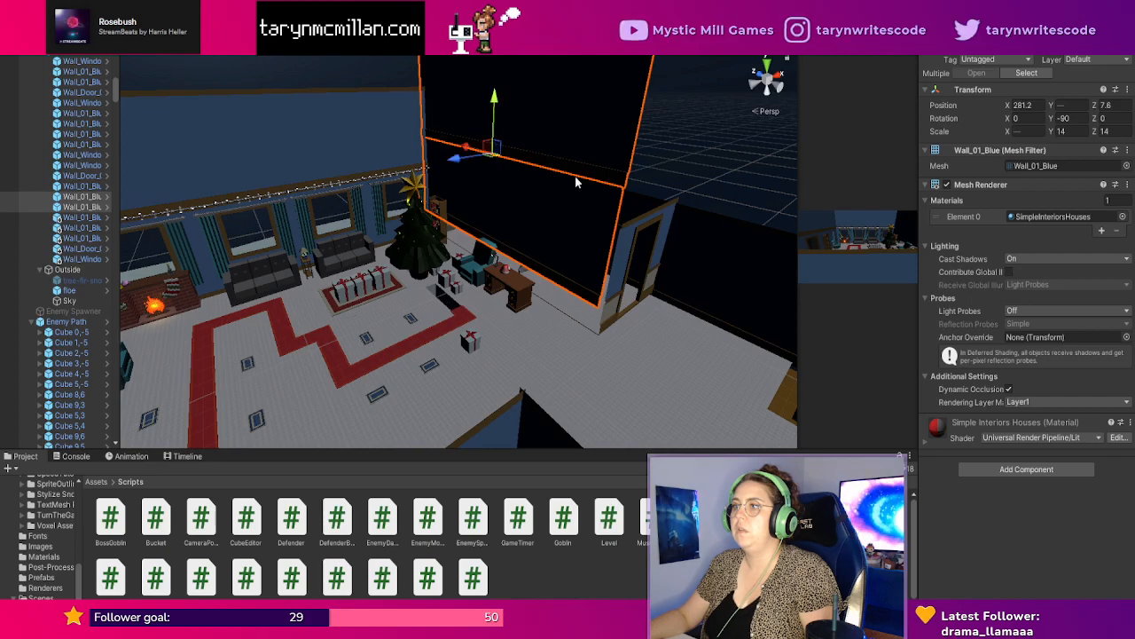
Examine the desk, the floor beside it and the gap under the raised wall from several angles.
{"action": "left_click", "coordinate": [729, 180]}
{"action": "scroll", "coordinate": [692, 244], "scroll_direction": "up", "scroll_amount": 3}
{"action": "right_click_drag", "start_coordinate": [665, 285], "coordinate": [678, 287]}
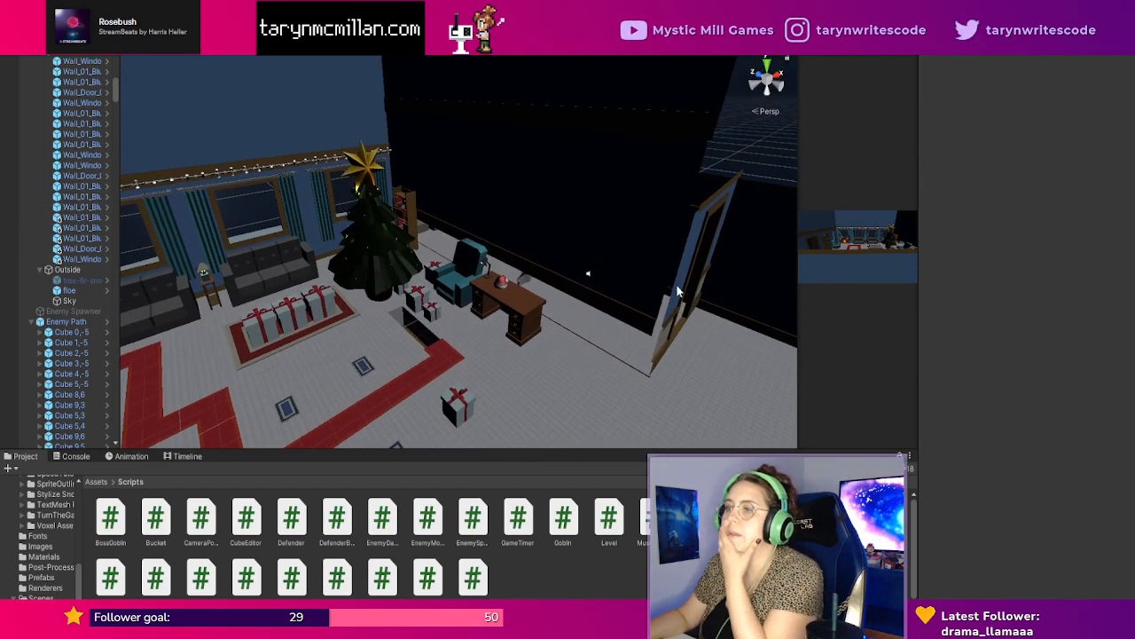
{"action": "scroll", "coordinate": [426, 371], "scroll_direction": "up", "scroll_amount": 3}
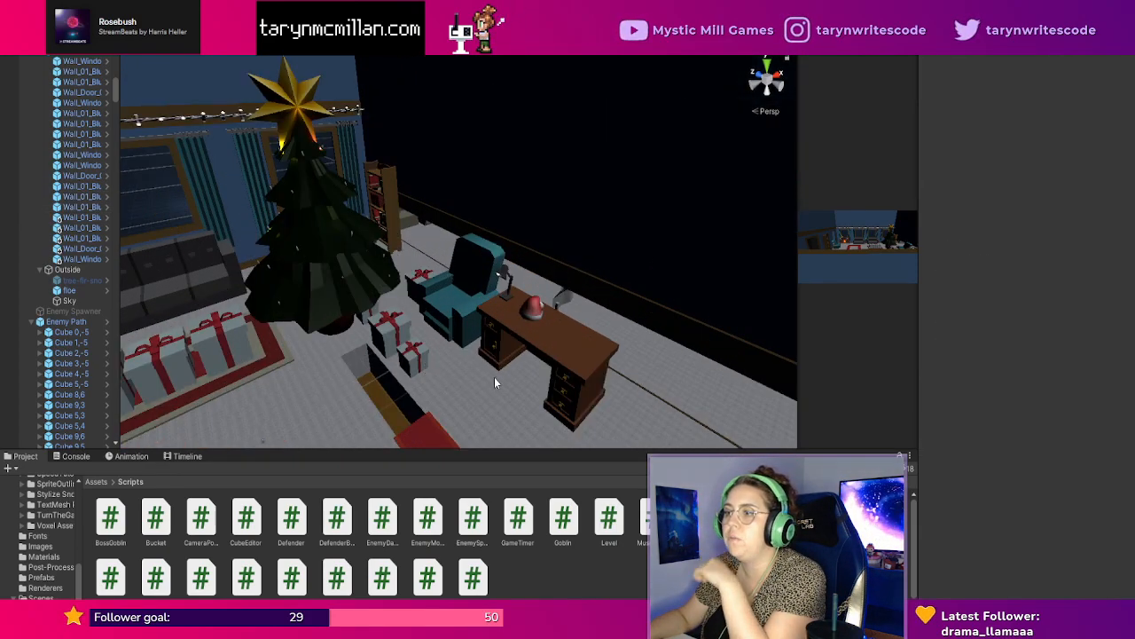
{"action": "right_click_drag", "start_coordinate": [494, 377], "coordinate": [573, 352]}
{"action": "middle_click_drag", "start_coordinate": [498, 421], "coordinate": [539, 400]}
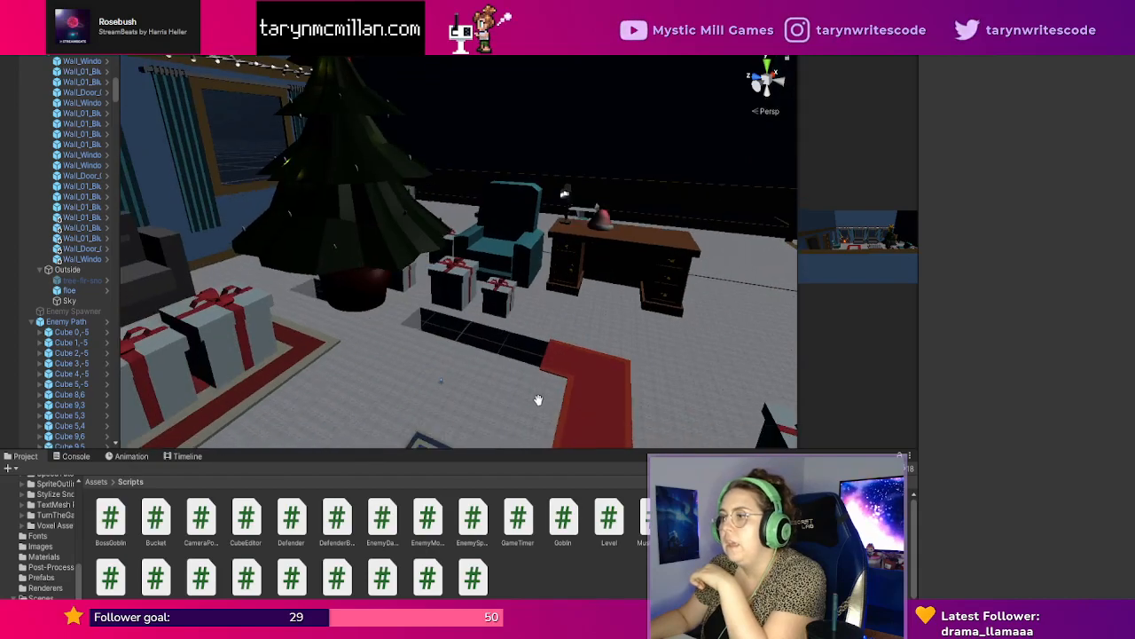
{"action": "left_click", "coordinate": [674, 290]}
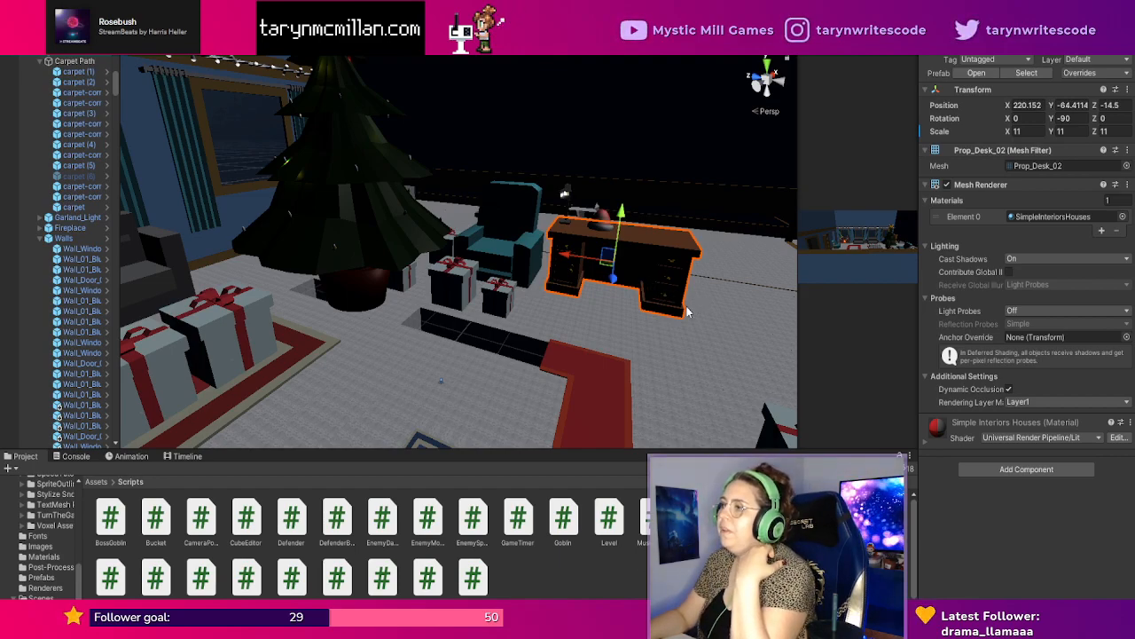
{"action": "right_click_drag", "start_coordinate": [687, 312], "coordinate": [670, 362]}
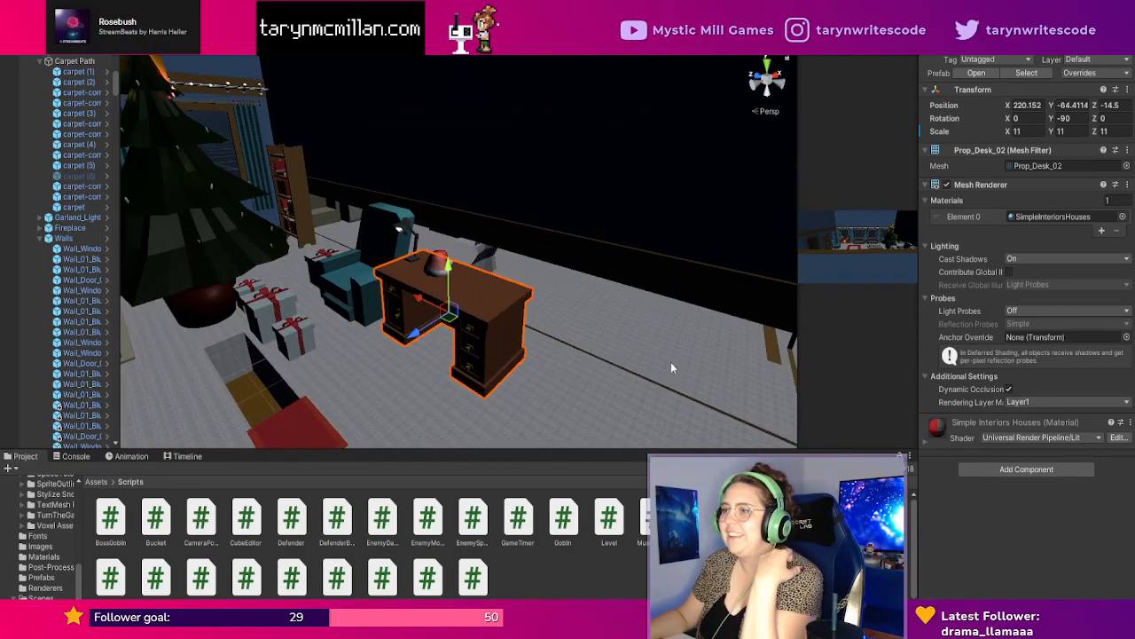
{"action": "left_click", "coordinate": [573, 343]}
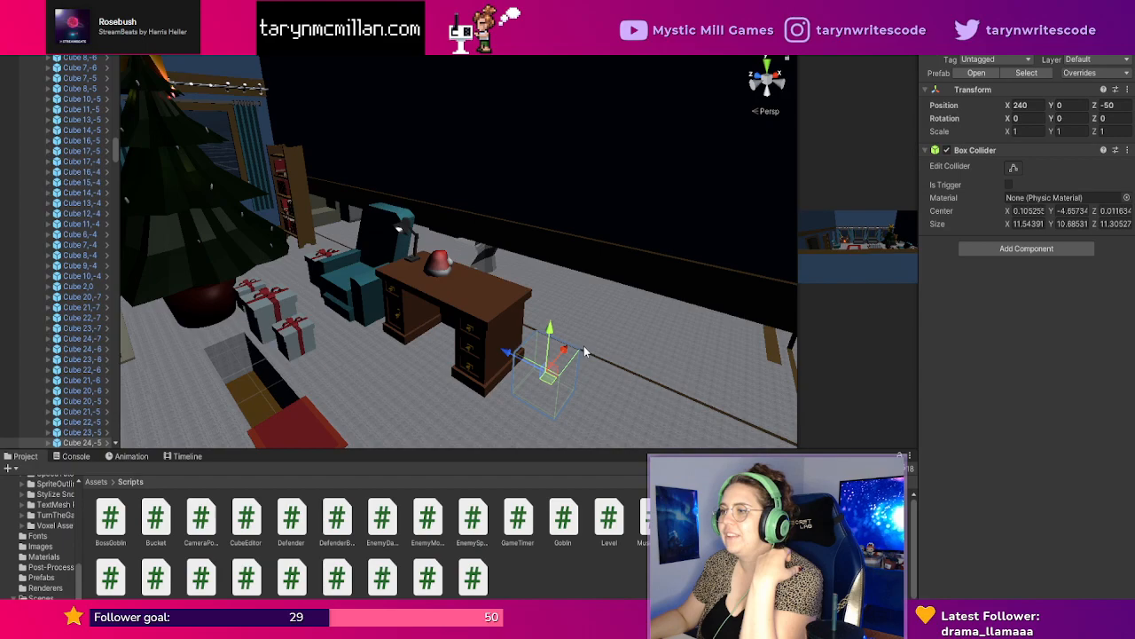
{"action": "scroll", "coordinate": [599, 227], "scroll_direction": "down", "scroll_amount": 3}
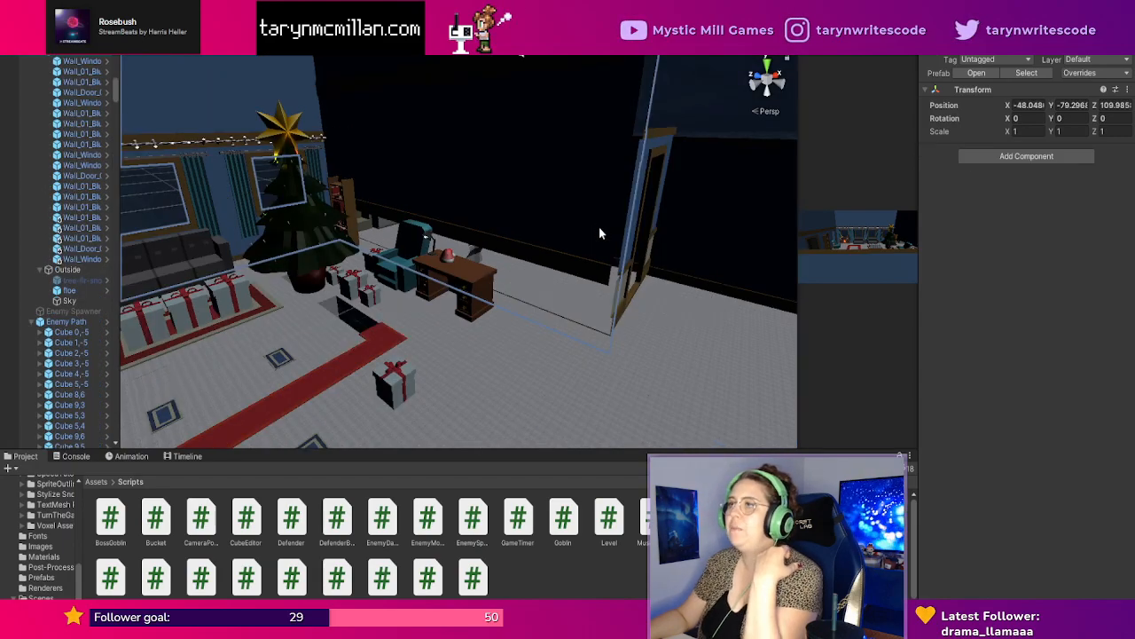
Undo the raising of the two wall panels behind the desk.
{"action": "left_click", "coordinate": [538, 198]}
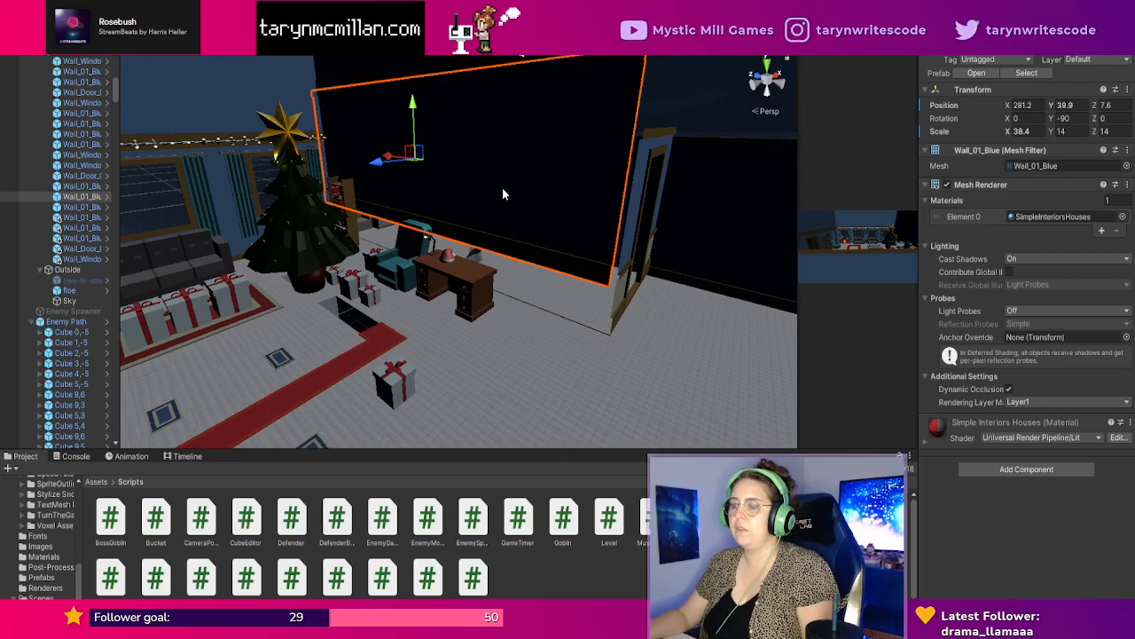
{"action": "key", "text": "ctrl+z"}
{"action": "key", "text": "ctrl+z"}
{"action": "key", "text": "ctrl+z"}
{"action": "key", "text": "ctrl+z"}
{"action": "key", "text": "ctrl+z"}
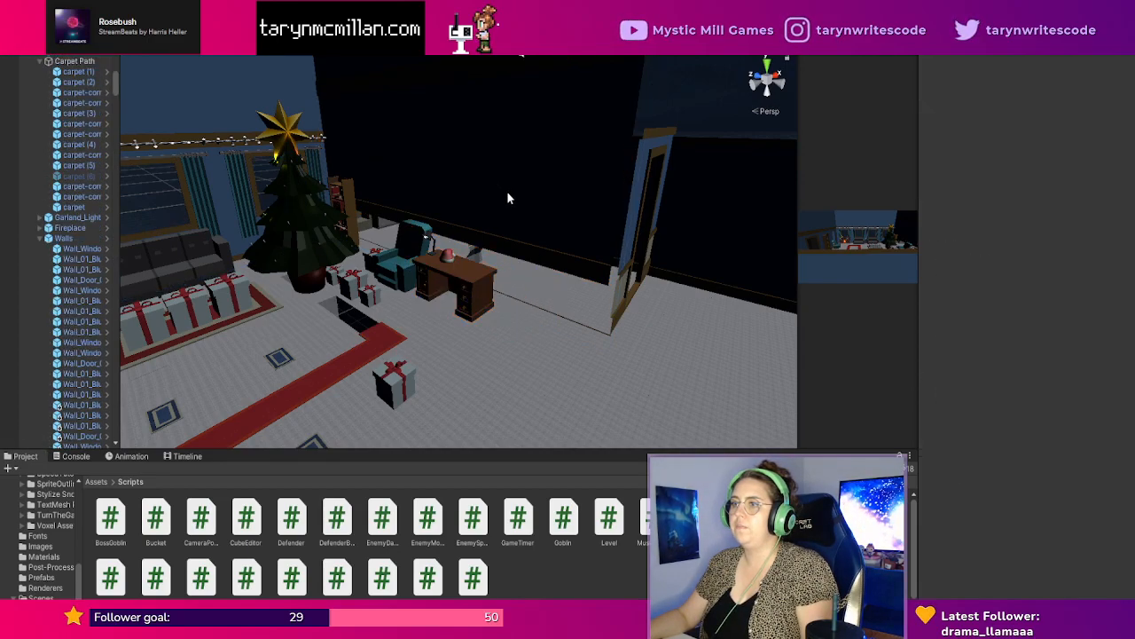
{"action": "key", "text": "ctrl+z"}
{"action": "key", "text": "ctrl+z"}
Check the positions of the relocated path blocks Cube 20,-3 to Cube 23,-3 against the desk, the wall and the bathroom behind it.
{"action": "left_click", "coordinate": [418, 321]}
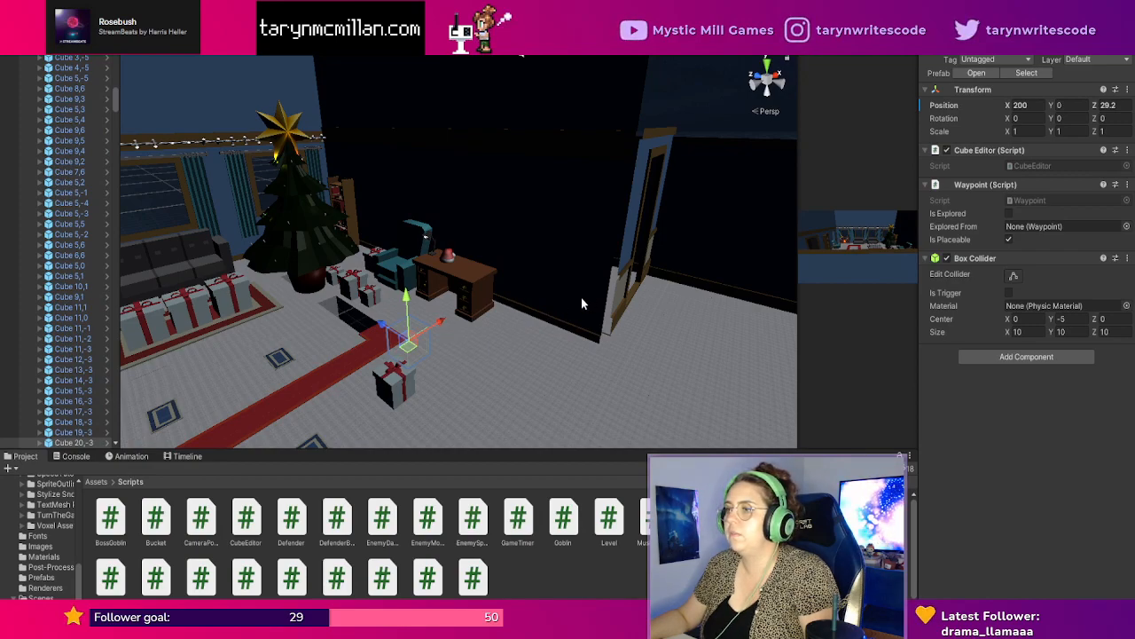
{"action": "right_click_drag", "start_coordinate": [581, 297], "coordinate": [503, 309]}
{"action": "middle_click_drag", "start_coordinate": [609, 322], "coordinate": [584, 325]}
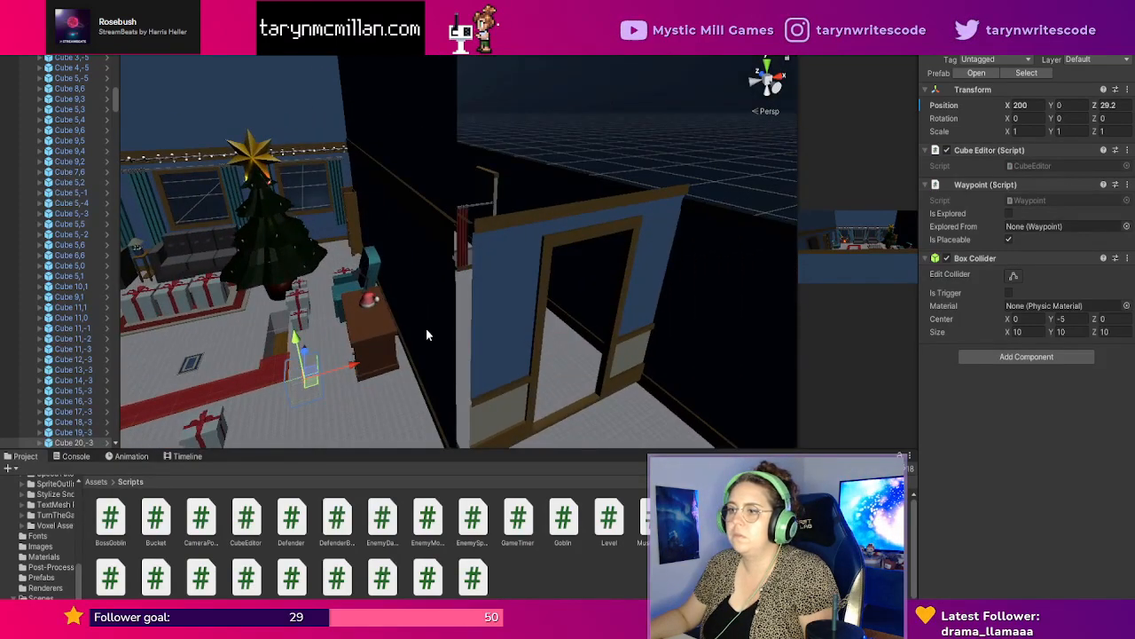
{"action": "left_click_drag", "start_coordinate": [347, 360], "coordinate": [388, 356]}
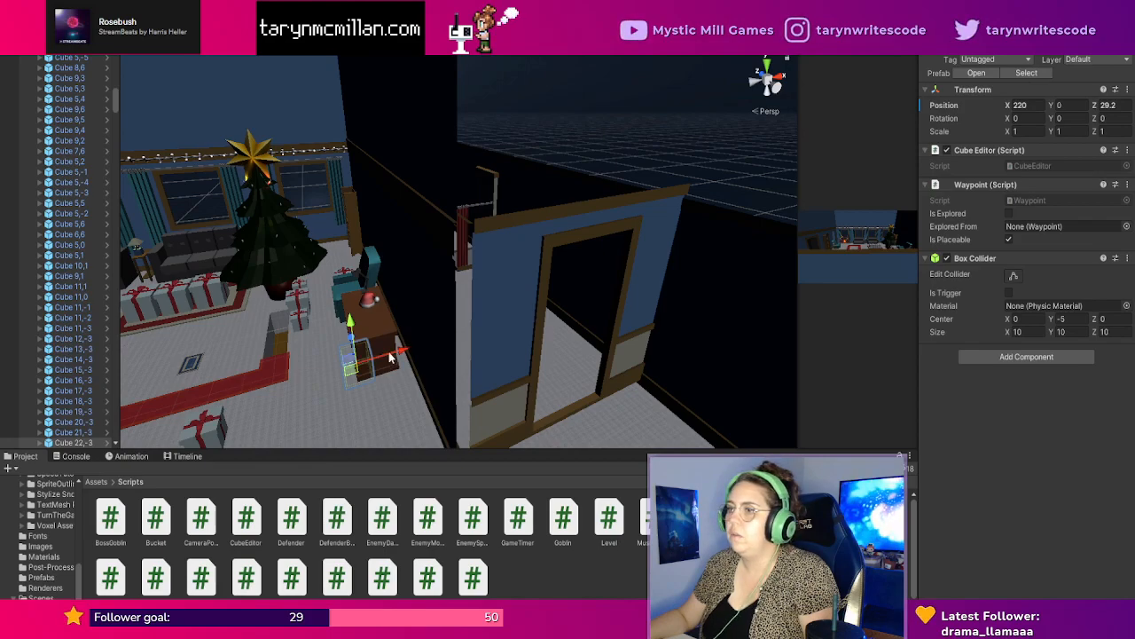
{"action": "left_click", "coordinate": [385, 351]}
{"action": "left_click", "coordinate": [410, 350]}
{"action": "left_click", "coordinate": [399, 351]}
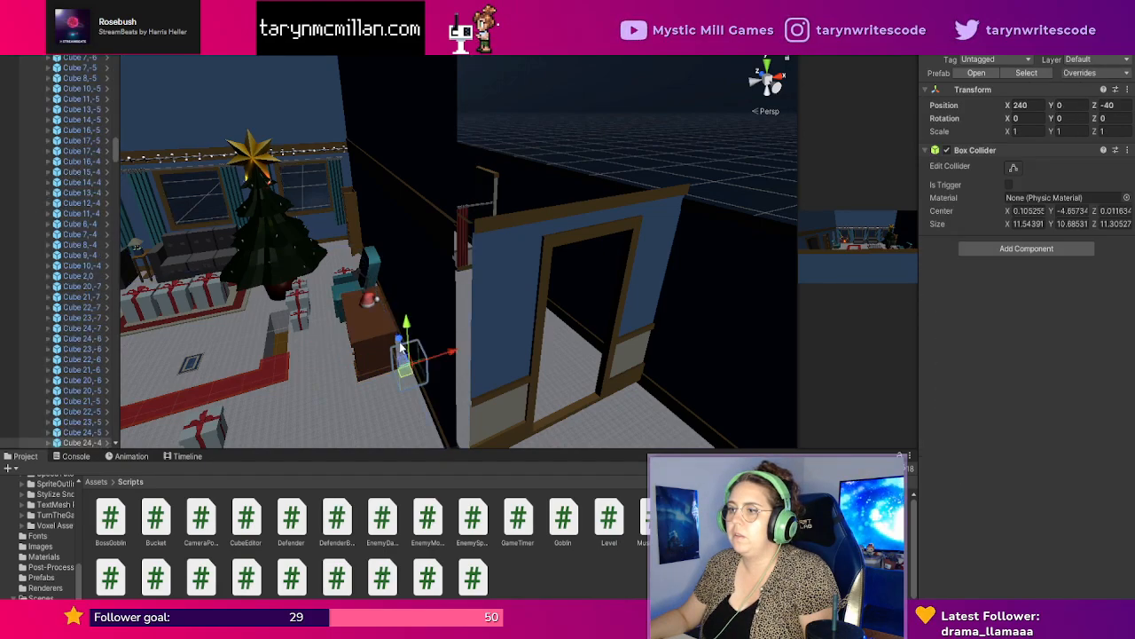
{"action": "scroll", "coordinate": [412, 365], "scroll_direction": "up", "scroll_amount": 3}
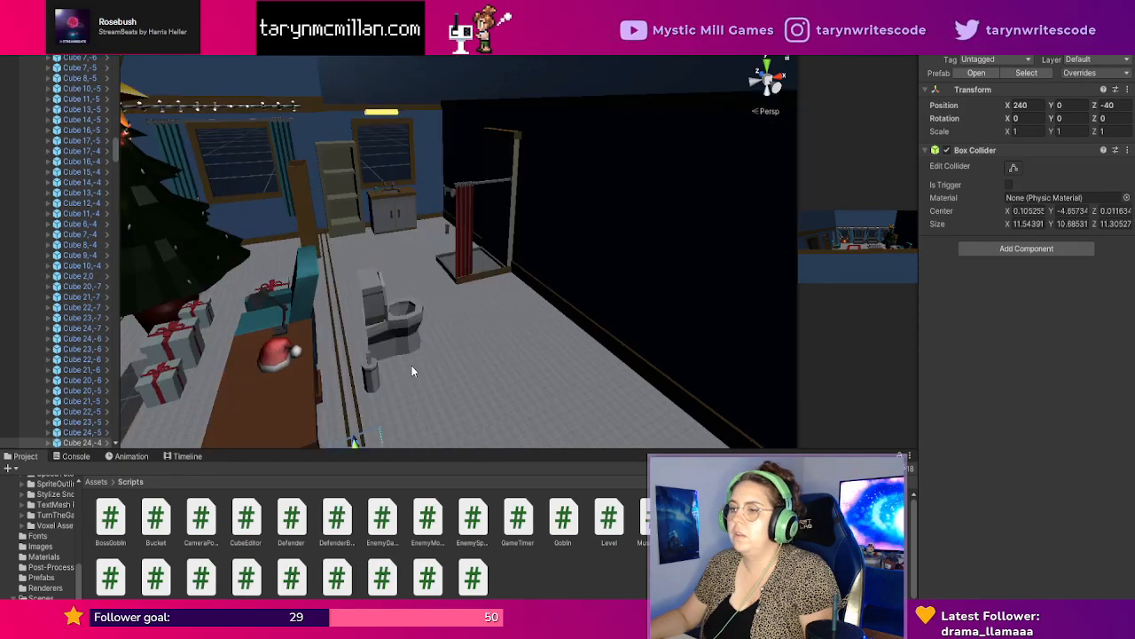
{"action": "left_click_drag", "start_coordinate": [412, 366], "coordinate": [455, 375], "text": "alt"}
{"action": "middle_click_drag", "start_coordinate": [453, 368], "coordinate": [509, 346]}
{"action": "middle_click_drag", "start_coordinate": [605, 317], "coordinate": [594, 328]}
{"action": "left_click", "coordinate": [609, 341]}
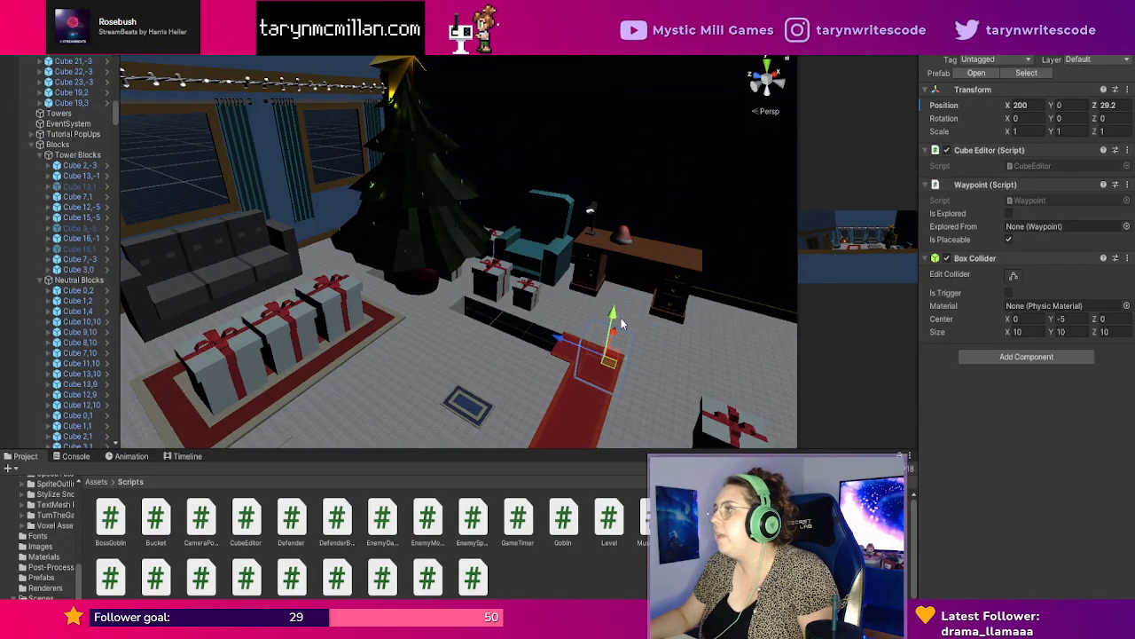
{"action": "left_click_drag", "start_coordinate": [621, 326], "coordinate": [636, 295]}
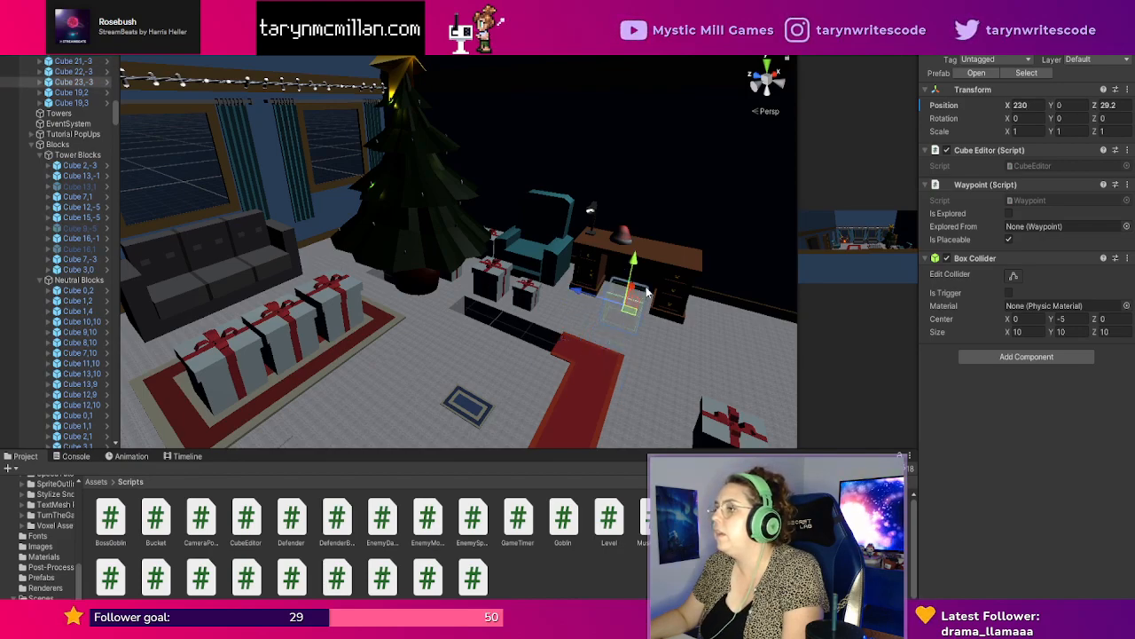
Delete the neutral floor block Cube 24,-3 behind the desk, against the wall and in line with the new path.
{"action": "right_click_drag", "start_coordinate": [770, 314], "coordinate": [631, 317]}
{"action": "scroll", "coordinate": [567, 360], "scroll_direction": "down", "scroll_amount": 5}
{"action": "middle_click_drag", "start_coordinate": [566, 360], "coordinate": [510, 349]}
{"action": "scroll", "coordinate": [479, 297], "scroll_direction": "up", "scroll_amount": 4}
{"action": "right_click_drag", "start_coordinate": [472, 284], "coordinate": [485, 360]}
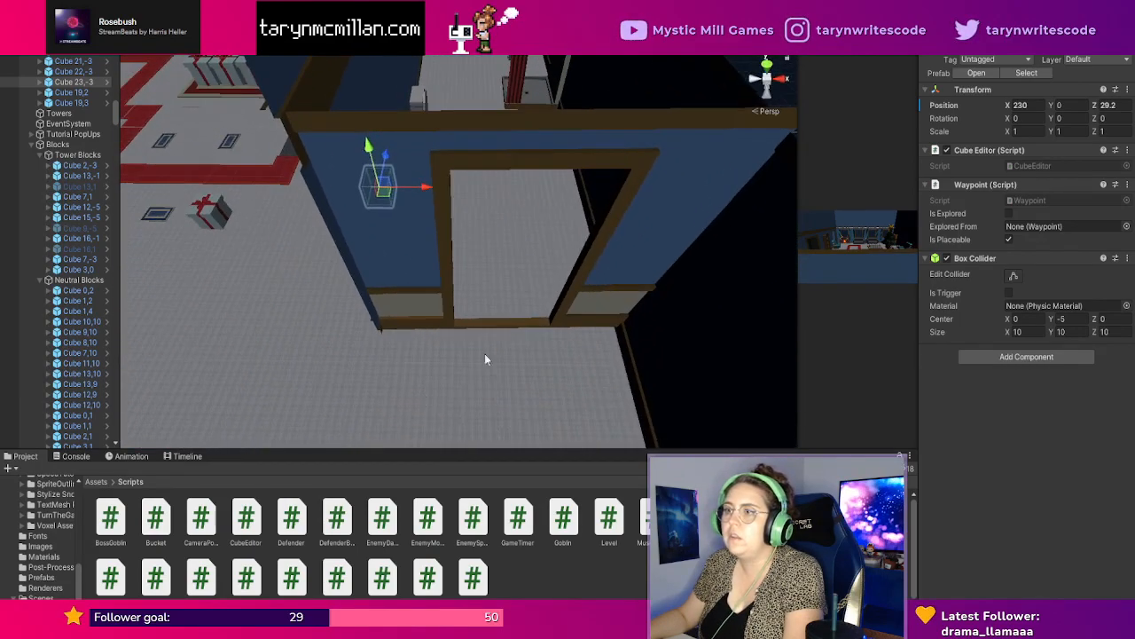
{"action": "middle_click_drag", "start_coordinate": [498, 310], "coordinate": [482, 342]}
{"action": "left_click", "coordinate": [479, 337]}
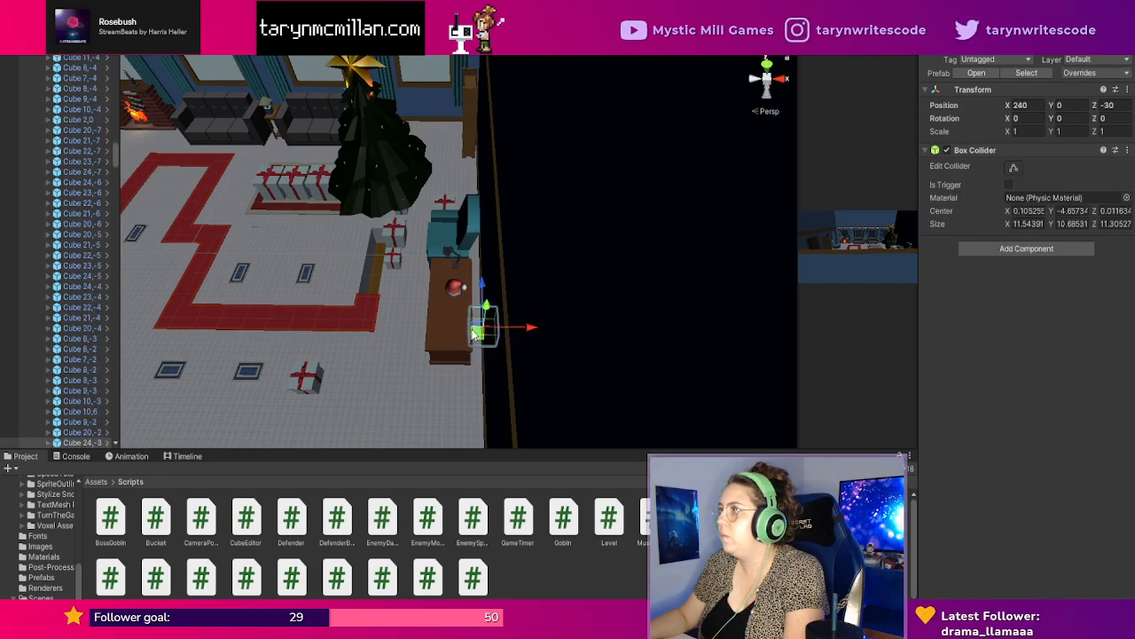
{"action": "left_click", "coordinate": [522, 332]}
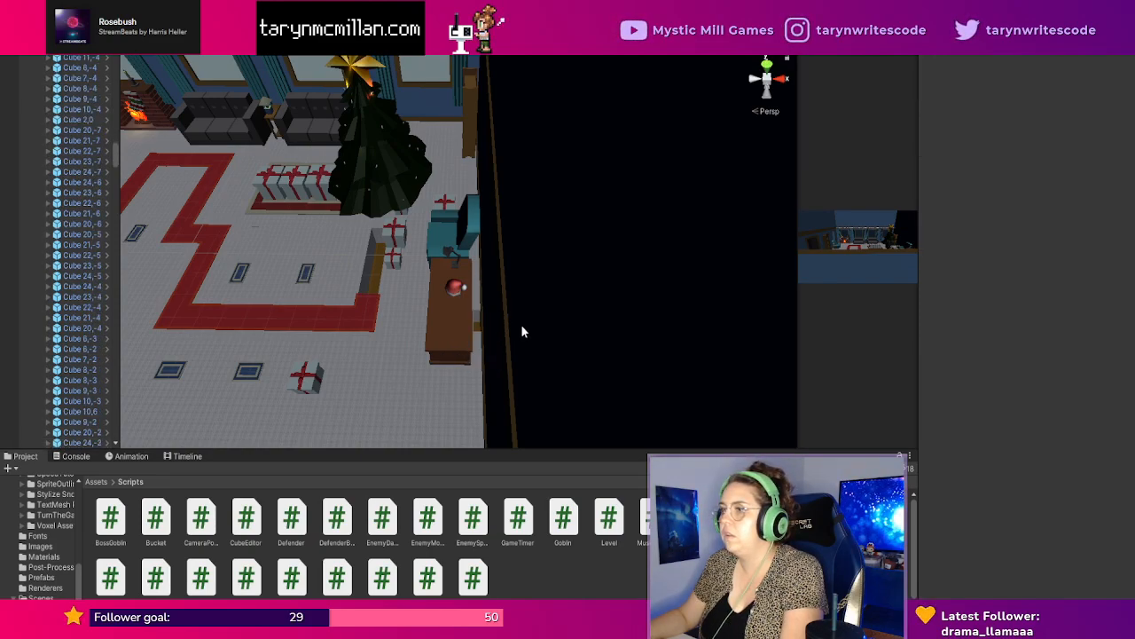
Delete the floor blocks beside the toilet on the bathroom side of the wall, continuing the same row.
{"action": "middle_click_drag", "start_coordinate": [517, 328], "coordinate": [509, 329]}
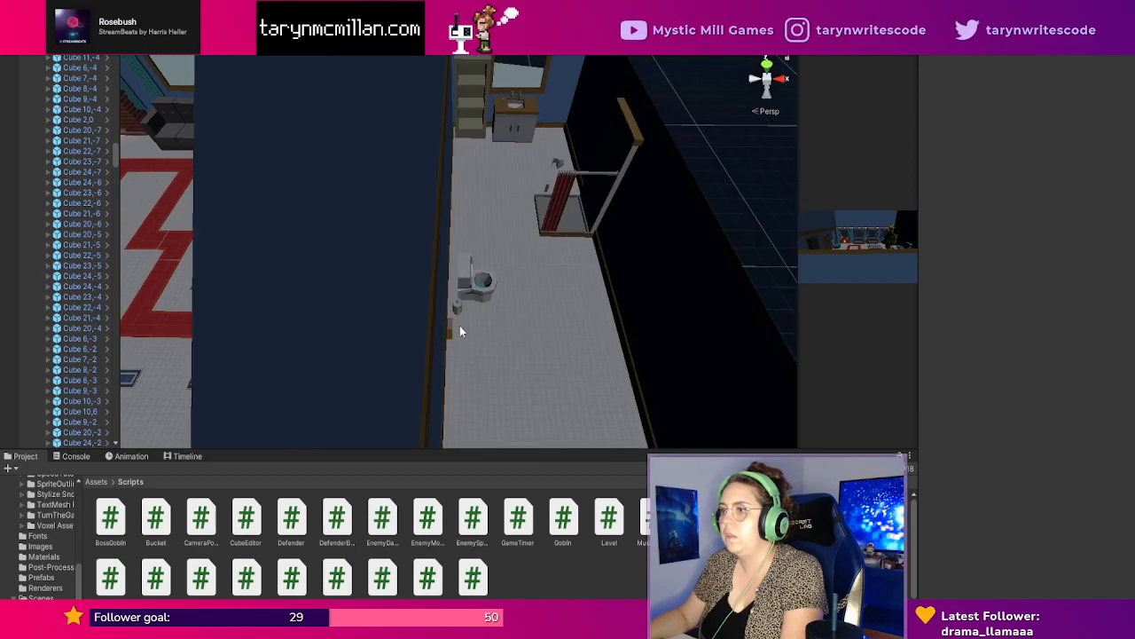
{"action": "left_click", "coordinate": [460, 325]}
{"action": "key", "text": "Delete"}
{"action": "left_click", "coordinate": [491, 329]}
{"action": "key", "text": "Delete"}
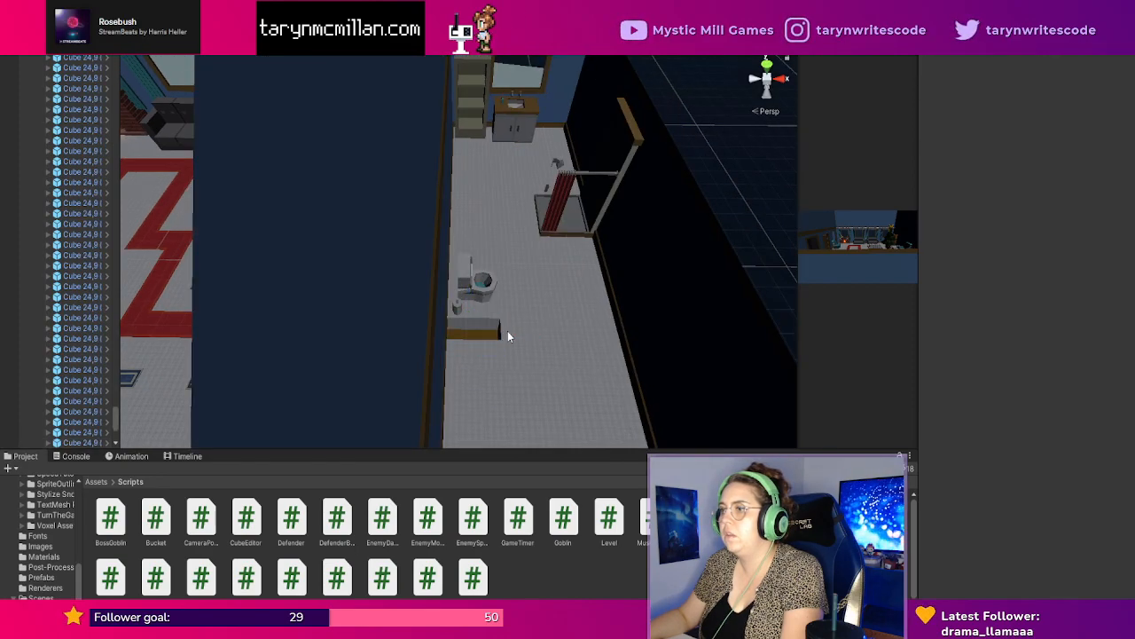
{"action": "scroll", "coordinate": [550, 355], "scroll_direction": "down", "scroll_amount": 3}
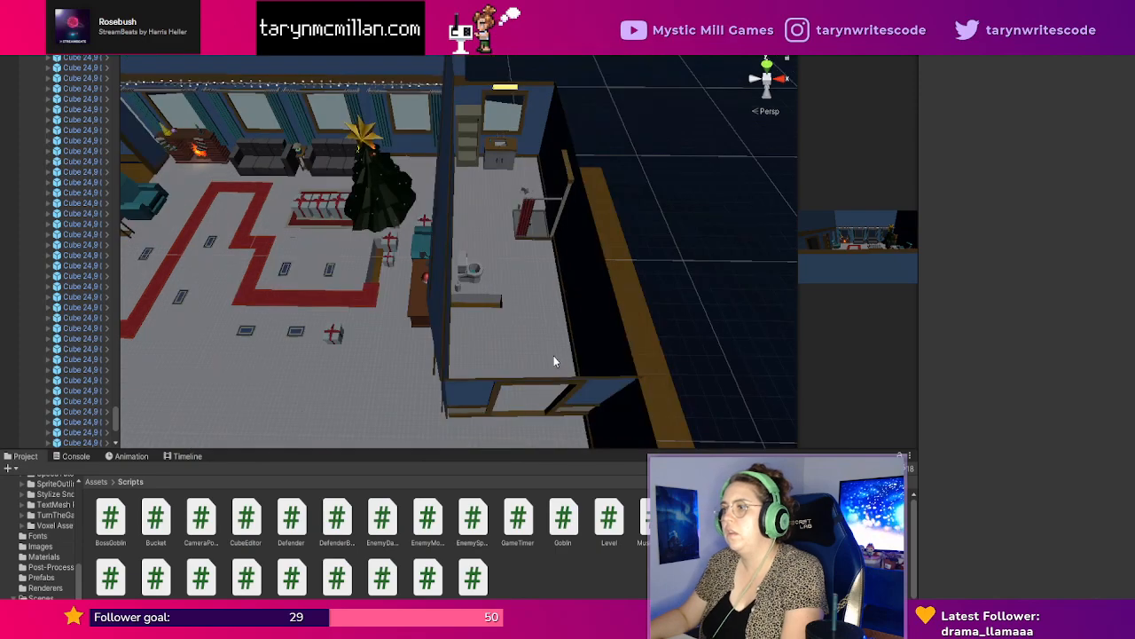
Delete the floor blocks at the end of the cleared bathroom row, starting at X 280, Z -30, and turn the gap toward the doorway.
{"action": "middle_click_drag", "start_coordinate": [554, 361], "coordinate": [542, 342]}
{"action": "left_click", "coordinate": [476, 257]}
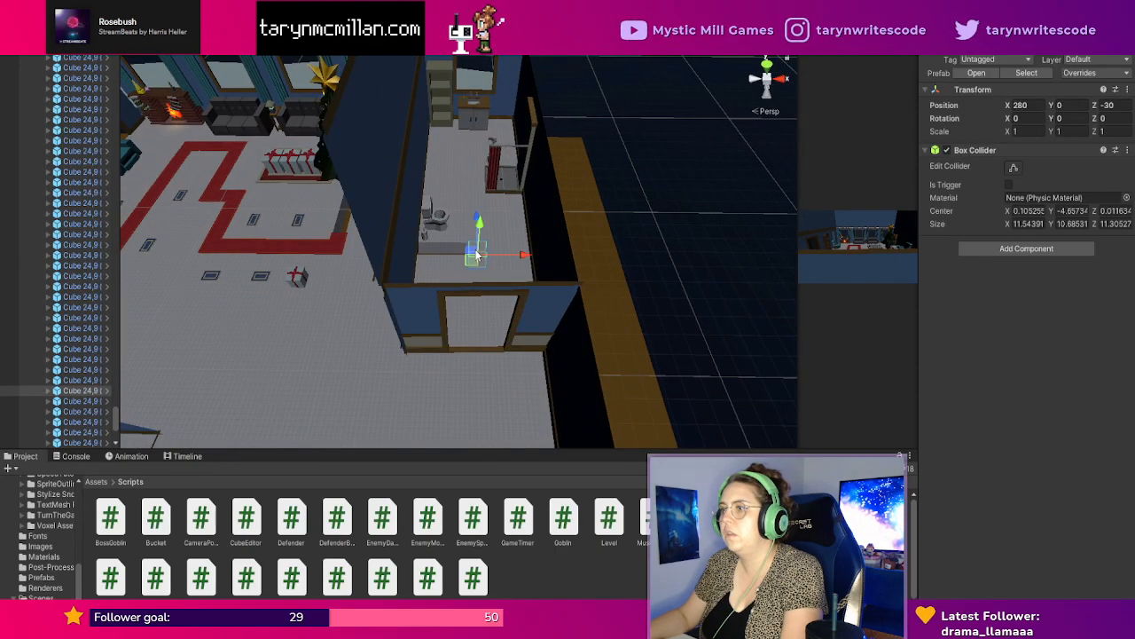
{"action": "key", "text": "Delete"}
{"action": "left_click", "coordinate": [473, 259]}
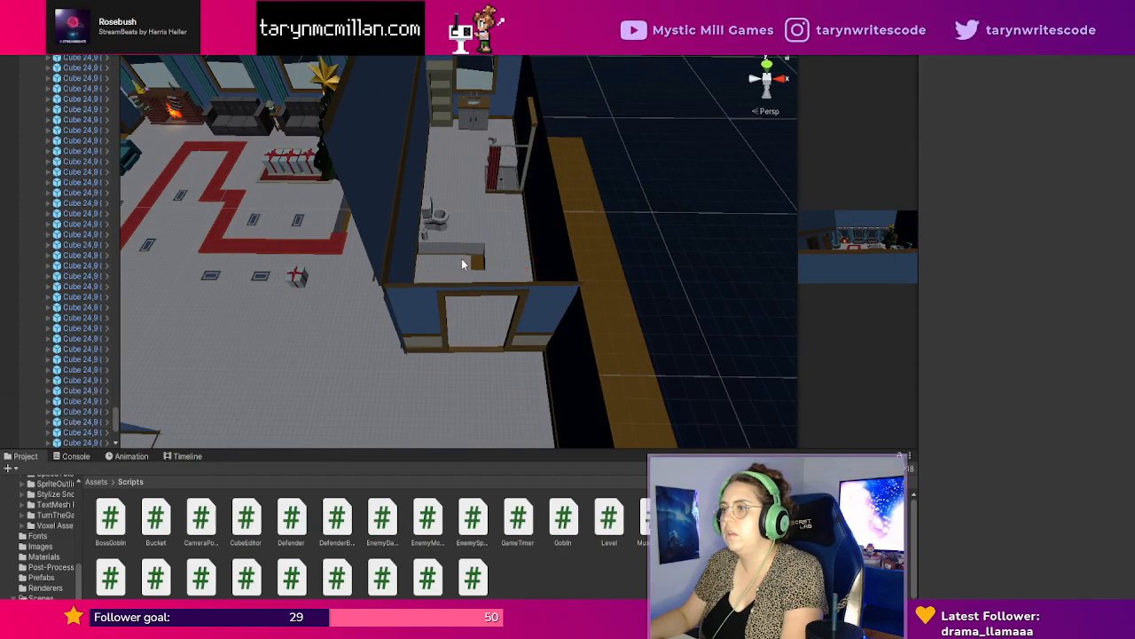
{"action": "key", "text": "Delete"}
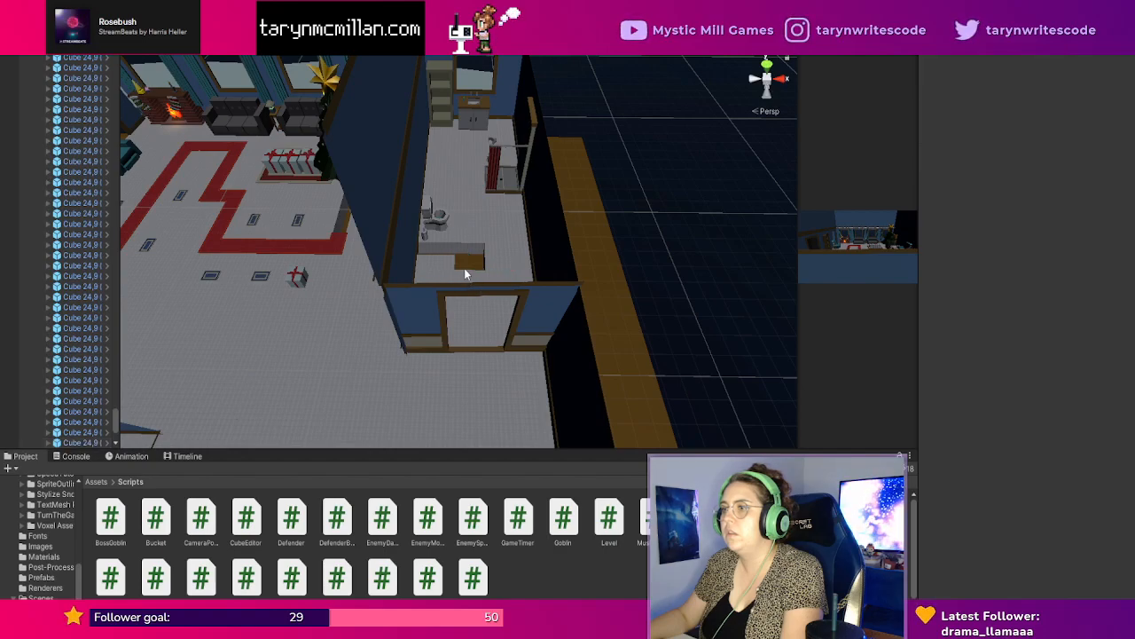
{"action": "left_click", "coordinate": [464, 266]}
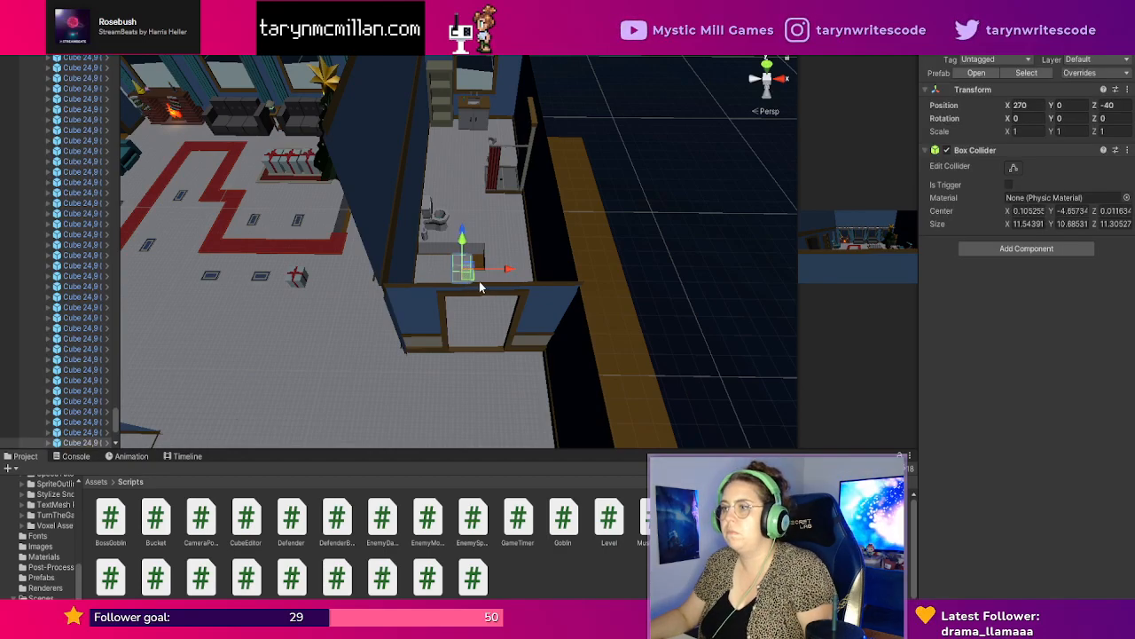
{"action": "left_click", "coordinate": [479, 284]}
{"action": "key", "text": "Delete"}
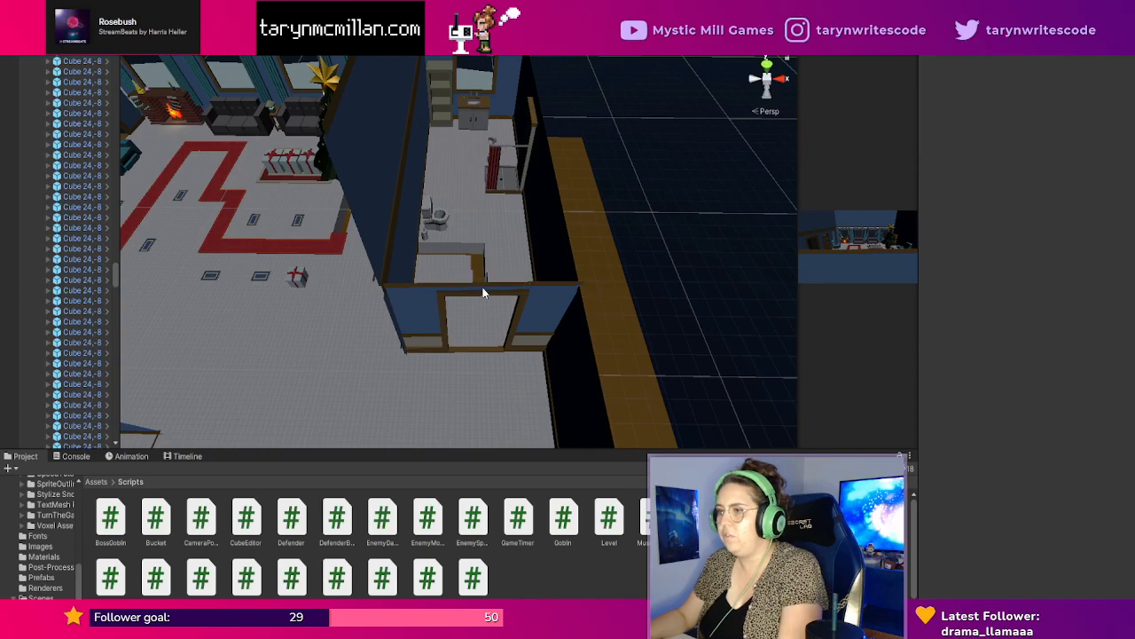
Duplicate the last path block, Cube 23,-3, under the desk and place the copy one cell further toward the bathroom at X 240.
{"action": "scroll", "coordinate": [475, 311], "scroll_direction": "up", "scroll_amount": 5}
{"action": "right_click_drag", "start_coordinate": [474, 316], "coordinate": [548, 356]}
{"action": "key", "text": "d"}
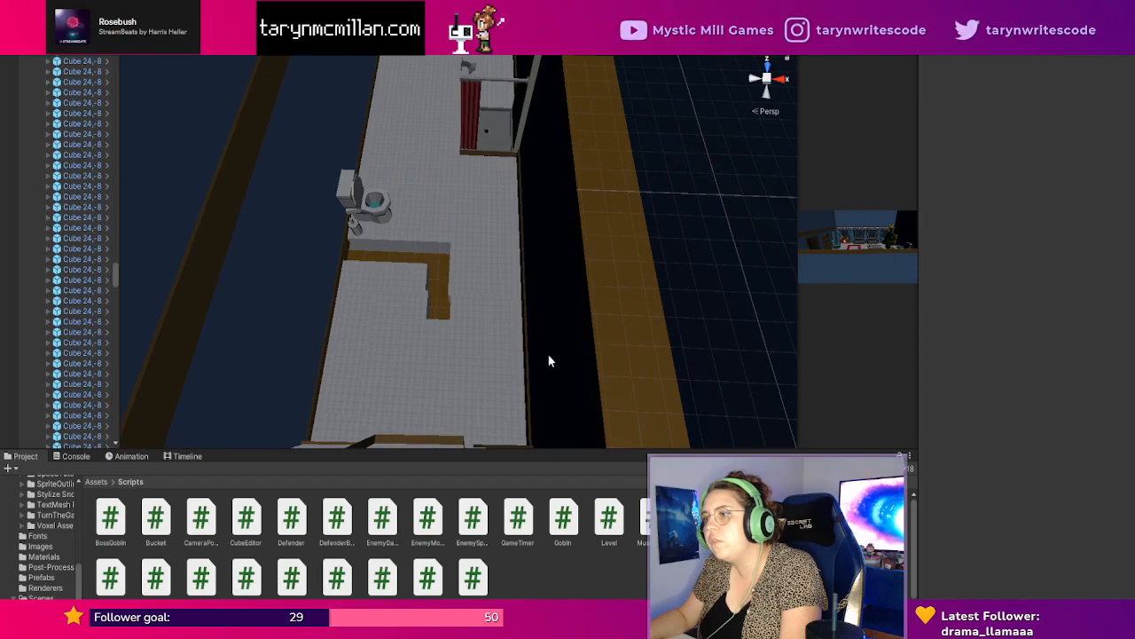
{"action": "left_click", "coordinate": [426, 306]}
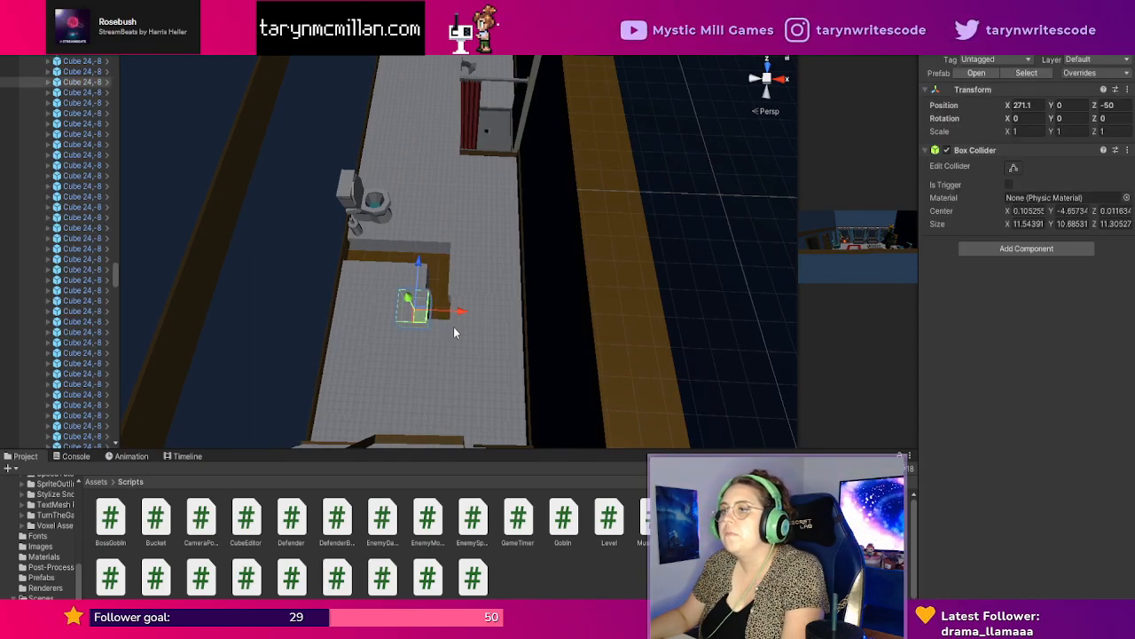
{"action": "middle_click_drag", "start_coordinate": [455, 321], "coordinate": [482, 322]}
{"action": "scroll", "coordinate": [571, 284], "scroll_direction": "up", "scroll_amount": 5}
{"action": "right_click_drag", "start_coordinate": [571, 284], "coordinate": [665, 197]}
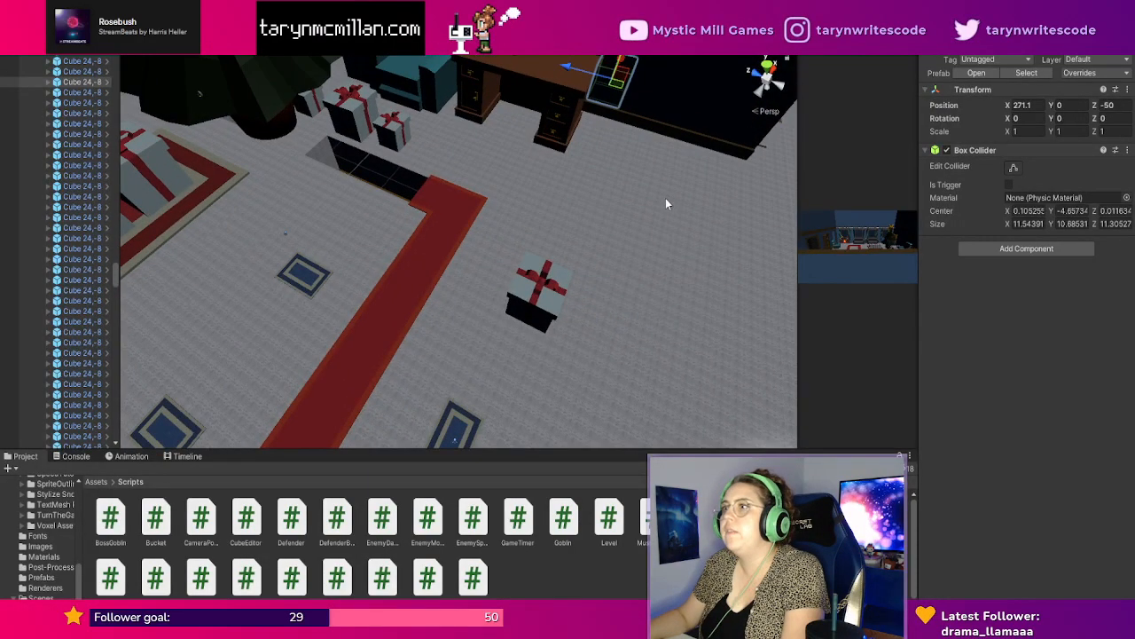
{"action": "left_click", "coordinate": [523, 127]}
{"action": "right_click_drag", "start_coordinate": [578, 162], "coordinate": [641, 115]}
{"action": "right_click_drag", "start_coordinate": [591, 201], "coordinate": [565, 186]}
{"action": "key", "text": "ctrl+d"}
{"action": "left_click_drag", "start_coordinate": [456, 202], "coordinate": [465, 185]}
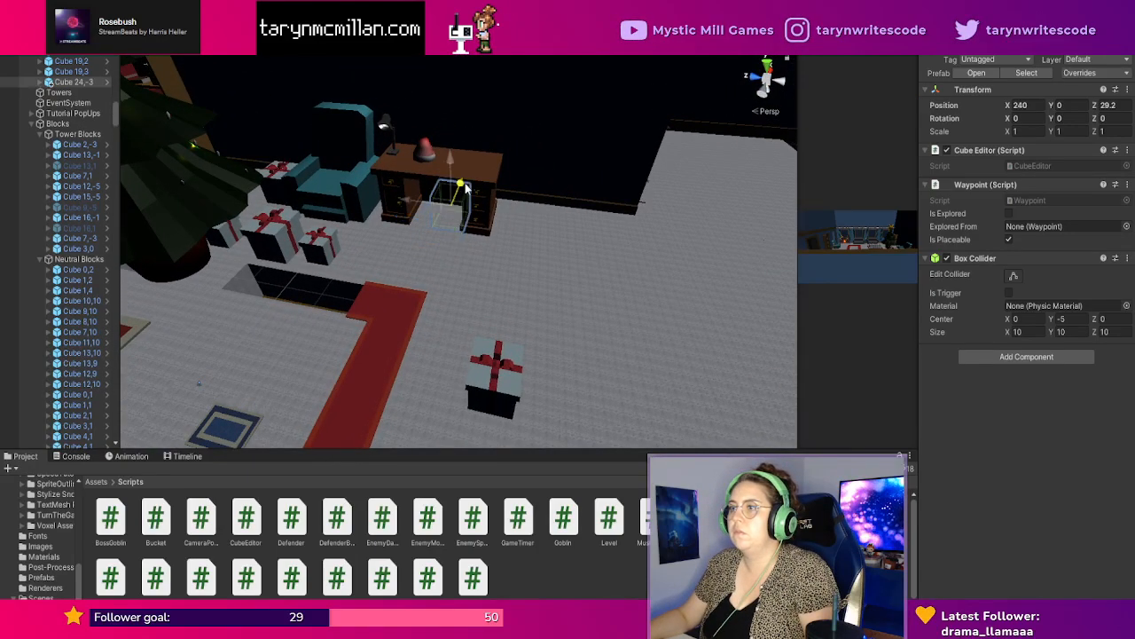
Duplicate Cube 24,-3 repeatedly to extend the path through the wall into the bathroom, one block per cell up to X 280.
{"action": "right_click_drag", "start_coordinate": [466, 186], "coordinate": [399, 200]}
{"action": "middle_click_drag", "start_coordinate": [399, 200], "coordinate": [485, 322]}
{"action": "scroll", "coordinate": [481, 256], "scroll_direction": "up", "scroll_amount": 3}
{"action": "scroll", "coordinate": [497, 268], "scroll_direction": "down", "scroll_amount": 3}
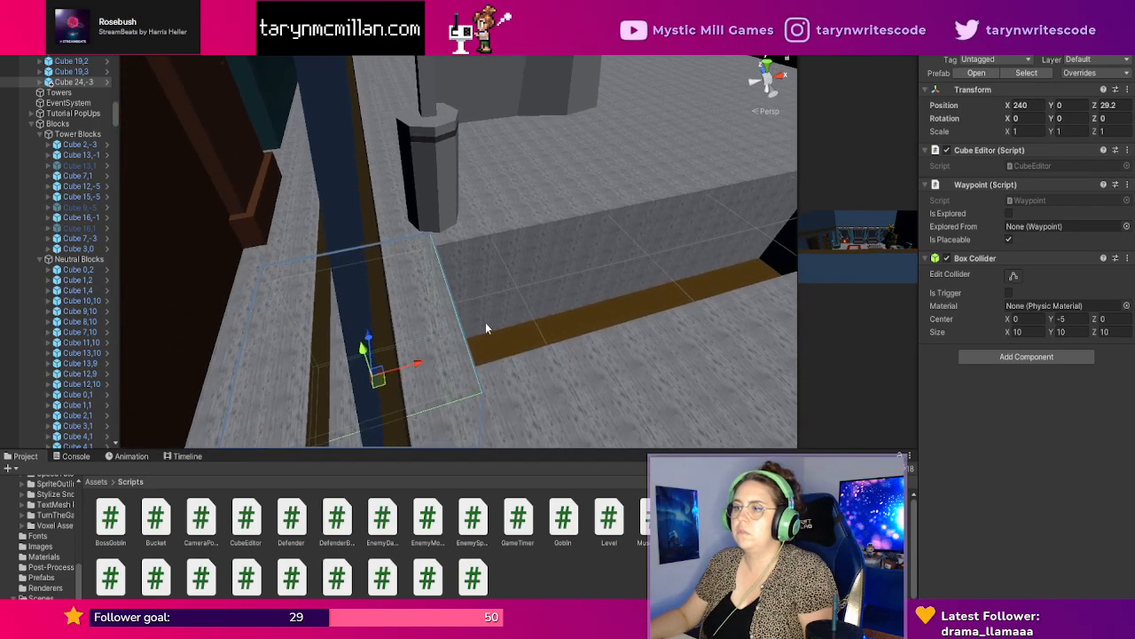
{"action": "key", "text": "ctrl+d"}
{"action": "left_click_drag", "start_coordinate": [416, 363], "coordinate": [803, 249]}
{"action": "key", "text": "ctrl+d"}
{"action": "key", "text": "ctrl+d"}
{"action": "scroll", "coordinate": [700, 257], "scroll_direction": "down", "scroll_amount": 4}
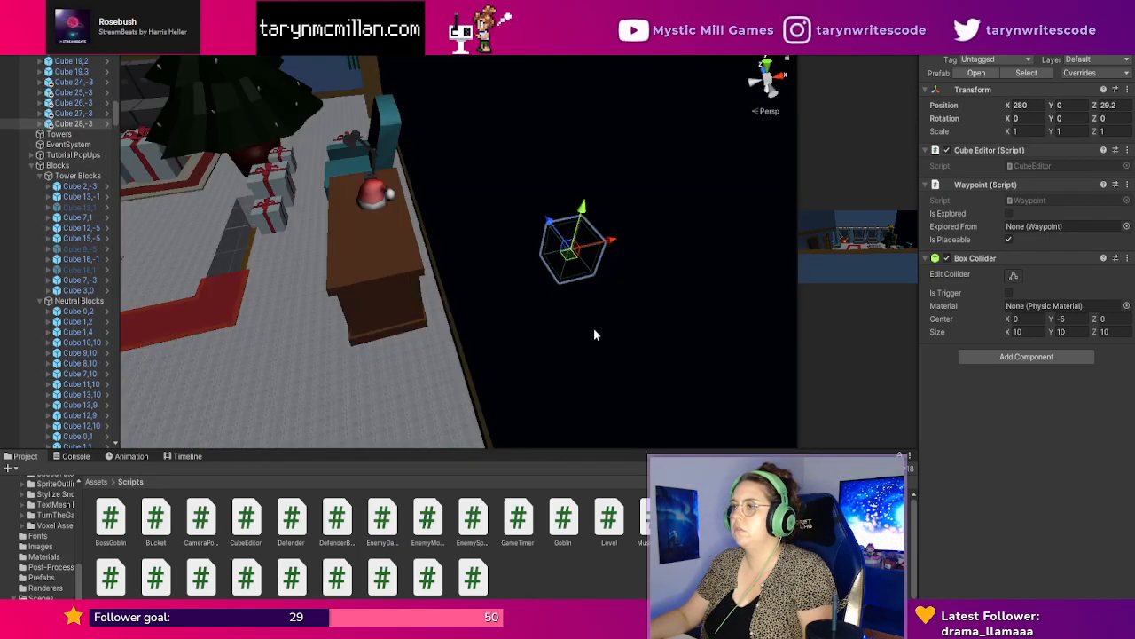
Delete the floor blocks around the bathroom gap, including those at X 271.1, Z -50 and X 290, Z -40.
{"action": "scroll", "coordinate": [596, 334], "scroll_direction": "down", "scroll_amount": 2}
{"action": "middle_click_drag", "start_coordinate": [759, 283], "coordinate": [581, 332]}
{"action": "left_click", "coordinate": [377, 370]}
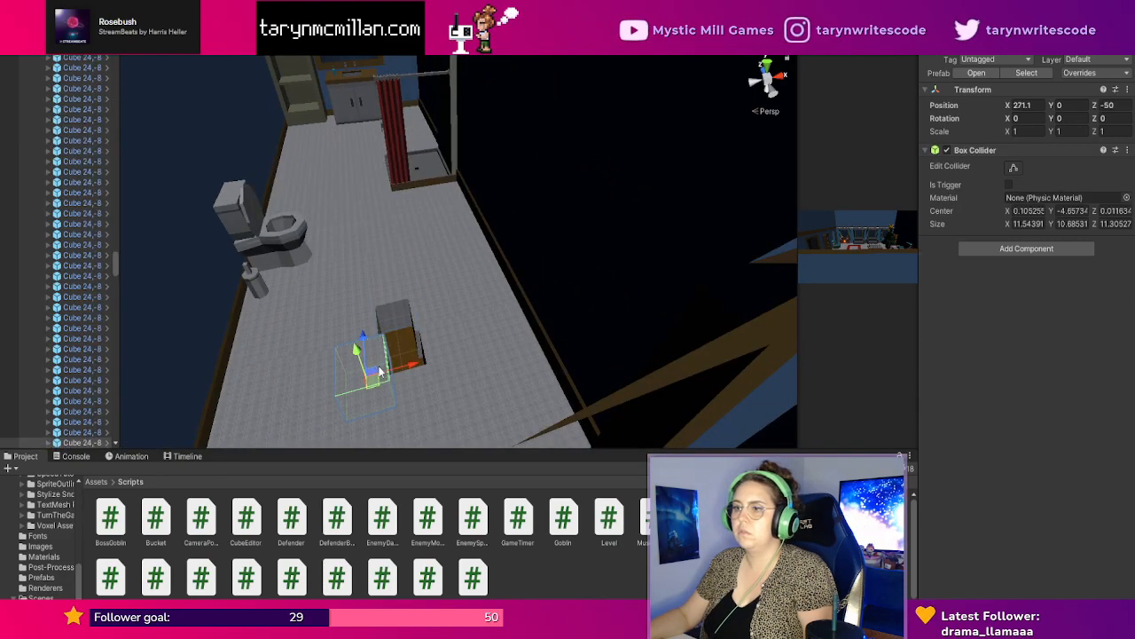
{"action": "key", "text": "Delete"}
{"action": "left_click", "coordinate": [419, 345]}
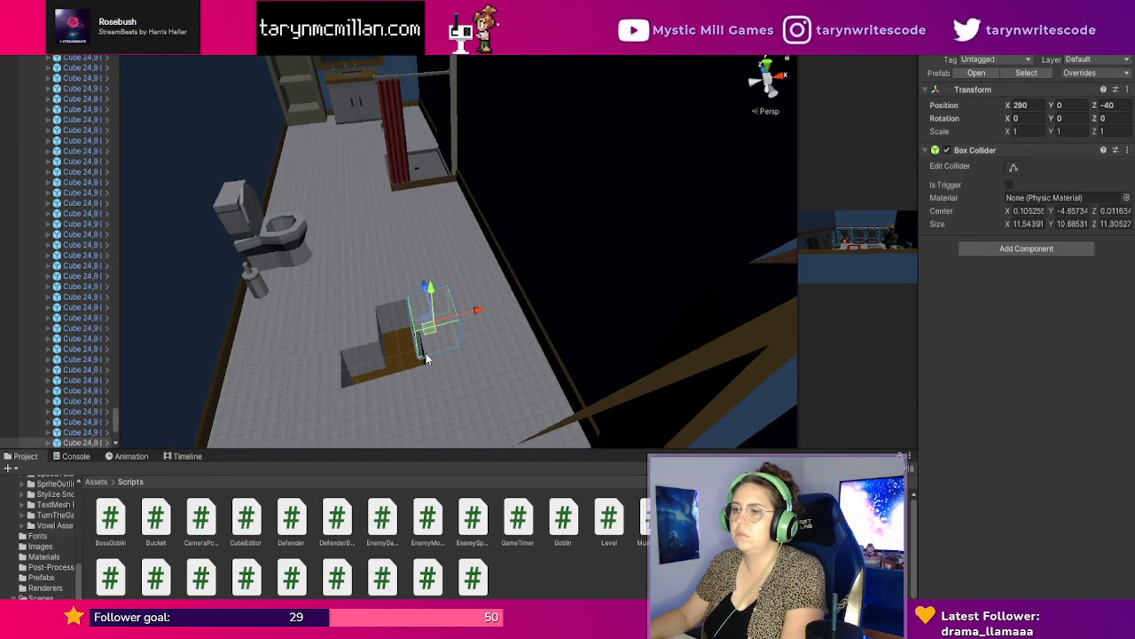
{"action": "key", "text": "Delete"}
{"action": "left_click", "coordinate": [396, 381]}
{"action": "key", "text": "Delete"}
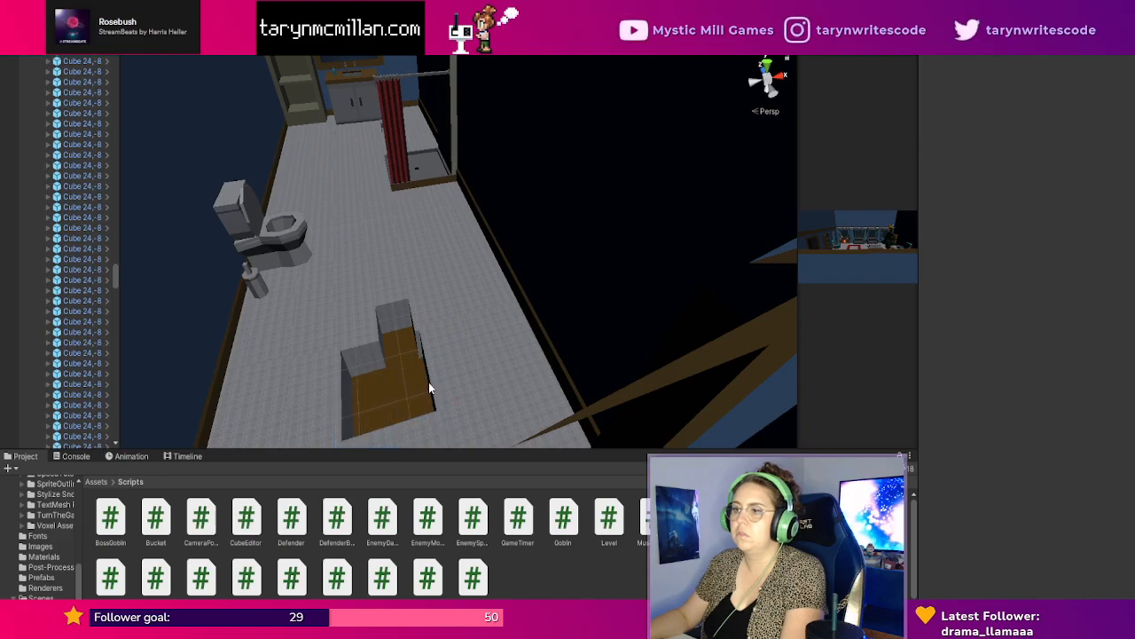
{"action": "left_click", "coordinate": [453, 373]}
{"action": "key", "text": "Delete"}
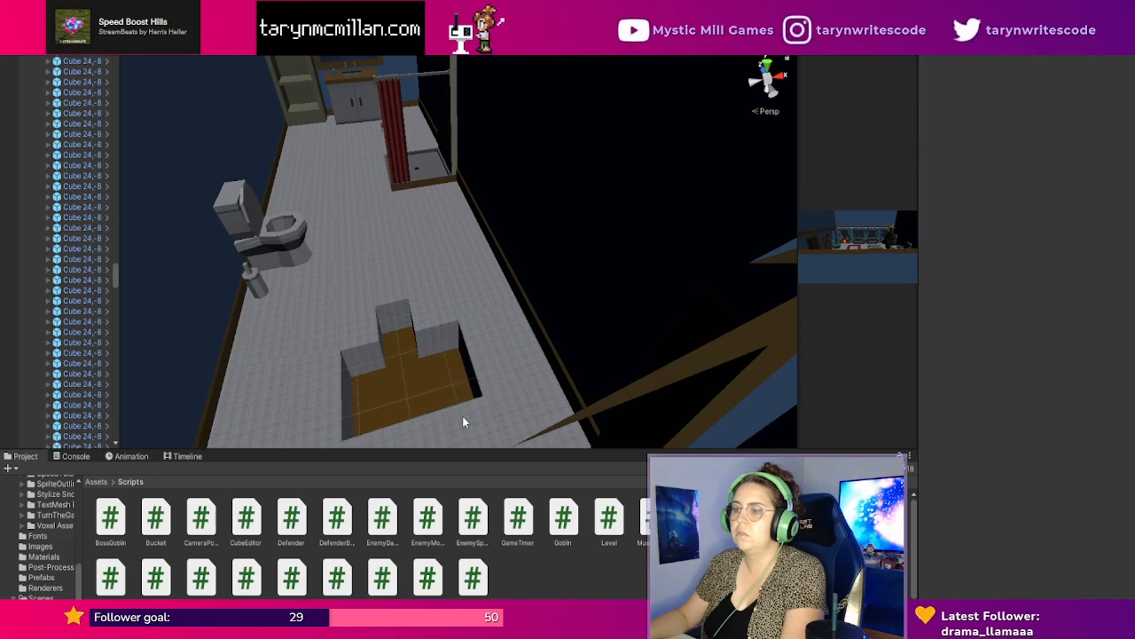
Inspect the blocks between the toilet and the gap to tell floor tiles from the new path blocks.
{"action": "scroll", "coordinate": [457, 381], "scroll_direction": "down", "scroll_amount": 2}
{"action": "left_click", "coordinate": [390, 357]}
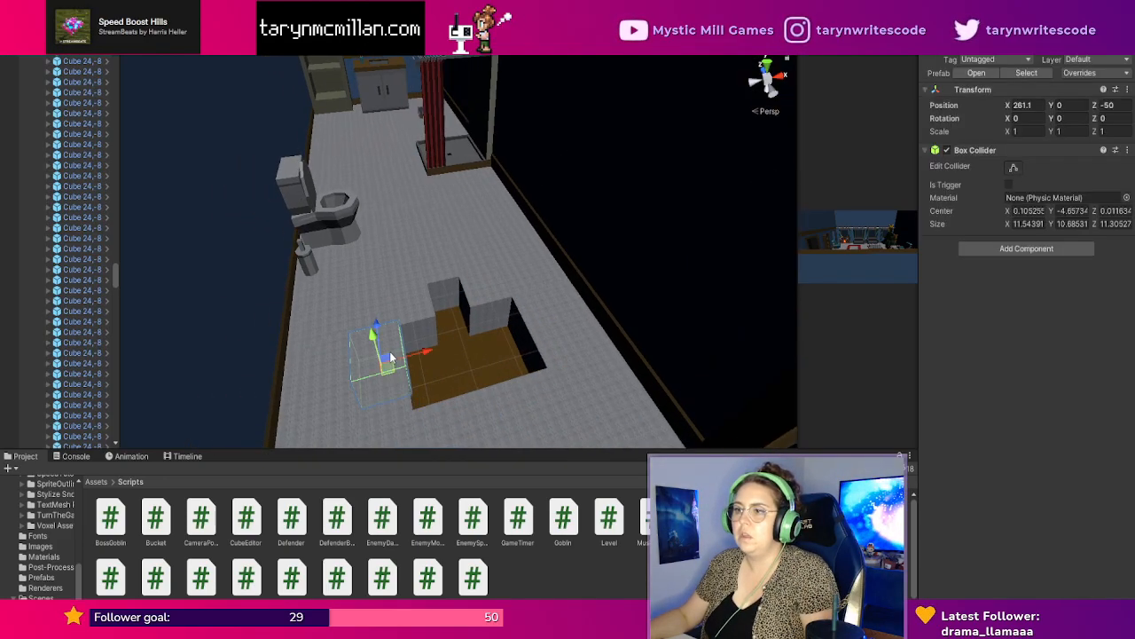
{"action": "right_click_drag", "start_coordinate": [454, 358], "coordinate": [435, 450]}
{"action": "middle_click_drag", "start_coordinate": [438, 334], "coordinate": [448, 334]}
{"action": "key", "text": "f"}
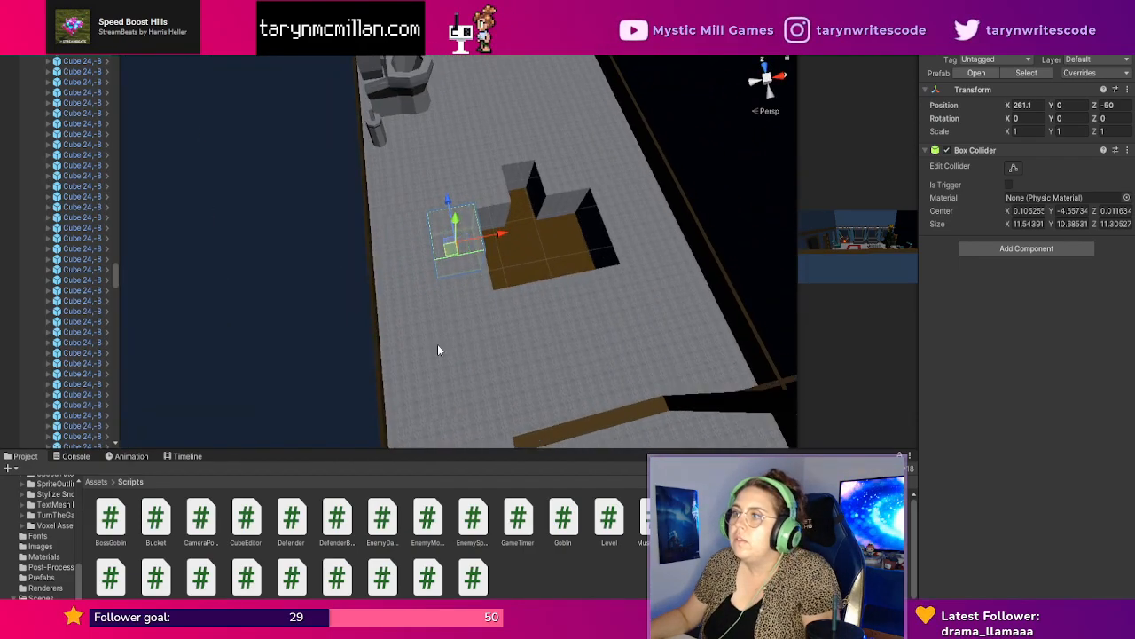
{"action": "key", "text": "Delete"}
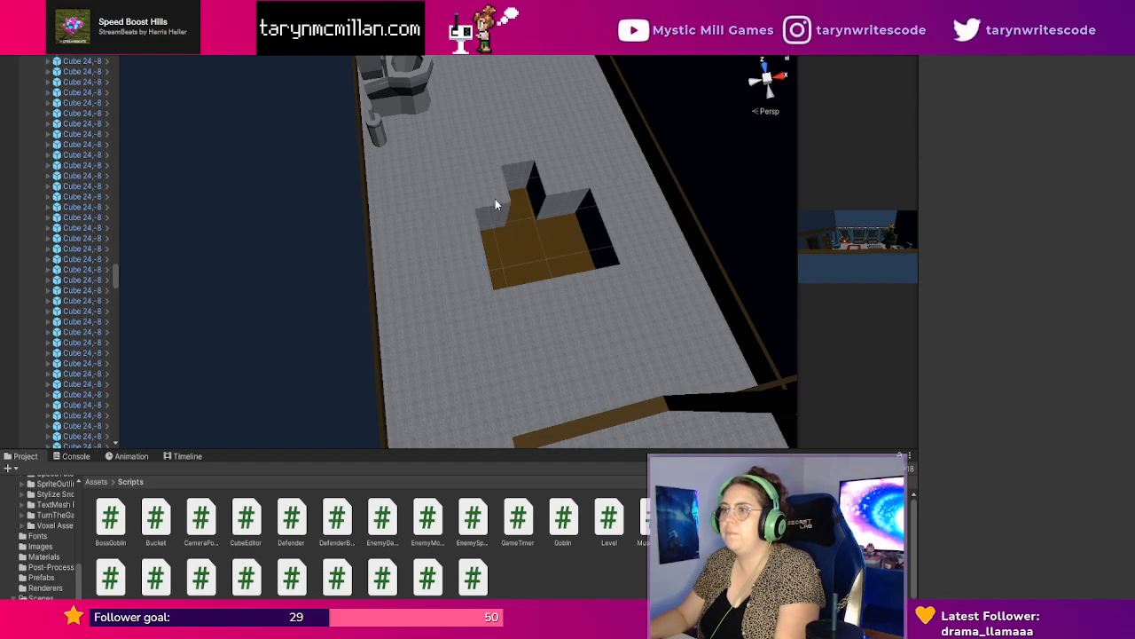
{"action": "left_click", "coordinate": [494, 198]}
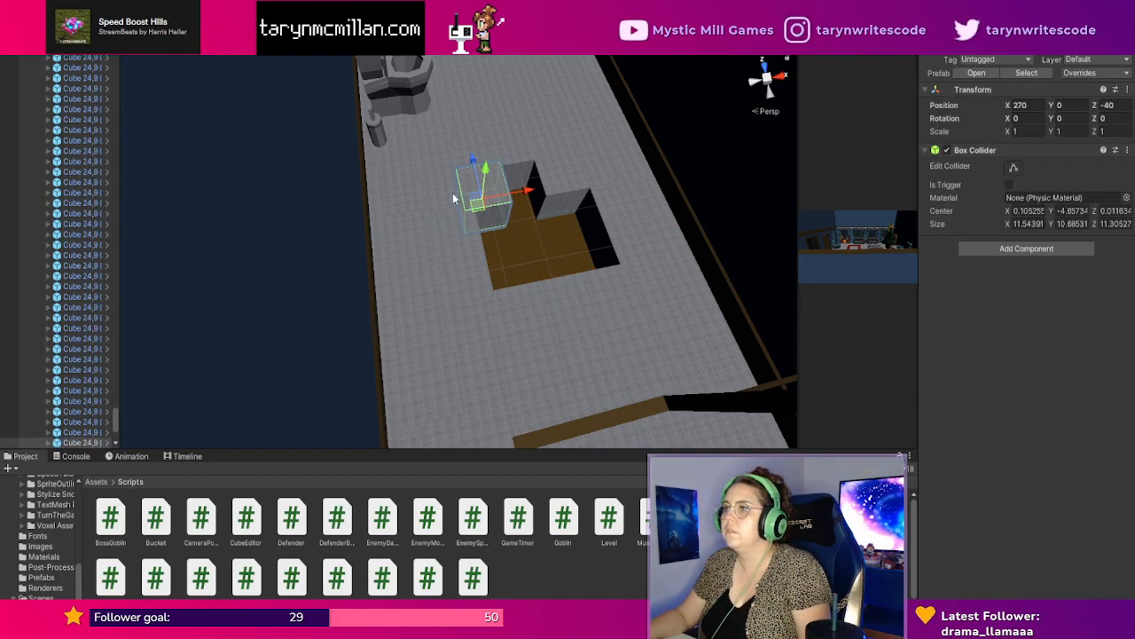
{"action": "left_click_drag", "start_coordinate": [452, 199], "coordinate": [421, 242]}
{"action": "right_click_drag", "start_coordinate": [479, 246], "coordinate": [527, 231]}
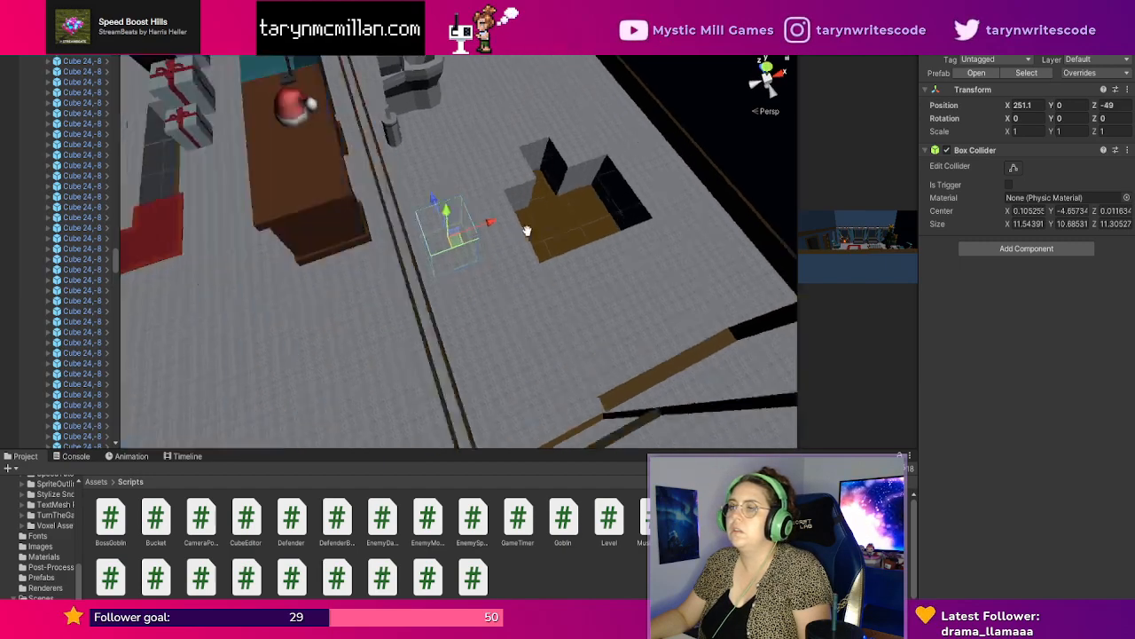
{"action": "middle_click_drag", "start_coordinate": [527, 231], "coordinate": [521, 239]}
{"action": "left_click", "coordinate": [360, 365]}
{"action": "left_click", "coordinate": [358, 389]}
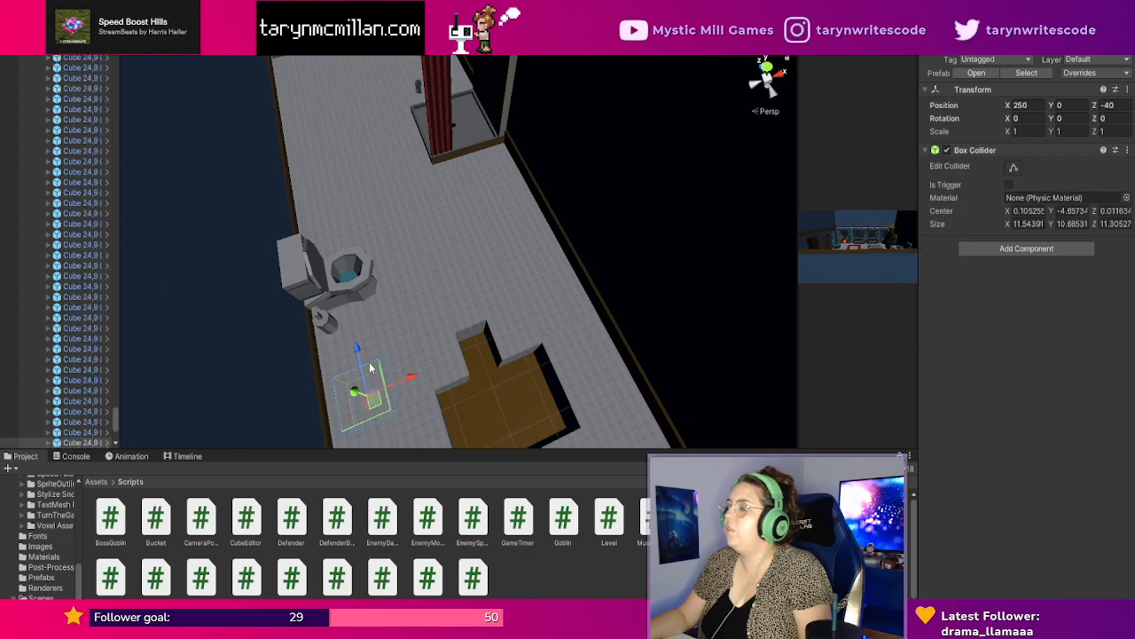
{"action": "left_click", "coordinate": [340, 357]}
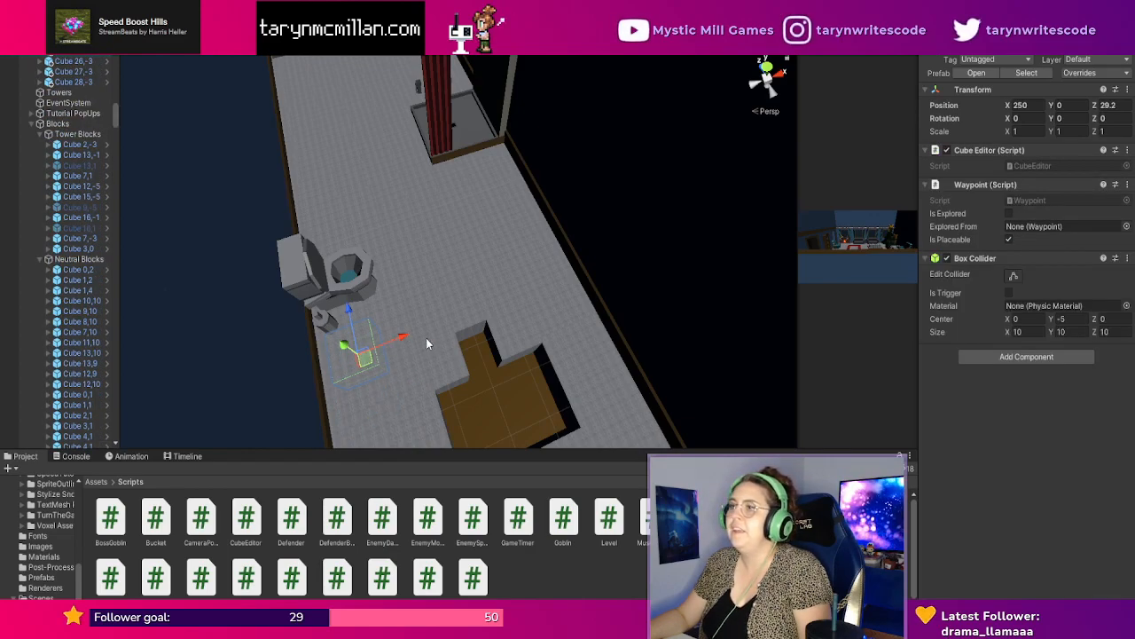
{"action": "left_click_drag", "start_coordinate": [426, 337], "coordinate": [434, 335]}
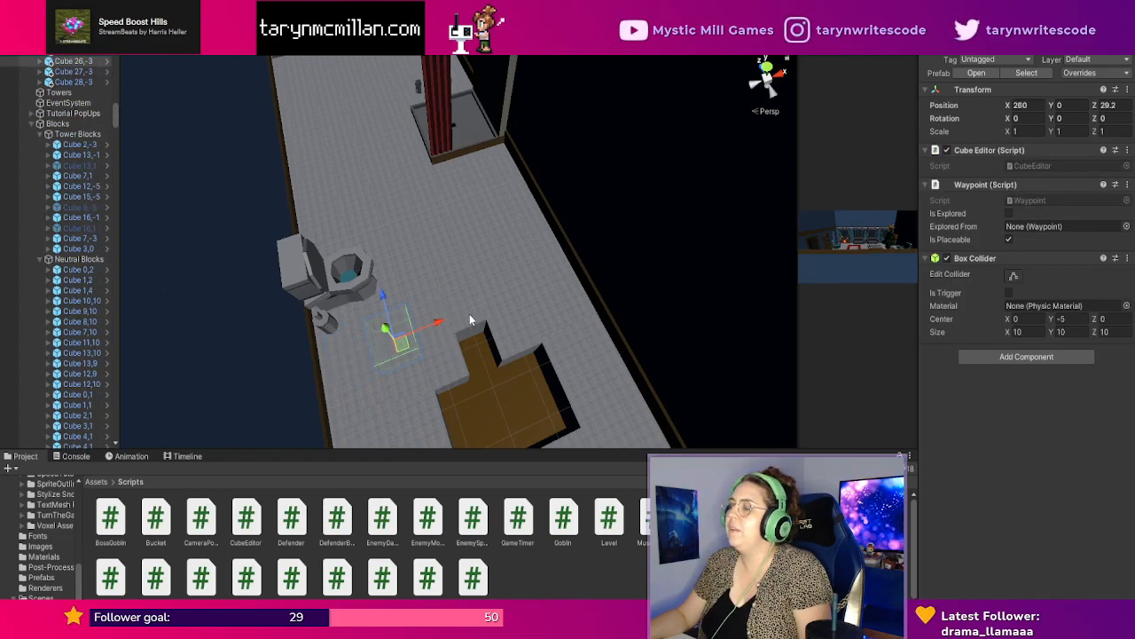
Duplicate Cube 28,-3 three times and line the copies up toward the doorway as grid cells 28,-4 to 28,-6.
{"action": "left_click", "coordinate": [470, 319]}
{"action": "middle_click_drag", "start_coordinate": [513, 388], "coordinate": [448, 355]}
{"action": "key", "text": "ctrl+d"}
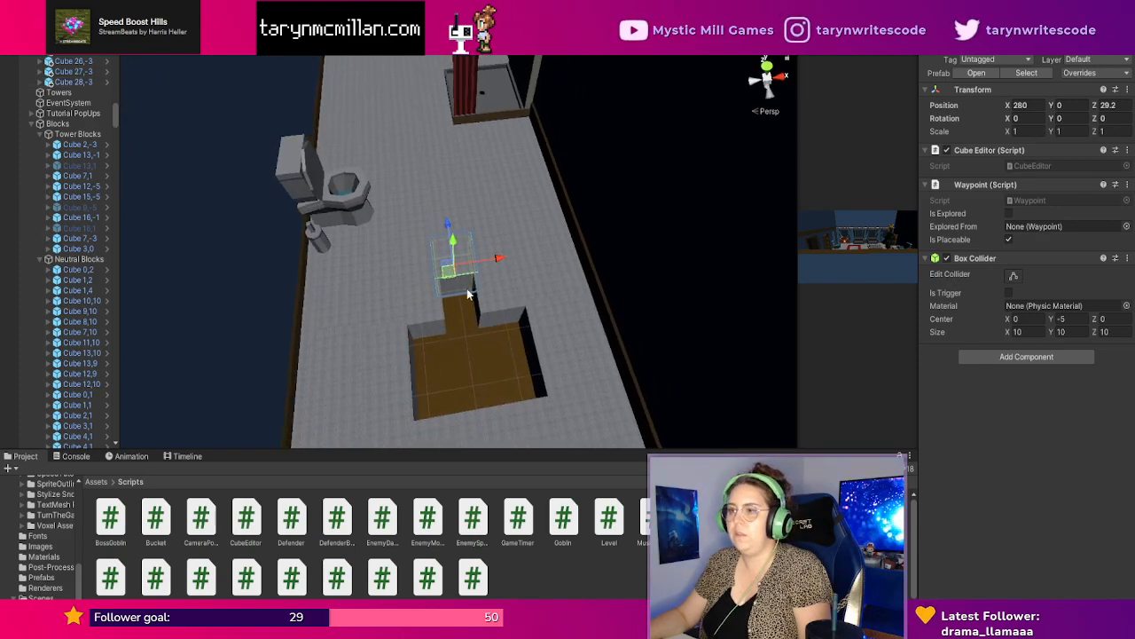
{"action": "left_click_drag", "start_coordinate": [450, 234], "coordinate": [475, 375]}
{"action": "key", "text": "ctrl+d"}
{"action": "key", "text": "ctrl+d"}
Delete the floor blocks just inside the bathroom doorway, starting with the one at X 281.1, Z -70 and continuing with its neighbours.
{"action": "scroll", "coordinate": [490, 434], "scroll_direction": "down", "scroll_amount": 2}
{"action": "left_click", "coordinate": [473, 350]}
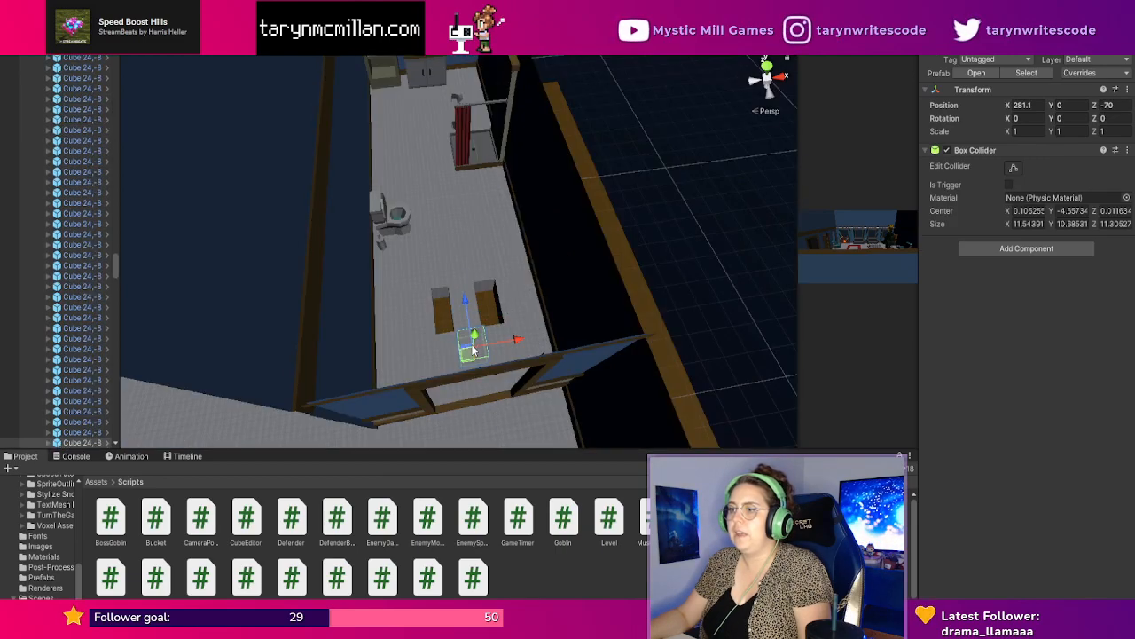
{"action": "key", "text": "Delete"}
{"action": "left_click", "coordinate": [474, 366]}
{"action": "key", "text": "Delete"}
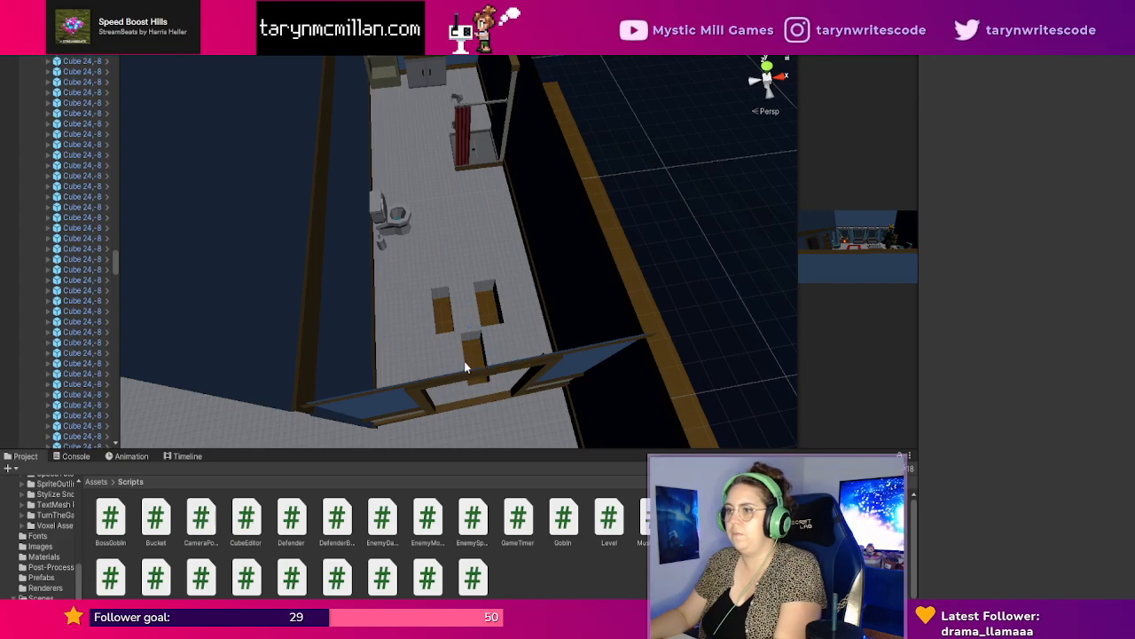
{"action": "left_click", "coordinate": [462, 350]}
{"action": "left_click", "coordinate": [454, 353]}
{"action": "key", "text": "Delete"}
{"action": "left_click", "coordinate": [459, 370]}
{"action": "key", "text": "Delete"}
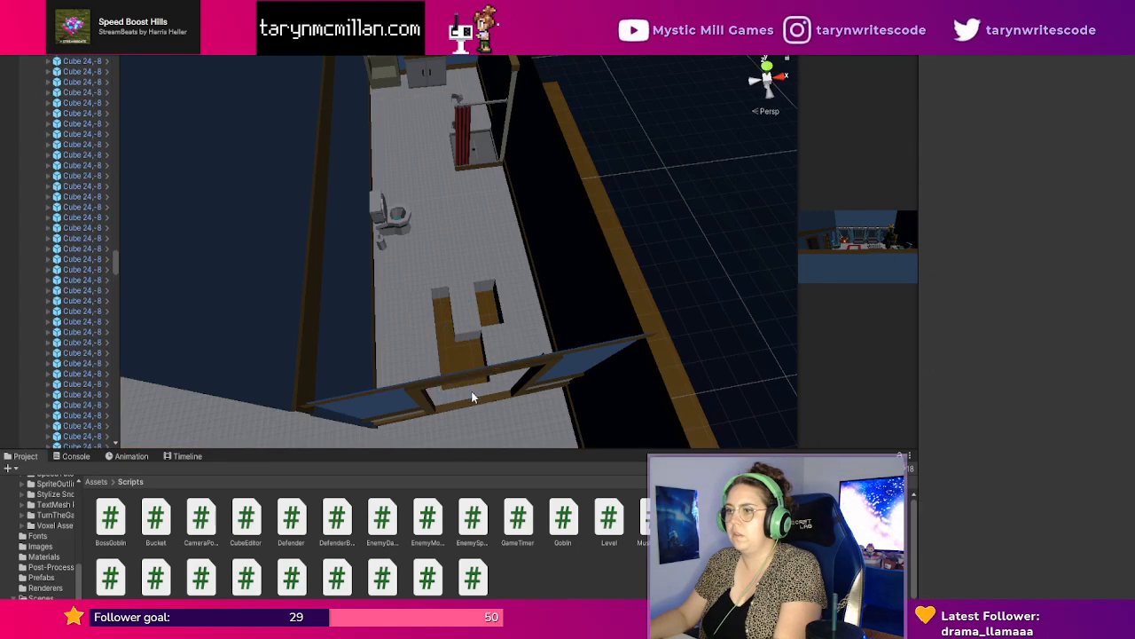
Delete the floor blocks in the doorway opening so the gap continues out of the bathroom.
{"action": "left_click", "coordinate": [457, 390]}
{"action": "left_click", "coordinate": [464, 396]}
{"action": "key", "text": "Delete"}
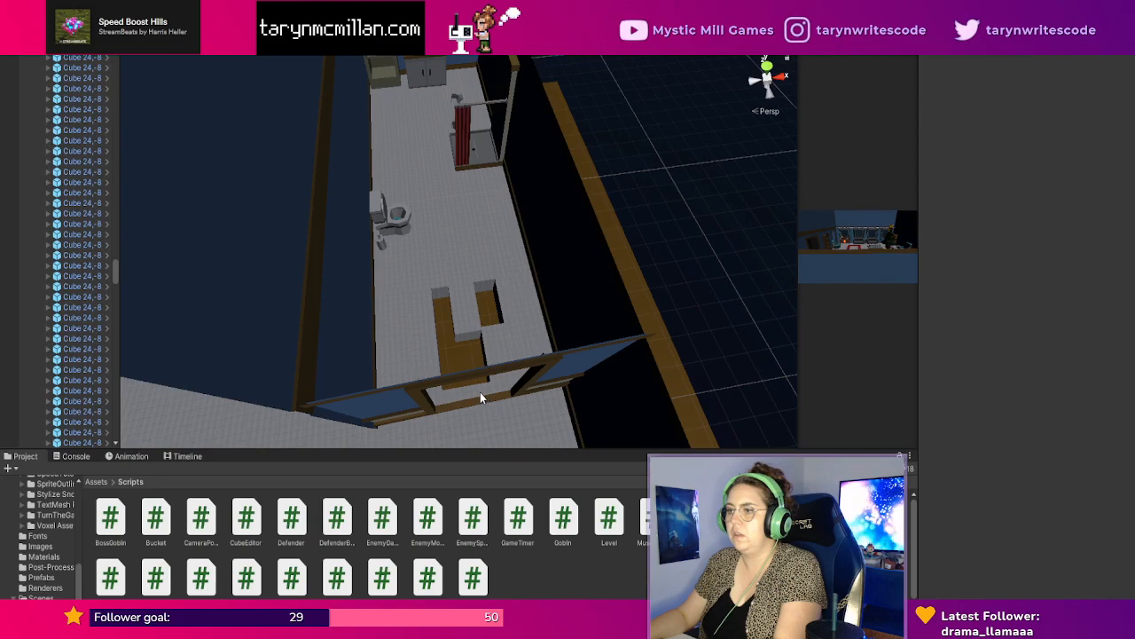
{"action": "left_click", "coordinate": [480, 397]}
{"action": "key", "text": "Delete"}
{"action": "left_click", "coordinate": [470, 400]}
{"action": "key", "text": "Delete"}
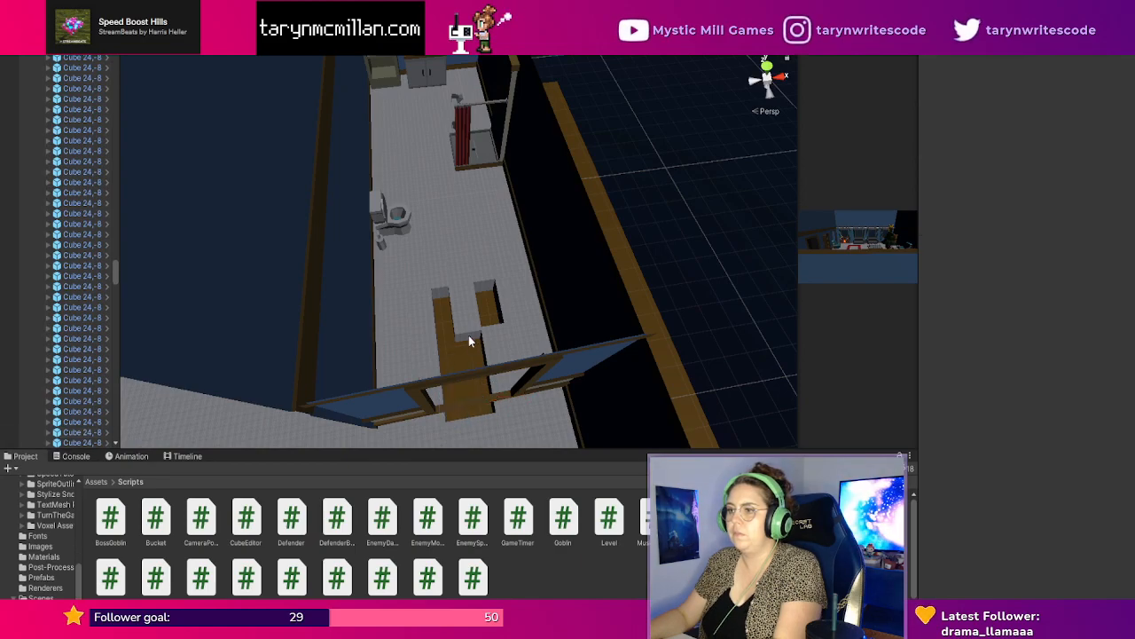
Duplicate Cube 28,-6 and line the copies up through the doorway as grid cells 28,-7 to 28,-9.
{"action": "left_click", "coordinate": [470, 340]}
{"action": "key", "text": "ctrl+d"}
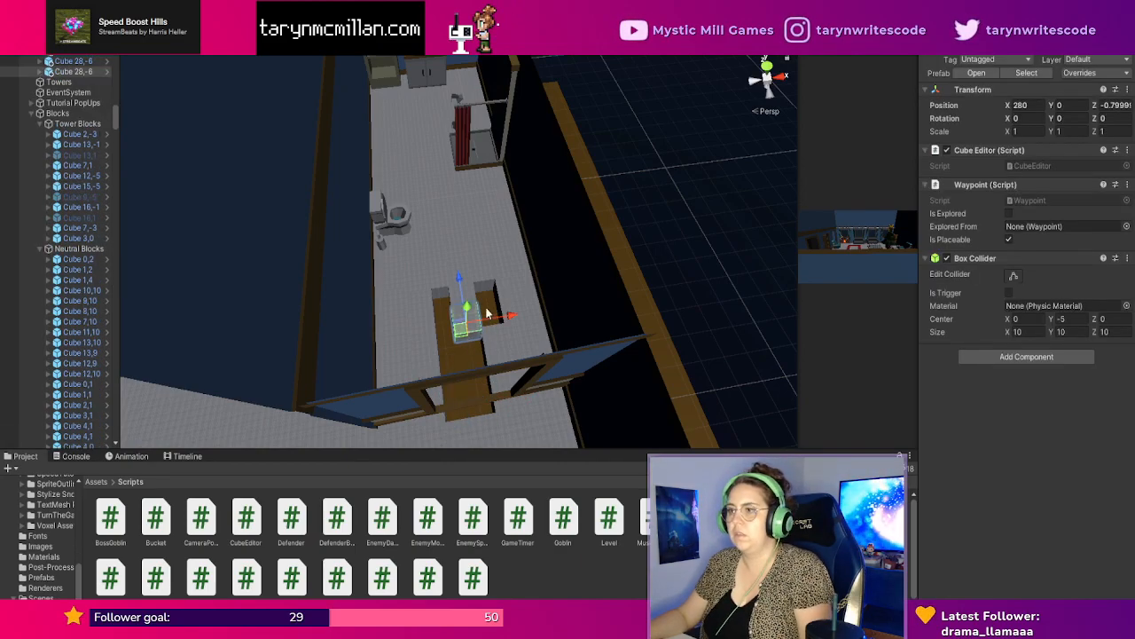
{"action": "left_click_drag", "start_coordinate": [457, 284], "coordinate": [467, 345]}
{"action": "key", "text": "ctrl+d"}
{"action": "key", "text": "ctrl+d"}
{"action": "mouse_move", "coordinate": [530, 338]}
{"action": "middle_mouse_down"}
{"action": "mouse_move", "coordinate": [542, 324]}
{"action": "mouse_move", "coordinate": [523, 326]}
{"action": "middle_mouse_up"}
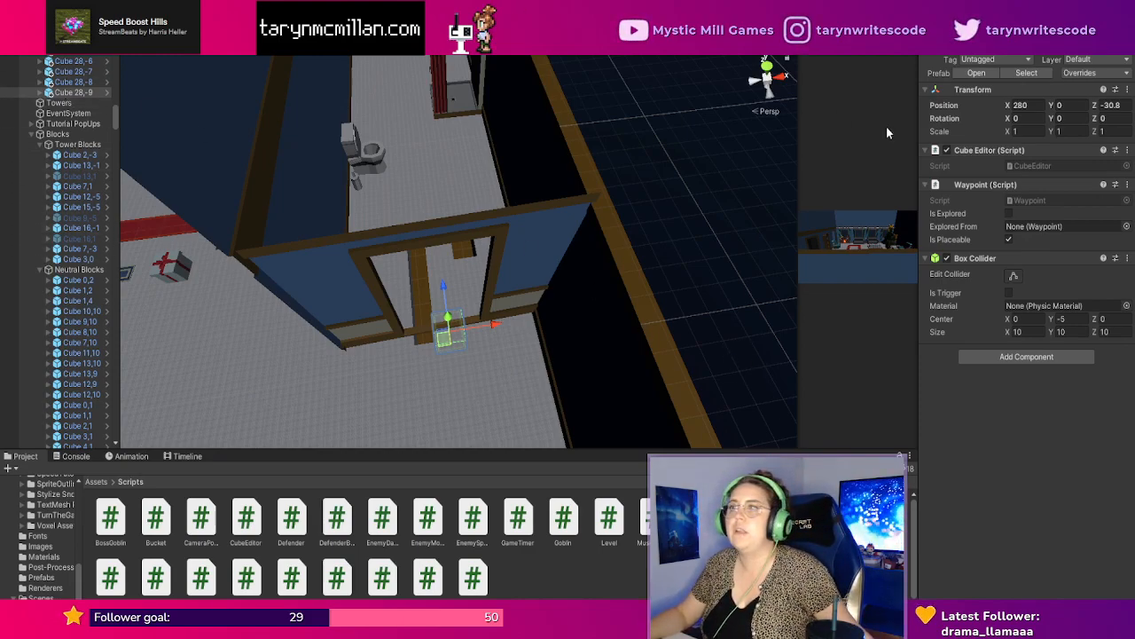
Assign Cube 28,-9 as the End Waypoint of the Enemy Path's Pathfinder component.
{"action": "scroll", "coordinate": [71, 133], "scroll_direction": "up", "scroll_amount": 5}
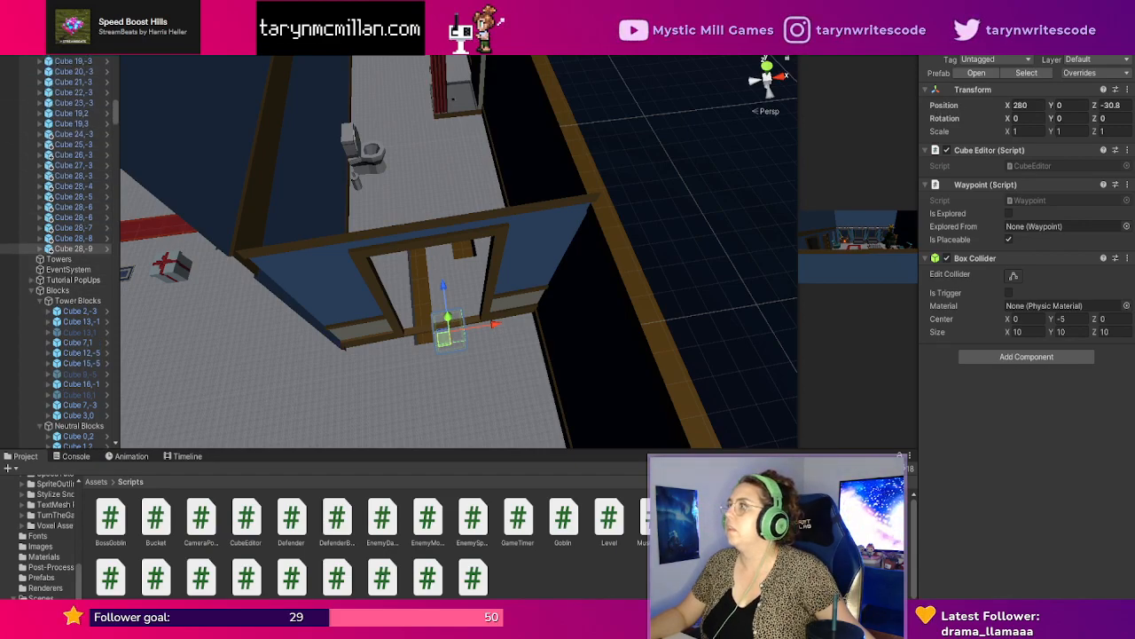
{"action": "scroll", "coordinate": [84, 202], "scroll_direction": "up", "scroll_amount": 15}
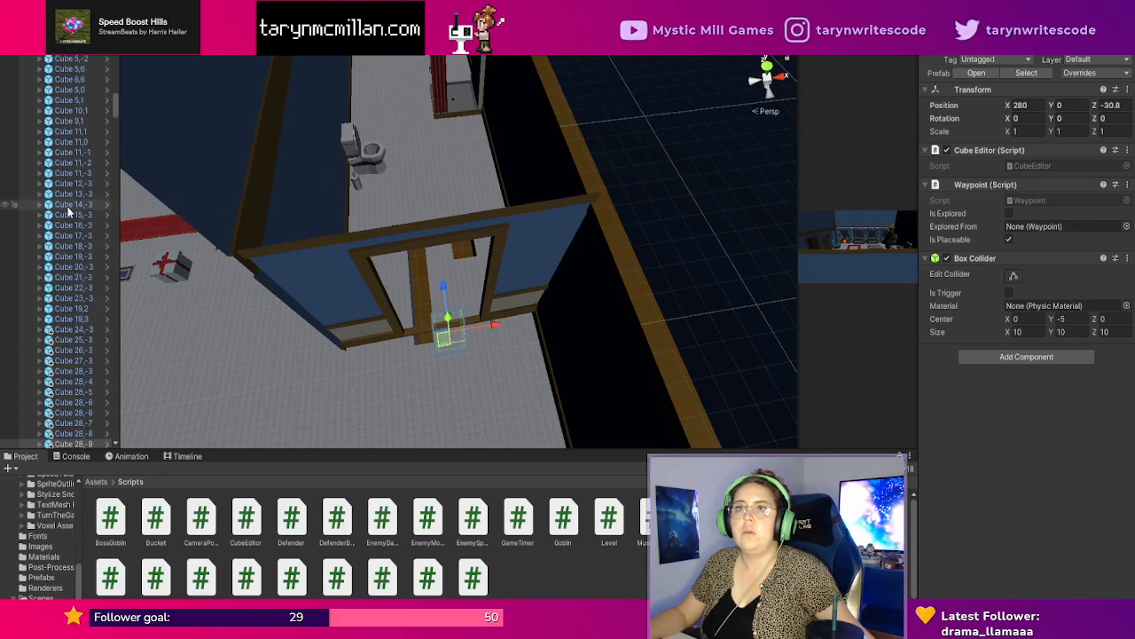
{"action": "left_click", "coordinate": [77, 193]}
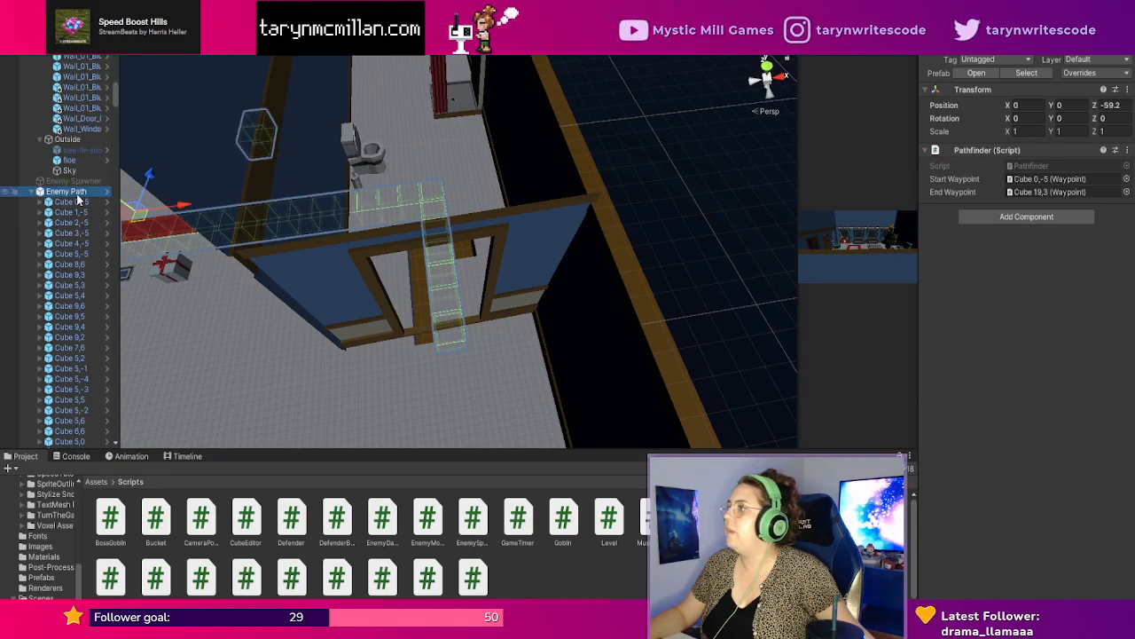
{"action": "scroll", "coordinate": [81, 284], "scroll_direction": "down", "scroll_amount": 15}
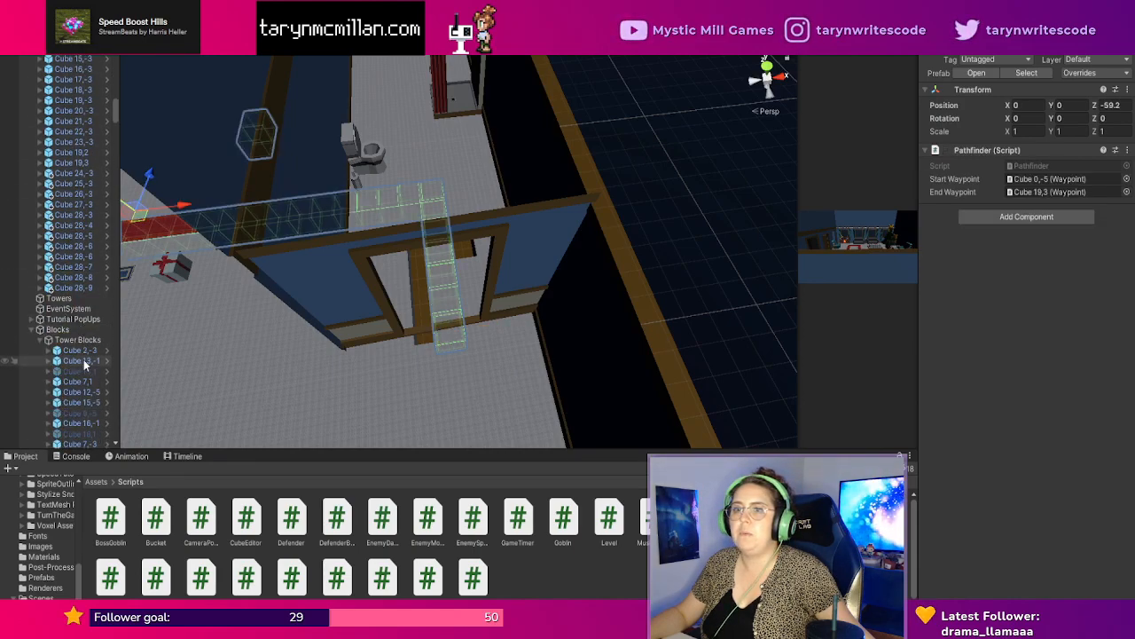
{"action": "left_click_drag", "start_coordinate": [81, 289], "coordinate": [1056, 191]}
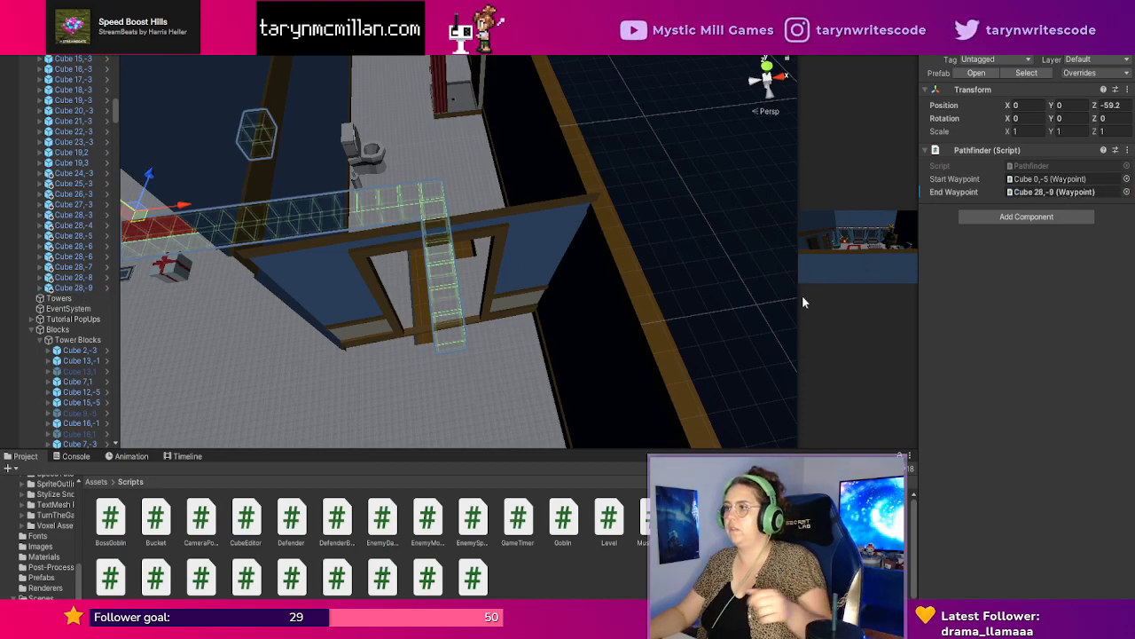
Deactivate the two blue Wall_01_Blue sections behind the beds so they no longer block the camera's view of the house.
{"action": "left_click_drag", "start_coordinate": [802, 302], "coordinate": [238, 170]}
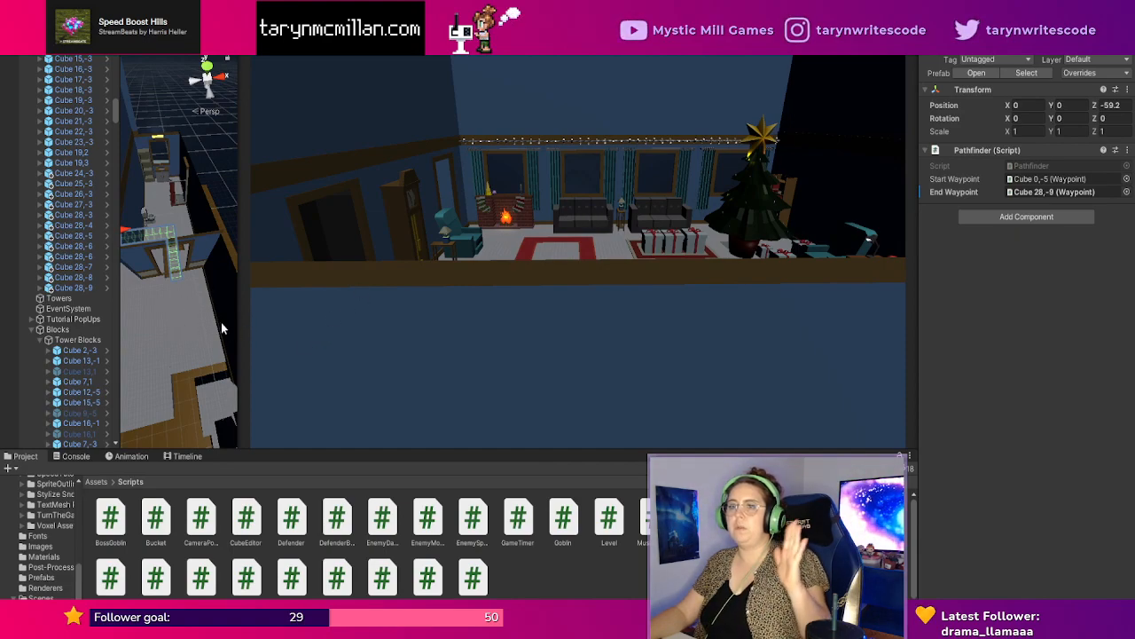
{"action": "left_click_drag", "start_coordinate": [236, 334], "coordinate": [621, 295]}
{"action": "scroll", "coordinate": [398, 293], "scroll_direction": "down", "scroll_amount": 5}
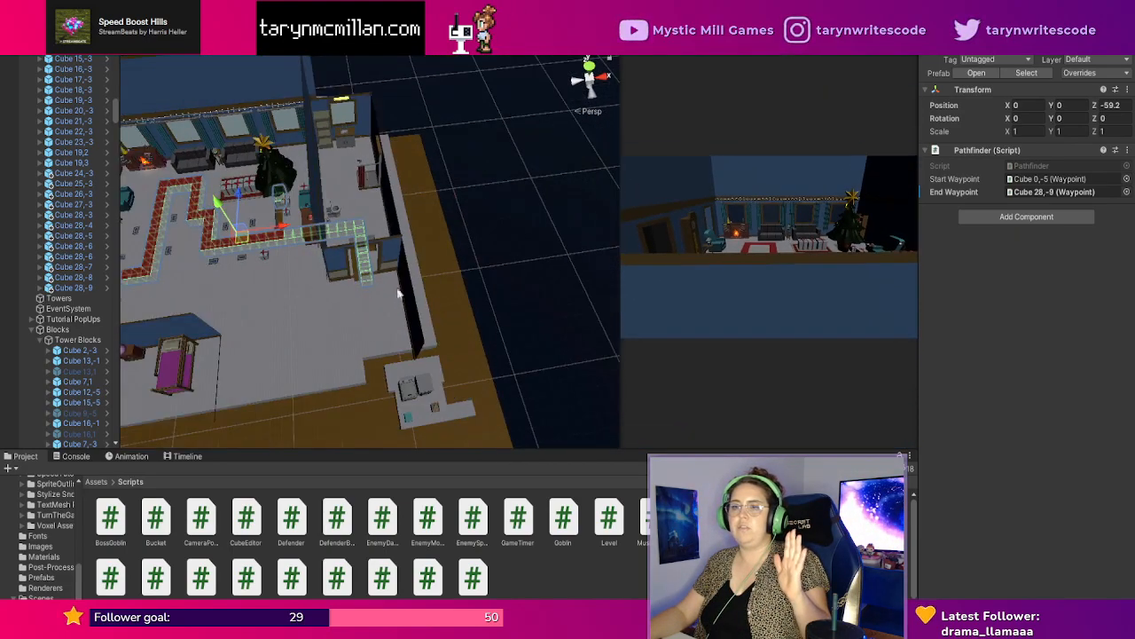
{"action": "middle_click_drag", "start_coordinate": [399, 294], "coordinate": [460, 228]}
{"action": "middle_click_drag", "start_coordinate": [550, 222], "coordinate": [375, 241]}
{"action": "scroll", "coordinate": [374, 241], "scroll_direction": "up", "scroll_amount": 3}
{"action": "left_click", "coordinate": [382, 241]}
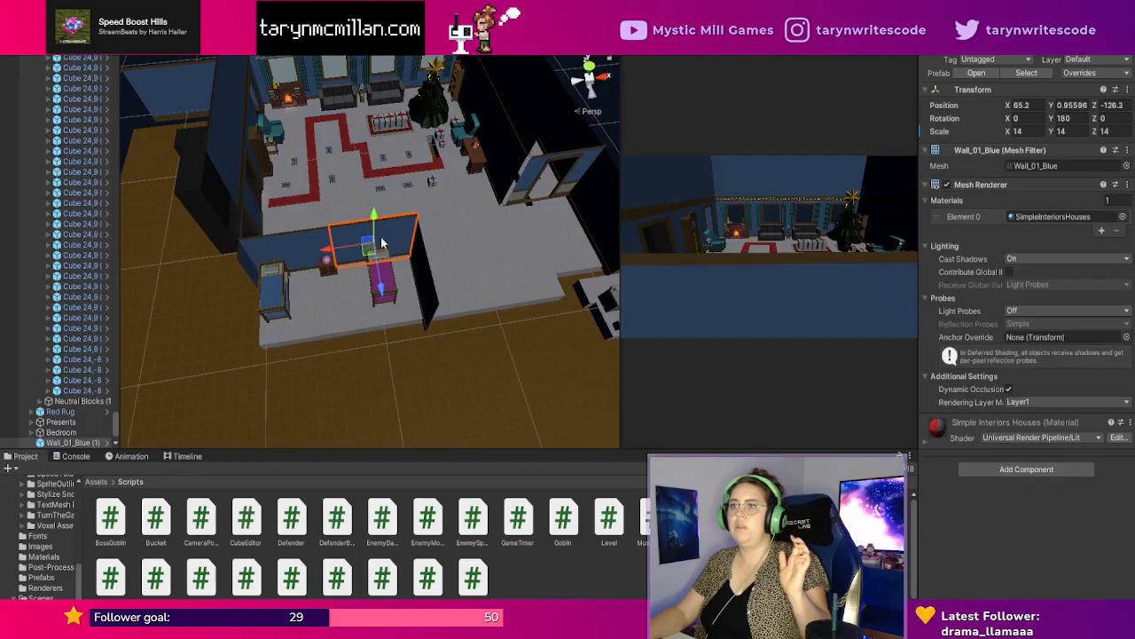
{"action": "left_click", "coordinate": [295, 260]}
{"action": "key", "text": "Delete"}
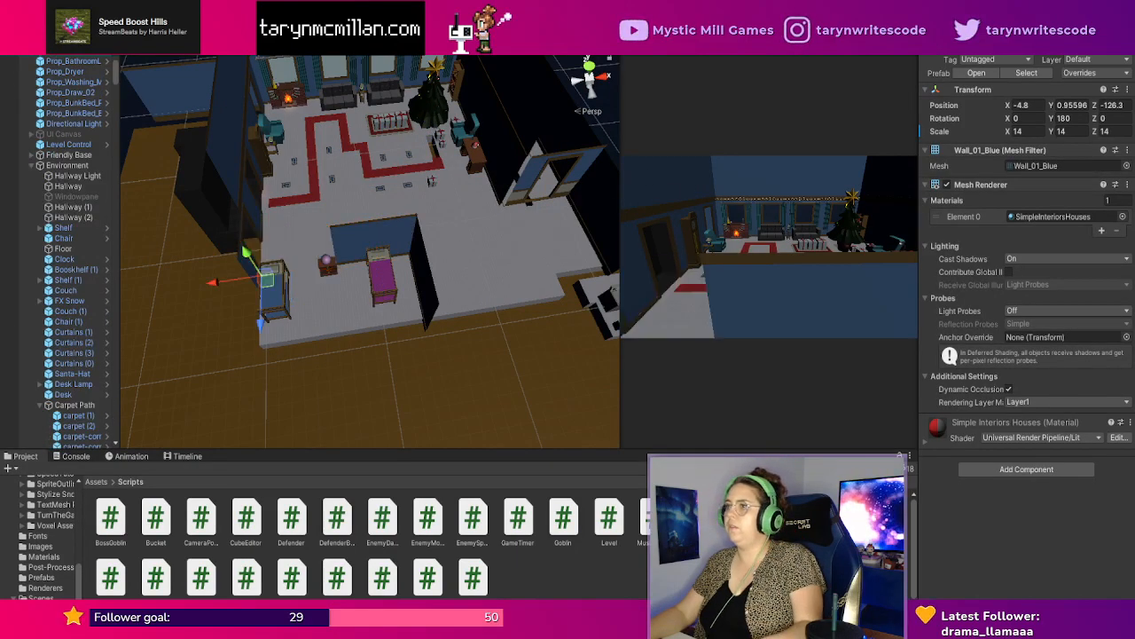
{"action": "left_click", "coordinate": [379, 240]}
{"action": "key", "text": "Delete"}
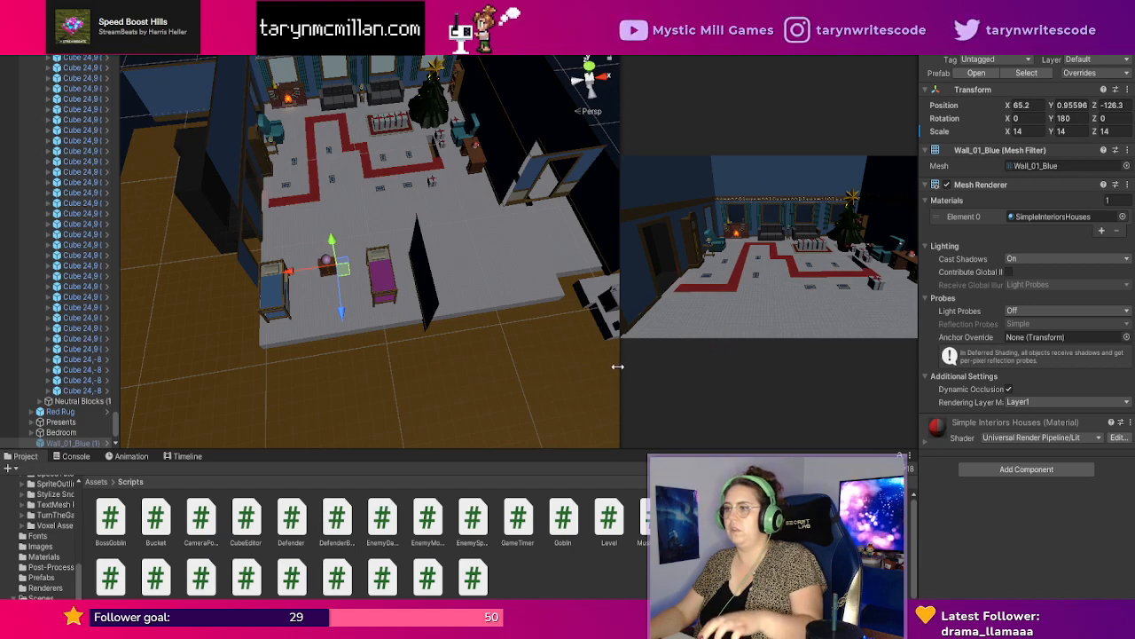
Check the running level in an enlarged Game view, stop play mode, and activate the UI Canvas object.
{"action": "left_click_drag", "start_coordinate": [618, 366], "coordinate": [181, 257]}
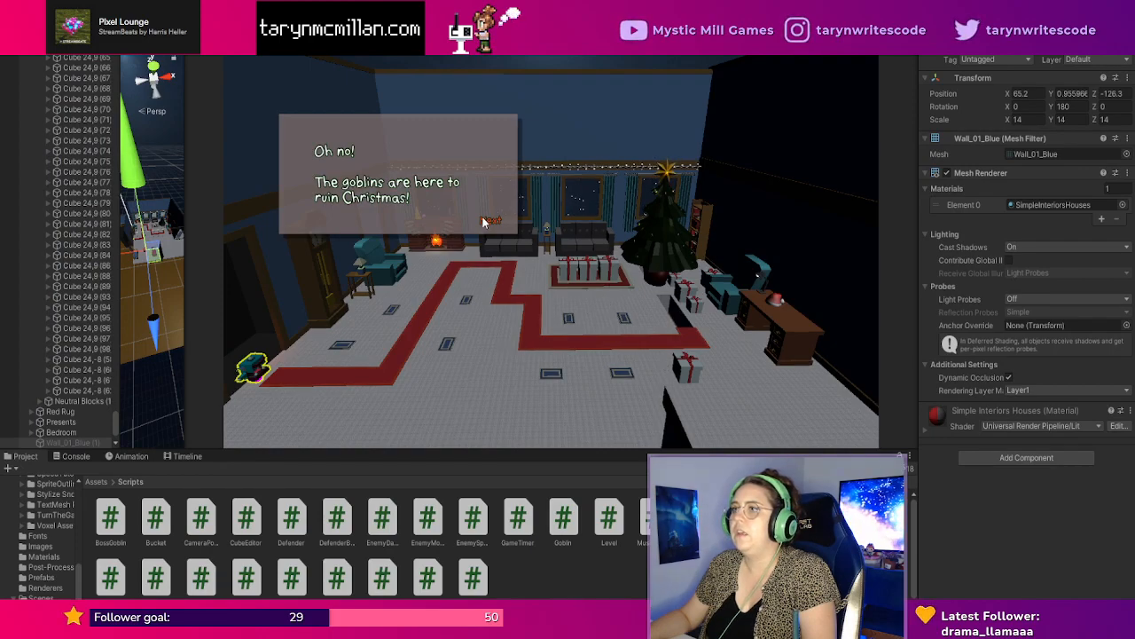
{"action": "key", "text": "ctrl+p"}
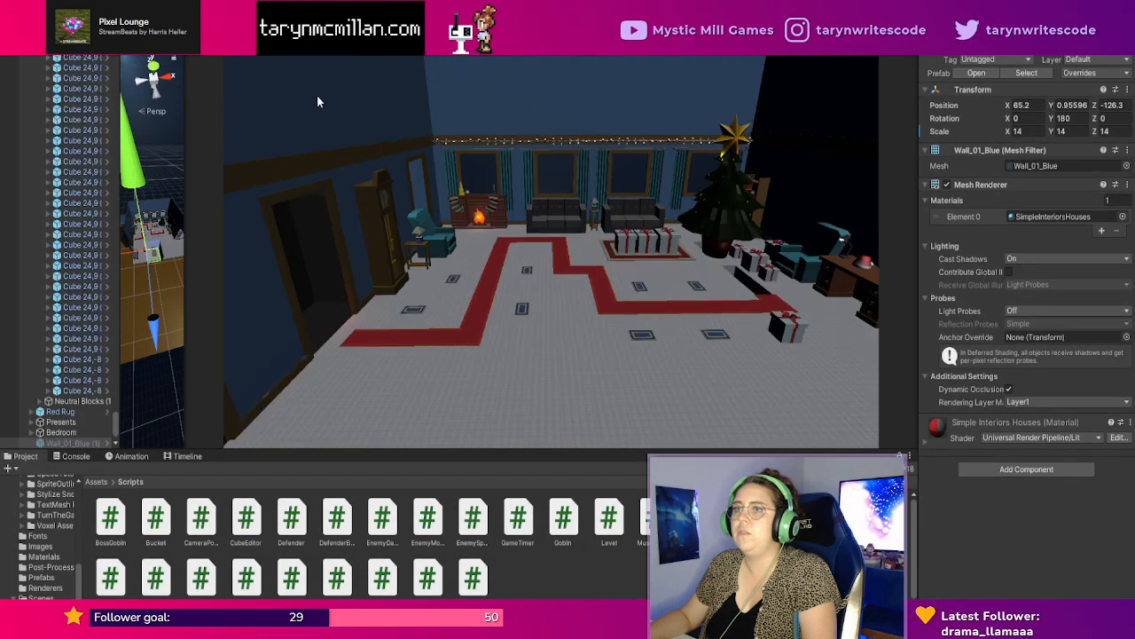
{"action": "scroll", "coordinate": [107, 266], "scroll_direction": "up", "scroll_amount": 10}
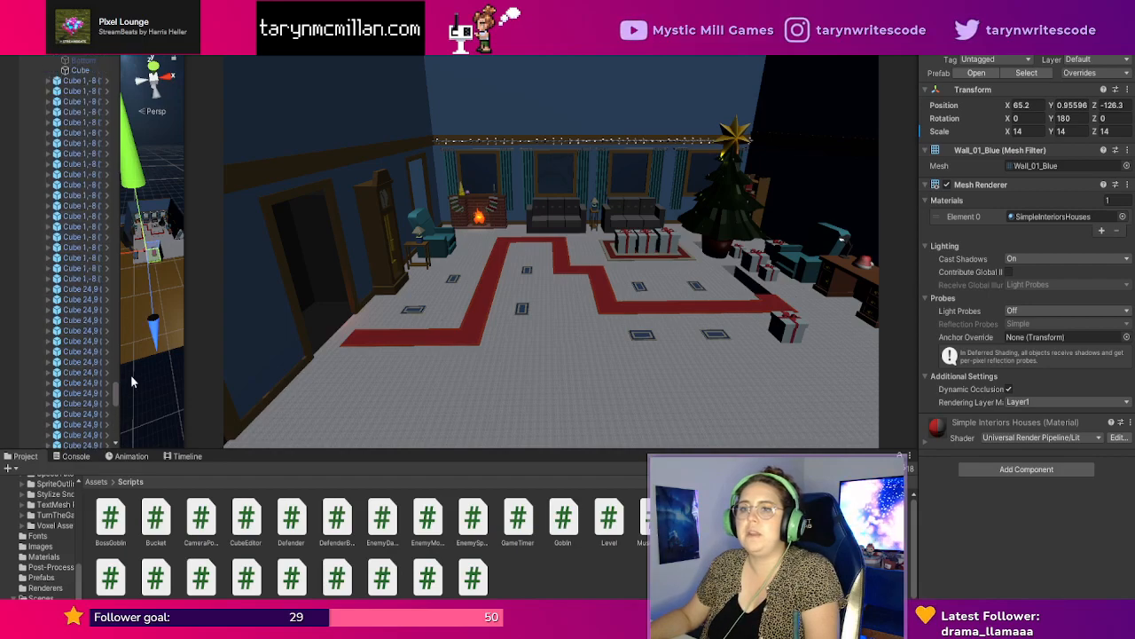
{"action": "left_click_drag", "start_coordinate": [114, 403], "coordinate": [113, 85]}
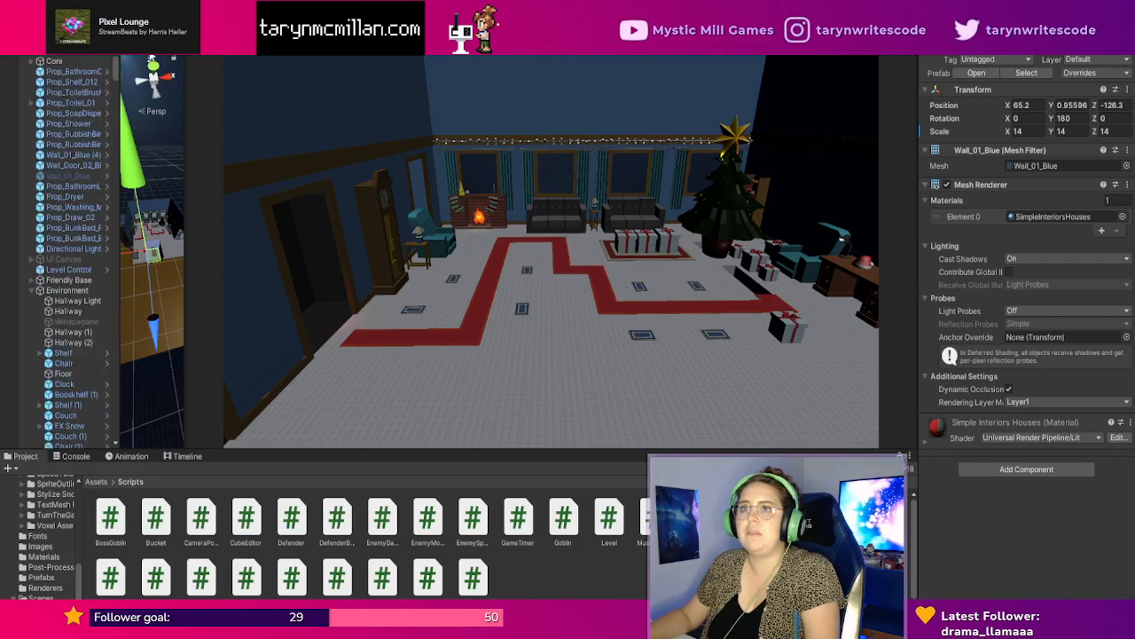
{"action": "left_click", "coordinate": [87, 259]}
{"action": "left_click", "coordinate": [947, 49]}
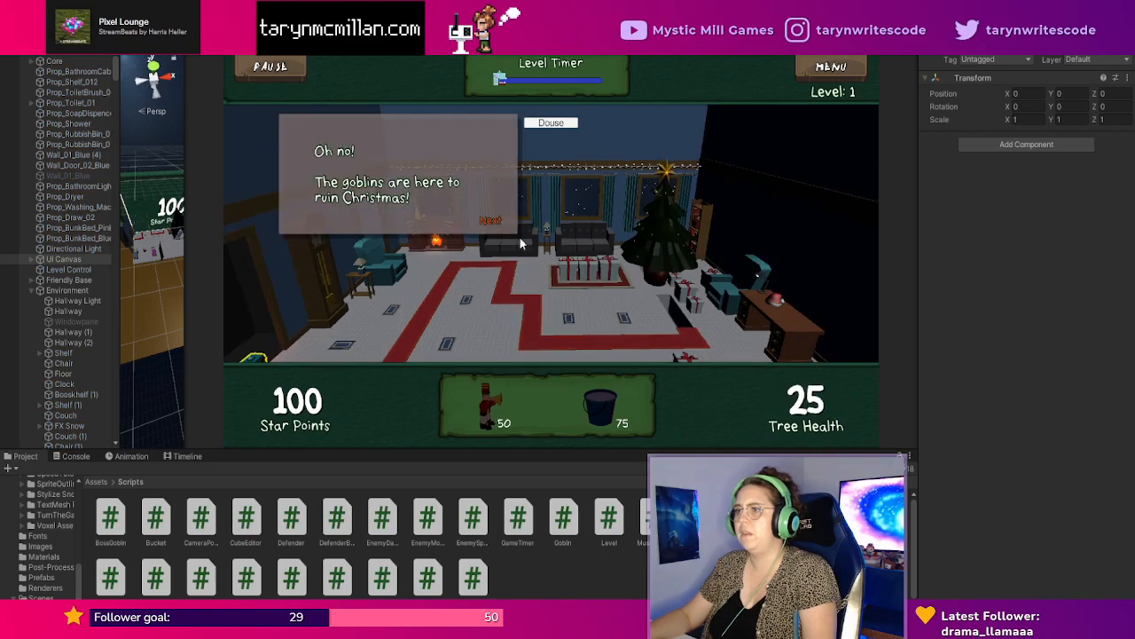
Dismiss the goblin tutorial messages in the running level and watch the enemies advance along the carpet.
{"action": "left_click", "coordinate": [492, 224]}
{"action": "left_click", "coordinate": [492, 224]}
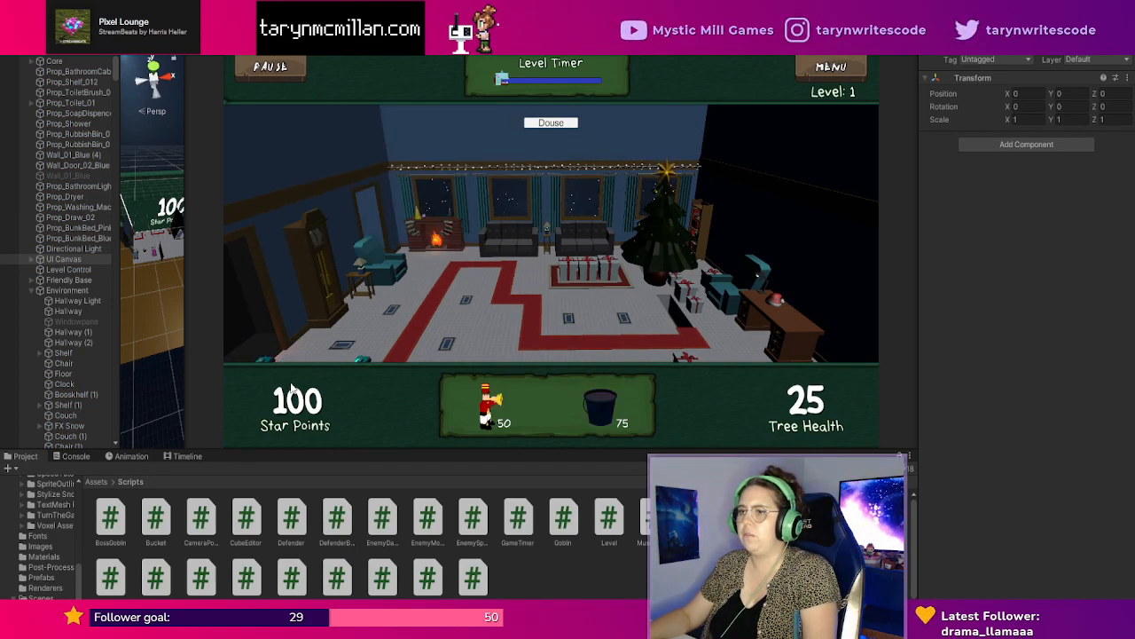
{"action": "left_click_drag", "start_coordinate": [184, 352], "coordinate": [797, 328]}
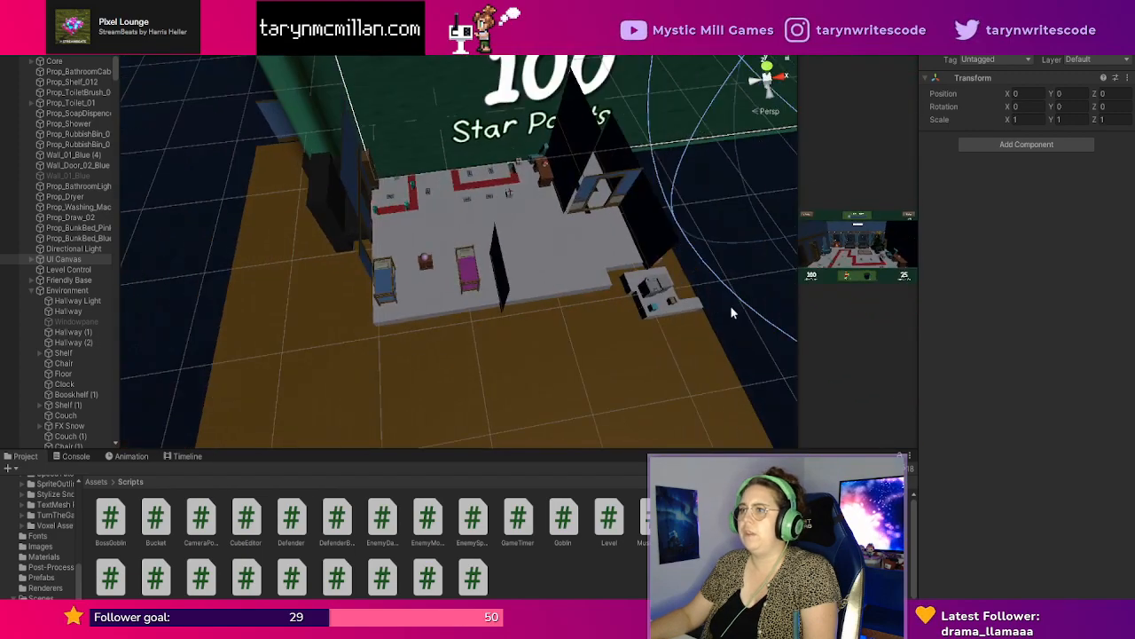
{"action": "scroll", "coordinate": [633, 292], "scroll_direction": "up", "scroll_amount": 3}
{"action": "right_click_drag", "start_coordinate": [633, 292], "coordinate": [592, 213]}
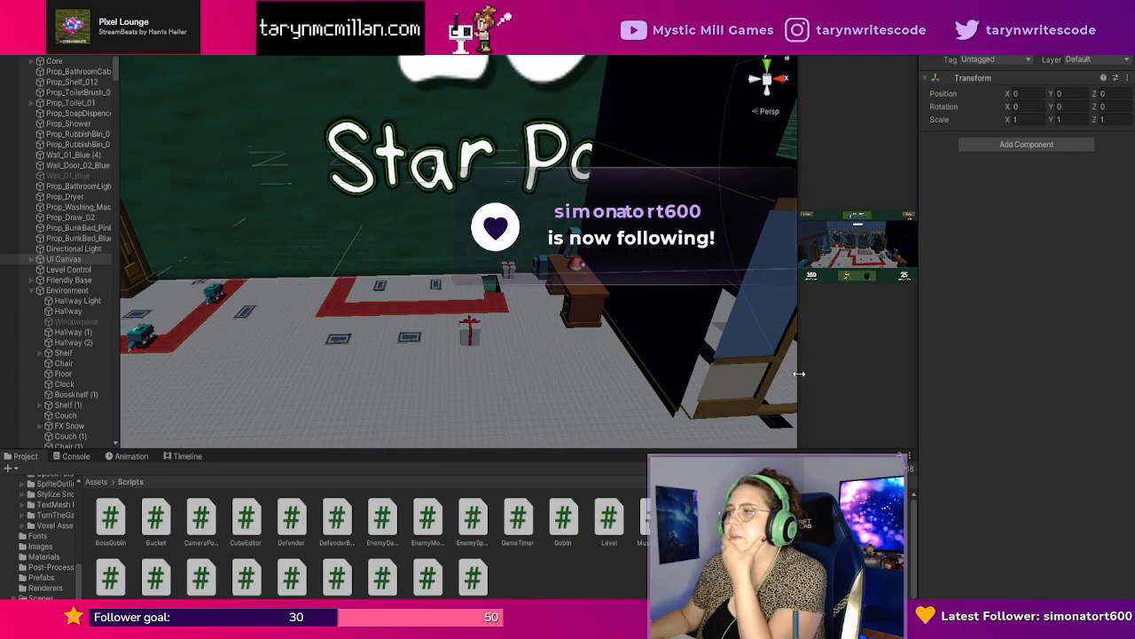
{"action": "left_click_drag", "start_coordinate": [798, 377], "coordinate": [190, 266]}
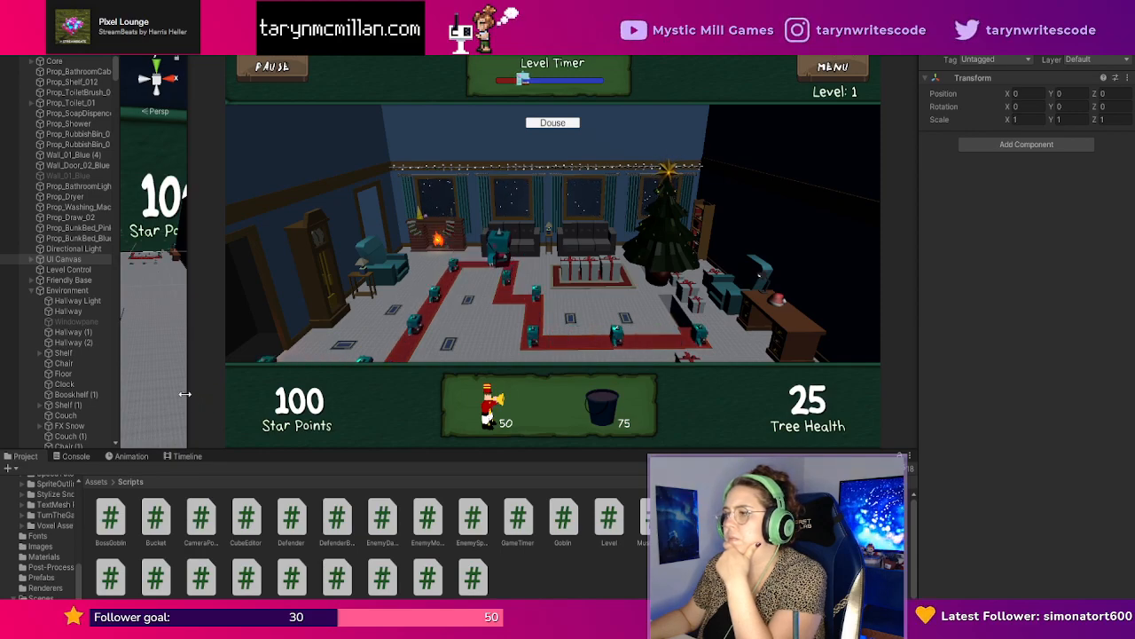
Follow the goblins in the Scene view through the bathroom and its doorway to the end of the path.
{"action": "left_click_drag", "start_coordinate": [185, 394], "coordinate": [580, 366]}
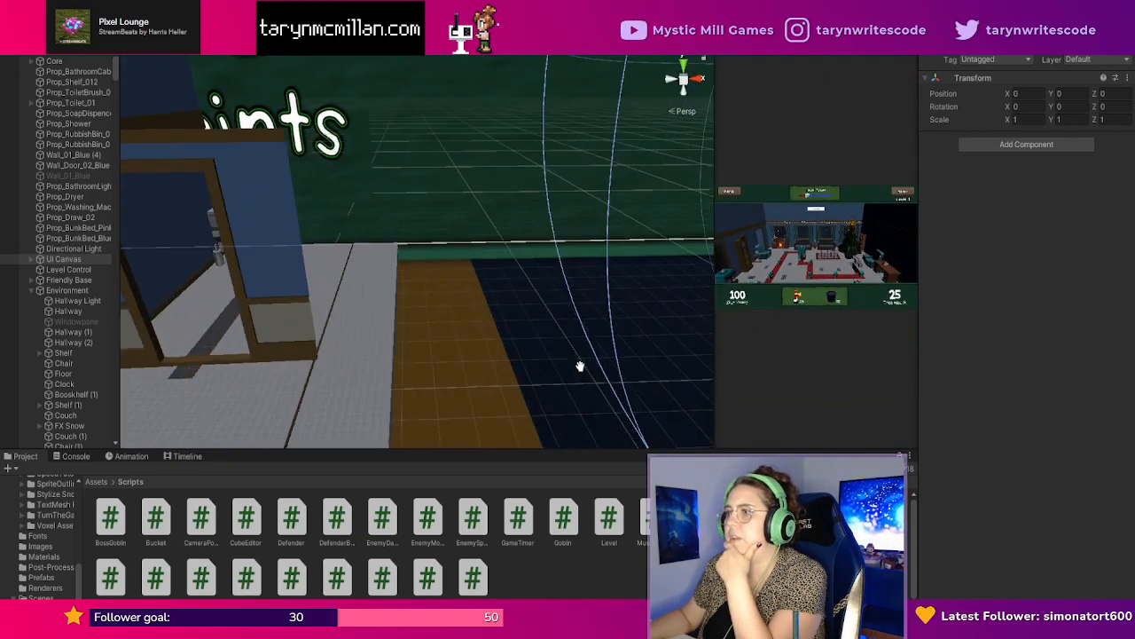
{"action": "scroll", "coordinate": [591, 364], "scroll_direction": "down", "scroll_amount": 4}
{"action": "scroll", "coordinate": [400, 359], "scroll_direction": "up", "scroll_amount": 3}
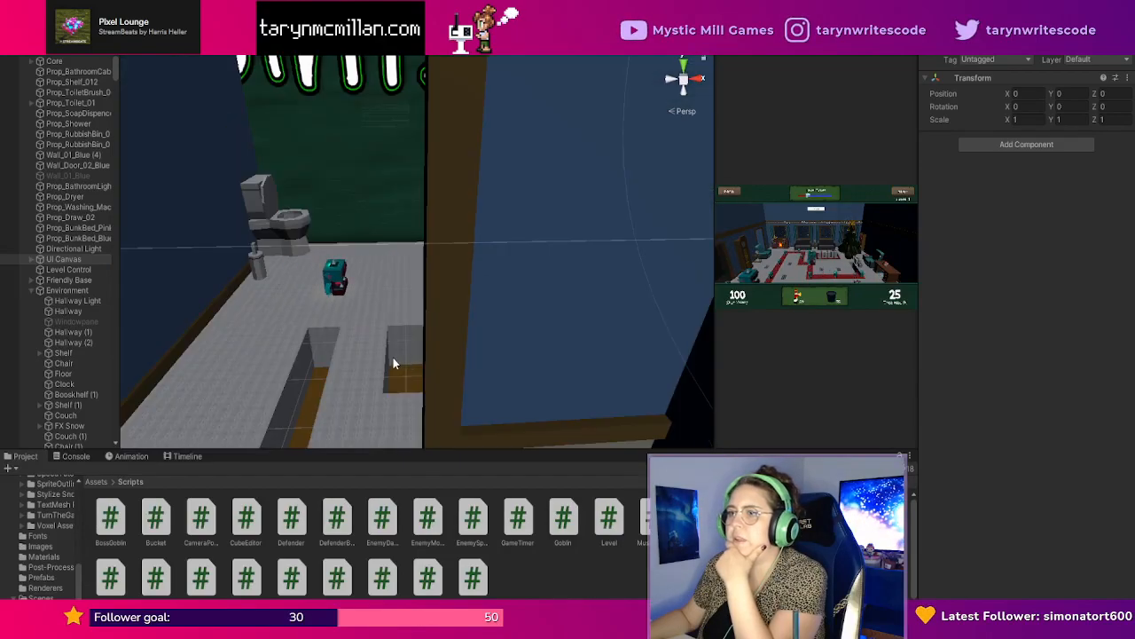
{"action": "scroll", "coordinate": [393, 362], "scroll_direction": "down", "scroll_amount": 3}
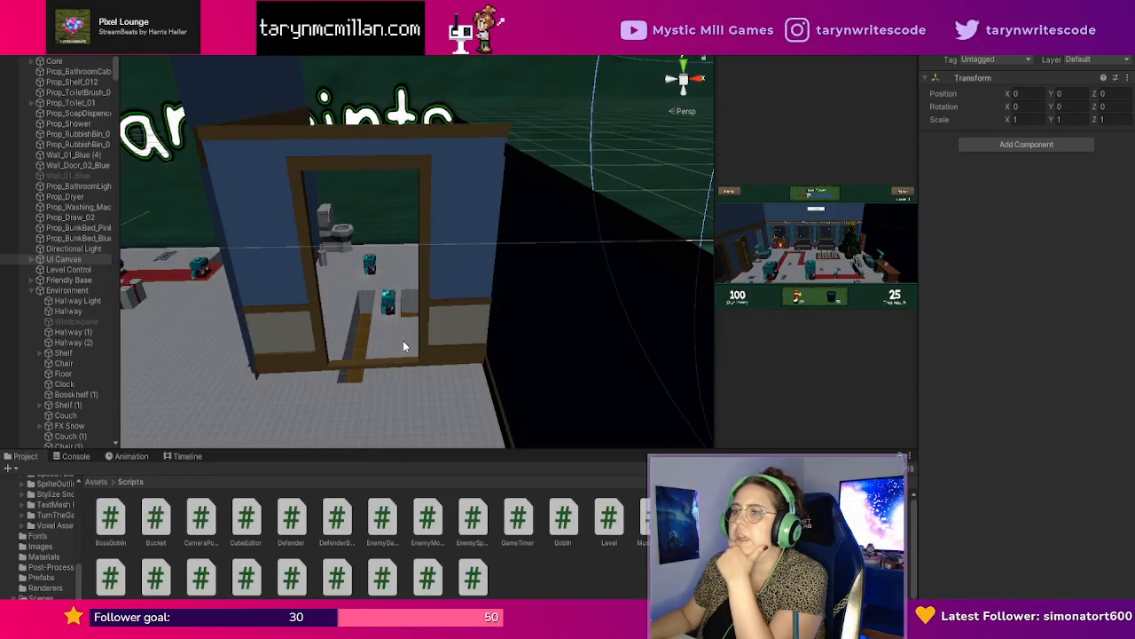
{"action": "middle_click_drag", "start_coordinate": [414, 328], "coordinate": [415, 312]}
{"action": "middle_click_drag", "start_coordinate": [403, 351], "coordinate": [418, 310]}
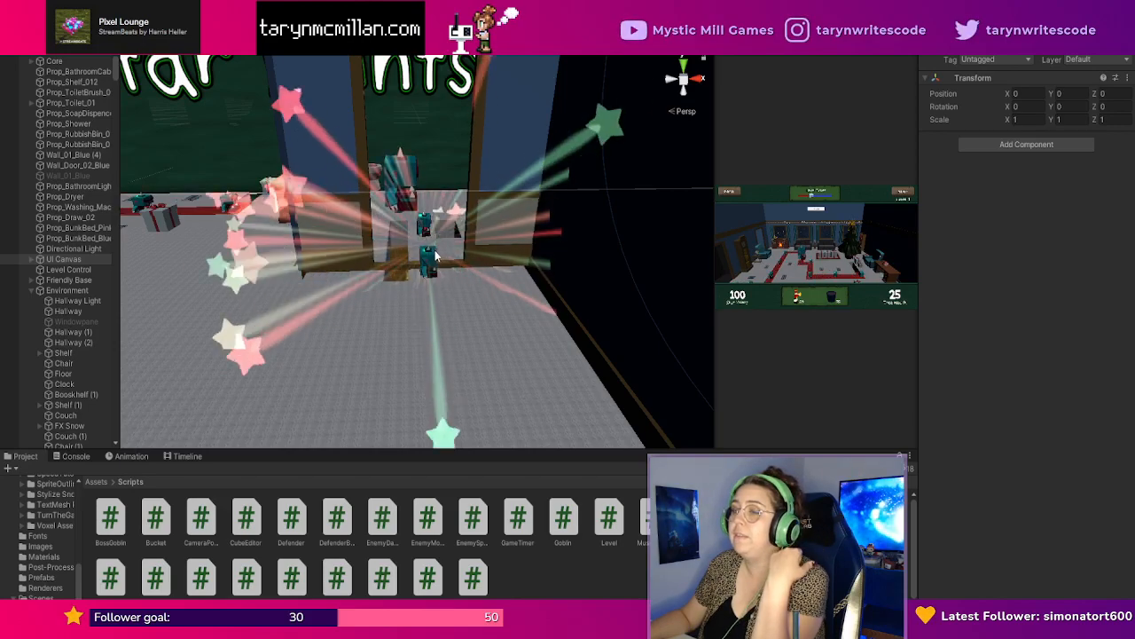
{"action": "scroll", "coordinate": [406, 241], "scroll_direction": "down", "scroll_amount": 3}
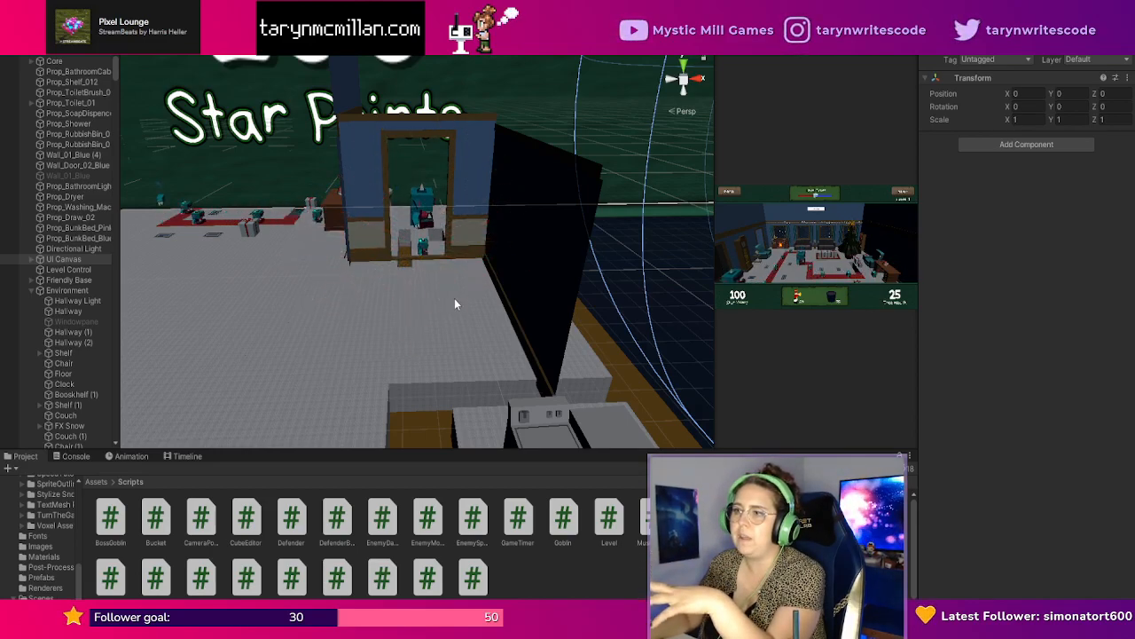
{"action": "mouse_move", "coordinate": [461, 269]}
{"action": "middle_mouse_down"}
{"action": "mouse_move", "coordinate": [487, 264]}
{"action": "mouse_move", "coordinate": [468, 263]}
{"action": "middle_mouse_up"}
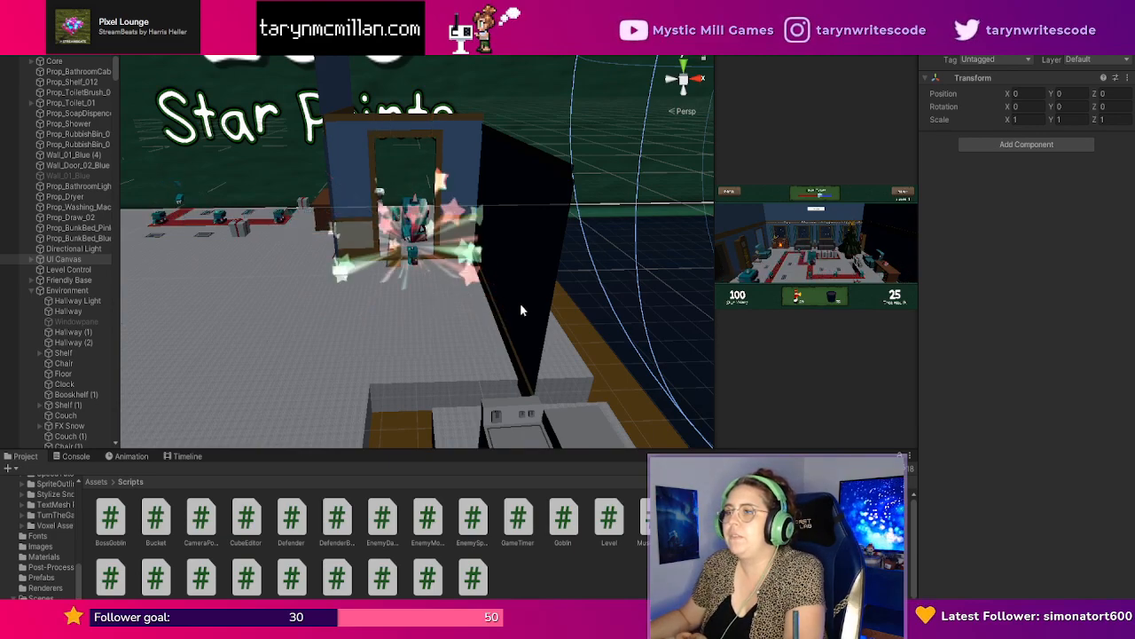
{"action": "middle_click_drag", "start_coordinate": [480, 299], "coordinate": [457, 293]}
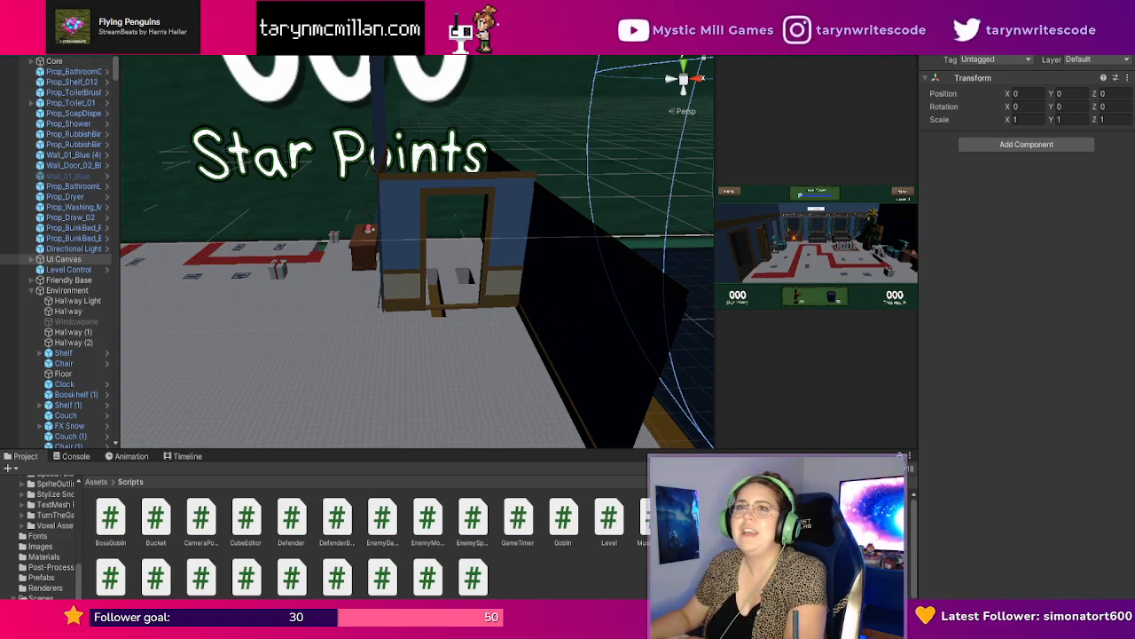
Generate the scene's lighting using the existing lightmapping settings.
{"action": "left_click", "coordinate": [987, 30]}
{"action": "scroll", "coordinate": [1060, 539], "scroll_direction": "down", "scroll_amount": 3}
{"action": "left_click", "coordinate": [1072, 559]}
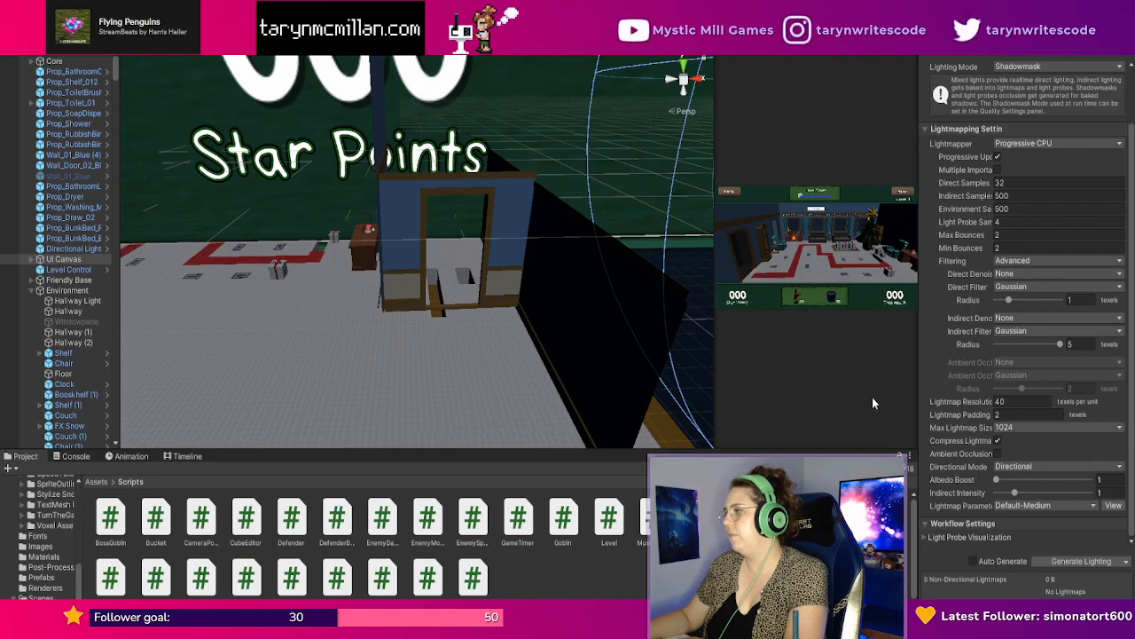
{"action": "scroll", "coordinate": [607, 347], "scroll_direction": "down", "scroll_amount": 3}
{"action": "scroll", "coordinate": [581, 340], "scroll_direction": "up", "scroll_amount": 3}
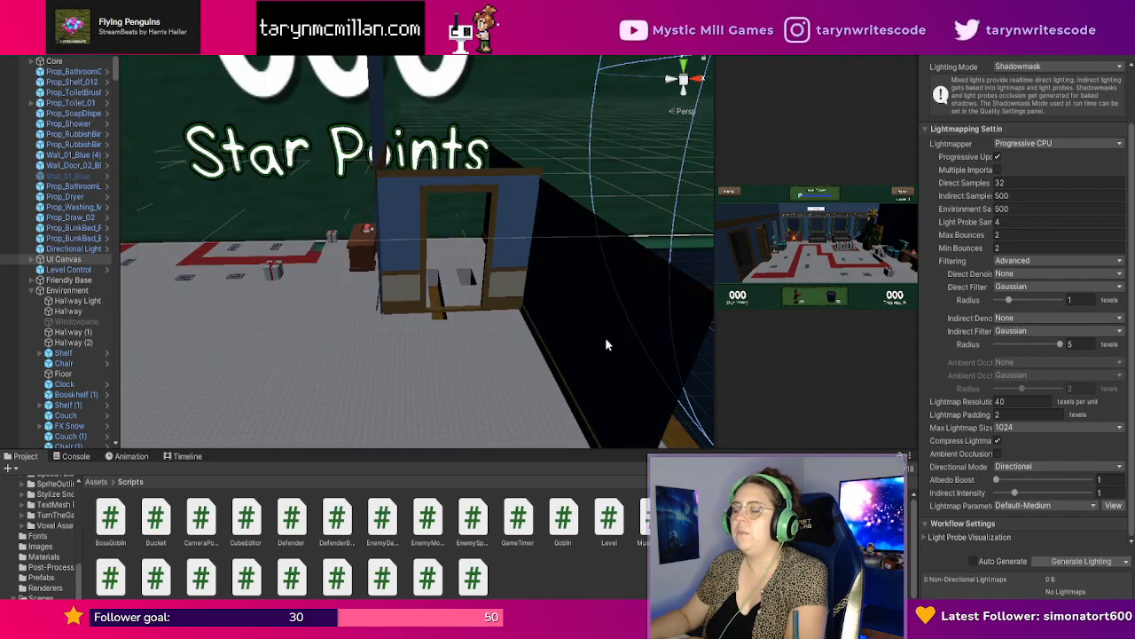
Deactivate the carpet piece at the end of the red path where it turns beside the desk.
{"action": "mouse_move", "coordinate": [570, 336]}
{"action": "middle_mouse_down"}
{"action": "mouse_move", "coordinate": [601, 329]}
{"action": "mouse_move", "coordinate": [569, 333]}
{"action": "middle_mouse_up"}
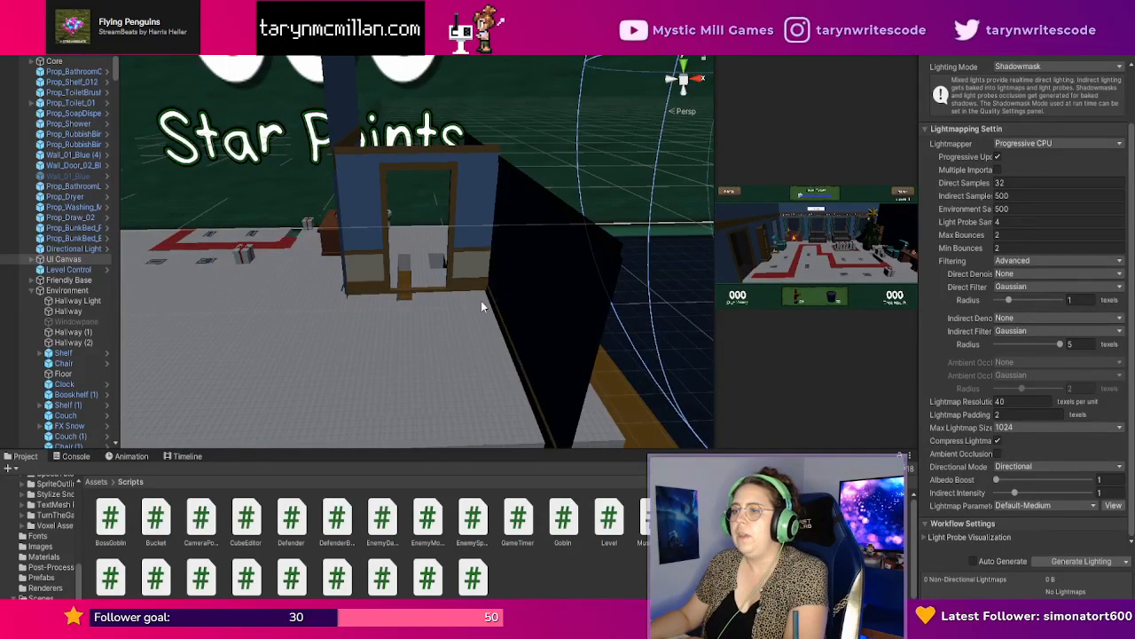
{"action": "scroll", "coordinate": [432, 289], "scroll_direction": "up", "scroll_amount": 3}
{"action": "right_click_drag", "start_coordinate": [431, 288], "coordinate": [449, 292]}
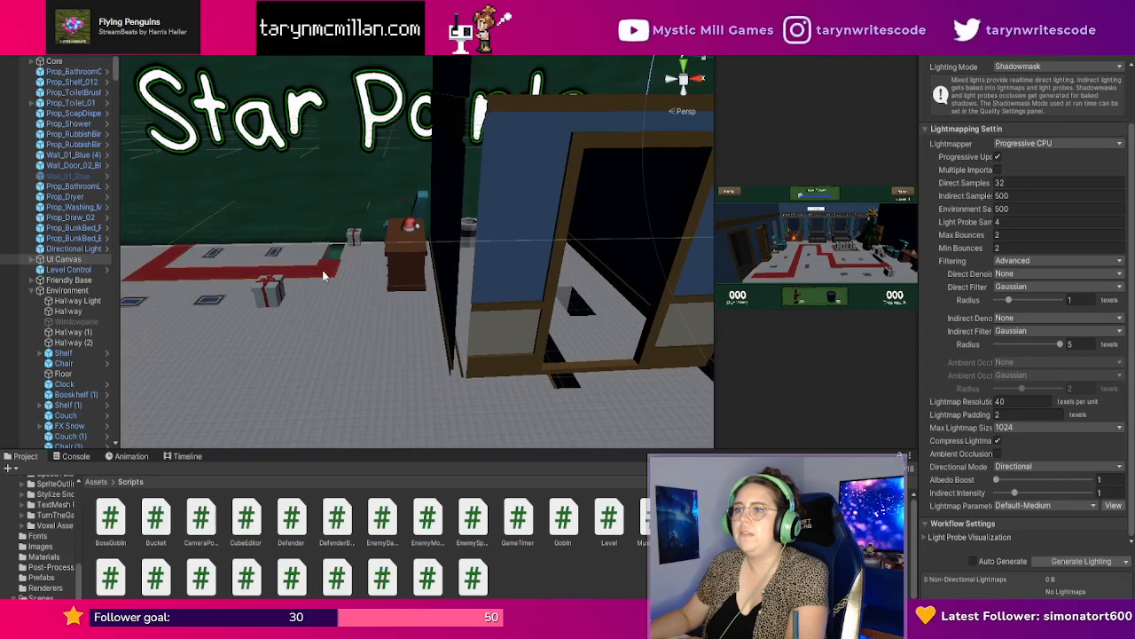
{"action": "left_click", "coordinate": [342, 273]}
{"action": "right_click_drag", "start_coordinate": [348, 278], "coordinate": [313, 286]}
{"action": "right_click_drag", "start_coordinate": [435, 340], "coordinate": [448, 333]}
{"action": "left_click", "coordinate": [473, 329]}
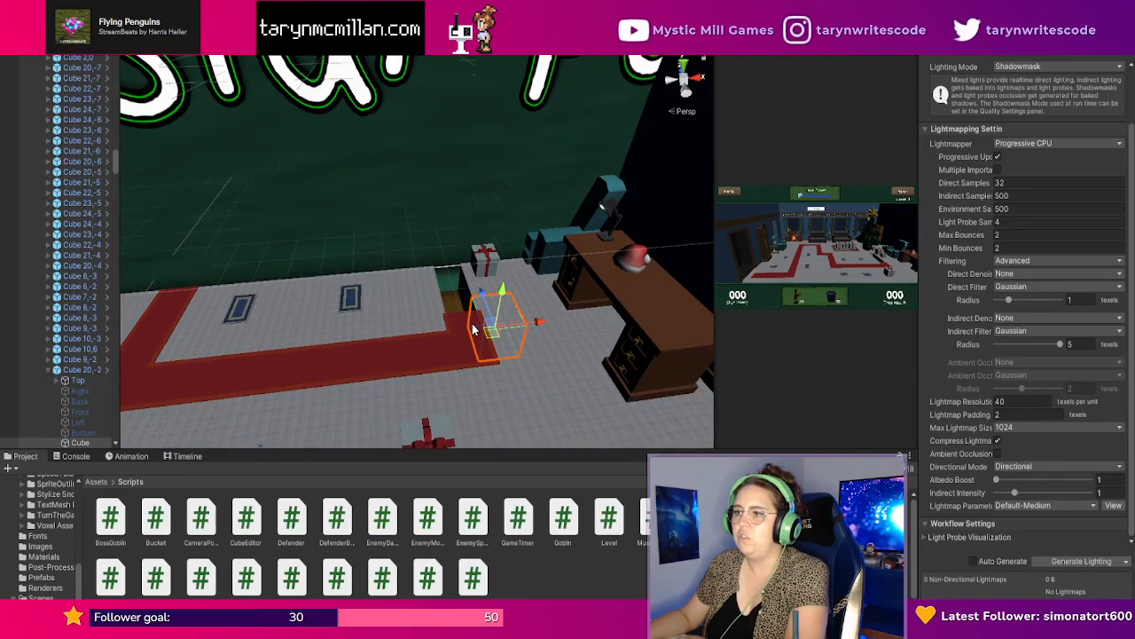
{"action": "left_click", "coordinate": [454, 325]}
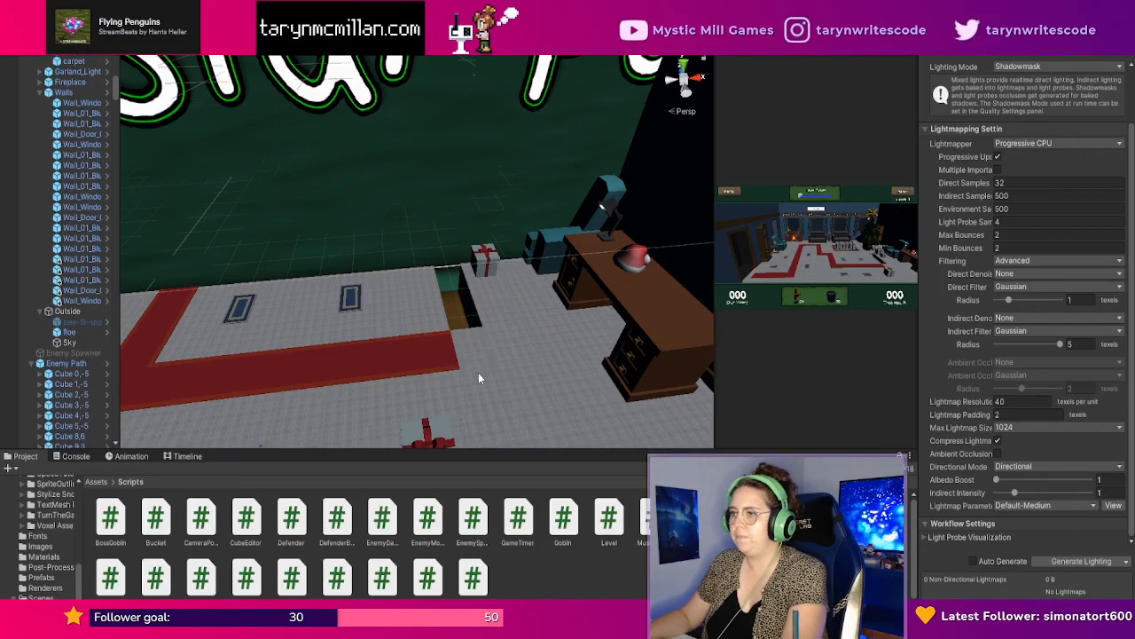
Duplicate the last straight carpet piece and move the copy along the path so it runs under the desk.
{"action": "left_click", "coordinate": [434, 362]}
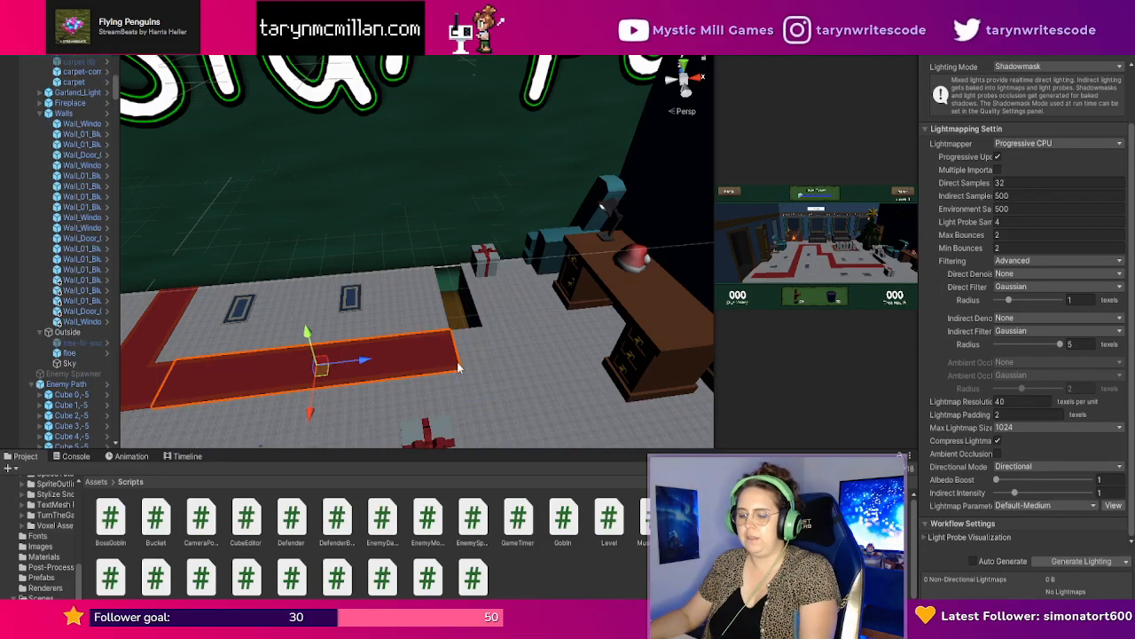
{"action": "key", "text": "ctrl+d"}
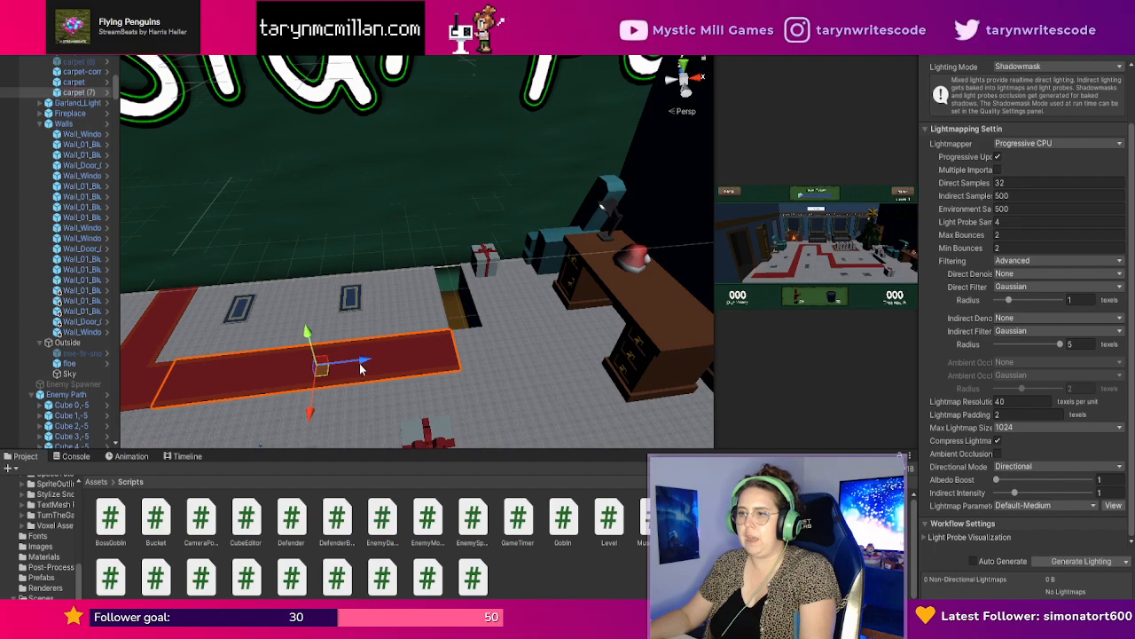
{"action": "left_click_drag", "start_coordinate": [363, 362], "coordinate": [628, 344]}
{"action": "left_click", "coordinate": [572, 425]}
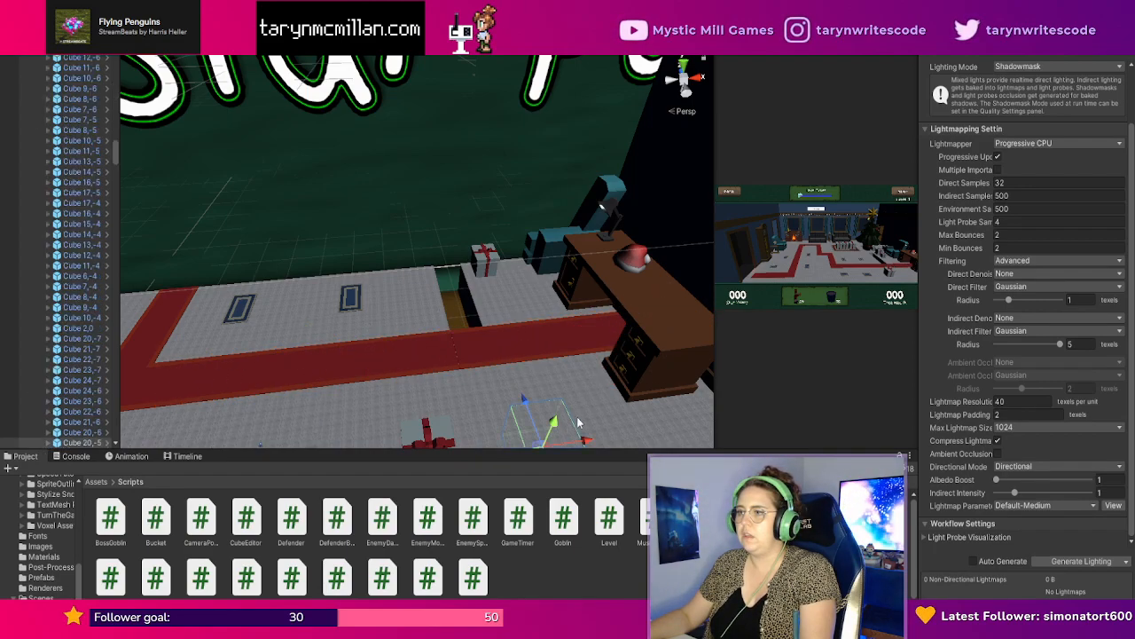
Align the carpet piece under the desk and fill the floor gap near the wall with copies of the adjacent floor cube.
{"action": "left_click", "coordinate": [544, 358]}
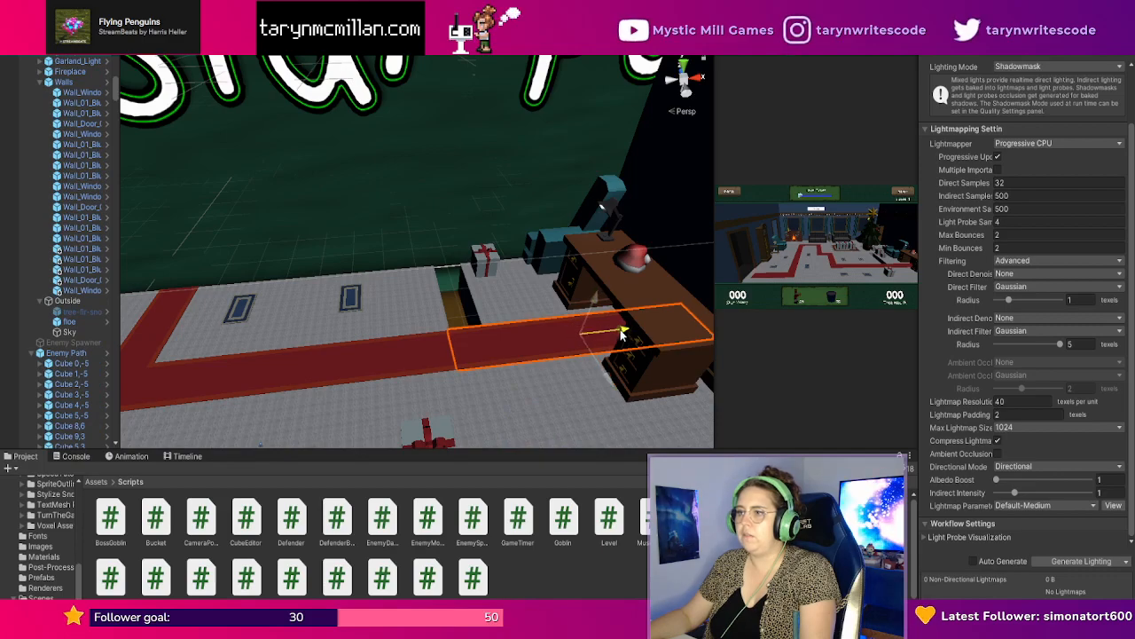
{"action": "left_click", "coordinate": [527, 408]}
{"action": "middle_click_drag", "start_coordinate": [700, 401], "coordinate": [654, 401]}
{"action": "left_click", "coordinate": [357, 306]}
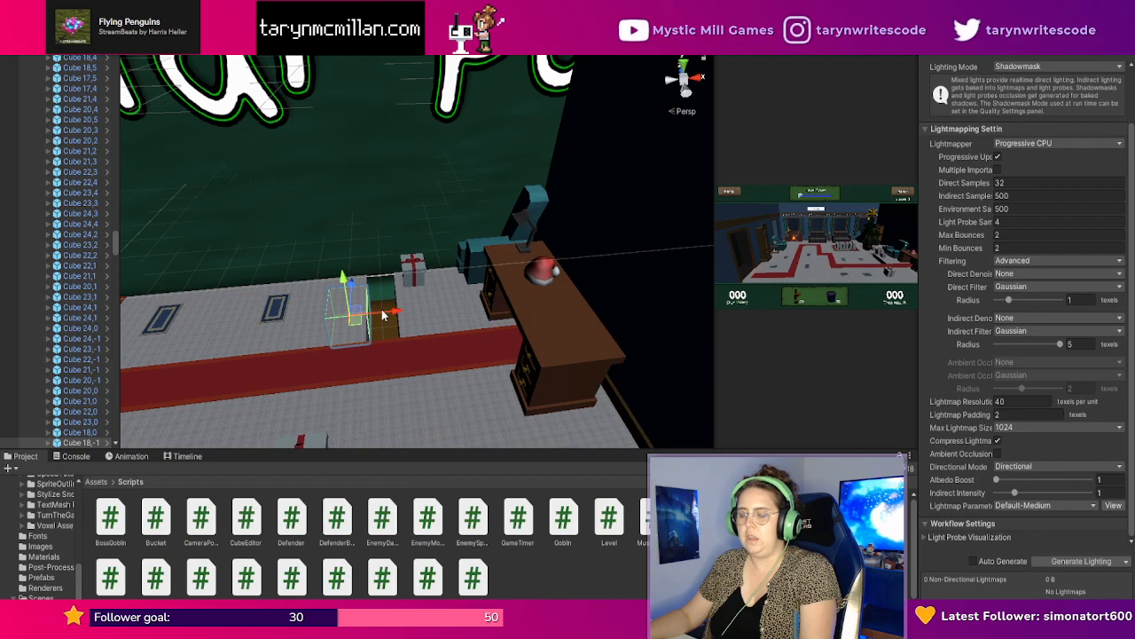
{"action": "left_click", "coordinate": [382, 312]}
{"action": "key", "text": "ctrl+d"}
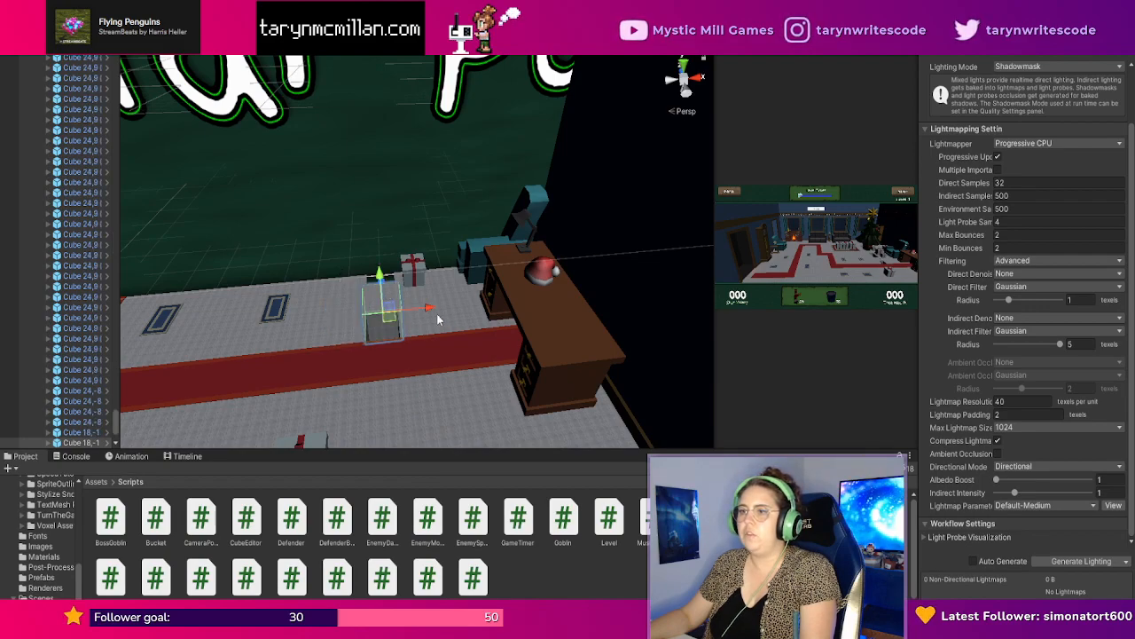
{"action": "right_click_drag", "start_coordinate": [436, 313], "coordinate": [567, 342]}
{"action": "middle_click_drag", "start_coordinate": [337, 391], "coordinate": [577, 336]}
{"action": "left_click_drag", "start_coordinate": [468, 238], "coordinate": [436, 212]}
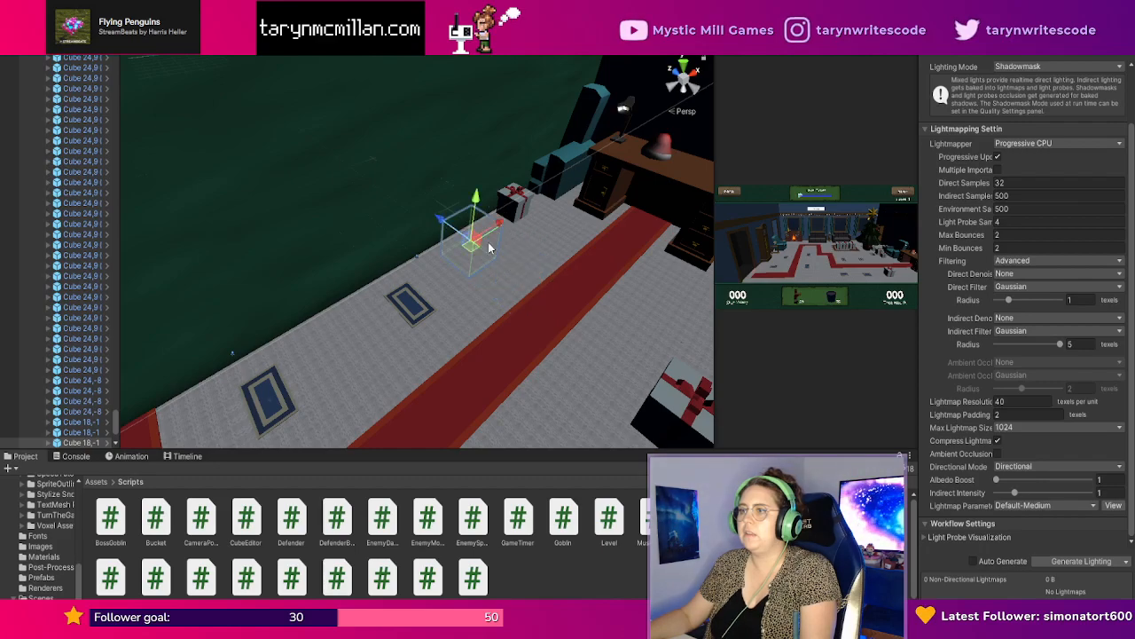
Enlarge the Game view to check the carpet and floor around the desk, and restore the Scene view's width.
{"action": "scroll", "coordinate": [583, 303], "scroll_direction": "down", "scroll_amount": 5}
{"action": "middle_click_drag", "start_coordinate": [583, 303], "coordinate": [572, 317]}
{"action": "scroll", "coordinate": [532, 319], "scroll_direction": "up", "scroll_amount": 4}
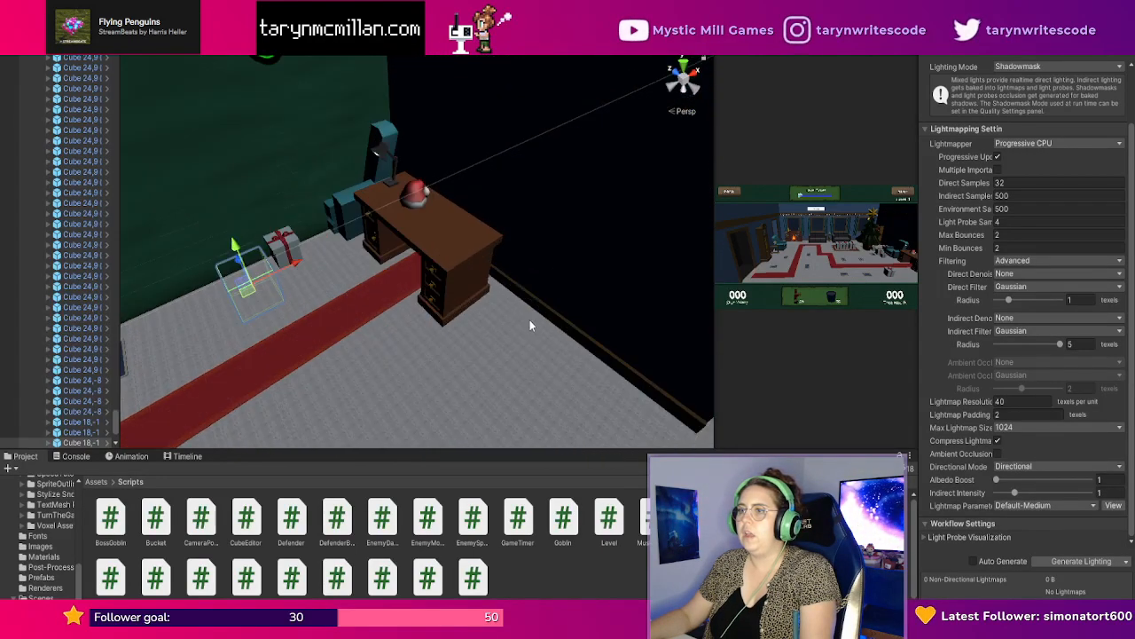
{"action": "right_click_drag", "start_coordinate": [529, 320], "coordinate": [393, 314]}
{"action": "scroll", "coordinate": [474, 322], "scroll_direction": "down", "scroll_amount": 4}
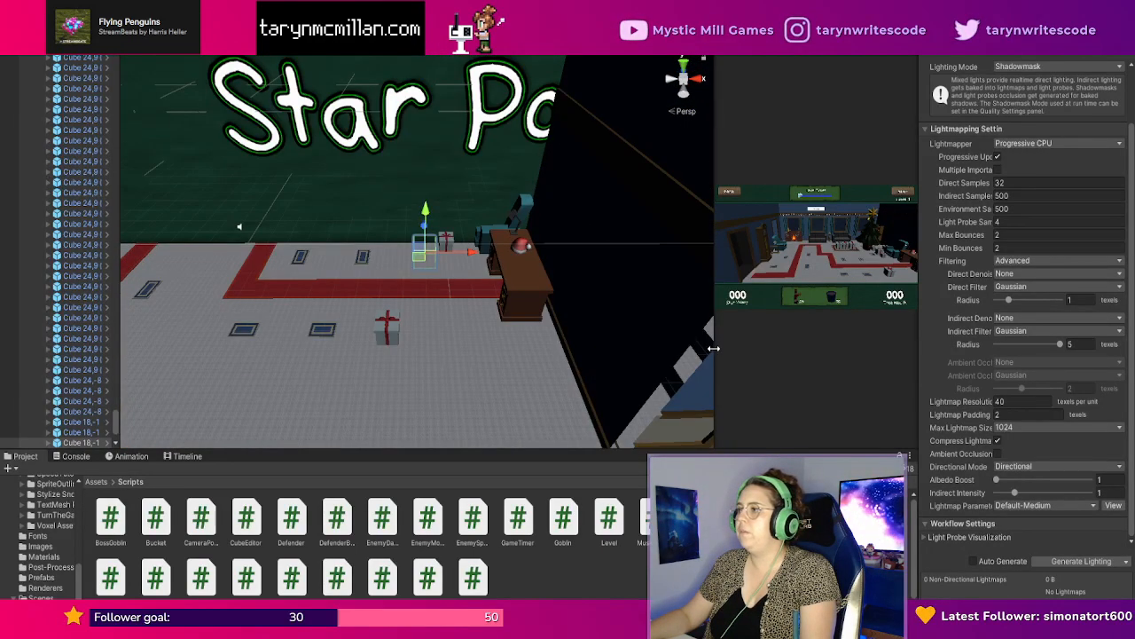
{"action": "left_click_drag", "start_coordinate": [714, 349], "coordinate": [182, 349]}
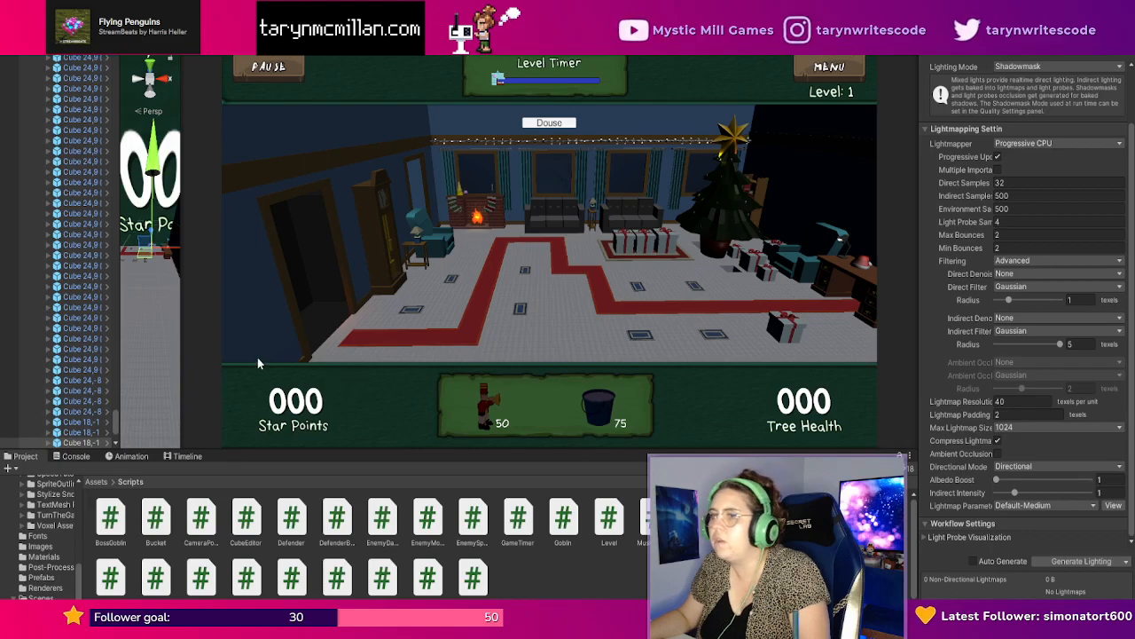
{"action": "left_click_drag", "start_coordinate": [181, 369], "coordinate": [799, 349]}
Duplicate the carpet piece that ends in the bathroom and move the copy along its length across the bathroom floor.
{"action": "scroll", "coordinate": [567, 369], "scroll_direction": "up", "scroll_amount": 6}
{"action": "right_click_drag", "start_coordinate": [568, 369], "coordinate": [761, 377]}
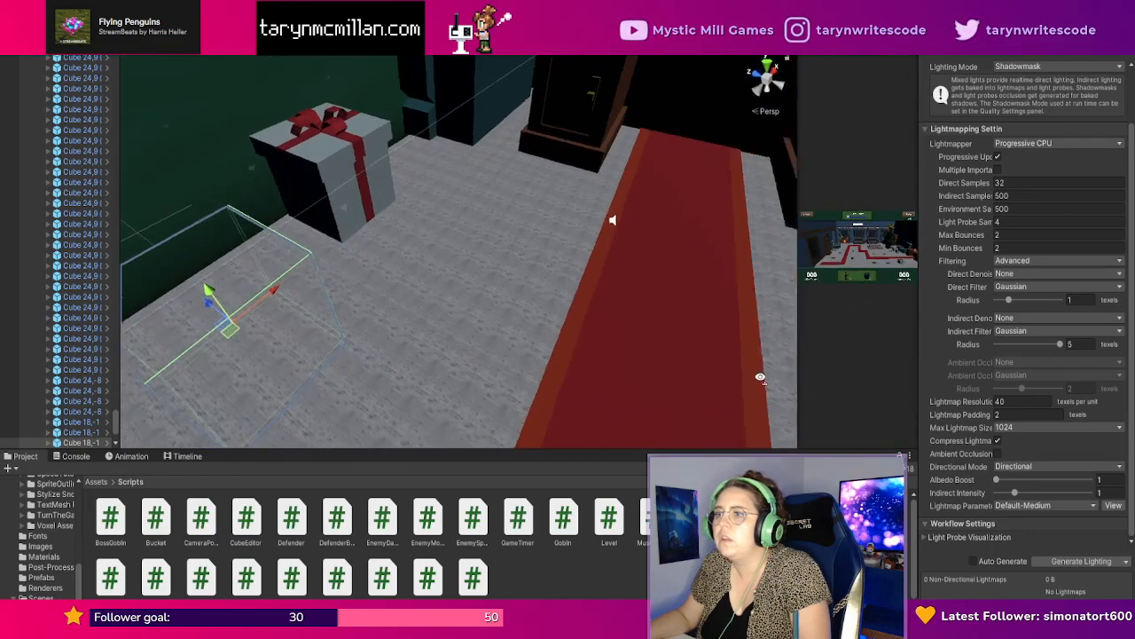
{"action": "scroll", "coordinate": [682, 377], "scroll_direction": "down", "scroll_amount": 6}
{"action": "middle_click_drag", "start_coordinate": [683, 377], "coordinate": [645, 353]}
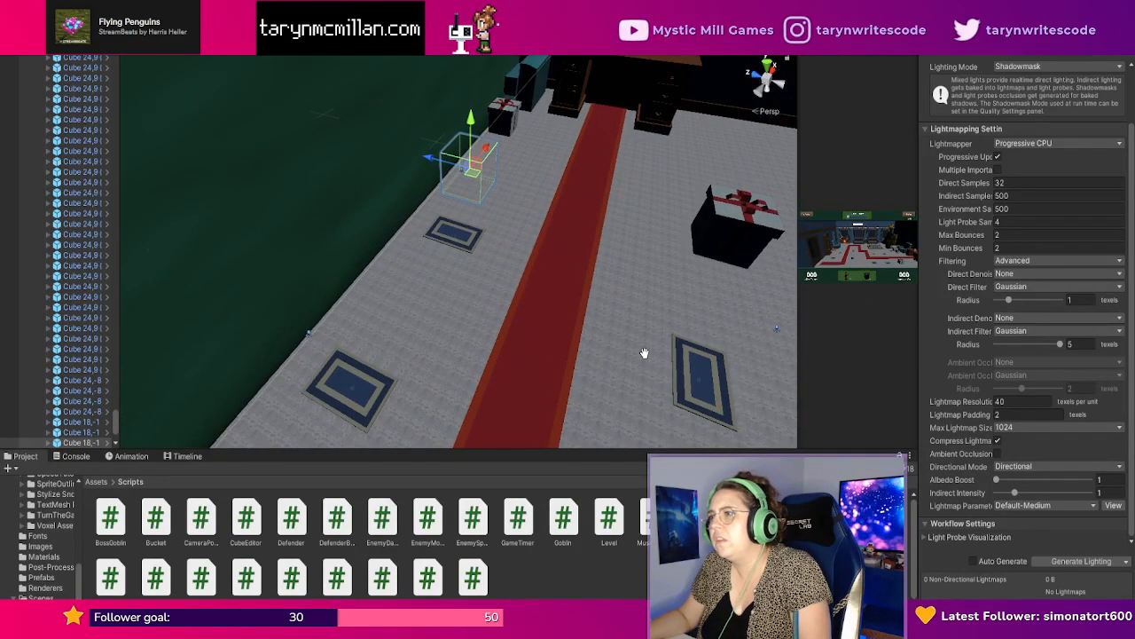
{"action": "right_click_drag", "start_coordinate": [645, 353], "coordinate": [770, 380]}
{"action": "middle_click_drag", "start_coordinate": [642, 358], "coordinate": [492, 361]}
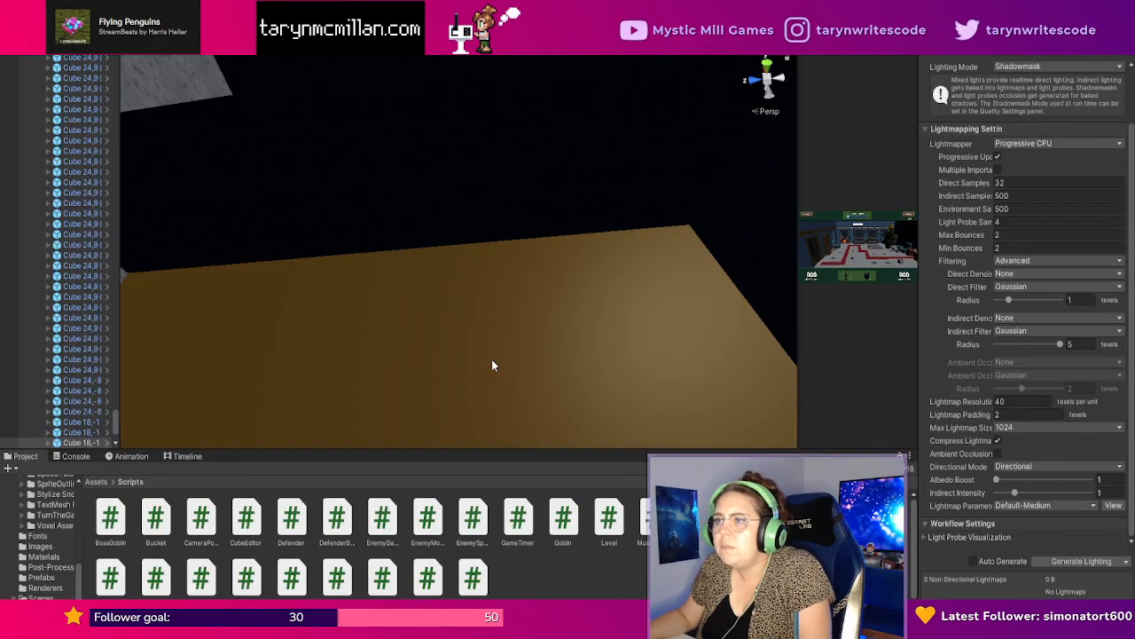
{"action": "scroll", "coordinate": [487, 357], "scroll_direction": "down", "scroll_amount": 5}
{"action": "right_click_drag", "start_coordinate": [487, 356], "coordinate": [456, 476]}
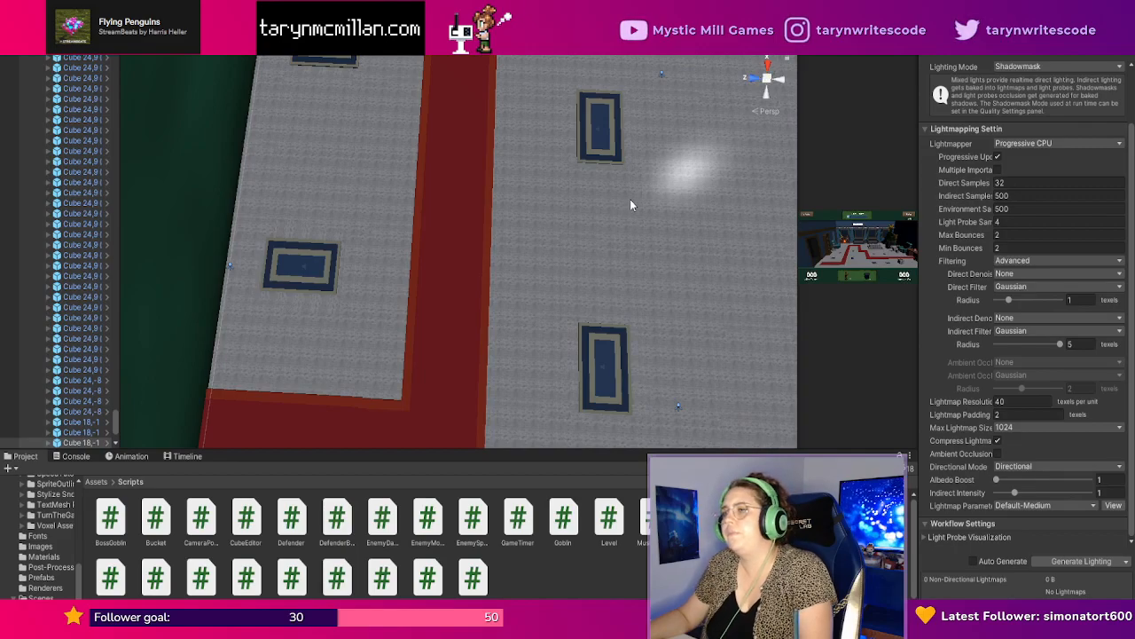
{"action": "scroll", "coordinate": [626, 202], "scroll_direction": "down", "scroll_amount": 4}
{"action": "middle_click_drag", "start_coordinate": [621, 204], "coordinate": [611, 302]}
{"action": "scroll", "coordinate": [613, 257], "scroll_direction": "up", "scroll_amount": 3}
{"action": "right_click_drag", "start_coordinate": [613, 300], "coordinate": [437, 256]}
{"action": "middle_click_drag", "start_coordinate": [495, 263], "coordinate": [493, 248]}
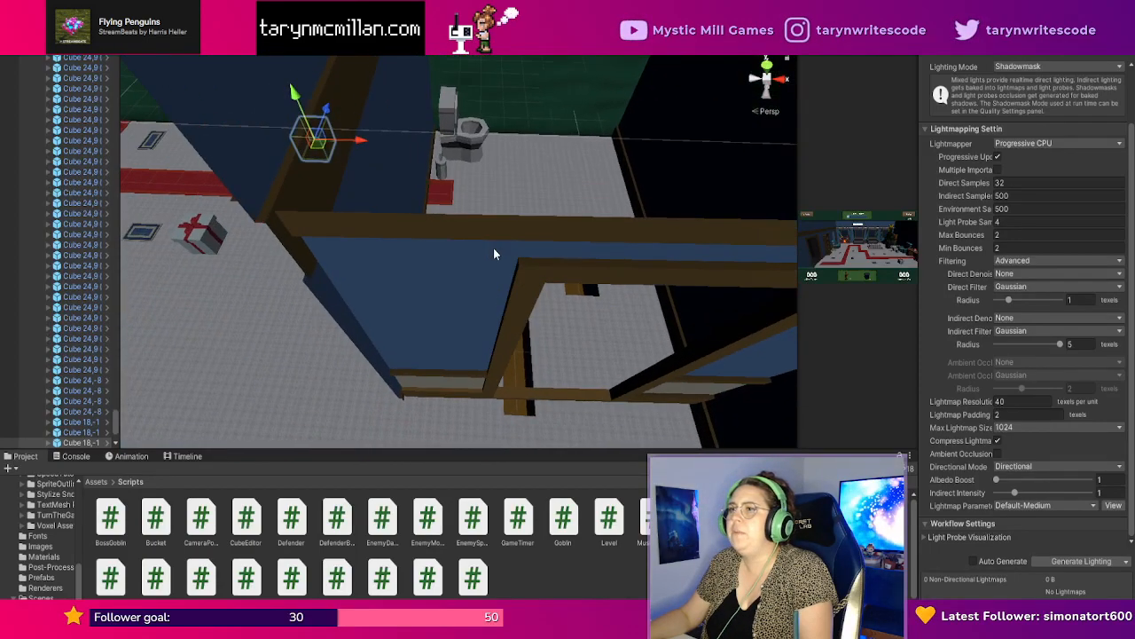
{"action": "left_click", "coordinate": [451, 197]}
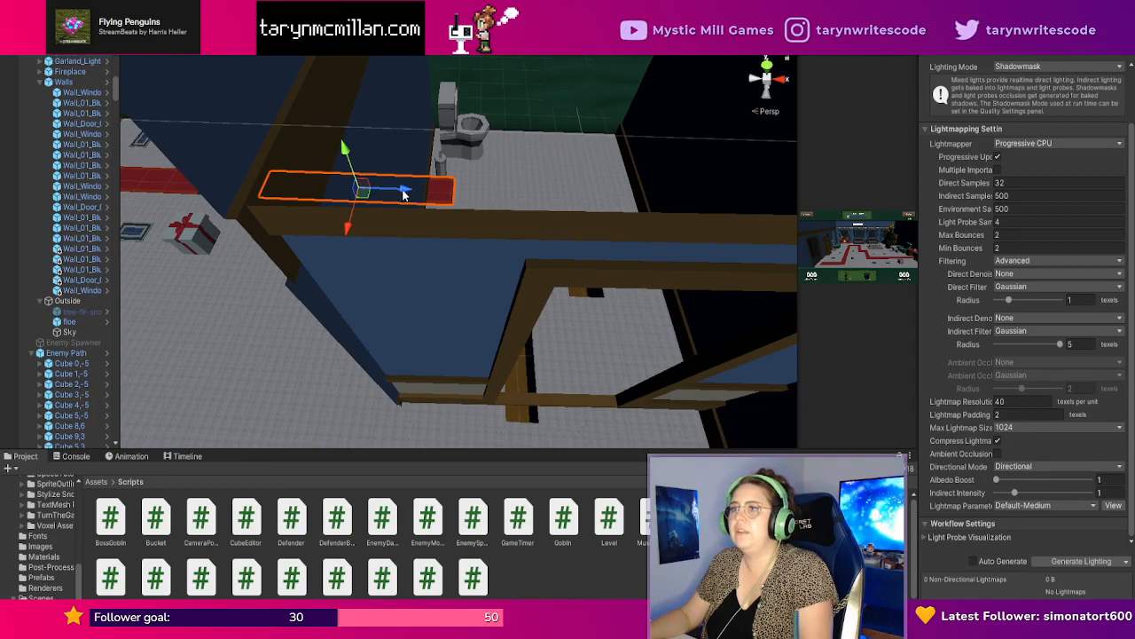
{"action": "left_click_drag", "start_coordinate": [407, 193], "coordinate": [592, 201]}
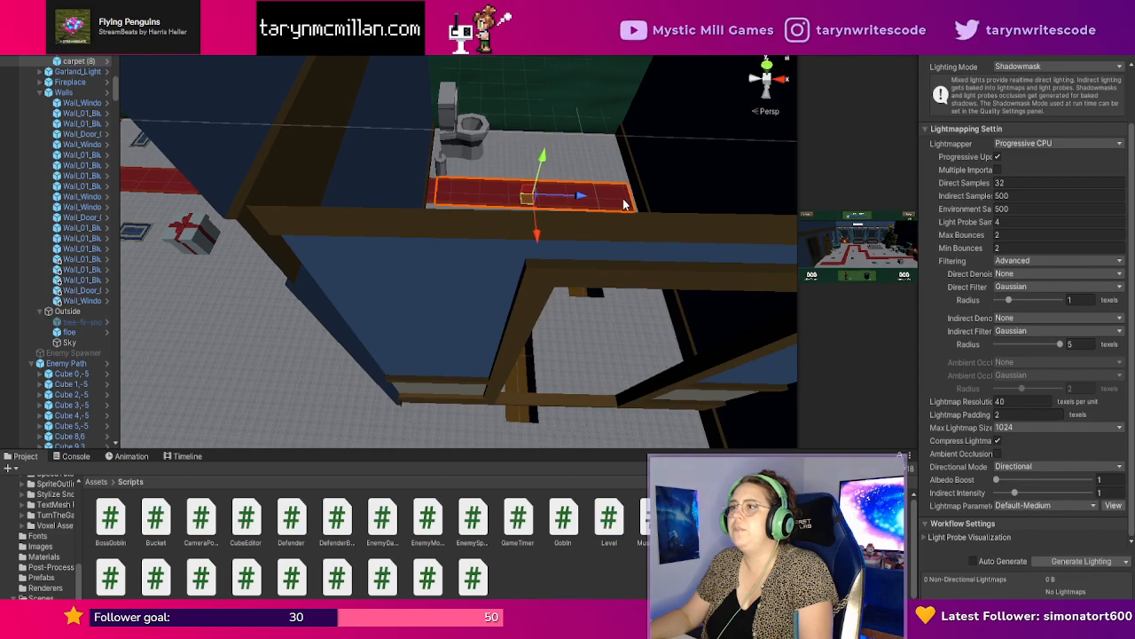
Duplicate the bathroom carpet piece, set the copy's Y rotation to 0, and move it to run out through the bathroom doorway.
{"action": "scroll", "coordinate": [669, 242], "scroll_direction": "down", "scroll_amount": 5}
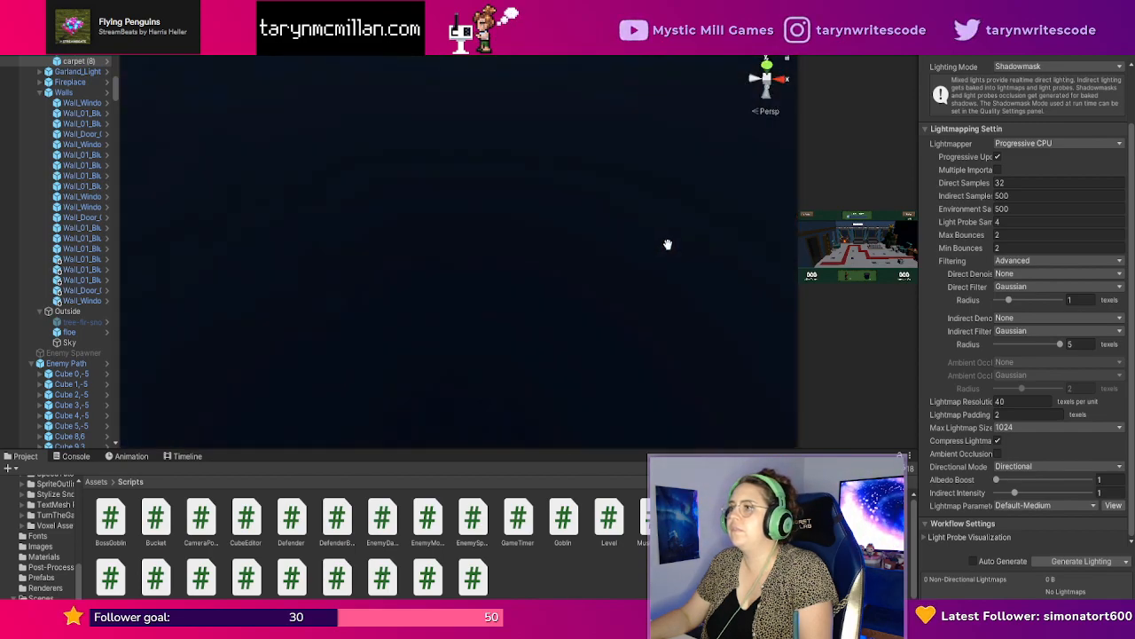
{"action": "scroll", "coordinate": [653, 260], "scroll_direction": "up", "scroll_amount": 5}
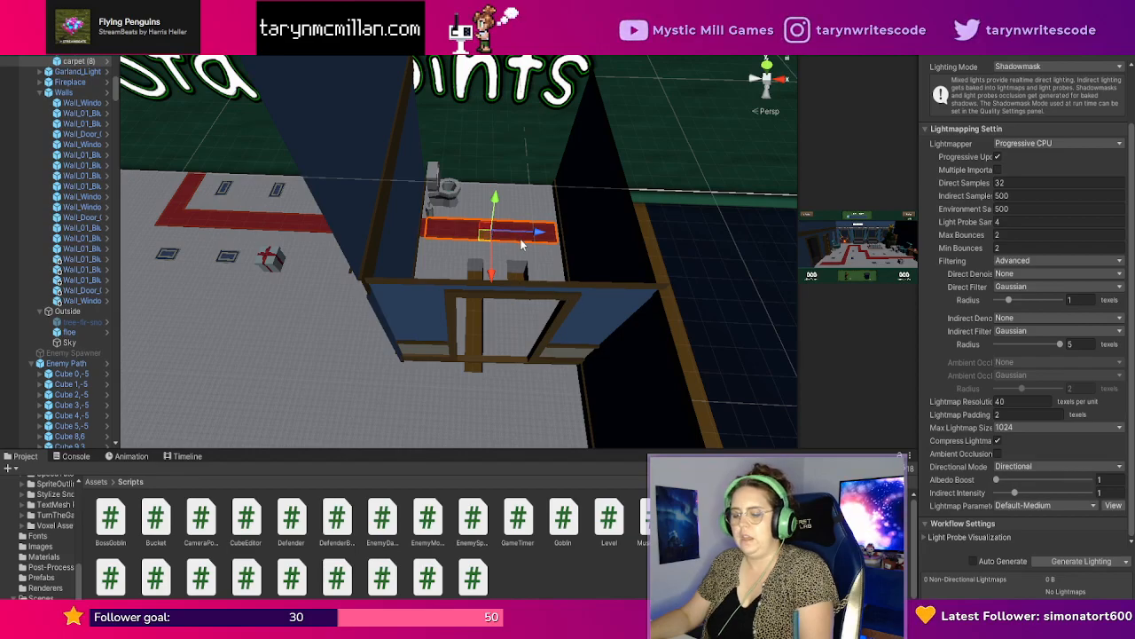
{"action": "key", "text": "ctrl+d"}
{"action": "scroll", "coordinate": [1029, 195], "scroll_direction": "up", "scroll_amount": 2}
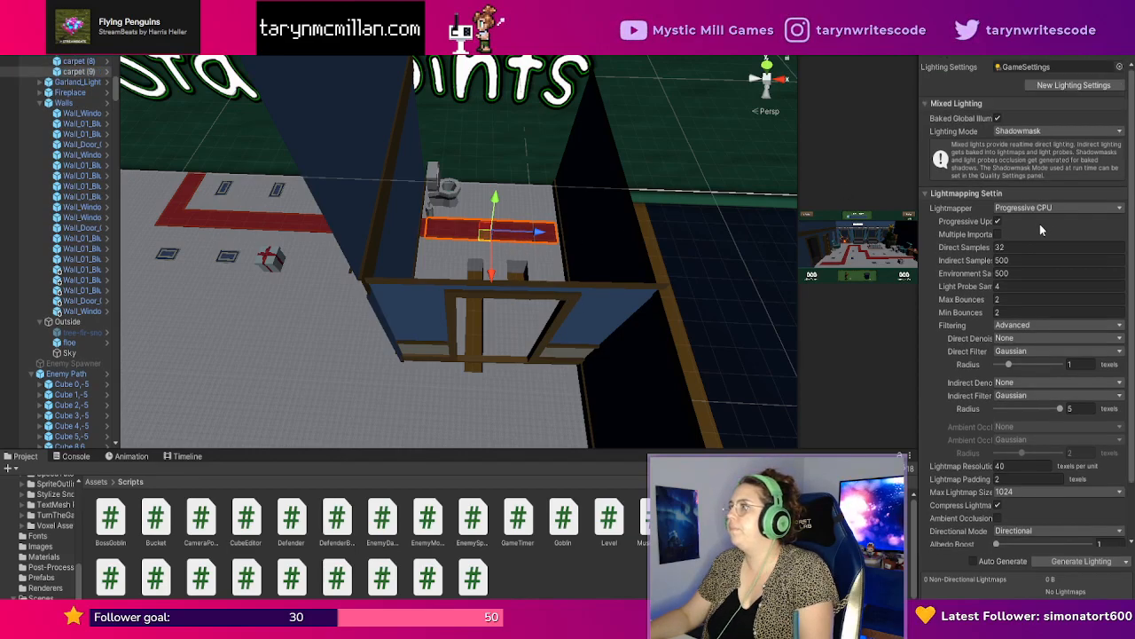
{"action": "left_click", "coordinate": [946, 44]}
{"action": "left_click", "coordinate": [1071, 119]}
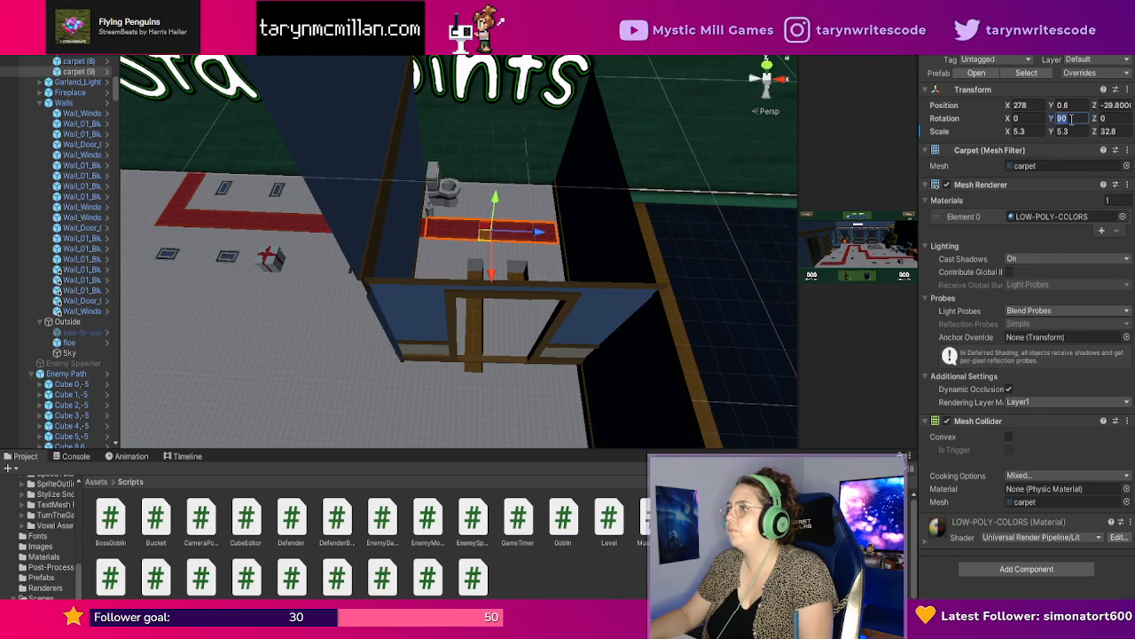
{"action": "type", "text": "0"}
{"action": "left_click_drag", "start_coordinate": [488, 209], "coordinate": [485, 264]}
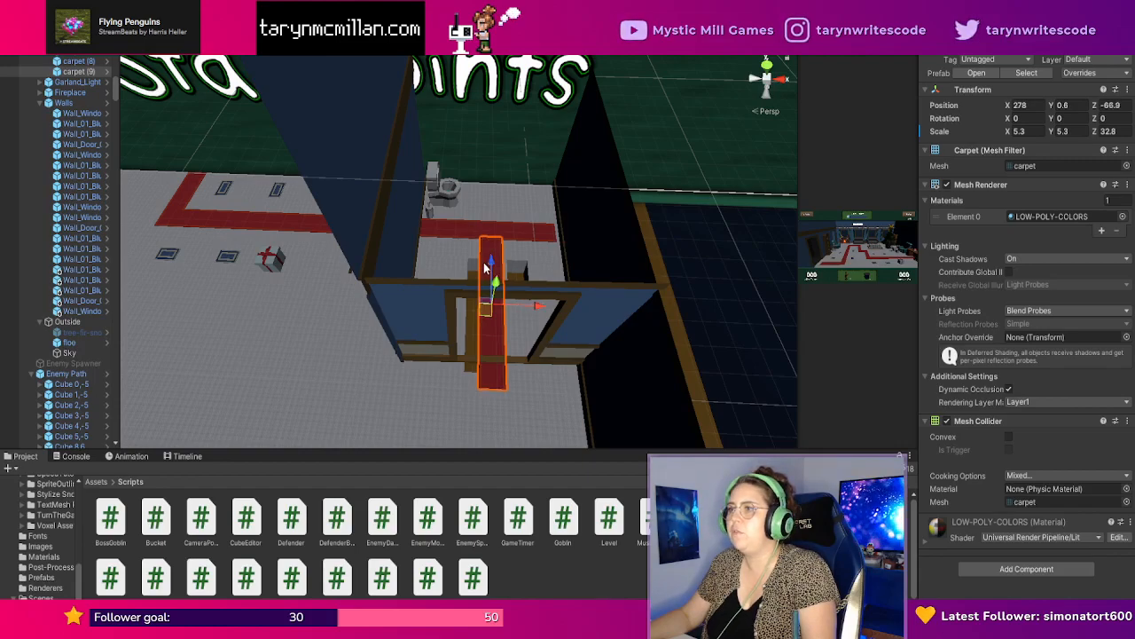
Shorten the bathroom's crosswise carpet piece to a Z scale of about 19 so it ends at the doorway carpet's outer edge.
{"action": "left_click", "coordinate": [563, 259]}
{"action": "left_click", "coordinate": [527, 238]}
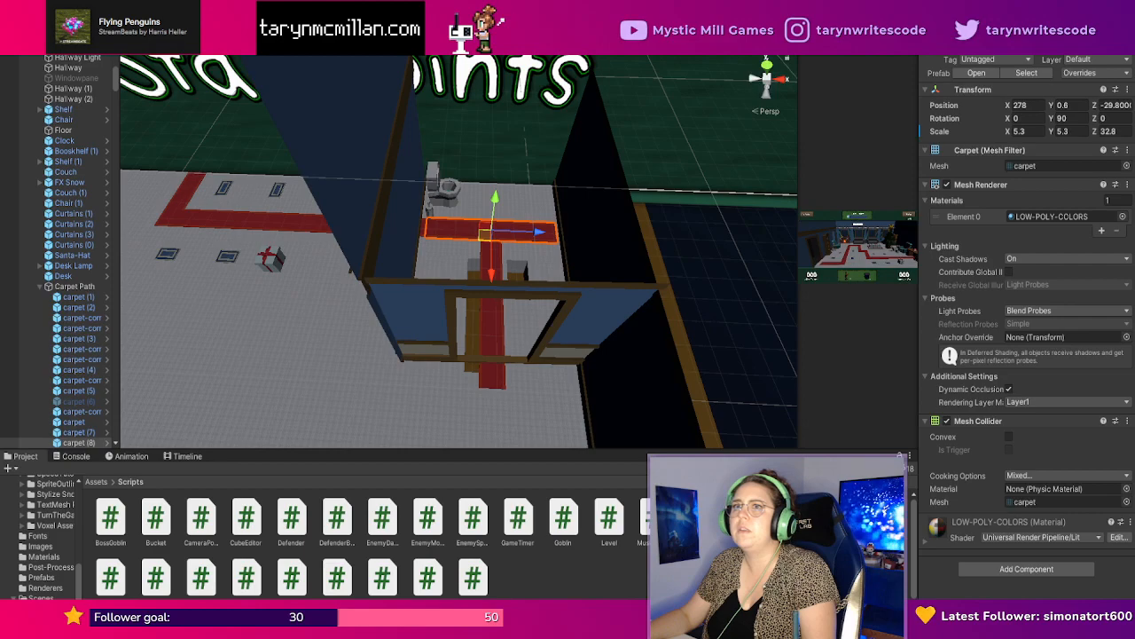
{"action": "left_click", "coordinate": [99, 18]}
{"action": "left_click_drag", "start_coordinate": [555, 234], "coordinate": [502, 233]}
{"action": "left_click", "coordinate": [659, 239]}
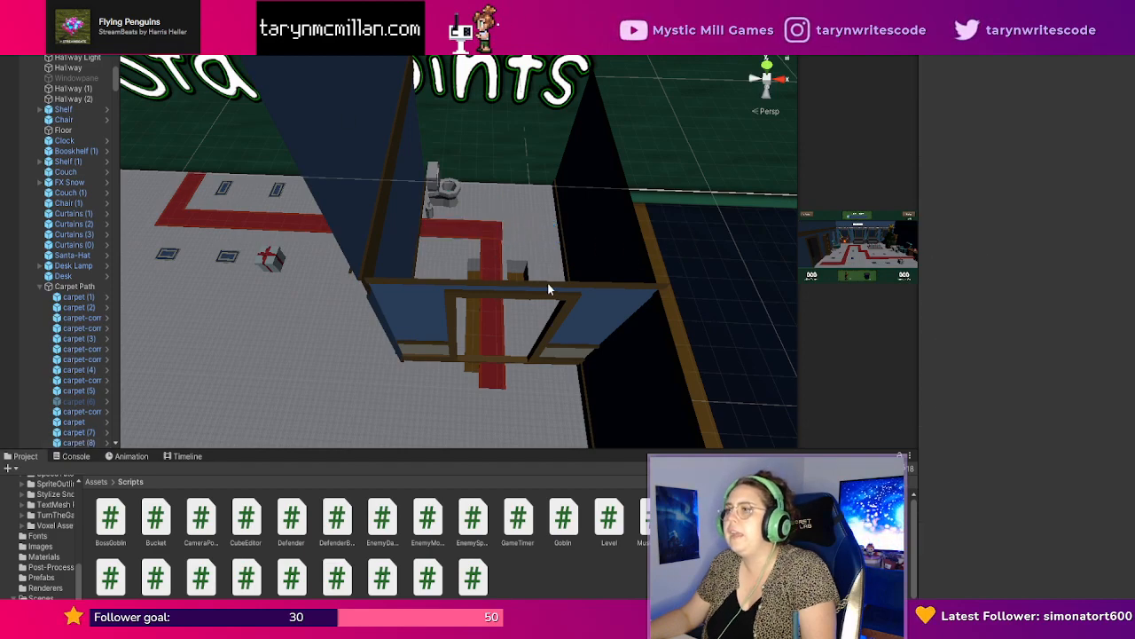
{"action": "left_click", "coordinate": [494, 234]}
{"action": "left_click_drag", "start_coordinate": [501, 231], "coordinate": [500, 230]}
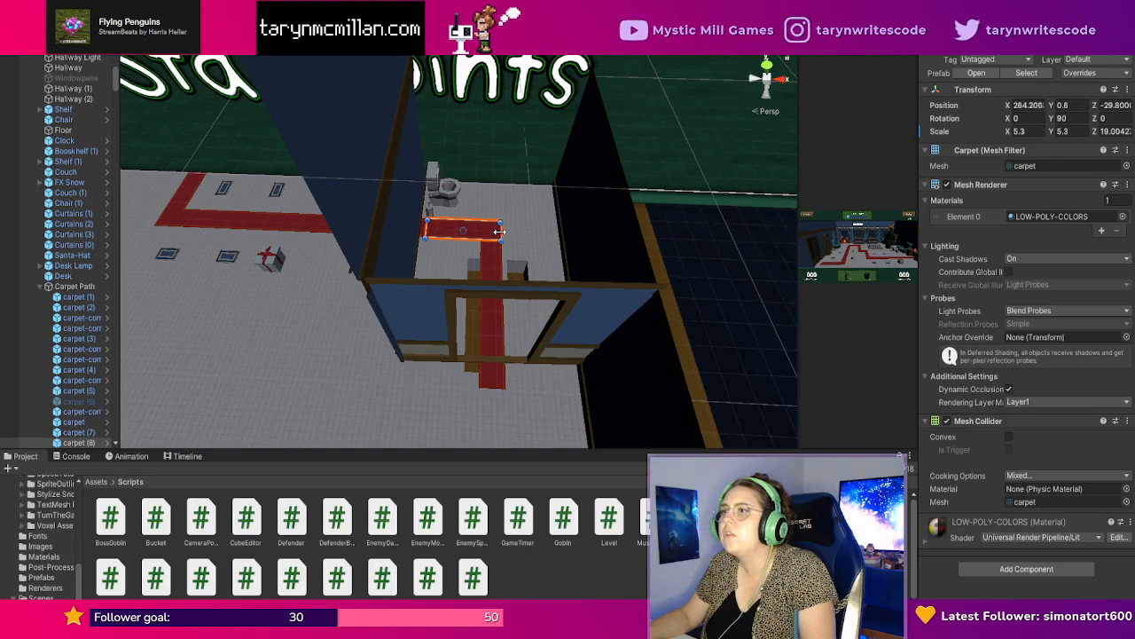
{"action": "left_click", "coordinate": [699, 233]}
Lower the bathroom doorway wall to a Y position of 2.9.
{"action": "right_click_drag", "start_coordinate": [611, 286], "coordinate": [616, 241]}
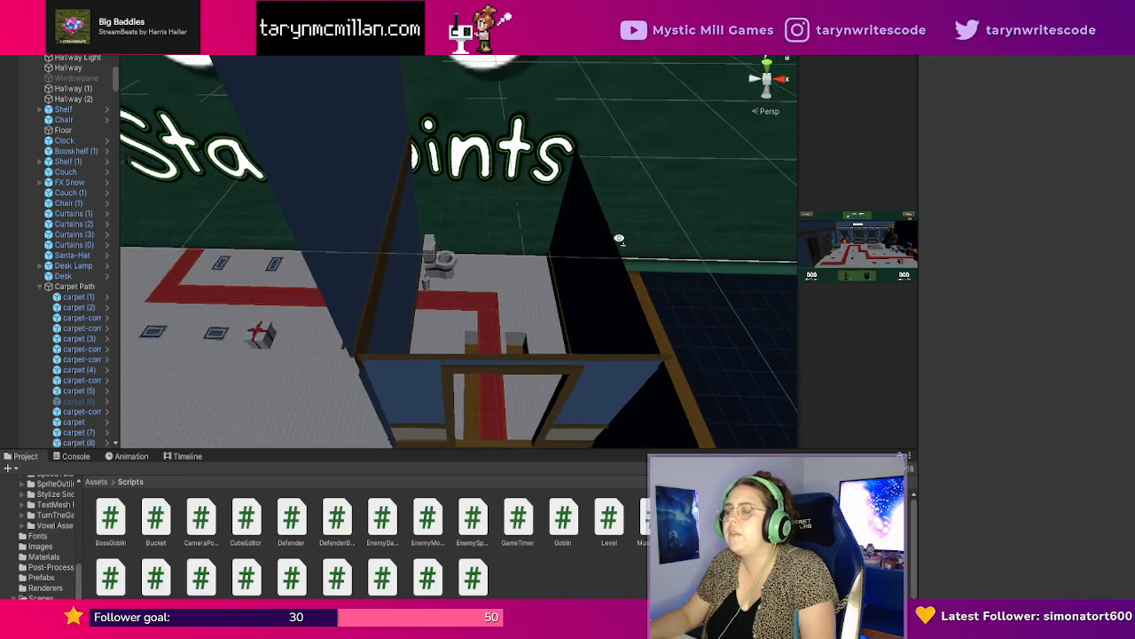
{"action": "middle_click_drag", "start_coordinate": [587, 289], "coordinate": [576, 276]}
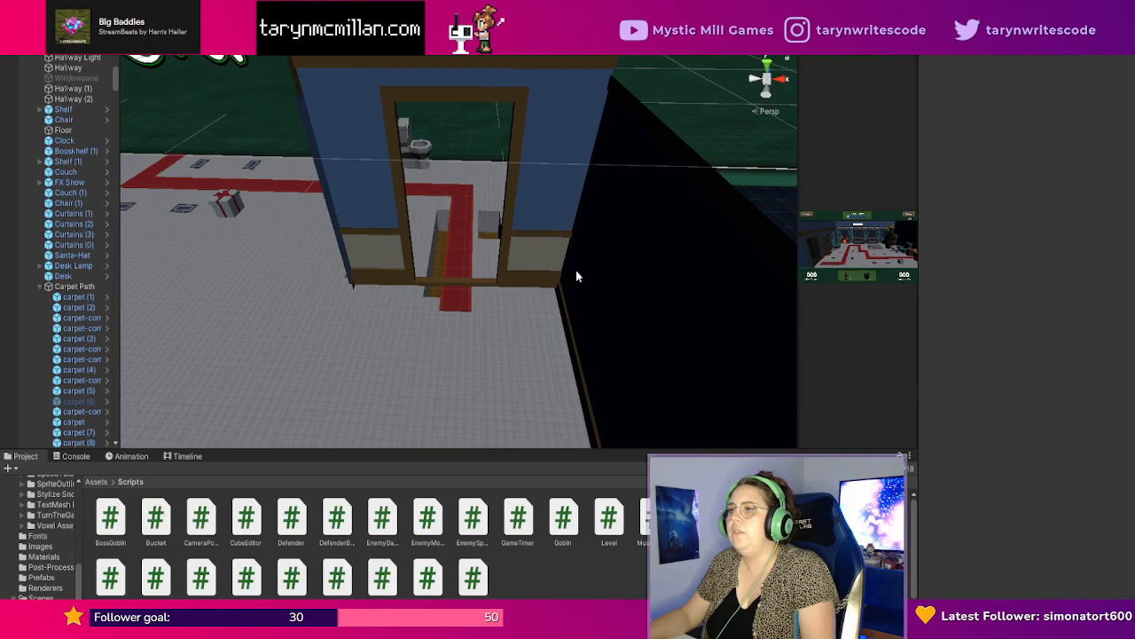
{"action": "left_click", "coordinate": [524, 257]}
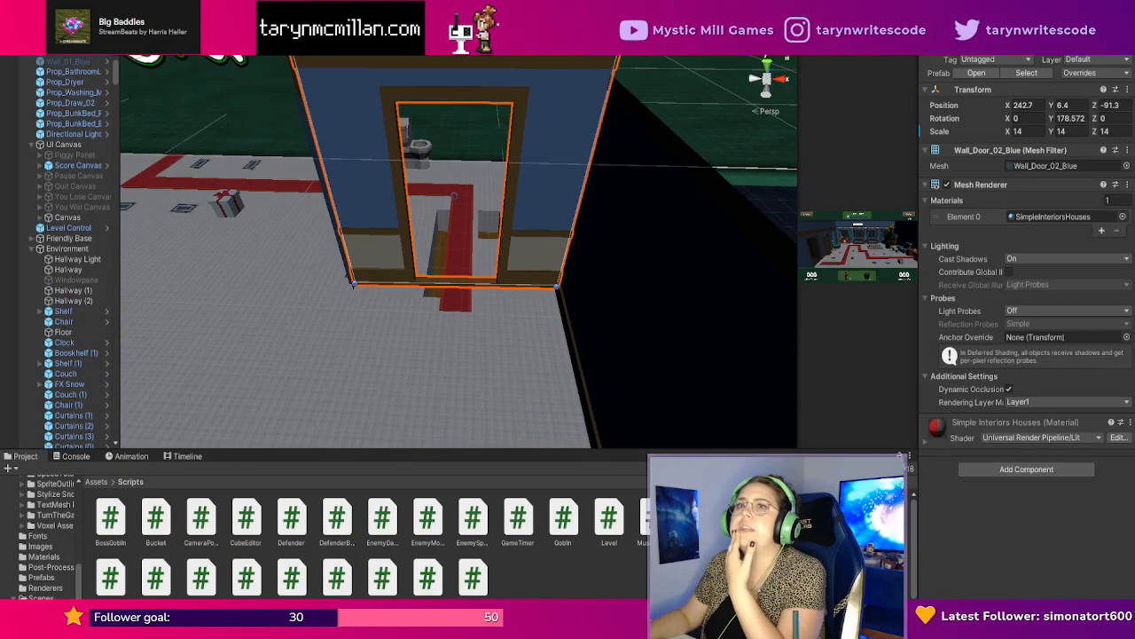
{"action": "key", "text": "w"}
{"action": "left_click_drag", "start_coordinate": [452, 157], "coordinate": [453, 166]}
{"action": "key", "text": "f"}
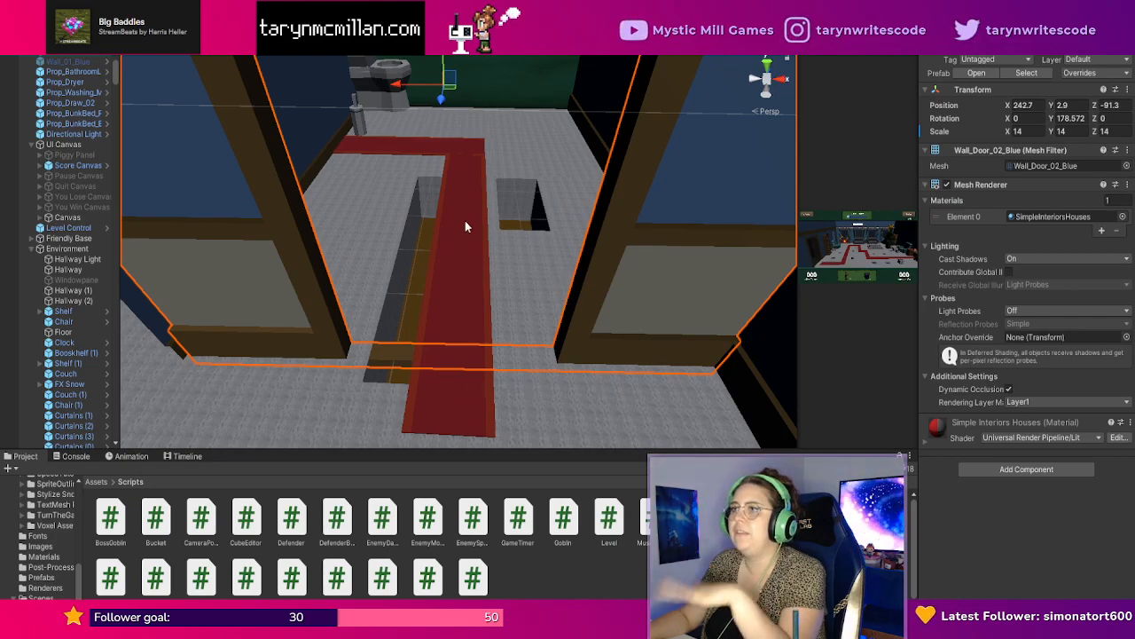
Fill the floor gaps on both sides of the carpet through the bathroom doorway with copies of the floor cube.
{"action": "left_click", "coordinate": [433, 186]}
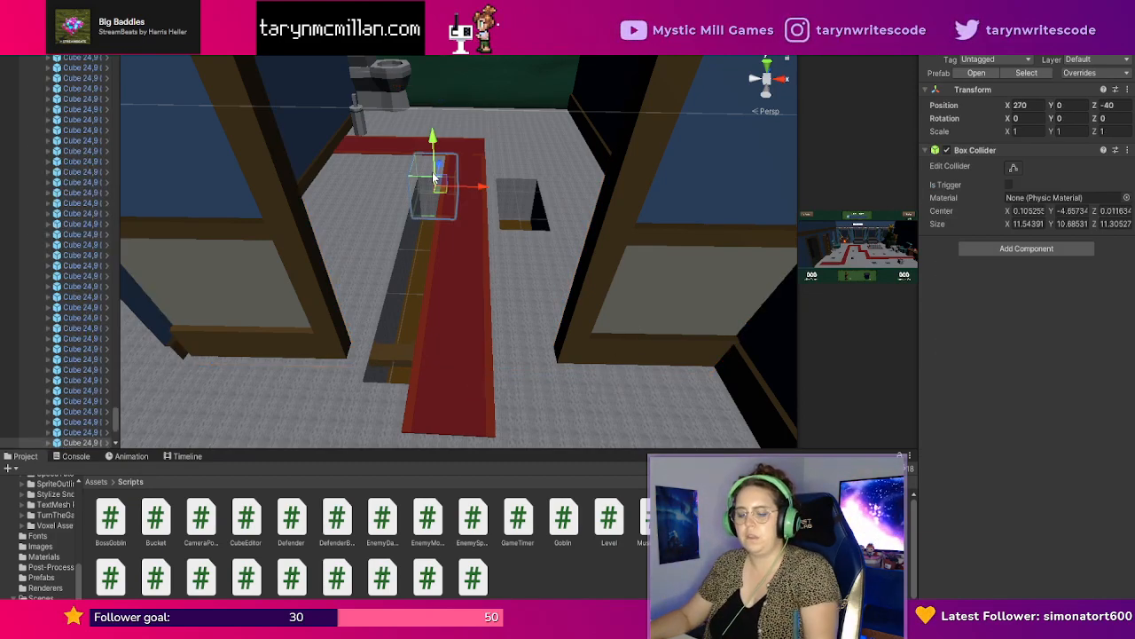
{"action": "left_click_drag", "start_coordinate": [433, 170], "coordinate": [427, 322]}
{"action": "key", "text": "ctrl+z"}
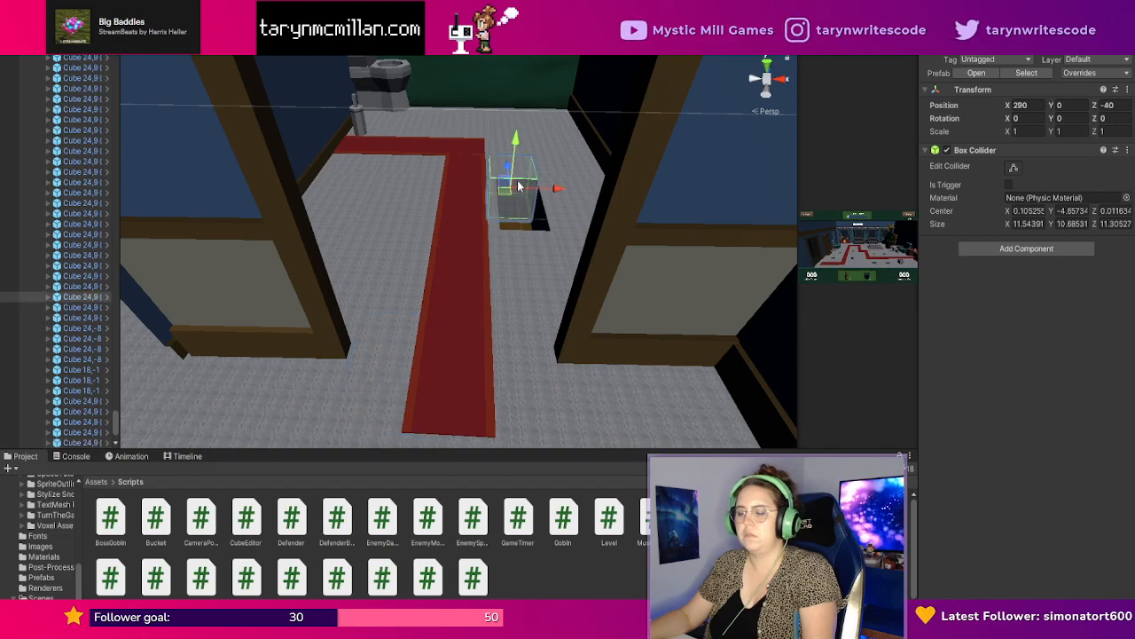
{"action": "left_click_drag", "start_coordinate": [506, 171], "coordinate": [510, 226]}
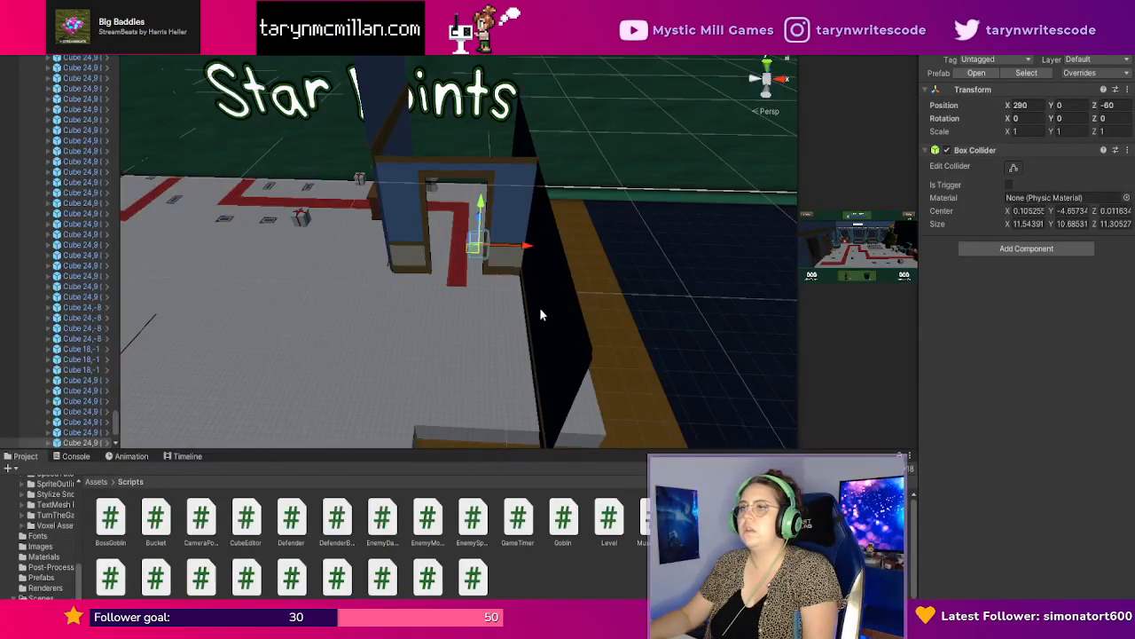
{"action": "right_click_drag", "start_coordinate": [541, 313], "coordinate": [592, 281]}
{"action": "middle_click_drag", "start_coordinate": [592, 280], "coordinate": [593, 253]}
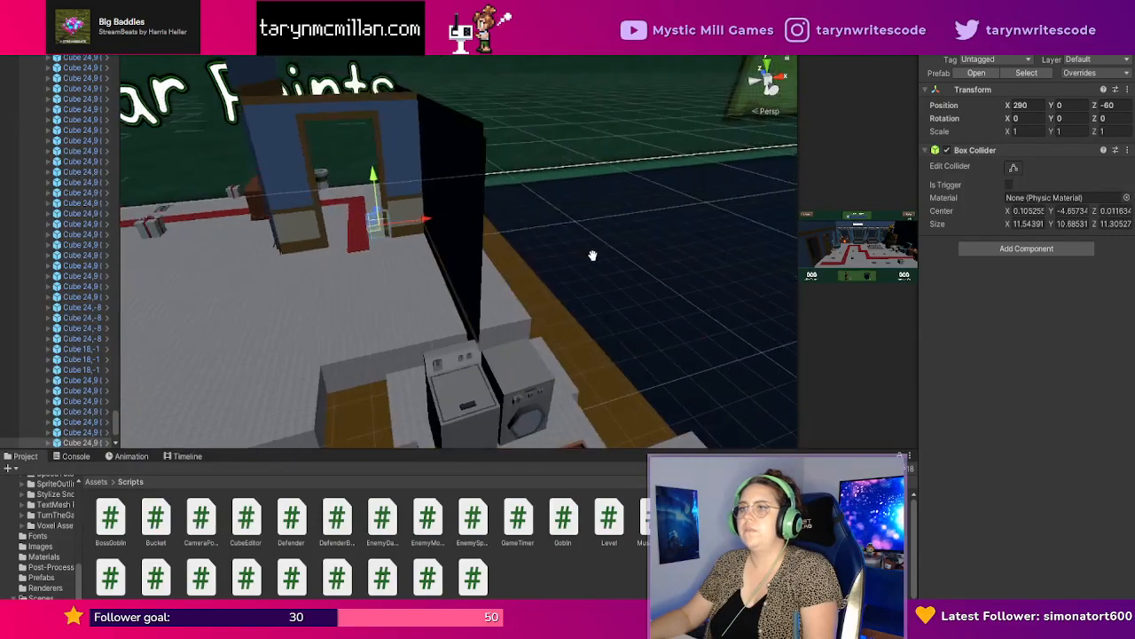
{"action": "right_click_drag", "start_coordinate": [542, 266], "coordinate": [584, 290]}
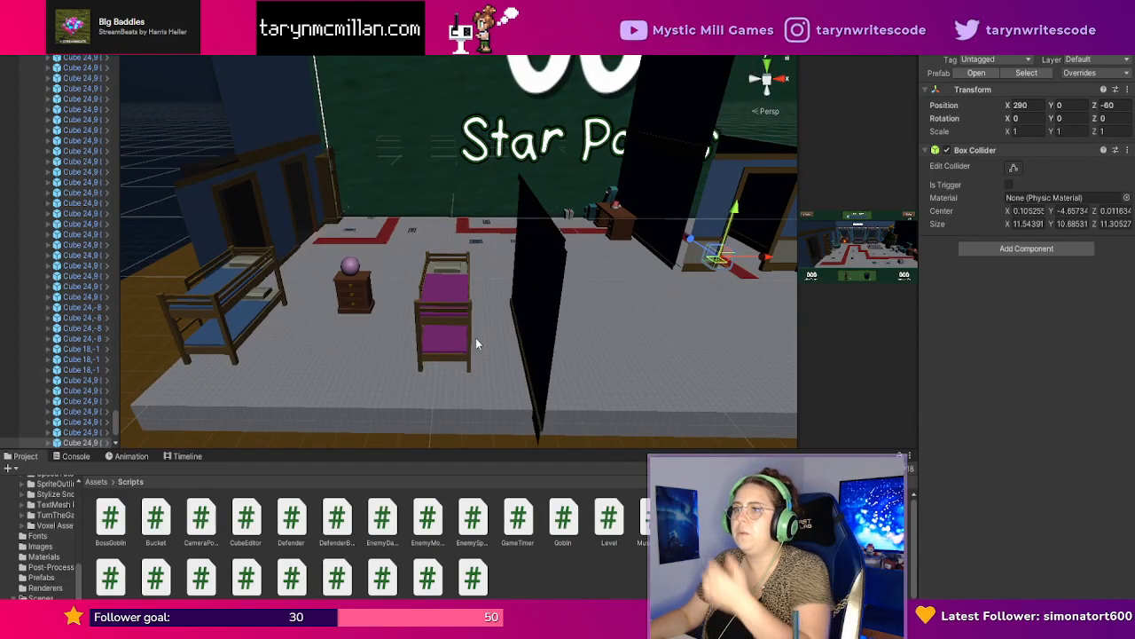
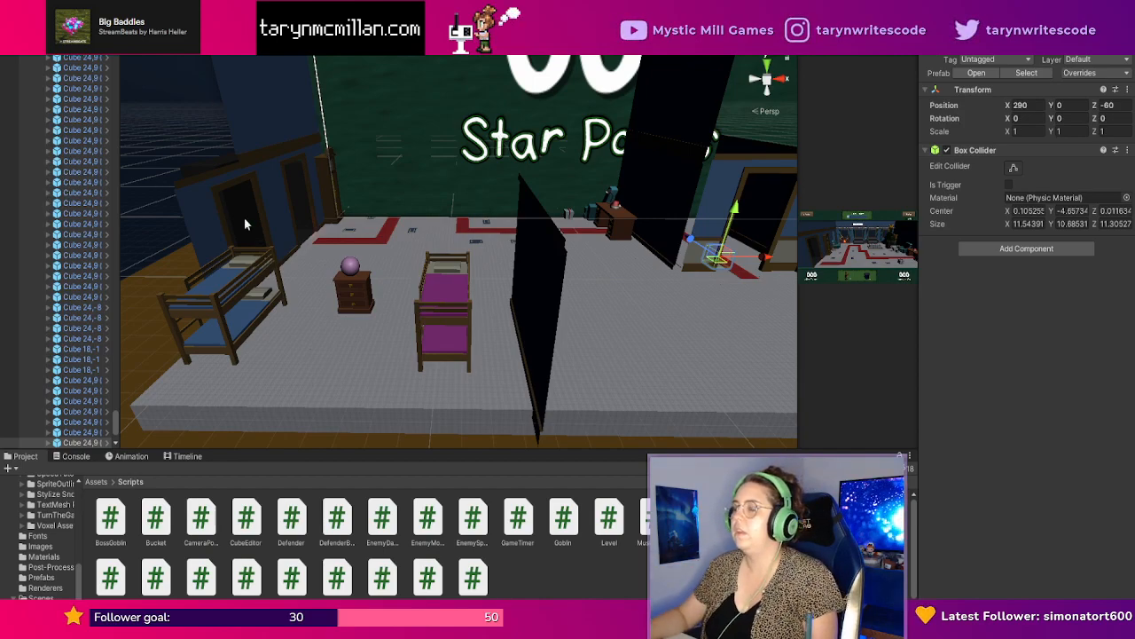
{"action": "middle_click_drag", "start_coordinate": [632, 319], "coordinate": [643, 384]}
{"action": "scroll", "coordinate": [550, 308], "scroll_direction": "down", "scroll_amount": 3}
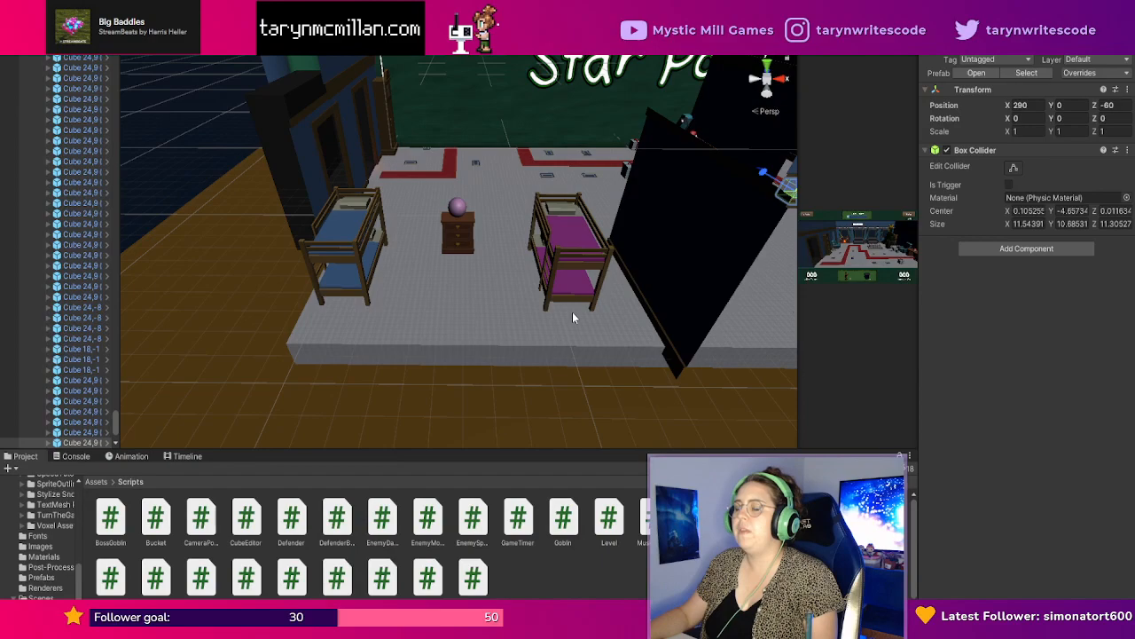
{"action": "right_click_drag", "start_coordinate": [567, 302], "coordinate": [548, 265]}
{"action": "scroll", "coordinate": [584, 379], "scroll_direction": "up", "scroll_amount": 3}
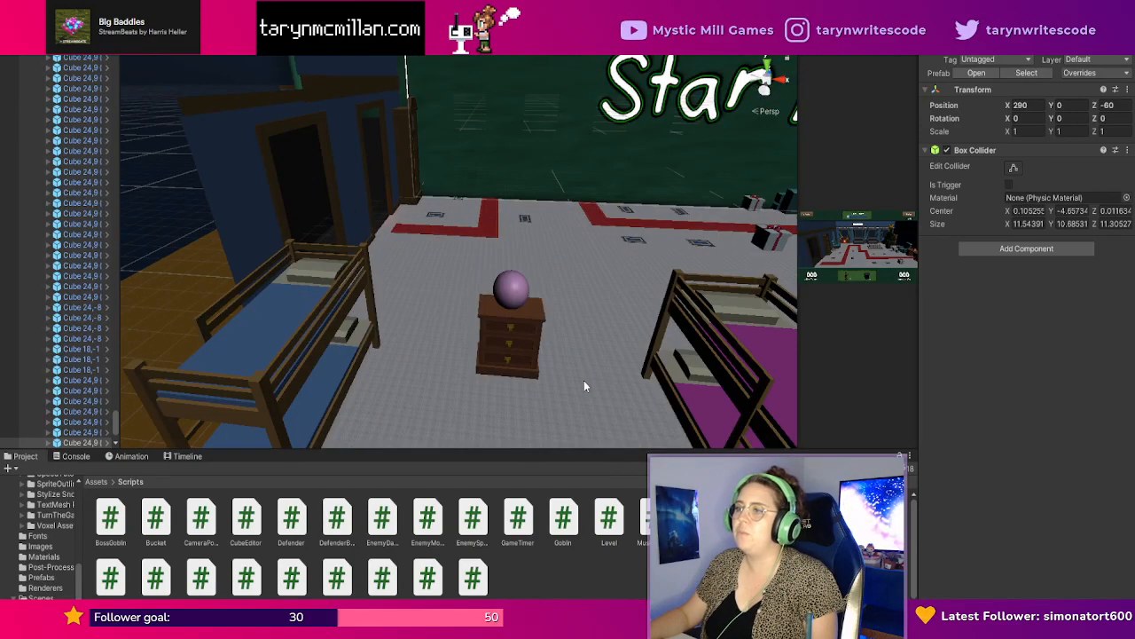
Enlarge the Game view and playtest the level, dismissing the tutorial messages and cycling through the camera positions before stopping play mode.
{"action": "left_click_drag", "start_coordinate": [798, 374], "coordinate": [224, 202]}
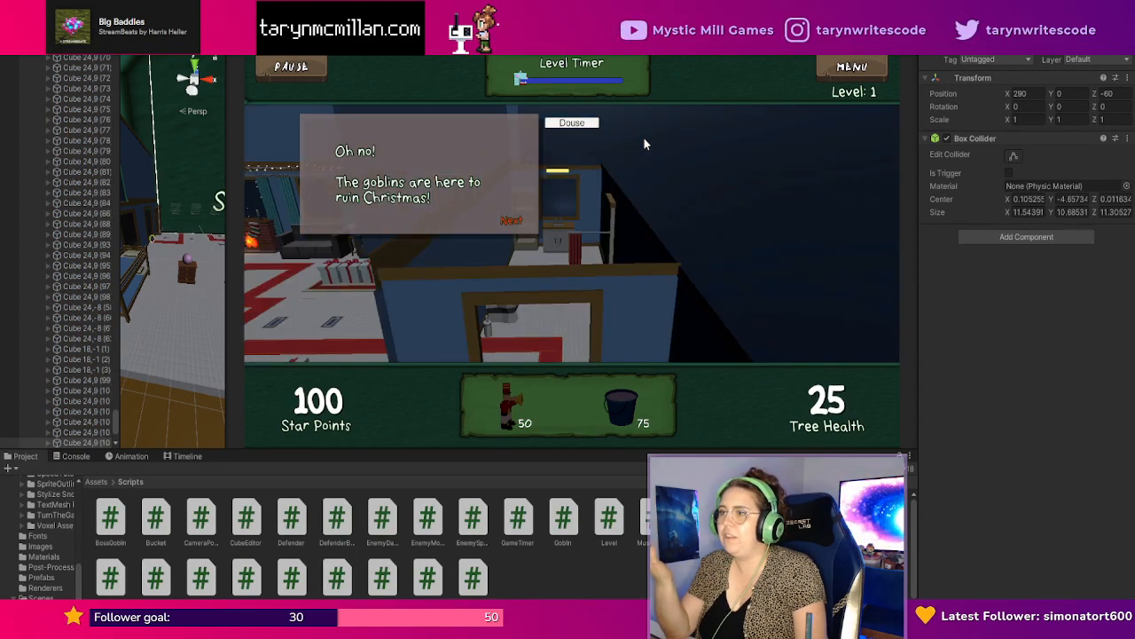
{"action": "left_click", "coordinate": [512, 222]}
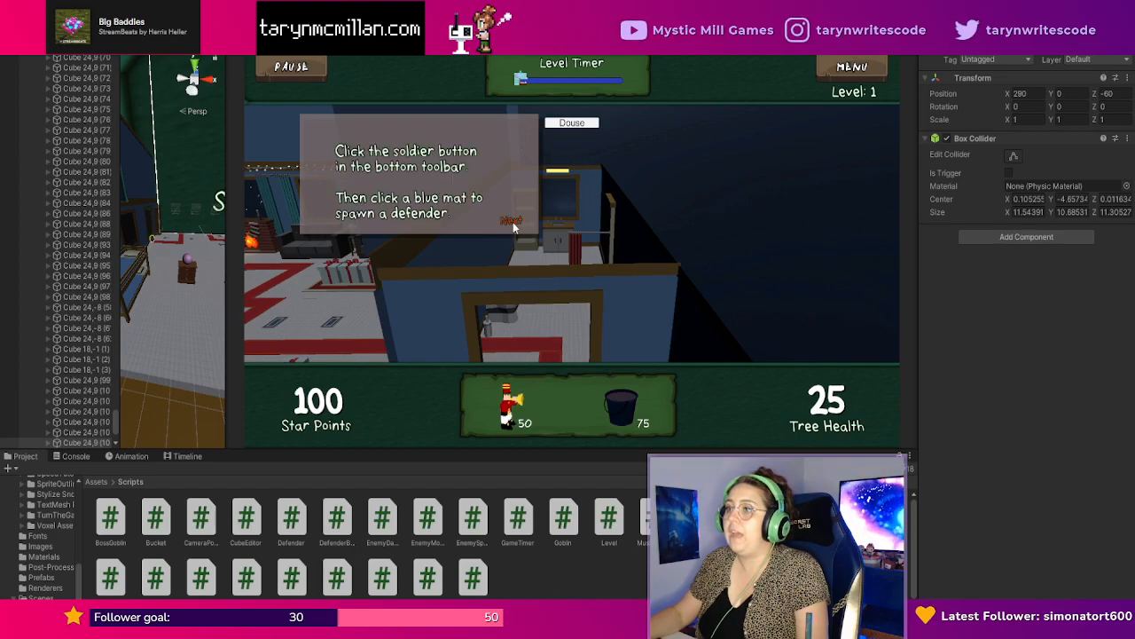
{"action": "left_click", "coordinate": [513, 222]}
{"action": "left_click", "coordinate": [513, 222]}
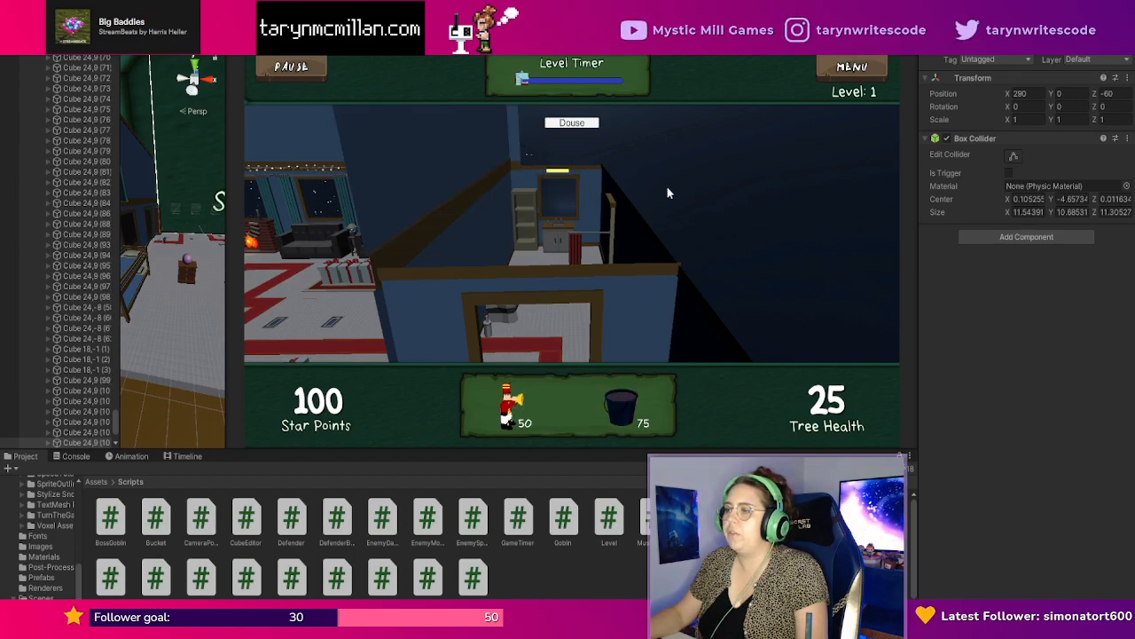
{"action": "key", "text": "space"}
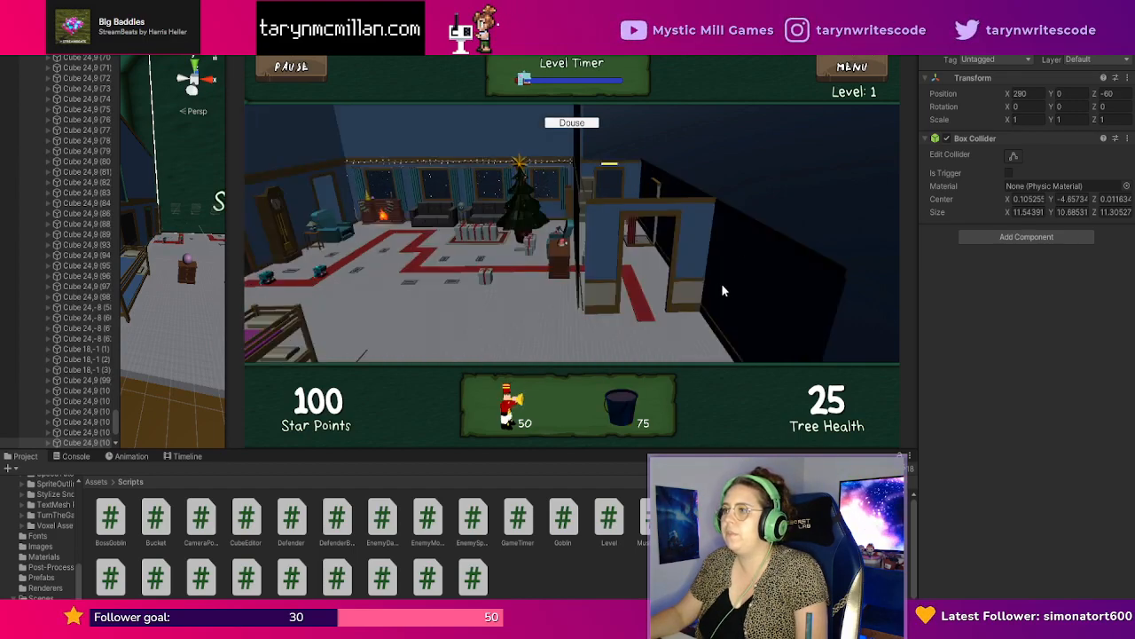
{"action": "key", "text": "space"}
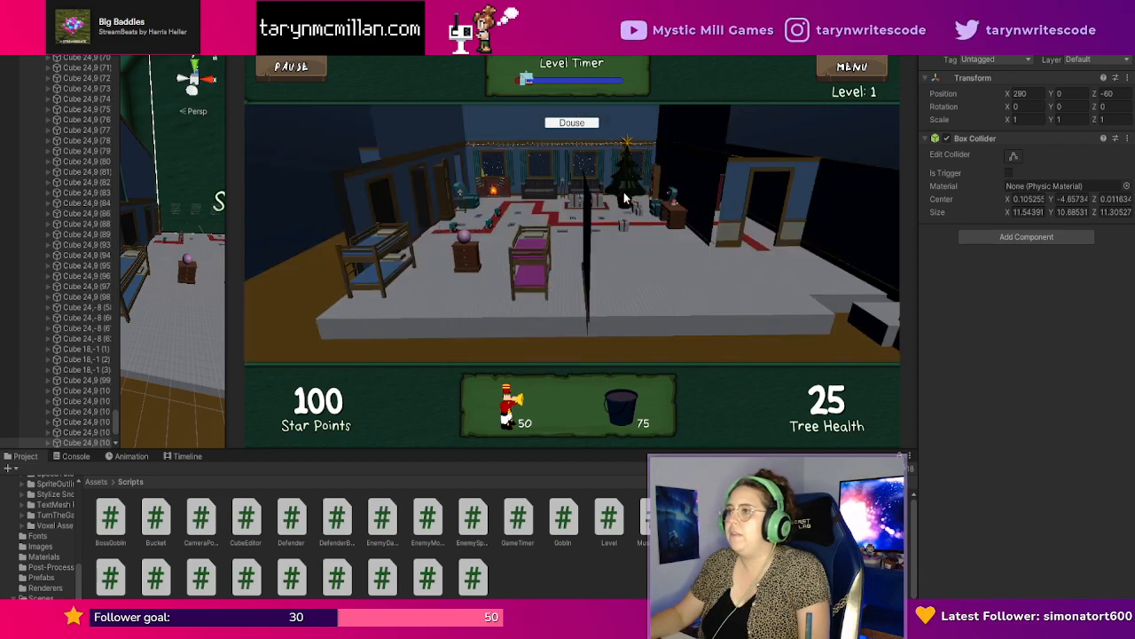
{"action": "key", "text": "ctrl+p"}
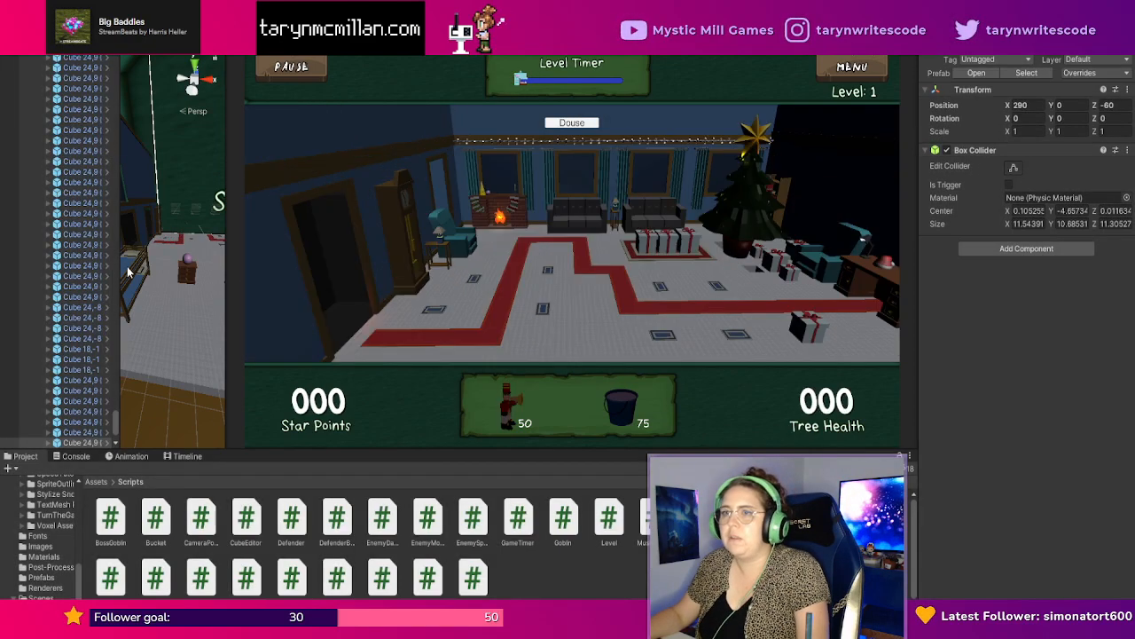
Collapse the Environment, Enemy Path and Blocks groups in the scene hierarchy.
{"action": "scroll", "coordinate": [100, 74], "scroll_direction": "up", "scroll_amount": 10}
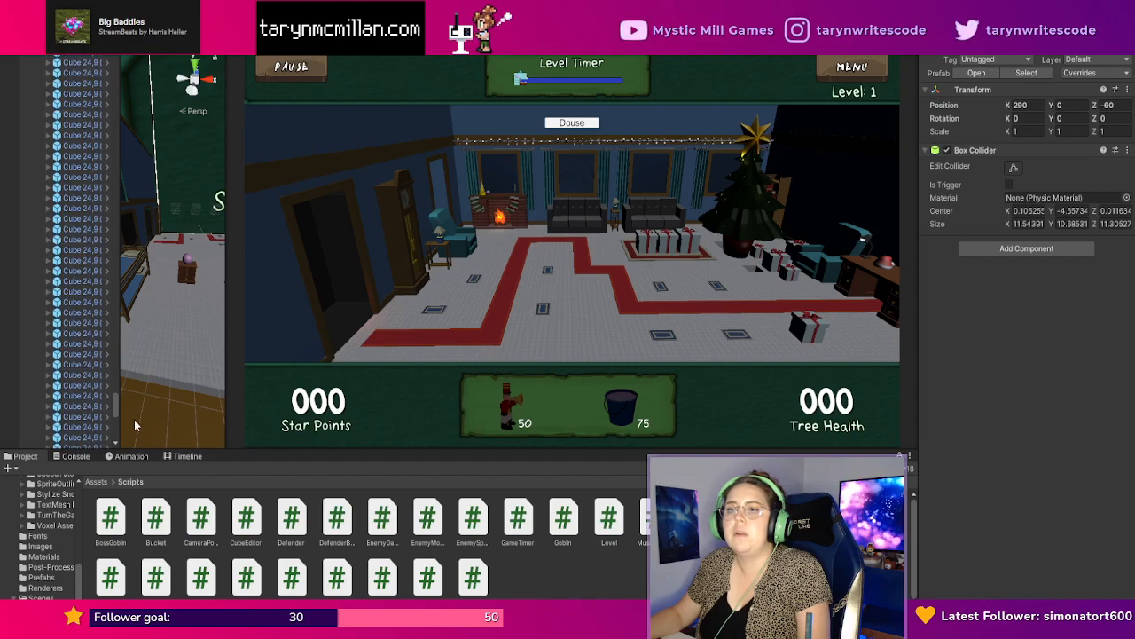
{"action": "left_click_drag", "start_coordinate": [115, 406], "coordinate": [115, 69]}
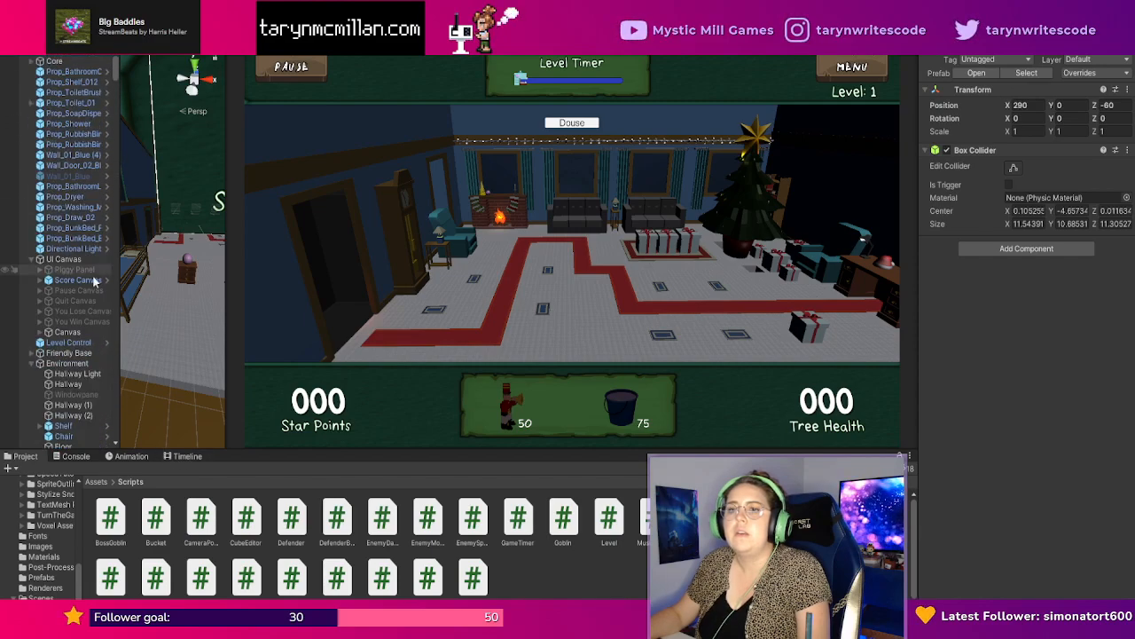
{"action": "left_click", "coordinate": [40, 325]}
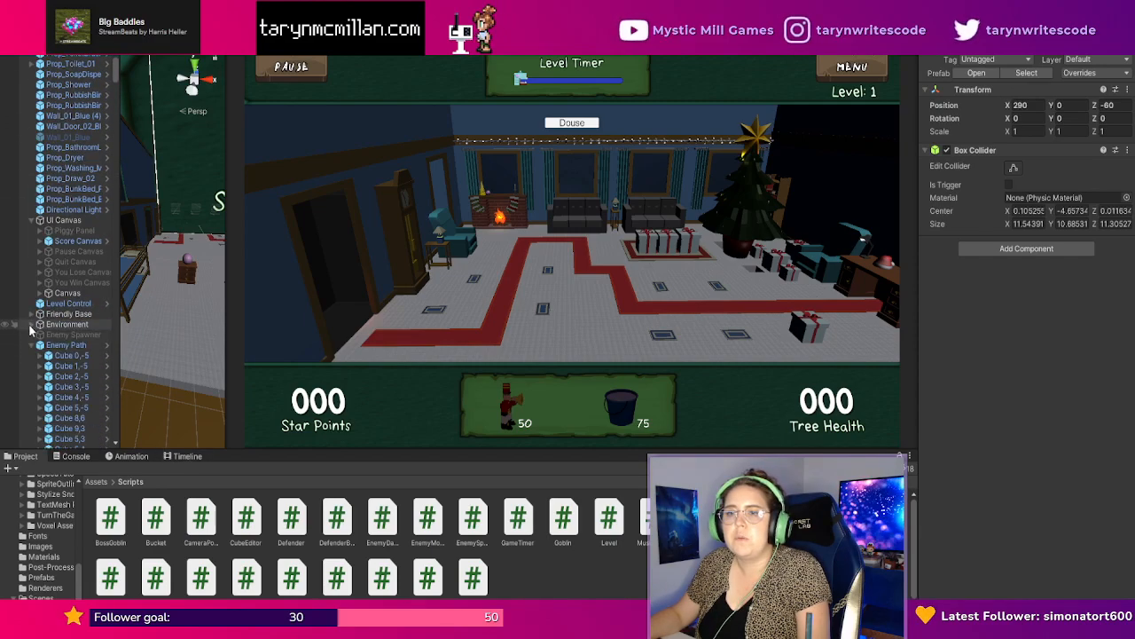
{"action": "left_click", "coordinate": [39, 344]}
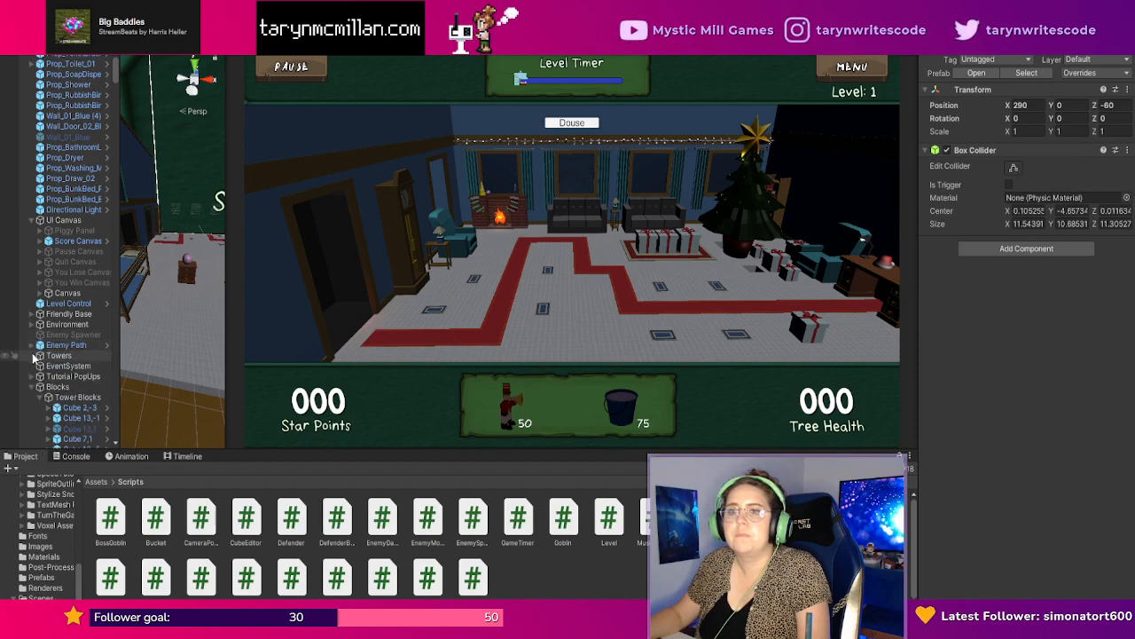
{"action": "left_click", "coordinate": [39, 397]}
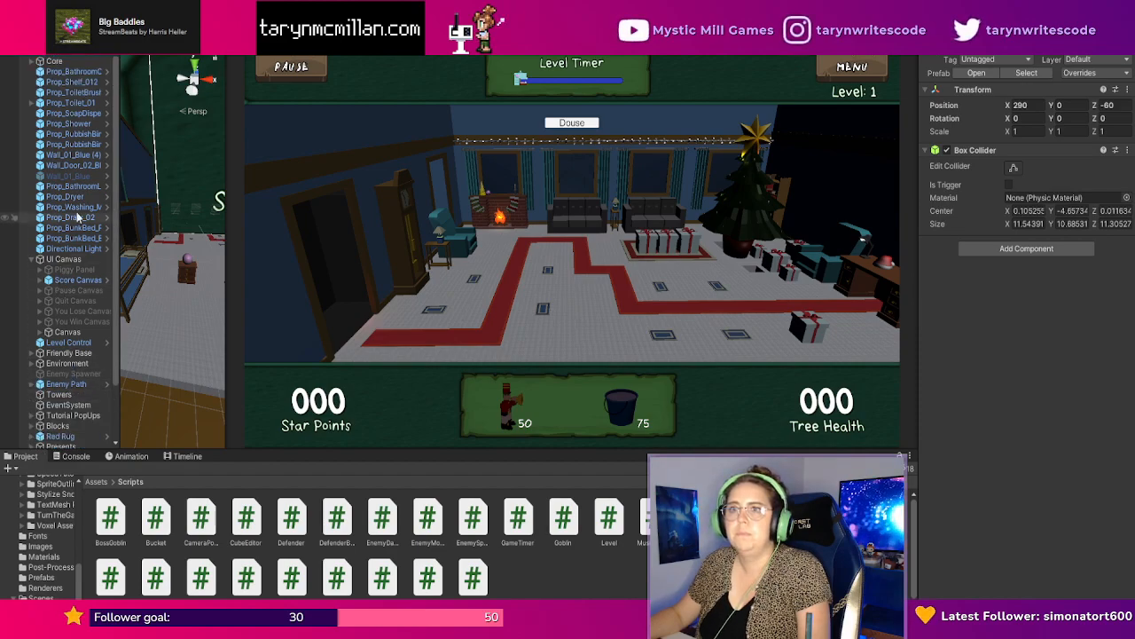
Expand Core and its Camera Positions group, widen the Scene view beside the Game view, and select Pos 1.
{"action": "left_click", "coordinate": [53, 61]}
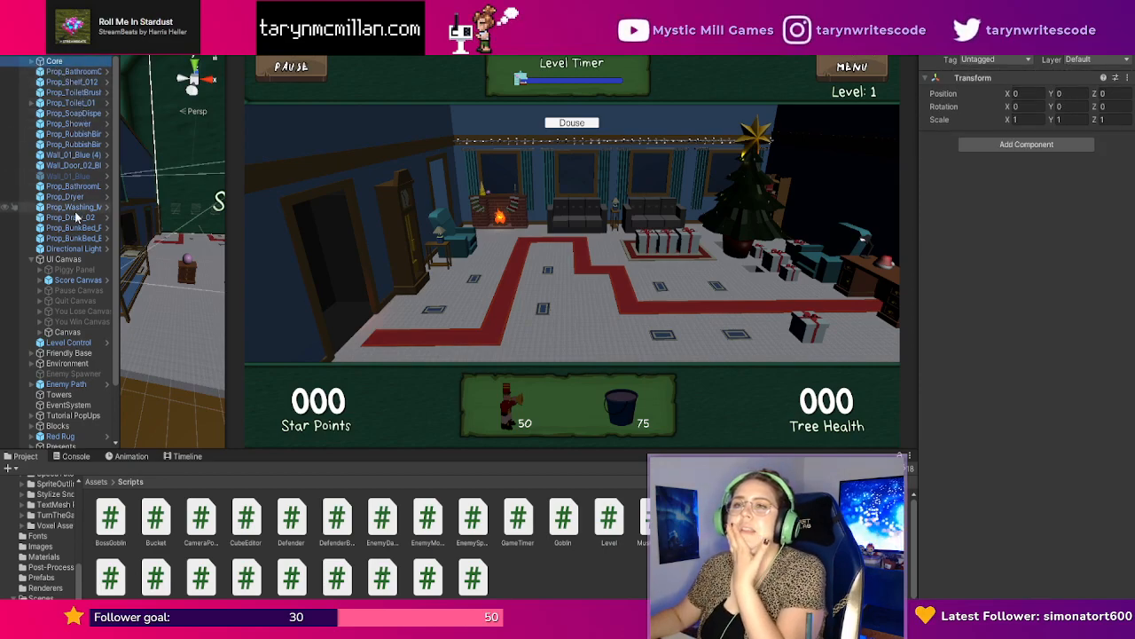
{"action": "left_click", "coordinate": [31, 61]}
{"action": "left_click", "coordinate": [62, 82]}
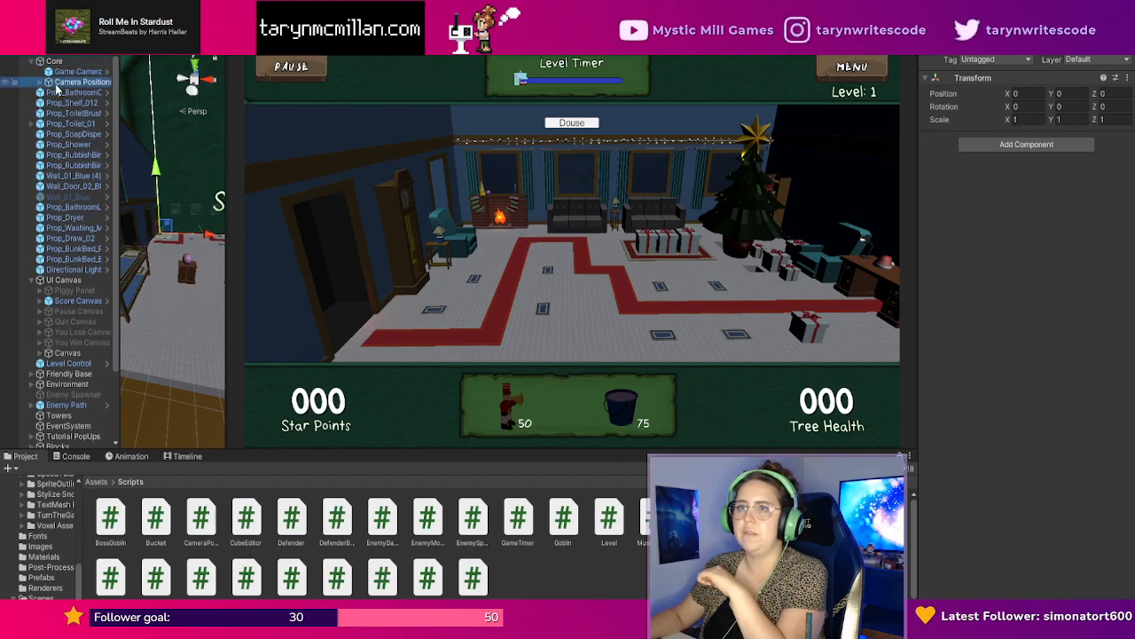
{"action": "left_click_drag", "start_coordinate": [227, 280], "coordinate": [763, 282]}
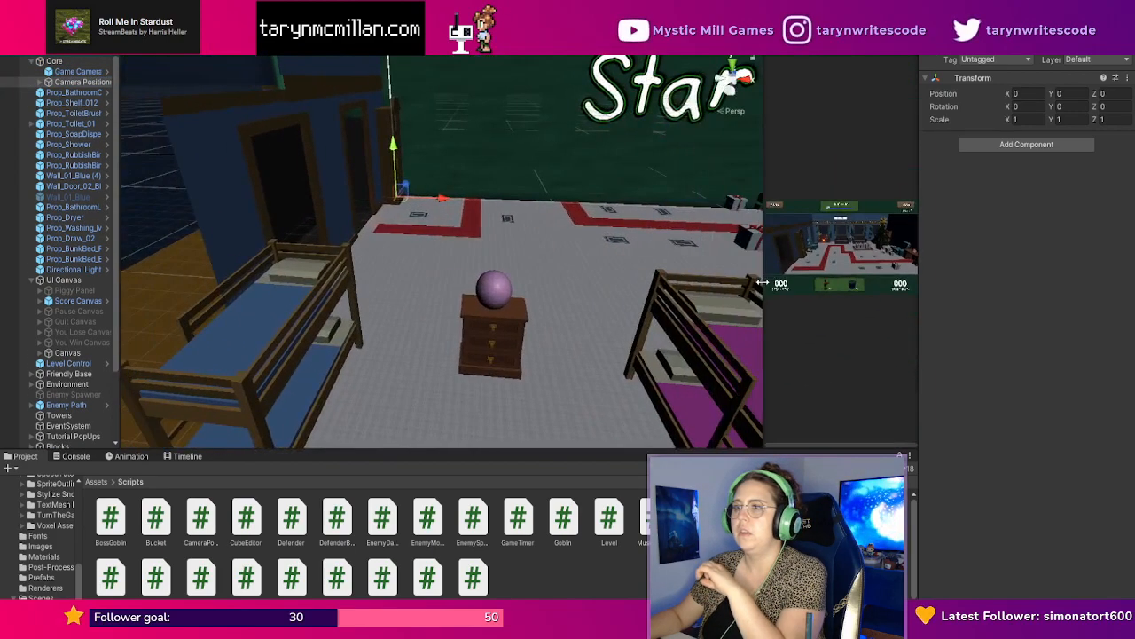
{"action": "left_click_drag", "start_coordinate": [761, 327], "coordinate": [645, 213]}
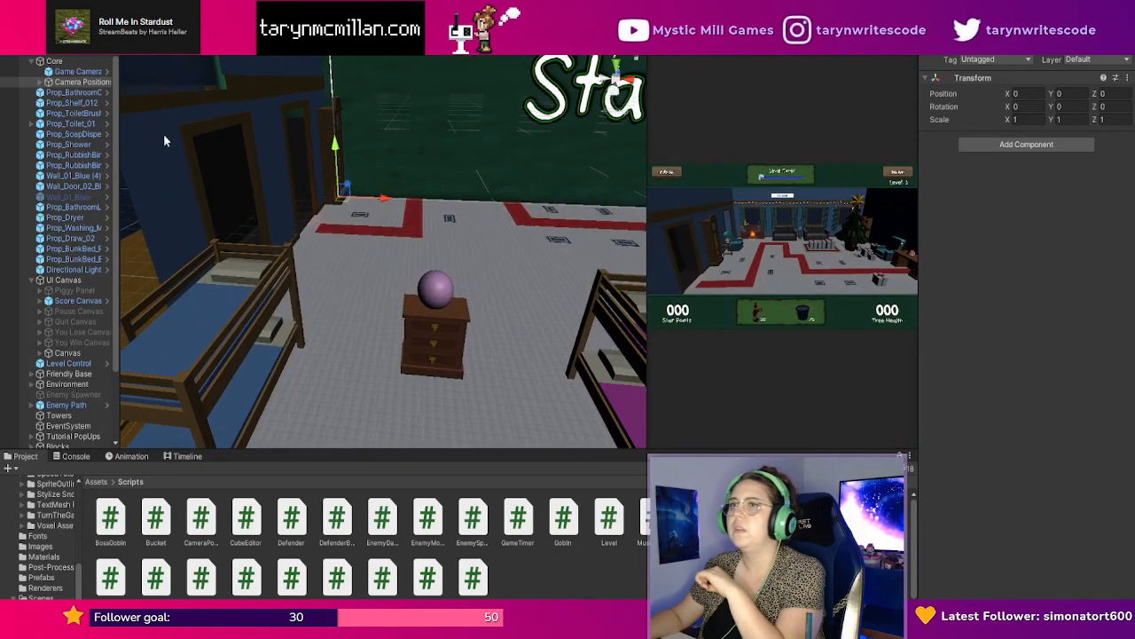
{"action": "left_click", "coordinate": [41, 81]}
{"action": "left_click", "coordinate": [71, 92]}
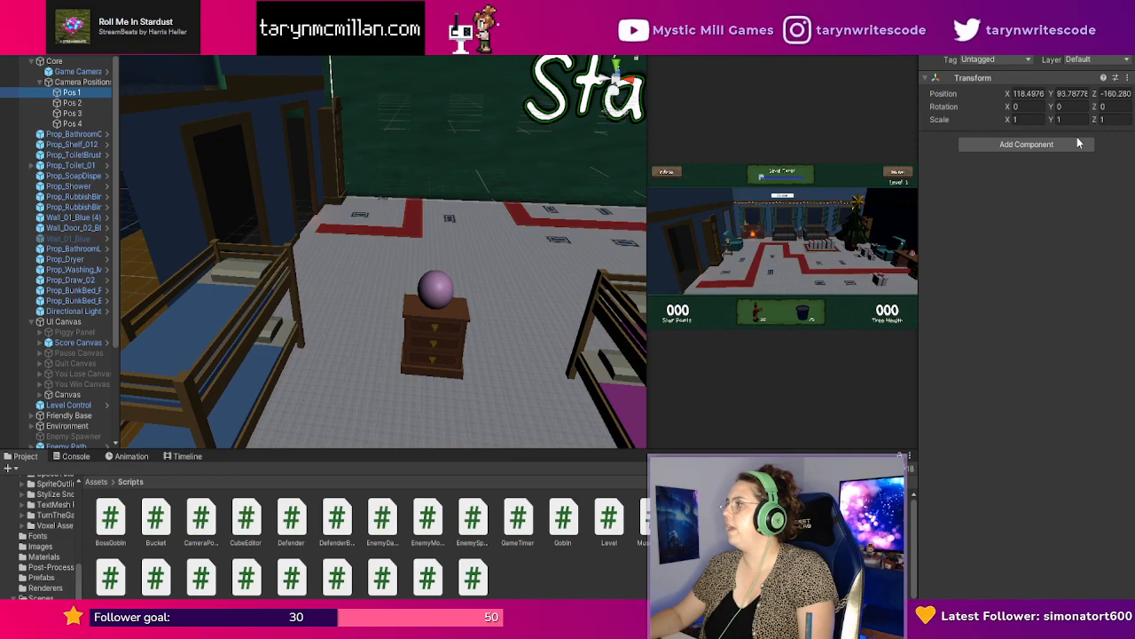
Reposition the Game Camera lower and closer to the living room, at about X 115.9, Y 71.1, Z -148.3.
{"action": "key", "text": "Up"}
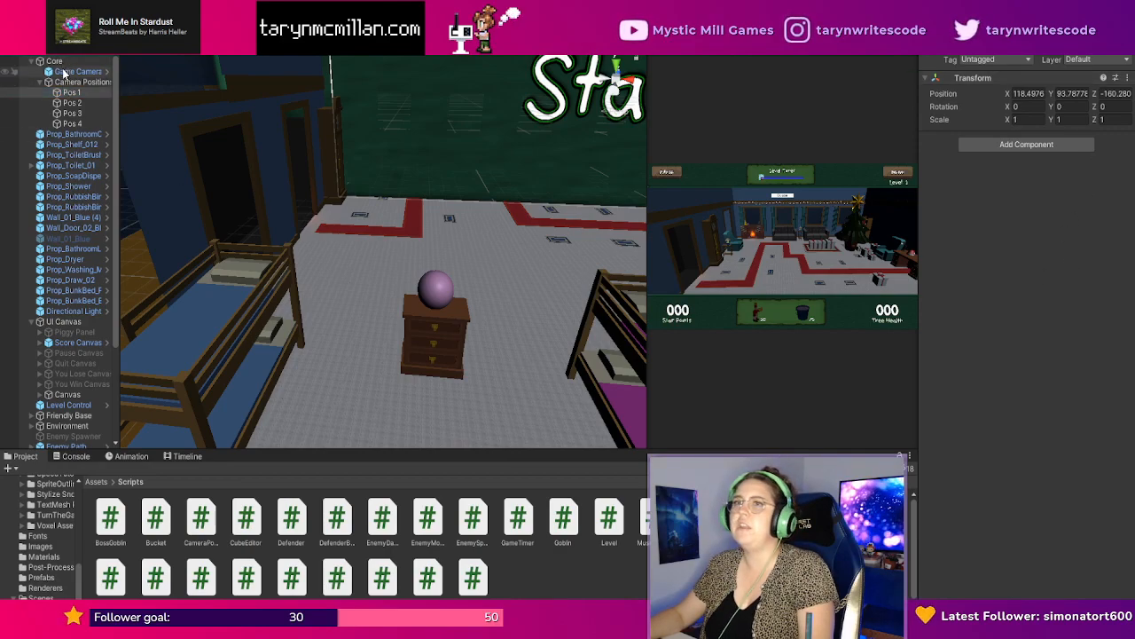
{"action": "key", "text": "Up"}
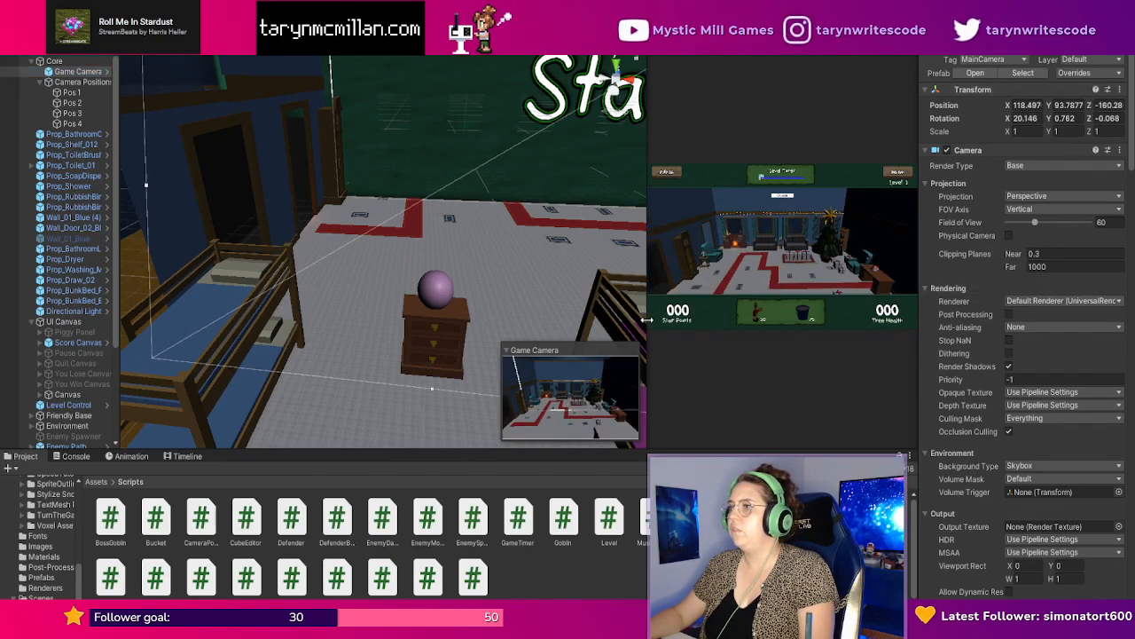
{"action": "scroll", "coordinate": [479, 207], "scroll_direction": "down", "scroll_amount": 5}
{"action": "scroll", "coordinate": [479, 206], "scroll_direction": "down", "scroll_amount": 2}
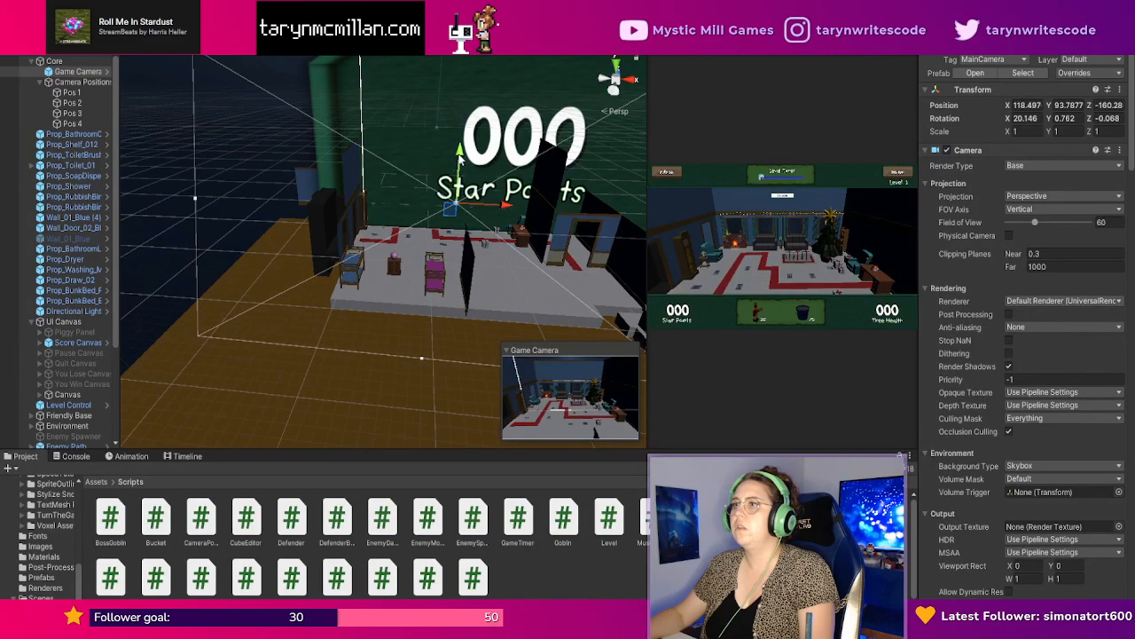
{"action": "left_click_drag", "start_coordinate": [459, 157], "coordinate": [470, 175]}
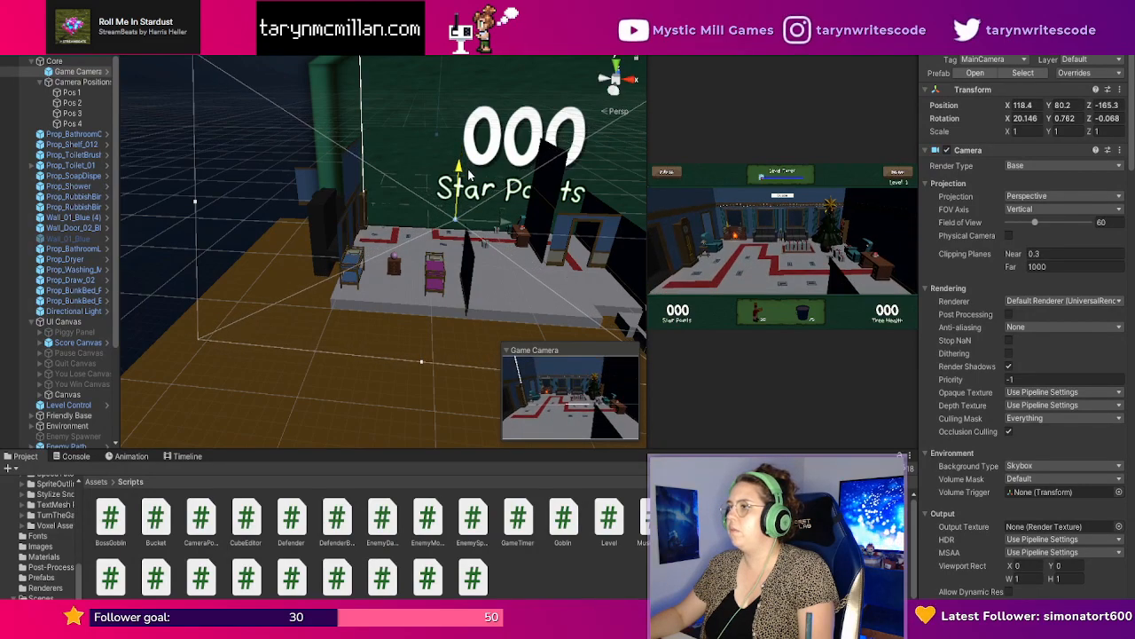
{"action": "right_click_drag", "start_coordinate": [470, 175], "coordinate": [682, 255]}
{"action": "middle_click_drag", "start_coordinate": [523, 215], "coordinate": [574, 240]}
{"action": "left_click_drag", "start_coordinate": [442, 306], "coordinate": [464, 282]}
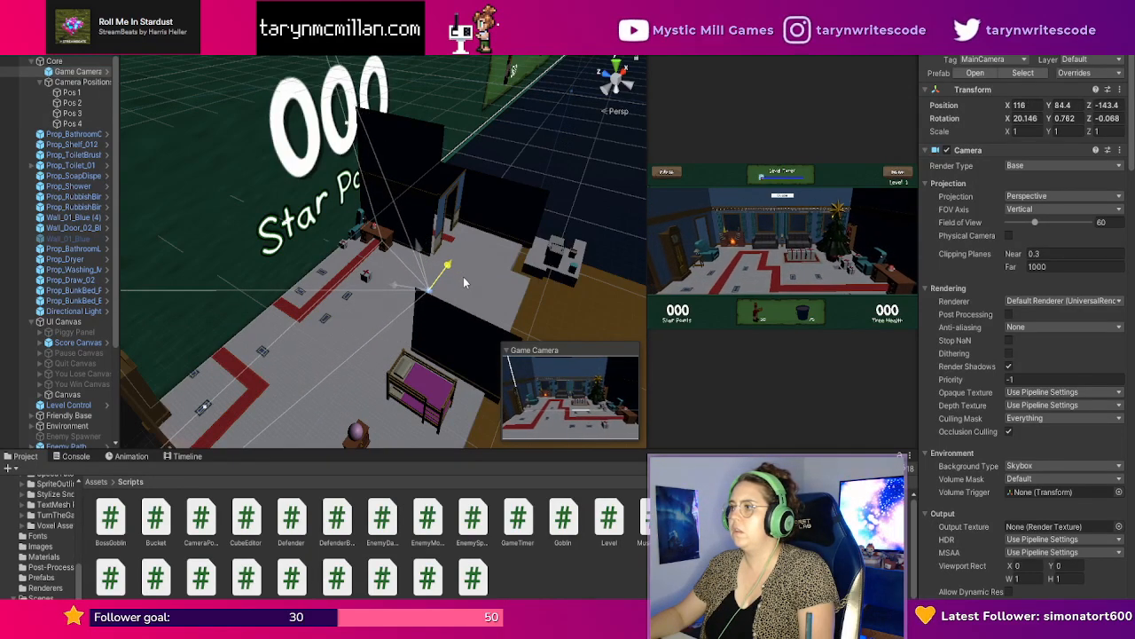
{"action": "left_click_drag", "start_coordinate": [648, 309], "coordinate": [661, 275]}
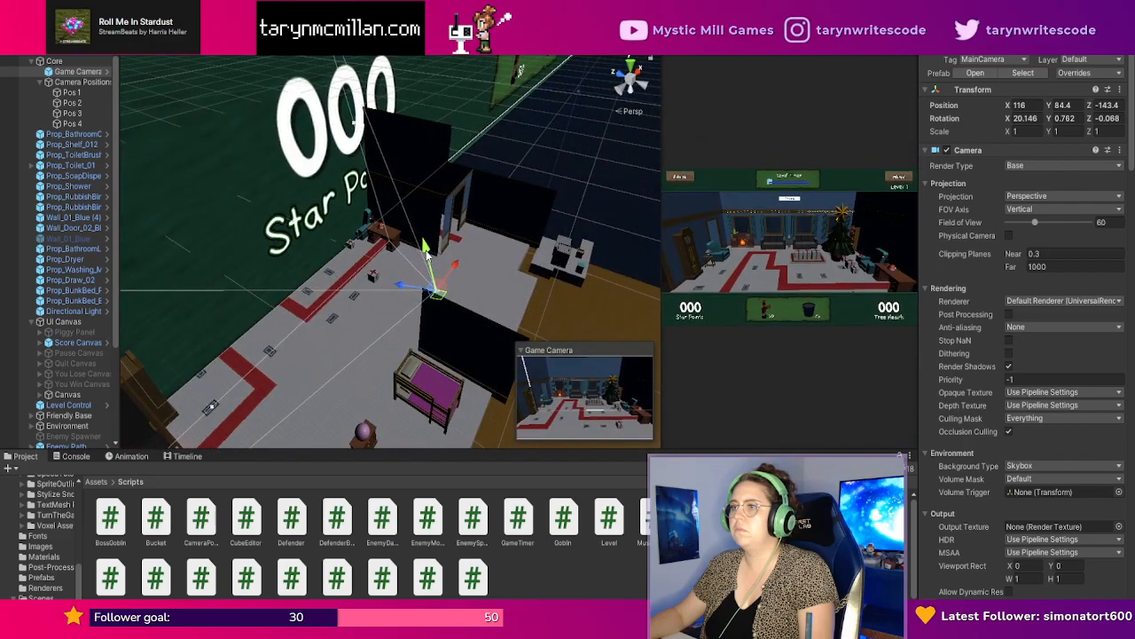
{"action": "left_click_drag", "start_coordinate": [425, 247], "coordinate": [442, 275]}
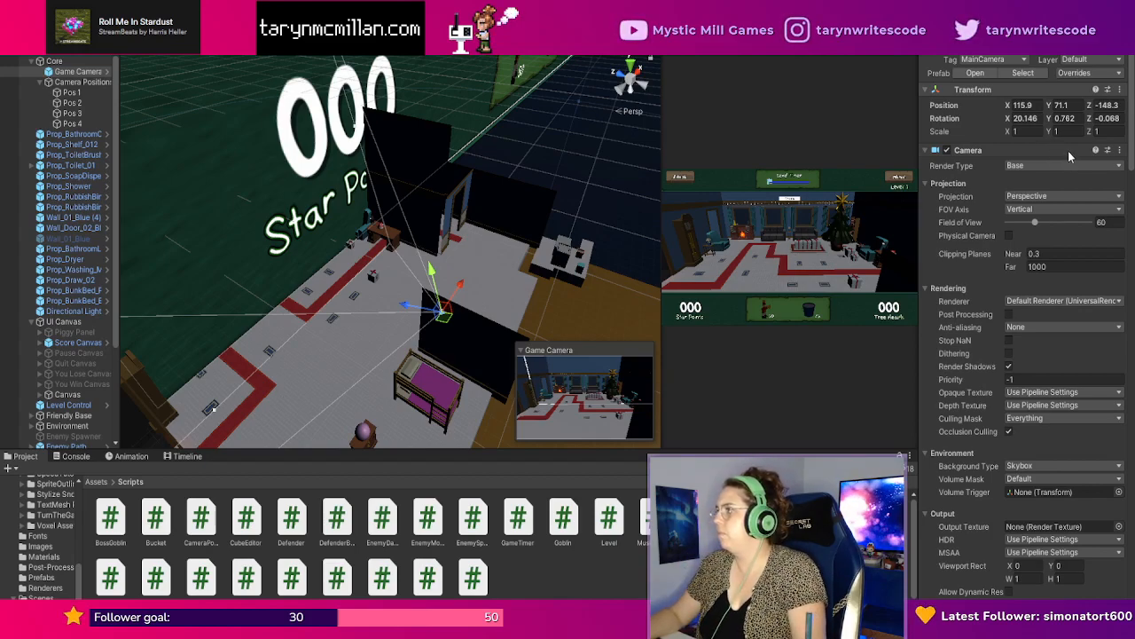
Apply the Game Camera's position and rotation to Pos 1, with its Y and Z rotation set to 0.
{"action": "left_click", "coordinate": [71, 93]}
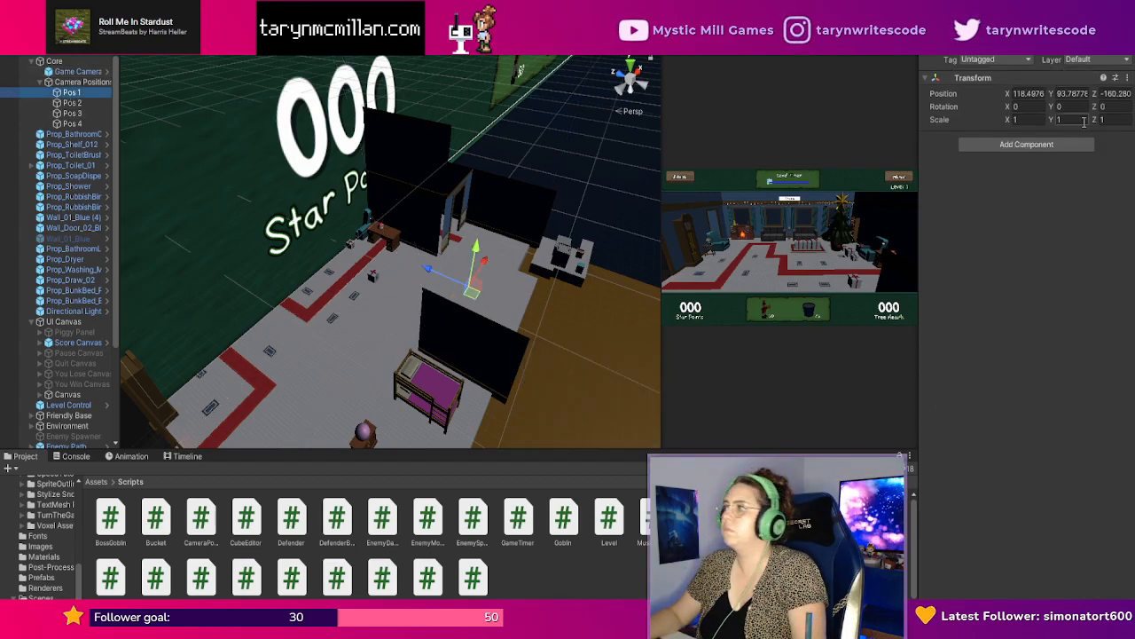
{"action": "right_click", "coordinate": [1006, 78]}
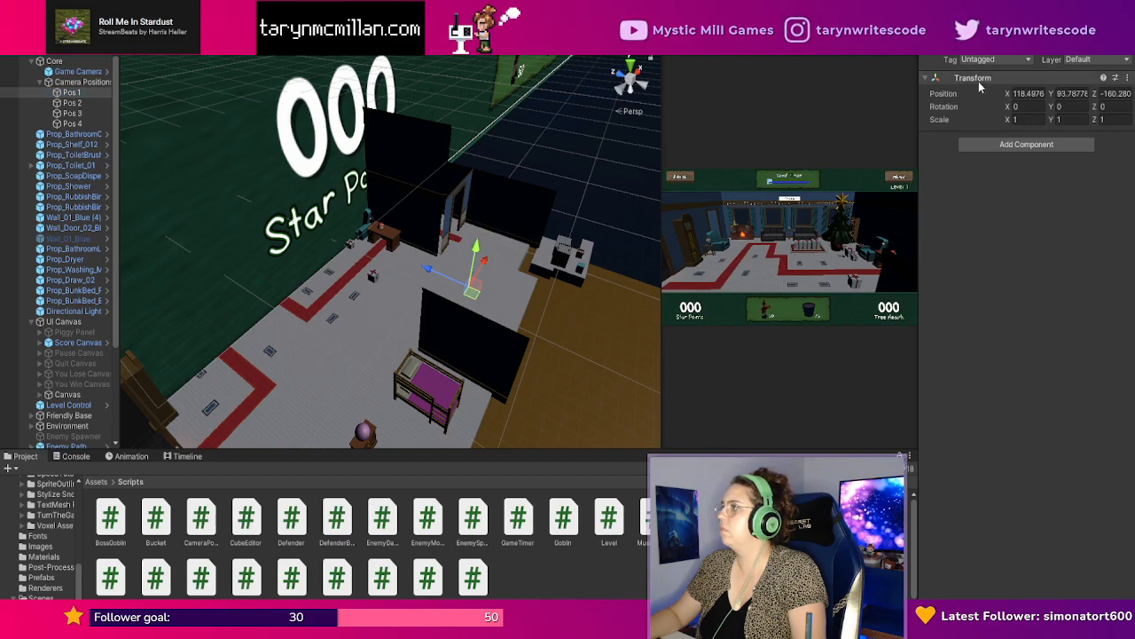
{"action": "left_click", "coordinate": [1048, 173]}
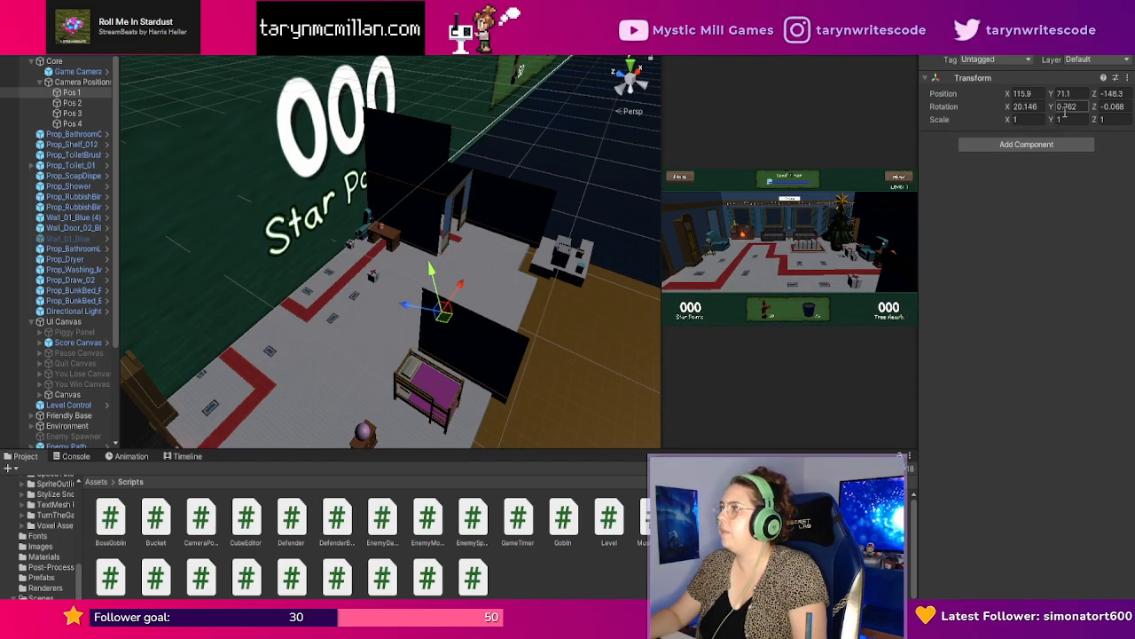
{"action": "type", "text": "0"}
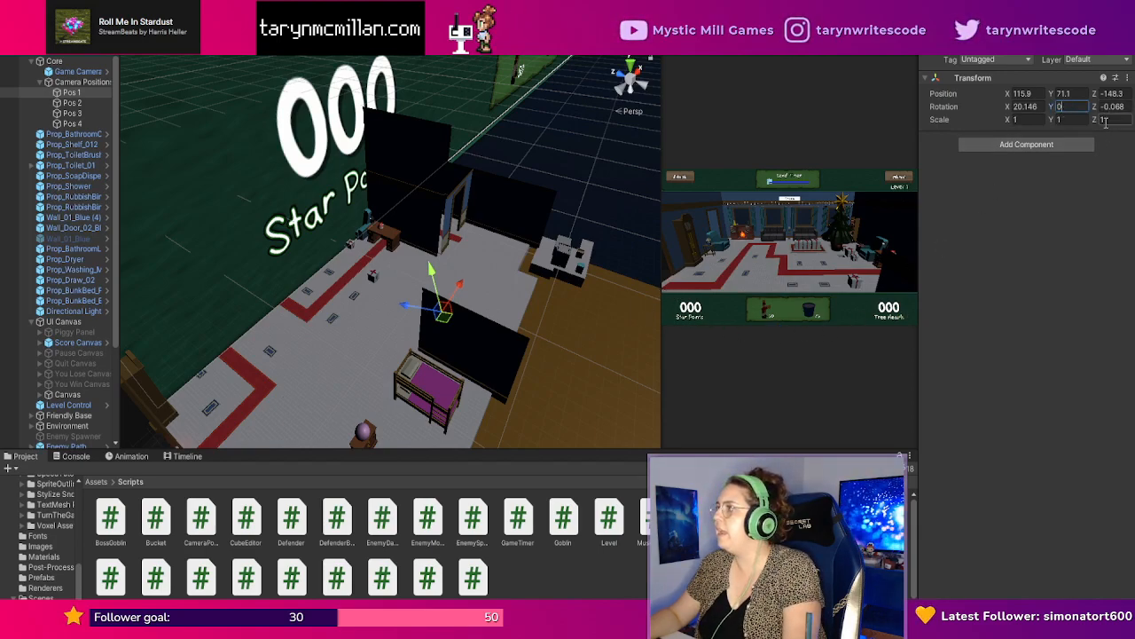
{"action": "left_click", "coordinate": [1109, 107]}
{"action": "type", "text": "0"}
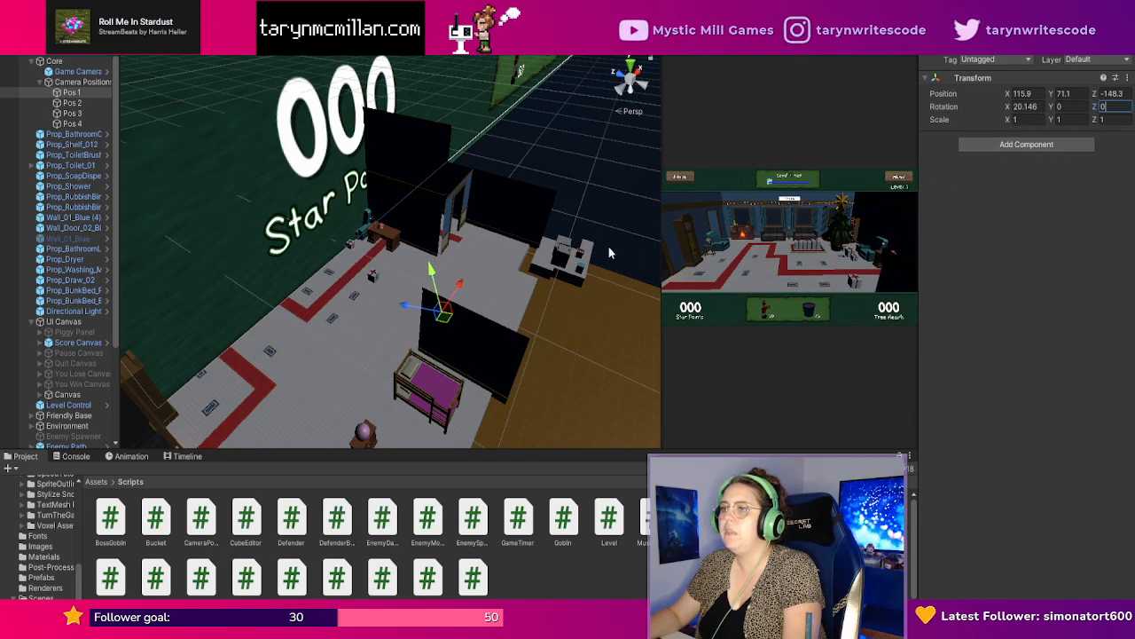
Enlarge the Game view, run the level and dismiss the tutorial messages to check the first camera position.
{"action": "left_click", "coordinate": [658, 270]}
{"action": "left_click_drag", "start_coordinate": [661, 269], "coordinate": [220, 147]}
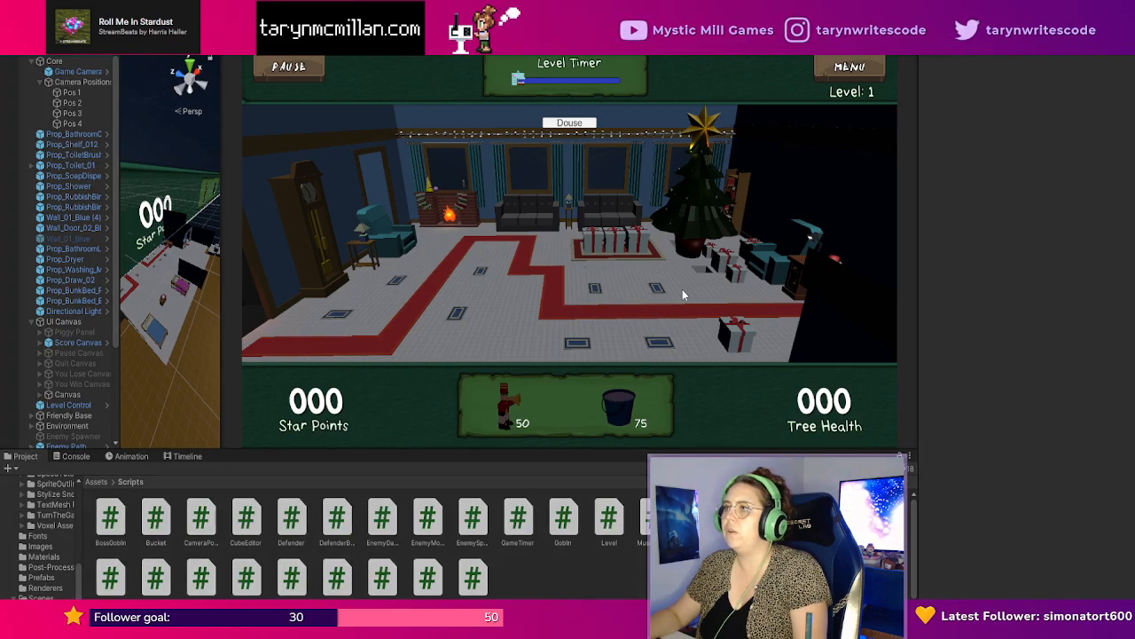
{"action": "left_click", "coordinate": [511, 222]}
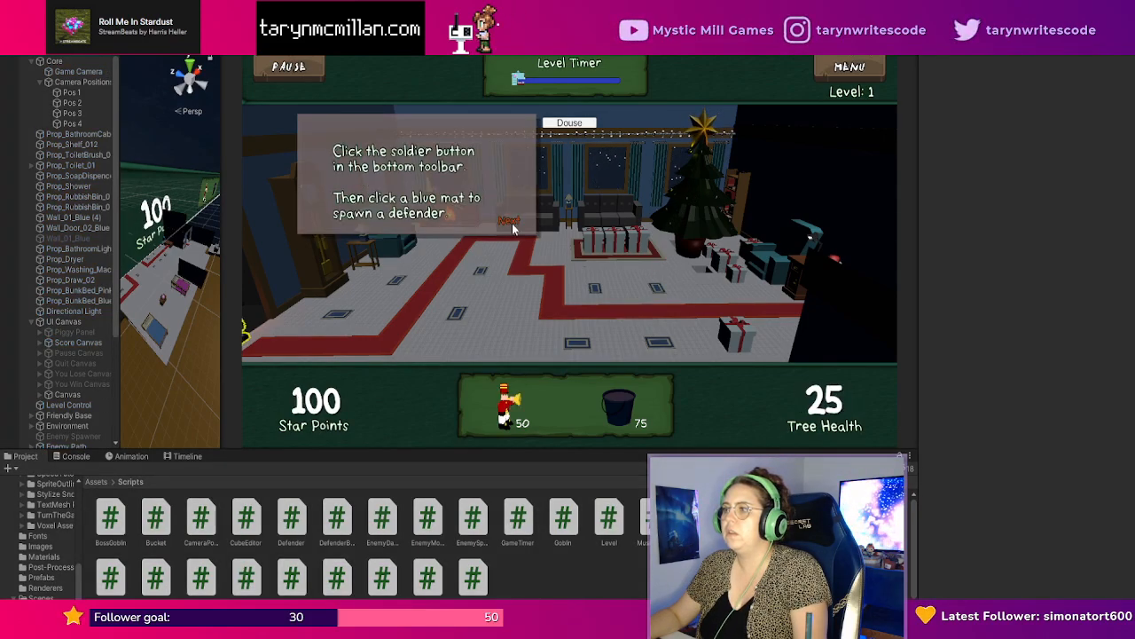
{"action": "left_click", "coordinate": [513, 222]}
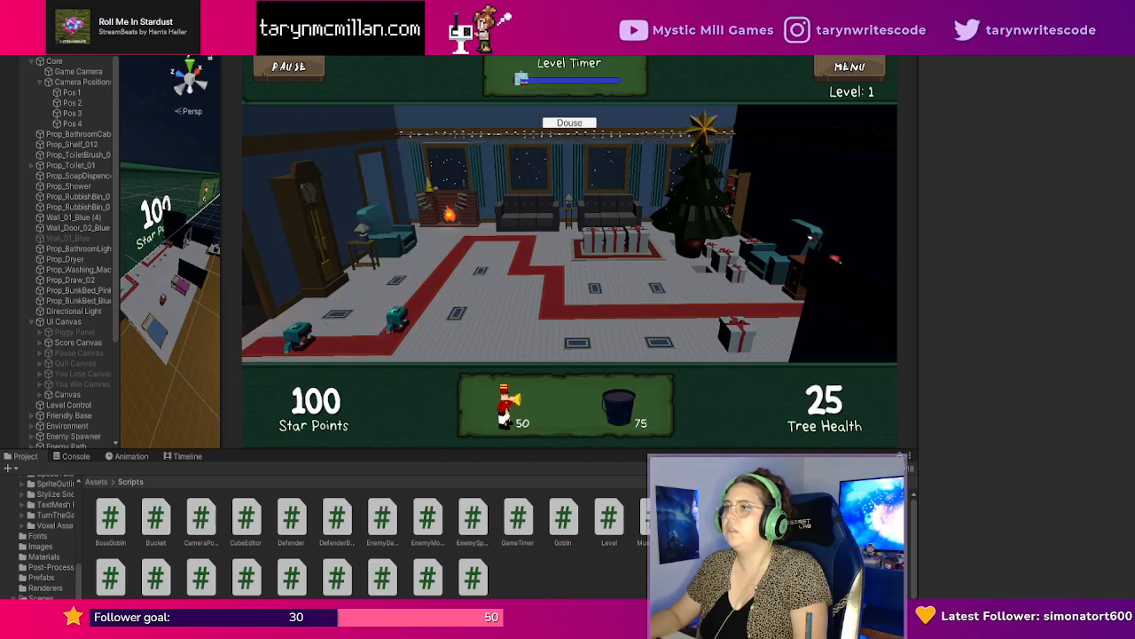
Stop the running level, focus on Pos 2 and widen the Scene view around it.
{"action": "left_click", "coordinate": [546, 12]}
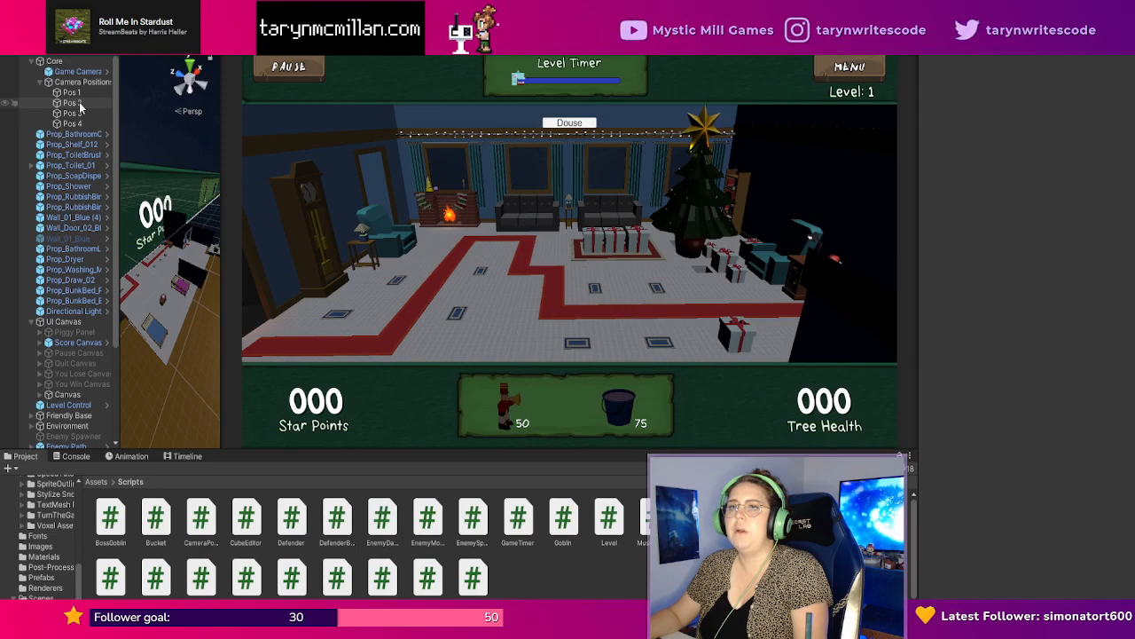
{"action": "double_click", "coordinate": [80, 106]}
{"action": "left_click_drag", "start_coordinate": [220, 266], "coordinate": [762, 295]}
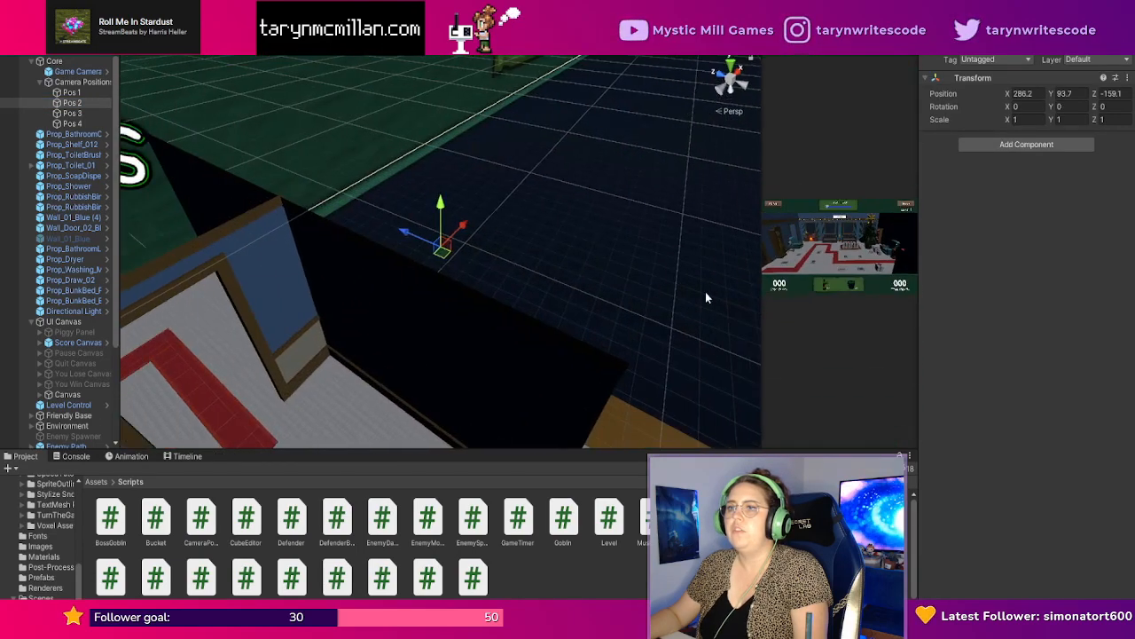
{"action": "right_click_drag", "start_coordinate": [626, 311], "coordinate": [600, 344]}
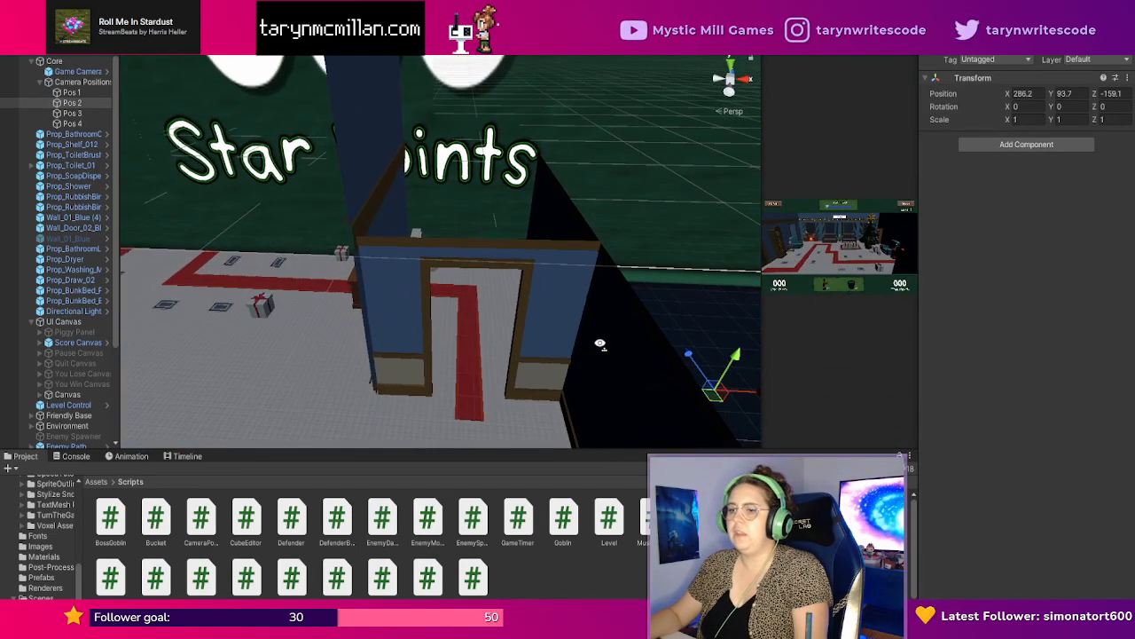
{"action": "scroll", "coordinate": [600, 342], "scroll_direction": "down", "scroll_amount": 3}
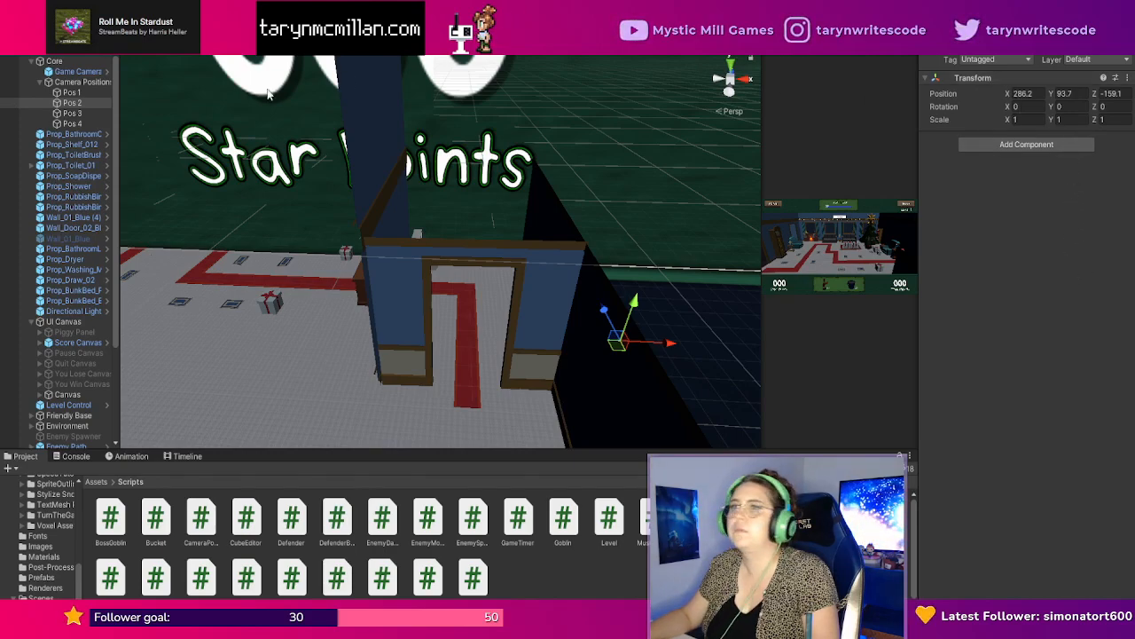
Apply Pos 2's position and rotation to the Game Camera: X 286.2, Y 93.7, Z -159.1 with all rotations 0.
{"action": "left_click", "coordinate": [75, 71]}
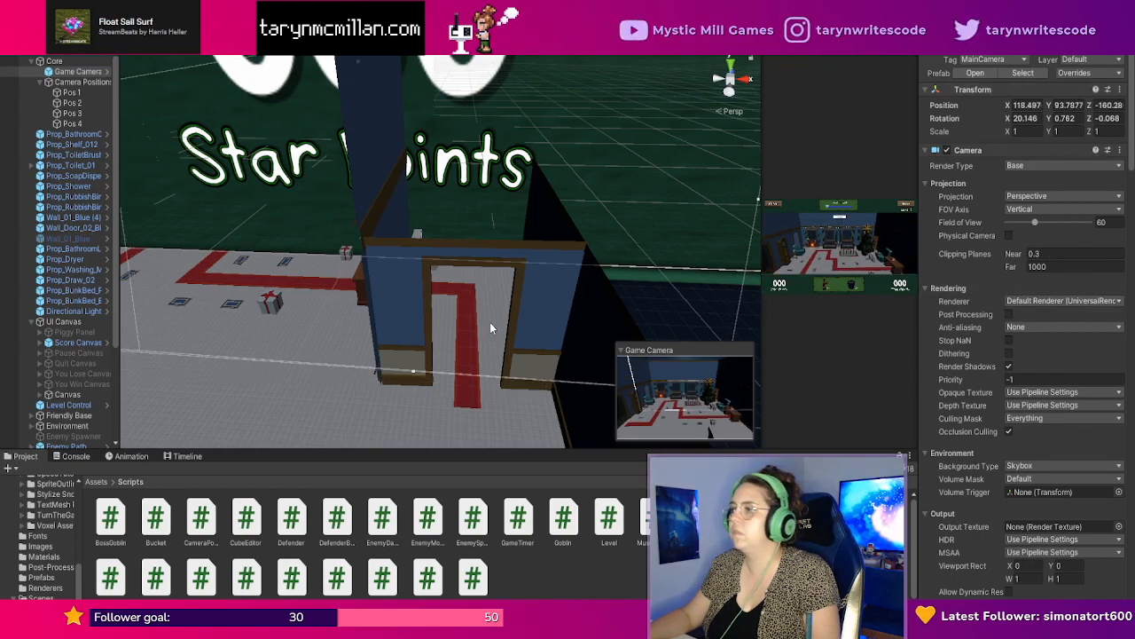
{"action": "left_click", "coordinate": [74, 103]}
{"action": "left_click", "coordinate": [78, 93]}
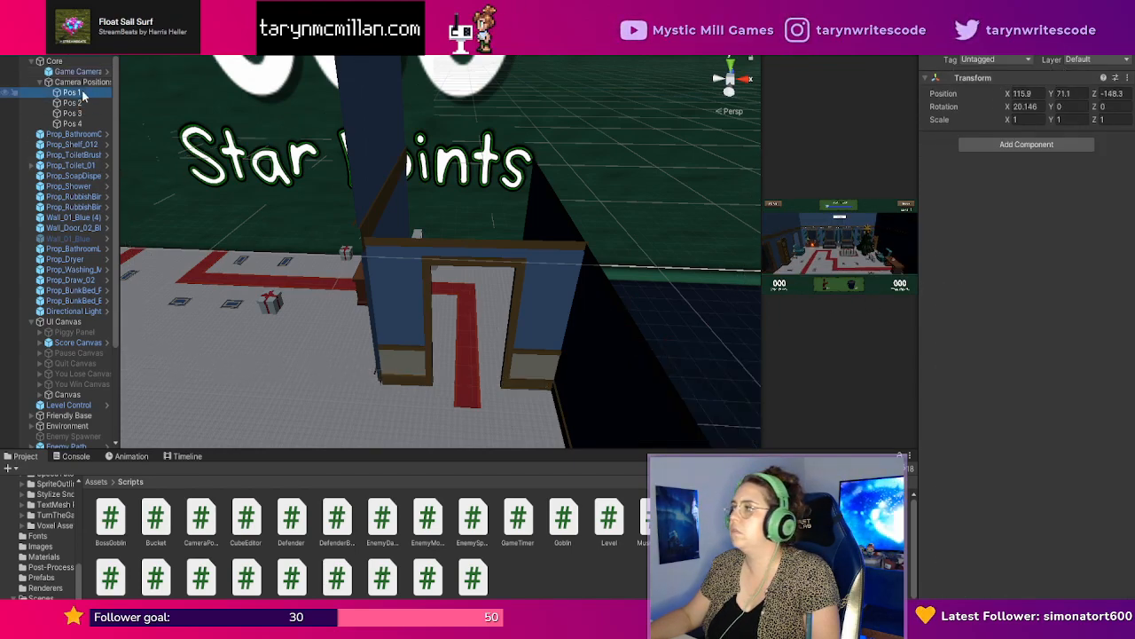
{"action": "double_click", "coordinate": [102, 93]}
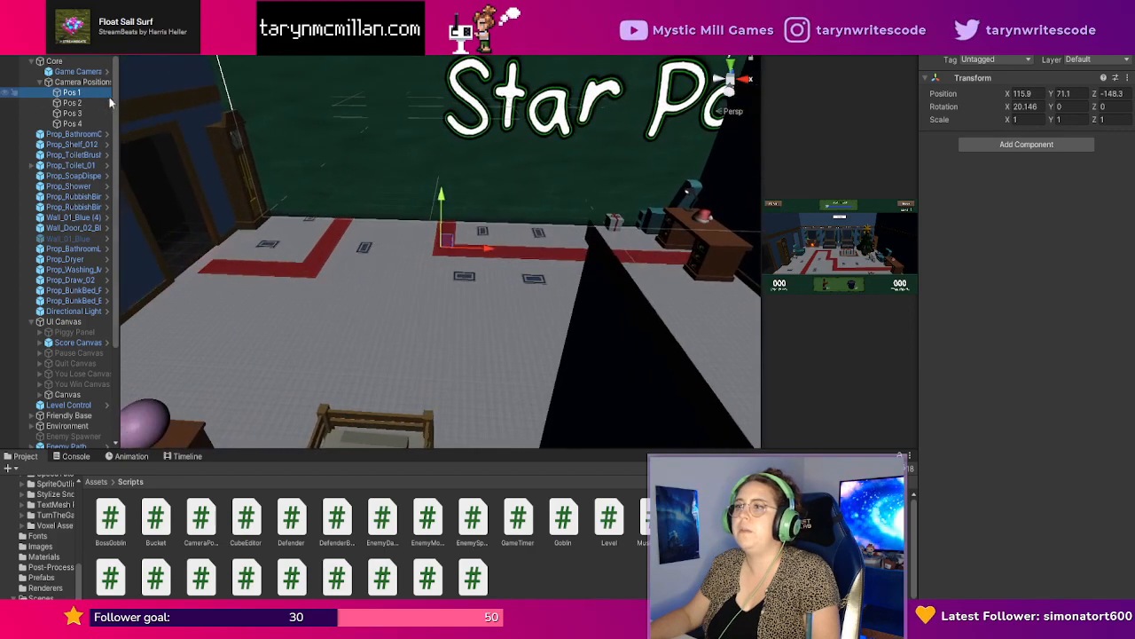
{"action": "double_click", "coordinate": [108, 103]}
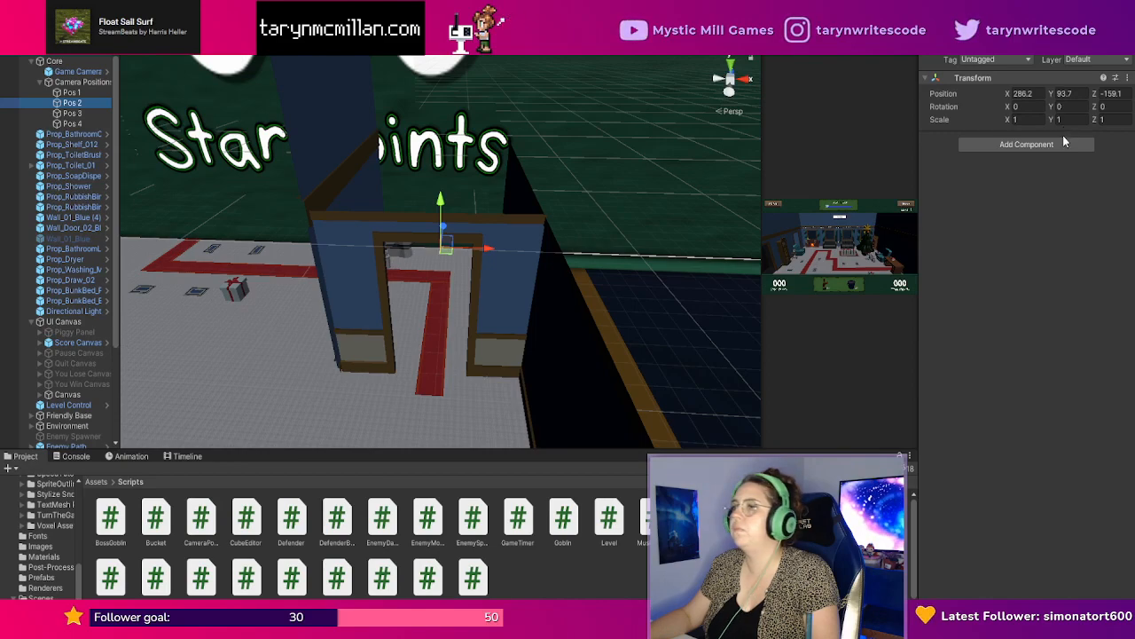
{"action": "left_click", "coordinate": [88, 73]}
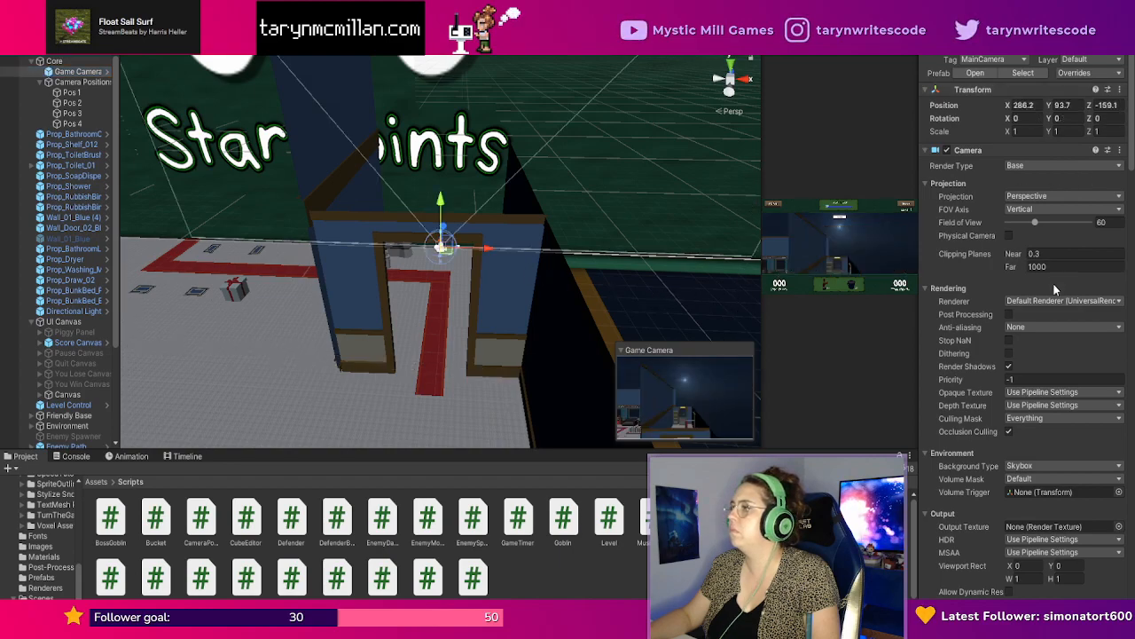
Check the Game Camera's components down to the Camera Pos list of its Camera Pos Controller script.
{"action": "scroll", "coordinate": [1051, 281], "scroll_direction": "down", "scroll_amount": 15}
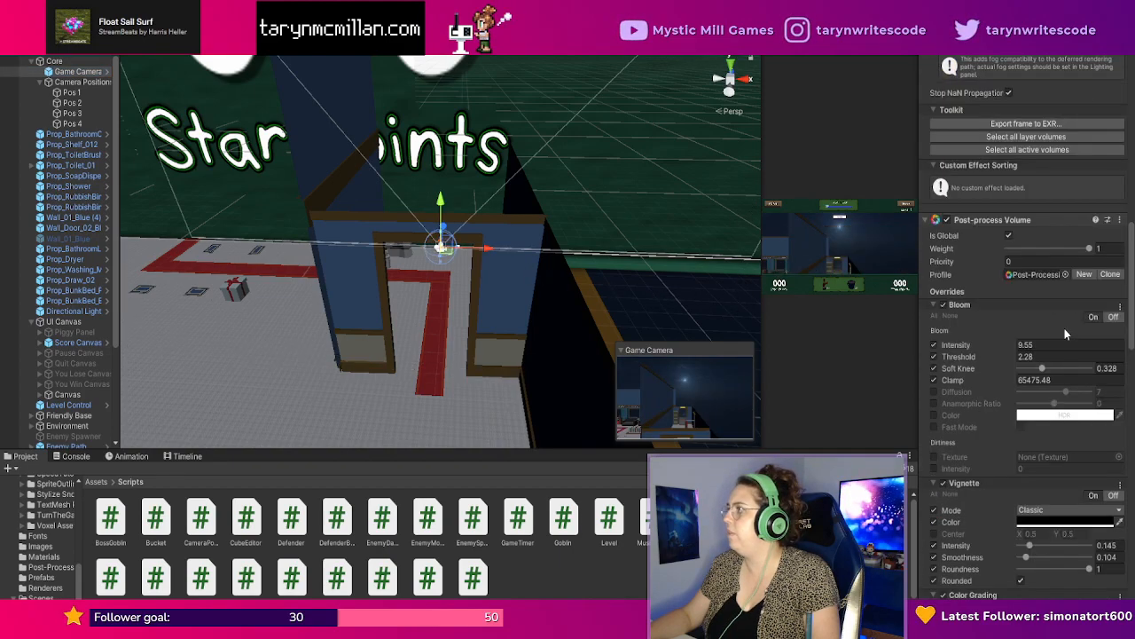
{"action": "scroll", "coordinate": [1065, 328], "scroll_direction": "down", "scroll_amount": 15}
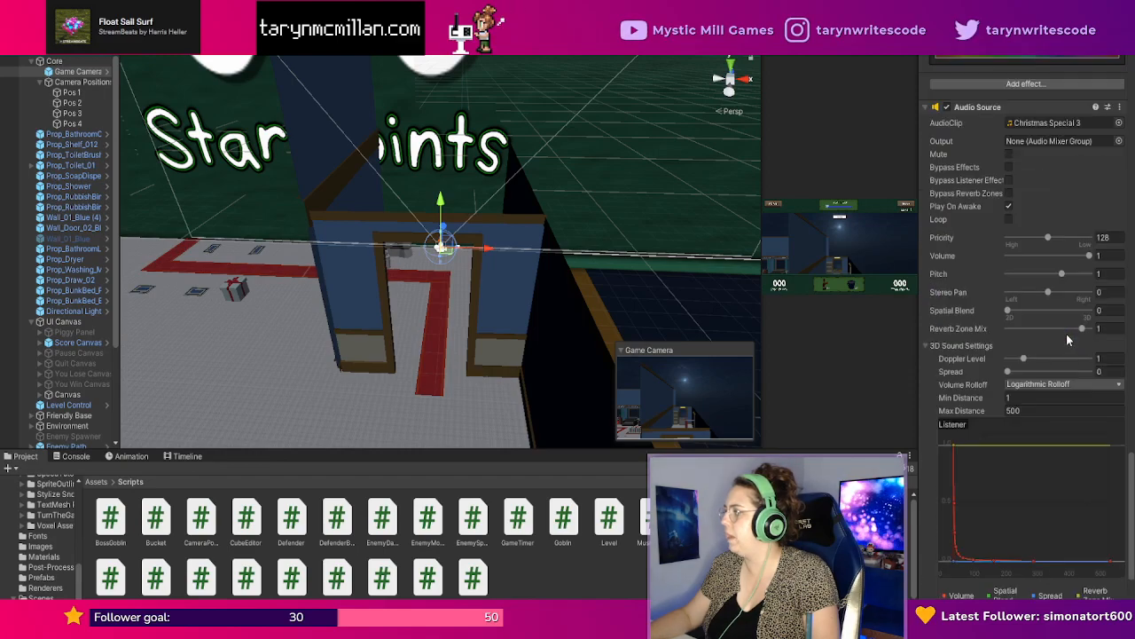
{"action": "scroll", "coordinate": [1067, 335], "scroll_direction": "down", "scroll_amount": 5}
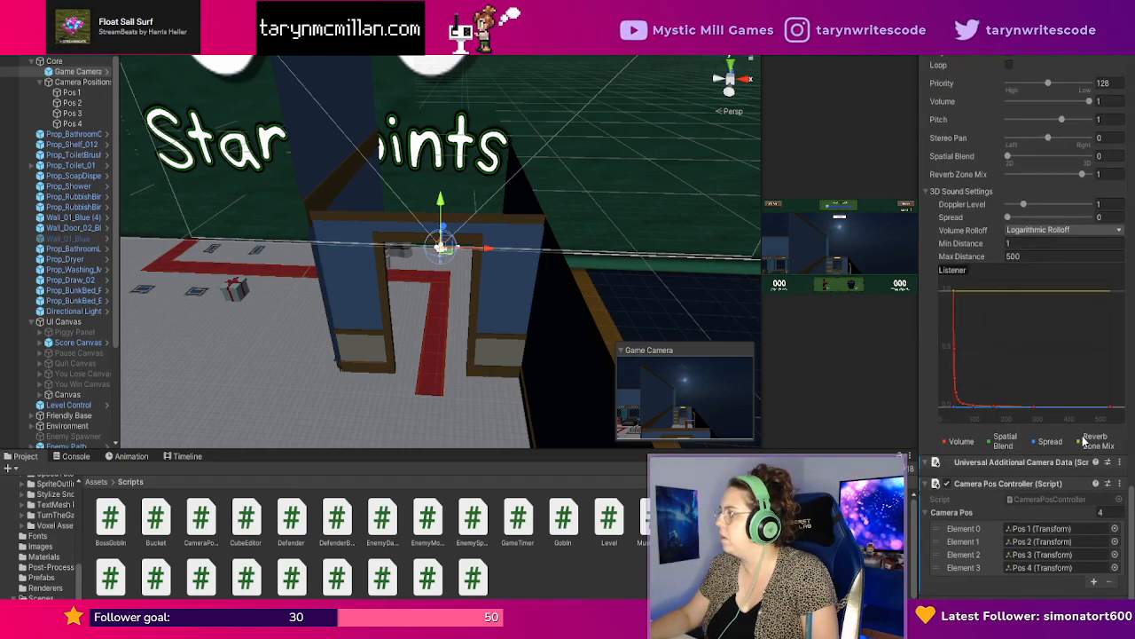
{"action": "scroll", "coordinate": [1076, 430], "scroll_direction": "up", "scroll_amount": 15}
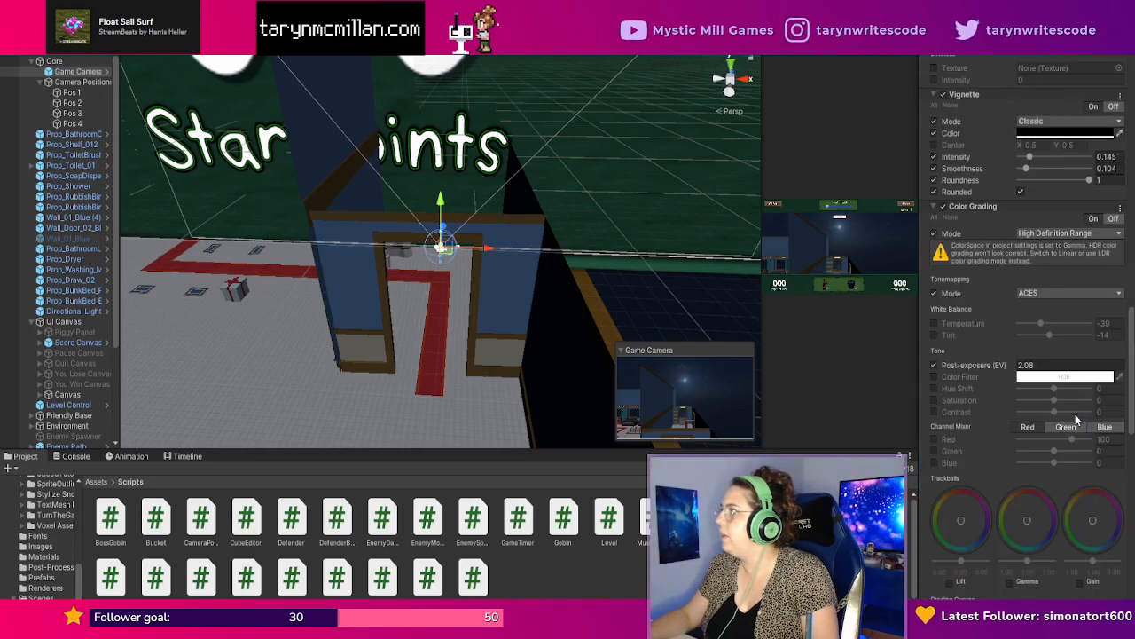
{"action": "scroll", "coordinate": [1087, 417], "scroll_direction": "up", "scroll_amount": 10}
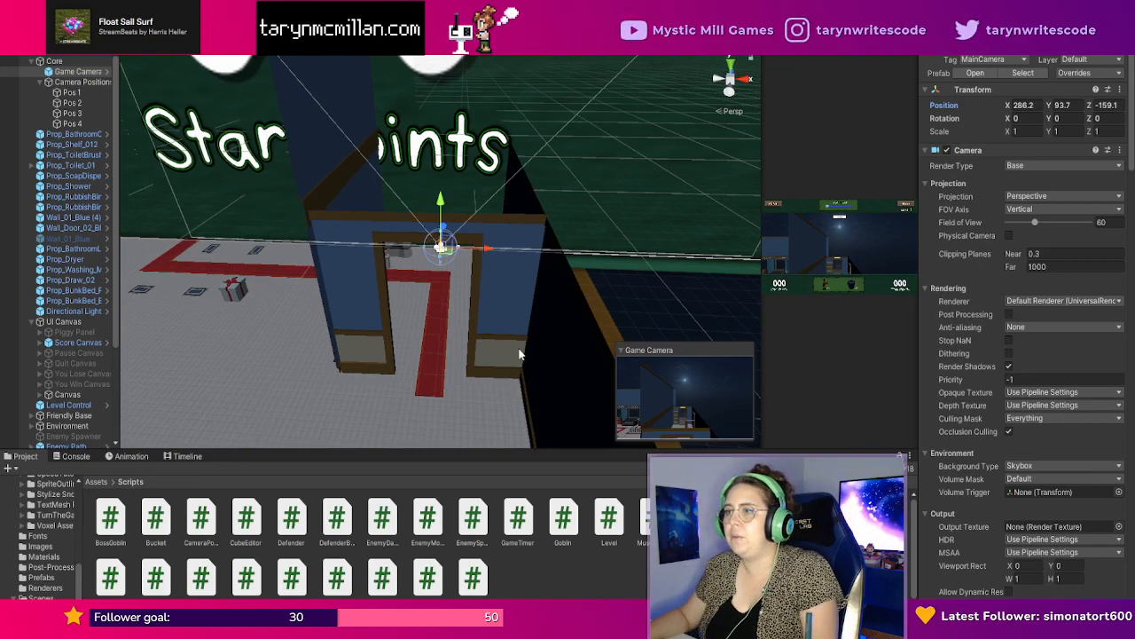
Enlarge the Game view beside the Scene view and lower the Game Camera to about Y 90.94.
{"action": "right_click_drag", "start_coordinate": [521, 354], "coordinate": [530, 381]}
{"action": "mouse_move", "coordinate": [511, 342]}
{"action": "middle_mouse_down"}
{"action": "mouse_move", "coordinate": [526, 339]}
{"action": "mouse_move", "coordinate": [513, 338]}
{"action": "middle_mouse_up"}
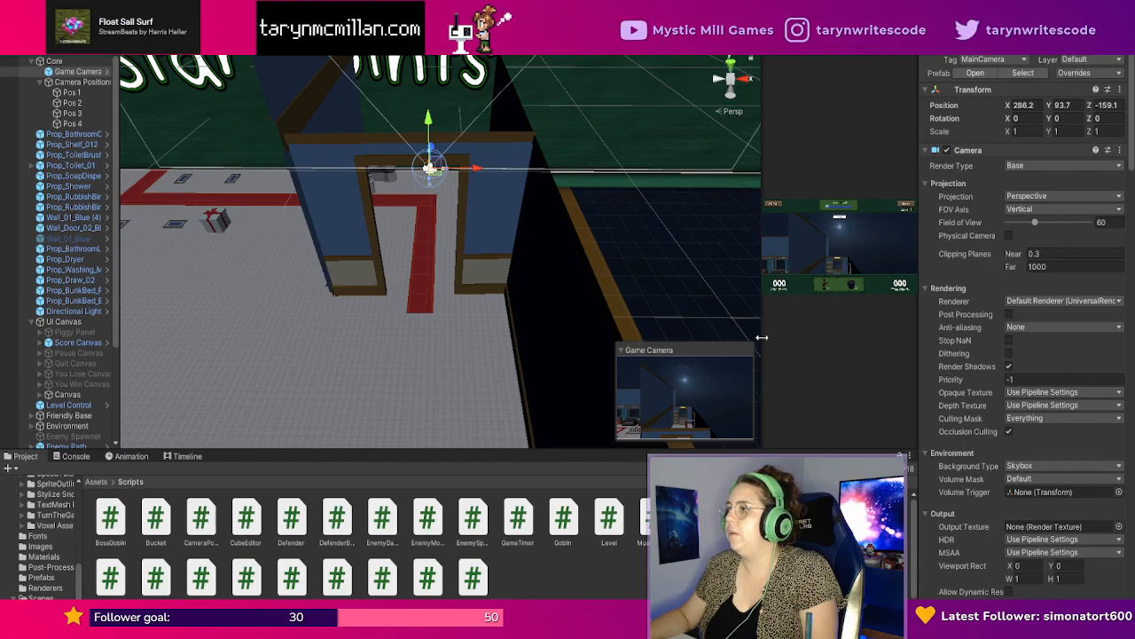
{"action": "left_click_drag", "start_coordinate": [761, 337], "coordinate": [529, 222]}
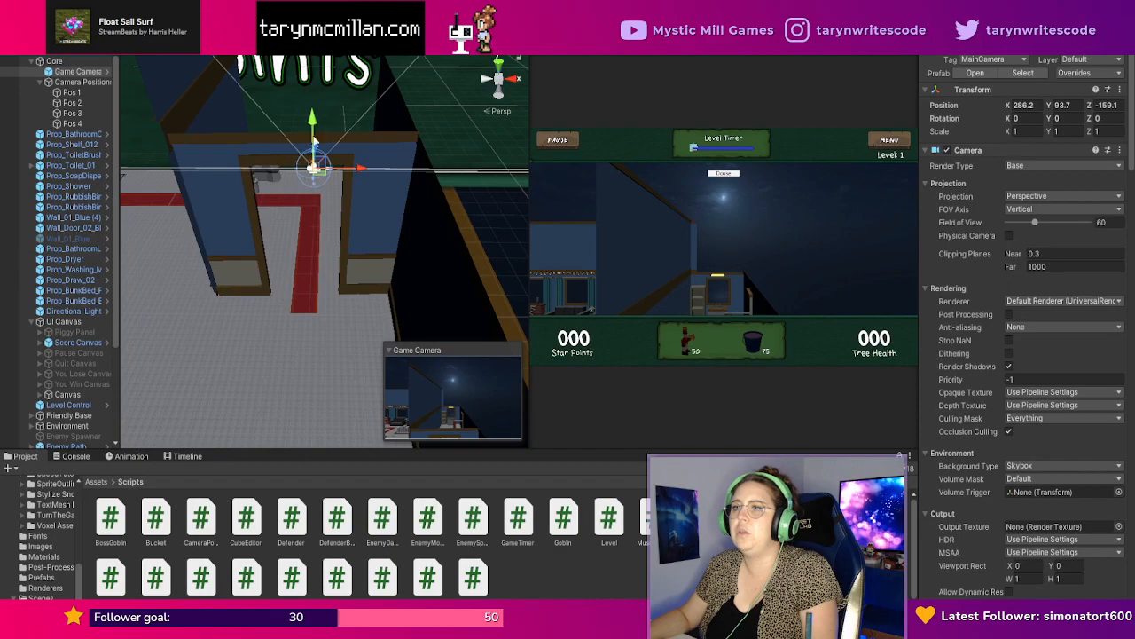
{"action": "left_click_drag", "start_coordinate": [315, 142], "coordinate": [333, 178]}
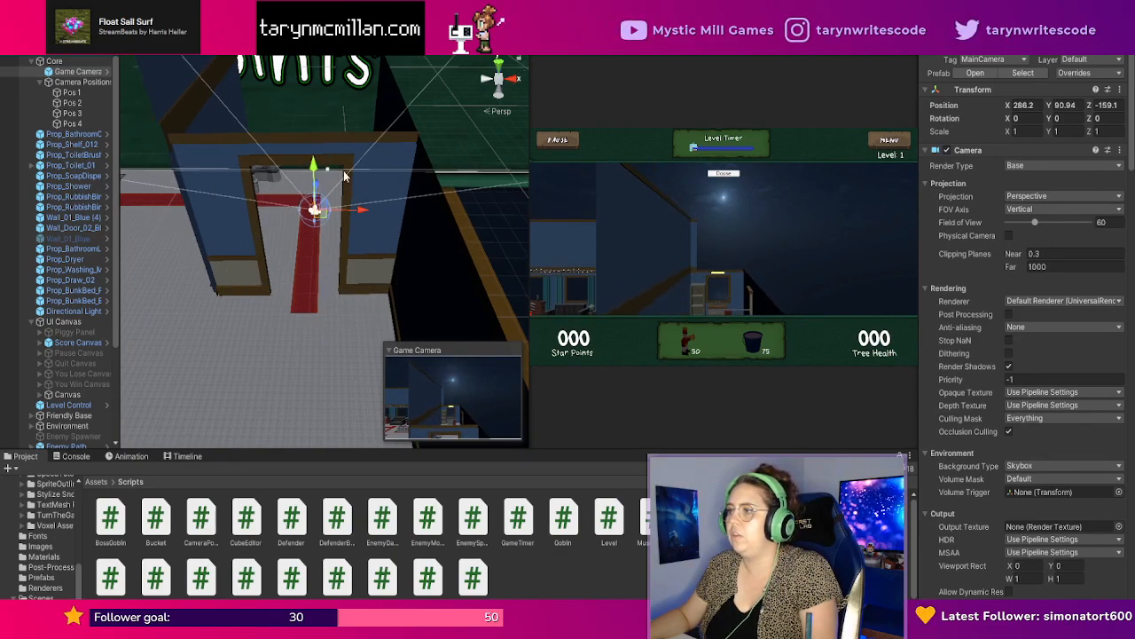
Tilt the Game Camera downward to an X rotation of about 23.6.
{"action": "right_click_drag", "start_coordinate": [417, 182], "coordinate": [424, 203]}
{"action": "right_click_drag", "start_coordinate": [355, 232], "coordinate": [603, 241]}
{"action": "middle_click_drag", "start_coordinate": [218, 236], "coordinate": [594, 211]}
{"action": "scroll", "coordinate": [607, 210], "scroll_direction": "up", "scroll_amount": 1}
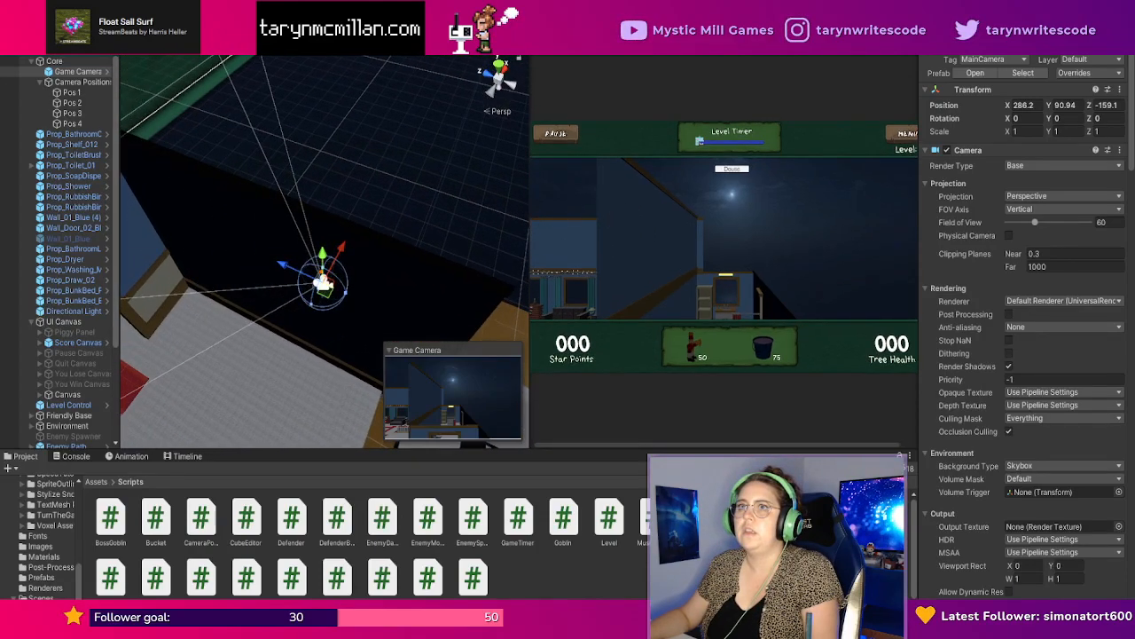
{"action": "key", "text": "e"}
{"action": "left_click_drag", "start_coordinate": [341, 306], "coordinate": [344, 257]}
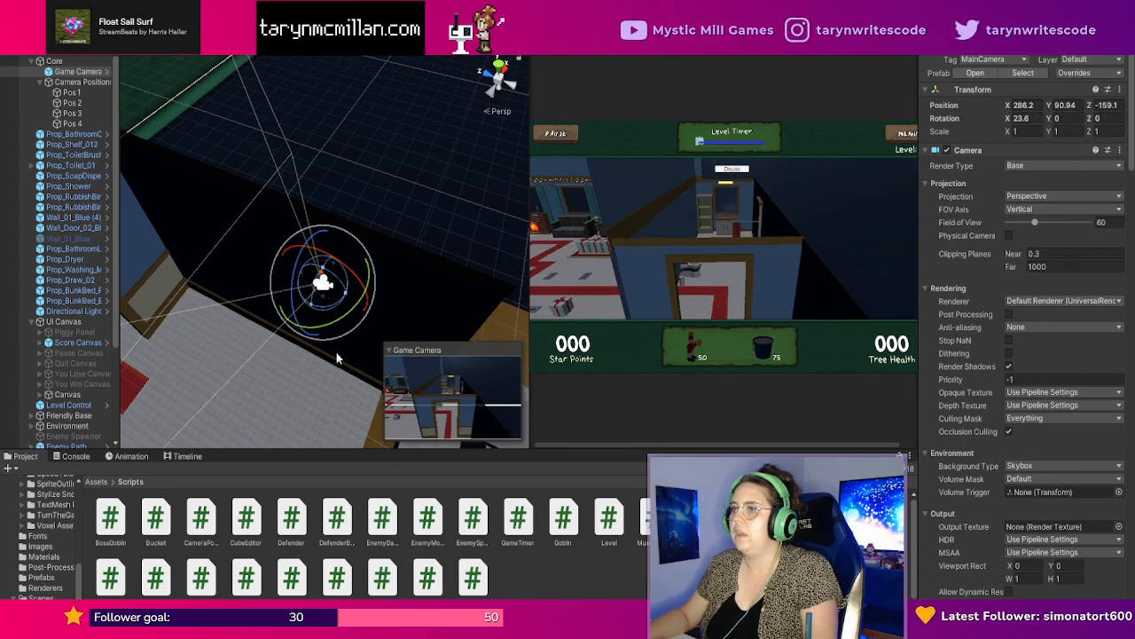
Move the Game Camera lower and forward past the doorway wall, to about Y 82.93, Z -103.37, so it looks into the bathroom.
{"action": "key", "text": "w"}
{"action": "left_click_drag", "start_coordinate": [291, 284], "coordinate": [111, 238]}
{"action": "scroll", "coordinate": [220, 266], "scroll_direction": "down", "scroll_amount": 1}
{"action": "middle_click_drag", "start_coordinate": [316, 282], "coordinate": [514, 313]}
{"action": "left_click_drag", "start_coordinate": [372, 280], "coordinate": [118, 238]}
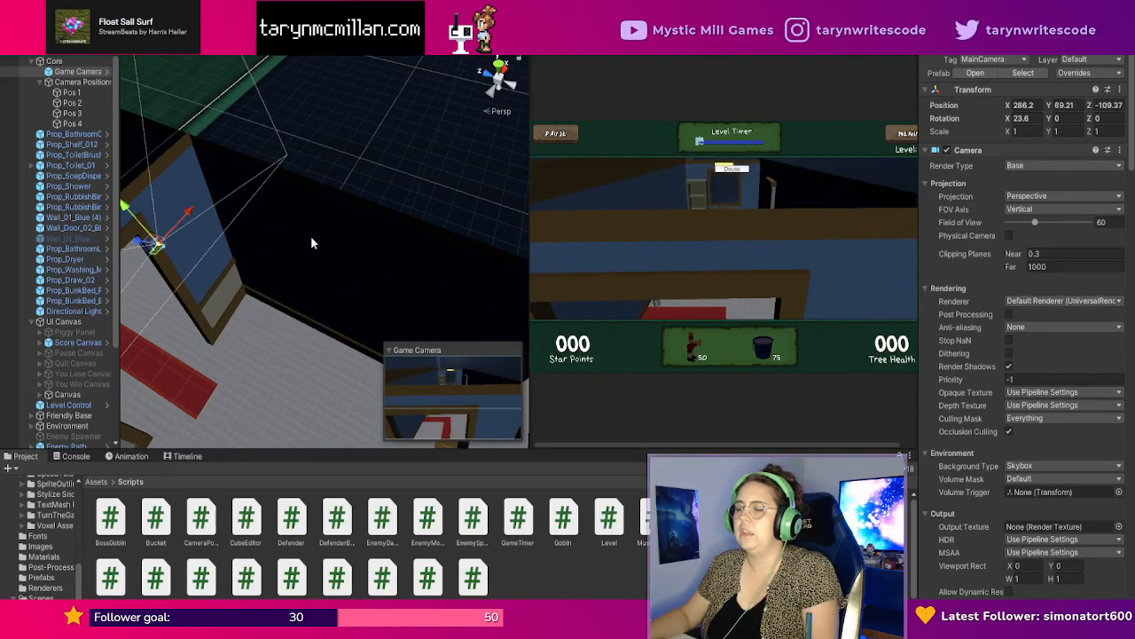
{"action": "scroll", "coordinate": [341, 259], "scroll_direction": "down", "scroll_amount": 3}
{"action": "middle_click_drag", "start_coordinate": [357, 271], "coordinate": [601, 326]}
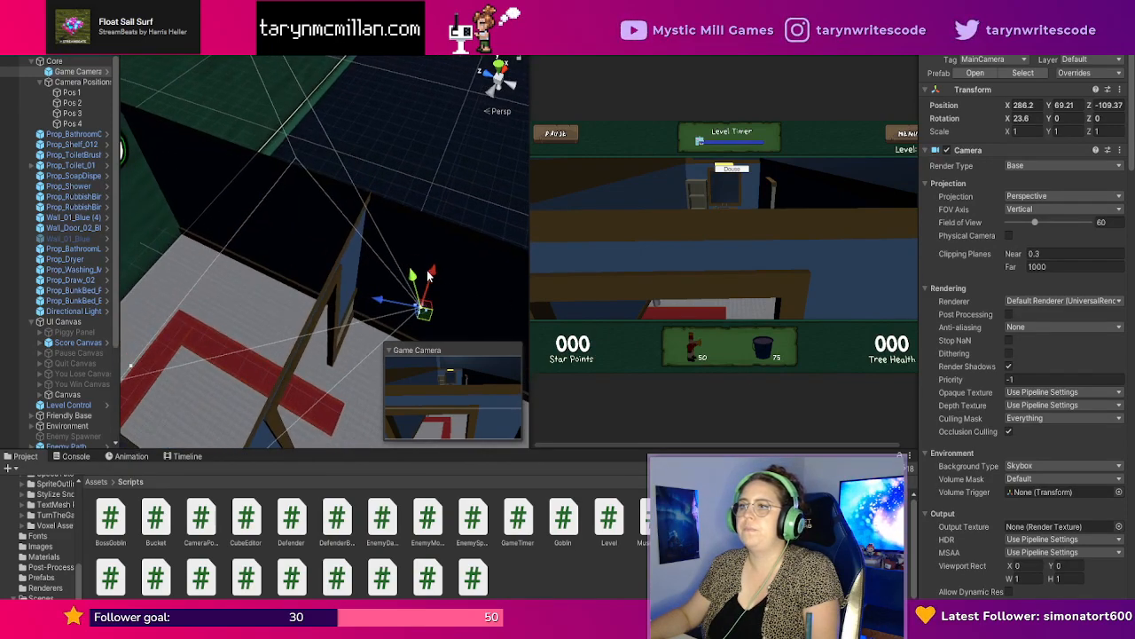
{"action": "left_click_drag", "start_coordinate": [428, 275], "coordinate": [410, 208]}
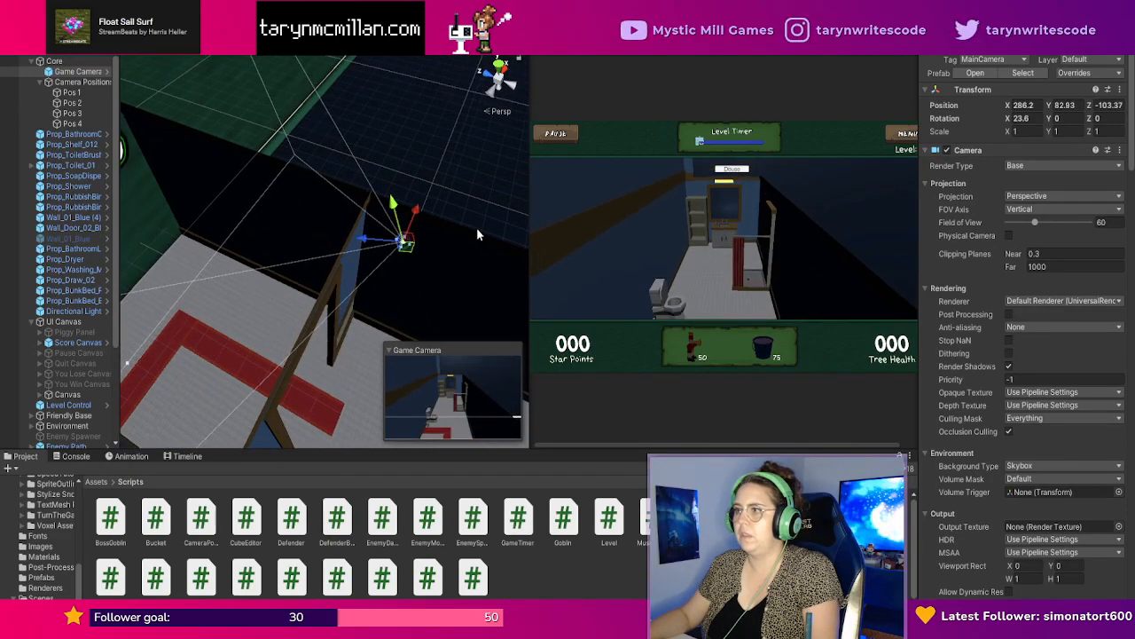
Tilt the Game Camera further down over the bathroom floor to an X rotation of about 36.7.
{"action": "right_click_drag", "start_coordinate": [477, 234], "coordinate": [466, 269]}
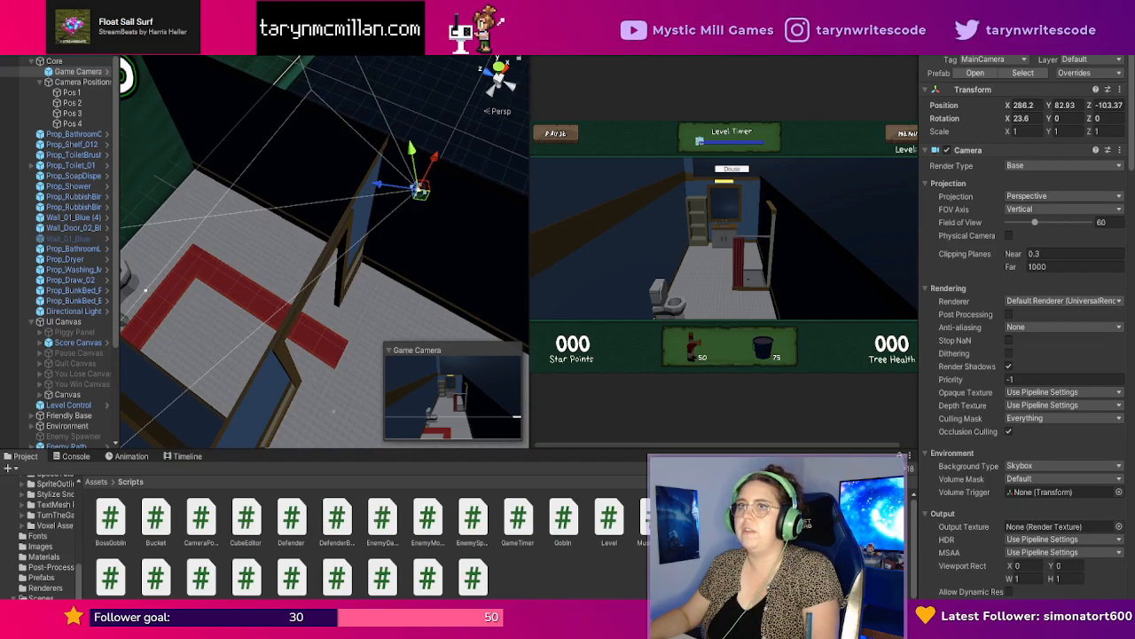
{"action": "key", "text": "e"}
{"action": "mouse_move", "coordinate": [453, 174]}
{"action": "left_mouse_down"}
{"action": "mouse_move", "coordinate": [430, 141]}
{"action": "mouse_move", "coordinate": [452, 159]}
{"action": "left_mouse_up"}
{"action": "key", "text": "w"}
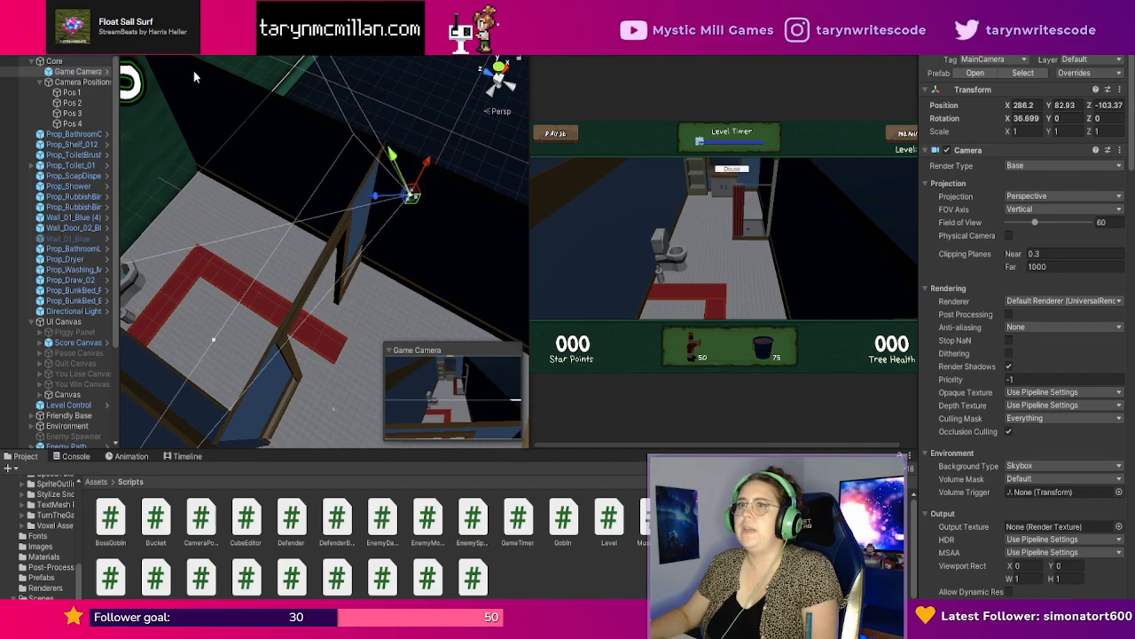
Reposition the Game Camera at Y 80.4, Z -100 and apply its position and rotation to Pos 2.
{"action": "left_click_drag", "start_coordinate": [379, 197], "coordinate": [358, 179]}
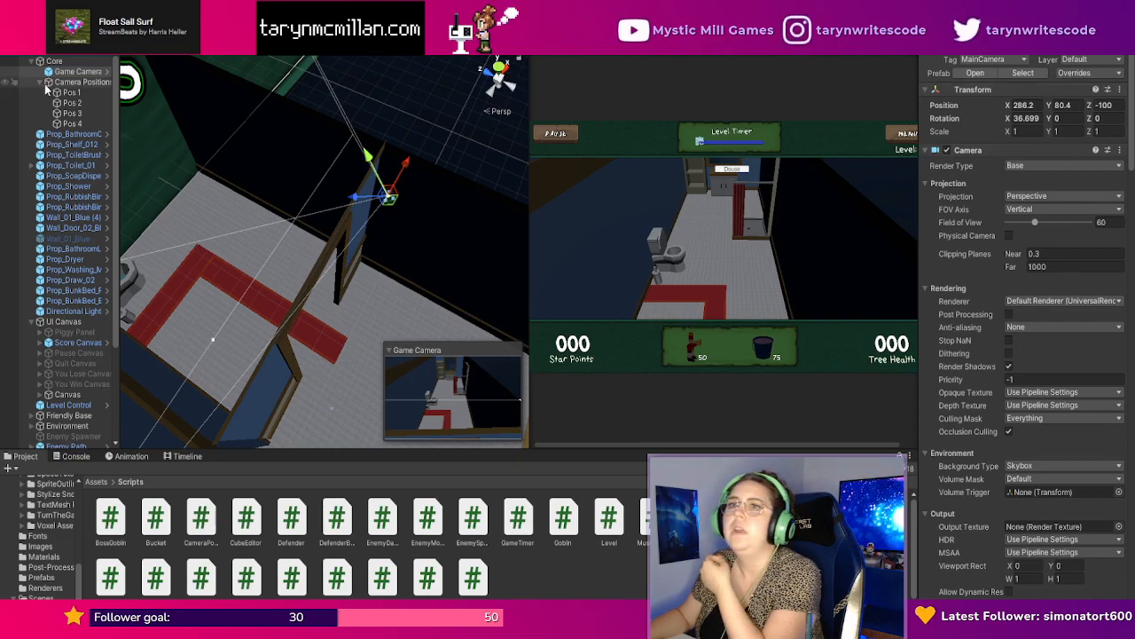
{"action": "left_click", "coordinate": [71, 103]}
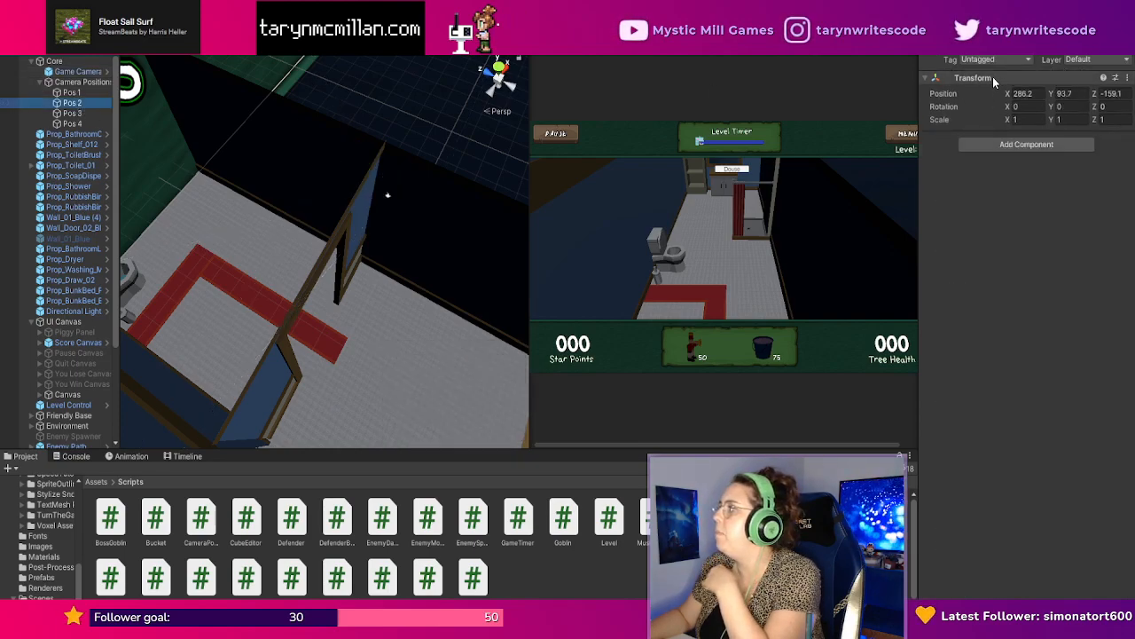
{"action": "left_click", "coordinate": [1078, 164]}
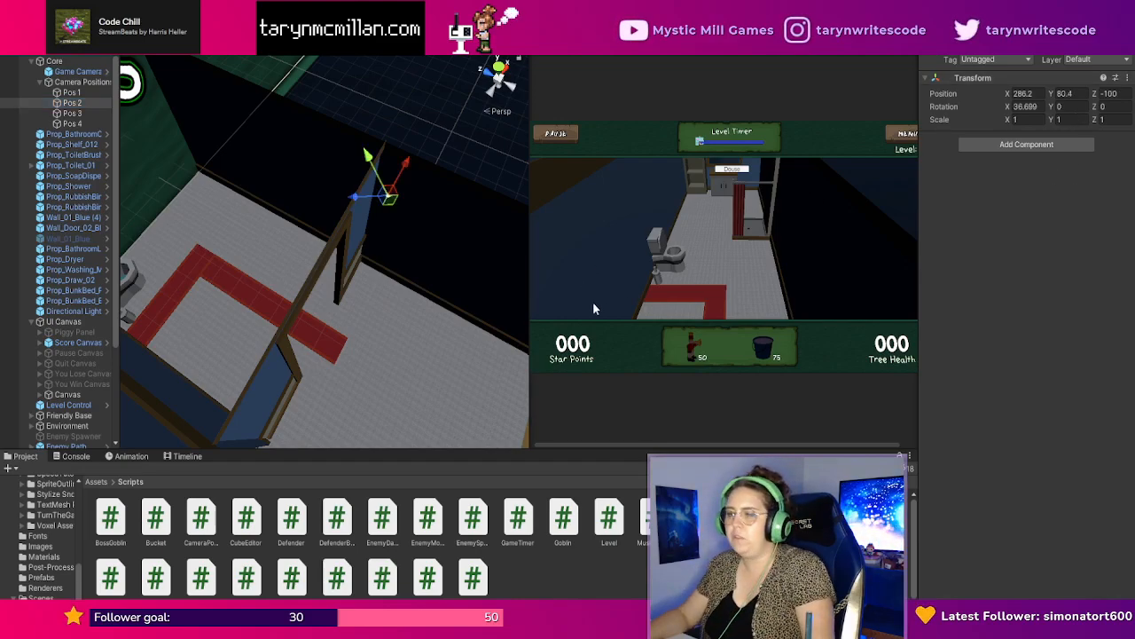
Test the level in an enlarged Game view, dismissing the tutorial messages and switching camera position, and stop it.
{"action": "left_click_drag", "start_coordinate": [534, 320], "coordinate": [182, 190]}
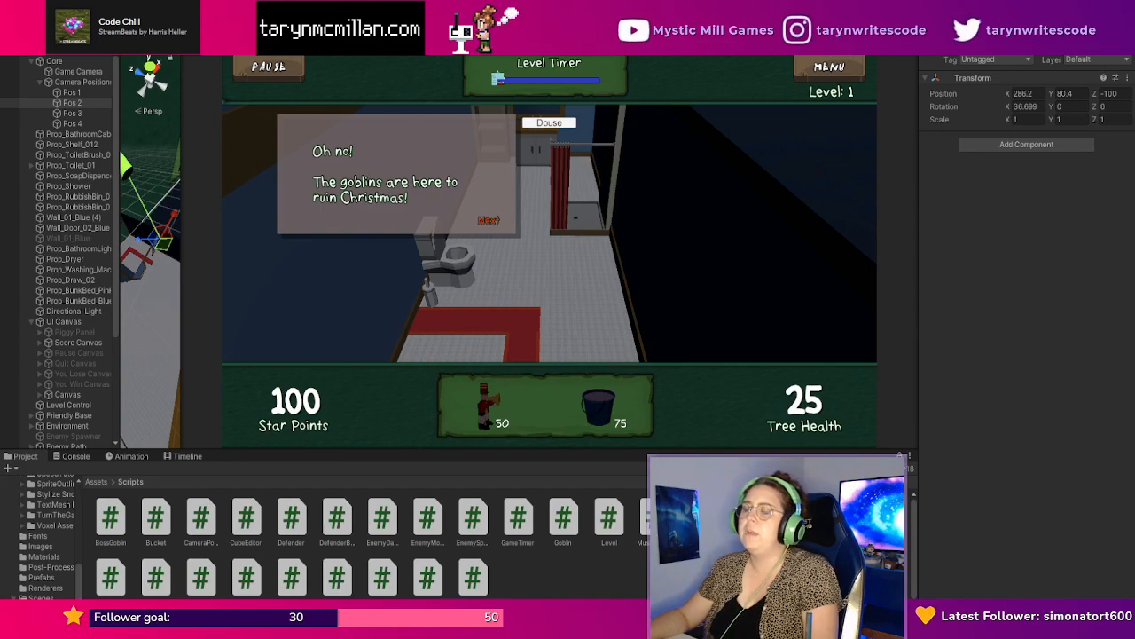
{"action": "left_click", "coordinate": [490, 224]}
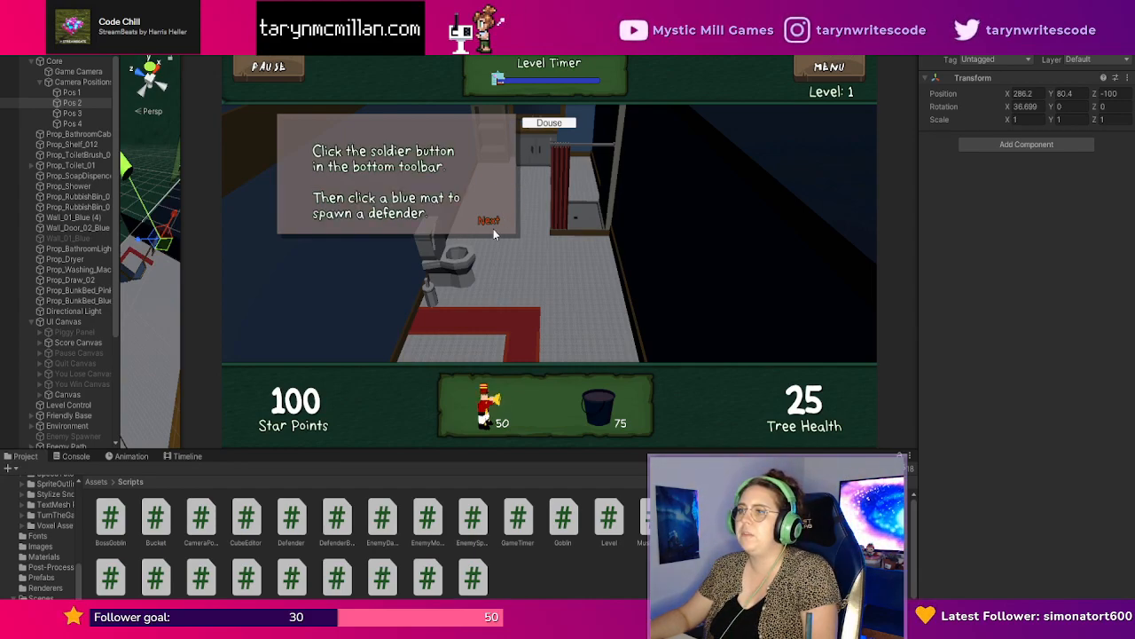
{"action": "left_click", "coordinate": [492, 227]}
{"action": "left_click", "coordinate": [503, 227]}
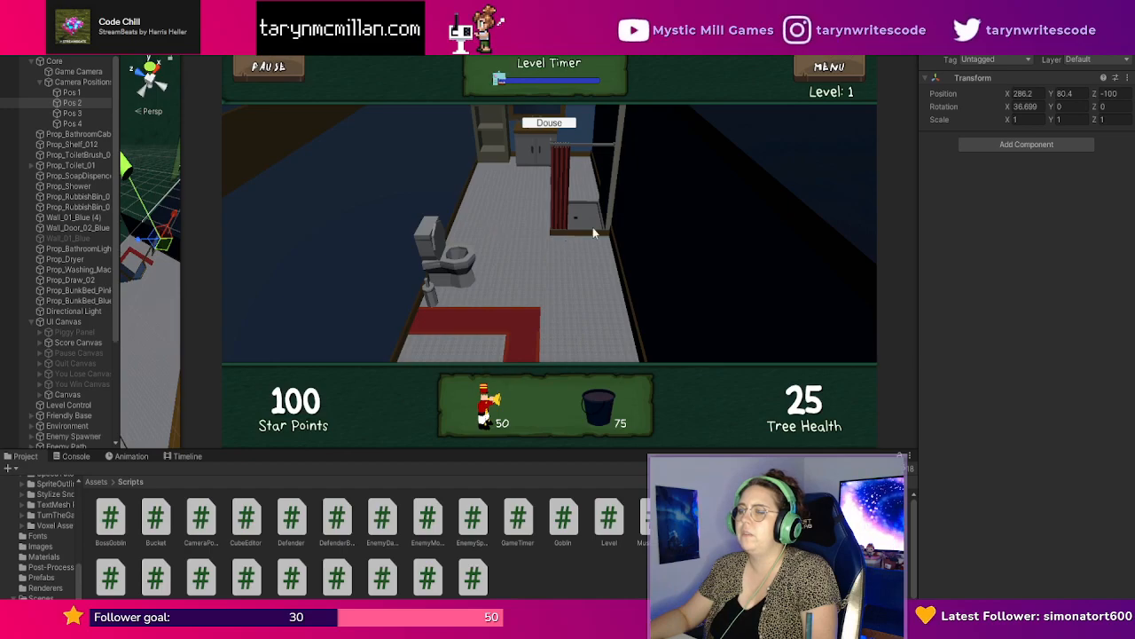
{"action": "key", "text": "space"}
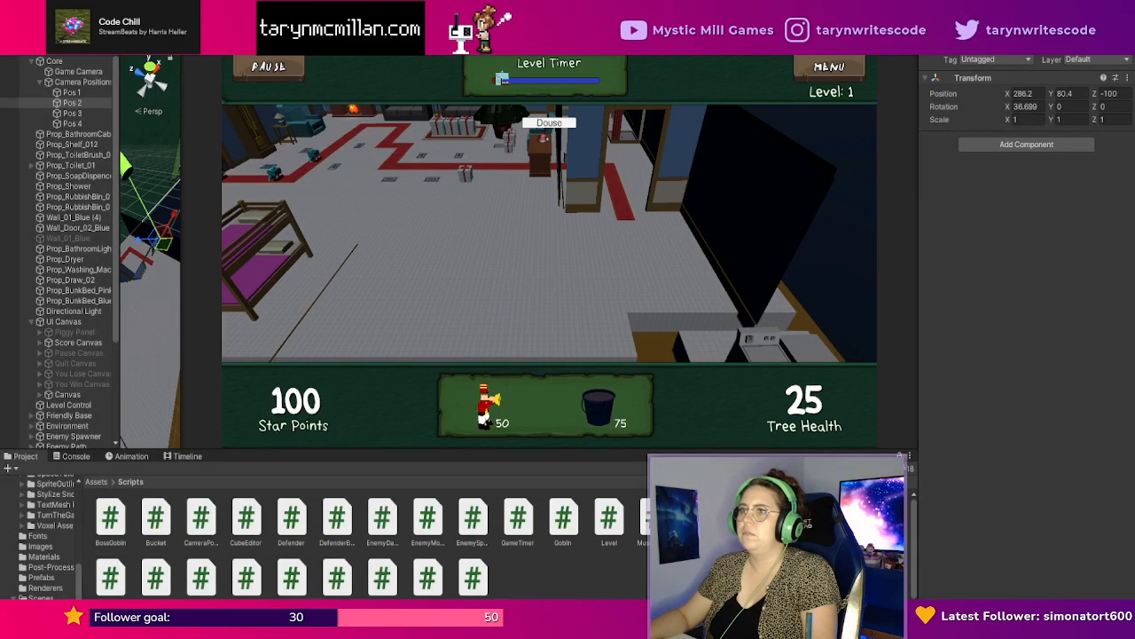
{"action": "left_click", "coordinate": [596, 12]}
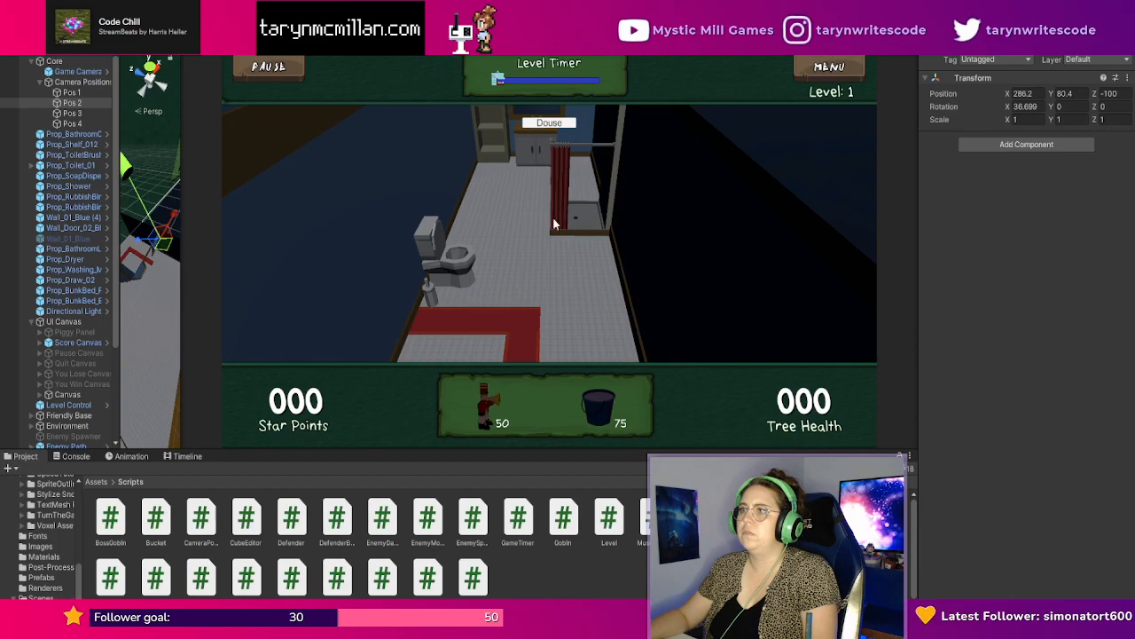
Apply Pos 1's position 115.9, 71.1, -148.3 and X rotation 20.146 to the Game Camera.
{"action": "double_click", "coordinate": [102, 93]}
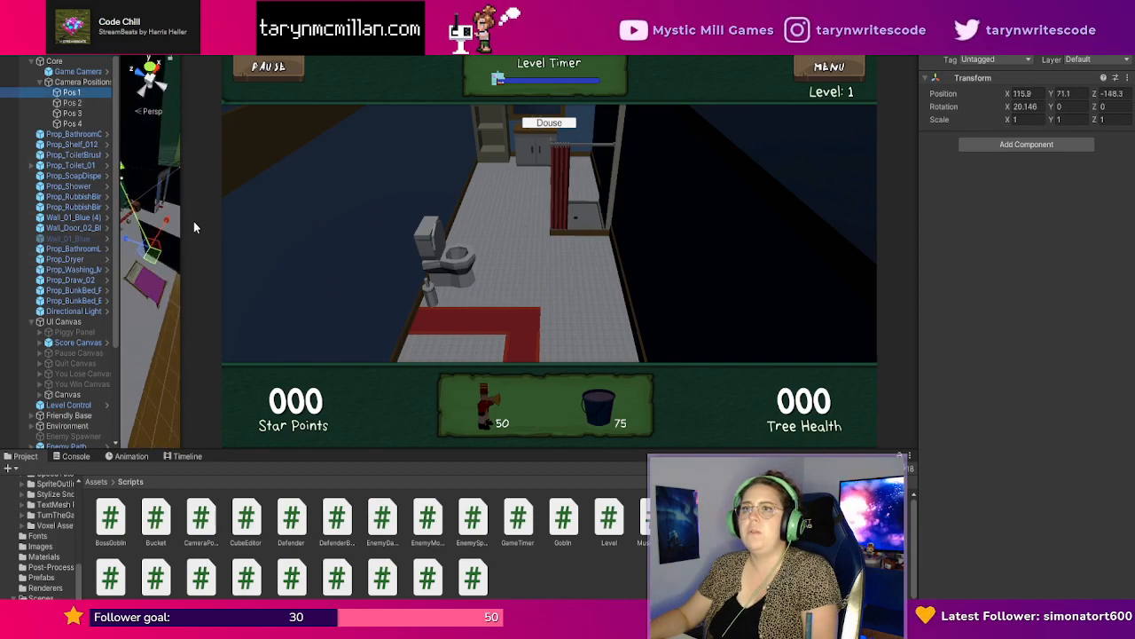
{"action": "left_click_drag", "start_coordinate": [184, 227], "coordinate": [686, 245]}
{"action": "right_click_drag", "start_coordinate": [595, 252], "coordinate": [335, 155]}
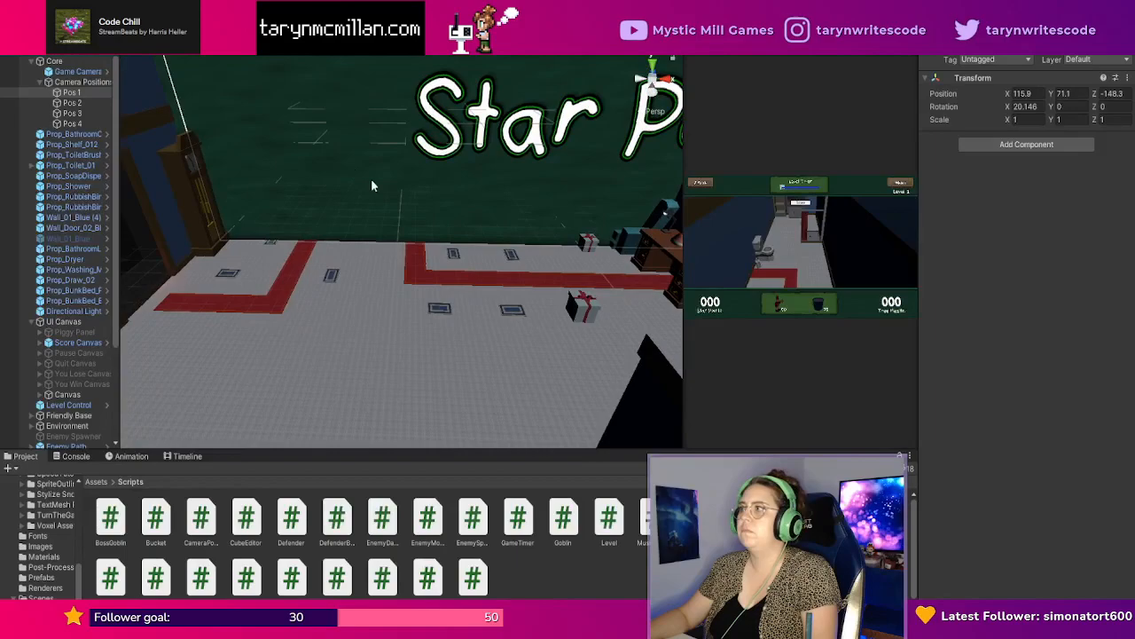
{"action": "left_click", "coordinate": [78, 71]}
{"action": "left_click", "coordinate": [80, 93]}
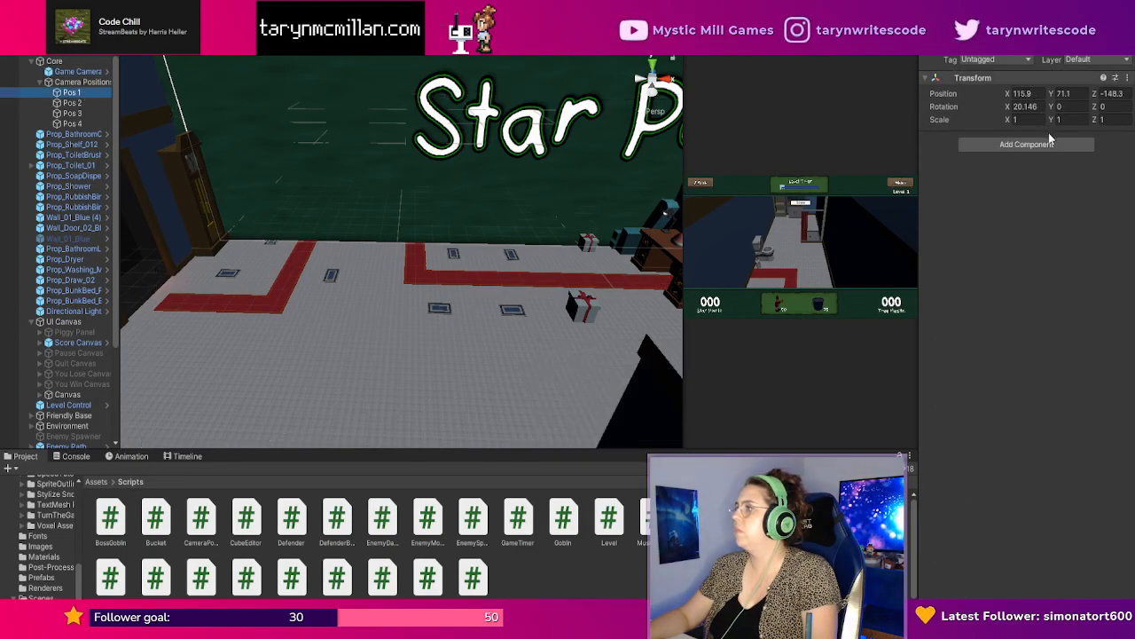
{"action": "left_click", "coordinate": [78, 73]}
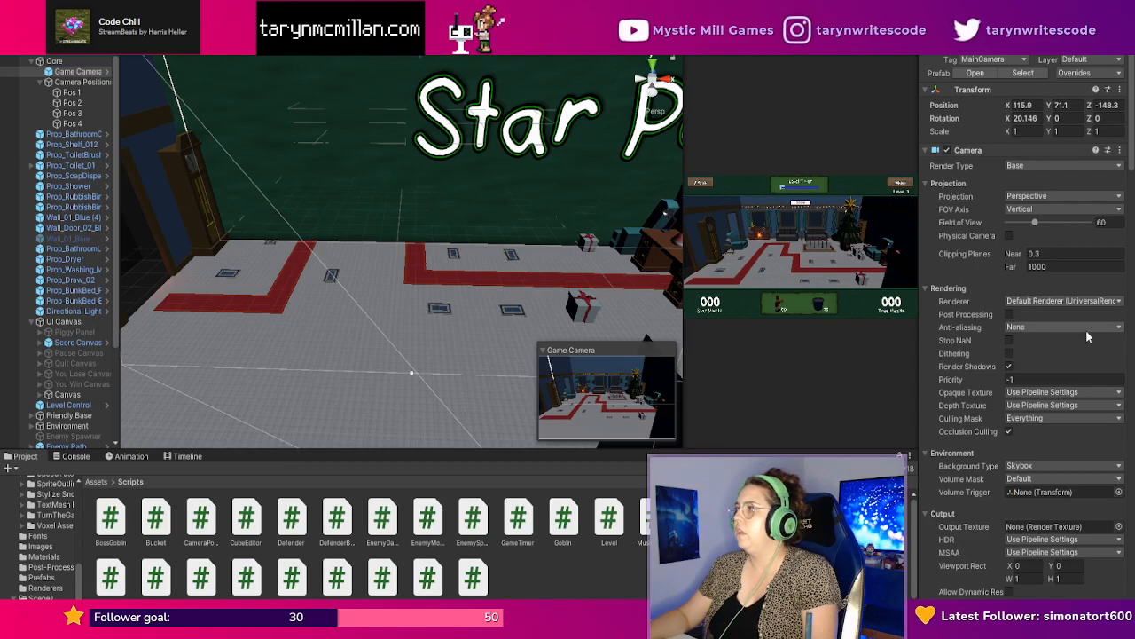
Examine the Game Camera's rendering, post-process layer, bloom, vignette and color grading settings alongside an enlarged Game view.
{"action": "scroll", "coordinate": [1055, 328], "scroll_direction": "down", "scroll_amount": 5}
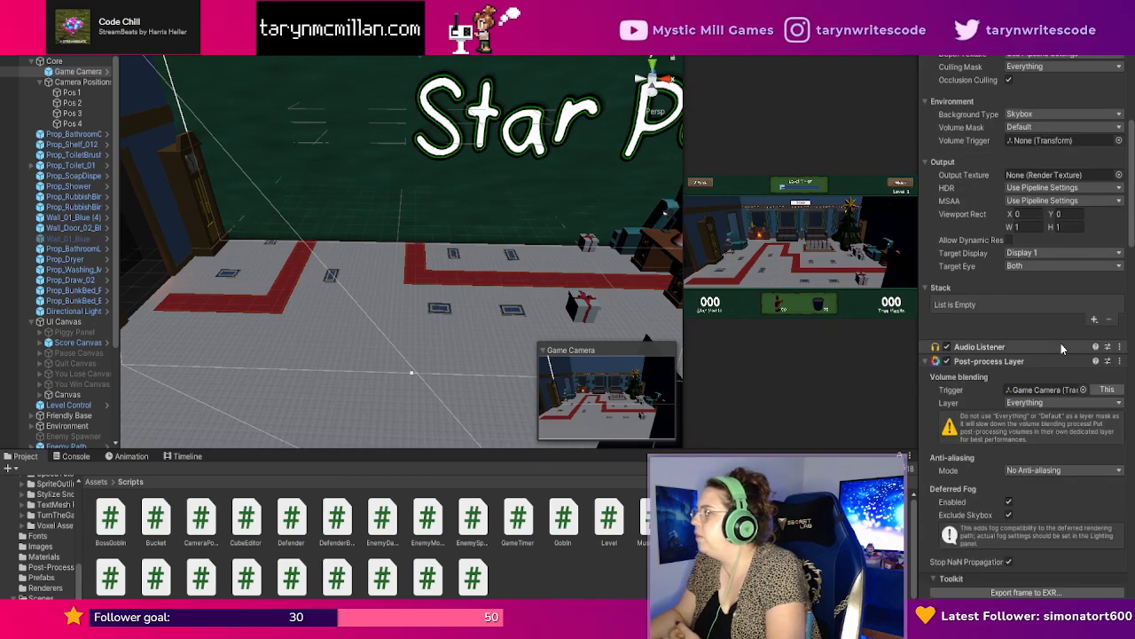
{"action": "scroll", "coordinate": [1058, 349], "scroll_direction": "down", "scroll_amount": 5}
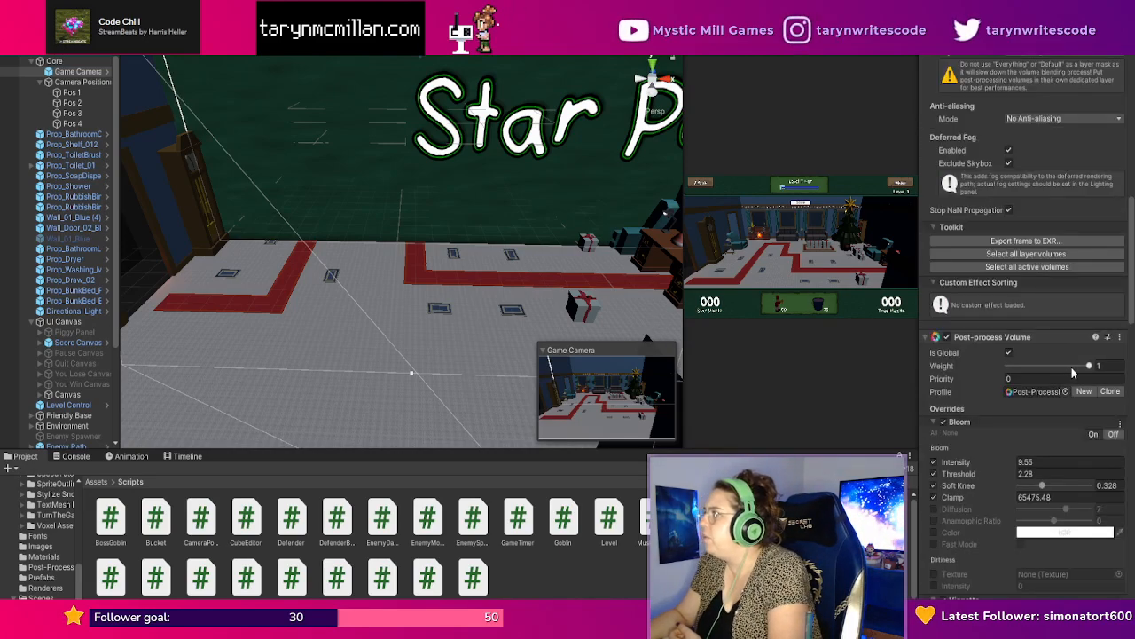
{"action": "scroll", "coordinate": [1071, 373], "scroll_direction": "down", "scroll_amount": 8}
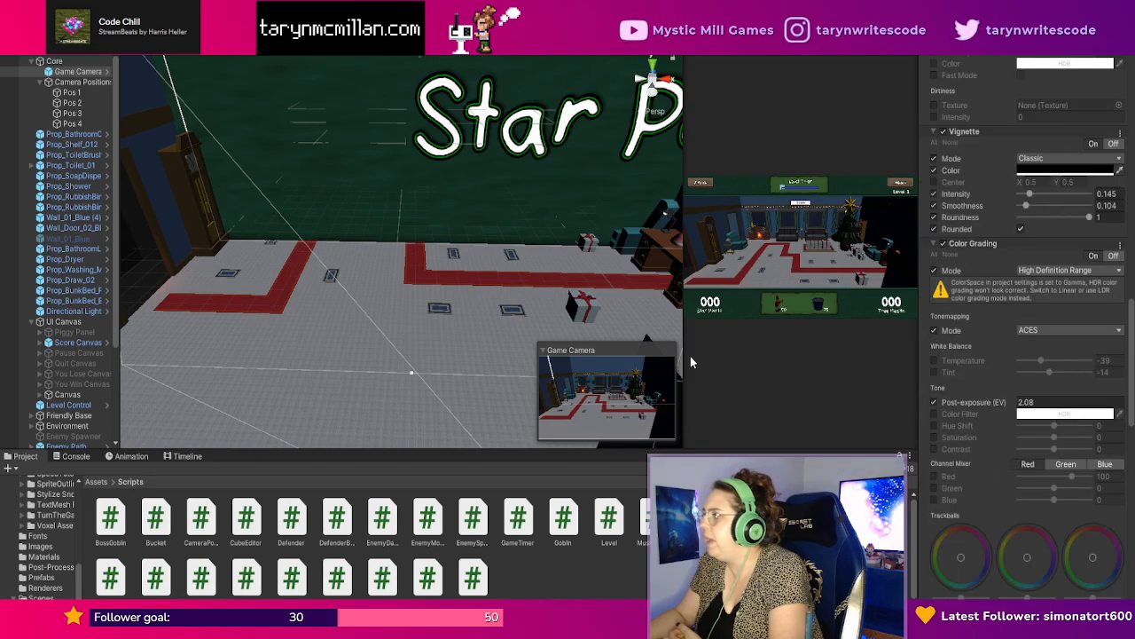
{"action": "left_click_drag", "start_coordinate": [685, 369], "coordinate": [182, 369]}
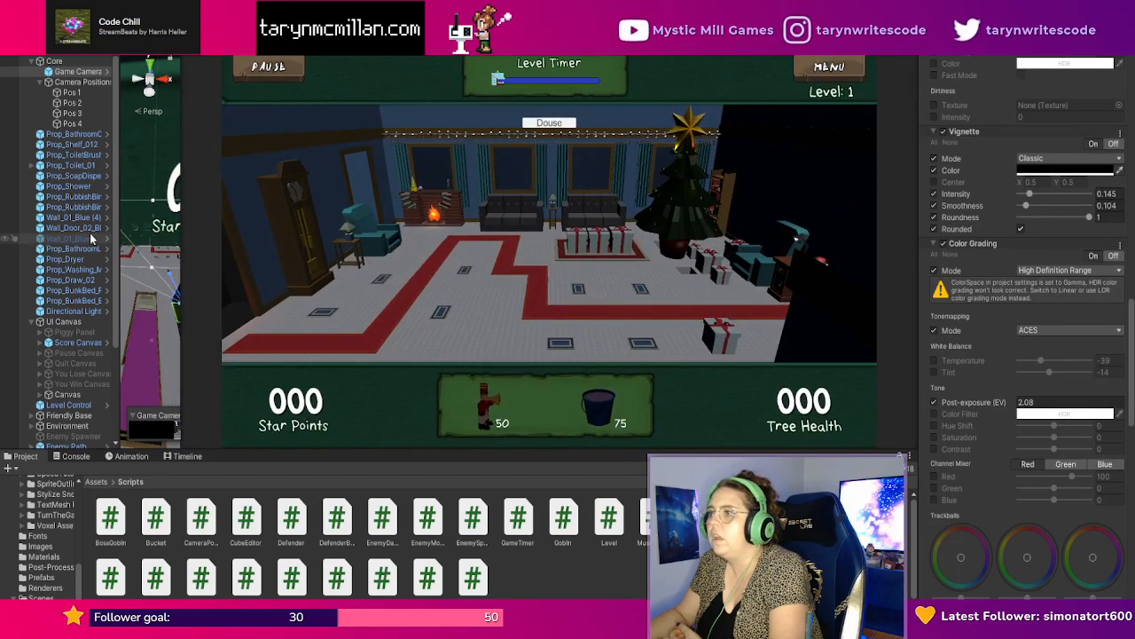
{"action": "scroll", "coordinate": [1028, 440], "scroll_direction": "down", "scroll_amount": 10}
{"action": "scroll", "coordinate": [1029, 441], "scroll_direction": "up", "scroll_amount": 10}
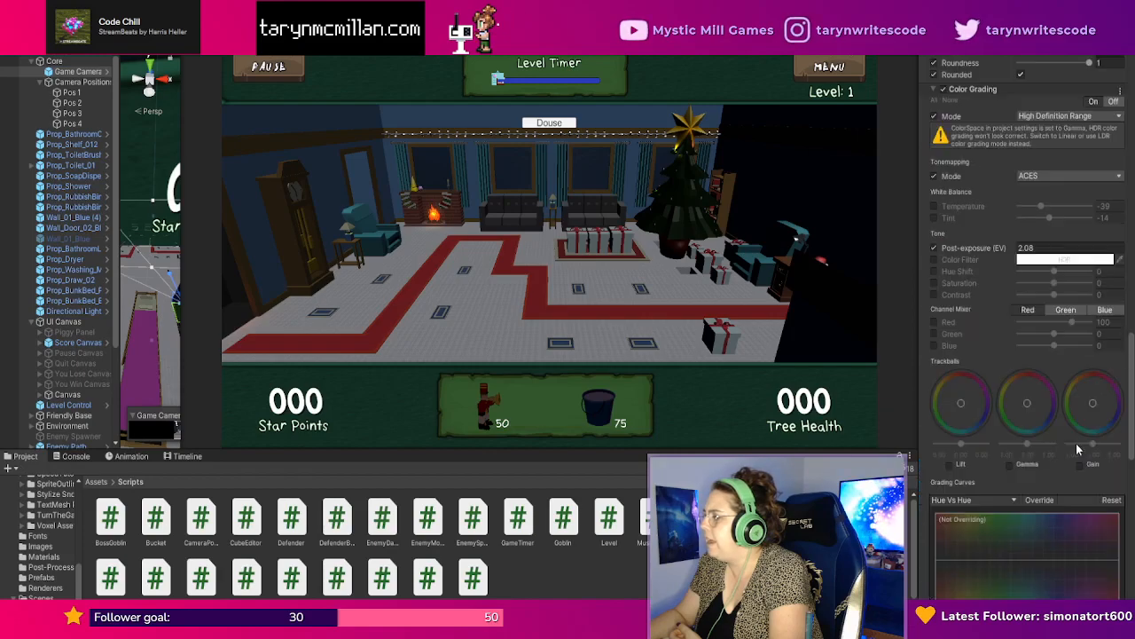
{"action": "scroll", "coordinate": [1076, 440], "scroll_direction": "up", "scroll_amount": 15}
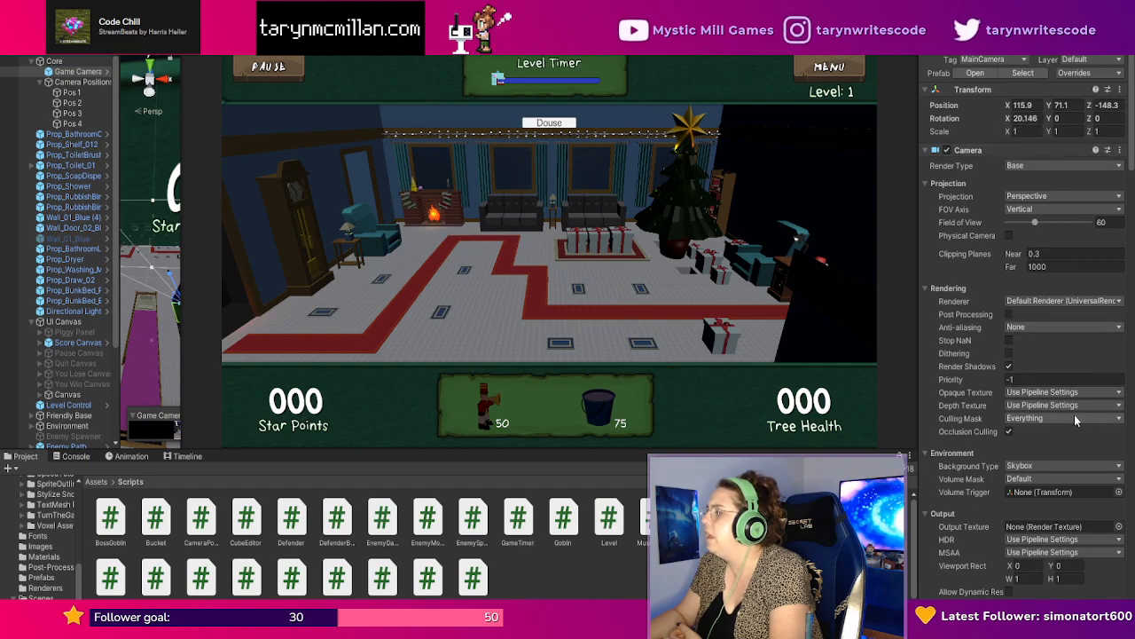
{"action": "scroll", "coordinate": [1133, 328], "scroll_direction": "down", "scroll_amount": 5}
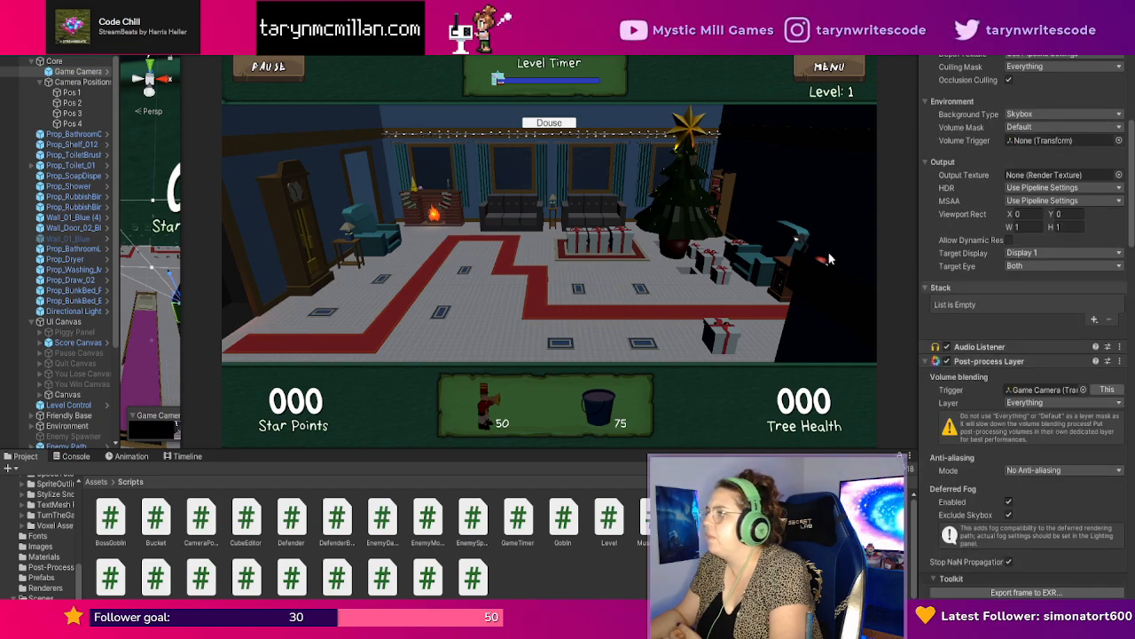
Inspect the transforms of the camera presets Pos 1 through Pos 4.
{"action": "left_click", "coordinate": [65, 92]}
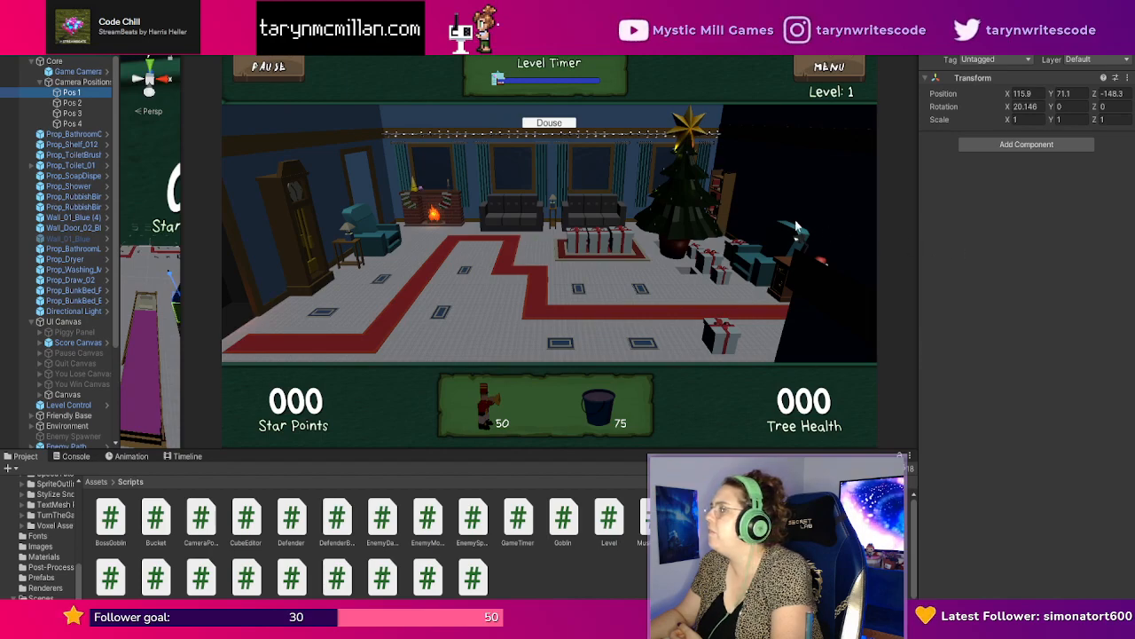
{"action": "left_click", "coordinate": [66, 104]}
{"action": "left_click", "coordinate": [69, 114]}
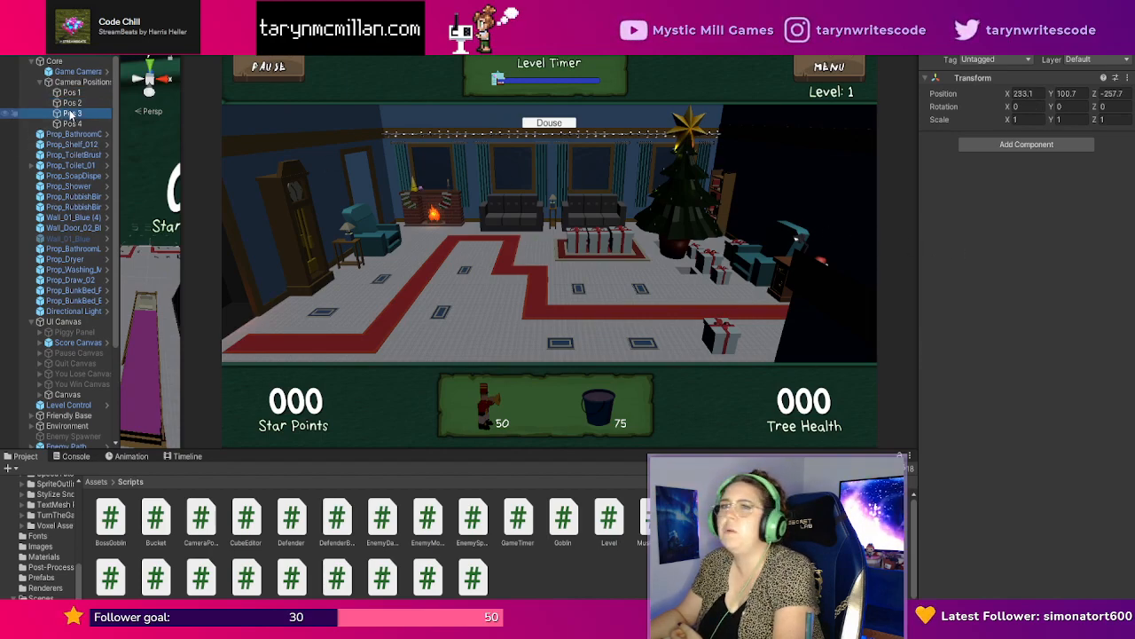
{"action": "left_click", "coordinate": [71, 123]}
{"action": "left_click", "coordinate": [71, 92]}
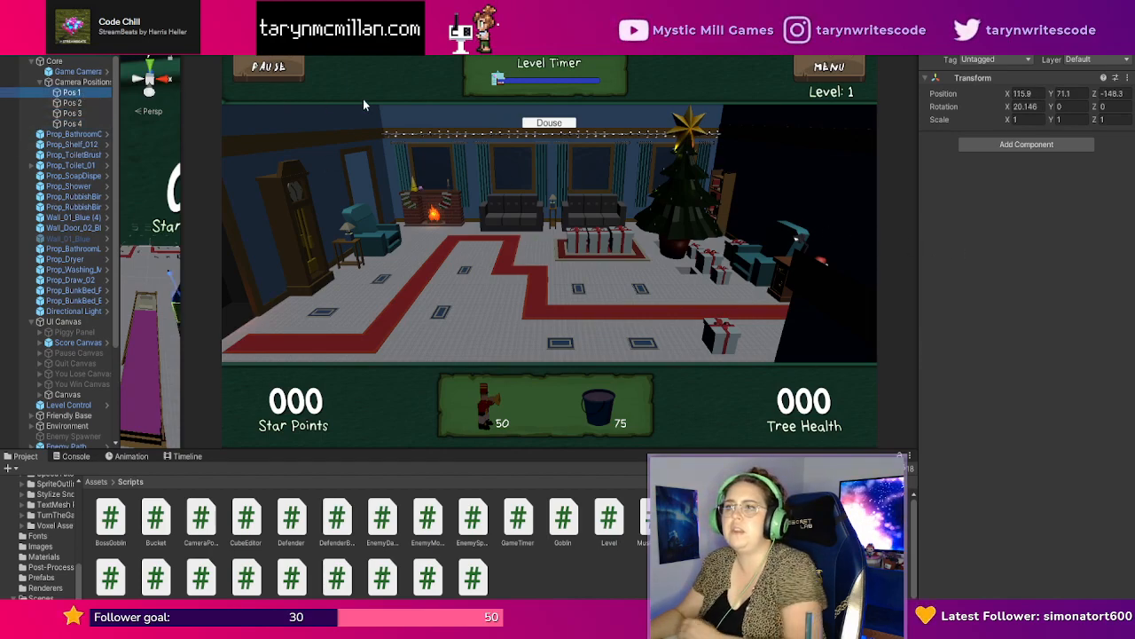
Play the level, dismiss the tutorial messages, switch between camera positions, and stop the test.
{"action": "left_click", "coordinate": [683, 145]}
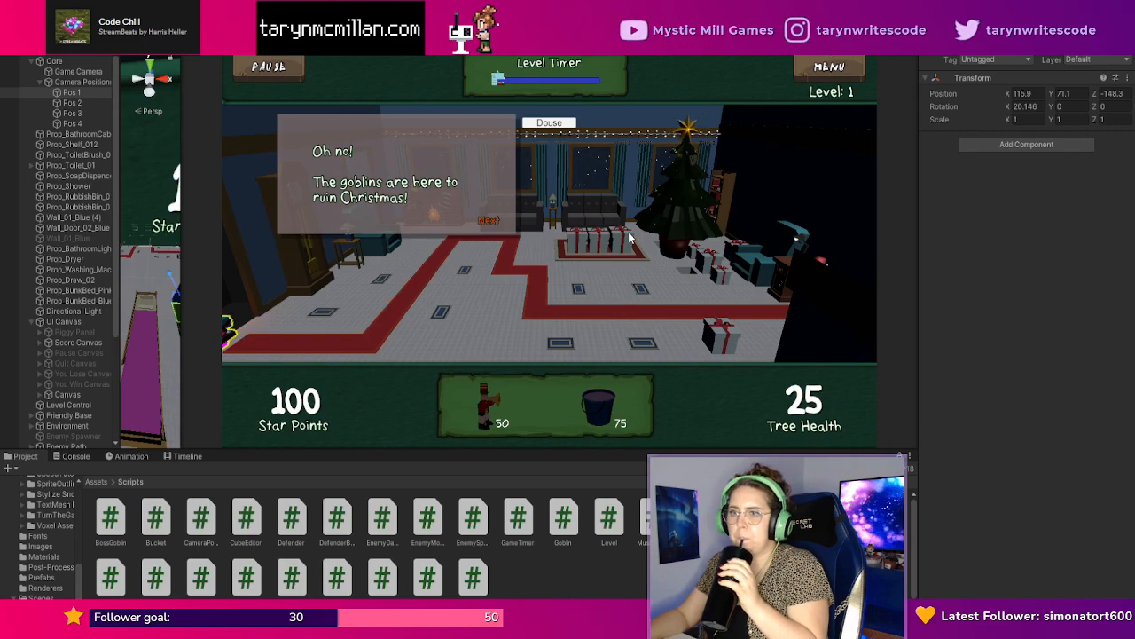
{"action": "left_click", "coordinate": [489, 222]}
{"action": "left_click", "coordinate": [491, 221]}
{"action": "left_click", "coordinate": [492, 221]}
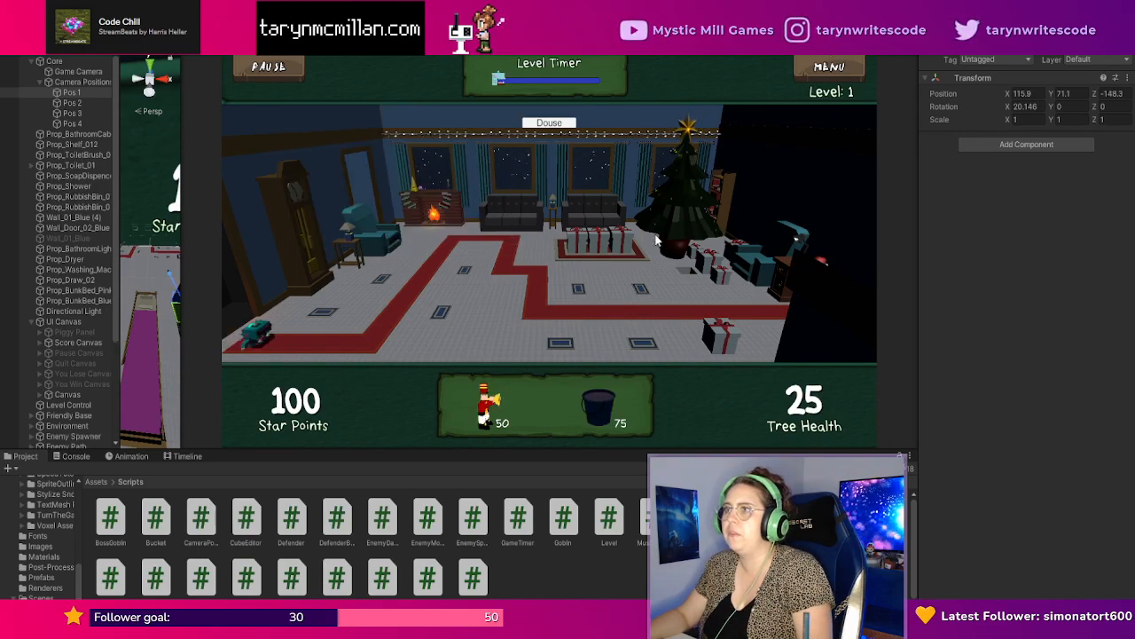
{"action": "key", "text": "2"}
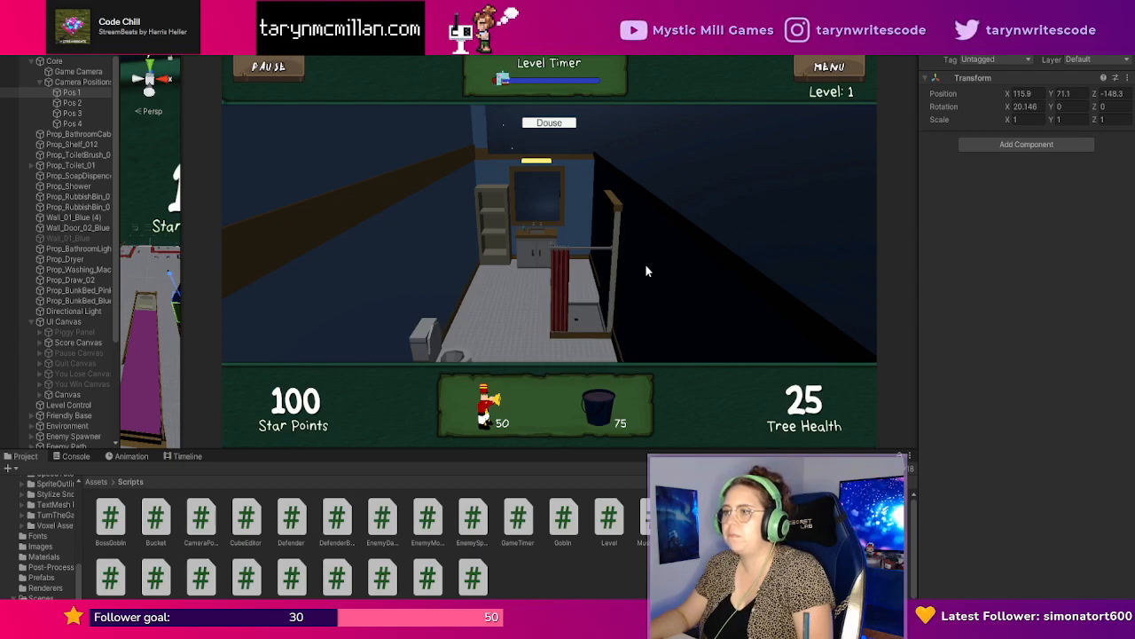
{"action": "key", "text": "1"}
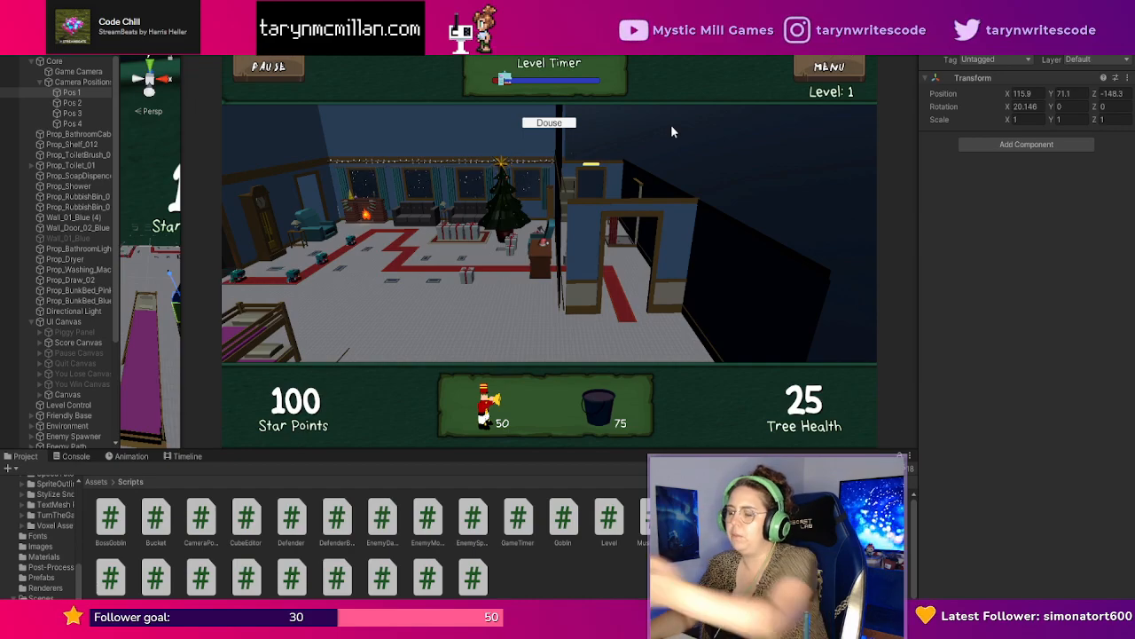
{"action": "key", "text": "ctrl+p"}
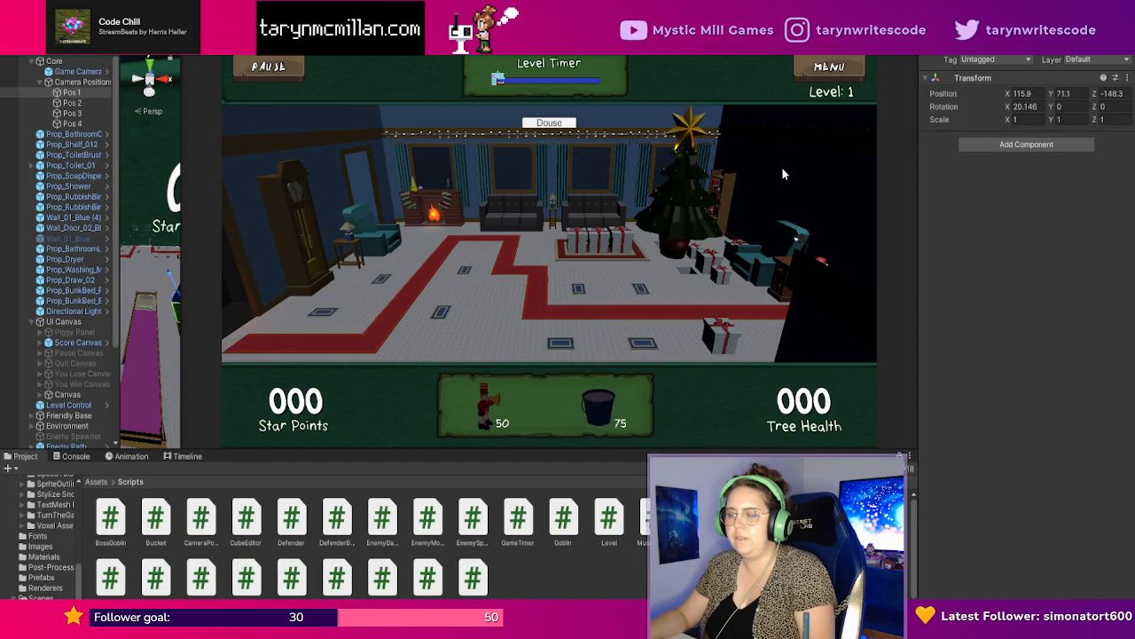
Apply Pos 3's position 233.1, 100.7, -257.7 and zero rotation to the Game Camera.
{"action": "double_click", "coordinate": [73, 113]}
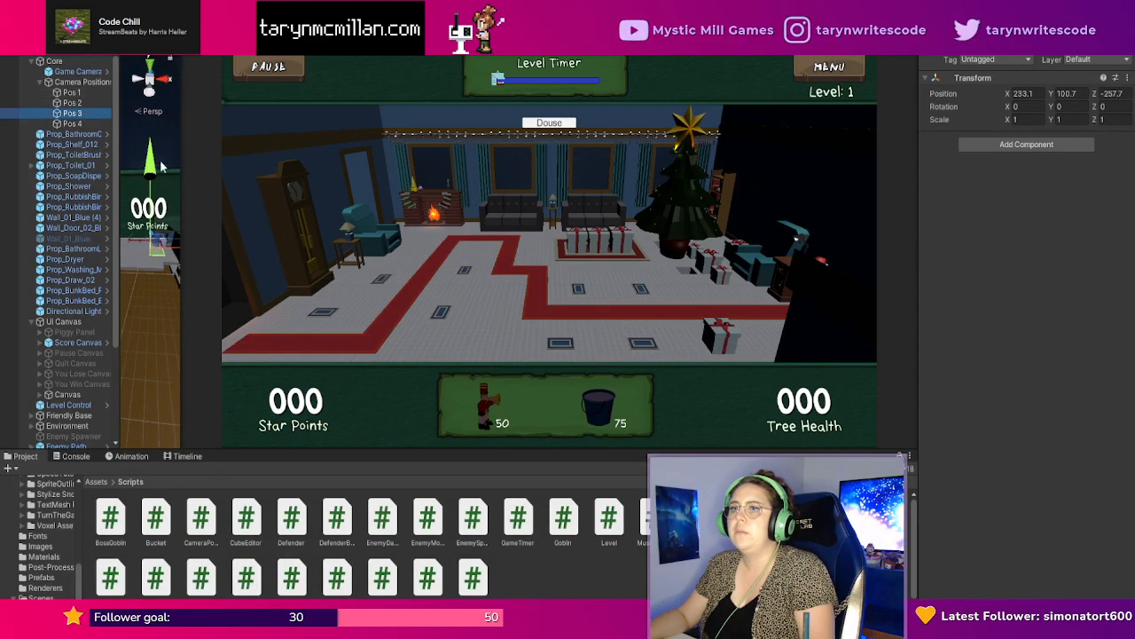
{"action": "left_click_drag", "start_coordinate": [187, 210], "coordinate": [724, 211]}
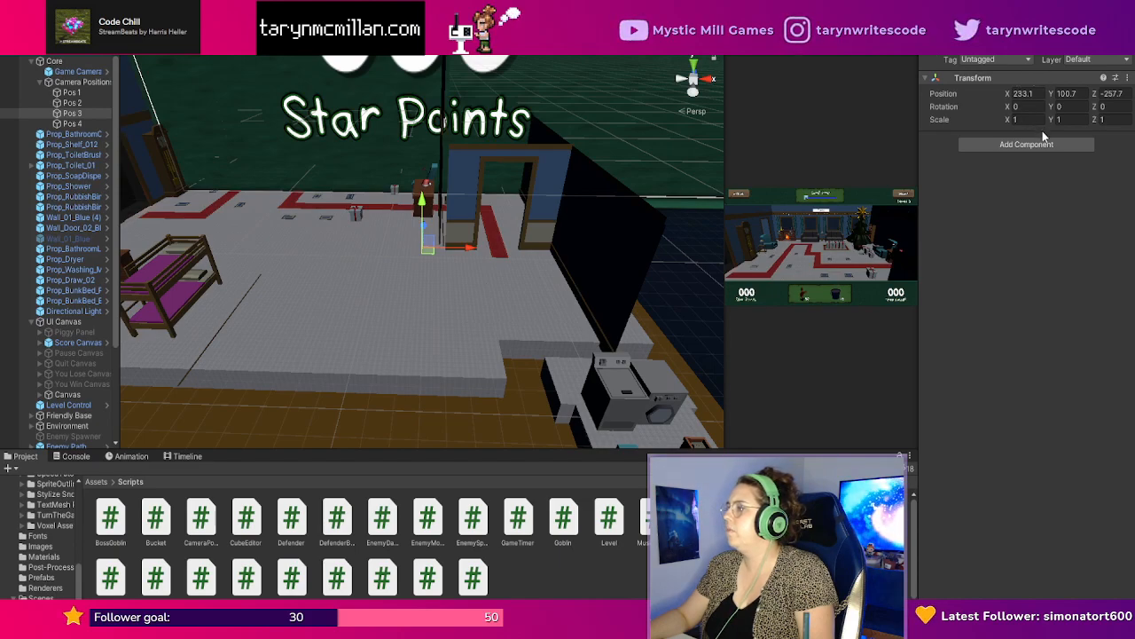
{"action": "left_click", "coordinate": [78, 71]}
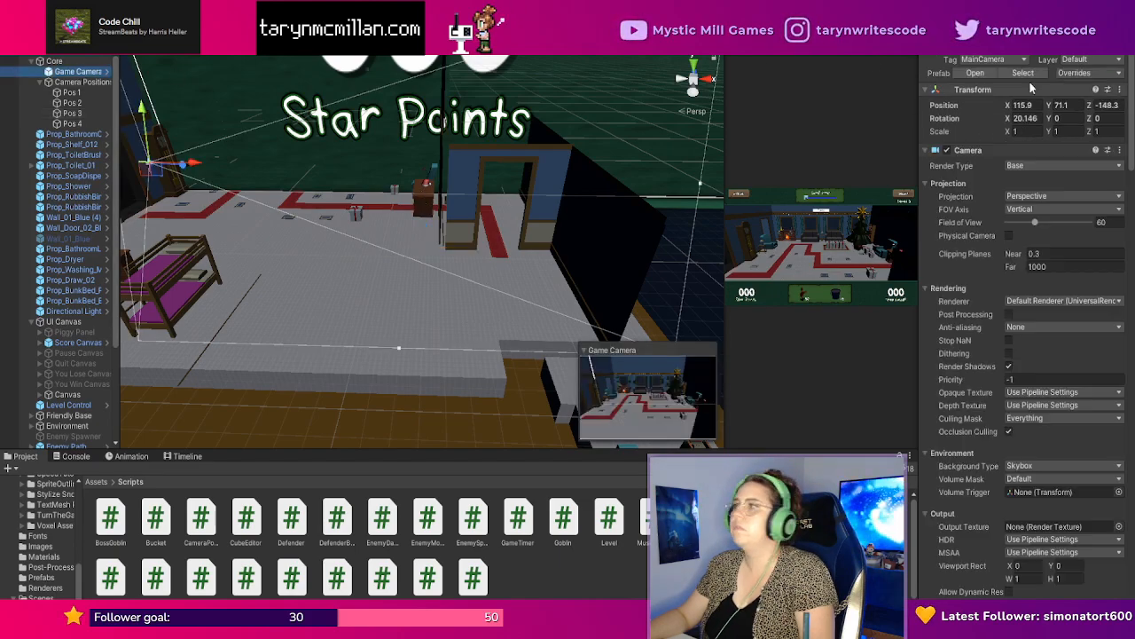
{"action": "key", "text": "ctrl+z"}
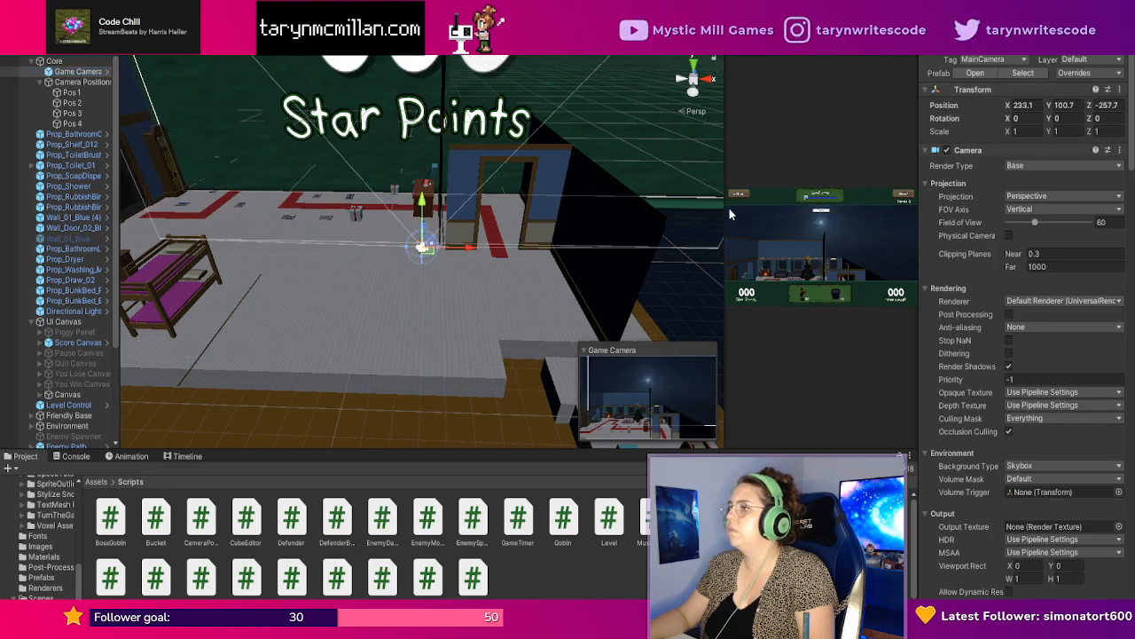
Move the Game Camera lower and sideways toward the laundry area, to about X 247.28, Y 90.73.
{"action": "mouse_move", "coordinate": [667, 276]}
{"action": "middle_mouse_down"}
{"action": "mouse_move", "coordinate": [609, 261]}
{"action": "mouse_move", "coordinate": [652, 265]}
{"action": "middle_mouse_up"}
{"action": "left_click_drag", "start_coordinate": [494, 248], "coordinate": [621, 254]}
{"action": "left_click_drag", "start_coordinate": [584, 205], "coordinate": [555, 341]}
{"action": "middle_click_drag", "start_coordinate": [635, 289], "coordinate": [527, 244]}
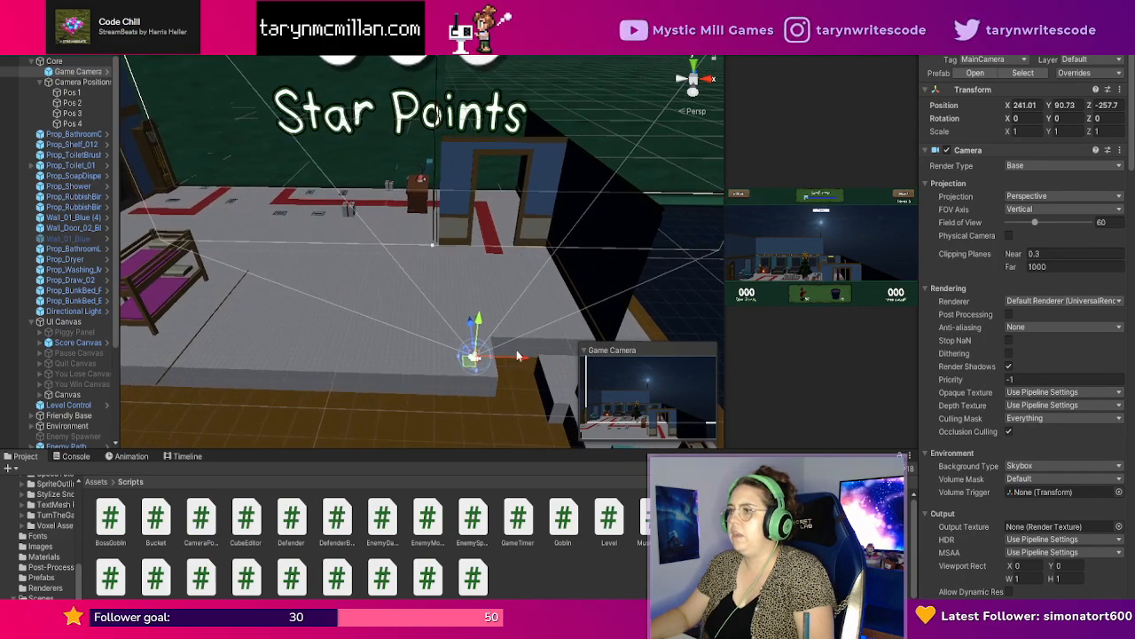
{"action": "left_click_drag", "start_coordinate": [520, 356], "coordinate": [619, 357]}
{"action": "left_click_drag", "start_coordinate": [723, 322], "coordinate": [582, 230]}
{"action": "middle_click_drag", "start_coordinate": [552, 330], "coordinate": [408, 315]}
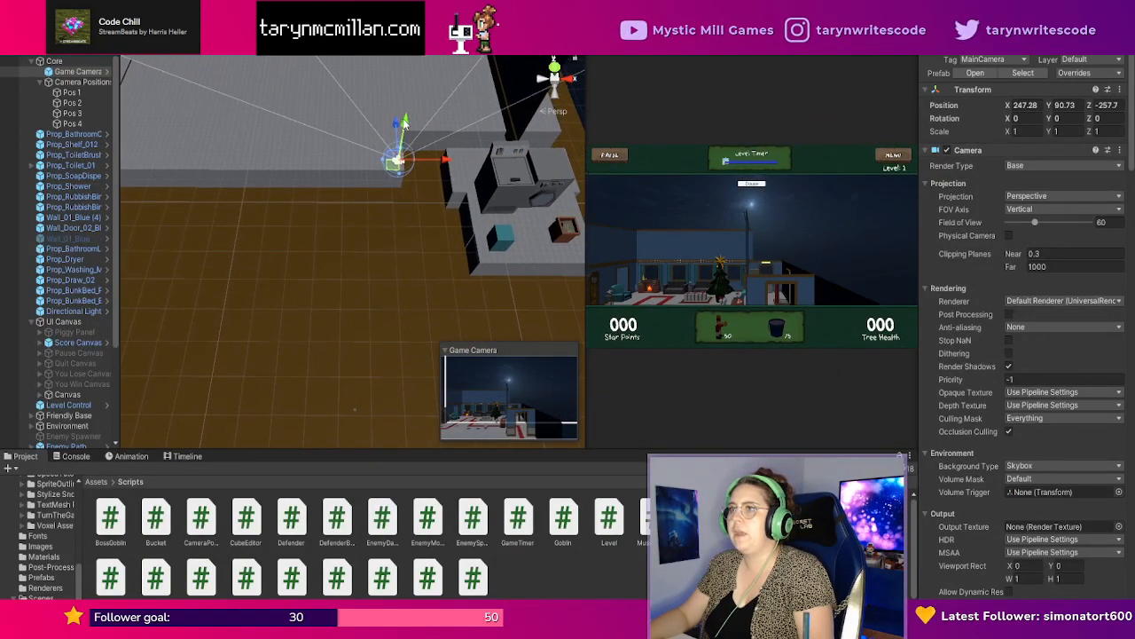
Raise the Game Camera and shift it over the washing machine area, to about X 259.83, Y 94.9.
{"action": "left_click_drag", "start_coordinate": [404, 123], "coordinate": [407, 58]}
{"action": "left_click_drag", "start_coordinate": [464, 107], "coordinate": [493, 108]}
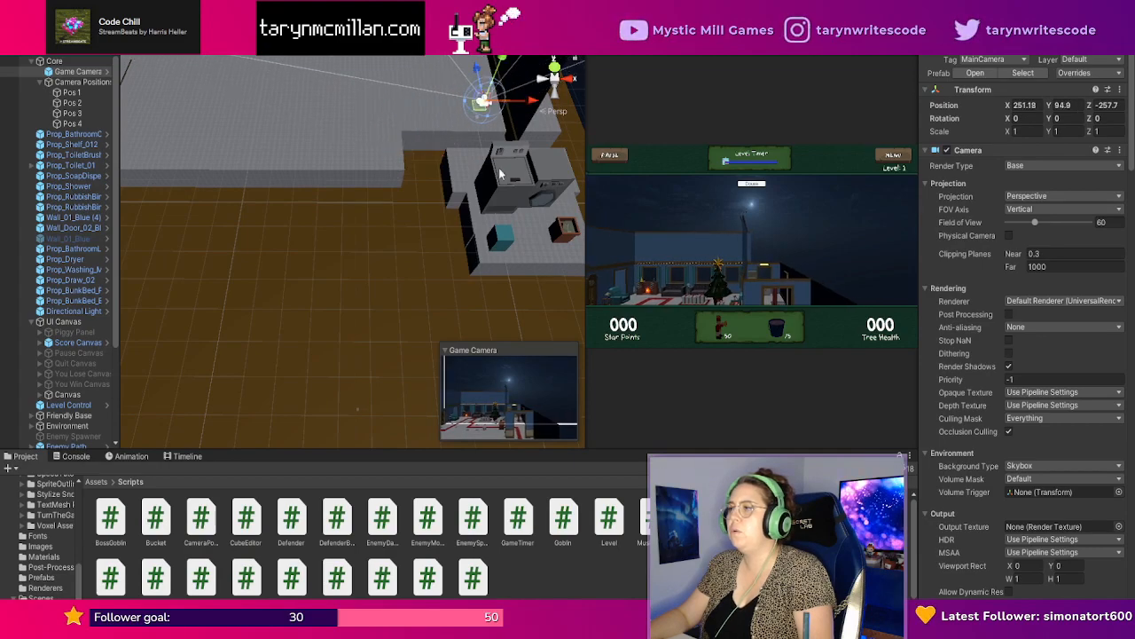
{"action": "middle_click_drag", "start_coordinate": [337, 280], "coordinate": [292, 307]}
{"action": "left_click_drag", "start_coordinate": [347, 206], "coordinate": [524, 220]}
{"action": "right_click_drag", "start_coordinate": [525, 227], "coordinate": [715, 186]}
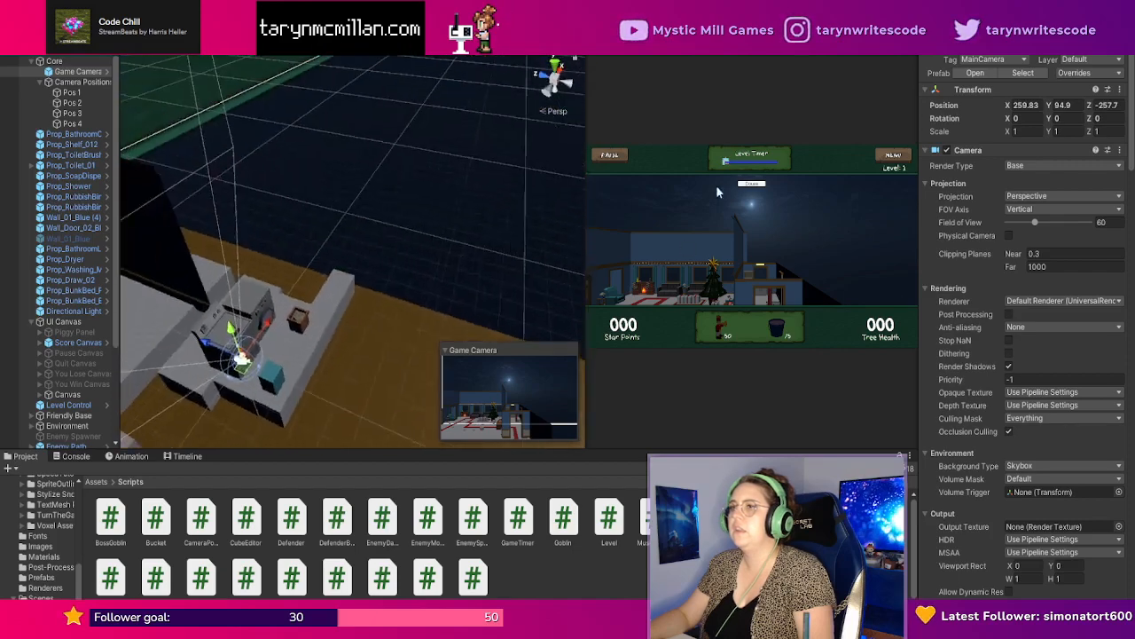
{"action": "middle_click_drag", "start_coordinate": [353, 246], "coordinate": [411, 226]}
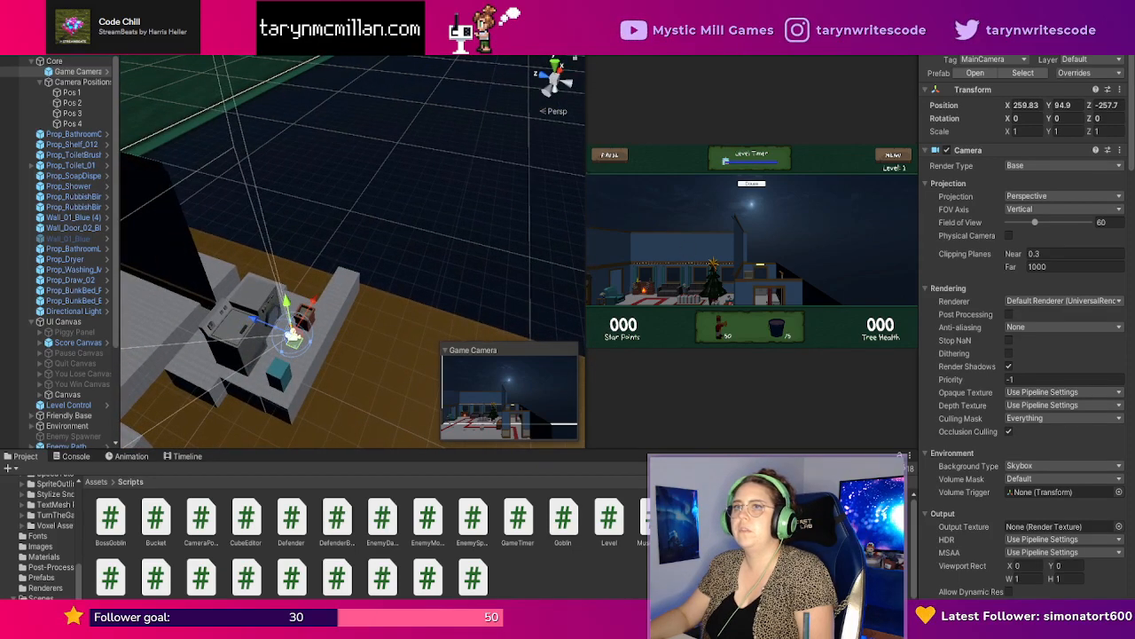
Move the Game Camera to about X 269.95, Y 89.77, Z -260.74 and tilt it down to an X rotation of about 10.29.
{"action": "key", "text": "e"}
{"action": "left_click_drag", "start_coordinate": [304, 320], "coordinate": [262, 282]}
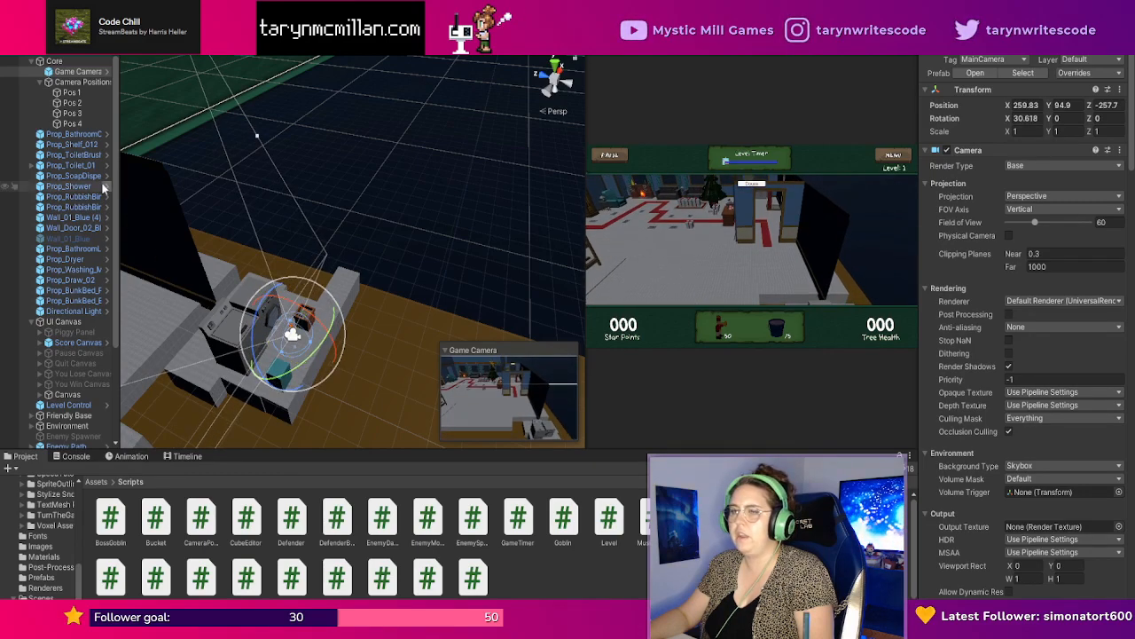
{"action": "key", "text": "w"}
{"action": "left_click_drag", "start_coordinate": [322, 309], "coordinate": [401, 211]}
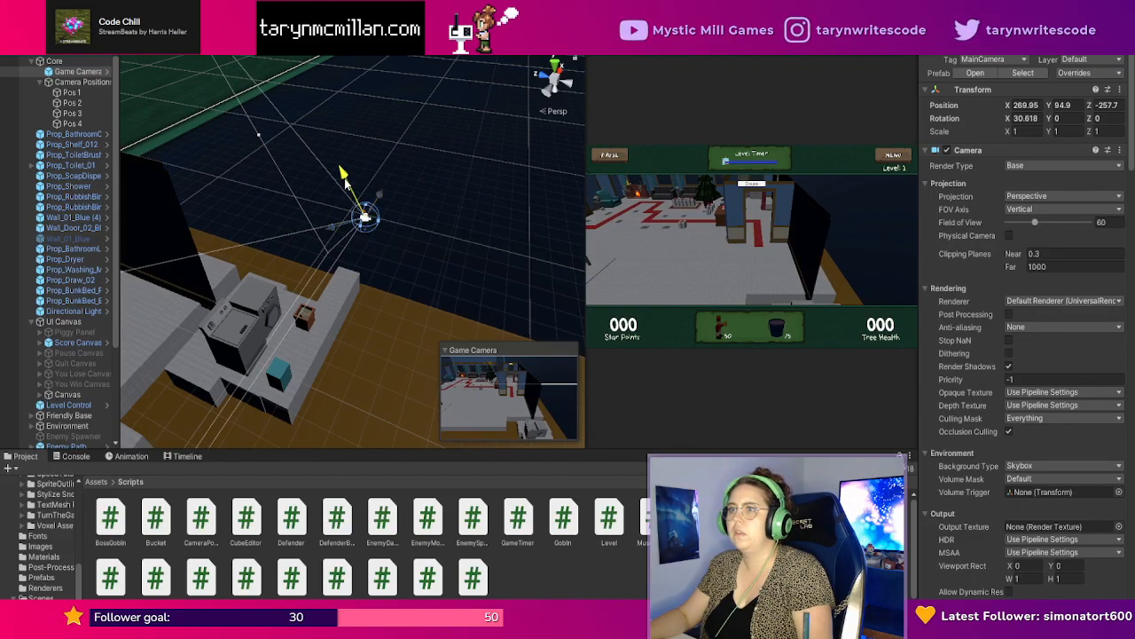
{"action": "left_click_drag", "start_coordinate": [344, 175], "coordinate": [453, 285]}
{"action": "key", "text": "e"}
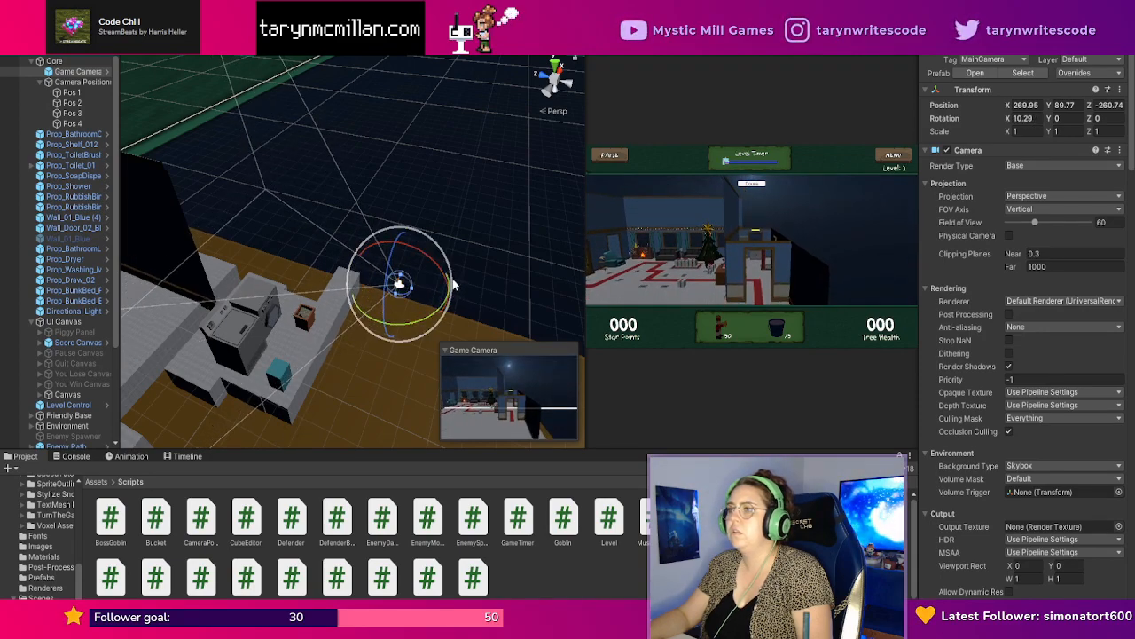
Lower the Game Camera beside the laundry area to about Y 62.53, Z -265.68.
{"action": "key", "text": "w"}
{"action": "left_click_drag", "start_coordinate": [399, 260], "coordinate": [425, 406]}
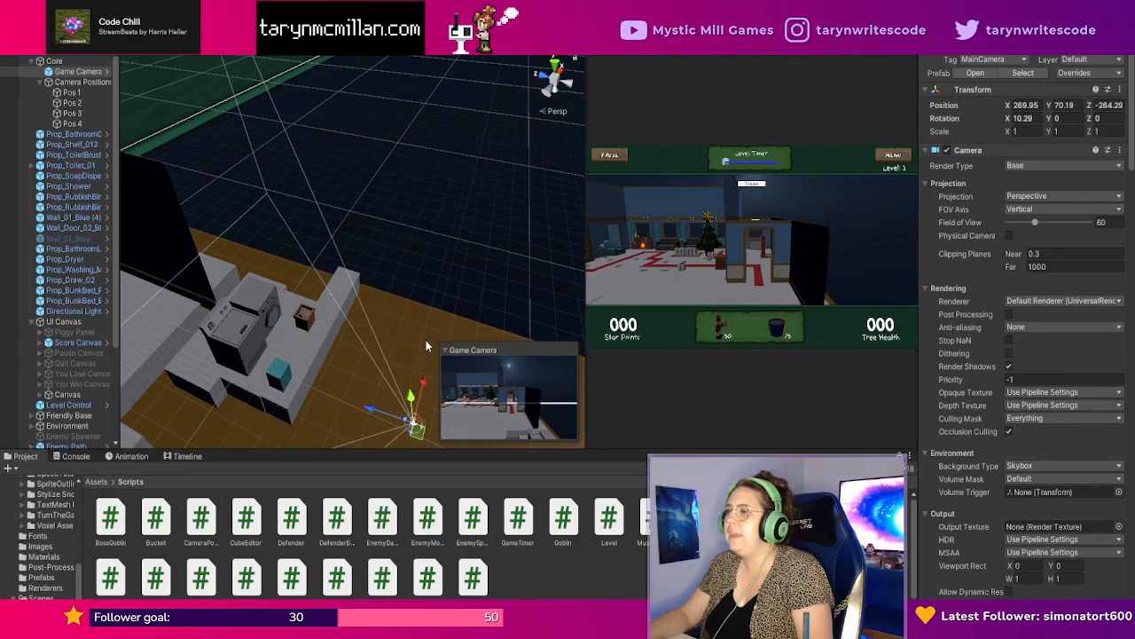
{"action": "middle_click_drag", "start_coordinate": [443, 270], "coordinate": [317, 70]}
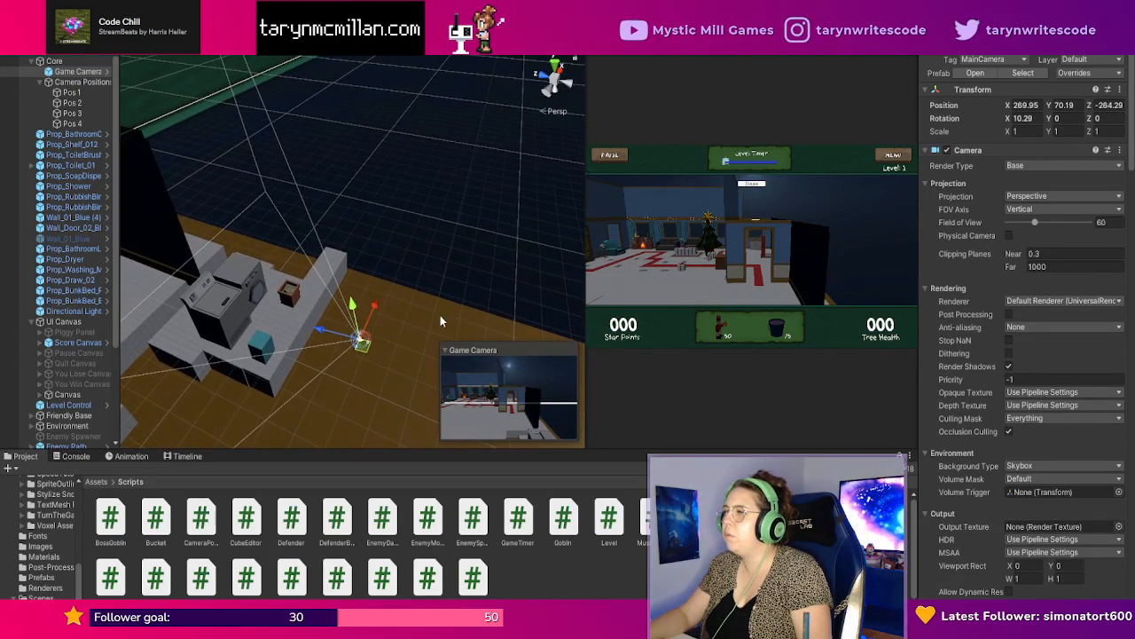
{"action": "left_click_drag", "start_coordinate": [371, 304], "coordinate": [379, 343]}
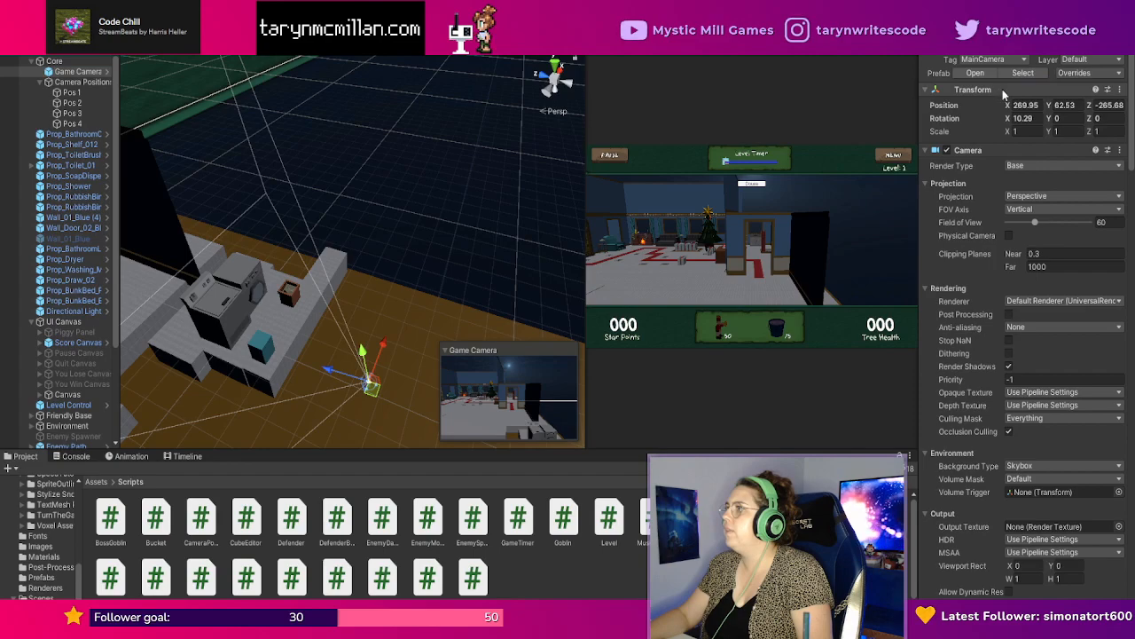
Give Pos 3 the Game Camera's transform values: position 269.95, 62.53, -265.68 and X rotation 10.29.
{"action": "left_click", "coordinate": [133, 125]}
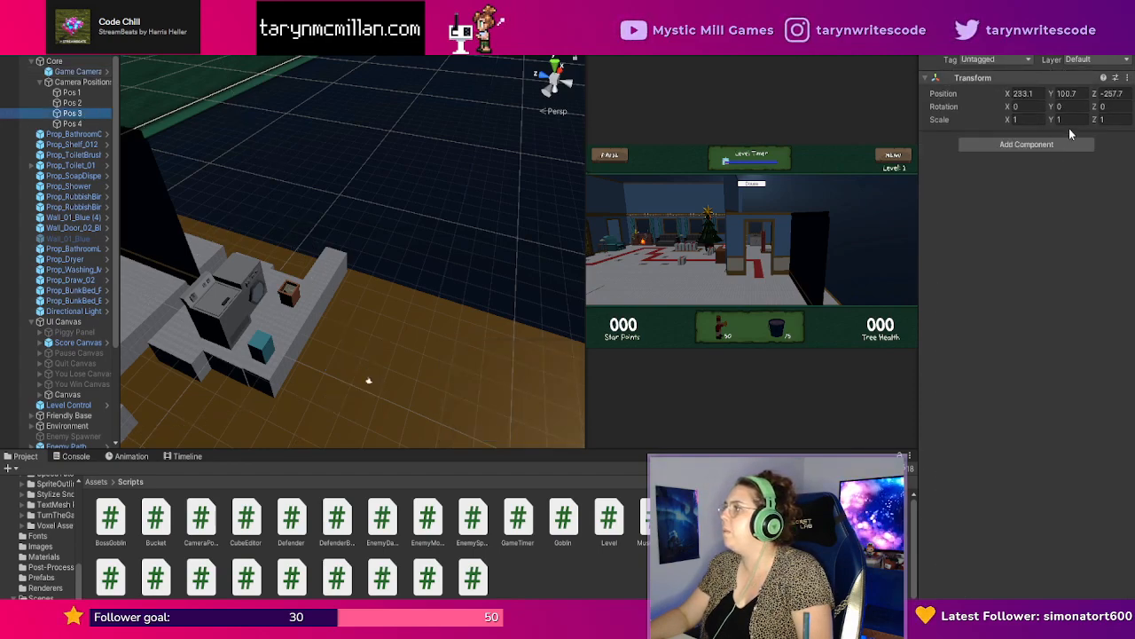
{"action": "left_click", "coordinate": [1066, 160]}
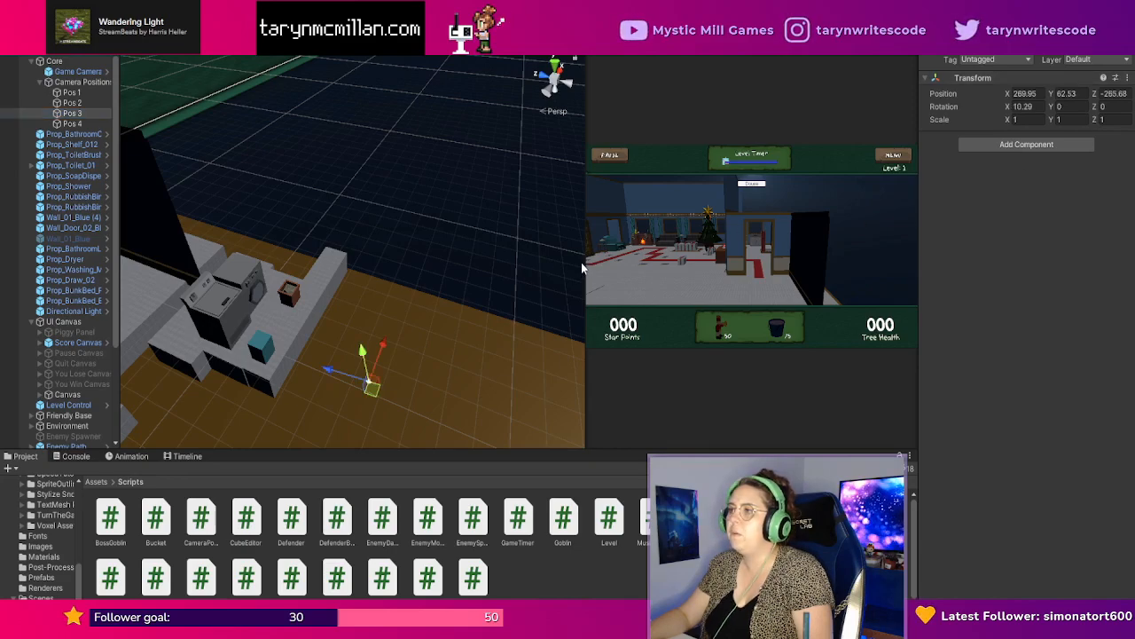
Duplicate the dark side wall beside the doorway and shift the copy across the doorway to about X 260.1.
{"action": "right_click_drag", "start_coordinate": [480, 277], "coordinate": [395, 235]}
{"action": "right_click_drag", "start_coordinate": [299, 200], "coordinate": [281, 196]}
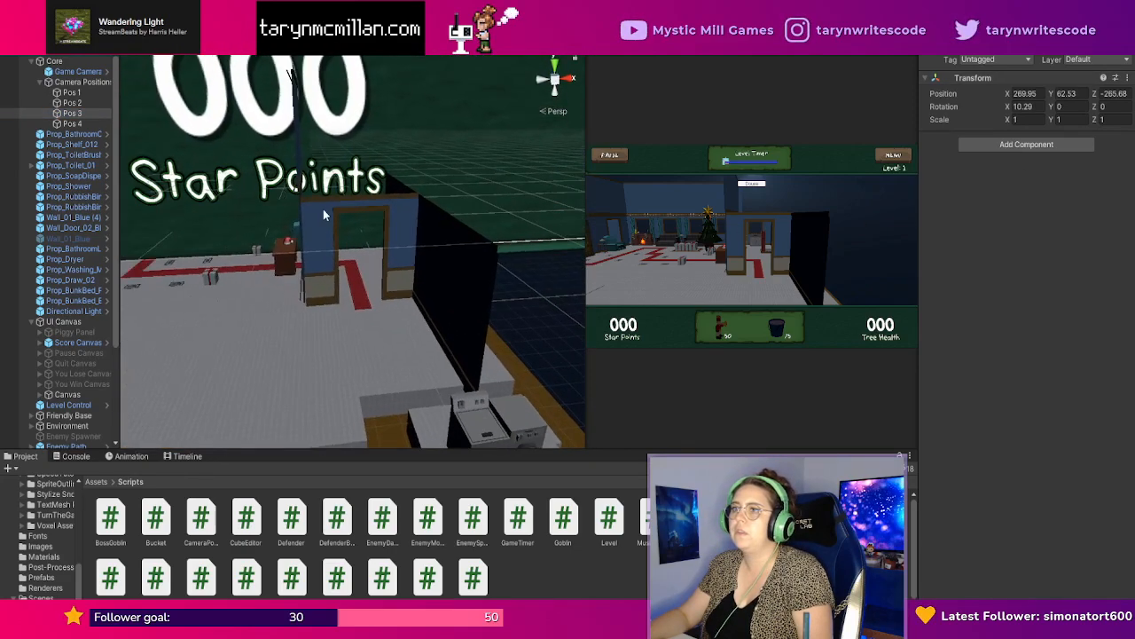
{"action": "middle_click_drag", "start_coordinate": [426, 257], "coordinate": [477, 262]}
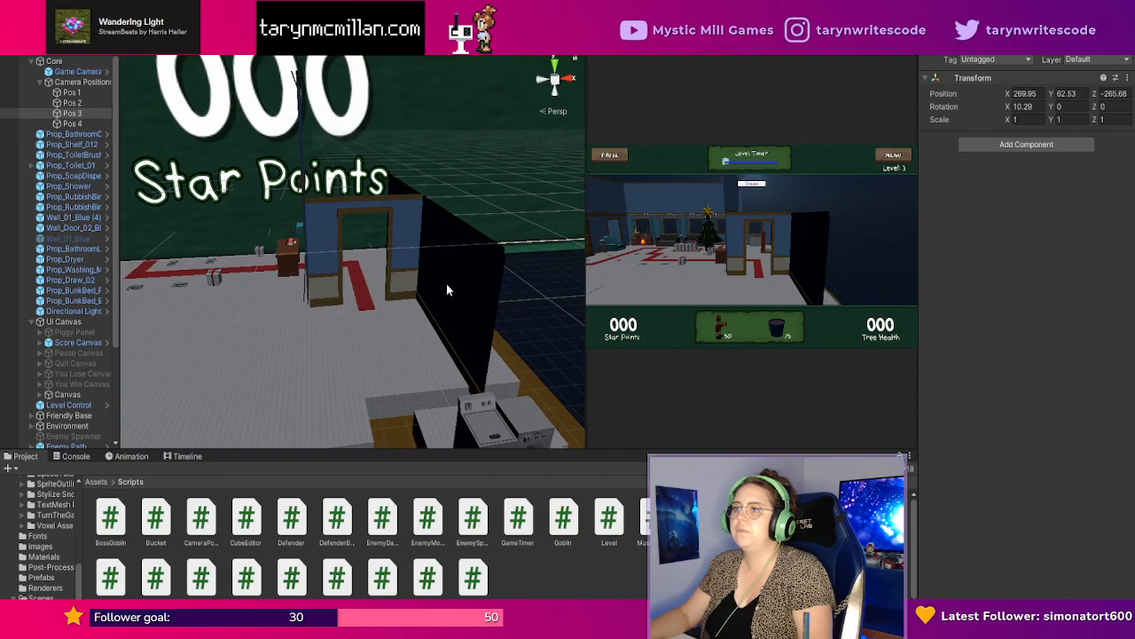
{"action": "left_click", "coordinate": [452, 292]}
{"action": "key", "text": "ctrl+d"}
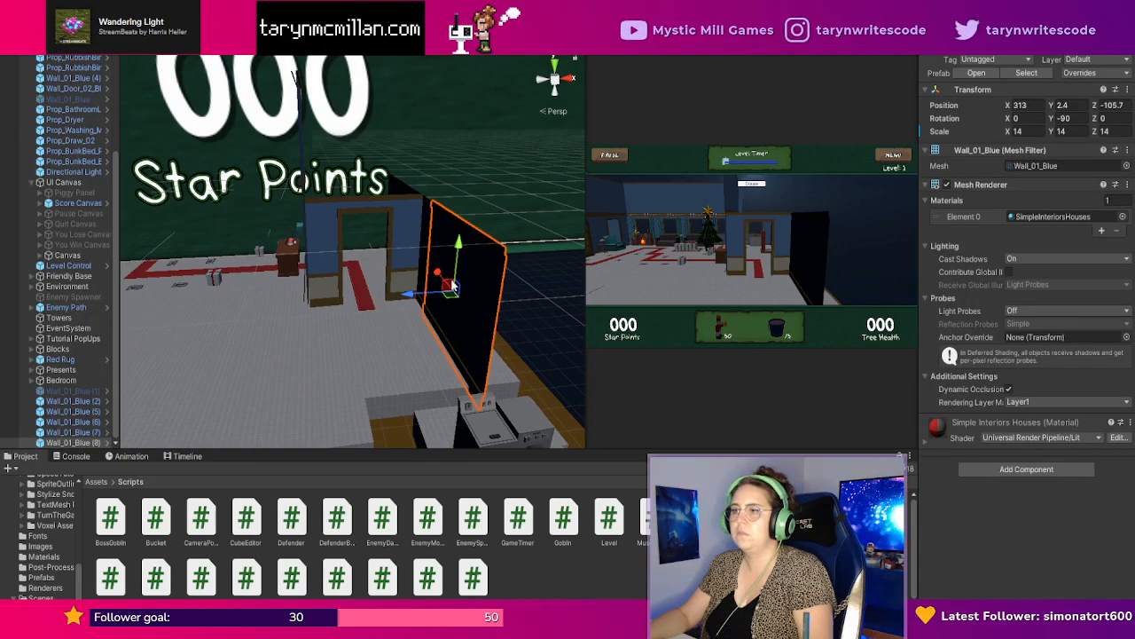
{"action": "left_click_drag", "start_coordinate": [408, 295], "coordinate": [294, 314]}
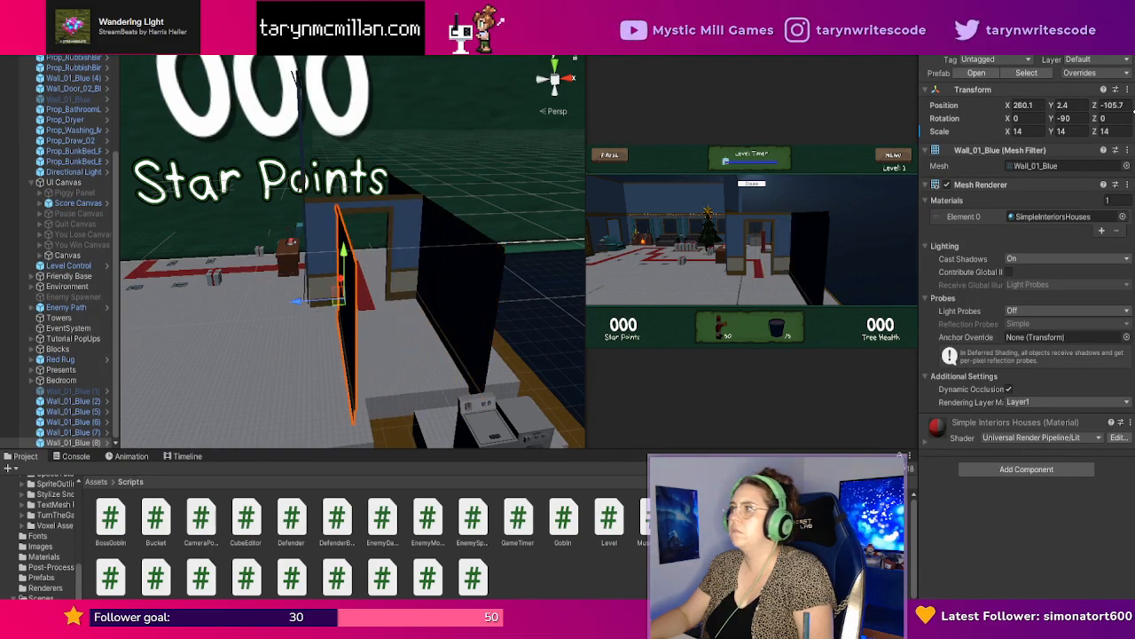
Set the copied wall's Y rotation to 180 so its blue face points toward the camera.
{"action": "left_click", "coordinate": [1082, 118]}
{"action": "type", "text": "0"}
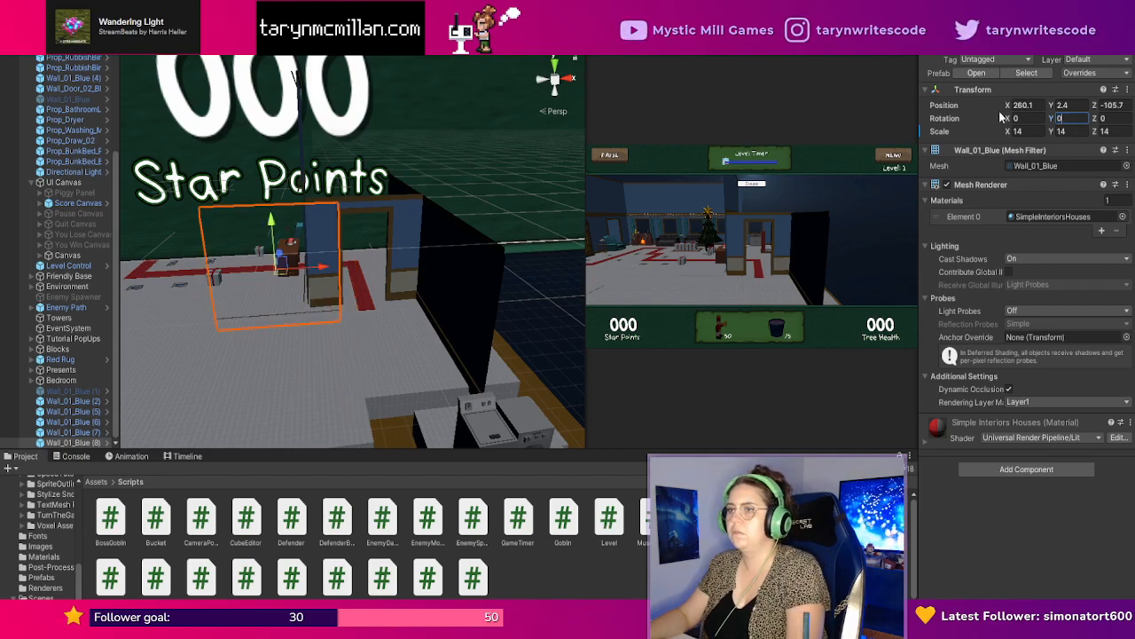
{"action": "left_click", "coordinate": [1082, 118]}
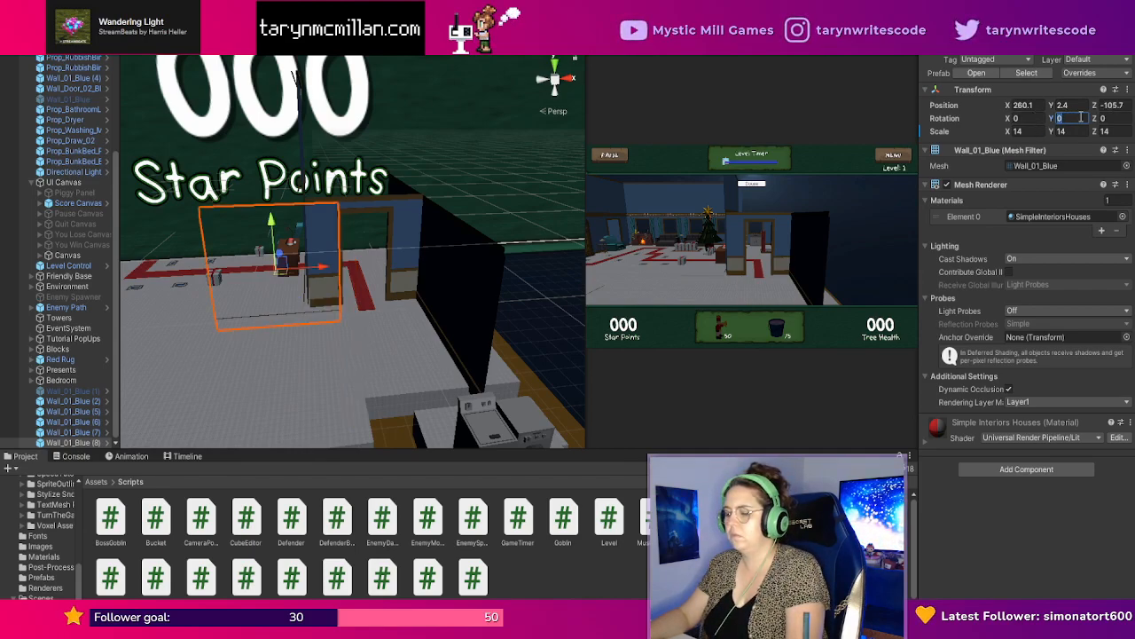
{"action": "type", "text": "180"}
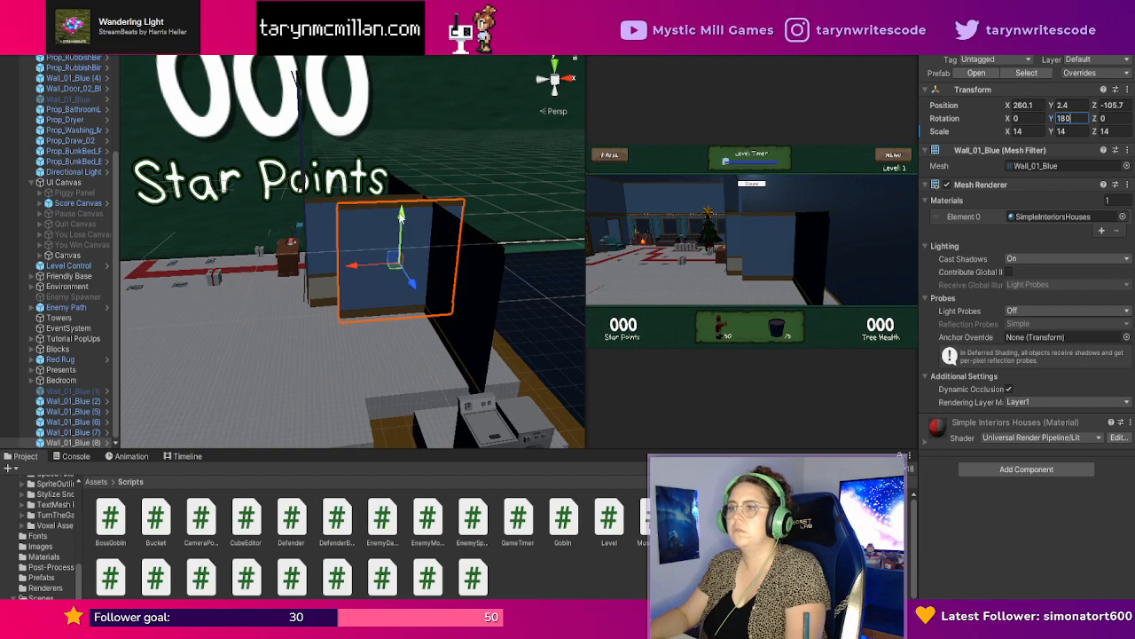
Raise the copied wall above the doorway and slide it over the door frame, to about X 243.3, Y 66.8.
{"action": "left_click_drag", "start_coordinate": [400, 206], "coordinate": [397, 85]}
{"action": "left_click_drag", "start_coordinate": [367, 140], "coordinate": [331, 142]}
{"action": "mouse_move", "coordinate": [373, 96]}
{"action": "left_mouse_down"}
{"action": "mouse_move", "coordinate": [376, 82]}
{"action": "mouse_move", "coordinate": [382, 91]}
{"action": "left_mouse_up"}
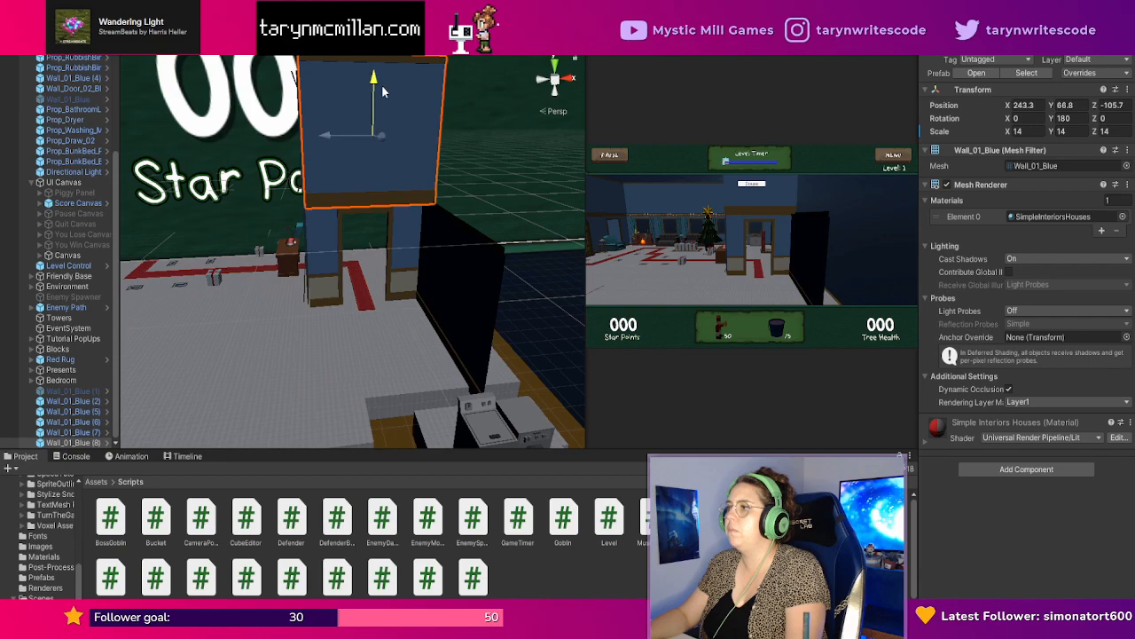
{"action": "left_click", "coordinate": [539, 145]}
{"action": "mouse_move", "coordinate": [548, 263]}
{"action": "right_mouse_down"}
{"action": "mouse_move", "coordinate": [470, 248]}
{"action": "mouse_move", "coordinate": [509, 258]}
{"action": "mouse_move", "coordinate": [552, 246]}
{"action": "right_mouse_up"}
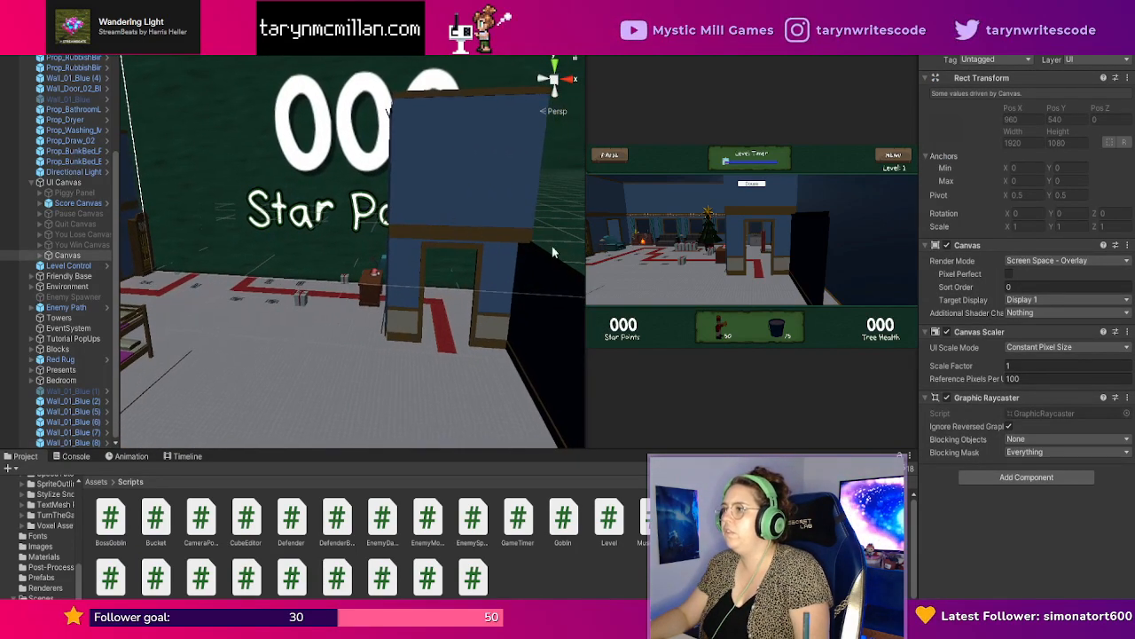
Play-test the level in an enlarged Game view to check the camera framing, and restore the Scene view size.
{"action": "left_click_drag", "start_coordinate": [586, 337], "coordinate": [182, 317]}
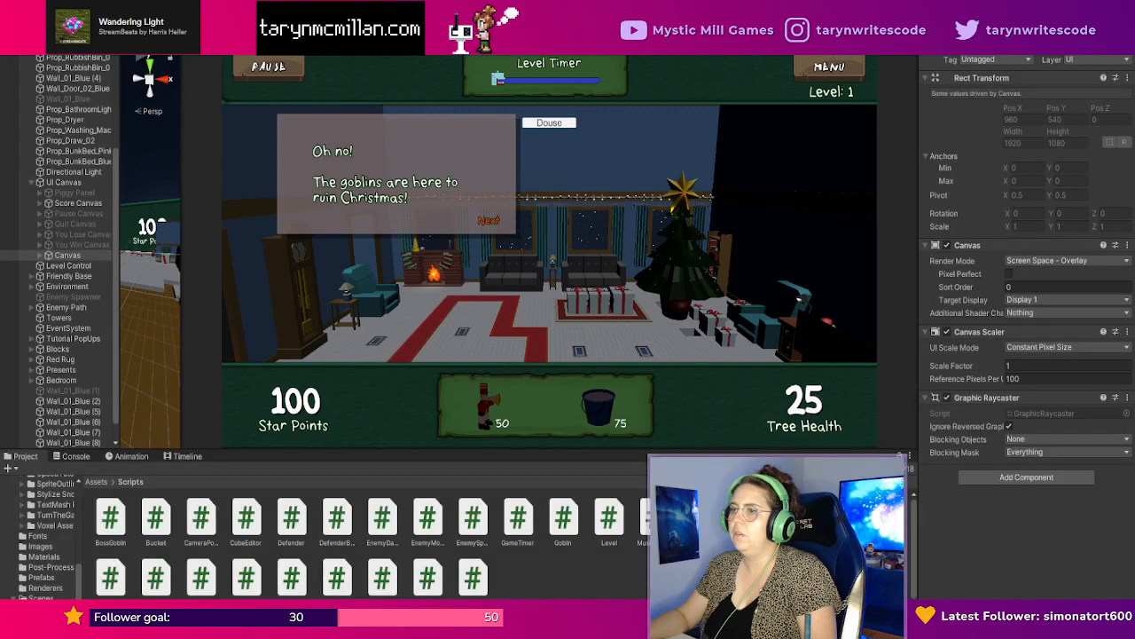
{"action": "left_click", "coordinate": [551, 16]}
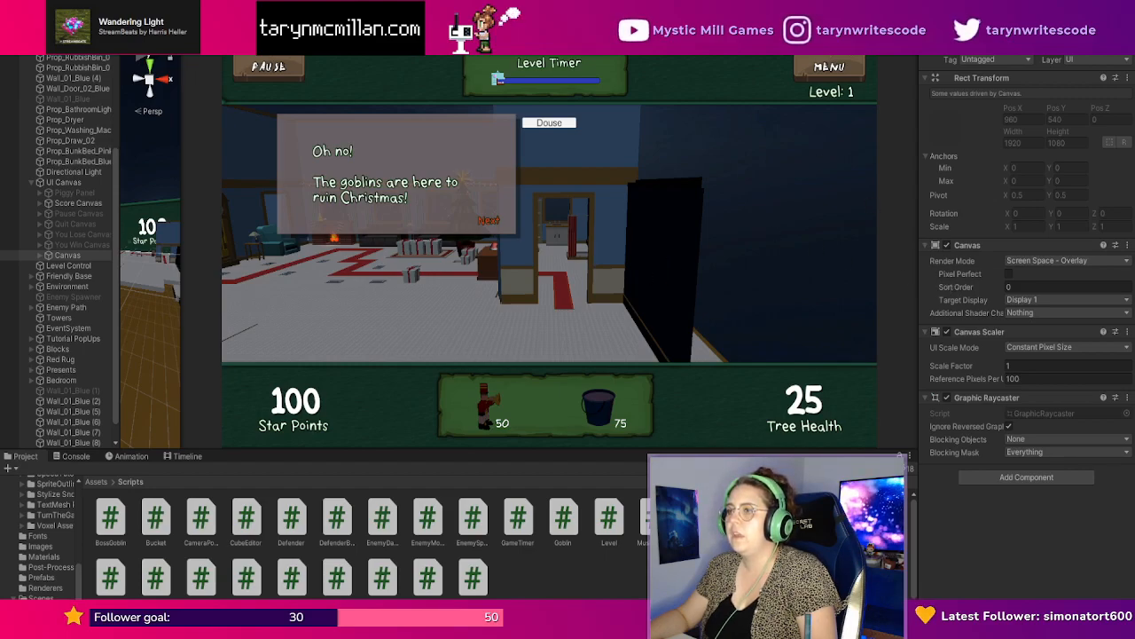
{"action": "key", "text": "ctrl+p"}
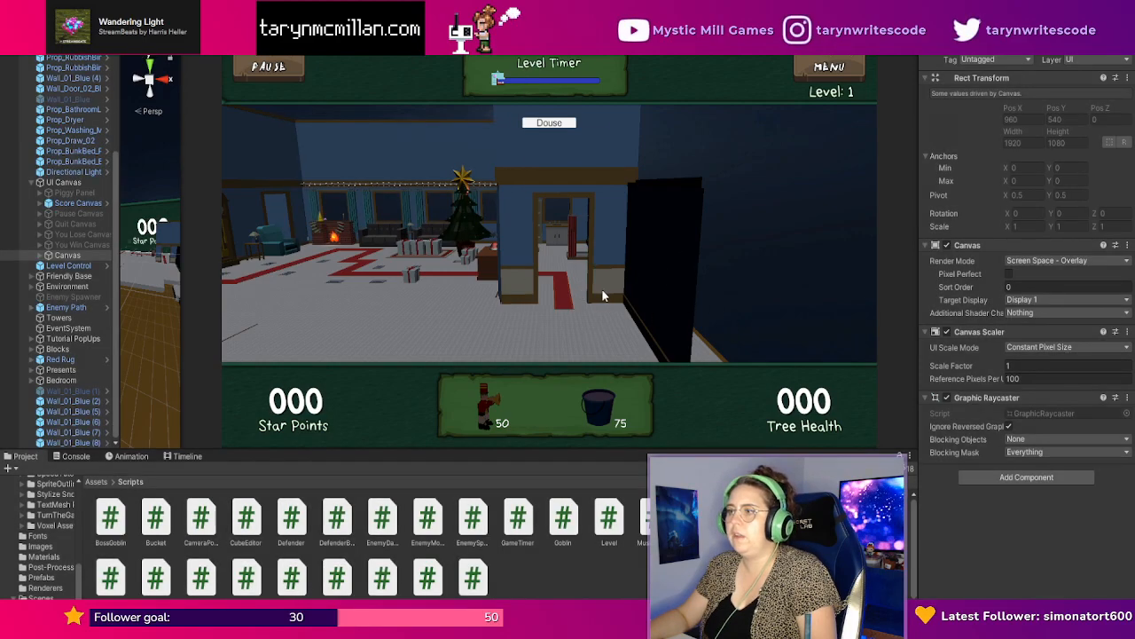
{"action": "left_click_drag", "start_coordinate": [178, 341], "coordinate": [215, 341]}
{"action": "left_click_drag", "start_coordinate": [391, 34], "coordinate": [381, 57]}
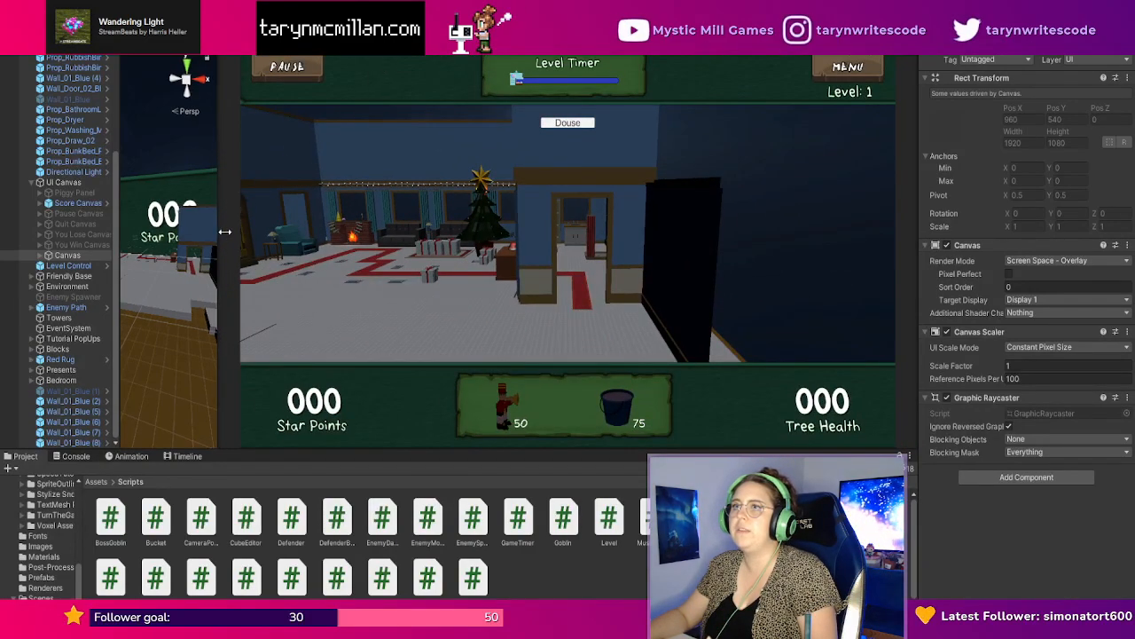
{"action": "left_click_drag", "start_coordinate": [225, 232], "coordinate": [537, 262]}
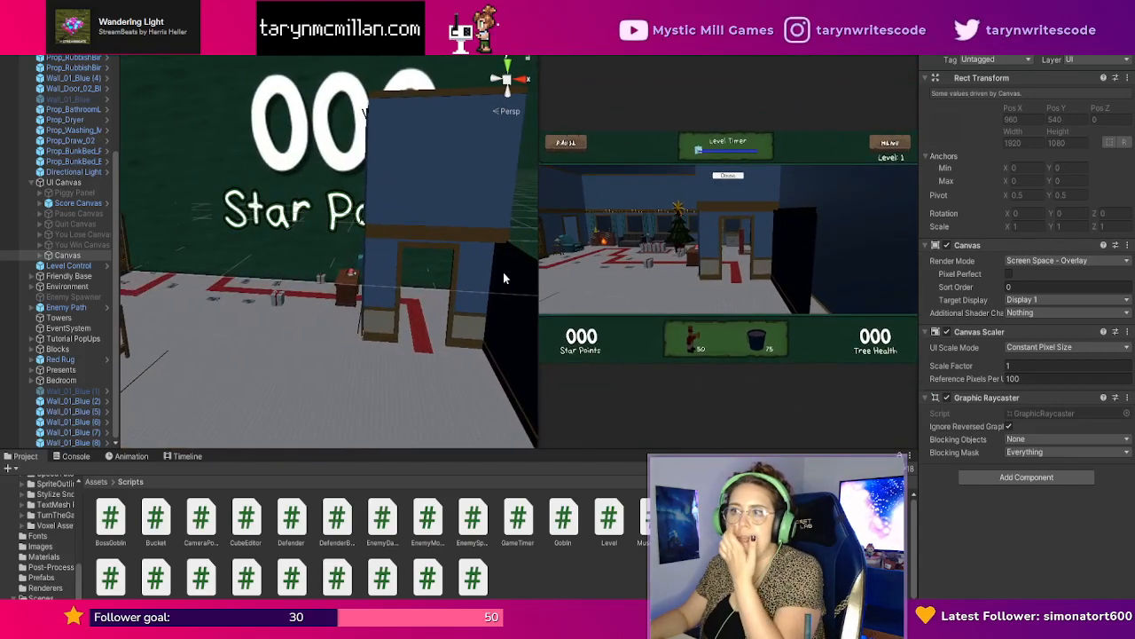
Duplicate the dark side wall beside the doorway and raise the copy directly above it to about Y 62.4.
{"action": "right_click_drag", "start_coordinate": [452, 340], "coordinate": [466, 345]}
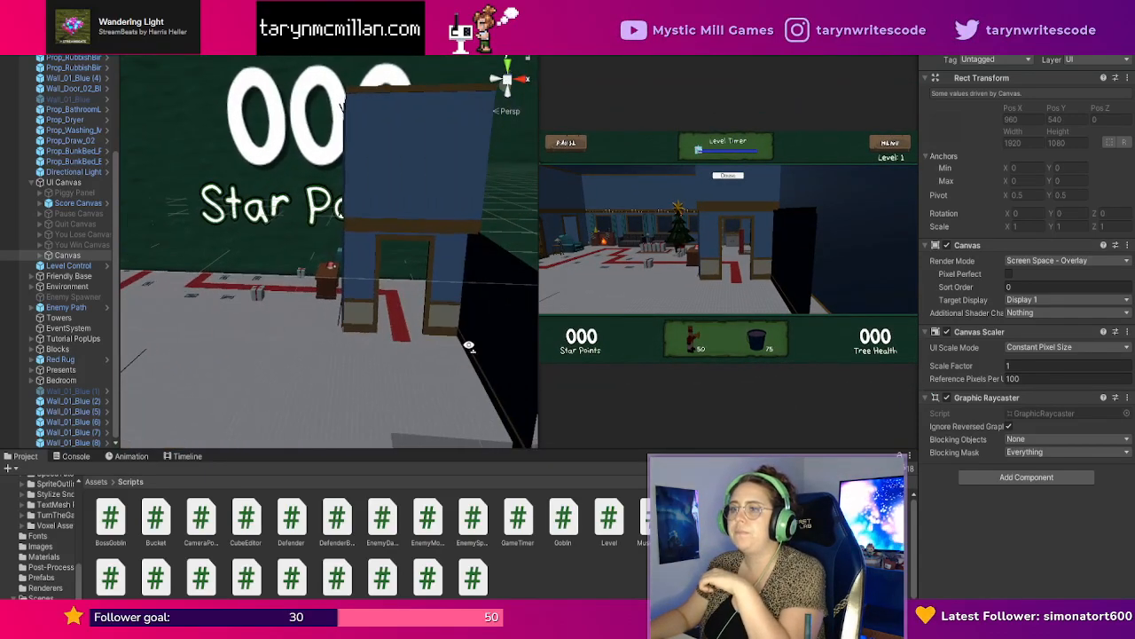
{"action": "left_click", "coordinate": [373, 330]}
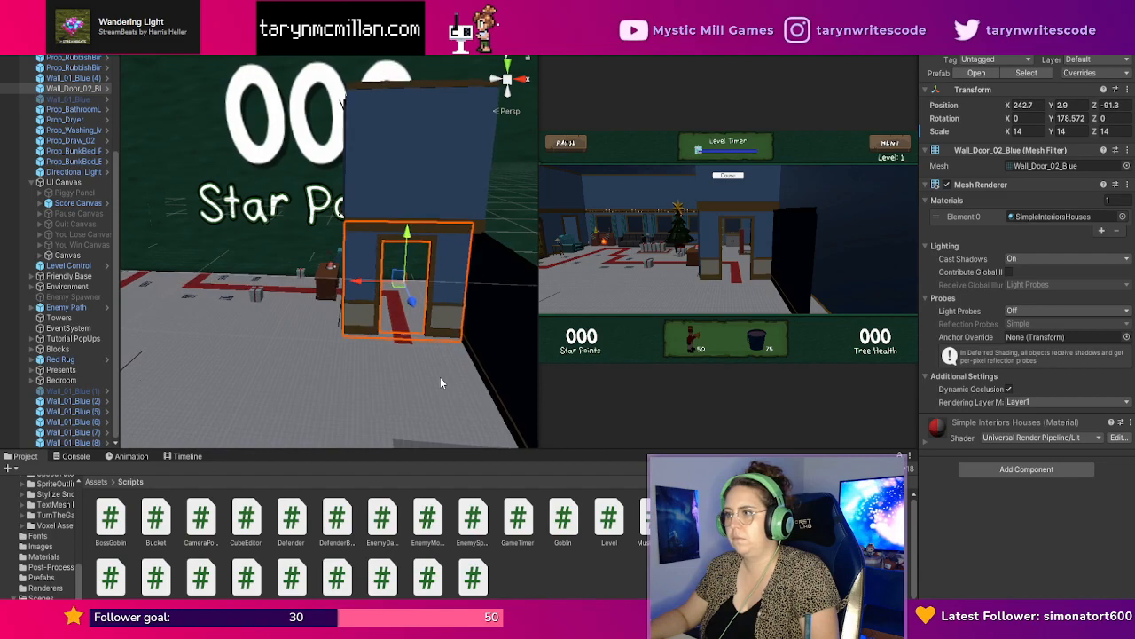
{"action": "scroll", "coordinate": [443, 378], "scroll_direction": "up", "scroll_amount": 5}
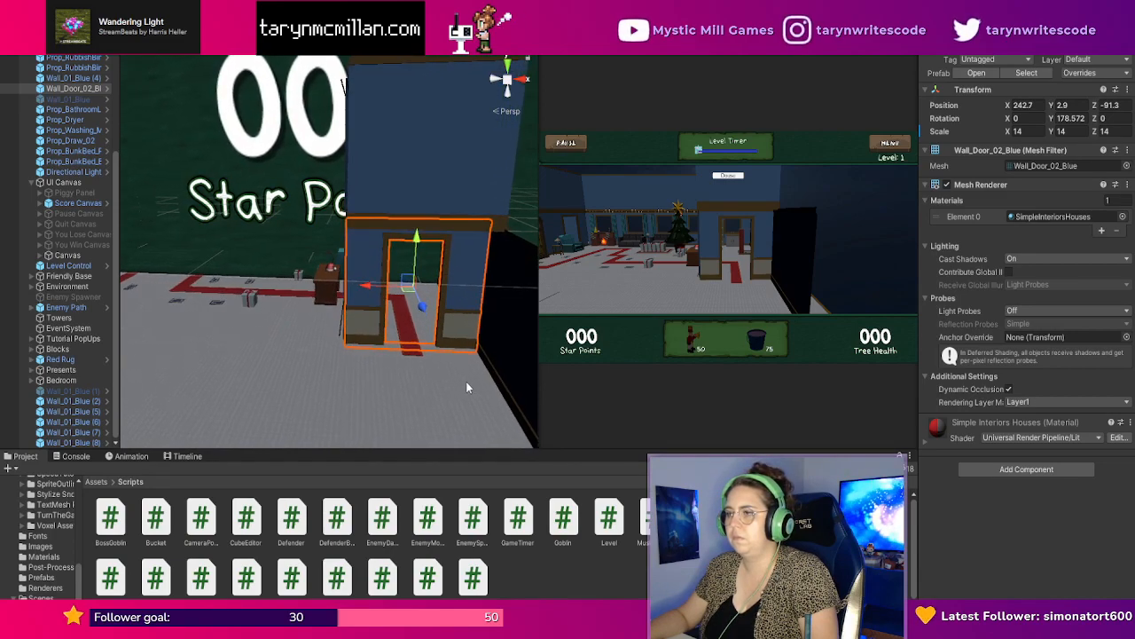
{"action": "scroll", "coordinate": [466, 384], "scroll_direction": "up", "scroll_amount": 8}
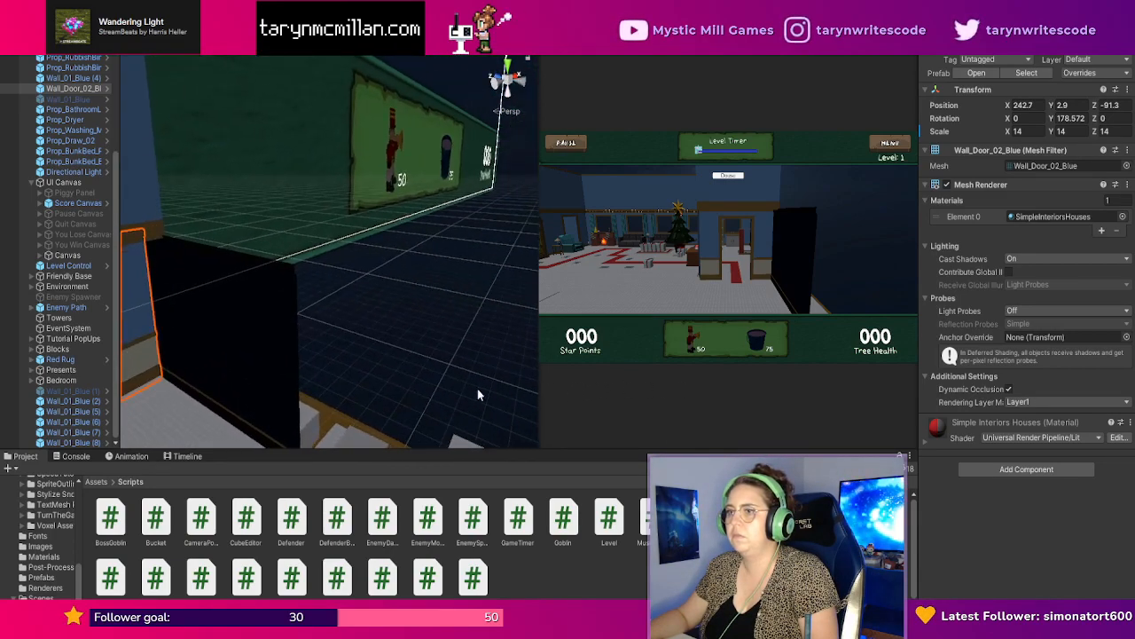
{"action": "left_click", "coordinate": [286, 365]}
{"action": "middle_click_drag", "start_coordinate": [384, 361], "coordinate": [639, 295]}
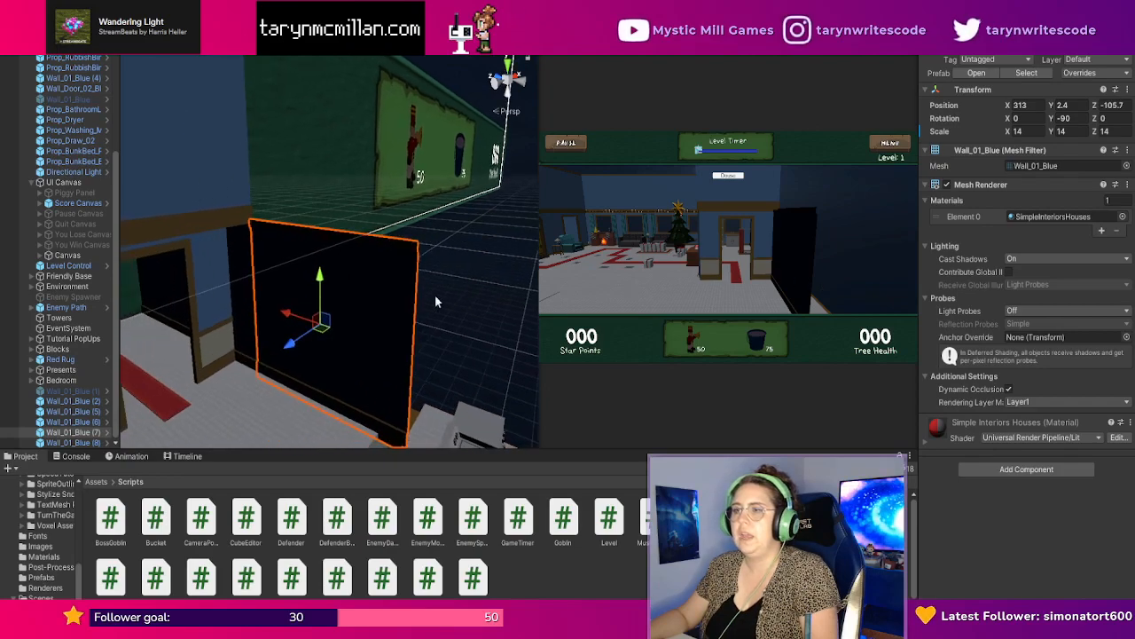
{"action": "scroll", "coordinate": [435, 301], "scroll_direction": "down", "scroll_amount": 6}
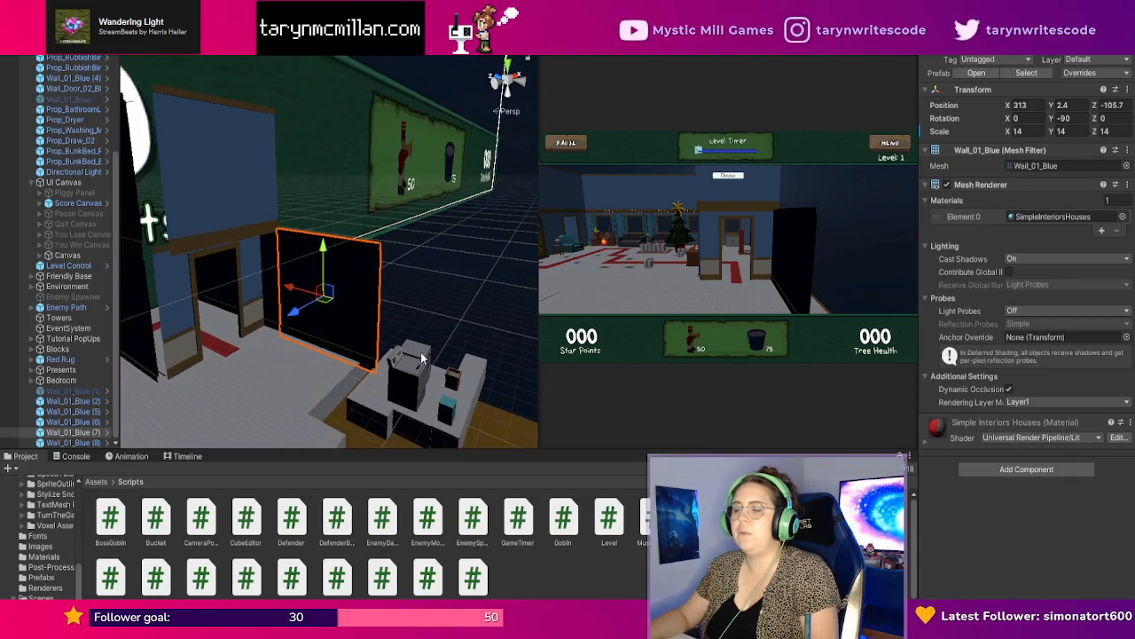
{"action": "scroll", "coordinate": [422, 359], "scroll_direction": "down", "scroll_amount": 3}
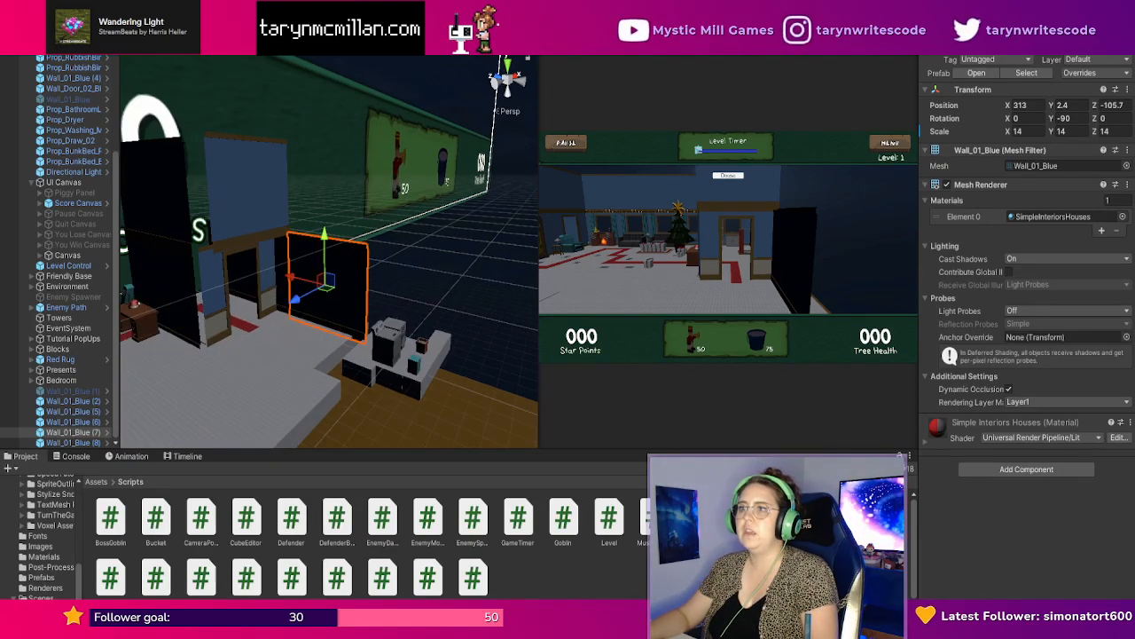
{"action": "scroll", "coordinate": [393, 262], "scroll_direction": "up", "scroll_amount": 4}
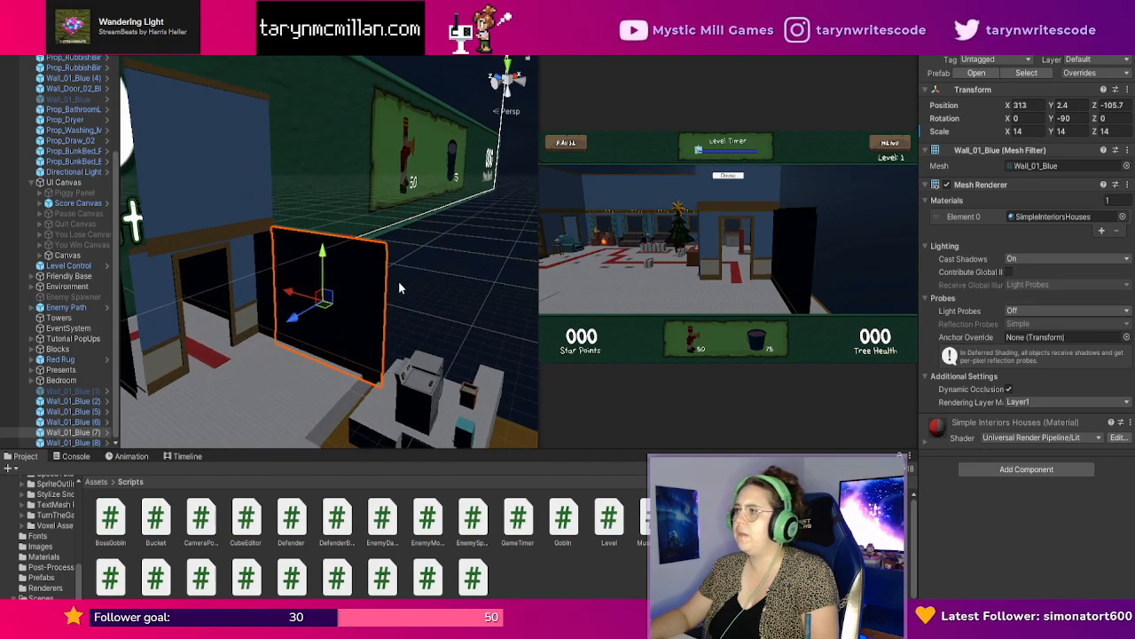
{"action": "scroll", "coordinate": [425, 288], "scroll_direction": "up", "scroll_amount": 1}
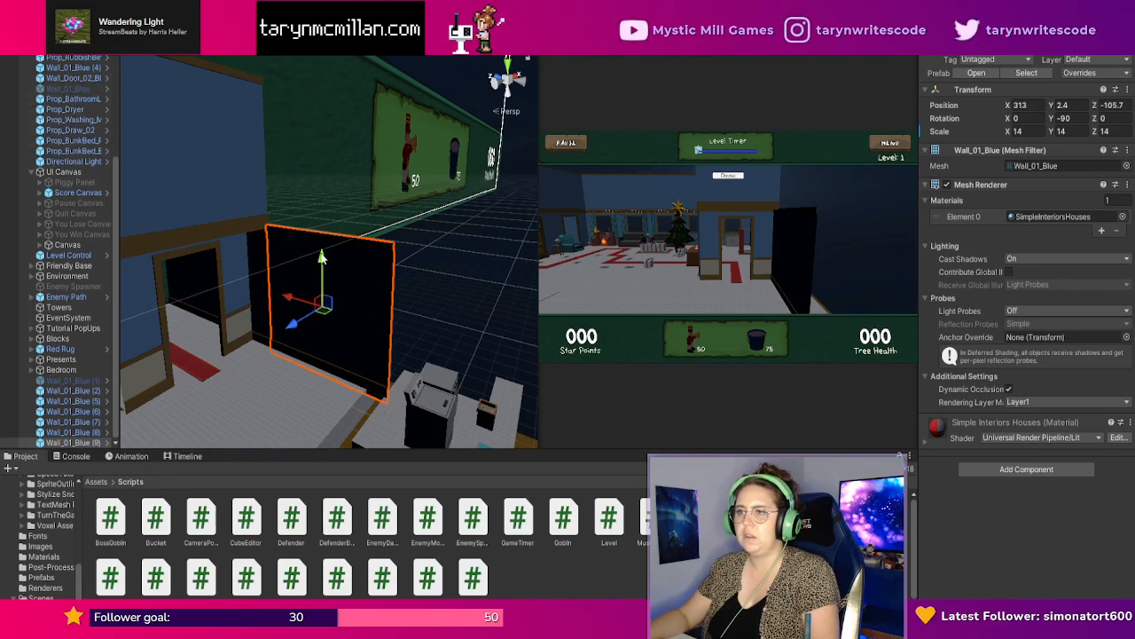
{"action": "left_click_drag", "start_coordinate": [330, 266], "coordinate": [329, 104]}
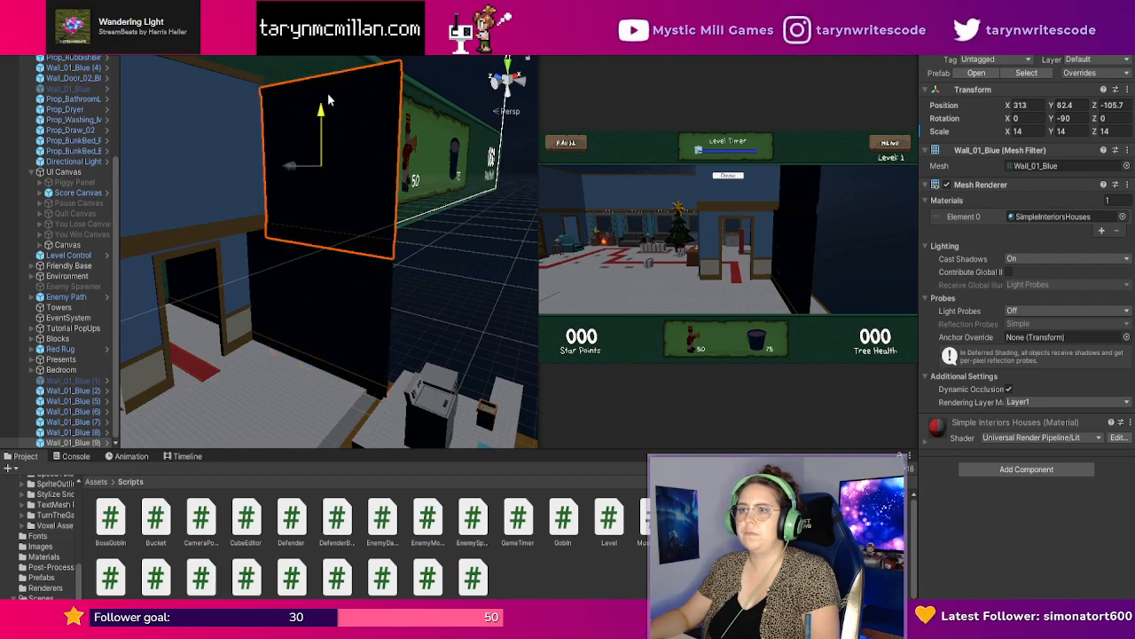
Delete the blue wall panel placed above the doorway.
{"action": "left_click", "coordinate": [212, 151]}
{"action": "scroll", "coordinate": [347, 244], "scroll_direction": "down", "scroll_amount": 1}
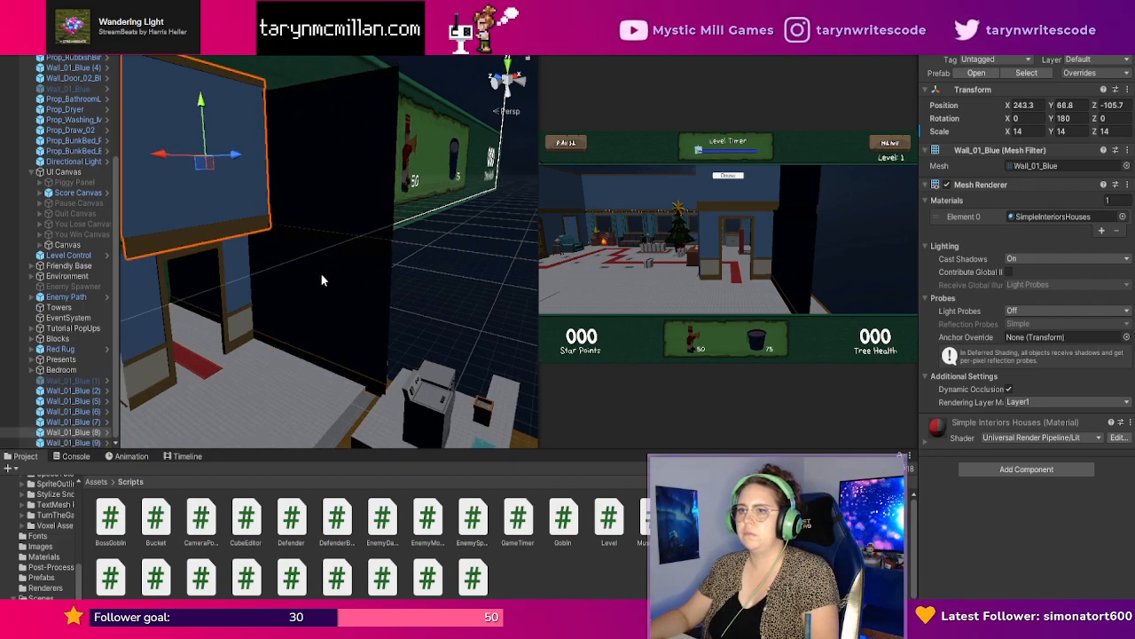
{"action": "right_click_drag", "start_coordinate": [321, 274], "coordinate": [193, 282]}
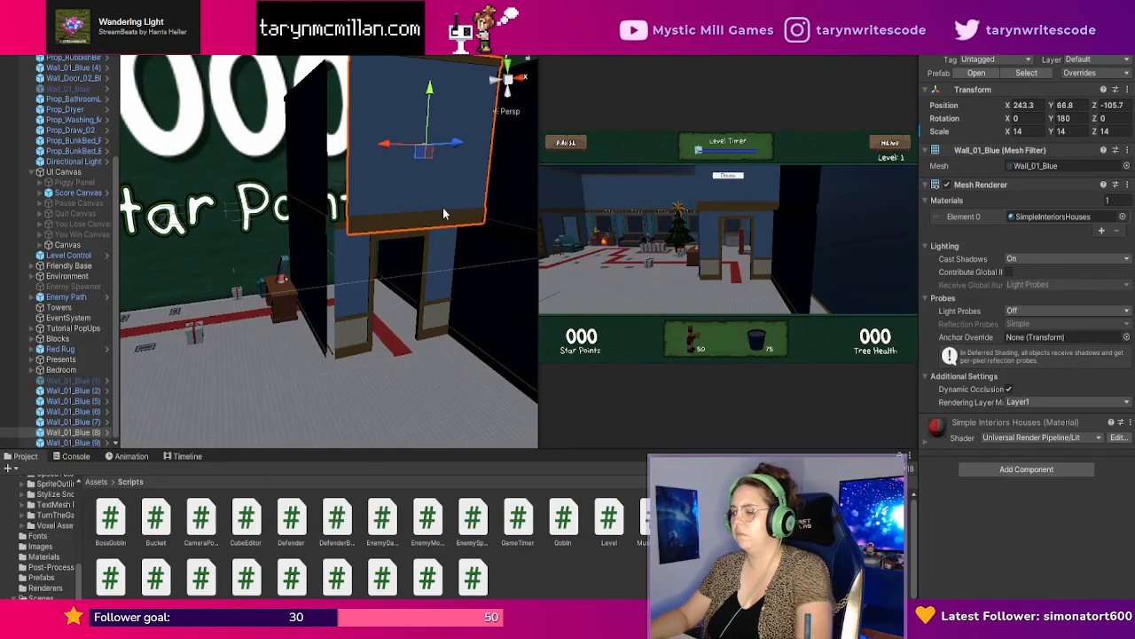
{"action": "key", "text": "Delete"}
Duplicate the lower dark side wall and move the copy to the opposite side of the doorway, at X 253.
{"action": "middle_click_drag", "start_coordinate": [481, 254], "coordinate": [114, 165]}
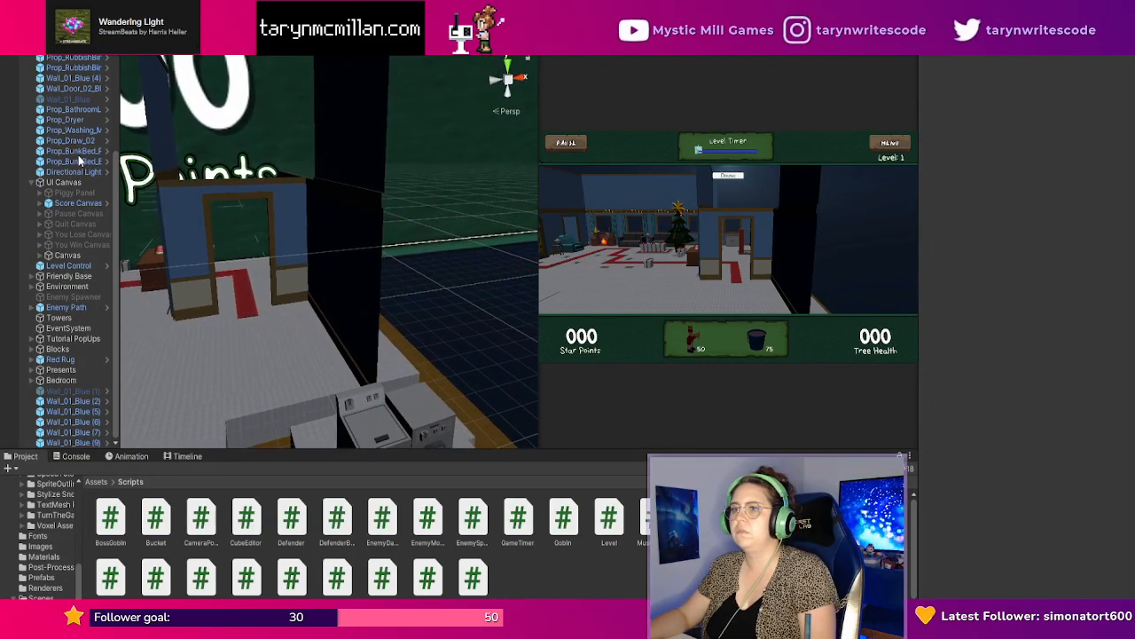
{"action": "left_click", "coordinate": [393, 295]}
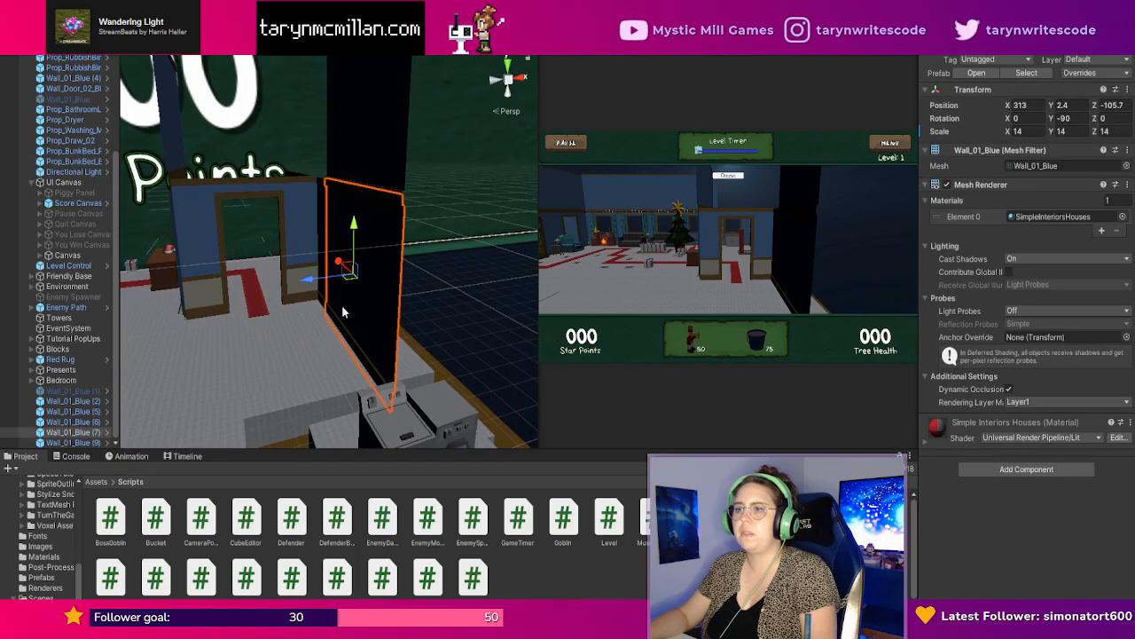
{"action": "right_click_drag", "start_coordinate": [343, 311], "coordinate": [421, 318]}
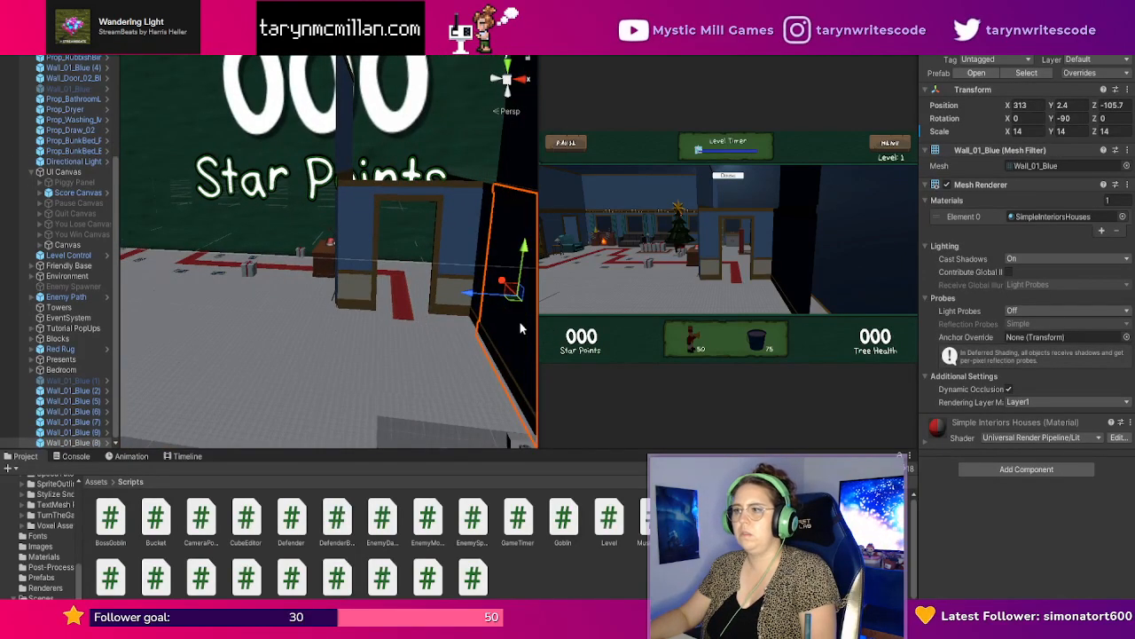
{"action": "left_click_drag", "start_coordinate": [475, 295], "coordinate": [309, 286]}
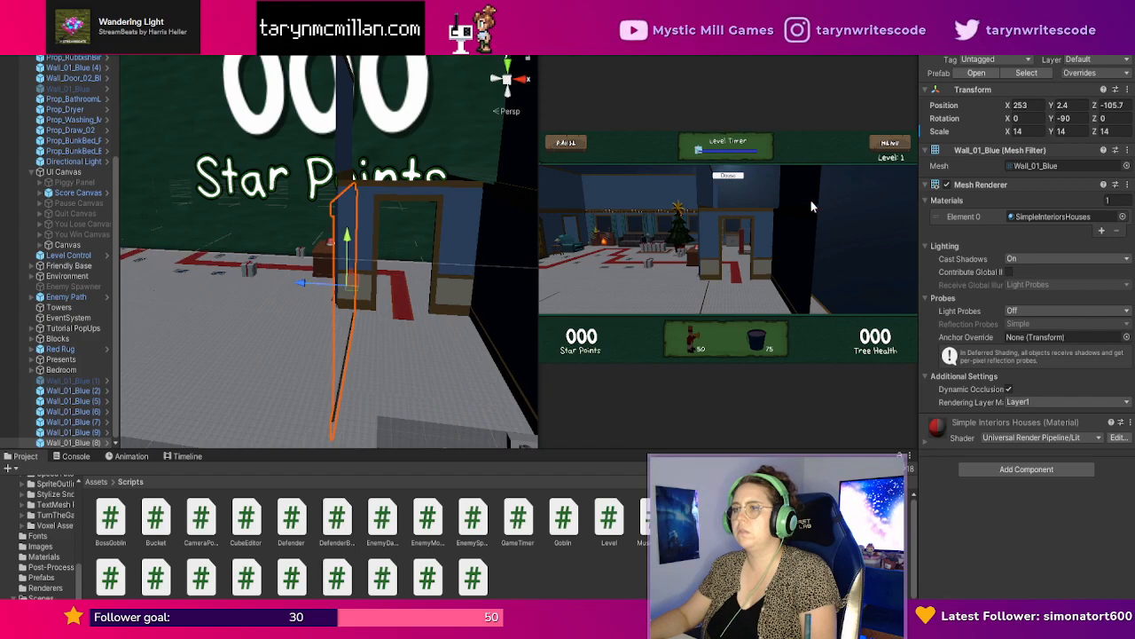
Set the new side wall's Y rotation to 90 and move it into line with the door wall's left edge.
{"action": "type", "text": "0"}
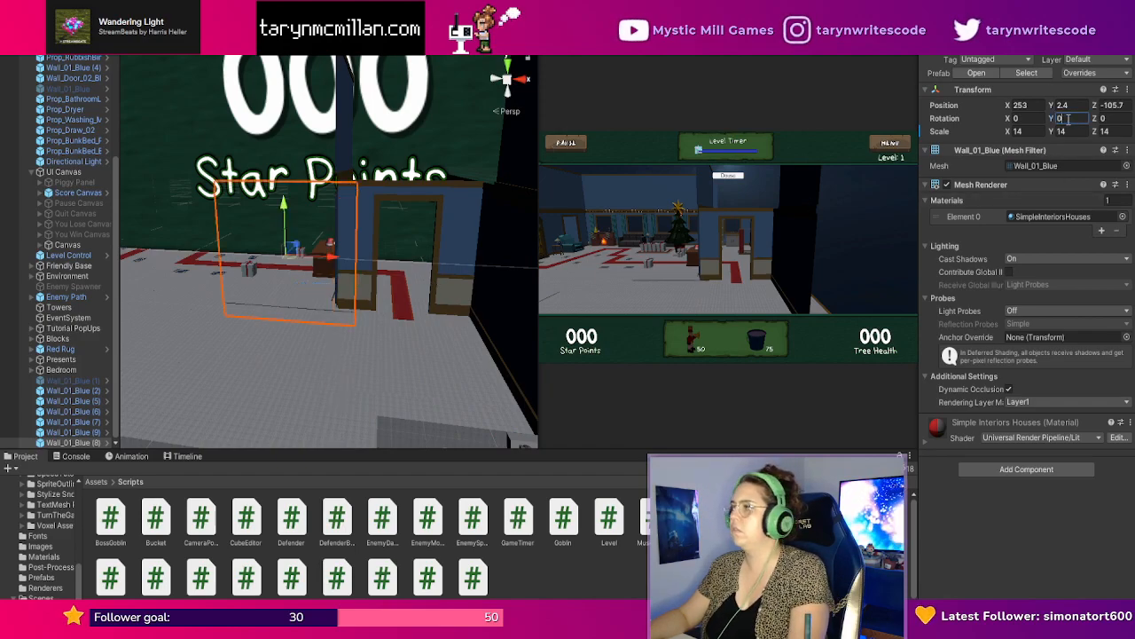
{"action": "type", "text": "90"}
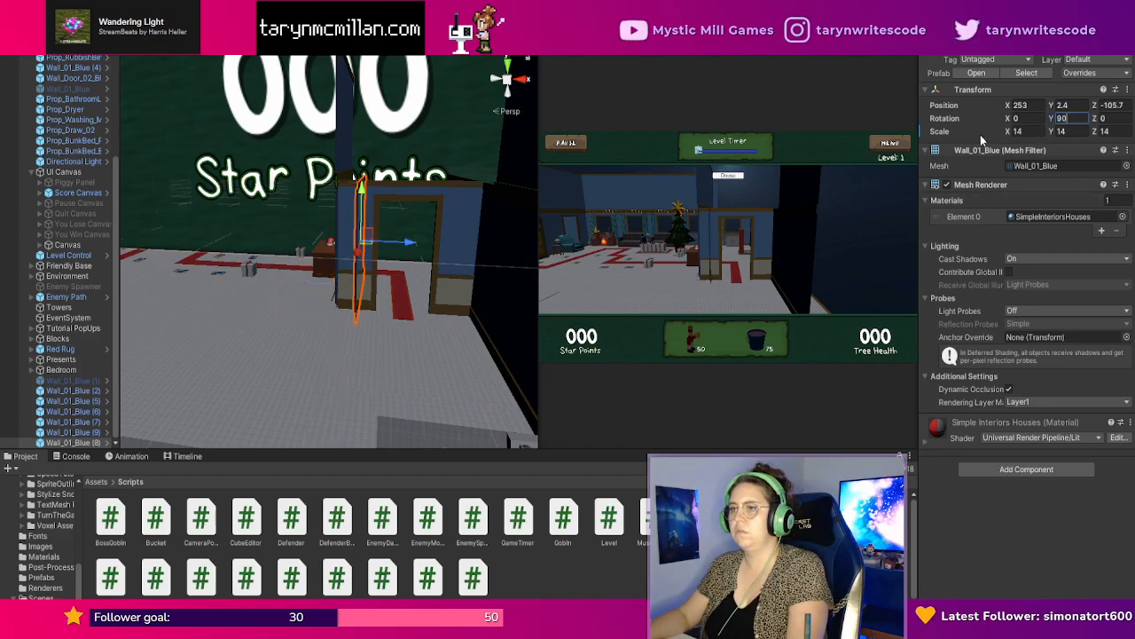
{"action": "mouse_move", "coordinate": [355, 255]}
{"action": "left_mouse_down"}
{"action": "mouse_move", "coordinate": [343, 297]}
{"action": "mouse_move", "coordinate": [365, 275]}
{"action": "left_mouse_up"}
{"action": "left_click", "coordinate": [450, 289]}
{"action": "middle_click_drag", "start_coordinate": [438, 331], "coordinate": [316, 313]}
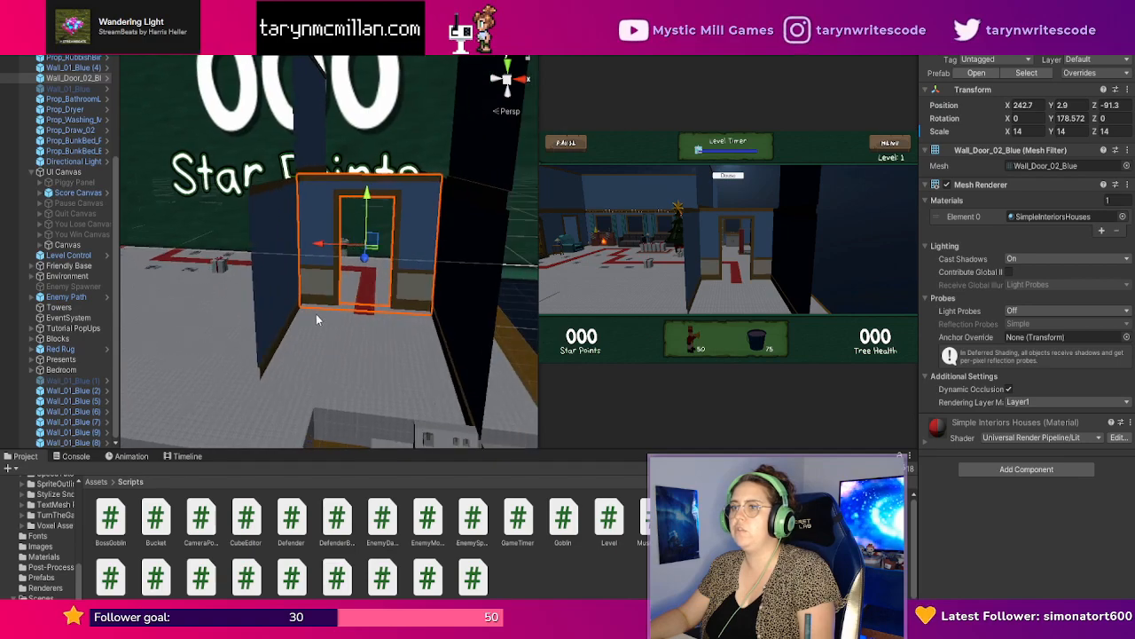
Inspect the new side wall and the enclosed doorway area from several angles, checking how the walls meet the floor.
{"action": "left_click", "coordinate": [311, 318]}
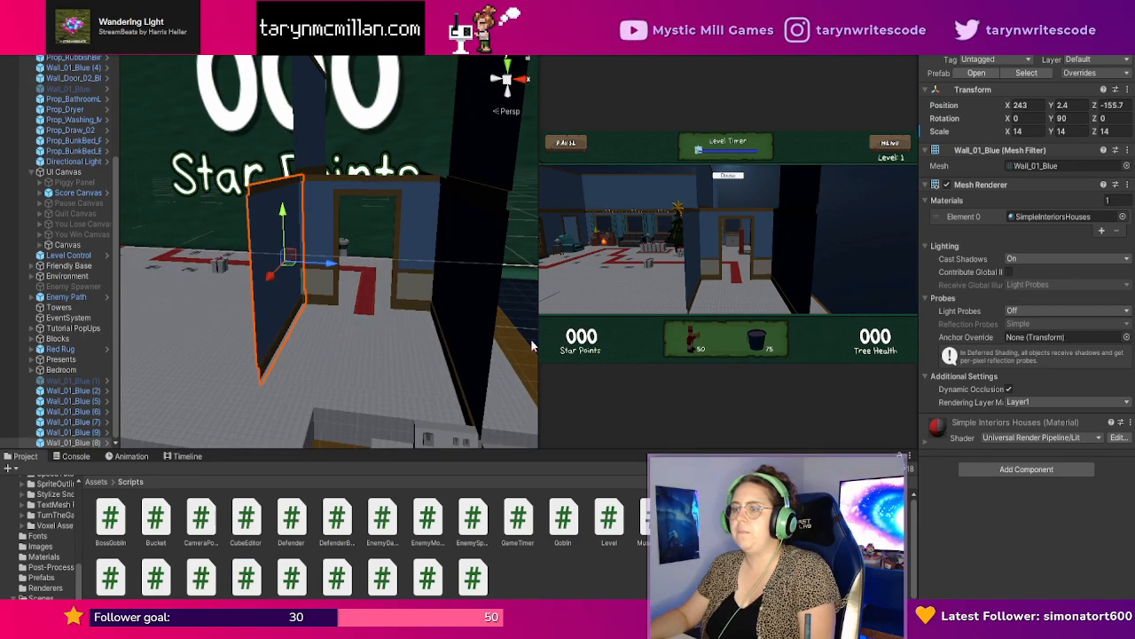
{"action": "scroll", "coordinate": [454, 331], "scroll_direction": "up", "scroll_amount": 2}
{"action": "right_click_drag", "start_coordinate": [454, 331], "coordinate": [522, 326]}
{"action": "scroll", "coordinate": [427, 331], "scroll_direction": "down", "scroll_amount": 1}
{"action": "middle_click_drag", "start_coordinate": [427, 332], "coordinate": [517, 308]}
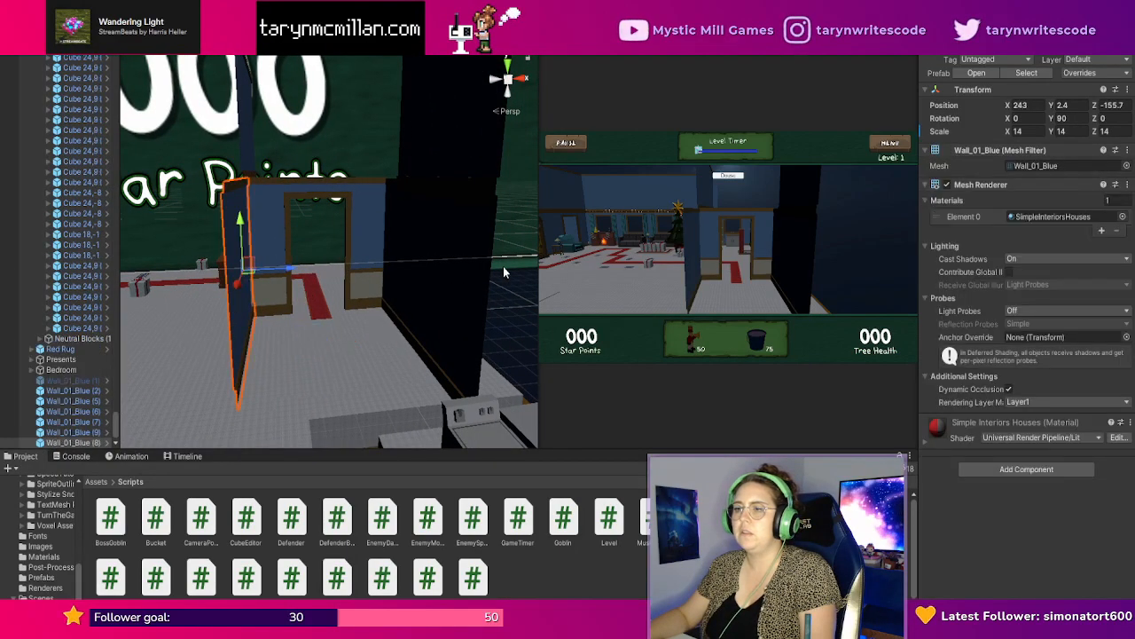
{"action": "left_click", "coordinate": [449, 304]}
{"action": "scroll", "coordinate": [409, 312], "scroll_direction": "up", "scroll_amount": 5}
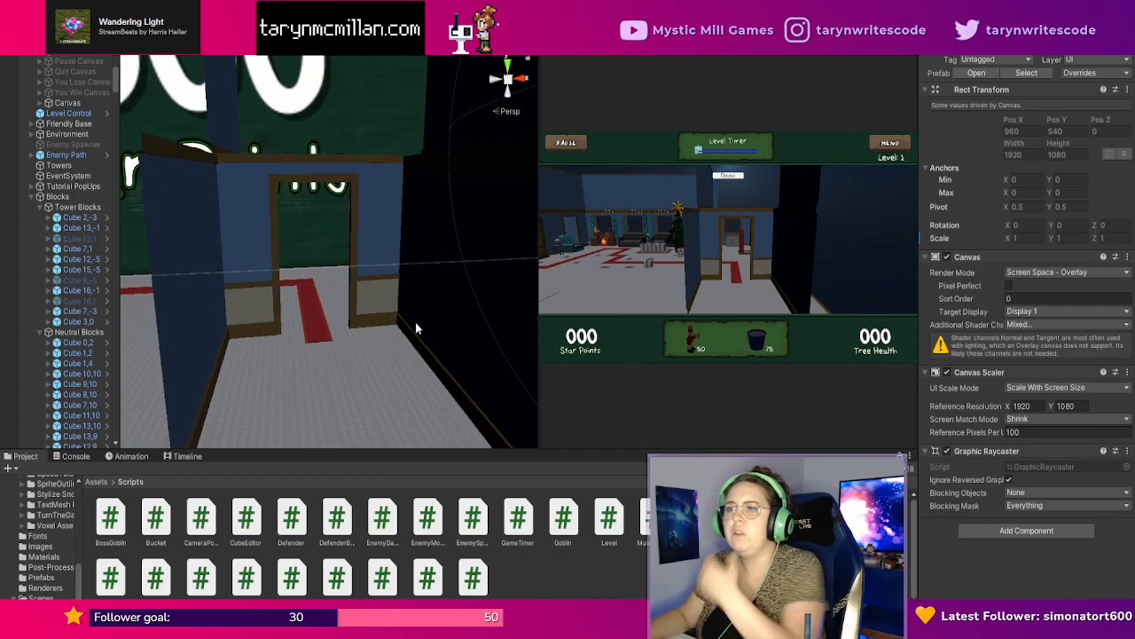
{"action": "scroll", "coordinate": [417, 328], "scroll_direction": "up", "scroll_amount": 3}
{"action": "right_click_drag", "start_coordinate": [424, 339], "coordinate": [312, 339]}
{"action": "scroll", "coordinate": [438, 358], "scroll_direction": "up", "scroll_amount": 1}
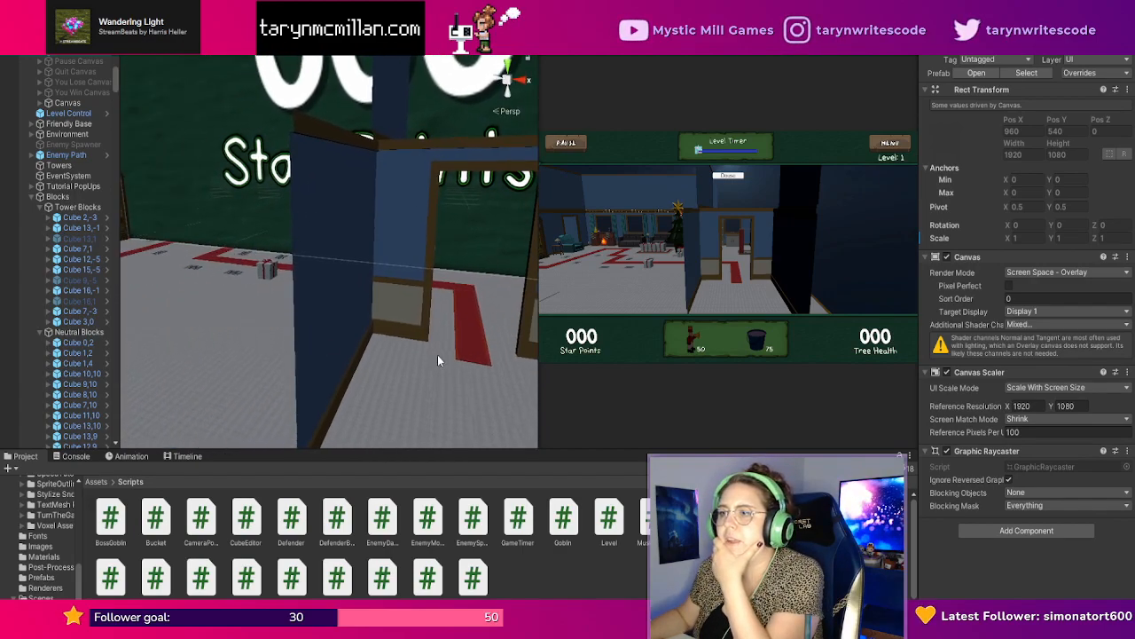
{"action": "scroll", "coordinate": [438, 357], "scroll_direction": "down", "scroll_amount": 2}
{"action": "middle_click_drag", "start_coordinate": [430, 350], "coordinate": [276, 312]}
{"action": "scroll", "coordinate": [497, 345], "scroll_direction": "down", "scroll_amount": 3}
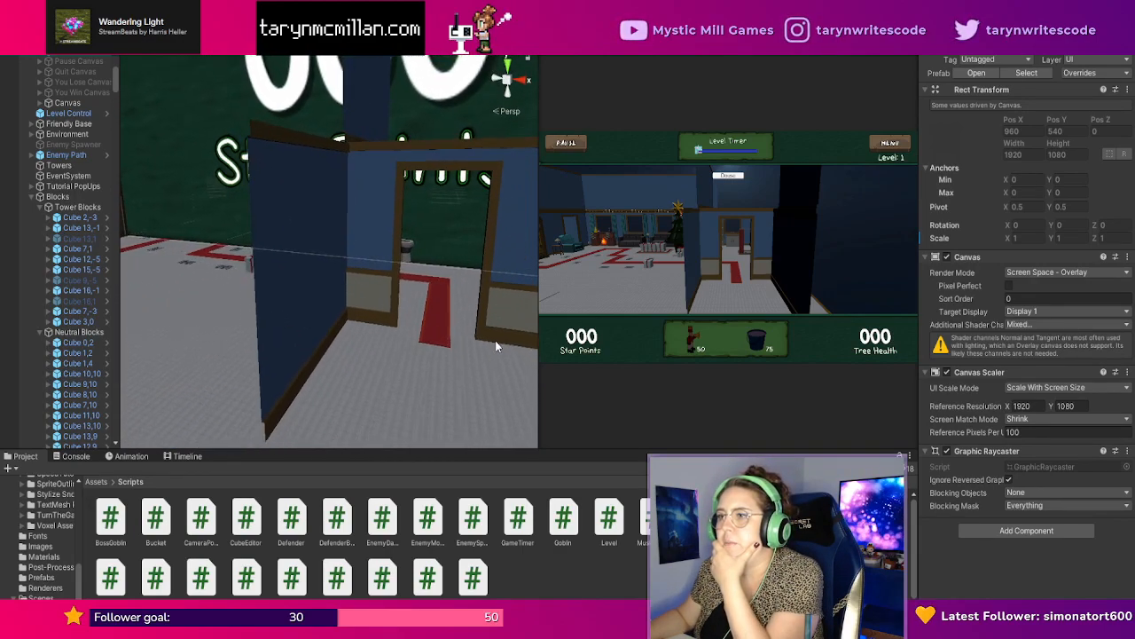
{"action": "scroll", "coordinate": [496, 347], "scroll_direction": "down", "scroll_amount": 3}
{"action": "scroll", "coordinate": [264, 324], "scroll_direction": "down", "scroll_amount": 5}
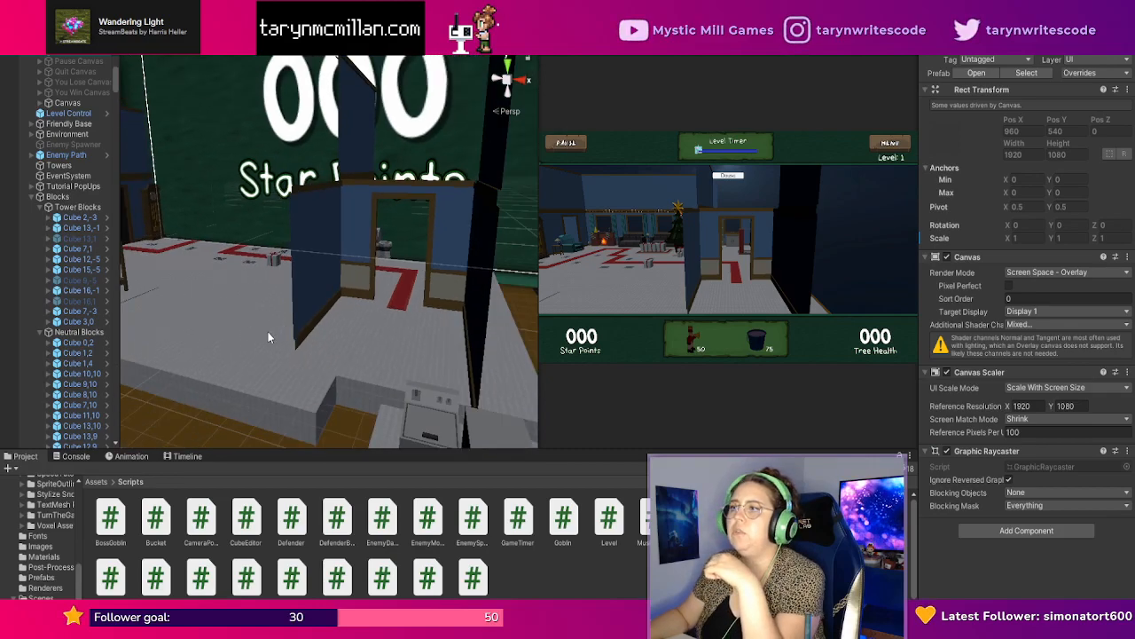
{"action": "middle_click_drag", "start_coordinate": [286, 318], "coordinate": [357, 299]}
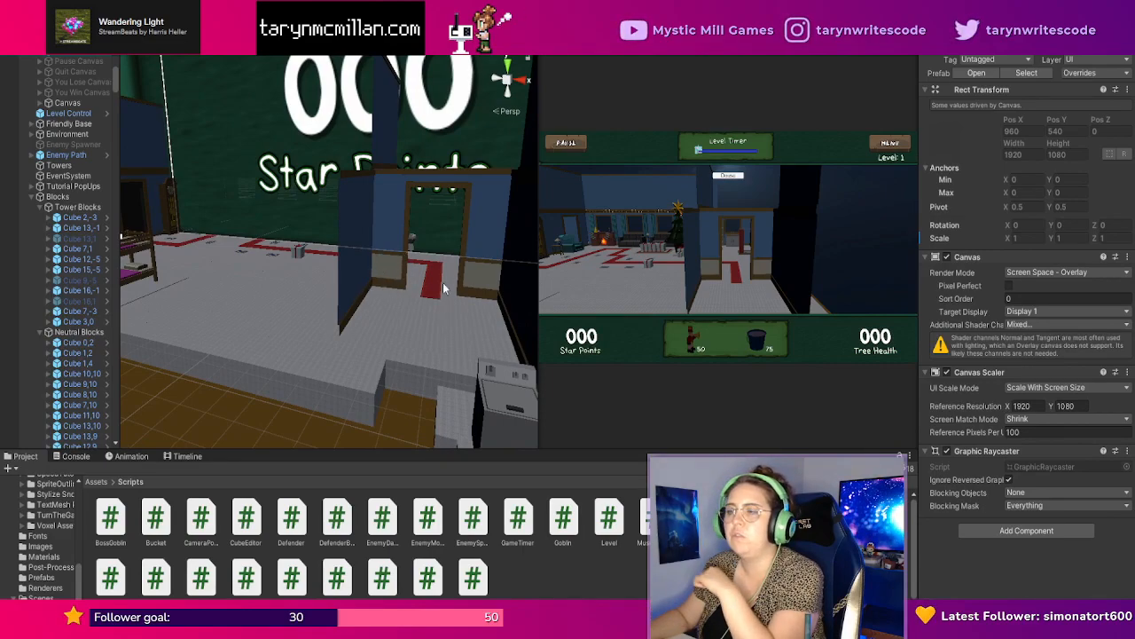
{"action": "scroll", "coordinate": [476, 324], "scroll_direction": "up", "scroll_amount": 3}
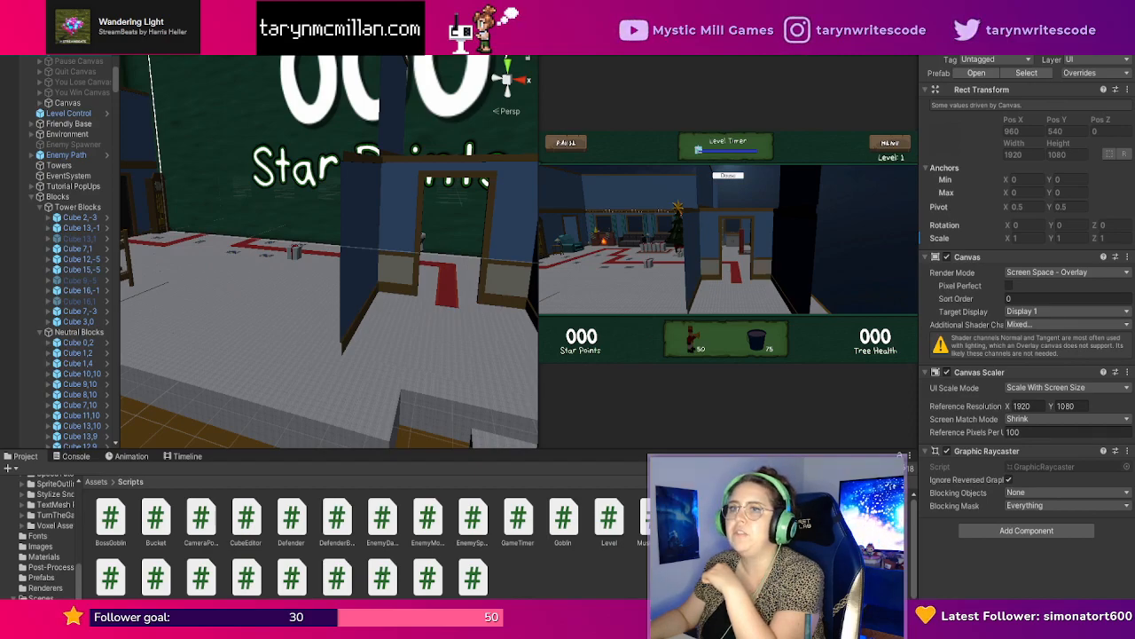
{"action": "scroll", "coordinate": [507, 364], "scroll_direction": "up", "scroll_amount": 2}
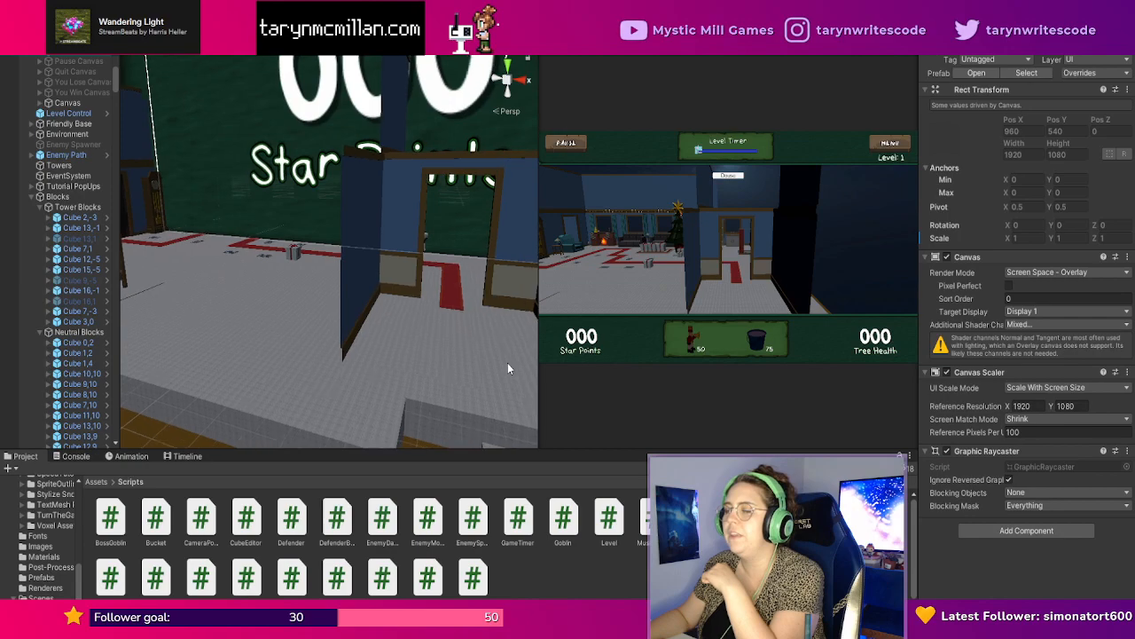
{"action": "right_click_drag", "start_coordinate": [507, 365], "coordinate": [534, 365]}
{"action": "scroll", "coordinate": [430, 429], "scroll_direction": "down", "scroll_amount": 1}
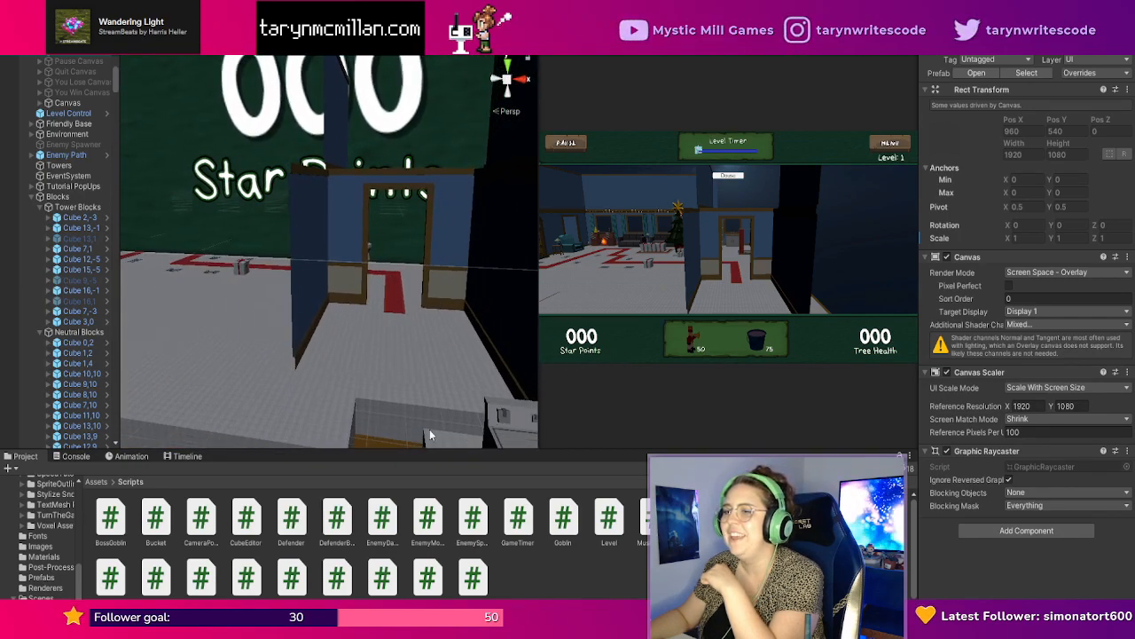
Examine the floor blocks between the doorway and the laundry appliances, checking the positions of individual blocks and the gap from above.
{"action": "scroll", "coordinate": [434, 421], "scroll_direction": "down", "scroll_amount": 2}
{"action": "right_click_drag", "start_coordinate": [460, 309], "coordinate": [481, 373]}
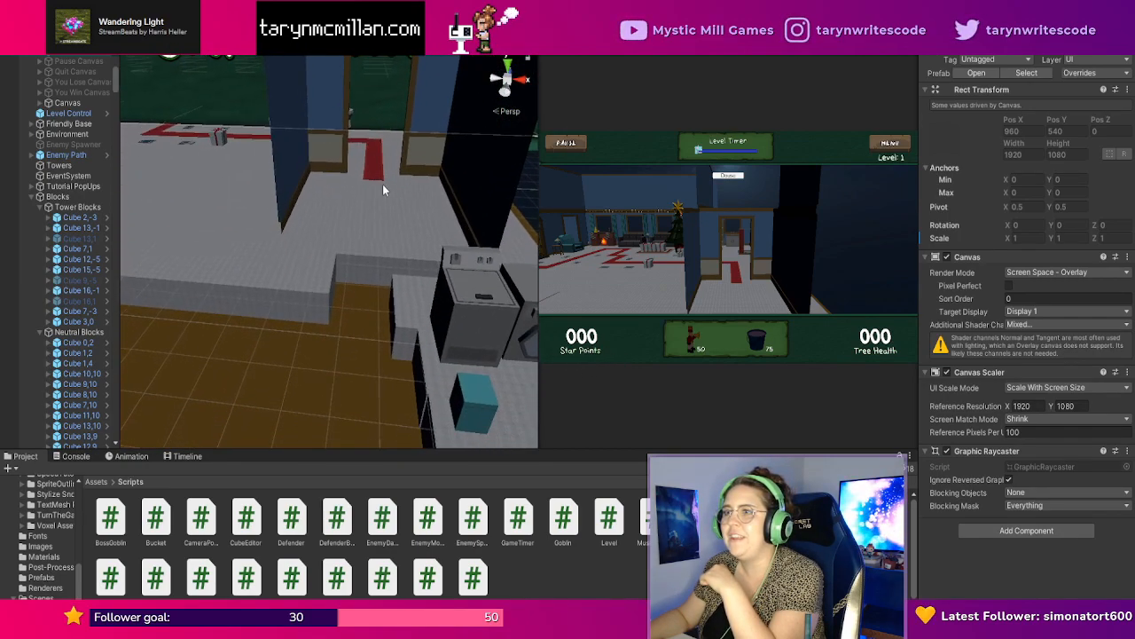
{"action": "scroll", "coordinate": [412, 417], "scroll_direction": "down", "scroll_amount": 1}
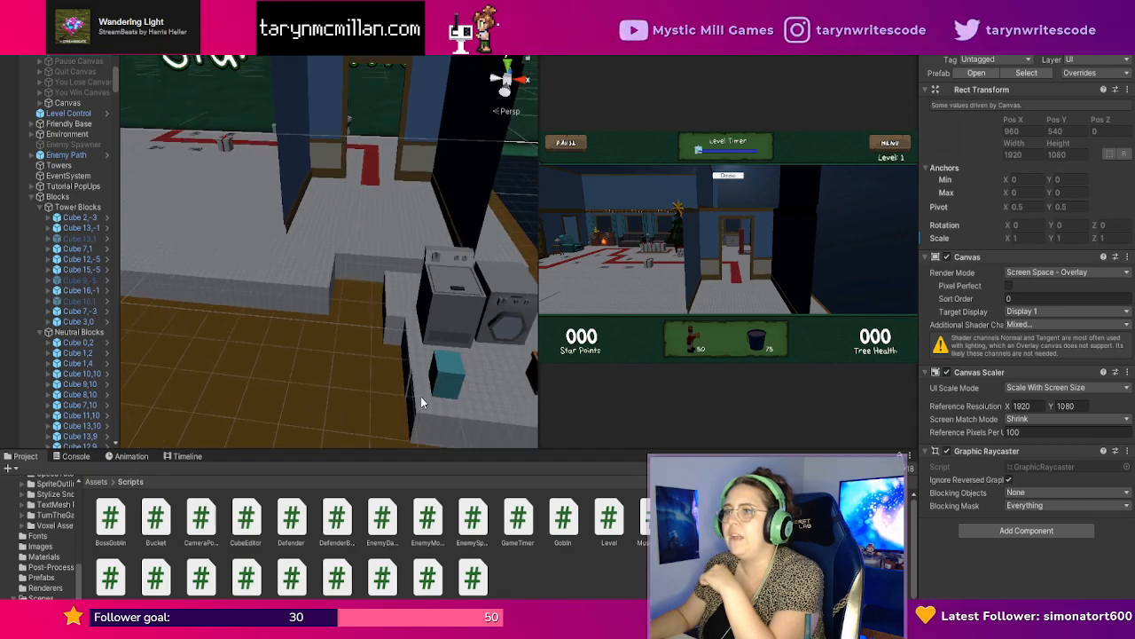
{"action": "scroll", "coordinate": [422, 404], "scroll_direction": "down", "scroll_amount": 1}
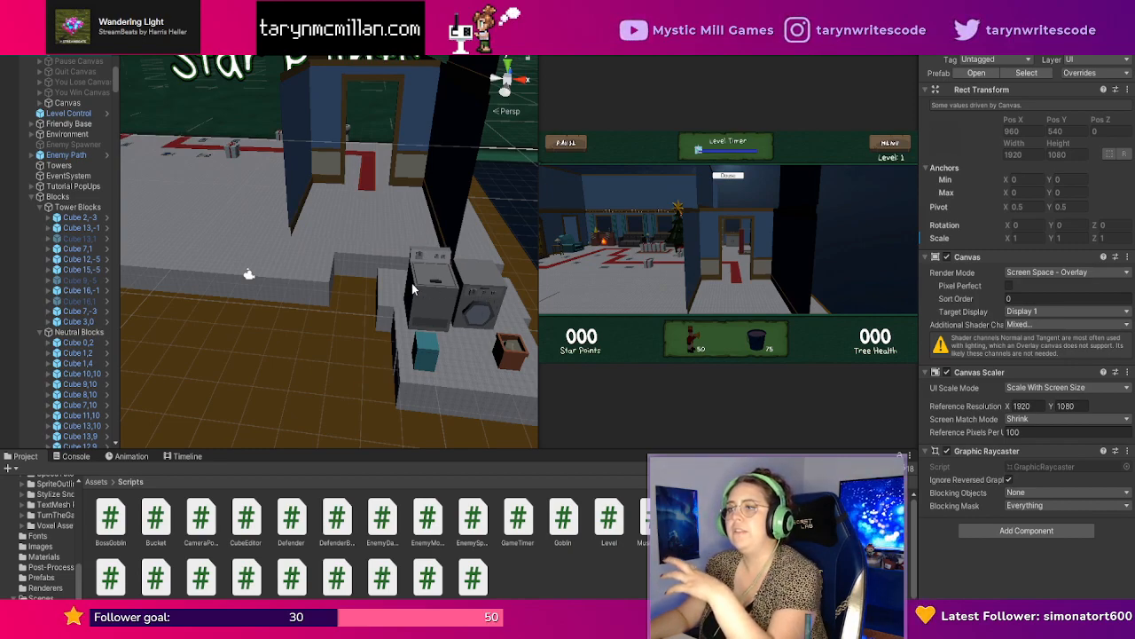
{"action": "left_click", "coordinate": [363, 250]}
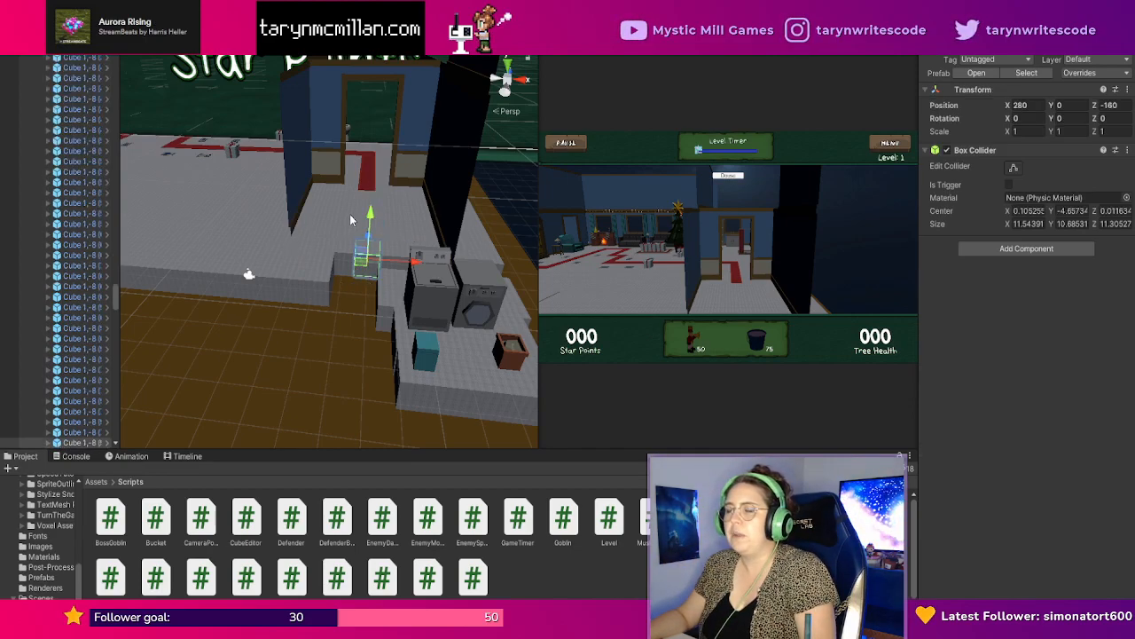
{"action": "left_click", "coordinate": [368, 209]}
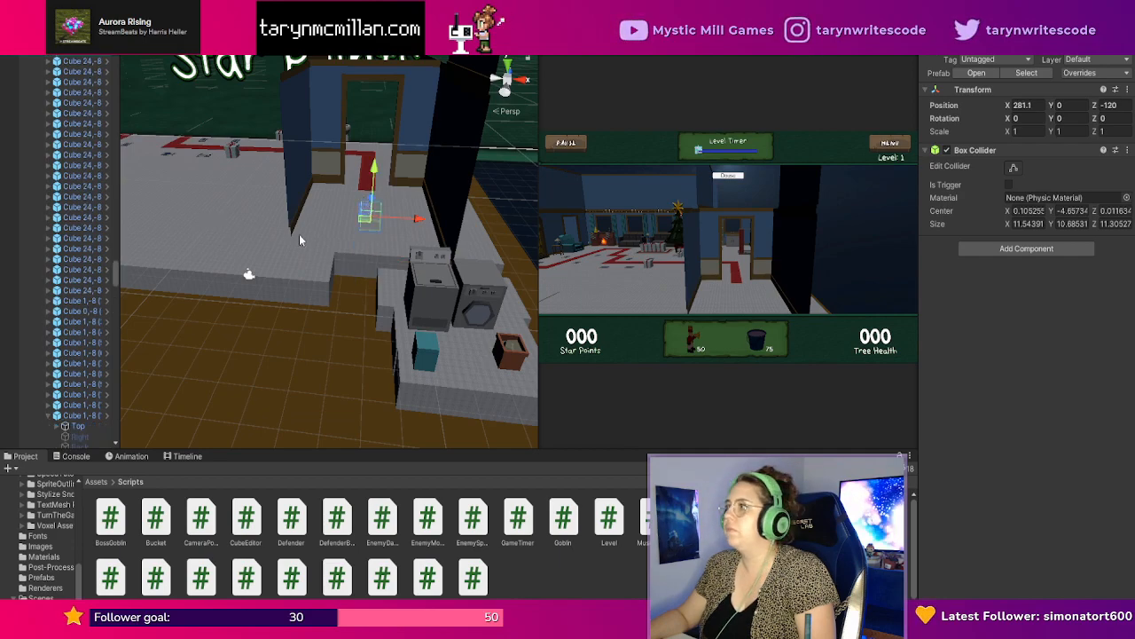
{"action": "left_click", "coordinate": [364, 204]}
{"action": "left_click", "coordinate": [393, 285]}
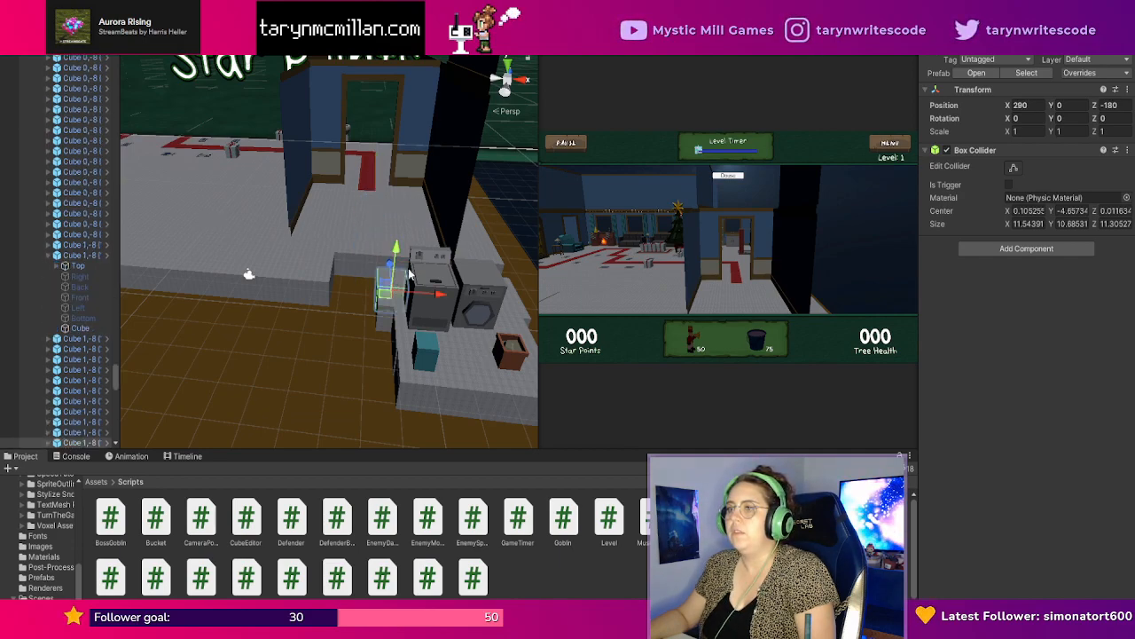
{"action": "right_click_drag", "start_coordinate": [394, 285], "coordinate": [535, 398]}
{"action": "middle_click_drag", "start_coordinate": [398, 261], "coordinate": [409, 455]}
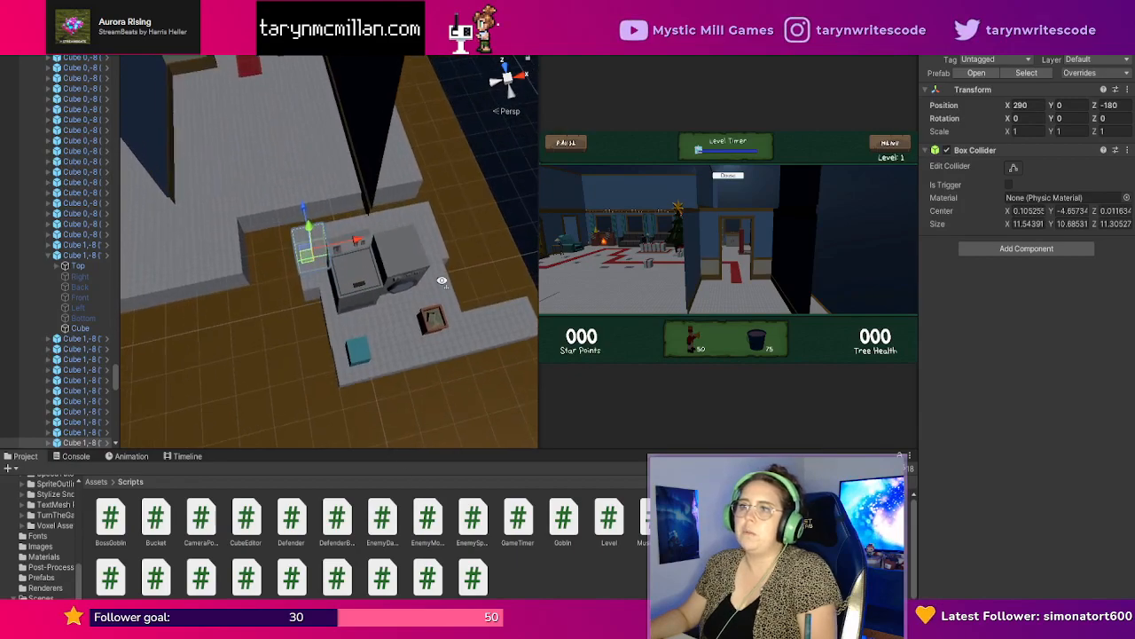
{"action": "right_click_drag", "start_coordinate": [443, 281], "coordinate": [376, 378]}
{"action": "middle_click_drag", "start_coordinate": [399, 300], "coordinate": [429, 479]}
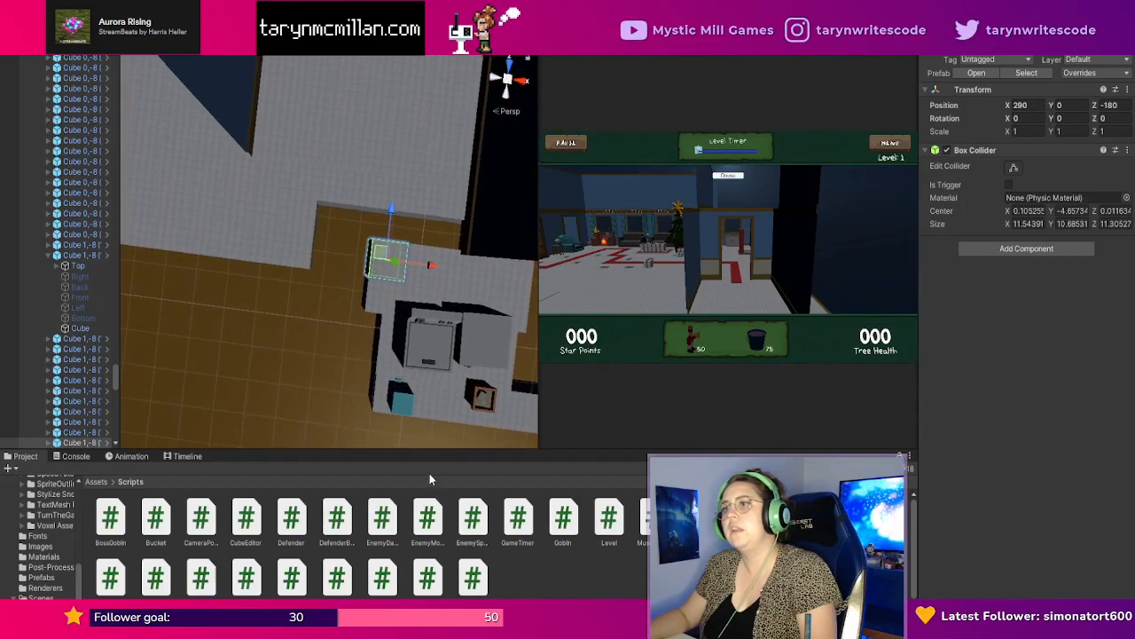
Duplicate the floor block at X 270, Z -160 forward one row, and repeat copies along X to extend the hall floor's edge.
{"action": "left_click", "coordinate": [339, 195]}
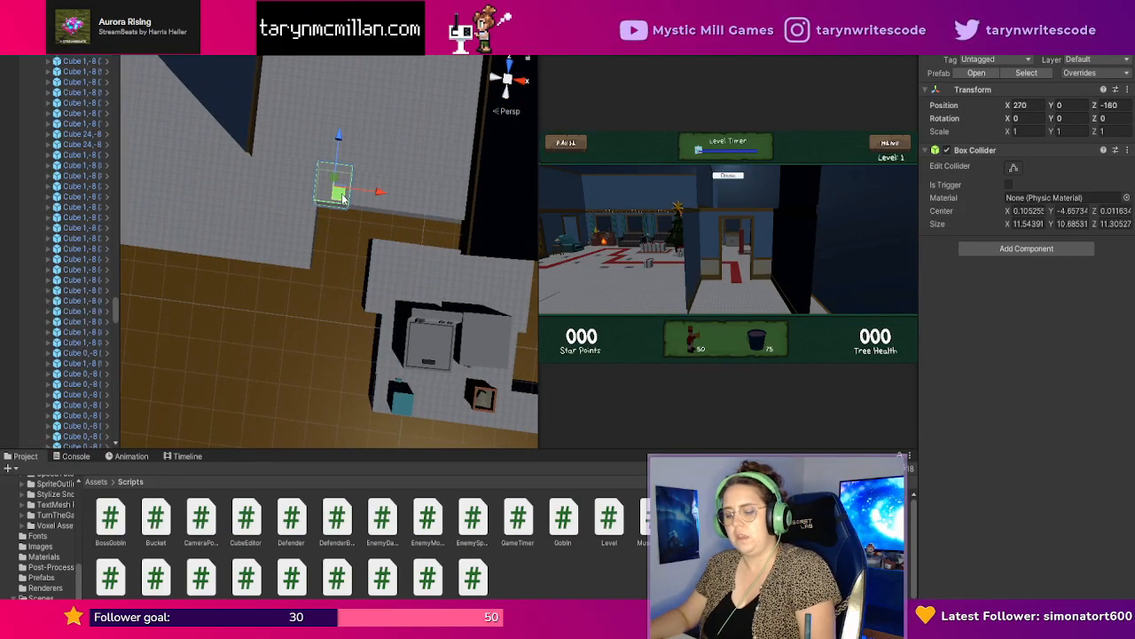
{"action": "key", "text": "ctrl+d"}
{"action": "left_click_drag", "start_coordinate": [340, 138], "coordinate": [336, 167]}
{"action": "key", "text": "ctrl+d"}
{"action": "left_click_drag", "start_coordinate": [375, 228], "coordinate": [492, 244]}
{"action": "key", "text": "ctrl+d"}
{"action": "key", "text": "ctrl+d"}
{"action": "key", "text": "ctrl+d"}
Delete the four old floor blocks directly in front of the extended hall edge.
{"action": "left_click", "coordinate": [387, 261]}
{"action": "key", "text": "Delete"}
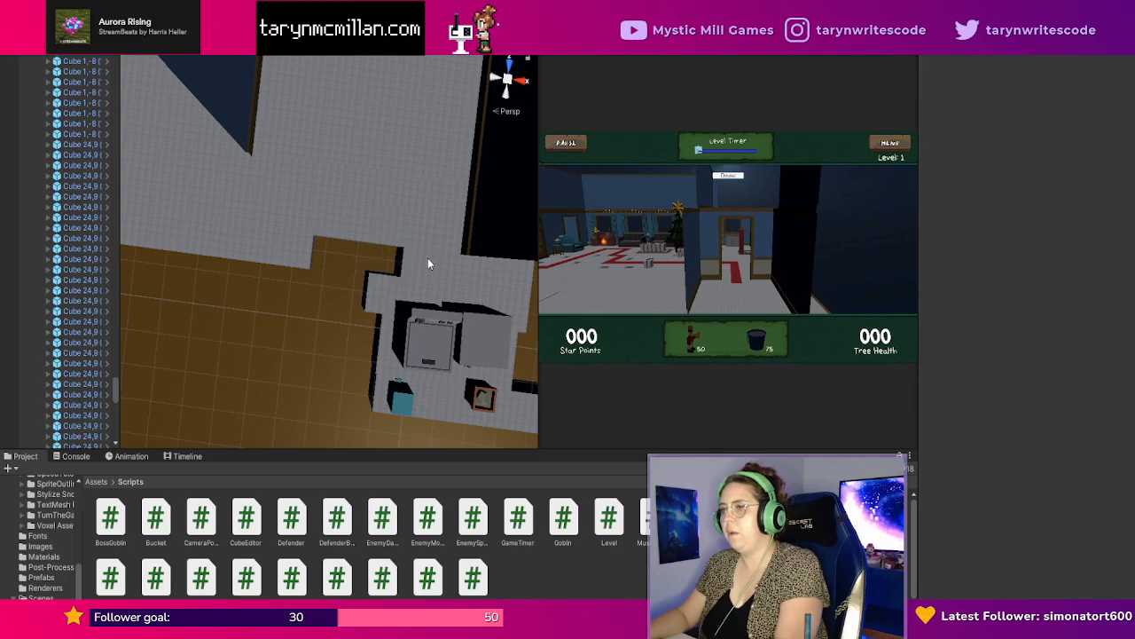
{"action": "left_click", "coordinate": [427, 259]}
{"action": "key", "text": "Delete"}
{"action": "left_click", "coordinate": [442, 269]}
{"action": "key", "text": "Delete"}
{"action": "left_click", "coordinate": [473, 274]}
{"action": "key", "text": "Delete"}
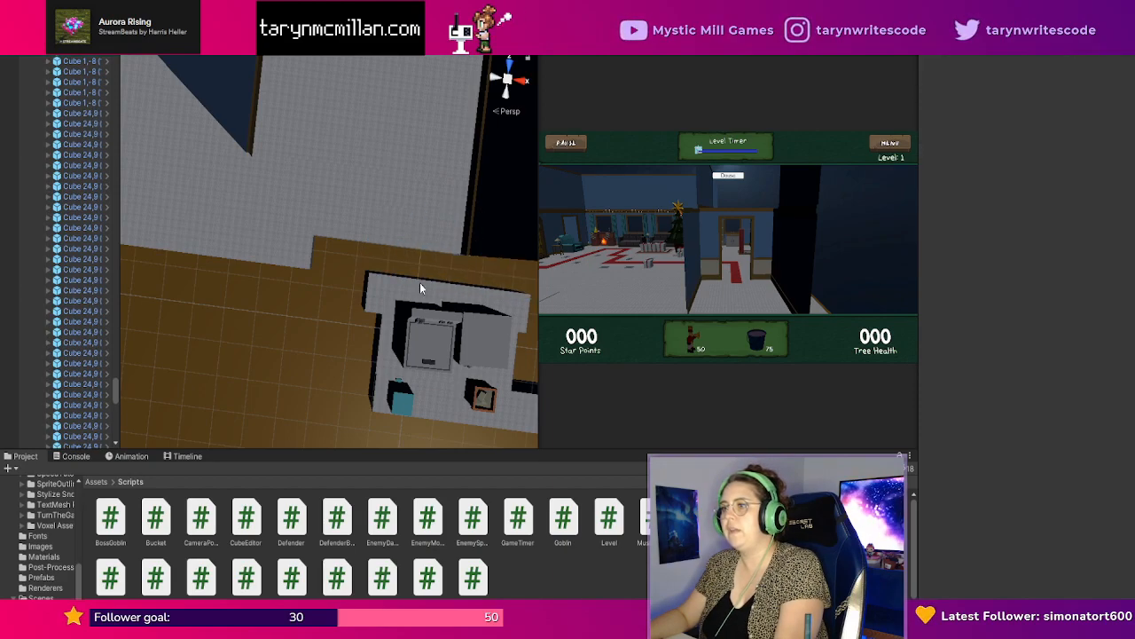
Delete the remaining row of old floor blocks between the hall floor and the backs of the laundry appliances.
{"action": "left_click", "coordinate": [391, 288]}
{"action": "key", "text": "Delete"}
{"action": "left_click", "coordinate": [419, 289]}
{"action": "key", "text": "Delete"}
{"action": "left_click", "coordinate": [450, 291]}
{"action": "key", "text": "Delete"}
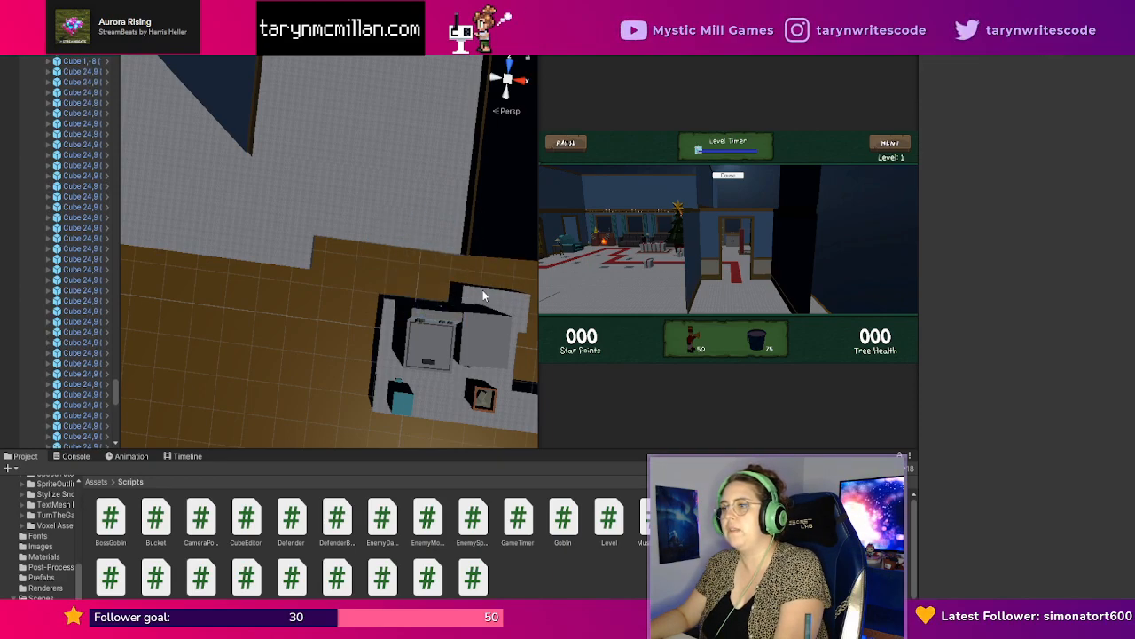
{"action": "left_click", "coordinate": [482, 291]}
{"action": "key", "text": "Delete"}
{"action": "left_click", "coordinate": [502, 295]}
{"action": "key", "text": "Delete"}
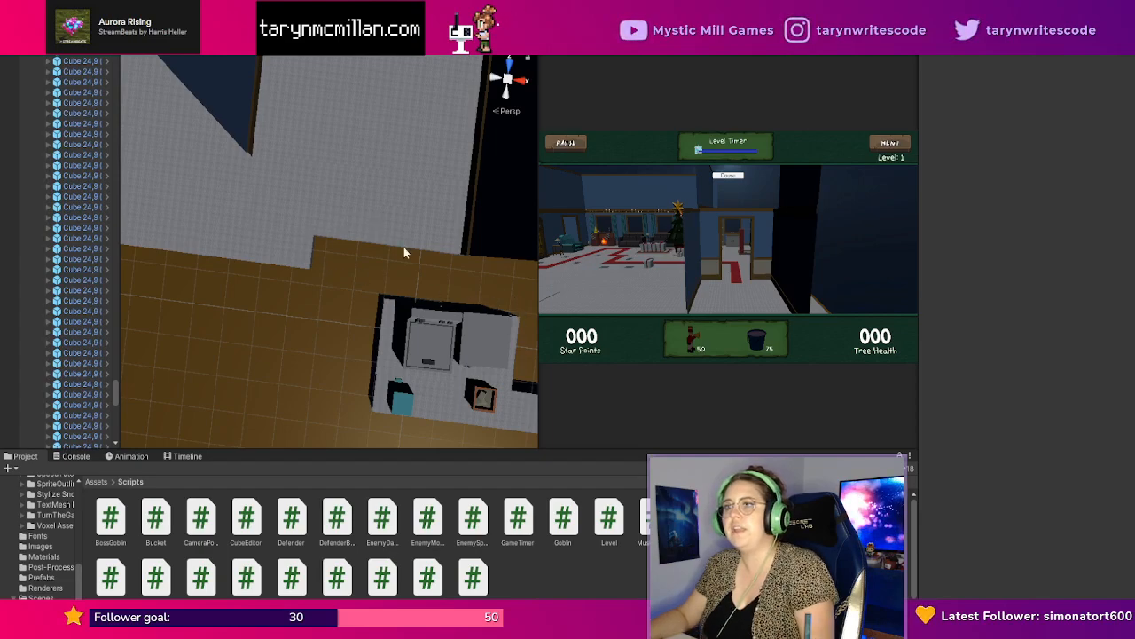
Duplicate the corner floor block at X 260, Z -180 repeatedly along X to 320, filling the front row before the appliances.
{"action": "right_click_drag", "start_coordinate": [404, 247], "coordinate": [394, 97]}
{"action": "middle_click_drag", "start_coordinate": [392, 257], "coordinate": [432, 132]}
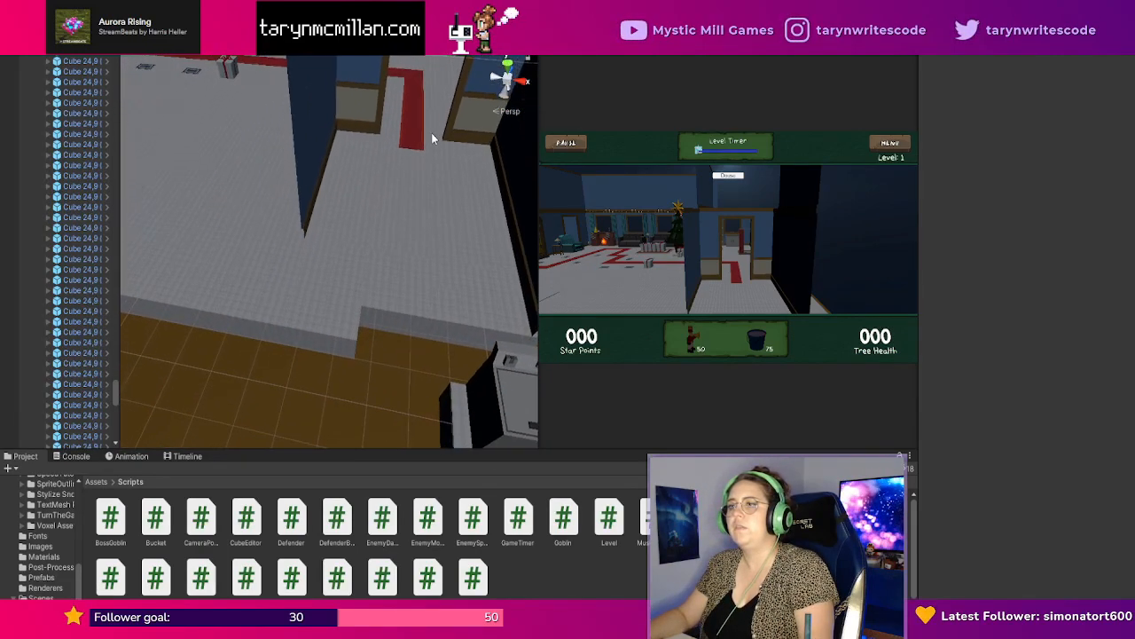
{"action": "right_click_drag", "start_coordinate": [454, 263], "coordinate": [486, 157]}
{"action": "middle_click_drag", "start_coordinate": [446, 245], "coordinate": [378, 162]}
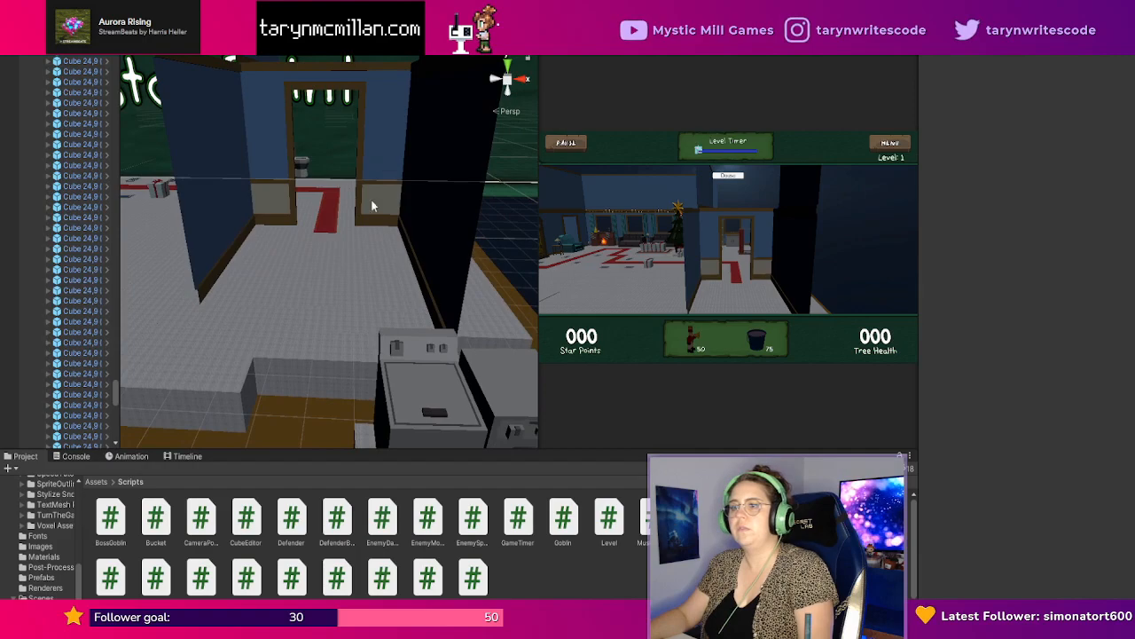
{"action": "left_click", "coordinate": [260, 381]}
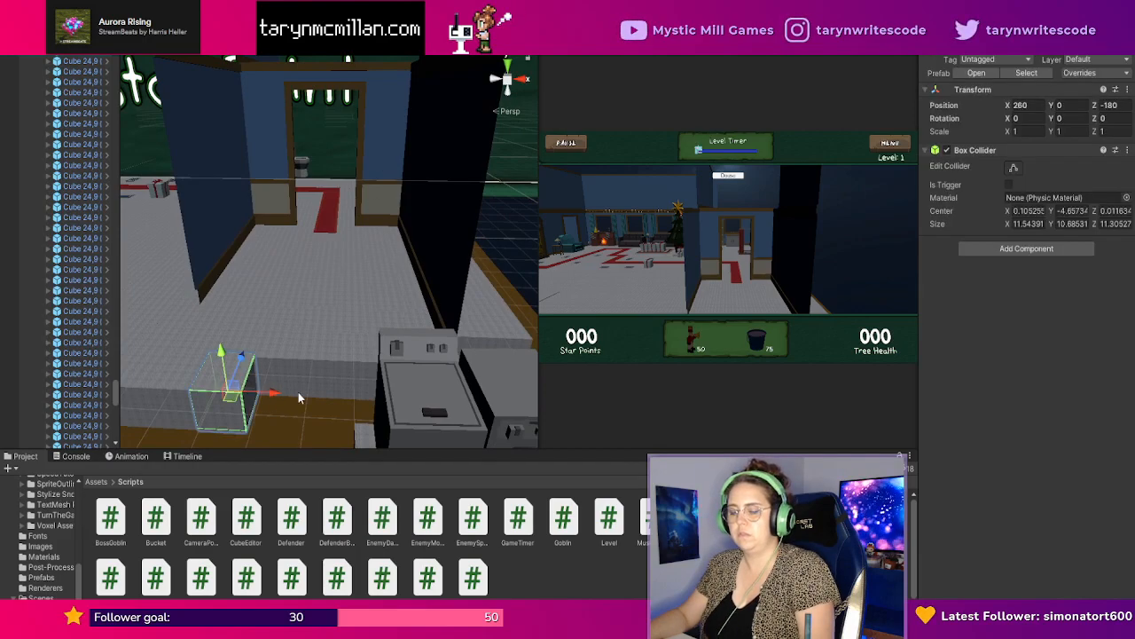
{"action": "left_click_drag", "start_coordinate": [298, 393], "coordinate": [515, 402]}
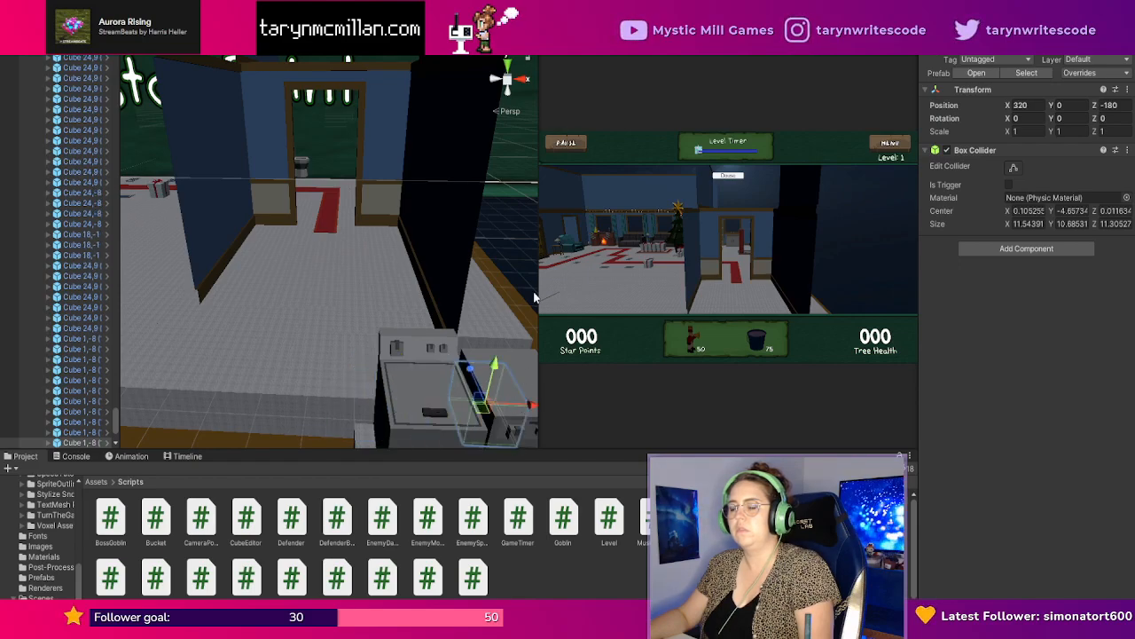
Fill the floor corner beyond the dark side wall with block copies, placing the last one at X 330, Z -180.
{"action": "right_click_drag", "start_coordinate": [532, 300], "coordinate": [498, 355]}
{"action": "middle_click_drag", "start_coordinate": [498, 356], "coordinate": [351, 409]}
{"action": "left_click", "coordinate": [357, 249]}
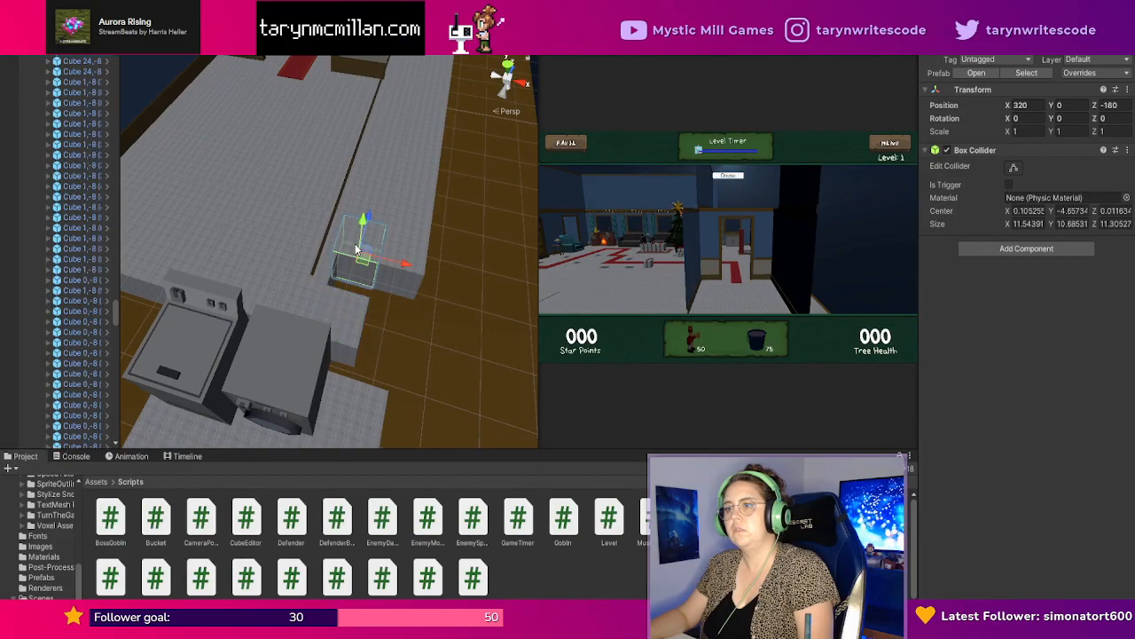
{"action": "left_click_drag", "start_coordinate": [363, 220], "coordinate": [365, 231]}
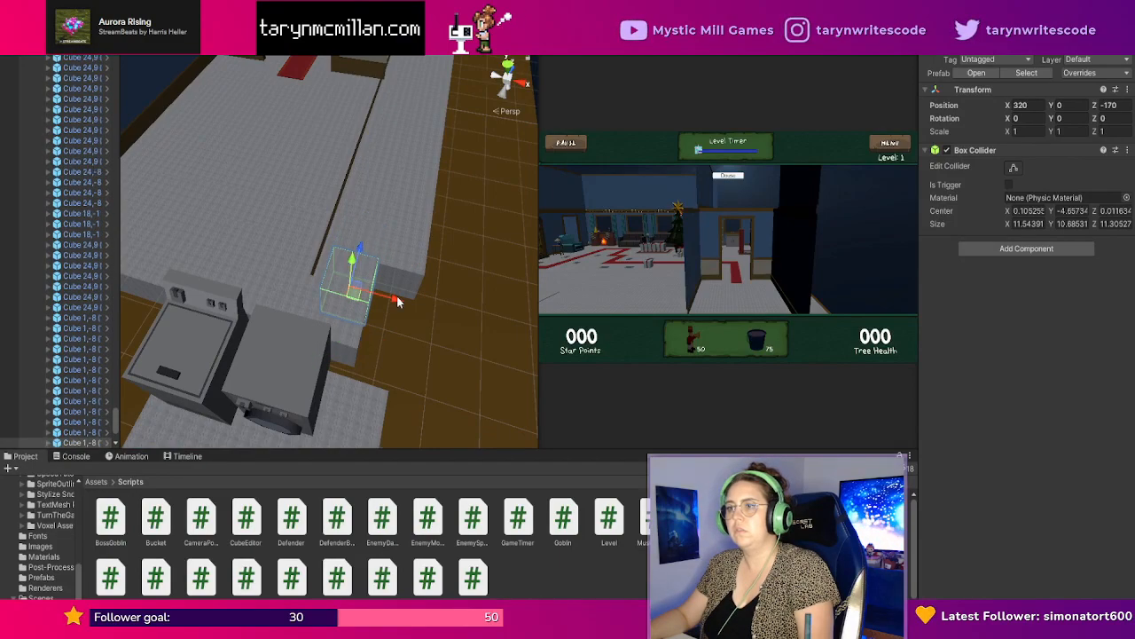
{"action": "left_click_drag", "start_coordinate": [422, 303], "coordinate": [424, 304]}
{"action": "left_click_drag", "start_coordinate": [397, 263], "coordinate": [393, 284]}
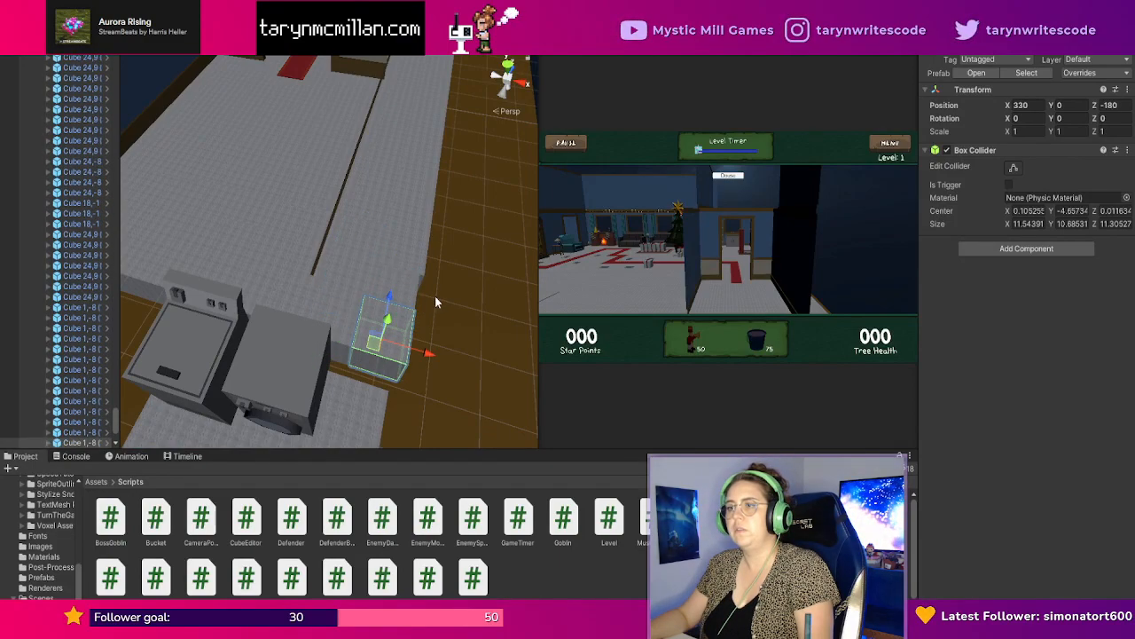
Delete the four old floor blocks beside the washing machine and around the teal box.
{"action": "middle_click_drag", "start_coordinate": [432, 301], "coordinate": [452, 279]}
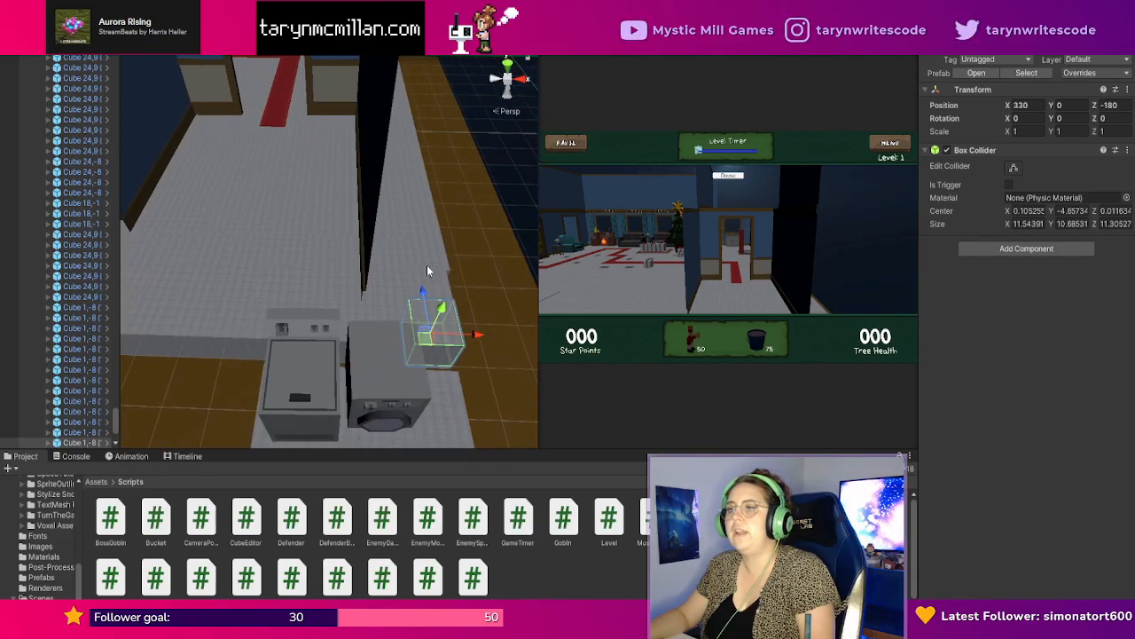
{"action": "middle_click_drag", "start_coordinate": [364, 282], "coordinate": [511, 240]}
{"action": "scroll", "coordinate": [361, 334], "scroll_direction": "down", "scroll_amount": 3}
{"action": "right_click_drag", "start_coordinate": [361, 334], "coordinate": [373, 338]}
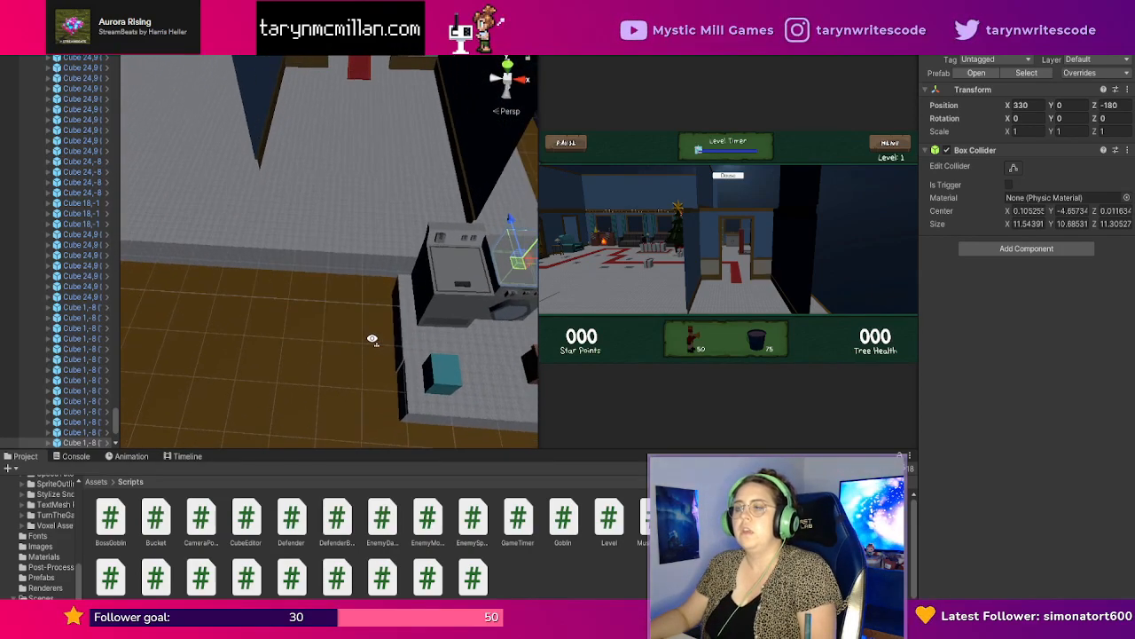
{"action": "left_click", "coordinate": [409, 308]}
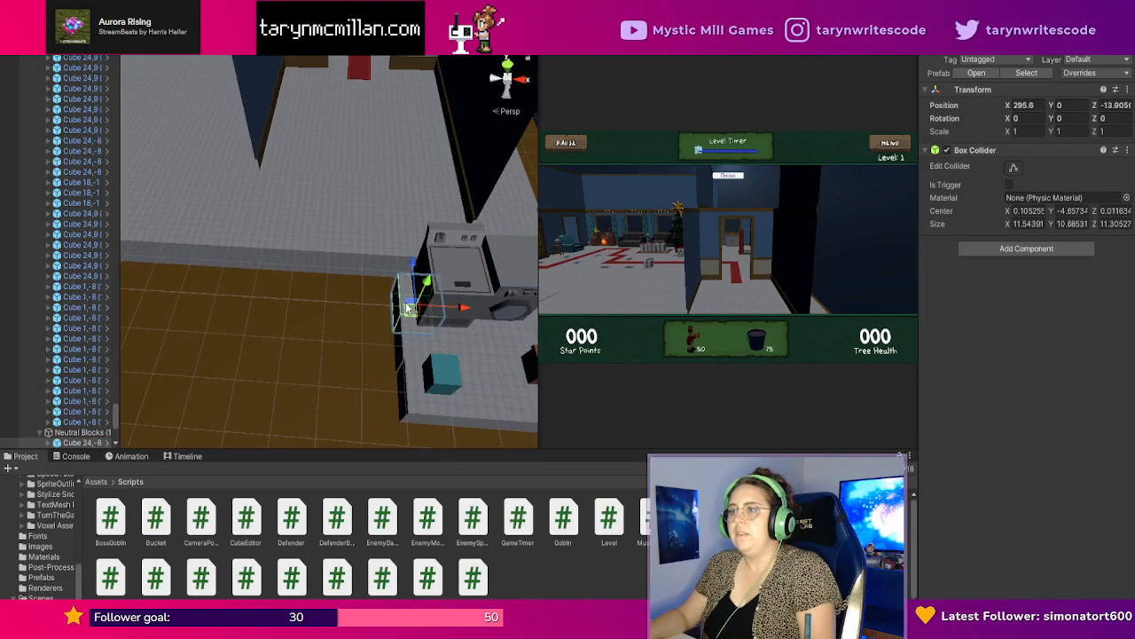
{"action": "key", "text": "Delete"}
{"action": "left_click", "coordinate": [414, 327]}
{"action": "key", "text": "Delete"}
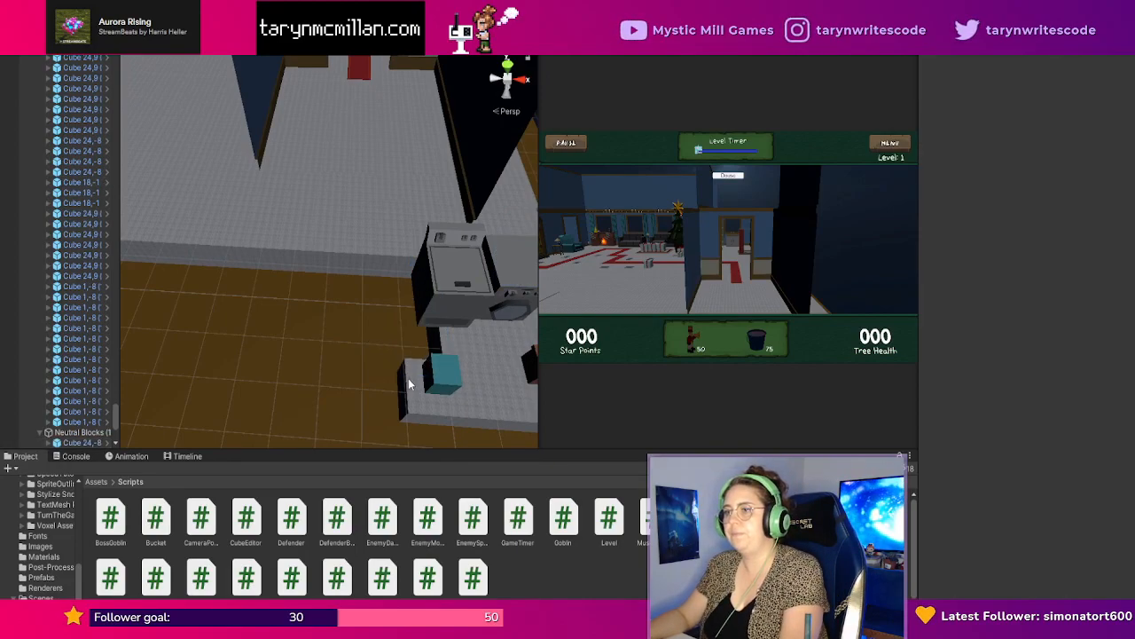
{"action": "left_click", "coordinate": [412, 376]}
{"action": "key", "text": "Delete"}
{"action": "left_click", "coordinate": [466, 396]}
{"action": "key", "text": "Delete"}
Delete the six old floor blocks in front of the dryer and around the rubbish bin.
{"action": "middle_click_drag", "start_coordinate": [502, 353], "coordinate": [397, 314]}
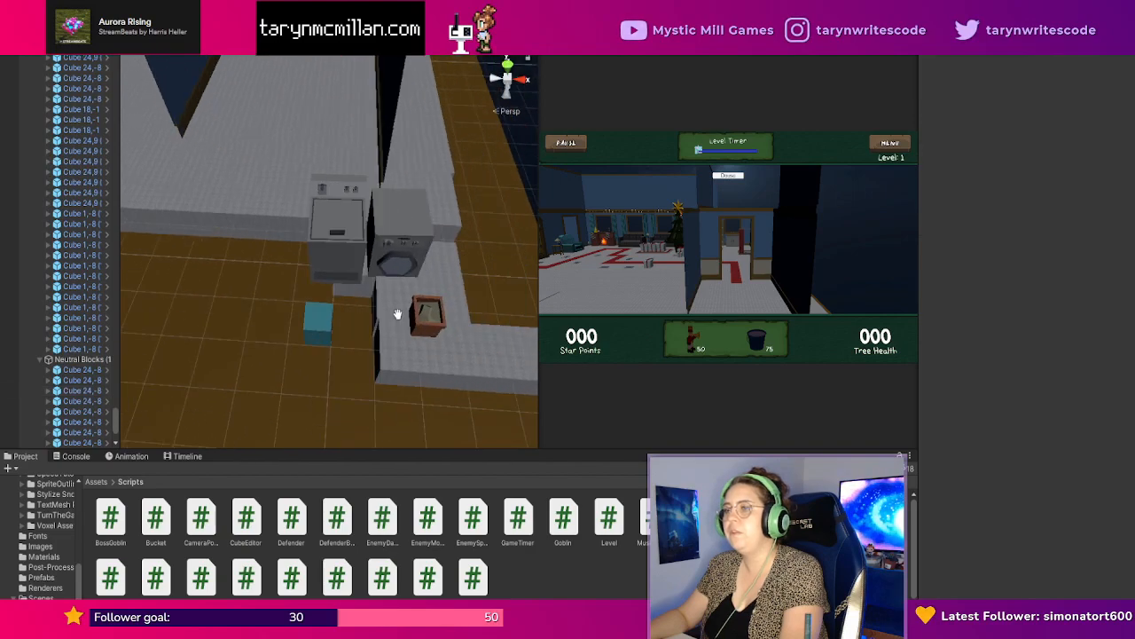
{"action": "left_click", "coordinate": [391, 350]}
{"action": "key", "text": "Delete"}
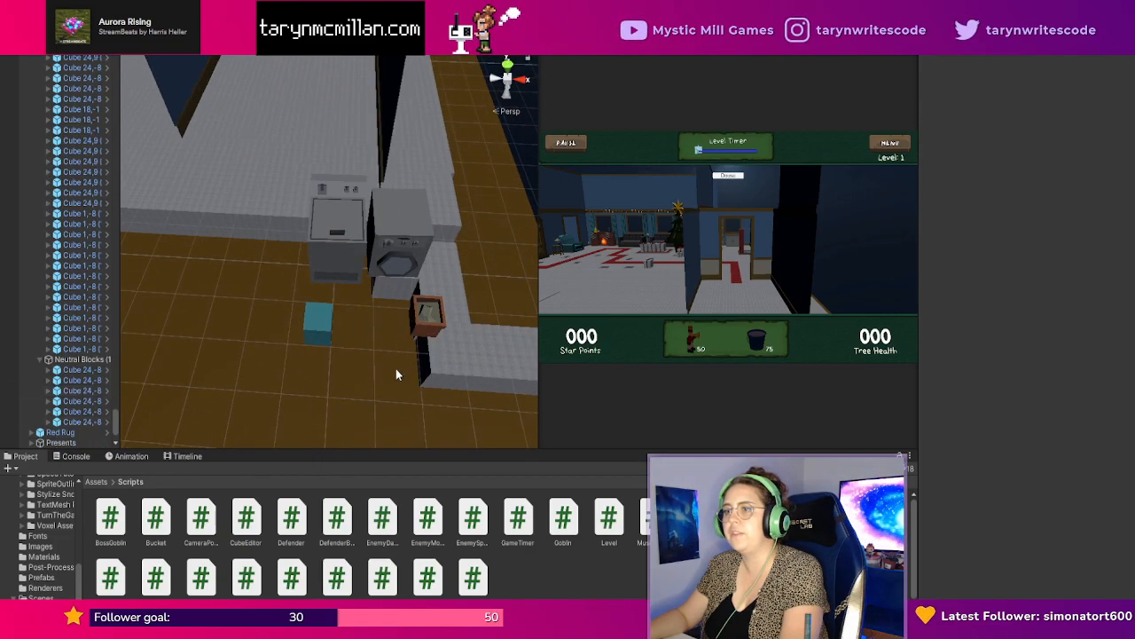
{"action": "left_click", "coordinate": [397, 319]}
{"action": "key", "text": "Delete"}
{"action": "left_click", "coordinate": [441, 358]}
{"action": "key", "text": "Delete"}
{"action": "left_click", "coordinate": [457, 317]}
{"action": "key", "text": "Delete"}
{"action": "left_click", "coordinate": [458, 276]}
{"action": "key", "text": "Delete"}
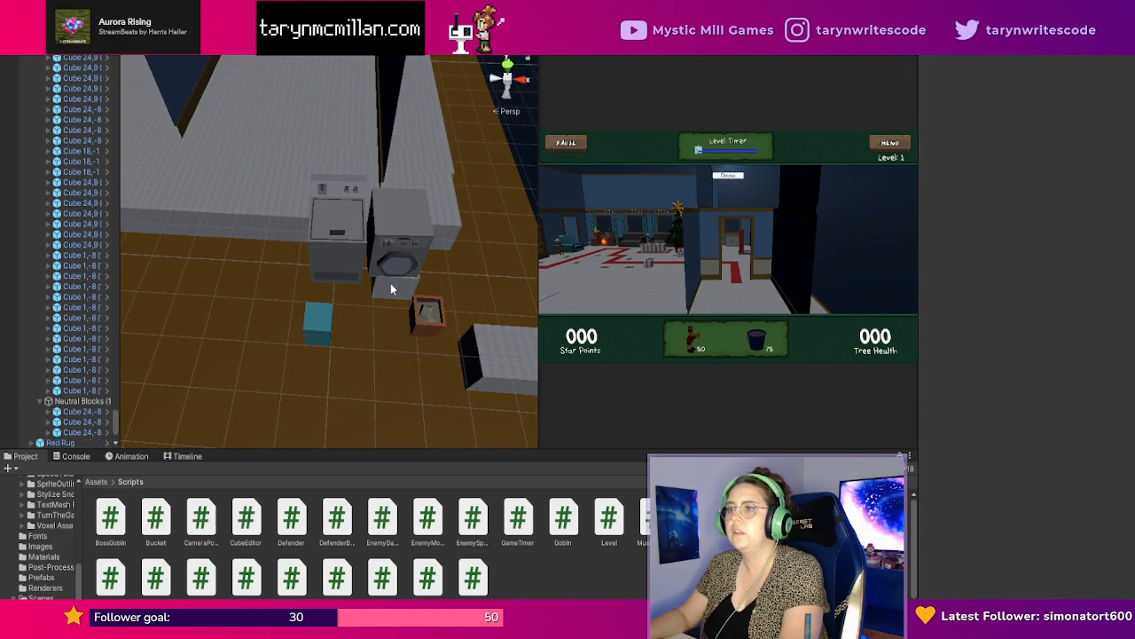
{"action": "left_click", "coordinate": [391, 288]}
{"action": "key", "text": "Delete"}
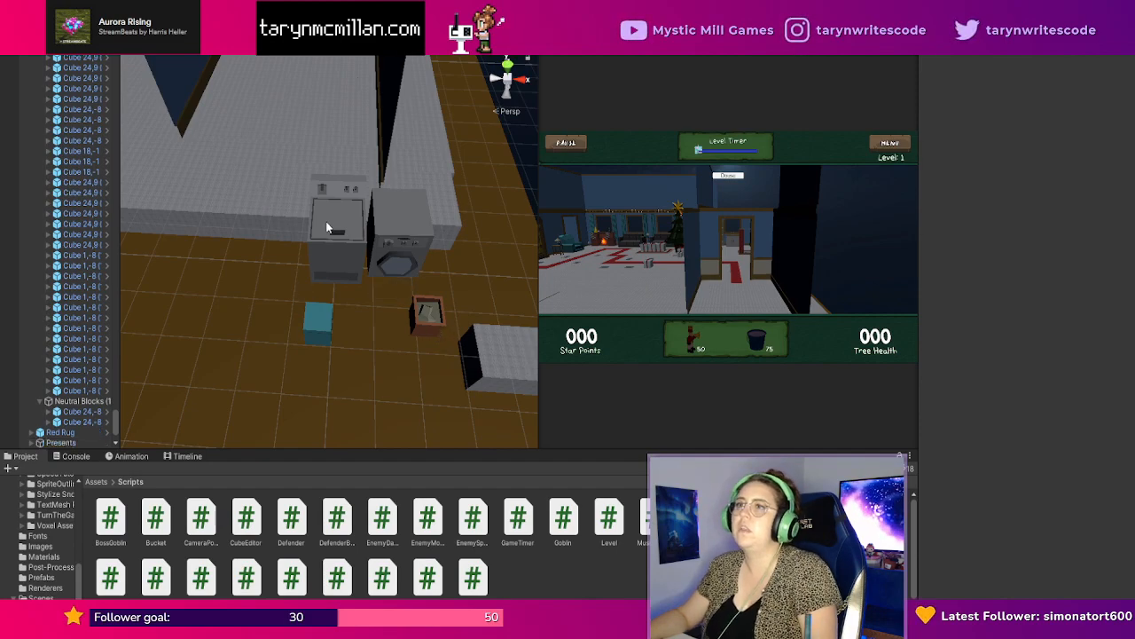
Duplicate the floor block at X 290, Z -180 into the rows beside and beneath the washing machine, reaching X 300, Z -200.
{"action": "right_click_drag", "start_coordinate": [327, 223], "coordinate": [363, 216]}
{"action": "middle_click_drag", "start_coordinate": [363, 215], "coordinate": [426, 235]}
{"action": "left_click", "coordinate": [359, 254]}
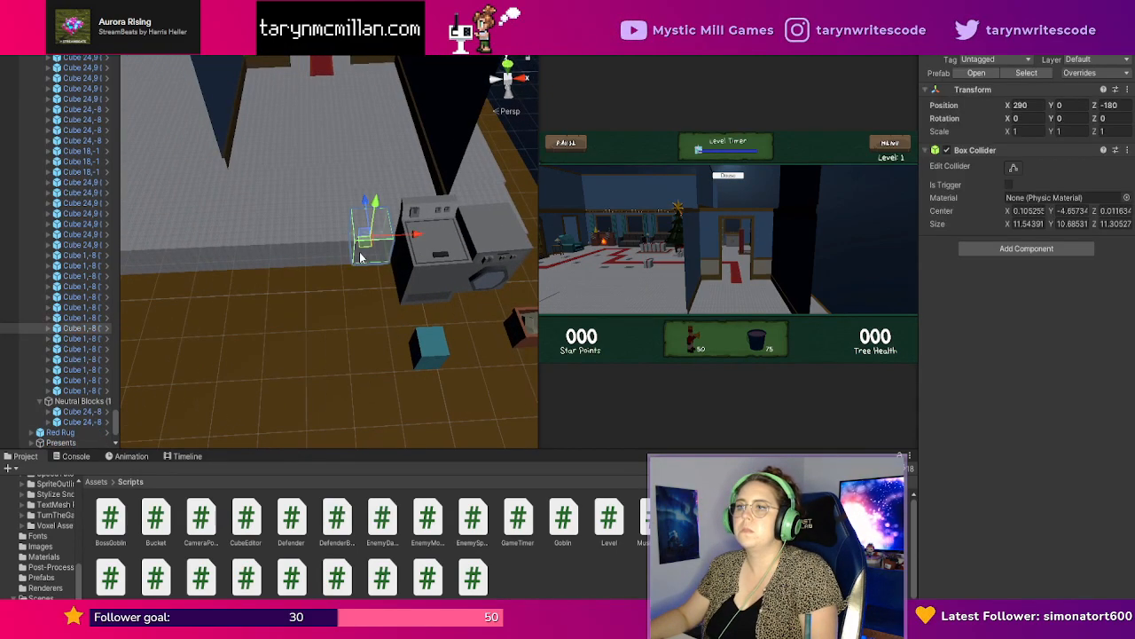
{"action": "key", "text": "ctrl+d"}
{"action": "left_click_drag", "start_coordinate": [365, 203], "coordinate": [368, 232]}
{"action": "key", "text": "ctrl+d"}
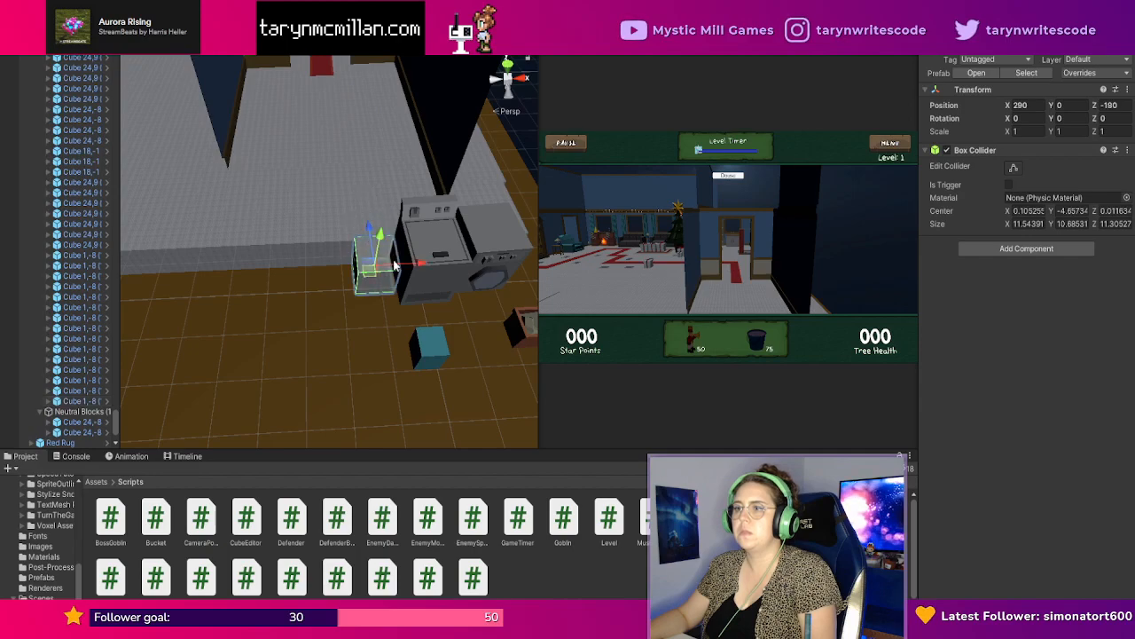
{"action": "left_click_drag", "start_coordinate": [414, 264], "coordinate": [459, 299]}
{"action": "key", "text": "ctrl+d"}
{"action": "key", "text": "ctrl+d"}
{"action": "key", "text": "ctrl+d"}
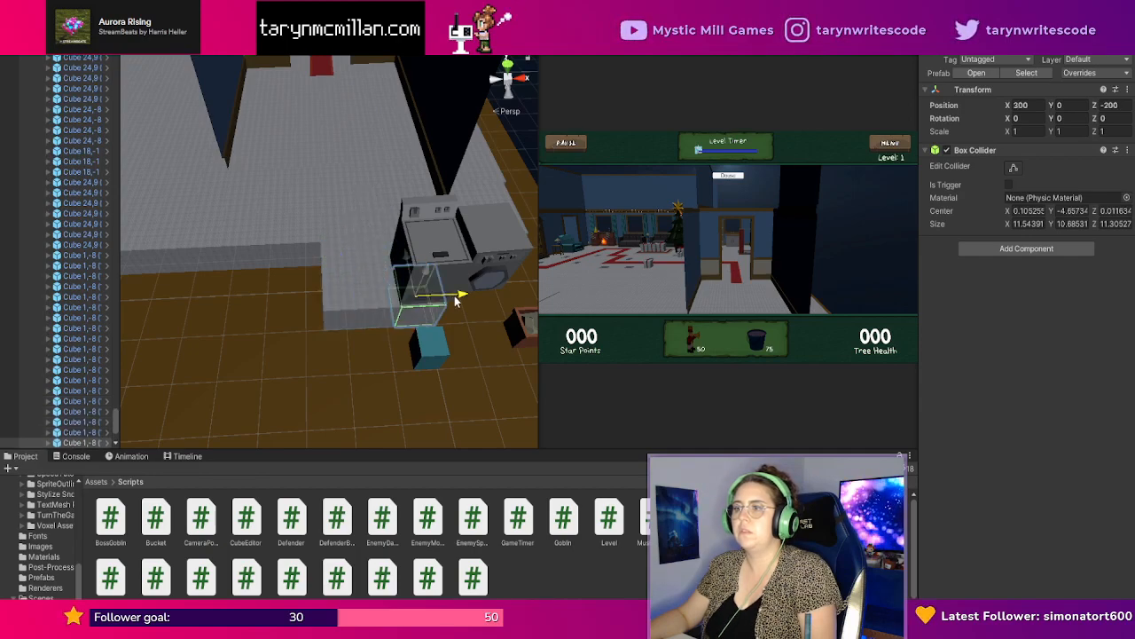
Place a block copy at X 300, Z -210 and duplicate it along X towards the hall side to build the front row.
{"action": "key", "text": "ctrl+d"}
{"action": "left_click_drag", "start_coordinate": [407, 259], "coordinate": [414, 285]}
{"action": "key", "text": "ctrl+d"}
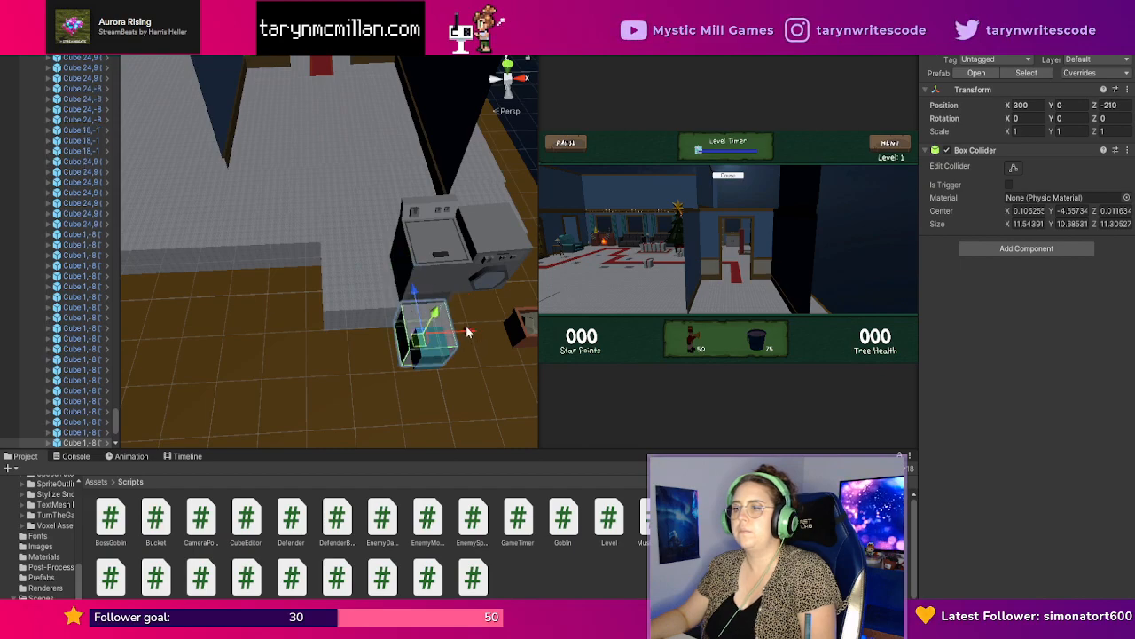
{"action": "left_click_drag", "start_coordinate": [466, 329], "coordinate": [354, 338]}
{"action": "key", "text": "ctrl+d"}
{"action": "key", "text": "ctrl+d"}
{"action": "key", "text": "ctrl+d"}
Extend the Z -190 floor row towards the hall with block copies, placing the last one at X 250.
{"action": "left_click_drag", "start_coordinate": [306, 296], "coordinate": [284, 273]}
{"action": "key", "text": "ctrl+d"}
{"action": "key", "text": "ctrl+d"}
{"action": "key", "text": "ctrl+d"}
{"action": "key", "text": "ctrl+d"}
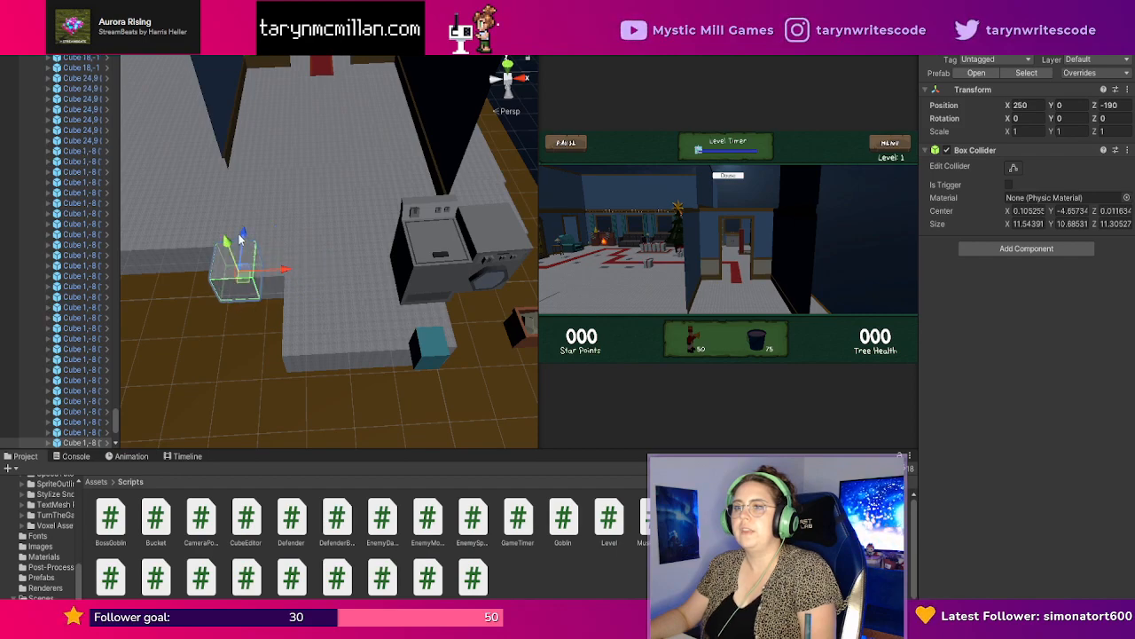
Fill the remaining floor corner with block copies at X 250 and 260 in the Z -200 and Z -210 rows.
{"action": "left_click_drag", "start_coordinate": [245, 233], "coordinate": [248, 262]}
{"action": "key", "text": "ctrl+d"}
{"action": "left_click_drag", "start_coordinate": [286, 304], "coordinate": [315, 303]}
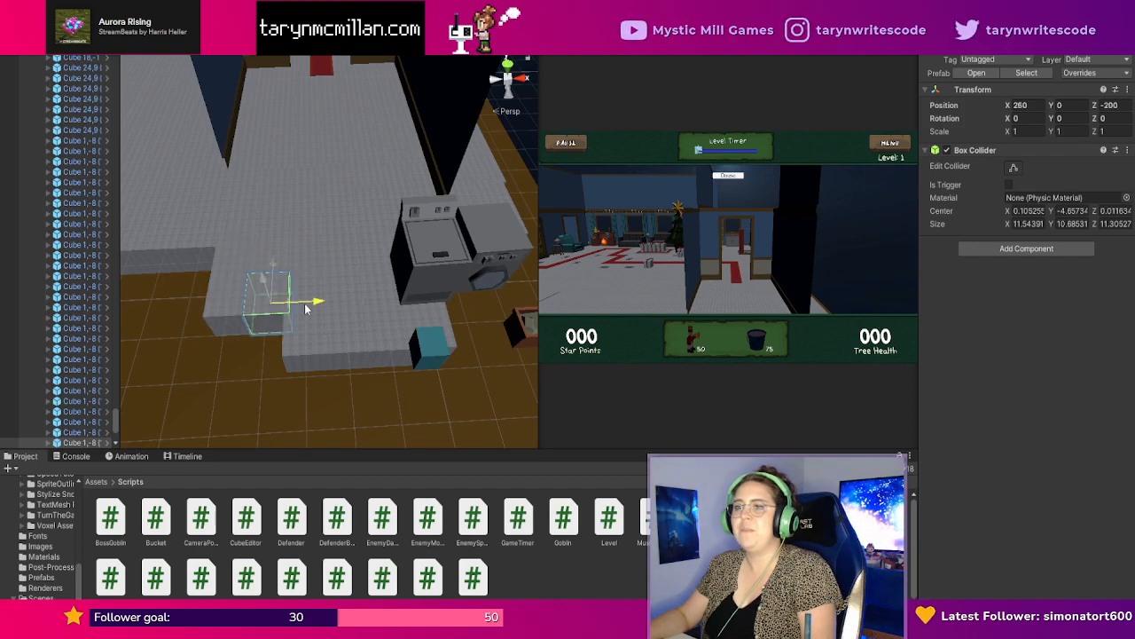
{"action": "key", "text": "ctrl+d"}
{"action": "left_click_drag", "start_coordinate": [277, 262], "coordinate": [276, 300]}
{"action": "key", "text": "ctrl+d"}
{"action": "left_click_drag", "start_coordinate": [316, 340], "coordinate": [280, 342]}
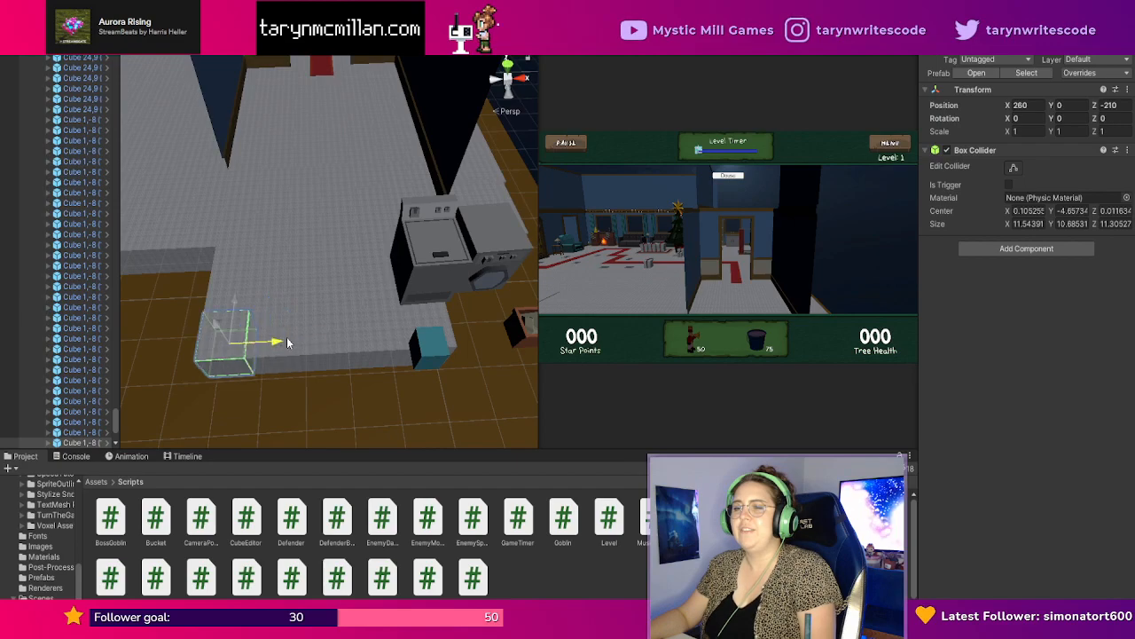
Move the washing machine along X away from the dryer to uncover the floor gap.
{"action": "right_click_drag", "start_coordinate": [456, 312], "coordinate": [454, 268]}
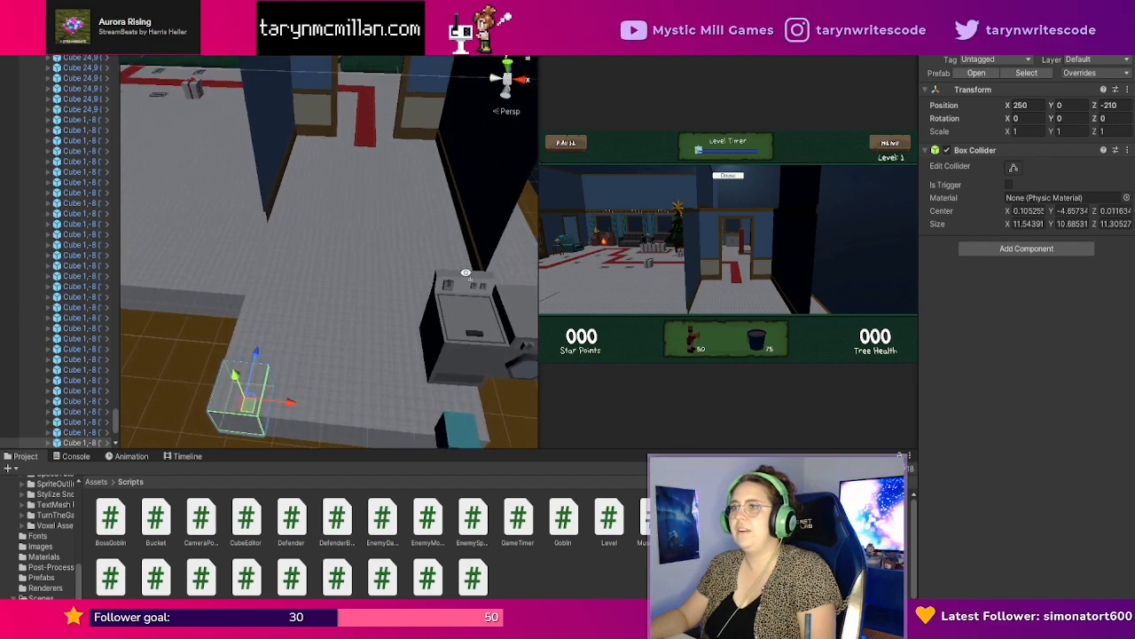
{"action": "middle_click_drag", "start_coordinate": [454, 268], "coordinate": [366, 231]}
{"action": "left_click", "coordinate": [285, 266]}
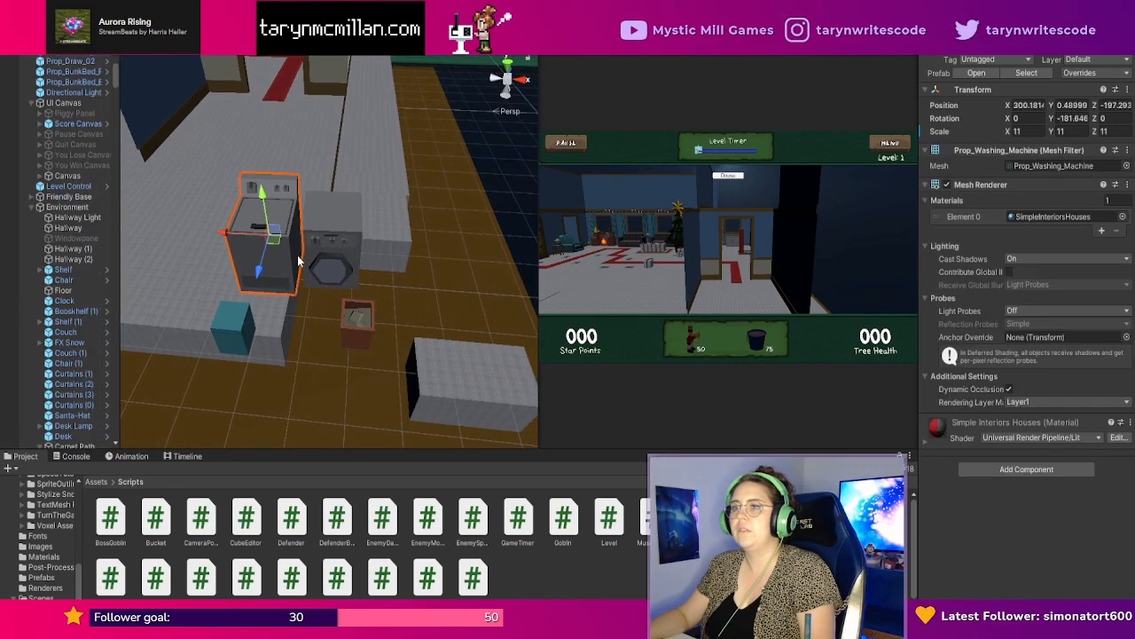
{"action": "left_click_drag", "start_coordinate": [239, 233], "coordinate": [144, 224]}
Duplicate the block at X 300, Z -180 to fill the floor beneath the dryer and bin, reaching X 320, Z -210.
{"action": "left_click", "coordinate": [286, 236]}
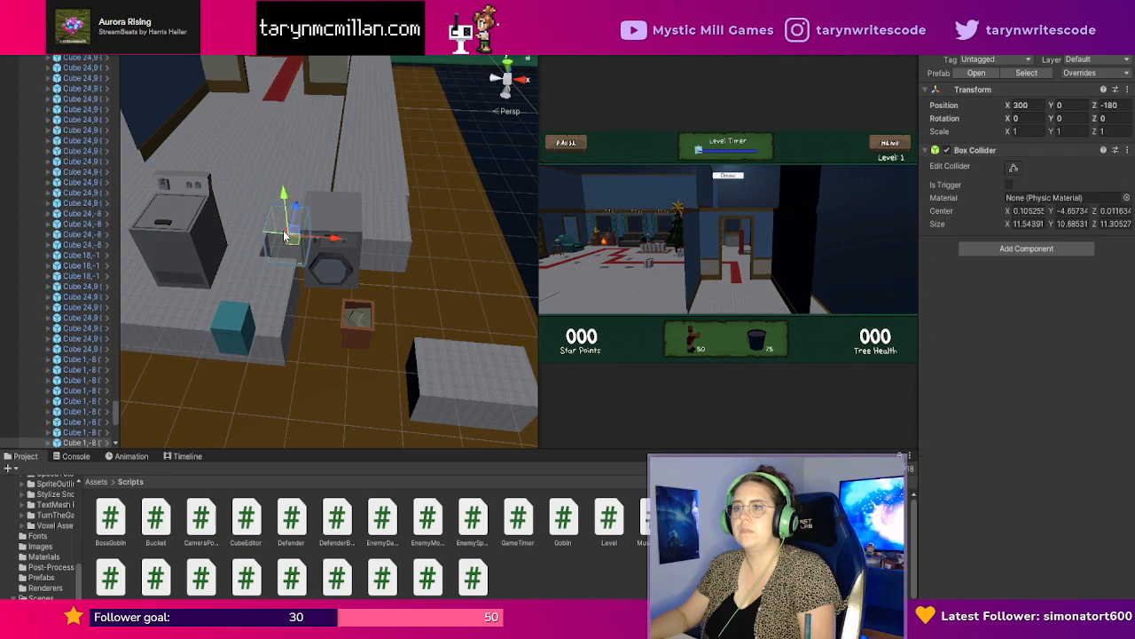
{"action": "key", "text": "ctrl+d"}
{"action": "left_click_drag", "start_coordinate": [295, 211], "coordinate": [291, 232]}
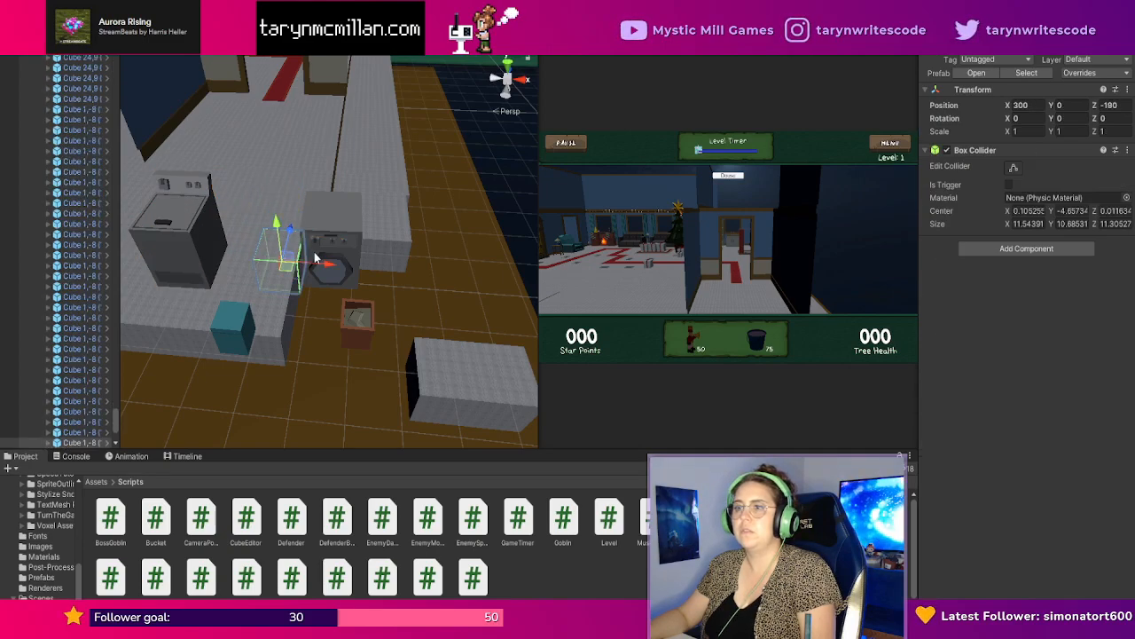
{"action": "key", "text": "ctrl+d"}
{"action": "left_click_drag", "start_coordinate": [332, 268], "coordinate": [363, 268]}
{"action": "key", "text": "ctrl+d"}
{"action": "left_click_drag", "start_coordinate": [326, 235], "coordinate": [385, 342]}
{"action": "key", "text": "ctrl+d"}
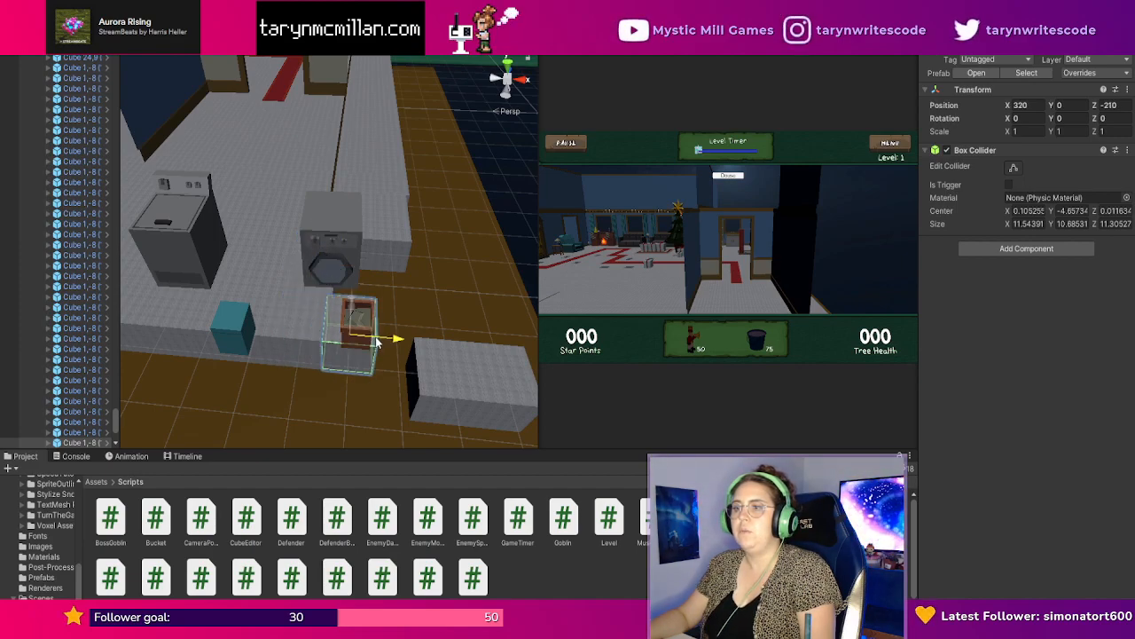
Fill the outer floor edge beside the dryer with block copies, placing the last one at X 320, Z -190.
{"action": "right_click_drag", "start_coordinate": [418, 314], "coordinate": [357, 323]}
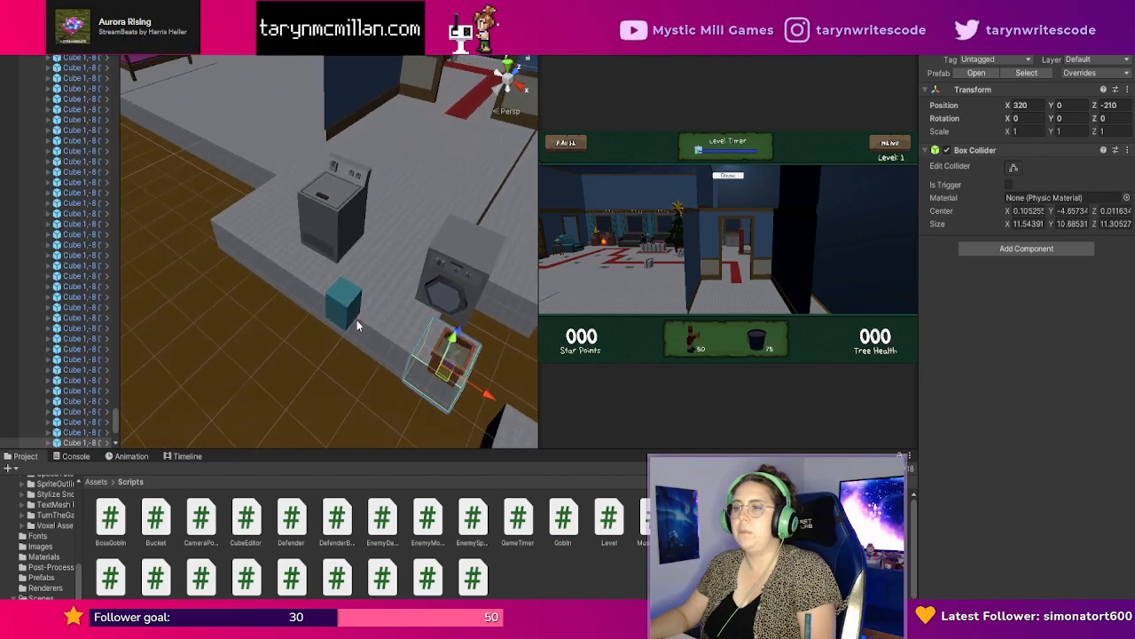
{"action": "middle_click_drag", "start_coordinate": [357, 323], "coordinate": [303, 297]}
{"action": "left_click_drag", "start_coordinate": [288, 278], "coordinate": [388, 340]}
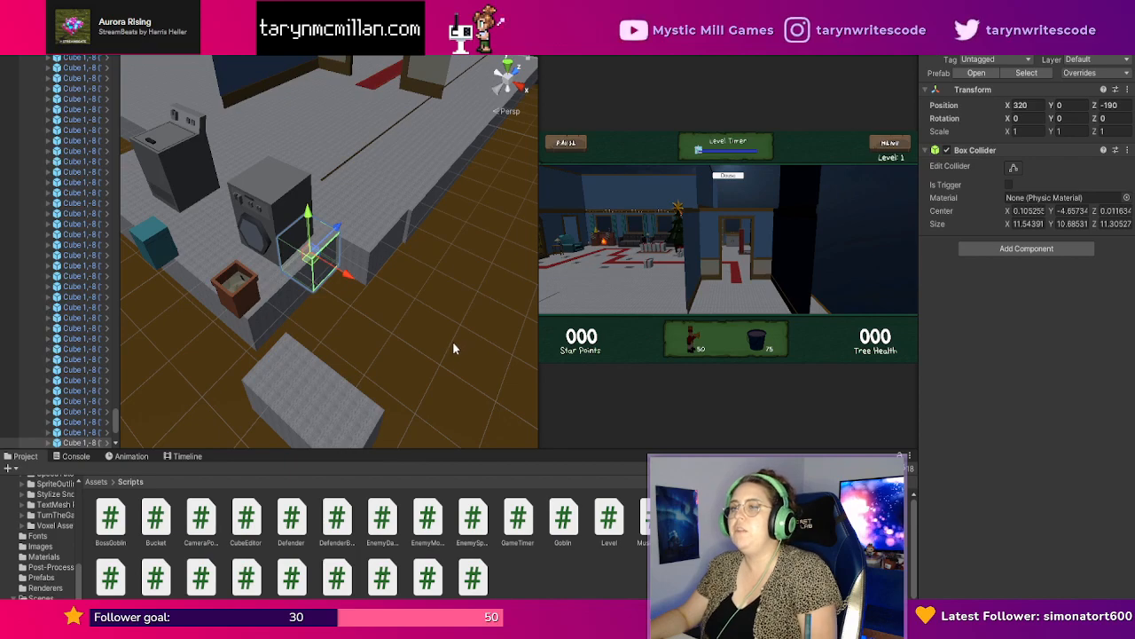
{"action": "right_click_drag", "start_coordinate": [453, 344], "coordinate": [532, 337]}
{"action": "scroll", "coordinate": [367, 316], "scroll_direction": "down", "scroll_amount": 1}
{"action": "middle_click_drag", "start_coordinate": [368, 318], "coordinate": [530, 328]}
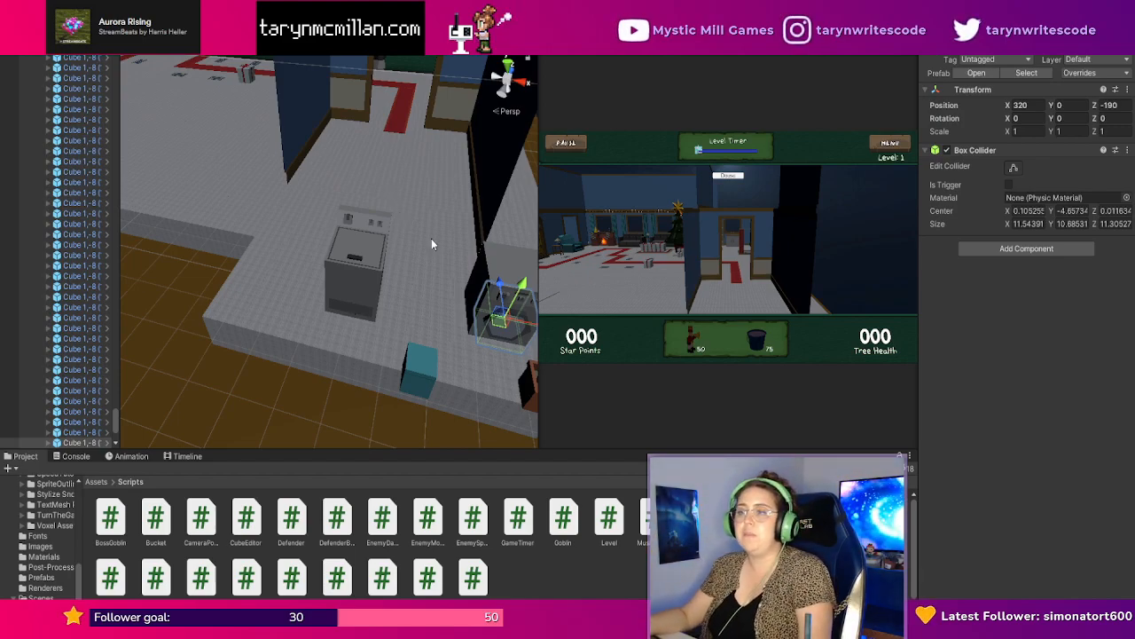
{"action": "mouse_move", "coordinate": [465, 335]}
{"action": "right_mouse_down"}
{"action": "mouse_move", "coordinate": [576, 358]}
{"action": "mouse_move", "coordinate": [519, 335]}
{"action": "mouse_move", "coordinate": [450, 335]}
{"action": "right_mouse_up"}
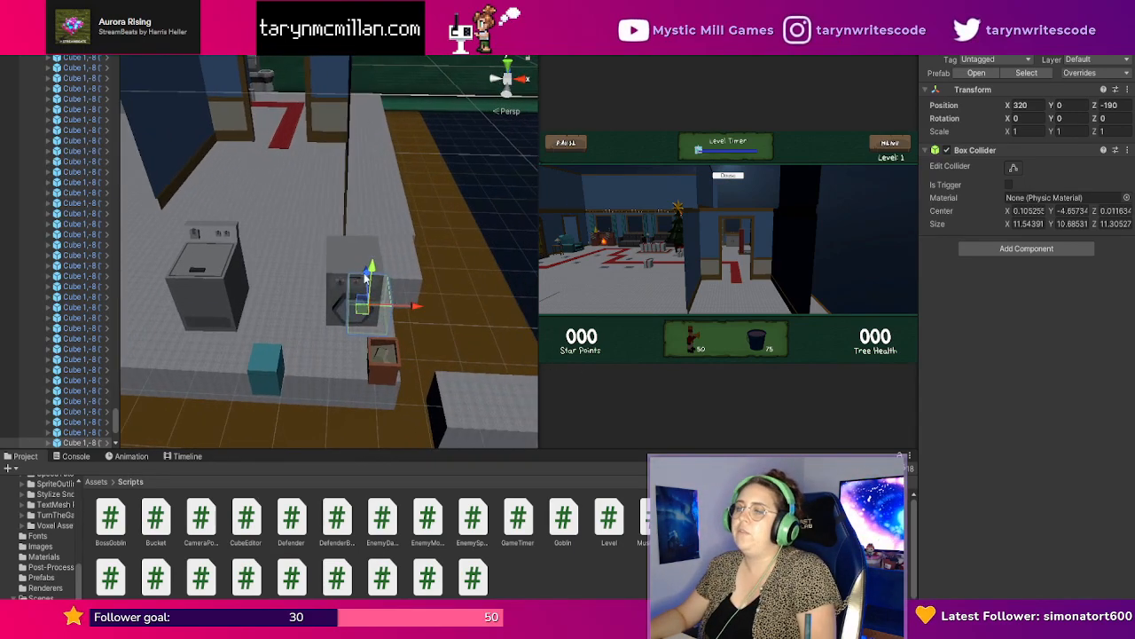
Delete the two leftover floor blocks standing apart beyond the rubbish bin.
{"action": "left_click", "coordinate": [325, 354]}
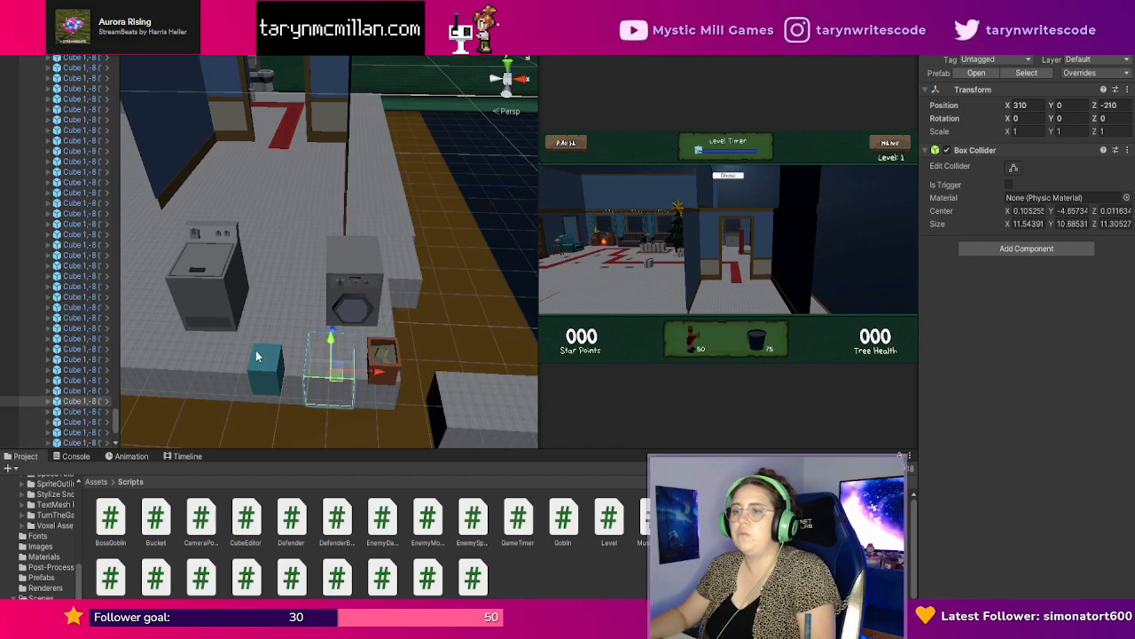
{"action": "right_click_drag", "start_coordinate": [256, 356], "coordinate": [327, 339]}
{"action": "scroll", "coordinate": [326, 339], "scroll_direction": "down", "scroll_amount": 1}
{"action": "middle_click_drag", "start_coordinate": [326, 339], "coordinate": [387, 314]}
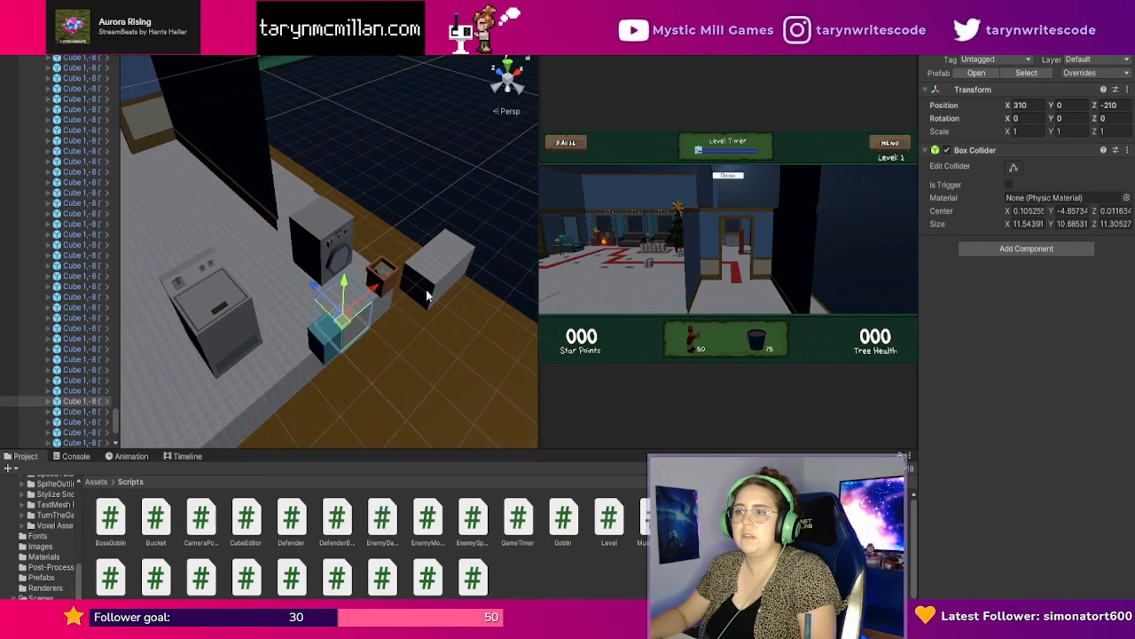
{"action": "left_click", "coordinate": [427, 295]}
{"action": "key", "text": "Delete"}
{"action": "left_click", "coordinate": [430, 268]}
{"action": "key", "text": "Delete"}
Move the dryer towards the front floor edge to X 304.5, Z -207.2.
{"action": "right_click_drag", "start_coordinate": [421, 285], "coordinate": [299, 286]}
{"action": "scroll", "coordinate": [391, 329], "scroll_direction": "down", "scroll_amount": 1}
{"action": "scroll", "coordinate": [392, 329], "scroll_direction": "up", "scroll_amount": 1}
{"action": "left_click", "coordinate": [458, 303]}
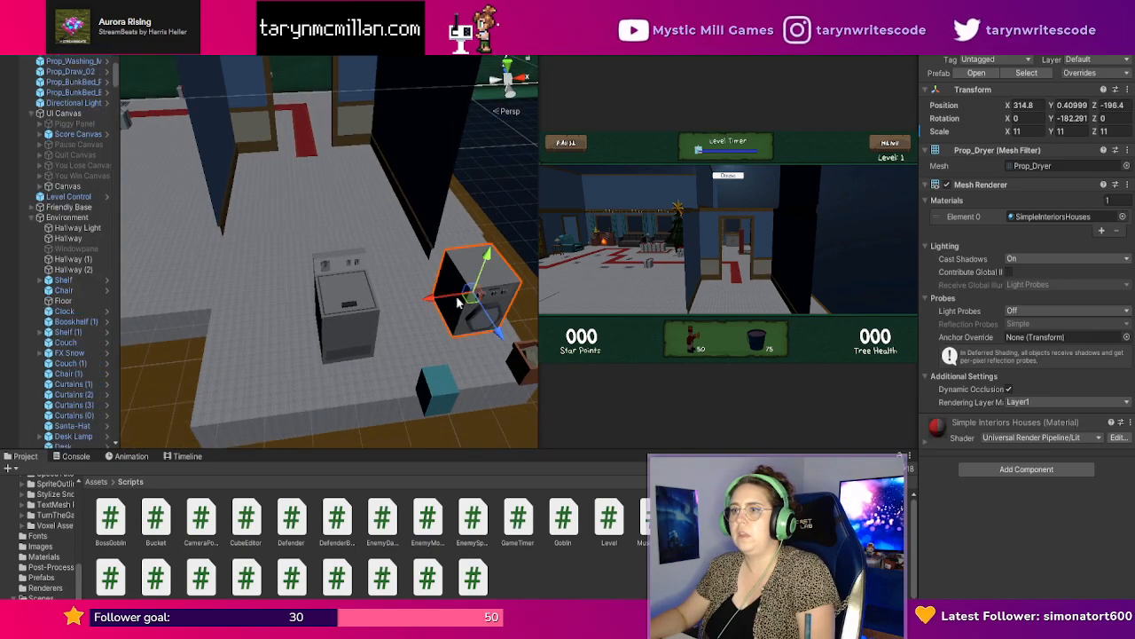
{"action": "left_click_drag", "start_coordinate": [434, 296], "coordinate": [452, 362]}
Move the washing machine forward next to the dryer at X 291.3, Z -208.3.
{"action": "scroll", "coordinate": [489, 352], "scroll_direction": "down", "scroll_amount": 1}
{"action": "left_click", "coordinate": [359, 319]}
{"action": "left_click_drag", "start_coordinate": [349, 336], "coordinate": [360, 379]}
{"action": "left_click_drag", "start_coordinate": [308, 340], "coordinate": [344, 341]}
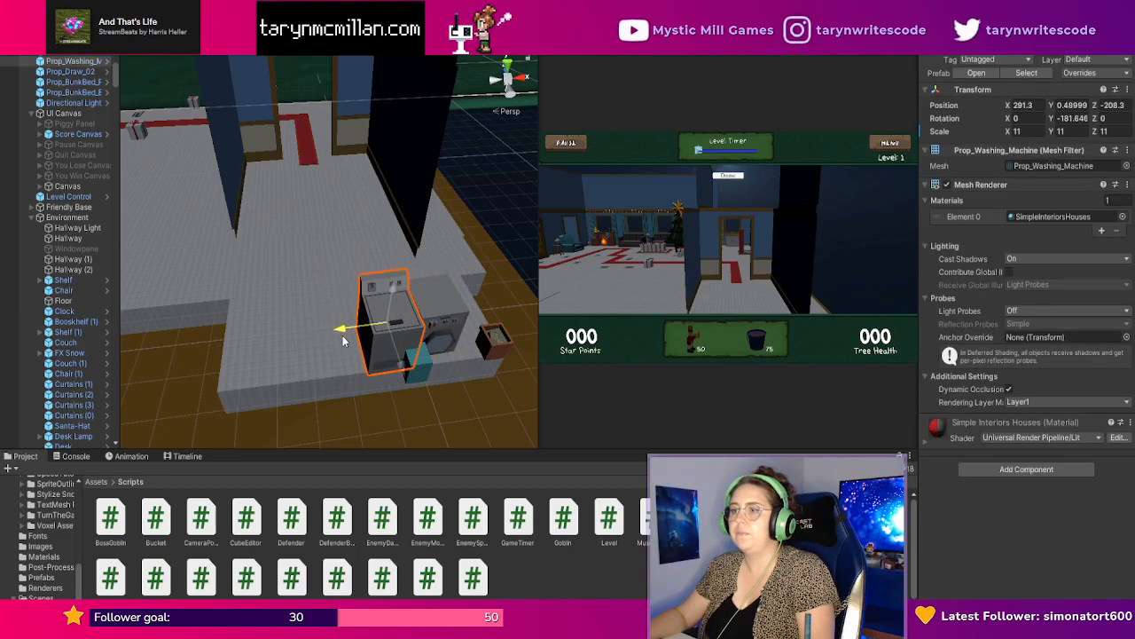
Shift the dryer along X towards the bin and set the washing machine beside it at X 298.2, Z -208.1.
{"action": "left_click", "coordinate": [509, 393]}
{"action": "middle_click_drag", "start_coordinate": [509, 393], "coordinate": [430, 362]}
{"action": "left_click", "coordinate": [337, 257]}
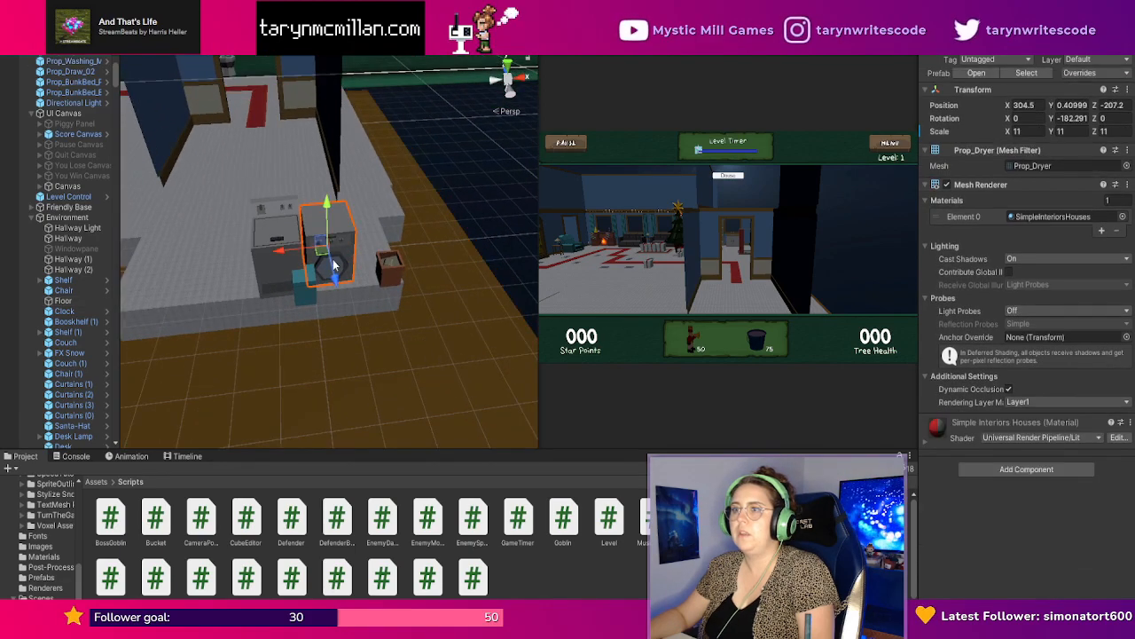
{"action": "mouse_move", "coordinate": [285, 257]}
{"action": "left_mouse_down"}
{"action": "mouse_move", "coordinate": [317, 253]}
{"action": "mouse_move", "coordinate": [284, 251]}
{"action": "mouse_move", "coordinate": [306, 253]}
{"action": "left_mouse_up"}
{"action": "left_click", "coordinate": [275, 251]}
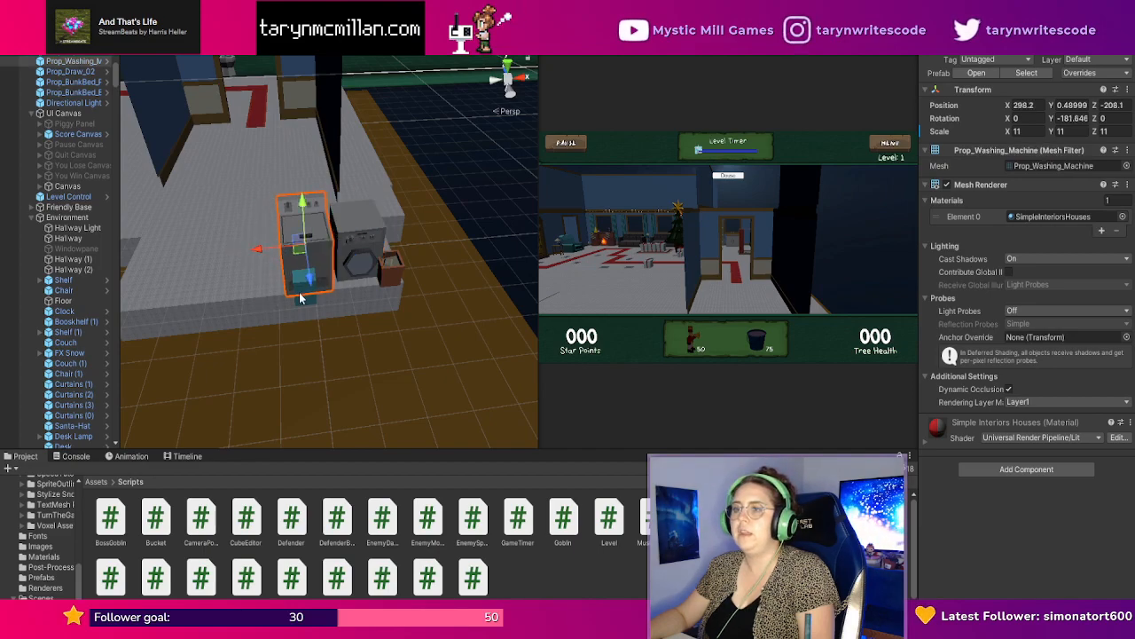
Move the rubbish bin back behind the dryer to Z -192.9.
{"action": "left_click", "coordinate": [385, 306]}
{"action": "right_click_drag", "start_coordinate": [424, 325], "coordinate": [454, 404]}
{"action": "middle_click_drag", "start_coordinate": [411, 327], "coordinate": [395, 414]}
{"action": "left_click", "coordinate": [447, 351]}
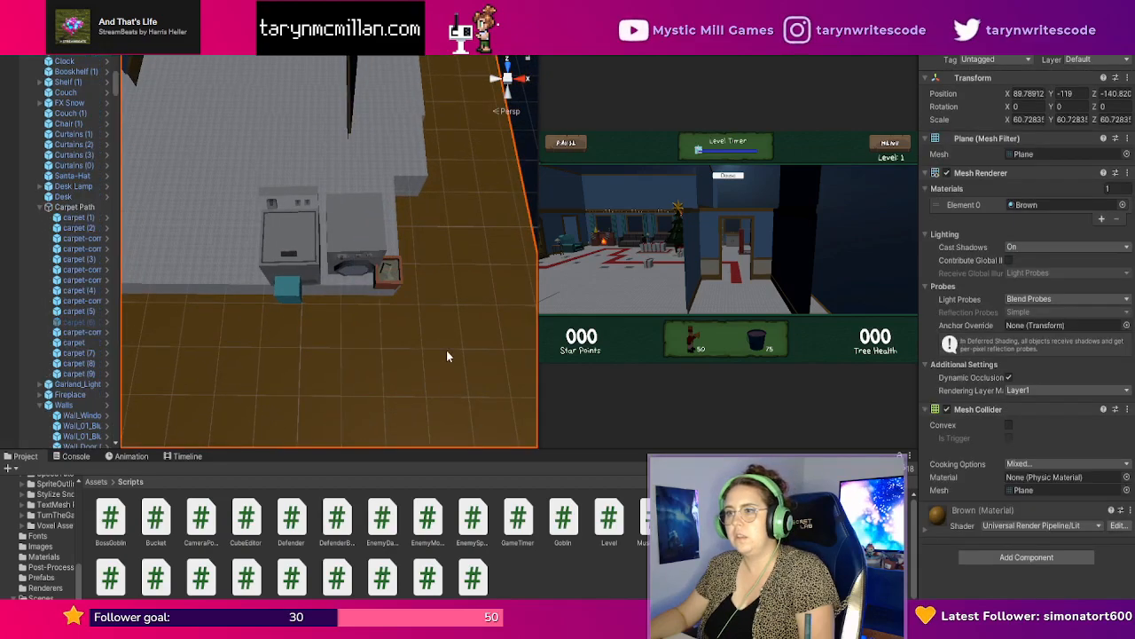
{"action": "right_click_drag", "start_coordinate": [453, 309], "coordinate": [434, 369]}
{"action": "middle_click_drag", "start_coordinate": [434, 344], "coordinate": [443, 388]}
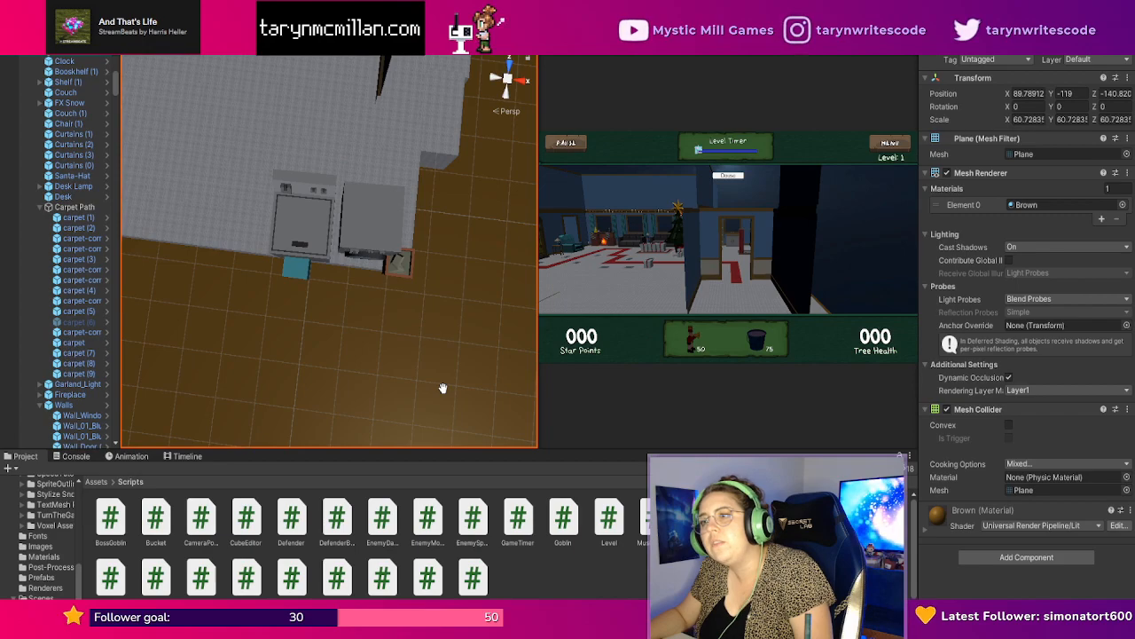
{"action": "left_click", "coordinate": [405, 260]}
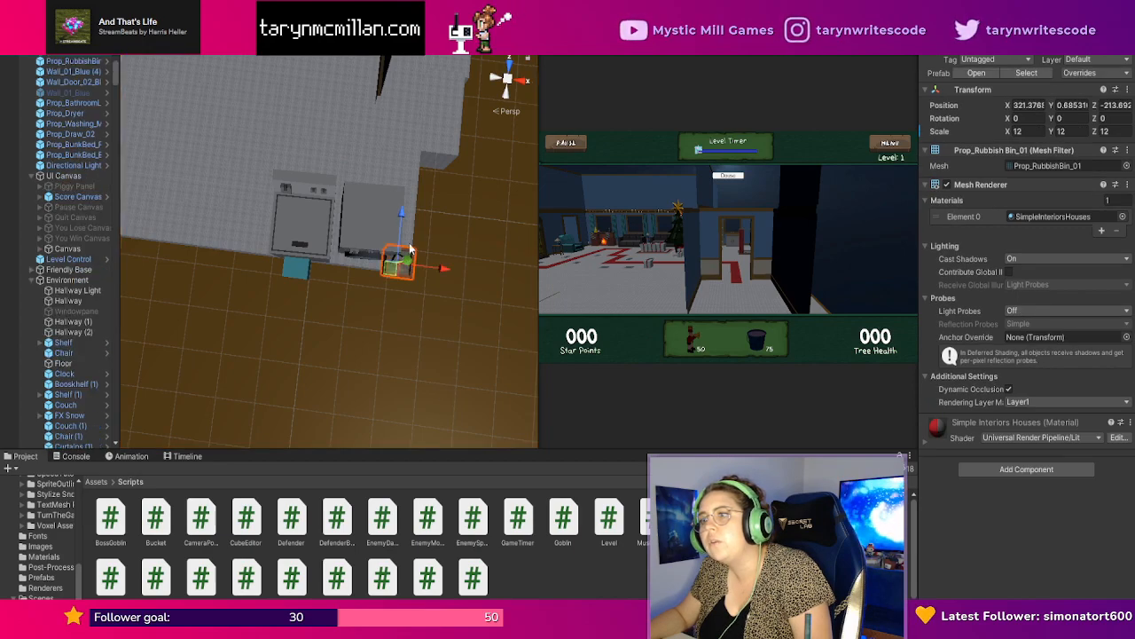
{"action": "left_click_drag", "start_coordinate": [410, 235], "coordinate": [408, 155]}
{"action": "right_click_drag", "start_coordinate": [479, 282], "coordinate": [471, 285]}
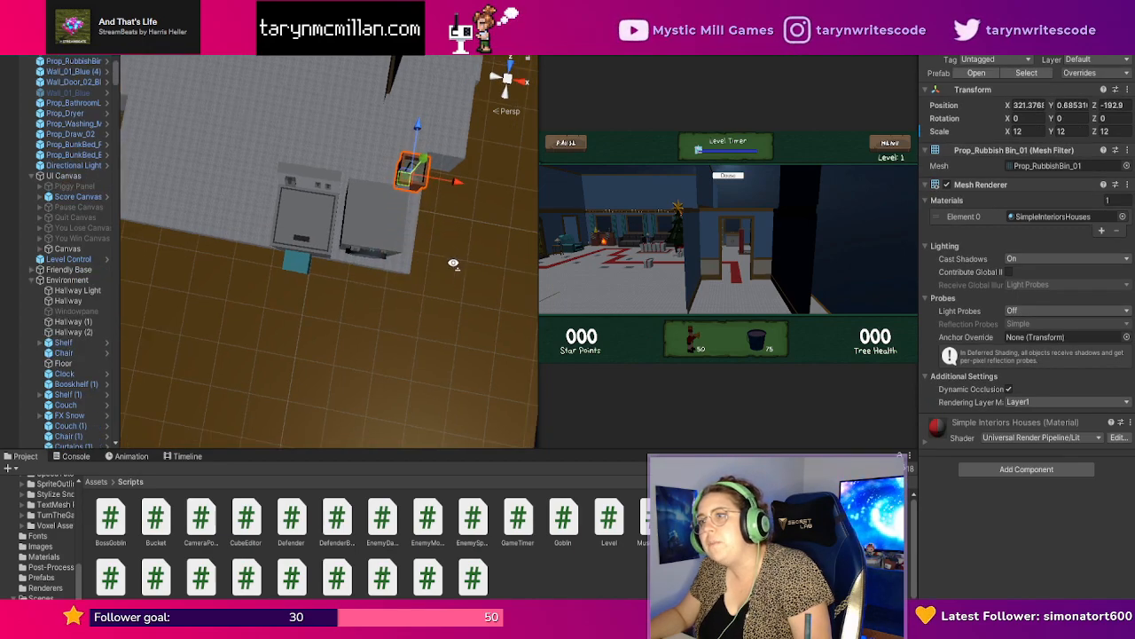
{"action": "middle_click_drag", "start_coordinate": [470, 285], "coordinate": [457, 279]}
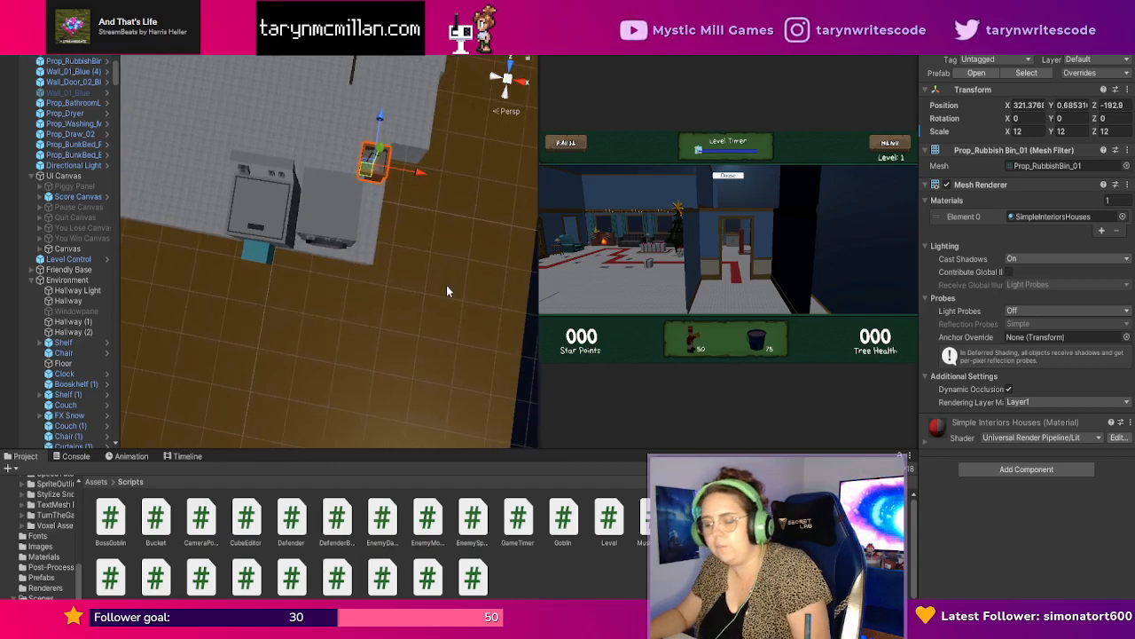
Move the teal rubbish bin onto the open floor beside the washing machine at X 282.7, Z -210.4.
{"action": "right_click_drag", "start_coordinate": [447, 287], "coordinate": [404, 158]}
{"action": "middle_click_drag", "start_coordinate": [385, 319], "coordinate": [401, 209]}
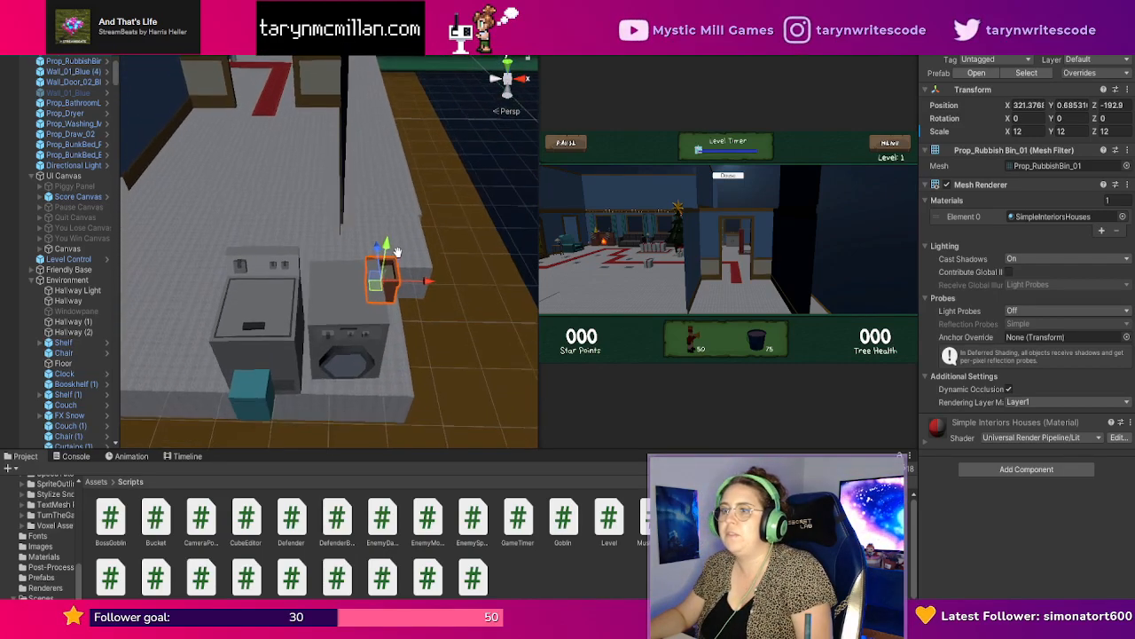
{"action": "scroll", "coordinate": [355, 301], "scroll_direction": "down", "scroll_amount": 2}
{"action": "left_click", "coordinate": [280, 348]}
{"action": "left_click_drag", "start_coordinate": [321, 357], "coordinate": [247, 338]}
{"action": "left_click_drag", "start_coordinate": [204, 304], "coordinate": [220, 266]}
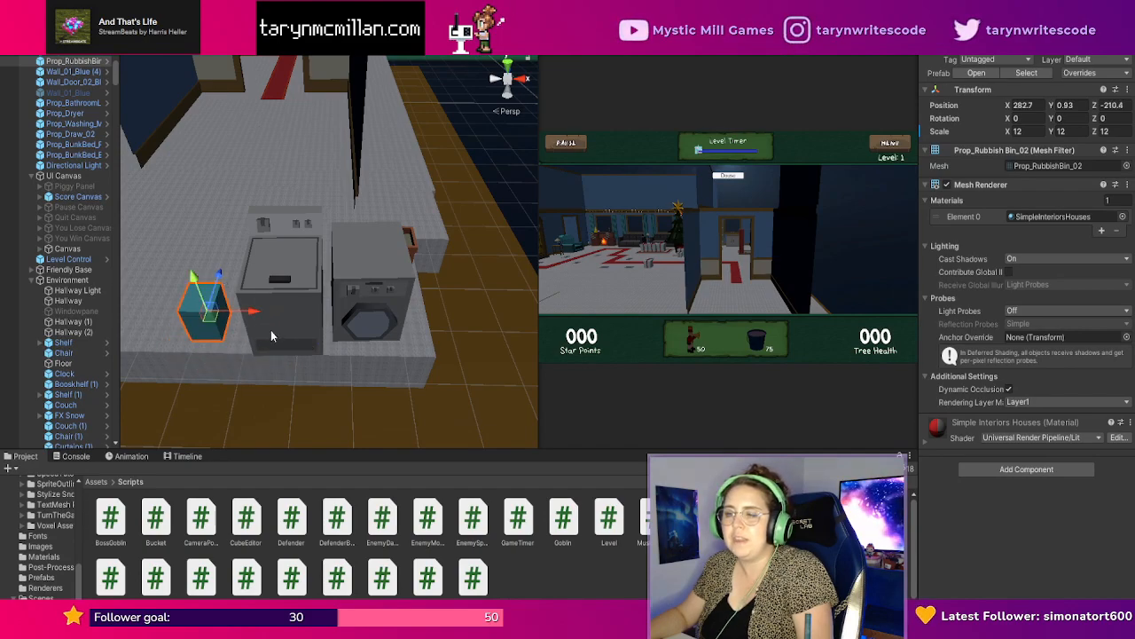
Extend the laundry floor forward from the cube at X 310, Z -210 with copies at Z -220, X 310 and 300.
{"action": "left_click", "coordinate": [376, 367]}
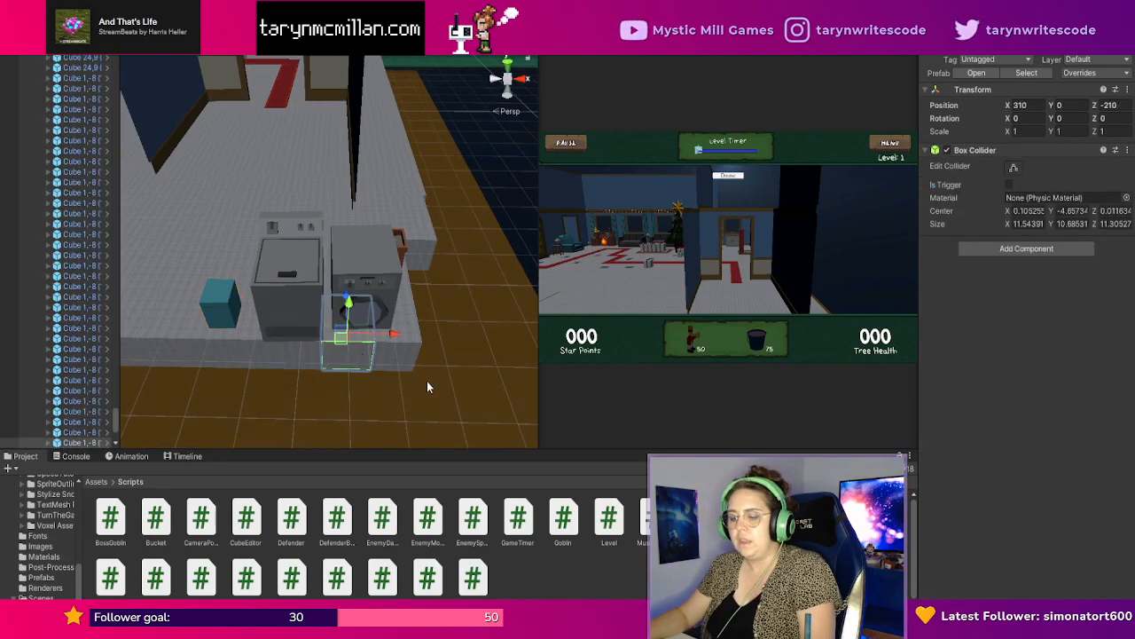
{"action": "left_click_drag", "start_coordinate": [416, 352], "coordinate": [253, 372], "text": "alt"}
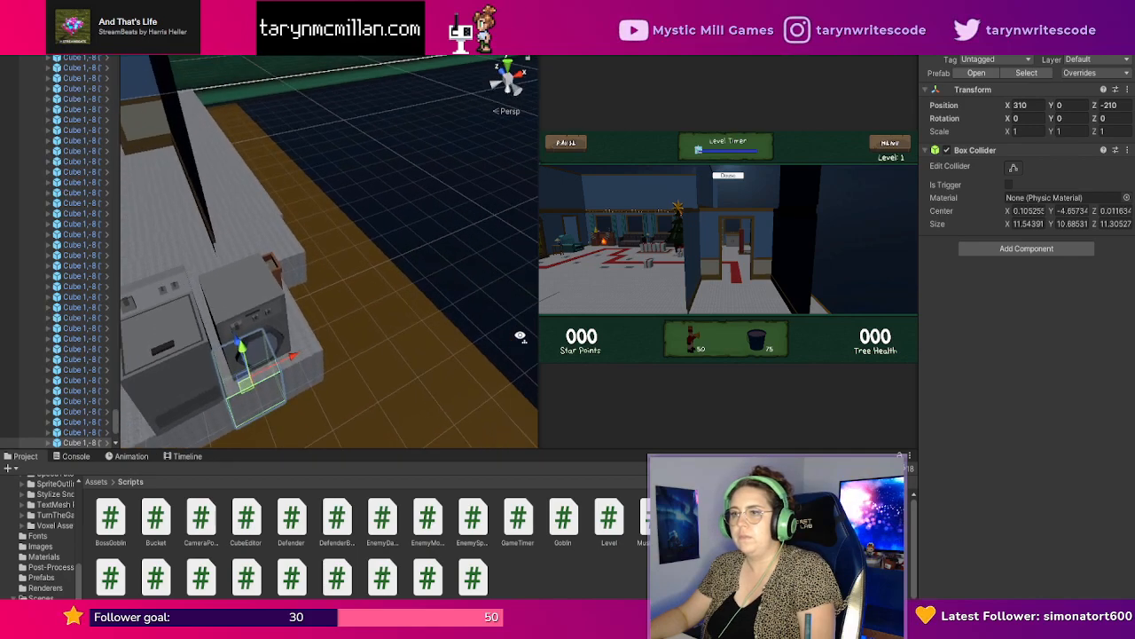
{"action": "middle_click_drag", "start_coordinate": [387, 384], "coordinate": [408, 352]}
{"action": "left_click_drag", "start_coordinate": [242, 315], "coordinate": [269, 334]}
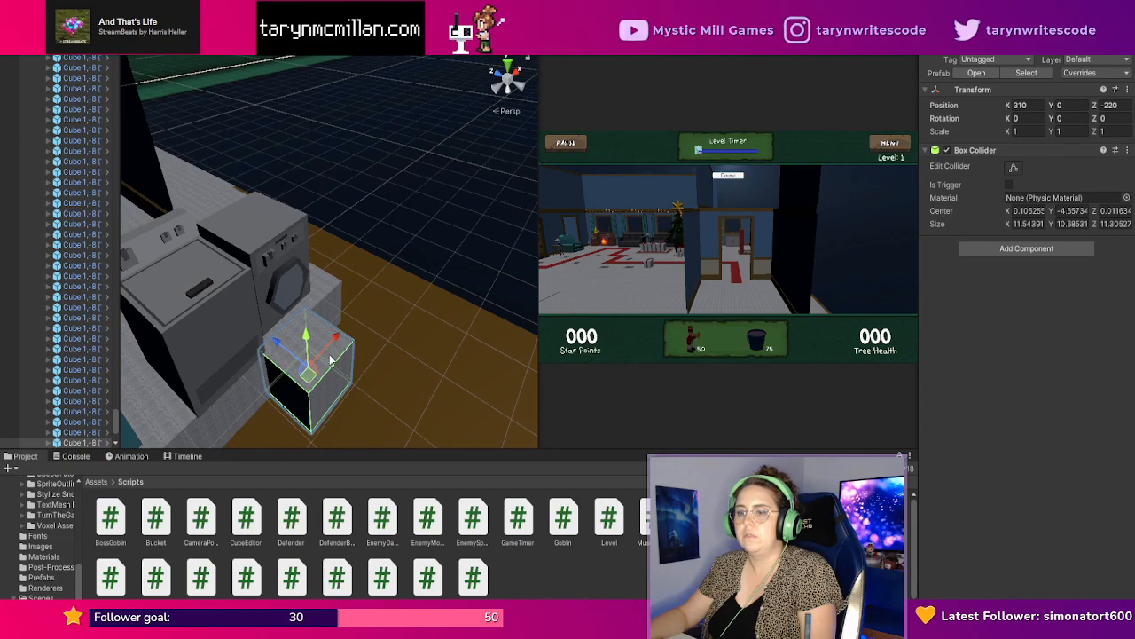
{"action": "left_click_drag", "start_coordinate": [340, 356], "coordinate": [297, 394]}
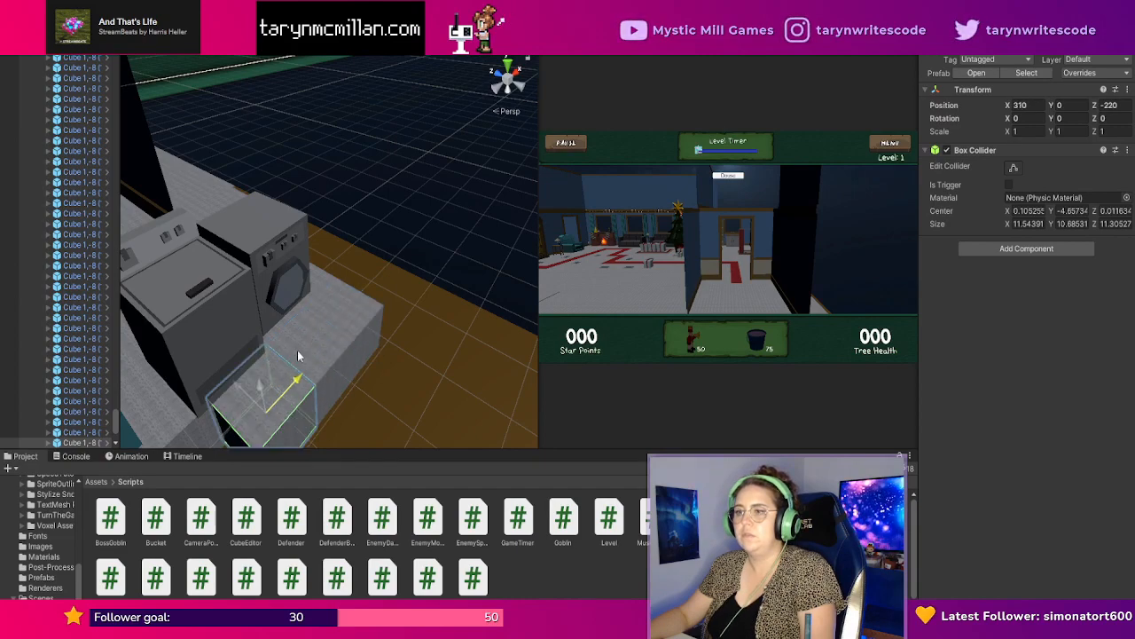
{"action": "scroll", "coordinate": [341, 398], "scroll_direction": "down", "scroll_amount": 2}
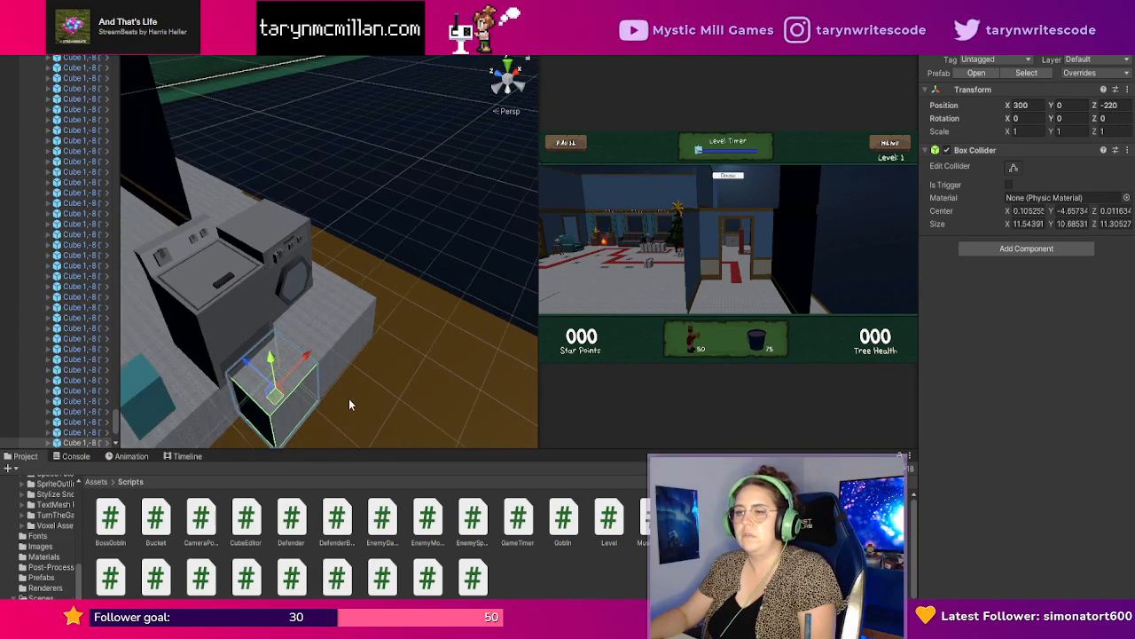
Add another row of floor cube copies at Z -230, out to X 320 and X 330.
{"action": "left_click_drag", "start_coordinate": [253, 368], "coordinate": [407, 311]}
{"action": "scroll", "coordinate": [459, 359], "scroll_direction": "down", "scroll_amount": 3}
{"action": "right_click_drag", "start_coordinate": [462, 366], "coordinate": [304, 346]}
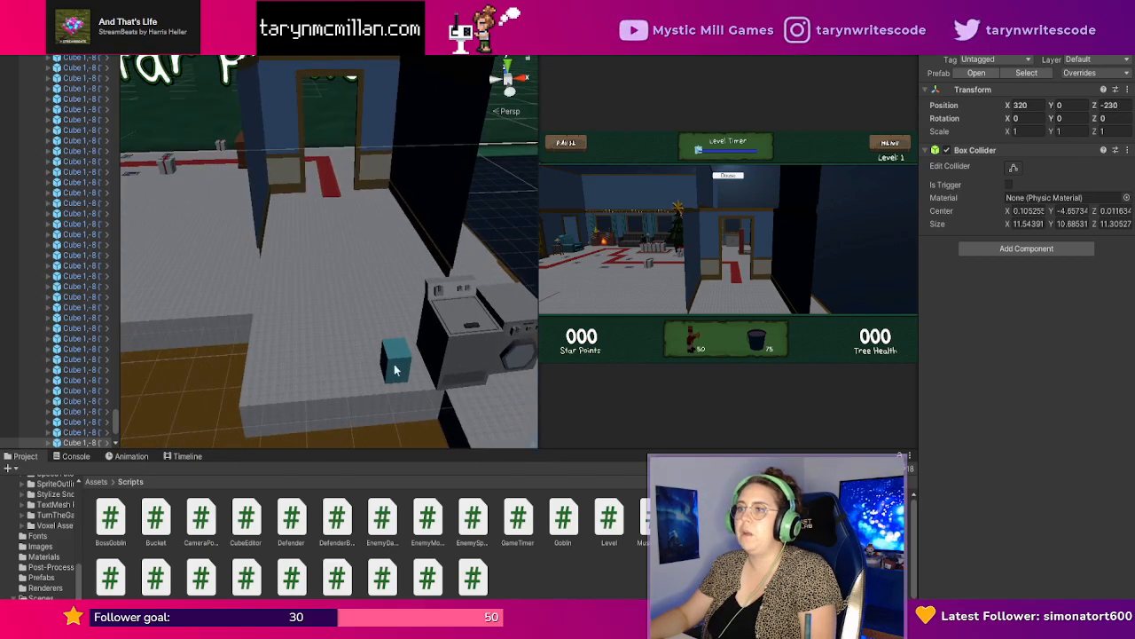
{"action": "scroll", "coordinate": [396, 369], "scroll_direction": "down", "scroll_amount": 2}
{"action": "middle_click_drag", "start_coordinate": [398, 378], "coordinate": [335, 341]}
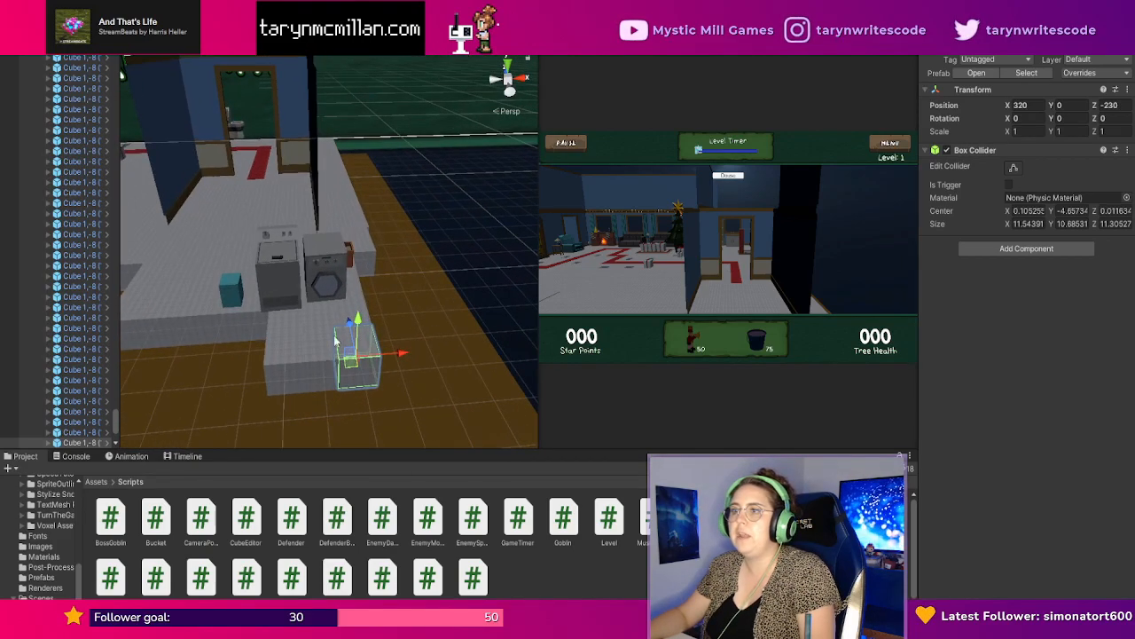
{"action": "left_click", "coordinate": [372, 256]}
{"action": "left_click_drag", "start_coordinate": [375, 251], "coordinate": [379, 326]}
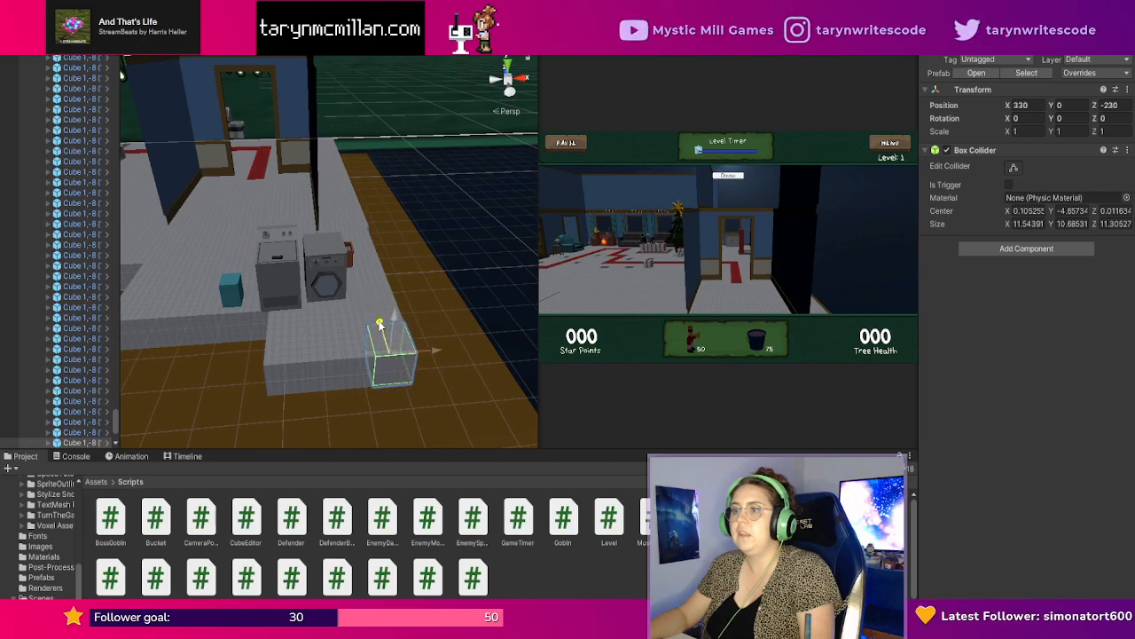
Copy the floor cube at X 290, Z -210 forward to Z -240 and add cubes on both sides of it.
{"action": "middle_click_drag", "start_coordinate": [284, 333], "coordinate": [385, 308]}
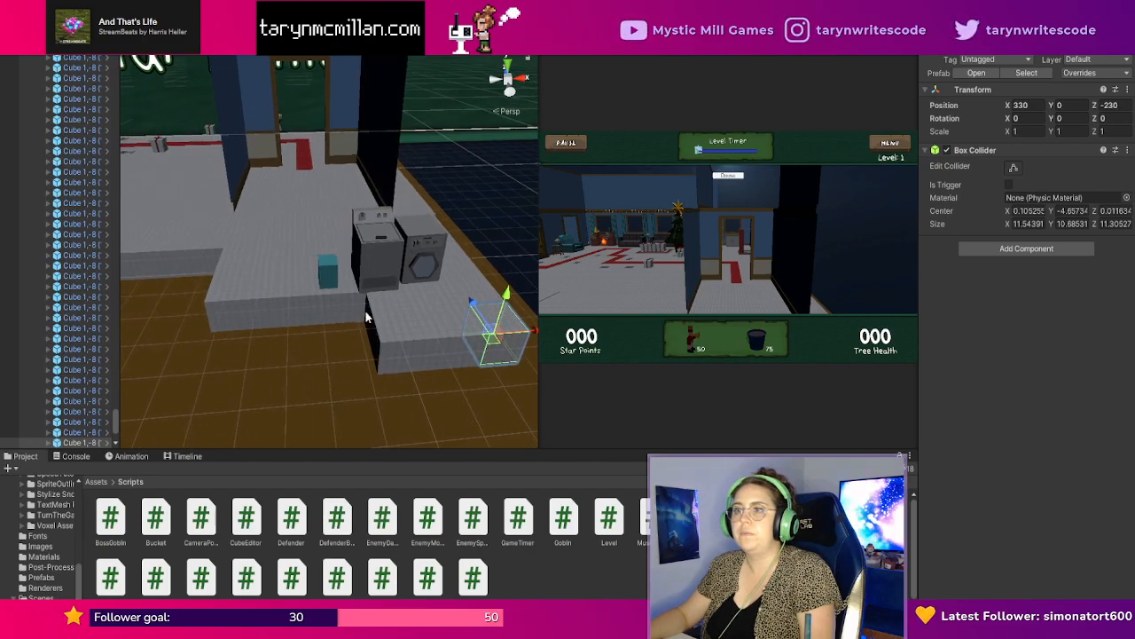
{"action": "left_click", "coordinate": [359, 306]}
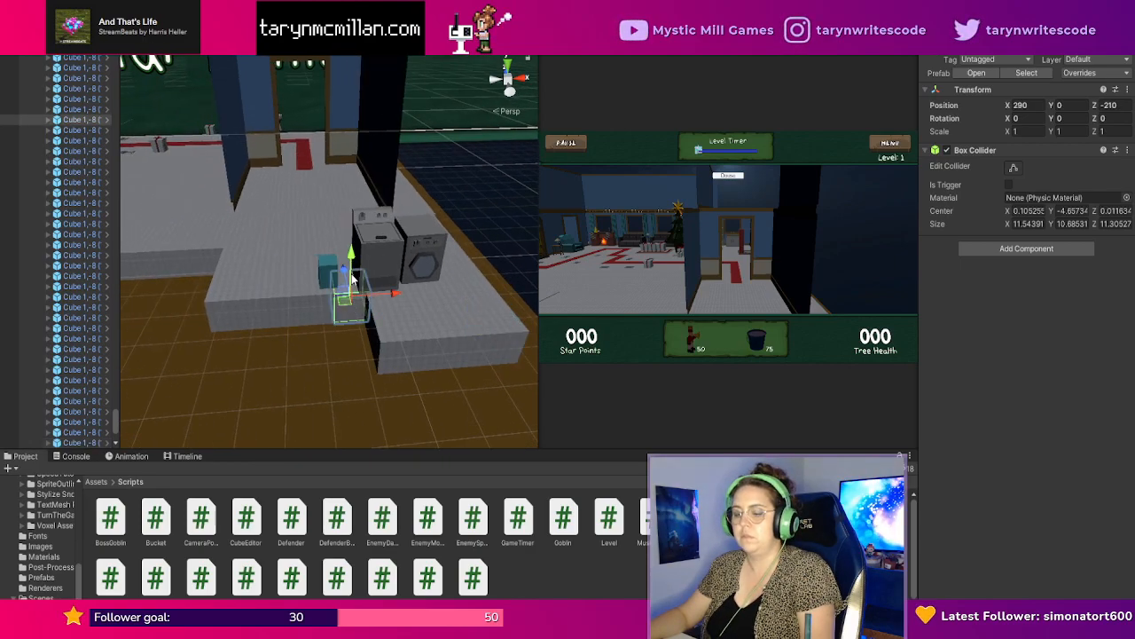
{"action": "left_click_drag", "start_coordinate": [345, 278], "coordinate": [410, 373]}
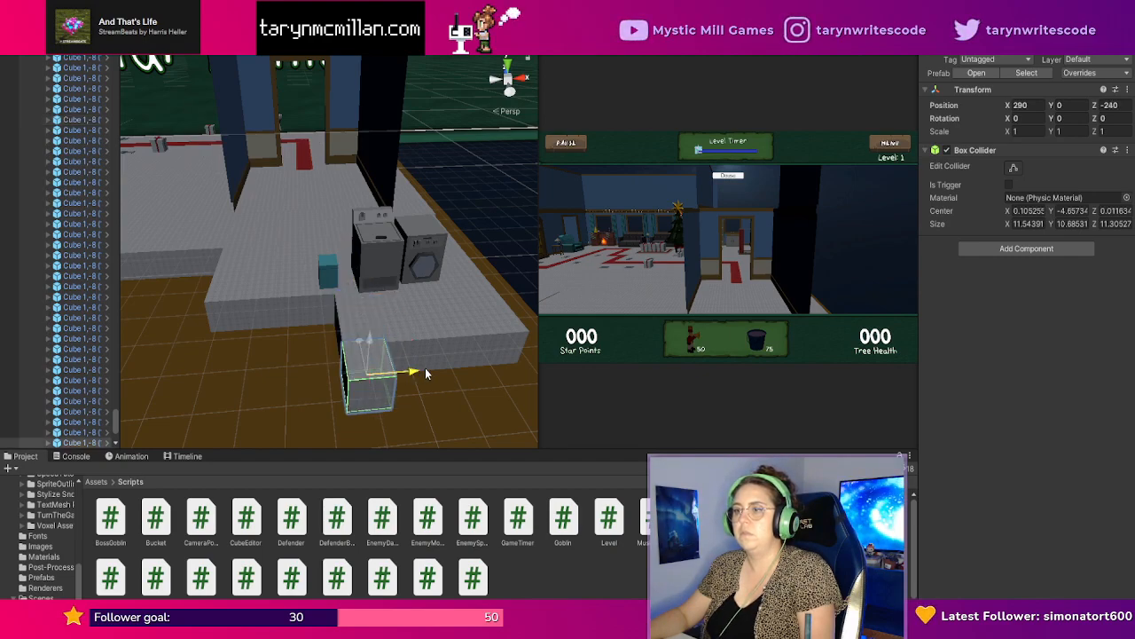
{"action": "left_click", "coordinate": [425, 374], "text": "shift"}
{"action": "left_click", "coordinate": [375, 386]}
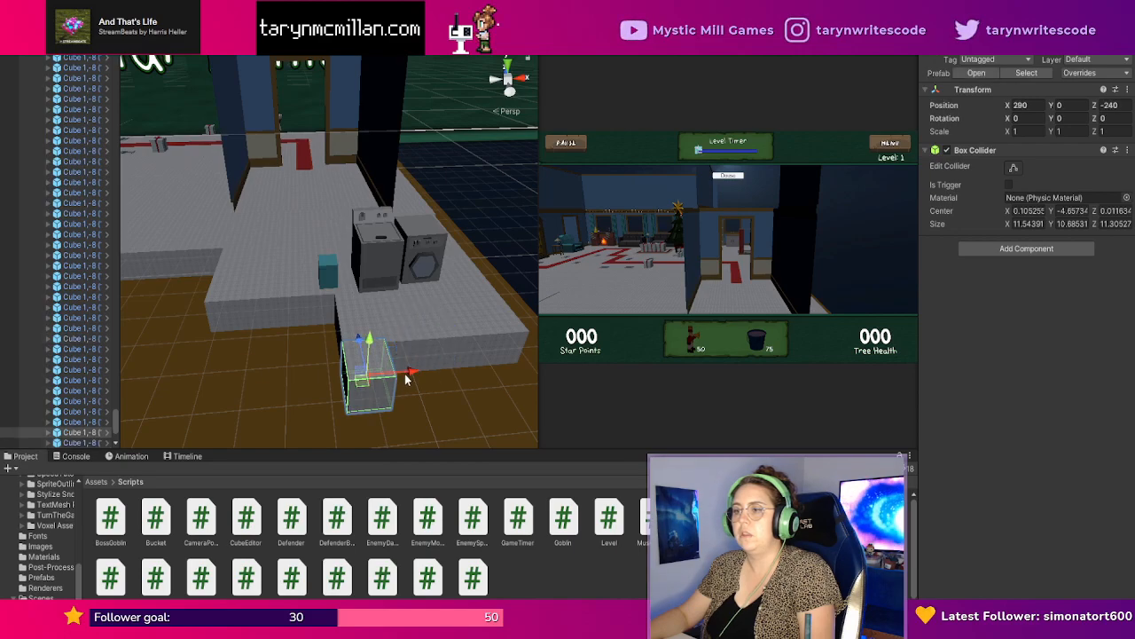
{"action": "left_click_drag", "start_coordinate": [403, 377], "coordinate": [369, 372]}
{"action": "left_click", "coordinate": [497, 381]}
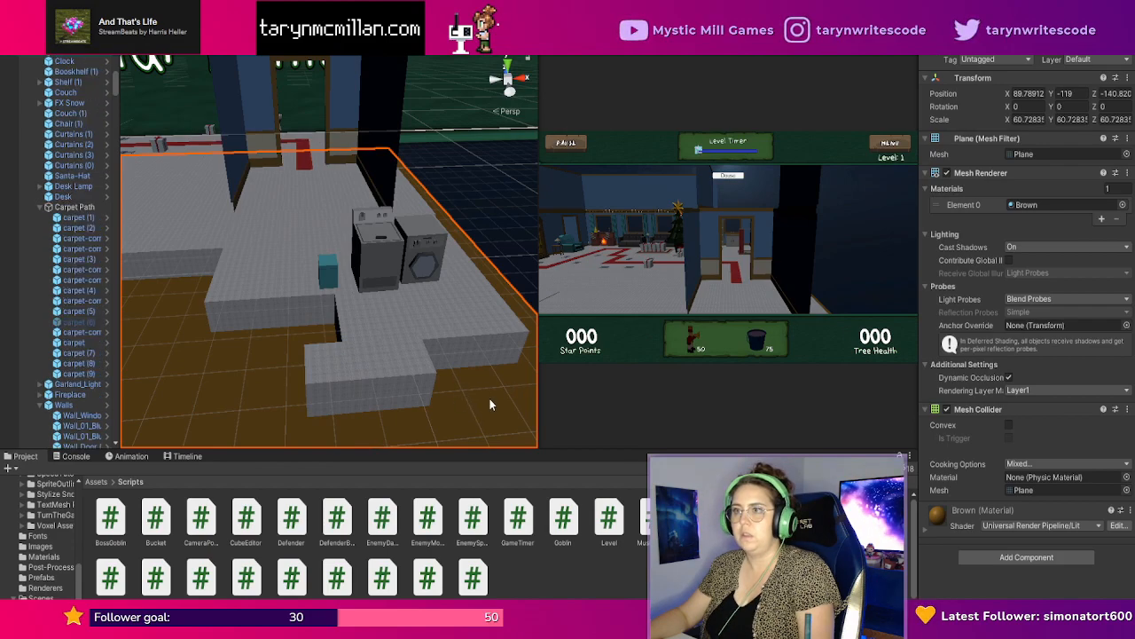
Examine the extended laundry floor from several angles and compare it with an enlarged Game view.
{"action": "scroll", "coordinate": [478, 313], "scroll_direction": "down", "scroll_amount": 3}
{"action": "scroll", "coordinate": [477, 318], "scroll_direction": "down", "scroll_amount": 3}
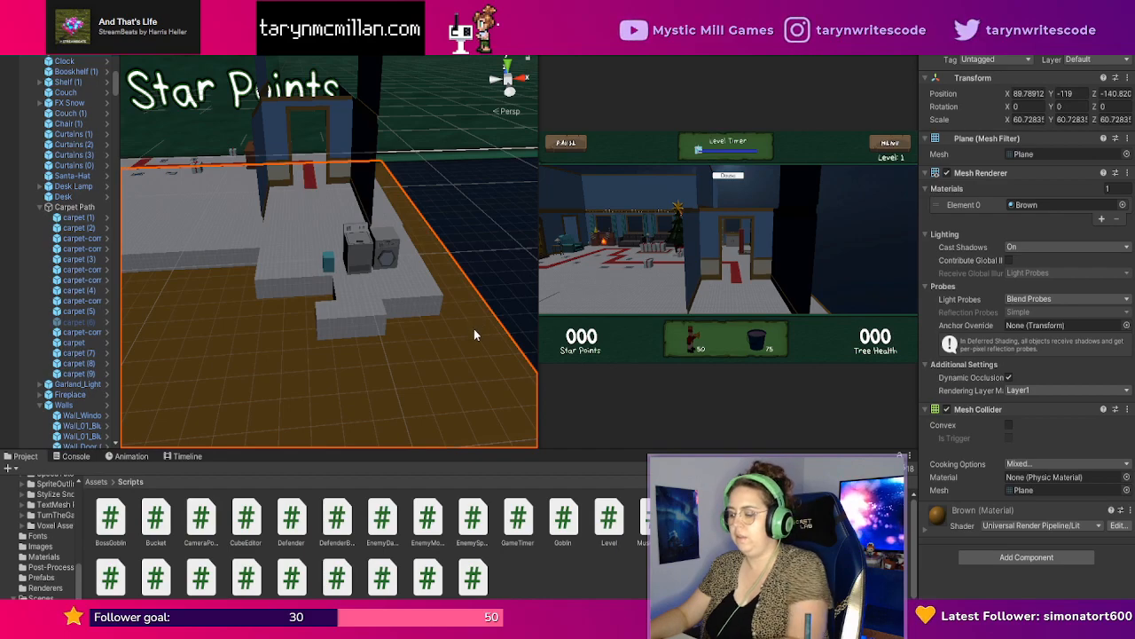
{"action": "left_click", "coordinate": [454, 359]}
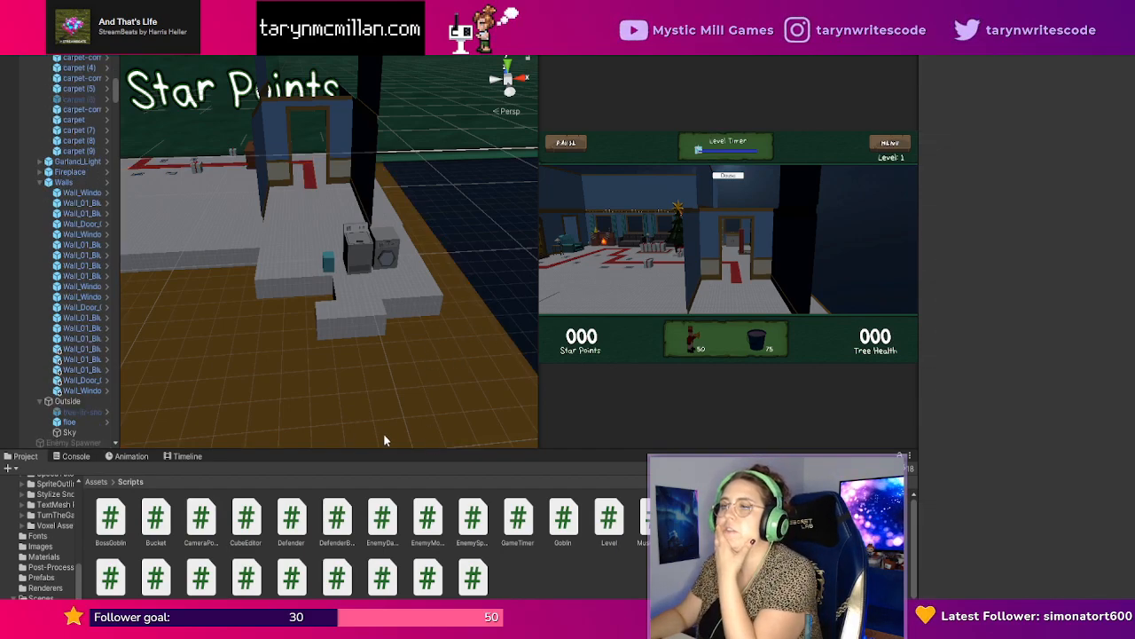
{"action": "scroll", "coordinate": [444, 337], "scroll_direction": "up", "scroll_amount": 5}
{"action": "right_click_drag", "start_coordinate": [391, 384], "coordinate": [430, 301]}
{"action": "mouse_move", "coordinate": [405, 357]}
{"action": "middle_mouse_down"}
{"action": "mouse_move", "coordinate": [345, 345]}
{"action": "mouse_move", "coordinate": [462, 352]}
{"action": "mouse_move", "coordinate": [456, 337]}
{"action": "mouse_move", "coordinate": [427, 350]}
{"action": "middle_mouse_up"}
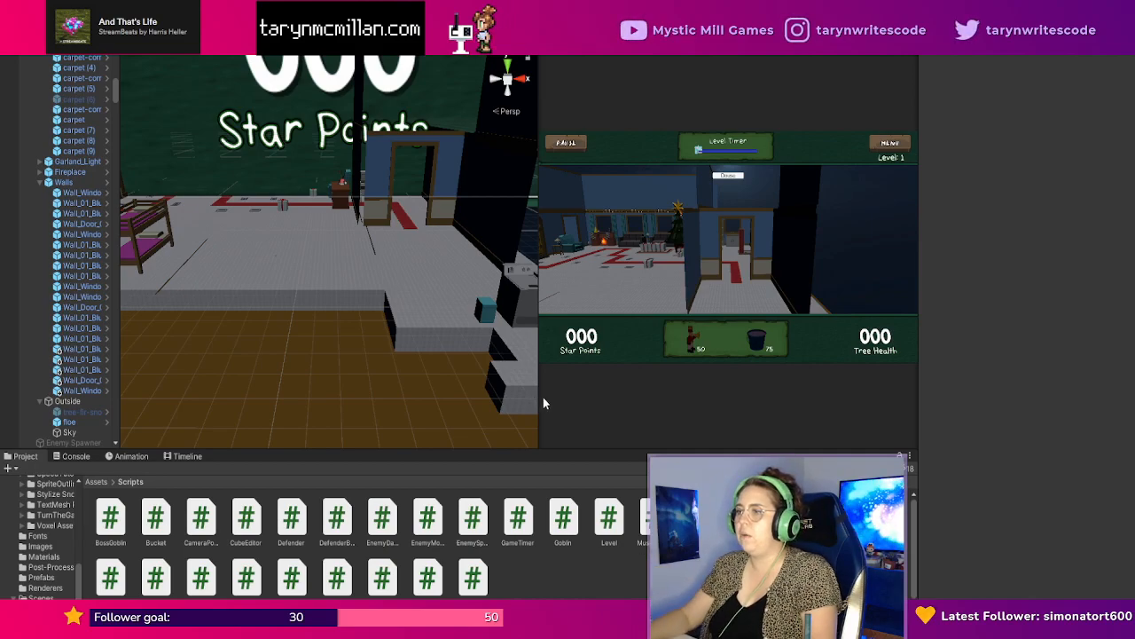
{"action": "left_click_drag", "start_coordinate": [538, 401], "coordinate": [231, 337]}
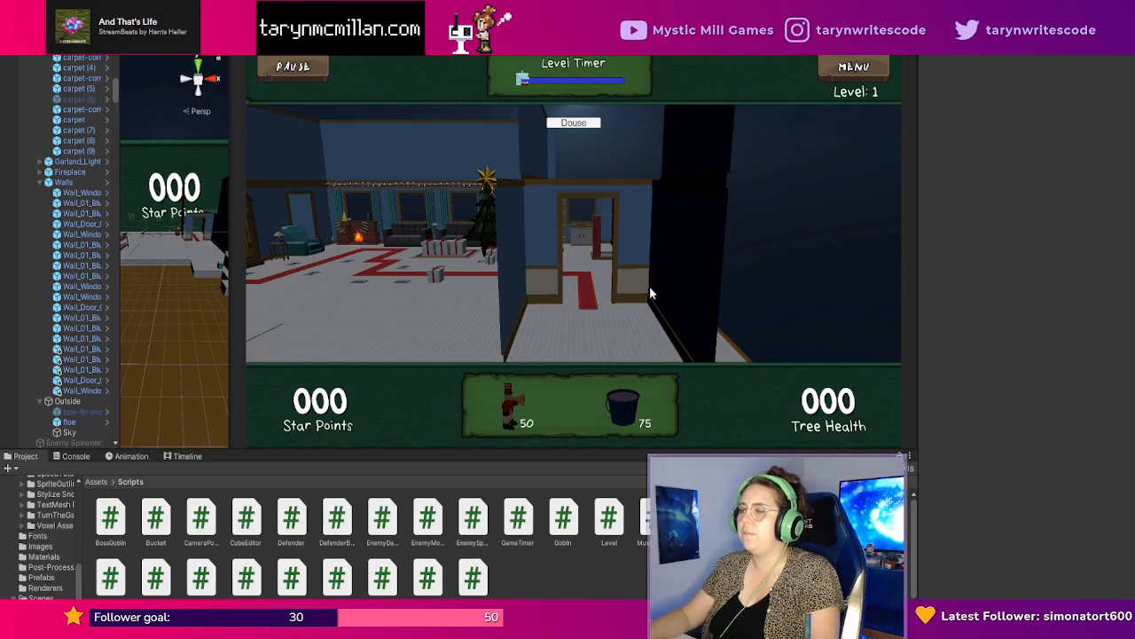
{"action": "left_click_drag", "start_coordinate": [227, 384], "coordinate": [675, 350]}
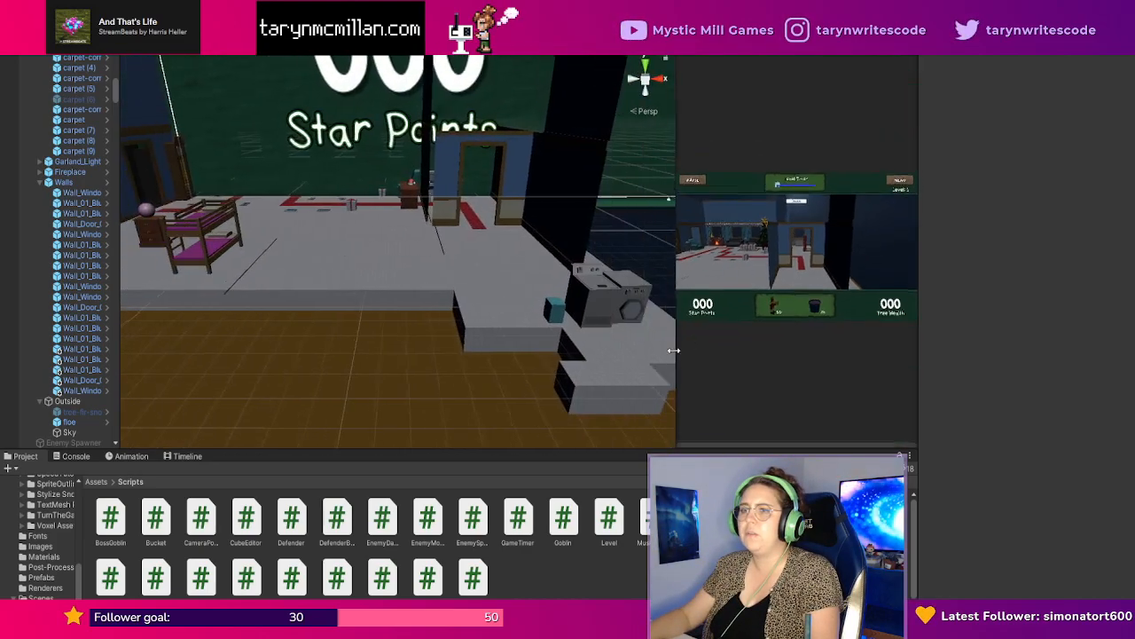
{"action": "middle_click_drag", "start_coordinate": [616, 368], "coordinate": [489, 349]}
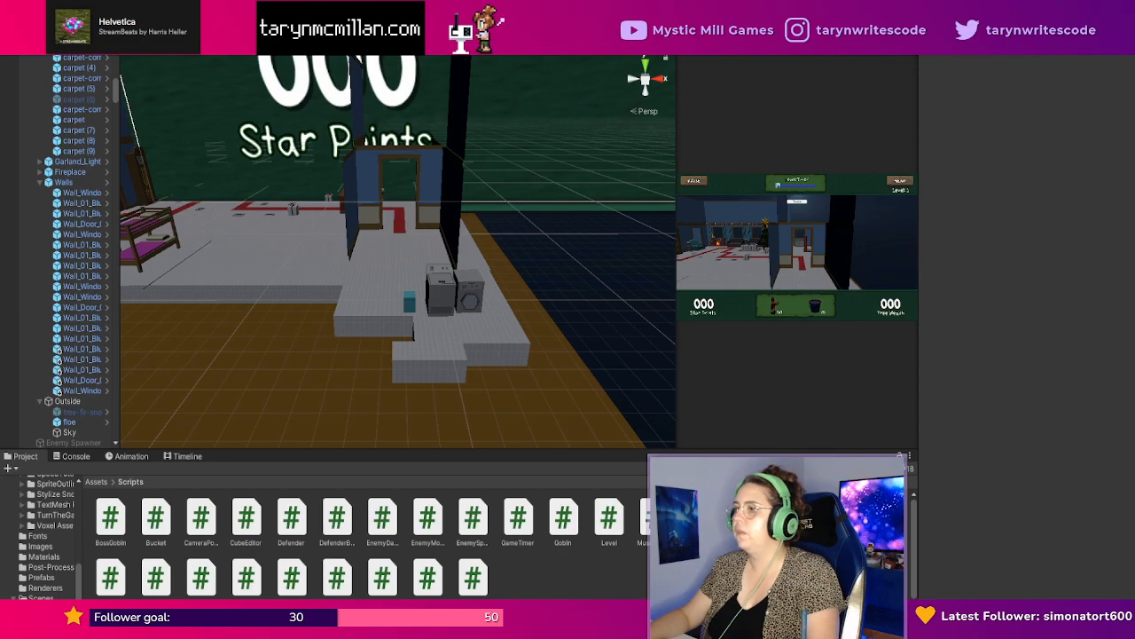
{"action": "scroll", "coordinate": [479, 365], "scroll_direction": "up", "scroll_amount": 1}
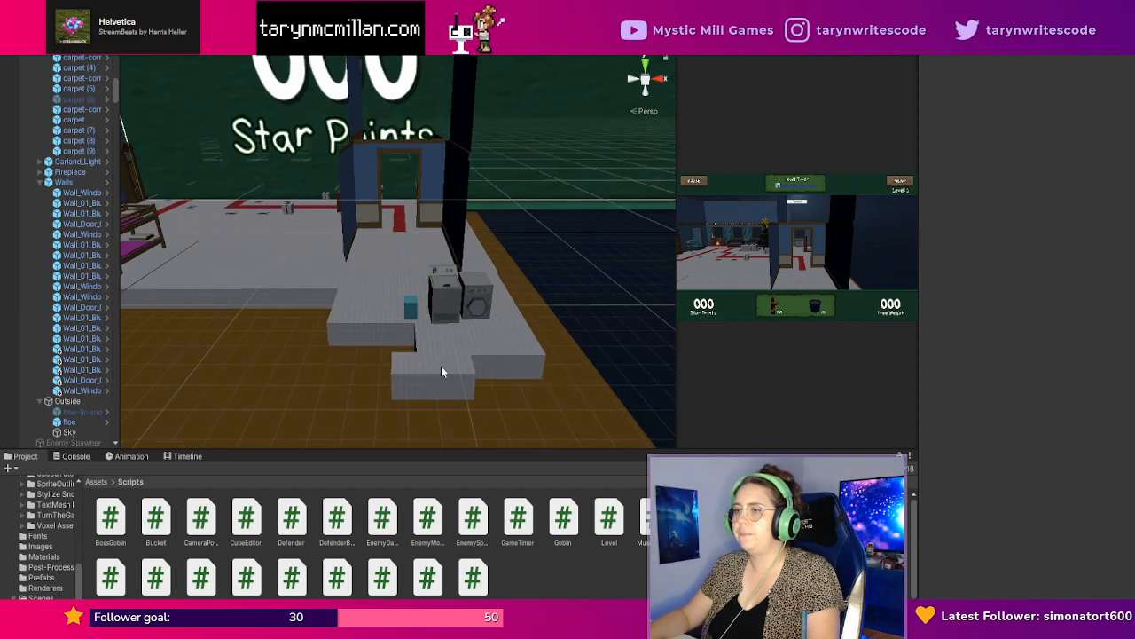
Fill the gap in the floor in front of the teal bin with cube copies at X 280, through Z -230.
{"action": "left_click", "coordinate": [410, 330]}
{"action": "right_click_drag", "start_coordinate": [532, 377], "coordinate": [627, 378]}
{"action": "middle_click_drag", "start_coordinate": [531, 371], "coordinate": [626, 359]}
{"action": "mouse_move", "coordinate": [397, 302]}
{"action": "left_mouse_down"}
{"action": "mouse_move", "coordinate": [412, 326]}
{"action": "mouse_move", "coordinate": [388, 296]}
{"action": "mouse_move", "coordinate": [409, 306]}
{"action": "mouse_move", "coordinate": [399, 301]}
{"action": "mouse_move", "coordinate": [406, 320]}
{"action": "left_mouse_up"}
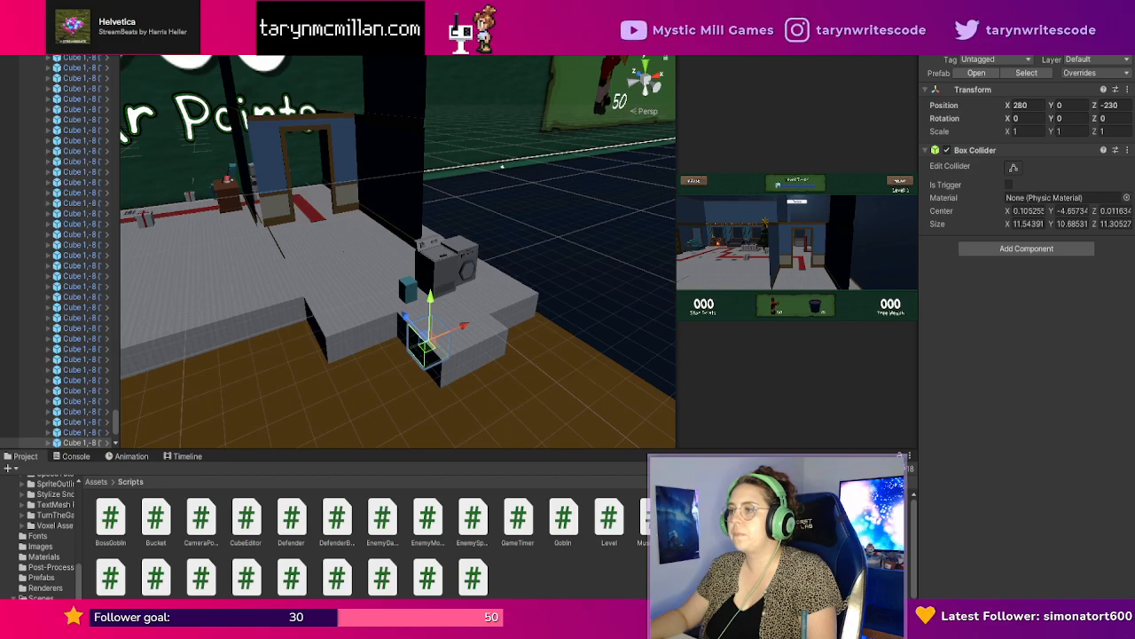
Duplicate the floor cube at X 310, Z -230 to complete the front row at Z -240 out to X 330.
{"action": "right_click_drag", "start_coordinate": [564, 306], "coordinate": [484, 312]}
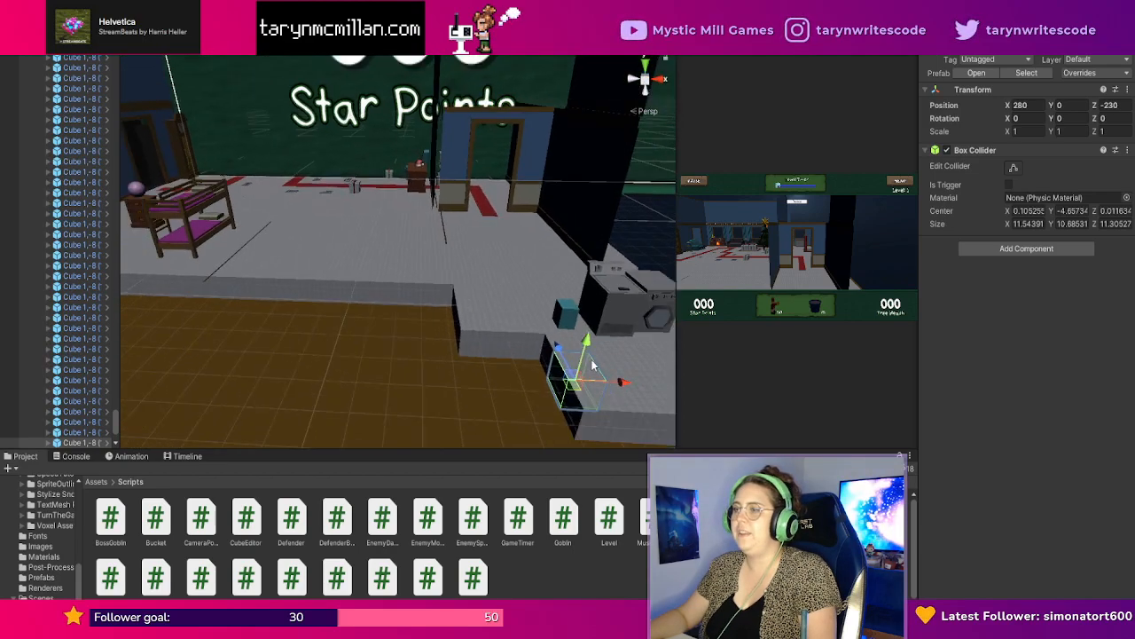
{"action": "middle_click_drag", "start_coordinate": [603, 359], "coordinate": [566, 364]}
{"action": "left_click", "coordinate": [473, 351]}
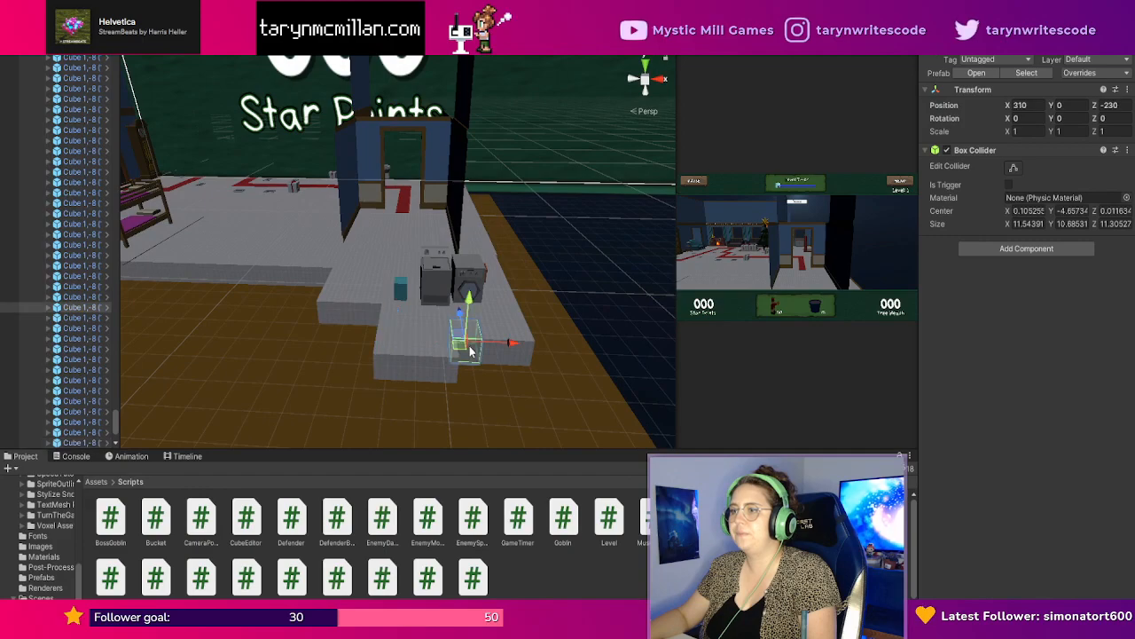
{"action": "key", "text": "ctrl+d"}
{"action": "left_click_drag", "start_coordinate": [460, 316], "coordinate": [559, 364]}
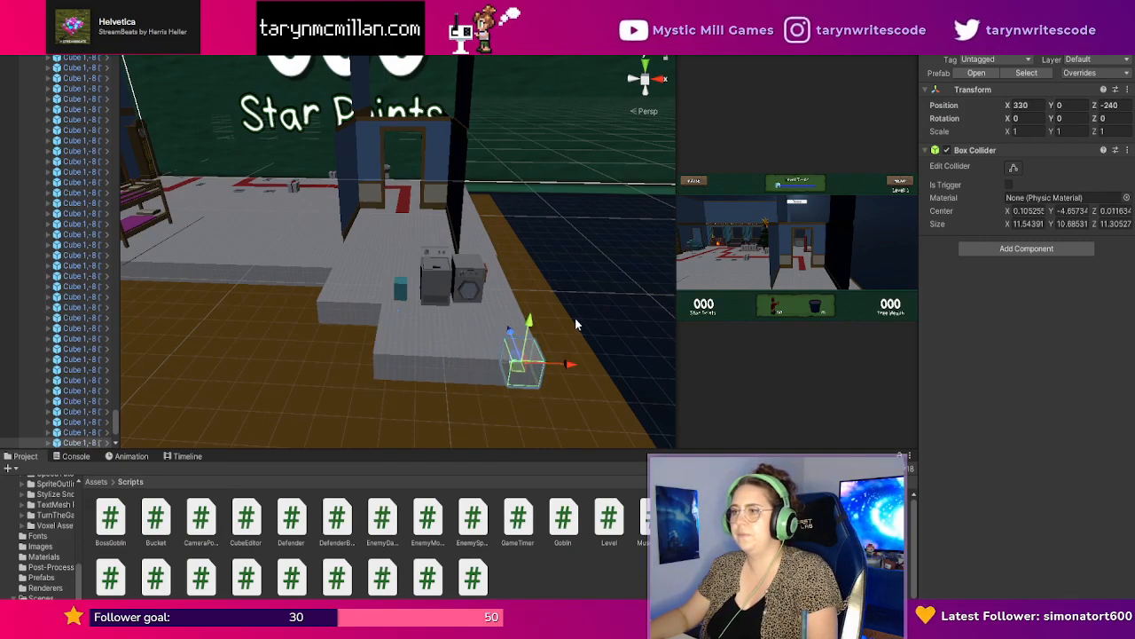
Copy the floor cube at X 270, Z -210 forward to fill that column up to the front edge.
{"action": "scroll", "coordinate": [575, 317], "scroll_direction": "up", "scroll_amount": 2}
{"action": "left_click", "coordinate": [360, 319]}
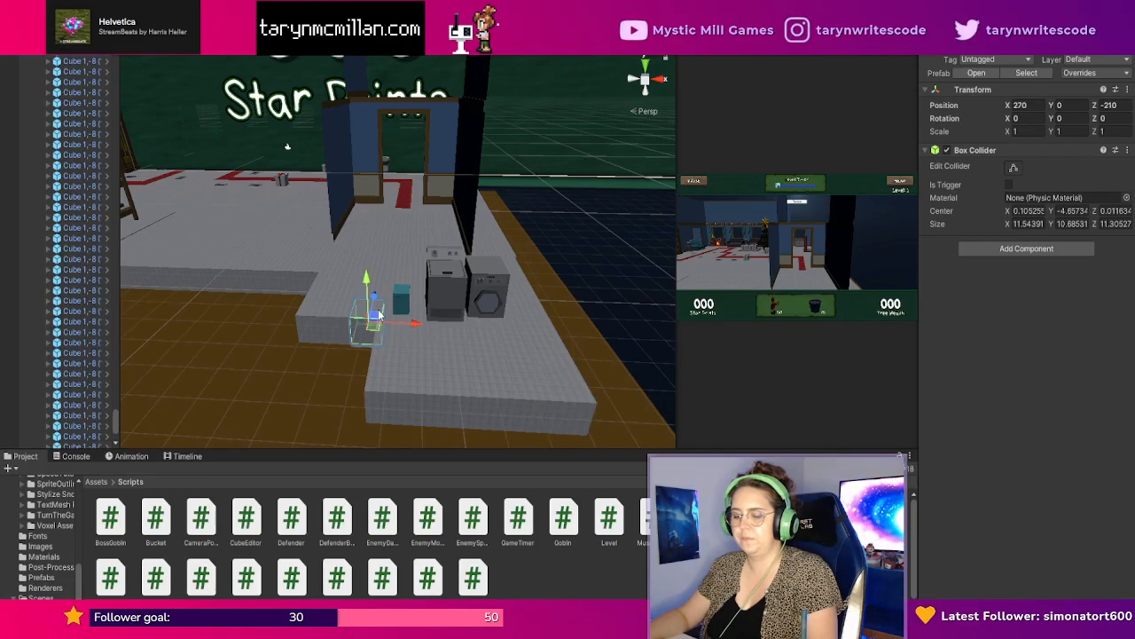
{"action": "left_click_drag", "start_coordinate": [378, 315], "coordinate": [457, 372]}
{"action": "left_click_drag", "start_coordinate": [568, 382], "coordinate": [509, 354], "text": "alt"}
Fill the remaining floor columns at X 260 and X 250 with cube copies up to the front edge.
{"action": "left_click", "coordinate": [375, 300]}
{"action": "key", "text": "ctrl+d"}
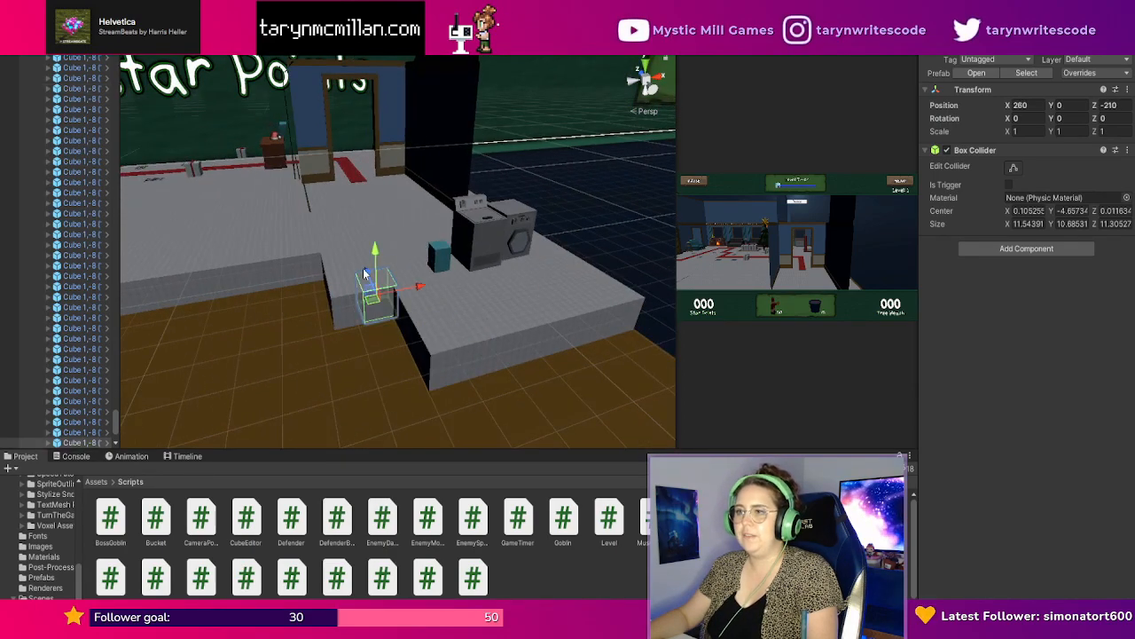
{"action": "left_click_drag", "start_coordinate": [363, 268], "coordinate": [359, 304]}
{"action": "key", "text": "ctrl+z"}
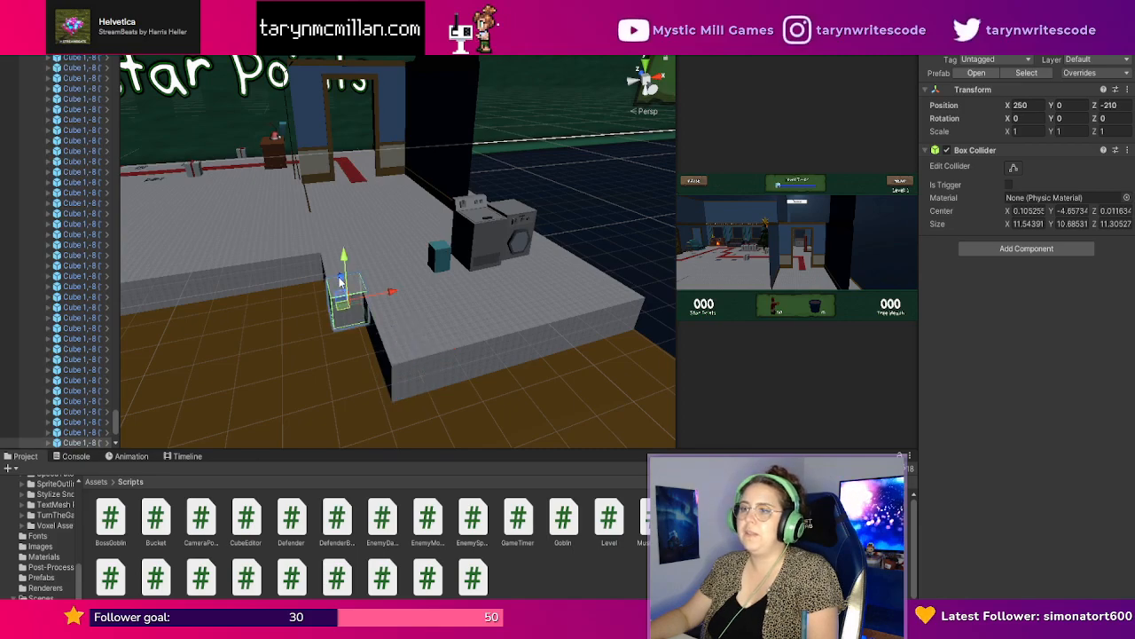
{"action": "left_click_drag", "start_coordinate": [348, 302], "coordinate": [365, 353]}
{"action": "left_click", "coordinate": [578, 361]}
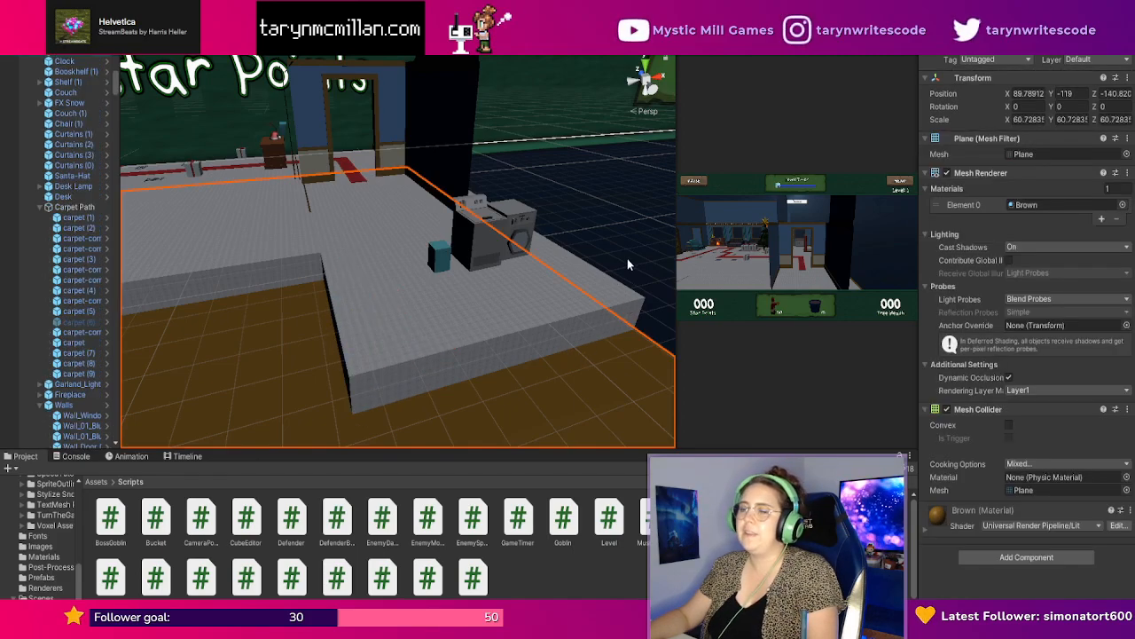
Move the washing machine and dryer together to the new front floor edge, at about Z -234.
{"action": "right_click_drag", "start_coordinate": [629, 263], "coordinate": [616, 294]}
{"action": "middle_click_drag", "start_coordinate": [616, 294], "coordinate": [577, 291]}
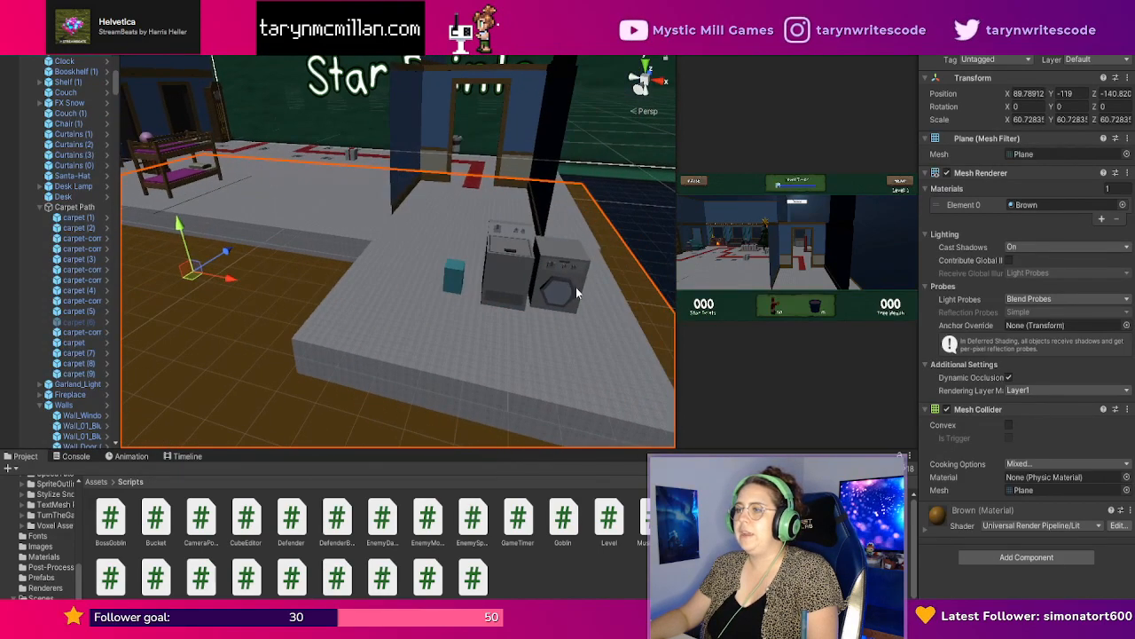
{"action": "left_click", "coordinate": [508, 285]}
{"action": "left_click", "coordinate": [565, 288], "text": "shift"}
{"action": "left_click_drag", "start_coordinate": [537, 291], "coordinate": [530, 364]}
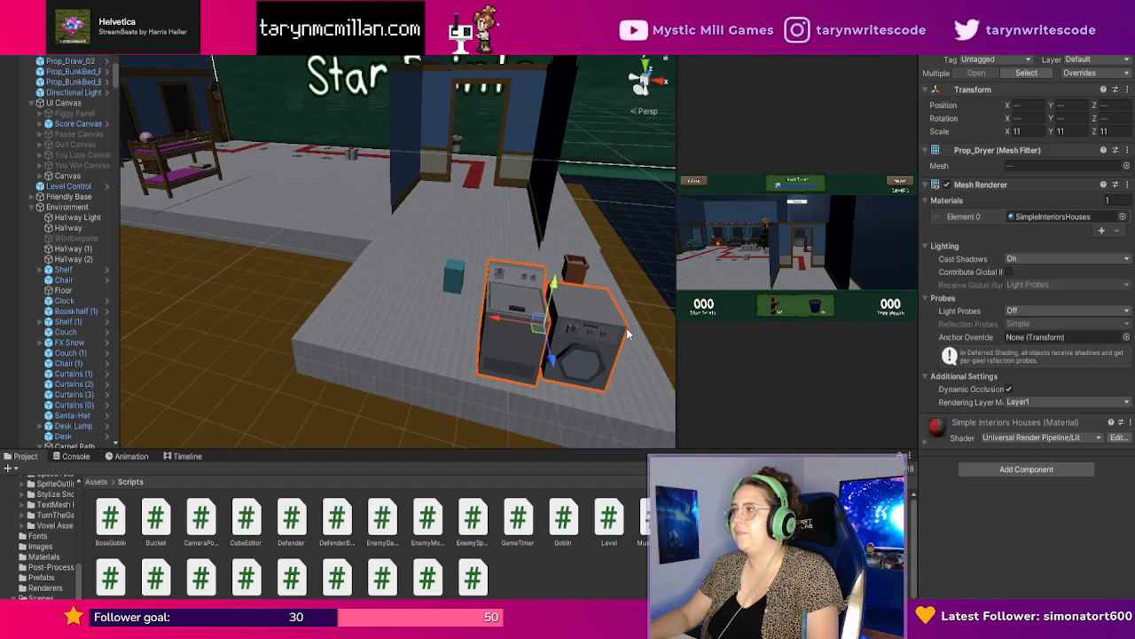
Straighten the dryer at the front floor edge by rotating it to -180 degrees on Y.
{"action": "left_click", "coordinate": [635, 331]}
{"action": "left_click", "coordinate": [548, 341]}
{"action": "right_click_drag", "start_coordinate": [550, 341], "coordinate": [689, 382]}
{"action": "right_click_drag", "start_coordinate": [587, 353], "coordinate": [572, 376]}
{"action": "middle_click_drag", "start_coordinate": [569, 362], "coordinate": [554, 410]}
{"action": "right_click_drag", "start_coordinate": [554, 410], "coordinate": [510, 383]}
{"action": "middle_click_drag", "start_coordinate": [509, 388], "coordinate": [500, 408]}
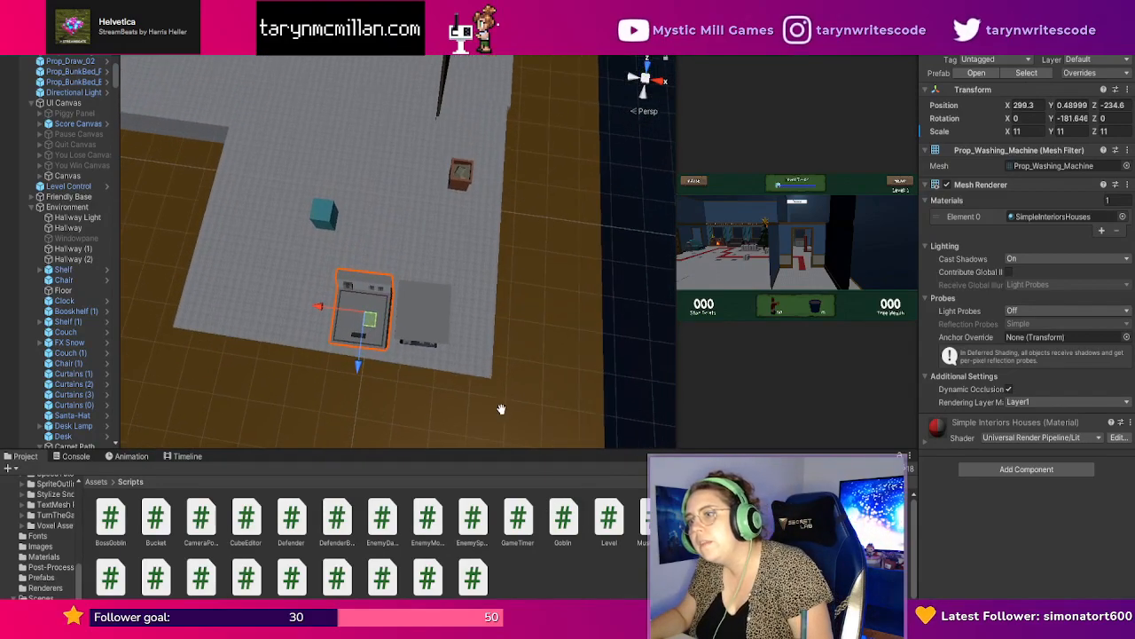
{"action": "right_click_drag", "start_coordinate": [502, 402], "coordinate": [539, 400]}
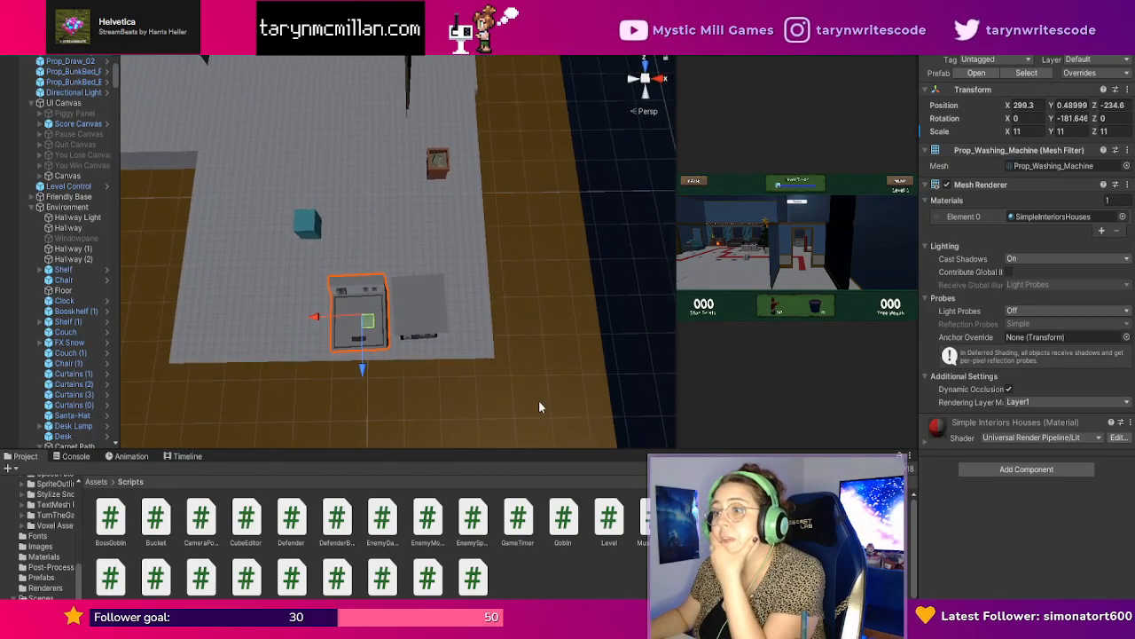
{"action": "left_click", "coordinate": [436, 333]}
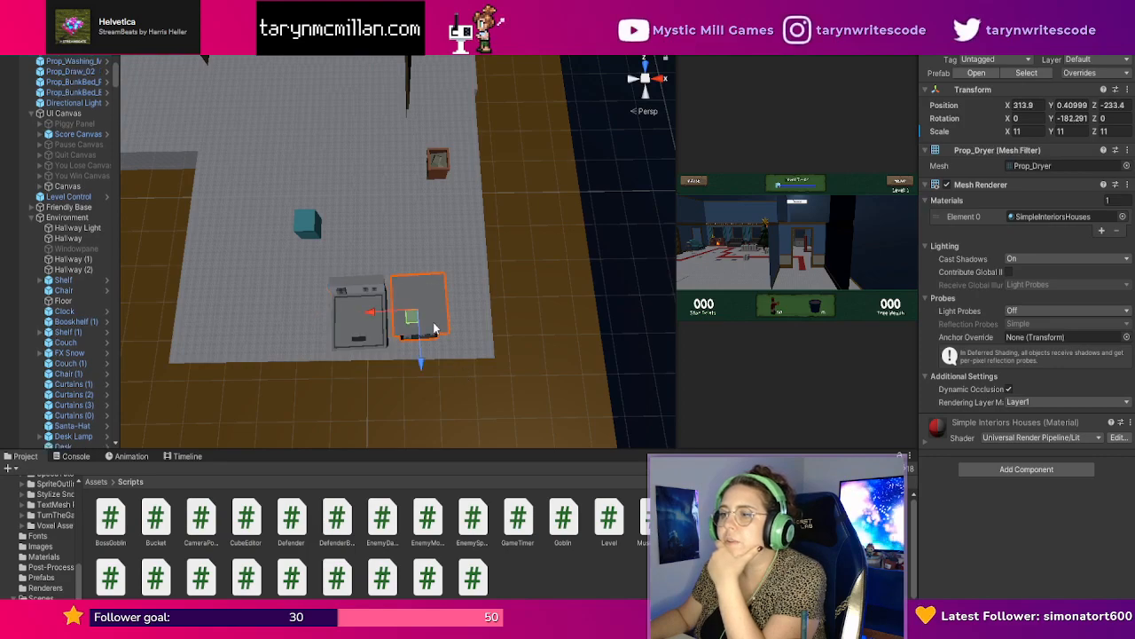
{"action": "key", "text": "e"}
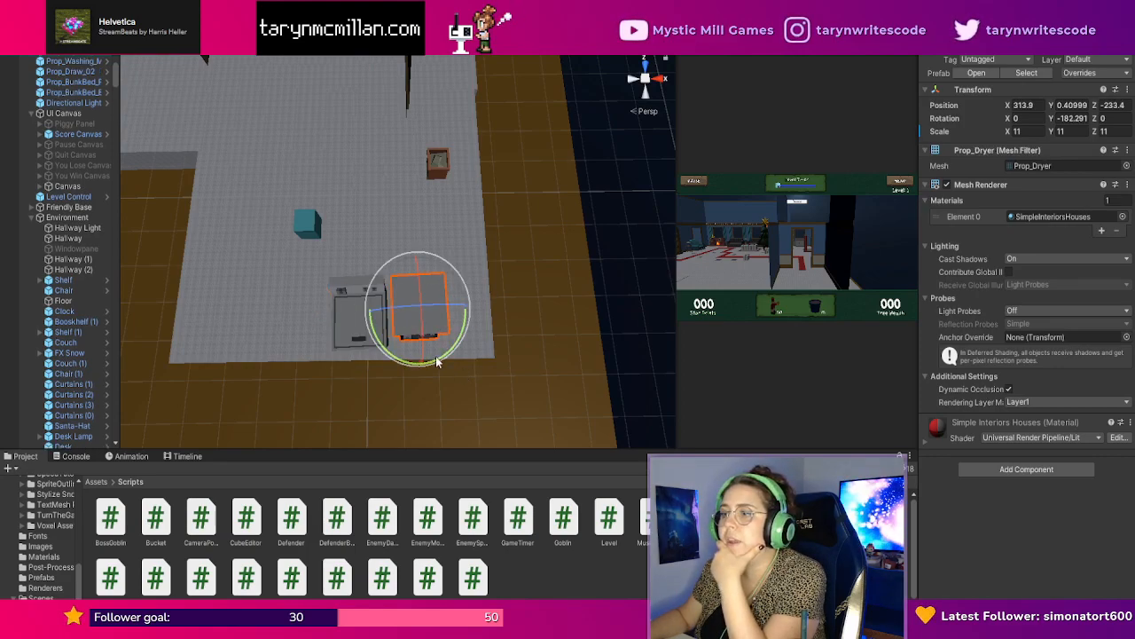
{"action": "left_click_drag", "start_coordinate": [426, 363], "coordinate": [432, 362]}
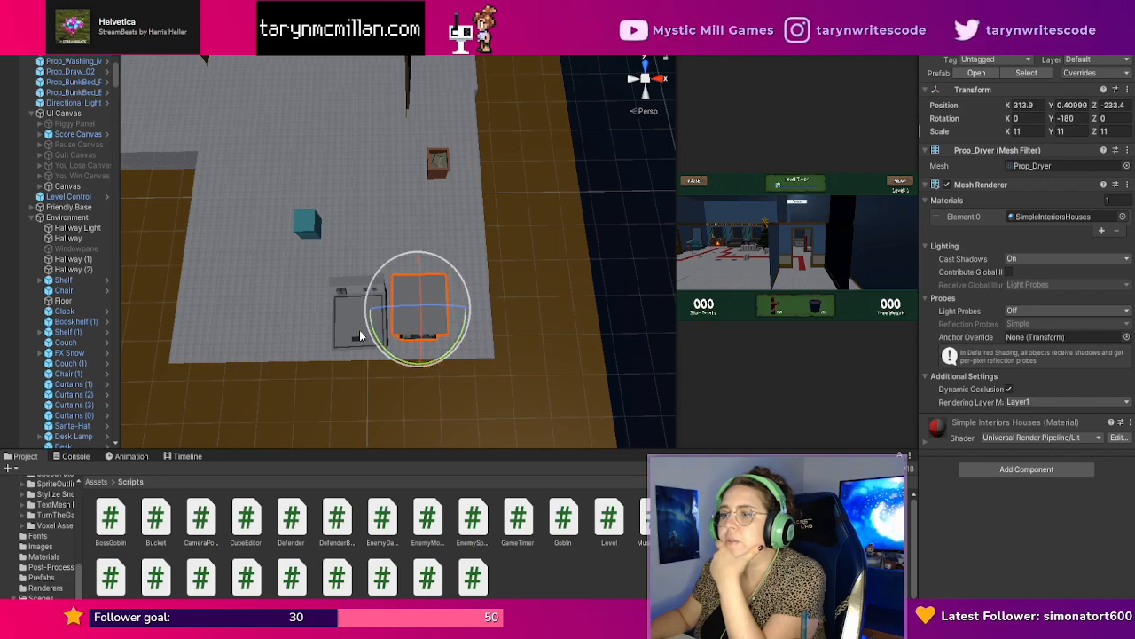
Rotate the washing machine to about -180 degrees on Y so it lines up with the dryer.
{"action": "left_click", "coordinate": [339, 307]}
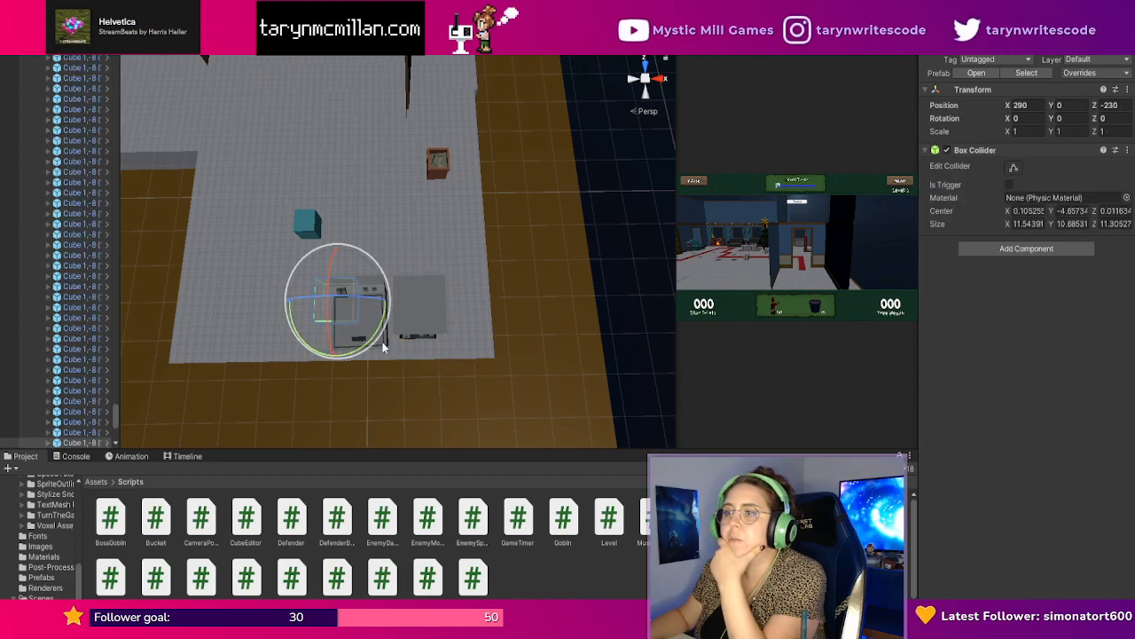
{"action": "left_click", "coordinate": [443, 294]}
{"action": "left_click", "coordinate": [374, 311]}
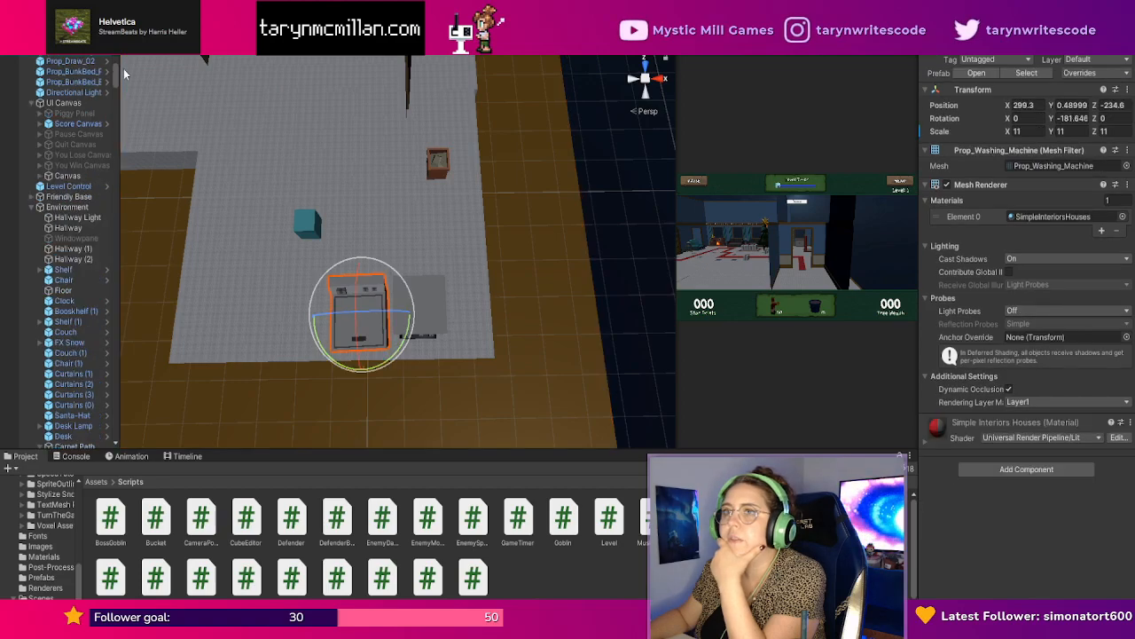
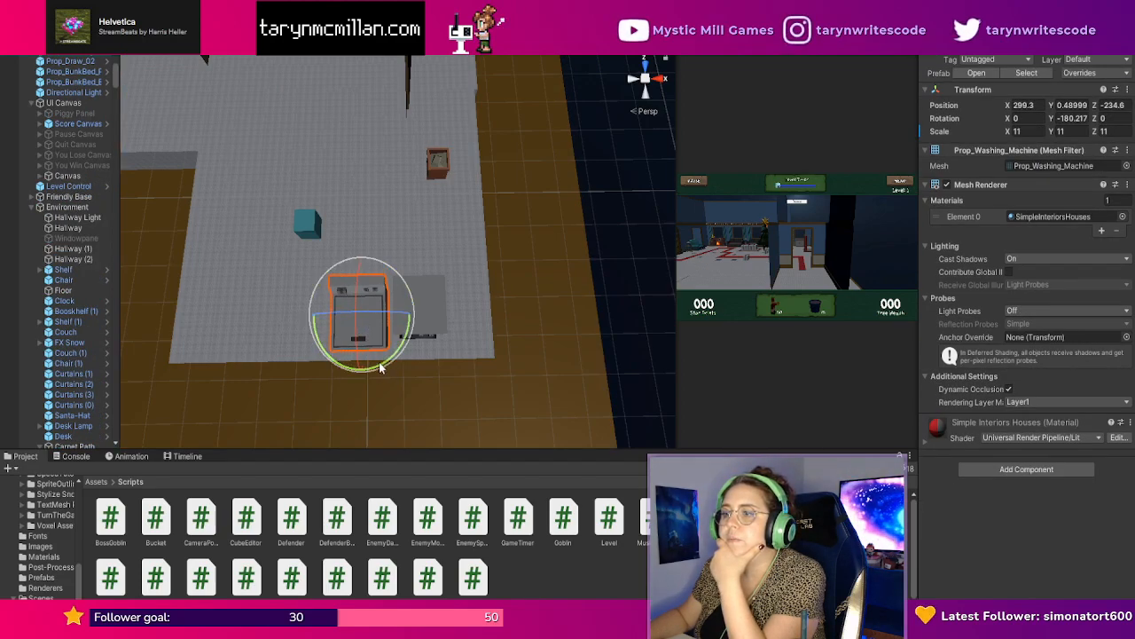
{"action": "left_click", "coordinate": [583, 337]}
Move the teal bin beside the washing machine at X 282.7, Z -241.7 and the brown bin beside the dryer at X 324.7, Z -241.8.
{"action": "left_click_drag", "start_coordinate": [543, 357], "coordinate": [495, 228], "text": "alt"}
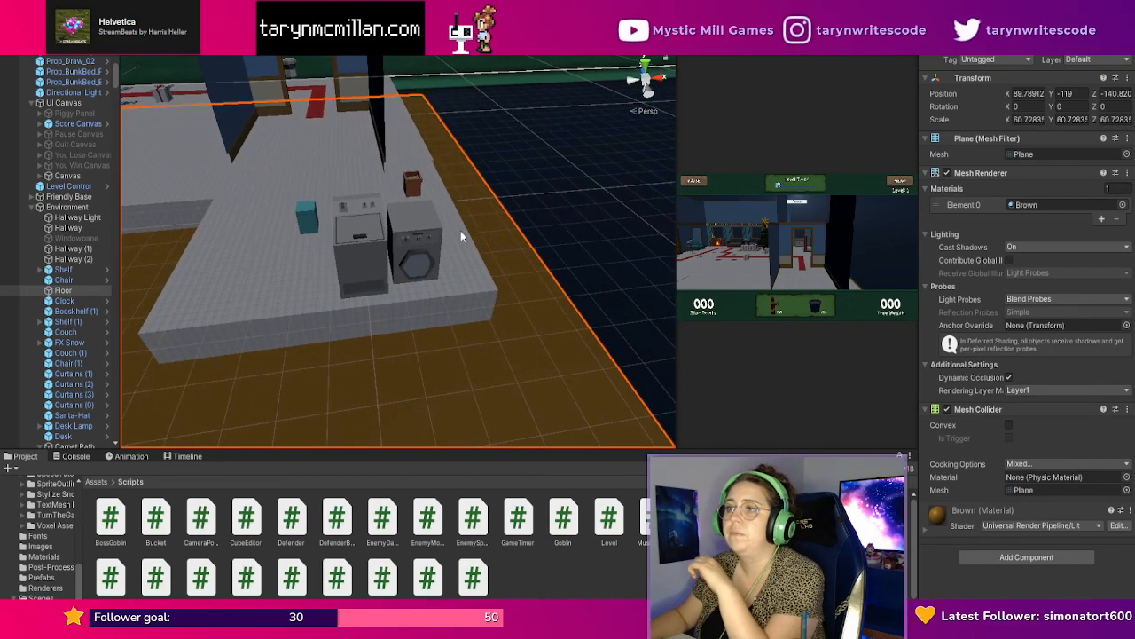
{"action": "left_click", "coordinate": [306, 215]}
{"action": "key", "text": "w"}
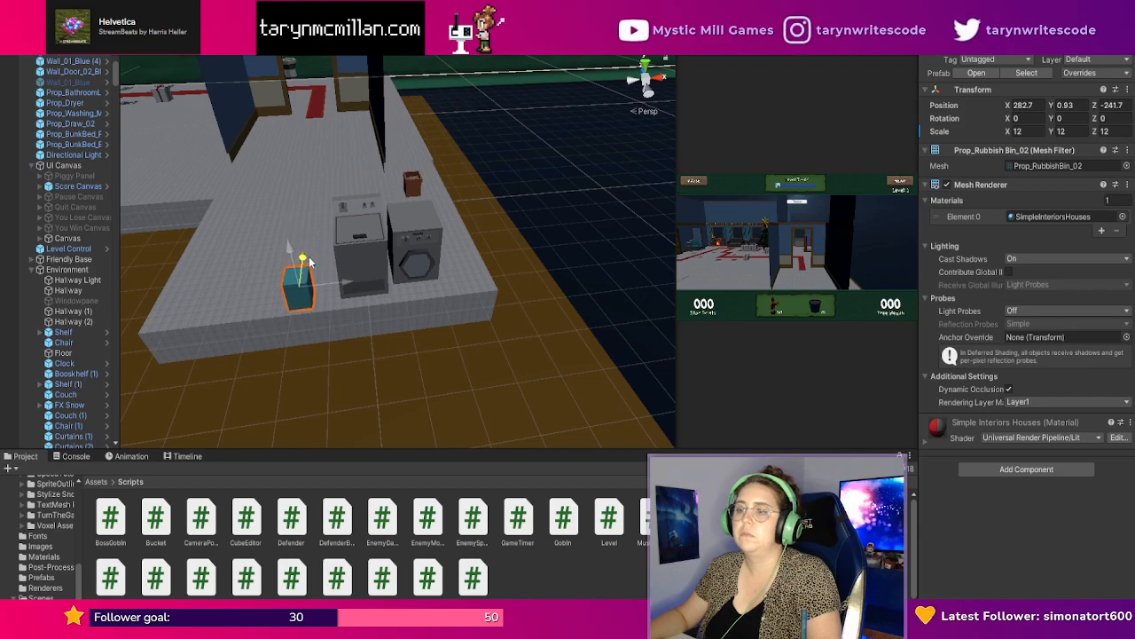
{"action": "left_click", "coordinate": [412, 184]}
{"action": "left_click_drag", "start_coordinate": [424, 177], "coordinate": [502, 269]}
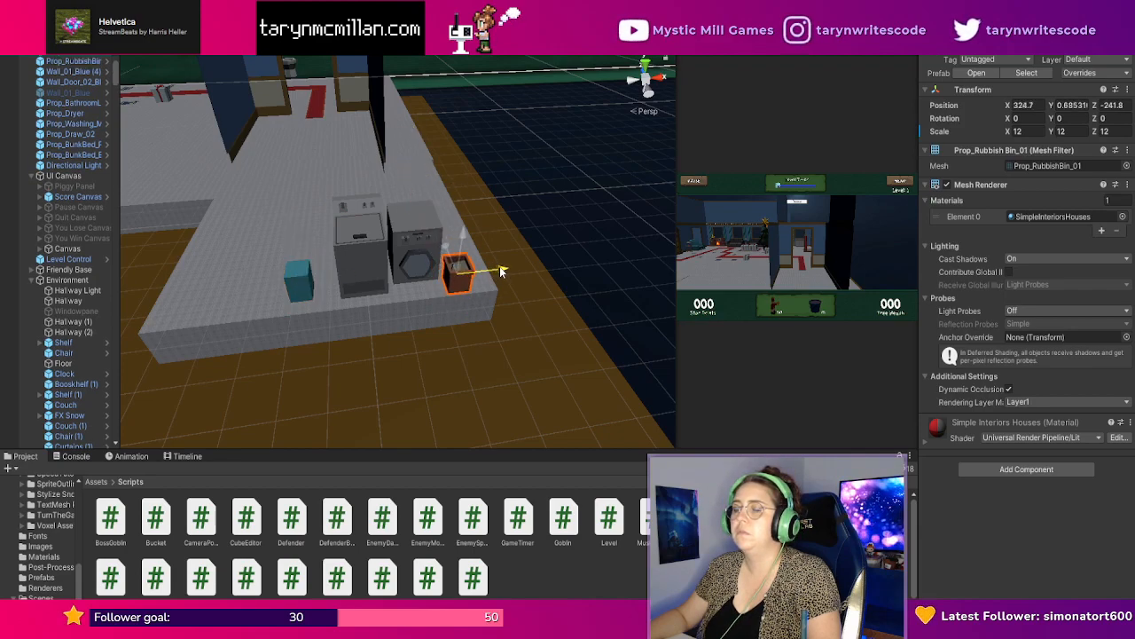
Delete the misaligned floor cube at X 271.1, Z -100 beside the end of the doorway's red carpet.
{"action": "middle_click_drag", "start_coordinate": [347, 164], "coordinate": [358, 245]}
{"action": "left_click", "coordinate": [366, 167]}
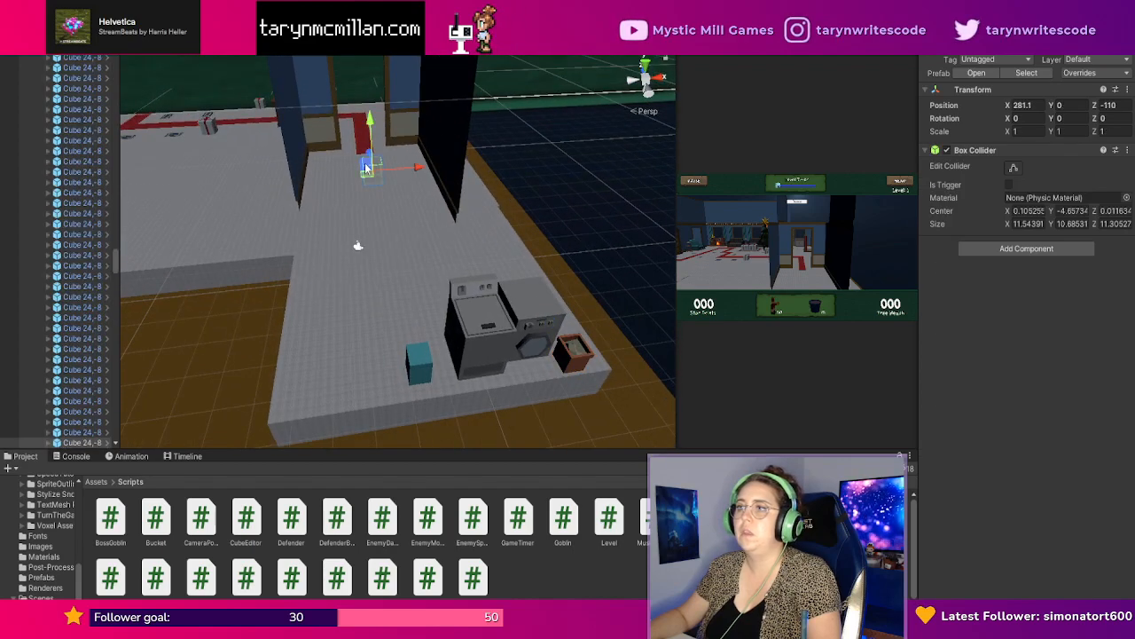
{"action": "key", "text": "f"}
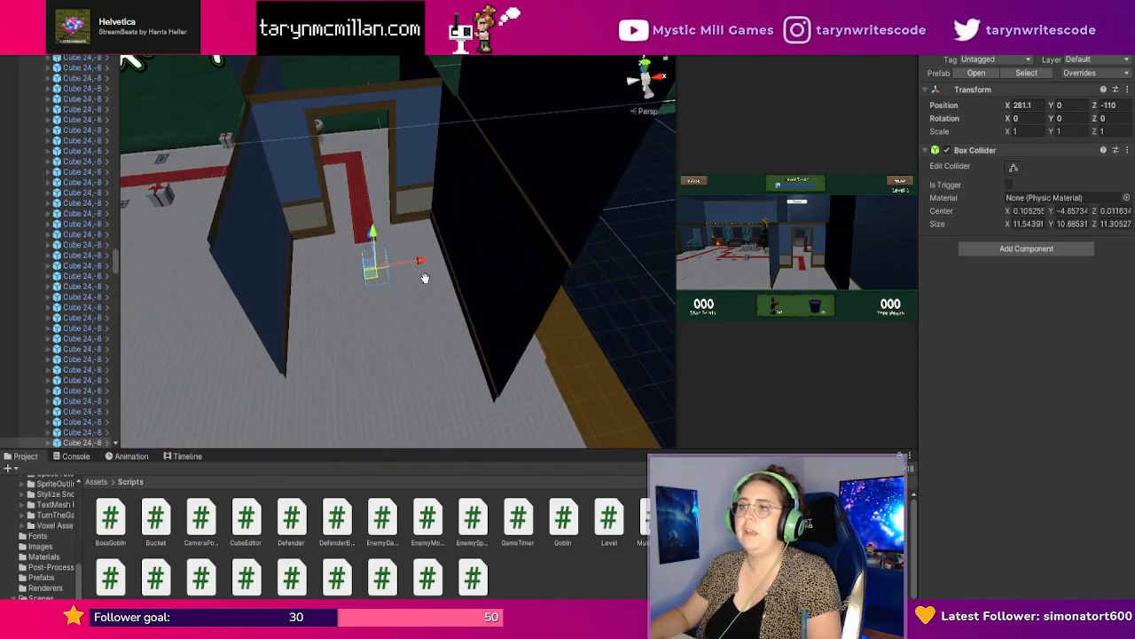
{"action": "left_click", "coordinate": [365, 256]}
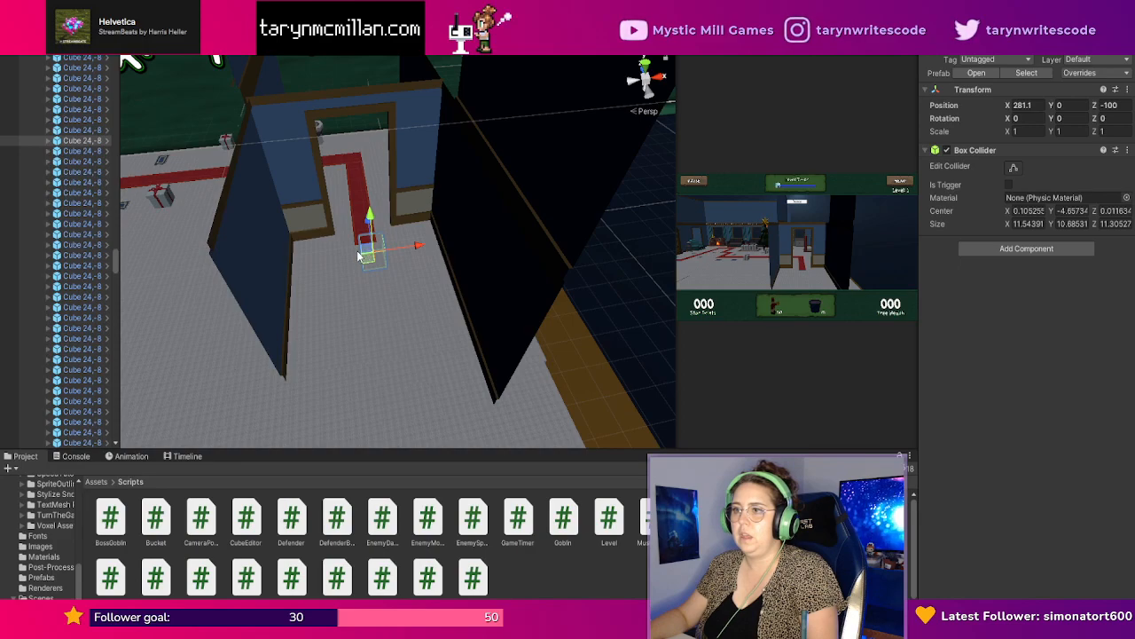
{"action": "key", "text": "f"}
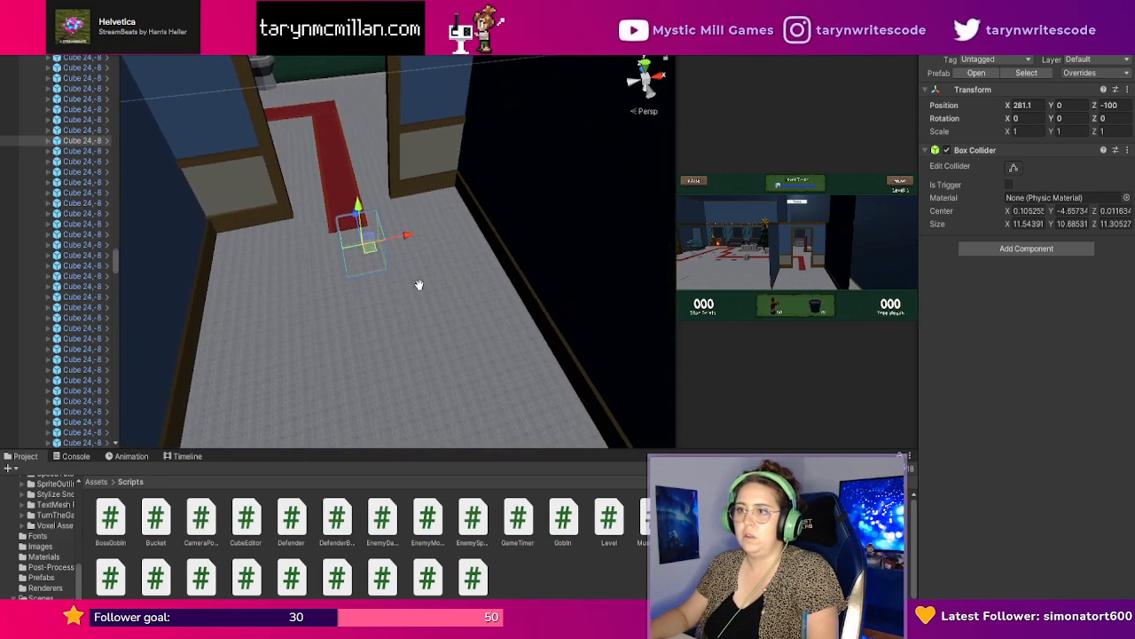
{"action": "left_click", "coordinate": [351, 250]}
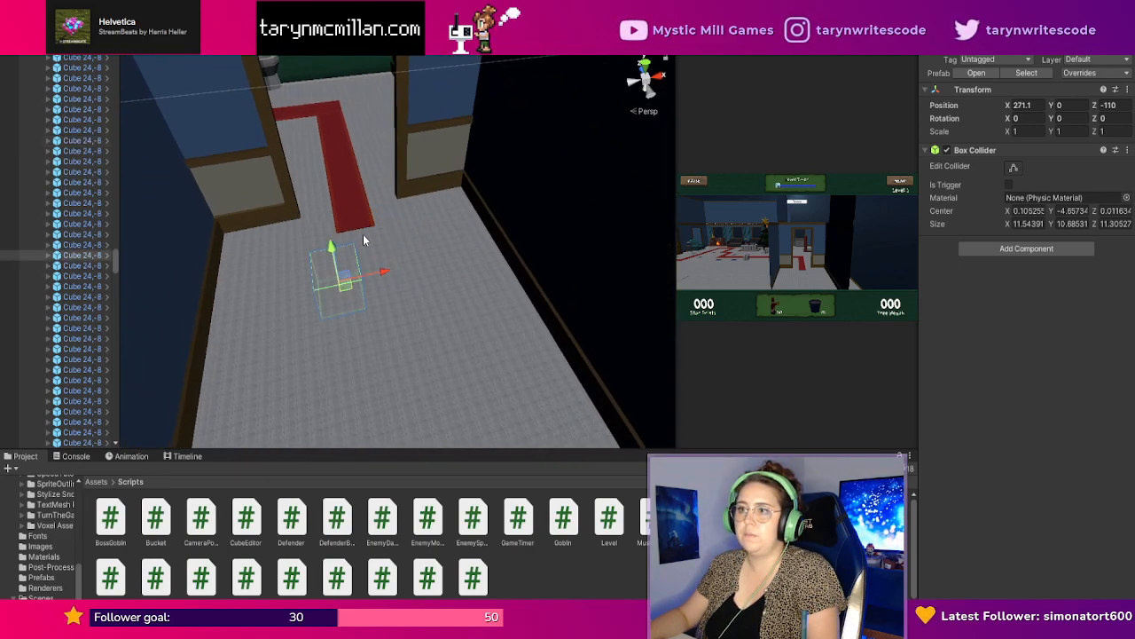
{"action": "left_click", "coordinate": [363, 239]}
{"action": "right_click_drag", "start_coordinate": [398, 280], "coordinate": [448, 265]}
{"action": "left_click", "coordinate": [430, 263]}
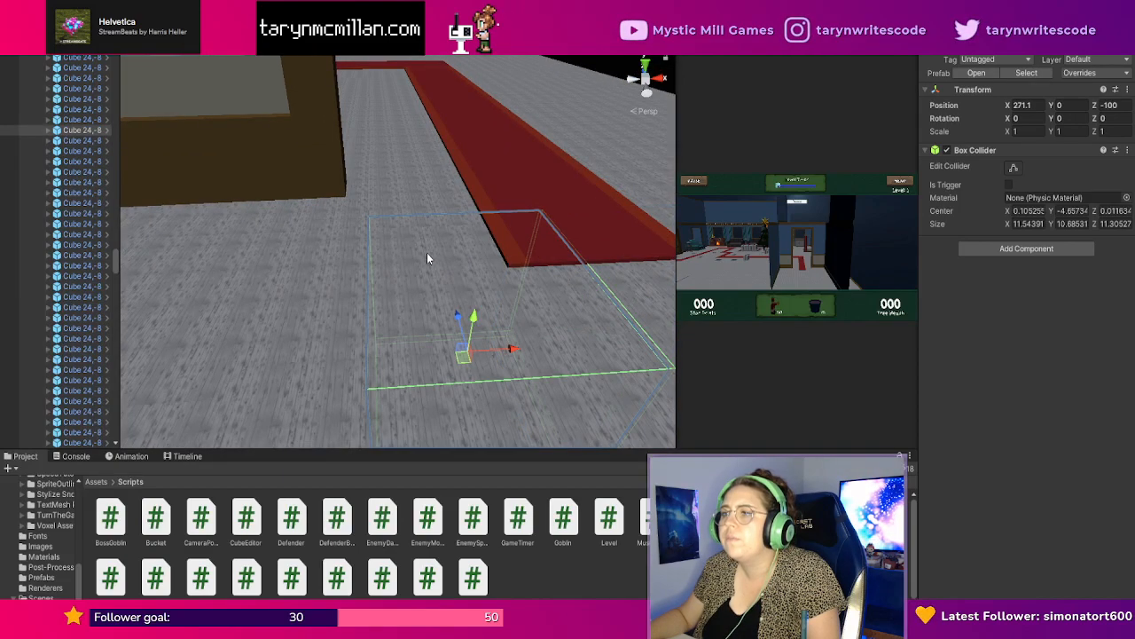
{"action": "key", "text": "f"}
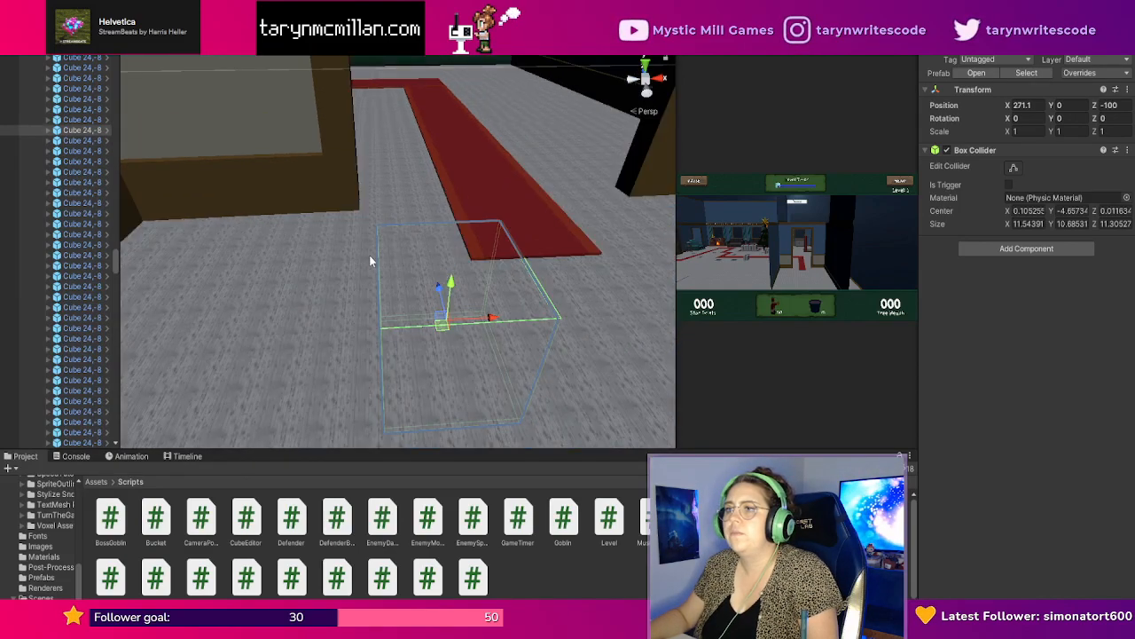
{"action": "scroll", "coordinate": [369, 255], "scroll_direction": "down", "scroll_amount": 4}
{"action": "key", "text": "Delete"}
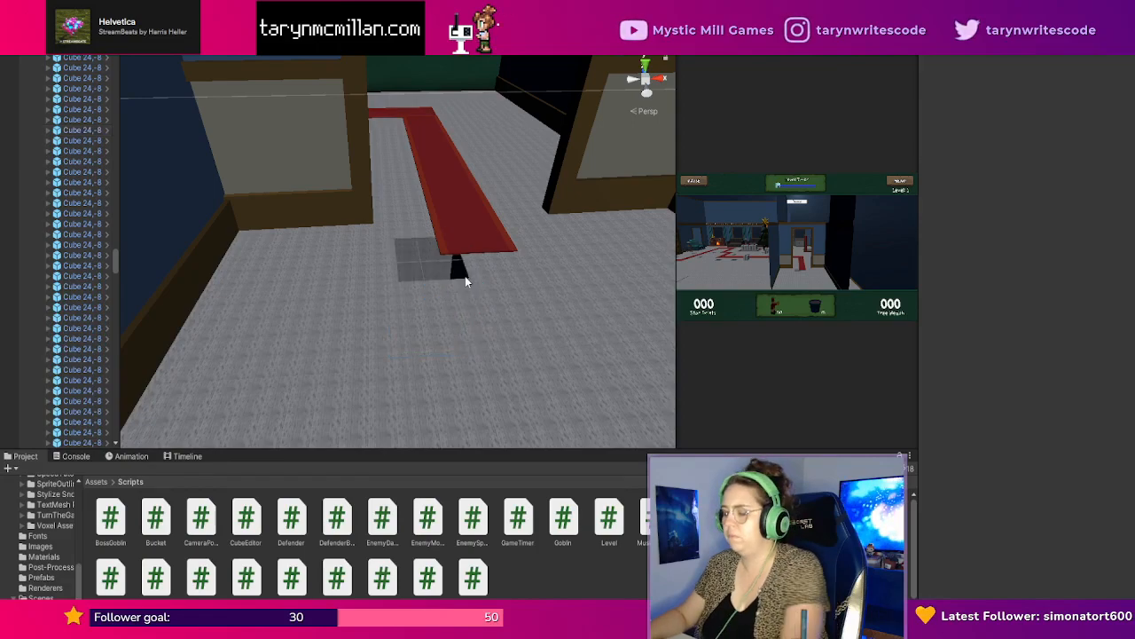
Delete the neighbouring floor cubes in the Z -100 row, through the wall out to X 240.
{"action": "left_click", "coordinate": [387, 266]}
{"action": "key", "text": "Delete"}
{"action": "left_click", "coordinate": [288, 267]}
{"action": "key", "text": "Delete"}
{"action": "scroll", "coordinate": [307, 268], "scroll_direction": "down", "scroll_amount": 3}
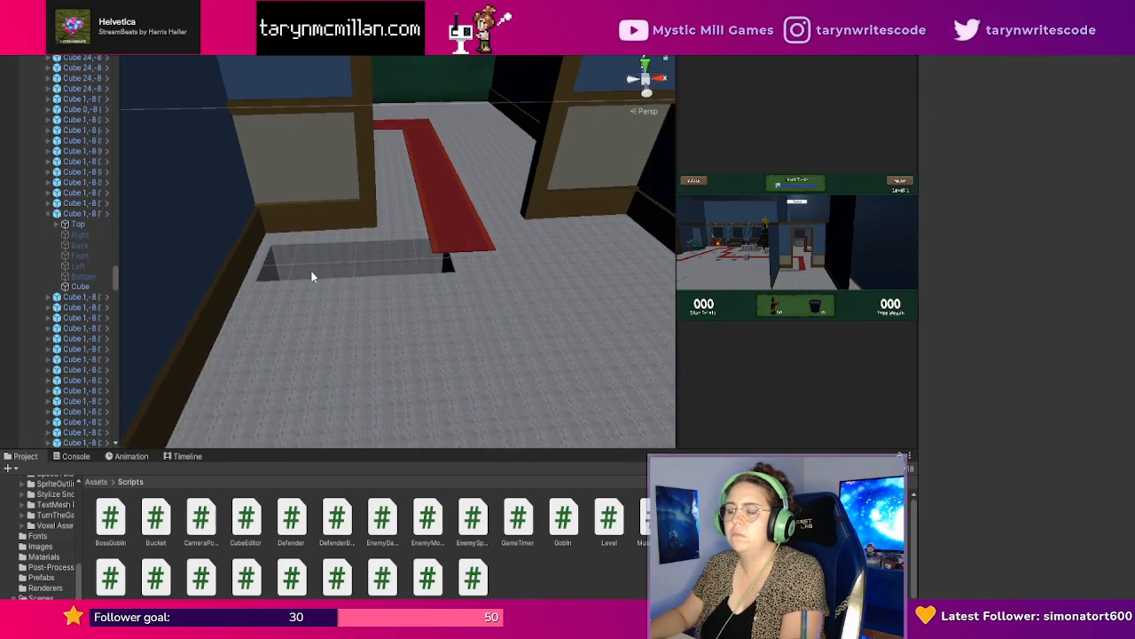
{"action": "middle_click_drag", "start_coordinate": [312, 270], "coordinate": [394, 256]}
{"action": "left_click", "coordinate": [423, 263]}
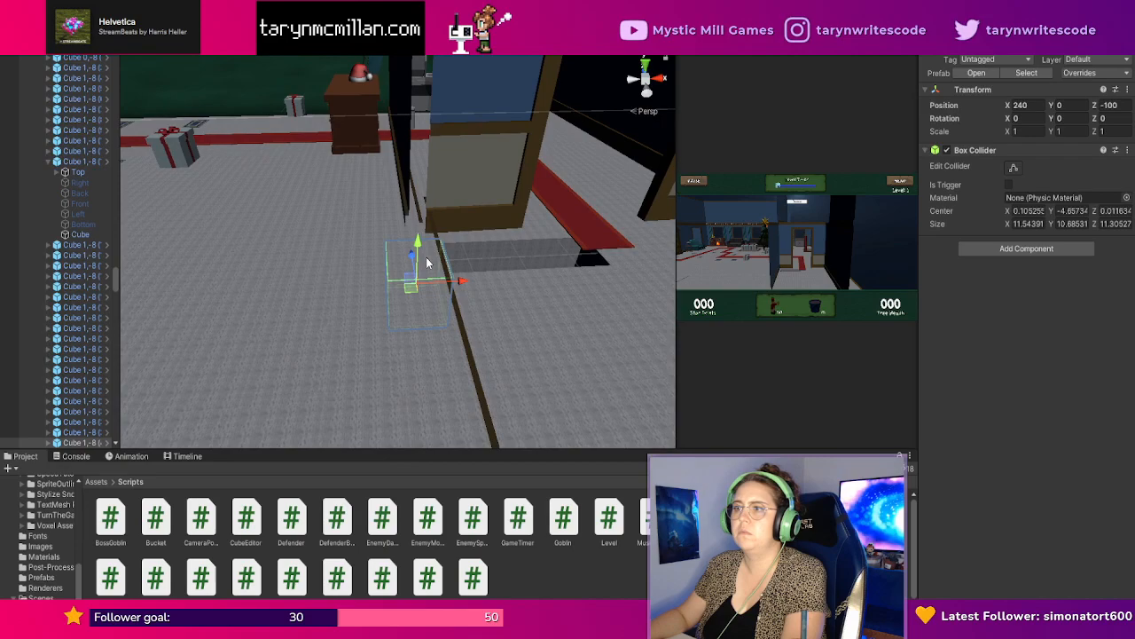
{"action": "key", "text": "Delete"}
Fill the gap beside the end of the red carpet with a floor cube copied from the row behind.
{"action": "scroll", "coordinate": [431, 261], "scroll_direction": "up", "scroll_amount": 4}
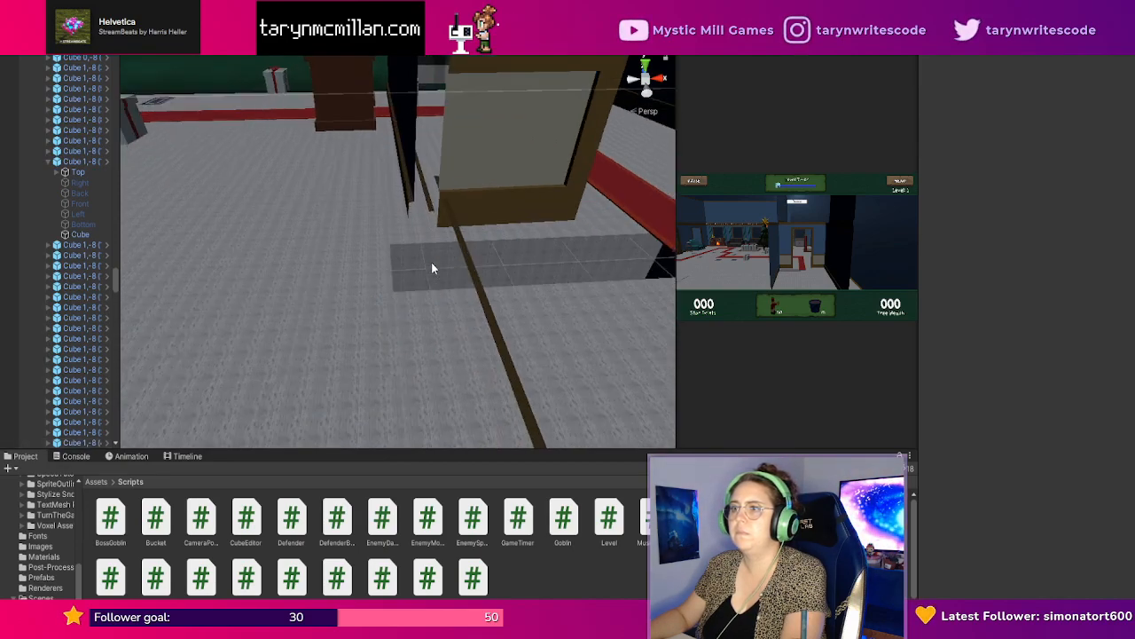
{"action": "mouse_move", "coordinate": [423, 247]}
{"action": "middle_mouse_down"}
{"action": "mouse_move", "coordinate": [428, 272]}
{"action": "mouse_move", "coordinate": [431, 258]}
{"action": "mouse_move", "coordinate": [474, 263]}
{"action": "mouse_move", "coordinate": [478, 254]}
{"action": "mouse_move", "coordinate": [373, 254]}
{"action": "mouse_move", "coordinate": [413, 251]}
{"action": "middle_mouse_up"}
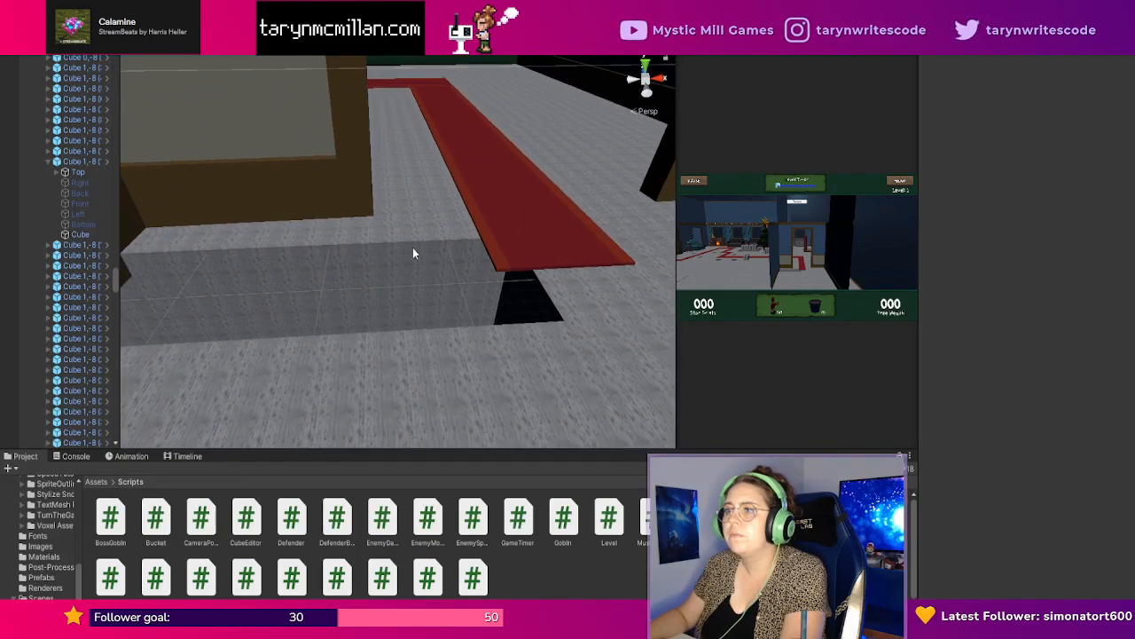
{"action": "left_click", "coordinate": [441, 246]}
{"action": "left_click_drag", "start_coordinate": [429, 232], "coordinate": [443, 273]}
{"action": "left_click", "coordinate": [551, 191]}
Delete the four floor cubes in front of the carpet's end, including the one at X 271.1, Z -120.
{"action": "scroll", "coordinate": [591, 287], "scroll_direction": "up", "scroll_amount": 2}
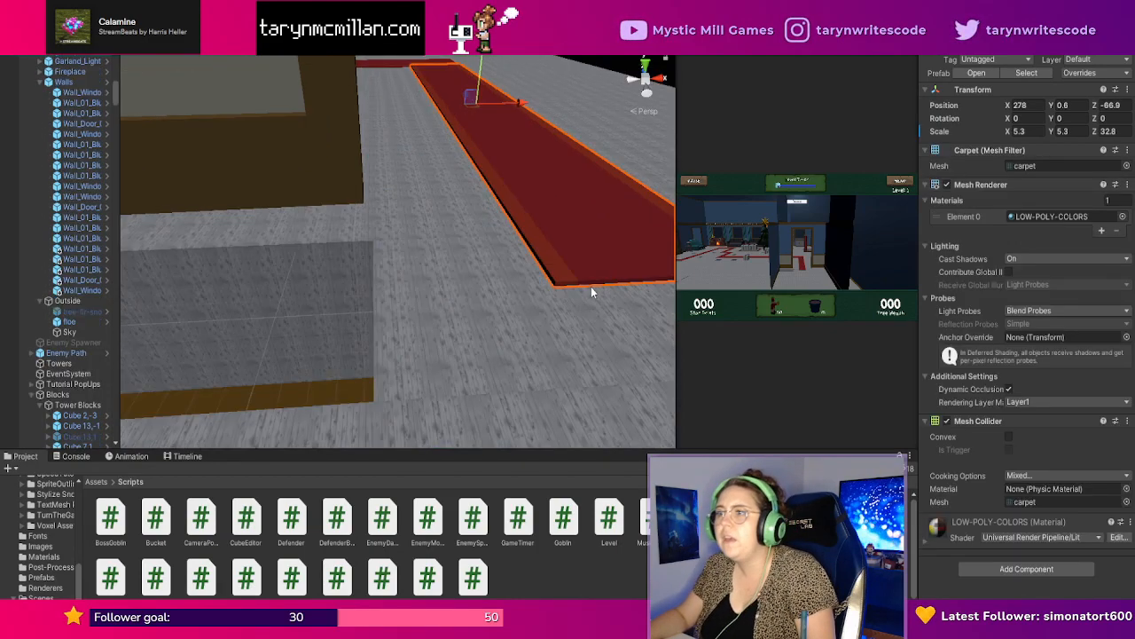
{"action": "middle_click_drag", "start_coordinate": [586, 295], "coordinate": [546, 292]}
{"action": "scroll", "coordinate": [540, 307], "scroll_direction": "down", "scroll_amount": 2}
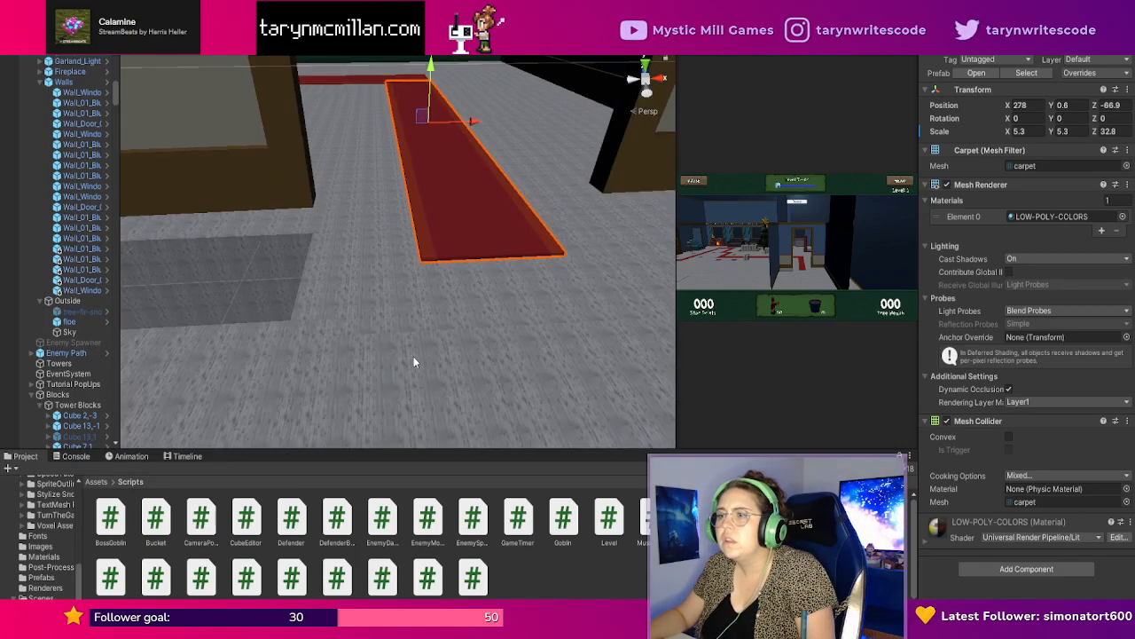
{"action": "scroll", "coordinate": [356, 357], "scroll_direction": "down", "scroll_amount": 3}
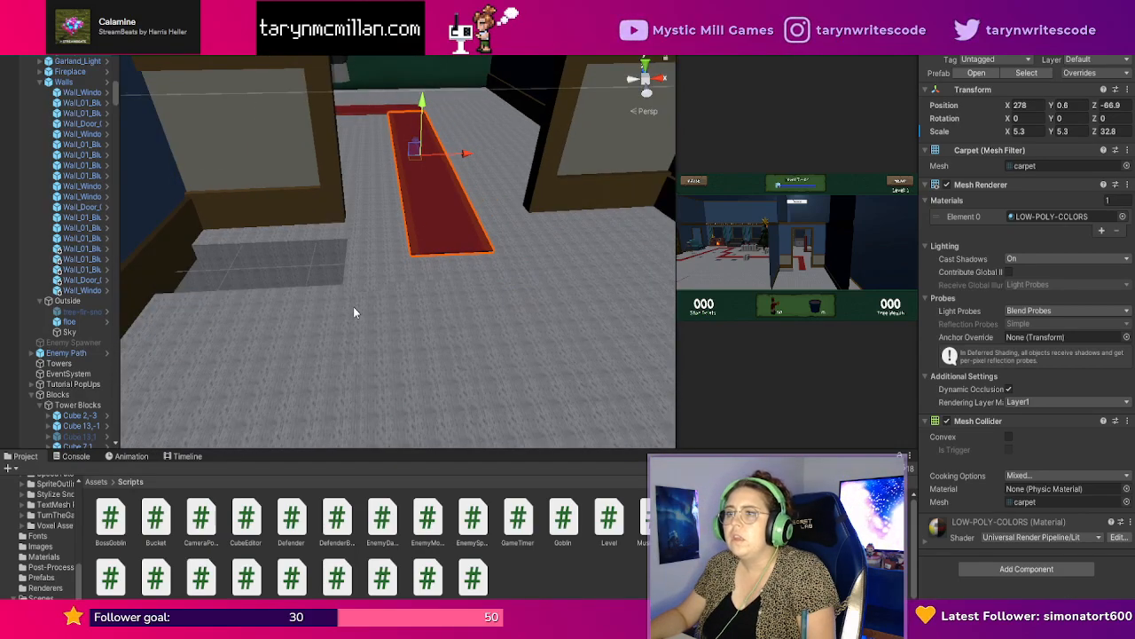
{"action": "left_click", "coordinate": [353, 313]}
{"action": "key", "text": "Delete"}
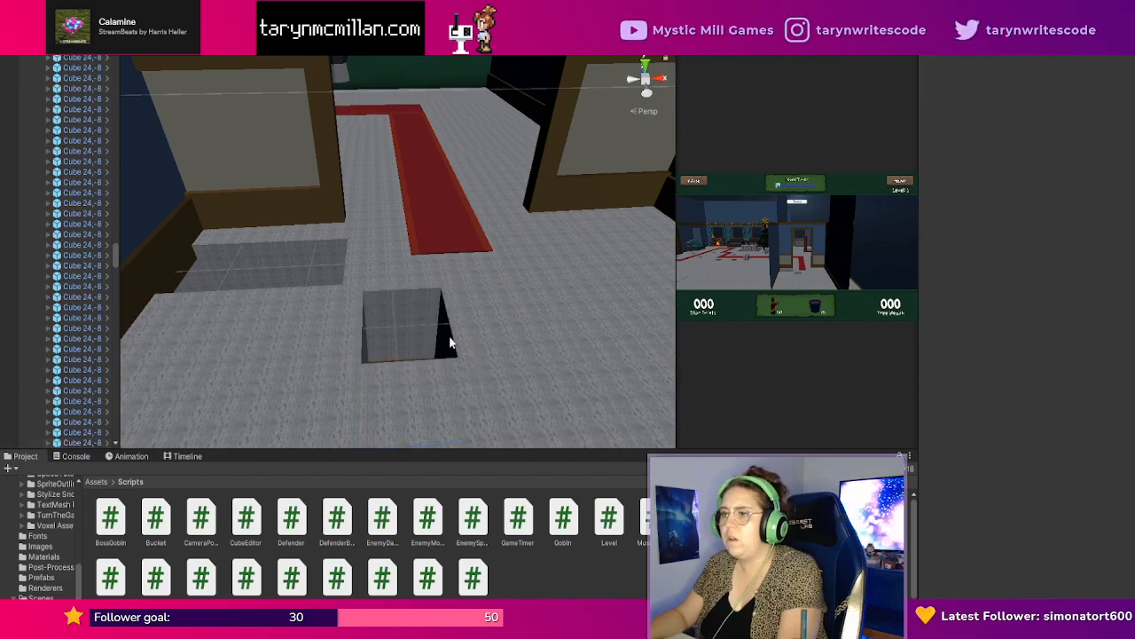
{"action": "left_click", "coordinate": [353, 326]}
{"action": "key", "text": "Delete"}
{"action": "scroll", "coordinate": [377, 350], "scroll_direction": "down", "scroll_amount": 3}
{"action": "left_click", "coordinate": [379, 345]}
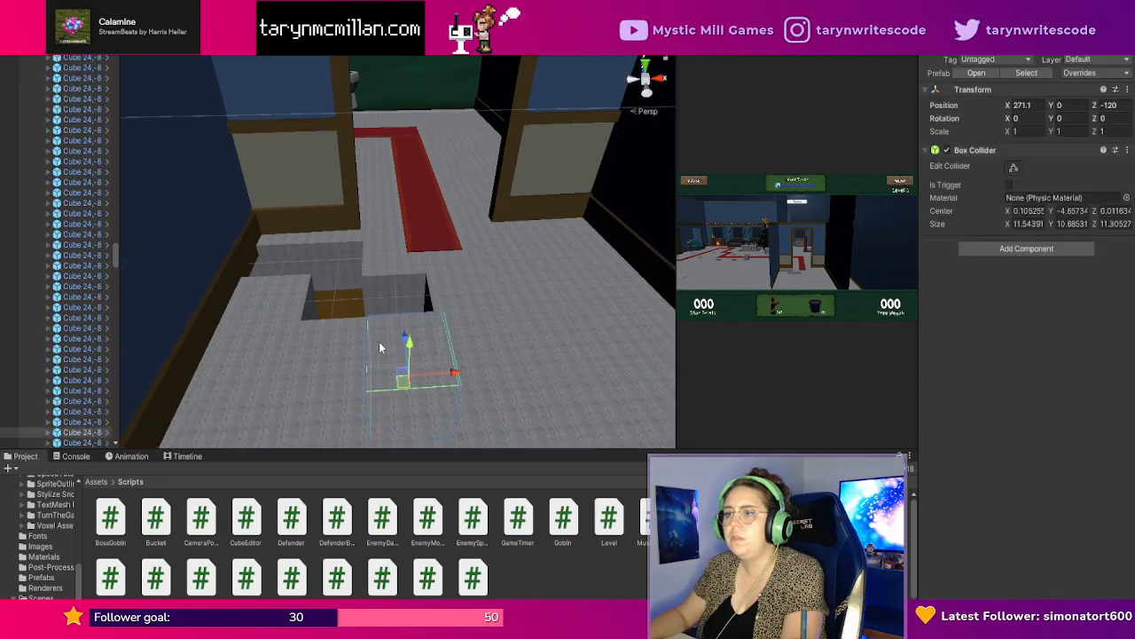
{"action": "key", "text": "Delete"}
{"action": "left_click", "coordinate": [371, 353]}
{"action": "key", "text": "Delete"}
Duplicate the floor cube at X 230, Z -100 and fill the open row under the wall toward the carpet.
{"action": "scroll", "coordinate": [497, 310], "scroll_direction": "up", "scroll_amount": 3}
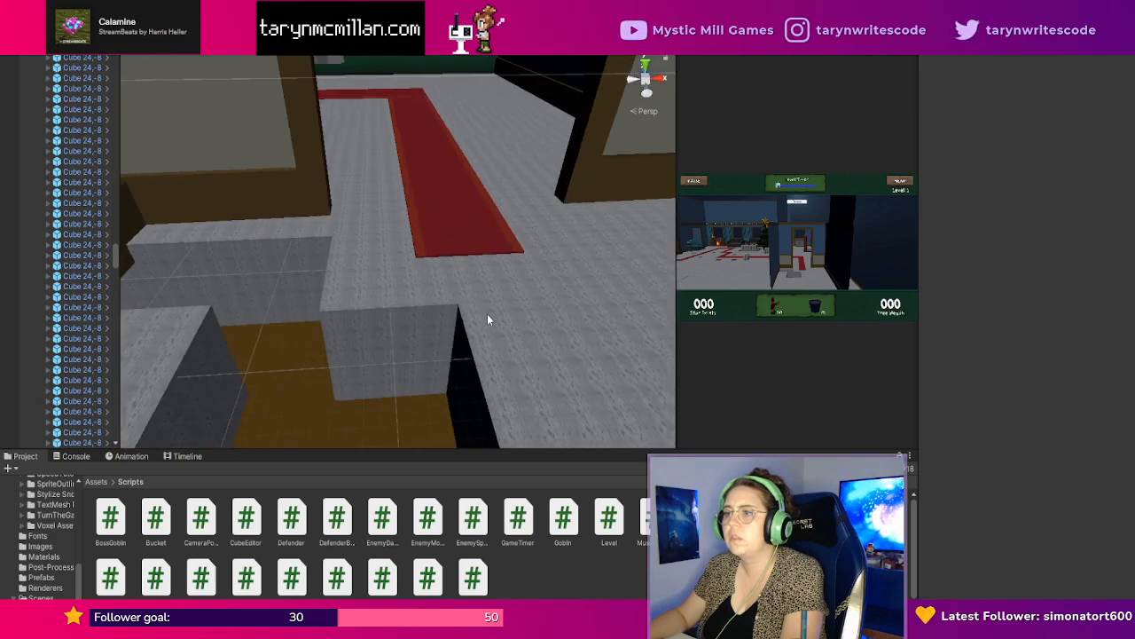
{"action": "middle_click_drag", "start_coordinate": [498, 340], "coordinate": [535, 323]}
{"action": "scroll", "coordinate": [535, 323], "scroll_direction": "down", "scroll_amount": 2}
{"action": "scroll", "coordinate": [417, 289], "scroll_direction": "down", "scroll_amount": 1}
{"action": "middle_click_drag", "start_coordinate": [417, 289], "coordinate": [425, 308]}
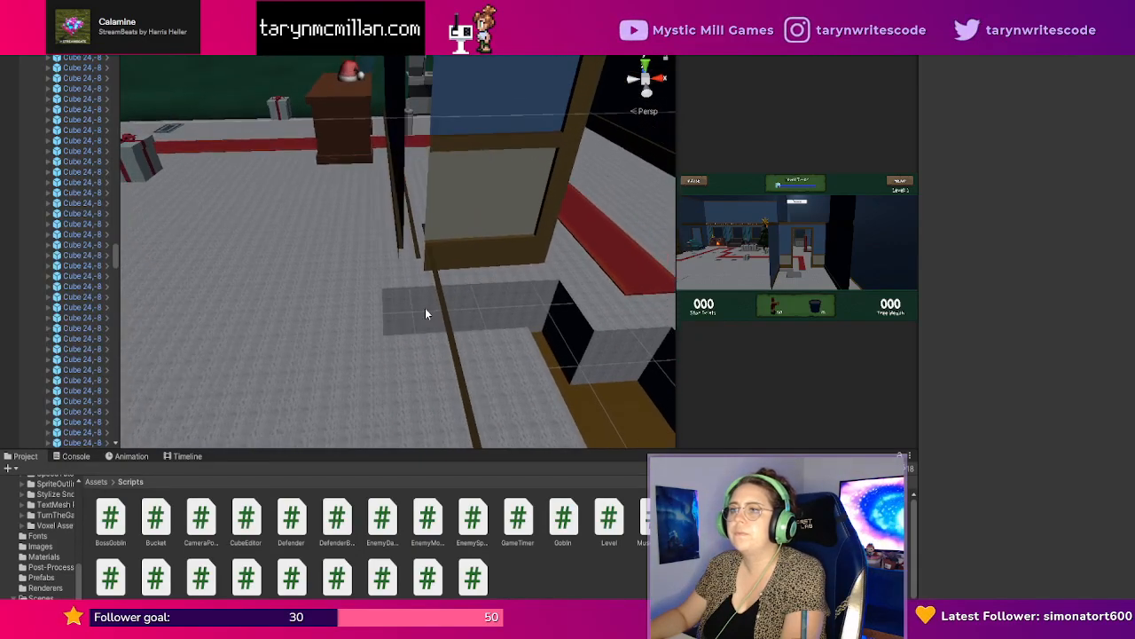
{"action": "left_click", "coordinate": [425, 308]}
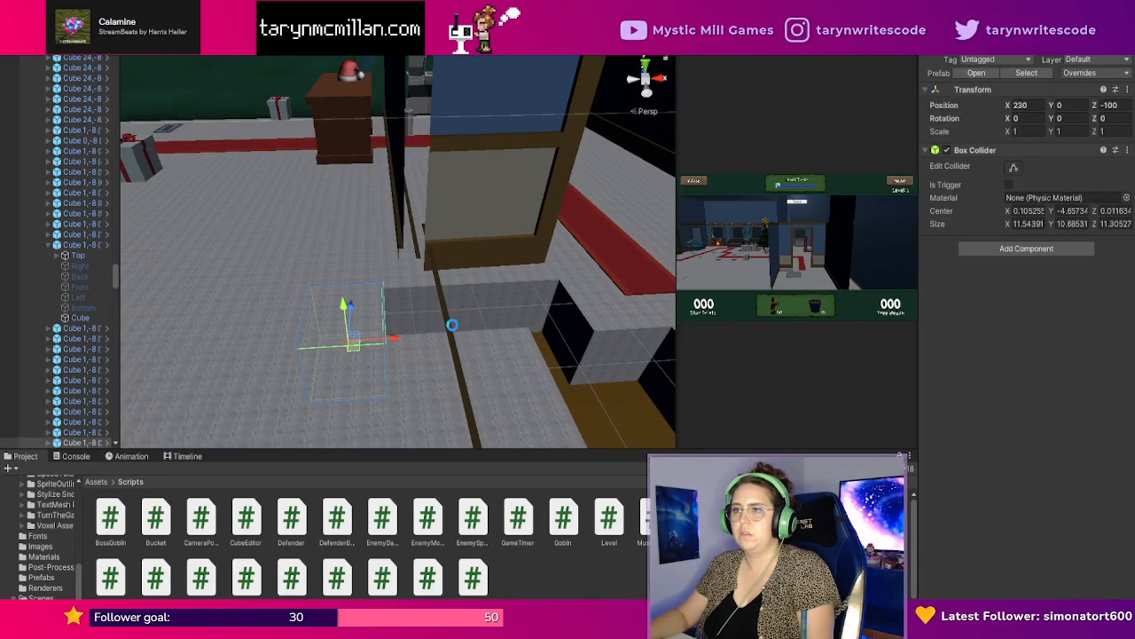
{"action": "key", "text": "ctrl+d"}
{"action": "left_click_drag", "start_coordinate": [393, 341], "coordinate": [572, 329]}
{"action": "left_click", "coordinate": [581, 379]}
Delete the floor cube at X 281.1, Z -100 beneath the carpet's end, plus the two adjoining floor cubes beside the opening.
{"action": "middle_click_drag", "start_coordinate": [578, 377], "coordinate": [495, 358]}
{"action": "scroll", "coordinate": [505, 362], "scroll_direction": "up", "scroll_amount": 5}
{"action": "scroll", "coordinate": [422, 338], "scroll_direction": "up", "scroll_amount": 3}
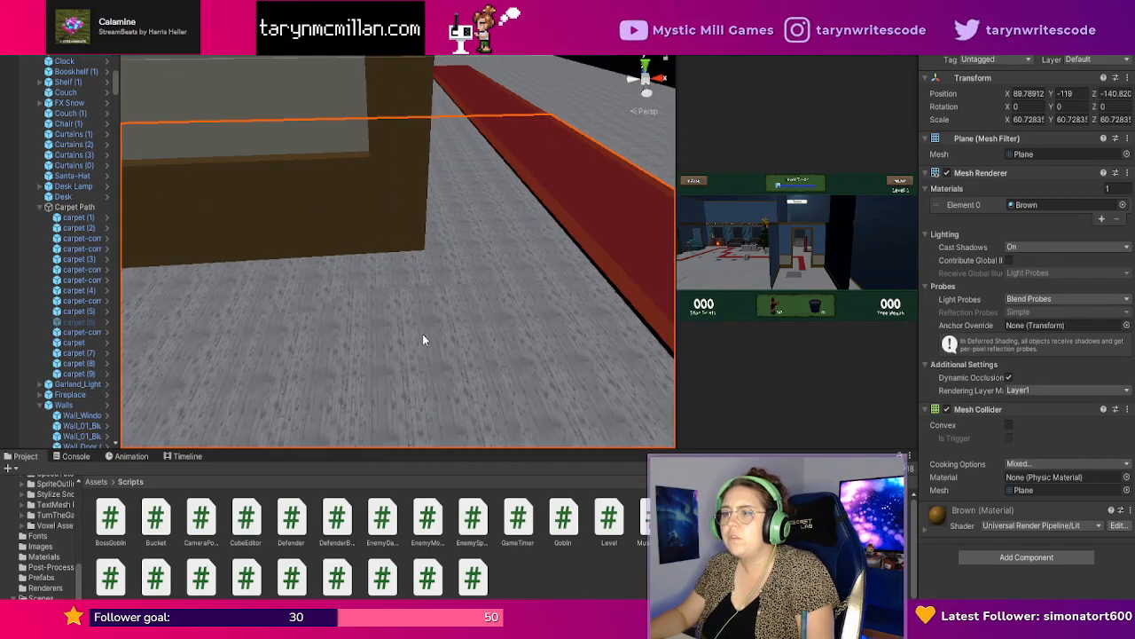
{"action": "scroll", "coordinate": [422, 334], "scroll_direction": "down", "scroll_amount": 4}
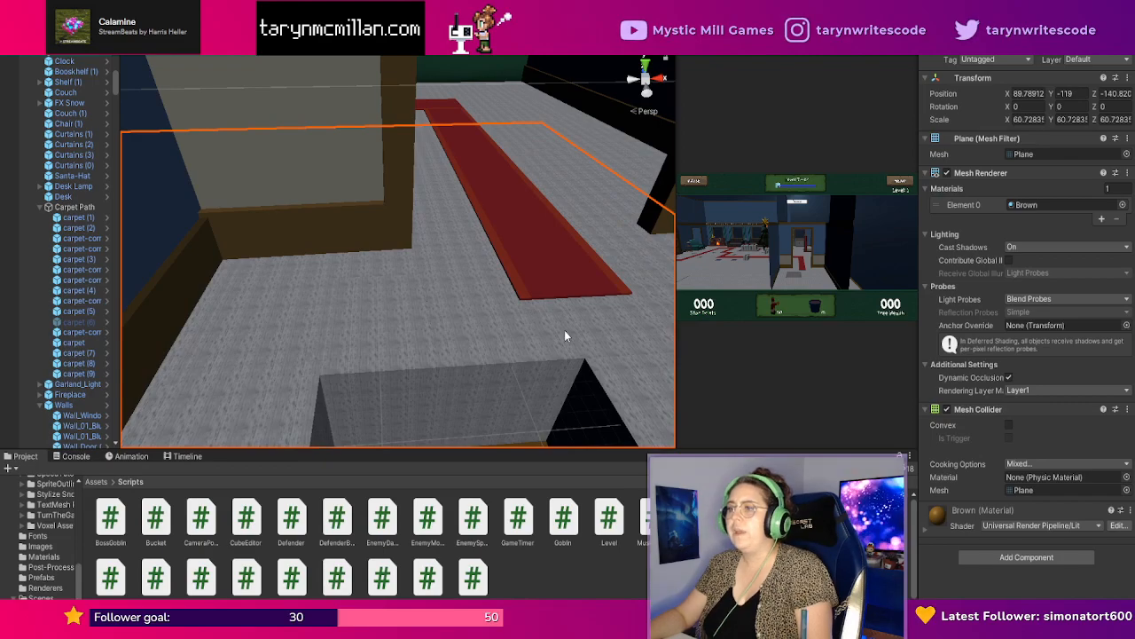
{"action": "scroll", "coordinate": [559, 330], "scroll_direction": "down", "scroll_amount": 2}
{"action": "left_click", "coordinate": [548, 321]}
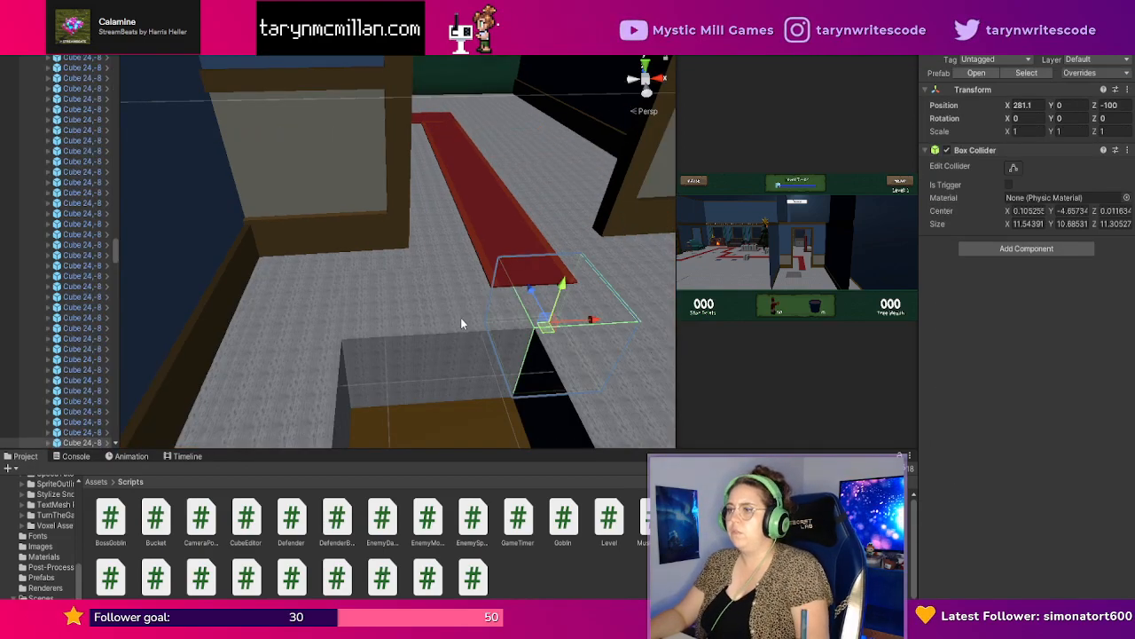
{"action": "scroll", "coordinate": [461, 320], "scroll_direction": "down", "scroll_amount": 2}
{"action": "right_click_drag", "start_coordinate": [460, 321], "coordinate": [429, 336]}
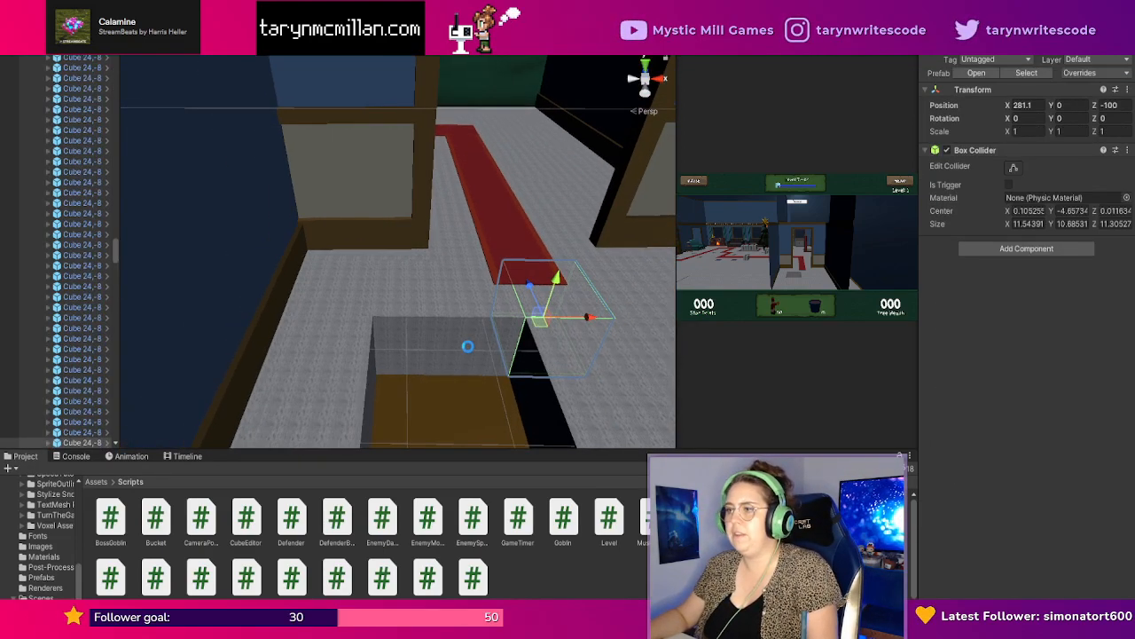
{"action": "middle_click_drag", "start_coordinate": [468, 347], "coordinate": [423, 347]}
{"action": "key", "text": "Delete"}
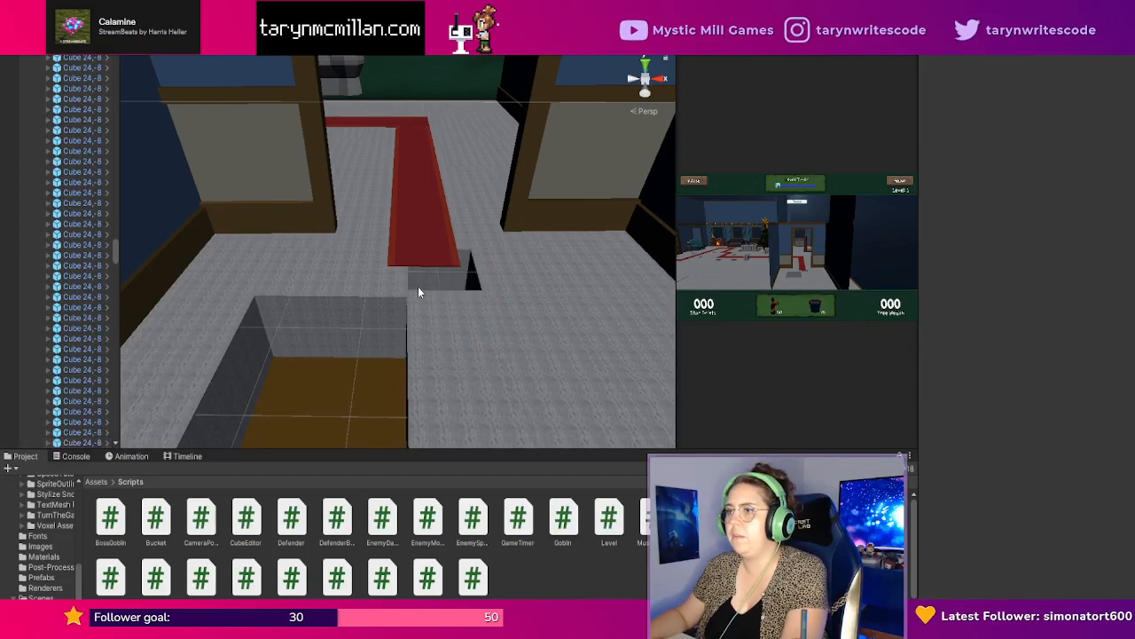
{"action": "left_click", "coordinate": [397, 292]}
{"action": "key", "text": "Delete"}
{"action": "left_click", "coordinate": [451, 316]}
{"action": "key", "text": "Delete"}
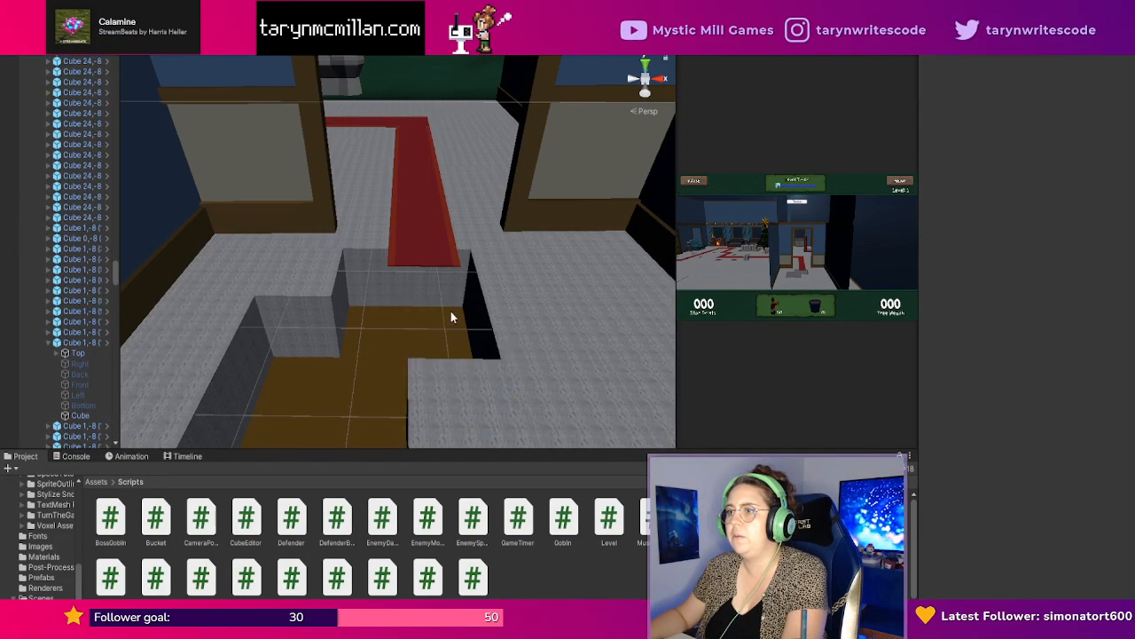
Slide the doorway's red carpet strip back along Z, away from the floor opening, and select the path cube under its former end.
{"action": "left_click", "coordinate": [435, 256]}
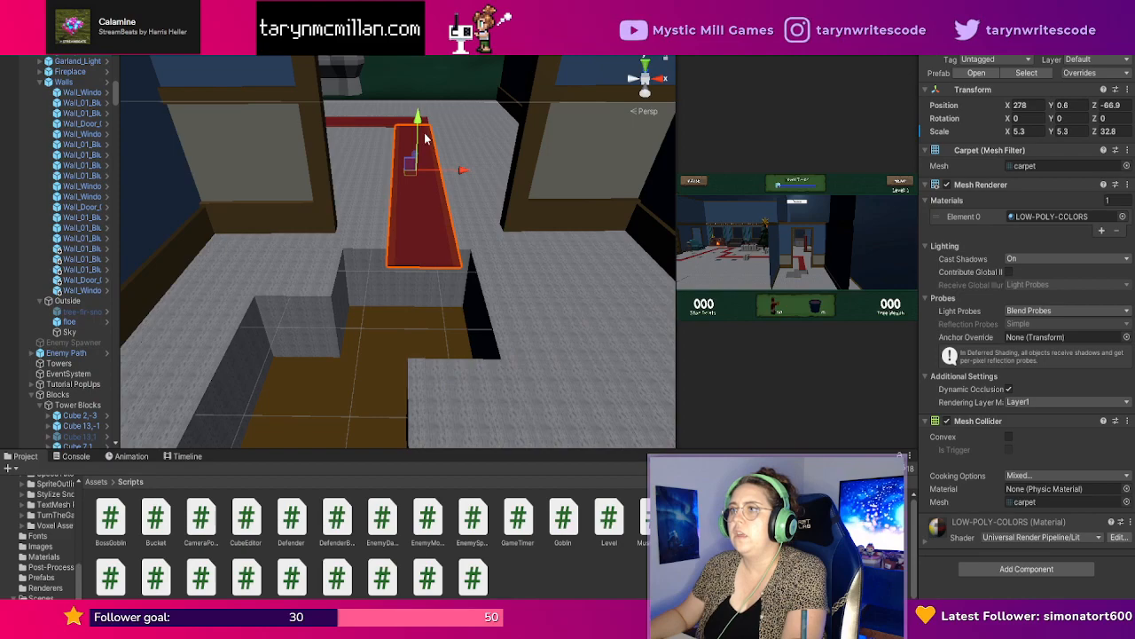
{"action": "left_click_drag", "start_coordinate": [415, 158], "coordinate": [413, 122]}
{"action": "left_click", "coordinate": [418, 220]}
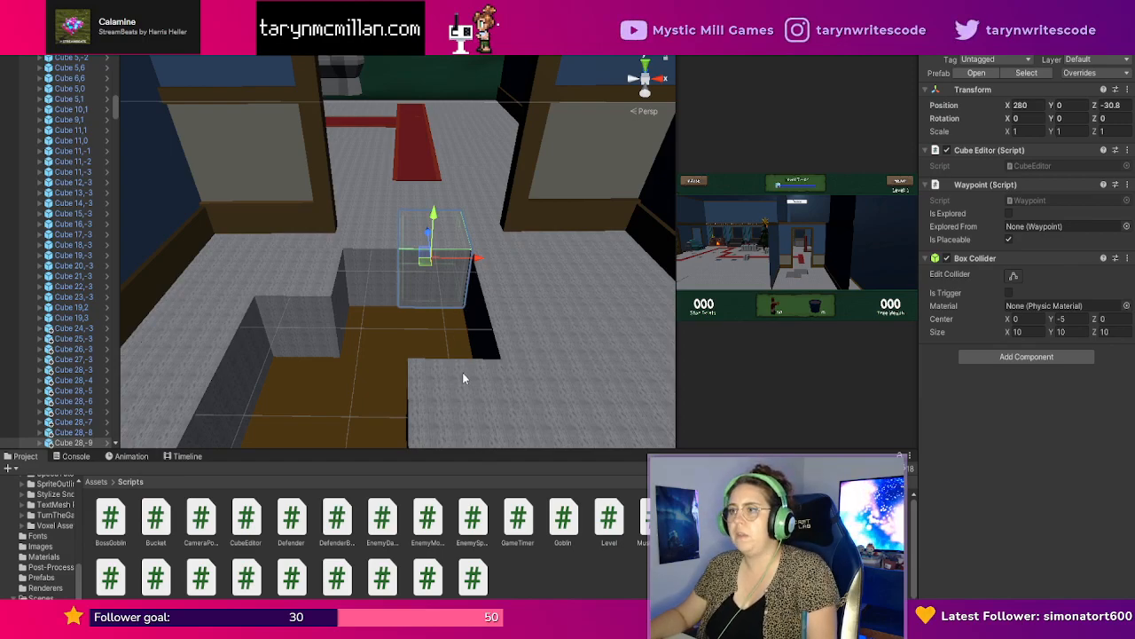
Delete the floor cubes leading away from the doorway opening, clearing a lane in line with the enemy path.
{"action": "scroll", "coordinate": [462, 377], "scroll_direction": "down", "scroll_amount": 3}
{"action": "left_click", "coordinate": [449, 353]}
{"action": "key", "text": "Delete"}
{"action": "left_click", "coordinate": [439, 383]}
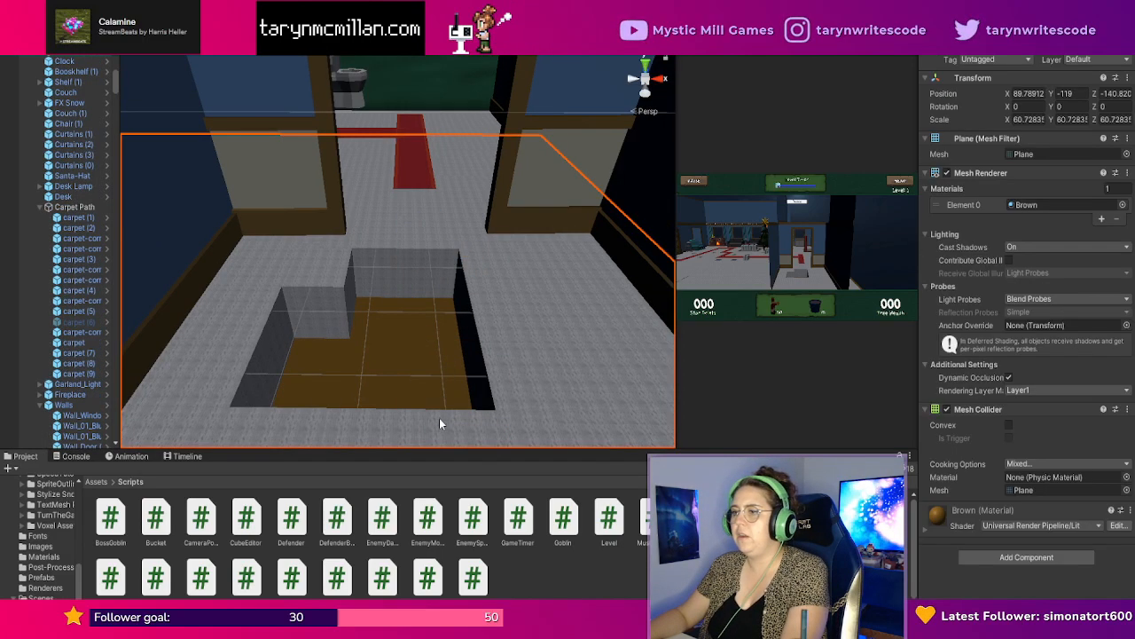
{"action": "left_click", "coordinate": [439, 420]}
{"action": "key", "text": "Delete"}
{"action": "scroll", "coordinate": [456, 404], "scroll_direction": "down", "scroll_amount": 2}
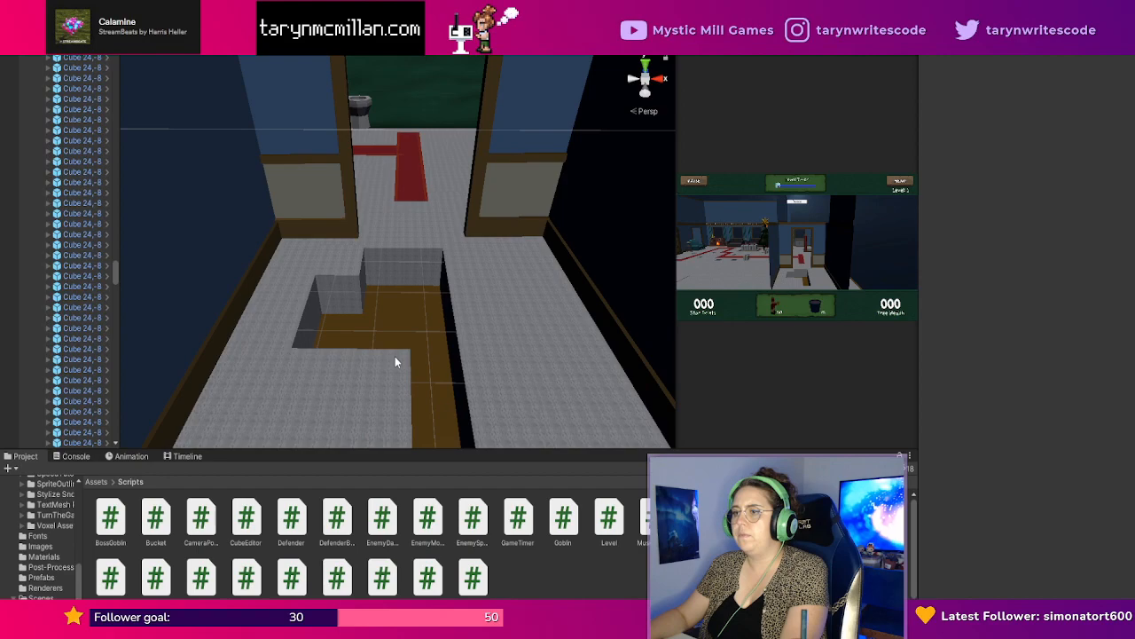
{"action": "left_click", "coordinate": [396, 362]}
{"action": "key", "text": "Delete"}
{"action": "scroll", "coordinate": [426, 337], "scroll_direction": "down", "scroll_amount": 2}
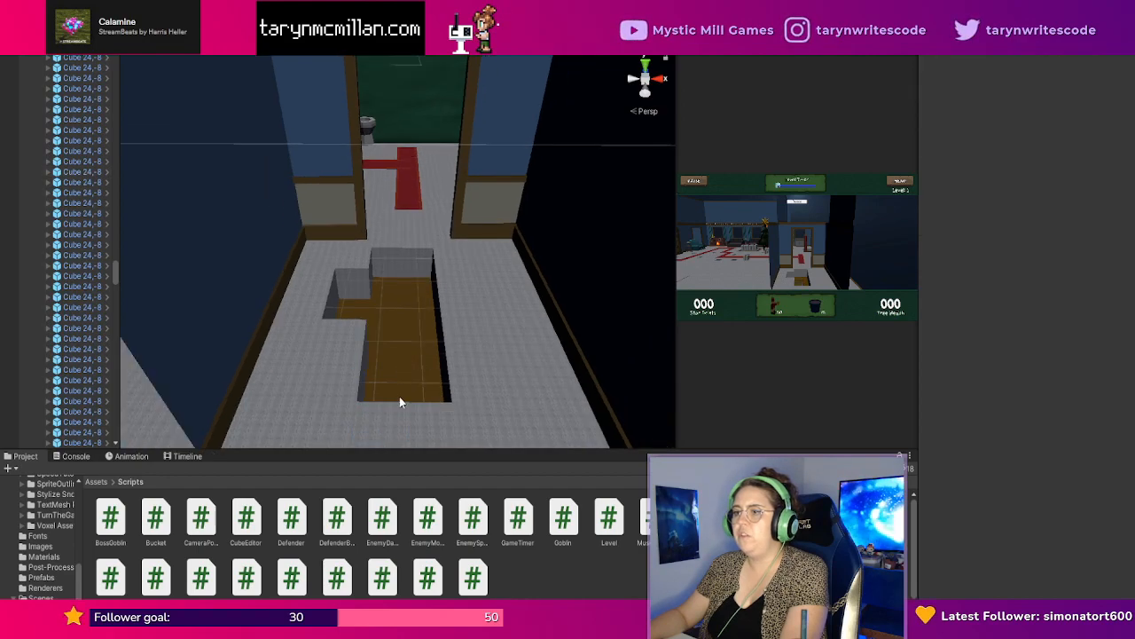
{"action": "left_click", "coordinate": [400, 398]}
{"action": "left_click", "coordinate": [397, 408]}
{"action": "key", "text": "Delete"}
Duplicate the enemy path's last cube at X 280, Z -30.8 and place copies along the cleared lane to Z -60.8.
{"action": "left_click", "coordinate": [417, 263]}
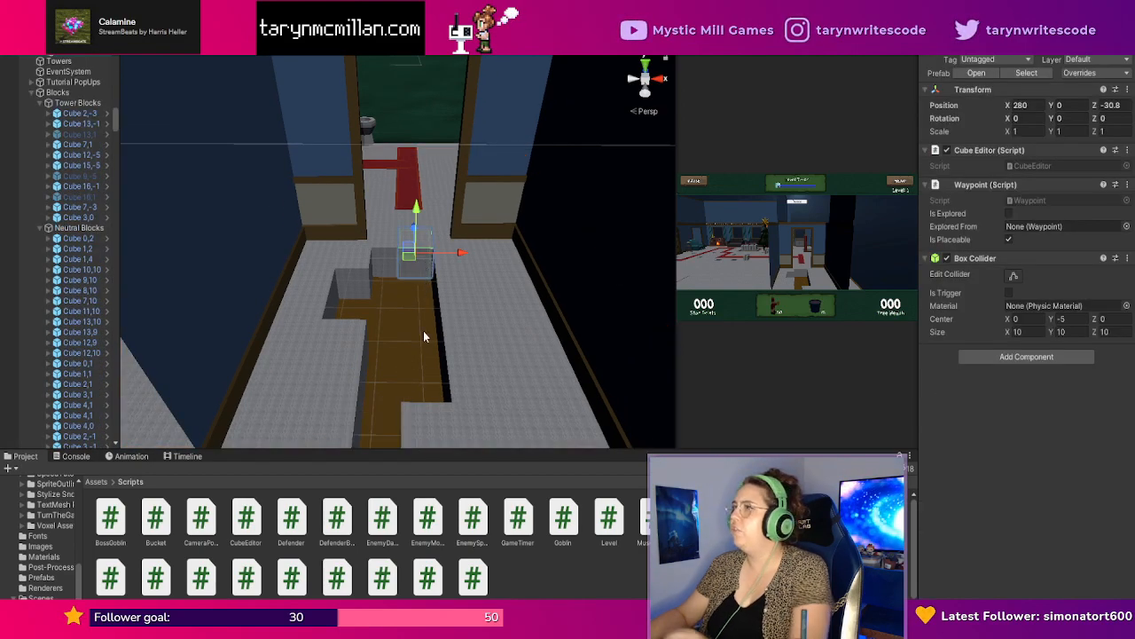
{"action": "scroll", "coordinate": [421, 324], "scroll_direction": "up", "scroll_amount": 3}
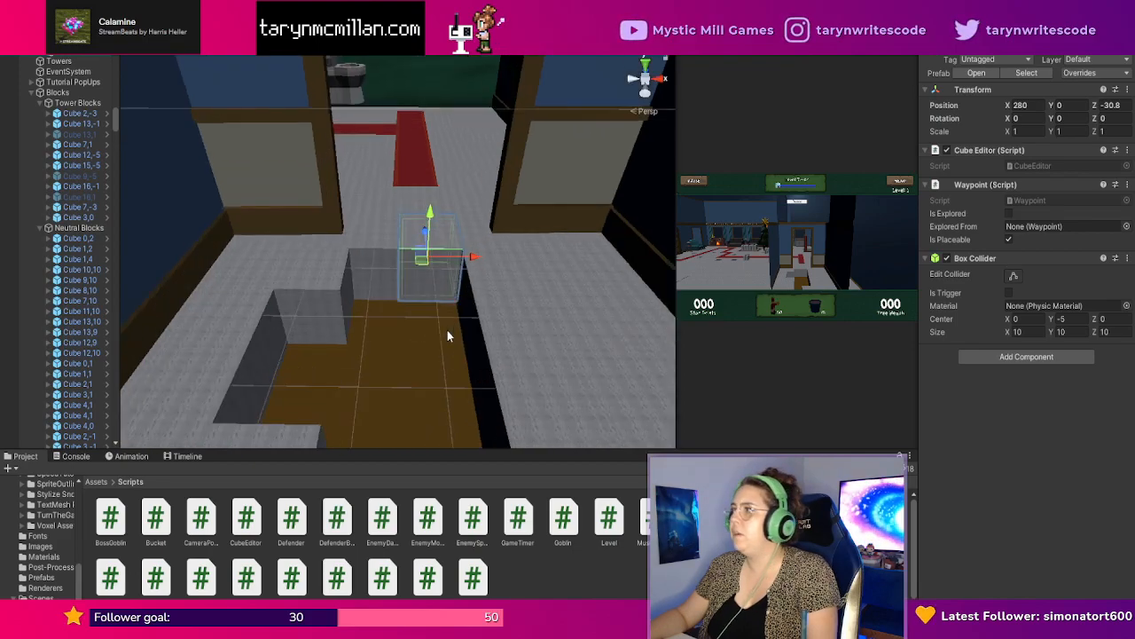
{"action": "key", "text": "ctrl+d"}
{"action": "left_click_drag", "start_coordinate": [430, 245], "coordinate": [430, 245]}
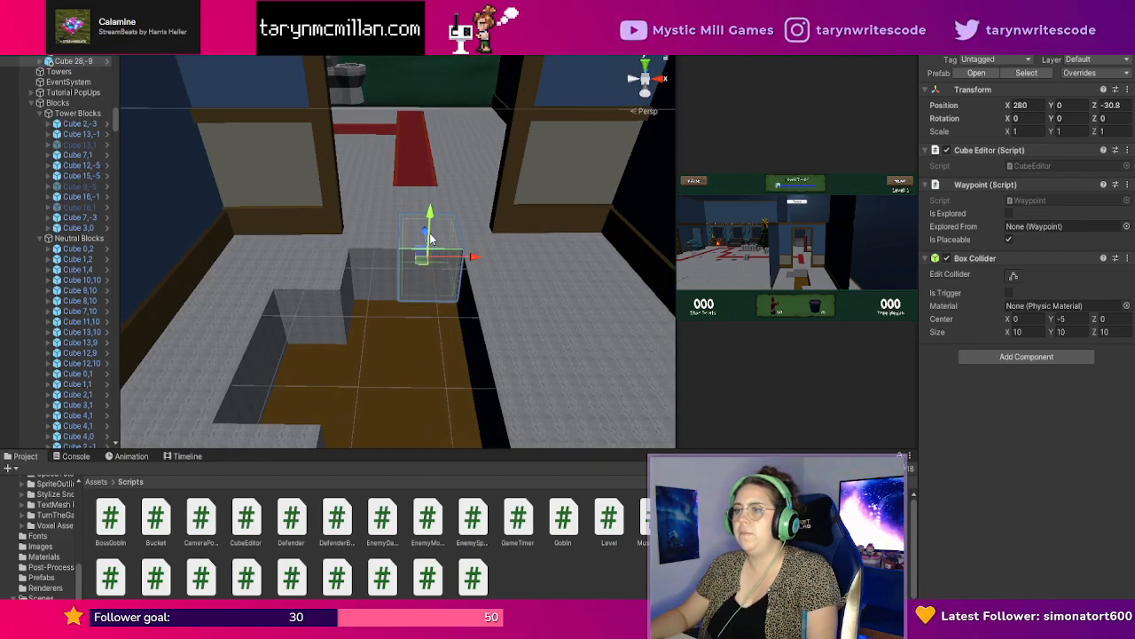
{"action": "left_click_drag", "start_coordinate": [430, 253], "coordinate": [435, 346]}
{"action": "key", "text": "ctrl+d"}
{"action": "key", "text": "ctrl+d"}
{"action": "scroll", "coordinate": [435, 346], "scroll_direction": "down", "scroll_amount": 2}
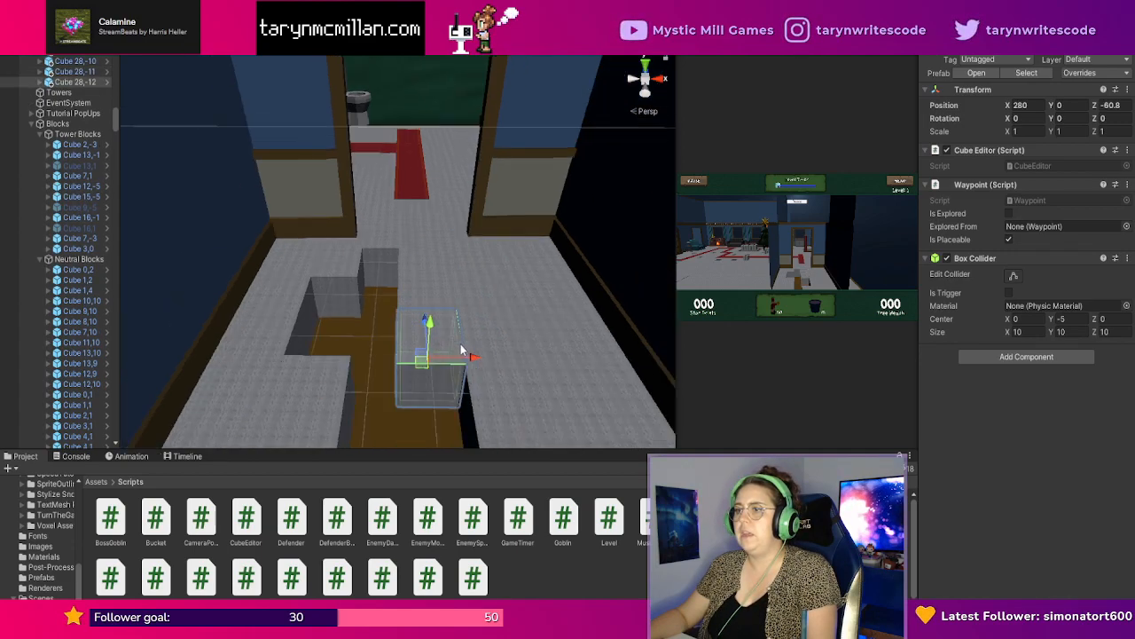
Add another path cube at X 280, Z -70.8, and delete it together with the one at Z -60.8.
{"action": "key", "text": "ctrl+d"}
{"action": "left_click_drag", "start_coordinate": [423, 308], "coordinate": [432, 335]}
{"action": "left_click", "coordinate": [432, 331]}
{"action": "key", "text": "Delete"}
{"action": "left_click", "coordinate": [434, 367]}
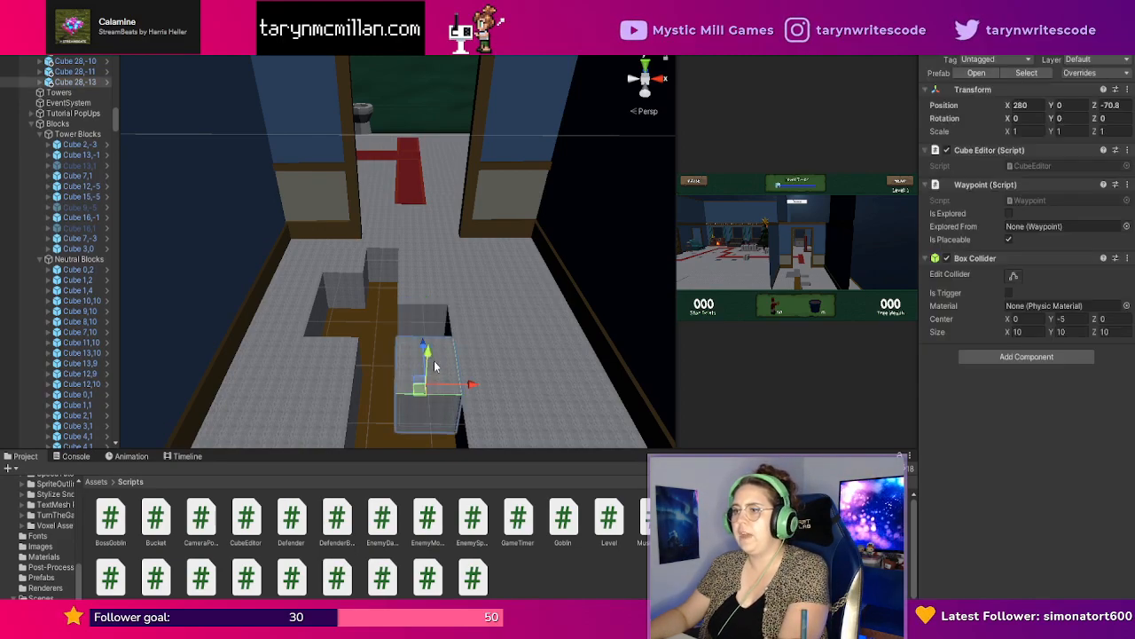
{"action": "key", "text": "Delete"}
Duplicate the path cube at X 280, Z -50.8 and extend the enemy path along the lane to Z -80.8.
{"action": "left_click", "coordinate": [432, 331]}
{"action": "key", "text": "ctrl+d"}
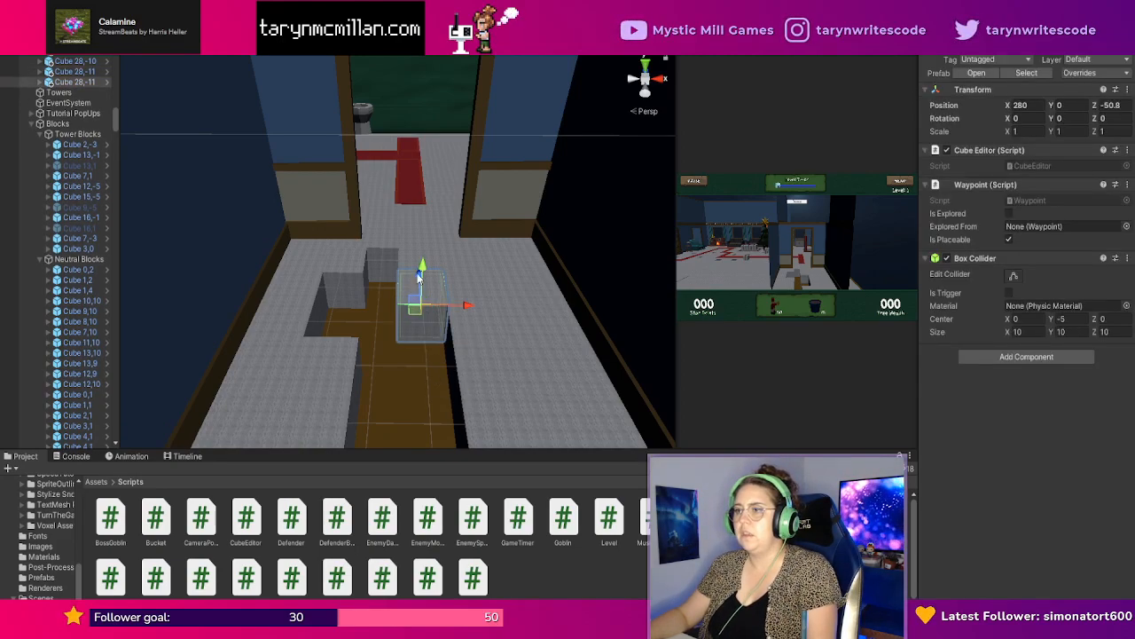
{"action": "left_click_drag", "start_coordinate": [419, 280], "coordinate": [444, 409]}
{"action": "key", "text": "ctrl+d"}
{"action": "right_click_drag", "start_coordinate": [469, 390], "coordinate": [616, 385]}
{"action": "middle_click_drag", "start_coordinate": [469, 389], "coordinate": [504, 363]}
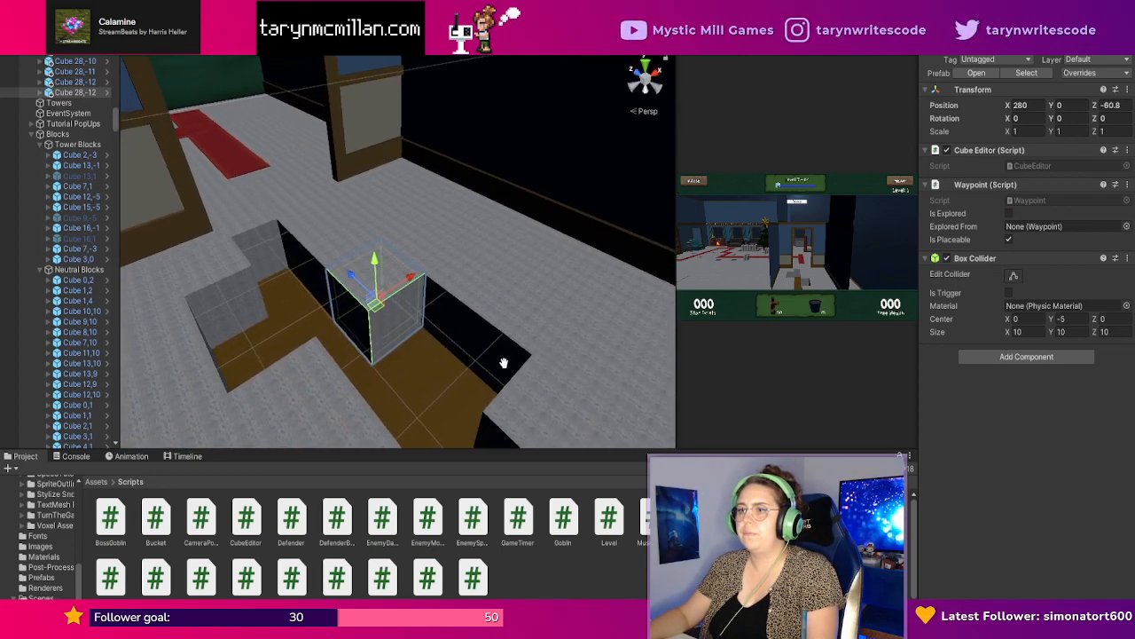
{"action": "left_click_drag", "start_coordinate": [378, 300], "coordinate": [541, 417]}
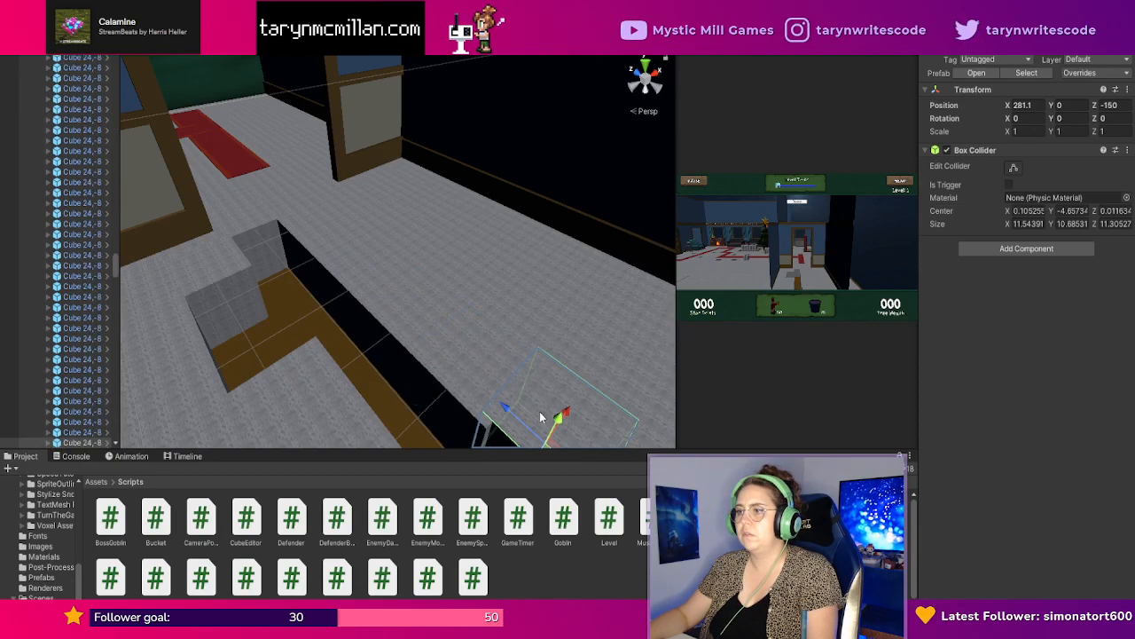
Delete the floor cube at X 281.1, Z -150 just beyond the path, and select the path's last cube.
{"action": "key", "text": "Delete"}
{"action": "scroll", "coordinate": [560, 370], "scroll_direction": "down", "scroll_amount": 2}
{"action": "right_click_drag", "start_coordinate": [560, 370], "coordinate": [416, 317]}
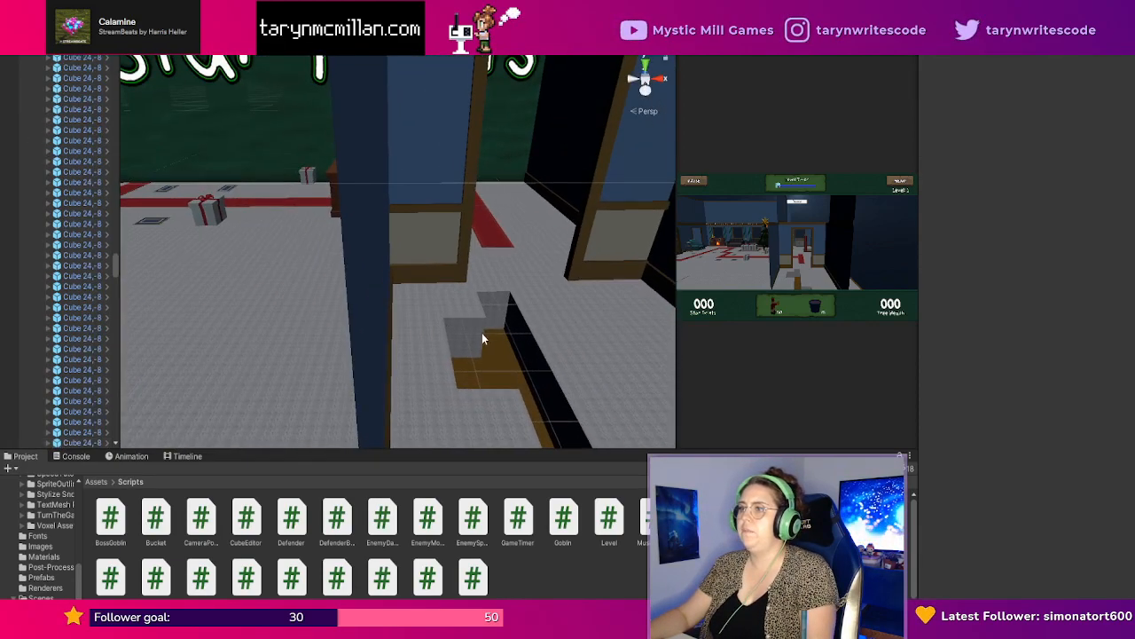
{"action": "middle_click_drag", "start_coordinate": [482, 332], "coordinate": [445, 317]}
{"action": "left_click", "coordinate": [461, 424]}
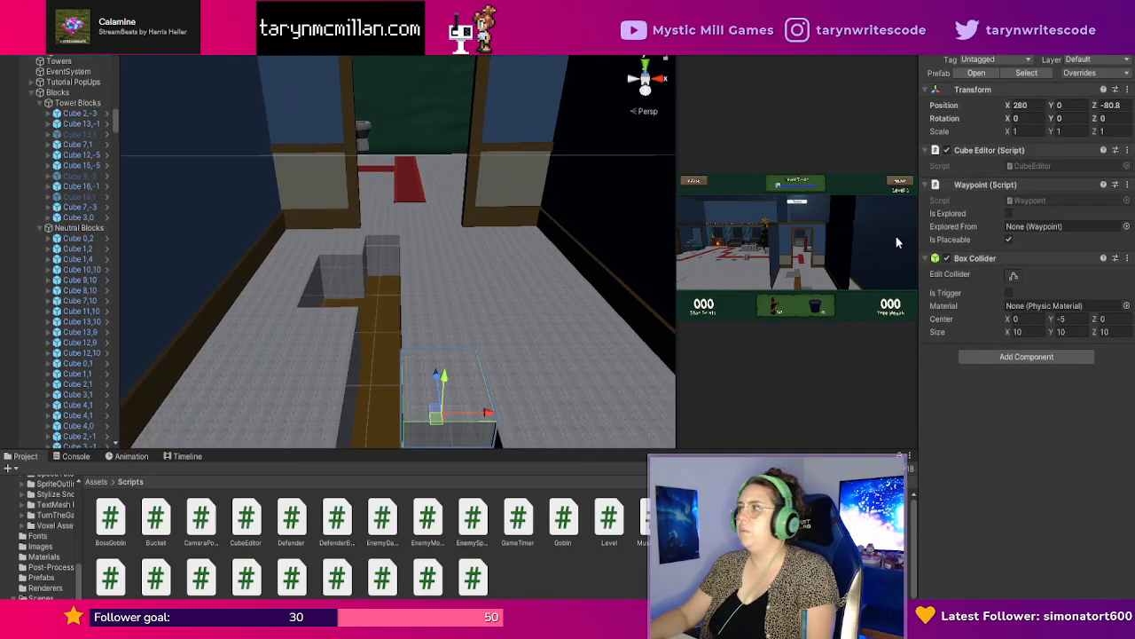
Look through the hierarchy for the enemy path's parent object and collapse the Environment group.
{"action": "scroll", "coordinate": [71, 325], "scroll_direction": "down", "scroll_amount": 6}
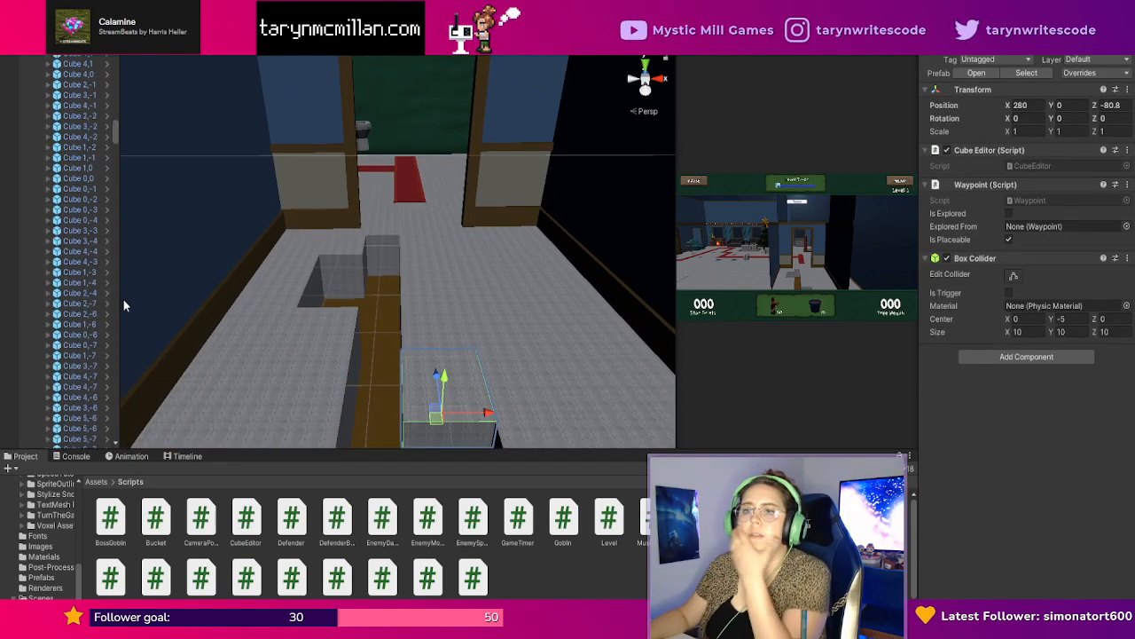
{"action": "scroll", "coordinate": [123, 303], "scroll_direction": "down", "scroll_amount": 8}
{"action": "scroll", "coordinate": [82, 313], "scroll_direction": "down", "scroll_amount": 5}
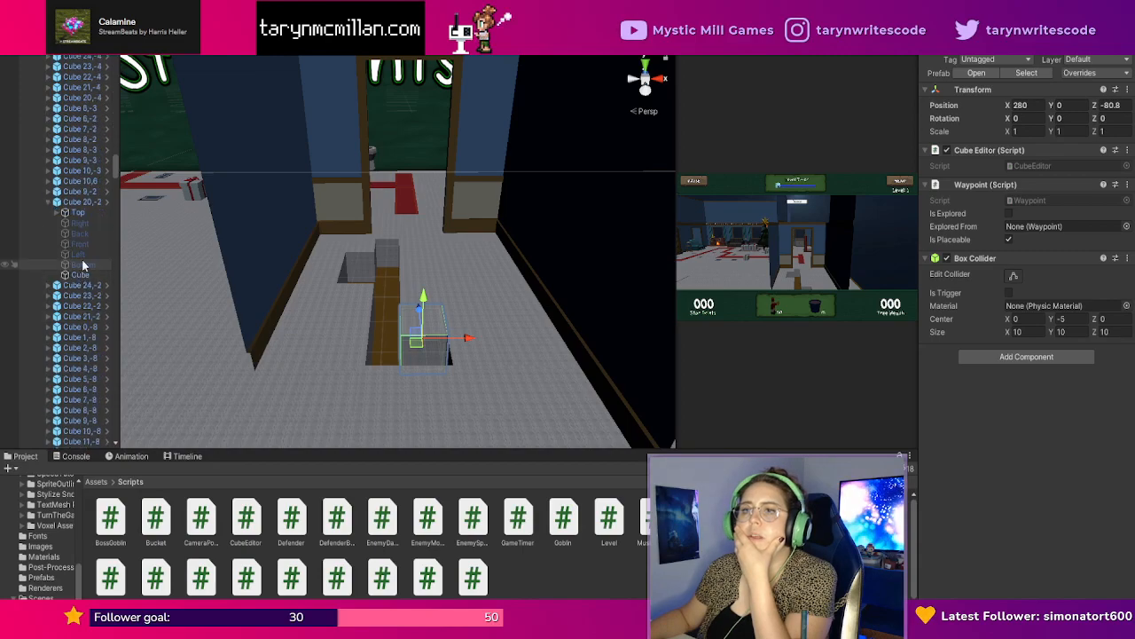
{"action": "left_click_drag", "start_coordinate": [114, 166], "coordinate": [122, 77]}
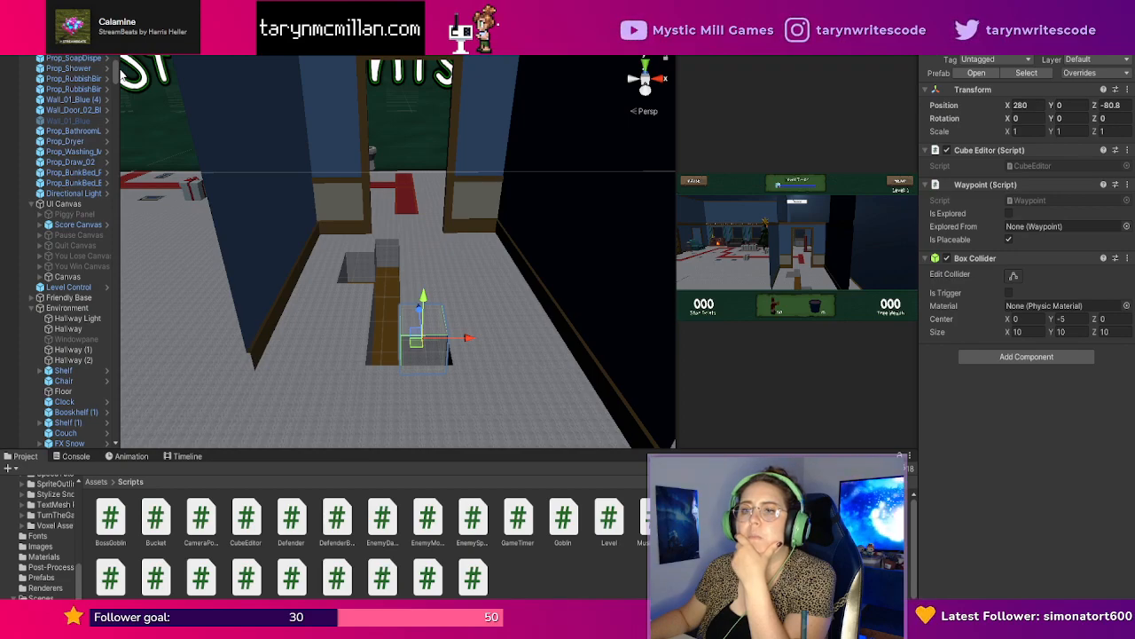
{"action": "scroll", "coordinate": [116, 76], "scroll_direction": "up", "scroll_amount": 2}
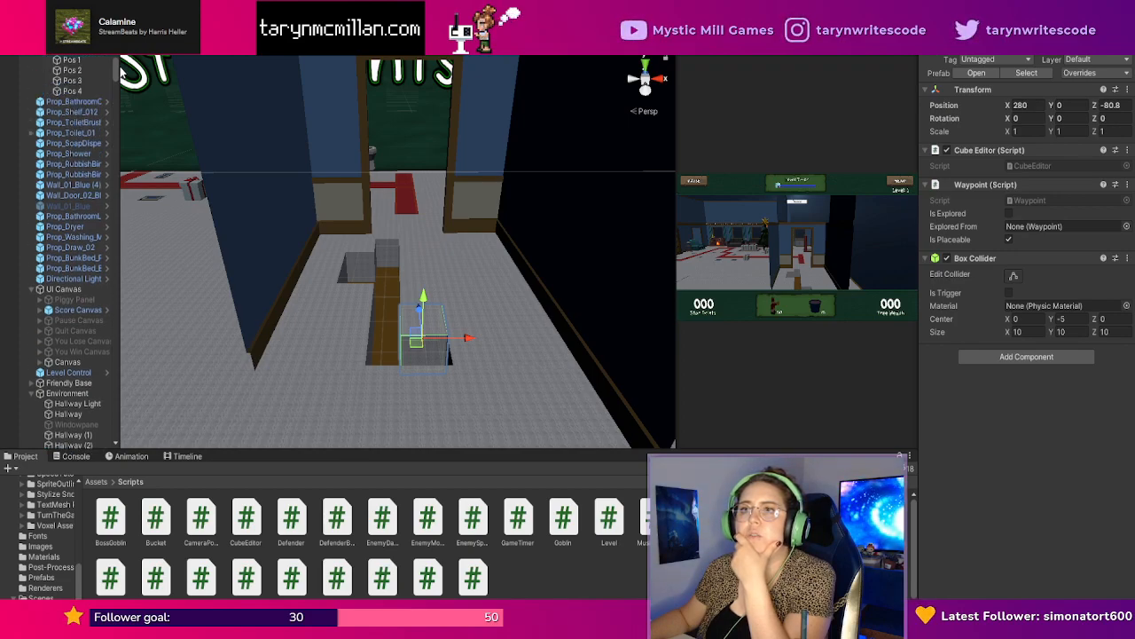
{"action": "scroll", "coordinate": [122, 76], "scroll_direction": "down", "scroll_amount": 3}
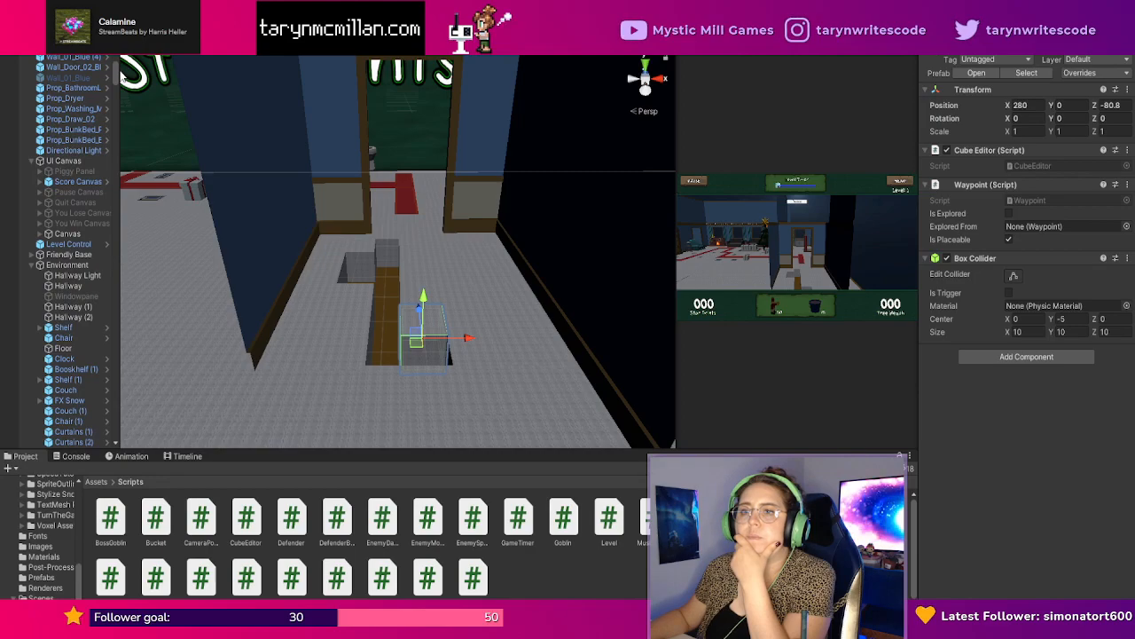
{"action": "scroll", "coordinate": [121, 75], "scroll_direction": "up", "scroll_amount": 3}
{"action": "scroll", "coordinate": [121, 75], "scroll_direction": "down", "scroll_amount": 3}
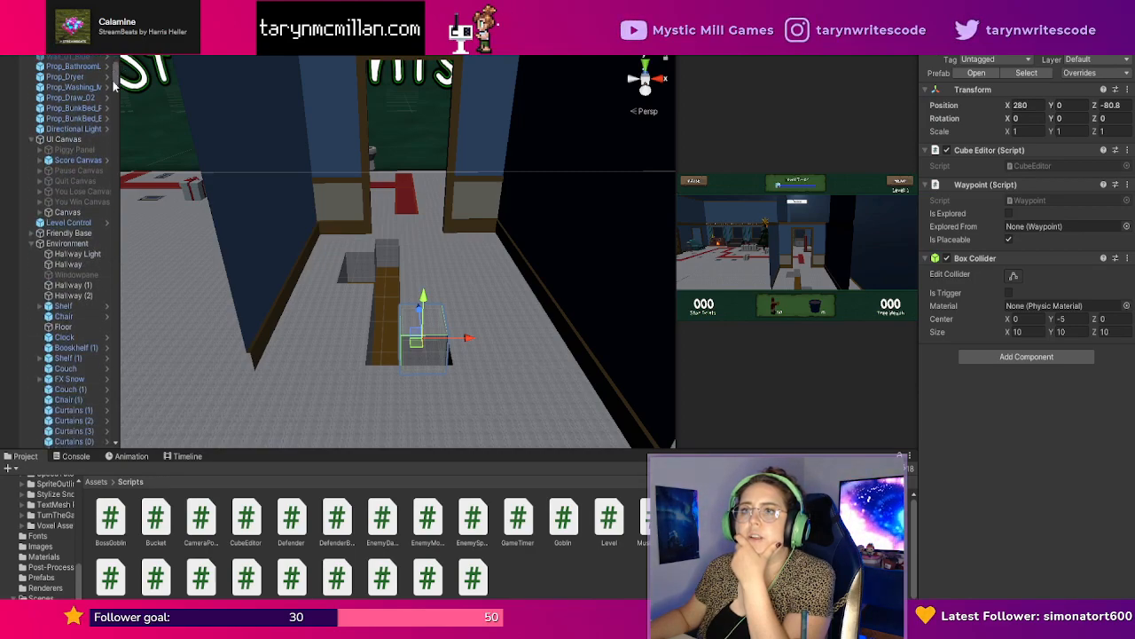
{"action": "left_click", "coordinate": [31, 244]}
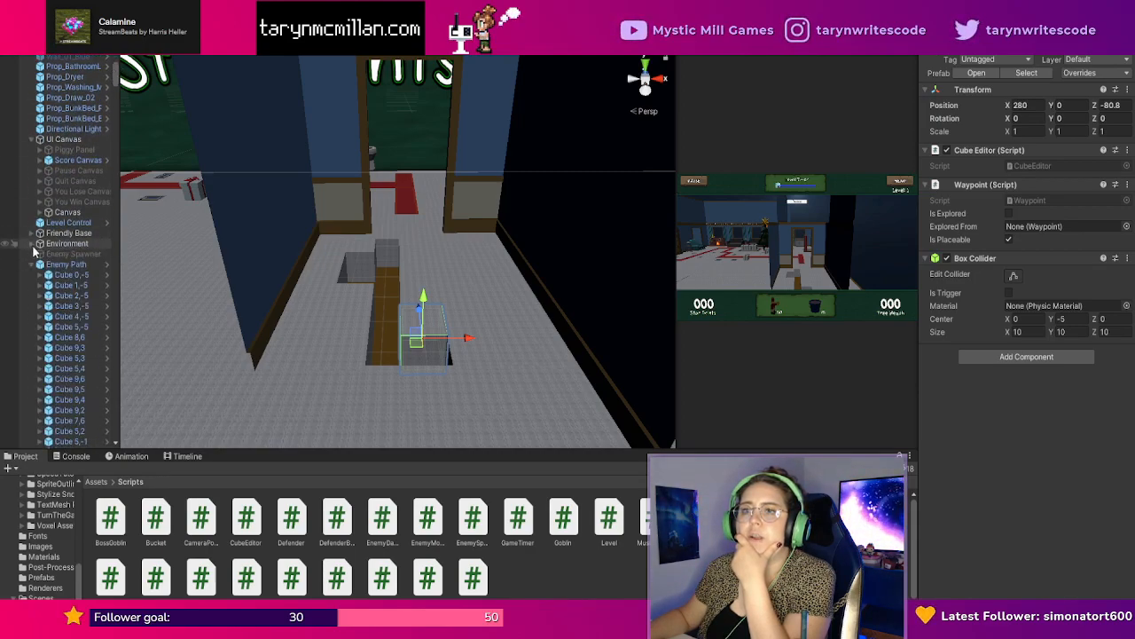
Set the Enemy Path's Pathfinder end waypoint to the path's last cube, Cube 28,-14.
{"action": "left_click", "coordinate": [66, 266]}
{"action": "scroll", "coordinate": [98, 328], "scroll_direction": "down", "scroll_amount": 10}
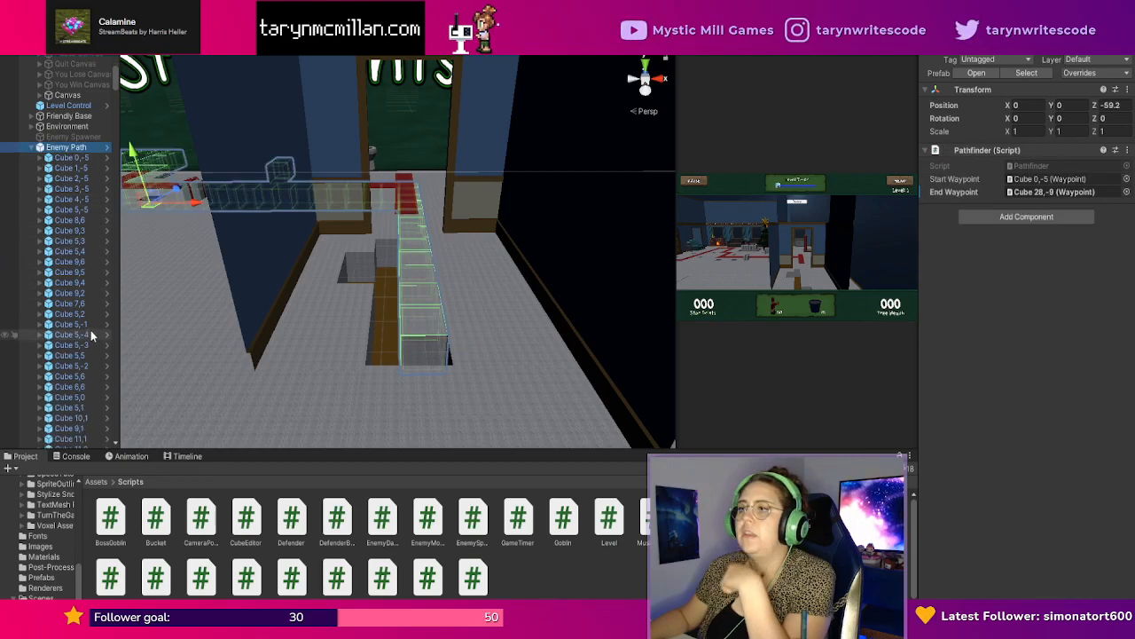
{"action": "scroll", "coordinate": [102, 330], "scroll_direction": "down", "scroll_amount": 15}
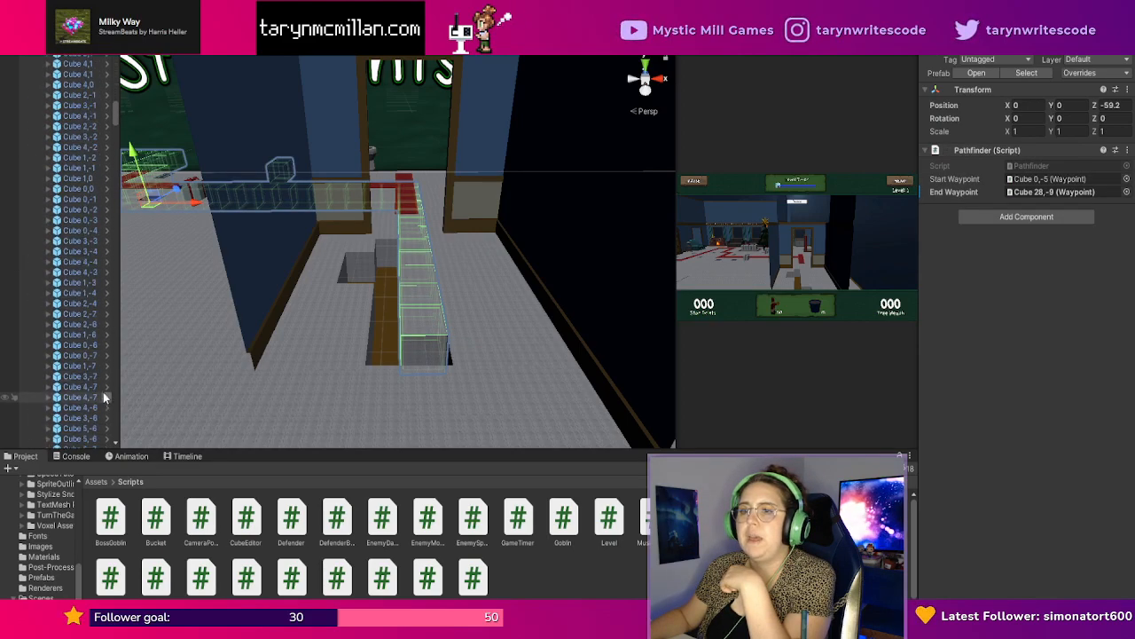
{"action": "scroll", "coordinate": [89, 391], "scroll_direction": "down", "scroll_amount": 10}
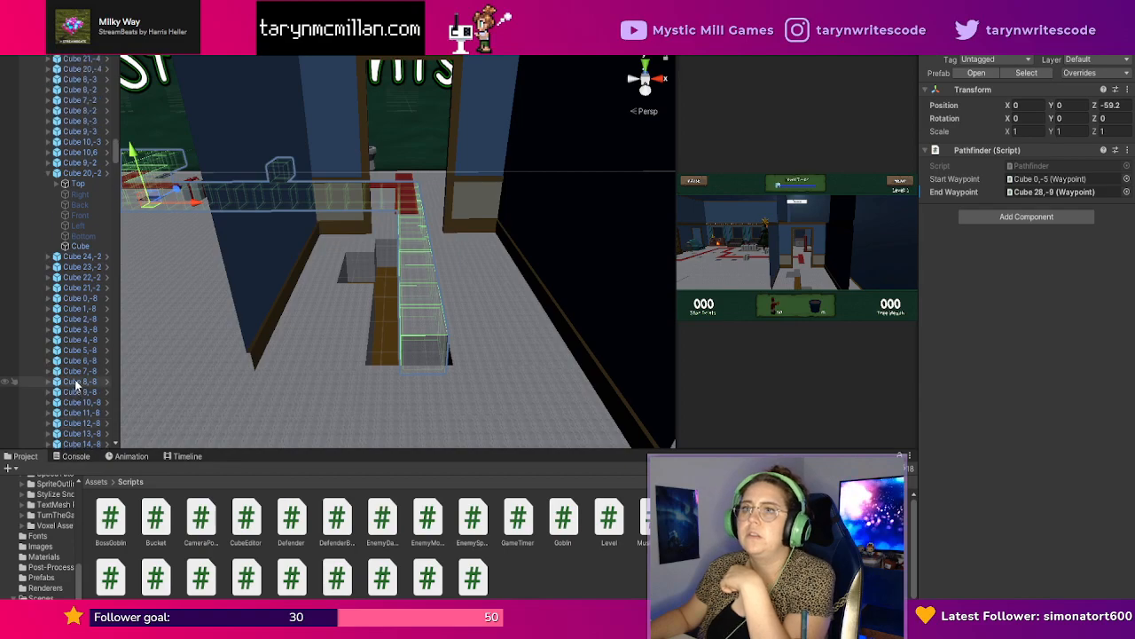
{"action": "left_click", "coordinate": [427, 346]}
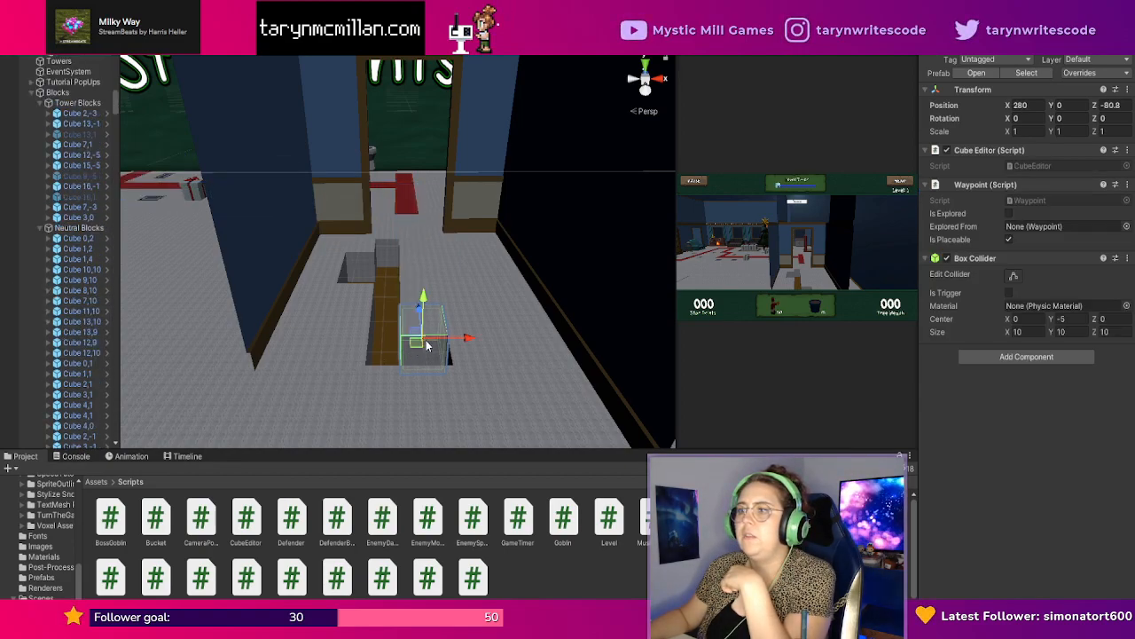
{"action": "scroll", "coordinate": [69, 266], "scroll_direction": "down", "scroll_amount": 10}
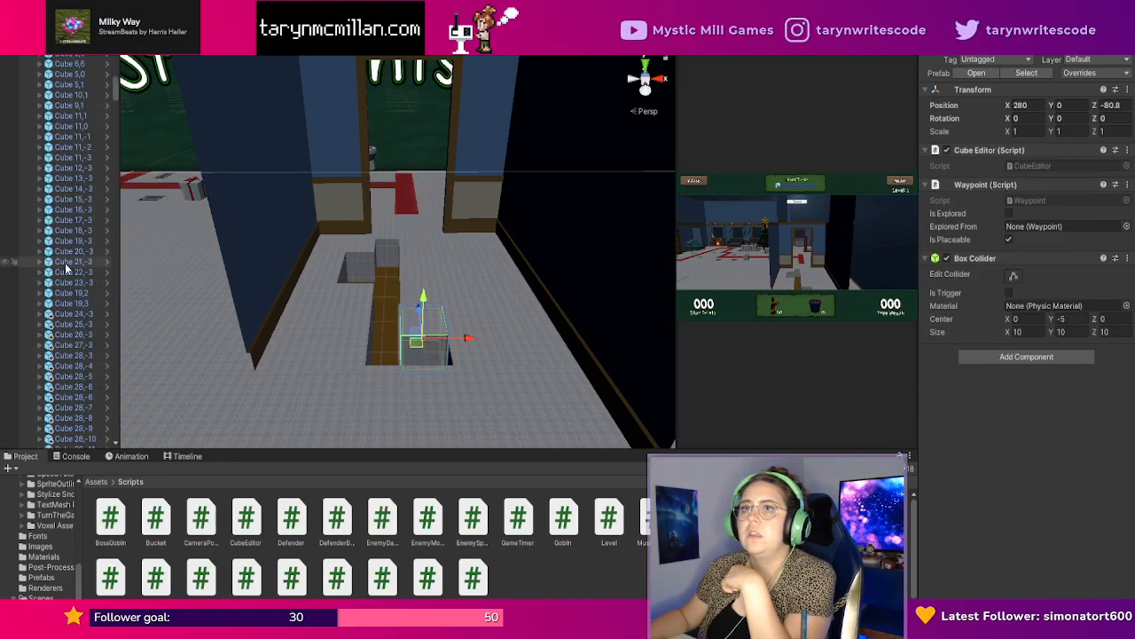
{"action": "scroll", "coordinate": [70, 266], "scroll_direction": "up", "scroll_amount": 4}
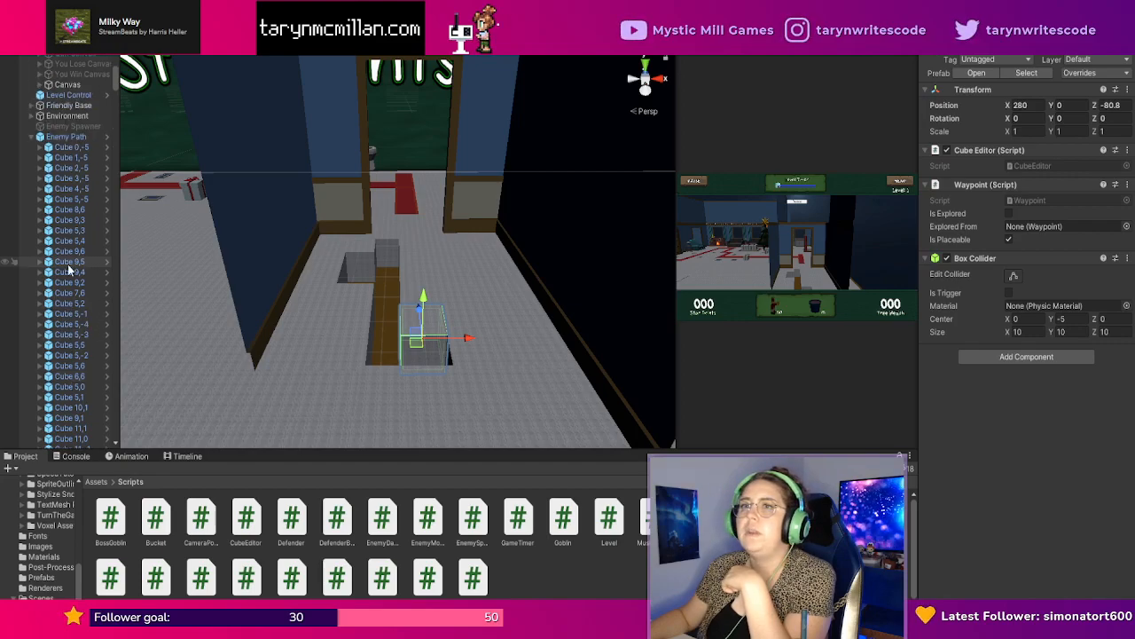
{"action": "left_click", "coordinate": [87, 137]}
{"action": "scroll", "coordinate": [78, 342], "scroll_direction": "down", "scroll_amount": 12}
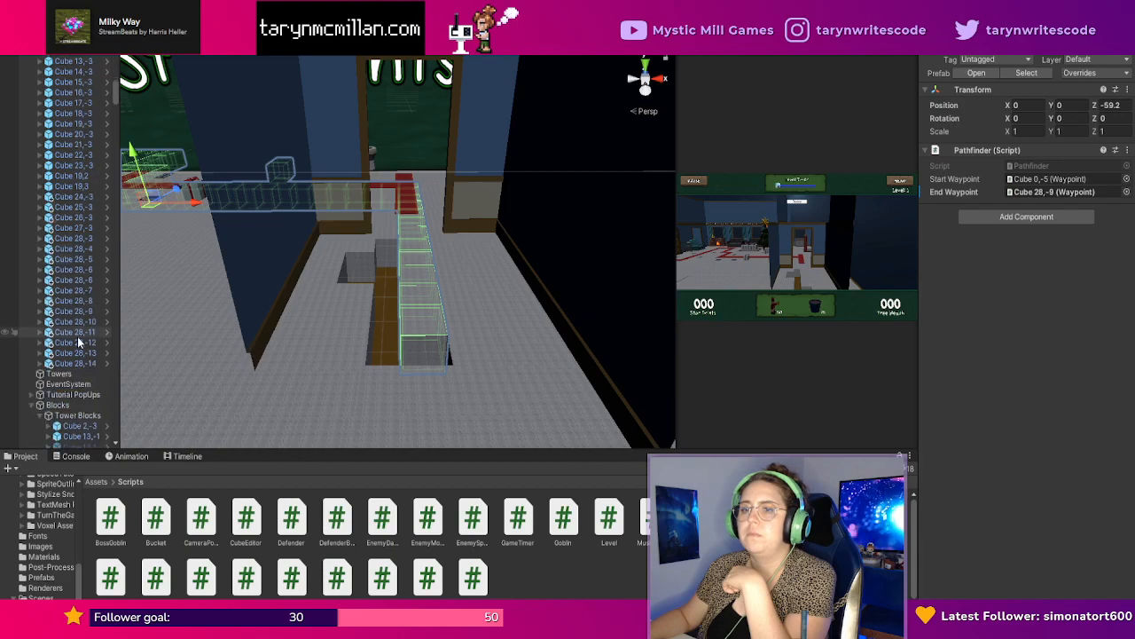
{"action": "left_click", "coordinate": [82, 364]}
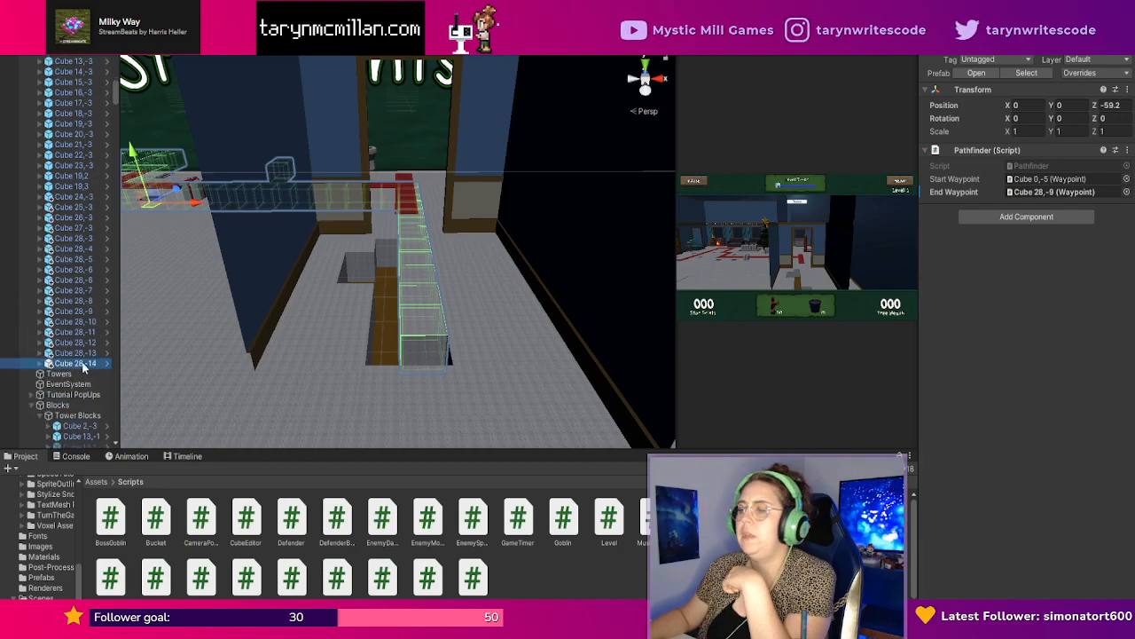
{"action": "left_click_drag", "start_coordinate": [82, 364], "coordinate": [1054, 193]}
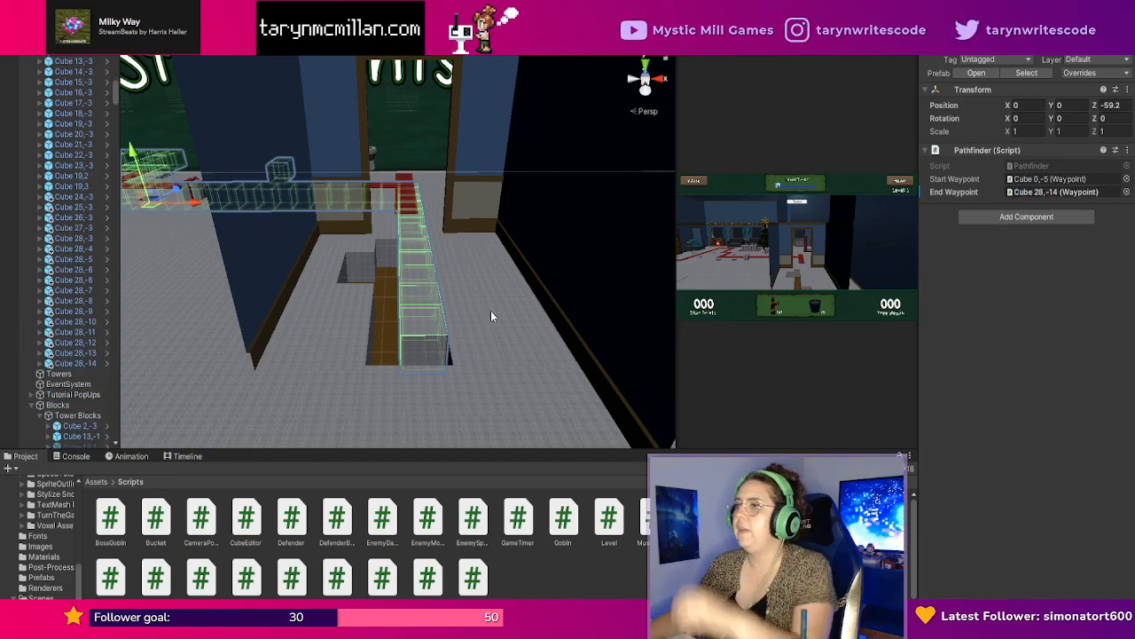
Enlarge the Game view, run the level and advance through the tutorial messages to start the goblin wave.
{"action": "middle_click_drag", "start_coordinate": [359, 259], "coordinate": [367, 228]}
{"action": "left_click", "coordinate": [365, 227]}
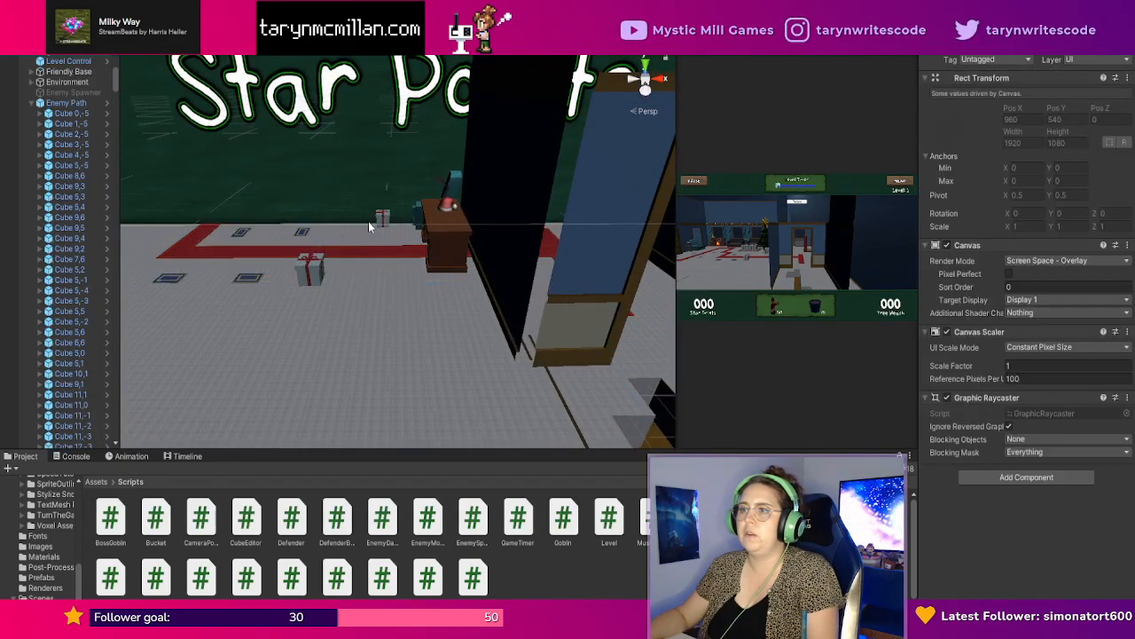
{"action": "left_click", "coordinate": [370, 227]}
{"action": "scroll", "coordinate": [489, 277], "scroll_direction": "down", "scroll_amount": 2}
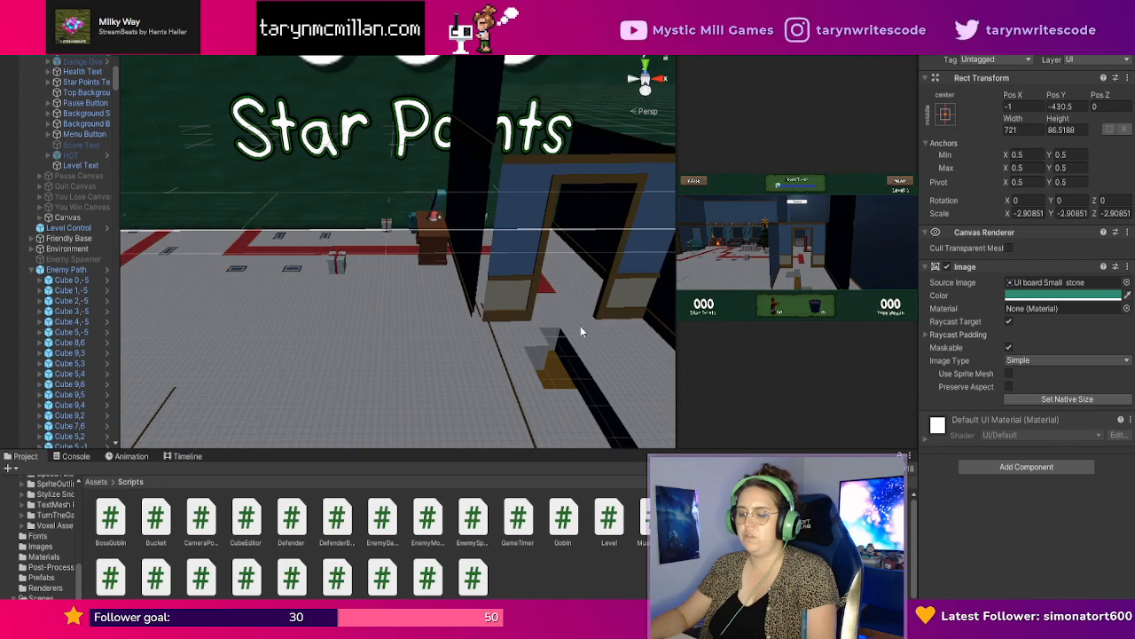
{"action": "middle_click_drag", "start_coordinate": [614, 321], "coordinate": [550, 309]}
{"action": "left_click_drag", "start_coordinate": [678, 345], "coordinate": [270, 253]}
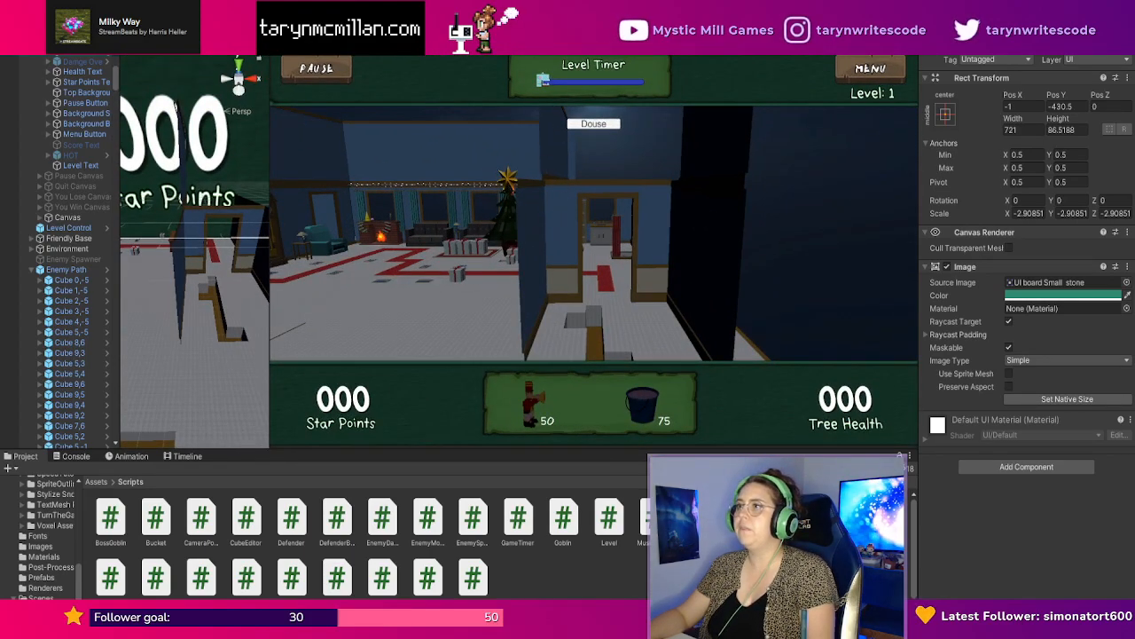
{"action": "left_click", "coordinate": [554, 36]}
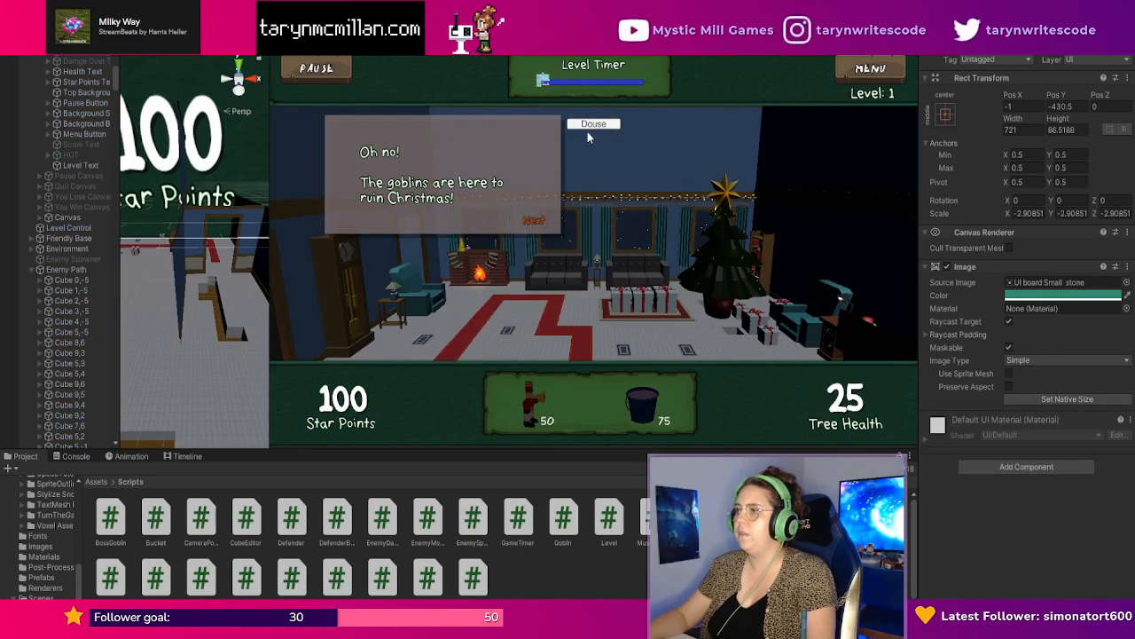
{"action": "left_click", "coordinate": [536, 222]}
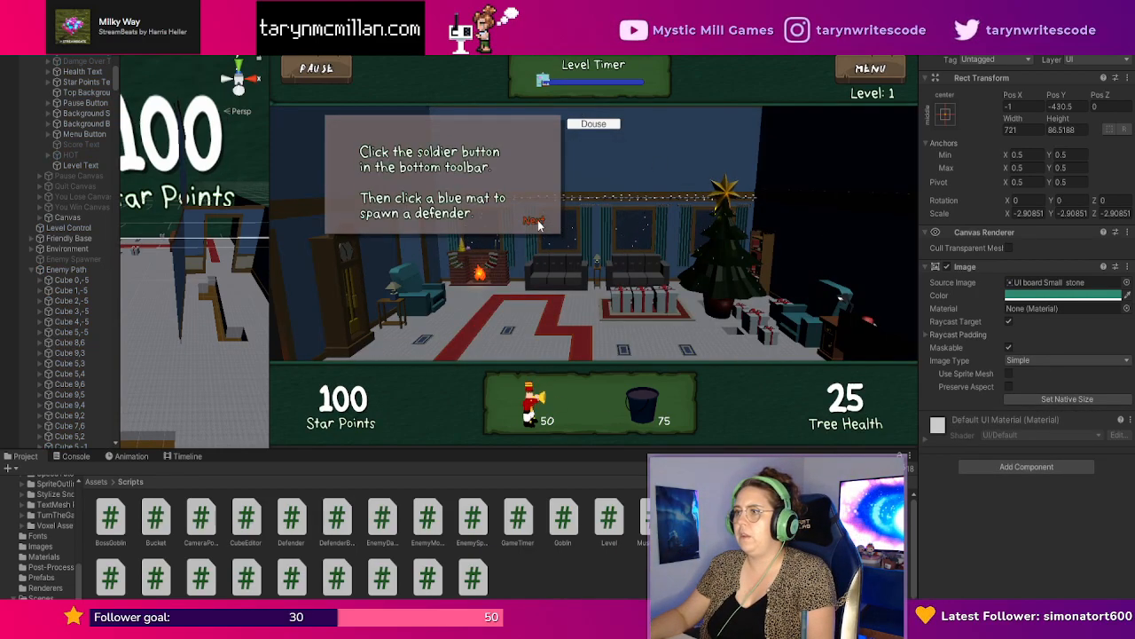
{"action": "left_click", "coordinate": [536, 222]}
{"action": "left_click", "coordinate": [536, 222]}
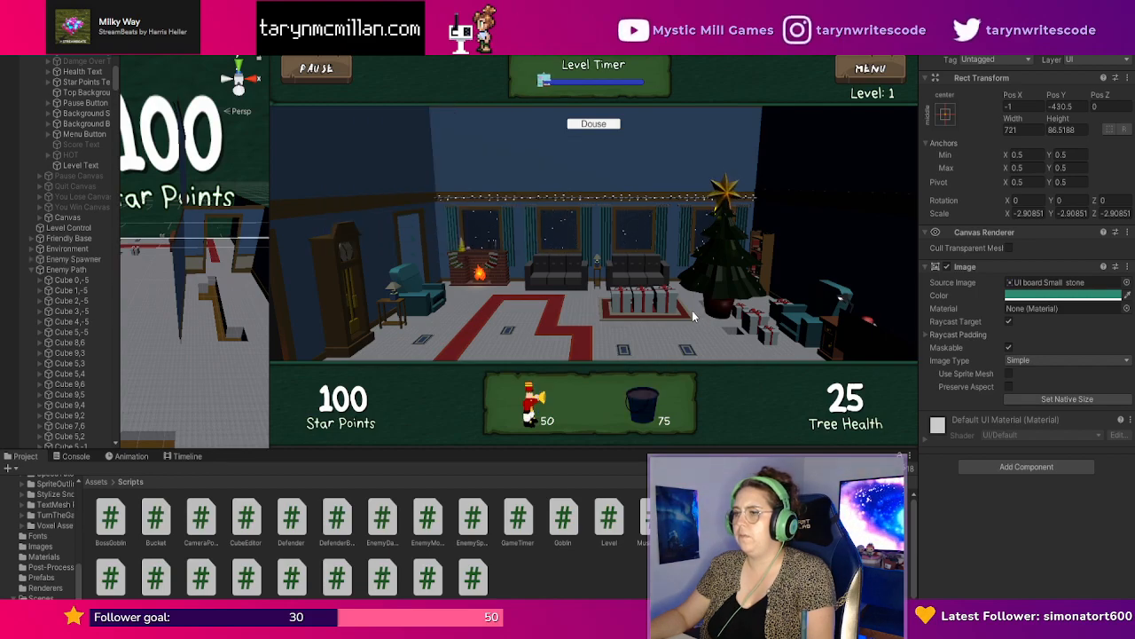
{"action": "left_click", "coordinate": [696, 352]}
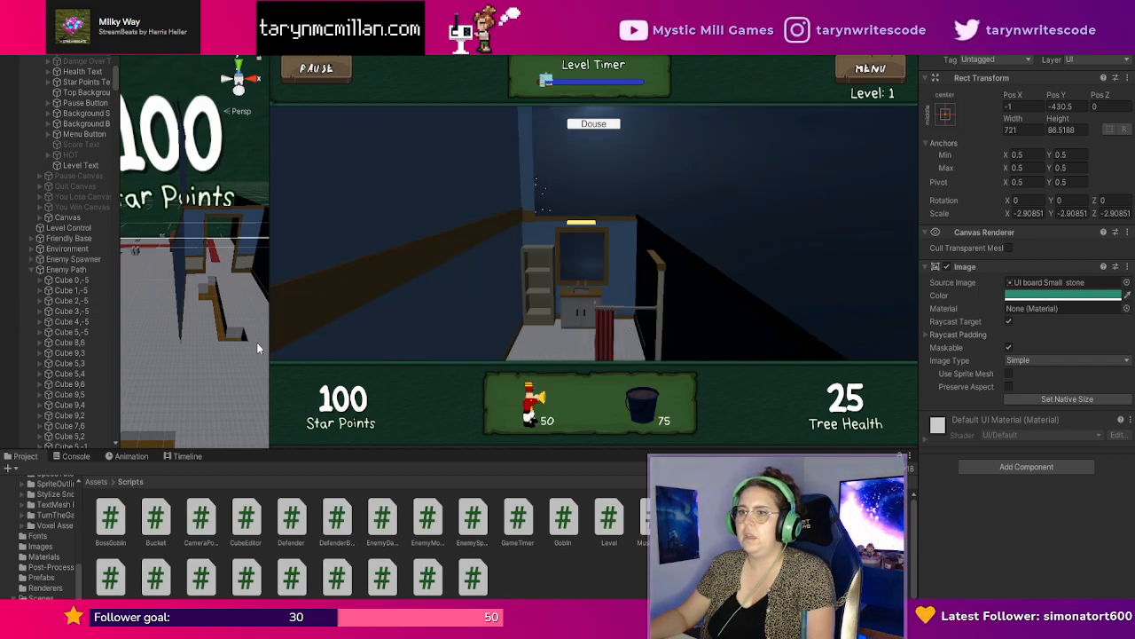
Enlarge the Scene view and follow the goblins along the red path and through the doorway while the level runs.
{"action": "left_click_drag", "start_coordinate": [269, 347], "coordinate": [799, 330]}
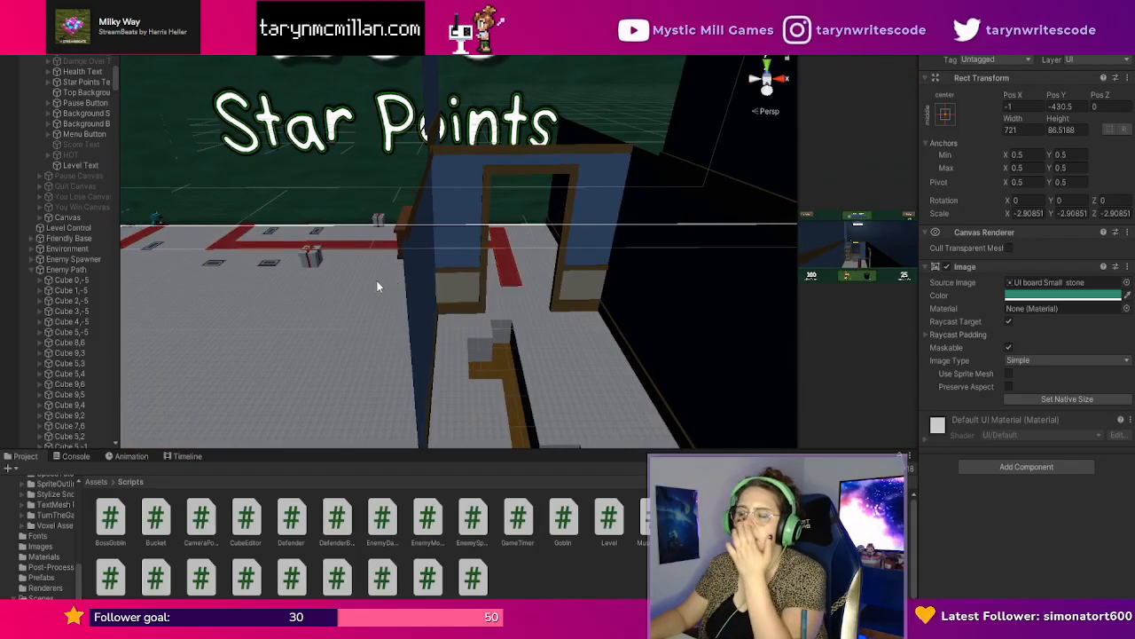
{"action": "scroll", "coordinate": [377, 281], "scroll_direction": "up", "scroll_amount": 3}
{"action": "middle_click_drag", "start_coordinate": [377, 281], "coordinate": [497, 330]}
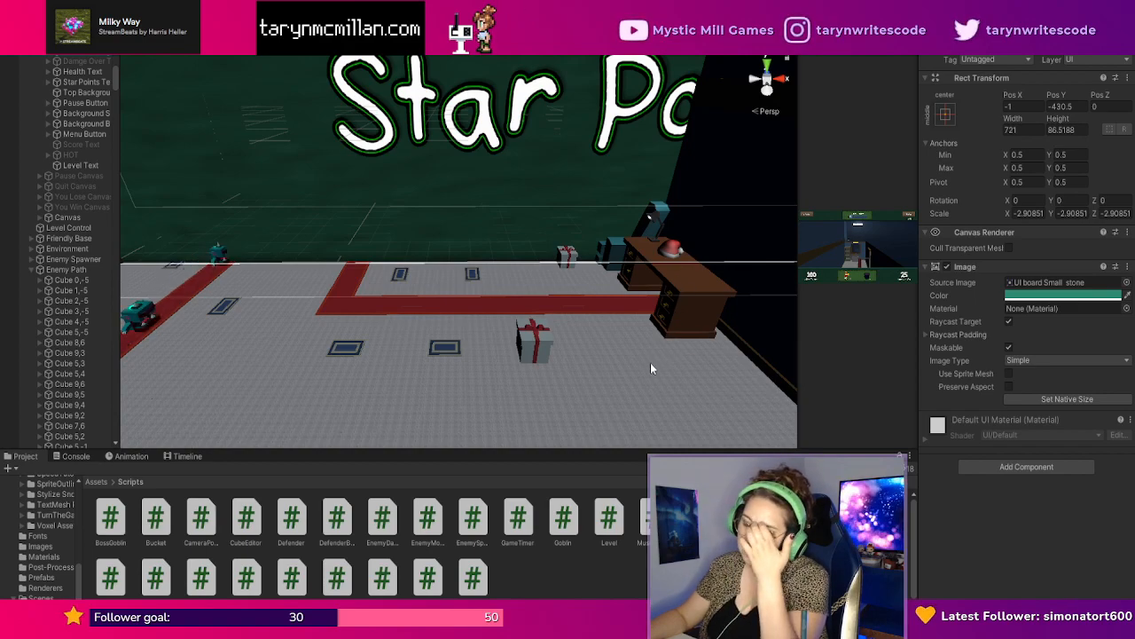
{"action": "scroll", "coordinate": [630, 331], "scroll_direction": "down", "scroll_amount": 2}
{"action": "right_click_drag", "start_coordinate": [630, 331], "coordinate": [695, 333]}
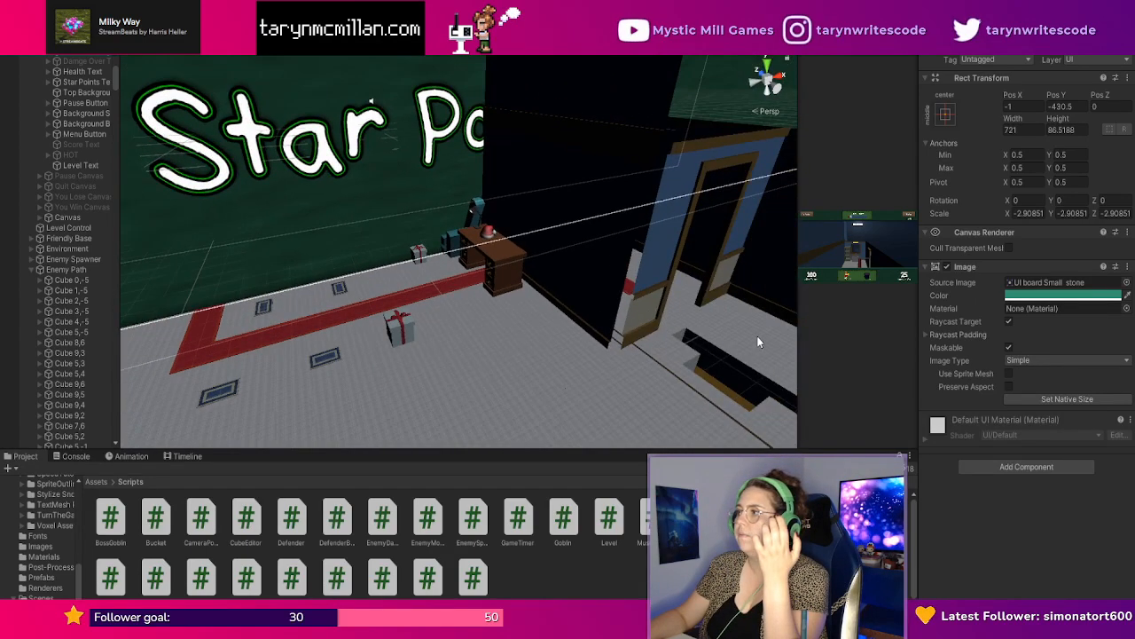
{"action": "scroll", "coordinate": [603, 322], "scroll_direction": "down", "scroll_amount": 2}
{"action": "middle_click_drag", "start_coordinate": [604, 322], "coordinate": [552, 304]}
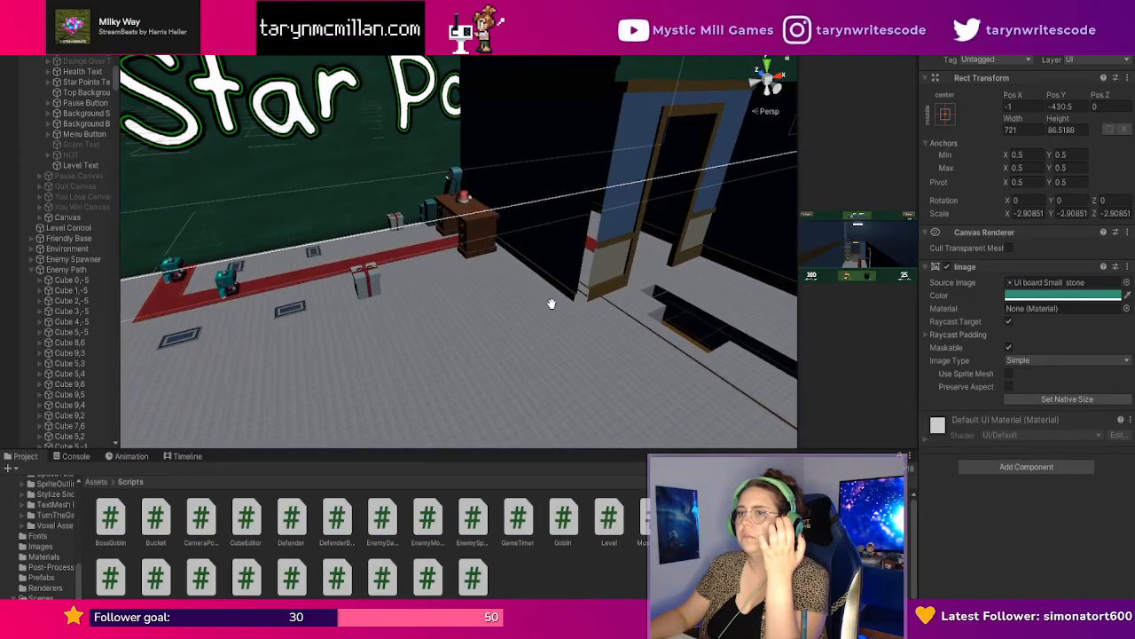
{"action": "right_click_drag", "start_coordinate": [647, 317], "coordinate": [567, 317]}
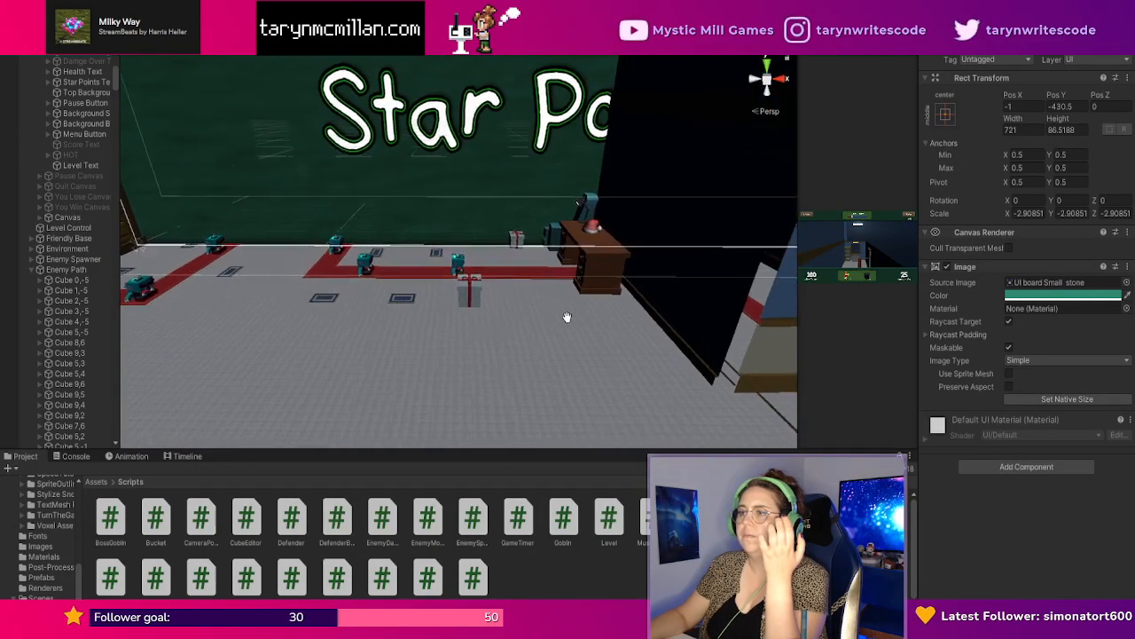
{"action": "middle_click_drag", "start_coordinate": [567, 316], "coordinate": [424, 309]}
{"action": "scroll", "coordinate": [434, 304], "scroll_direction": "down", "scroll_amount": 2}
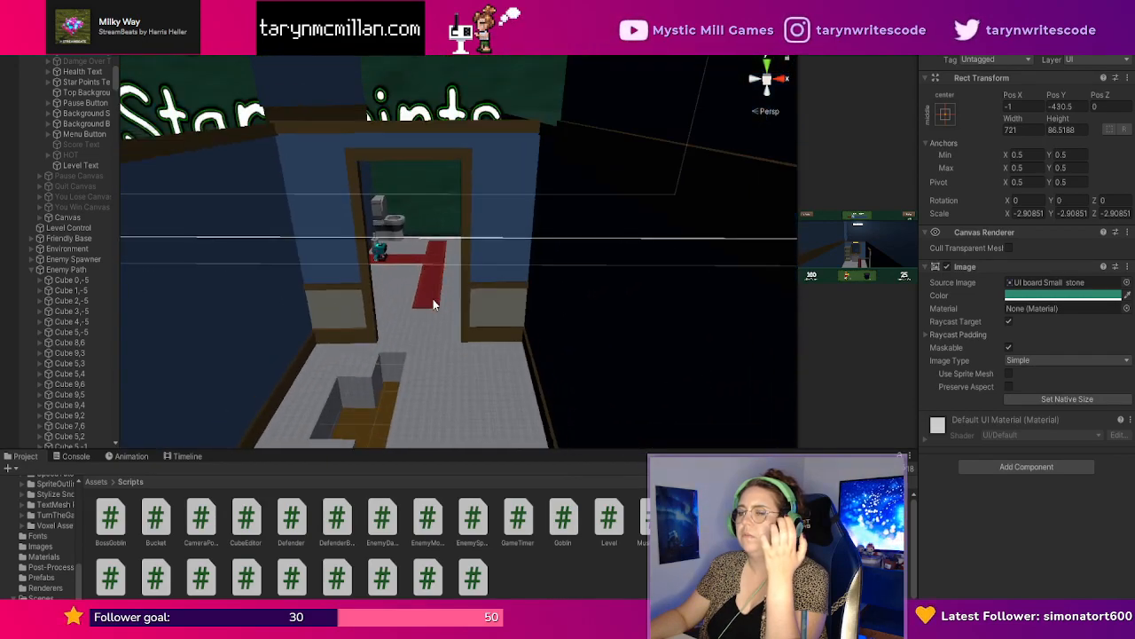
{"action": "scroll", "coordinate": [436, 297], "scroll_direction": "down", "scroll_amount": 4}
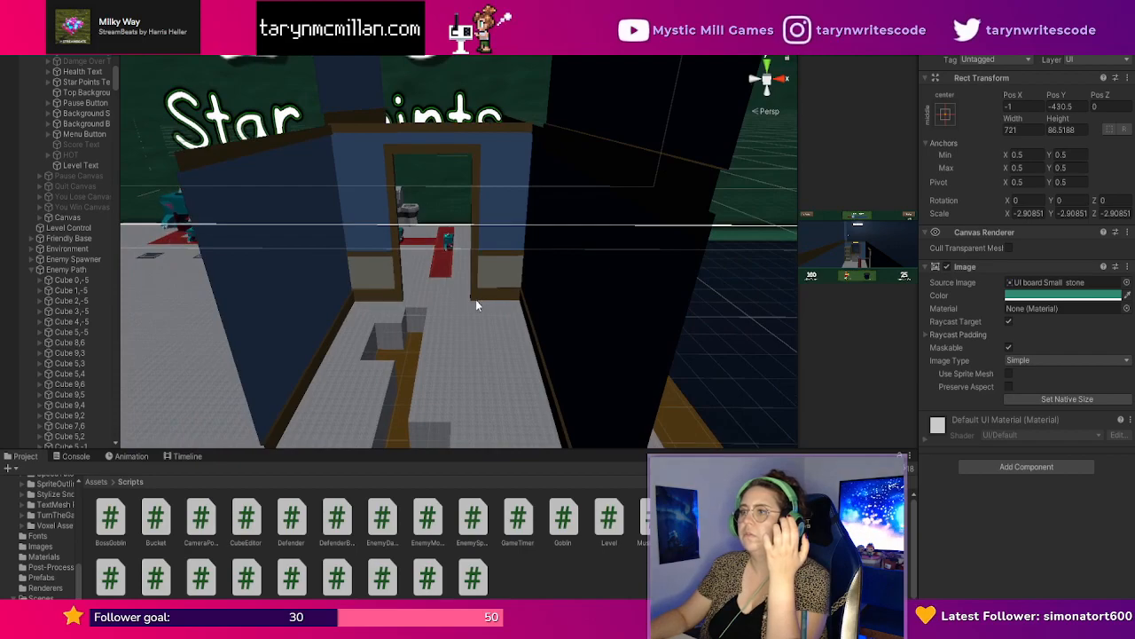
{"action": "scroll", "coordinate": [476, 305], "scroll_direction": "up", "scroll_amount": 2}
{"action": "middle_click_drag", "start_coordinate": [474, 307], "coordinate": [488, 257]}
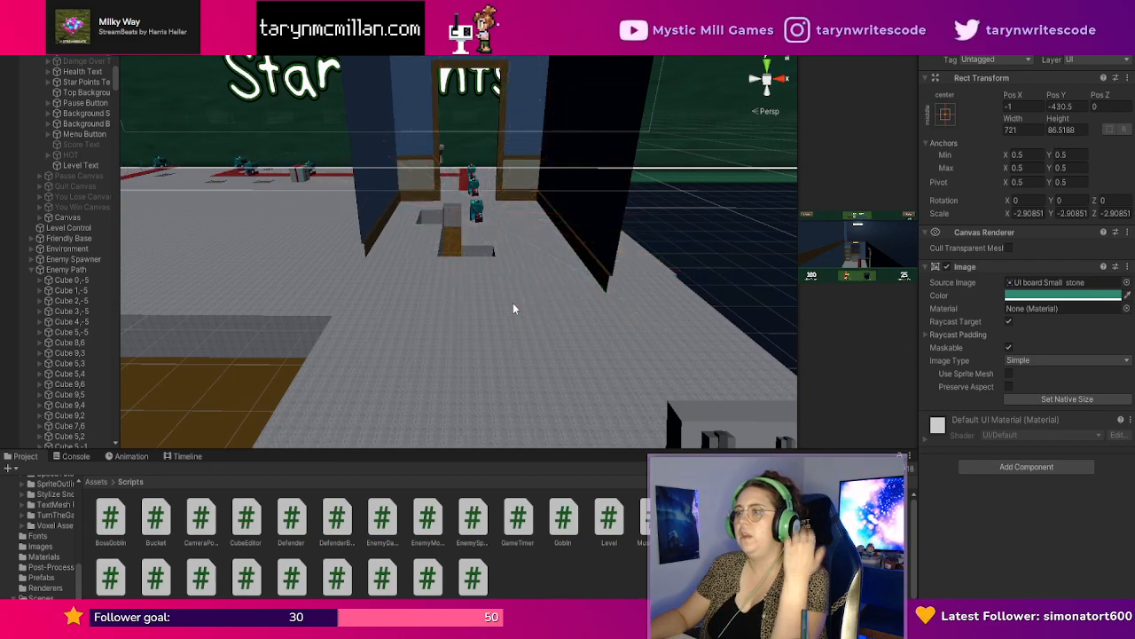
Examine how the small and large goblins move through the doorway and along the extended lane, and stop the playtest.
{"action": "scroll", "coordinate": [509, 289], "scroll_direction": "down", "scroll_amount": 2}
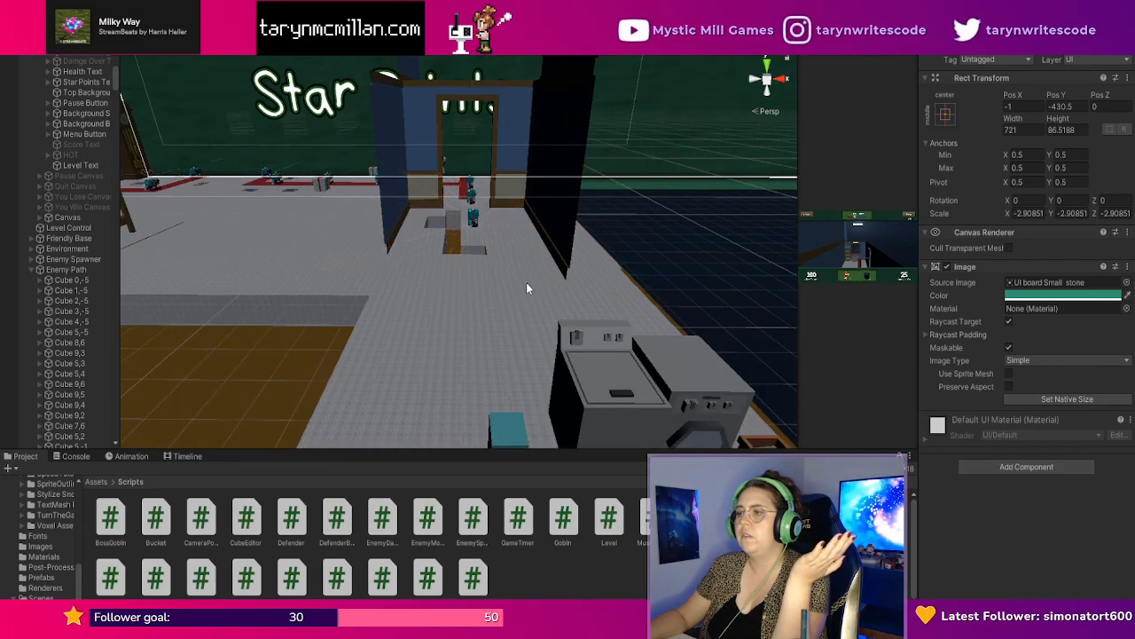
{"action": "scroll", "coordinate": [479, 251], "scroll_direction": "down", "scroll_amount": 2}
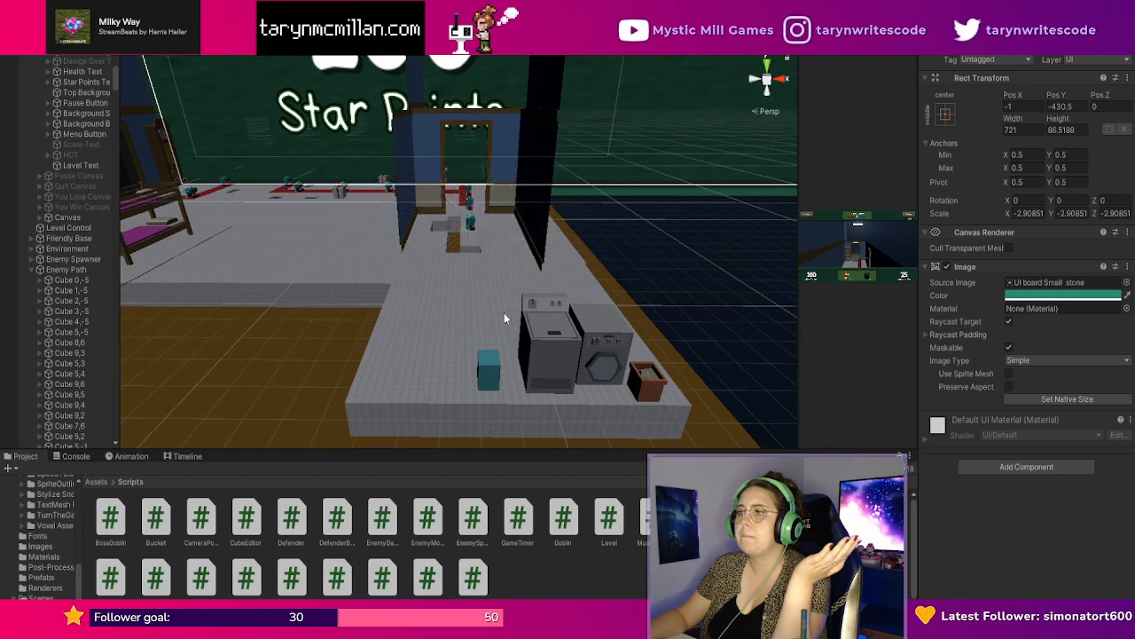
{"action": "scroll", "coordinate": [472, 288], "scroll_direction": "up", "scroll_amount": 4}
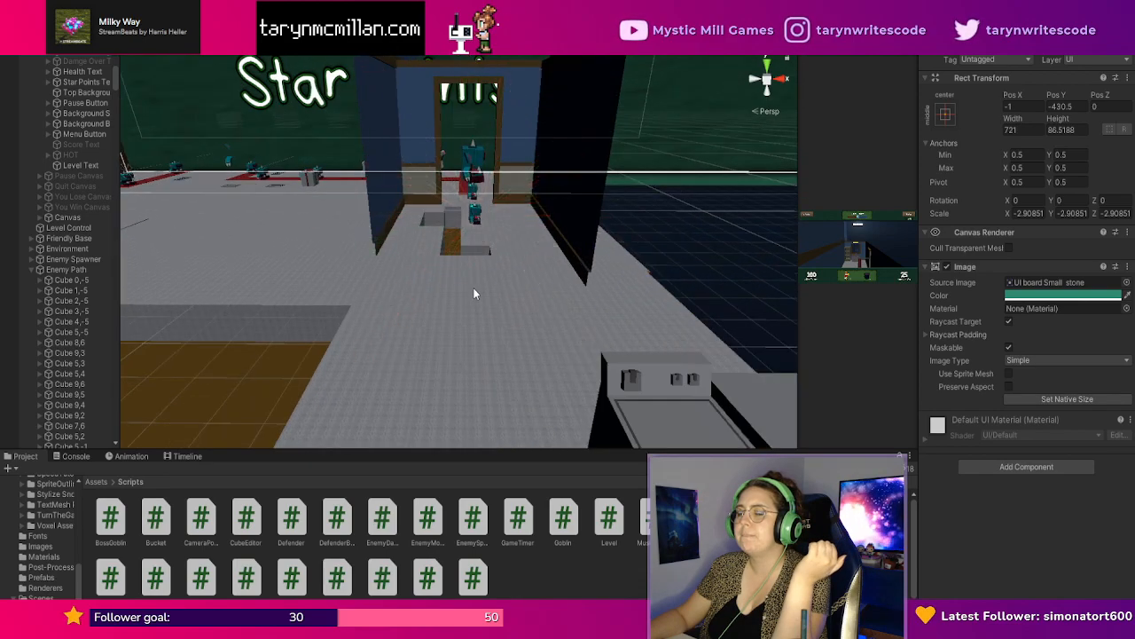
{"action": "middle_click_drag", "start_coordinate": [473, 288], "coordinate": [535, 347]}
{"action": "scroll", "coordinate": [530, 331], "scroll_direction": "up", "scroll_amount": 3}
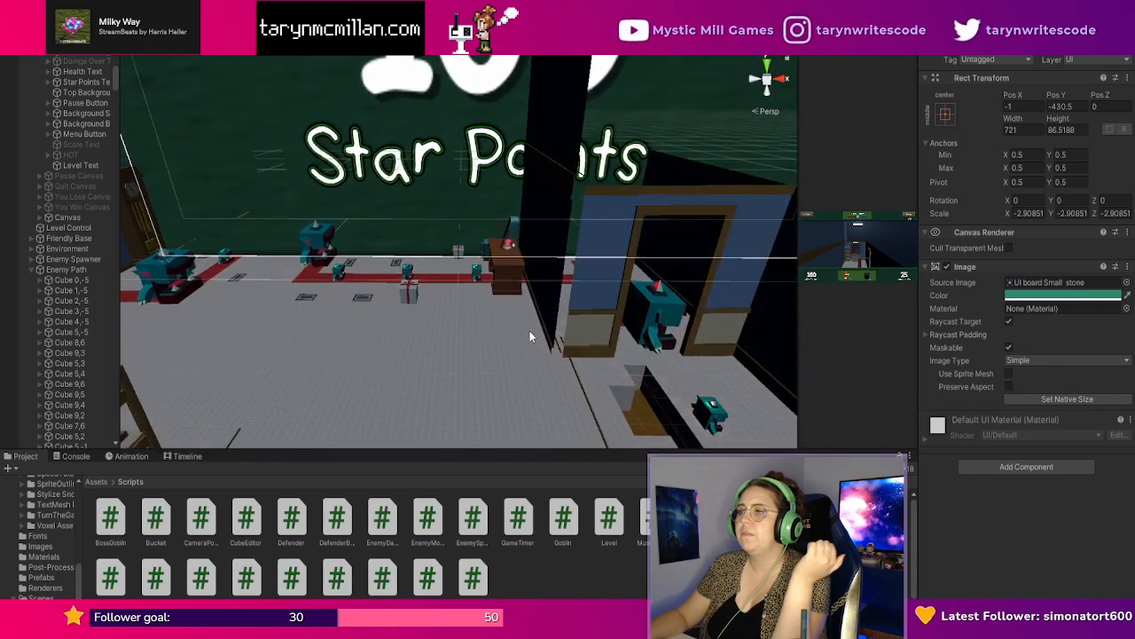
{"action": "scroll", "coordinate": [529, 337], "scroll_direction": "up", "scroll_amount": 6}
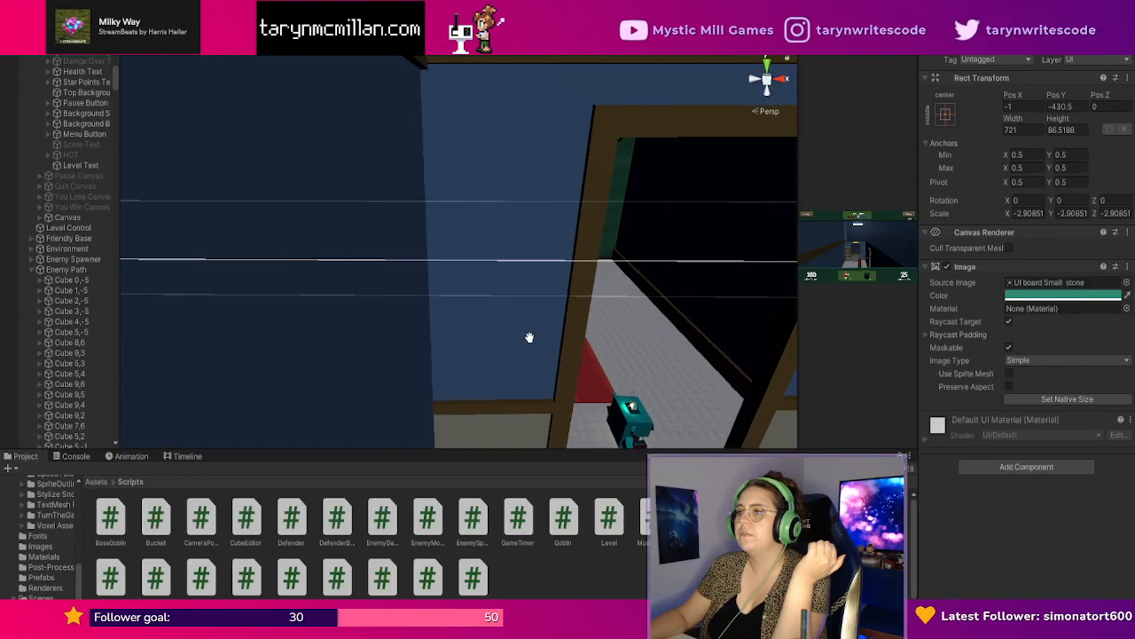
{"action": "middle_click_drag", "start_coordinate": [529, 337], "coordinate": [567, 322]}
{"action": "scroll", "coordinate": [570, 319], "scroll_direction": "down", "scroll_amount": 3}
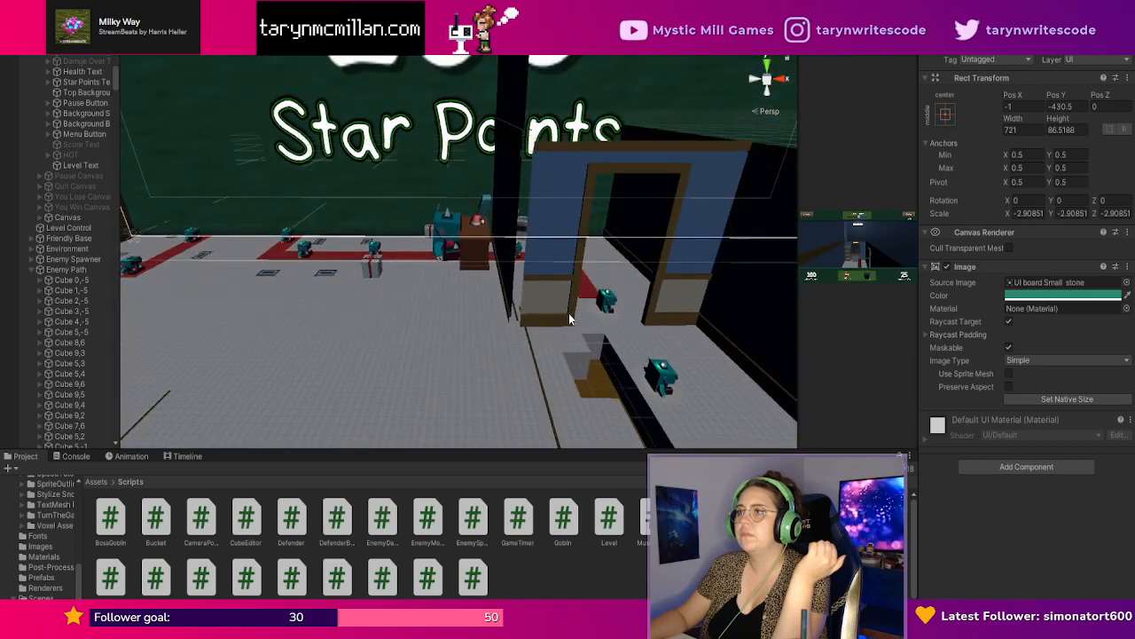
{"action": "scroll", "coordinate": [586, 332], "scroll_direction": "down", "scroll_amount": 3}
{"action": "middle_click_drag", "start_coordinate": [615, 356], "coordinate": [547, 287]}
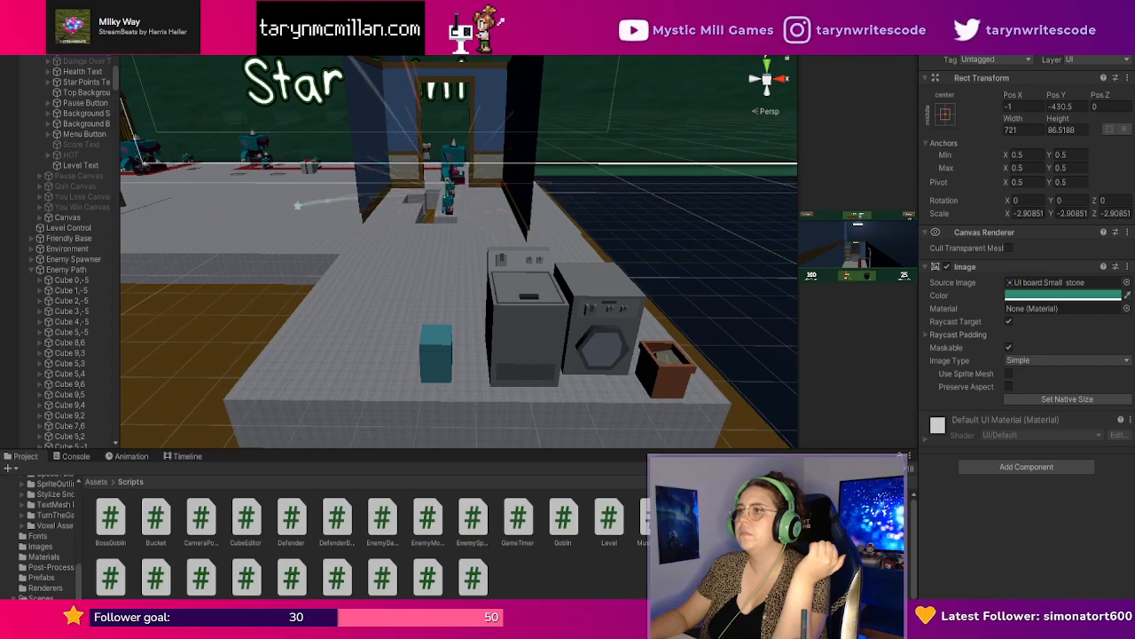
{"action": "left_click", "coordinate": [546, 14]}
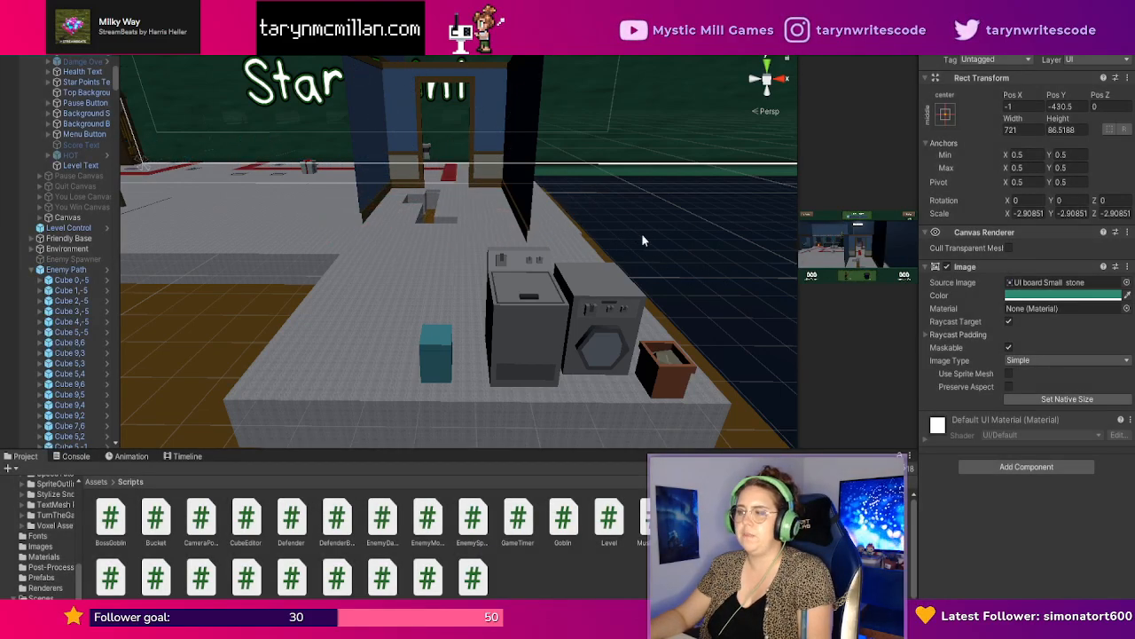
Look over the bedroom and laundry area of the level and enlarge the Game view again.
{"action": "left_click_drag", "start_coordinate": [795, 305], "coordinate": [744, 182]}
{"action": "scroll", "coordinate": [486, 235], "scroll_direction": "down", "scroll_amount": 3}
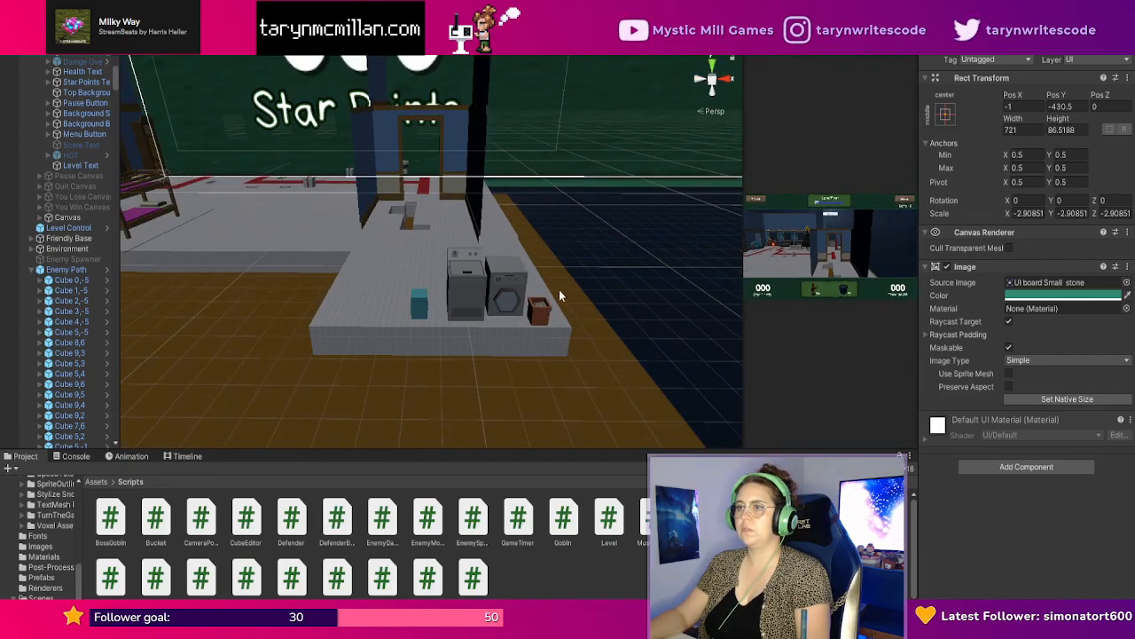
{"action": "middle_click_drag", "start_coordinate": [389, 302], "coordinate": [729, 364]}
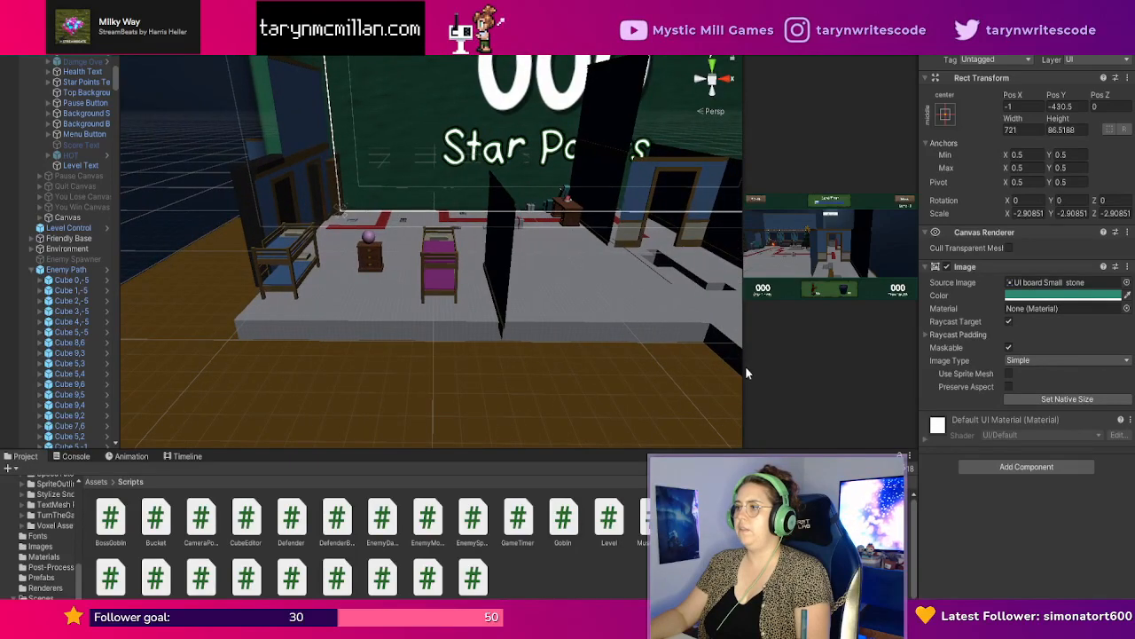
{"action": "left_click_drag", "start_coordinate": [743, 373], "coordinate": [310, 266]}
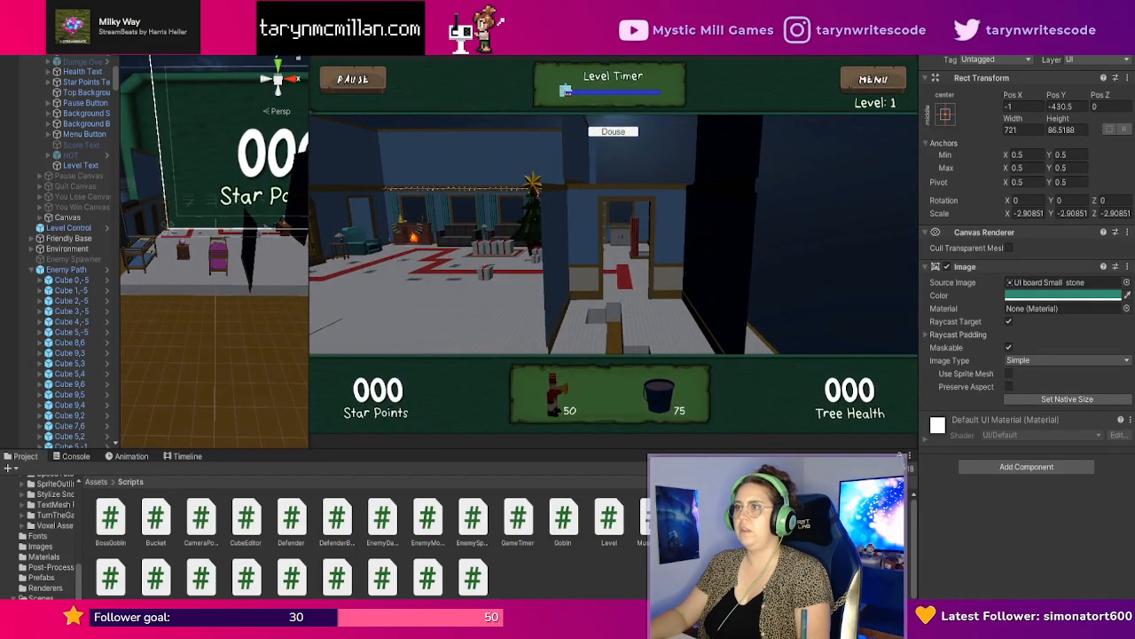
Copy the Pos 4 transform values onto the Game Camera so that it sits at the fourth camera position.
{"action": "scroll", "coordinate": [71, 221], "scroll_direction": "up", "scroll_amount": 10}
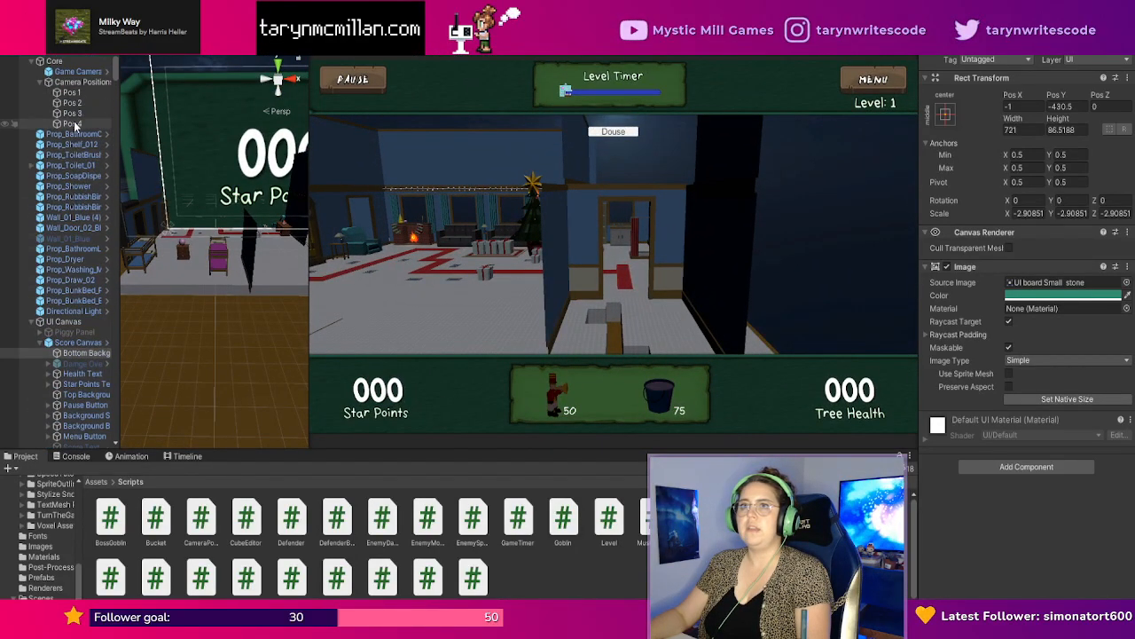
{"action": "double_click", "coordinate": [73, 123]}
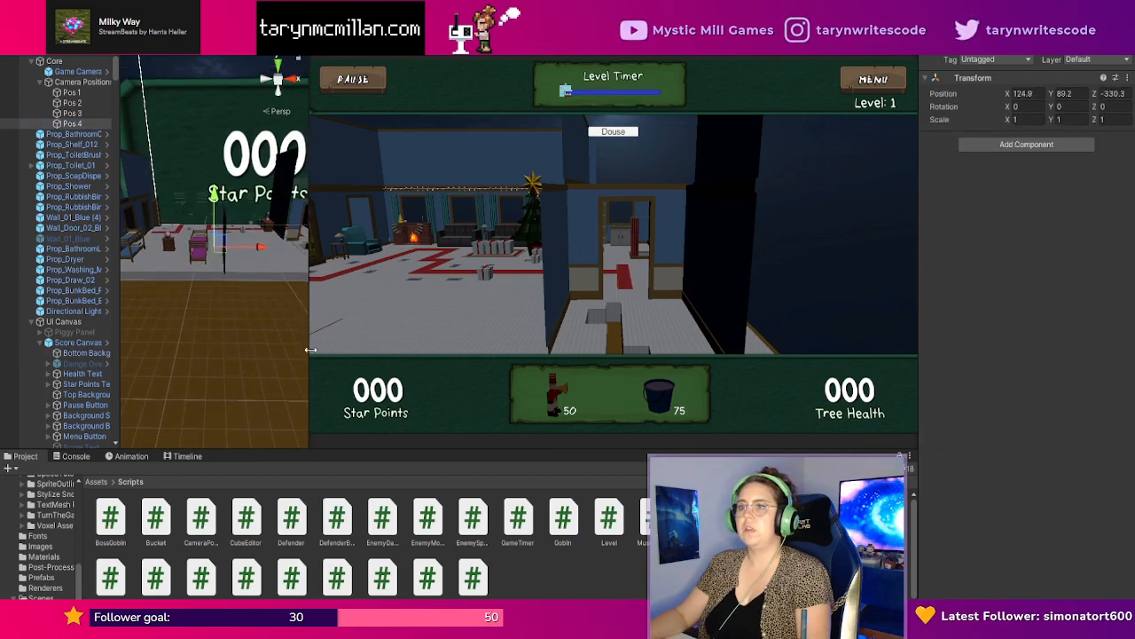
{"action": "left_click_drag", "start_coordinate": [306, 353], "coordinate": [844, 311]}
{"action": "key", "text": "Up"}
{"action": "key", "text": "Up"}
{"action": "key", "text": "Up"}
{"action": "key", "text": "Up"}
{"action": "key", "text": "Up"}
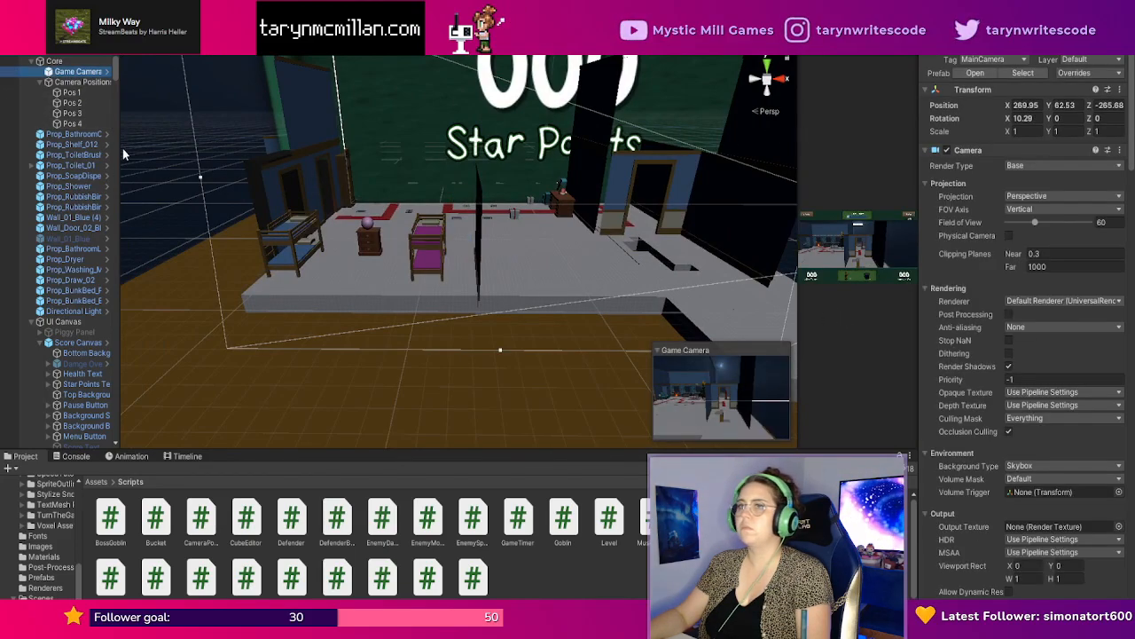
{"action": "left_click", "coordinate": [96, 124]}
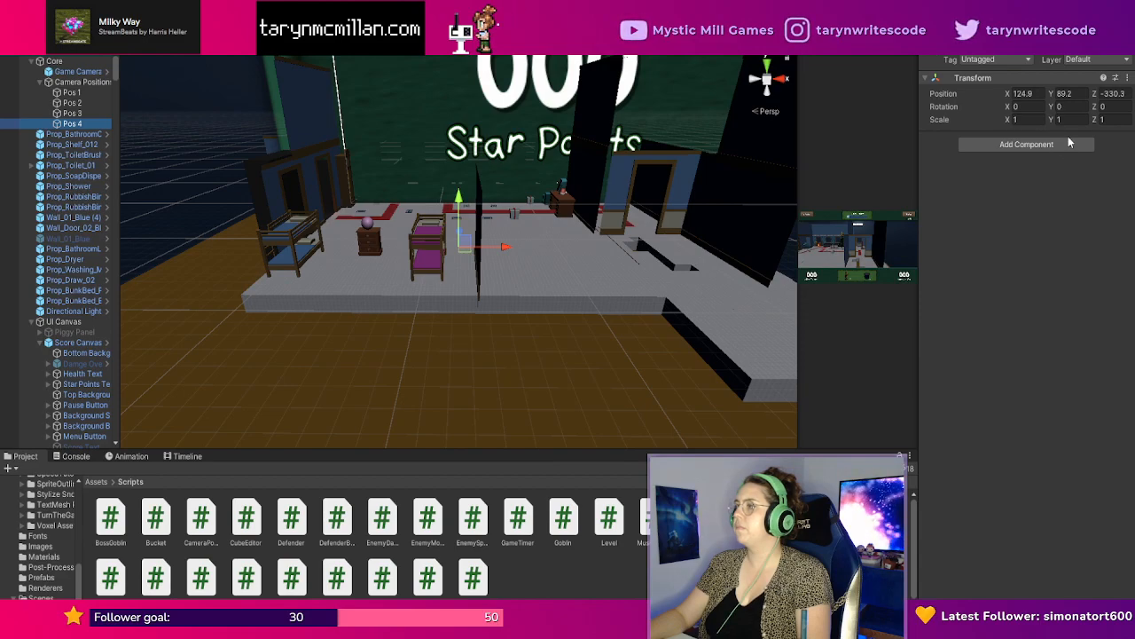
{"action": "key", "text": "Up"}
{"action": "key", "text": "Up"}
{"action": "key", "text": "Up"}
{"action": "key", "text": "Up"}
{"action": "key", "text": "Up"}
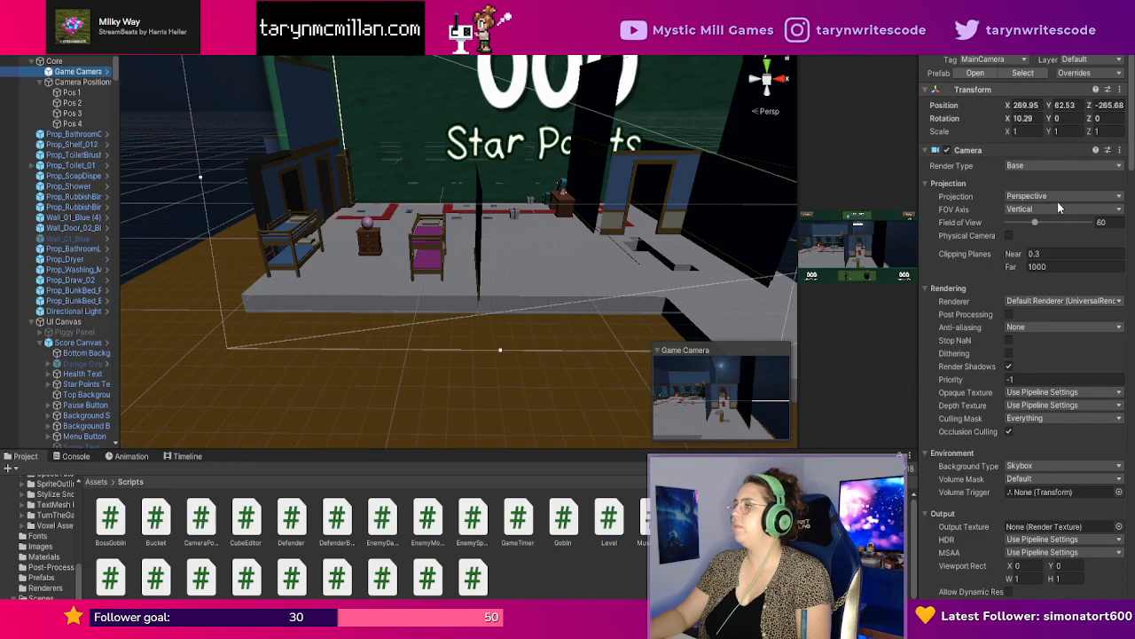
{"action": "key", "text": "ctrl+z"}
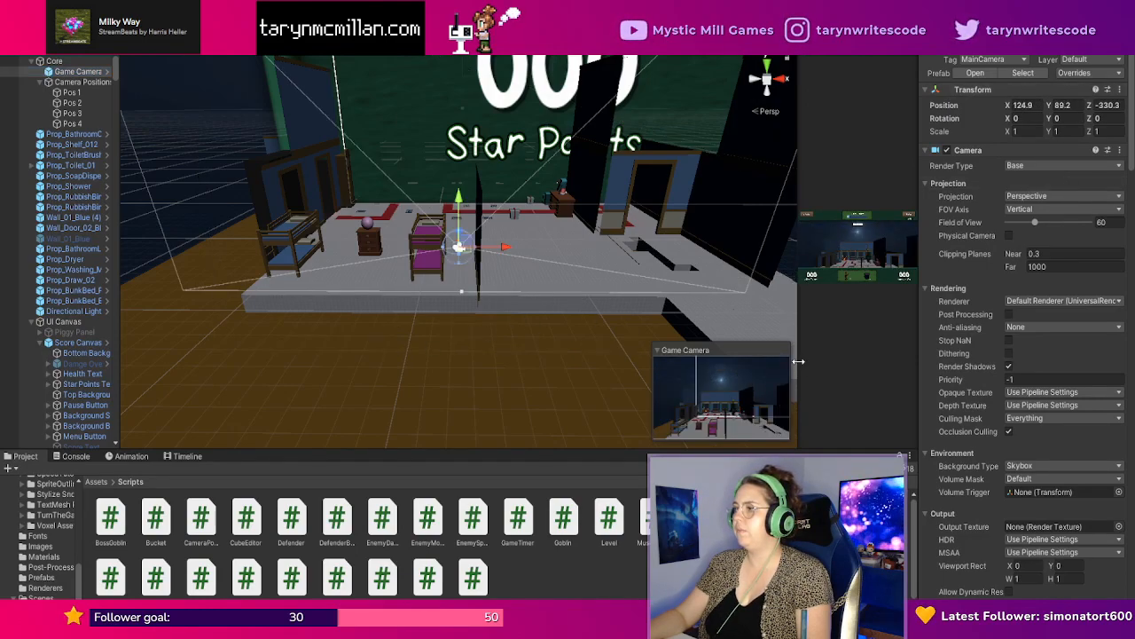
Lower the Game Camera to about Y 80.4 and move it forward to about Z -273 towards the bedroom.
{"action": "left_click_drag", "start_coordinate": [796, 358], "coordinate": [449, 278]}
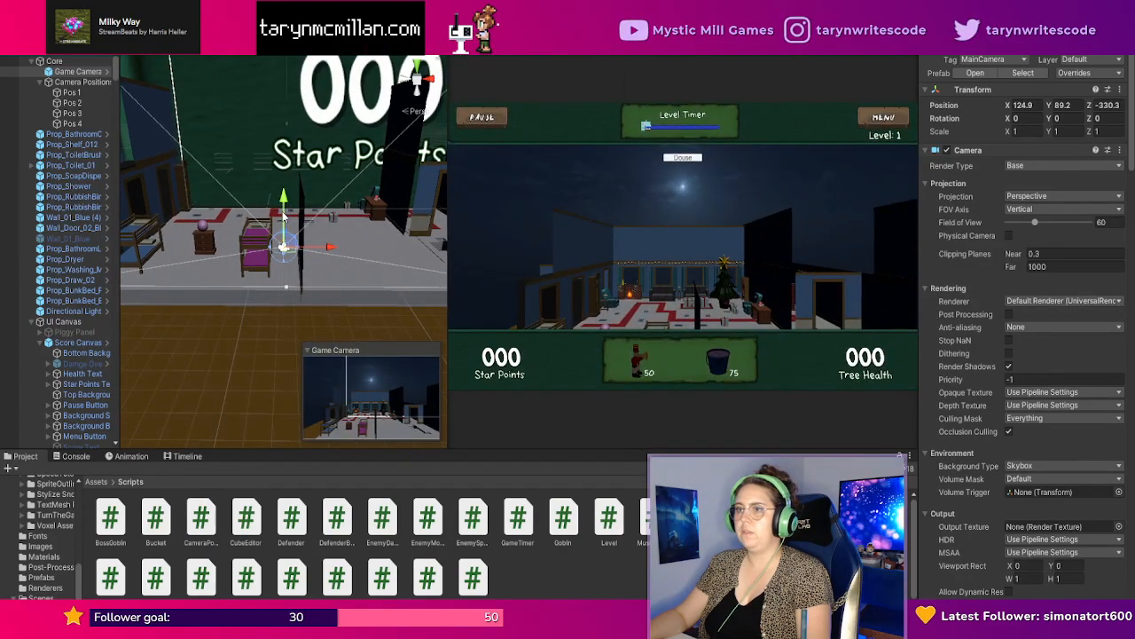
{"action": "left_click_drag", "start_coordinate": [286, 206], "coordinate": [313, 315]}
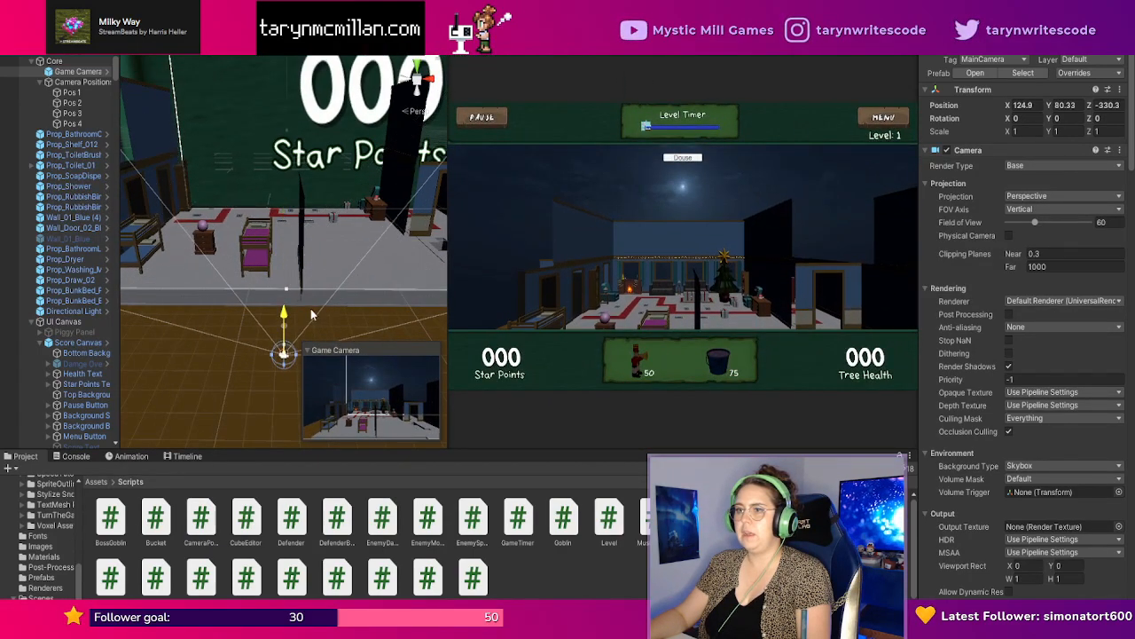
{"action": "middle_click_drag", "start_coordinate": [409, 303], "coordinate": [285, 182]}
{"action": "mouse_move", "coordinate": [224, 320]}
{"action": "middle_mouse_down"}
{"action": "mouse_move", "coordinate": [315, 315]}
{"action": "mouse_move", "coordinate": [222, 311]}
{"action": "middle_mouse_up"}
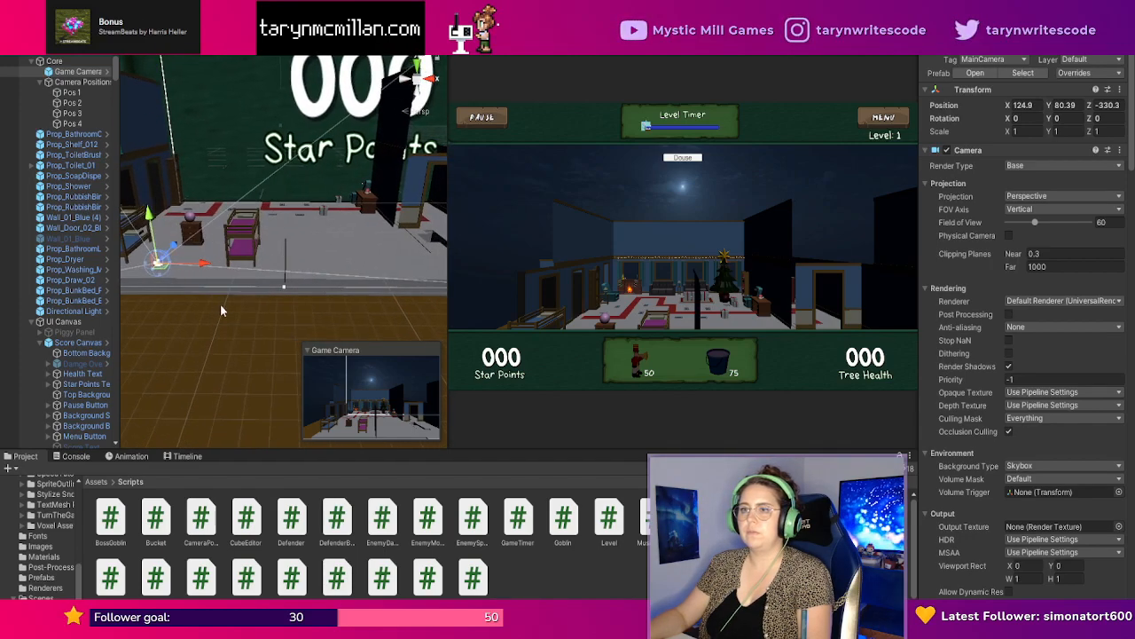
{"action": "left_click_drag", "start_coordinate": [447, 307], "coordinate": [894, 278]}
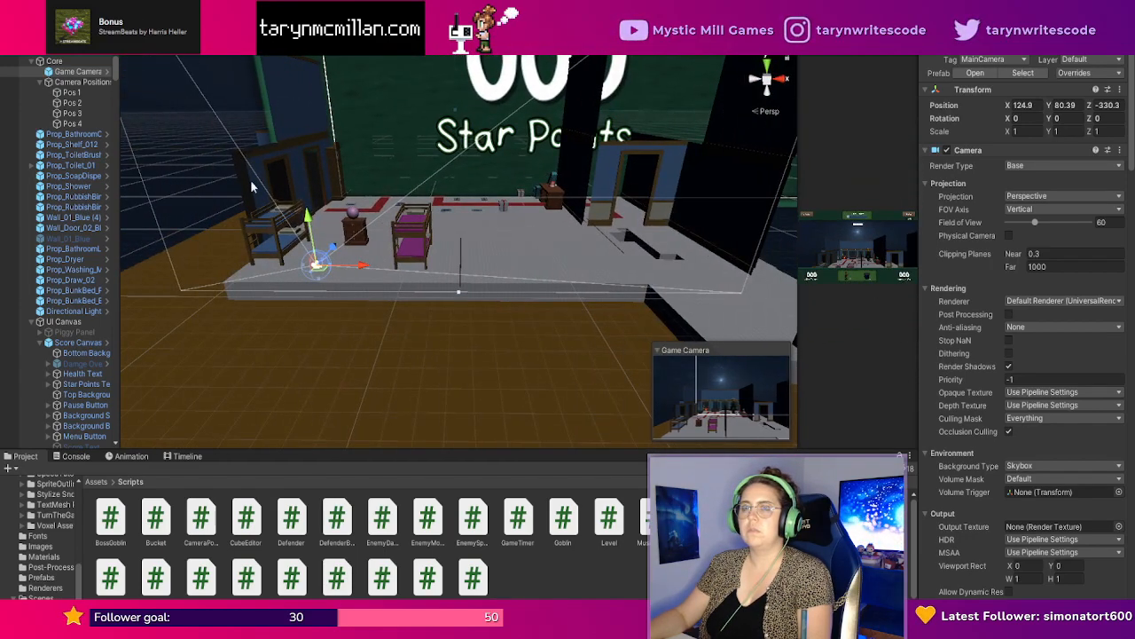
{"action": "left_click_drag", "start_coordinate": [333, 250], "coordinate": [434, 141]}
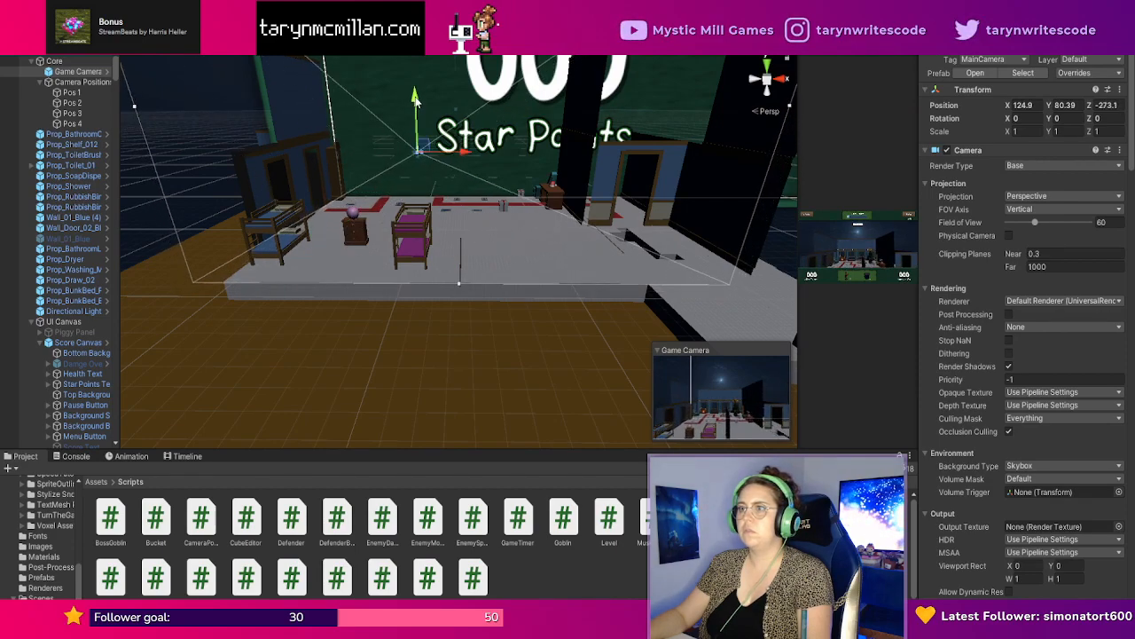
Frame the bunk beds with the Game Camera at X 59.9, Y 59.2, Z -215.2 and X rotation 36.119, and copy this transform to Pos 4.
{"action": "left_click_drag", "start_coordinate": [415, 100], "coordinate": [353, 103]}
{"action": "key", "text": "e"}
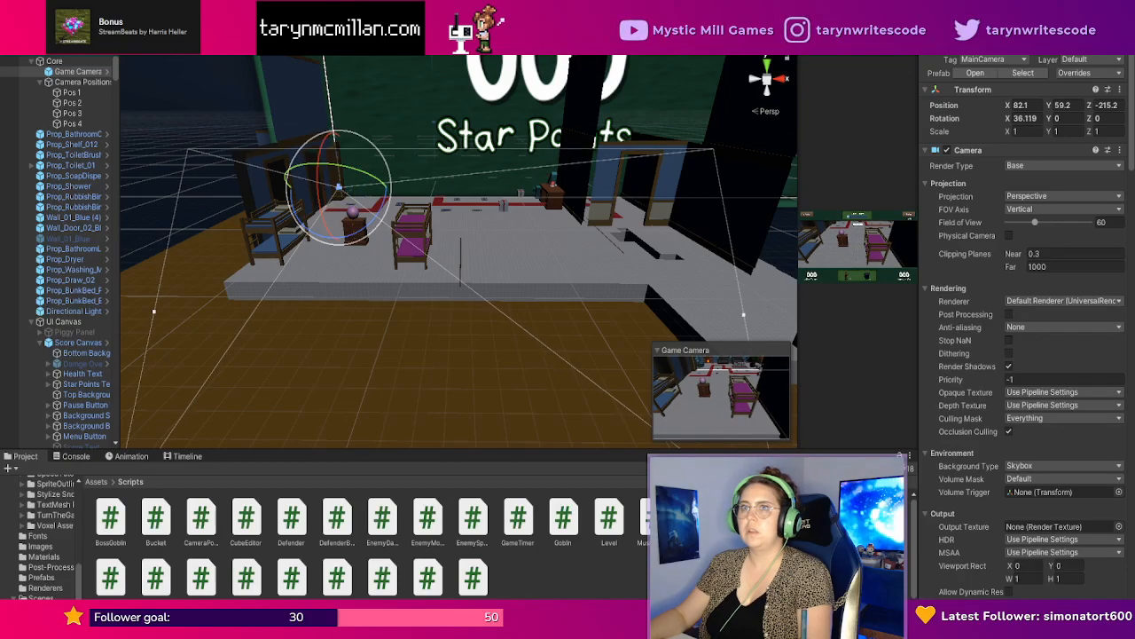
{"action": "key", "text": "w"}
{"action": "left_click_drag", "start_coordinate": [391, 188], "coordinate": [339, 184]}
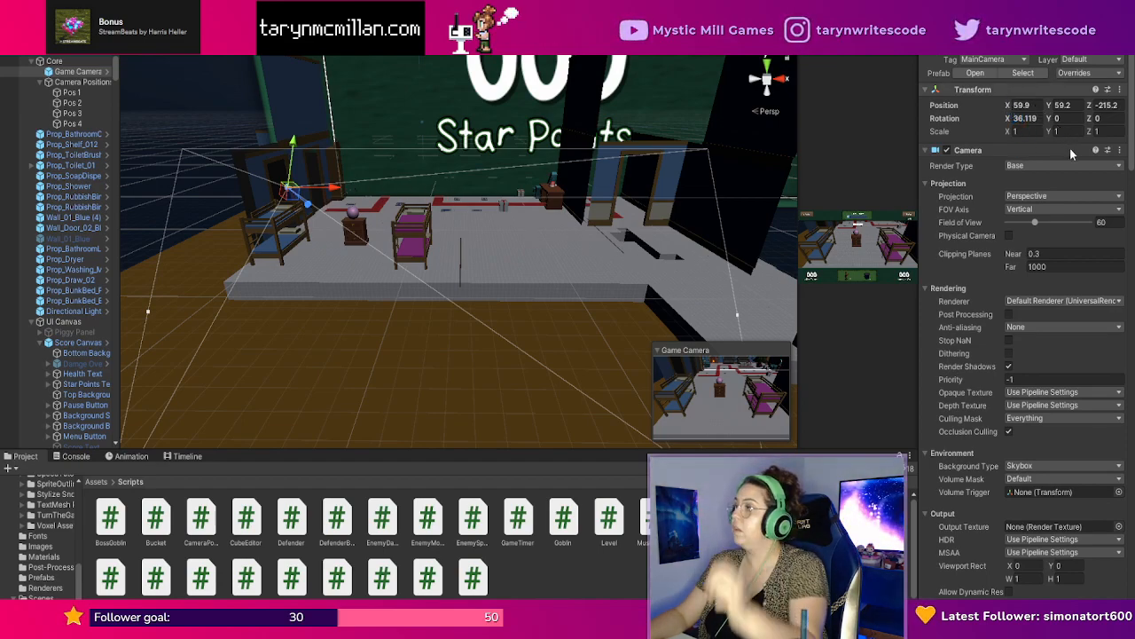
{"action": "left_click", "coordinate": [74, 124]}
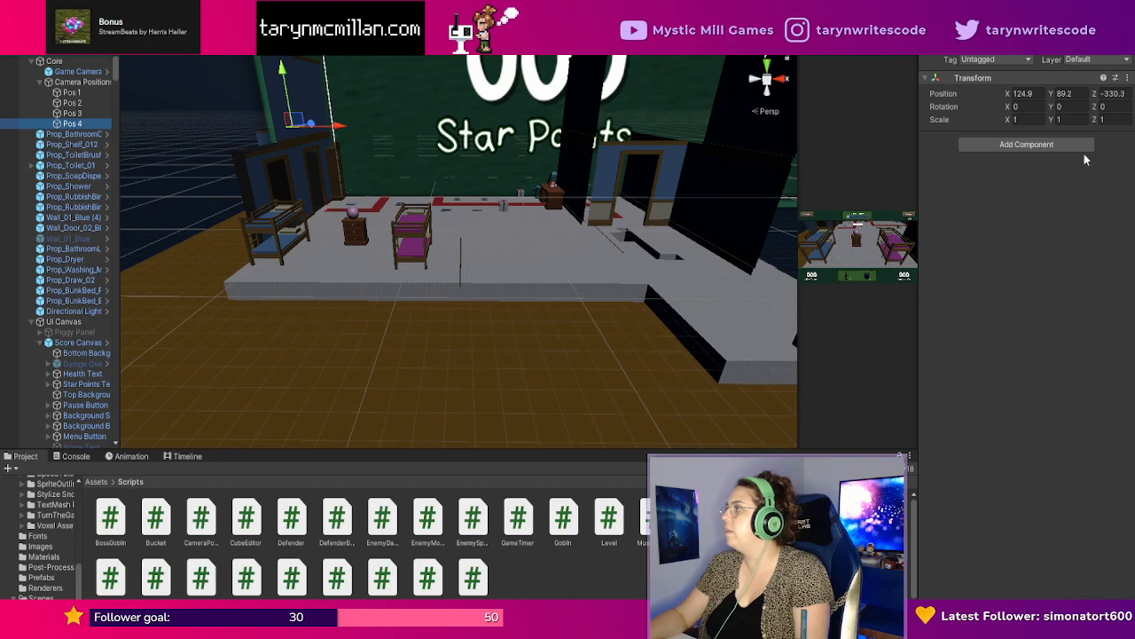
{"action": "key", "text": "ctrl+shift+f"}
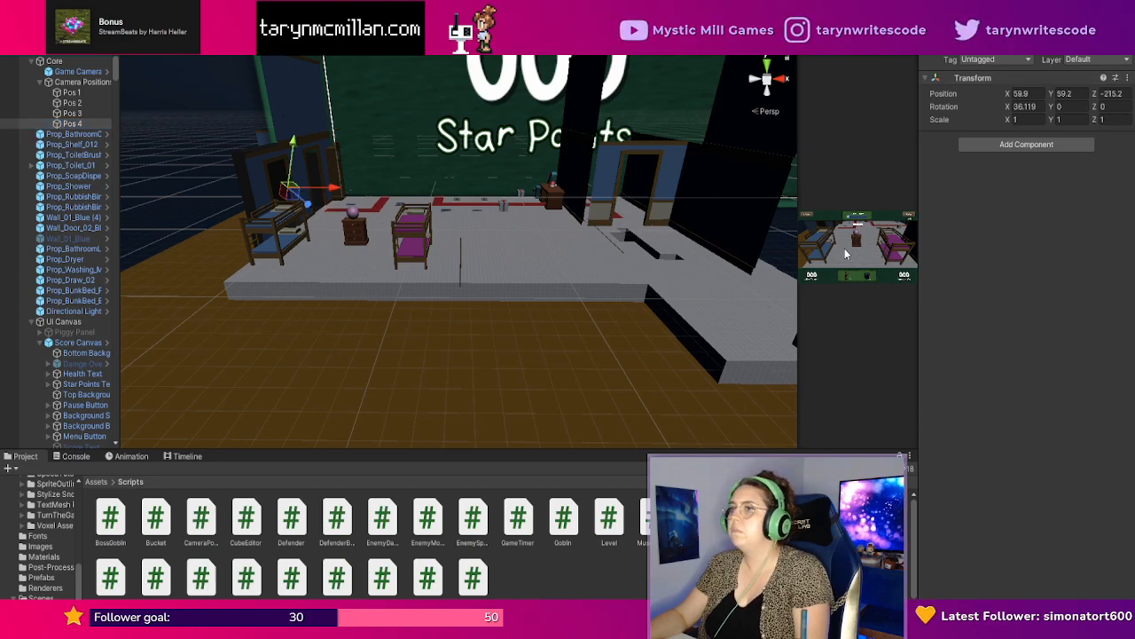
Enlarge the Game view, run the level, advance through the tutorial messages and cycle the camera to the bedroom view.
{"action": "left_click_drag", "start_coordinate": [802, 309], "coordinate": [333, 309]}
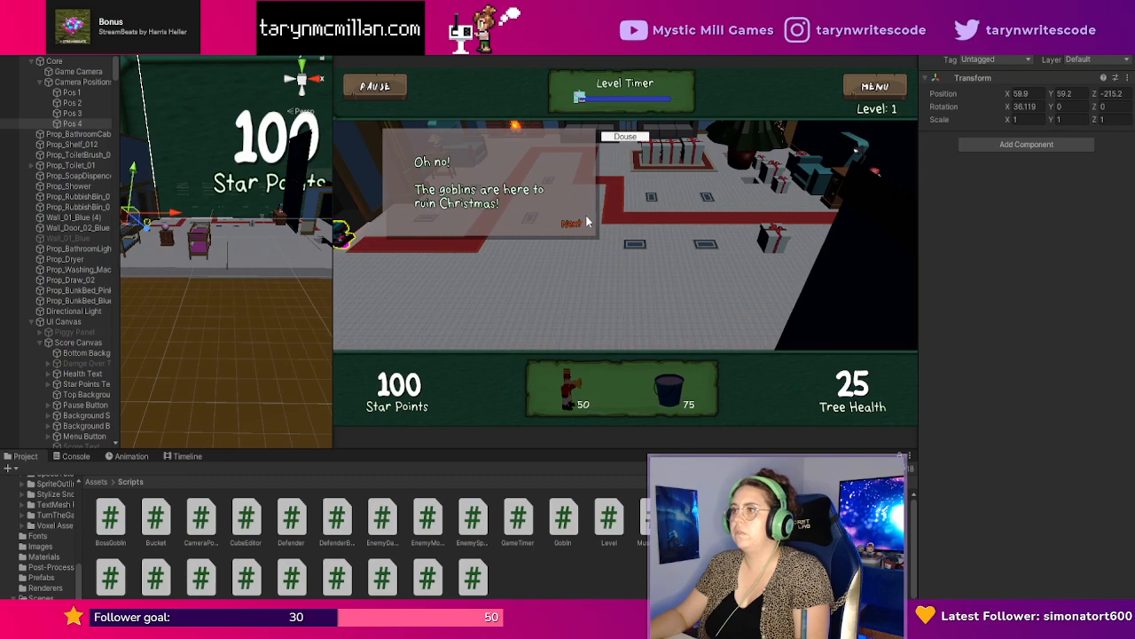
{"action": "left_click", "coordinate": [584, 223]}
{"action": "left_click", "coordinate": [584, 224]}
{"action": "left_click", "coordinate": [584, 225]}
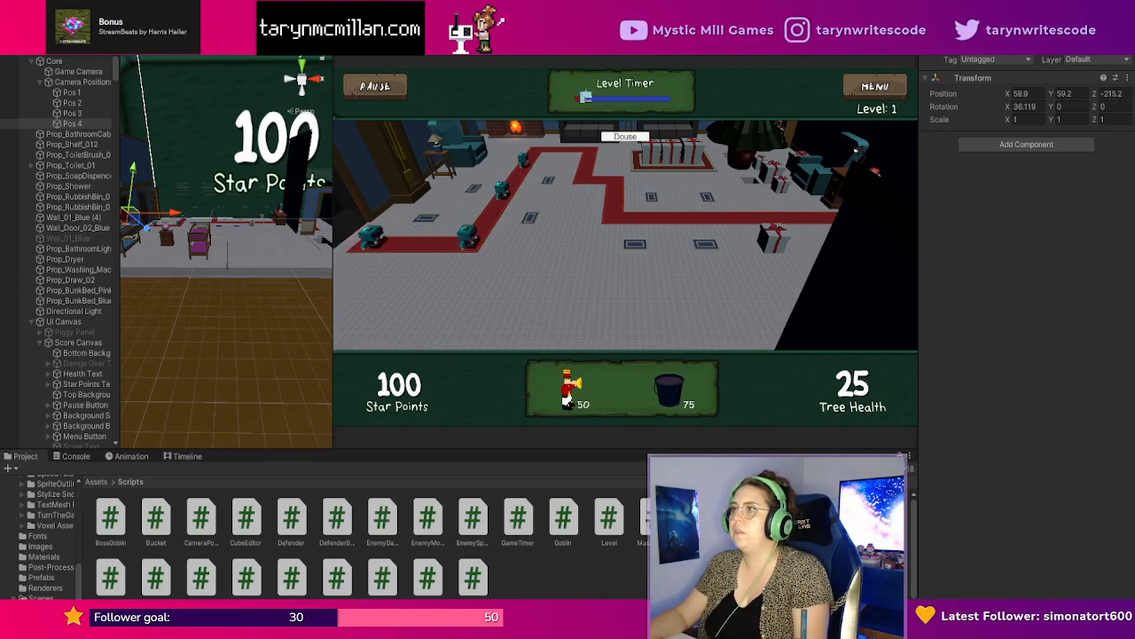
{"action": "key", "text": "Right"}
{"action": "key", "text": "Right"}
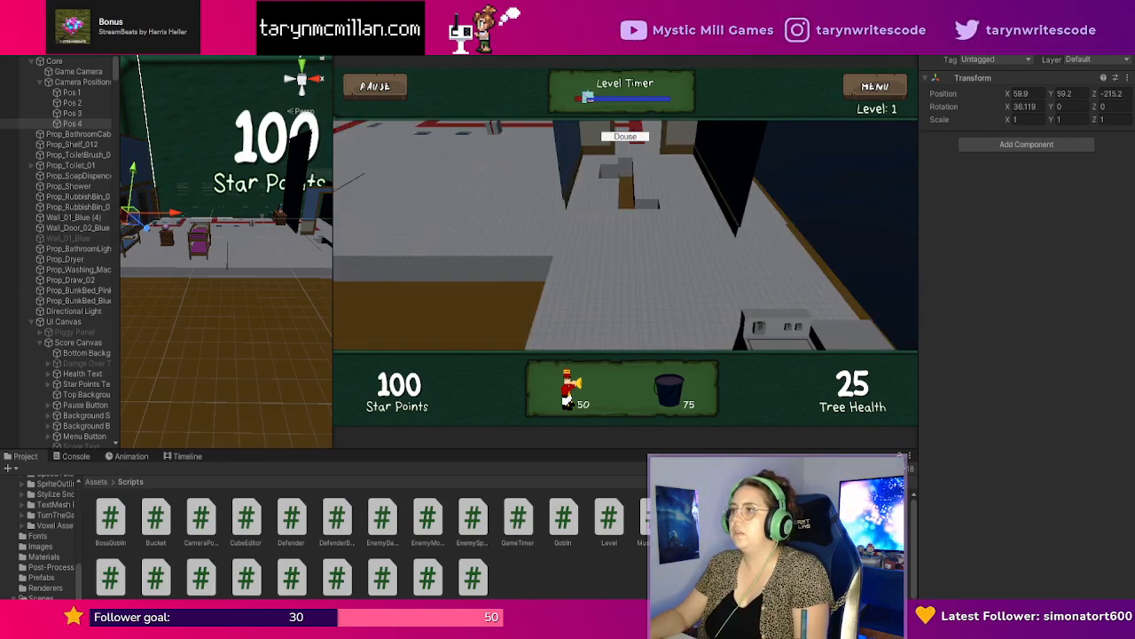
{"action": "key", "text": "Right"}
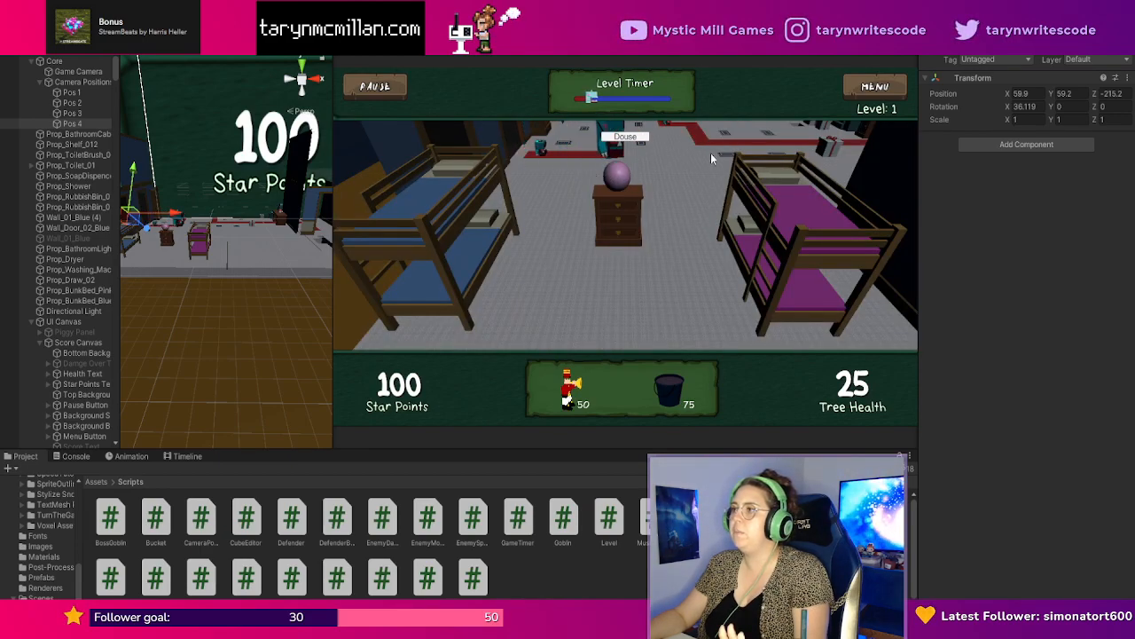
Test opening the Upgrades panel from the purple sphere on the bedroom drawers in two playtests, and stop the game.
{"action": "left_click", "coordinate": [615, 182]}
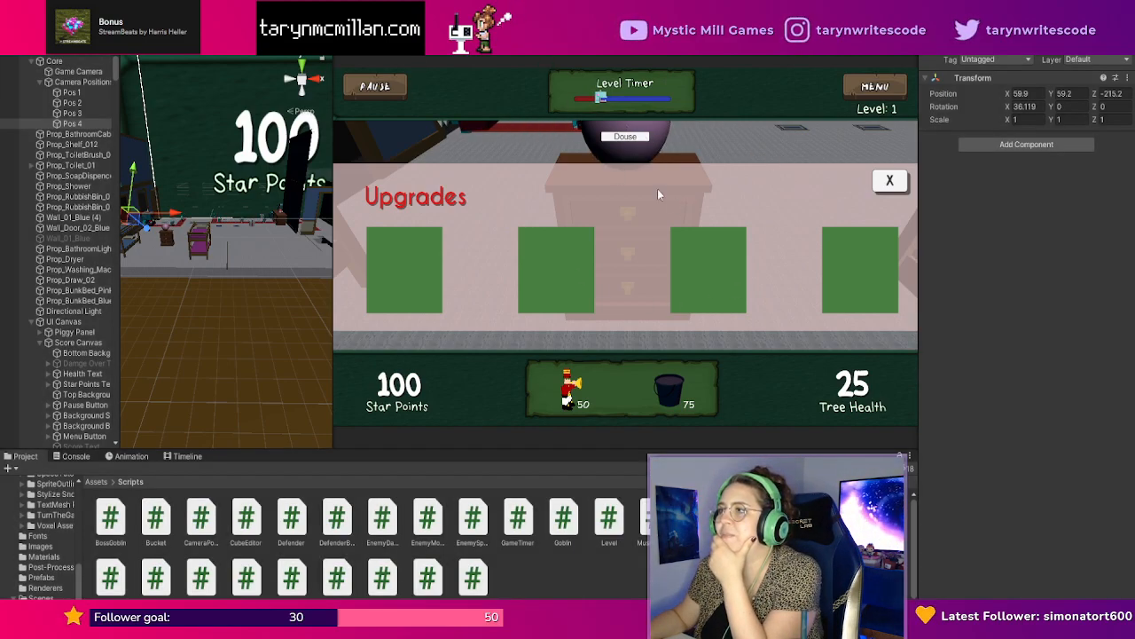
{"action": "left_click", "coordinate": [549, 16]}
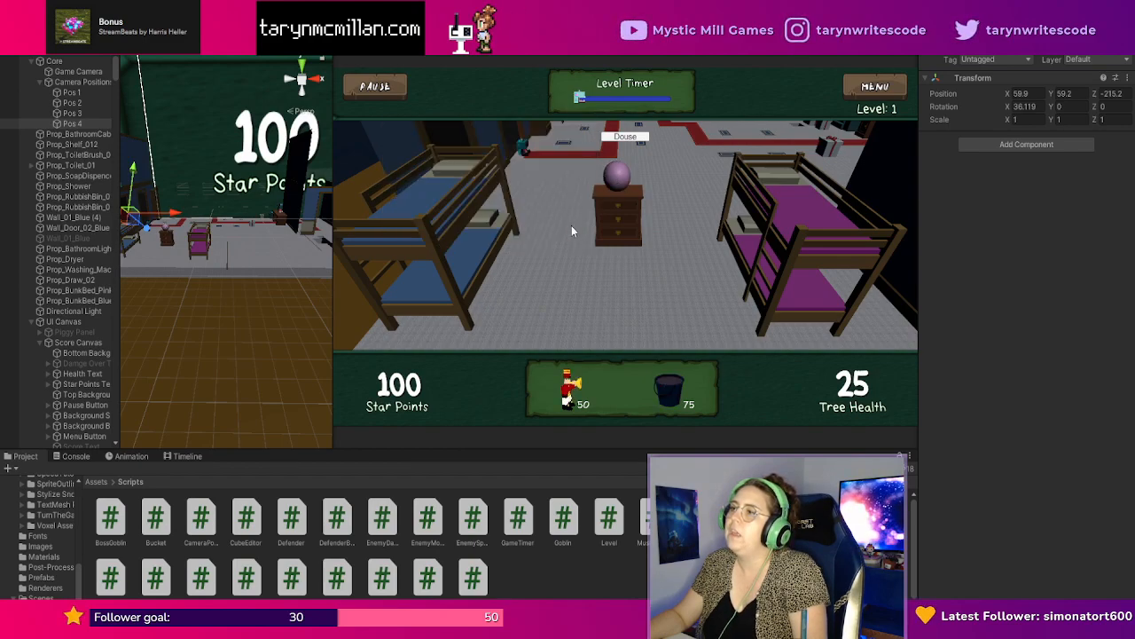
{"action": "left_click", "coordinate": [617, 181]}
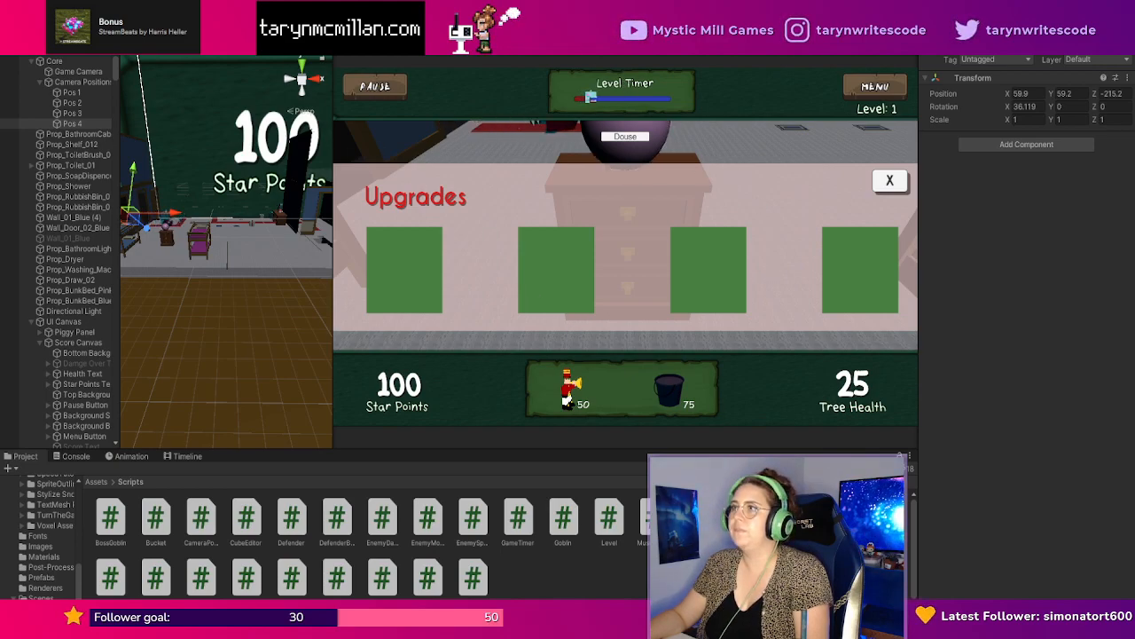
{"action": "left_click", "coordinate": [557, 42]}
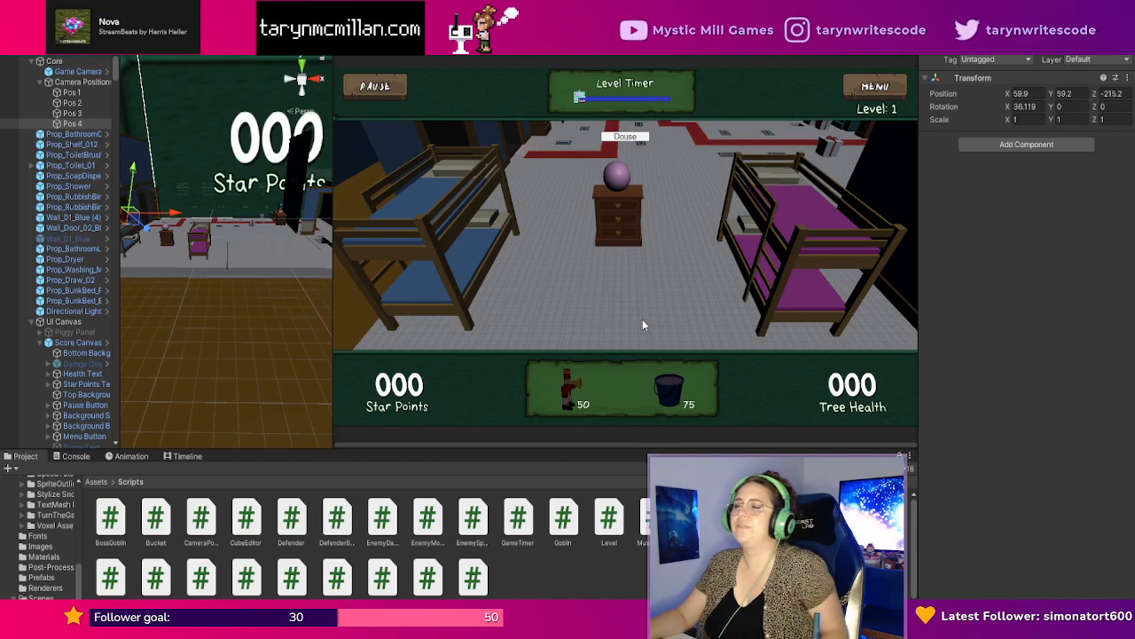
Look over the bedroom, doorway and laundry area in the Scene view, and enlarge the Game view to examine the bedroom framing.
{"action": "left_click_drag", "start_coordinate": [334, 345], "coordinate": [909, 313]}
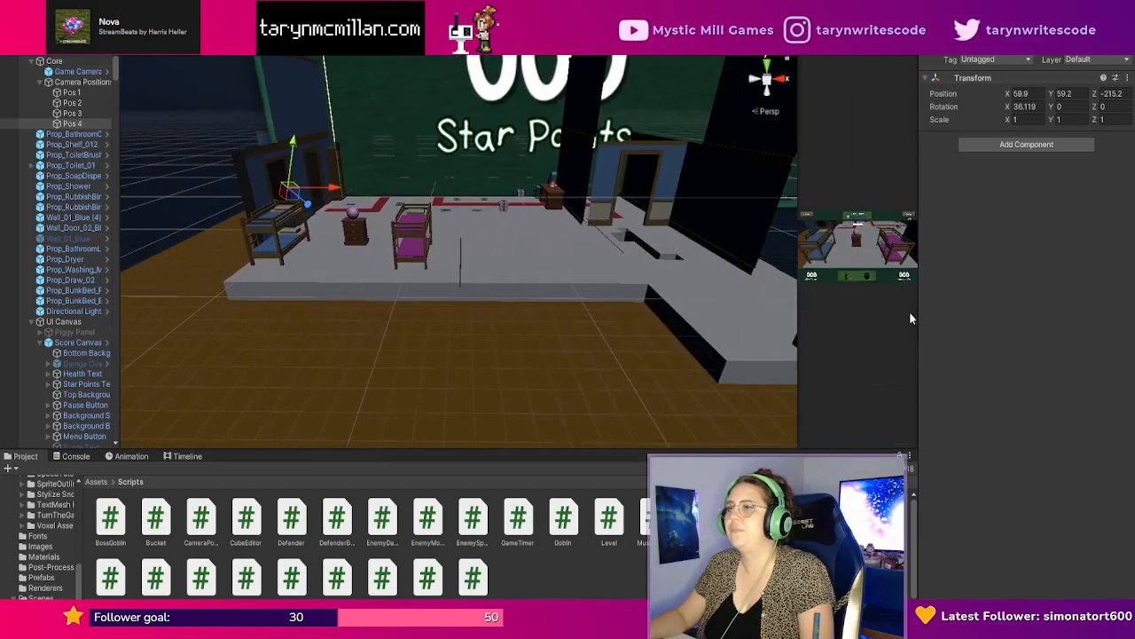
{"action": "middle_click_drag", "start_coordinate": [311, 232], "coordinate": [259, 233]}
{"action": "middle_click_drag", "start_coordinate": [768, 265], "coordinate": [684, 232]}
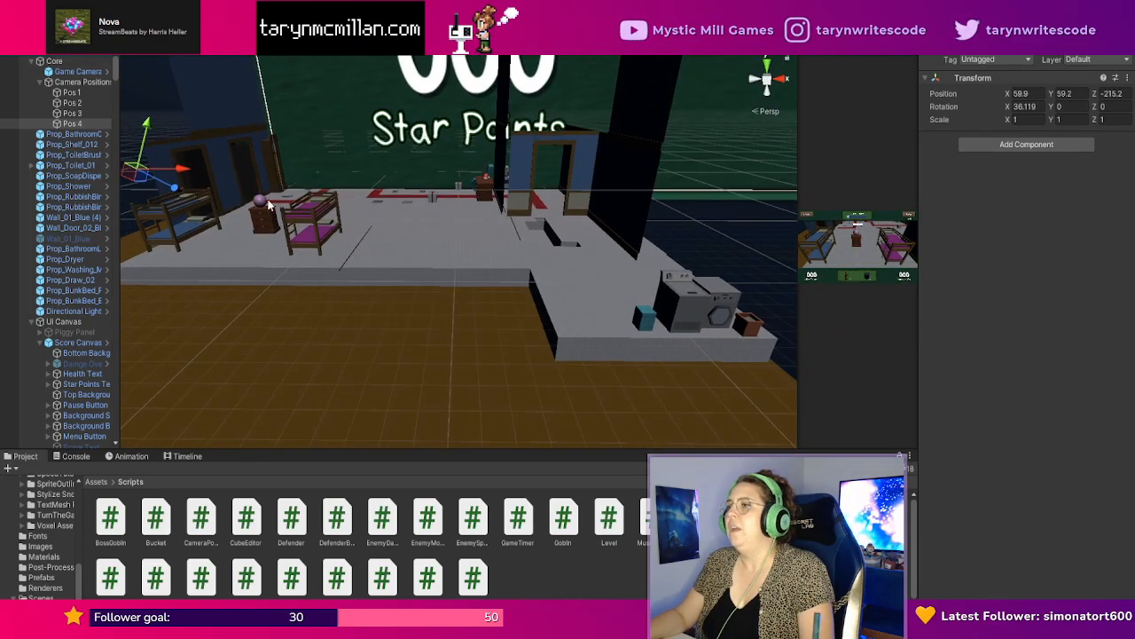
{"action": "middle_click_drag", "start_coordinate": [572, 389], "coordinate": [665, 414]}
{"action": "scroll", "coordinate": [616, 217], "scroll_direction": "up", "scroll_amount": 4}
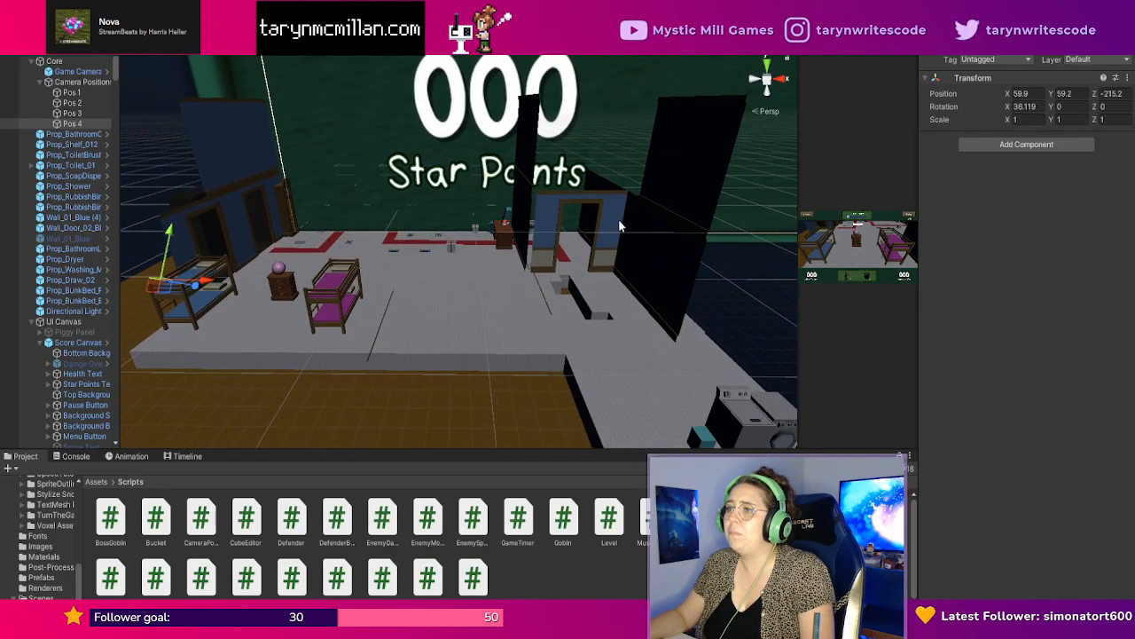
{"action": "scroll", "coordinate": [687, 290], "scroll_direction": "up", "scroll_amount": 3}
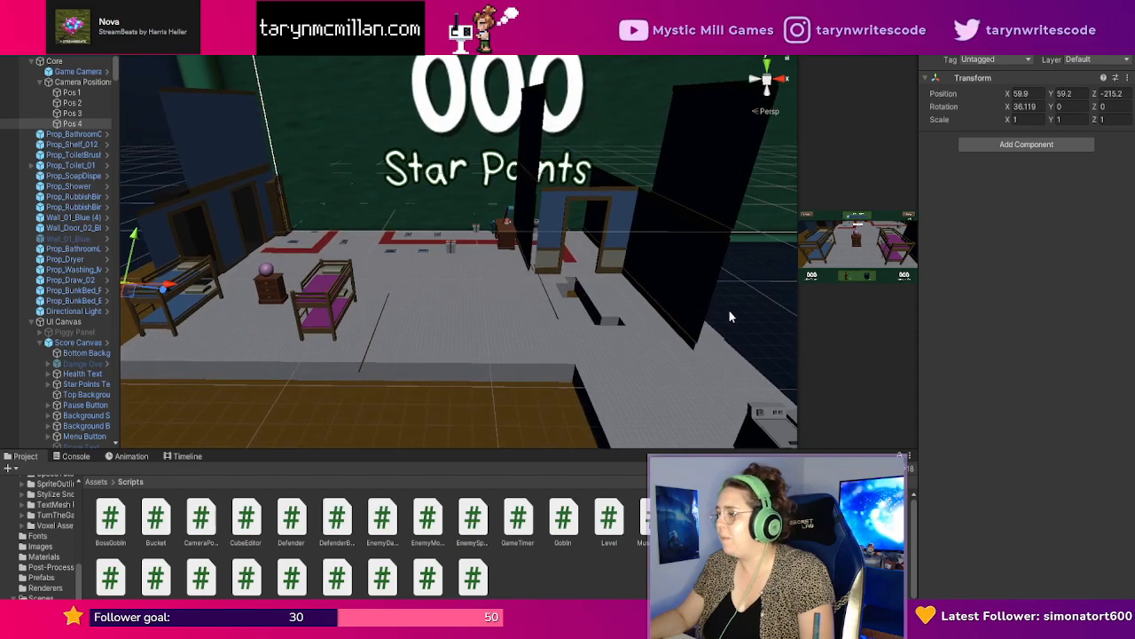
{"action": "scroll", "coordinate": [726, 331], "scroll_direction": "up", "scroll_amount": 3}
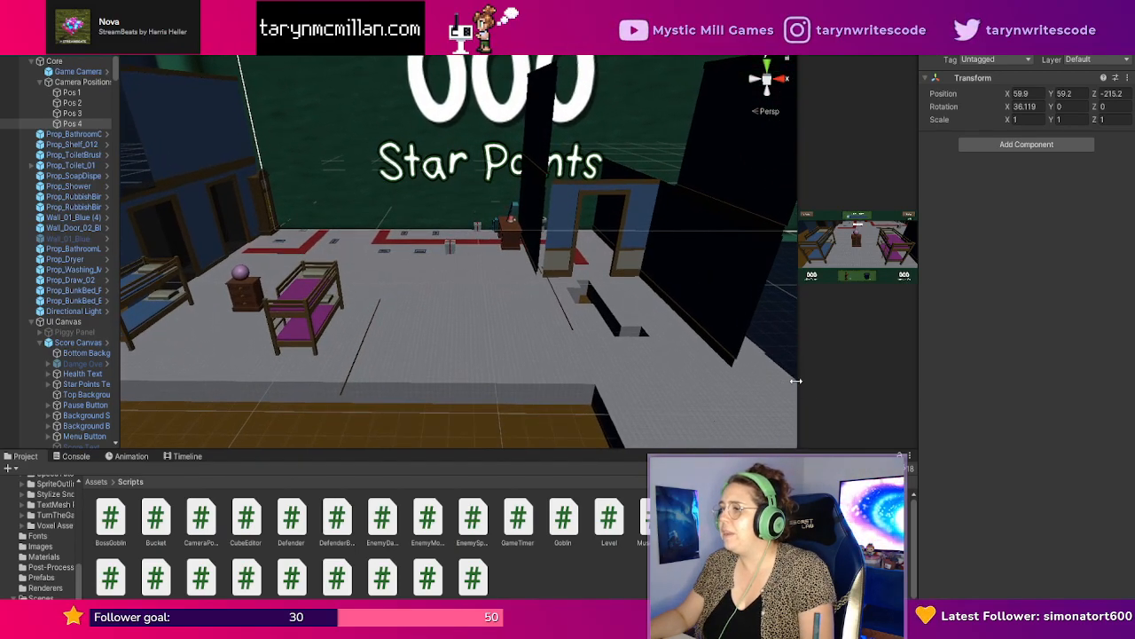
{"action": "left_click_drag", "start_coordinate": [798, 354], "coordinate": [635, 266]}
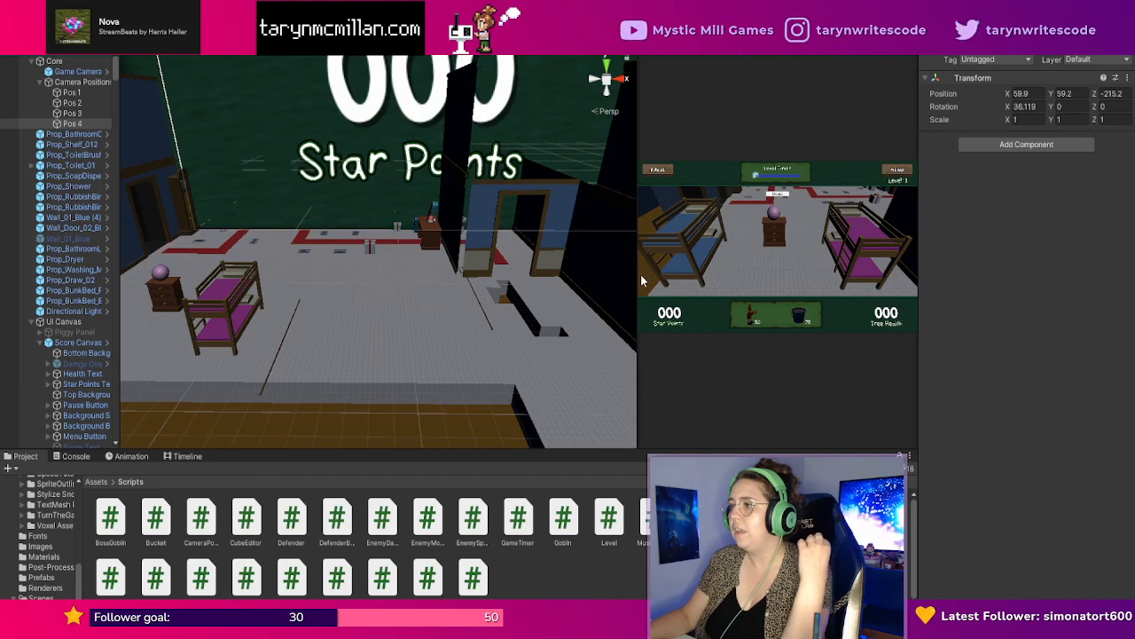
{"action": "left_click_drag", "start_coordinate": [638, 277], "coordinate": [262, 184]}
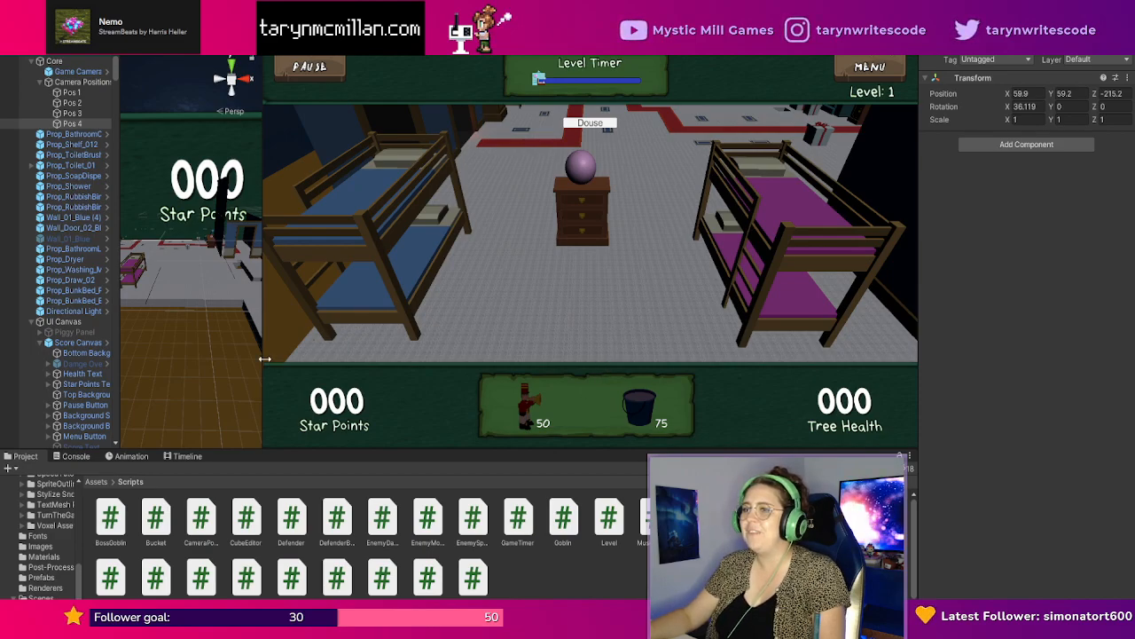
Expand the Piggy Panel under the UI Canvas and activate it to show the Upgrades panel.
{"action": "left_click_drag", "start_coordinate": [265, 358], "coordinate": [644, 241]}
{"action": "scroll", "coordinate": [79, 333], "scroll_direction": "down", "scroll_amount": 4}
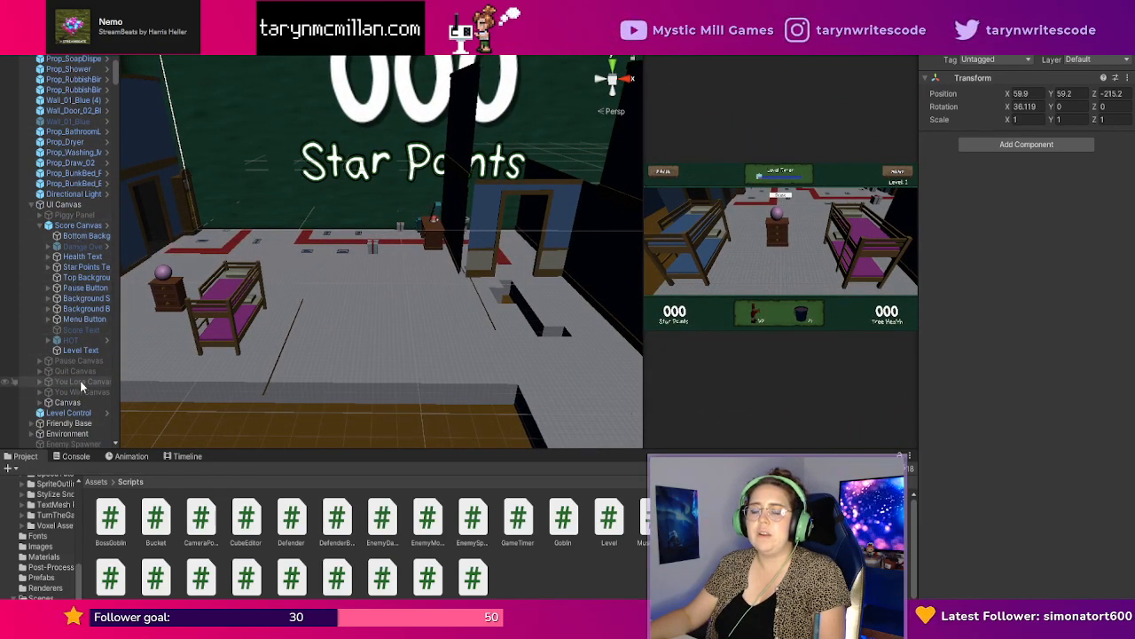
{"action": "left_click", "coordinate": [79, 404]}
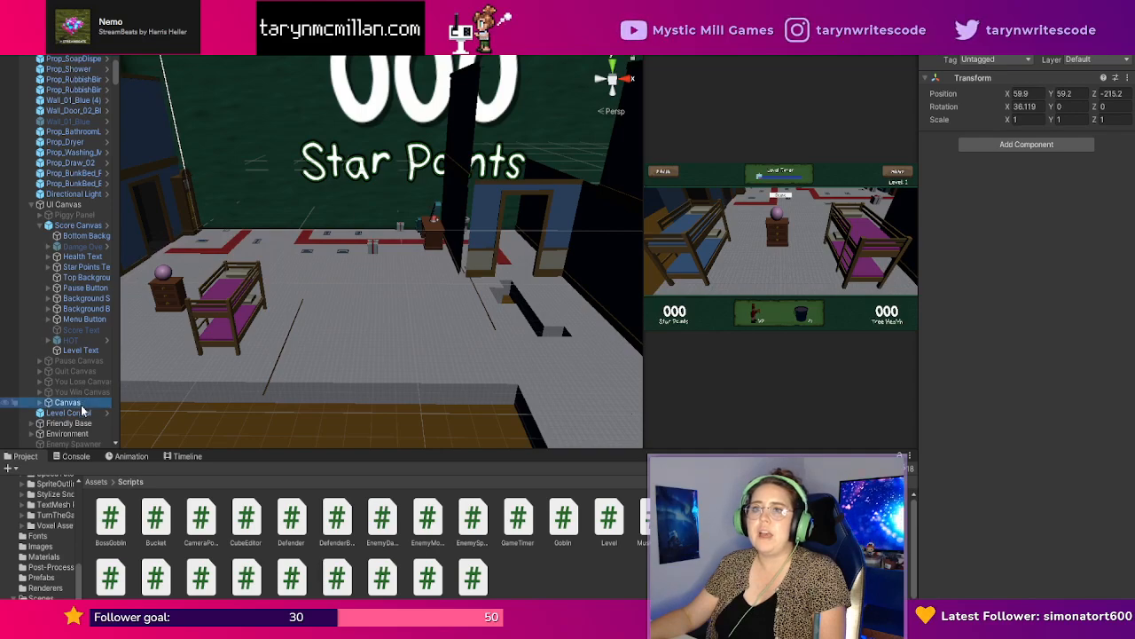
{"action": "left_click", "coordinate": [69, 216]}
{"action": "left_click", "coordinate": [40, 216]}
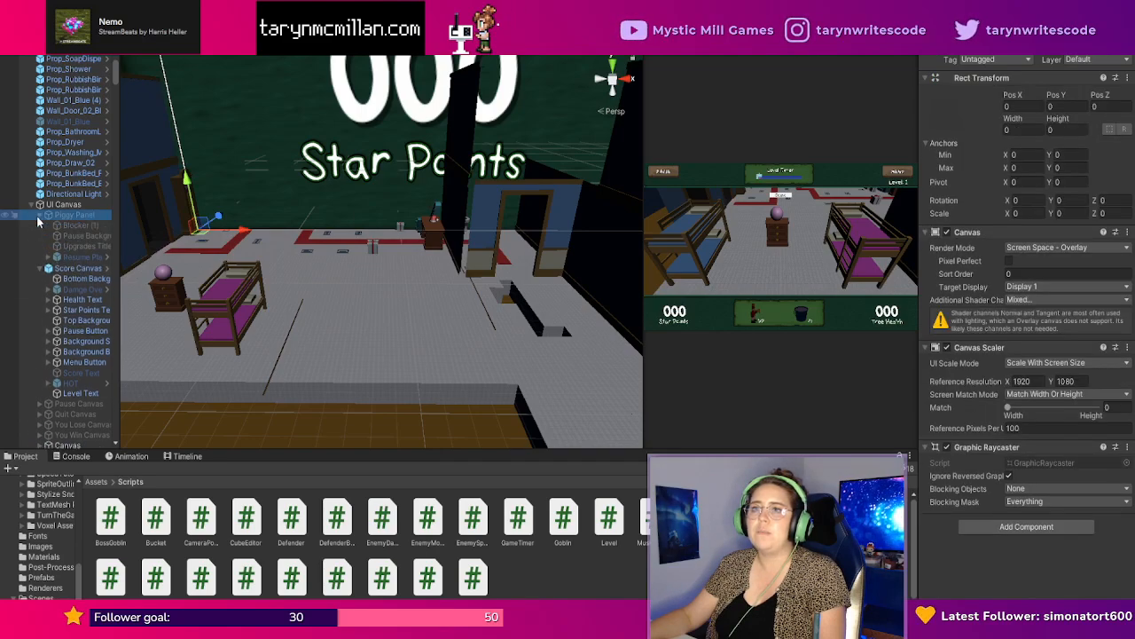
{"action": "left_click", "coordinate": [949, 44]}
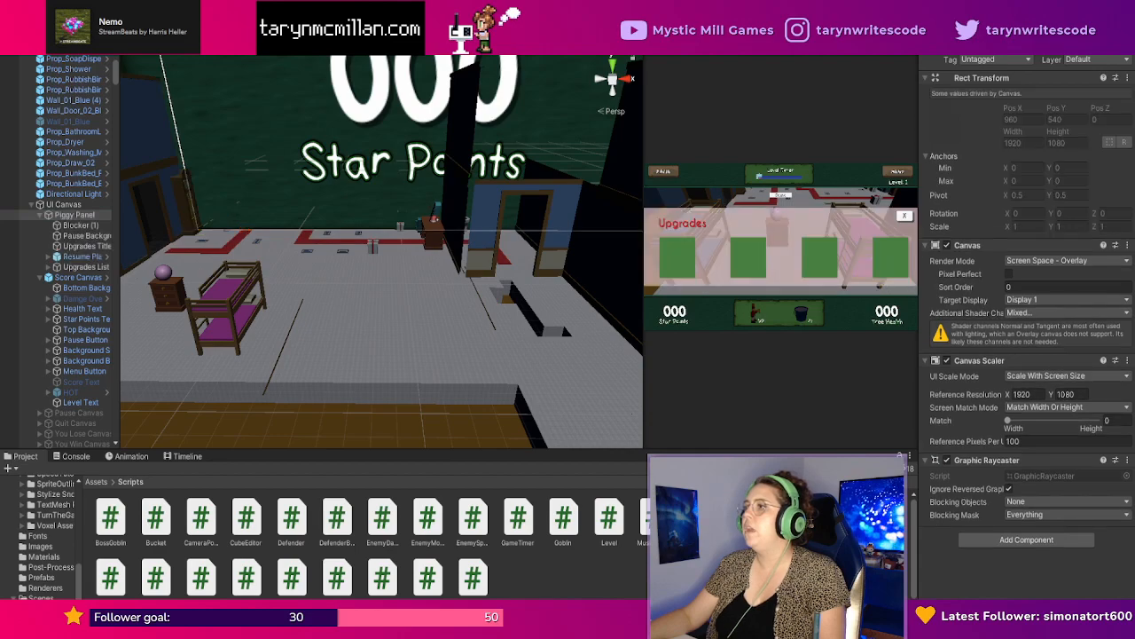
Examine the Upgrades panel in an enlarged Game view and return to the Core objects at the start of the hierarchy.
{"action": "left_click", "coordinate": [639, 382]}
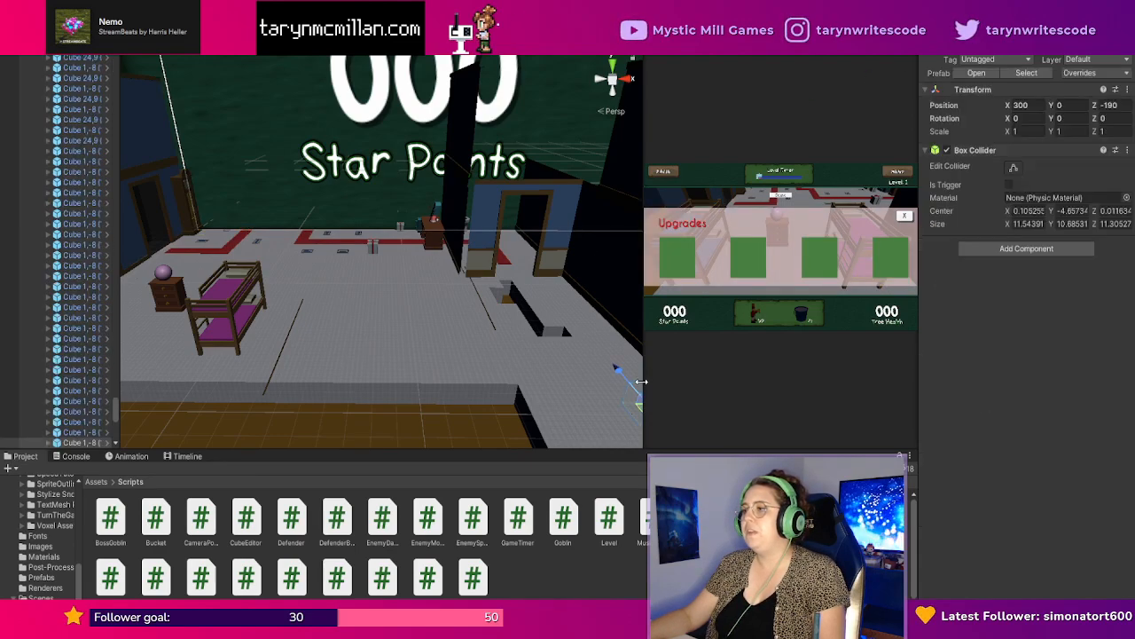
{"action": "left_click_drag", "start_coordinate": [644, 381], "coordinate": [236, 288]}
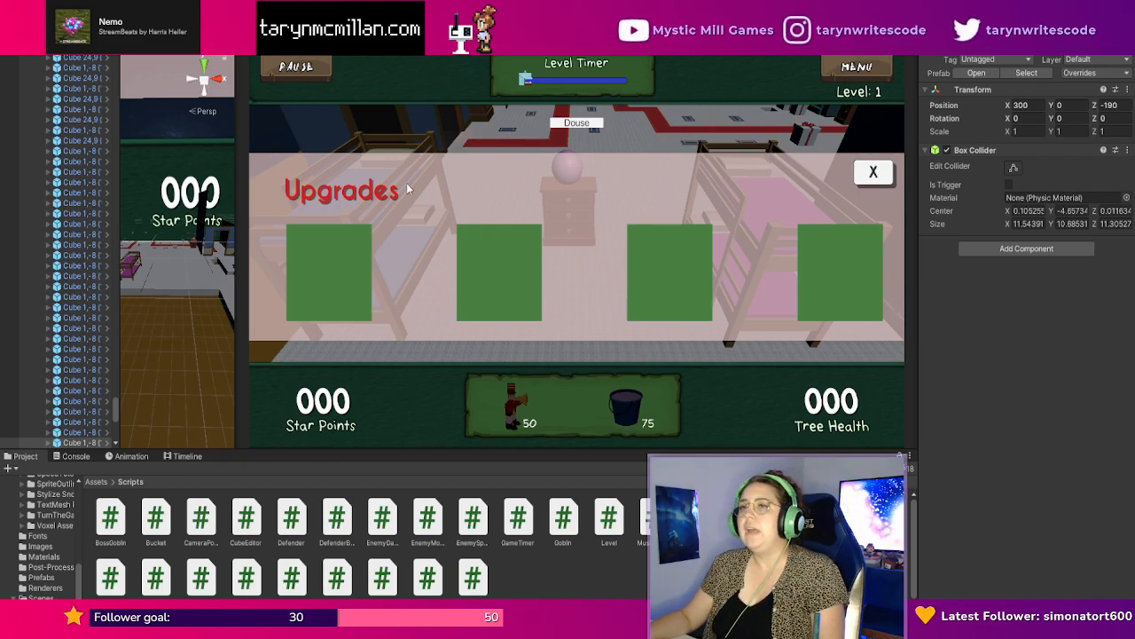
{"action": "left_click_drag", "start_coordinate": [116, 409], "coordinate": [186, 59]}
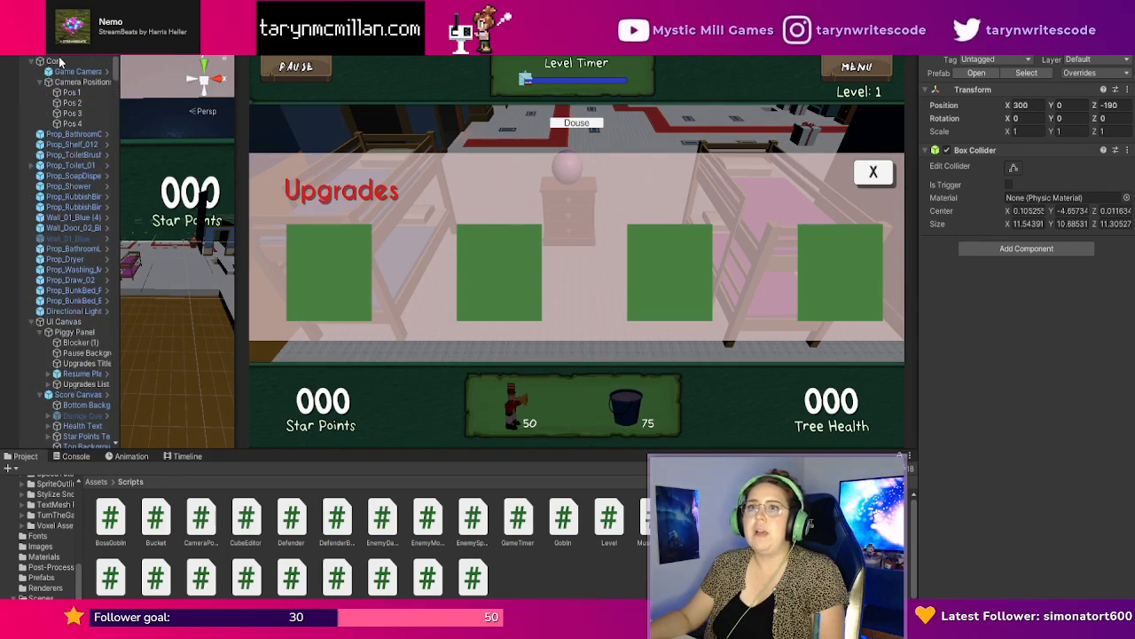